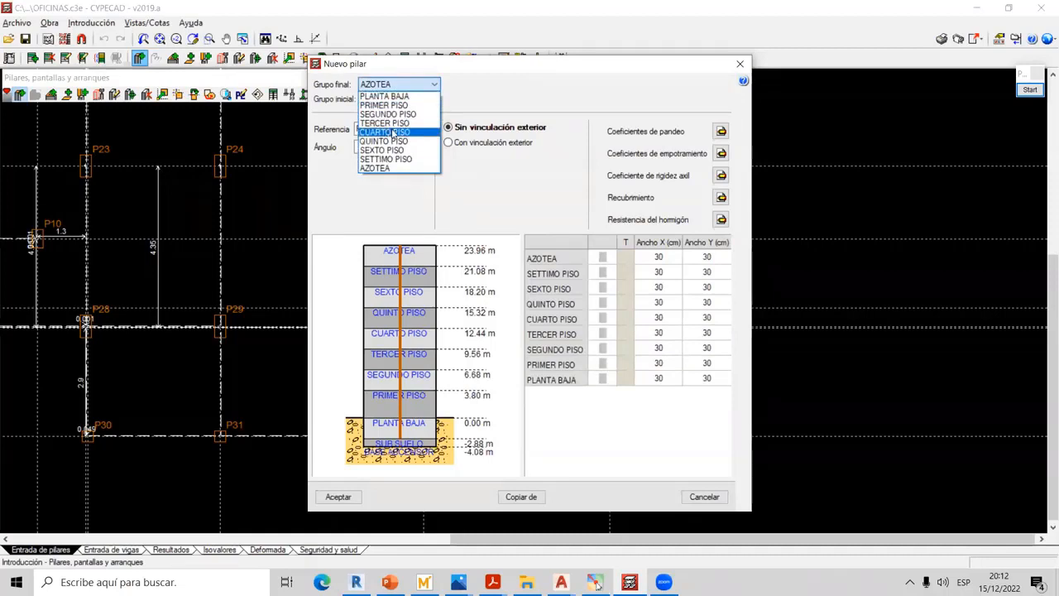
# Set the new column's final group to CUARTO PISO
pyautogui.click(394, 132)
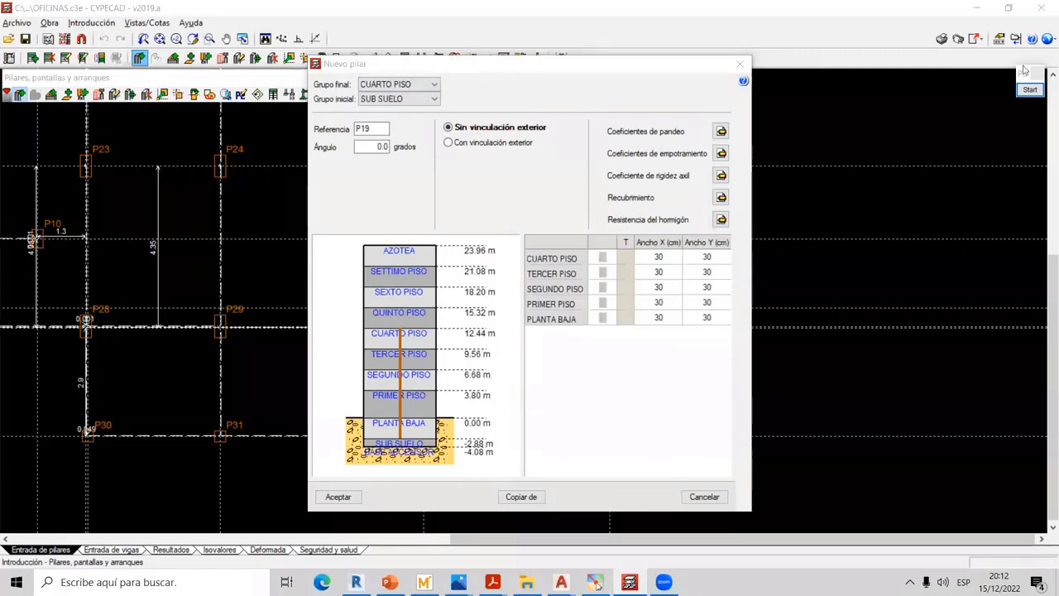
pyautogui.click(1031, 90)
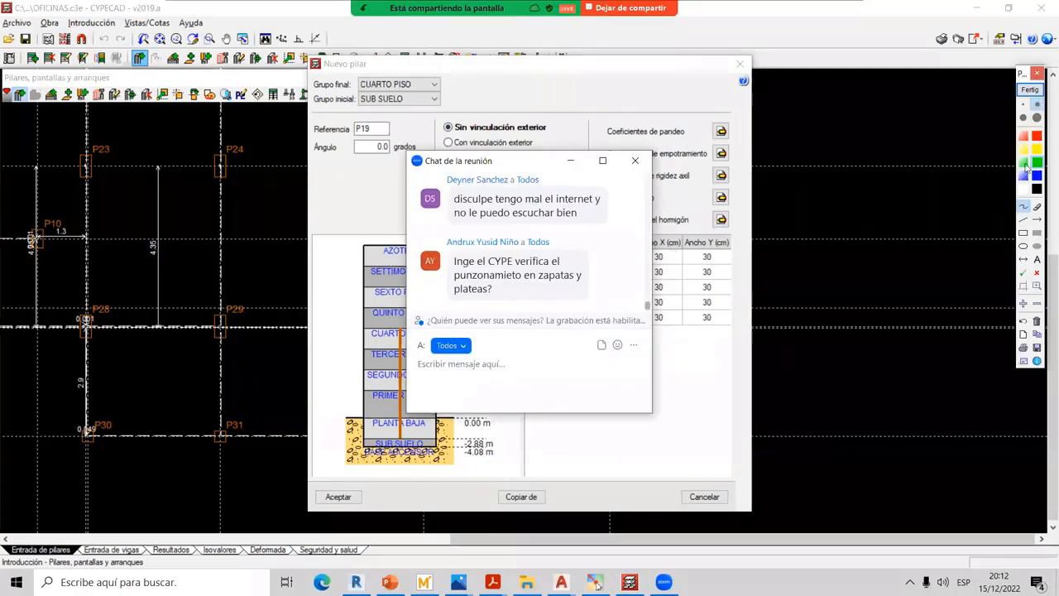
pyautogui.click(1037, 74)
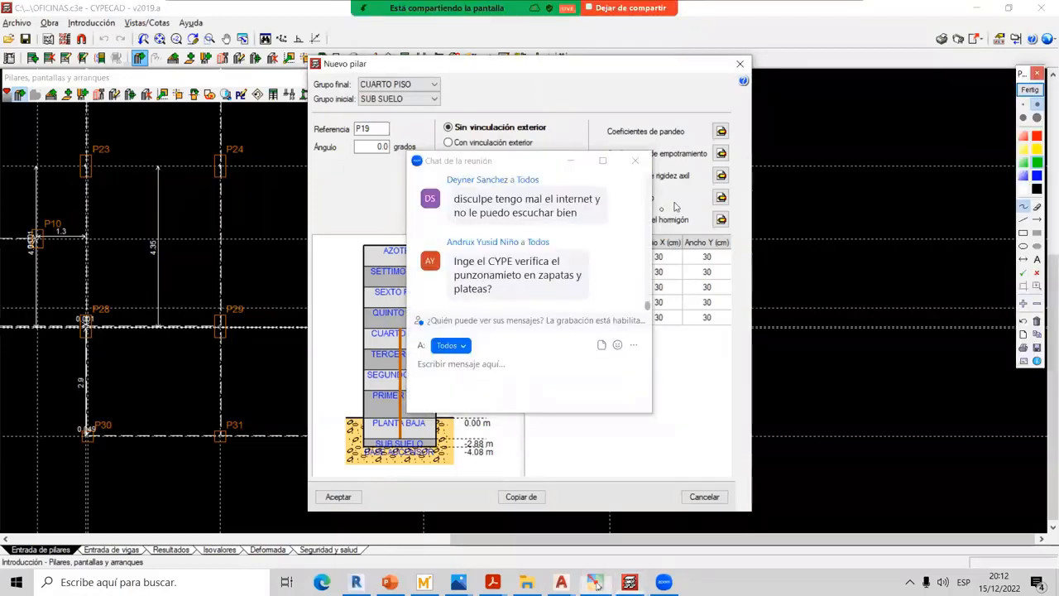
pyautogui.click(1030, 89)
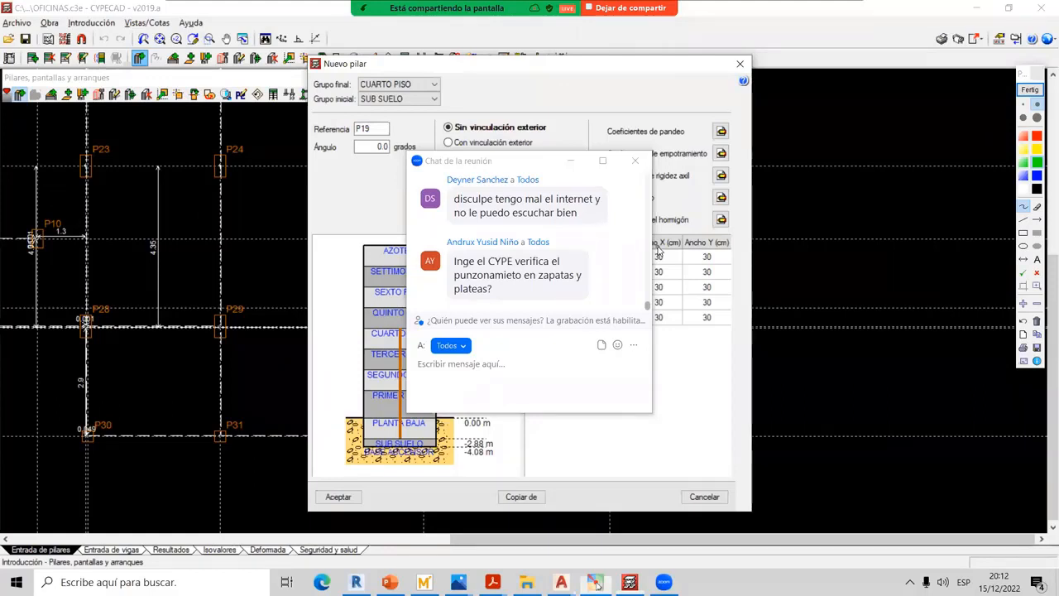
pyautogui.click(1030, 89)
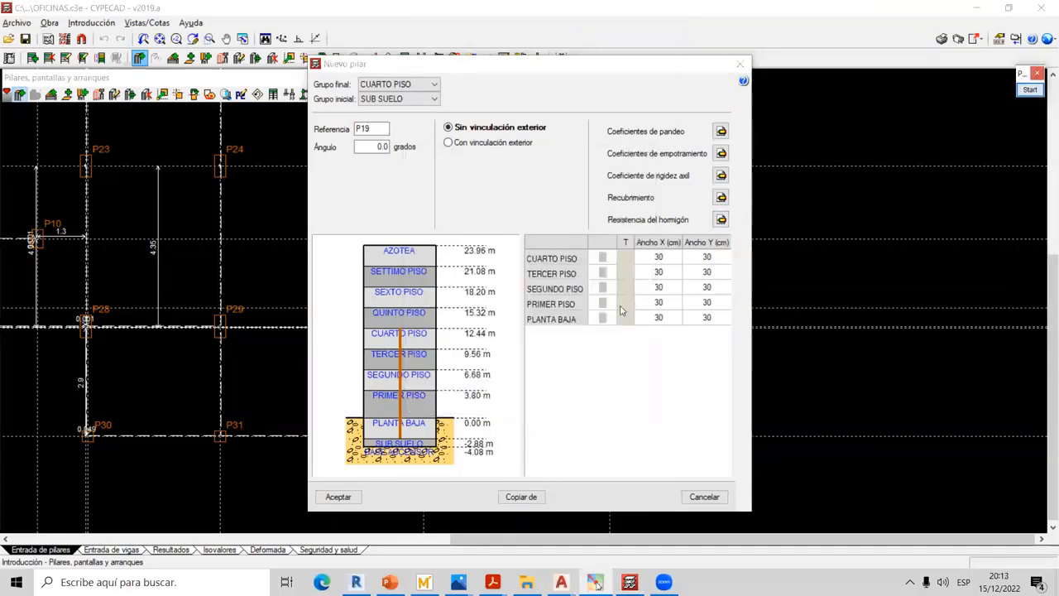
# Draw a green annotation rectangle around the section type column for the five floors, and end the screen annotation
pyautogui.click(1031, 89)
pyautogui.click(1023, 232)
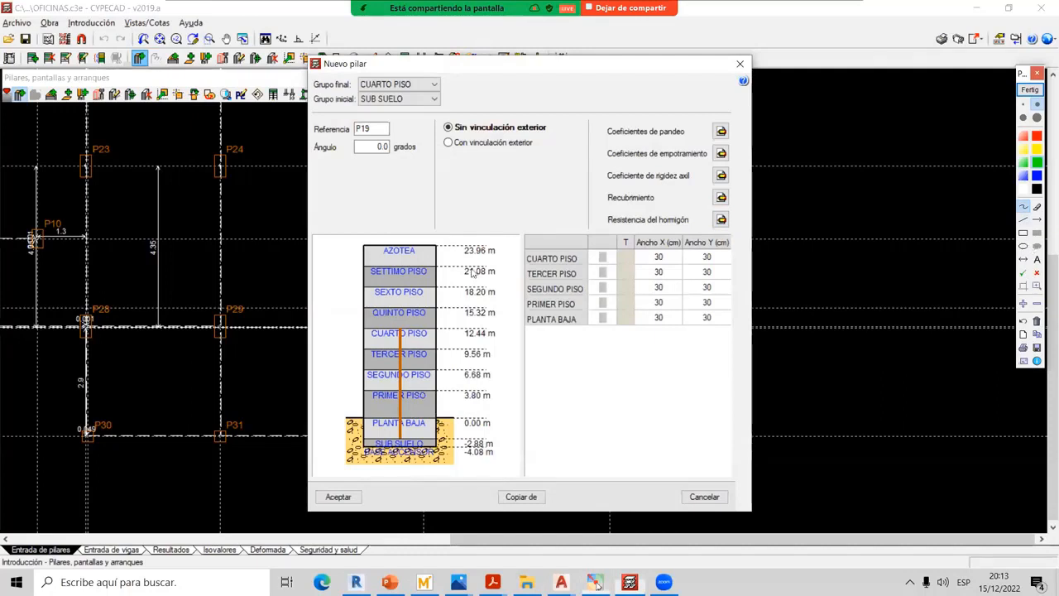
pyautogui.moveTo(587, 243); pyautogui.dragTo(619, 331)
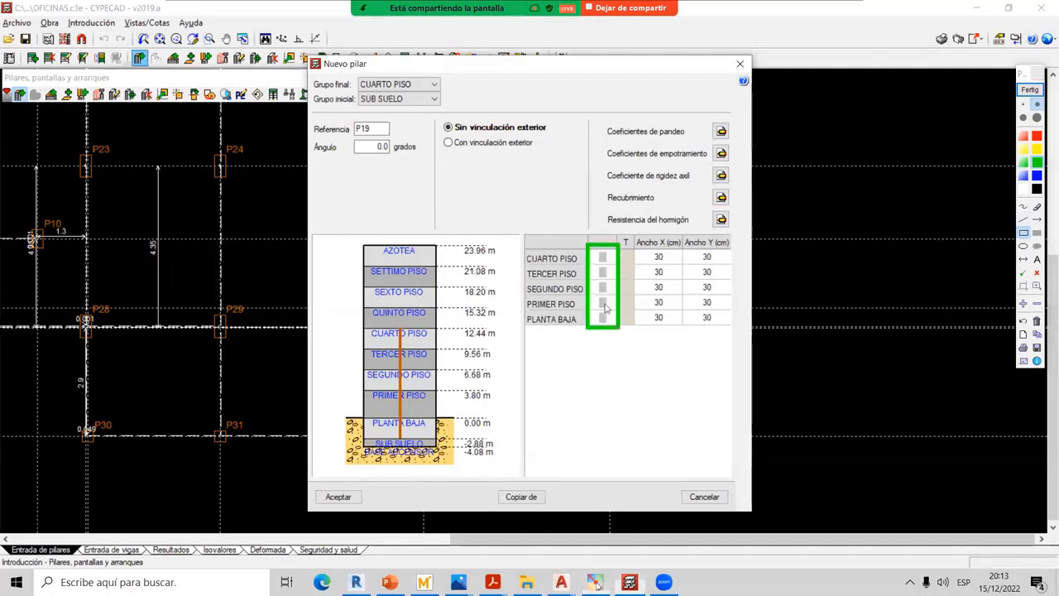
pyautogui.click(1031, 89)
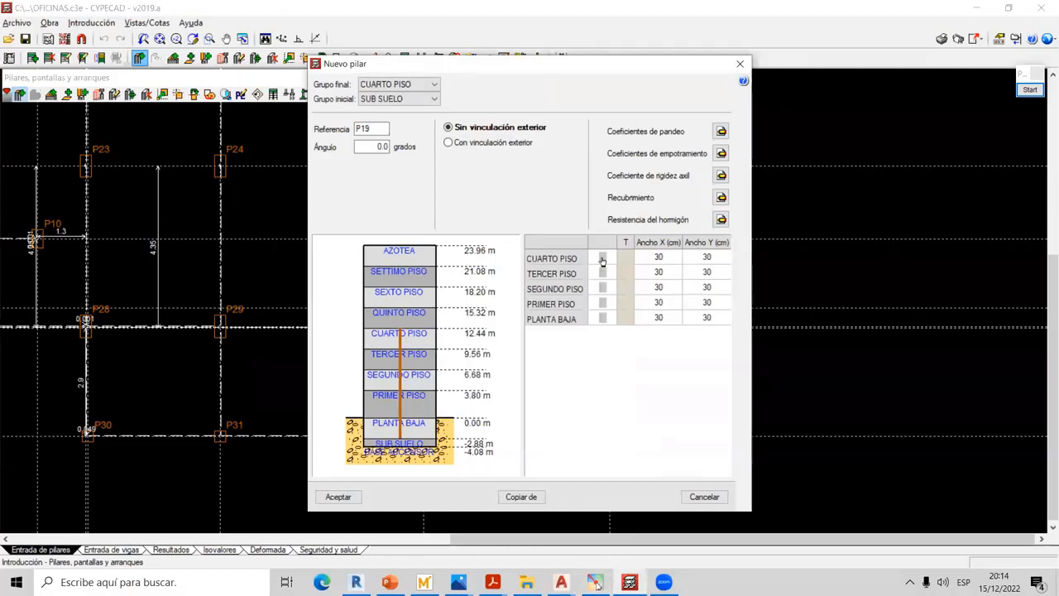
pyautogui.moveTo(603, 262); pyautogui.dragTo(602, 303)
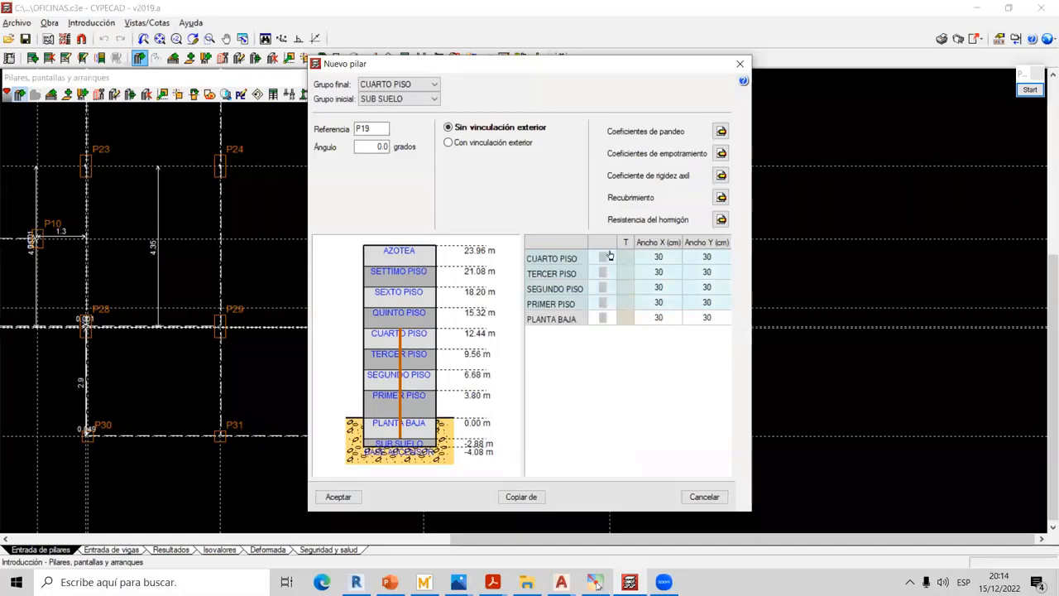
pyautogui.click(605, 320)
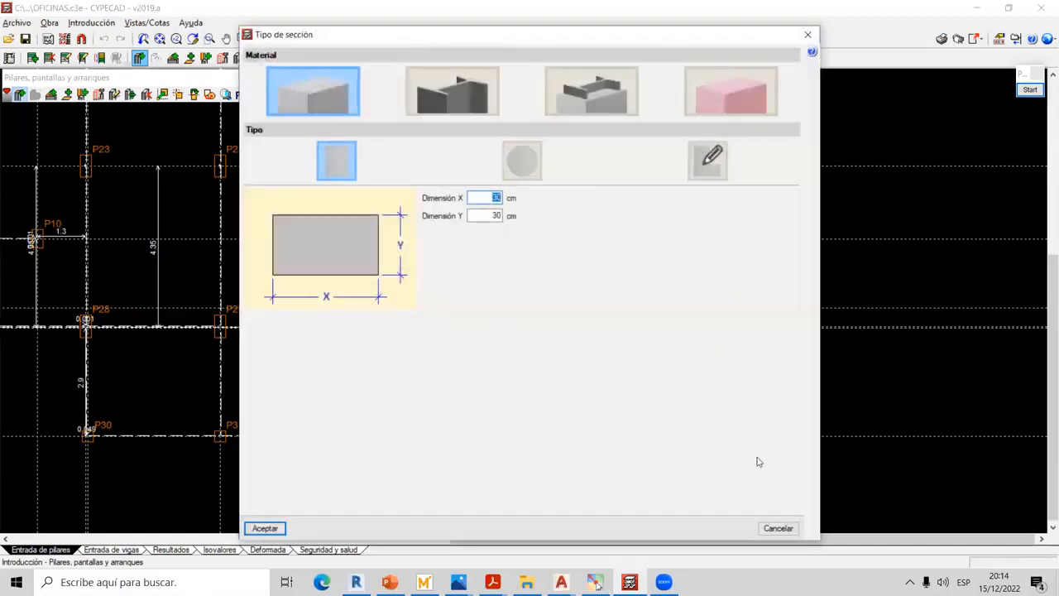
pyautogui.click(775, 527)
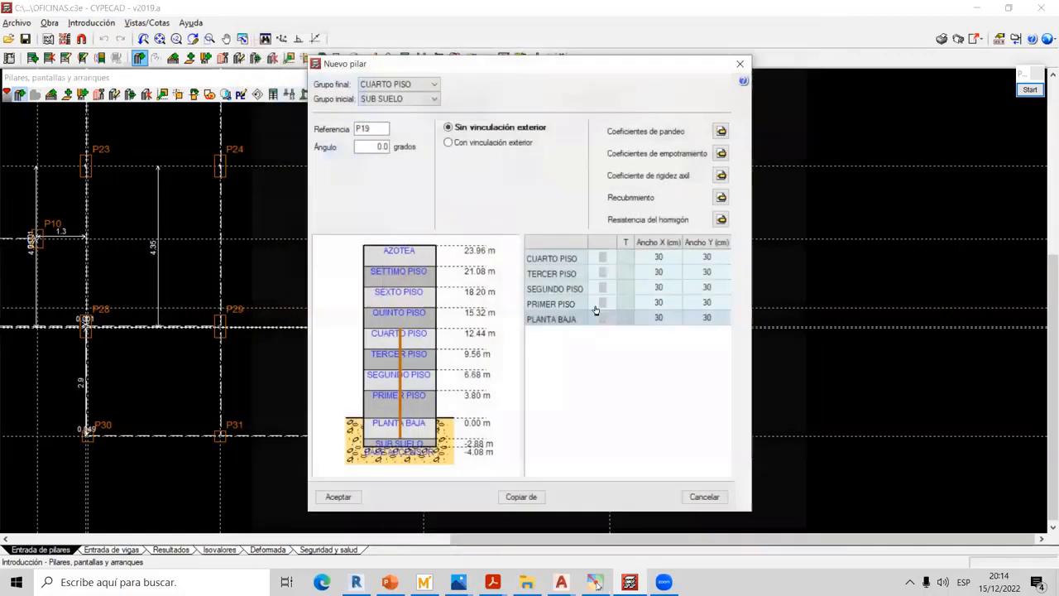
# Select all floors from CUARTO PISO to PLANTA BAJA and open their shared section type settings
pyautogui.click(602, 257)
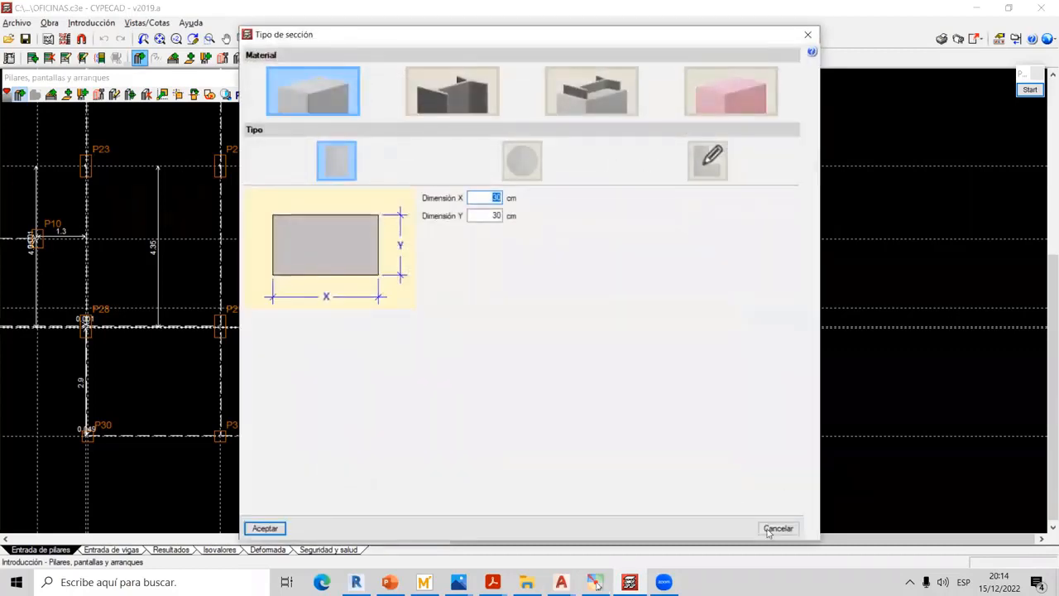
pyautogui.click(771, 528)
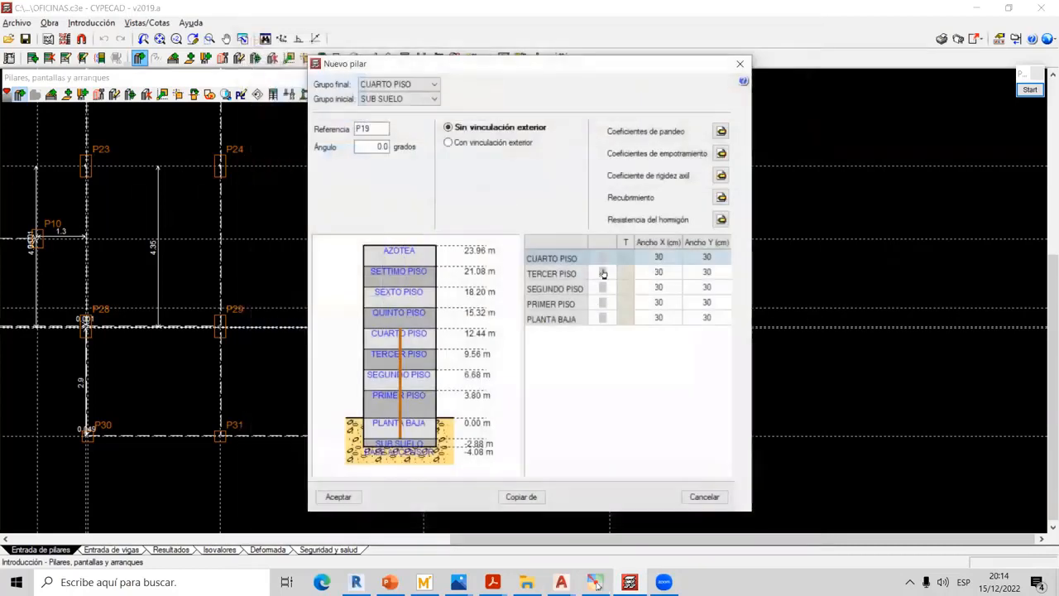
pyautogui.keyDown('shift'); pyautogui.click(607, 317); pyautogui.keyUp('shift')
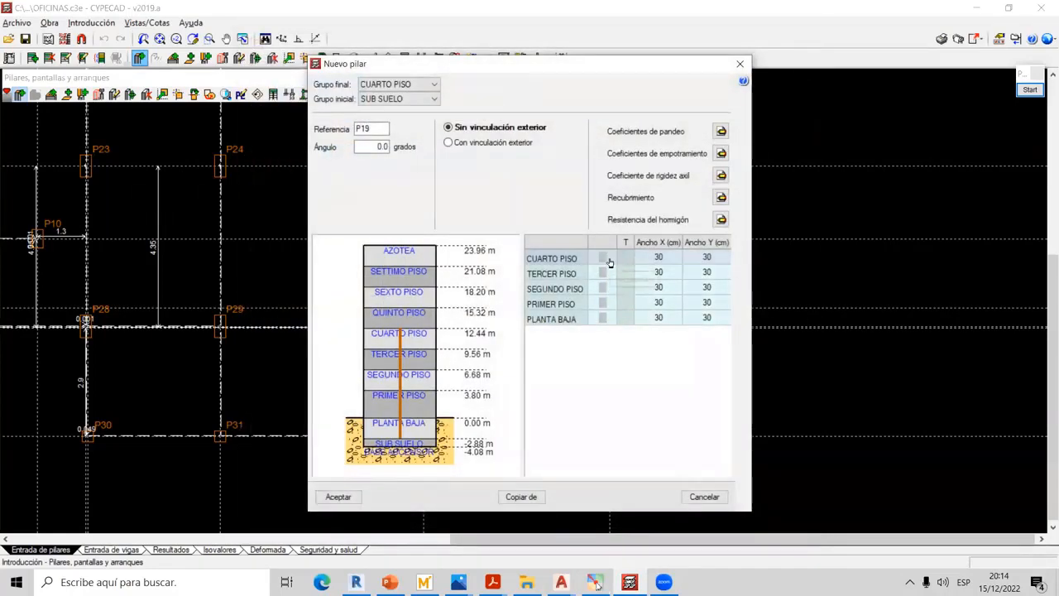
pyautogui.click(610, 262)
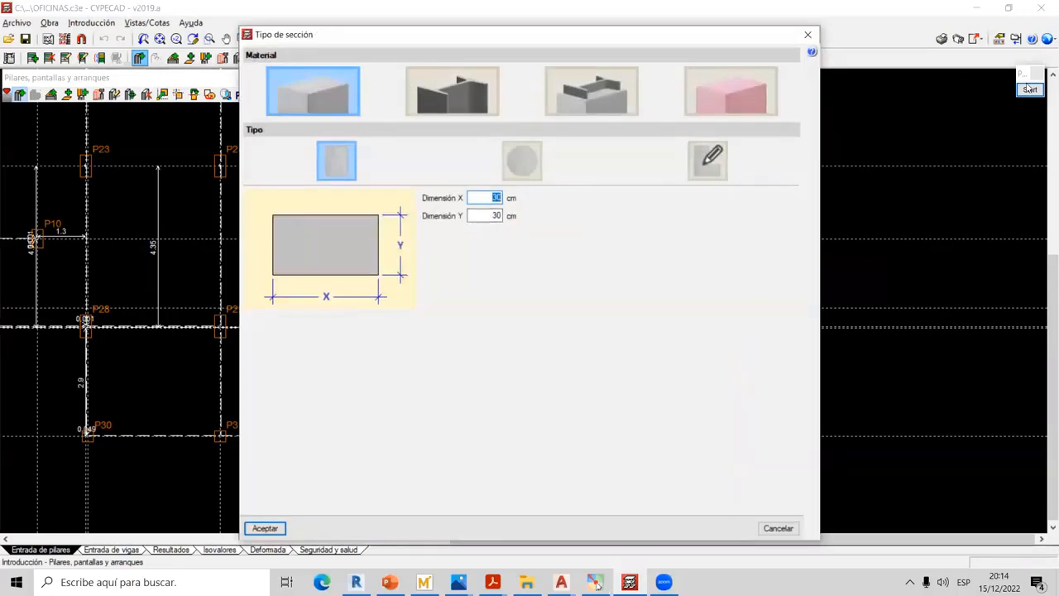
# Annotate the rectangular and circular section types with green freehand dots marking the bars, four in the rectangle and a ring in the circle
pyautogui.click(1030, 88)
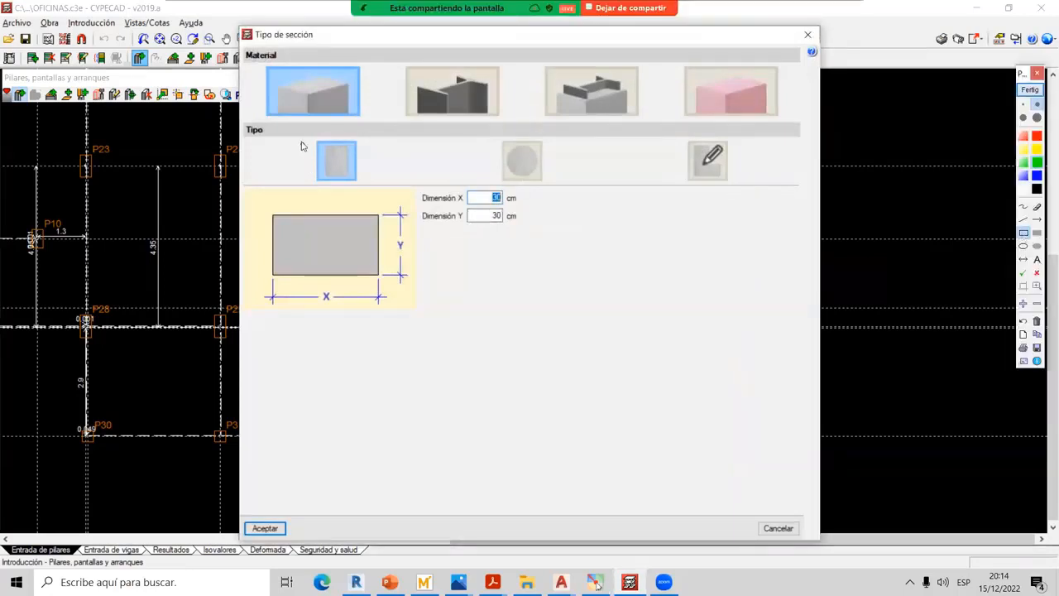
pyautogui.moveTo(304, 137)
pyautogui.mouseDown()
pyautogui.moveTo(367, 182)
pyautogui.moveTo(304, 137)
pyautogui.mouseUp()
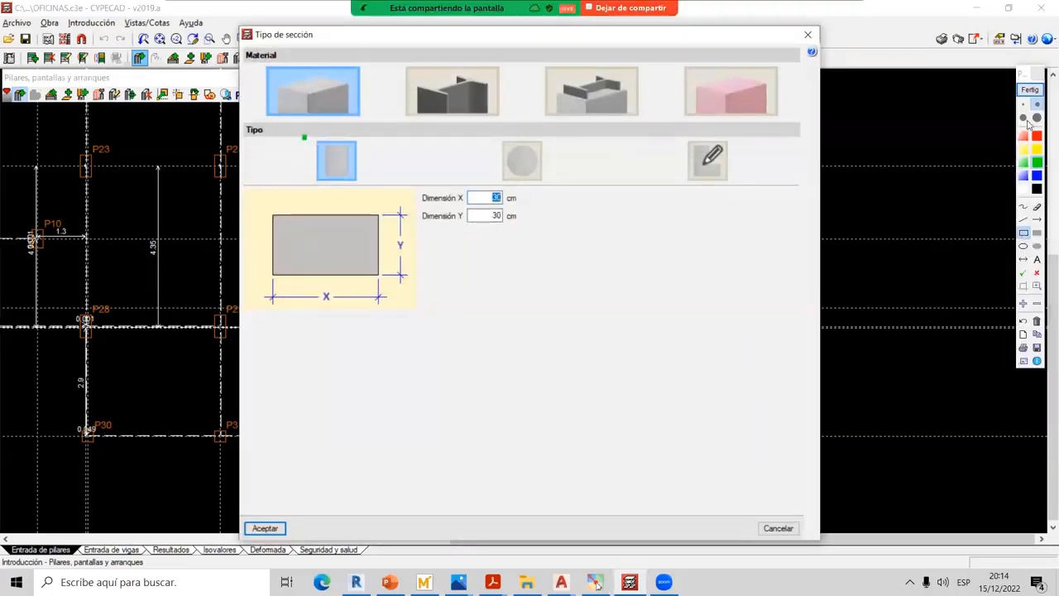
pyautogui.click(1024, 207)
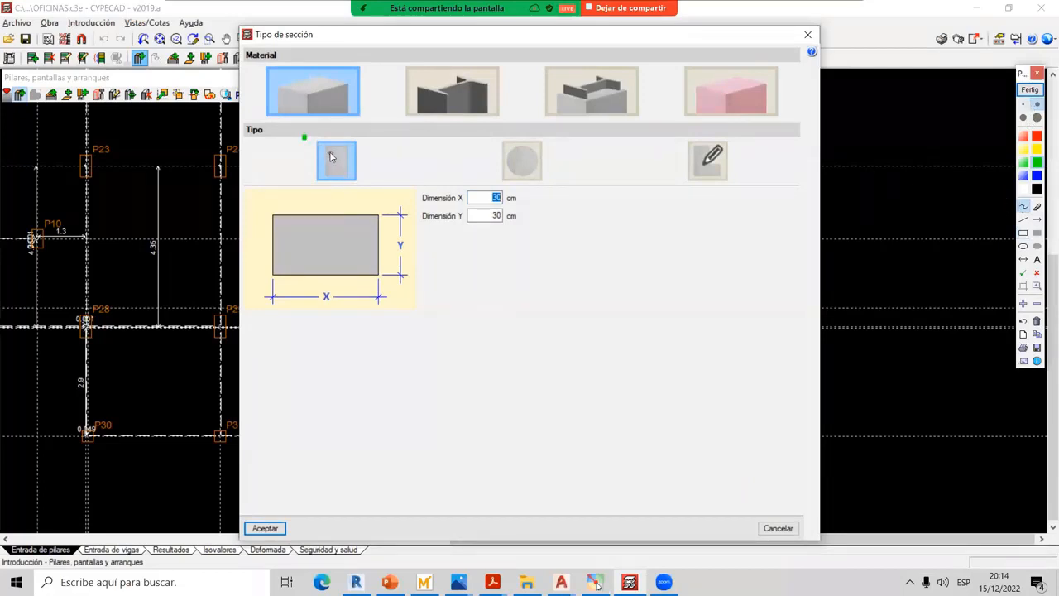
pyautogui.click(331, 154)
pyautogui.click(330, 172)
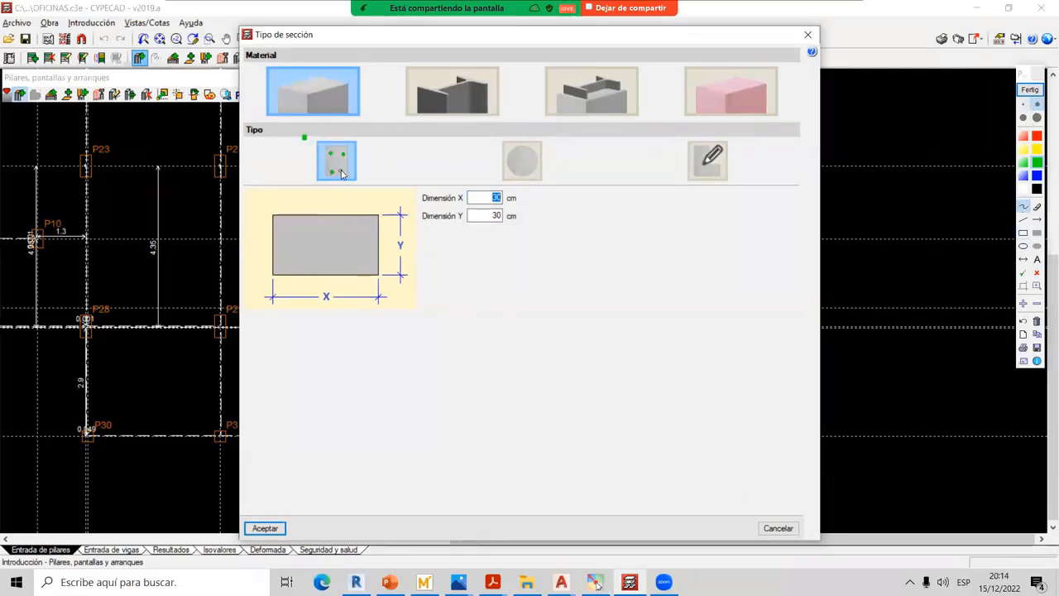
pyautogui.click(343, 172)
pyautogui.click(523, 151)
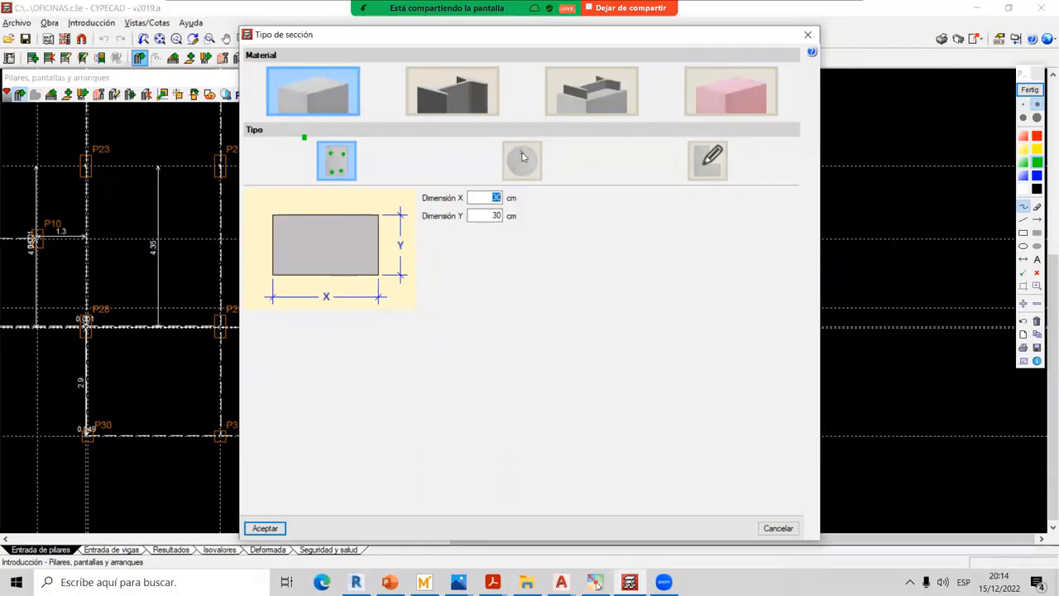
pyautogui.click(511, 157)
pyautogui.click(515, 169)
pyautogui.click(523, 173)
pyautogui.click(531, 171)
pyautogui.click(535, 163)
pyautogui.click(531, 156)
# Handwrite a large X and "120 % X" as green annotations, circle the custom section type, and end the screen annotation
pyautogui.moveTo(743, 150); pyautogui.dragTo(778, 218)
pyautogui.moveTo(792, 149); pyautogui.dragTo(751, 221)
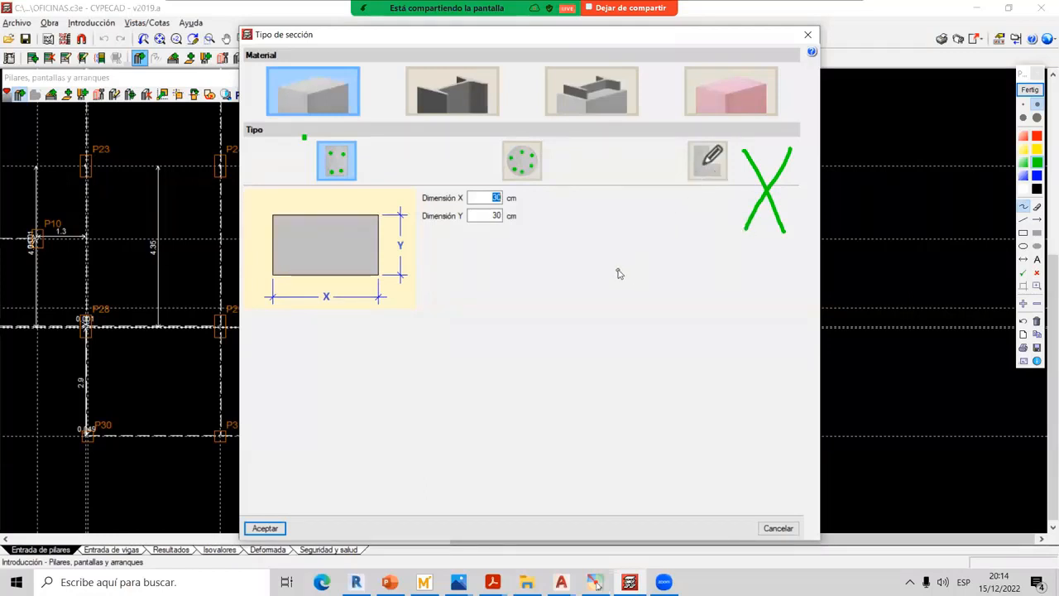
pyautogui.moveTo(594, 303); pyautogui.dragTo(609, 329)
pyautogui.moveTo(624, 289); pyautogui.dragTo(644, 324)
pyautogui.moveTo(677, 288)
pyautogui.mouseDown()
pyautogui.moveTo(668, 323)
pyautogui.moveTo(679, 290)
pyautogui.moveTo(709, 324)
pyautogui.mouseUp()
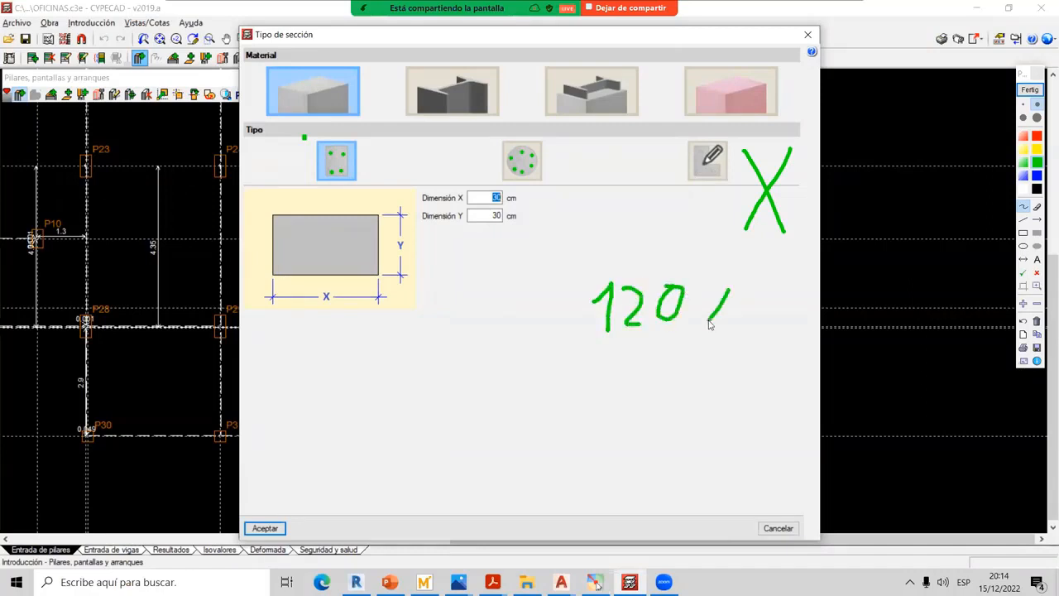
pyautogui.click(712, 296)
pyautogui.click(729, 317)
pyautogui.moveTo(756, 290); pyautogui.dragTo(781, 354)
pyautogui.moveTo(765, 341); pyautogui.dragTo(806, 283)
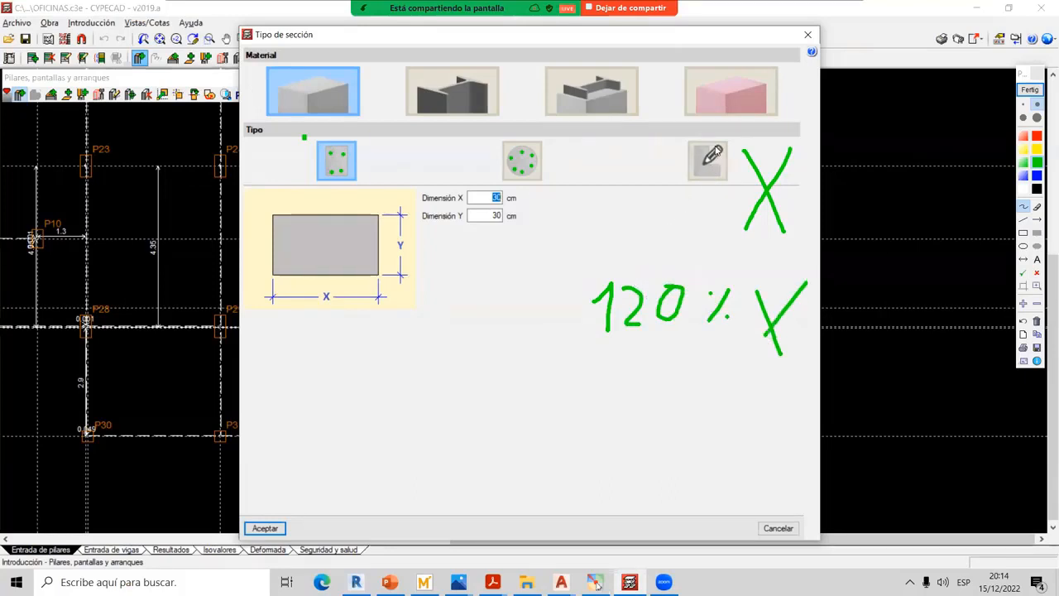
pyautogui.moveTo(718, 149)
pyautogui.mouseDown()
pyautogui.moveTo(672, 165)
pyautogui.moveTo(722, 204)
pyautogui.moveTo(730, 145)
pyautogui.moveTo(717, 146)
pyautogui.mouseUp()
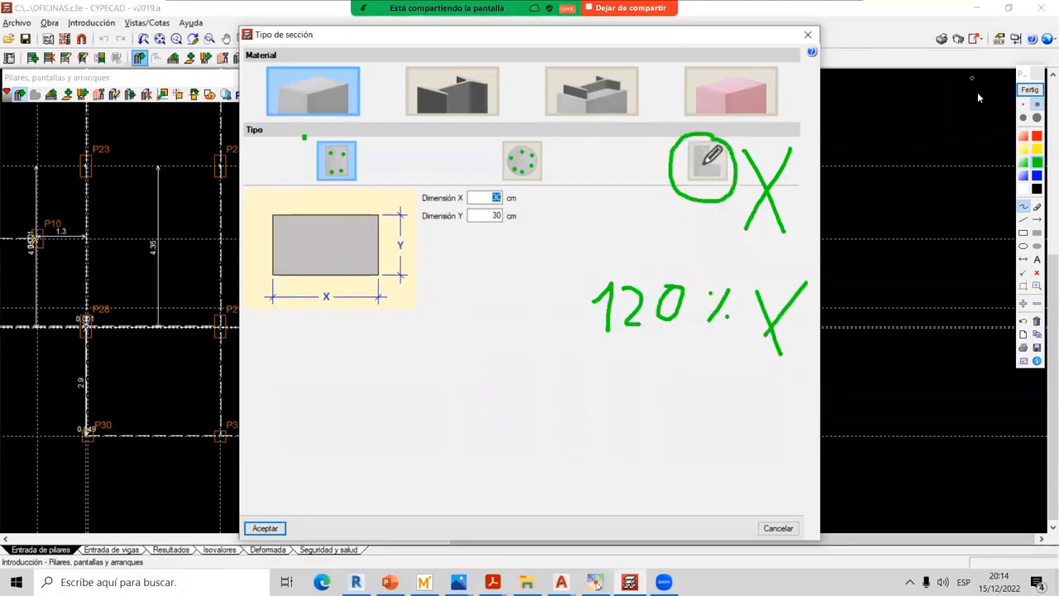
pyautogui.click(1030, 89)
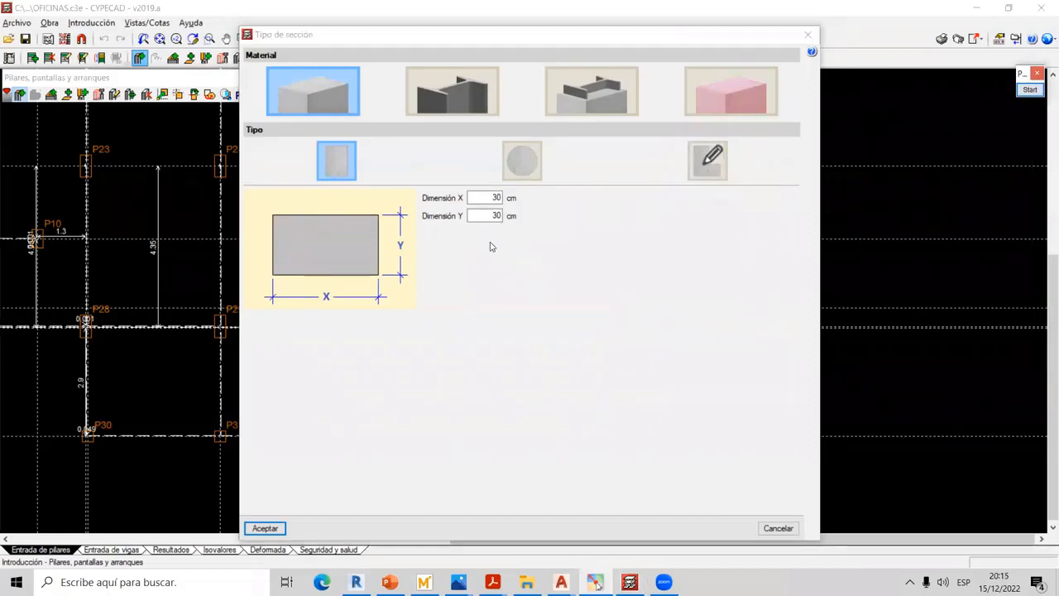
# Choose the custom-drawn concrete section type and add a new section in a maximized section library editor
pyautogui.click(515, 168)
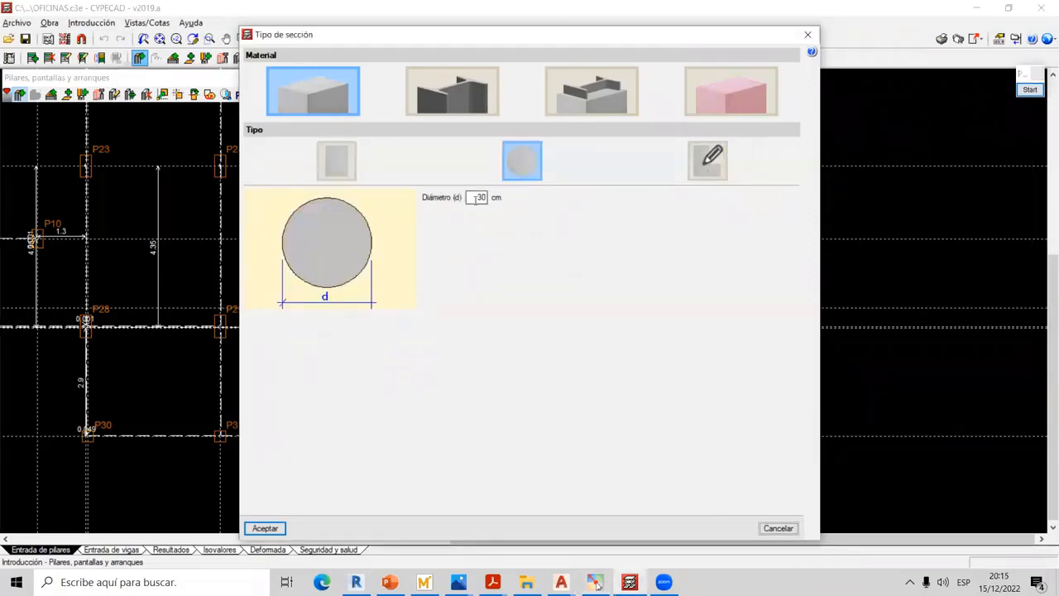
pyautogui.click(712, 173)
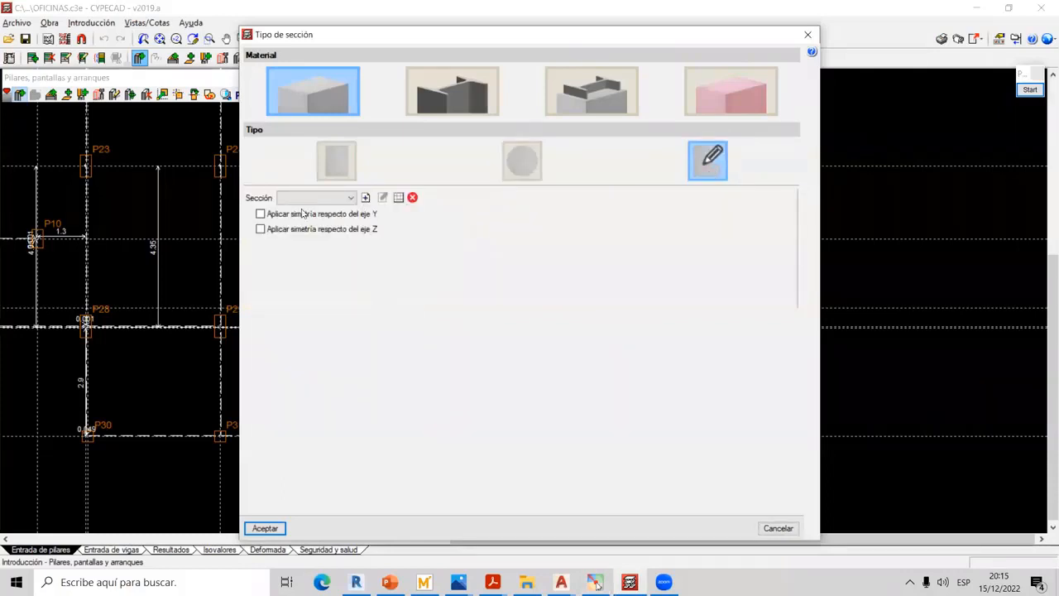
pyautogui.click(365, 198)
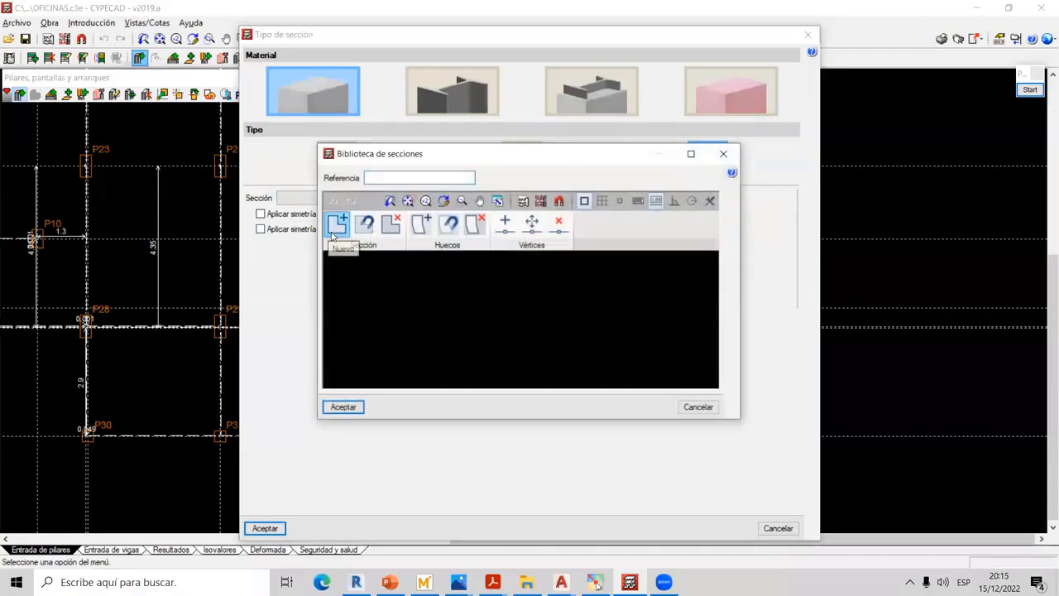
pyautogui.click(692, 154)
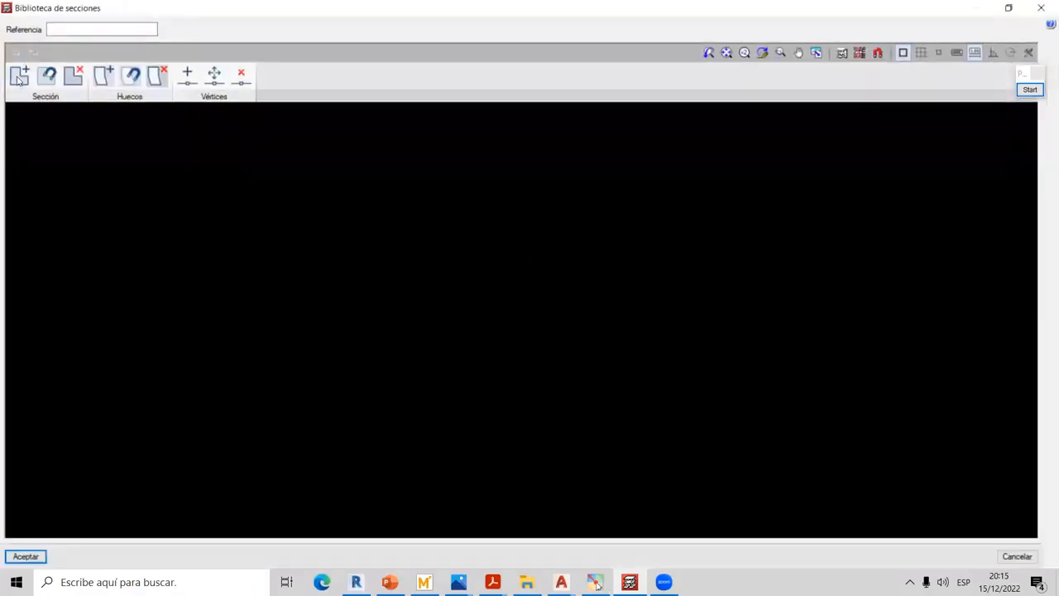
# Start a new section outline and draw its horizontal bottom edge to the right with a length of 30 cm
pyautogui.click(18, 80)
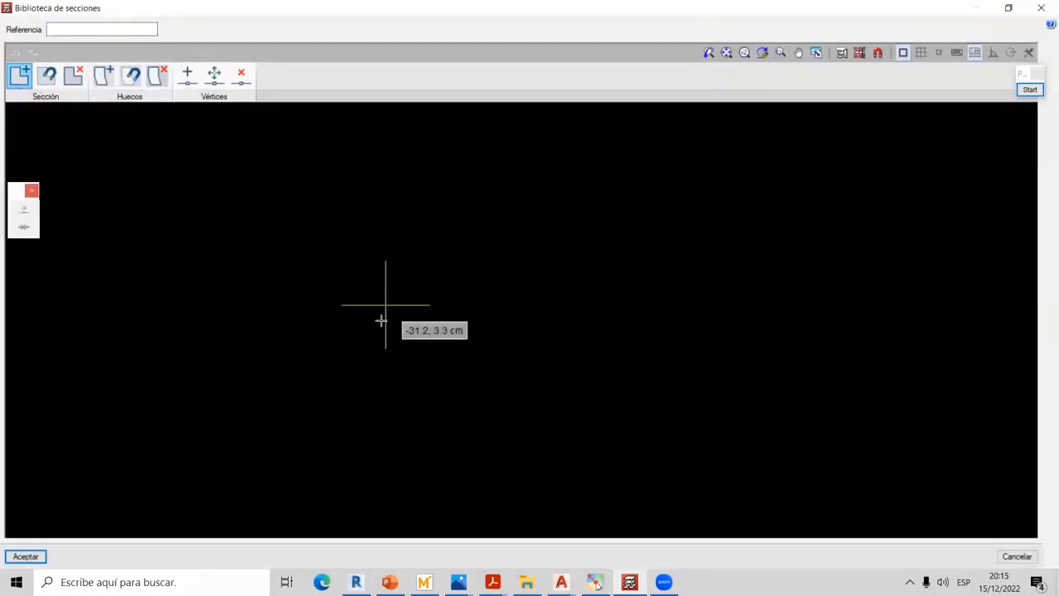
pyautogui.click(385, 322)
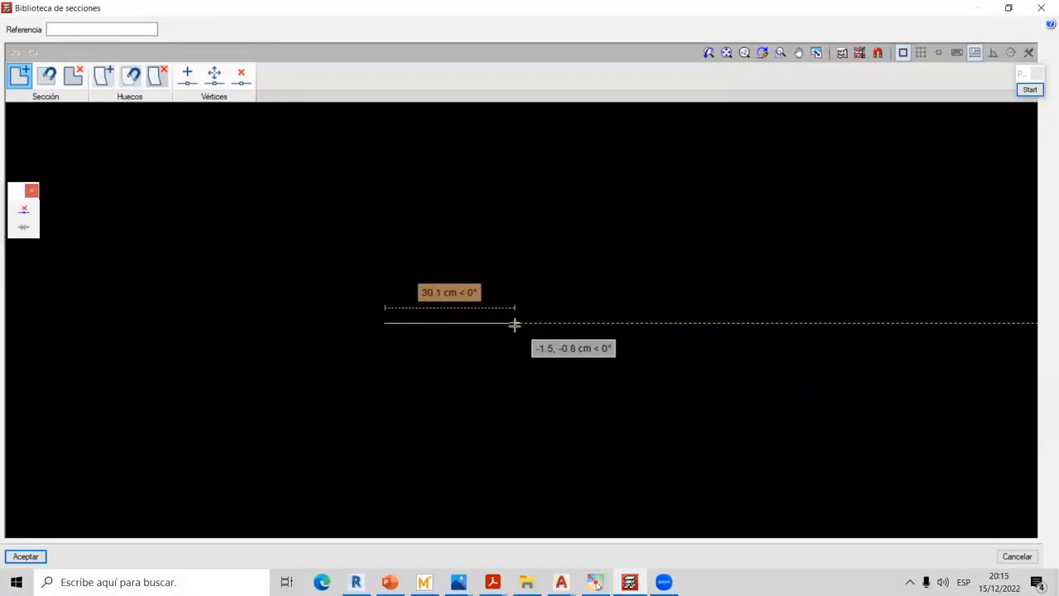
pyautogui.write('30')
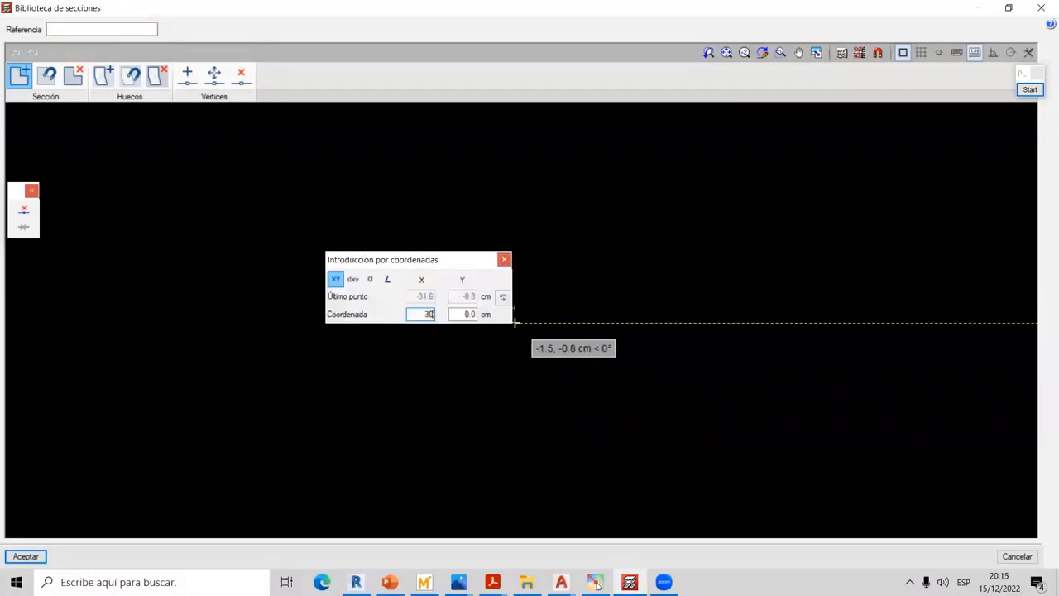
pyautogui.click(504, 260)
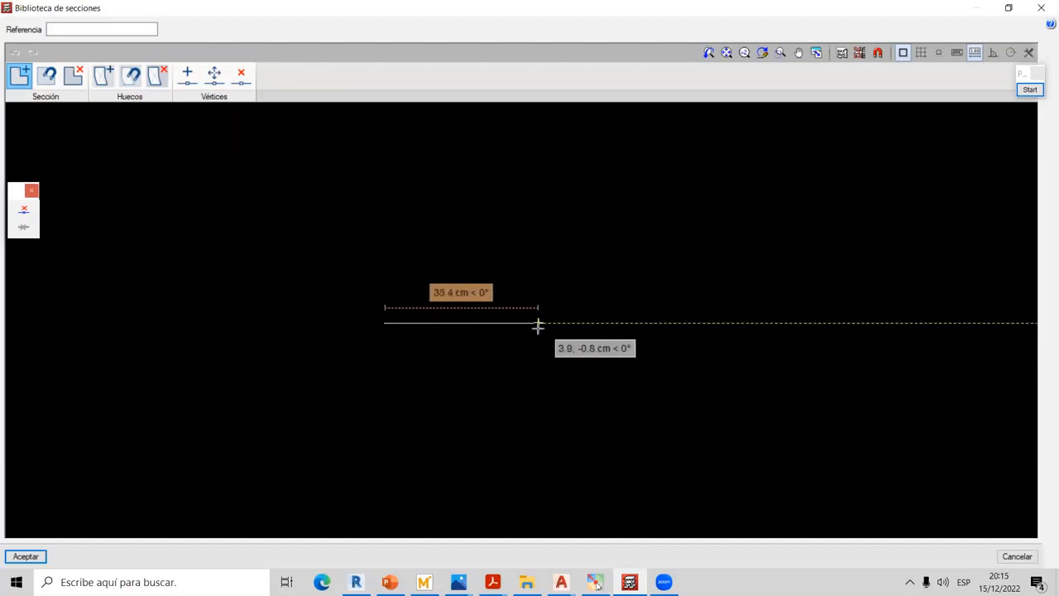
pyautogui.click(538, 325)
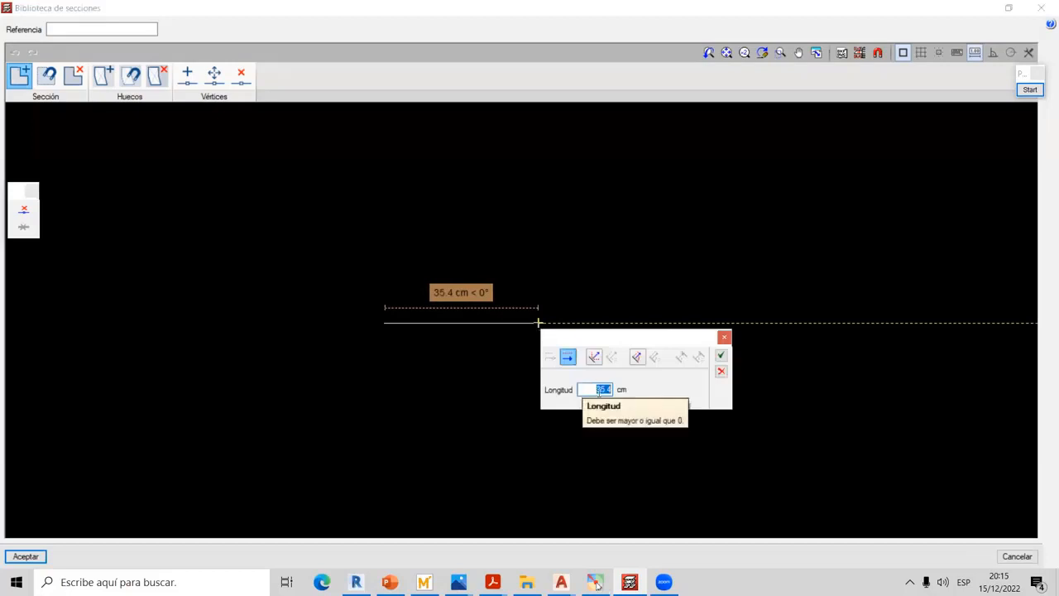
pyautogui.write('30')
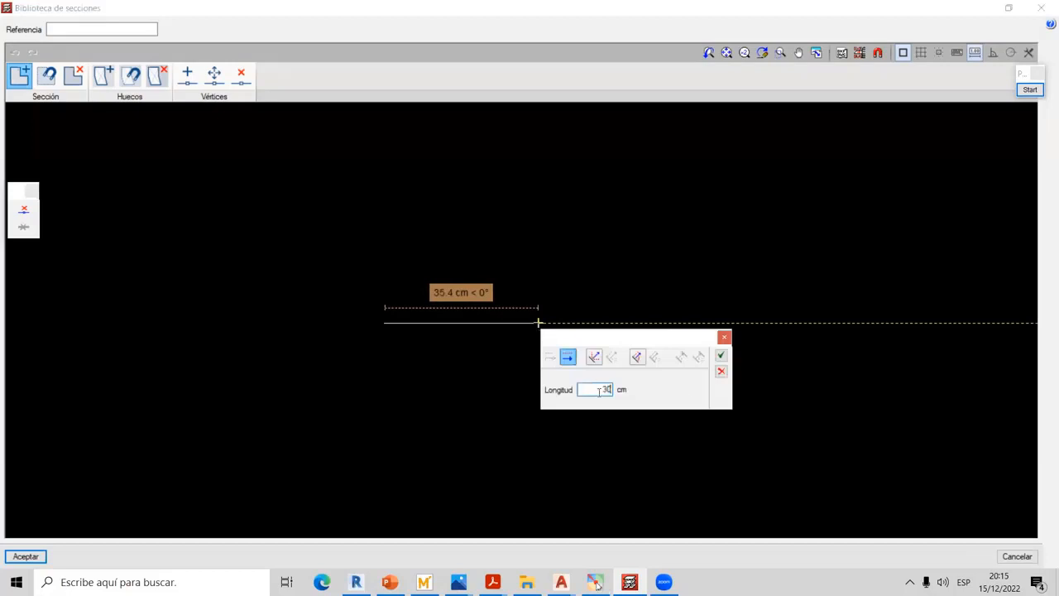
pyautogui.click(721, 355)
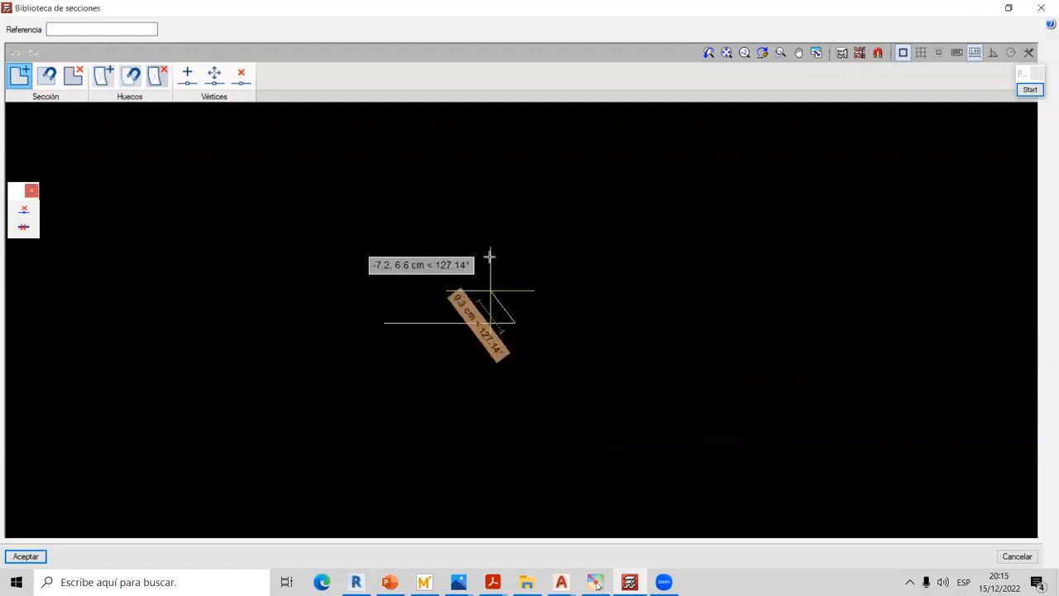
# Continue the outline with a 15 cm edge upward and a 15 cm horizontal edge back to the left
pyautogui.click(511, 217)
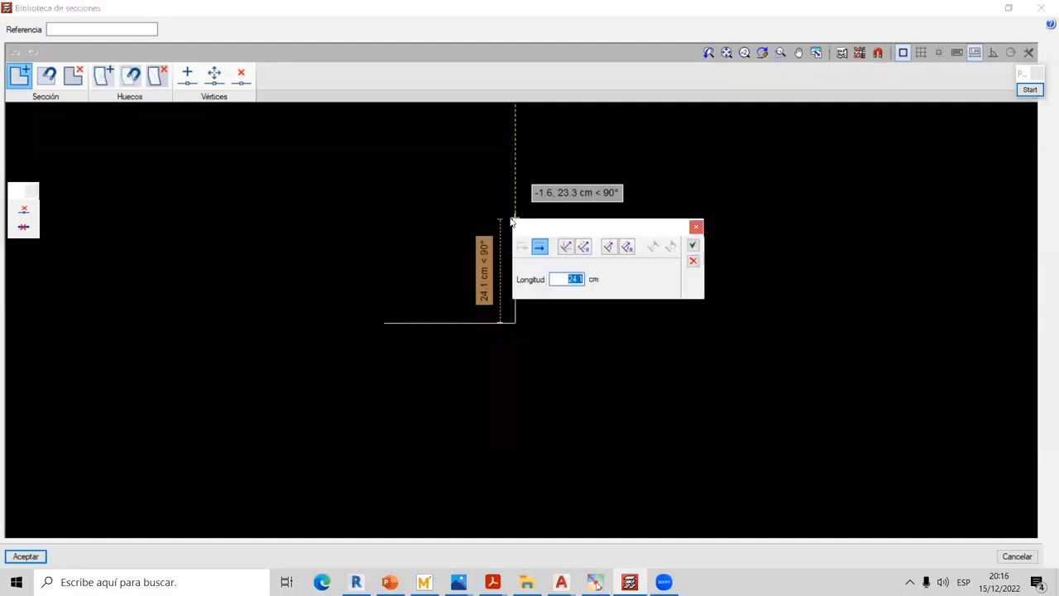
pyautogui.click(693, 245)
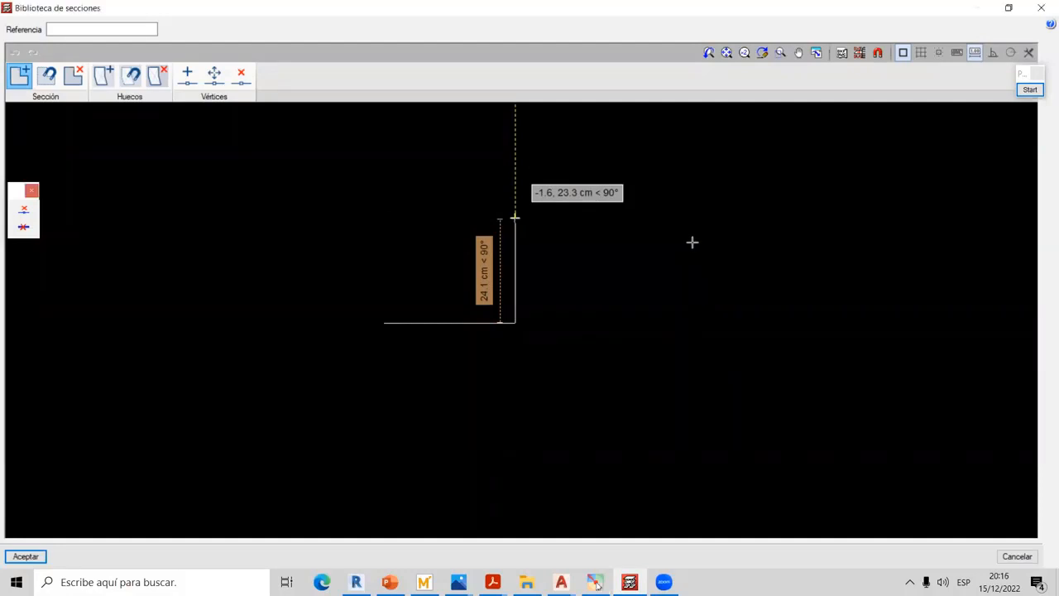
pyautogui.click(338, 259)
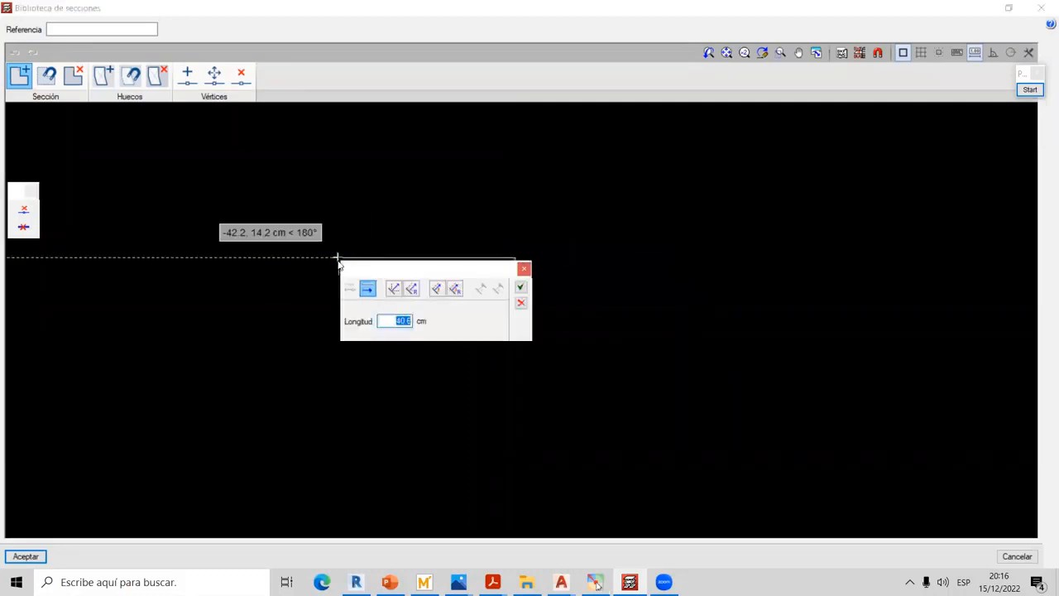
pyautogui.write('15.0')
pyautogui.press('Return')
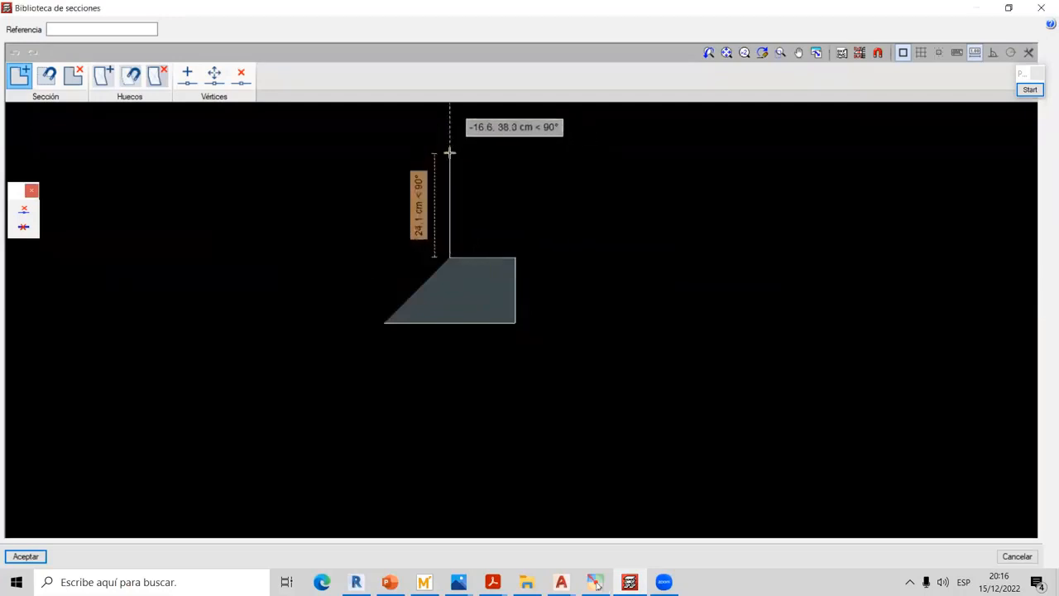
# Complete the L-shaped outline with a 15 cm edge upward, a 15 cm edge to the left, and a closing edge to the starting point
pyautogui.click(450, 152)
pyautogui.write('15')
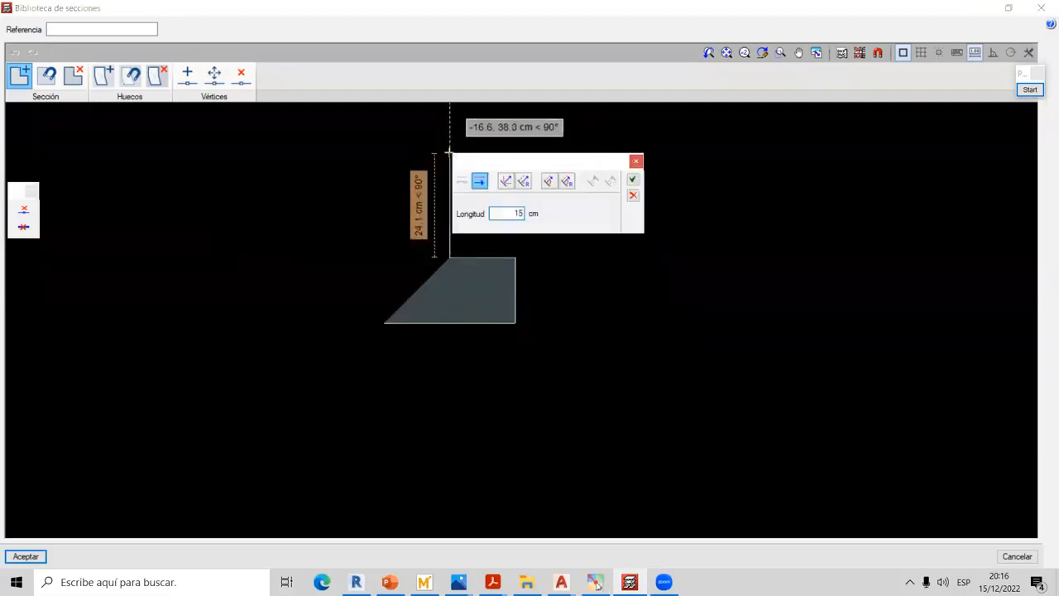
pyautogui.click(632, 179)
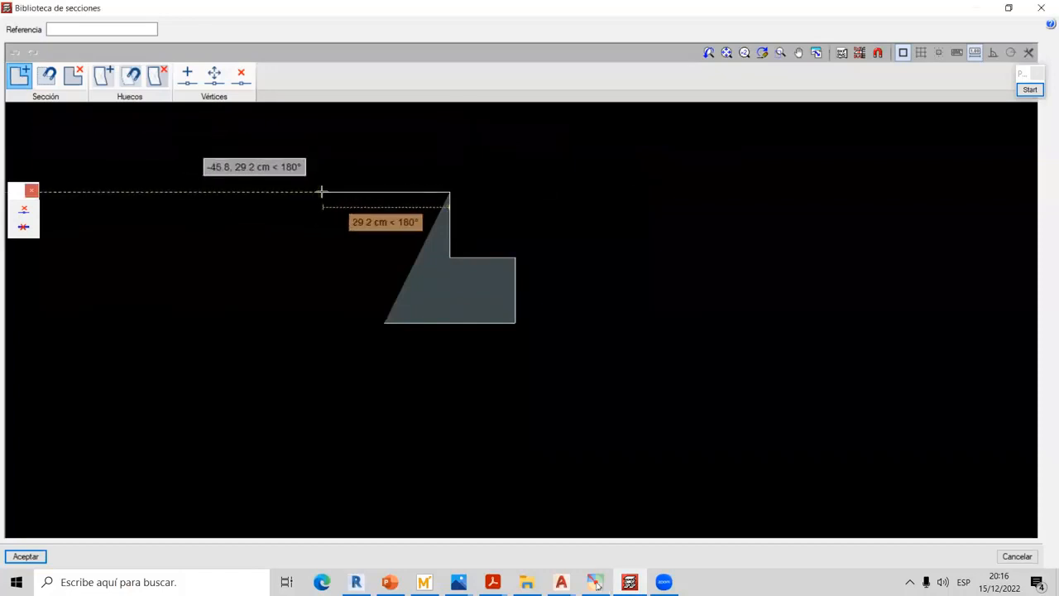
pyautogui.write('15')
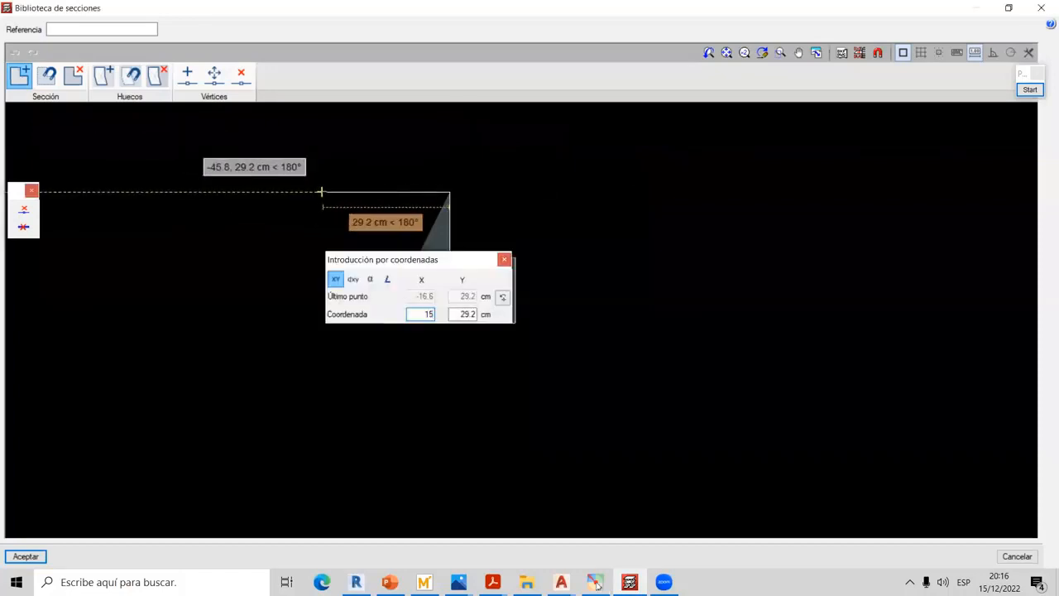
pyautogui.press('Return')
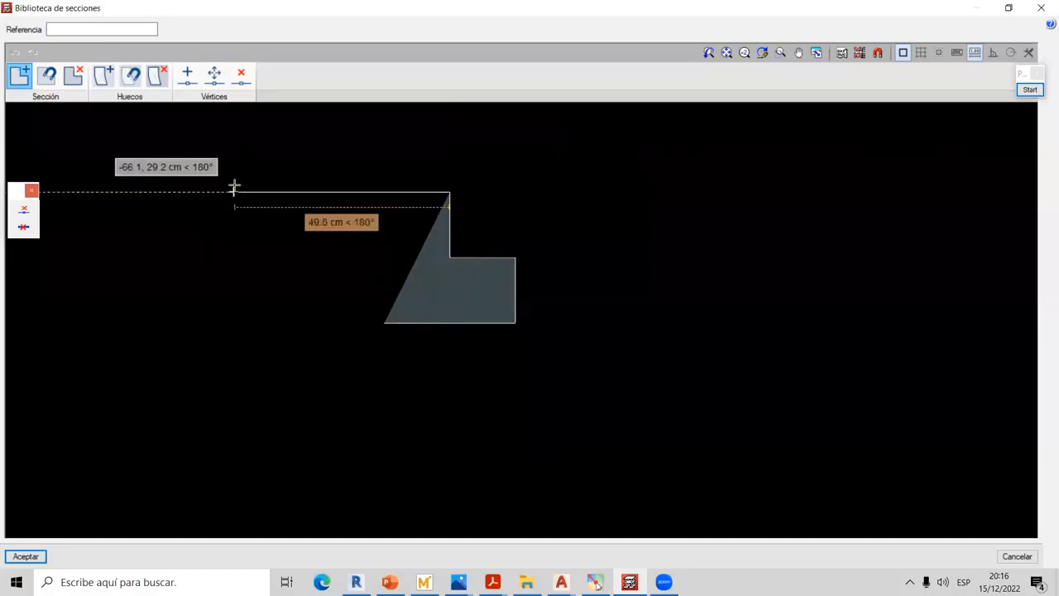
pyautogui.click(236, 190)
pyautogui.write('15')
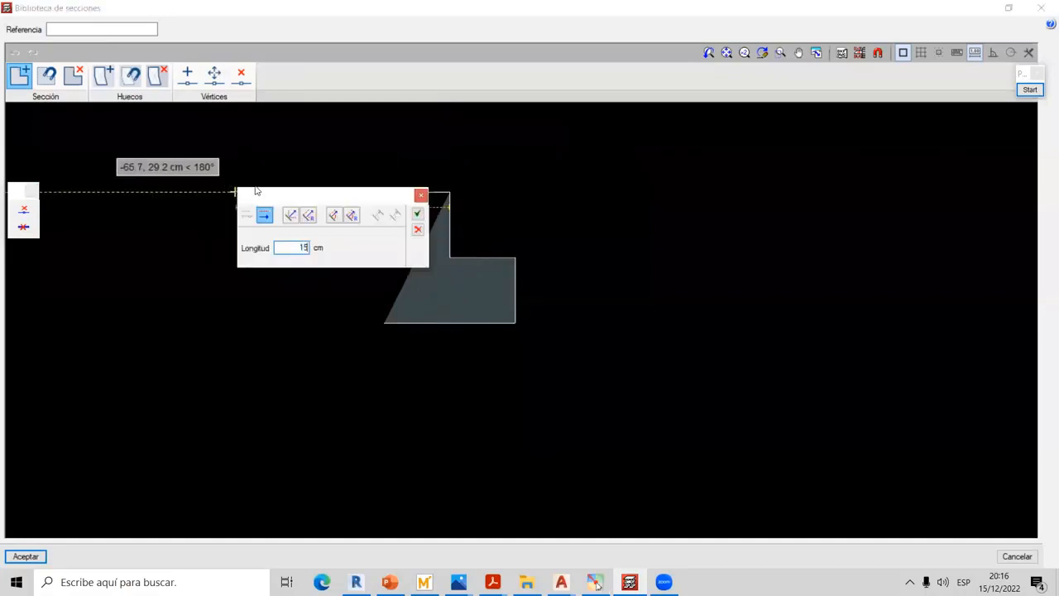
pyautogui.click(417, 213)
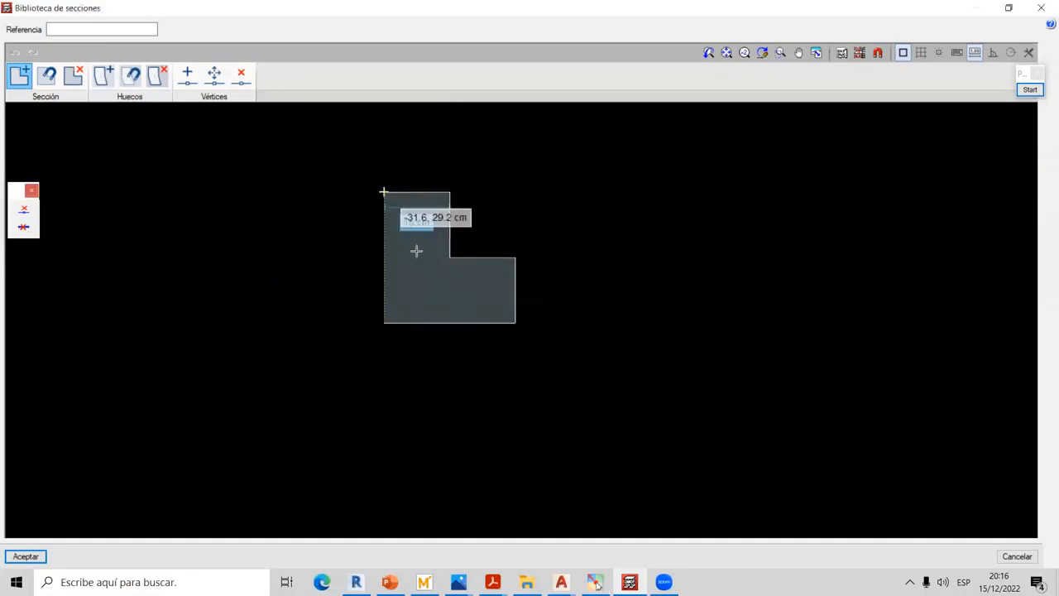
pyautogui.click(384, 322)
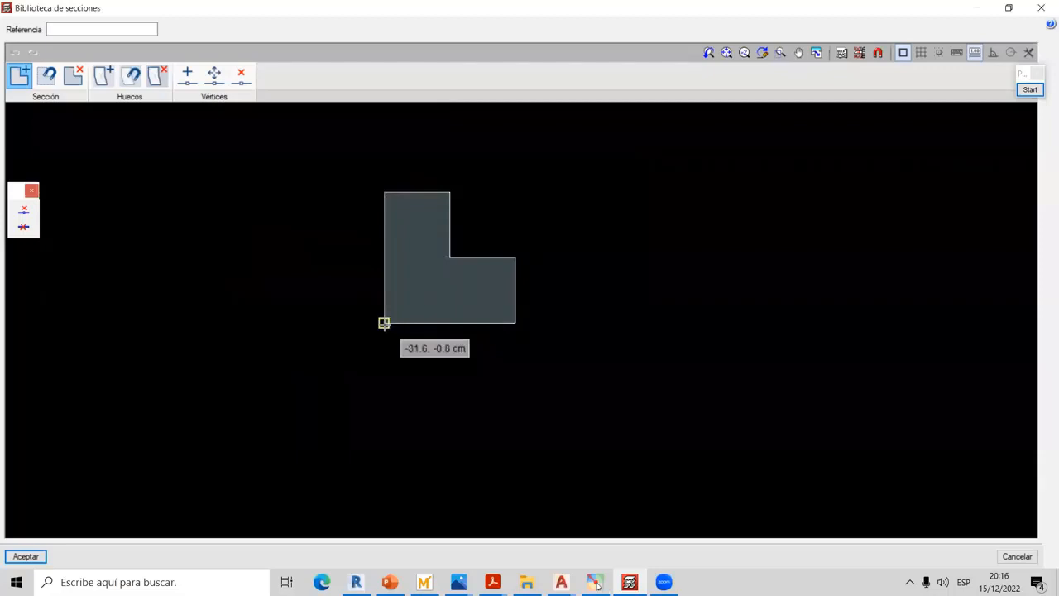
pyautogui.click(386, 321)
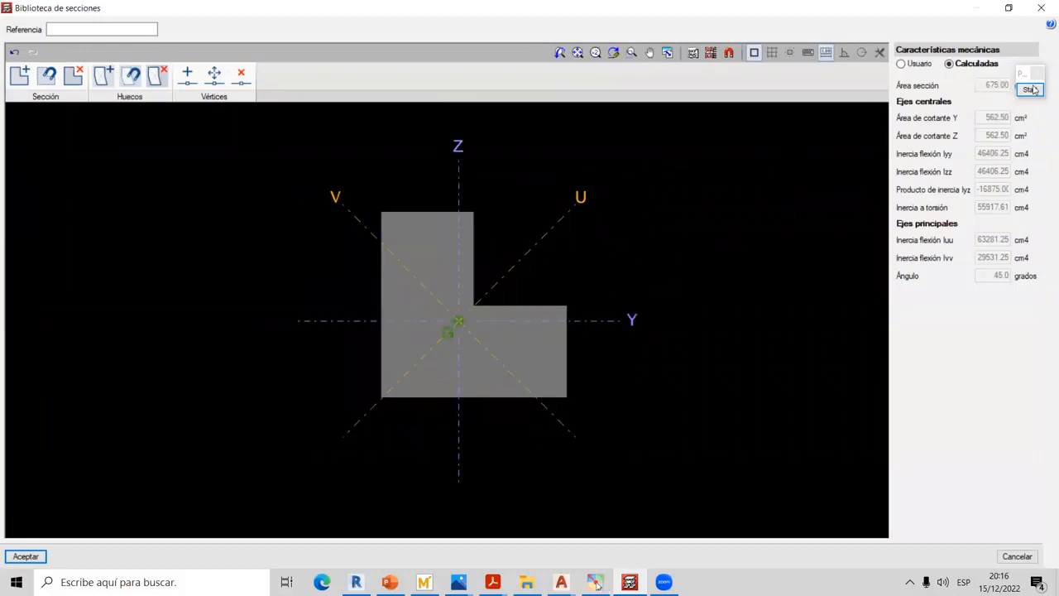
# Frame the Y shear area value and the Iyy and Izz inertia values with green annotation rectangles, then end the screen annotation
pyautogui.moveTo(1026, 73); pyautogui.dragTo(660, 145)
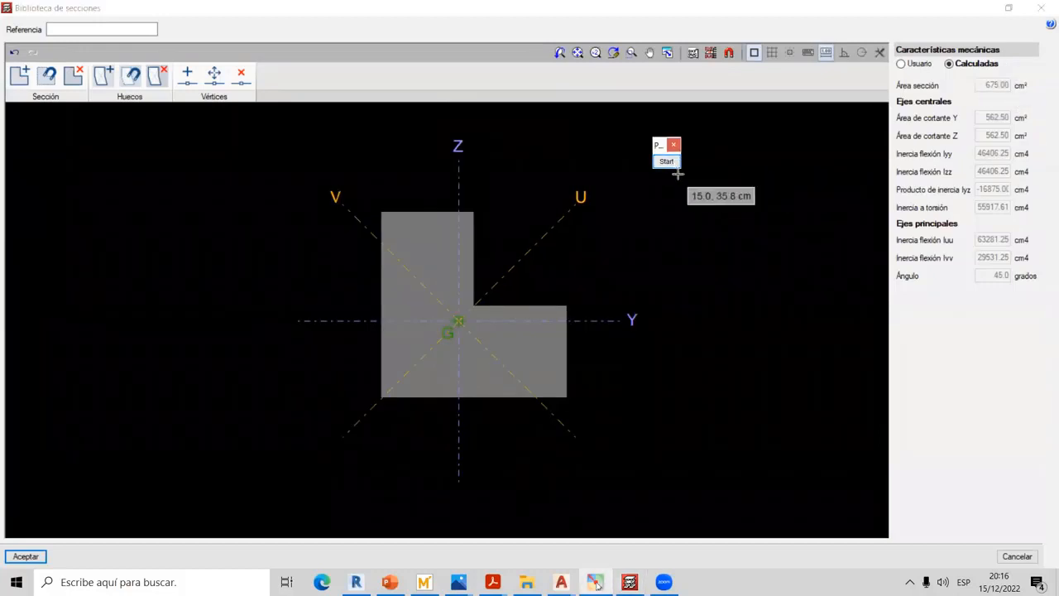
pyautogui.click(668, 162)
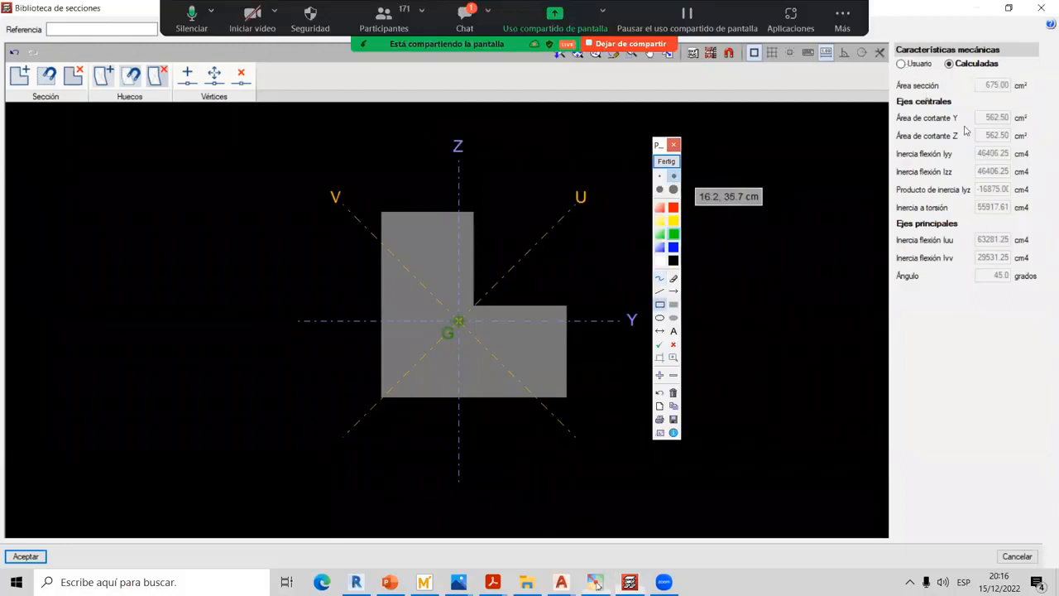
pyautogui.moveTo(966, 109); pyautogui.dragTo(1034, 127)
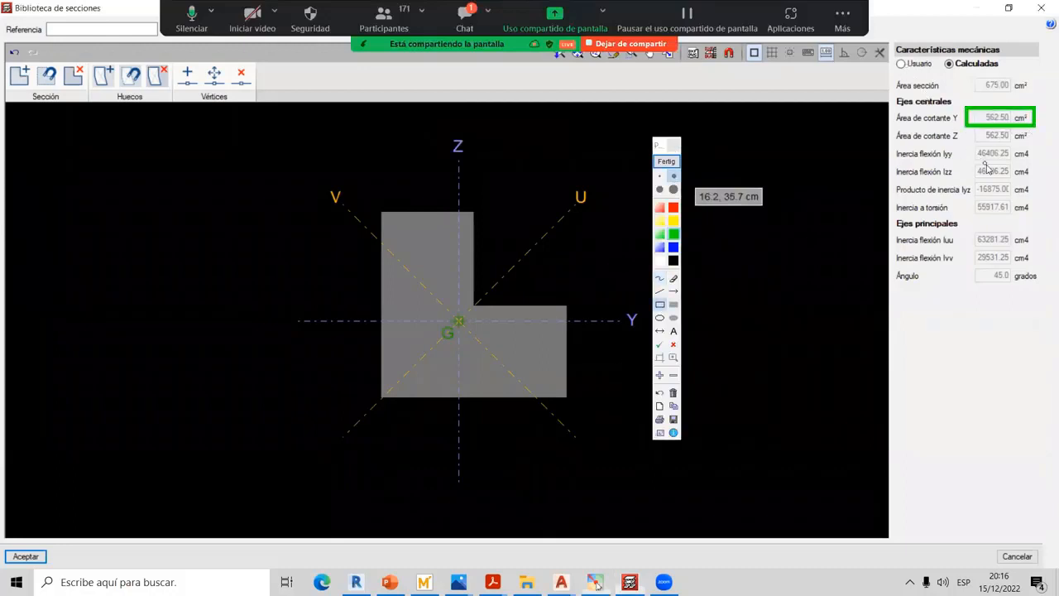
pyautogui.moveTo(975, 143); pyautogui.dragTo(1041, 180)
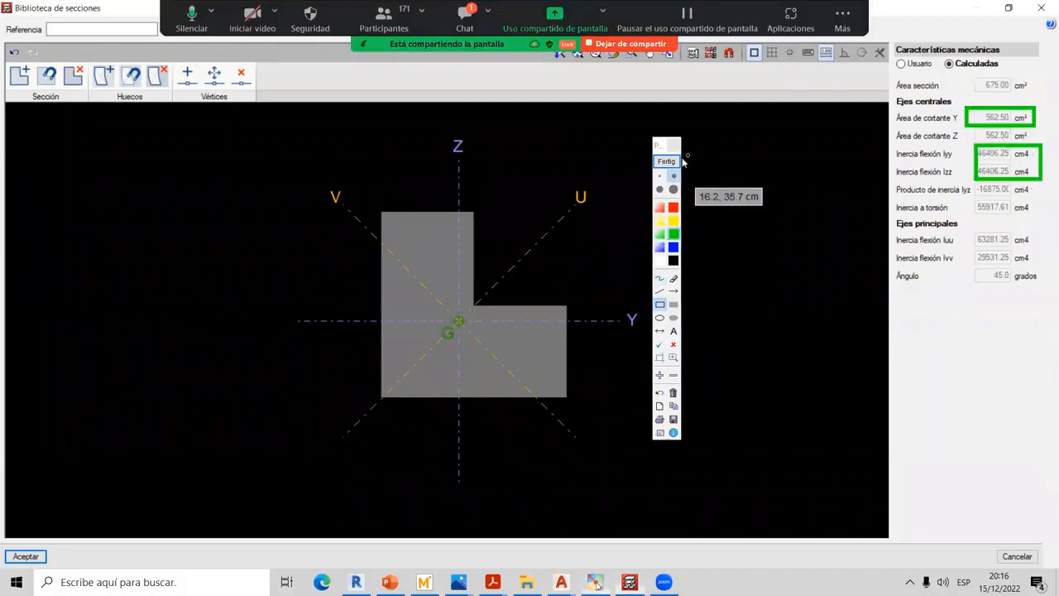
pyautogui.click(679, 162)
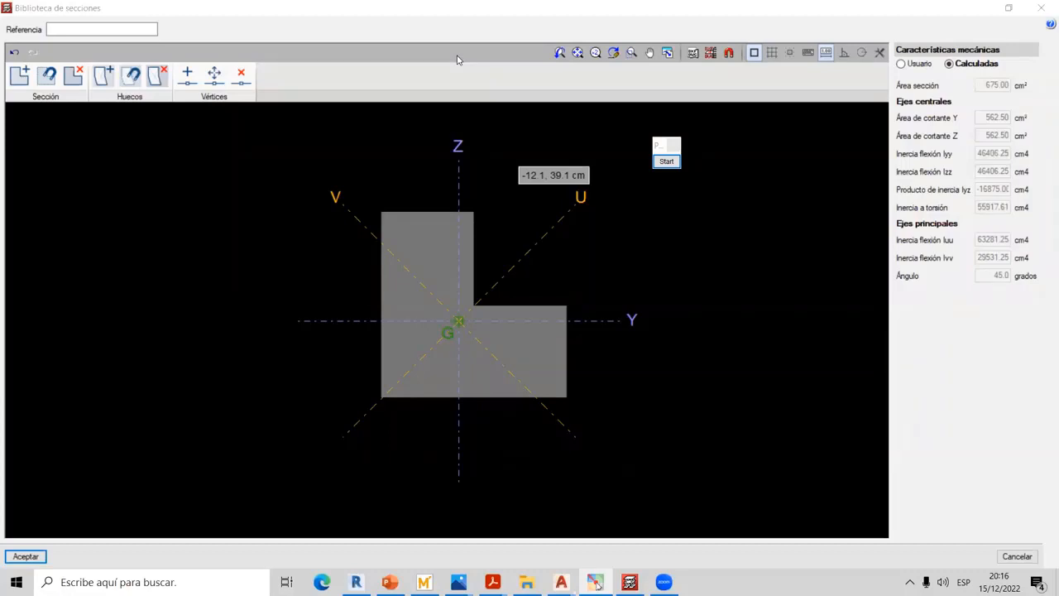
pyautogui.click(665, 162)
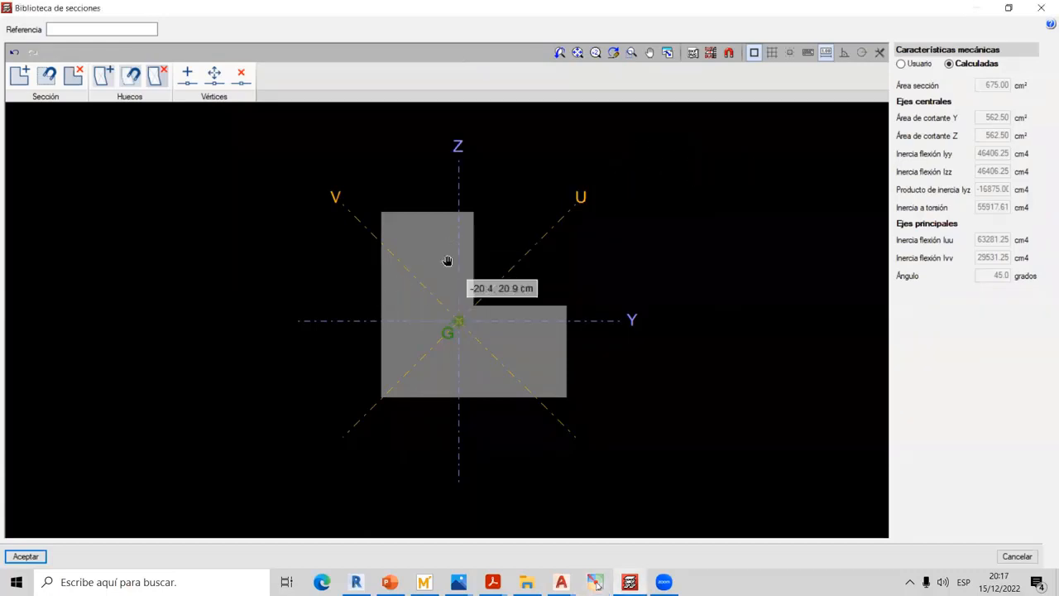
# Name the L-shaped section "cg" and save it to the section library
pyautogui.moveTo(448, 262); pyautogui.dragTo(433, 254, button='middle')
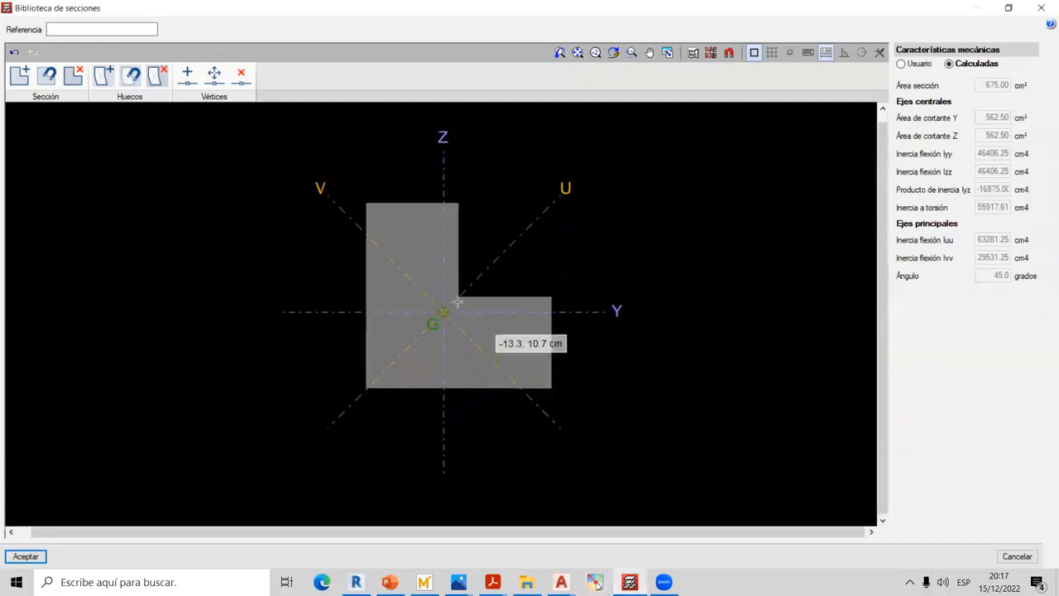
pyautogui.click(69, 26)
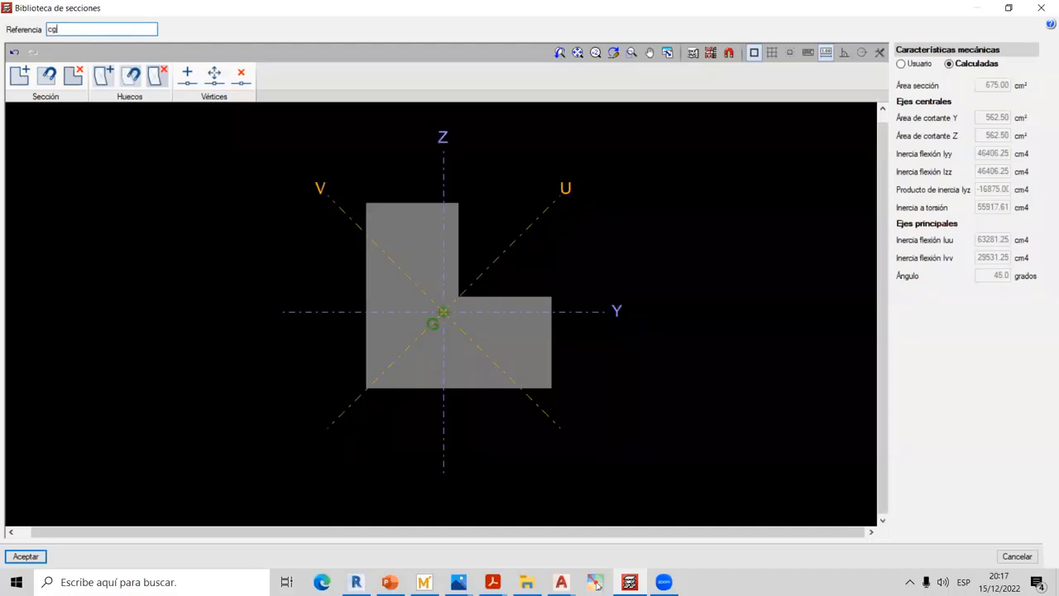
pyautogui.click(25, 556)
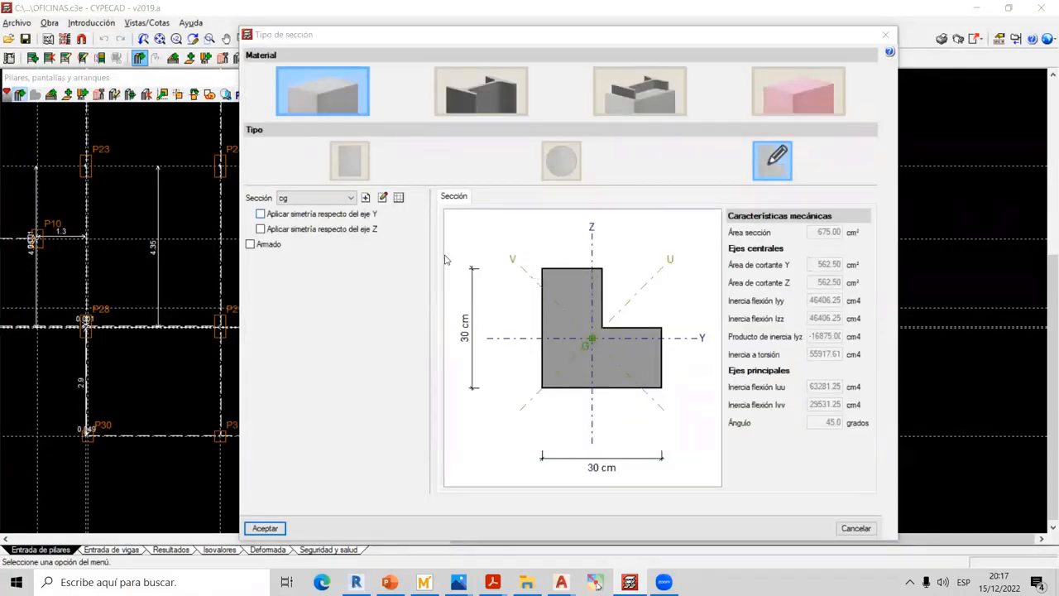
# Enable reinforcement for the cg section and add a new longitudinal bar arrangement in a maximized editor
pyautogui.click(250, 245)
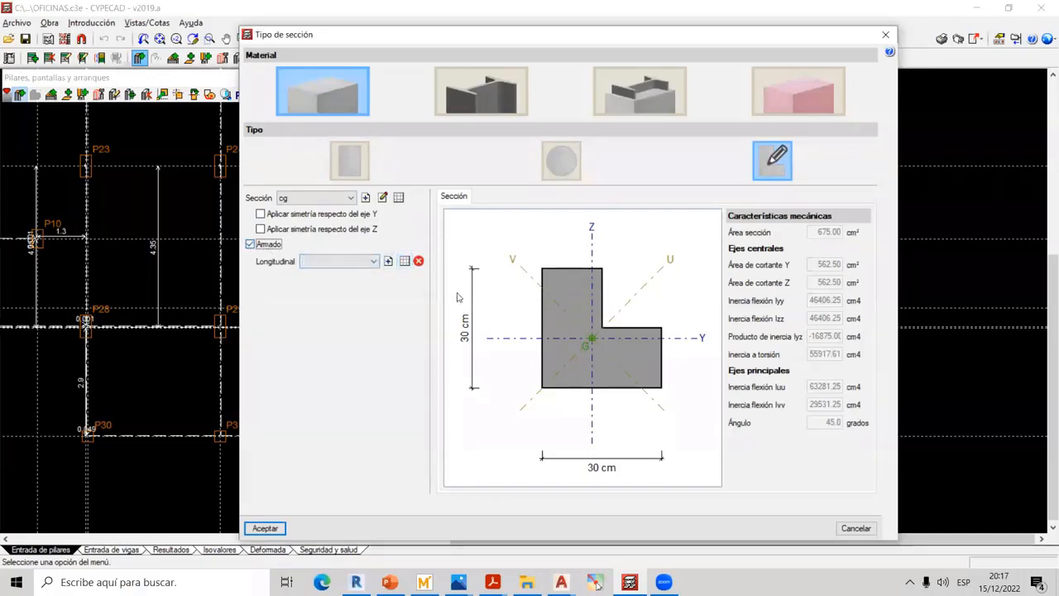
pyautogui.click(388, 261)
pyautogui.click(388, 261)
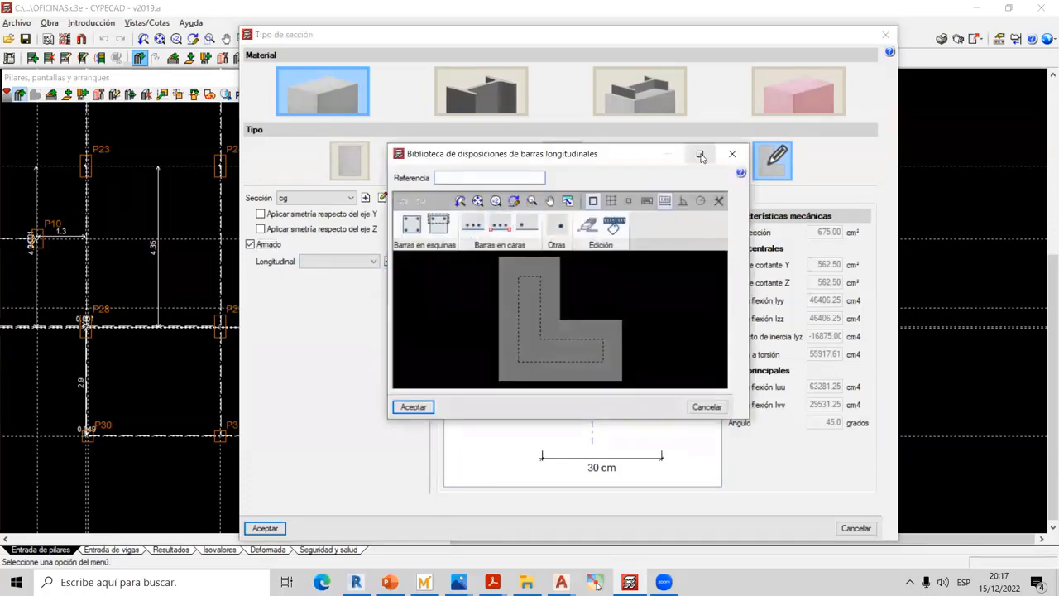
pyautogui.click(700, 155)
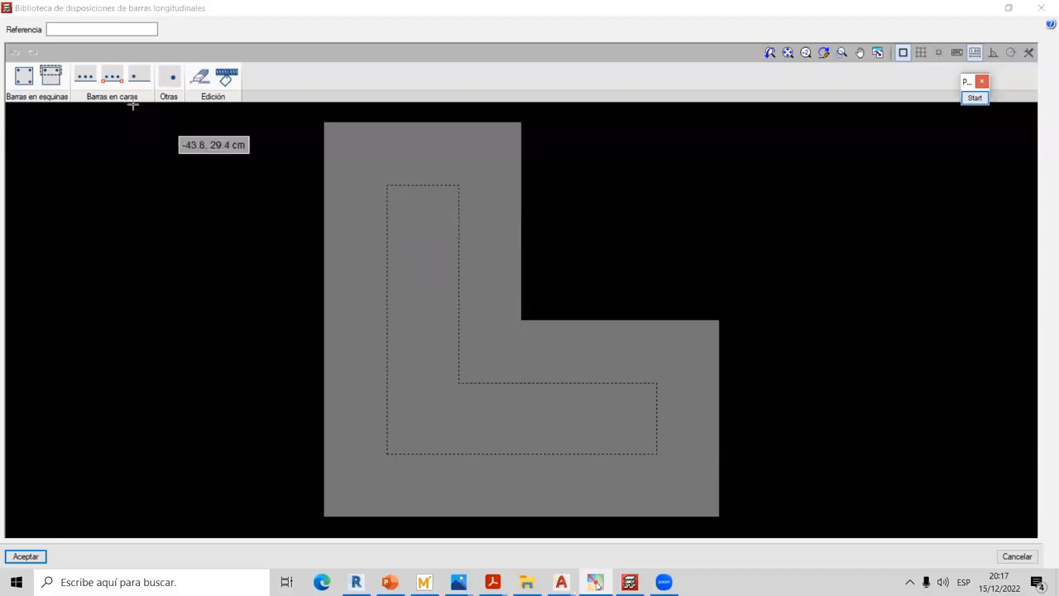
# Frame the corner-bar tools and the face-bar tools with green annotation rectangles
pyautogui.click(976, 98)
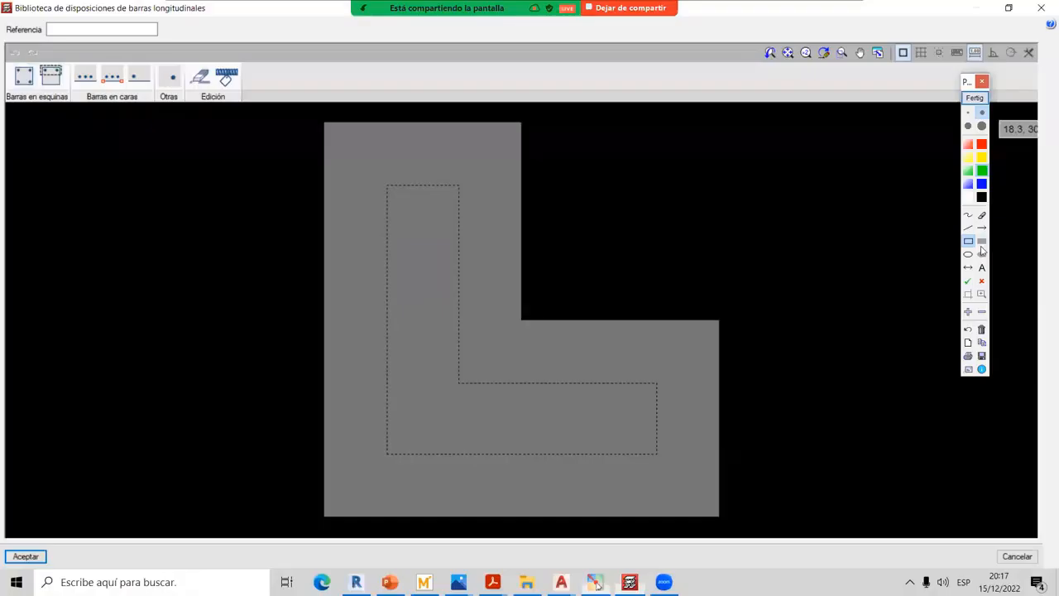
pyautogui.moveTo(5, 62); pyautogui.dragTo(69, 89)
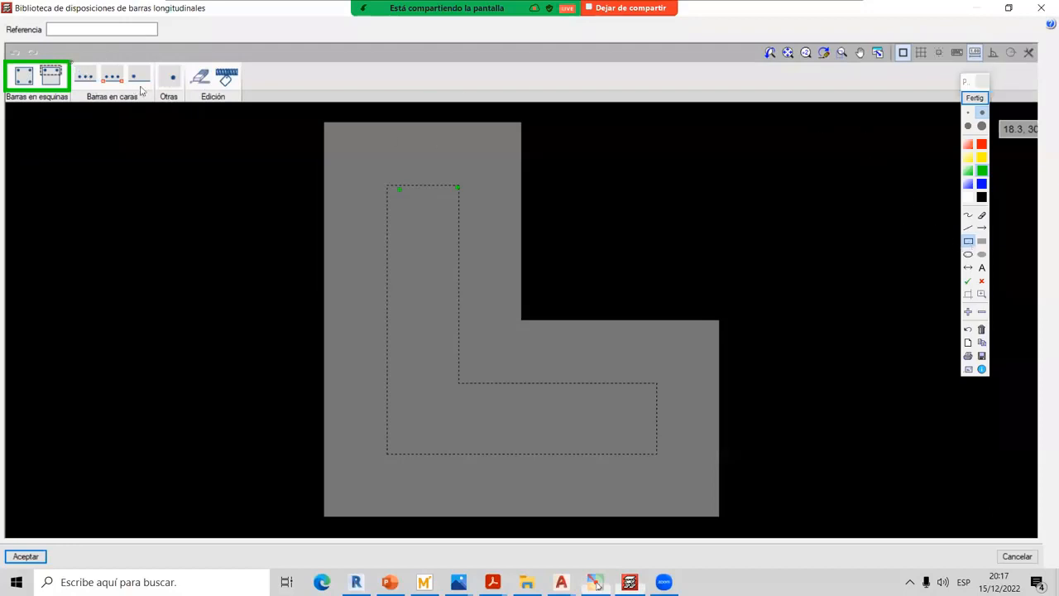
pyautogui.moveTo(71, 63); pyautogui.dragTo(155, 87)
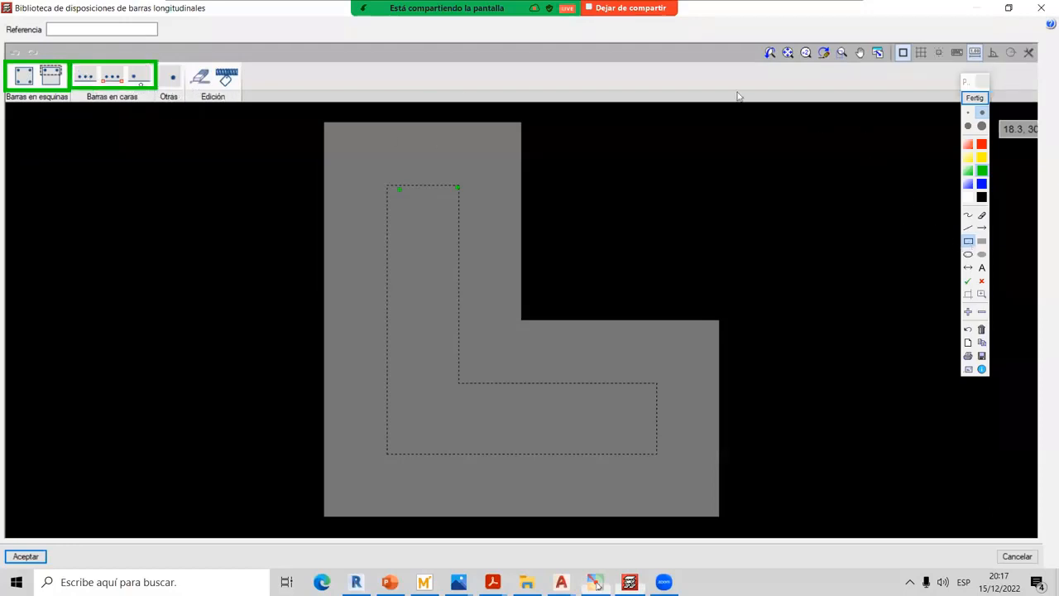
# Mark bar positions along the L's outer vertical face with thick green dots, link the middle one to the face-bar tools, and end the annotation
pyautogui.click(983, 125)
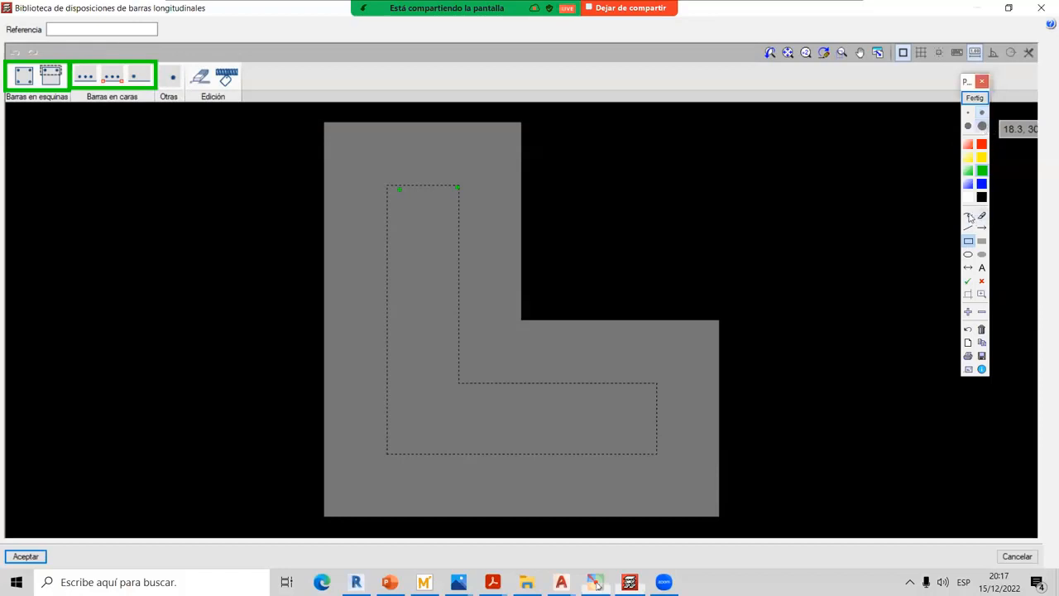
pyautogui.click(968, 214)
pyautogui.click(396, 189)
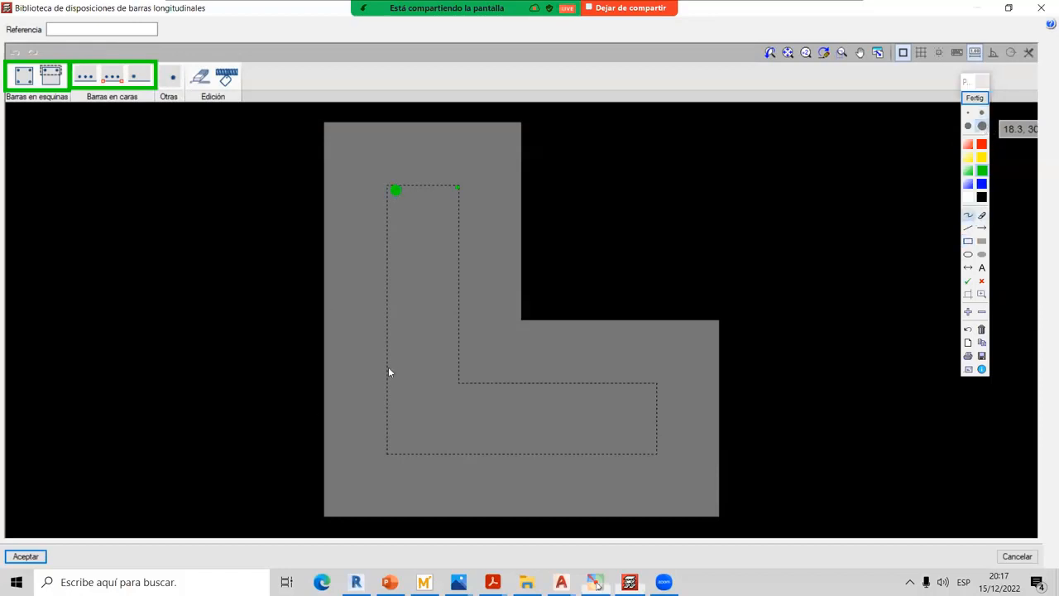
pyautogui.click(395, 324)
pyautogui.moveTo(384, 325)
pyautogui.mouseDown()
pyautogui.moveTo(108, 142)
pyautogui.moveTo(108, 91)
pyautogui.mouseUp()
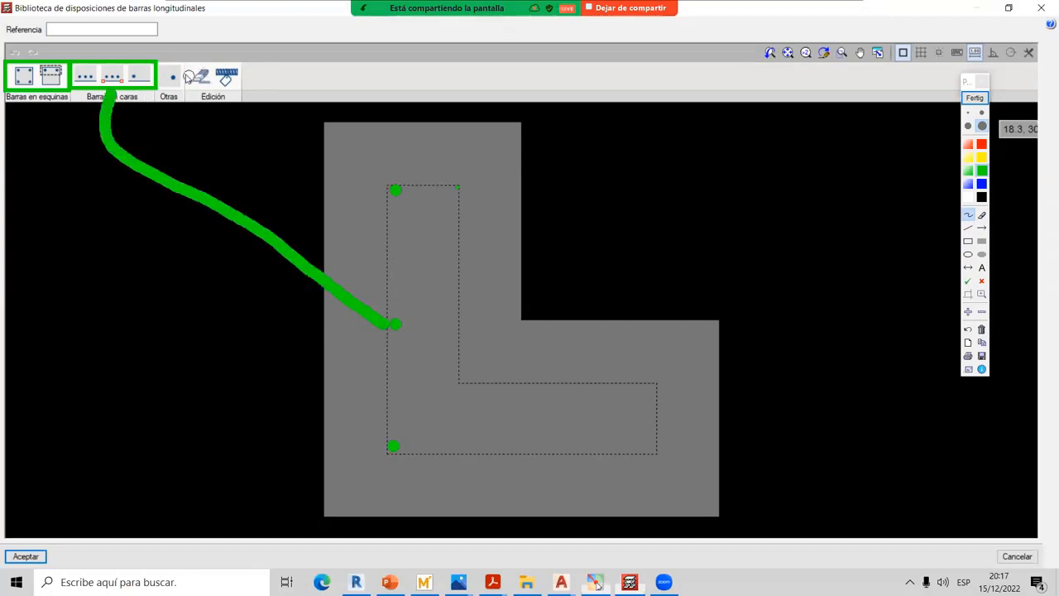
pyautogui.click(176, 63)
pyautogui.click(201, 62)
pyautogui.click(987, 99)
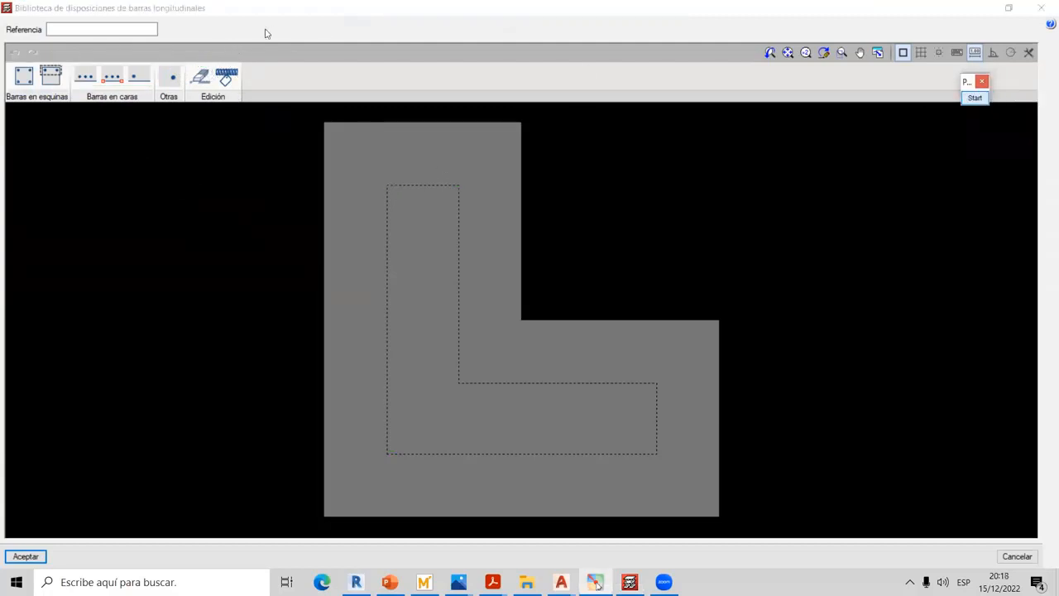
# Add single bars labelled Esquina at the corners of the L-shaped section
pyautogui.click(28, 82)
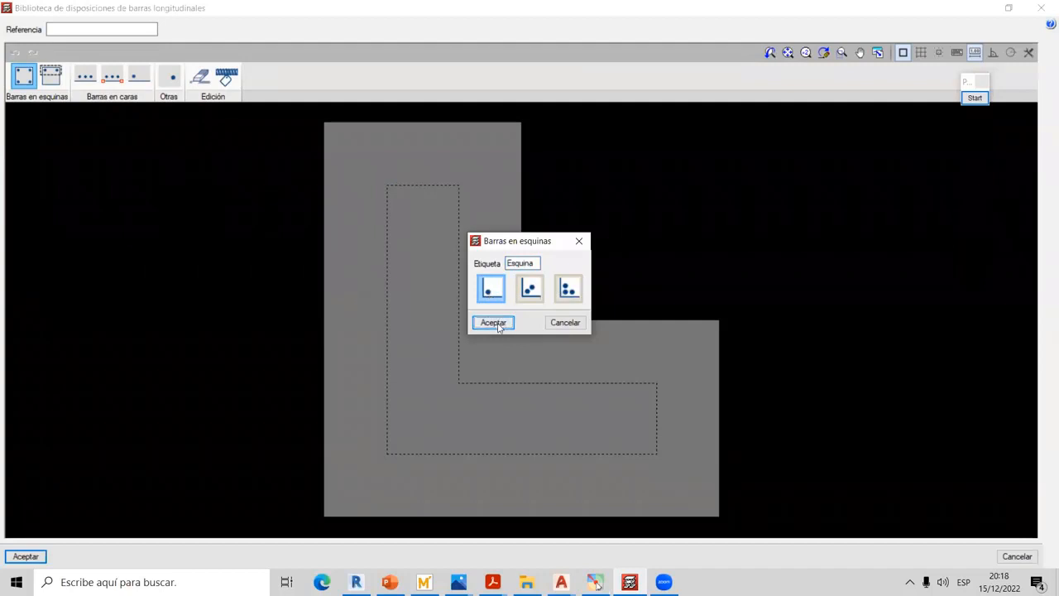
pyautogui.click(495, 323)
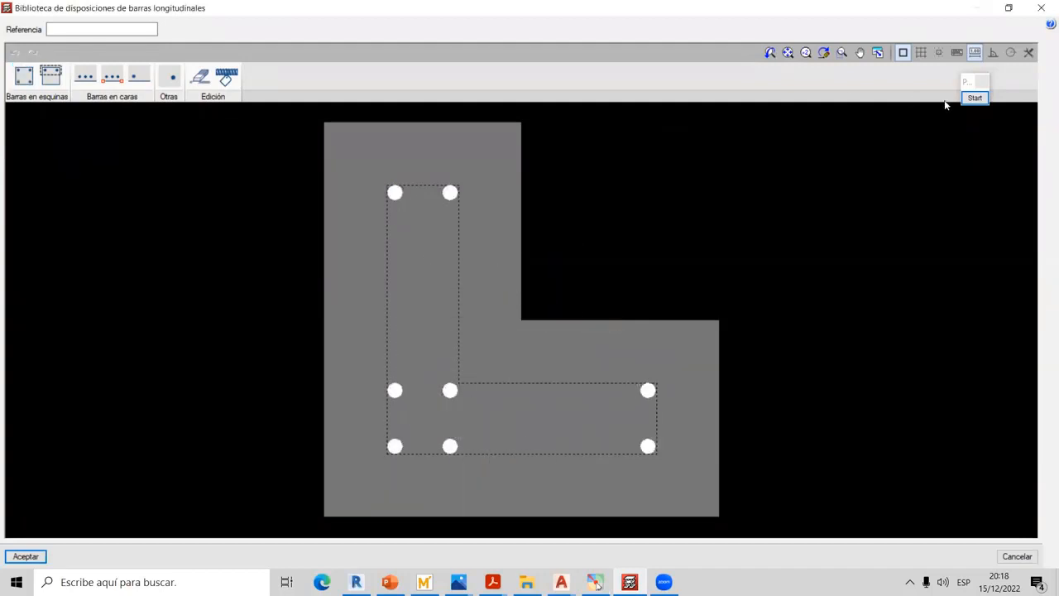
# Mark intermediate bar positions on both legs of the L with green annotation dots, then end the annotation
pyautogui.click(975, 101)
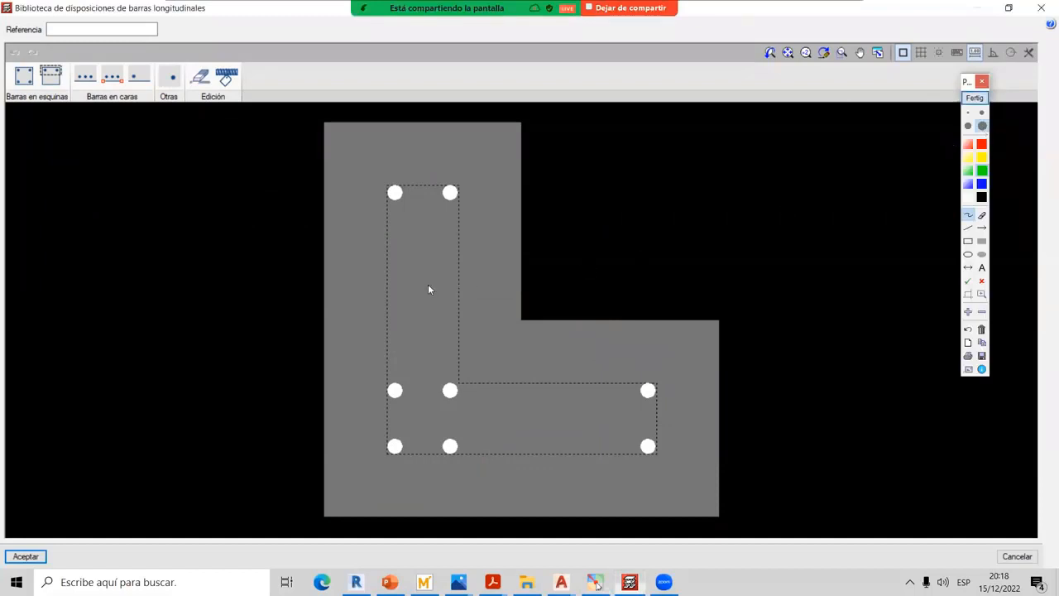
pyautogui.click(451, 294)
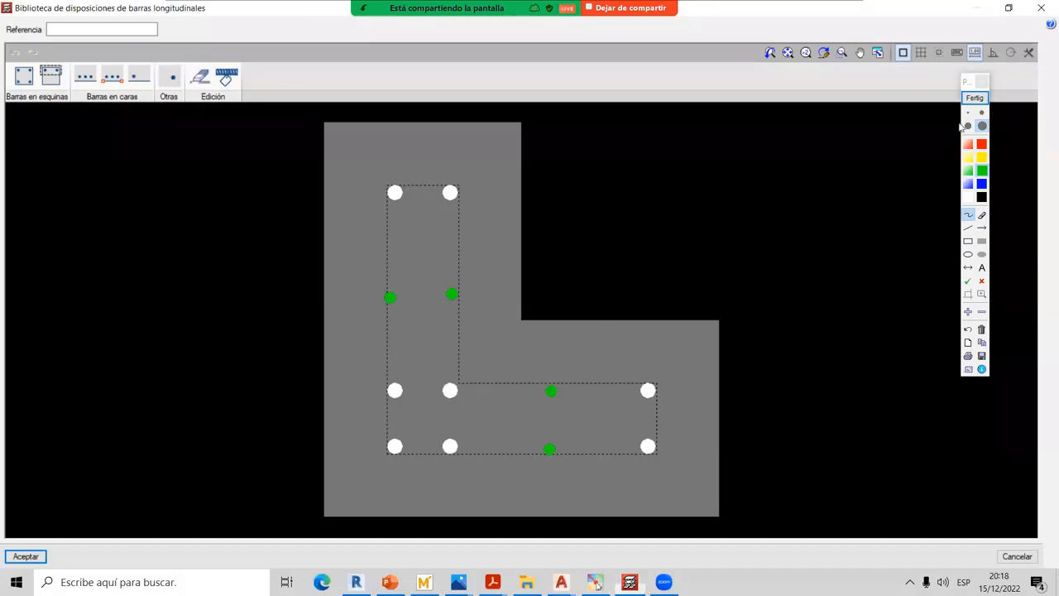
pyautogui.click(975, 97)
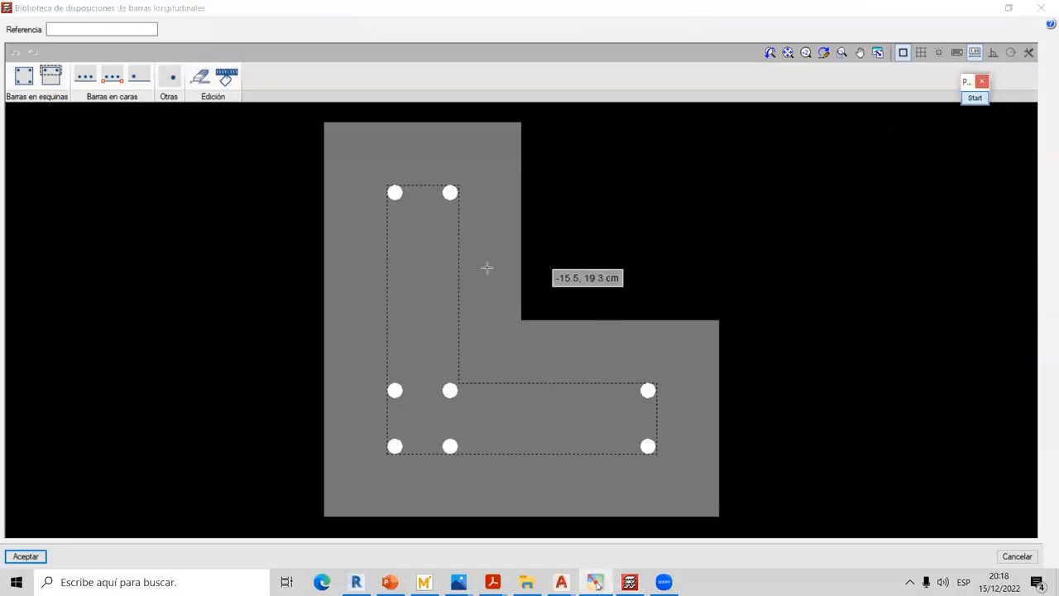
# Open the settings for face bars between two points and move the dialog clear of the section
pyautogui.click(120, 81)
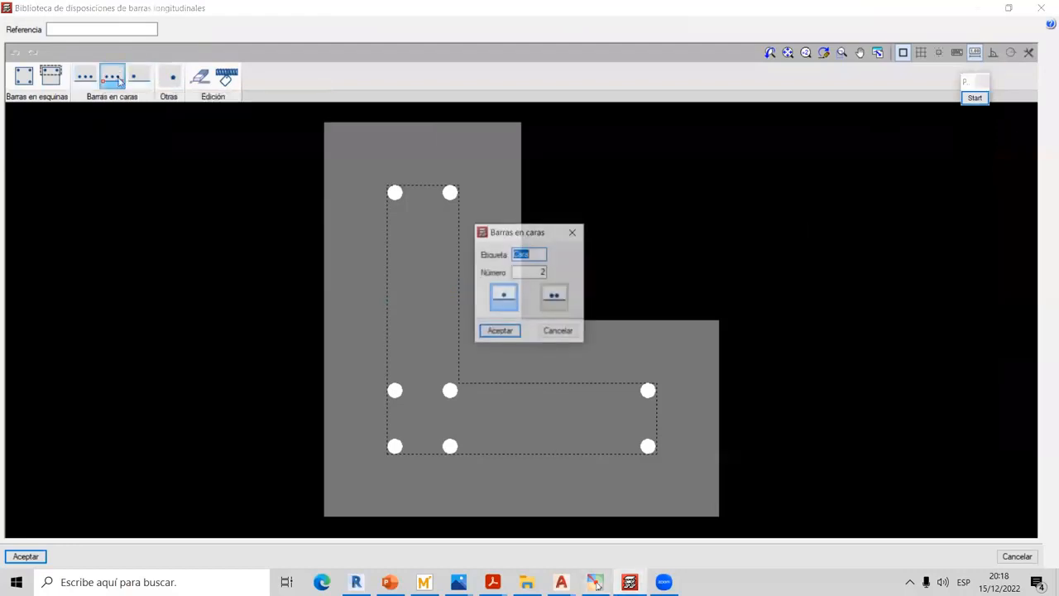
pyautogui.moveTo(549, 230); pyautogui.dragTo(664, 140)
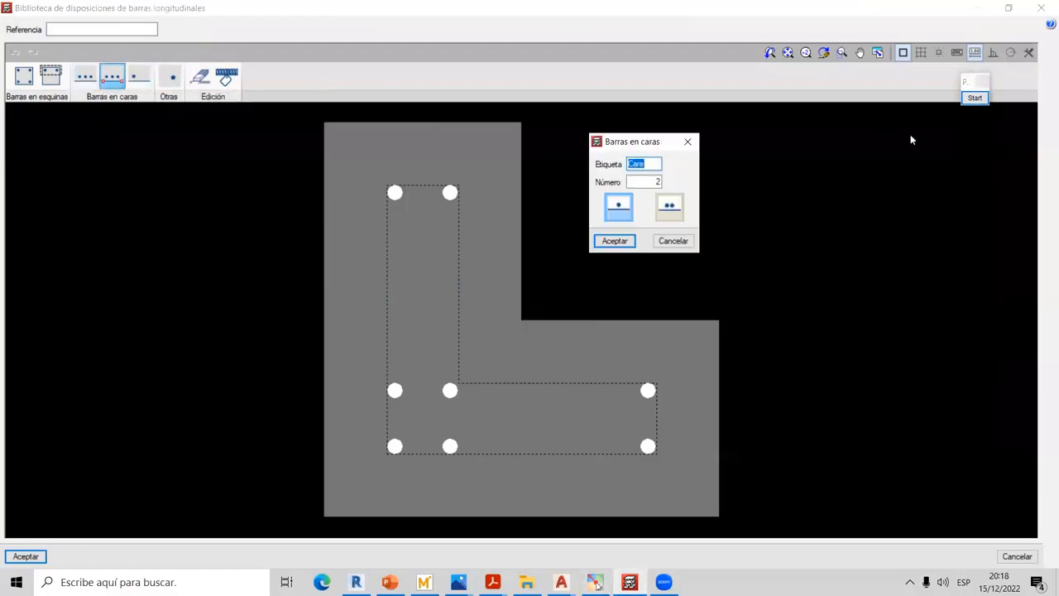
# Mark single and paired bar positions on the vertical leg and the matching dialog options with green dots, then end the annotation
pyautogui.click(975, 98)
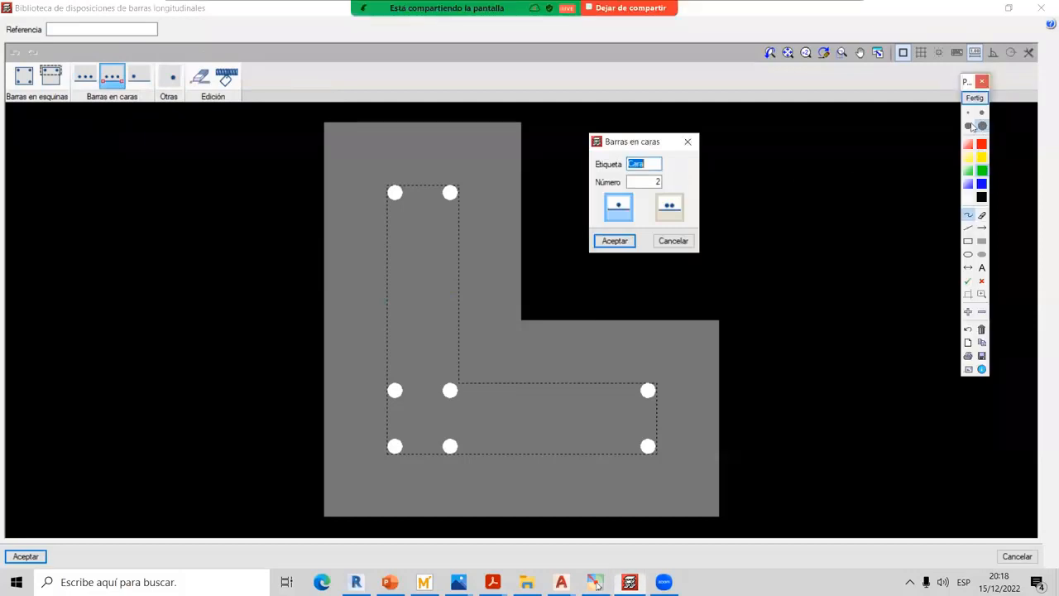
pyautogui.click(668, 181)
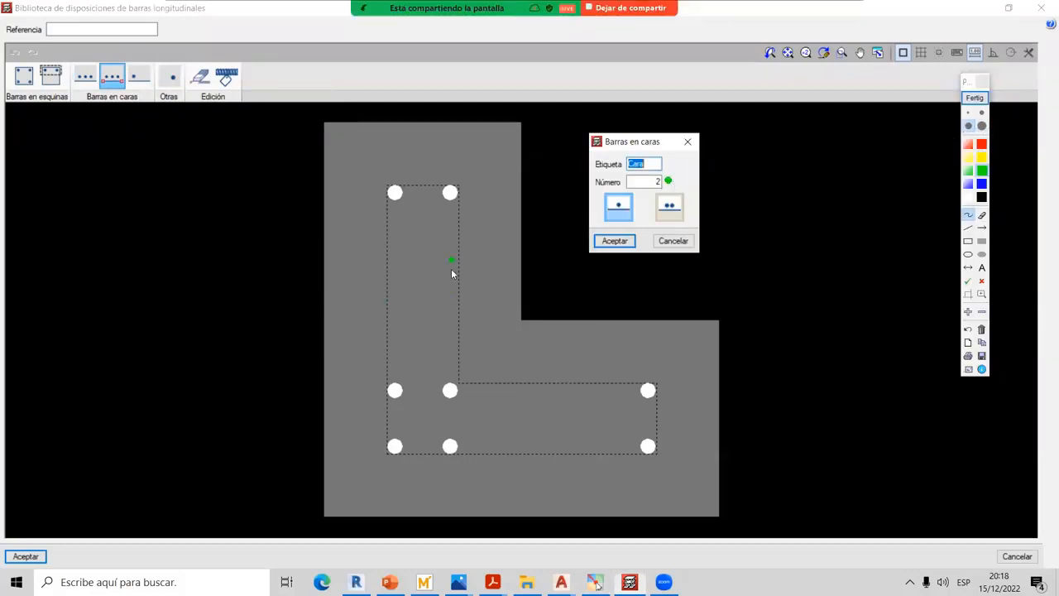
pyautogui.click(450, 313)
pyautogui.click(452, 268)
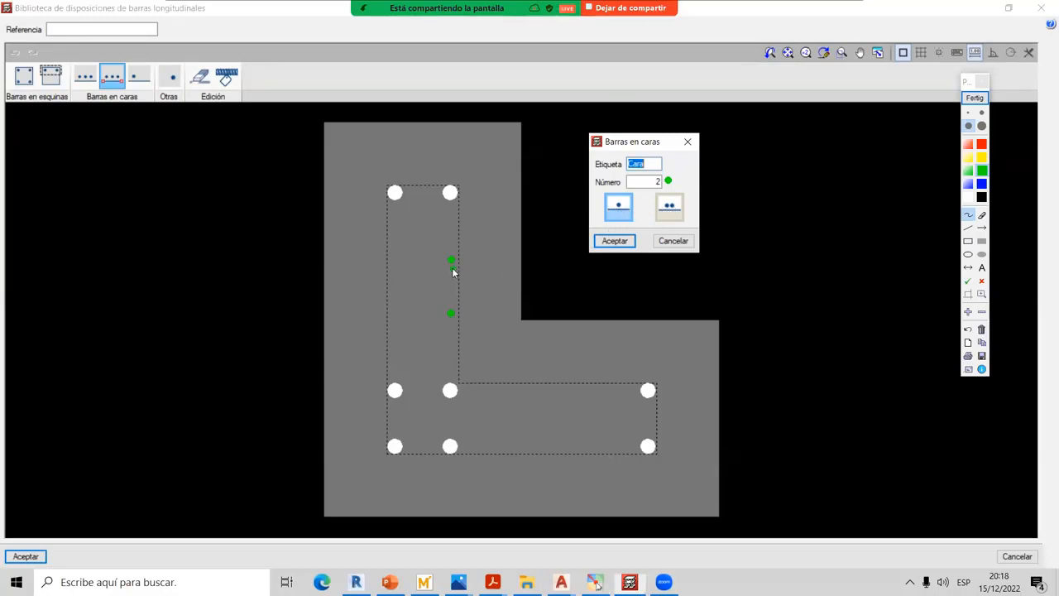
pyautogui.click(452, 324)
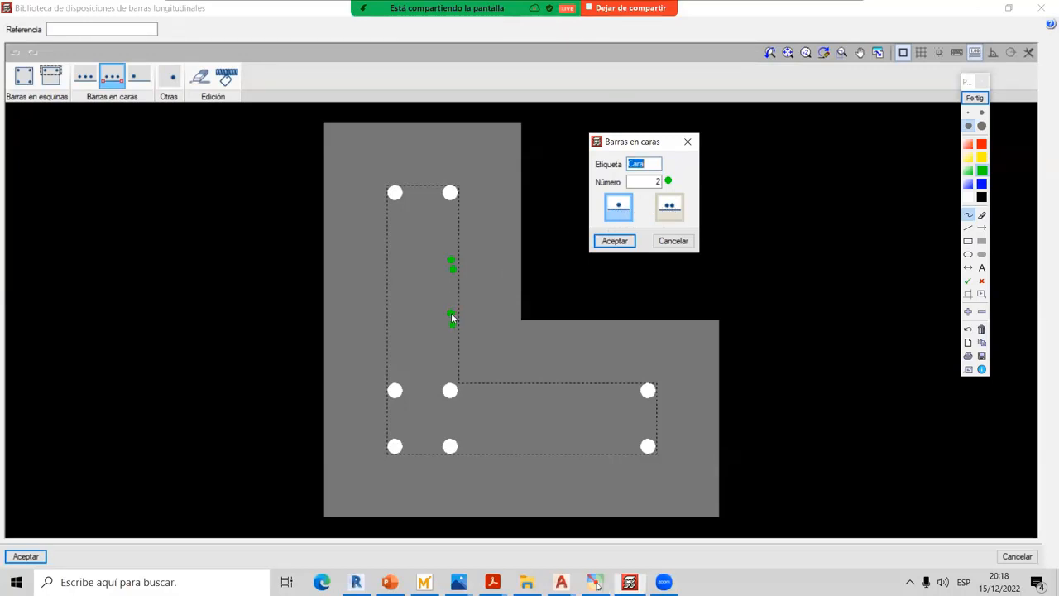
pyautogui.click(671, 179)
pyautogui.click(687, 213)
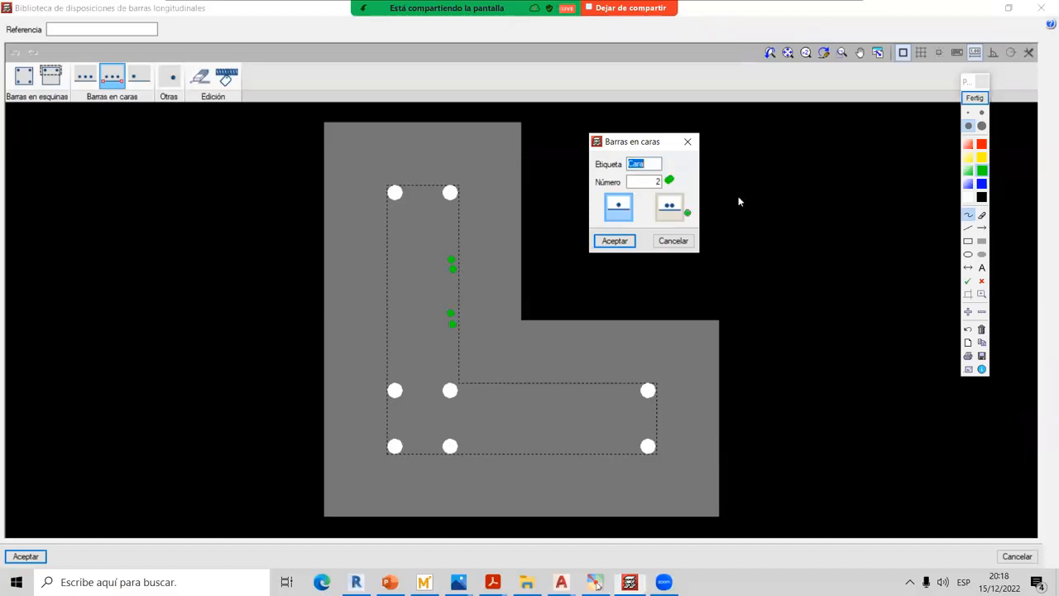
pyautogui.click(980, 97)
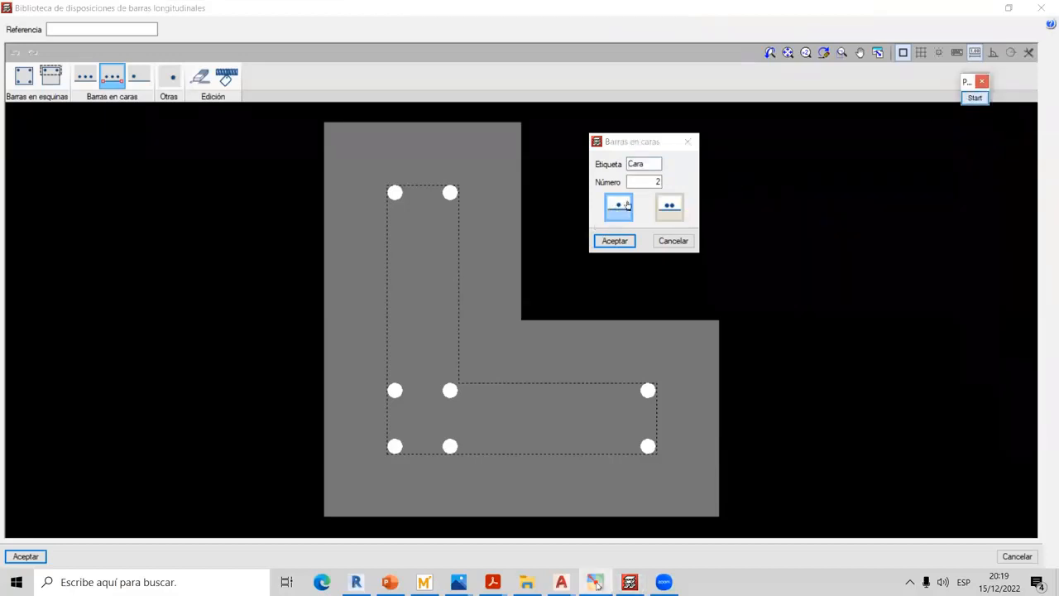
# Set the number of face bars to 1 and add one along each long face of the vertical leg
pyautogui.click(651, 182)
pyautogui.write('1')
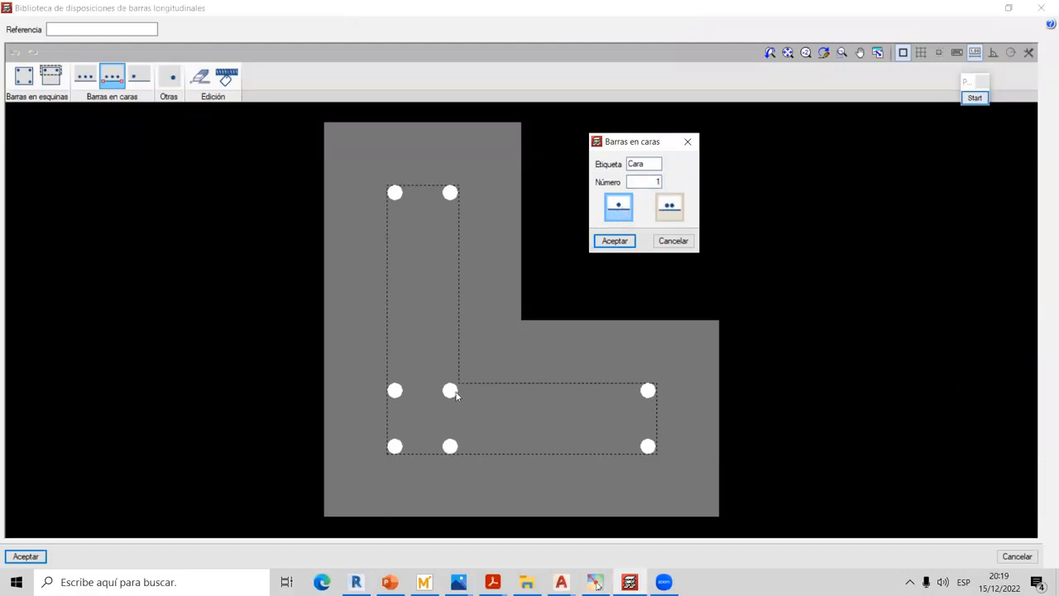
pyautogui.click(624, 244)
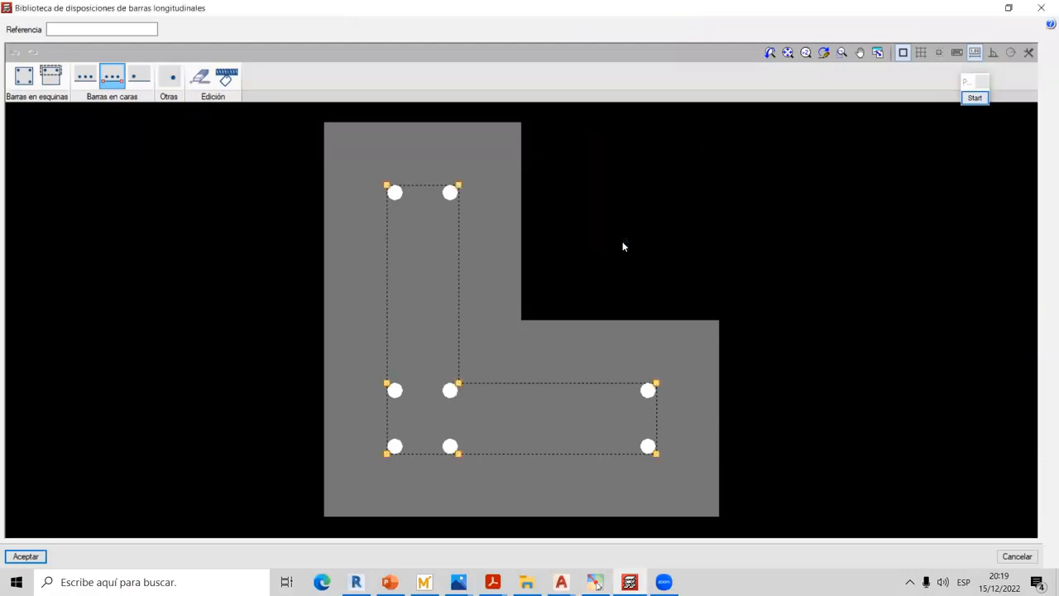
pyautogui.click(459, 384)
pyautogui.click(457, 184)
pyautogui.click(386, 384)
pyautogui.click(387, 185)
# Add one intermediate face bar along each long face of the horizontal leg
pyautogui.click(459, 384)
pyautogui.click(656, 384)
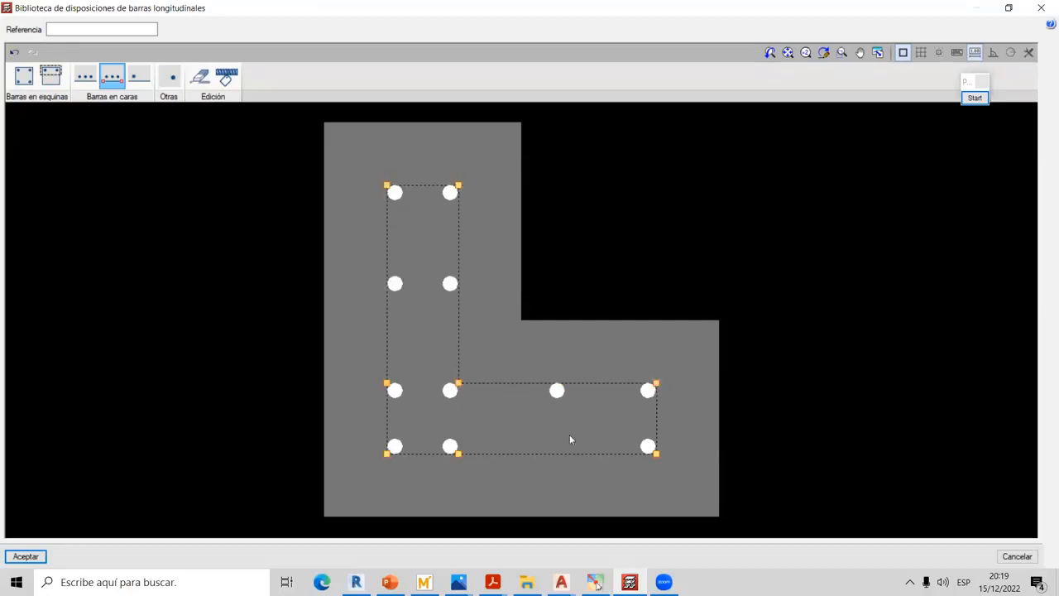
pyautogui.click(458, 454)
pyautogui.click(656, 452)
# Give the longitudinal bar arrangement the reference CG1 and save it
pyautogui.click(25, 556)
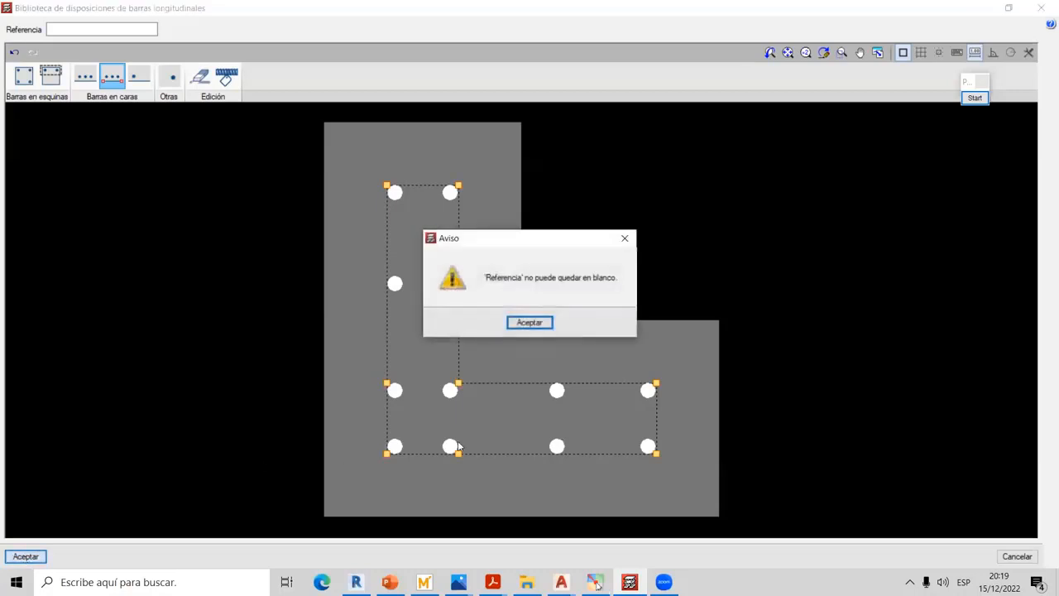
pyautogui.click(625, 239)
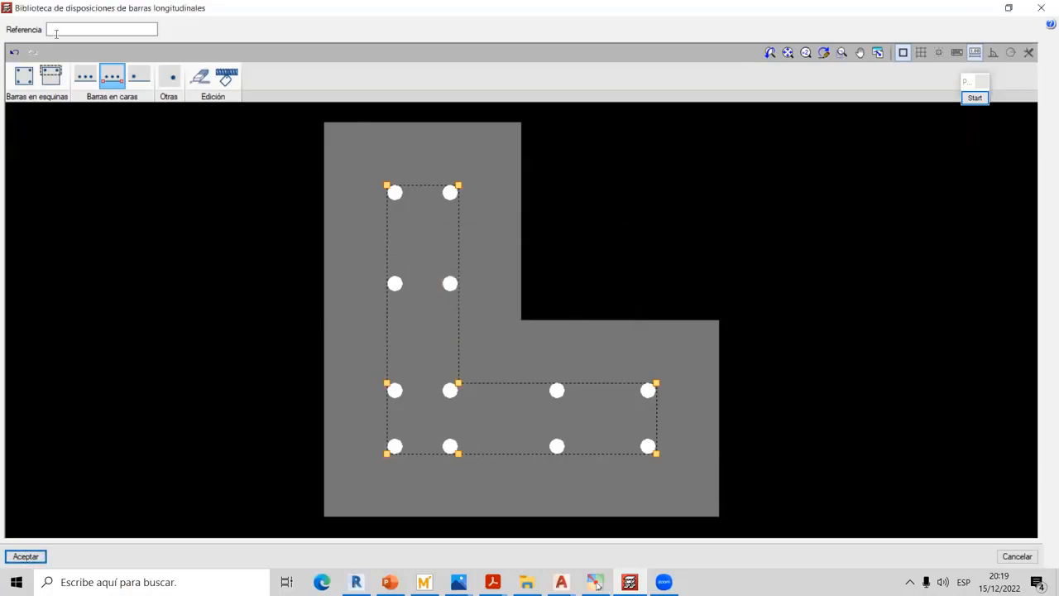
pyautogui.click(56, 31)
pyautogui.write('a')
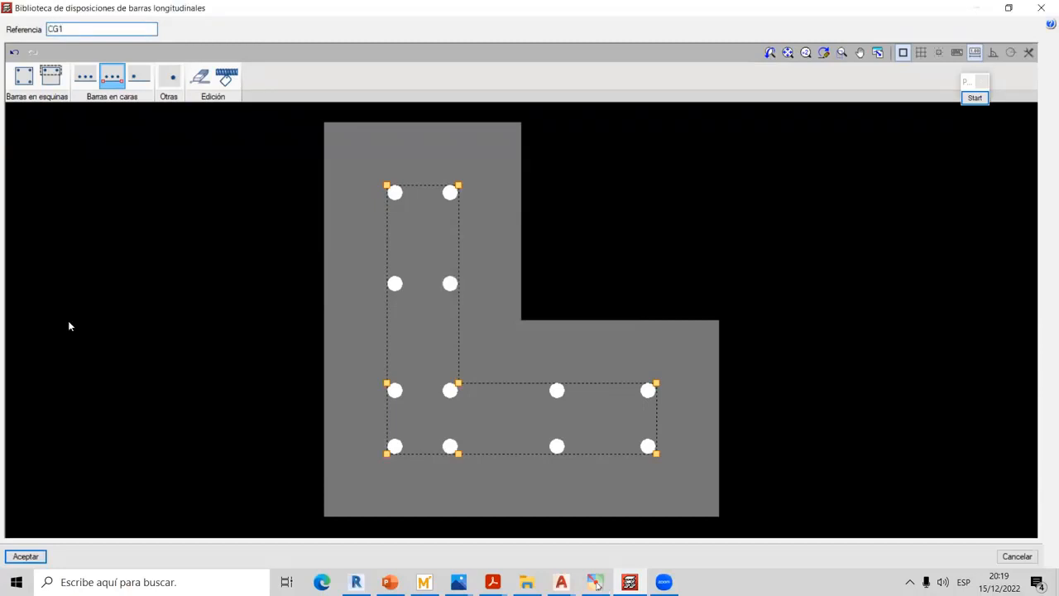
pyautogui.click(27, 555)
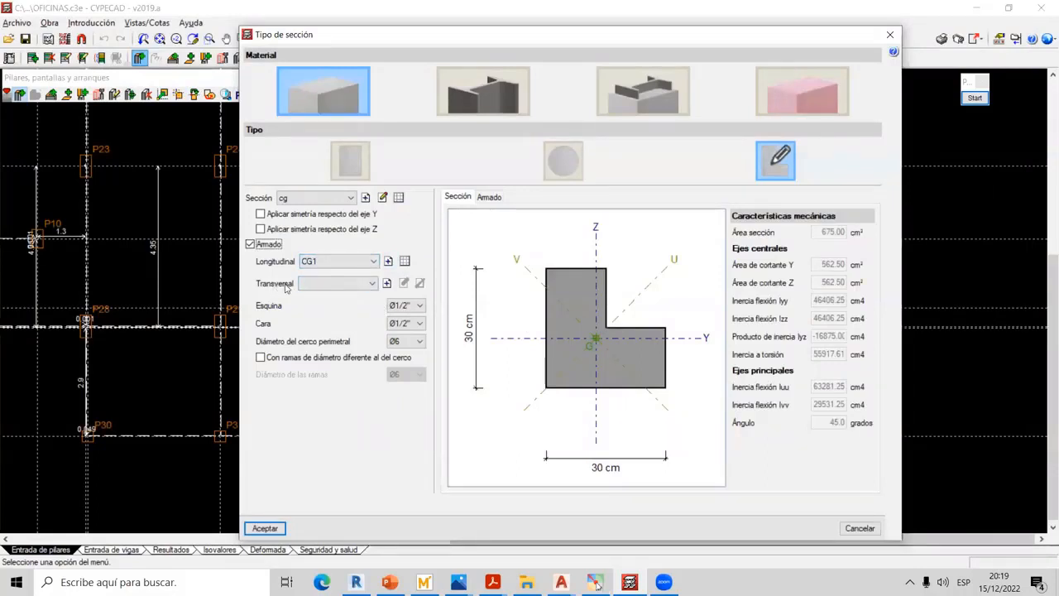
# Add a new transverse stirrup arrangement in a maximized editor and give it the reference EST
pyautogui.click(386, 284)
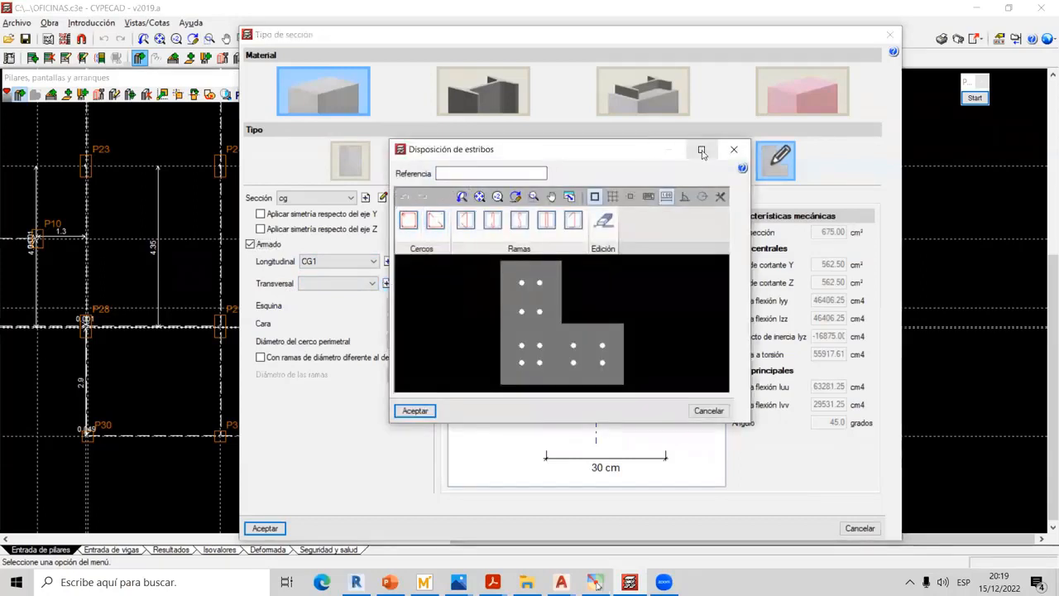
pyautogui.click(701, 150)
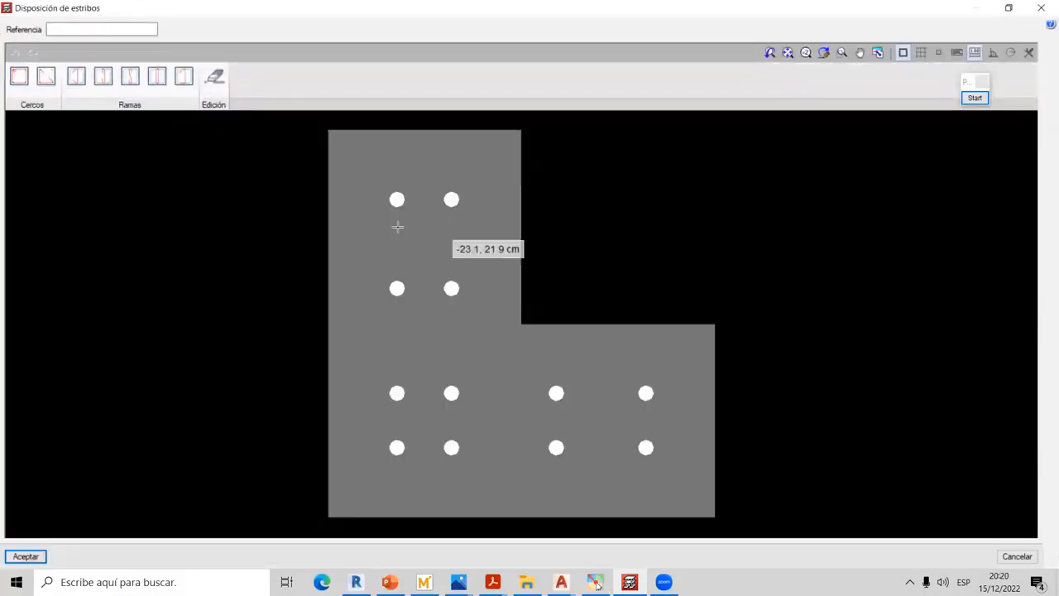
pyautogui.click(77, 28)
pyautogui.write('ES')
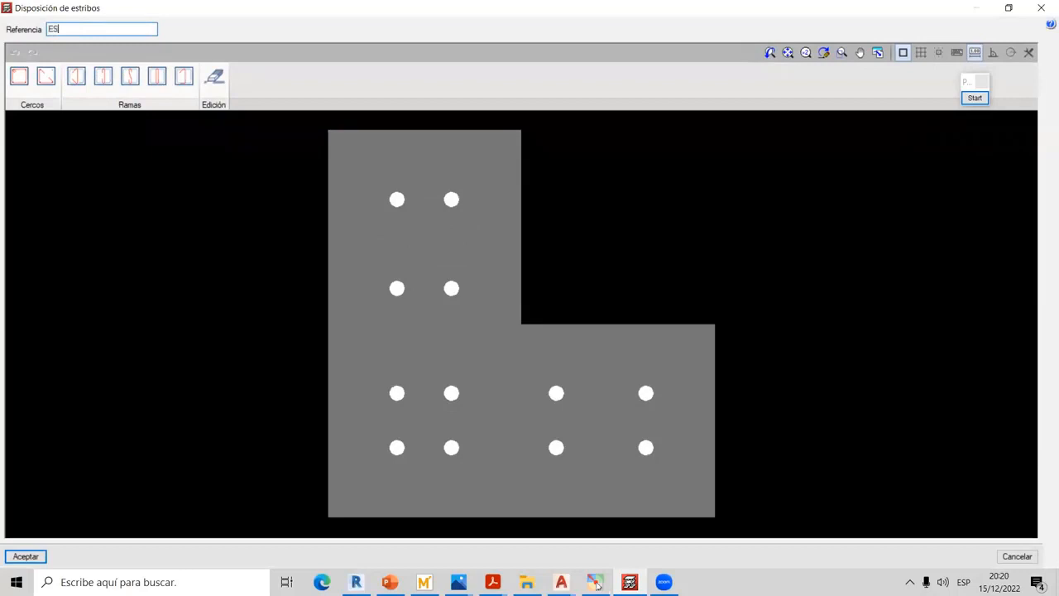
pyautogui.write('T')
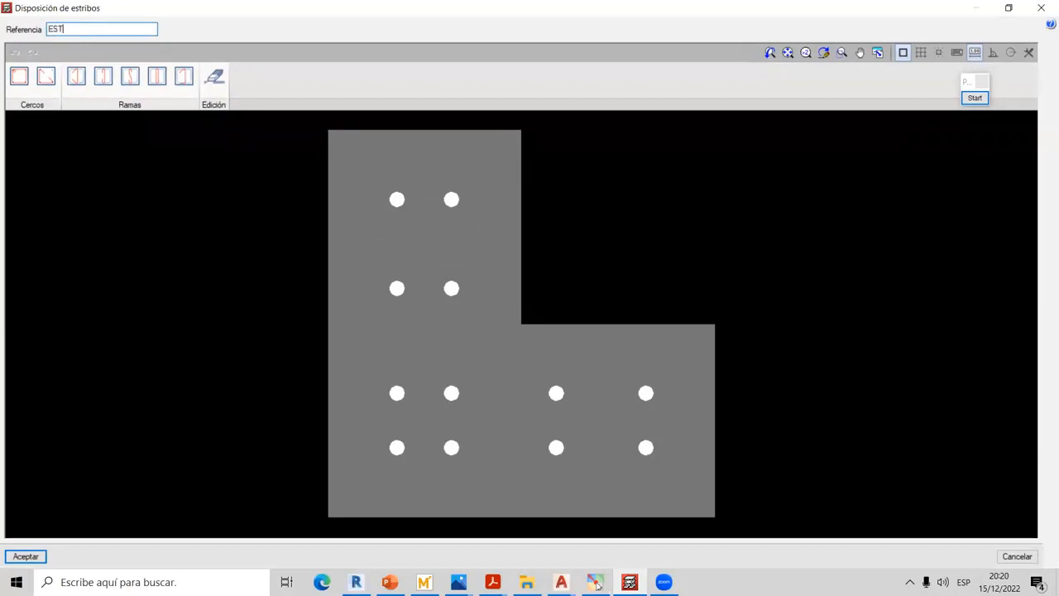
pyautogui.click(19, 83)
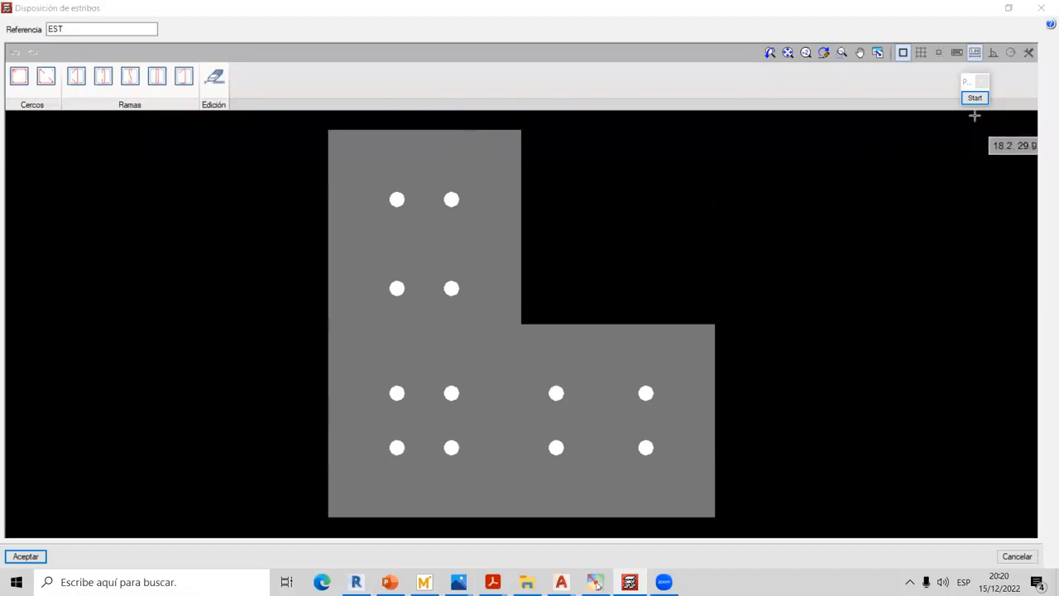
pyautogui.click(985, 111)
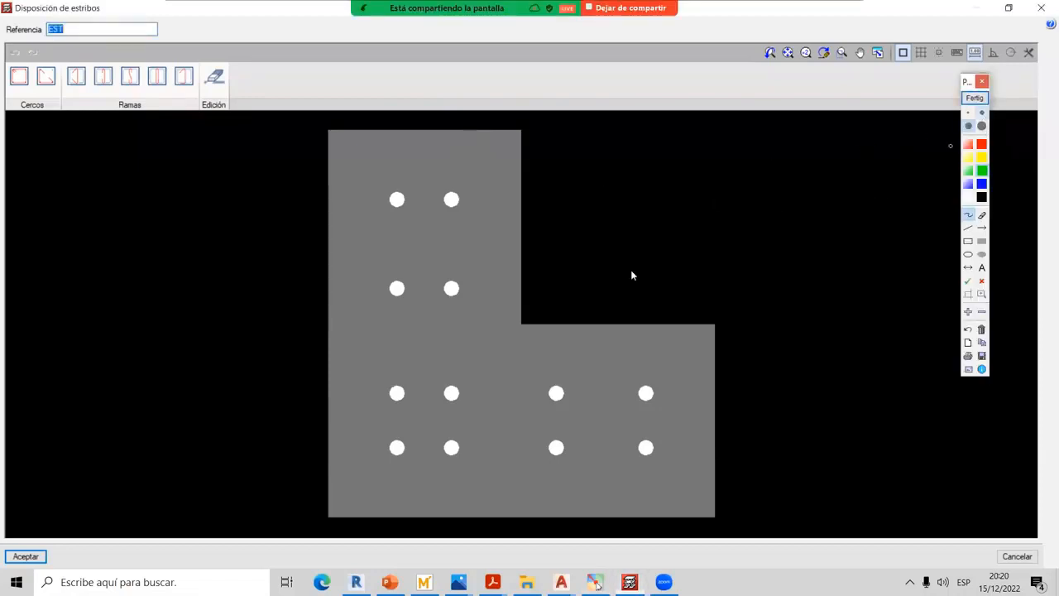
pyautogui.click(975, 98)
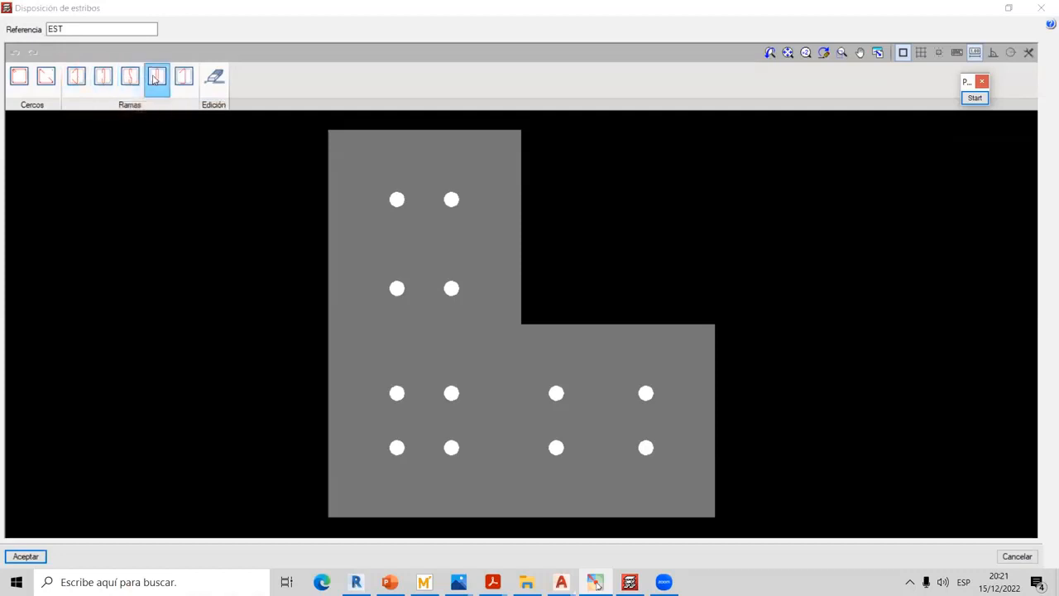
# Add a closed perimeter stirrup around the corner bars of the section's full-height vertical leg
pyautogui.click(19, 79)
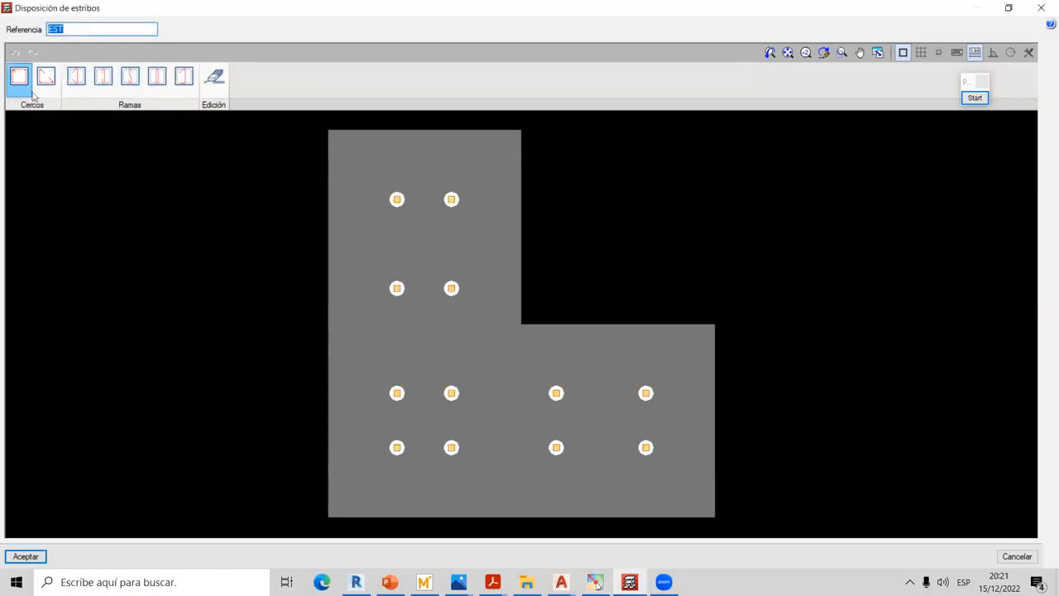
pyautogui.click(398, 200)
pyautogui.click(398, 448)
pyautogui.click(451, 448)
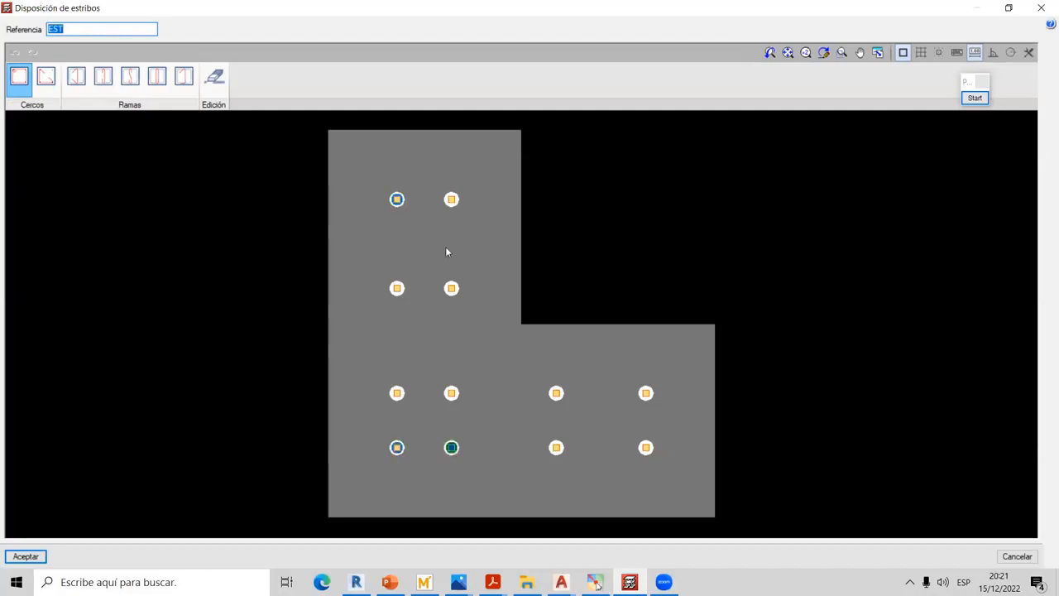
pyautogui.click(423, 206)
pyautogui.rightClick(401, 164)
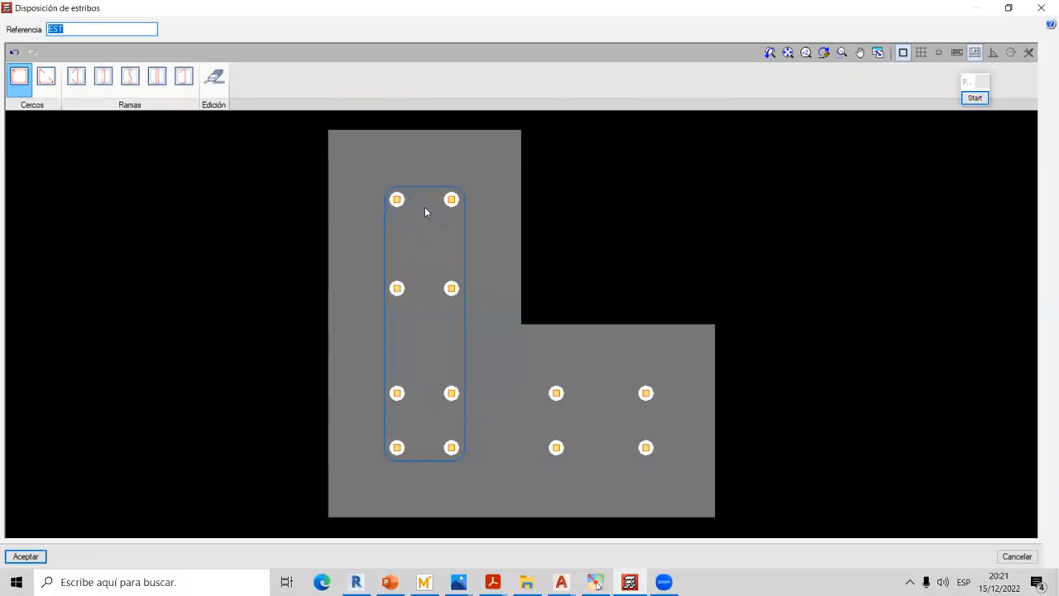
# Add a second closed stirrup enclosing the bars along the full length of the horizontal leg
pyautogui.click(646, 394)
pyautogui.click(645, 448)
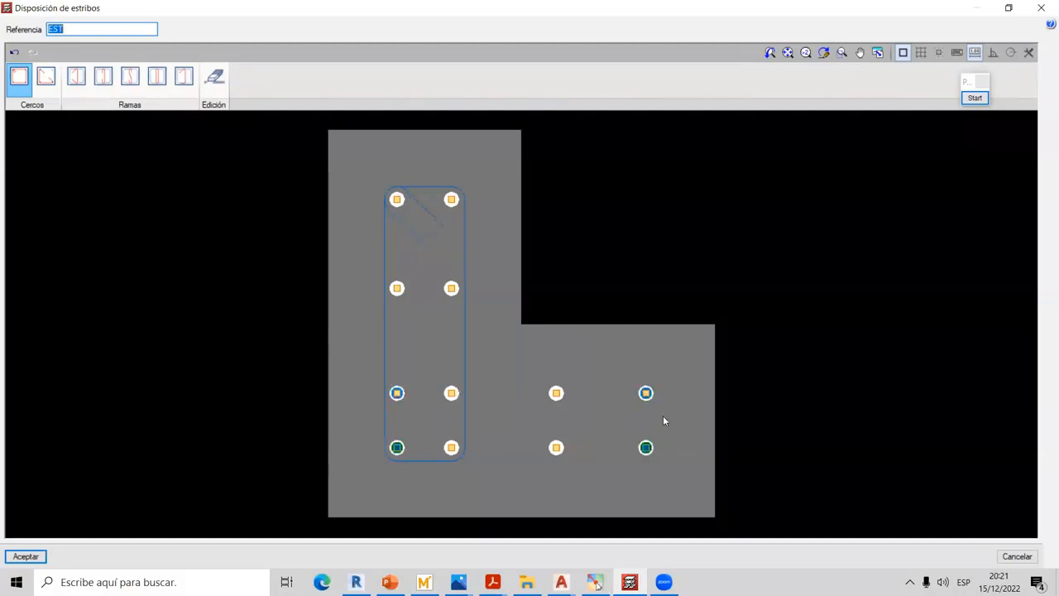
pyautogui.rightClick(670, 342)
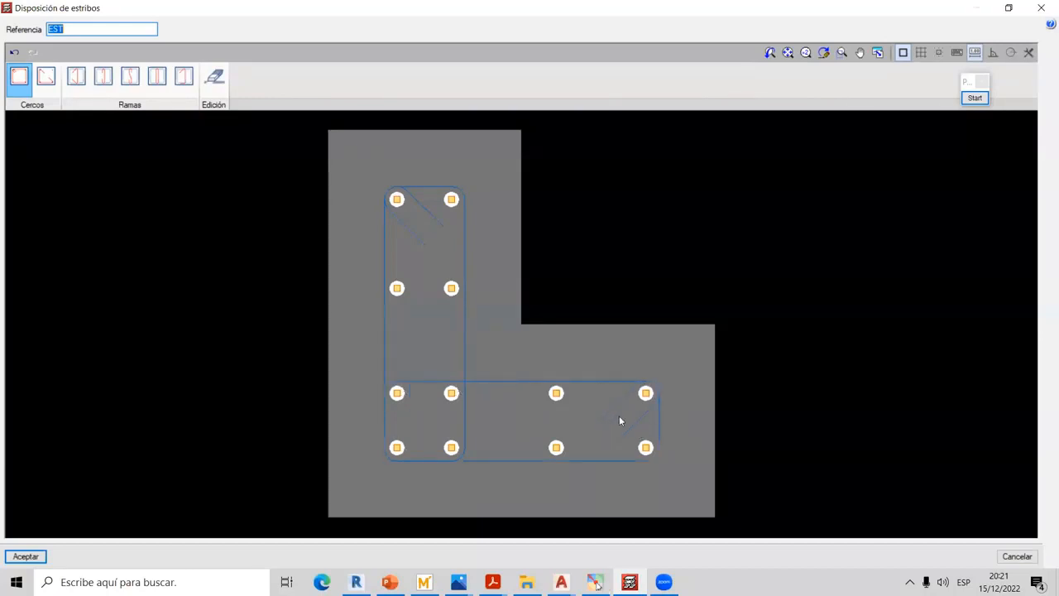
pyautogui.click(396, 291)
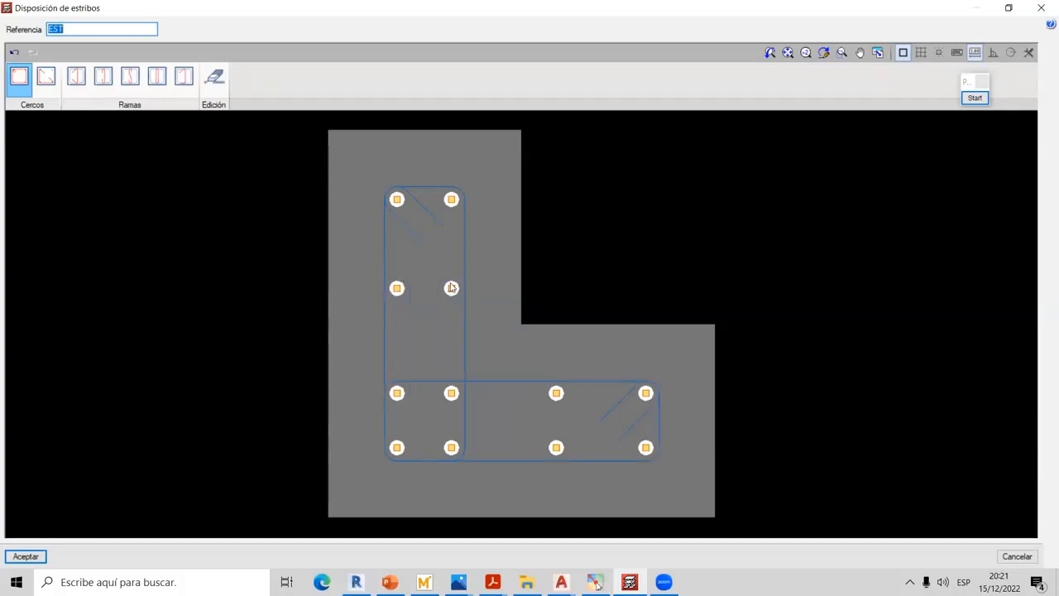
# Add a crosstie between the two intermediate face bars of the vertical leg
pyautogui.click(76, 79)
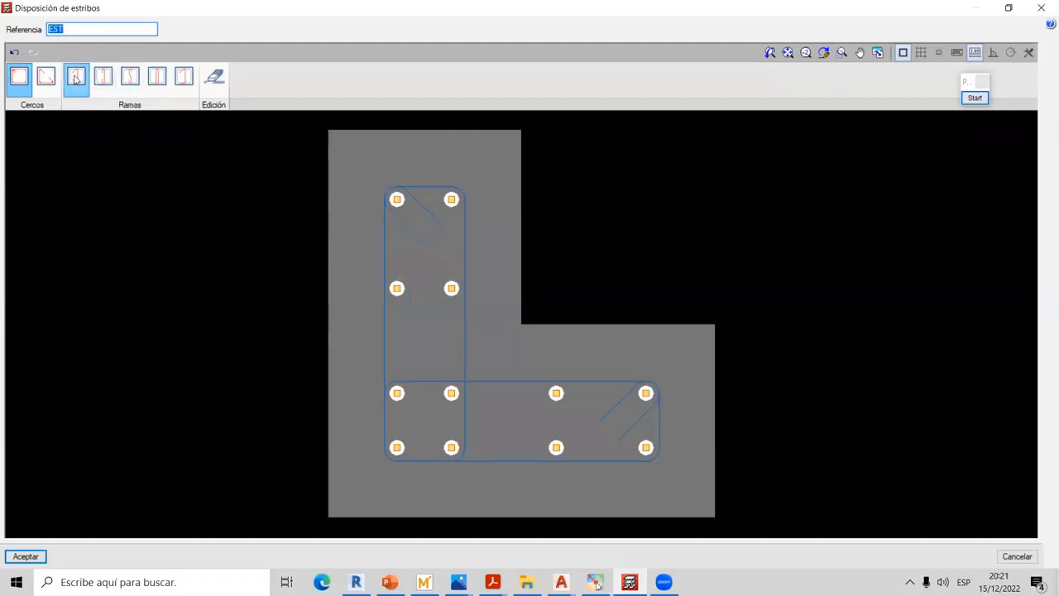
pyautogui.click(397, 289)
pyautogui.click(453, 289)
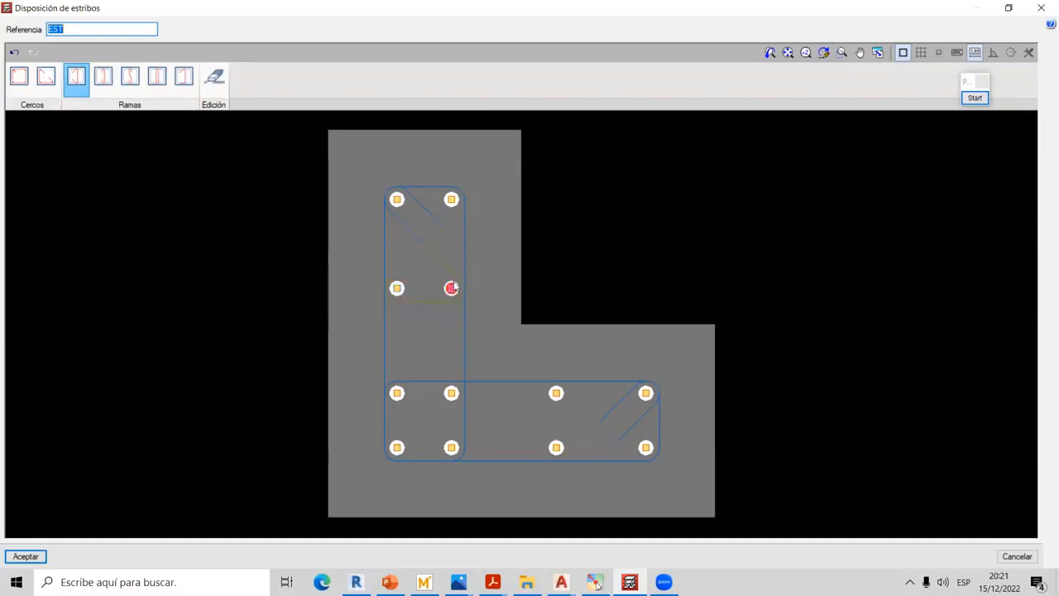
pyautogui.scroll(3, 451, 288)
pyautogui.scroll(-3, 451, 288)
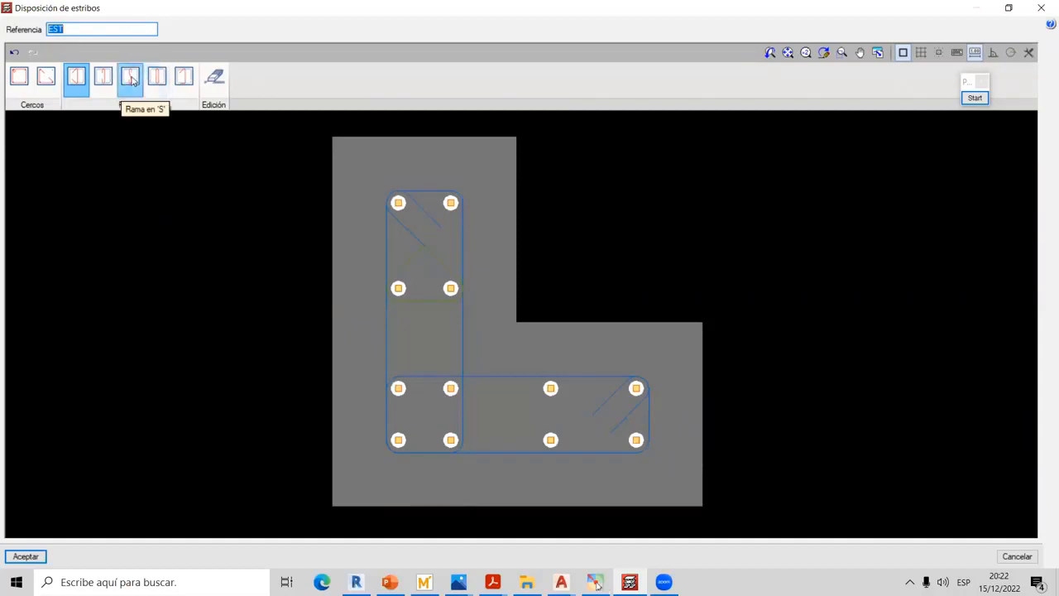
# Add an S-shaped tie between the horizontal leg's two intermediate face bars and save the EST stirrup arrangement
pyautogui.click(132, 81)
pyautogui.click(551, 388)
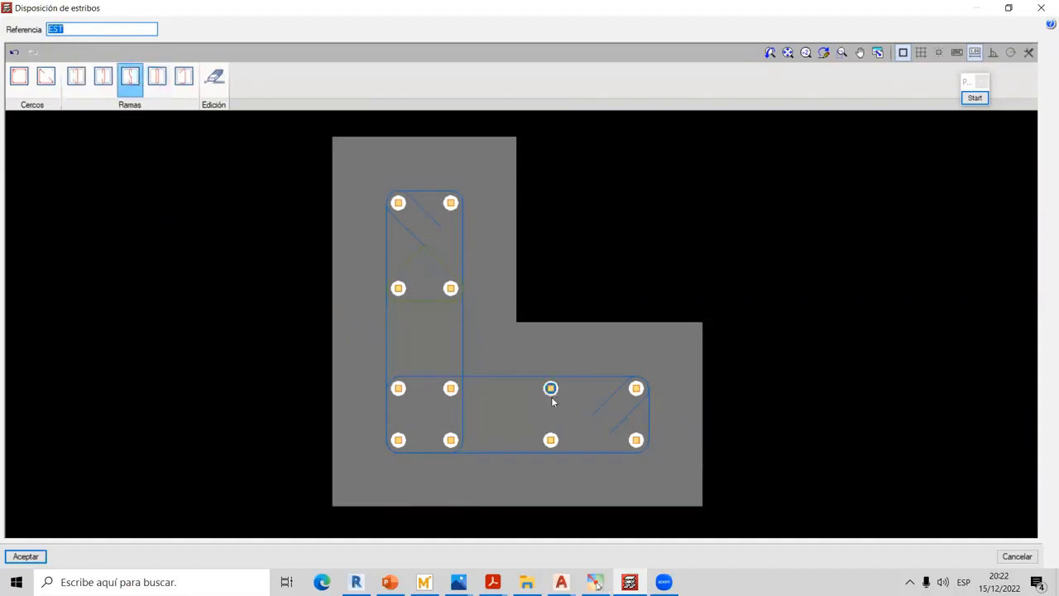
pyautogui.click(552, 443)
pyautogui.scroll(3, 568, 421)
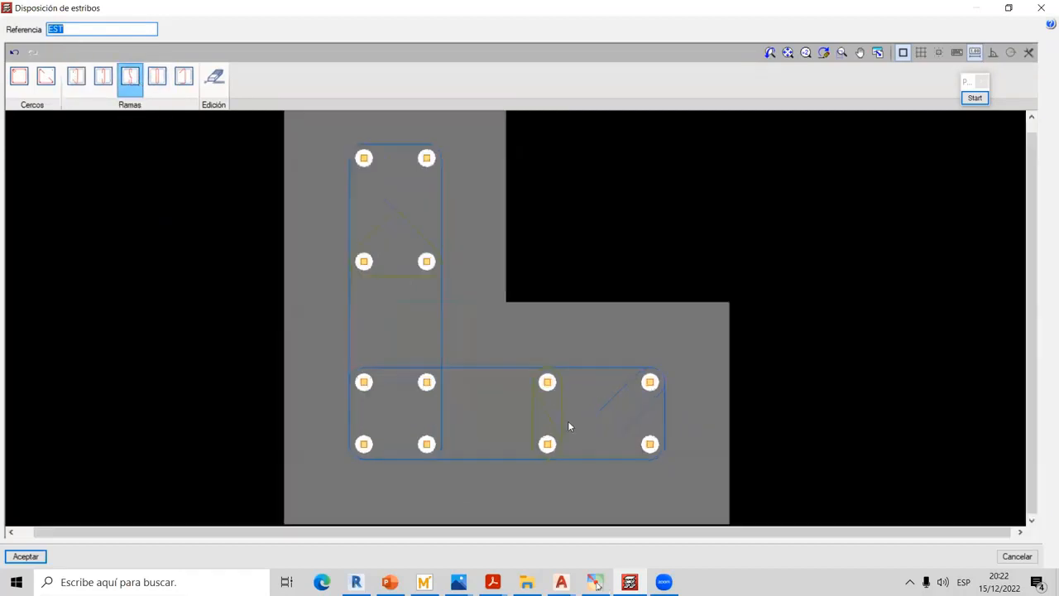
pyautogui.scroll(-3, 560, 400)
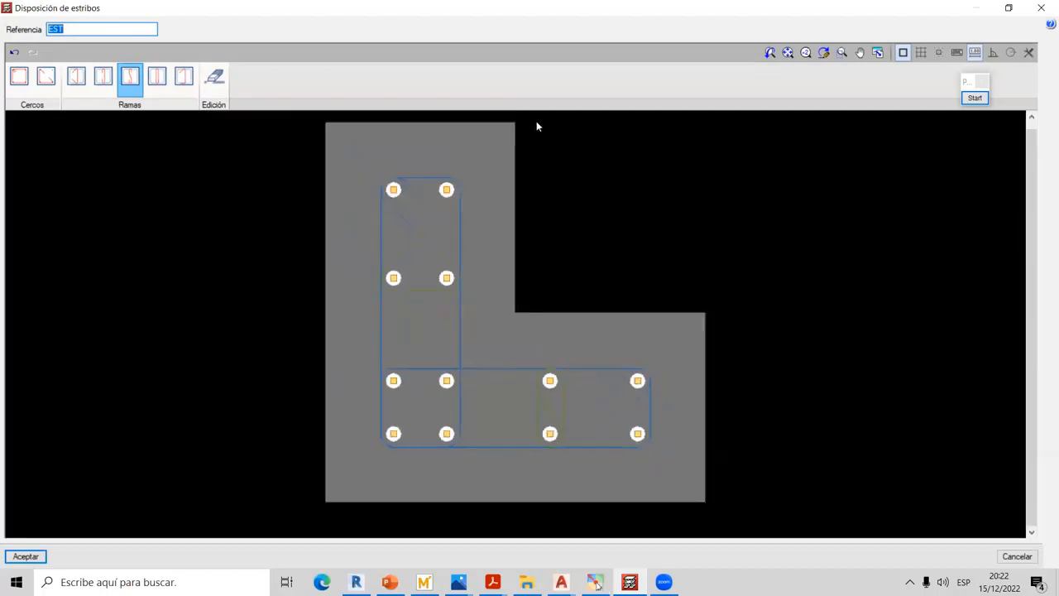
pyautogui.scroll(-2, 522, 273)
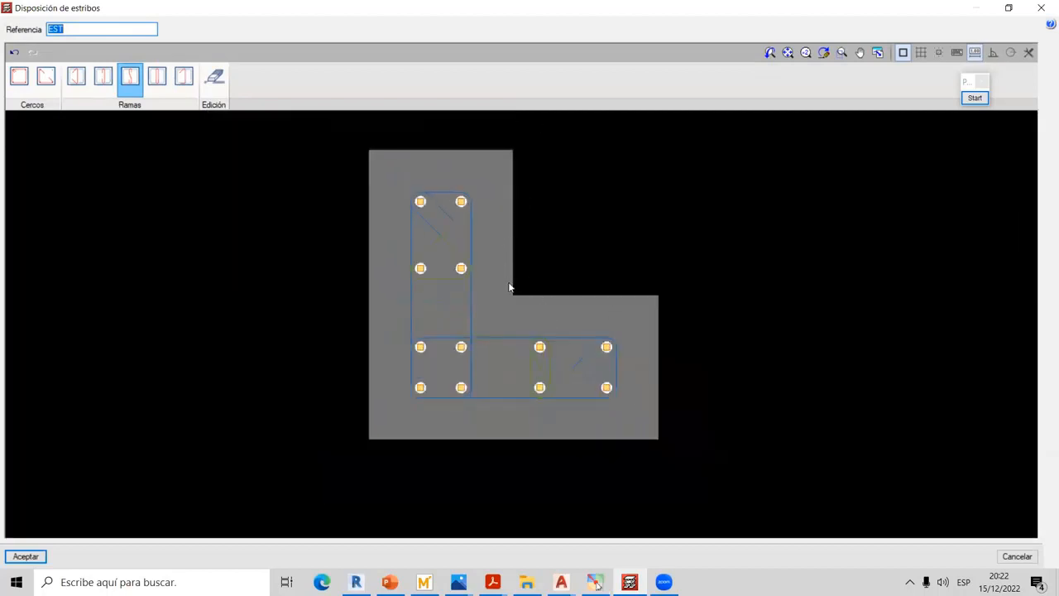
pyautogui.scroll(1, 483, 293)
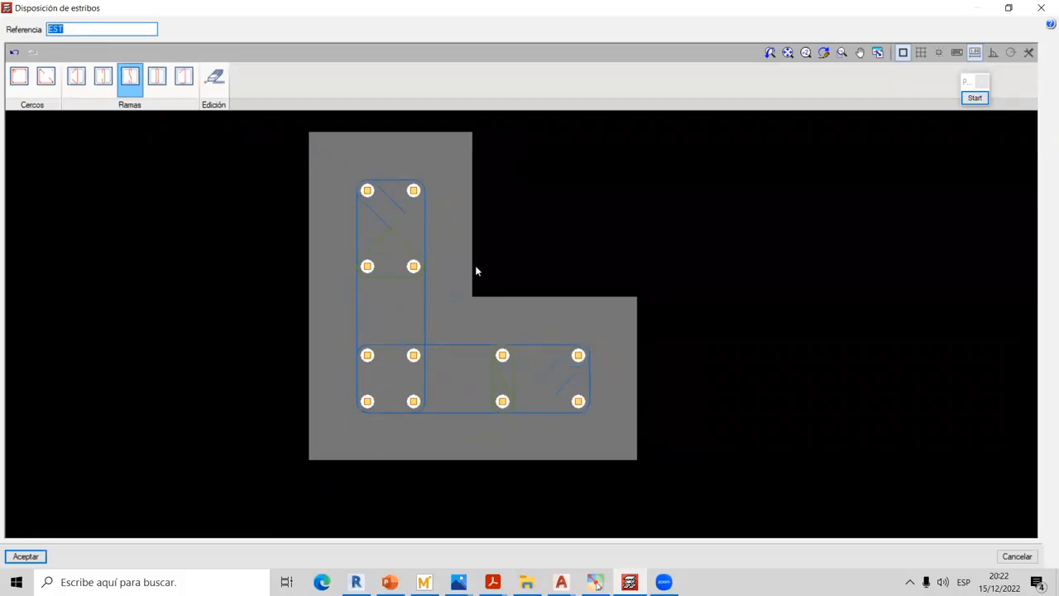
pyautogui.click(40, 558)
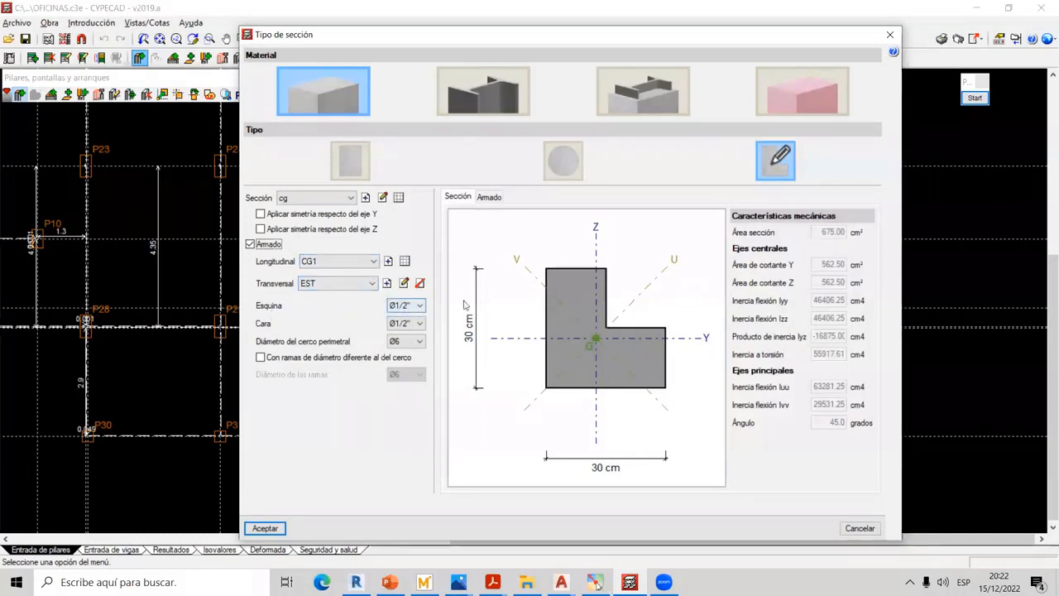
# Annotate the Esquina diameter and corner bars in green and the Cara diameter and face bars in blue on the section preview
pyautogui.click(976, 98)
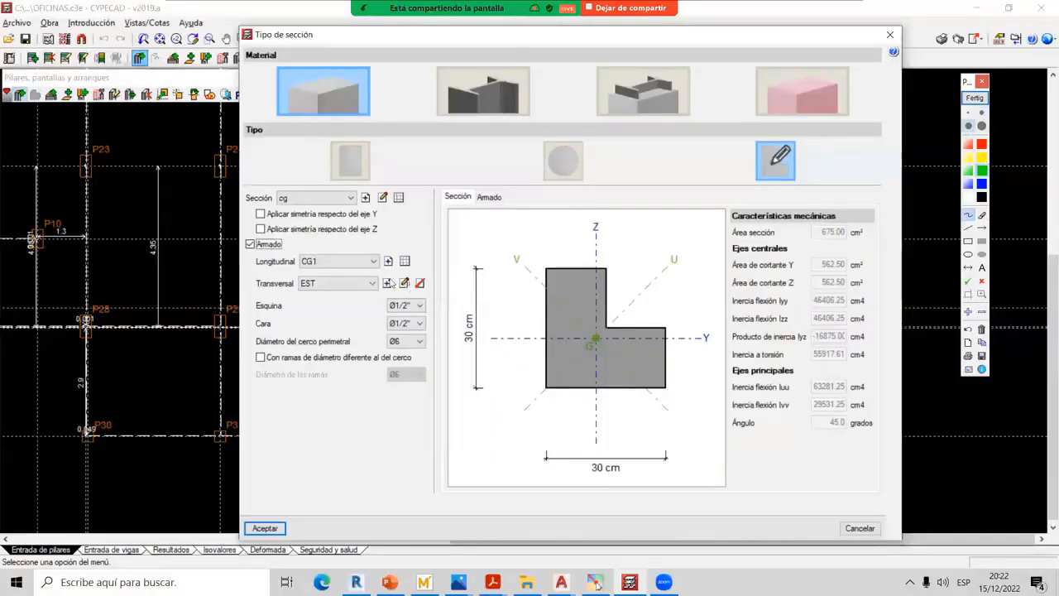
pyautogui.moveTo(291, 306); pyautogui.dragTo(366, 305)
pyautogui.moveTo(431, 307)
pyautogui.mouseDown()
pyautogui.moveTo(506, 303)
pyautogui.moveTo(540, 287)
pyautogui.mouseUp()
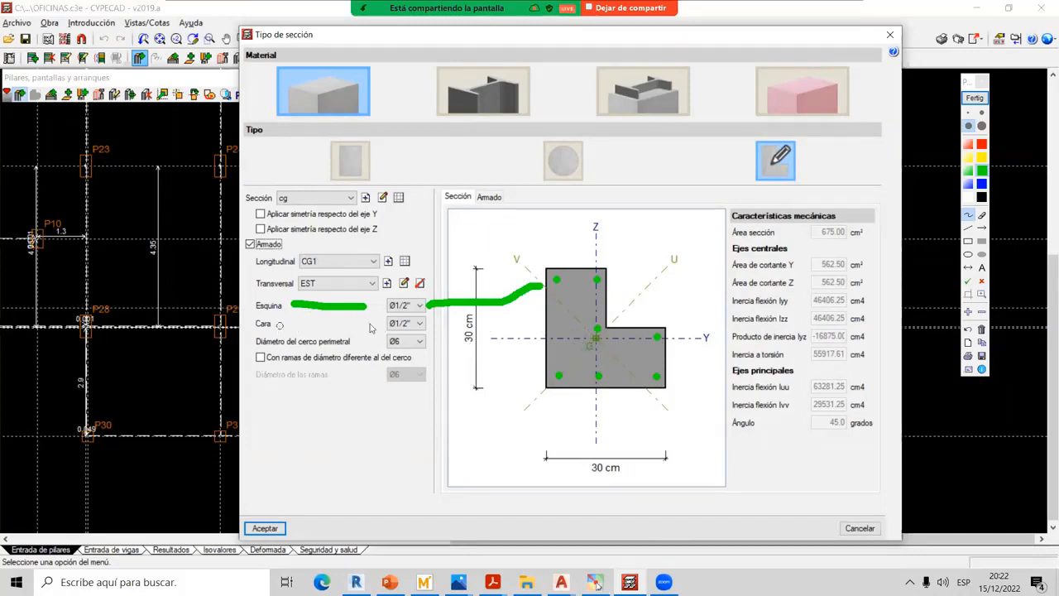
pyautogui.click(982, 183)
pyautogui.moveTo(293, 323); pyautogui.dragTo(551, 331)
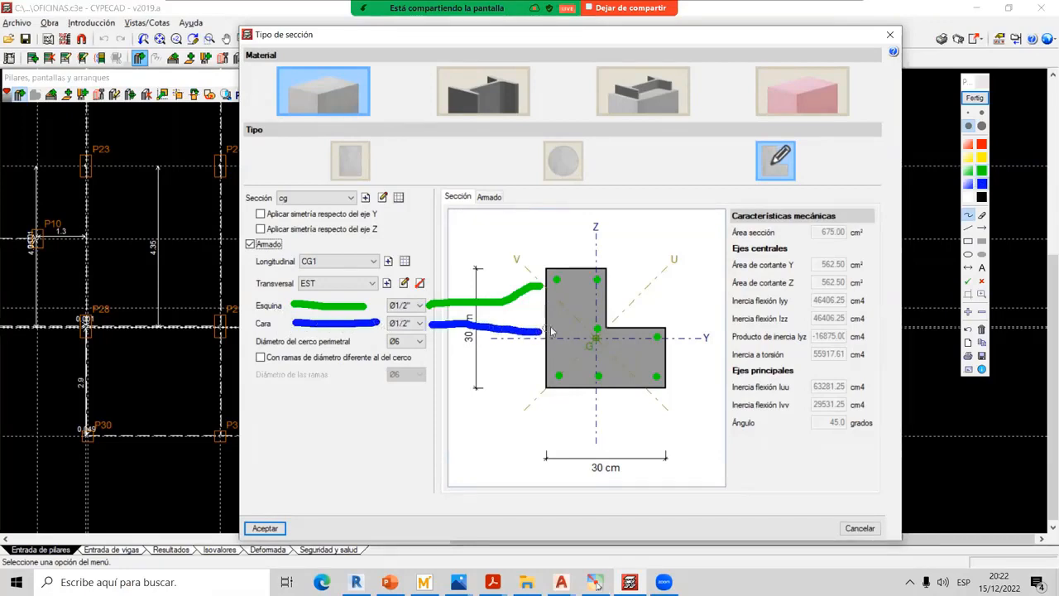
pyautogui.click(558, 326)
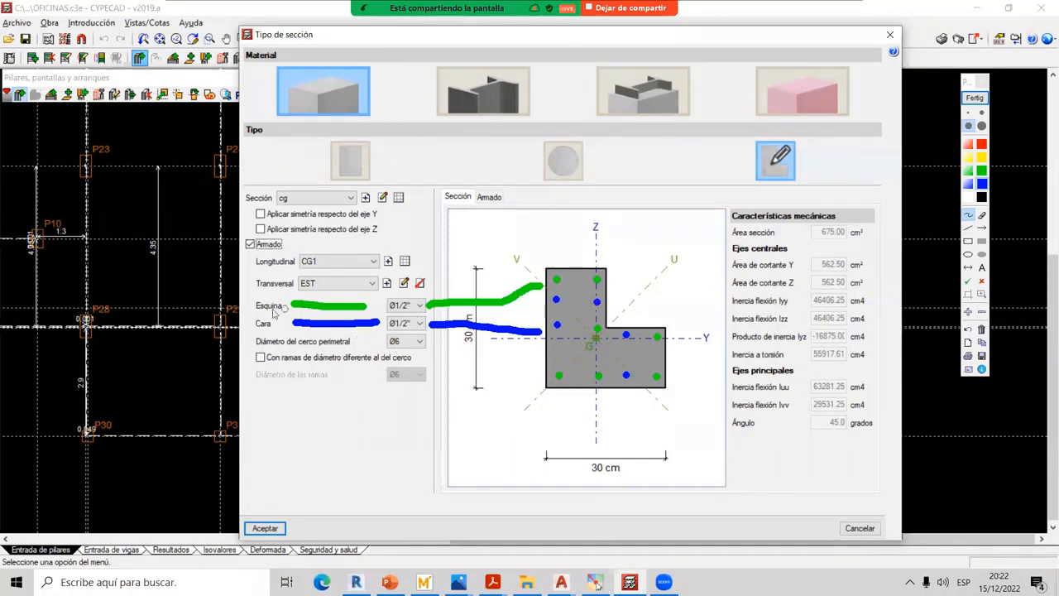
pyautogui.moveTo(250, 301); pyautogui.dragTo(249, 322)
pyautogui.click(975, 97)
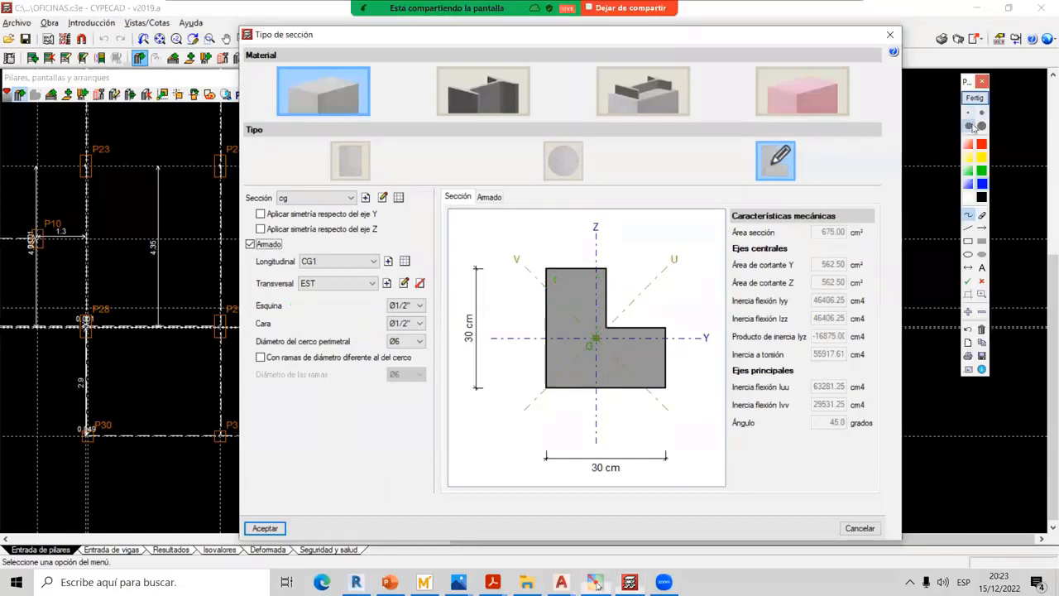
# Outline the vertical leg's stirrup in blue on the section preview and link it to Diámetro del cerco perimetral
pyautogui.click(252, 341)
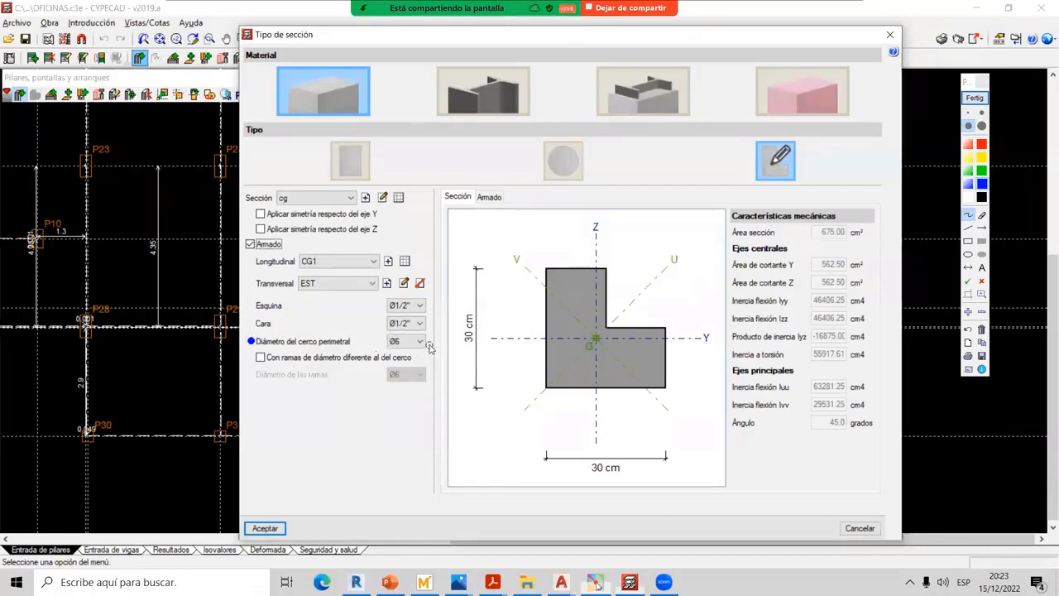
pyautogui.moveTo(556, 281)
pyautogui.mouseDown()
pyautogui.moveTo(554, 379)
pyautogui.moveTo(592, 376)
pyautogui.mouseUp()
pyautogui.moveTo(593, 320)
pyautogui.mouseDown()
pyautogui.moveTo(586, 276)
pyautogui.moveTo(560, 278)
pyautogui.moveTo(571, 291)
pyautogui.mouseUp()
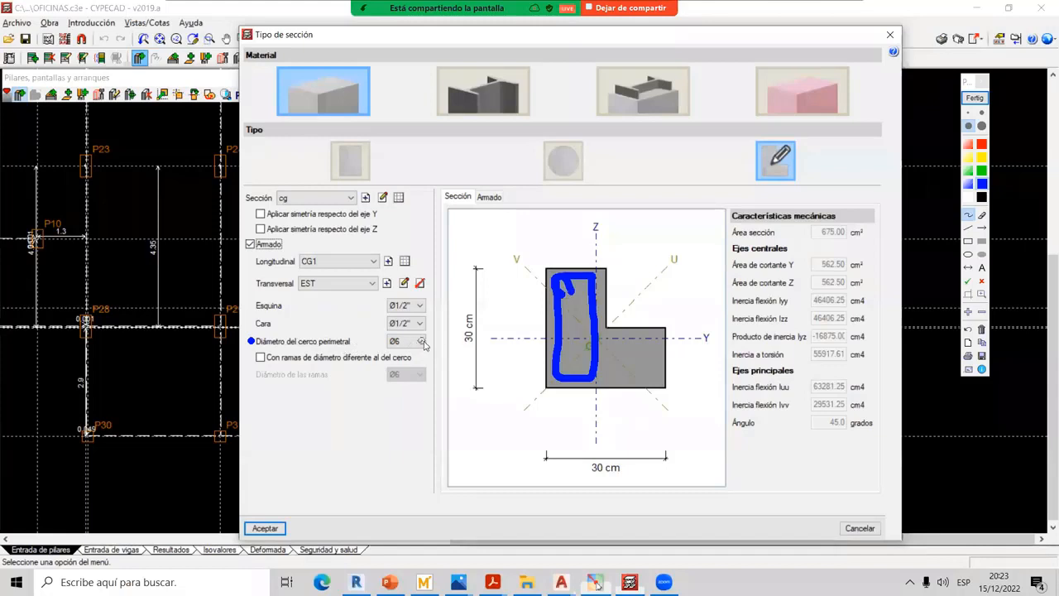
pyautogui.moveTo(429, 343); pyautogui.dragTo(442, 337)
pyautogui.moveTo(445, 337); pyautogui.dragTo(546, 294)
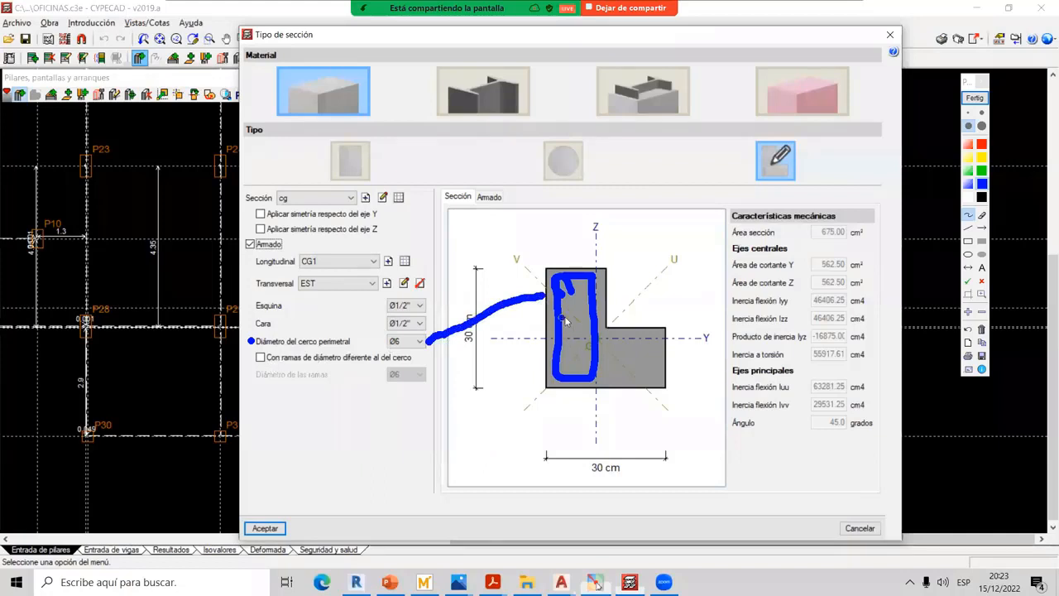
# Sketch a green tie inside the outlined stirrup, mark the Diámetro de las ramas value and label the tie with a diameter
pyautogui.moveTo(567, 321); pyautogui.dragTo(596, 313)
pyautogui.click(982, 171)
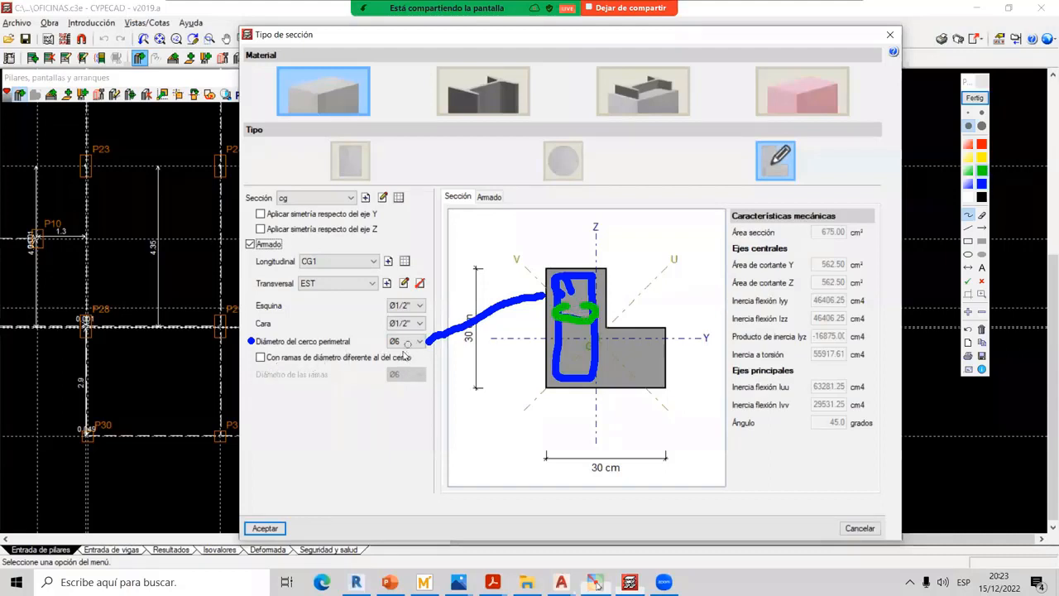
pyautogui.click(406, 374)
pyautogui.moveTo(594, 311); pyautogui.dragTo(644, 289)
pyautogui.moveTo(685, 276)
pyautogui.mouseDown()
pyautogui.moveTo(676, 308)
pyautogui.moveTo(708, 321)
pyautogui.mouseUp()
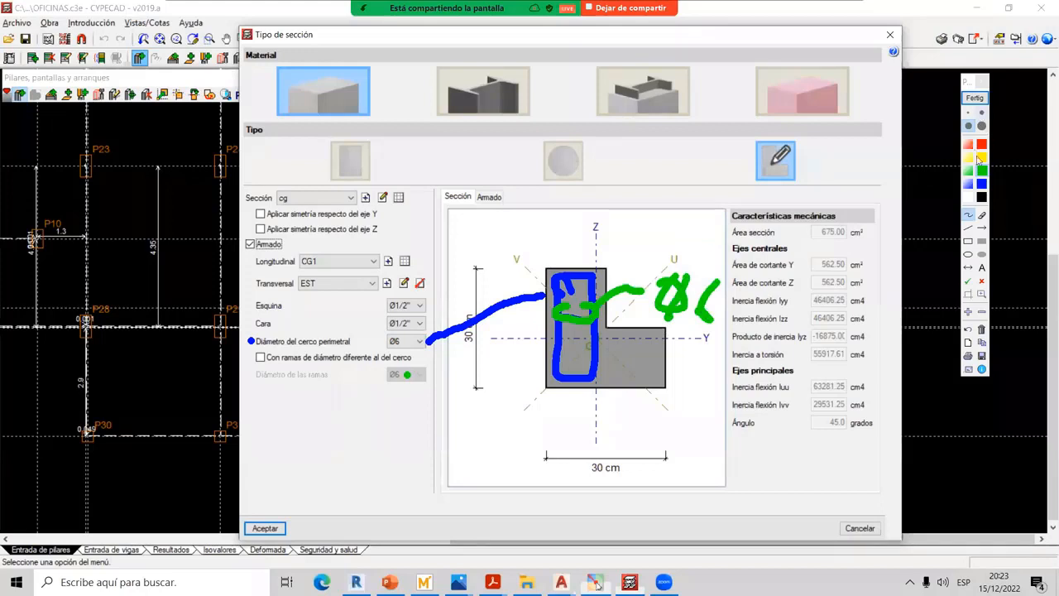
# Label the outlined perimeter stirrup Ø6 in blue and clear the screen annotations
pyautogui.moveTo(599, 343); pyautogui.dragTo(658, 382)
pyautogui.moveTo(696, 352)
pyautogui.mouseDown()
pyautogui.moveTo(687, 382)
pyautogui.moveTo(708, 357)
pyautogui.mouseUp()
pyautogui.moveTo(706, 364); pyautogui.dragTo(682, 397)
pyautogui.moveTo(708, 346); pyautogui.dragTo(692, 379)
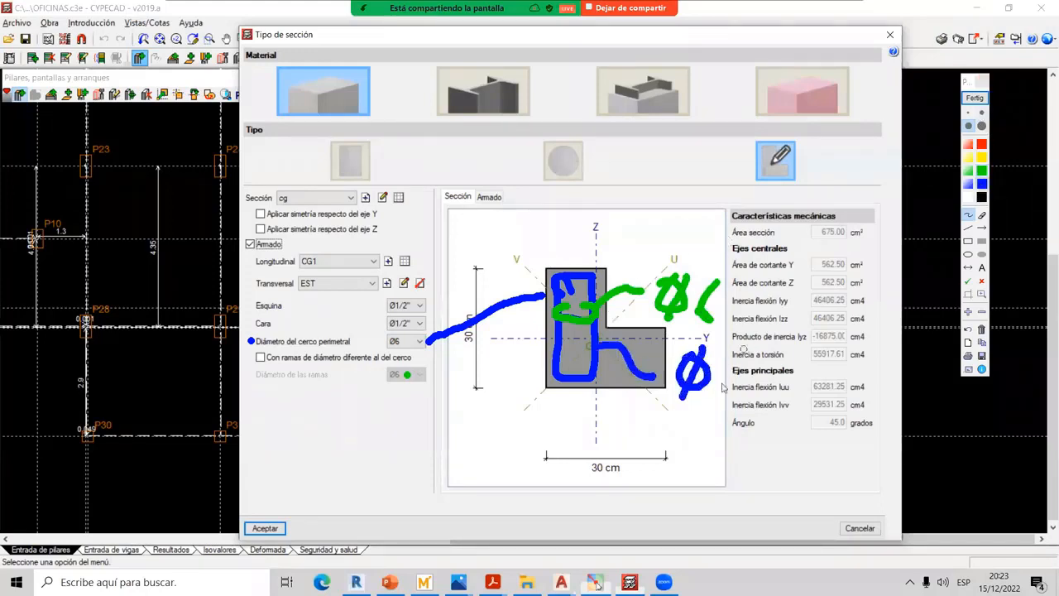
pyautogui.moveTo(749, 346); pyautogui.dragTo(725, 392)
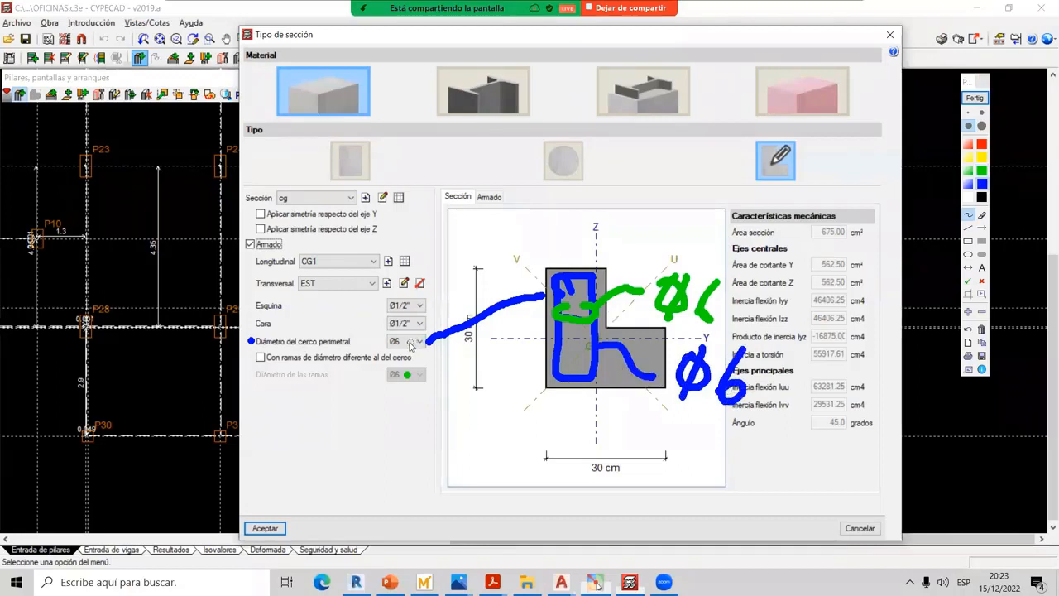
pyautogui.click(410, 341)
pyautogui.click(975, 98)
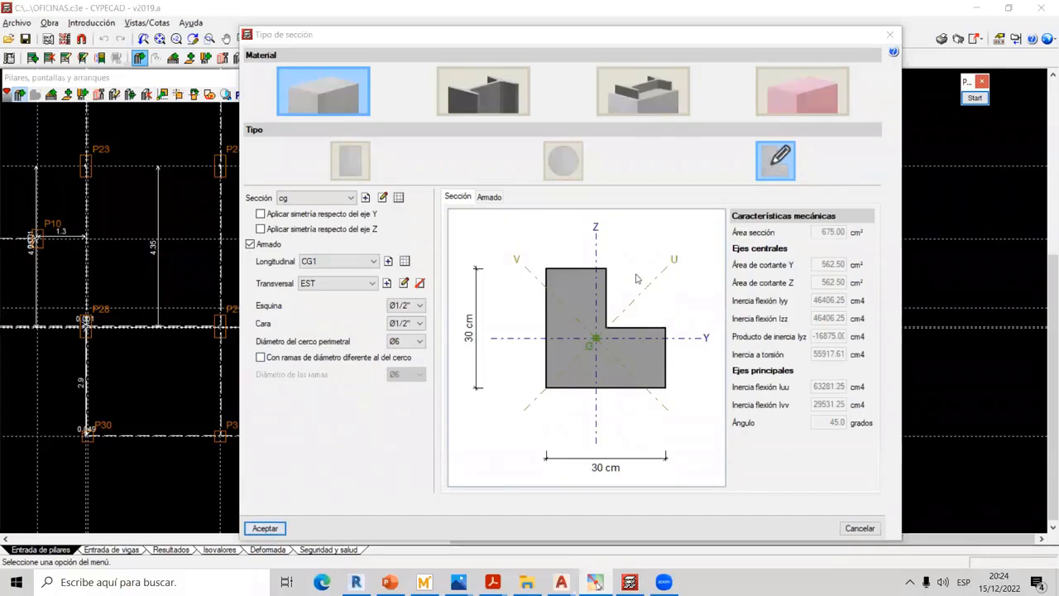
# Cover the horizontal leg of the section preview with a filled blue annotation rectangle and clear it
pyautogui.click(975, 97)
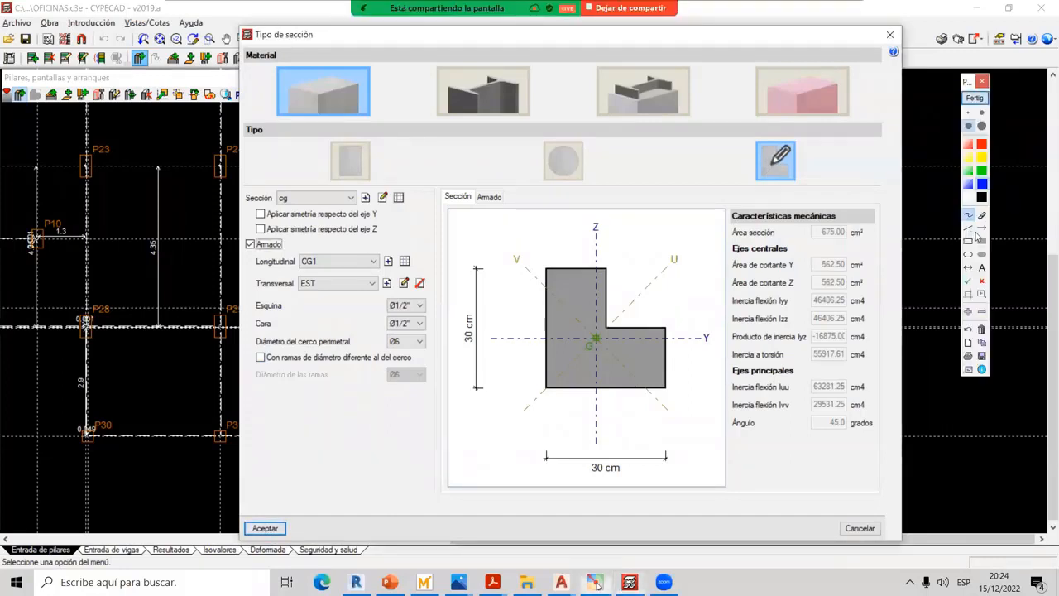
pyautogui.click(983, 240)
pyautogui.moveTo(495, 330); pyautogui.dragTo(667, 389)
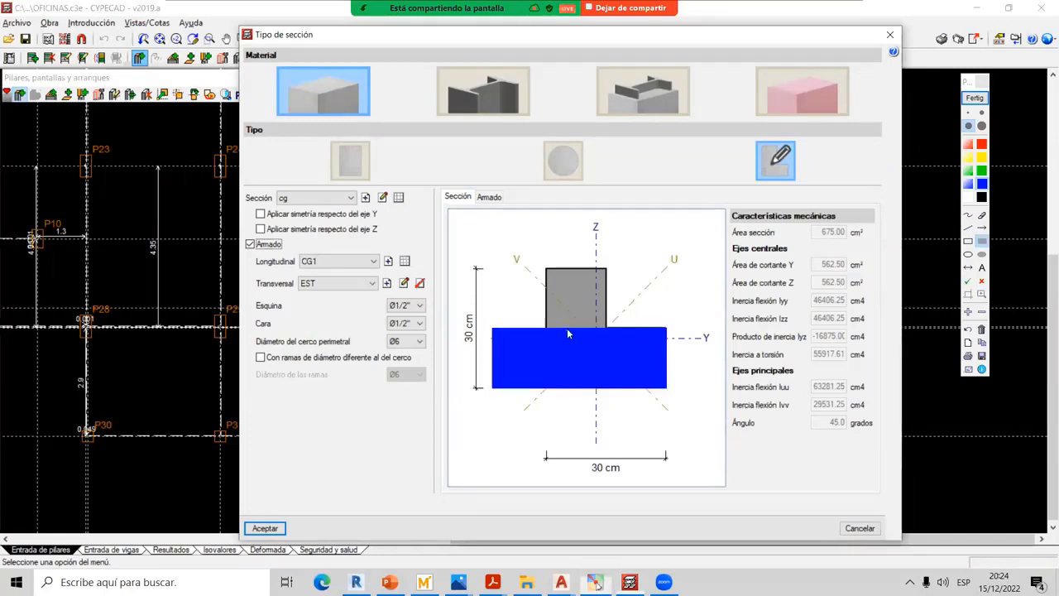
pyautogui.click(975, 97)
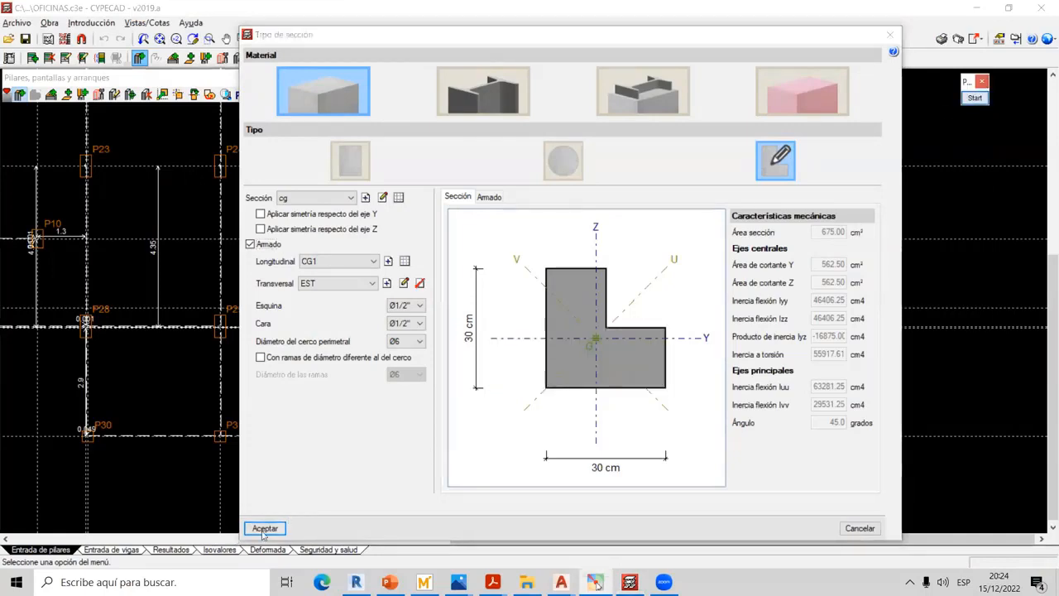
# Accept the cg section with its reinforcement and confirm the new column definition from SUB SUELO to CUARTO PISO
pyautogui.click(266, 529)
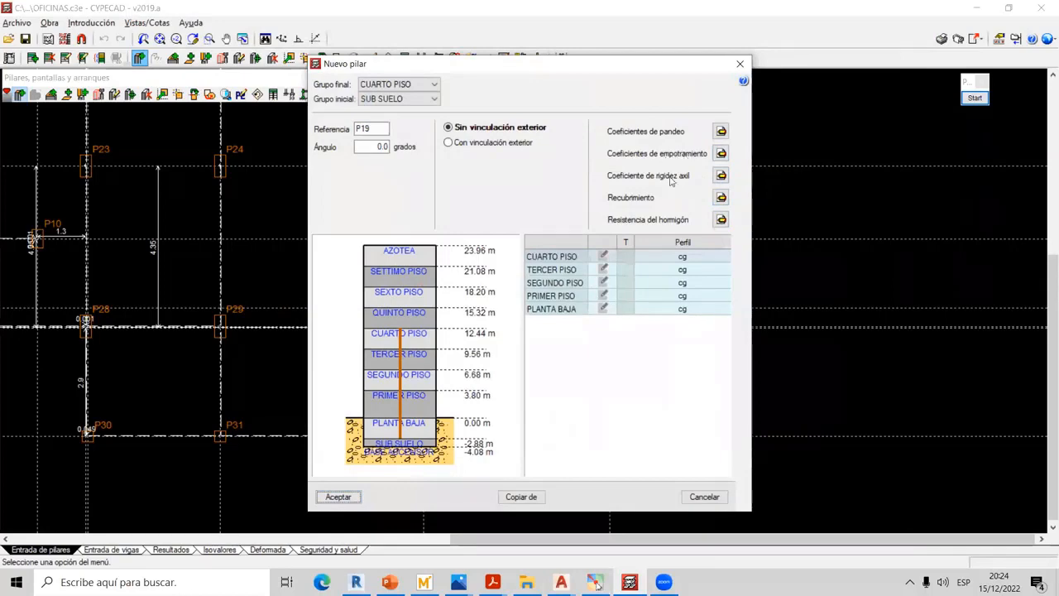
pyautogui.click(340, 497)
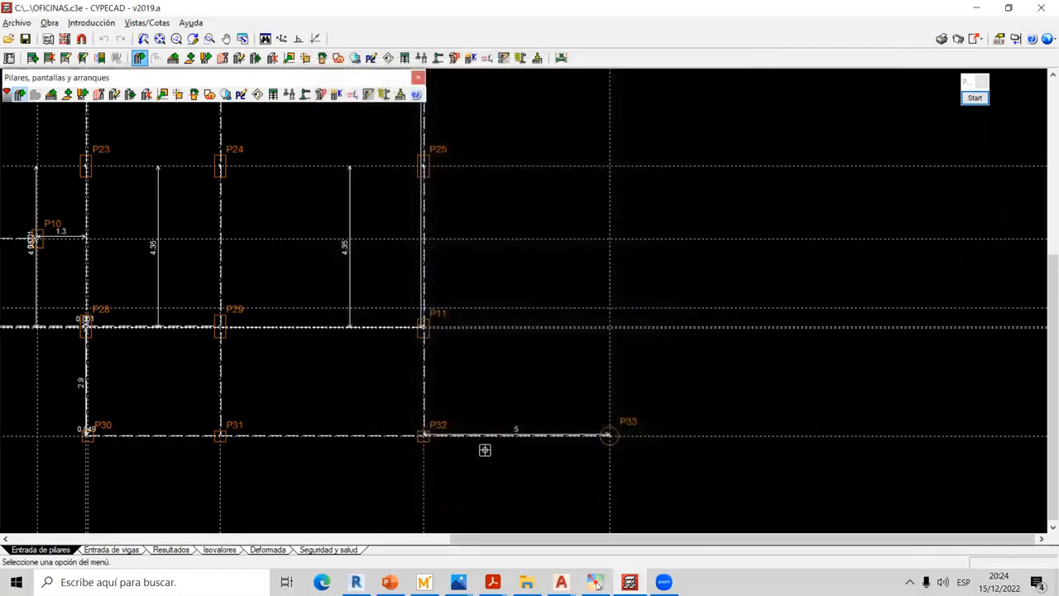
pyautogui.scroll(4, 305, 403)
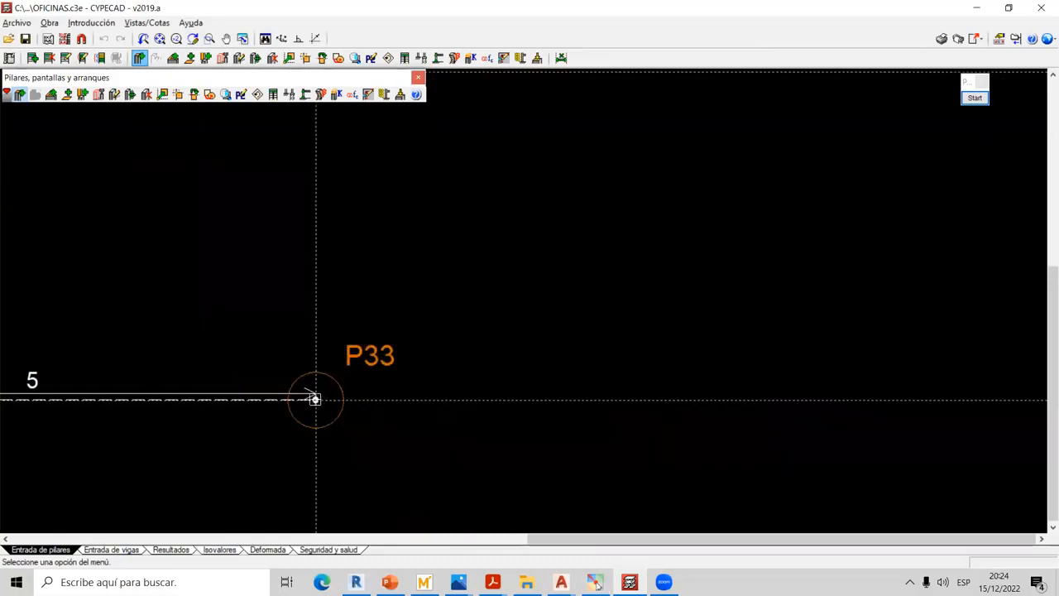
pyautogui.scroll(-1, 316, 400)
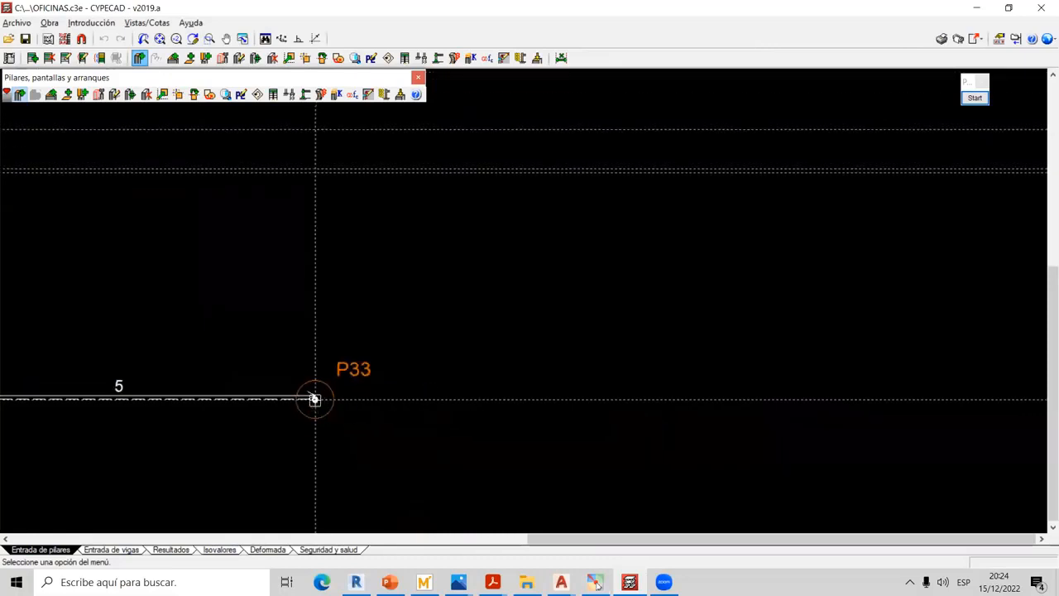
# Place the L-shaped column on P33's horizontal axis, 4 m from P33 on the side away from P32
pyautogui.click(504, 399)
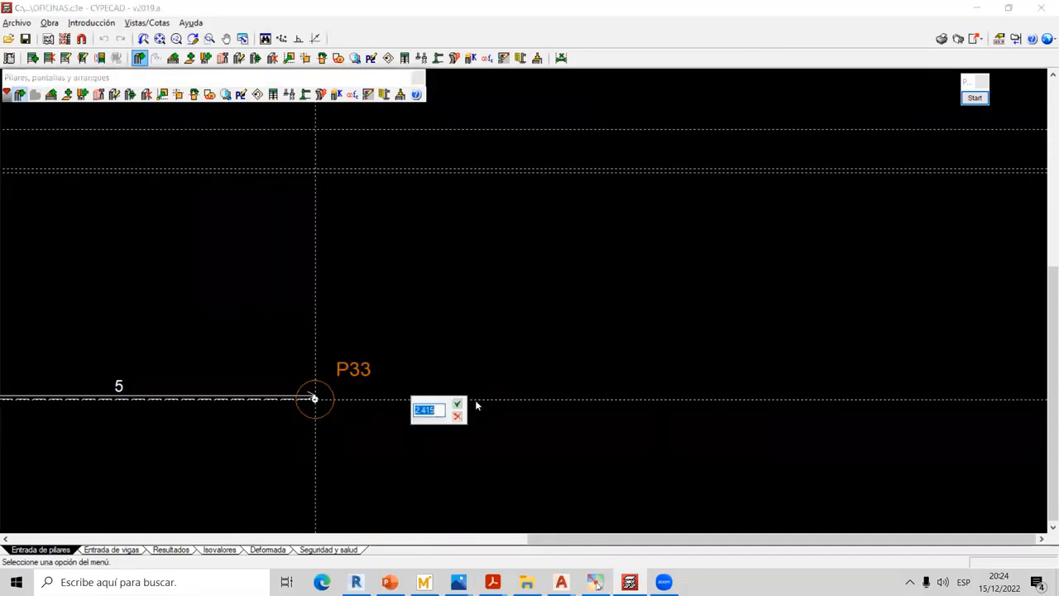
pyautogui.write('4')
pyautogui.press('Return')
pyautogui.scroll(-1, 618, 397)
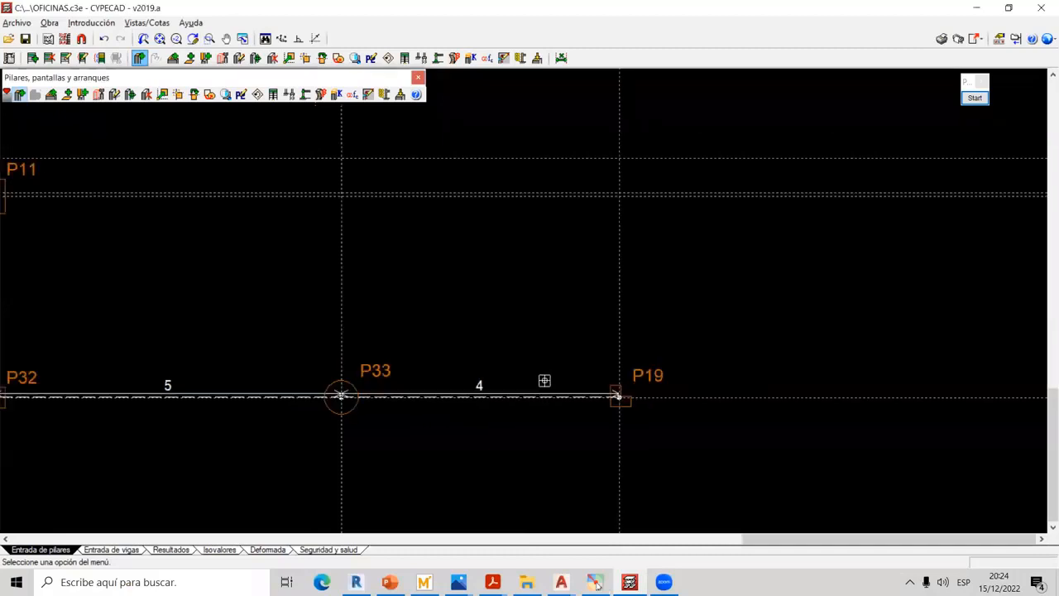
pyautogui.scroll(2, 610, 380)
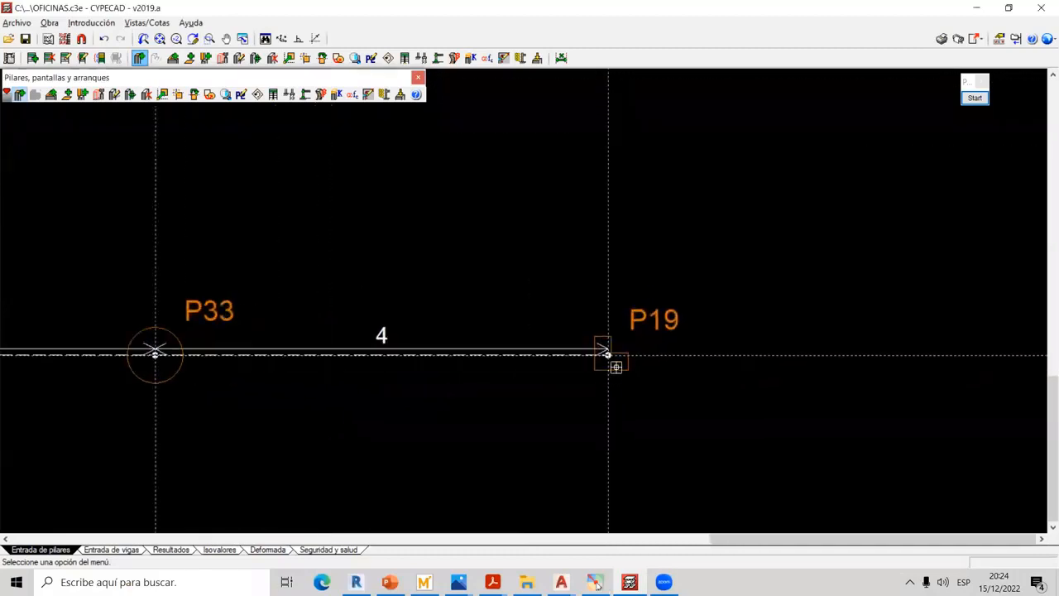
pyautogui.scroll(-3, 617, 359)
pyautogui.moveTo(418, 360); pyautogui.dragTo(497, 338, button='middle')
pyautogui.scroll(-1, 497, 338)
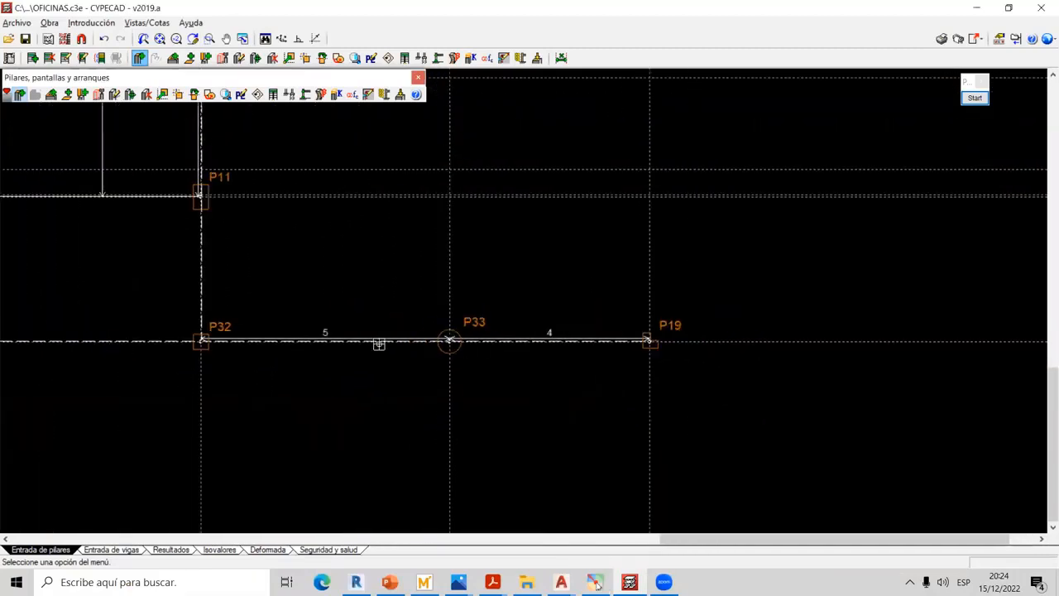
pyautogui.scroll(1, 378, 345)
# Tick columns P32 and P33 and circle column P19 in thick blue freehand, finishing by clearing the annotations
pyautogui.click(975, 97)
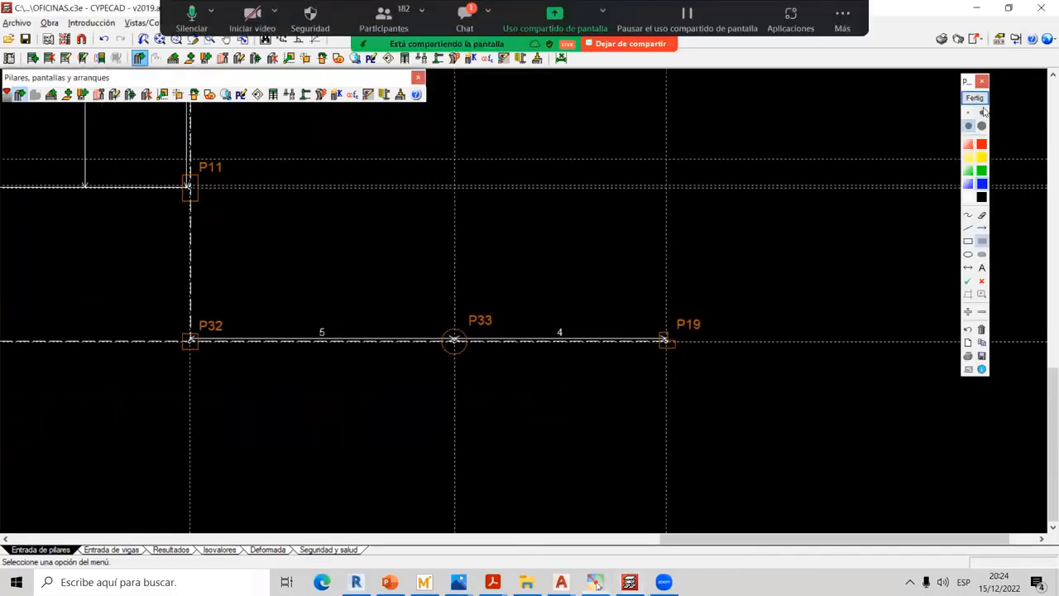
pyautogui.click(968, 214)
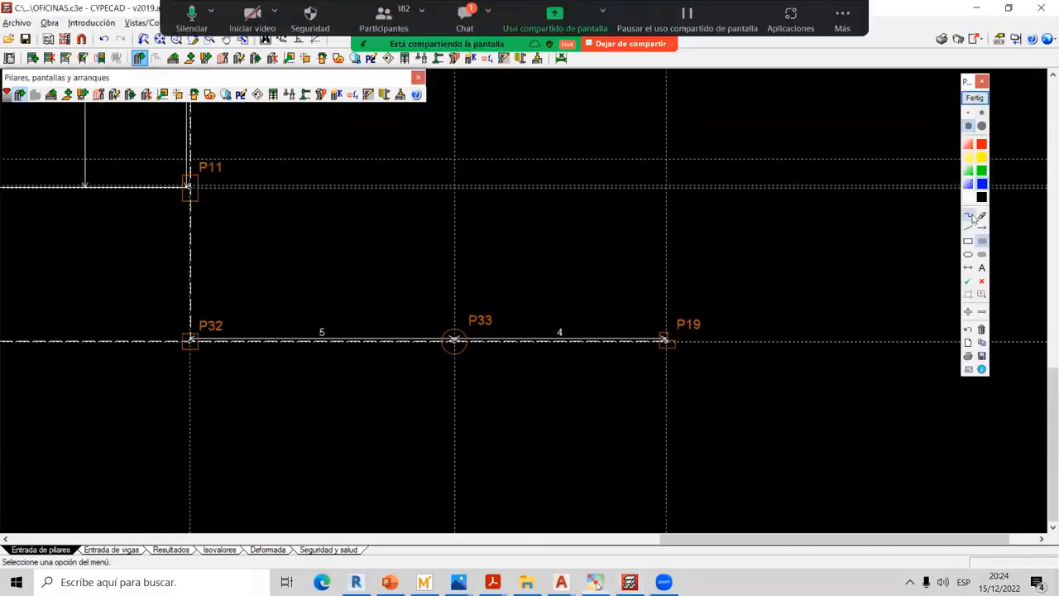
pyautogui.click(969, 126)
pyautogui.moveTo(219, 300); pyautogui.dragTo(267, 286)
pyautogui.moveTo(478, 293); pyautogui.dragTo(506, 285)
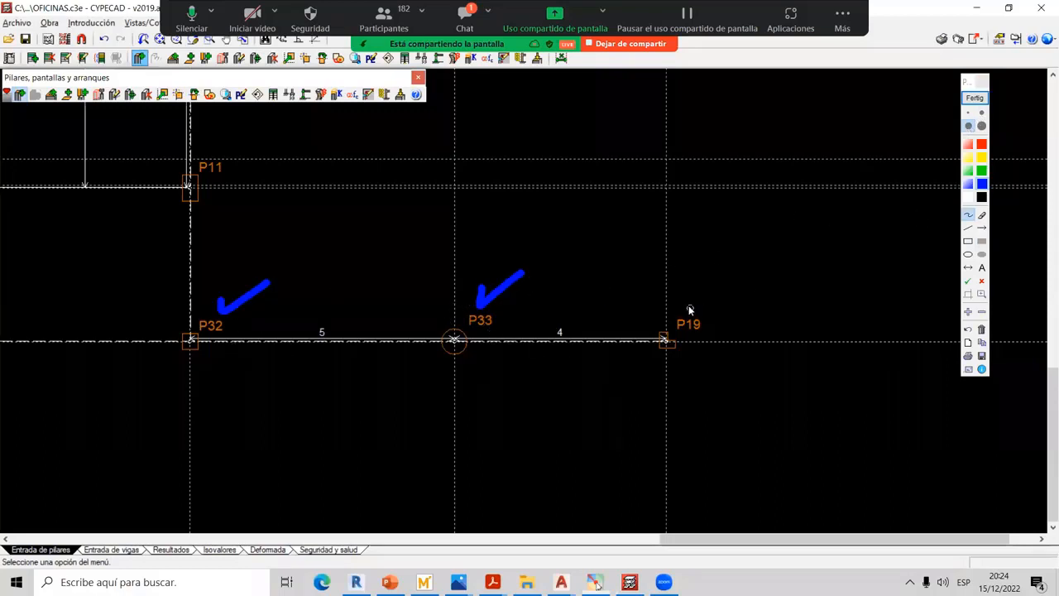
pyautogui.moveTo(672, 384); pyautogui.dragTo(679, 303)
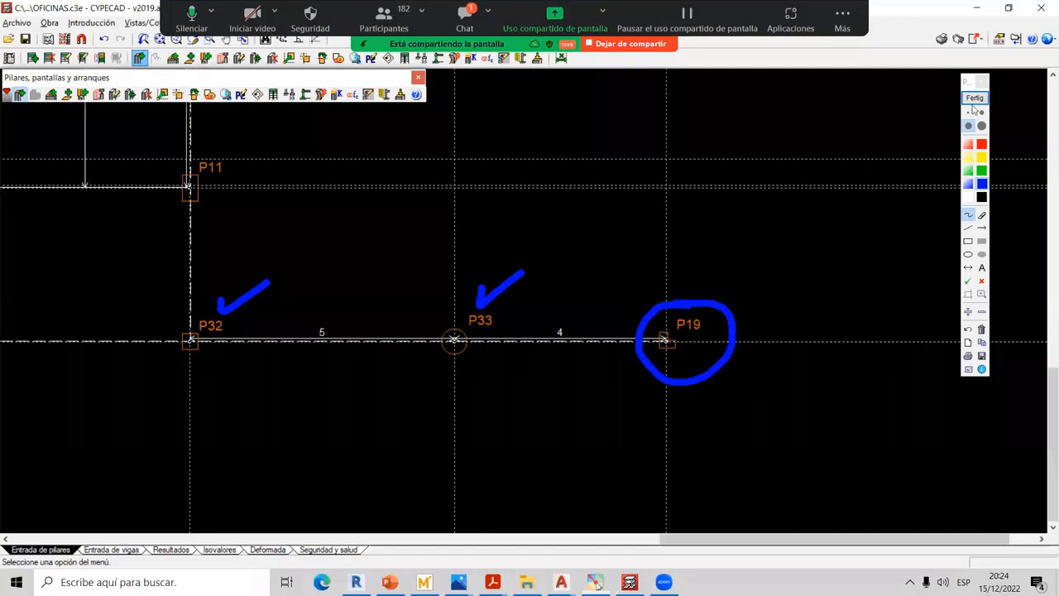
pyautogui.click(975, 97)
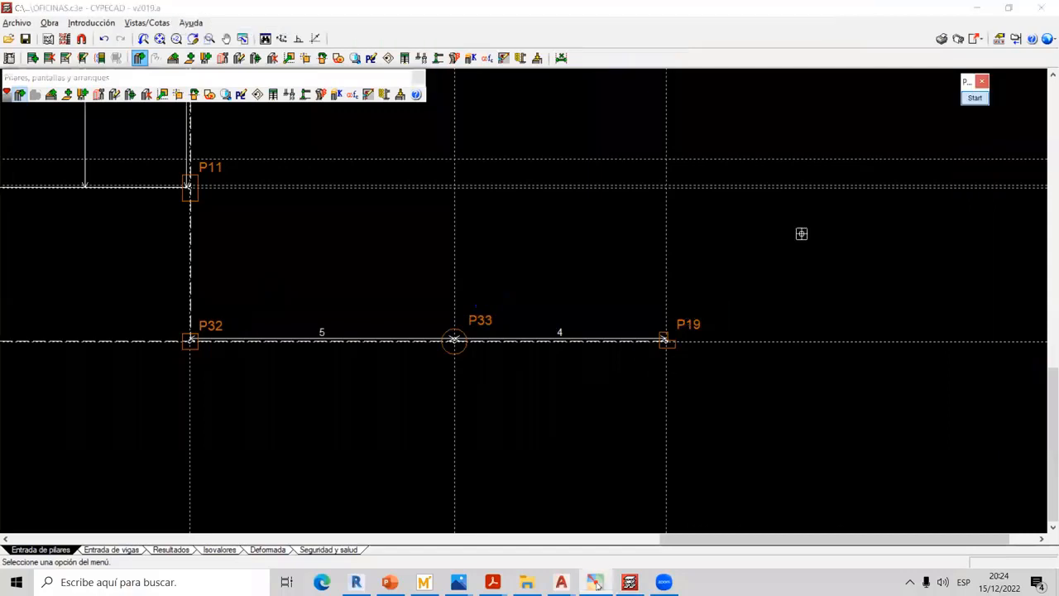
# Open the 3D model from Entrada de vigas and inspect the L-shaped and circular columns among the other columns
pyautogui.click(112, 549)
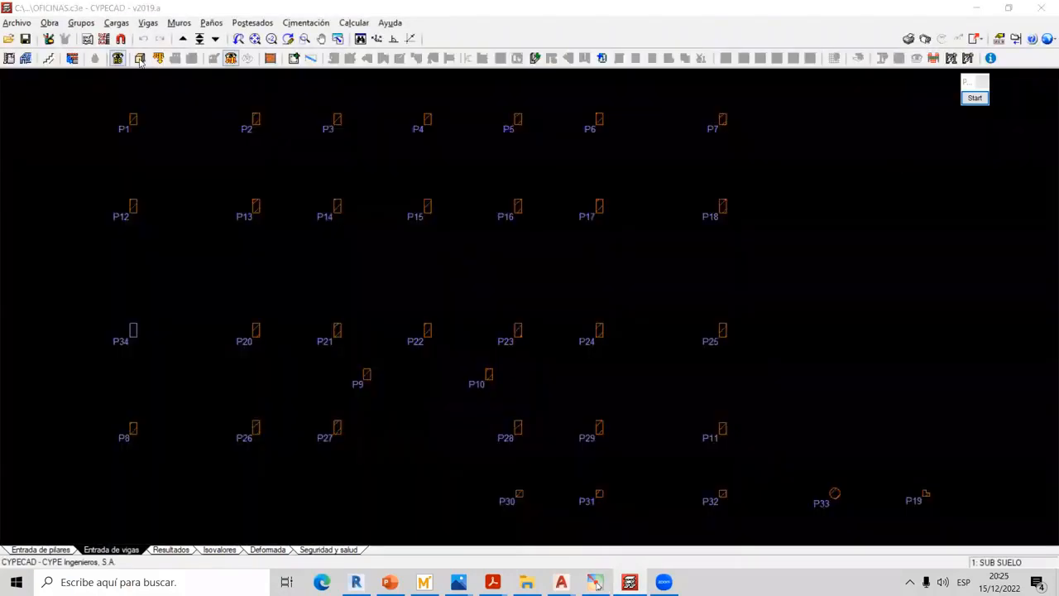
pyautogui.click(140, 59)
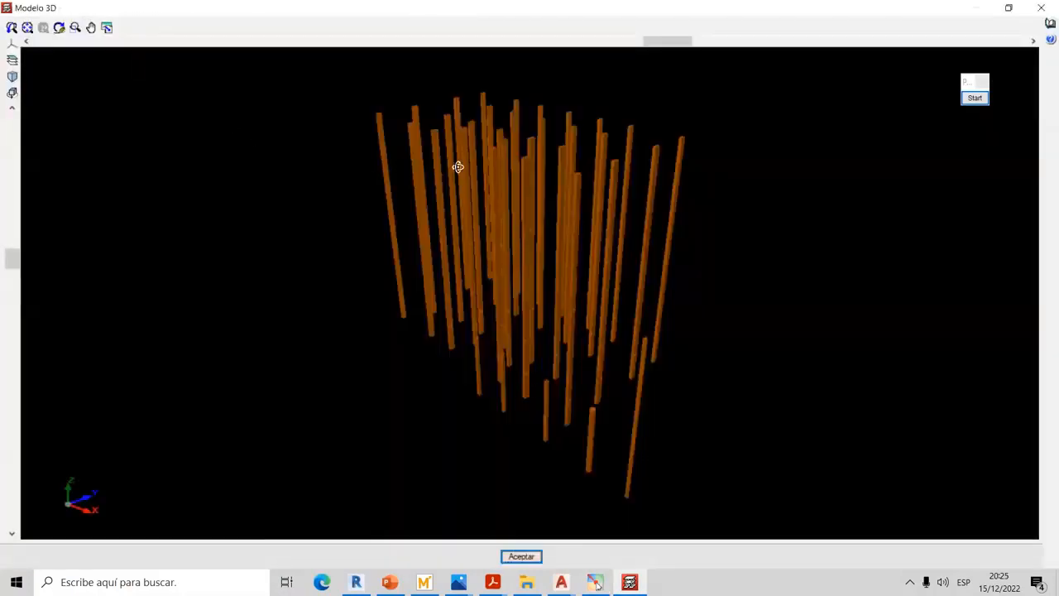
pyautogui.moveTo(458, 167); pyautogui.dragTo(787, 310)
pyautogui.scroll(3, 825, 335)
pyautogui.moveTo(788, 310); pyautogui.dragTo(783, 314, button='middle')
pyautogui.scroll(2, 783, 314)
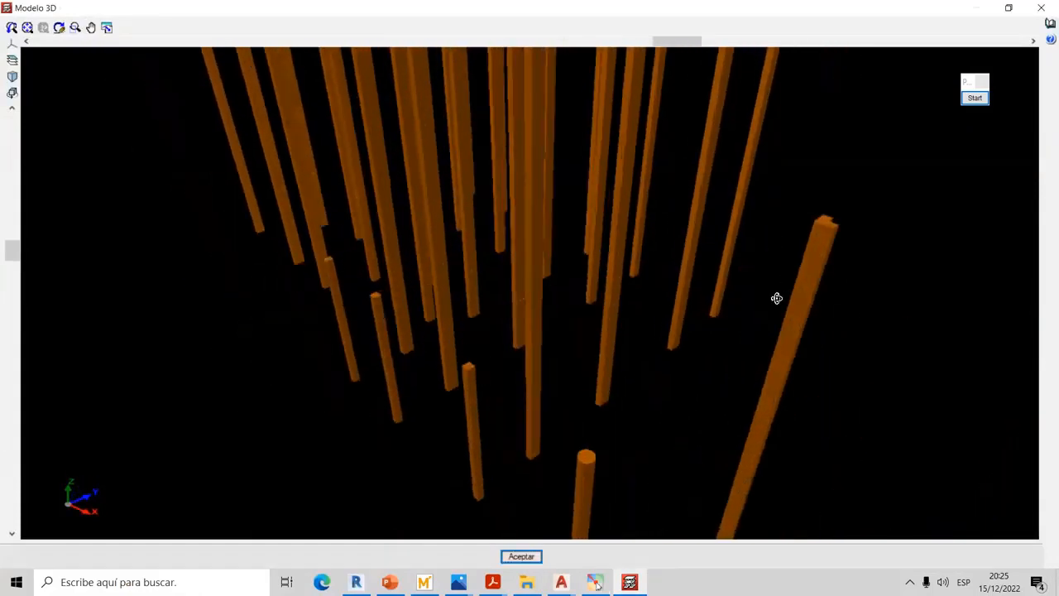
pyautogui.moveTo(777, 298); pyautogui.dragTo(722, 381)
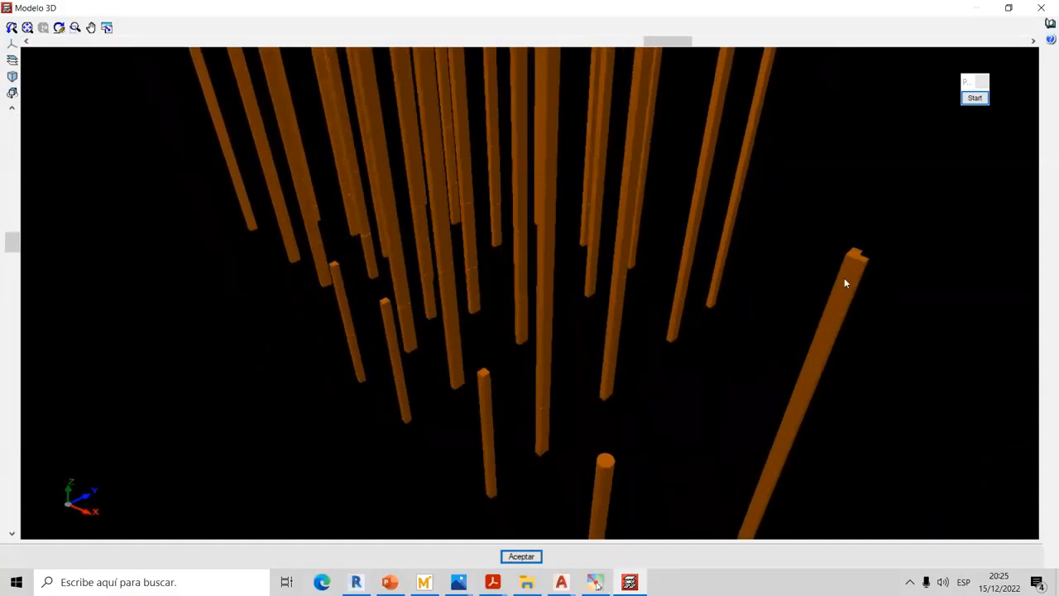
pyautogui.moveTo(845, 283); pyautogui.dragTo(929, 270)
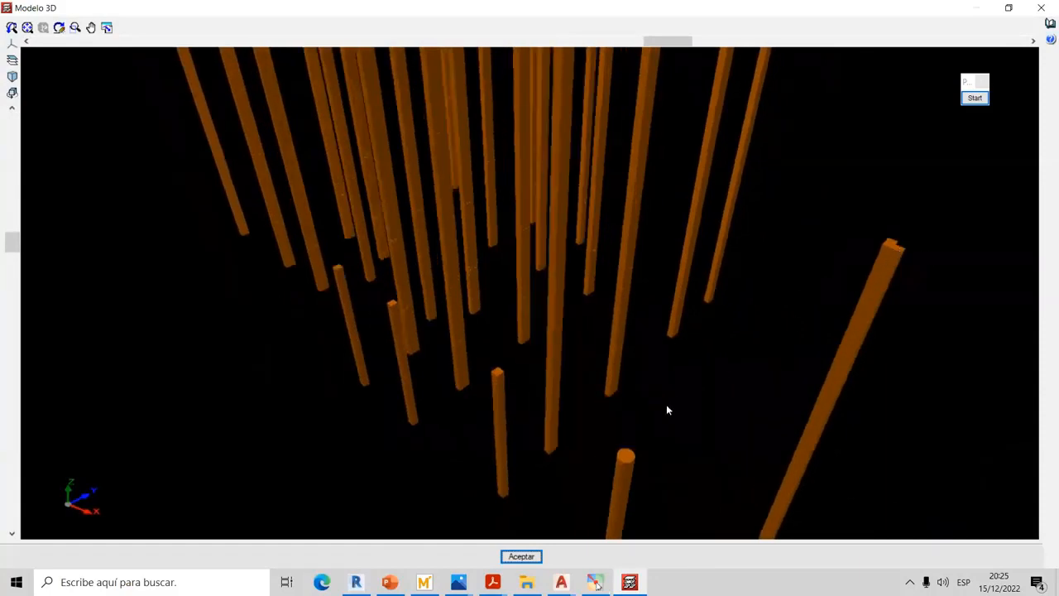
pyautogui.moveTo(669, 410); pyautogui.dragTo(802, 418)
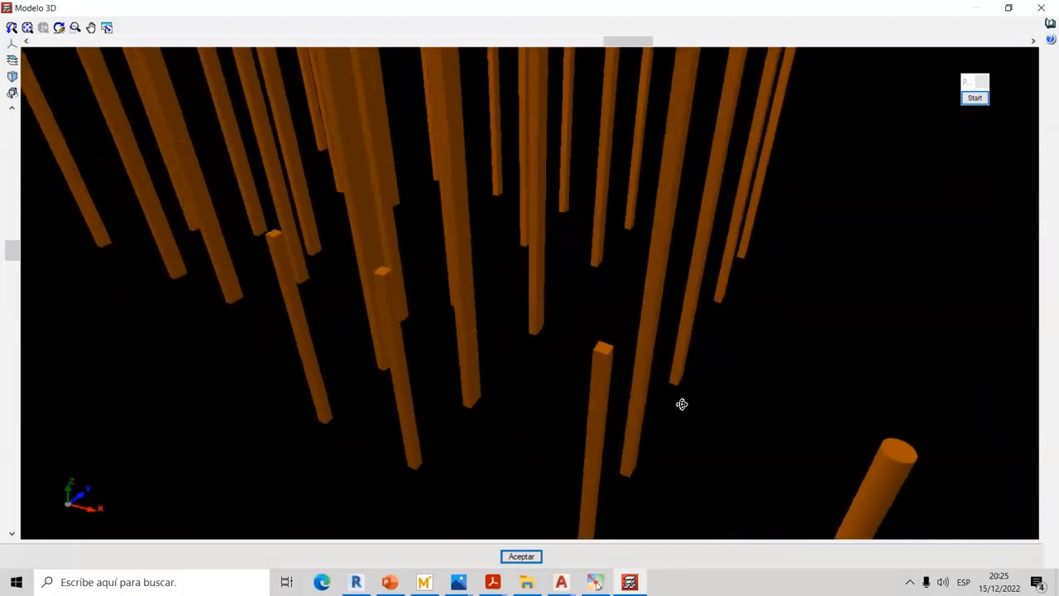
pyautogui.moveTo(682, 404); pyautogui.dragTo(625, 384)
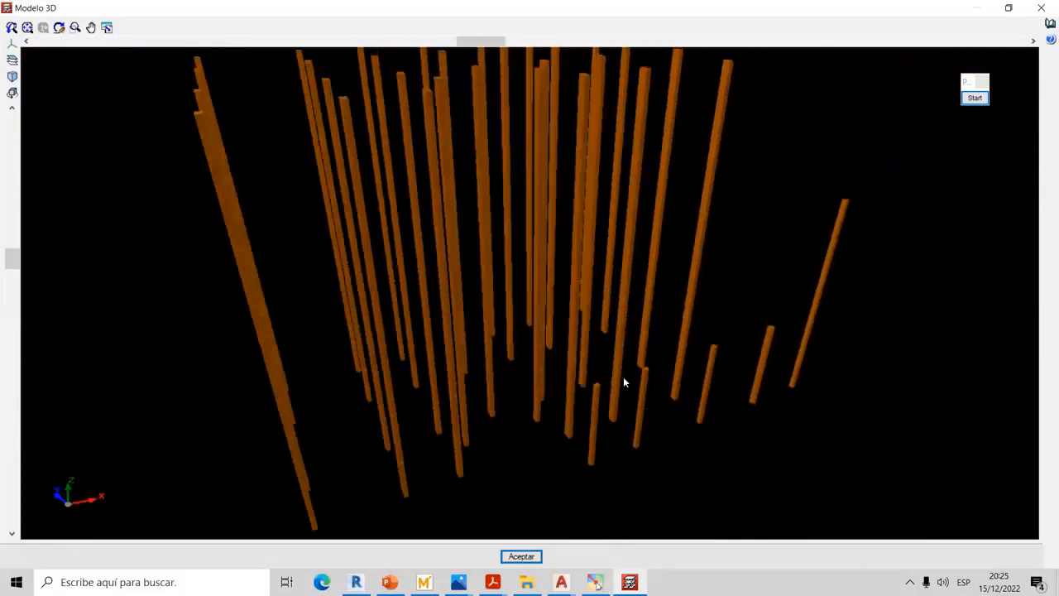
pyautogui.moveTo(841, 252); pyautogui.dragTo(416, 352)
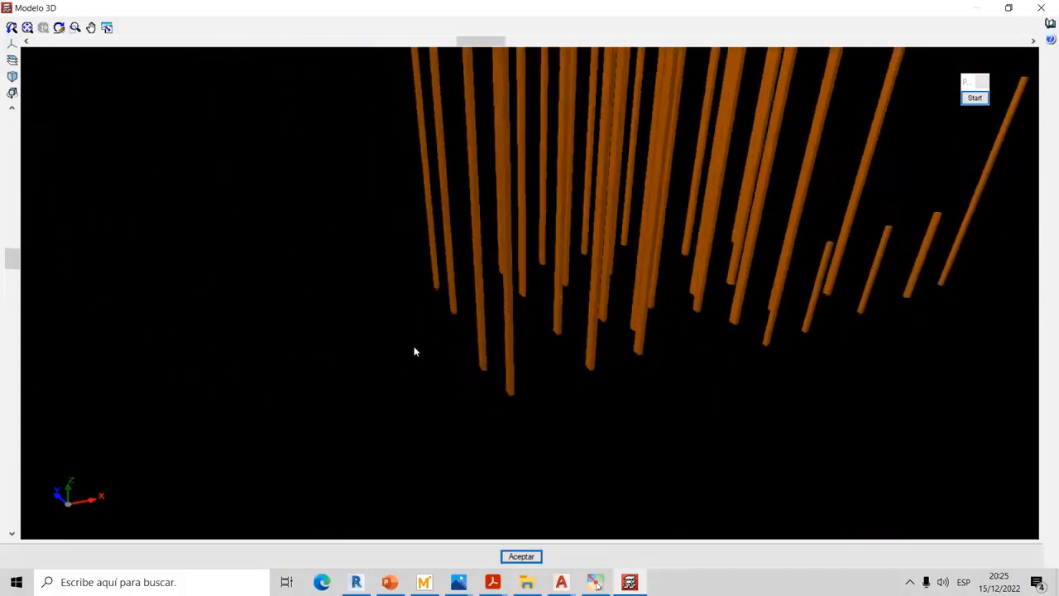
# Switch to the Revit model and examine the two small columns at the parking entrance from above and below
pyautogui.click(356, 583)
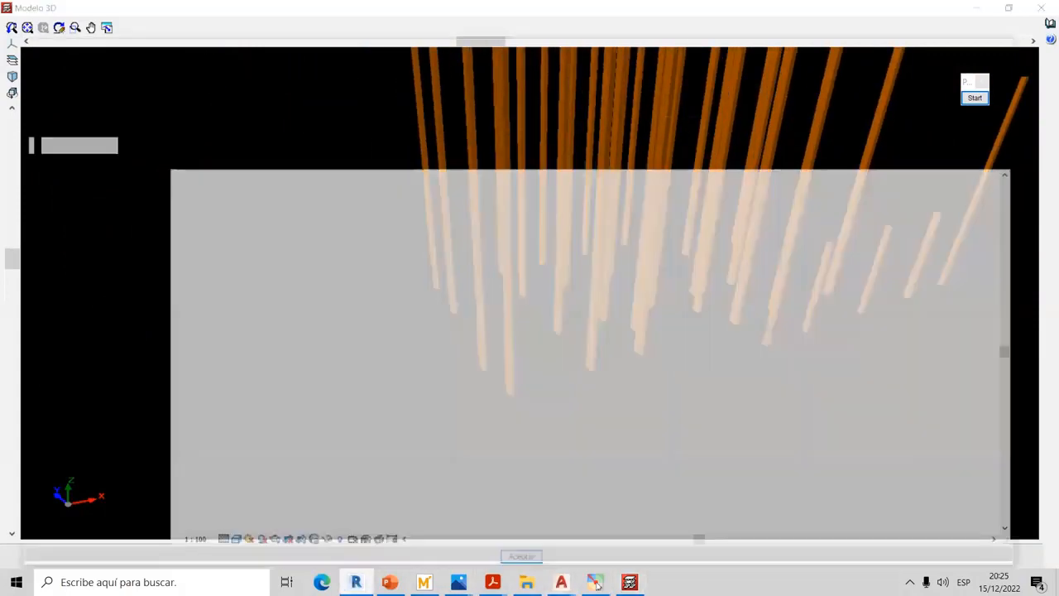
pyautogui.scroll(-2, 429, 367)
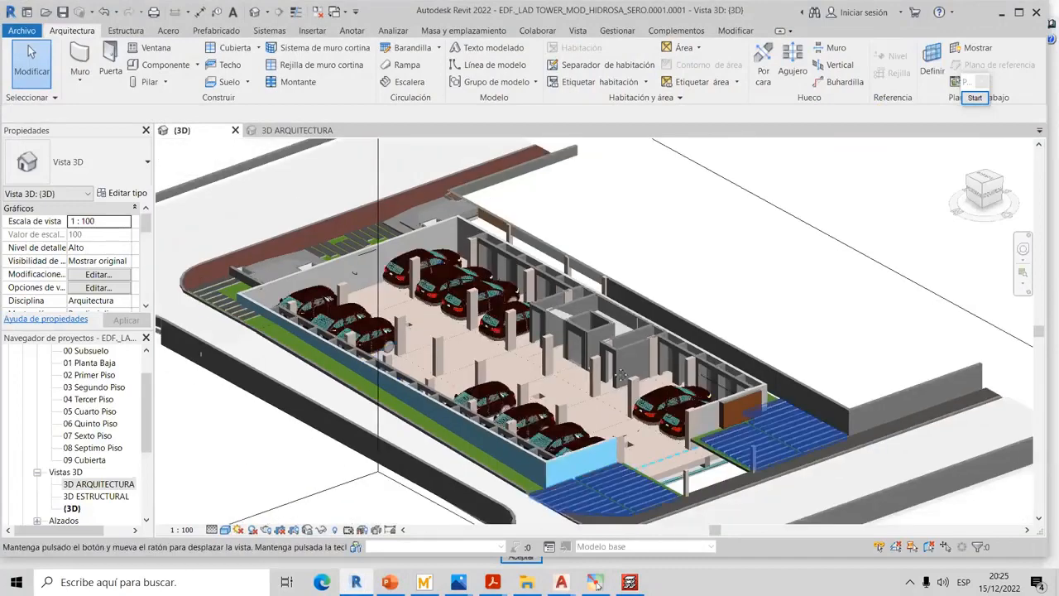
pyautogui.moveTo(770, 474); pyautogui.dragTo(600, 386, button='middle')
pyautogui.scroll(3, 600, 387)
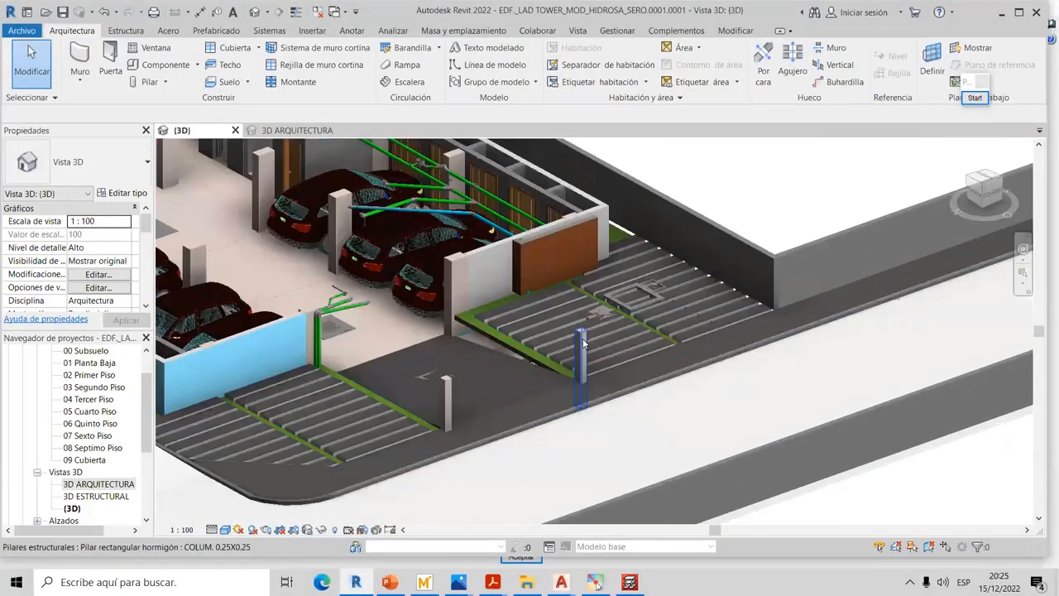
pyautogui.scroll(1, 428, 392)
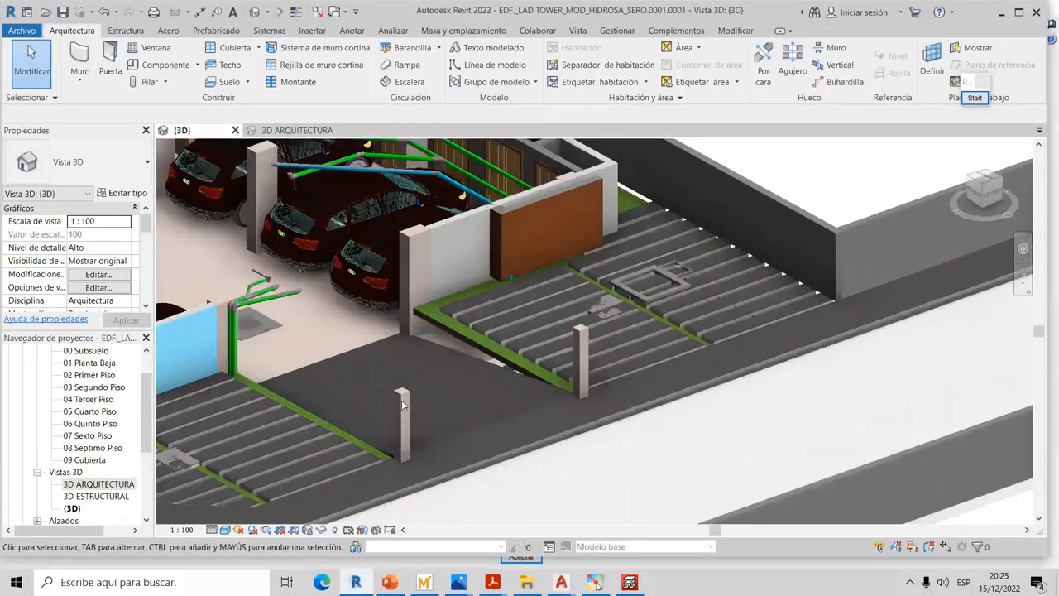
pyautogui.keyDown('shift'); pyautogui.moveTo(488, 447); pyautogui.dragTo(500, 273, button='middle'); pyautogui.keyUp('shift')
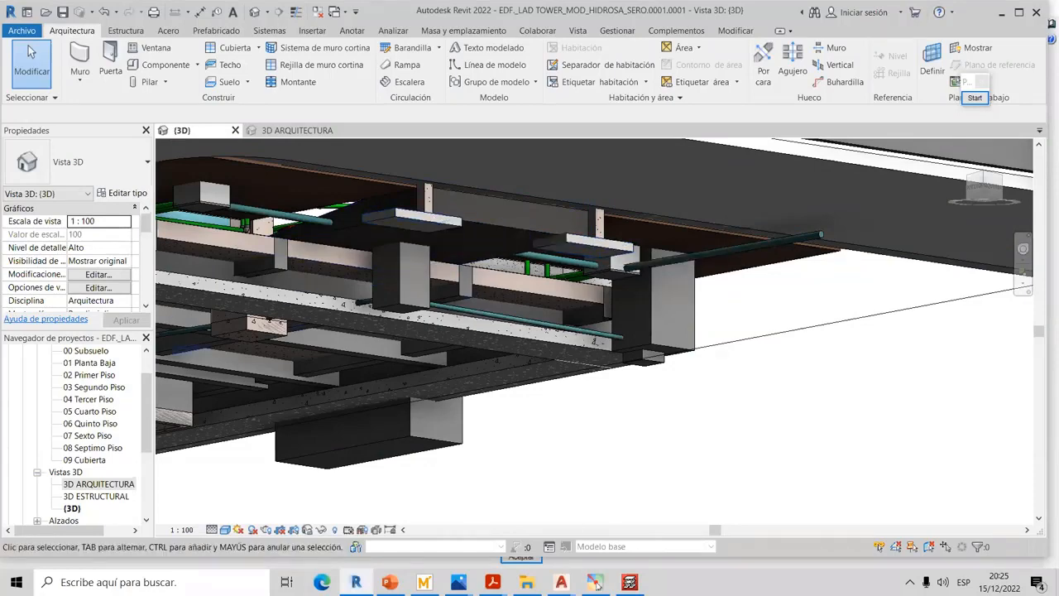
# Return to CYPECAD, close the 3D model and go back to Entrada de pilares
pyautogui.moveTo(596, 583)
pyautogui.click(629, 529)
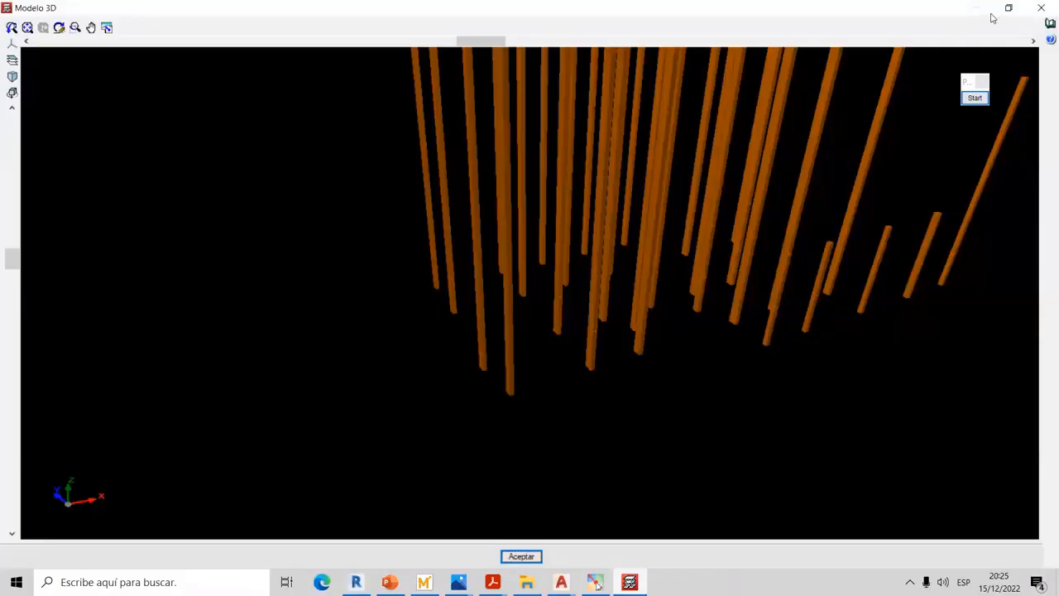
pyautogui.click(1041, 7)
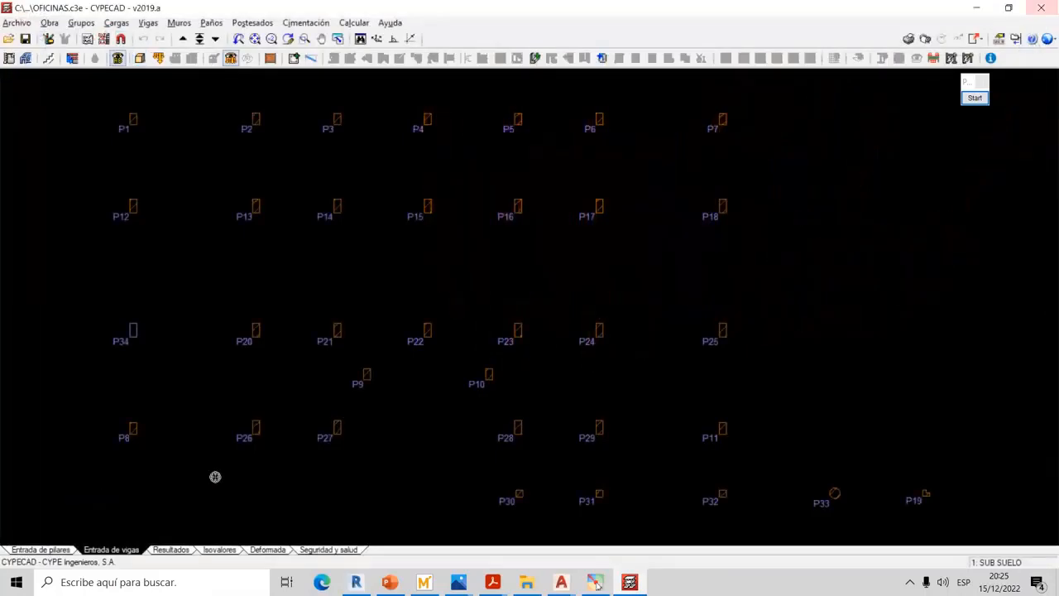
pyautogui.click(43, 550)
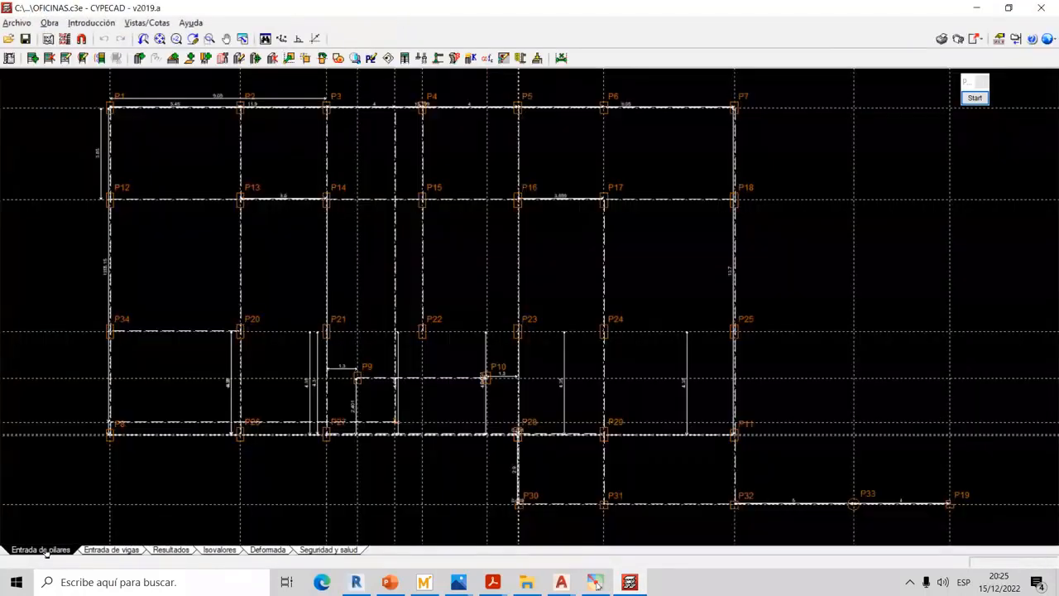
# Show the drawing template behind the column layout with Editar vistas, including the parking entrance area beside P12 and P34
pyautogui.scroll(-1, 278, 372)
pyautogui.moveTo(142, 342); pyautogui.dragTo(459, 362, button='middle')
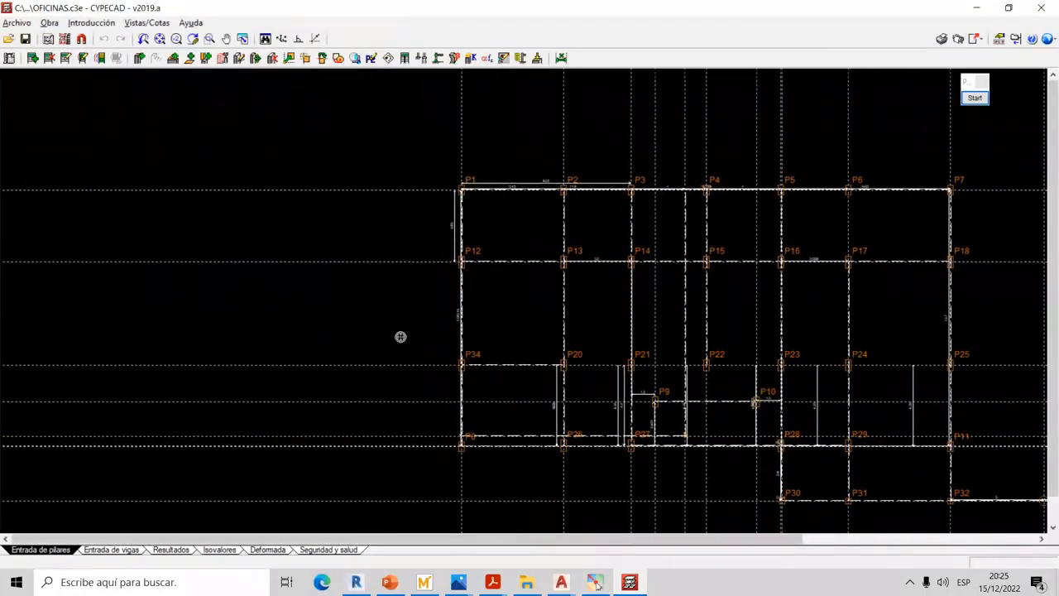
pyautogui.scroll(1, 397, 331)
pyautogui.moveTo(503, 317); pyautogui.dragTo(414, 303, button='middle')
pyautogui.scroll(1, 418, 303)
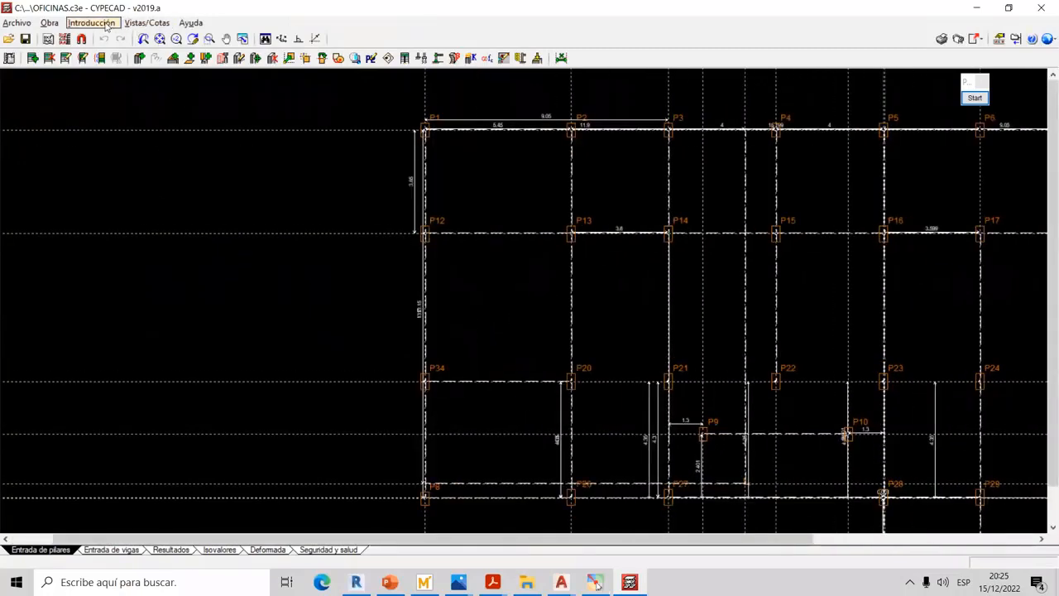
pyautogui.click(106, 26)
pyautogui.click(101, 22)
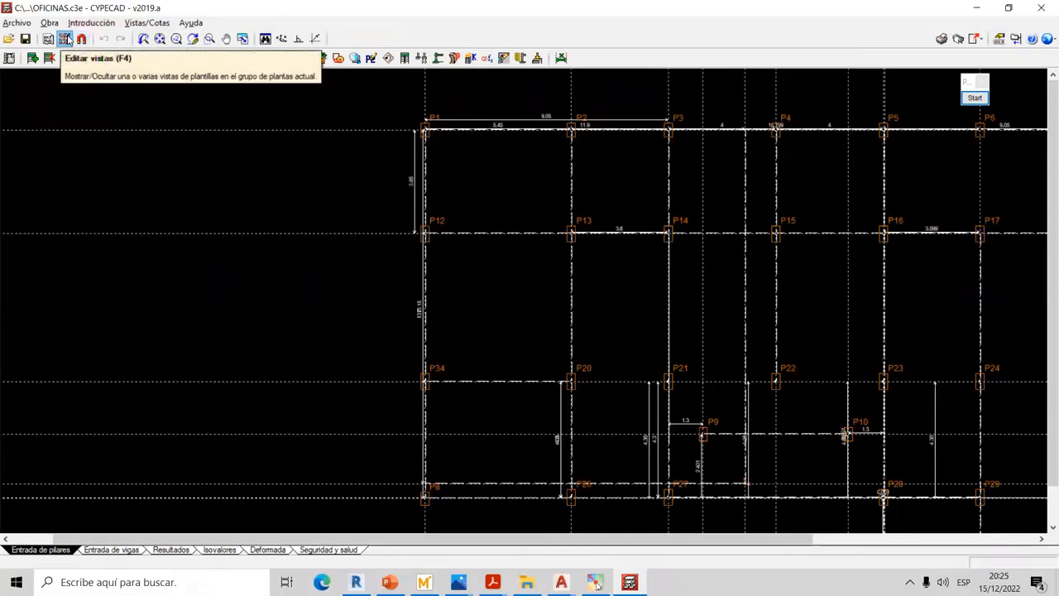
pyautogui.click(65, 39)
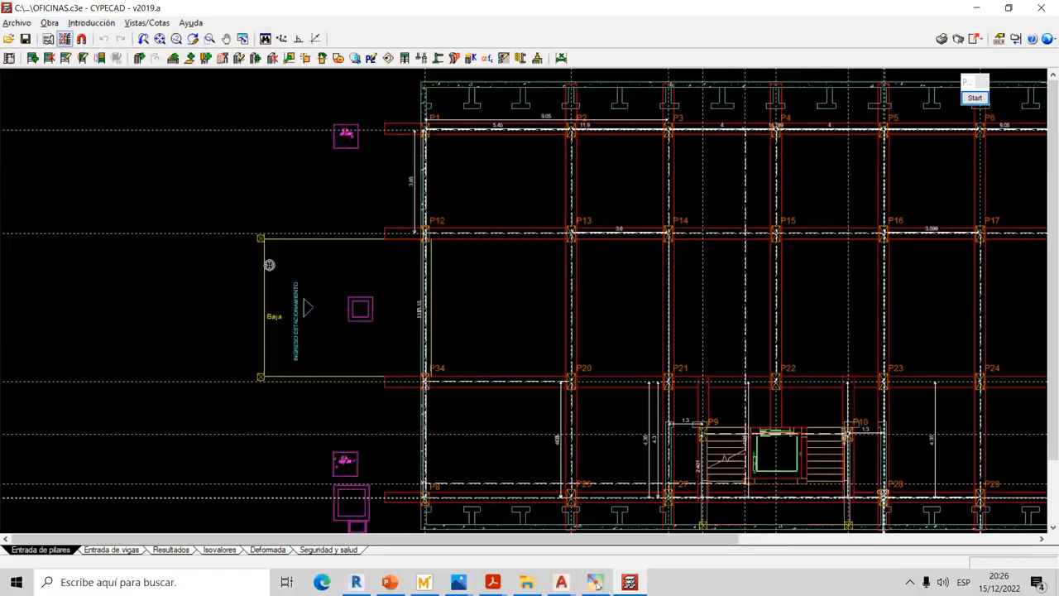
# Examine the corner column of the parking entrance ramp and its alignment with column P12's axis
pyautogui.scroll(10, 259, 236)
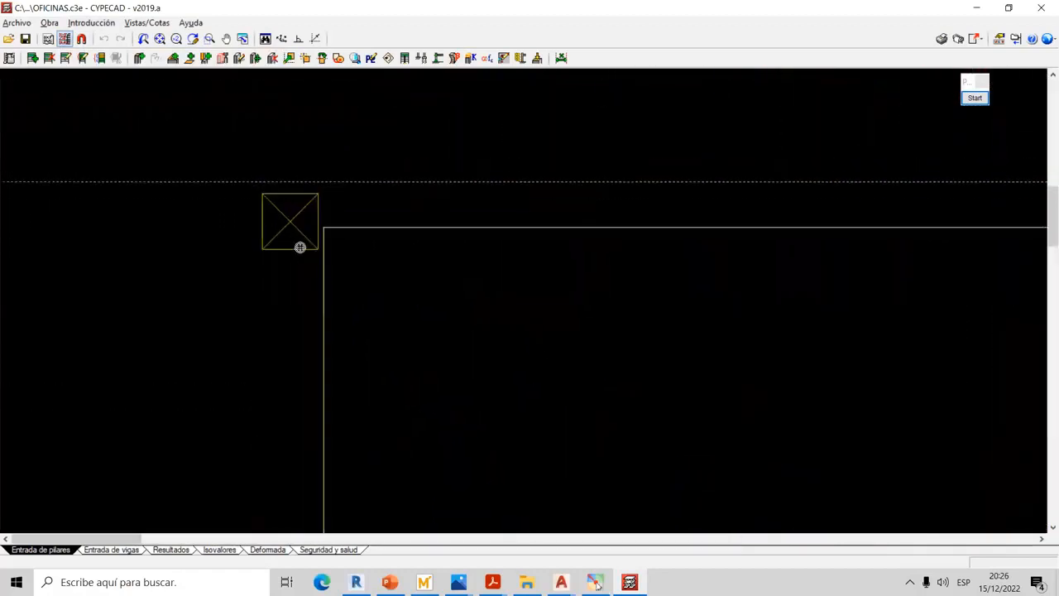
pyautogui.scroll(2, 299, 247)
pyautogui.scroll(-2, 299, 246)
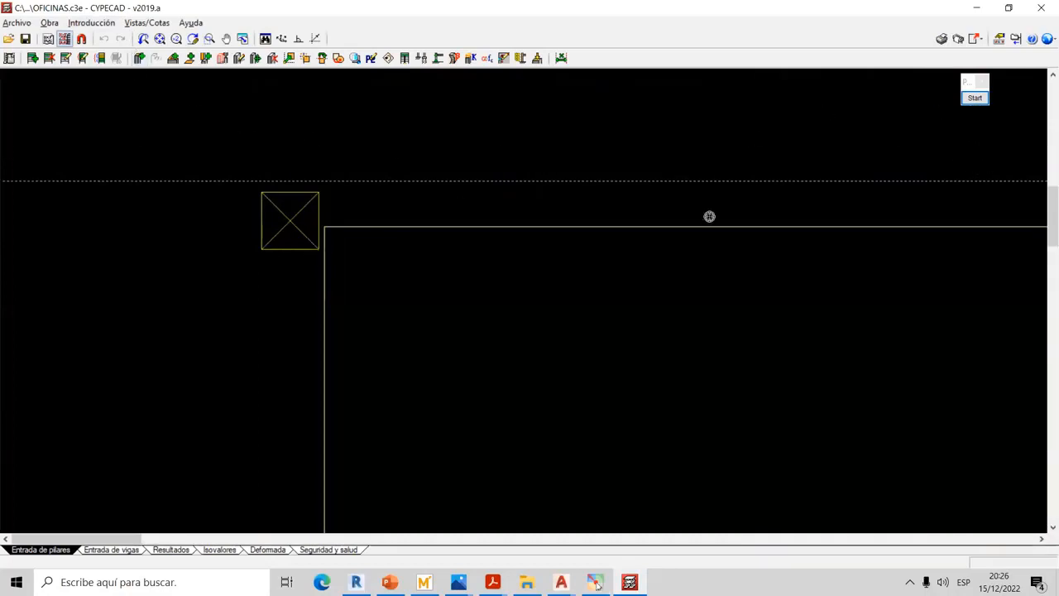
pyautogui.scroll(-2, 466, 381)
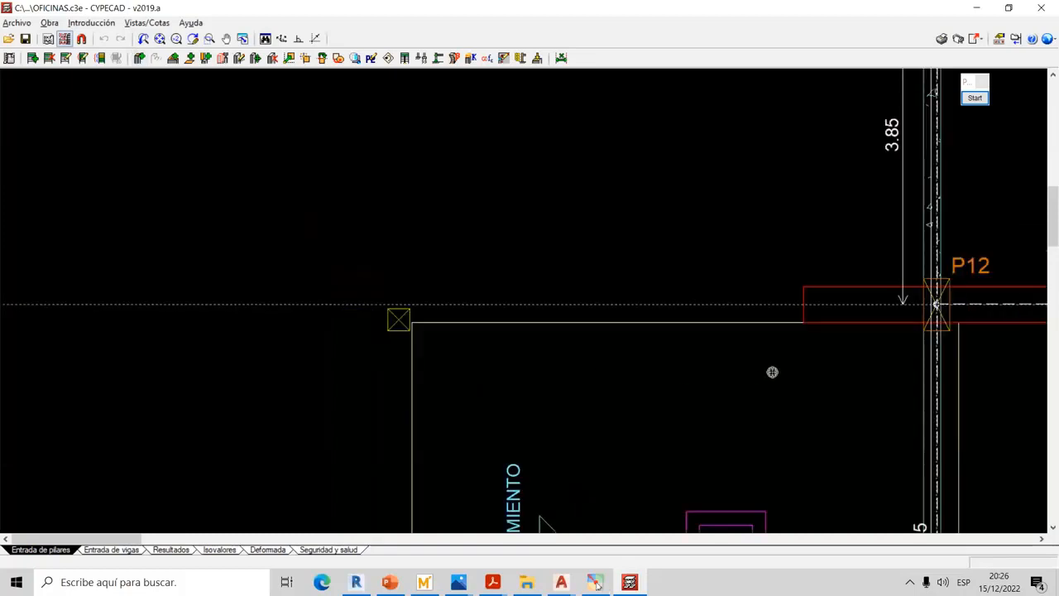
pyautogui.moveTo(772, 372); pyautogui.dragTo(490, 301, button='middle')
pyautogui.scroll(3, 651, 272)
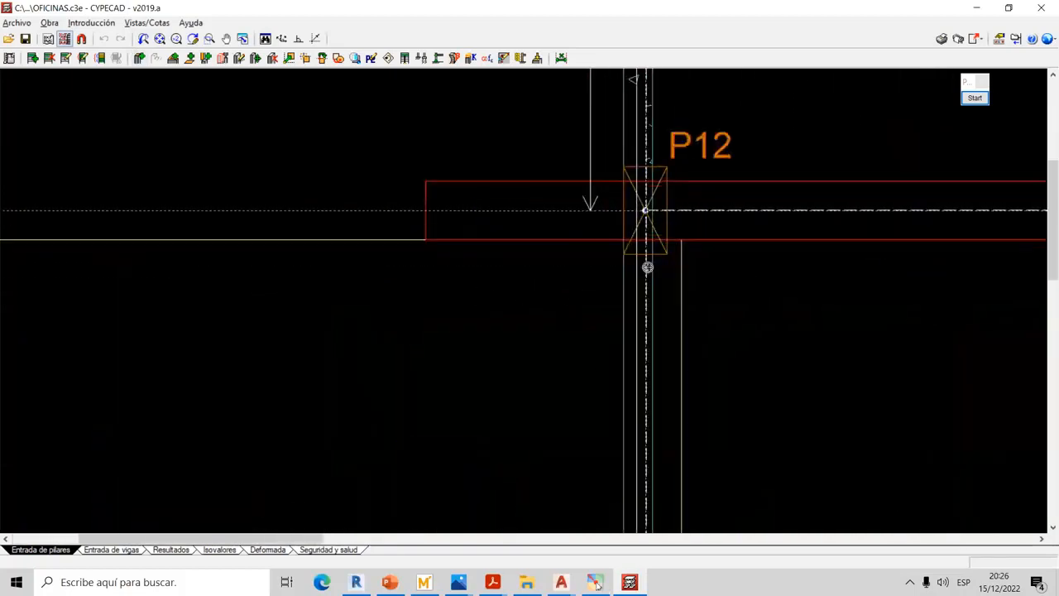
pyautogui.scroll(-2, 659, 258)
pyautogui.moveTo(286, 282); pyautogui.dragTo(312, 284, button='middle')
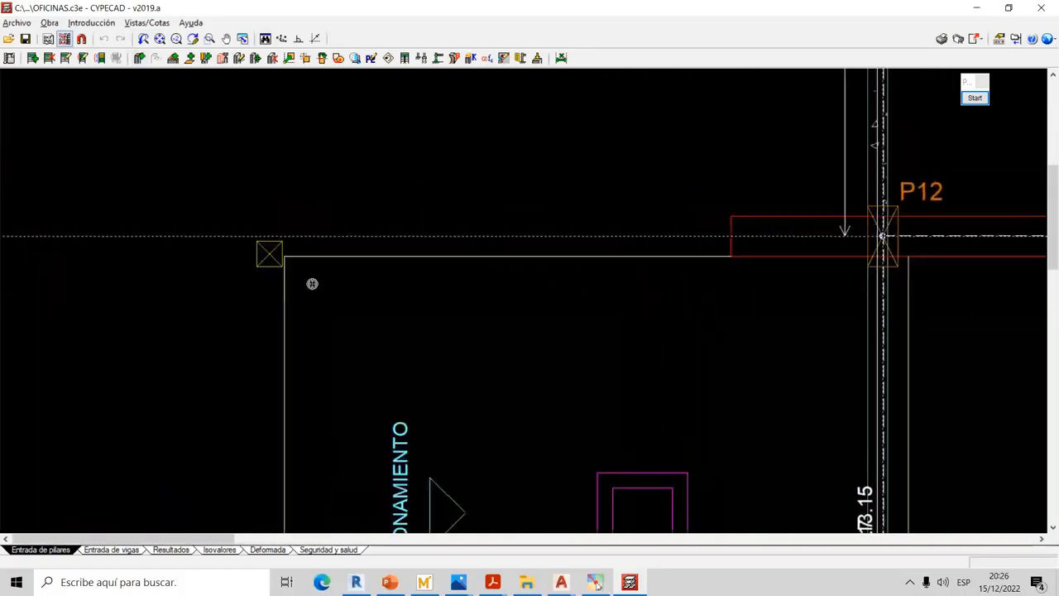
pyautogui.scroll(-2, 284, 270)
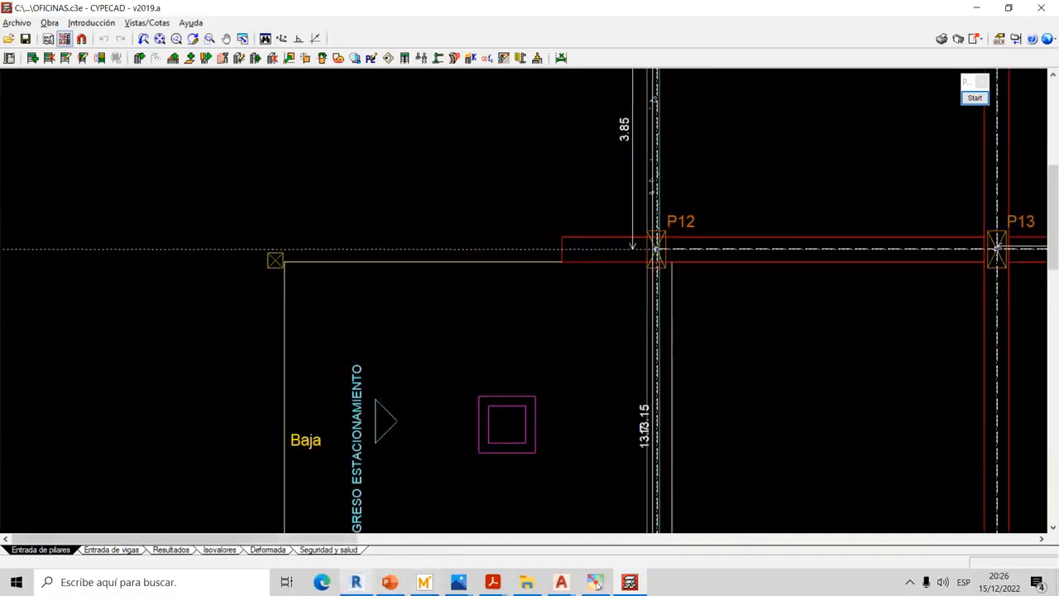
# Switch to the Revit model and examine the two small 0.25x0.25 columns at the parking entrance
pyautogui.click(356, 582)
pyautogui.keyDown('shift'); pyautogui.moveTo(460, 396); pyautogui.dragTo(443, 360, button='middle'); pyautogui.keyUp('shift')
pyautogui.scroll(5, 430, 363)
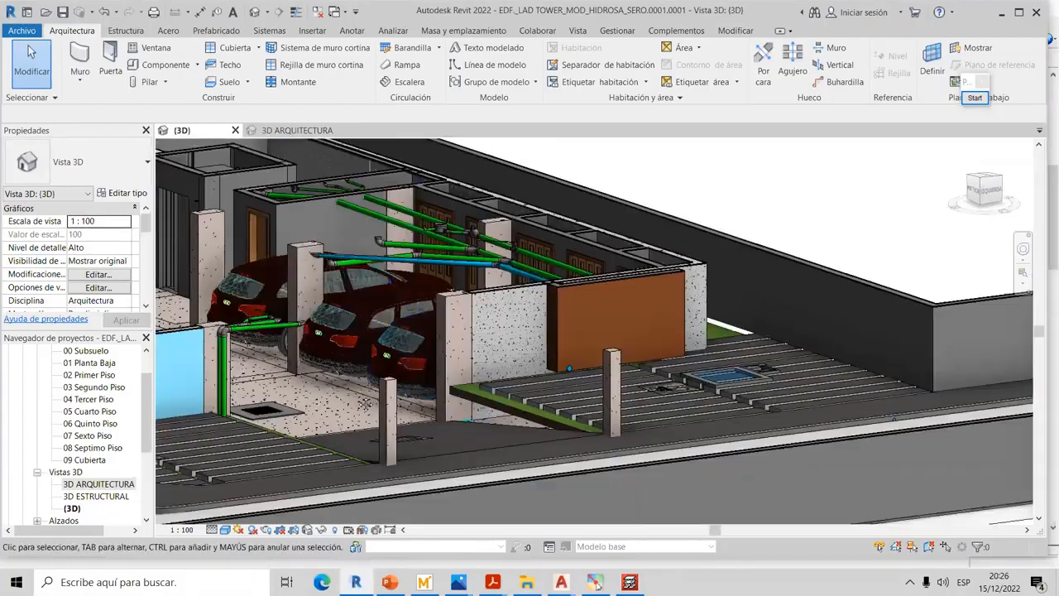
pyautogui.moveTo(470, 414); pyautogui.dragTo(582, 437, button='middle')
pyautogui.scroll(-2, 582, 437)
pyautogui.scroll(-2, 562, 420)
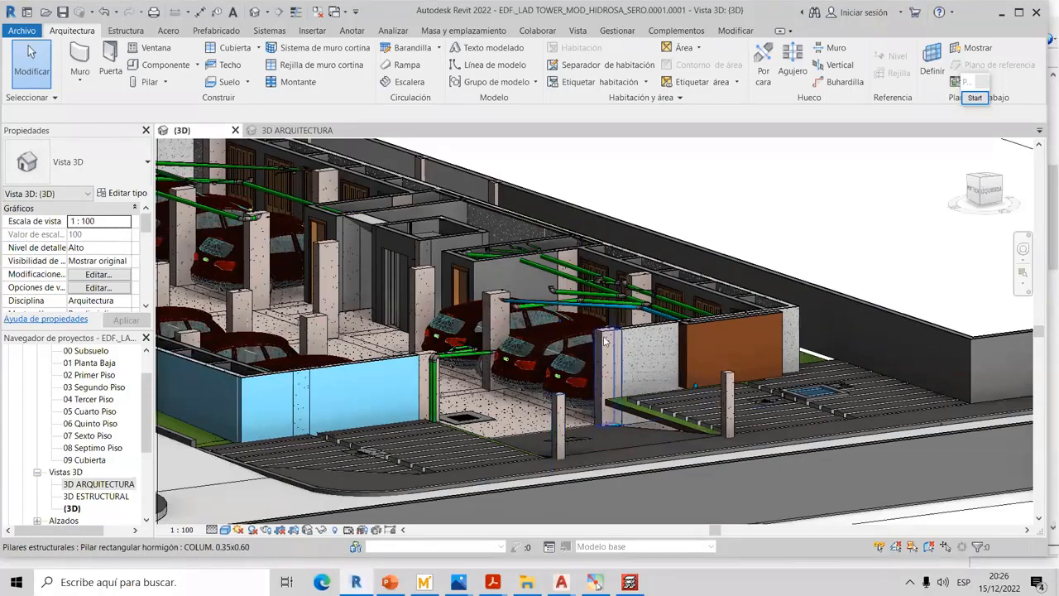
pyautogui.scroll(2, 613, 340)
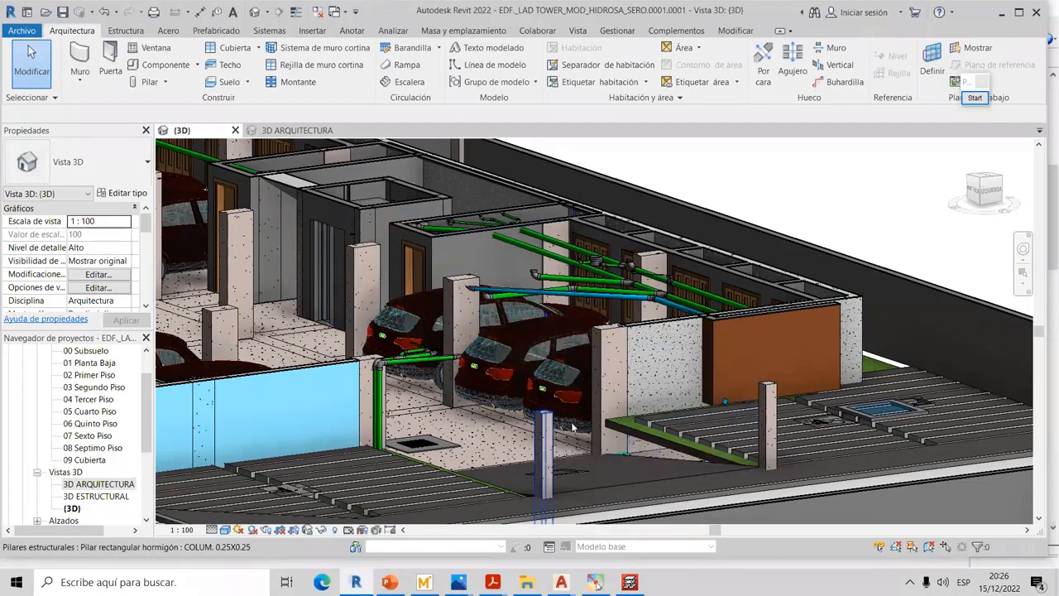
pyautogui.keyDown('shift'); pyautogui.moveTo(572, 427); pyautogui.dragTo(604, 468, button='middle'); pyautogui.keyUp('shift')
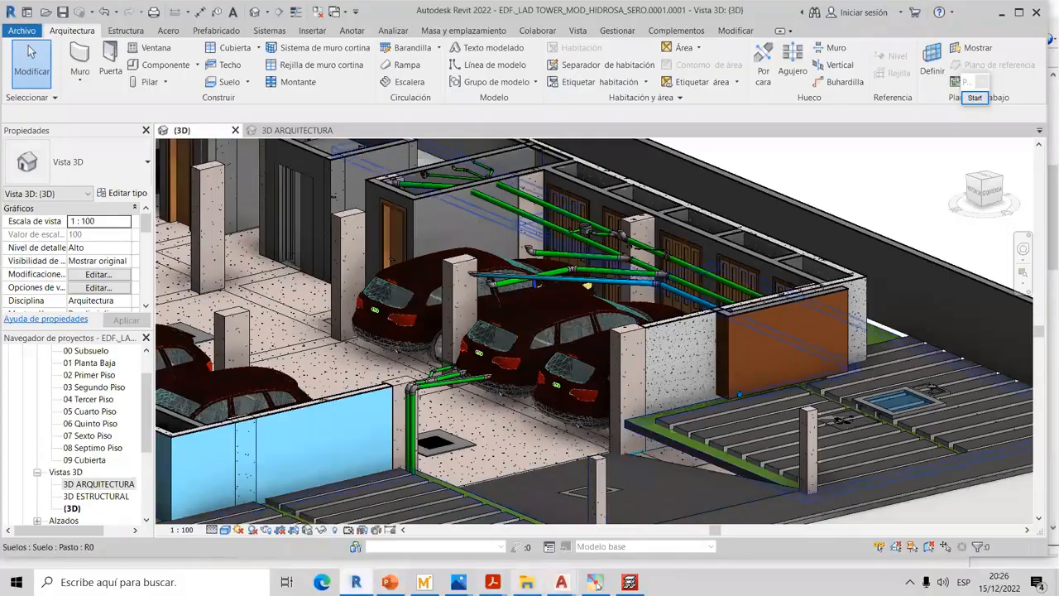
# Return to CYPECAD and examine the two small columns at the parking entrance corners near P12 and P34
pyautogui.click(628, 583)
pyautogui.scroll(-3, 369, 324)
pyautogui.moveTo(391, 302); pyautogui.dragTo(449, 165, button='middle')
pyautogui.scroll(3, 386, 256)
pyautogui.moveTo(405, 273); pyautogui.dragTo(430, 337, button='middle')
pyautogui.scroll(1, 430, 337)
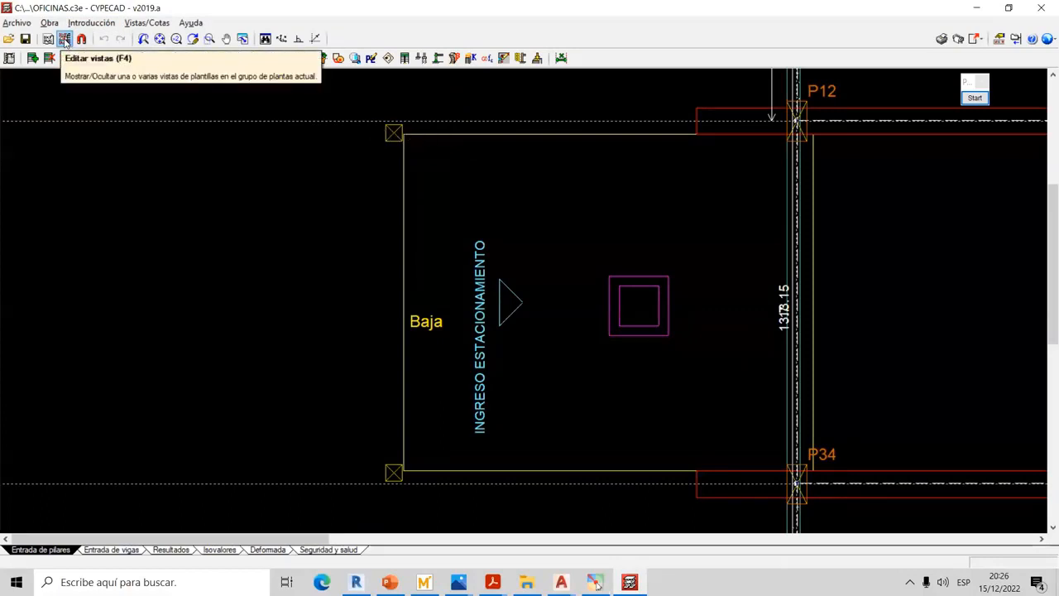
# Start a new column P35 with SUB SUELO as initial group and PLANTA BAJA as final group
pyautogui.click(92, 25)
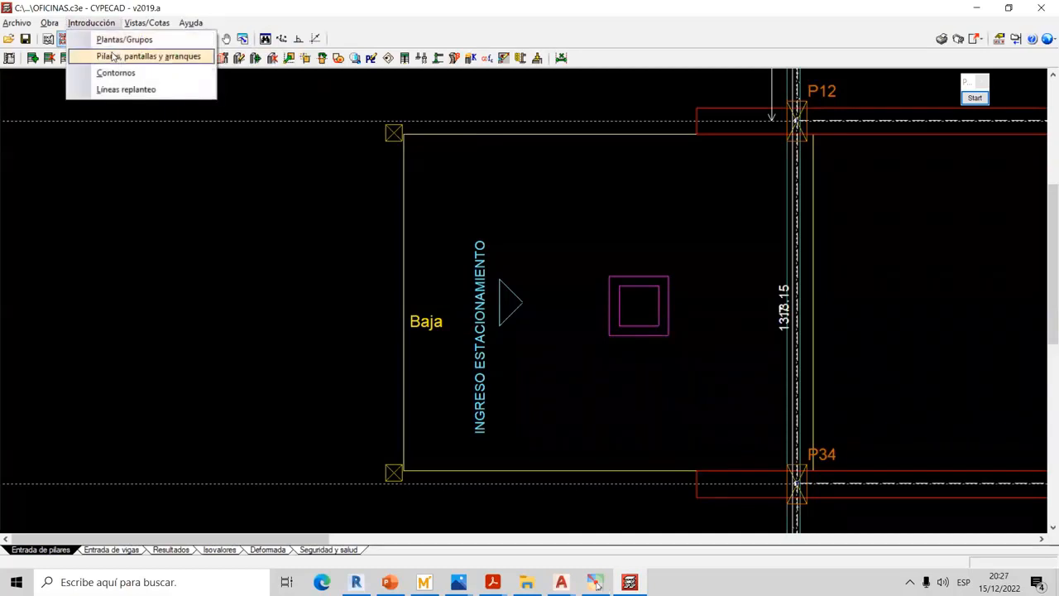
pyautogui.click(114, 57)
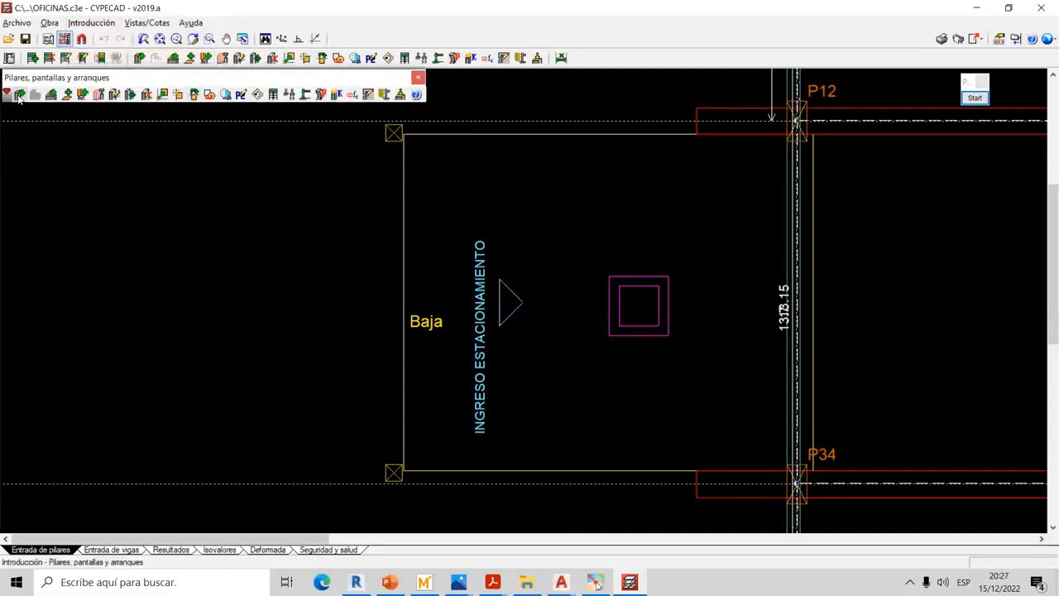
pyautogui.click(83, 94)
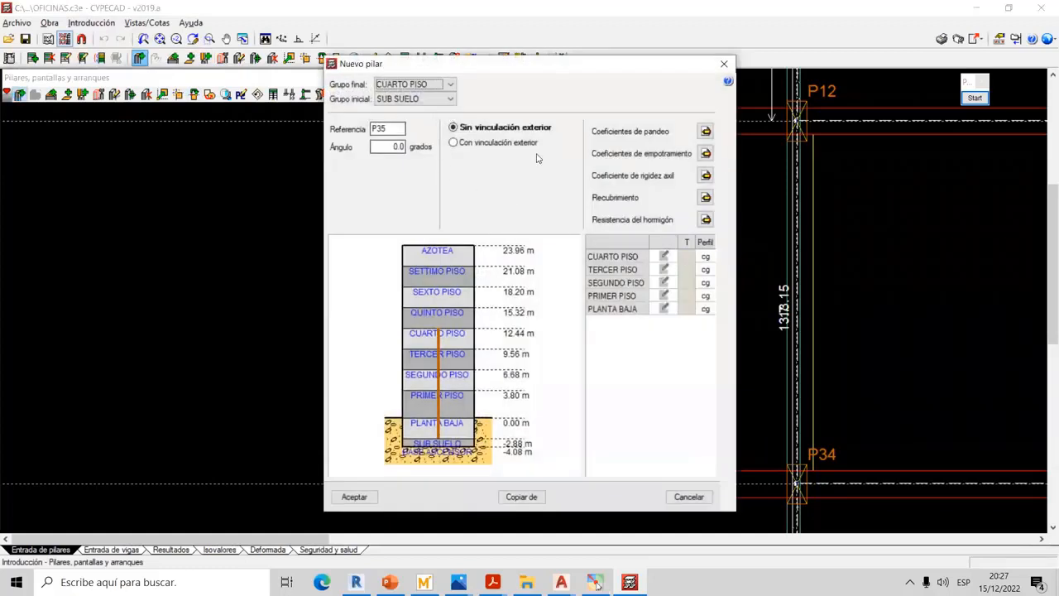
pyautogui.click(424, 101)
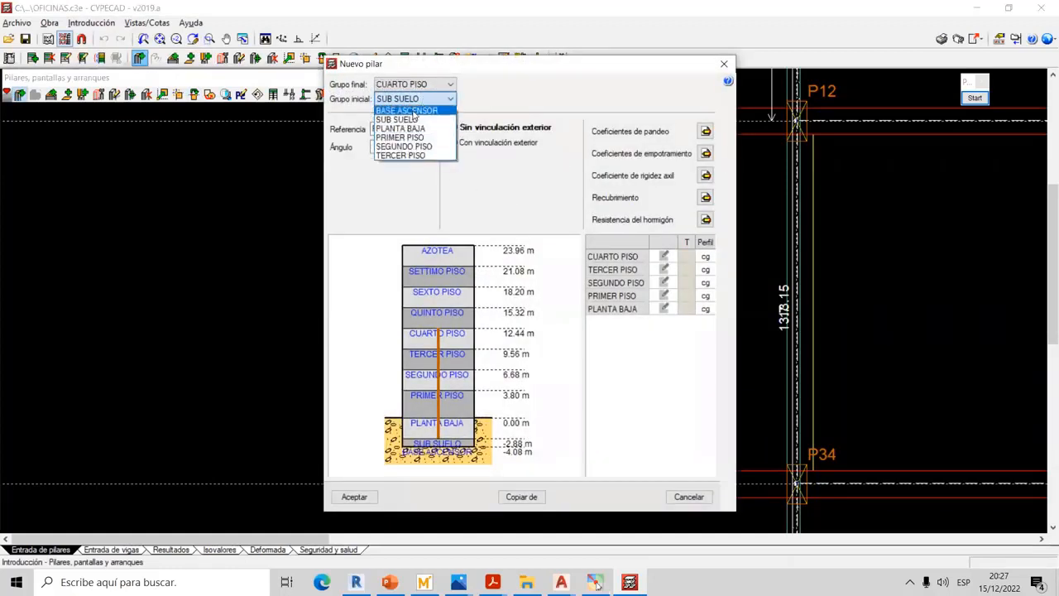
pyautogui.click(406, 120)
pyautogui.click(410, 84)
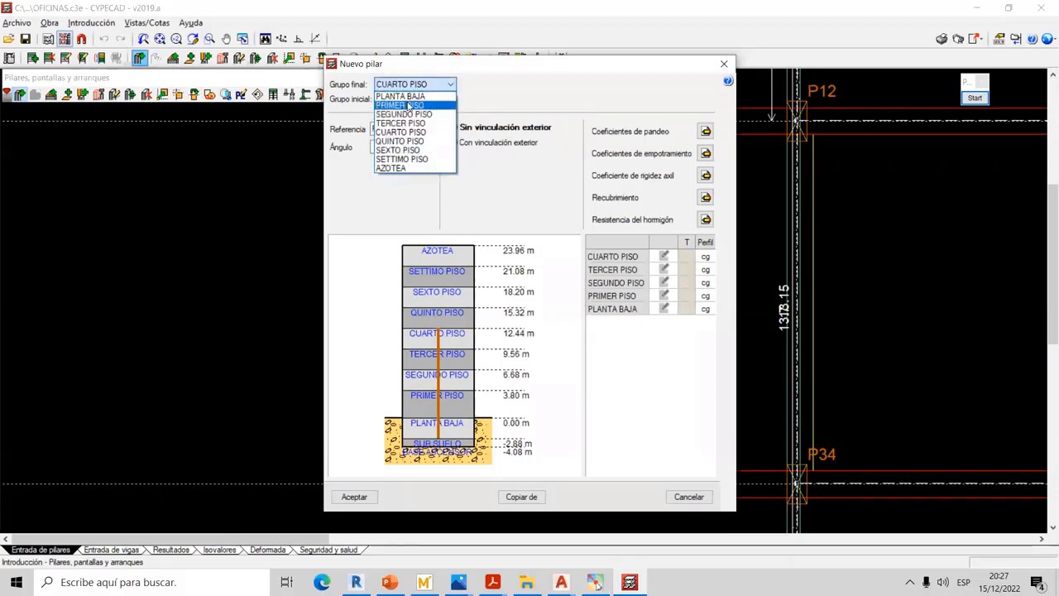
pyautogui.click(406, 96)
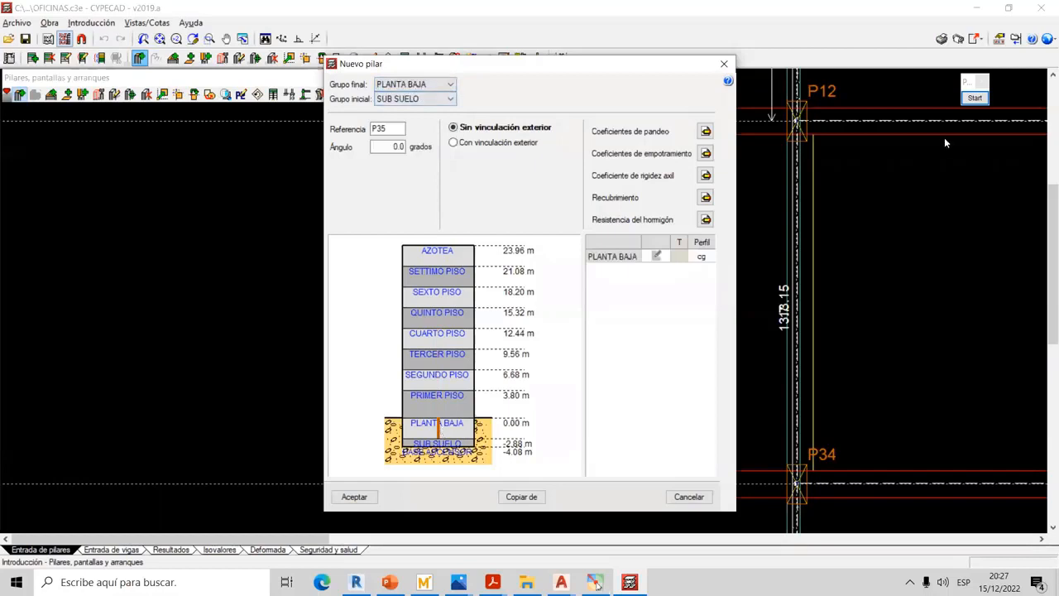
pyautogui.click(976, 99)
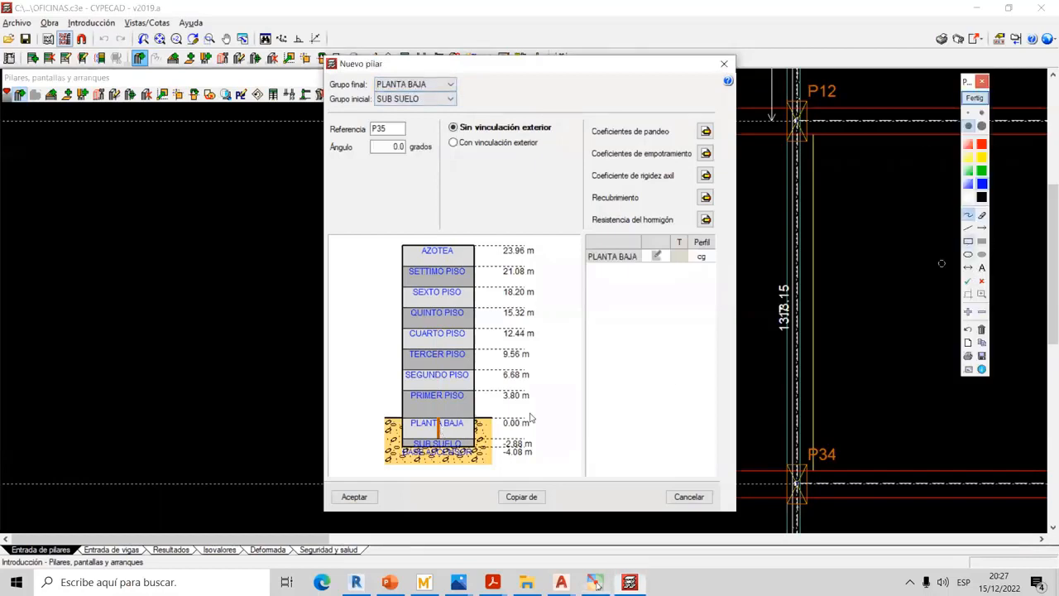
pyautogui.click(968, 241)
pyautogui.moveTo(424, 413); pyautogui.dragTo(450, 451)
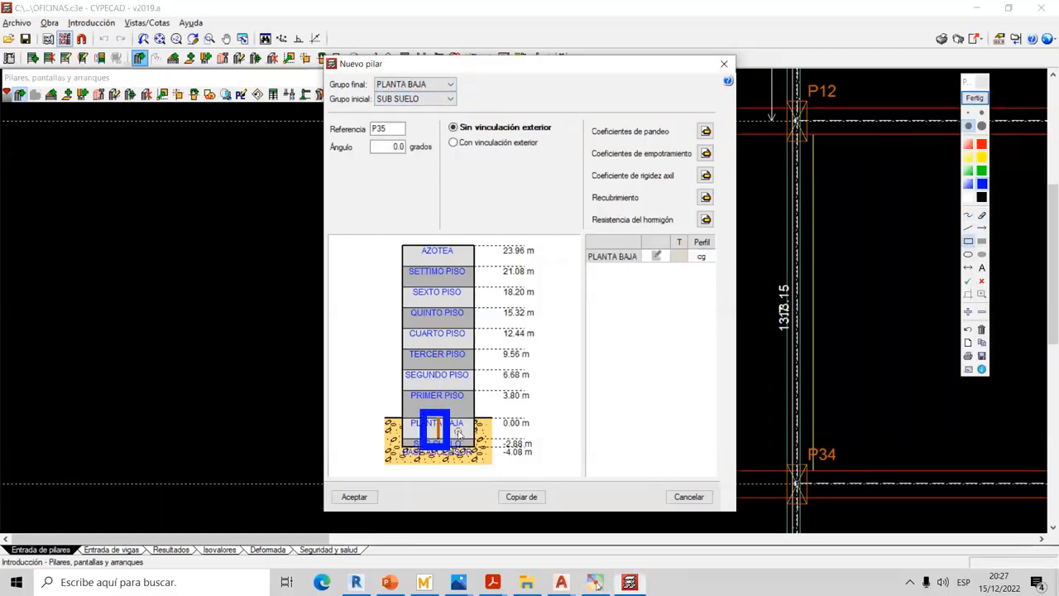
pyautogui.click(975, 97)
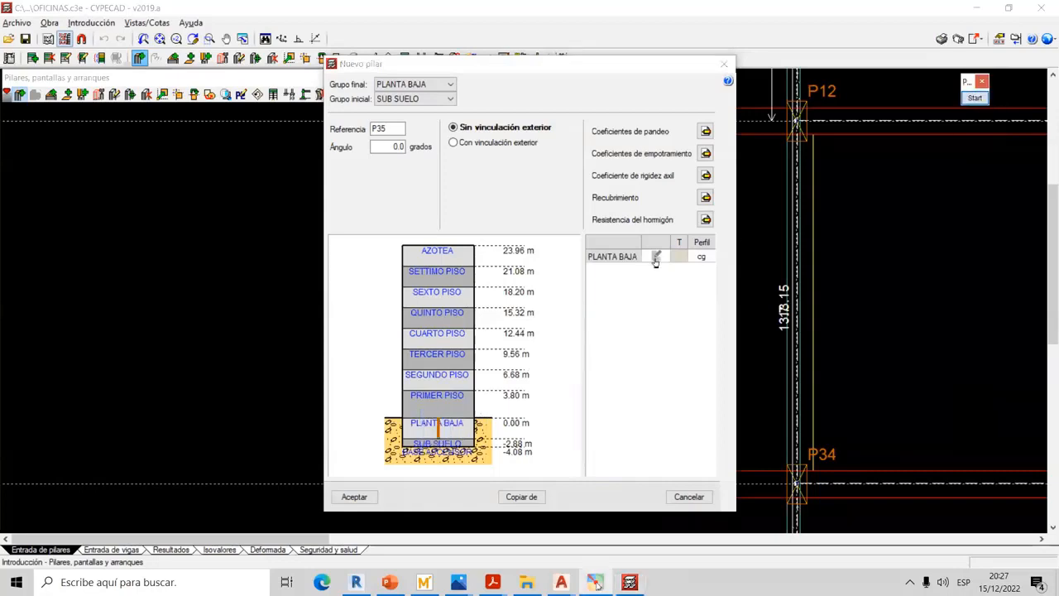
# Give column P35 a rectangular concrete section of 25 x 25 cm at PLANTA BAJA
pyautogui.click(657, 258)
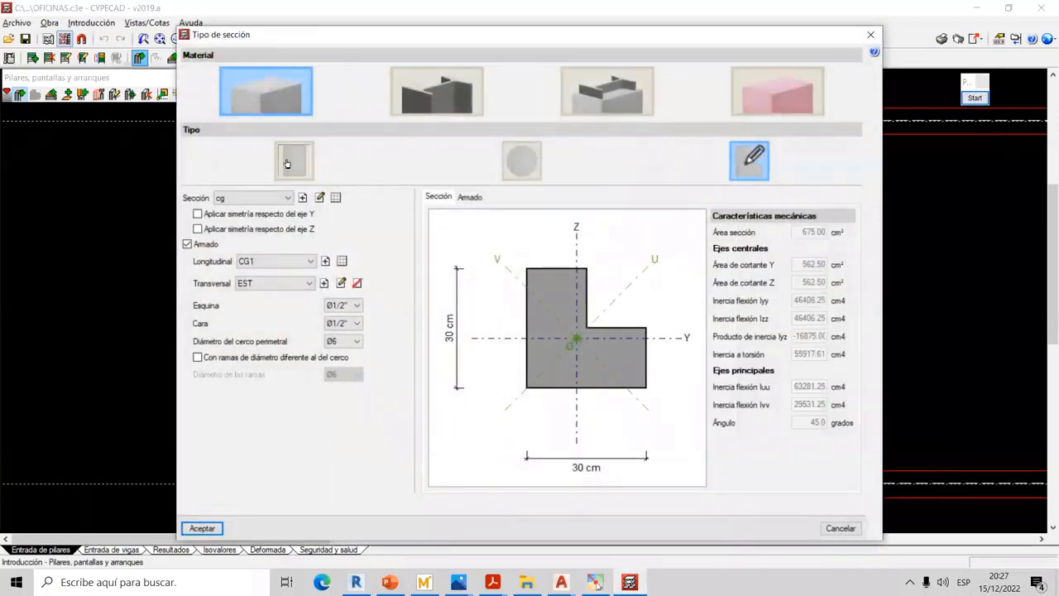
pyautogui.click(294, 160)
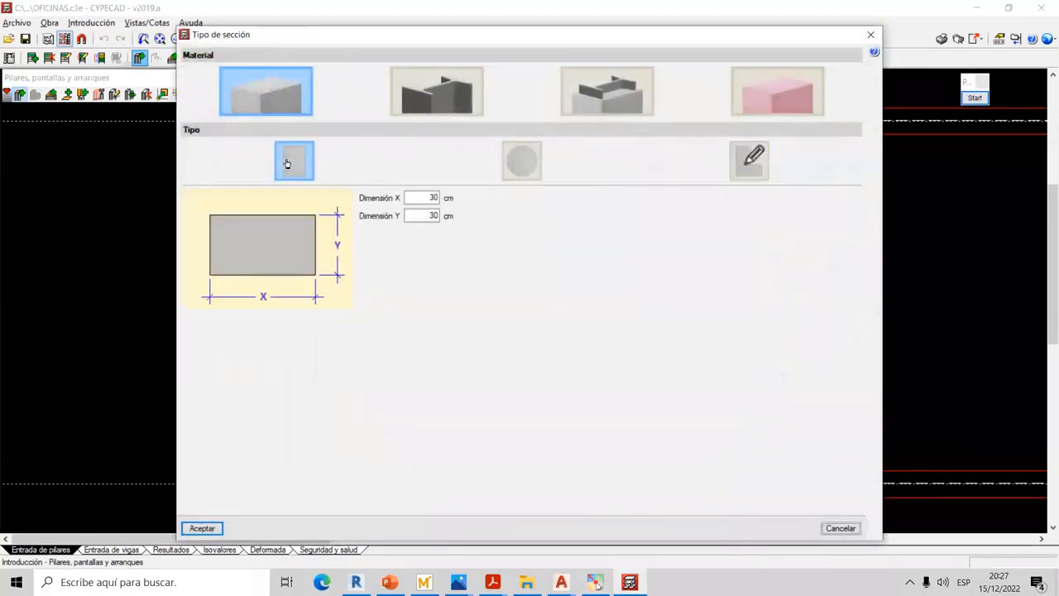
pyautogui.doubleClick(429, 197)
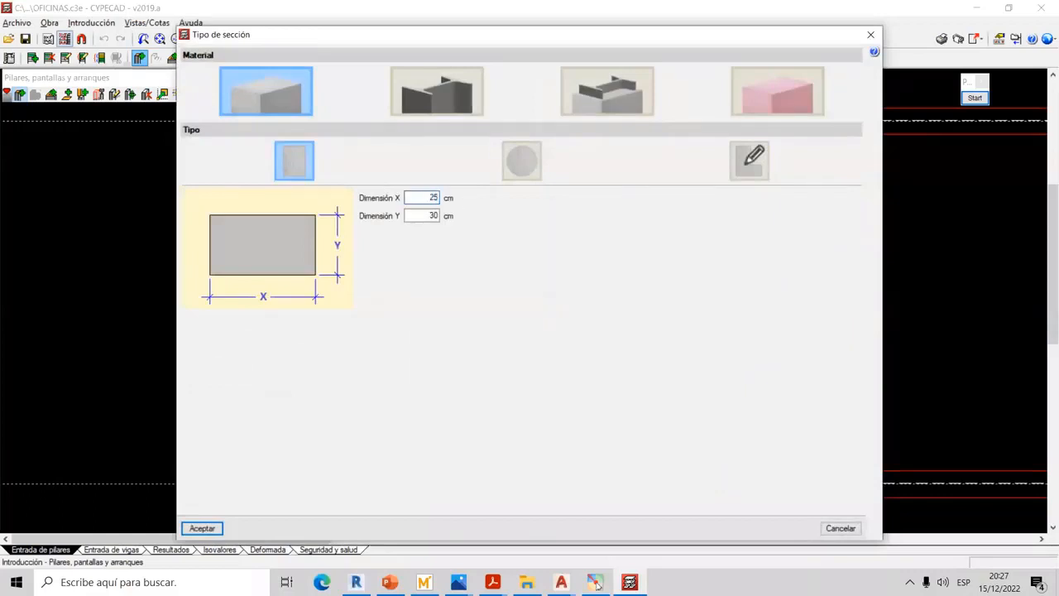
pyautogui.doubleClick(422, 217)
pyautogui.write('25')
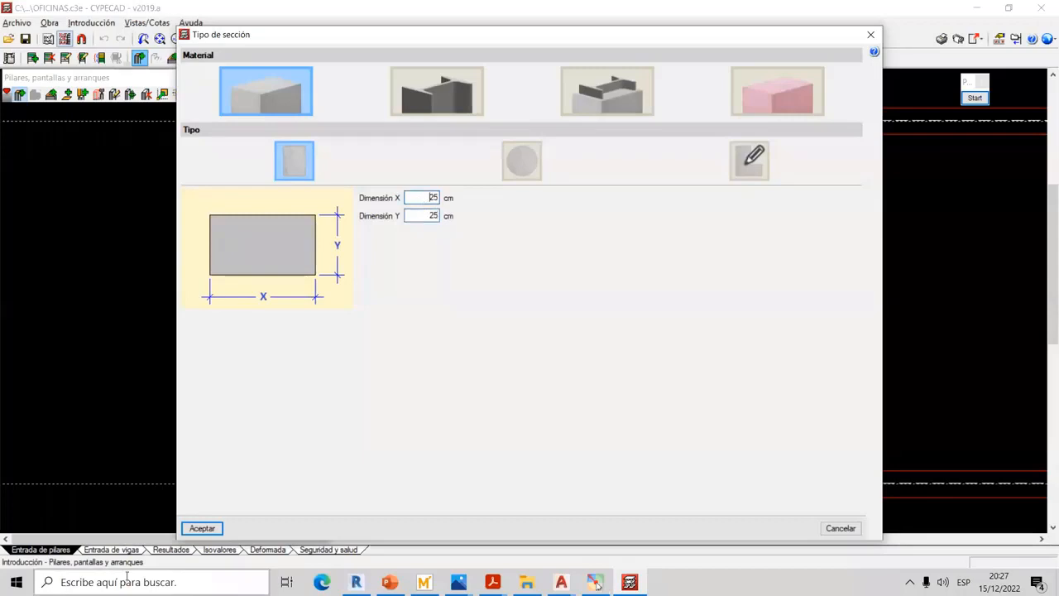
pyautogui.click(202, 528)
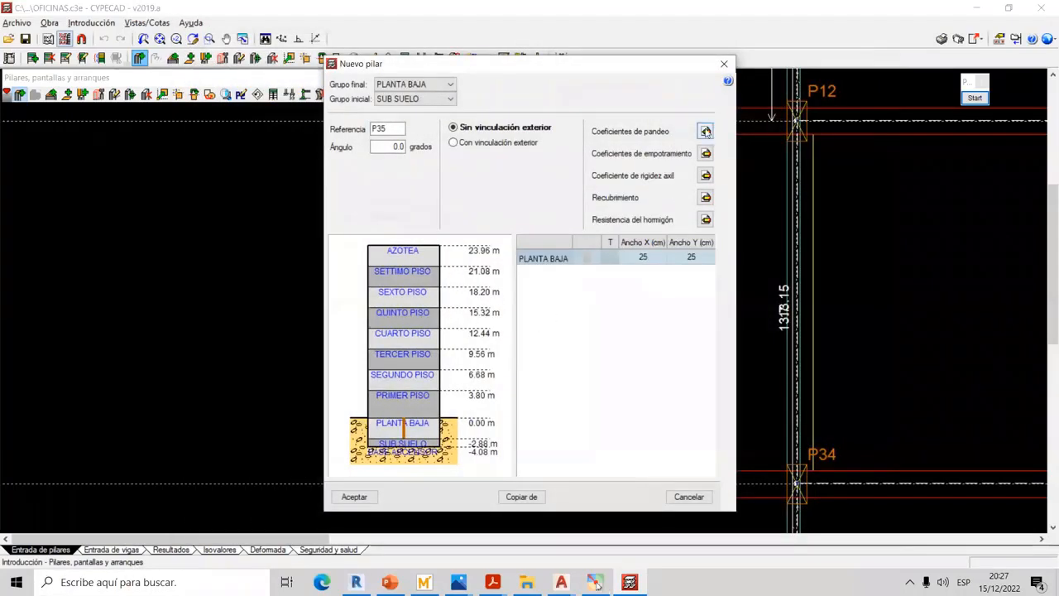
# Check the small entrance columns once more in the Revit model and return to CYPECAD
pyautogui.moveTo(356, 582)
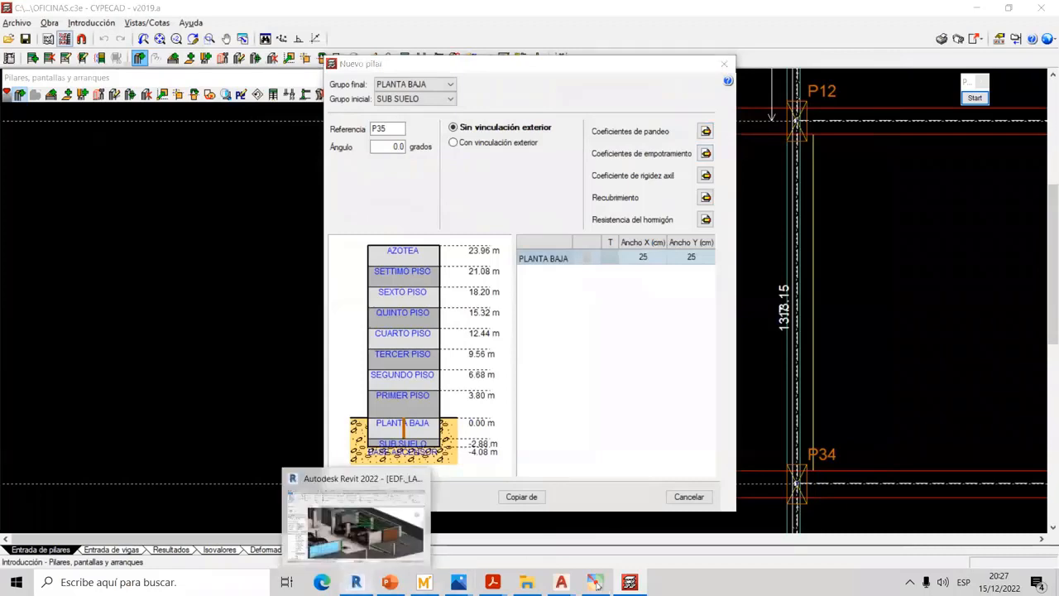
pyautogui.click(358, 522)
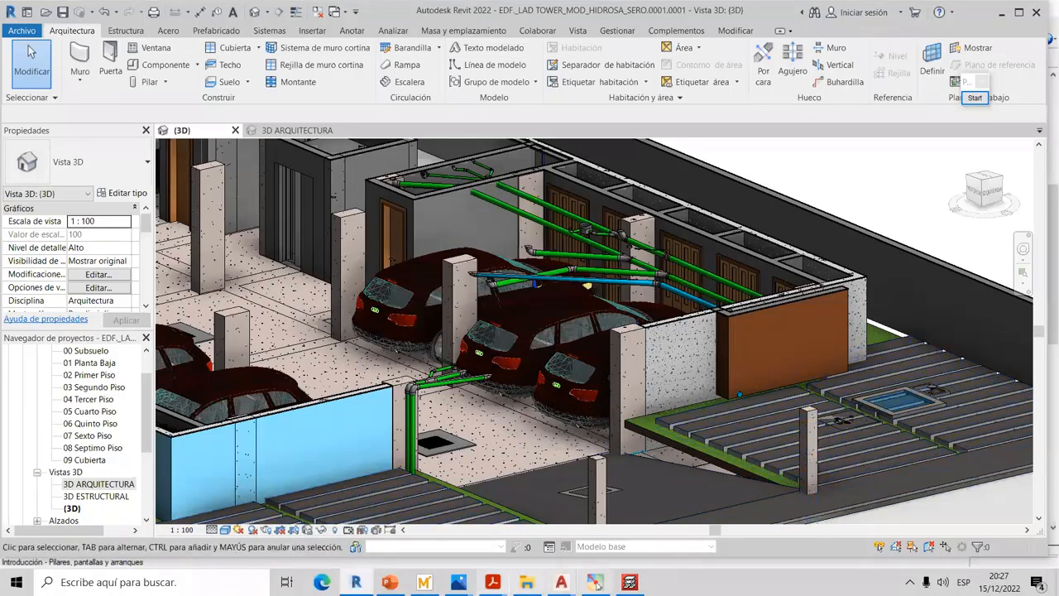
pyautogui.moveTo(596, 583)
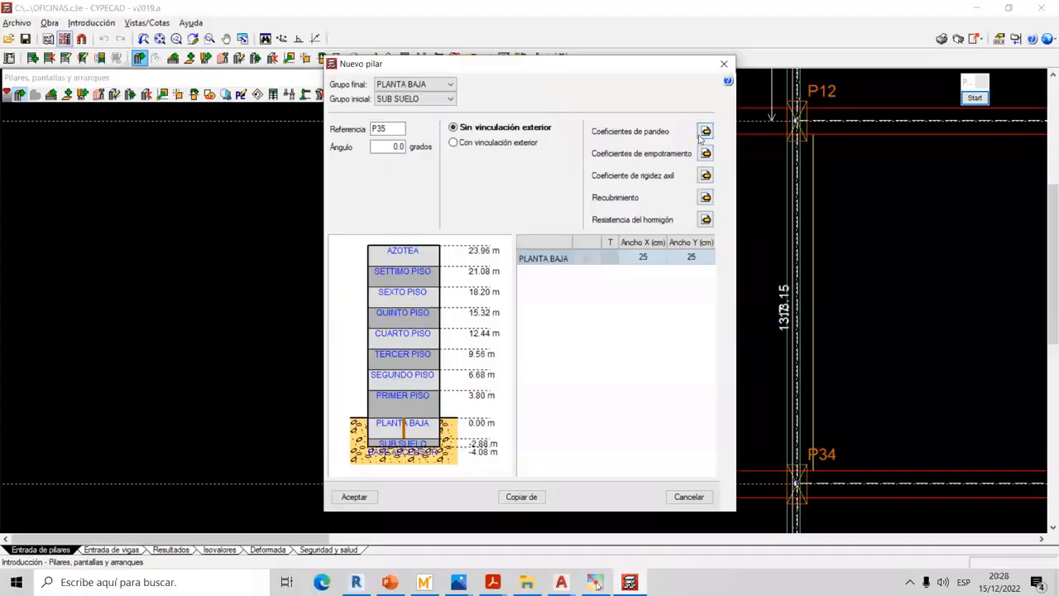
# Review the buckling and fixity coefficients (Coeficientes de pandeo and Coeficientes de empotramiento) of column P35
pyautogui.click(705, 132)
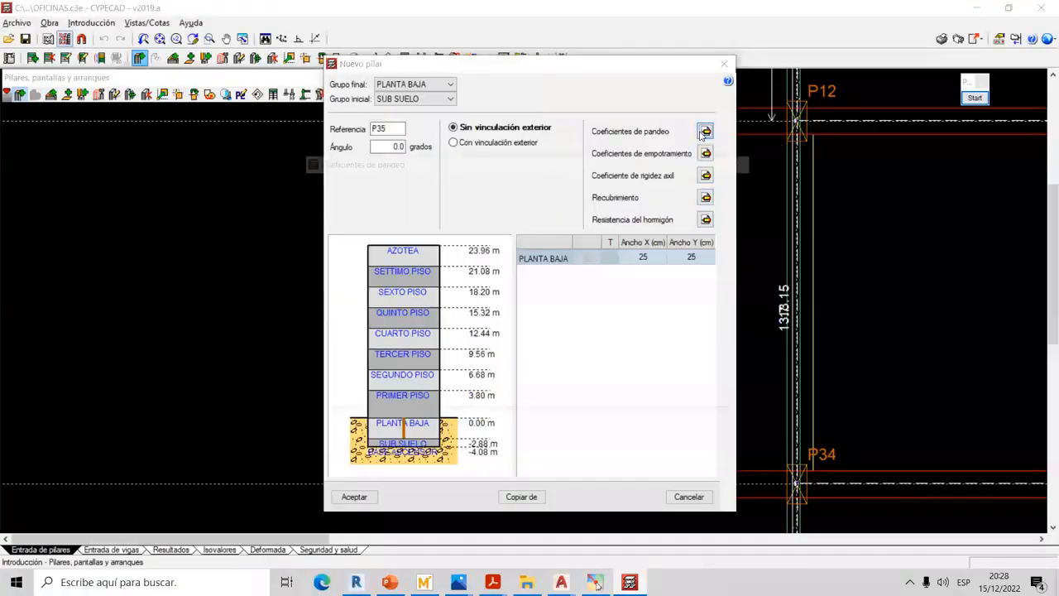
pyautogui.click(733, 403)
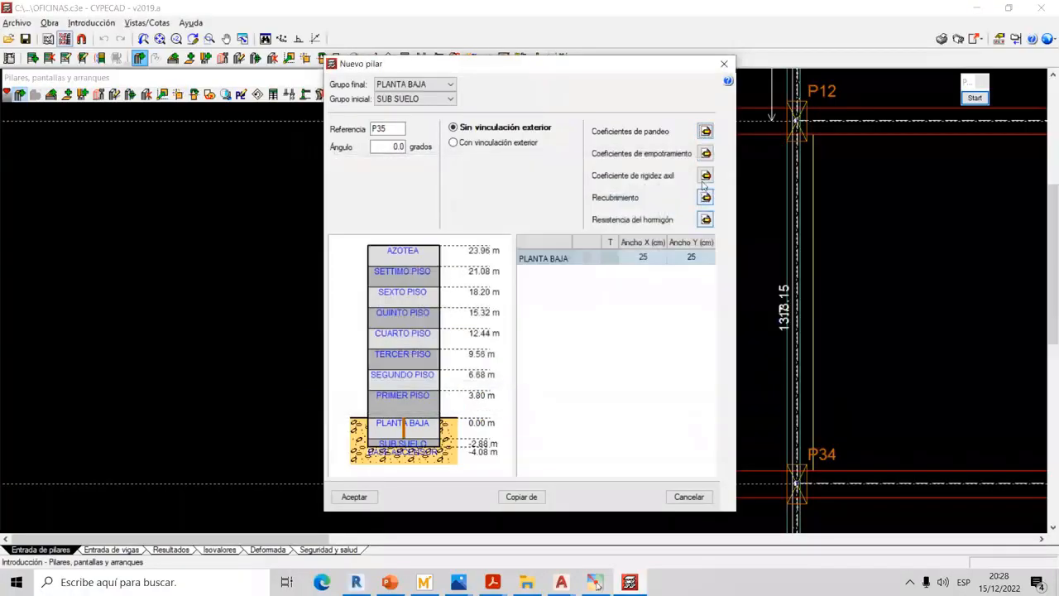
pyautogui.click(705, 154)
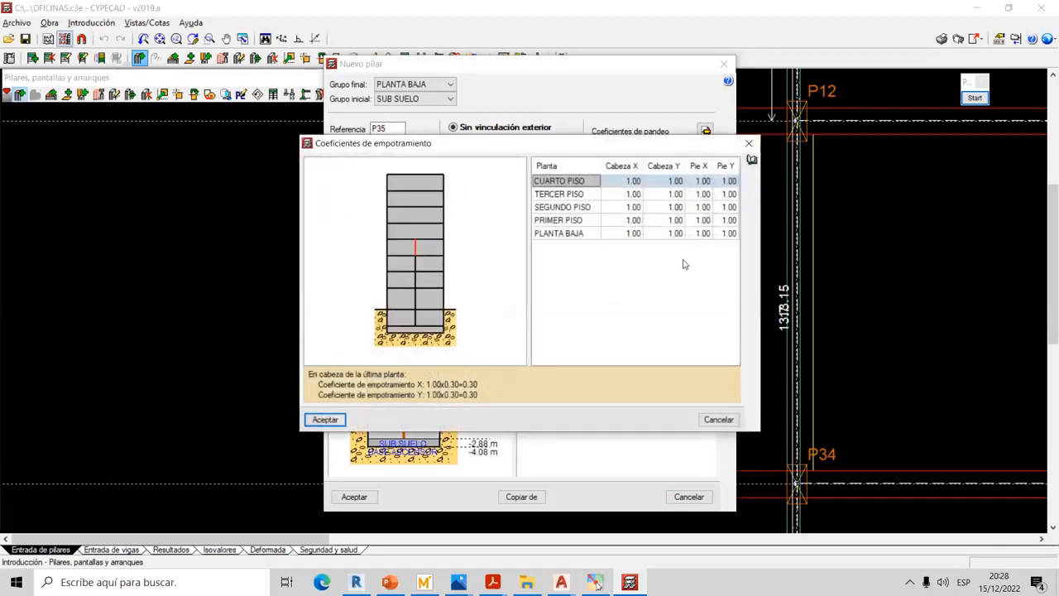
pyautogui.click(718, 419)
pyautogui.click(705, 154)
pyautogui.click(327, 420)
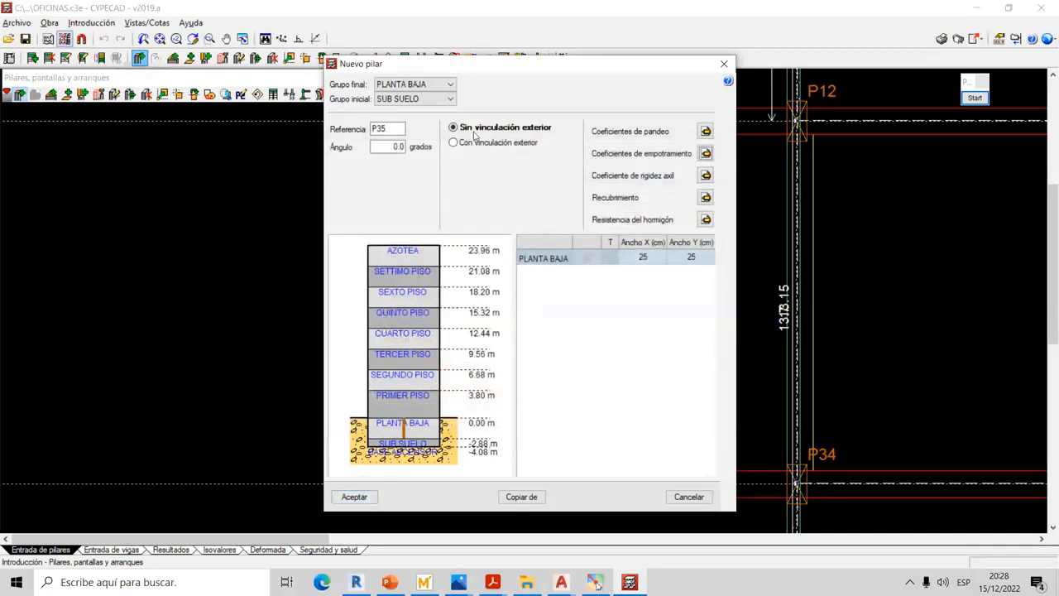
# Set column P35 to Con vinculación exterior and accept the new column definition
pyautogui.moveTo(478, 133)
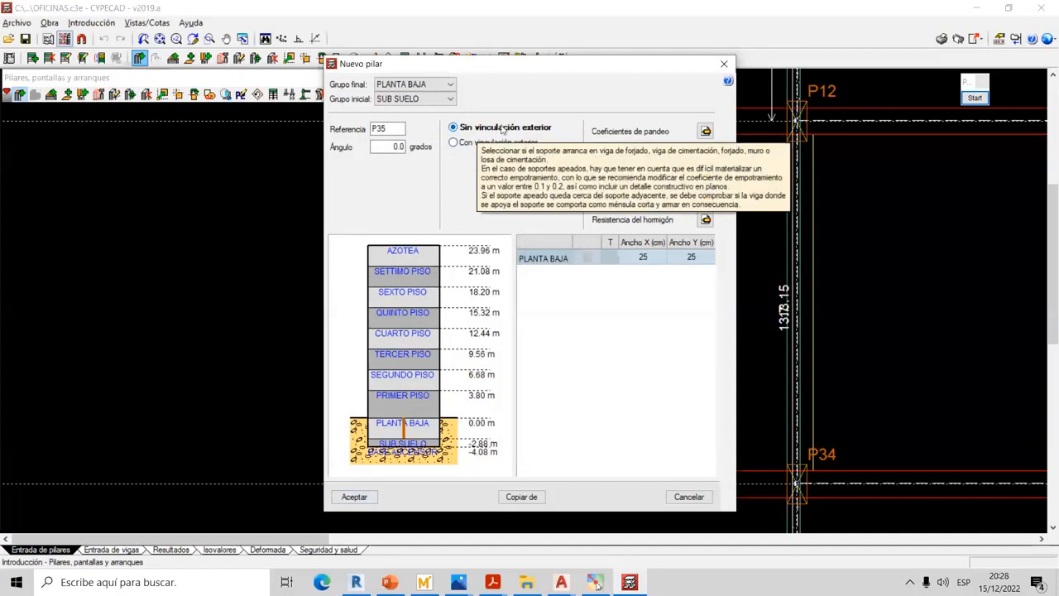
pyautogui.click(503, 143)
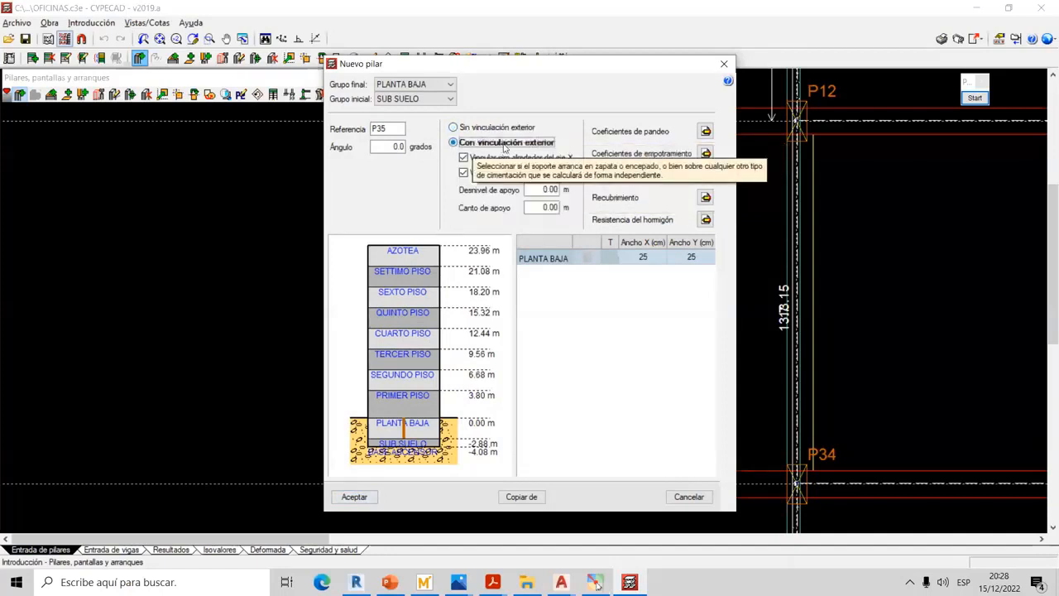
pyautogui.click(354, 497)
# Activate template snaps with Intersección kept on, turning off Punto medio, Más cercano and Extremo, for the corner column beside P12
pyautogui.scroll(3, 395, 253)
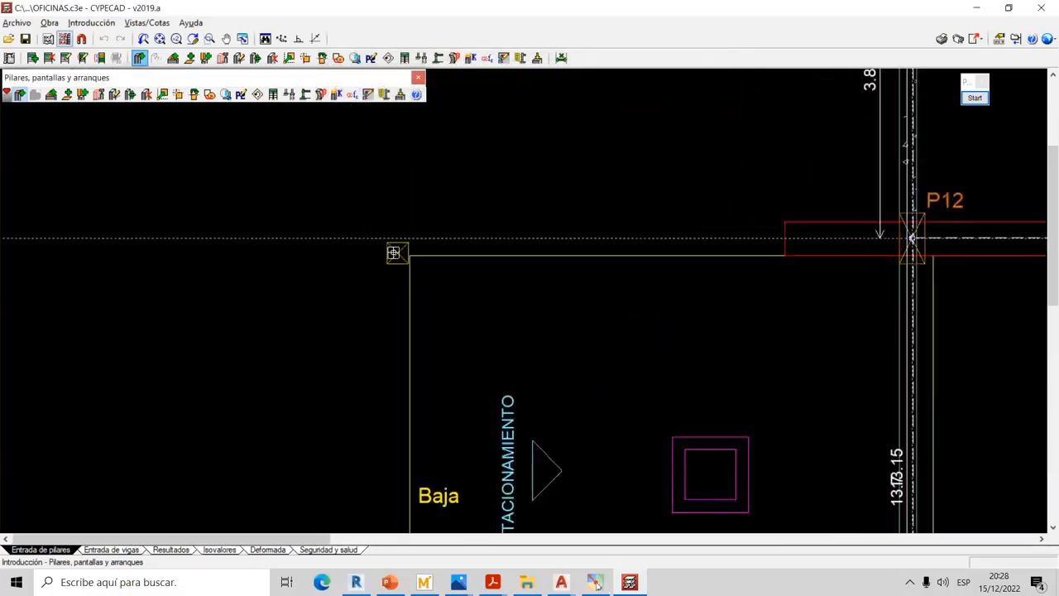
pyautogui.scroll(1, 395, 253)
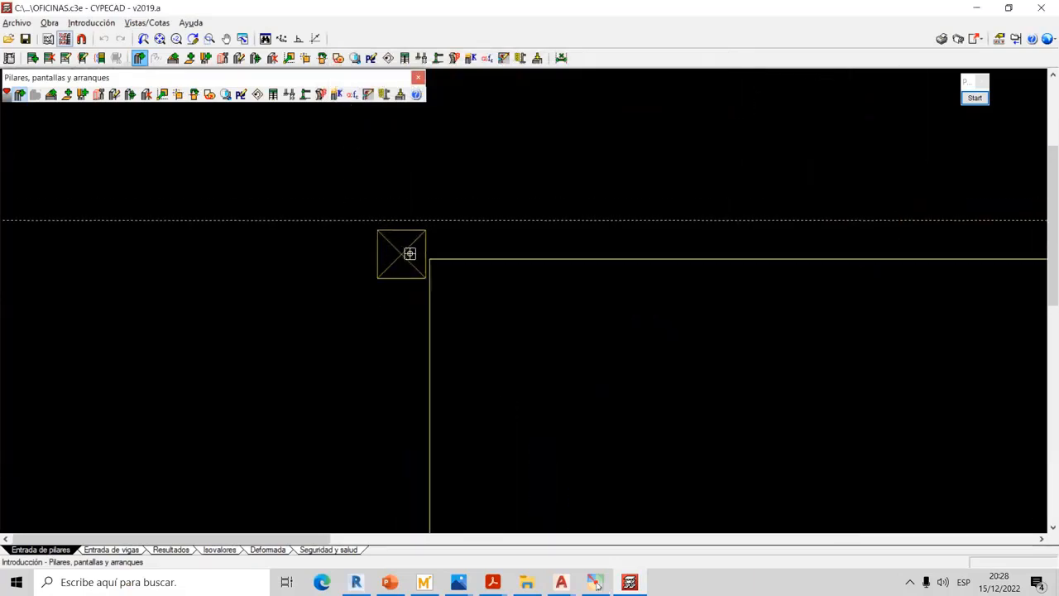
pyautogui.click(82, 44)
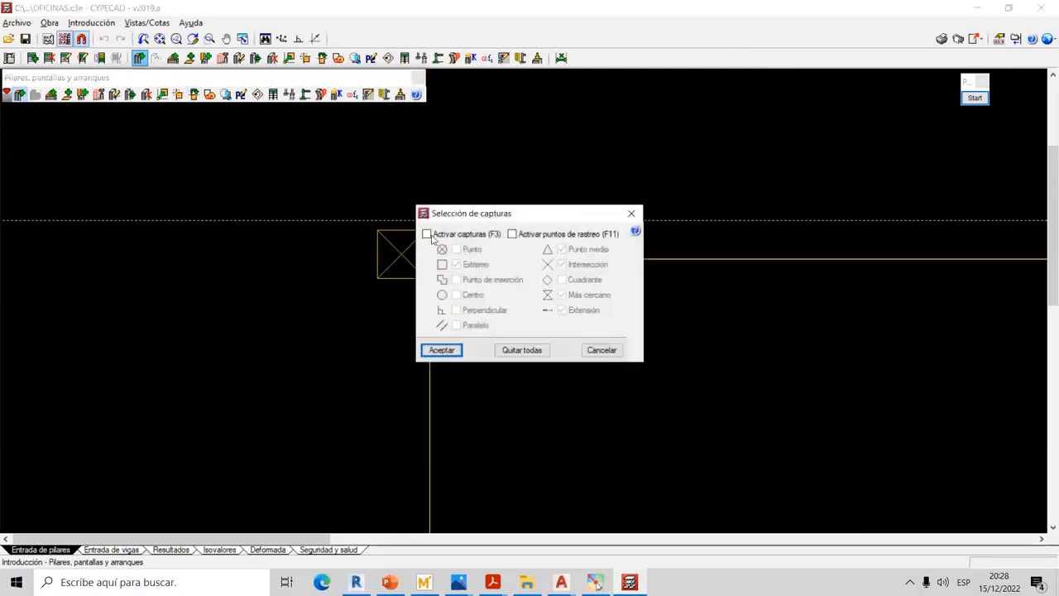
pyautogui.click(564, 252)
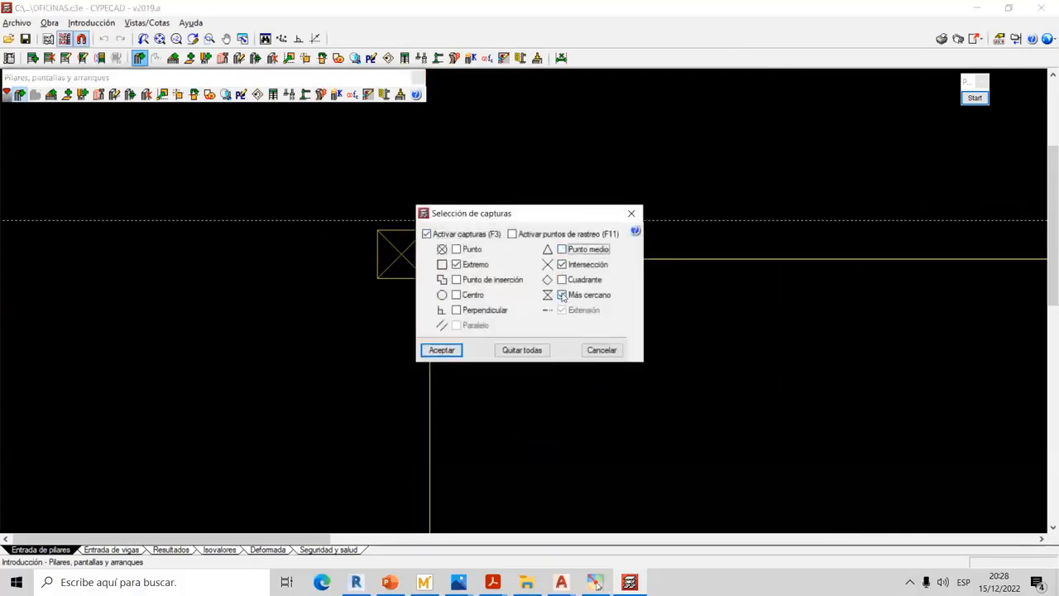
pyautogui.click(563, 297)
pyautogui.moveTo(553, 213); pyautogui.dragTo(692, 193)
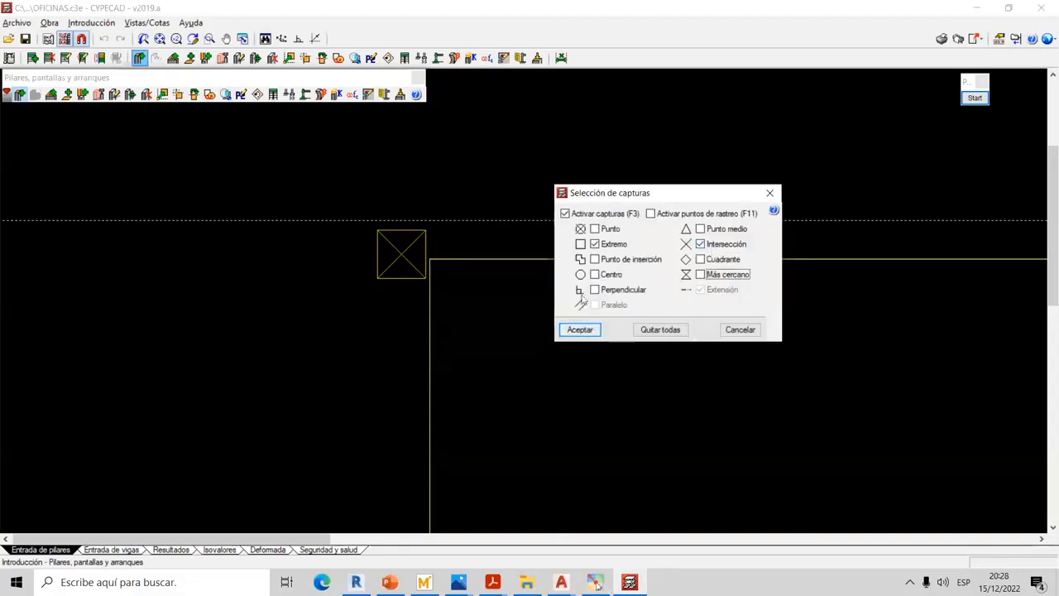
pyautogui.click(595, 245)
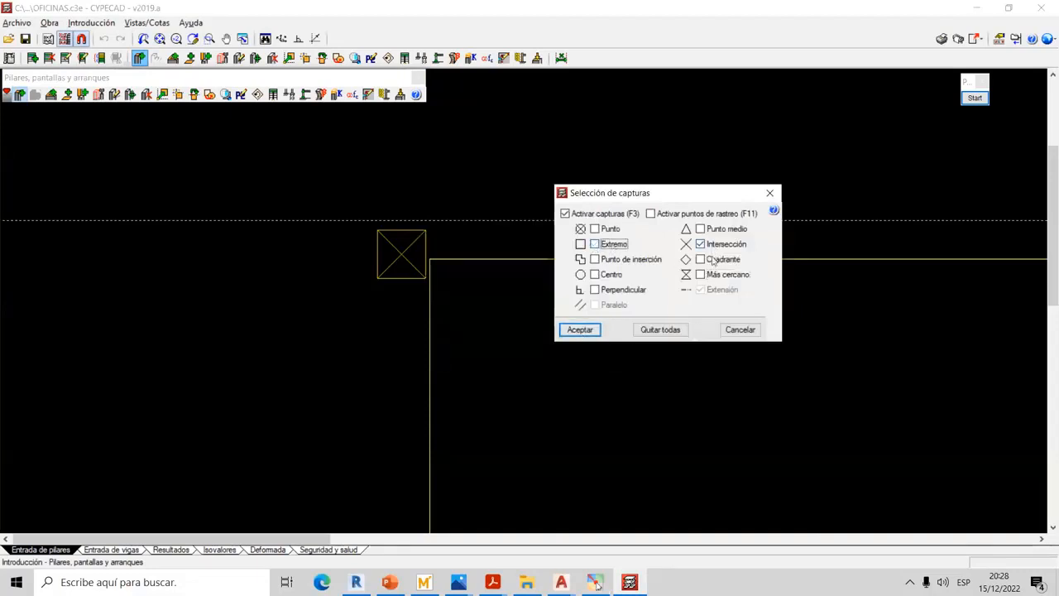
pyautogui.click(576, 332)
pyautogui.scroll(3, 402, 256)
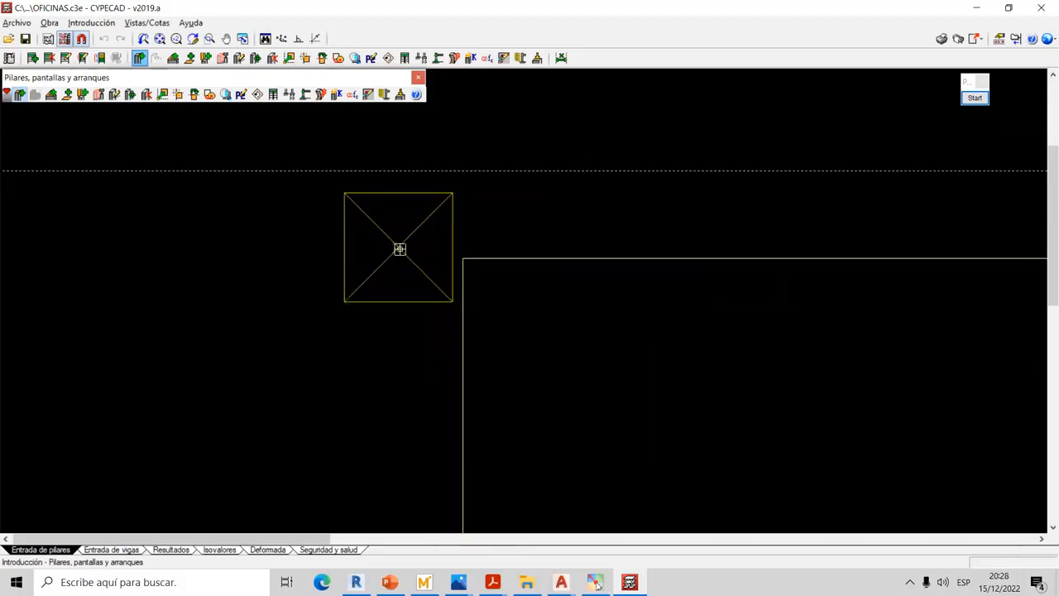
# Place the 25 x 25 cm columns P35 and P36 on the two outer corner outlines of the parking entrance
pyautogui.scroll(-4, 399, 249)
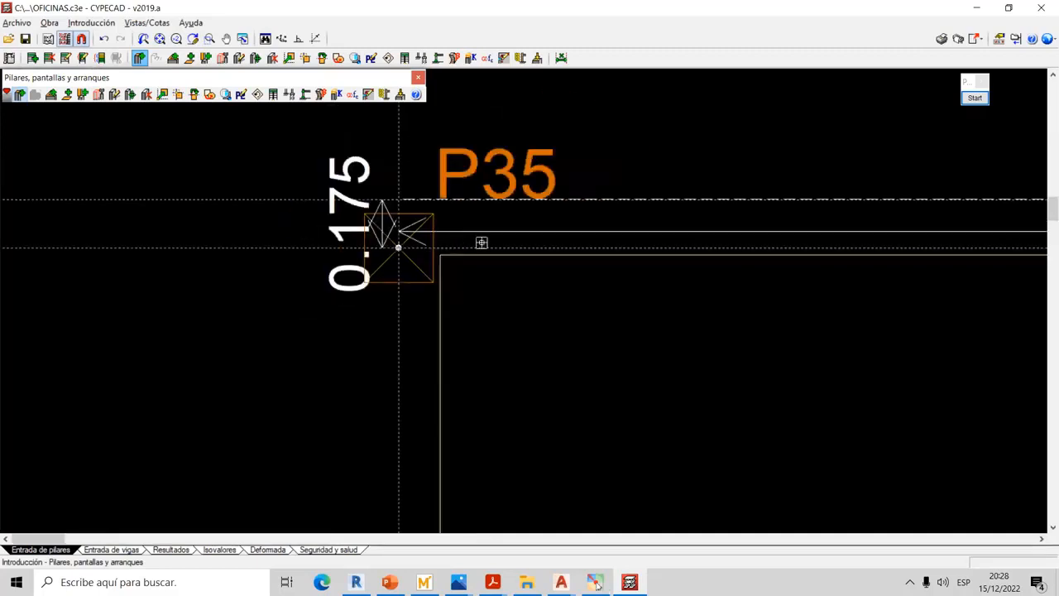
pyautogui.scroll(1, 438, 248)
pyautogui.scroll(-5, 429, 232)
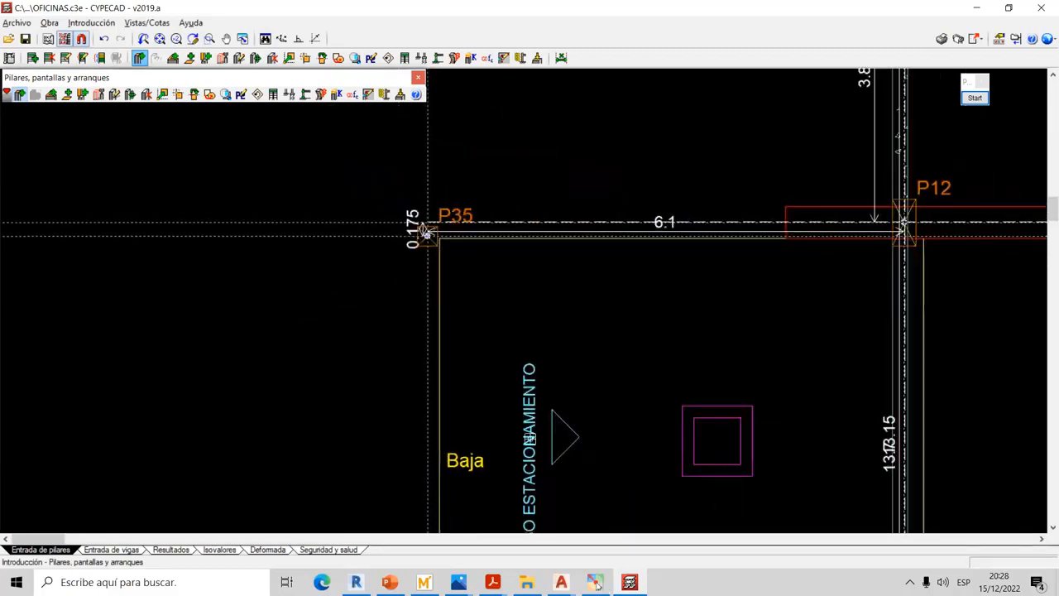
pyautogui.moveTo(510, 522); pyautogui.dragTo(487, 282, button='middle')
pyautogui.moveTo(391, 415); pyautogui.dragTo(403, 331, button='middle')
pyautogui.scroll(2, 414, 315)
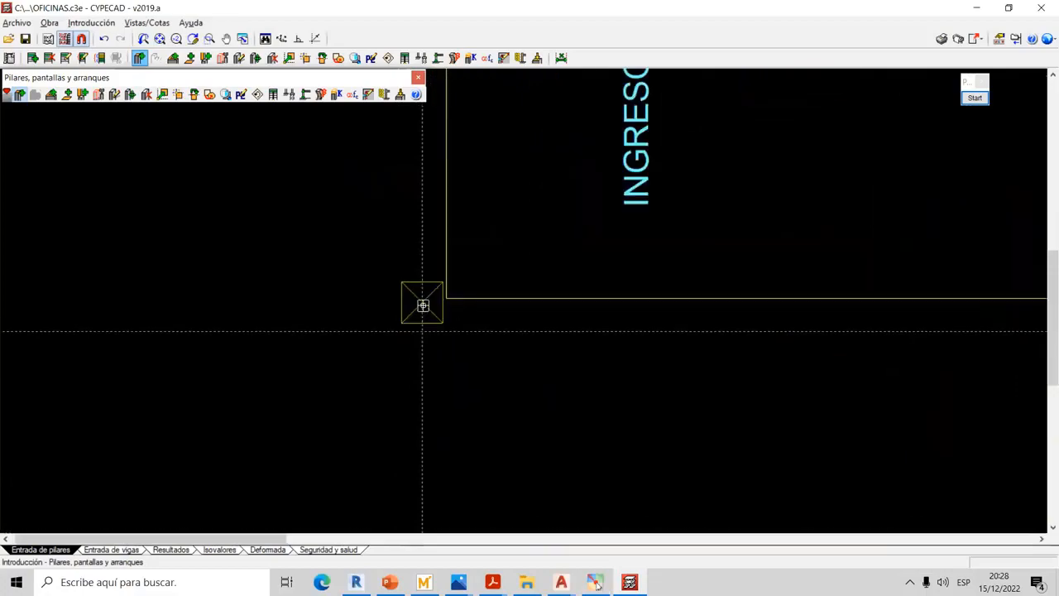
pyautogui.scroll(-6, 423, 305)
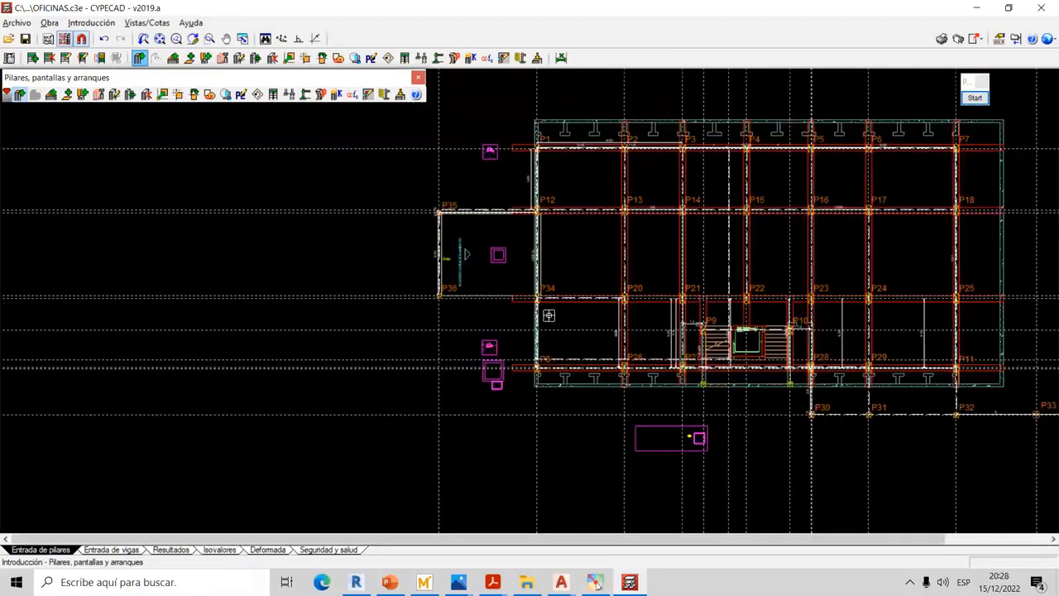
# Delete the circular column P33 and the L-shaped column P19 in the row beyond P32, and finish column editing
pyautogui.moveTo(552, 316); pyautogui.dragTo(431, 306, button='middle')
pyautogui.moveTo(563, 335); pyautogui.dragTo(404, 320, button='middle')
pyautogui.moveTo(687, 422)
pyautogui.mouseDown(button='middle')
pyautogui.moveTo(586, 405)
pyautogui.moveTo(356, 405)
pyautogui.mouseUp(button='middle')
pyautogui.scroll(2, 587, 405)
pyautogui.scroll(4, 355, 406)
pyautogui.scroll(1, 335, 406)
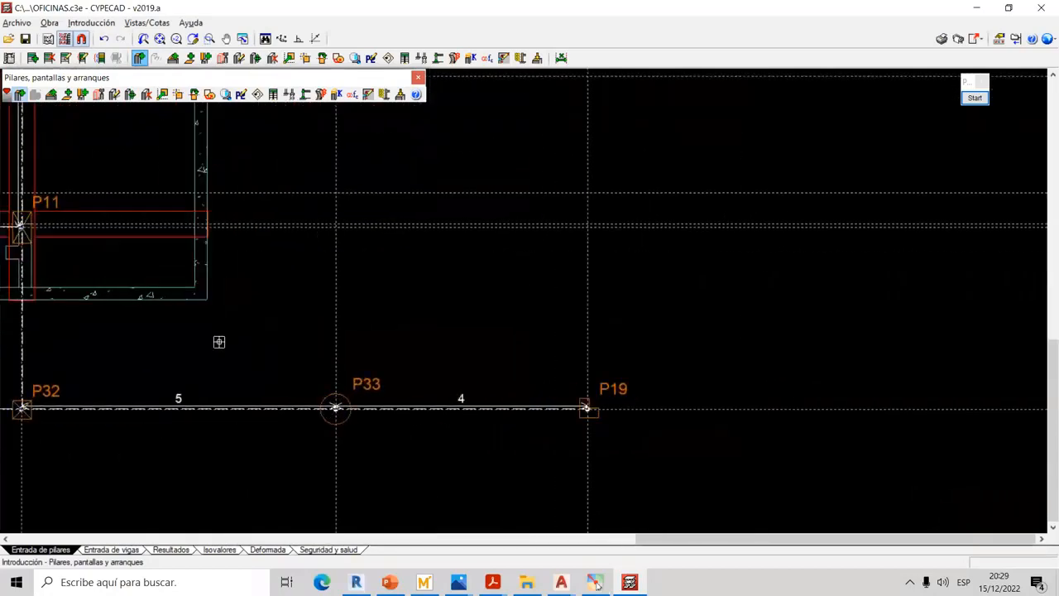
pyautogui.click(146, 95)
pyautogui.click(335, 407)
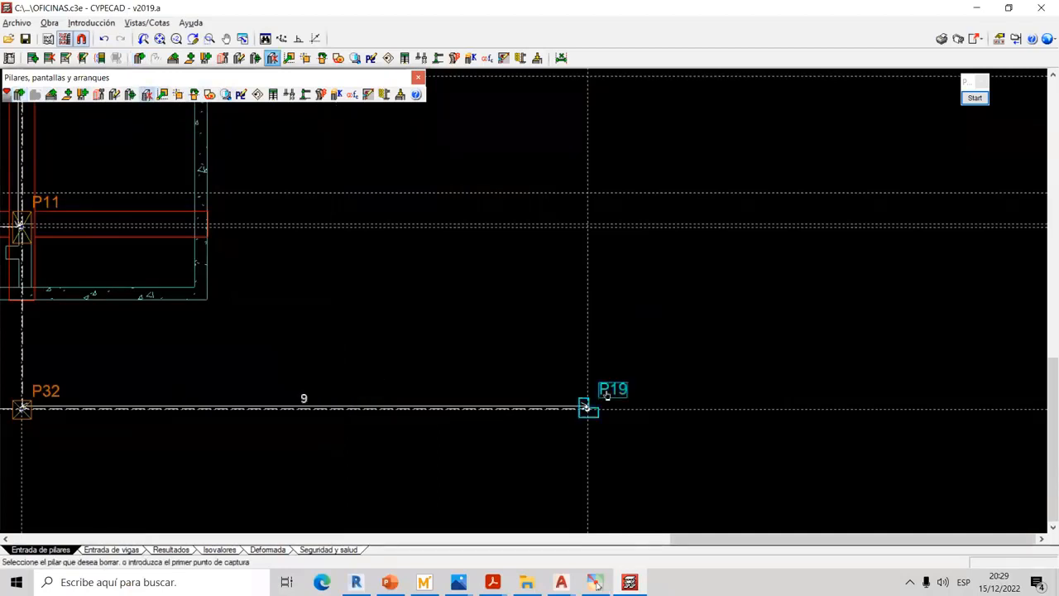
pyautogui.click(589, 408)
pyautogui.scroll(-2, 593, 407)
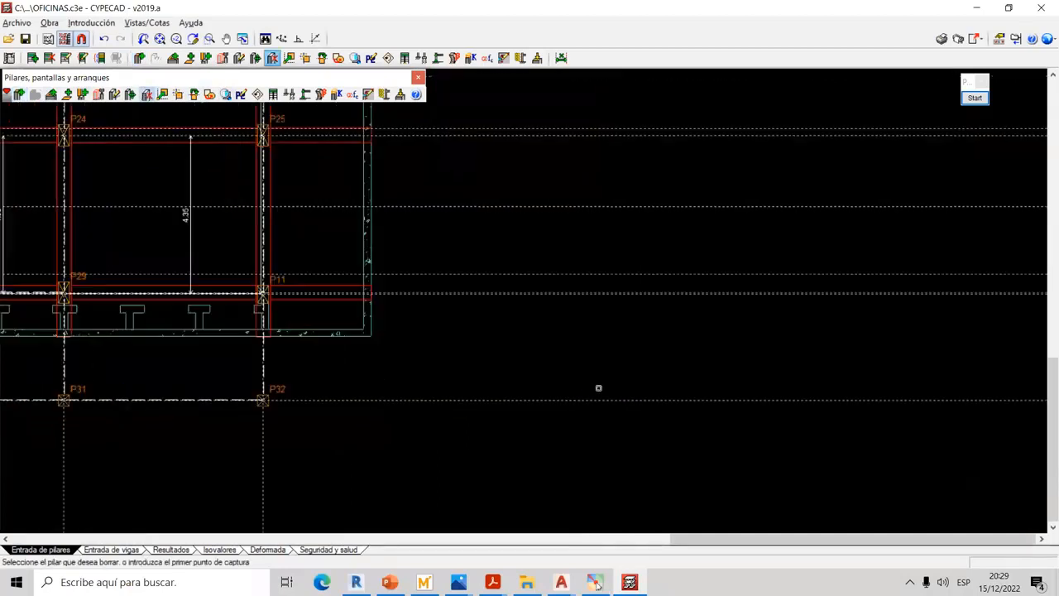
pyautogui.click(418, 79)
# Inspect all building columns in the 3D model opened from Entrada de vigas, and return to Entrada de pilares
pyautogui.click(122, 549)
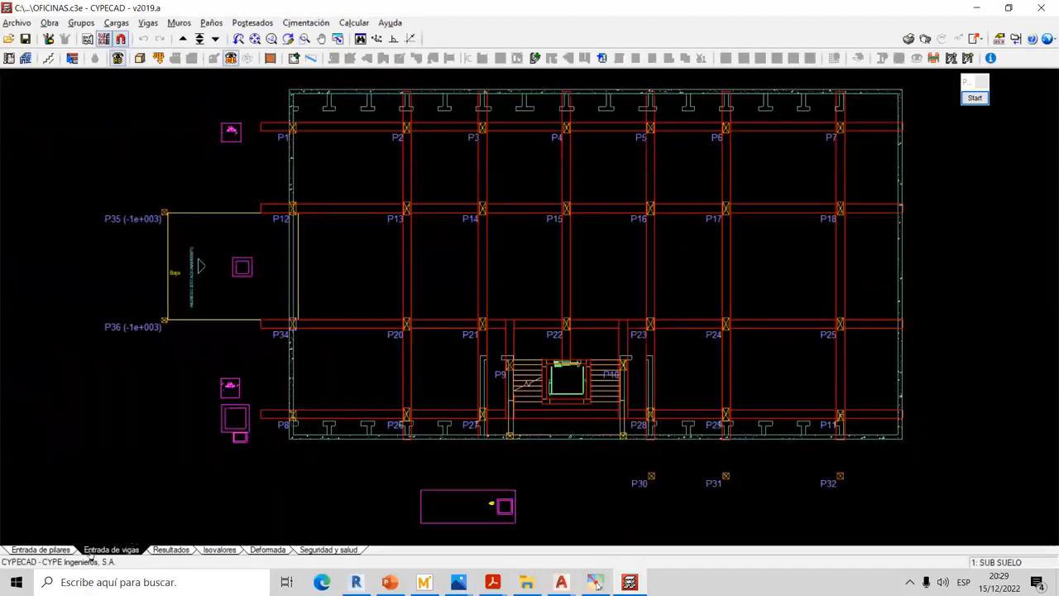
pyautogui.click(140, 58)
pyautogui.moveTo(295, 175)
pyautogui.mouseDown(button='middle')
pyautogui.moveTo(435, 158)
pyautogui.moveTo(497, 97)
pyautogui.moveTo(461, 125)
pyautogui.moveTo(502, 135)
pyautogui.moveTo(513, 156)
pyautogui.moveTo(471, 270)
pyautogui.moveTo(432, 319)
pyautogui.moveTo(390, 331)
pyautogui.moveTo(468, 312)
pyautogui.moveTo(478, 323)
pyautogui.mouseUp(button='middle')
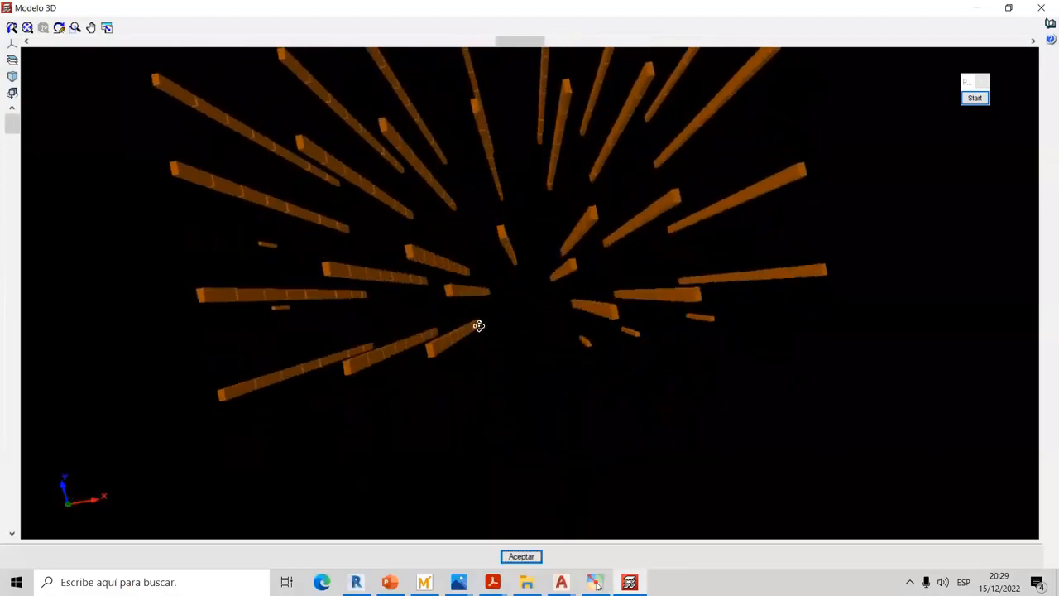
pyautogui.click(975, 98)
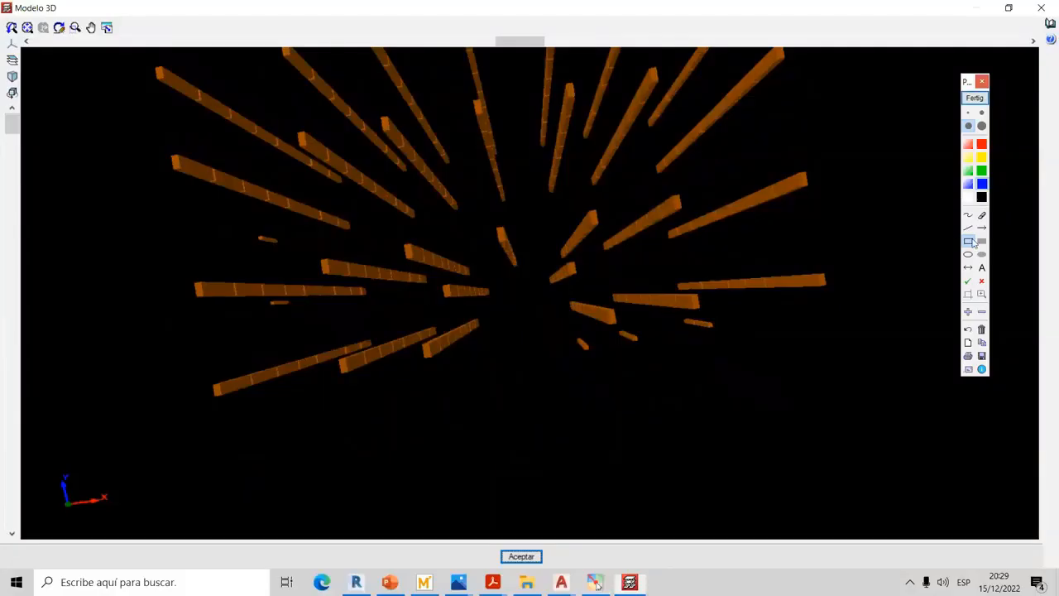
pyautogui.moveTo(390, 238)
pyautogui.mouseDown()
pyautogui.moveTo(418, 266)
pyautogui.moveTo(596, 298)
pyautogui.moveTo(439, 237)
pyautogui.moveTo(403, 241)
pyautogui.mouseUp()
pyautogui.click(975, 99)
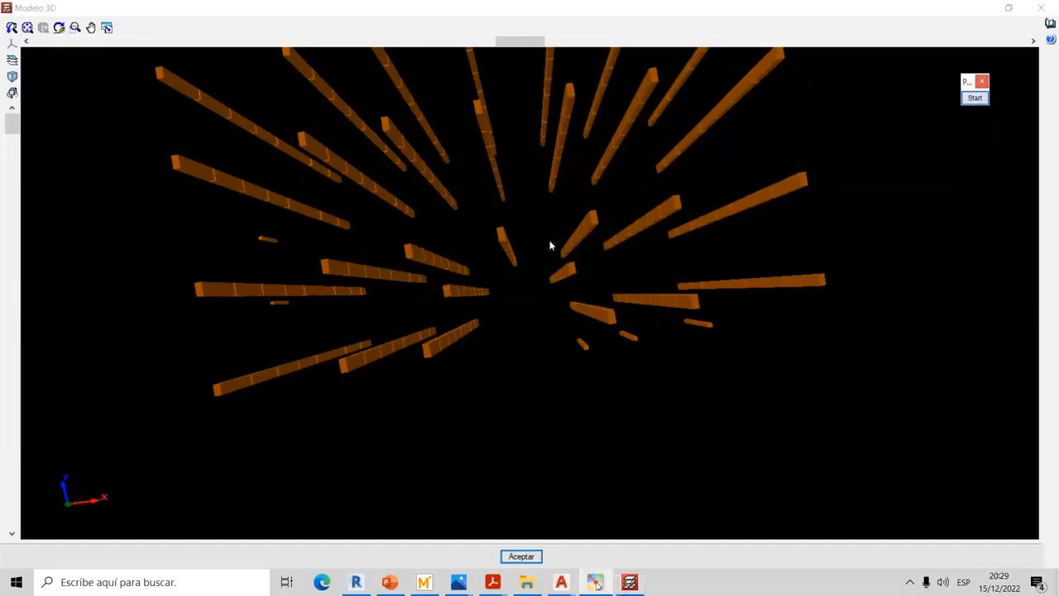
pyautogui.moveTo(425, 259); pyautogui.dragTo(595, 217, button='middle')
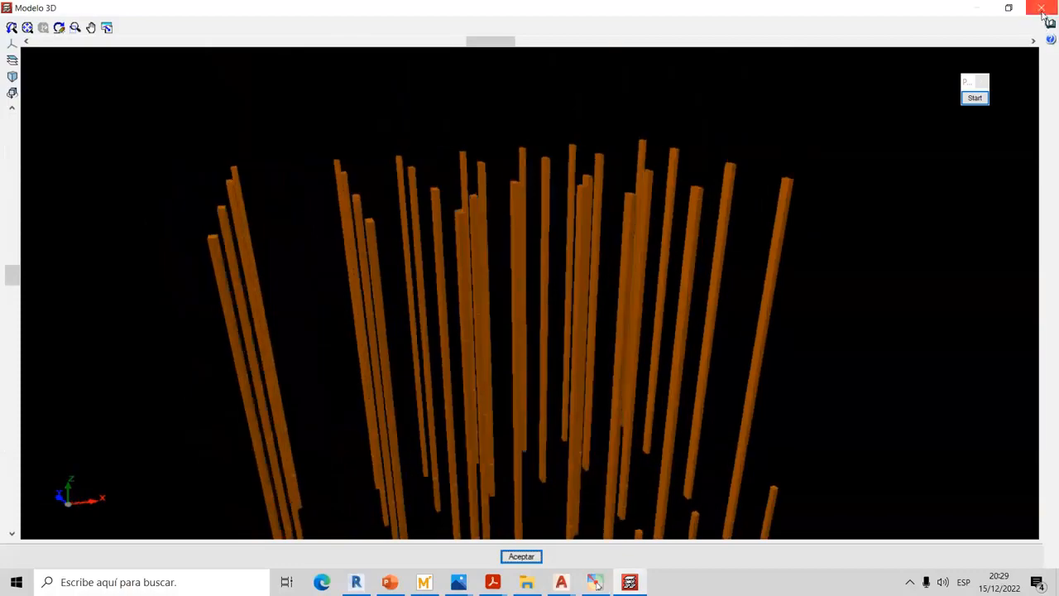
pyautogui.click(1041, 9)
pyautogui.click(52, 550)
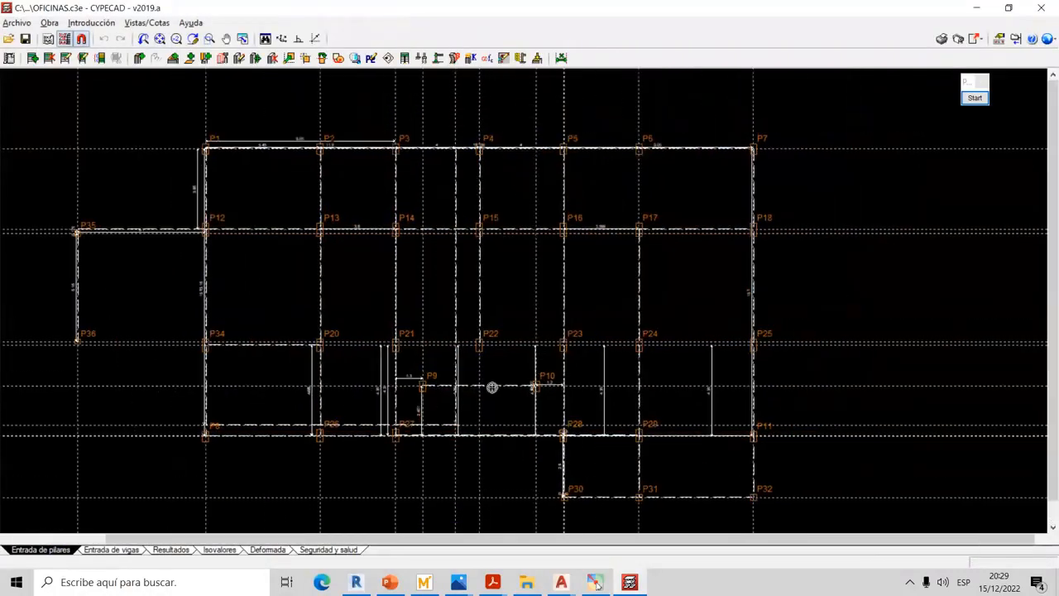
# Examine the stair and elevator core between P21, P23, P27 and P28, including the two small column outlines on the perimeter wall
pyautogui.scroll(5, 485, 401)
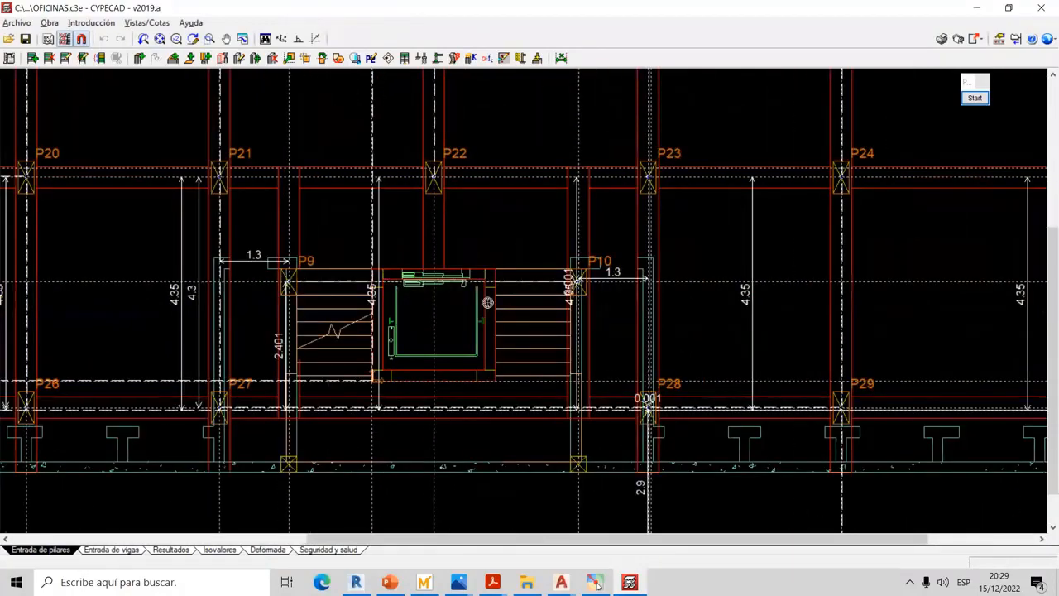
pyautogui.click(975, 99)
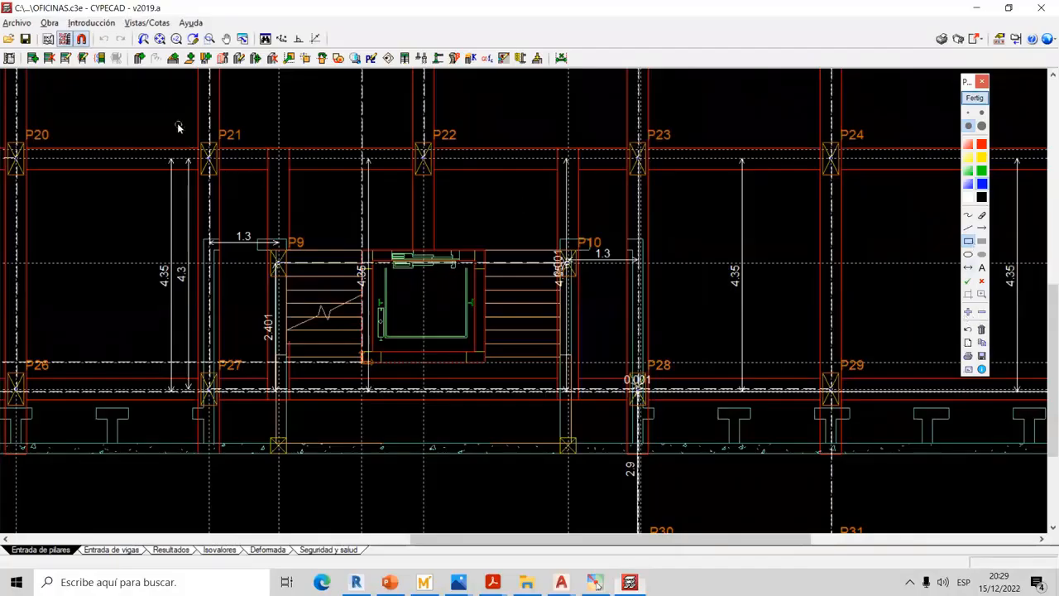
pyautogui.moveTo(178, 126)
pyautogui.mouseDown()
pyautogui.moveTo(510, 351)
pyautogui.moveTo(660, 417)
pyautogui.moveTo(667, 465)
pyautogui.mouseUp()
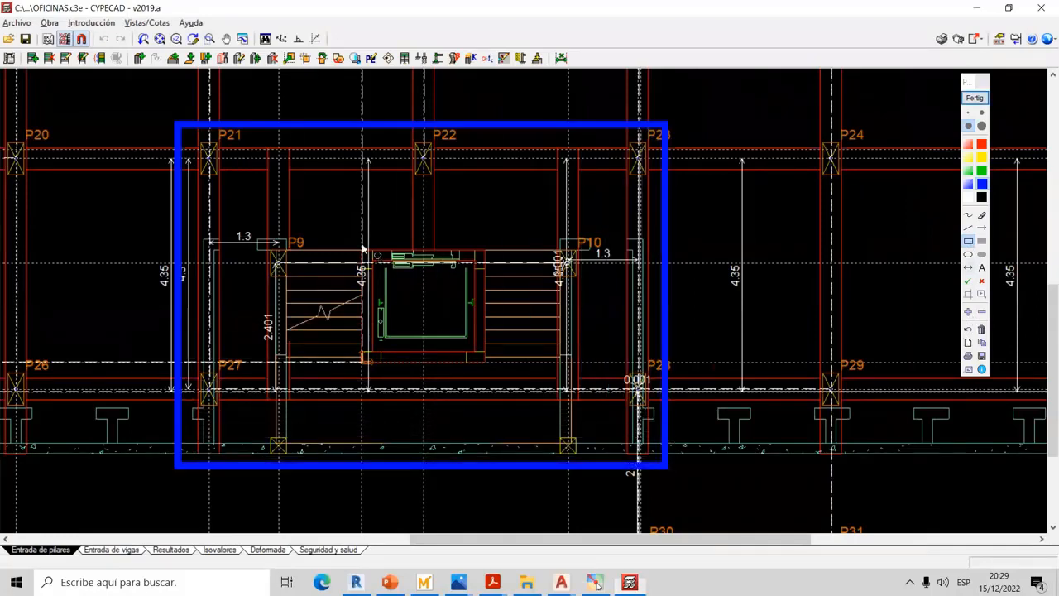
pyautogui.click(985, 98)
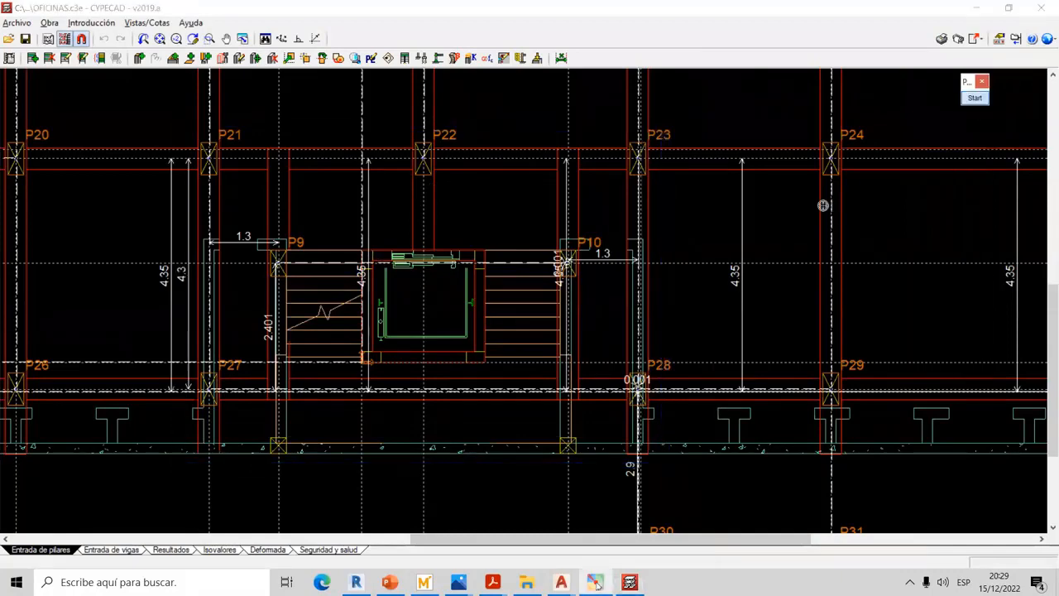
pyautogui.scroll(-1, 473, 373)
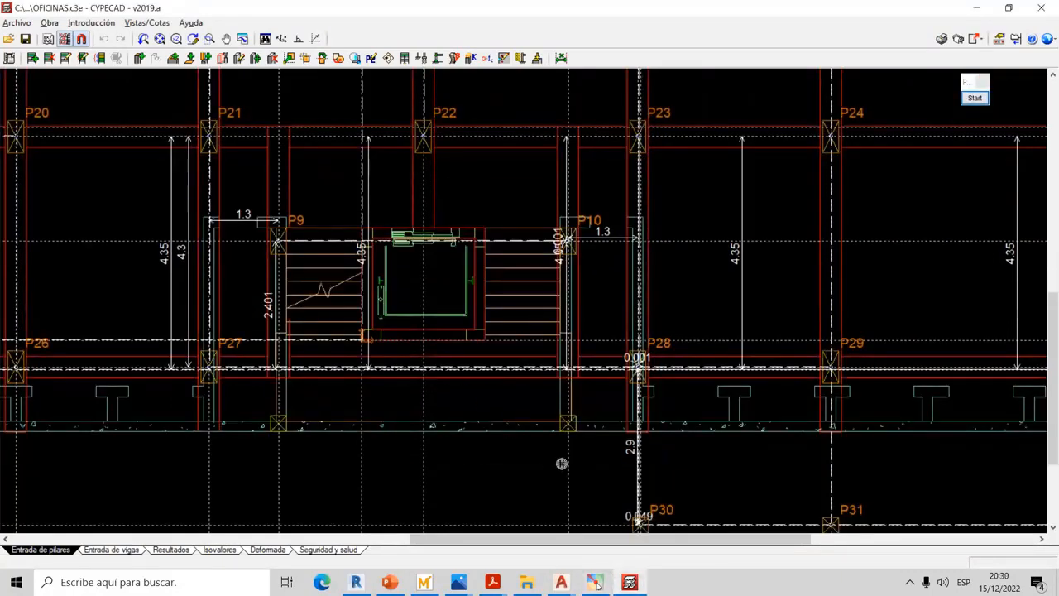
pyautogui.scroll(5, 569, 431)
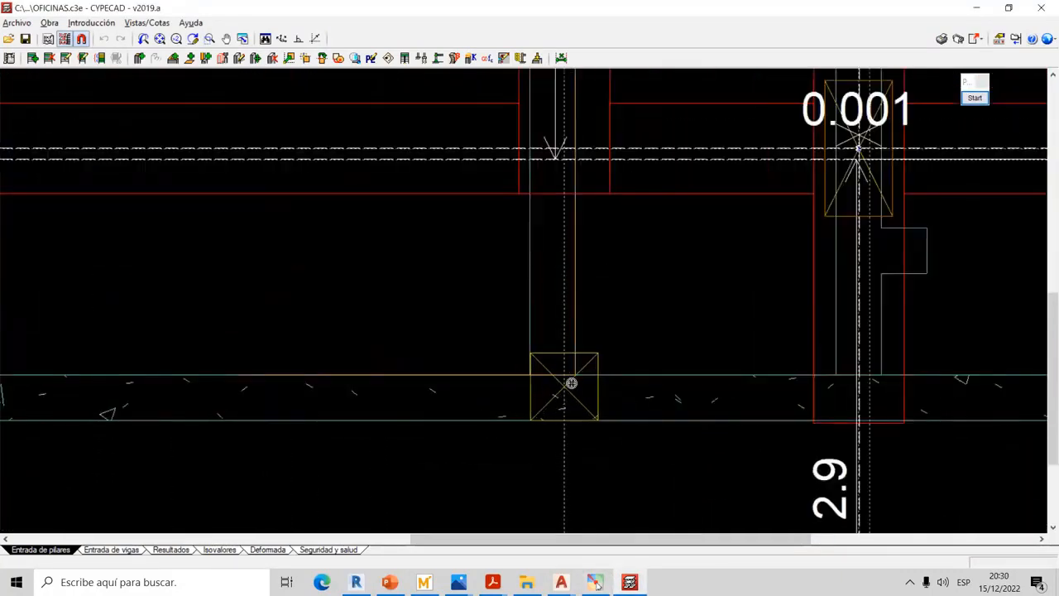
pyautogui.scroll(-3, 551, 385)
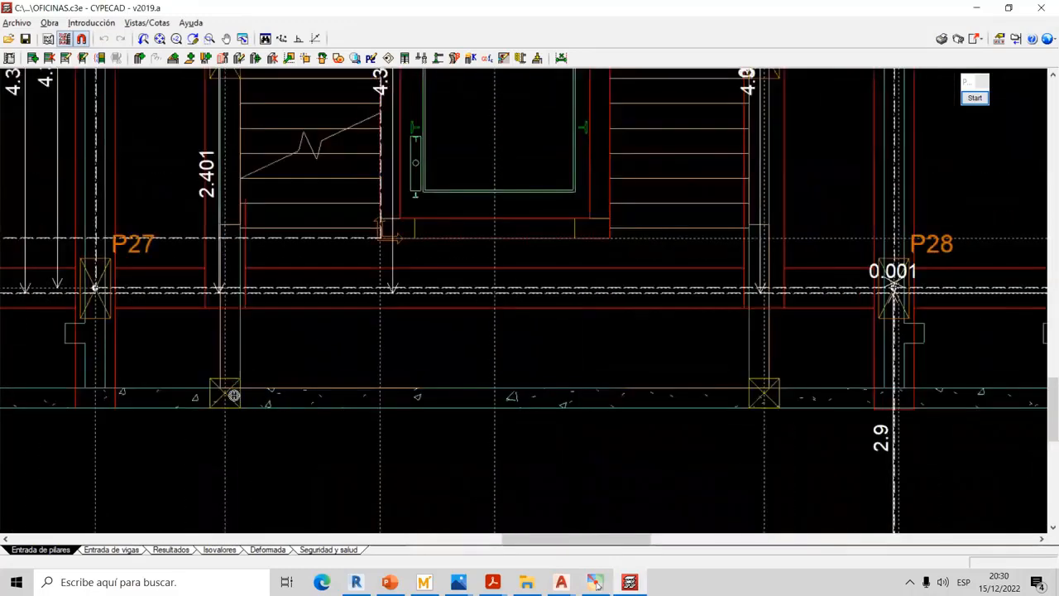
pyautogui.scroll(-3, 249, 391)
pyautogui.scroll(-2, 311, 271)
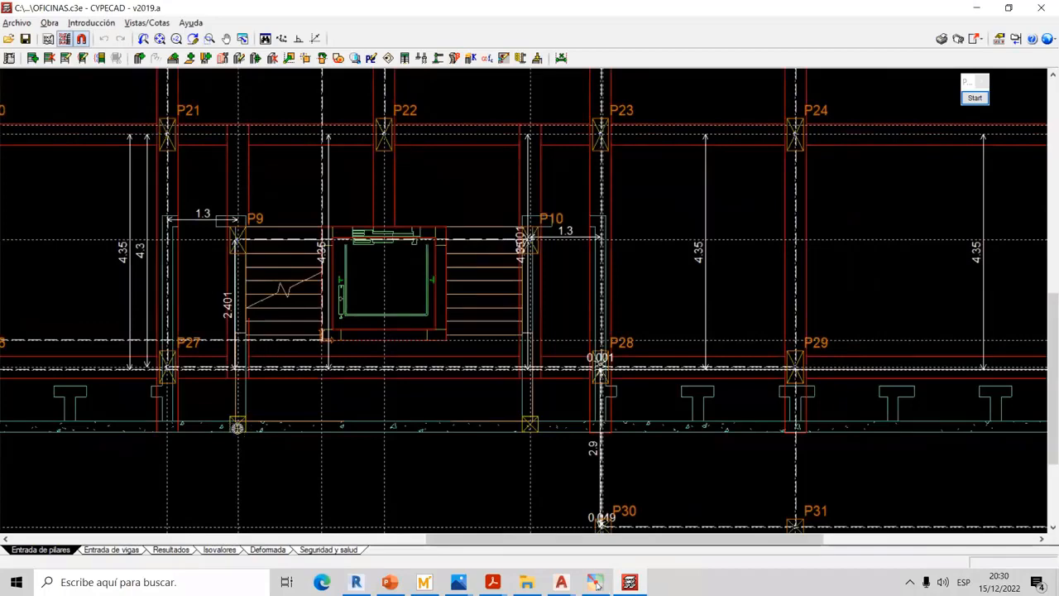
pyautogui.scroll(1, 239, 425)
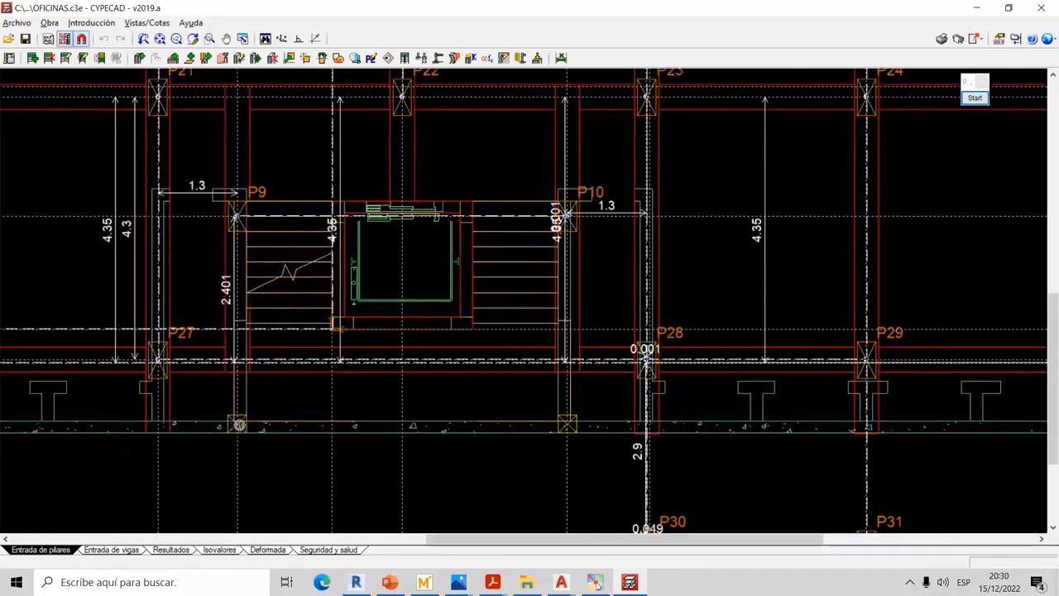
# Start a new column for the stair core that runs from SUB SUELO up to AZOTEA
pyautogui.click(91, 22)
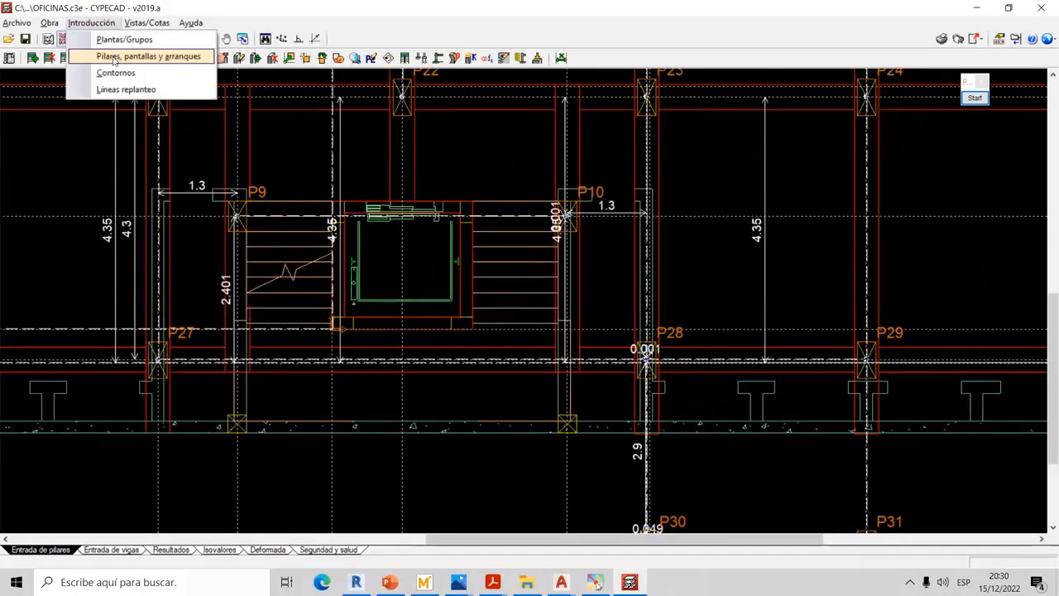
pyautogui.click(113, 58)
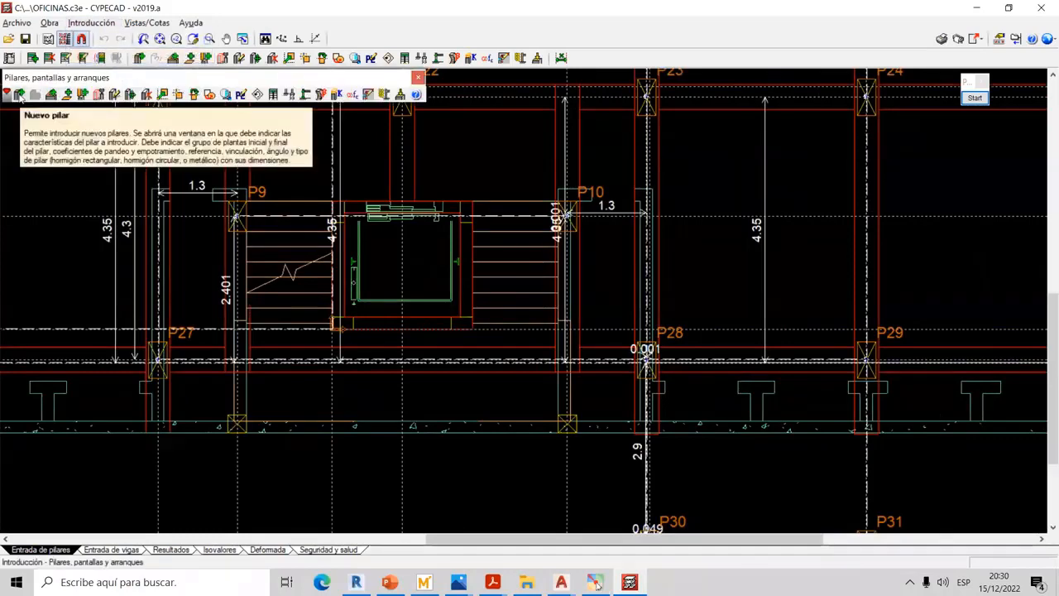
pyautogui.click(19, 95)
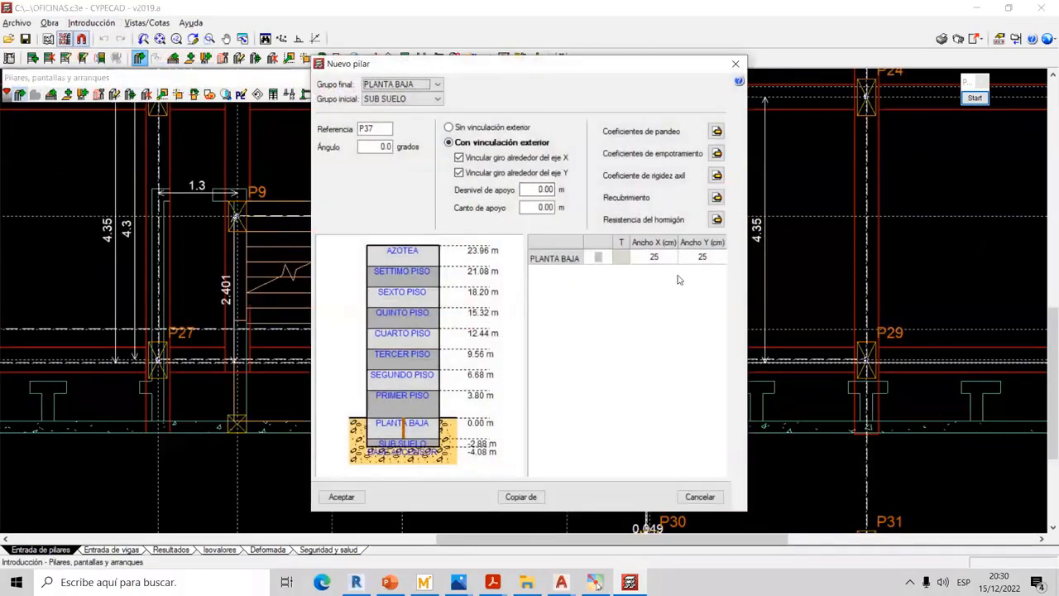
pyautogui.click(431, 85)
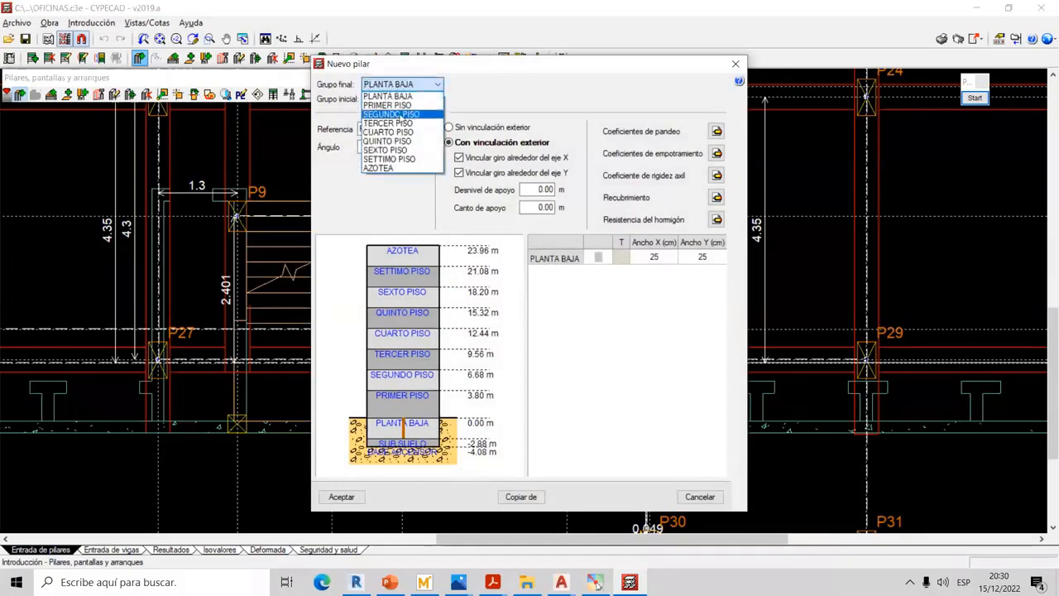
pyautogui.click(386, 159)
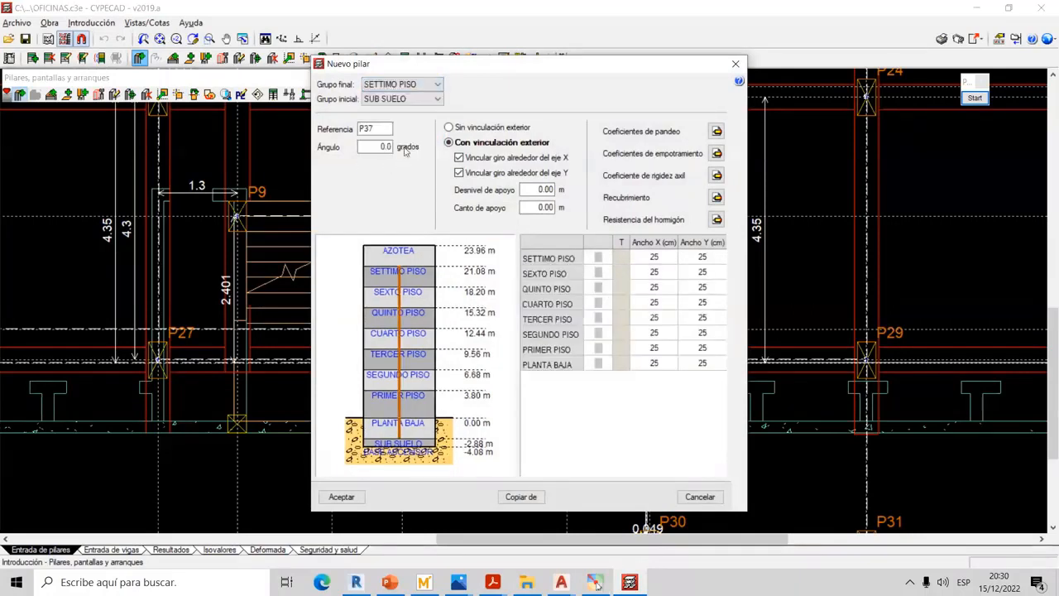
pyautogui.click(430, 86)
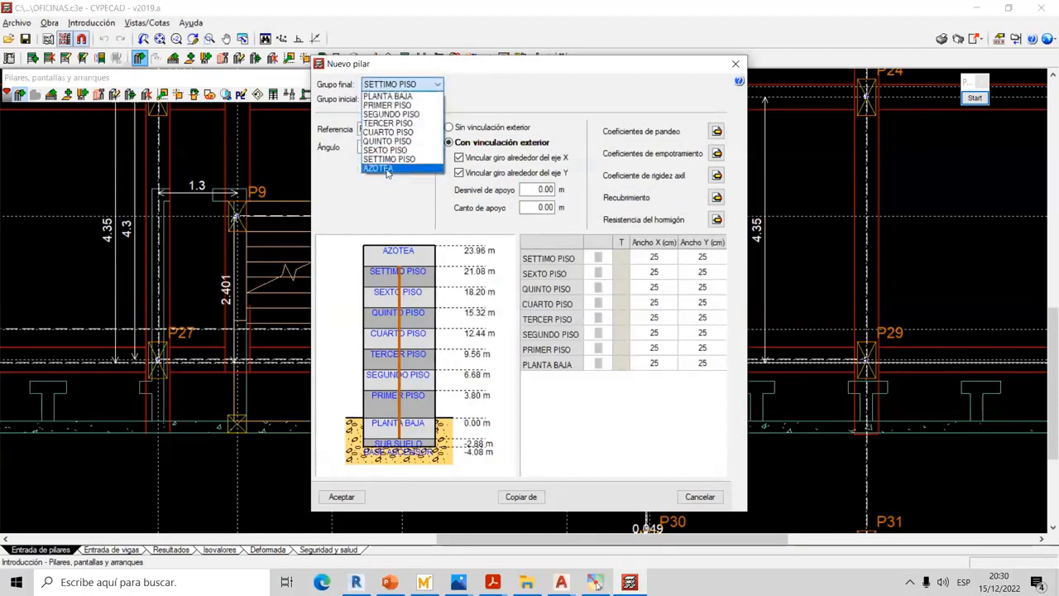
pyautogui.click(389, 176)
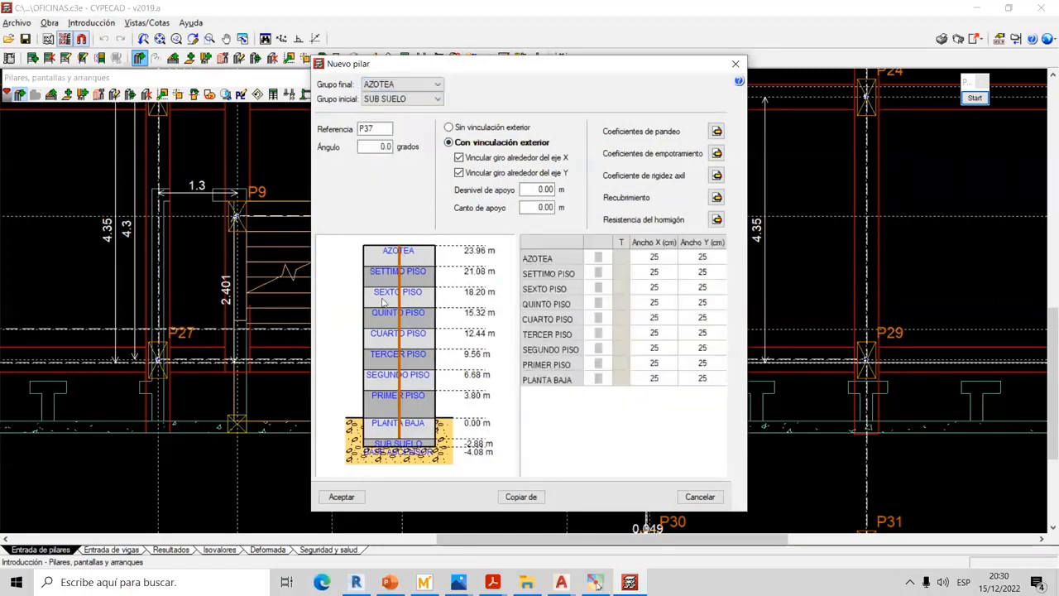
# Set the new column's Ancho X and Ancho Y to 30 cm on every floor and accept the definition
pyautogui.click(653, 258)
pyautogui.write('30')
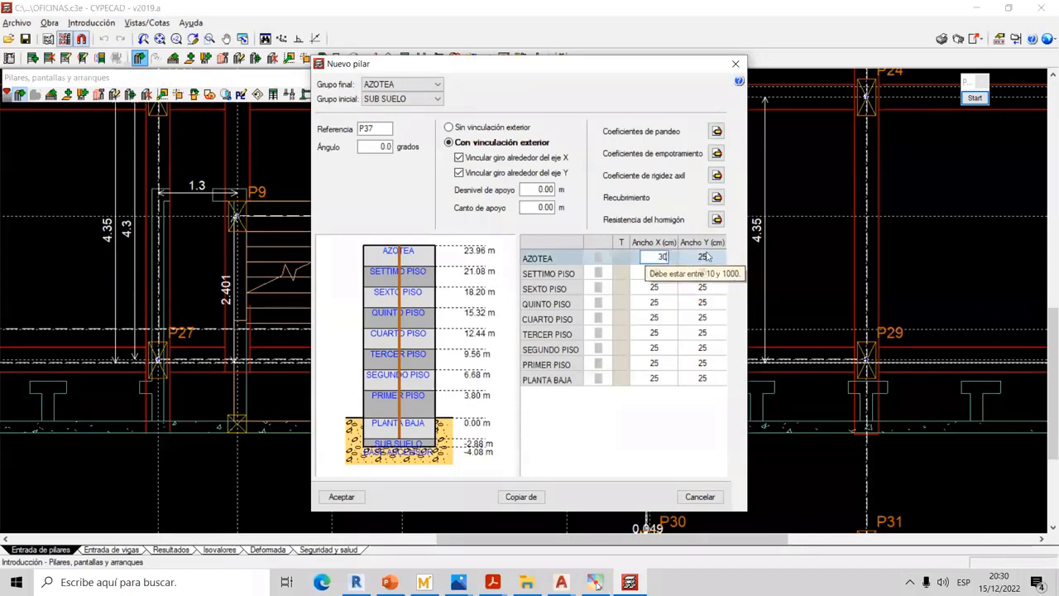
pyautogui.press('Tab')
pyautogui.write('30')
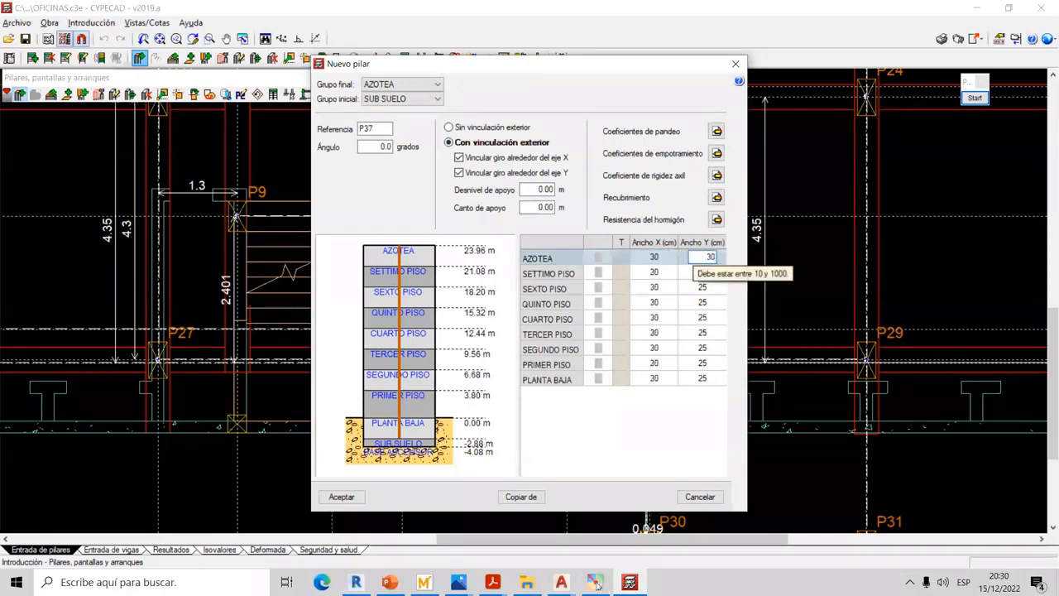
pyautogui.click(671, 259)
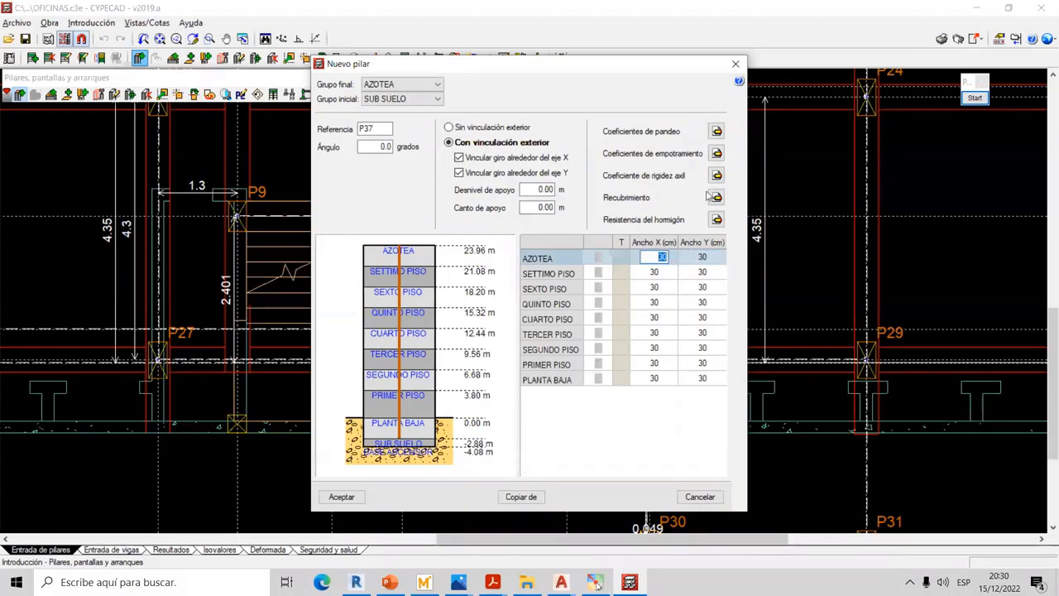
pyautogui.click(353, 497)
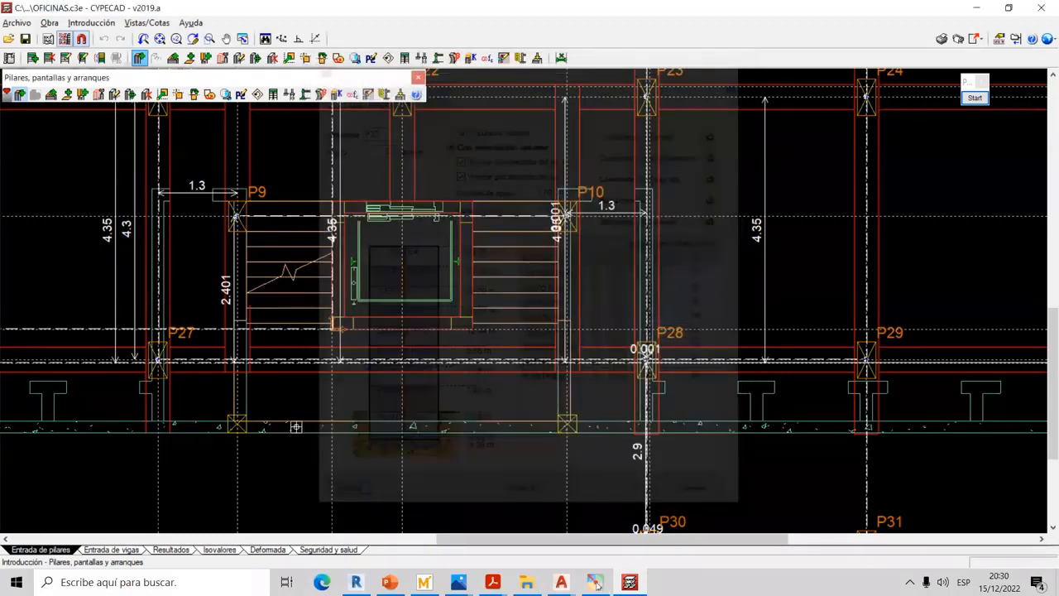
# Place the 30 x 30 cm column on the small outline in the perimeter wall directly below P9
pyautogui.scroll(5, 374, 352)
pyautogui.scroll(1, 331, 344)
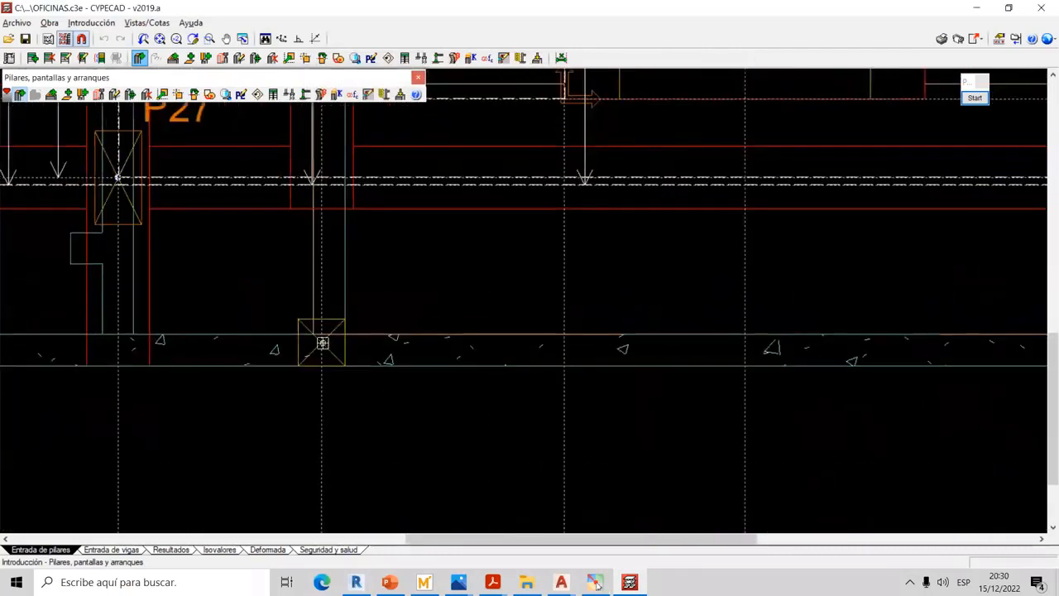
pyautogui.click(321, 342)
pyautogui.scroll(-3, 319, 339)
pyautogui.scroll(5, 331, 344)
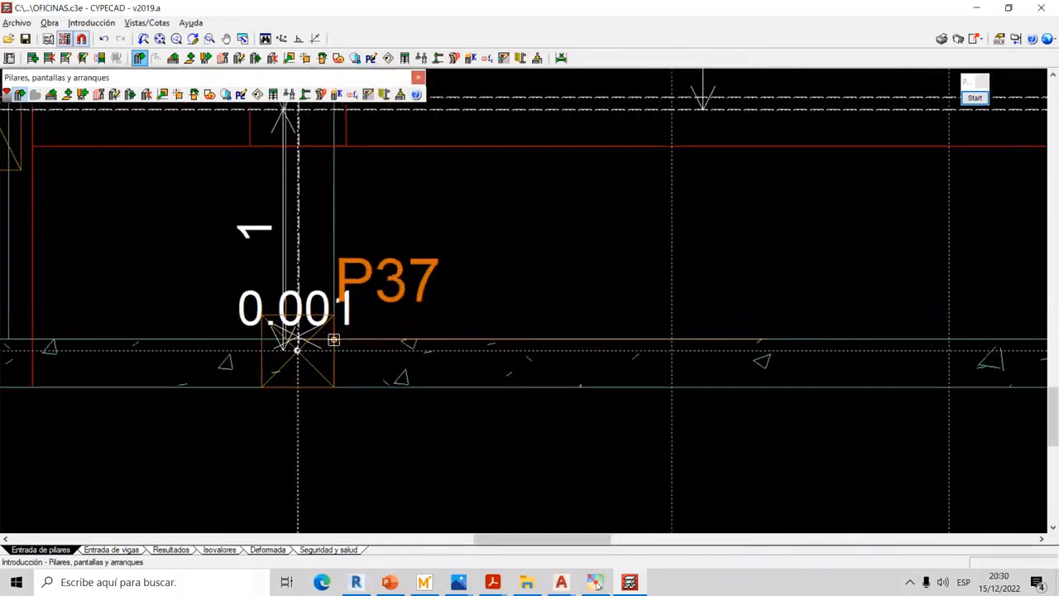
# Place the second 30 x 30 cm column on the small outline in the perimeter wall directly below P10
pyautogui.scroll(-4, 356, 346)
pyautogui.scroll(4, 290, 361)
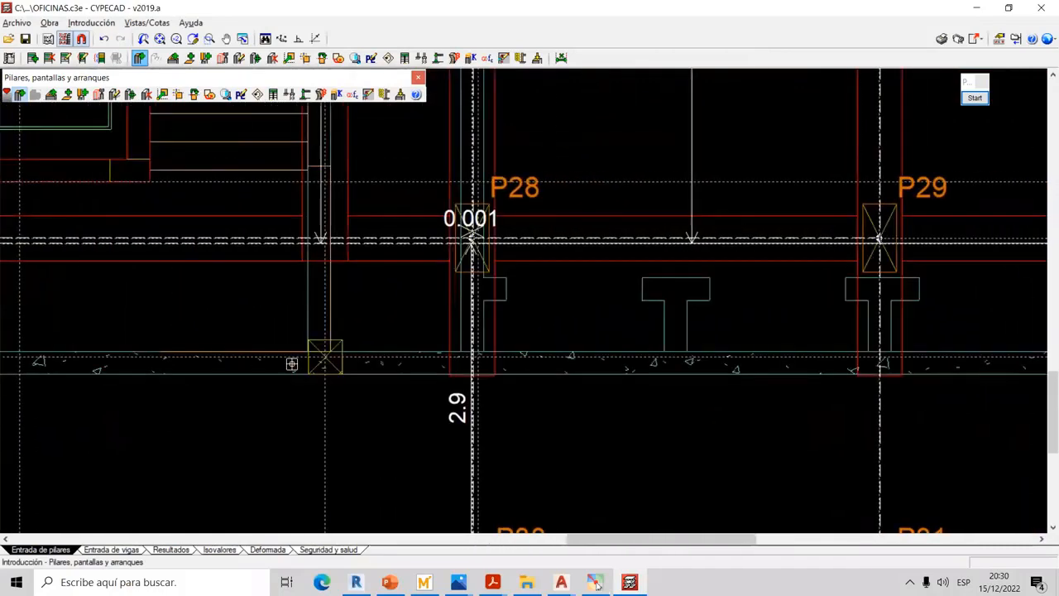
pyautogui.scroll(1, 319, 372)
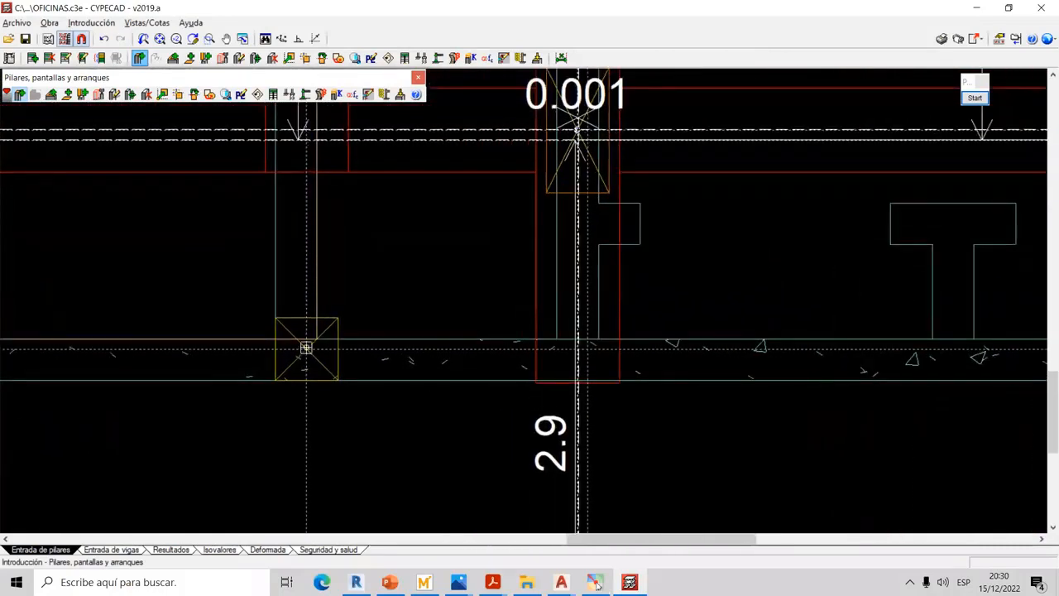
pyautogui.click(306, 348)
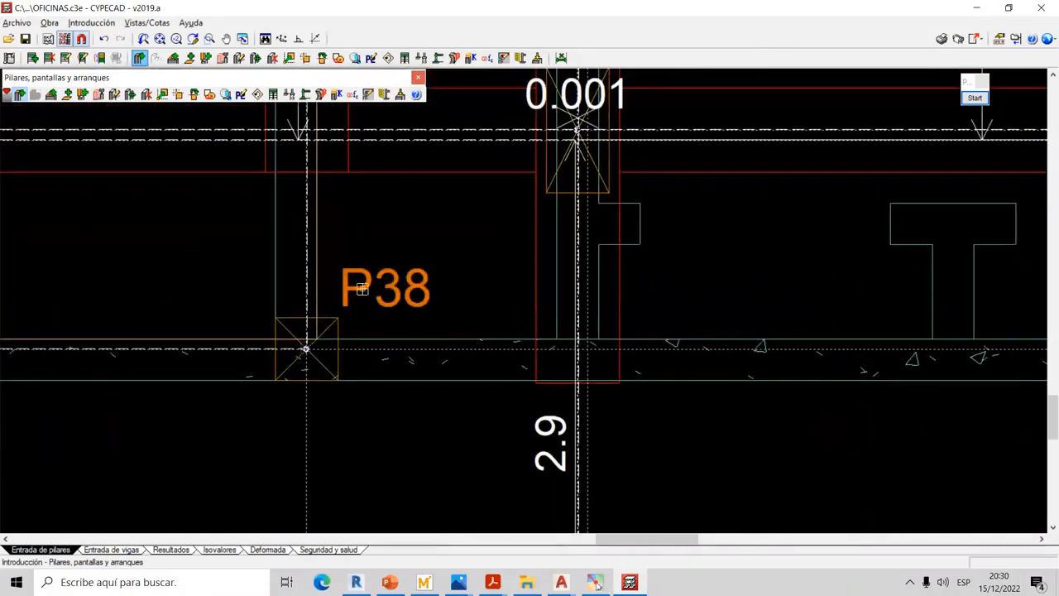
# Edit column P21 at the stair core so that its Grupo final is AZOTEA, and accept the change
pyautogui.scroll(-2, 391, 283)
pyautogui.scroll(-4, 391, 283)
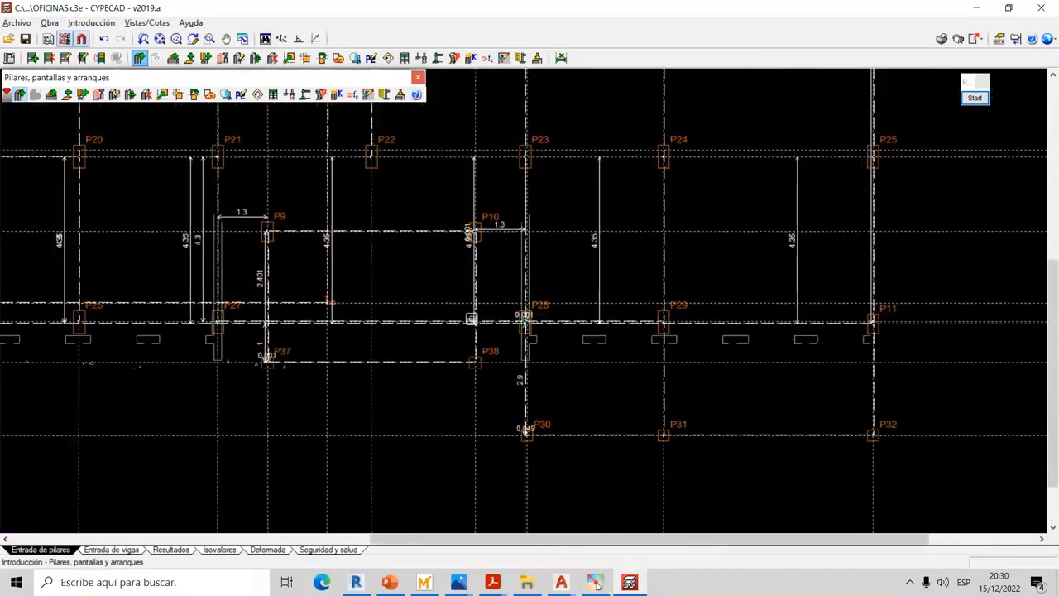
pyautogui.scroll(2, 289, 230)
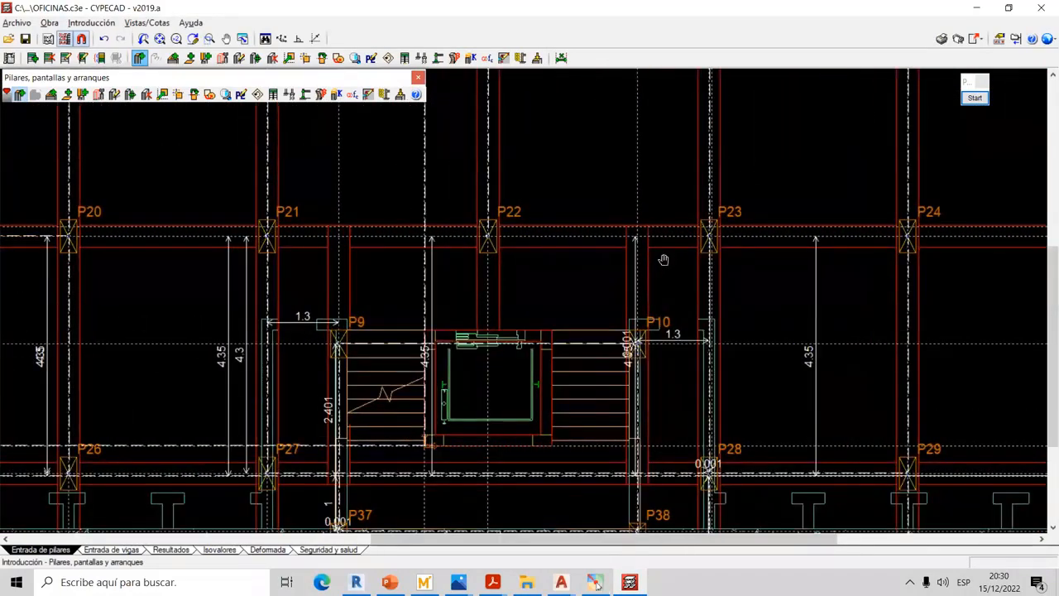
pyautogui.scroll(1, 664, 260)
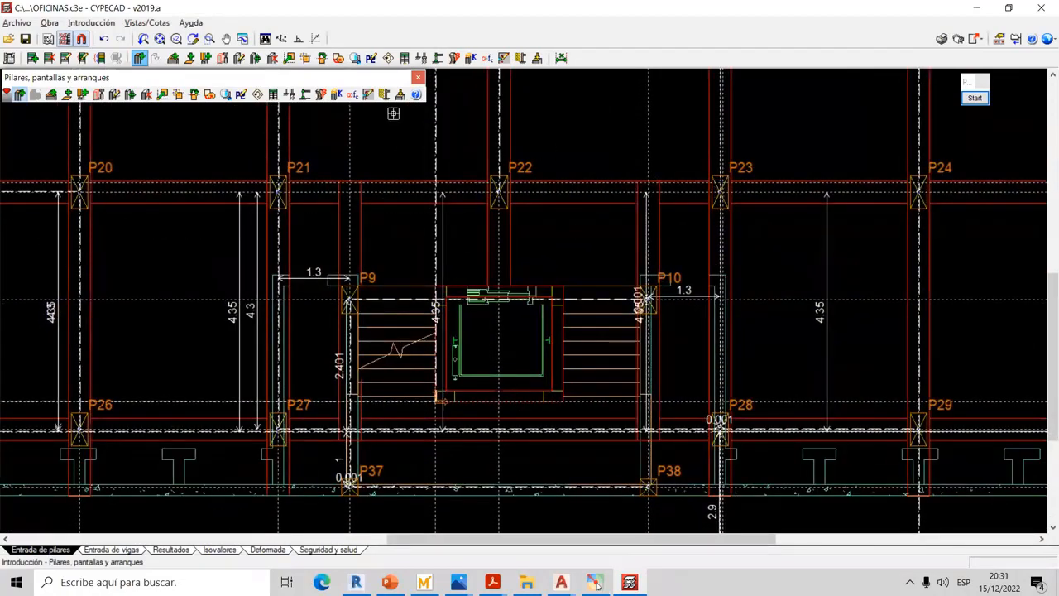
pyautogui.click(116, 93)
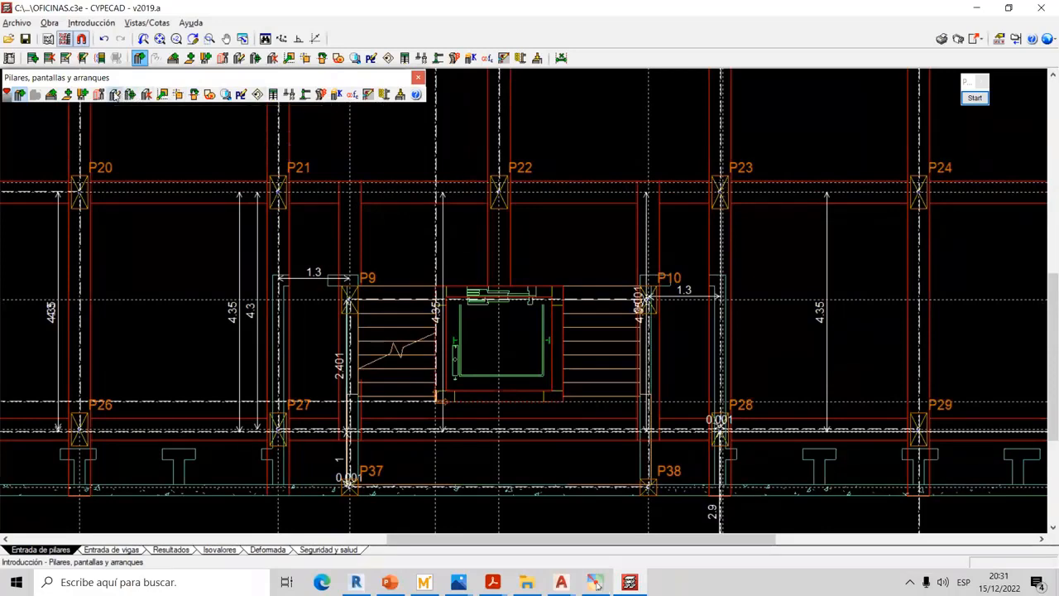
pyautogui.click(277, 191)
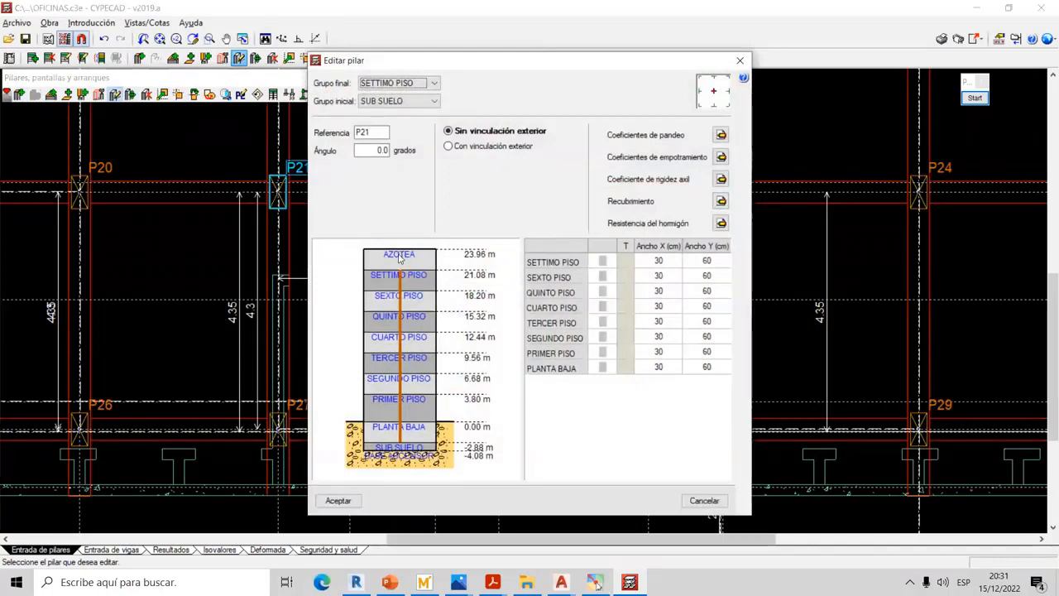
pyautogui.click(399, 83)
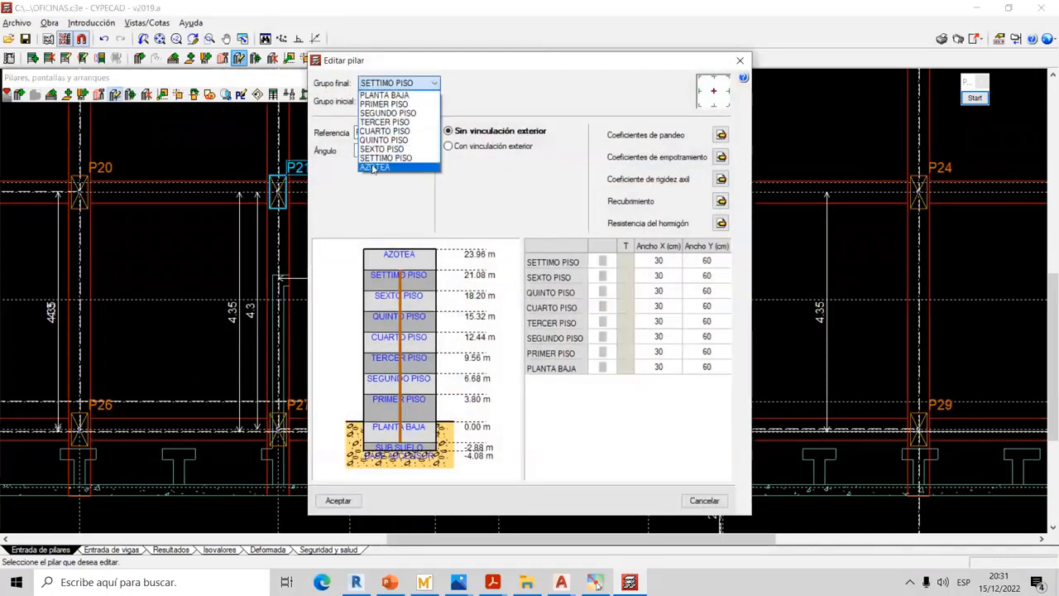
pyautogui.click(374, 167)
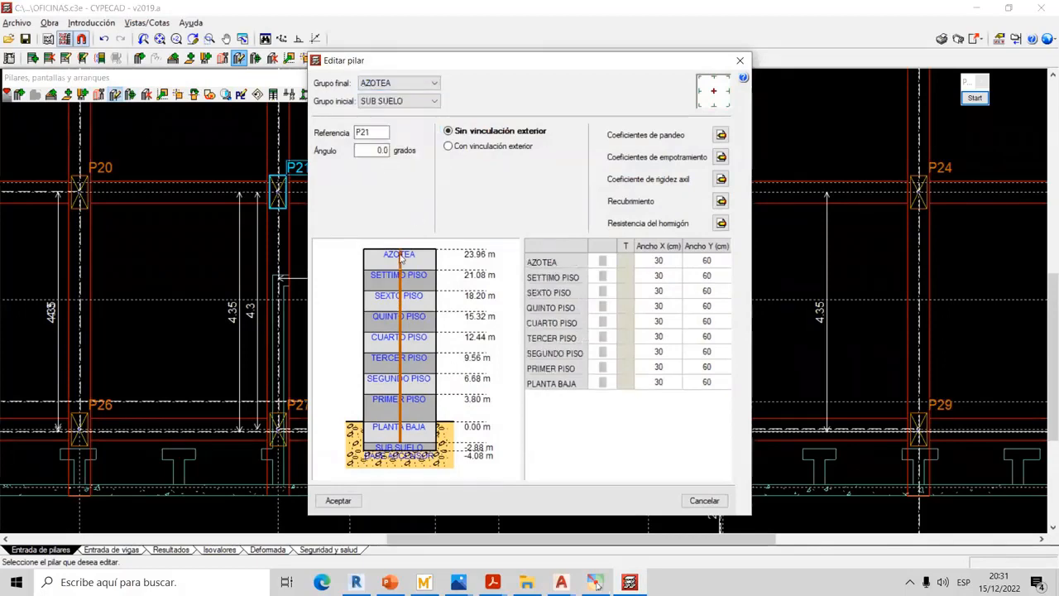
pyautogui.click(349, 501)
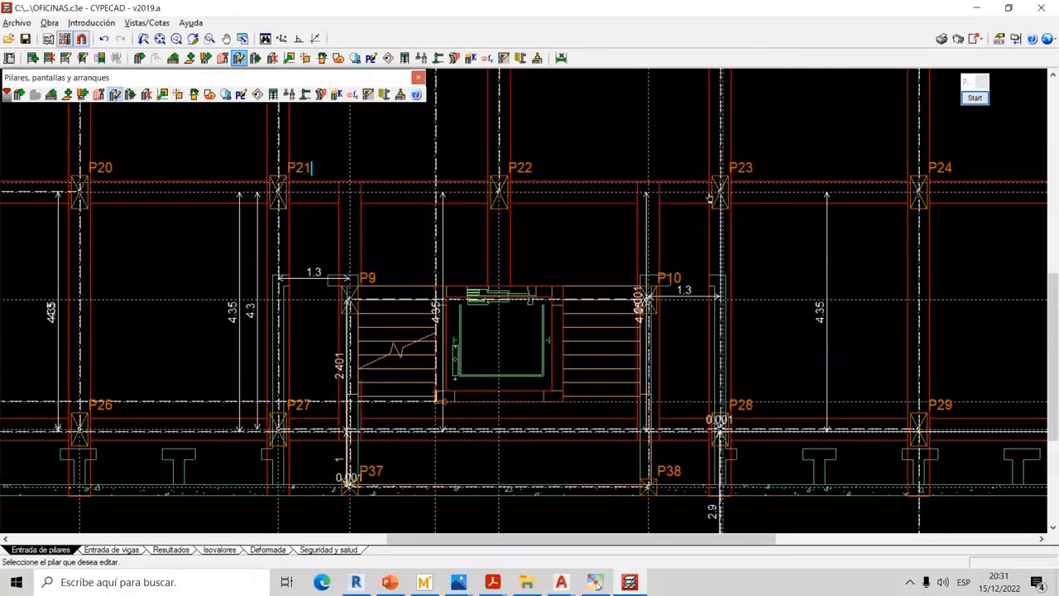
# Set P21's buckling coefficients for SETTIMO PISO to 0.50 in both Pandeo X and Pandeo Y, and accept the column edit
pyautogui.click(282, 196)
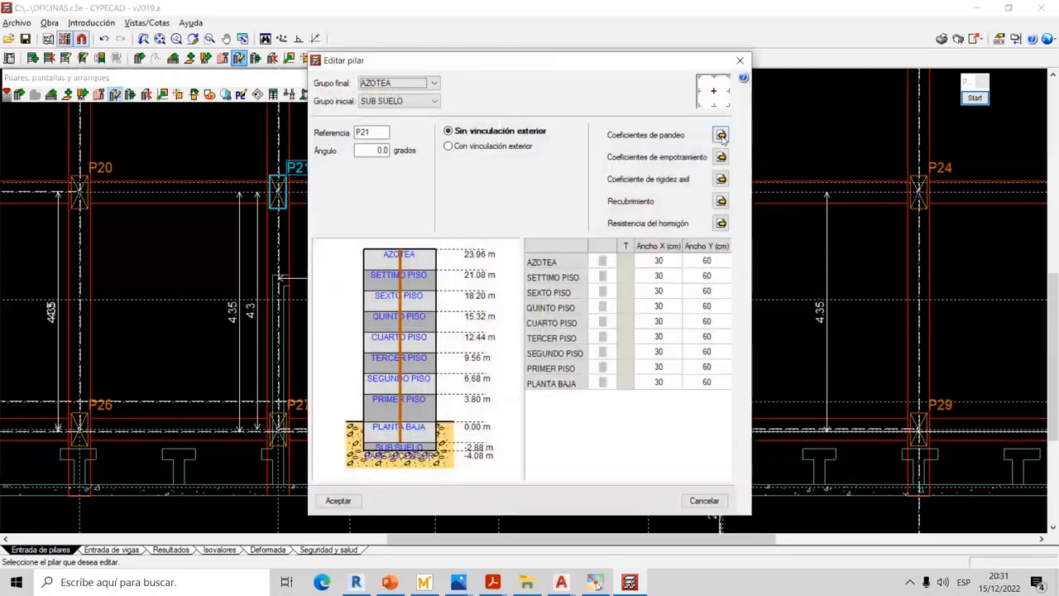
pyautogui.click(722, 136)
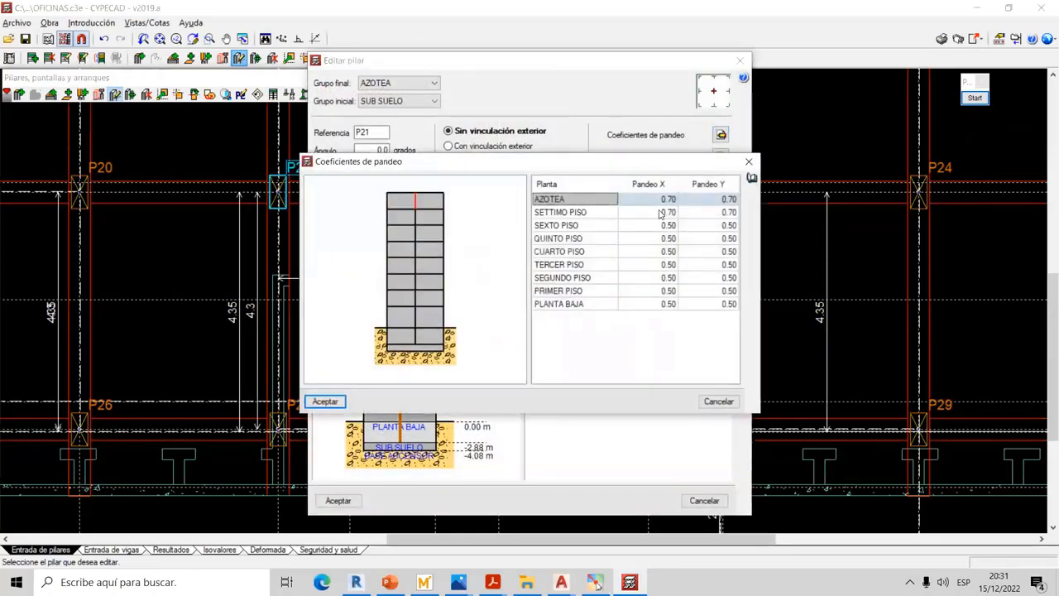
pyautogui.click(665, 213)
pyautogui.write('0.')
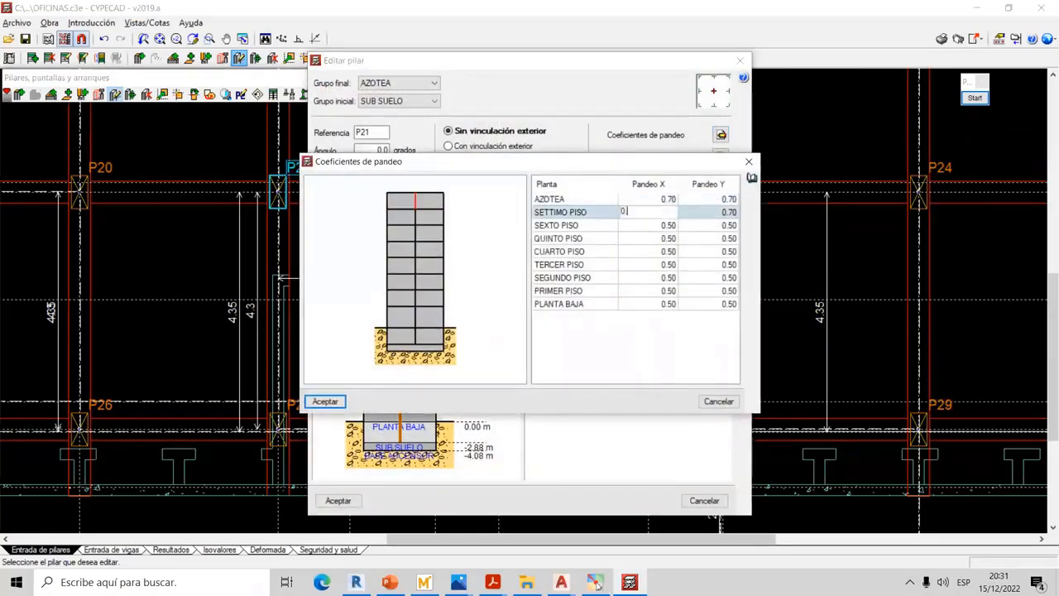
pyautogui.write('5')
pyautogui.click(727, 213)
pyautogui.write('0.')
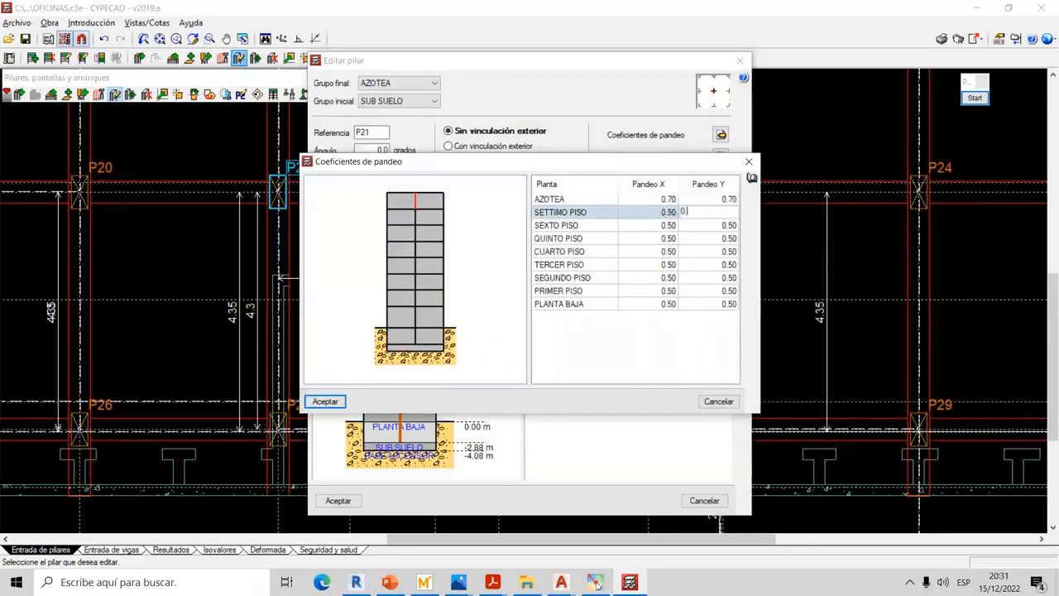
pyautogui.click(669, 228)
pyautogui.click(664, 201)
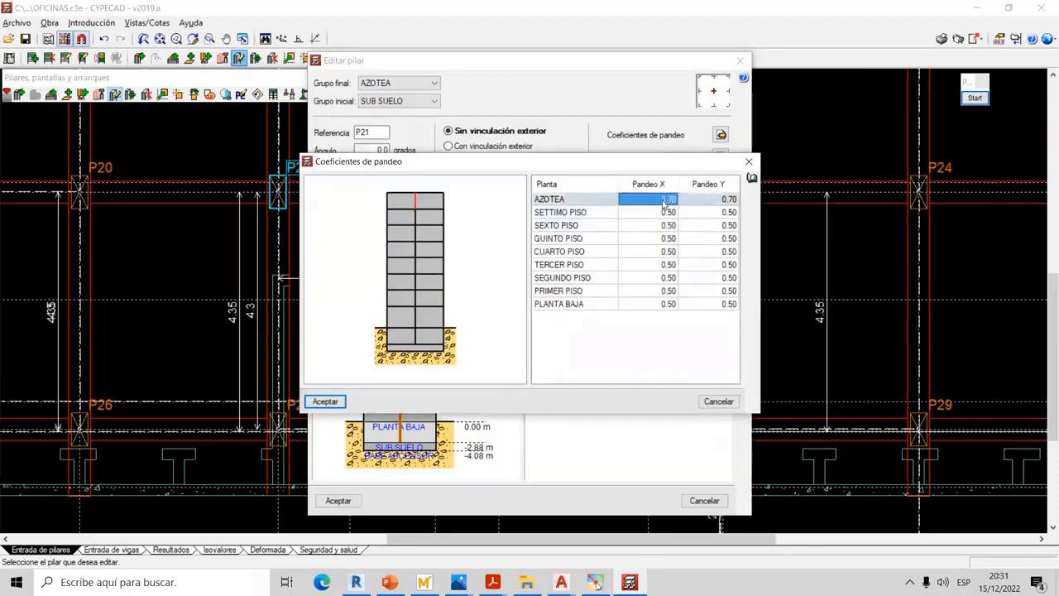
pyautogui.click(325, 402)
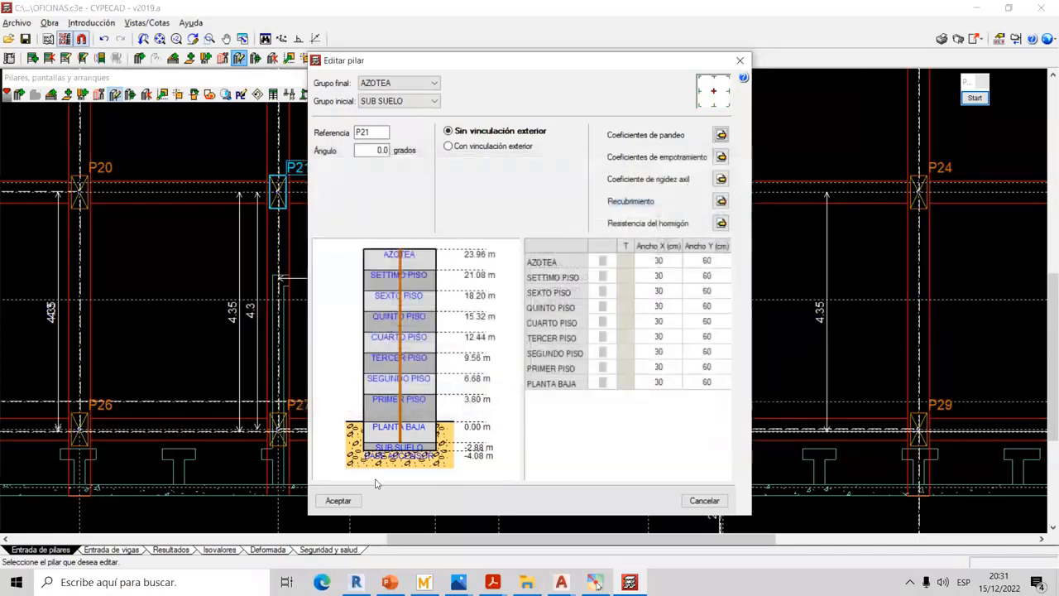
pyautogui.click(338, 500)
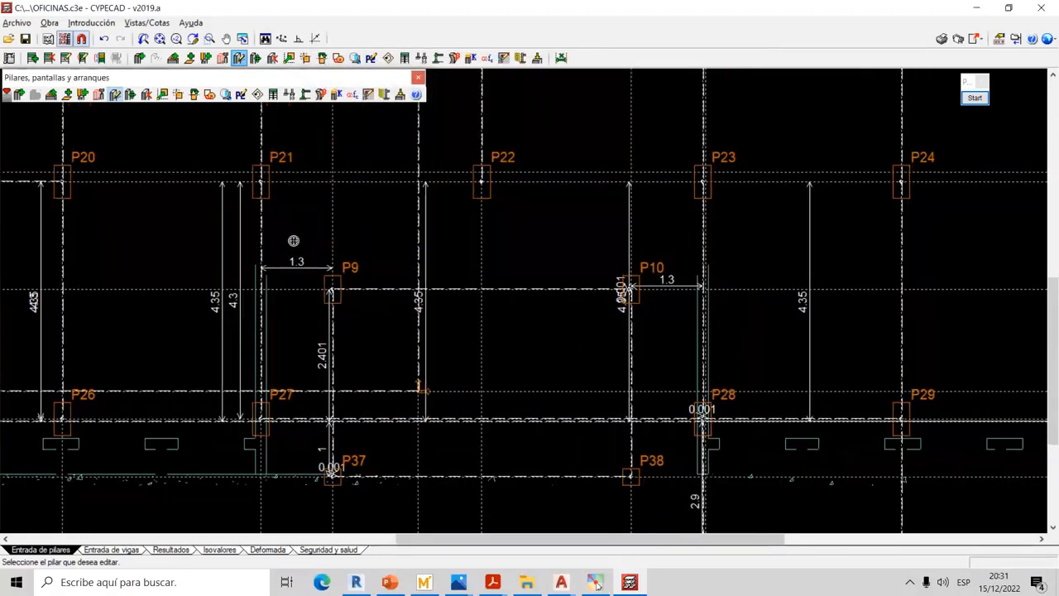
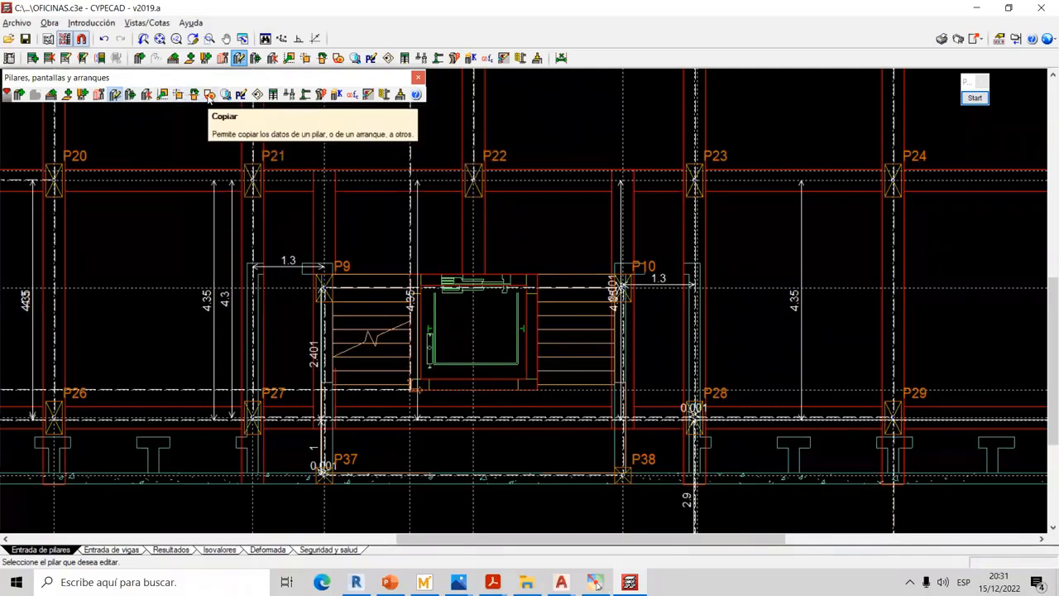
# Start copying column data from P21, including only Grupo inicial y final and Coefs. pandeo, for assignment to other columns
pyautogui.click(210, 95)
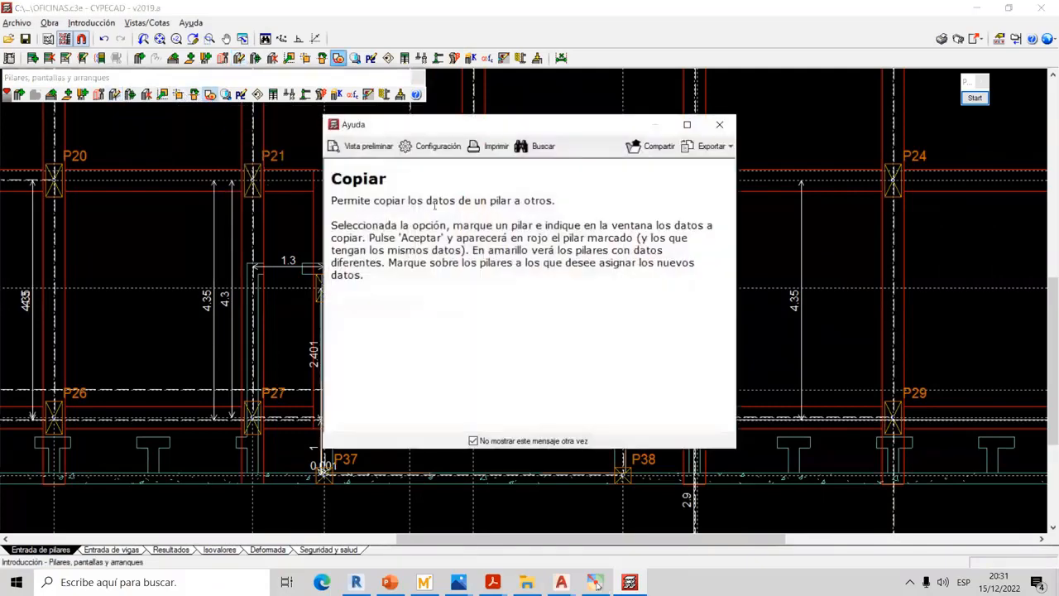
pyautogui.click(720, 125)
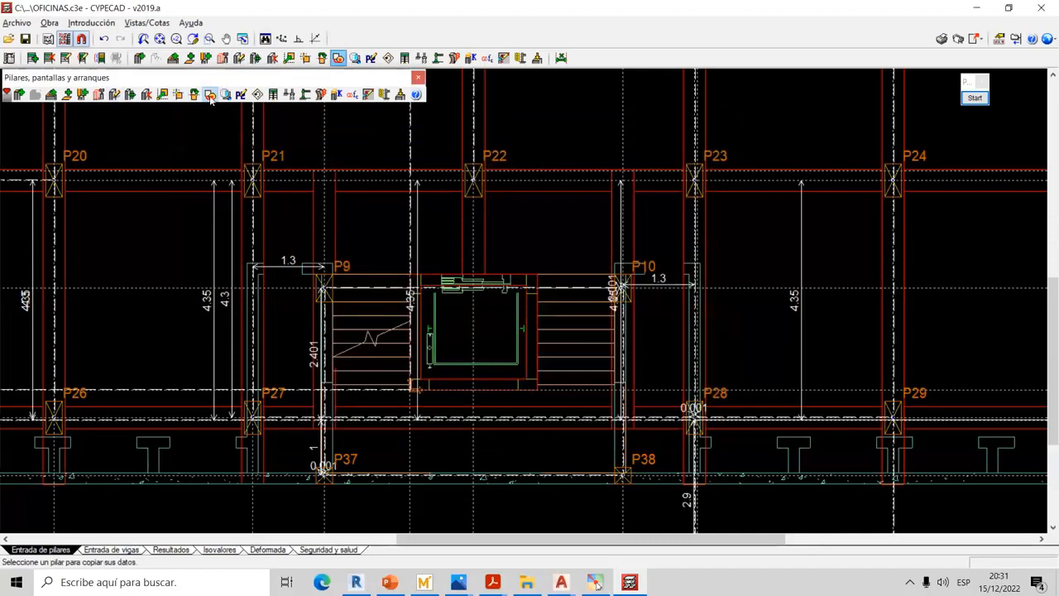
pyautogui.click(253, 180)
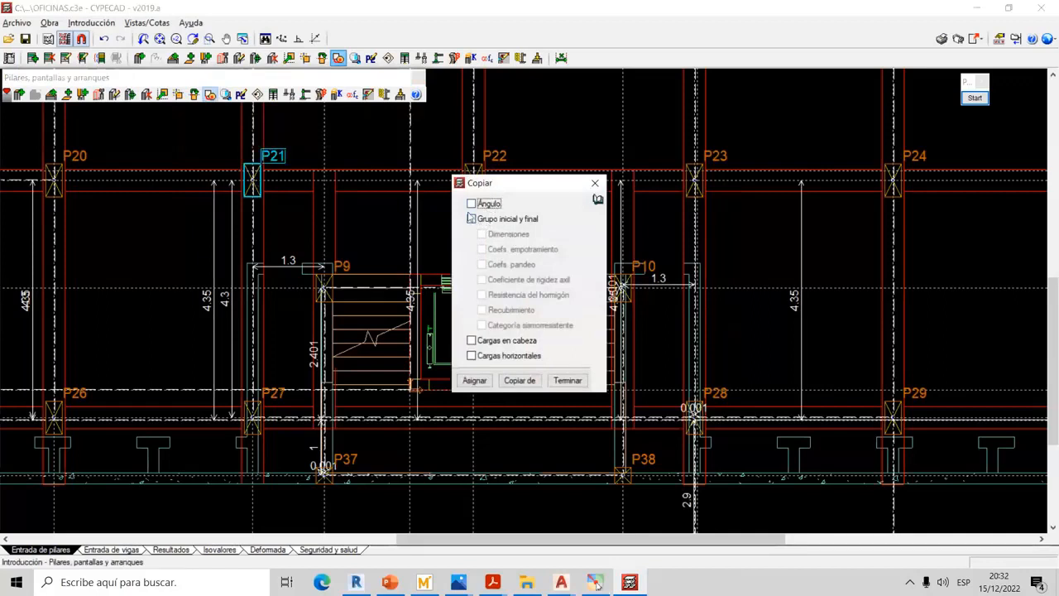
pyautogui.click(481, 219)
pyautogui.click(494, 235)
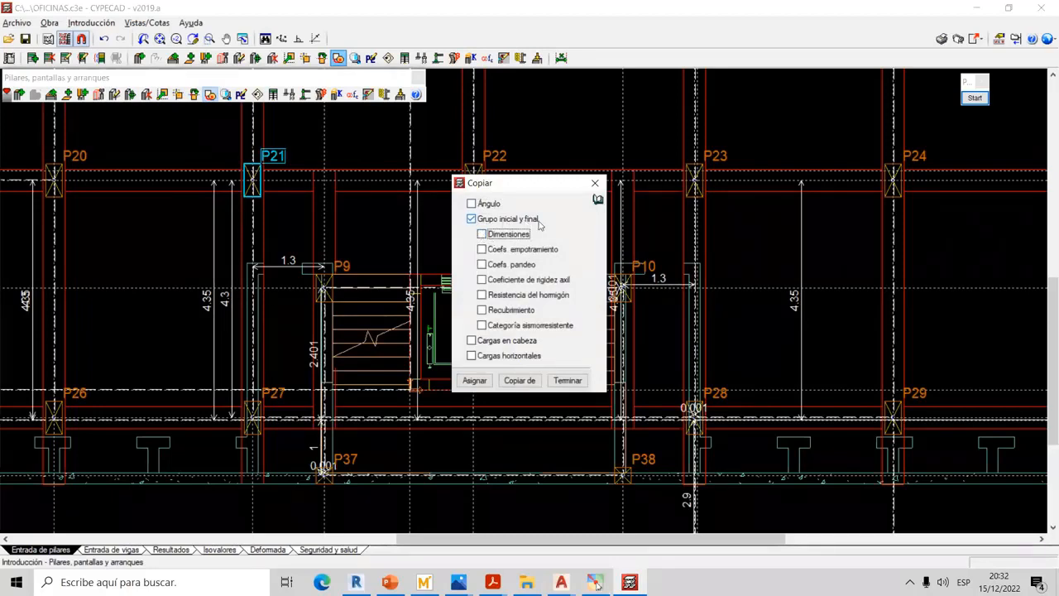
pyautogui.click(485, 265)
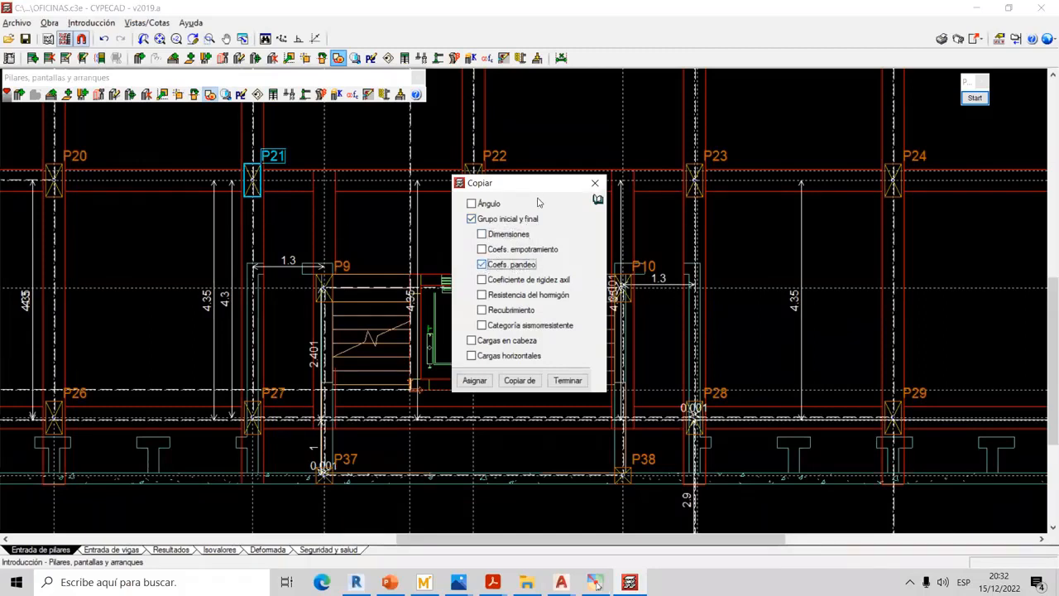
pyautogui.moveTo(549, 183); pyautogui.dragTo(583, 155)
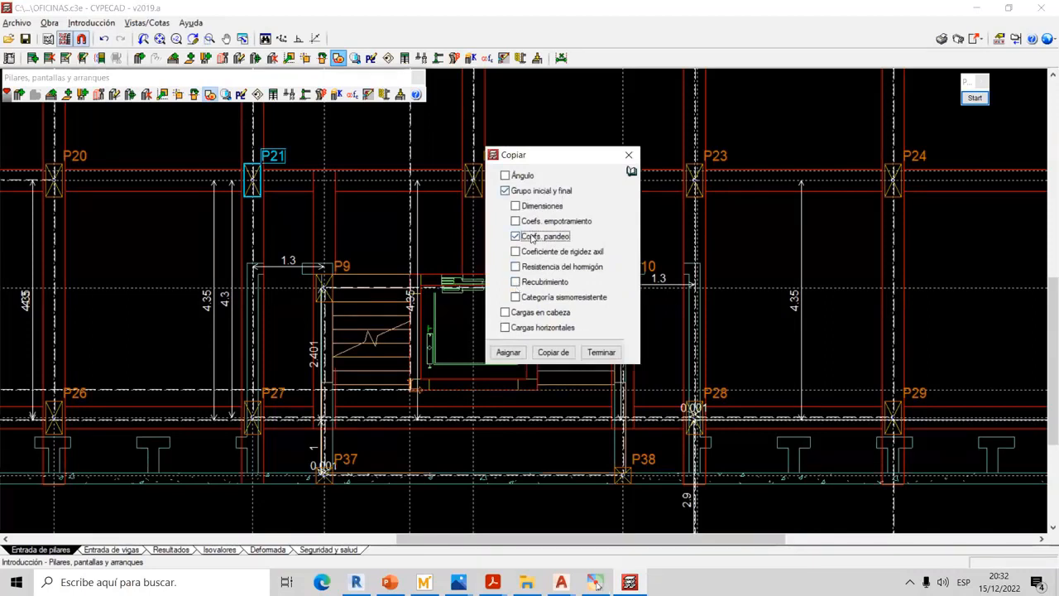
pyautogui.click(509, 353)
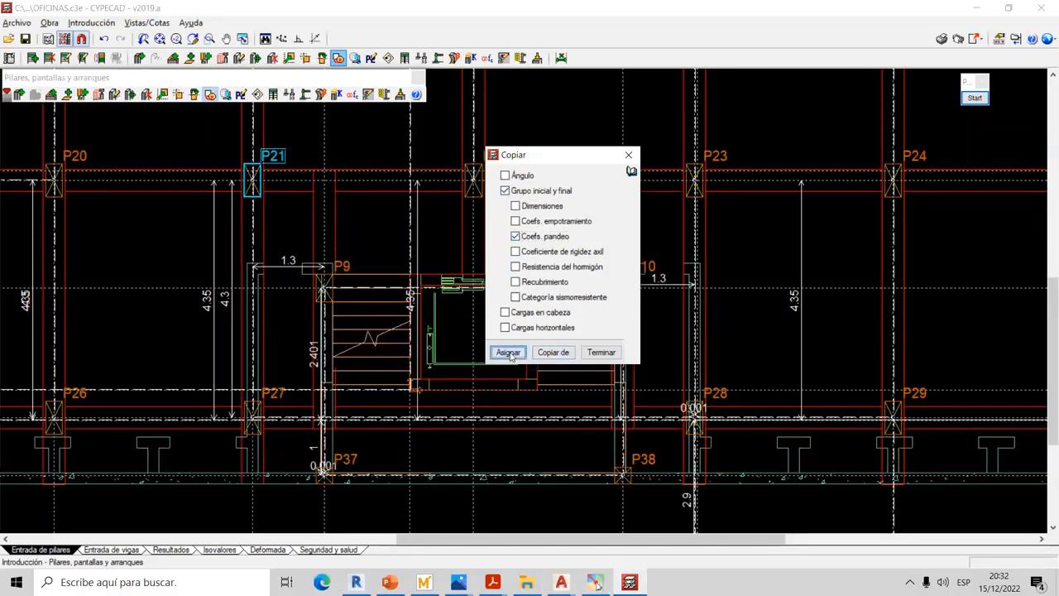
pyautogui.click(509, 354)
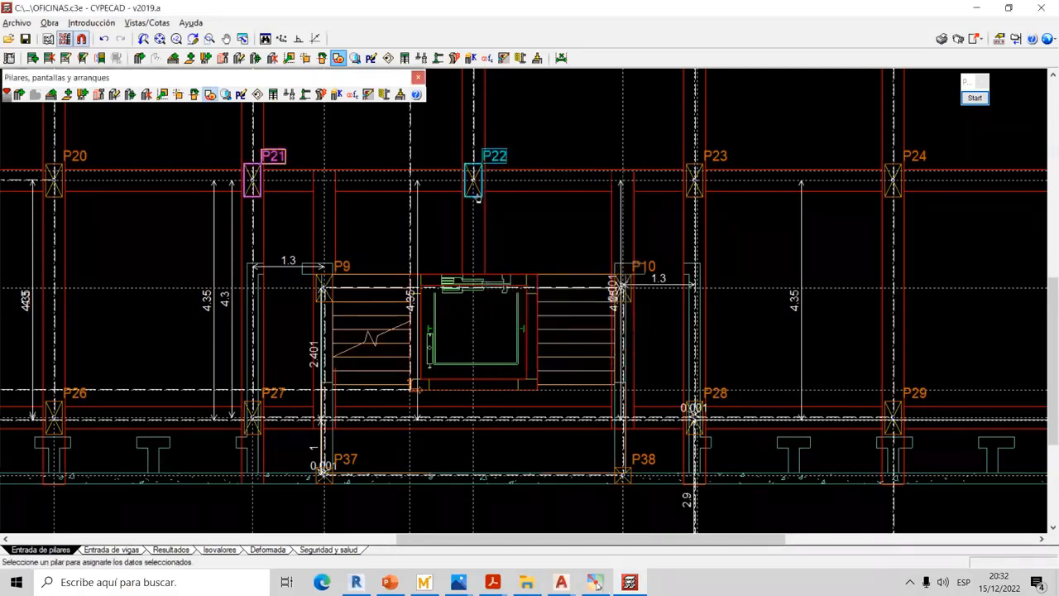
# Assign P21's copied floor range and buckling coefficients to columns P22, P23, P9 and P10
pyautogui.click(476, 196)
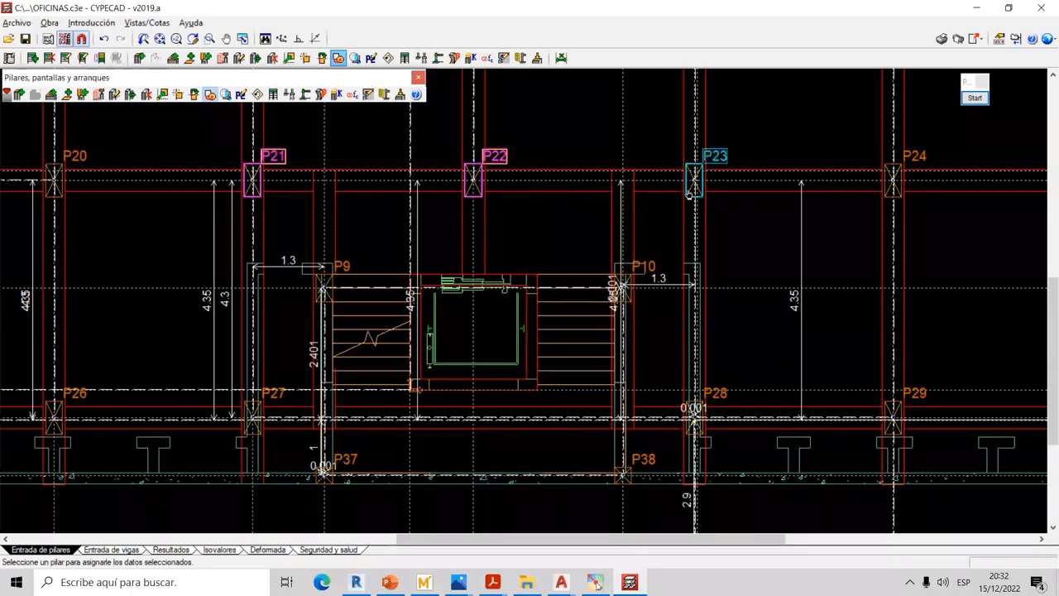
pyautogui.click(692, 192)
pyautogui.scroll(4, 626, 302)
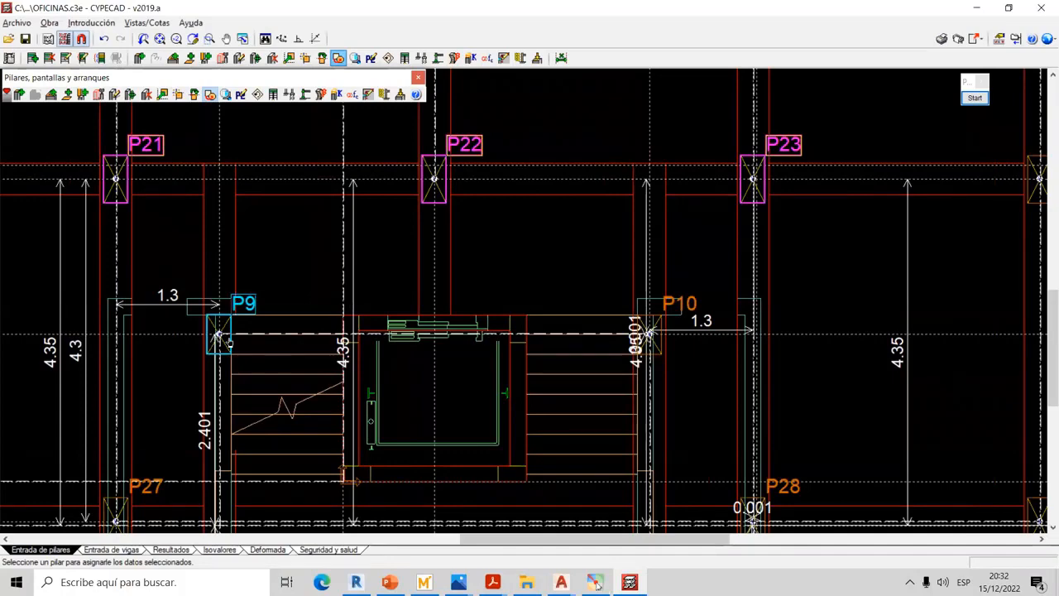
pyautogui.click(231, 343)
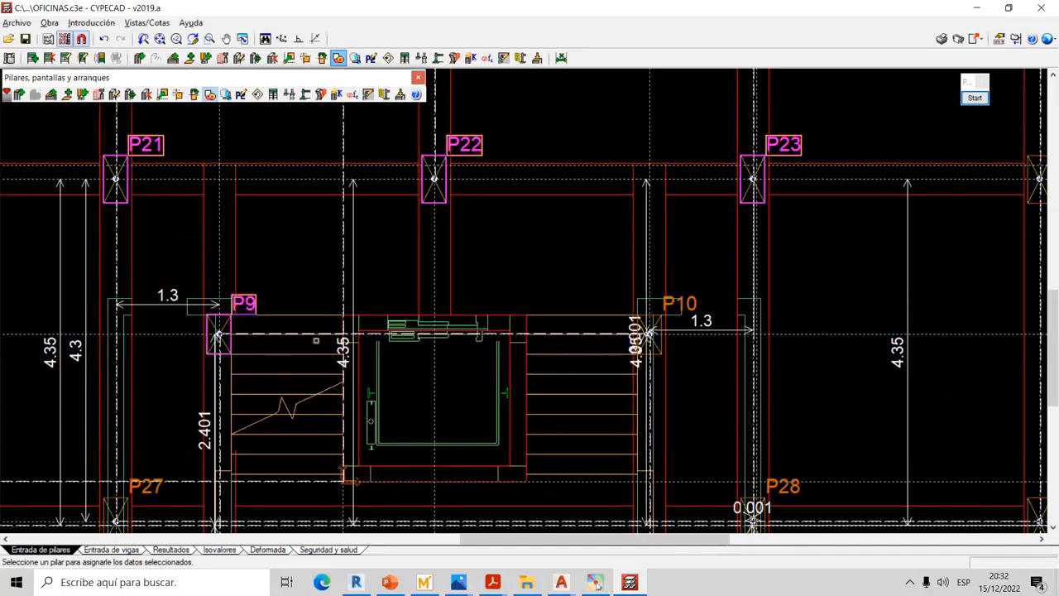
pyautogui.click(649, 333)
# Assign the copied P21 data to the lower stair core columns P28, P38, P37 and P27
pyautogui.scroll(-3, 649, 334)
pyautogui.scroll(-2, 745, 396)
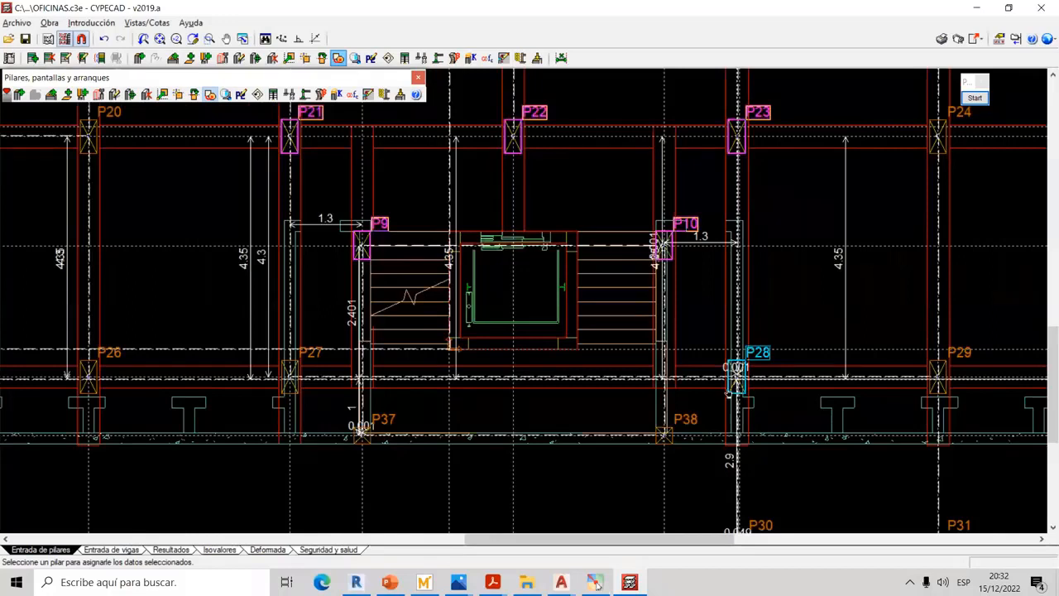
pyautogui.click(732, 390)
pyautogui.click(689, 432)
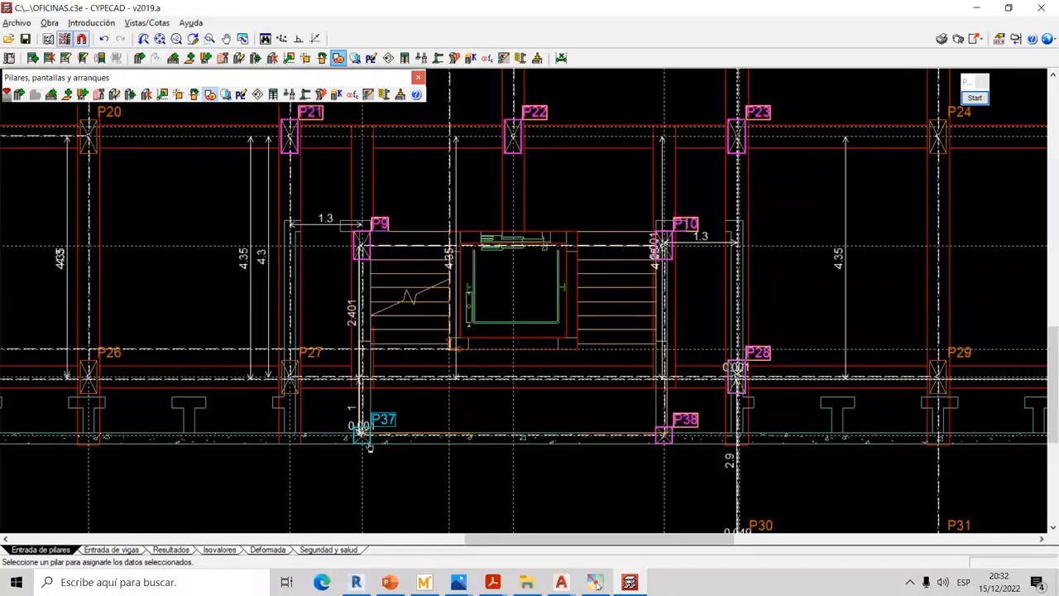
pyautogui.click(327, 407)
pyautogui.click(299, 385)
pyautogui.scroll(-2, 400, 326)
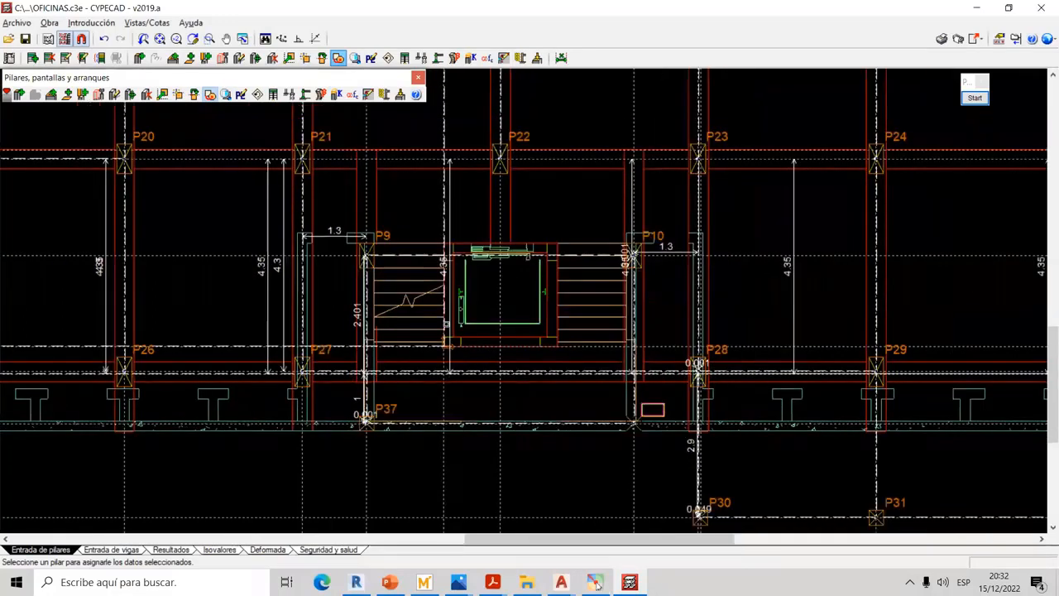
pyautogui.moveTo(512, 317); pyautogui.dragTo(585, 369, button='middle')
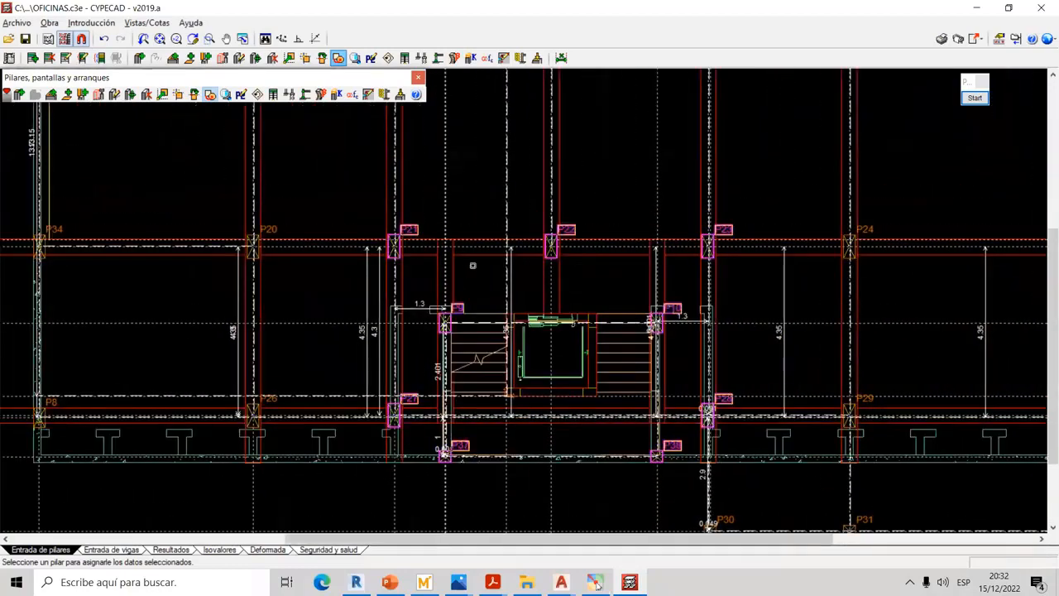
pyautogui.scroll(-1, 458, 292)
pyautogui.scroll(-4, 458, 292)
pyautogui.moveTo(559, 326); pyautogui.dragTo(564, 408, button='middle')
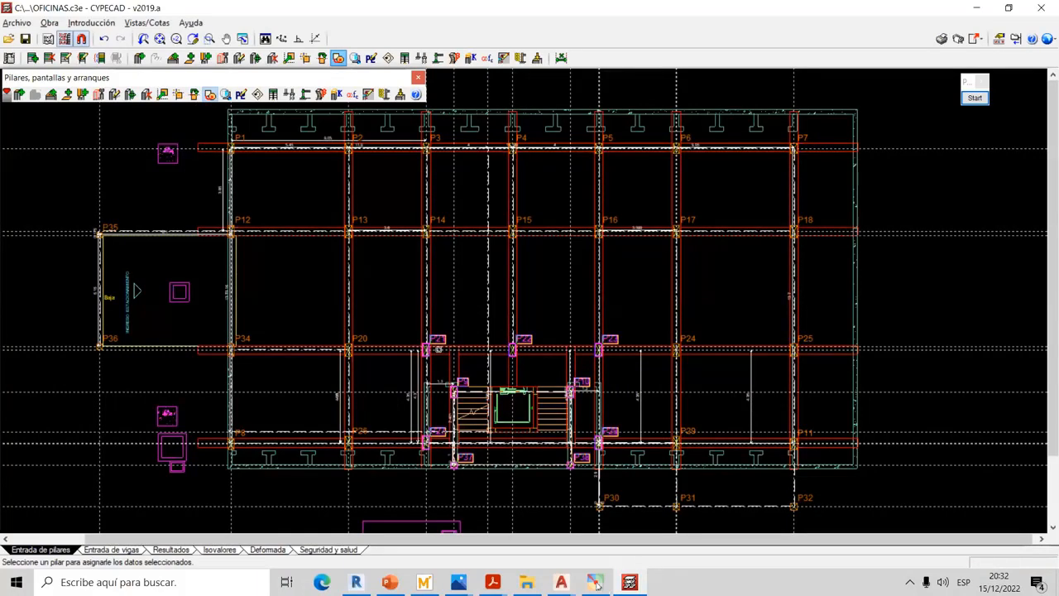
# End the assignment of P21's copied data and finish the column copy command
pyautogui.rightClick(537, 278)
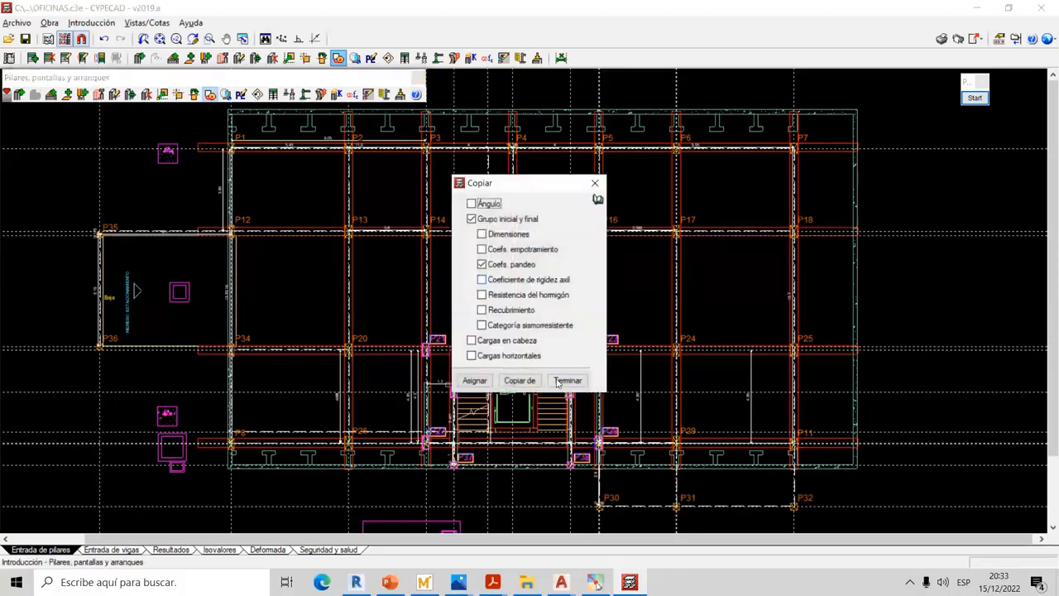
pyautogui.click(561, 382)
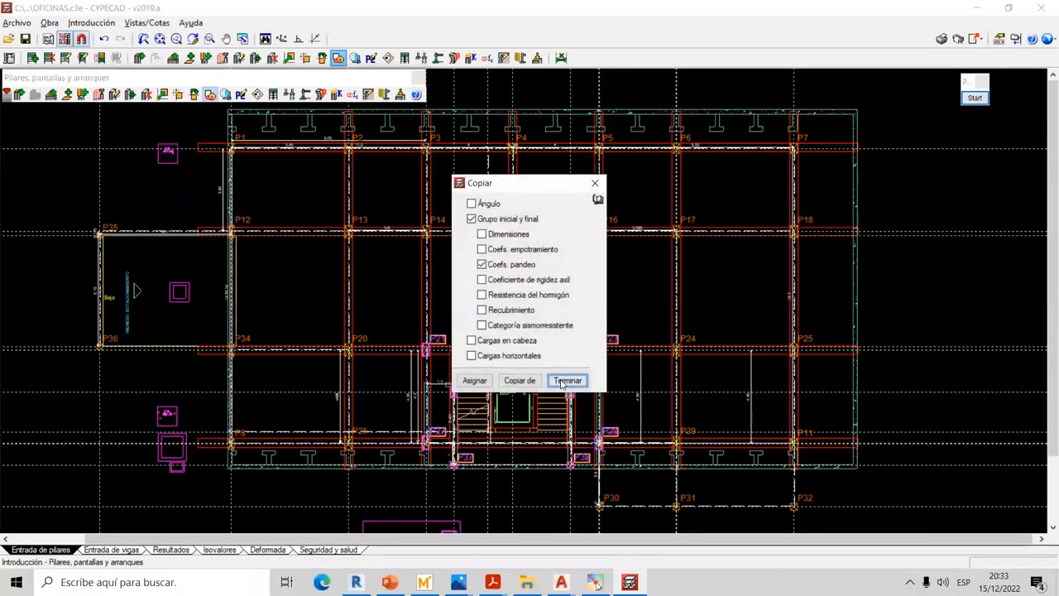
pyautogui.click(562, 380)
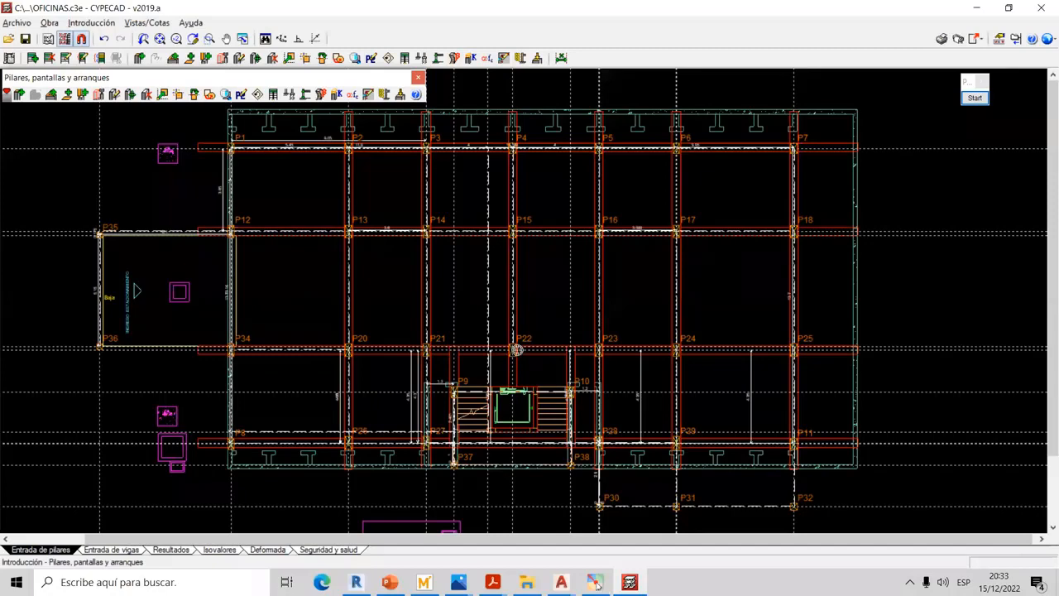
# Switch to beam entry, open the building's 3D view and examine the column heights and arrangement from several angles
pyautogui.click(116, 551)
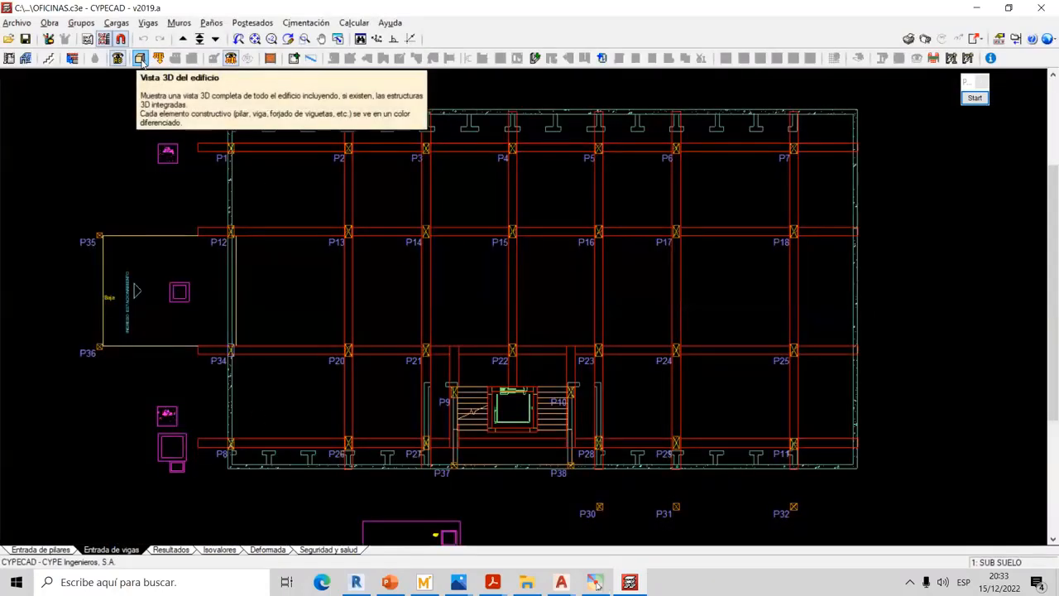
pyautogui.click(141, 61)
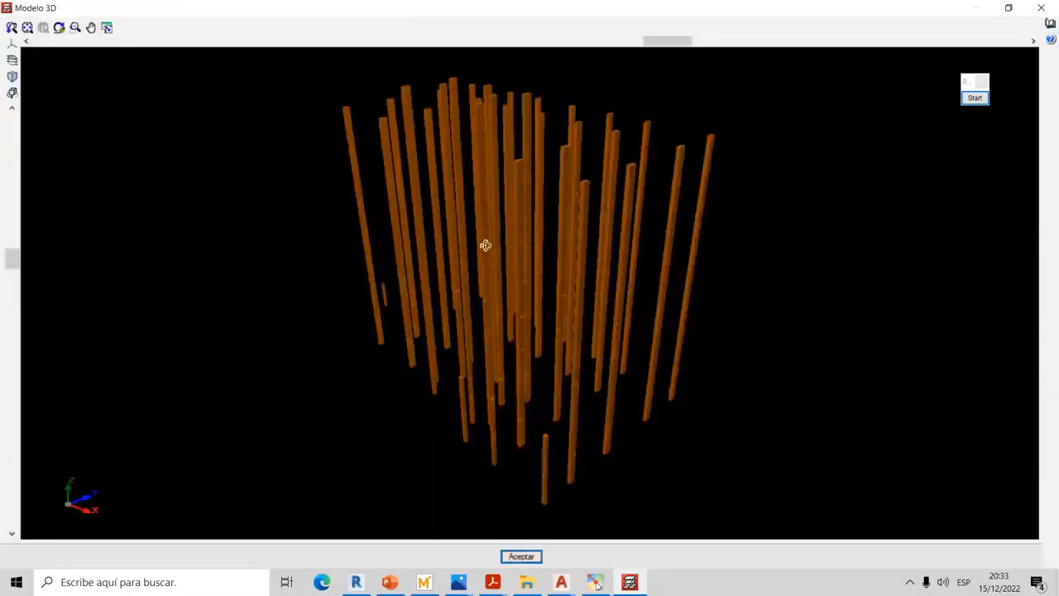
pyautogui.moveTo(485, 243); pyautogui.dragTo(239, 182)
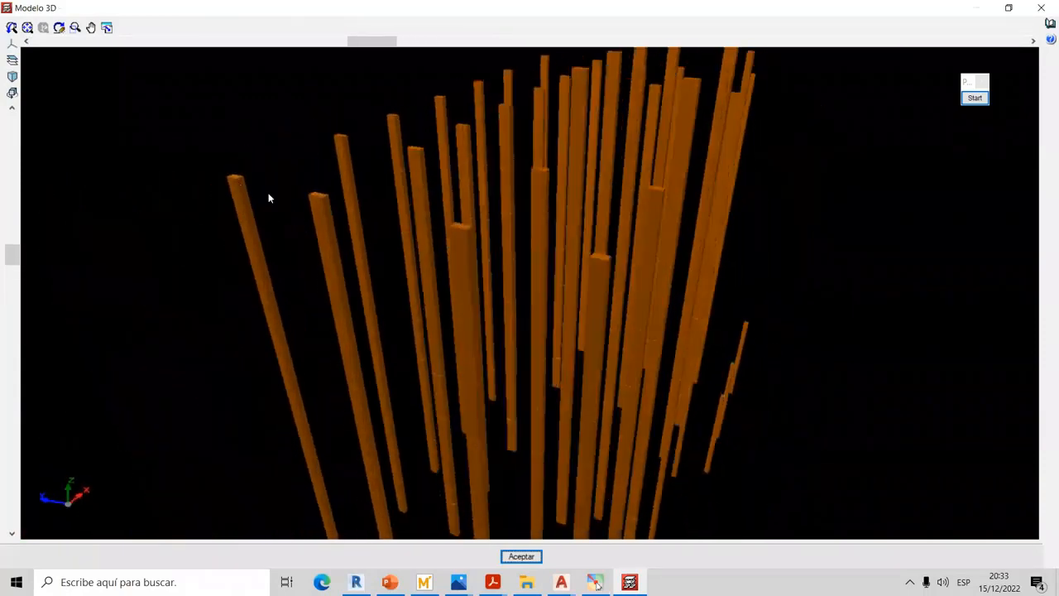
pyautogui.moveTo(423, 224); pyautogui.dragTo(437, 122)
pyautogui.moveTo(682, 152); pyautogui.dragTo(552, 157)
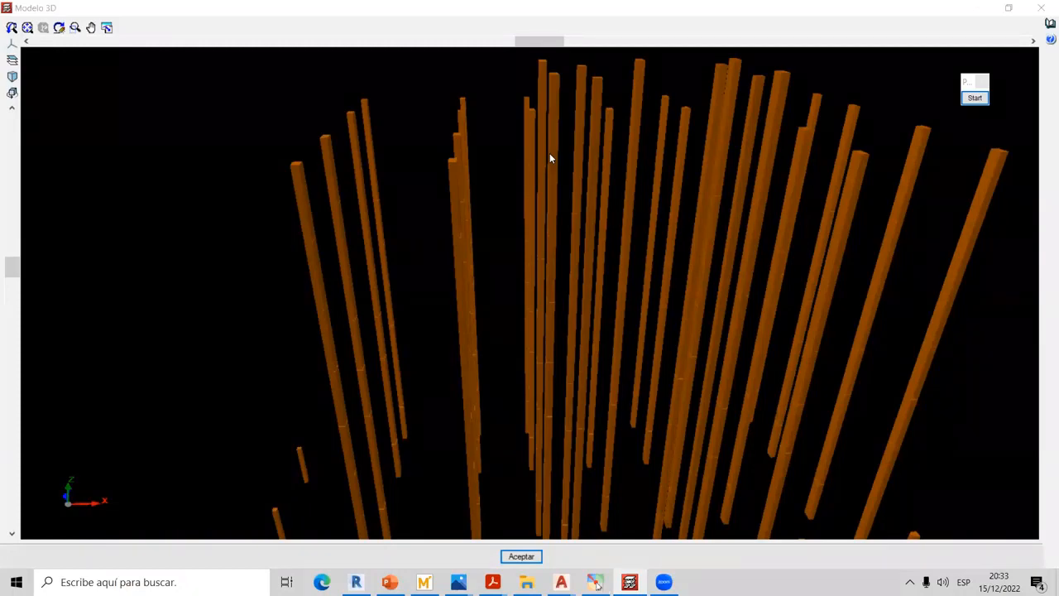
pyautogui.moveTo(500, 248); pyautogui.dragTo(683, 355)
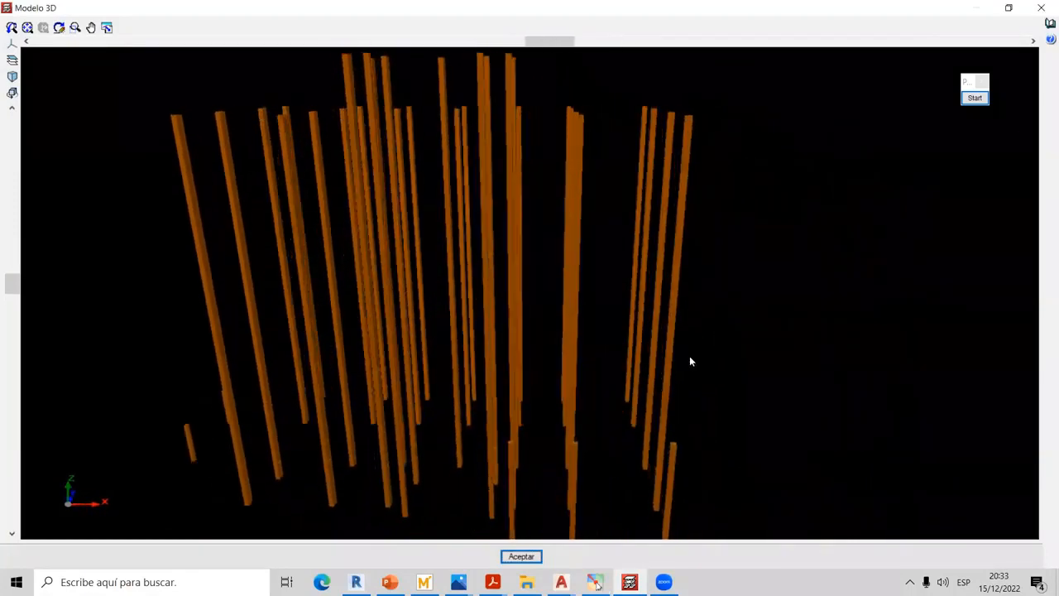
pyautogui.moveTo(691, 362); pyautogui.dragTo(705, 361)
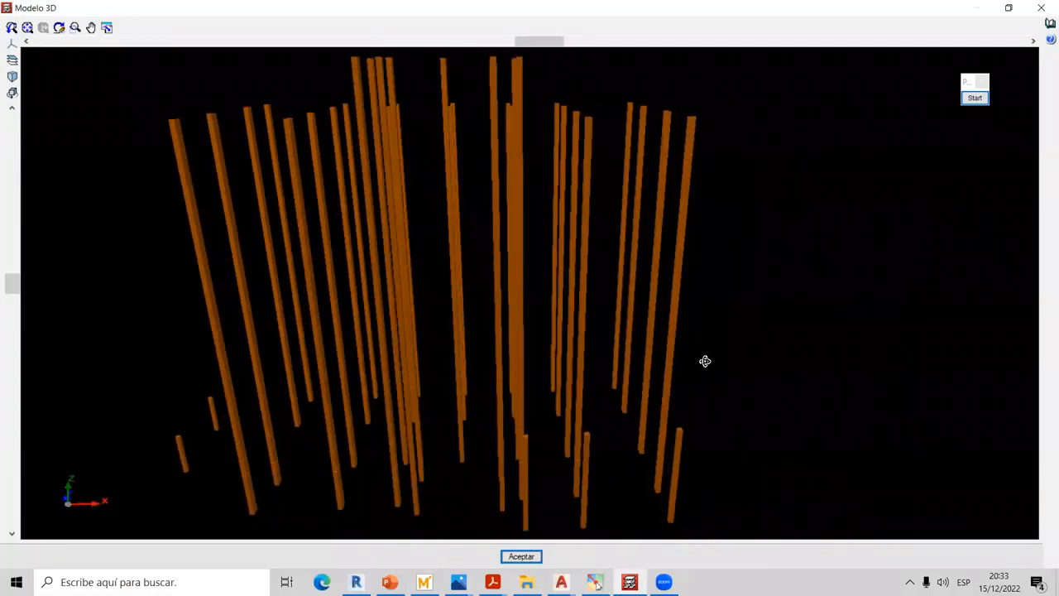
pyautogui.moveTo(605, 343); pyautogui.dragTo(612, 344)
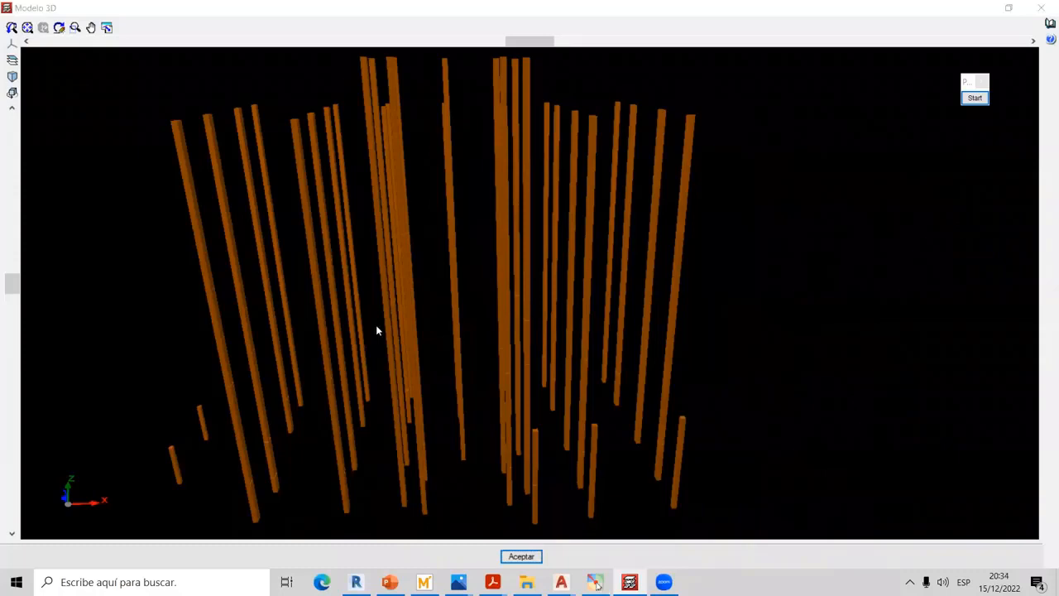
pyautogui.moveTo(485, 270); pyautogui.dragTo(506, 325)
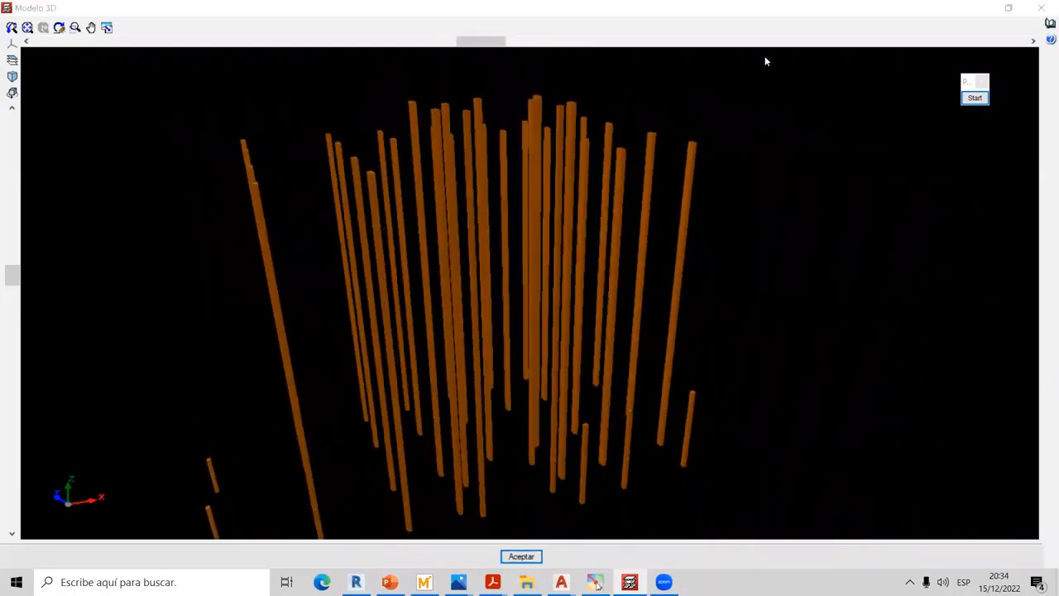
pyautogui.moveTo(561, 246); pyautogui.dragTo(560, 272)
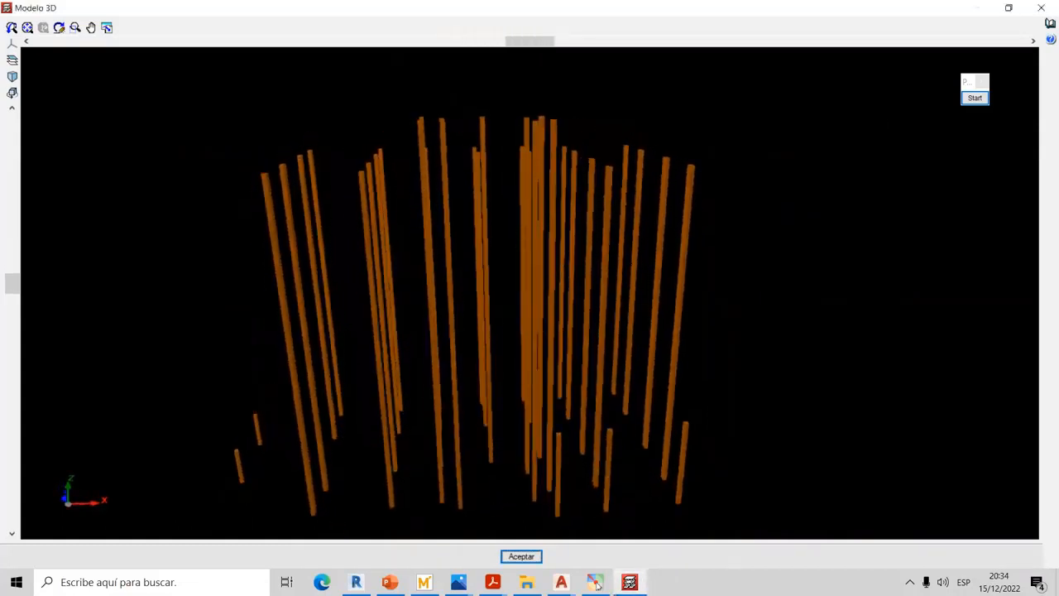
# Switch to Revit and examine the basement's perimeter concrete walls and columns in the 3D view
pyautogui.click(356, 582)
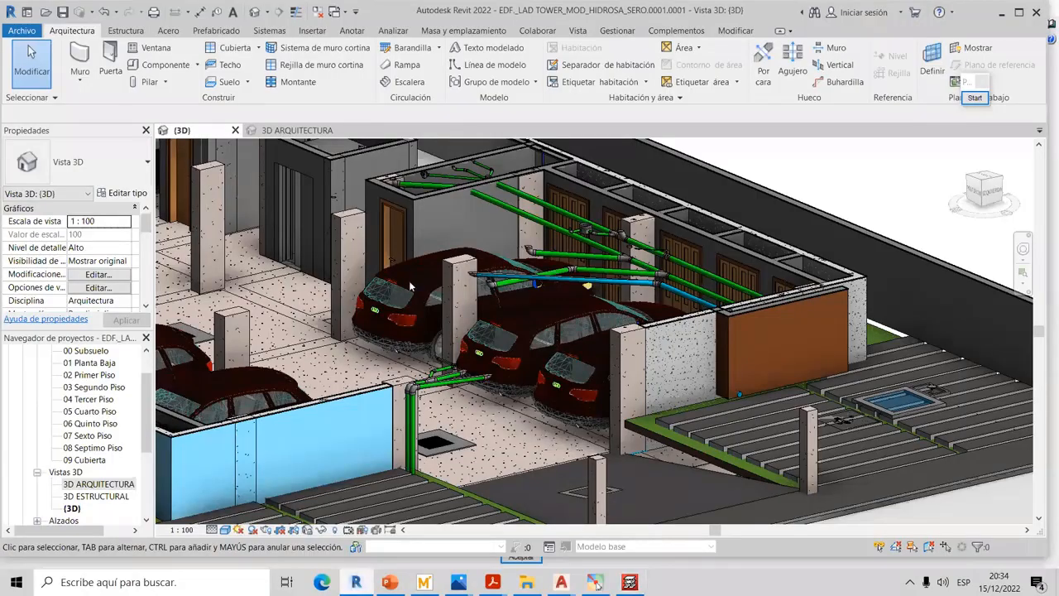
pyautogui.scroll(-3, 410, 286)
pyautogui.moveTo(470, 254); pyautogui.dragTo(647, 448, button='middle')
pyautogui.moveTo(409, 331); pyautogui.dragTo(347, 191, button='middle')
pyautogui.scroll(2, 348, 311)
pyautogui.scroll(2, 347, 190)
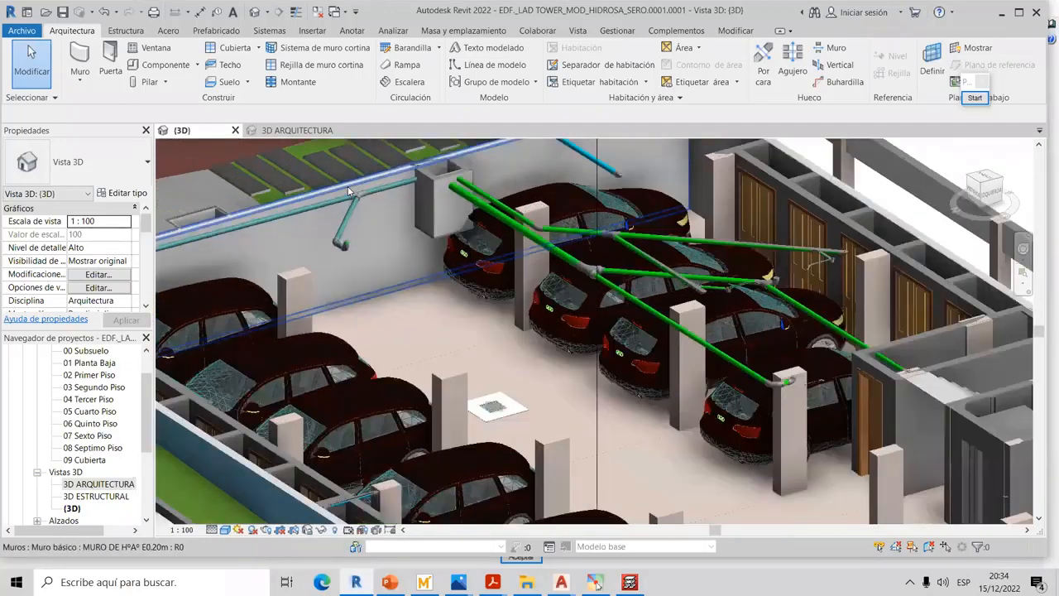
pyautogui.scroll(2, 348, 190)
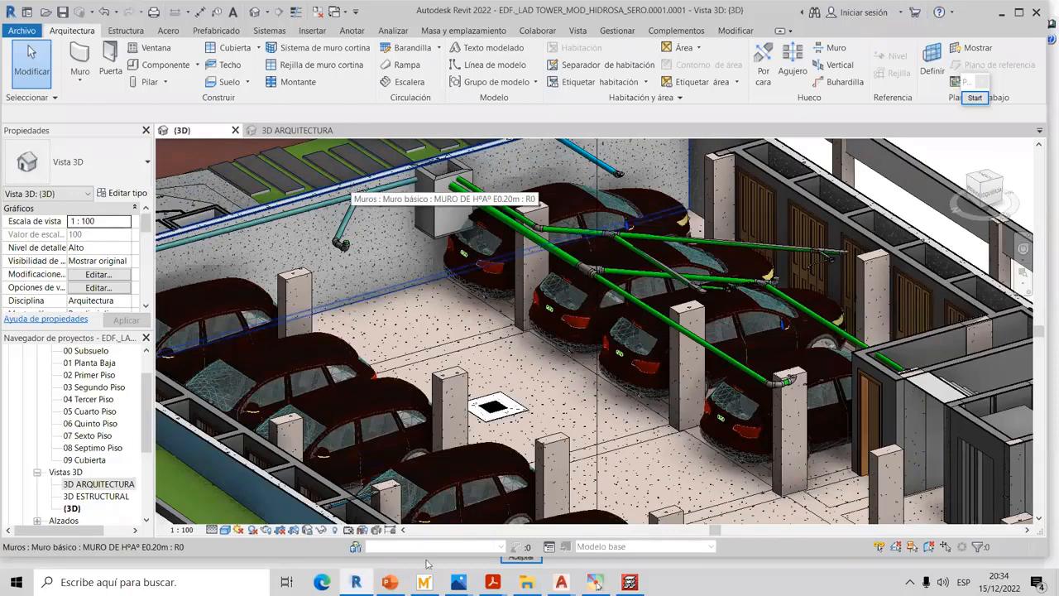
# Switch back to CYPECAD, close the 3D model and examine the basement perimeter wall above columns P2 and P3
pyautogui.moveTo(392, 582)
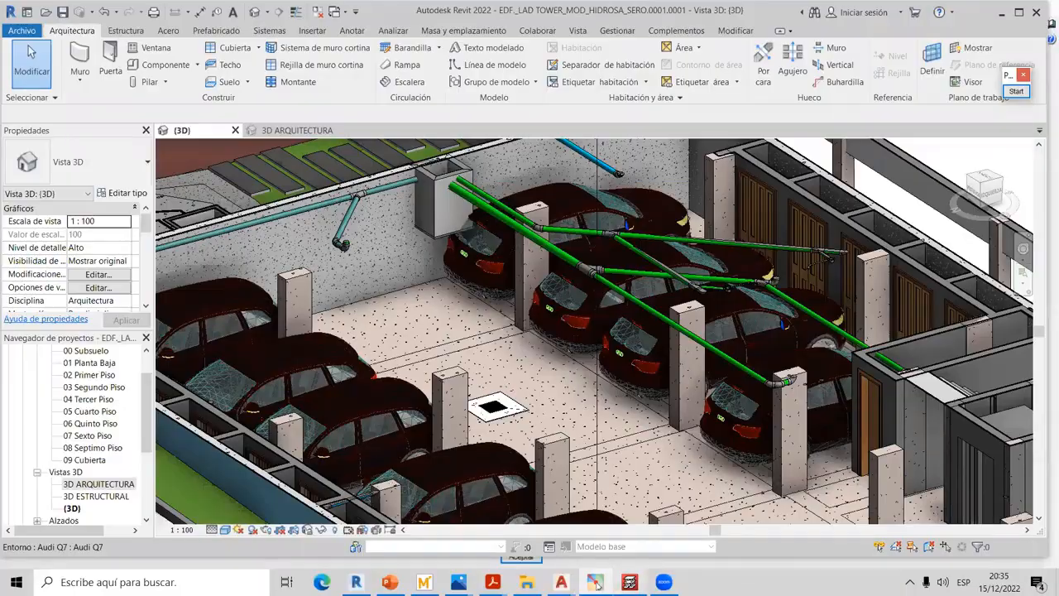
pyautogui.click(630, 582)
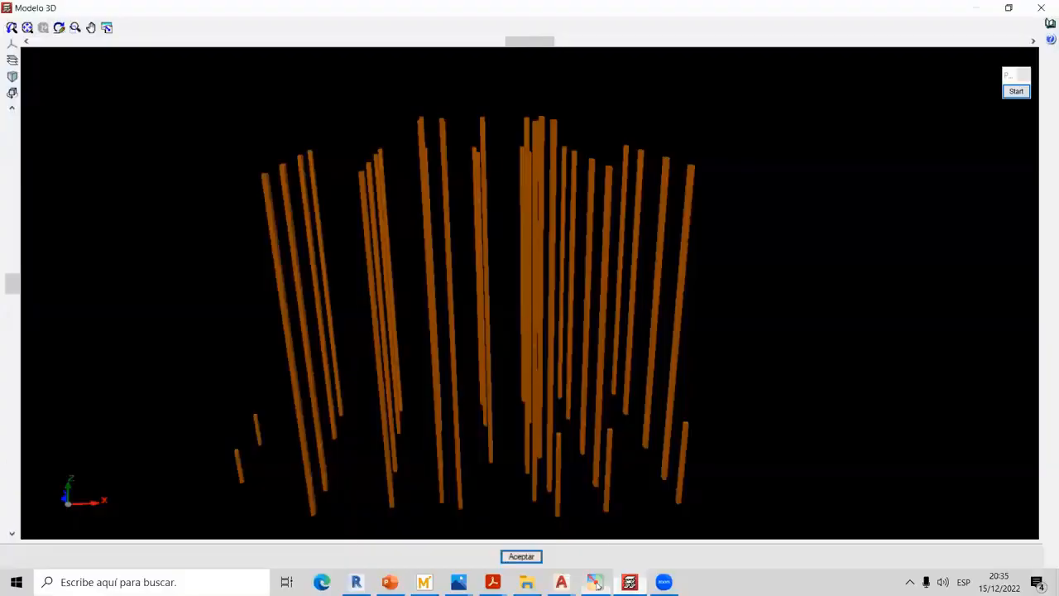
pyautogui.click(1042, 8)
pyautogui.scroll(5, 416, 116)
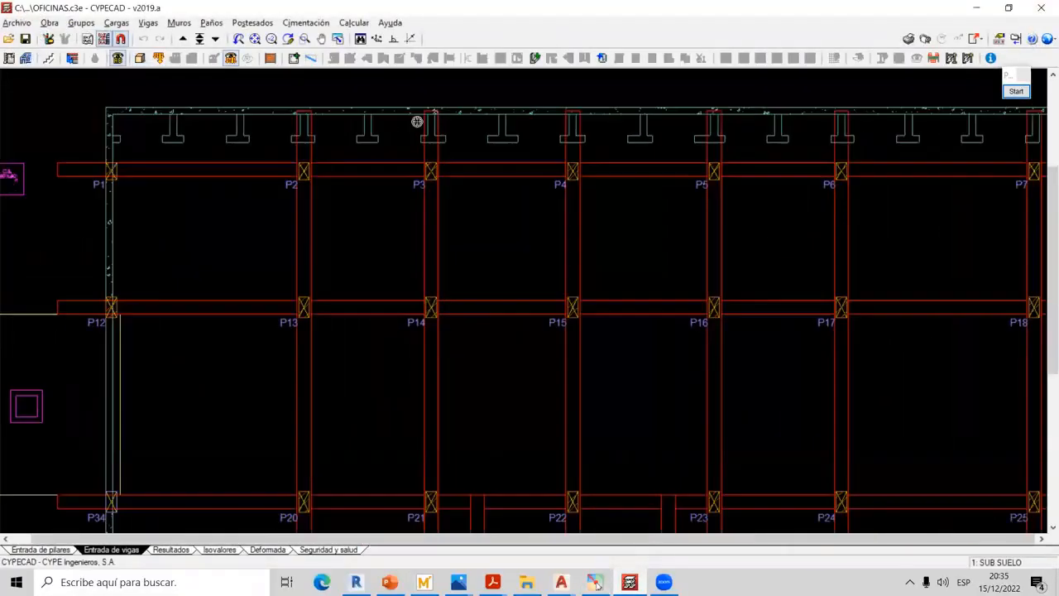
pyautogui.scroll(5, 395, 208)
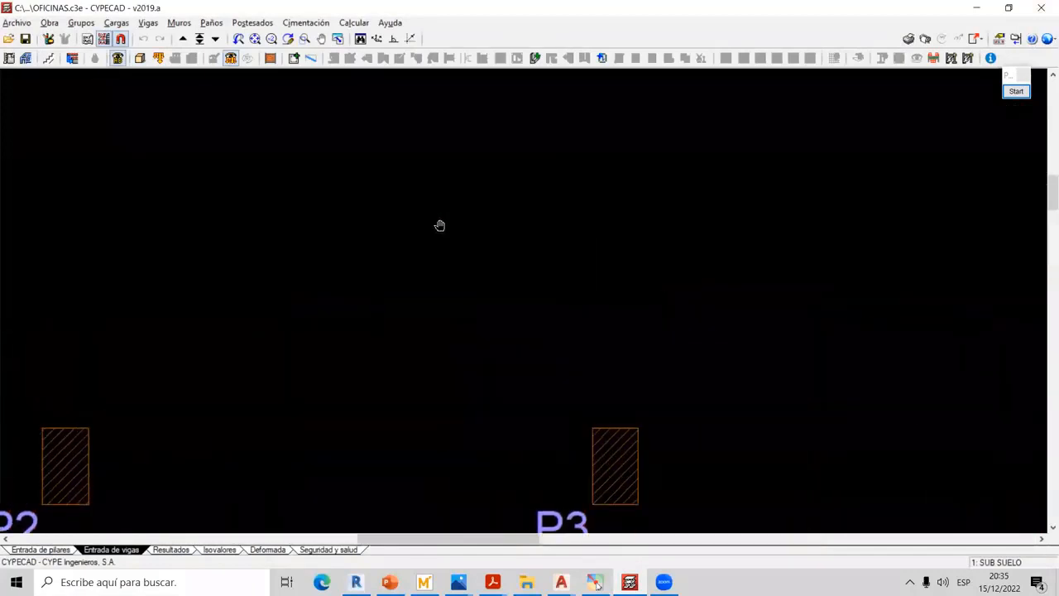
pyautogui.scroll(1, 648, 198)
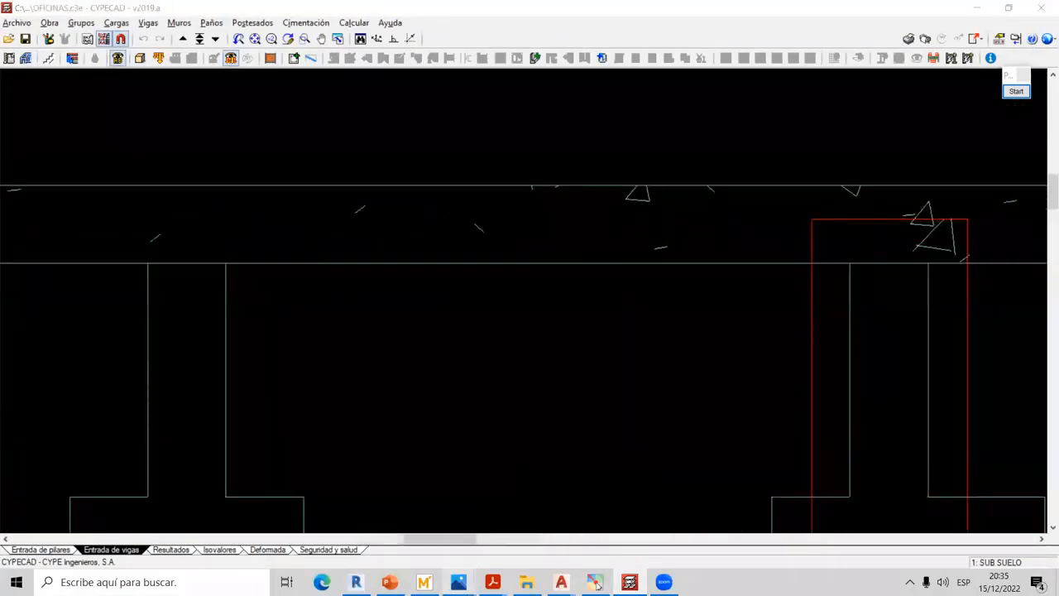
# Switch to the Photos app and examine the wall reinforcement in 20211020_080216.jpg
pyautogui.moveTo(458, 582)
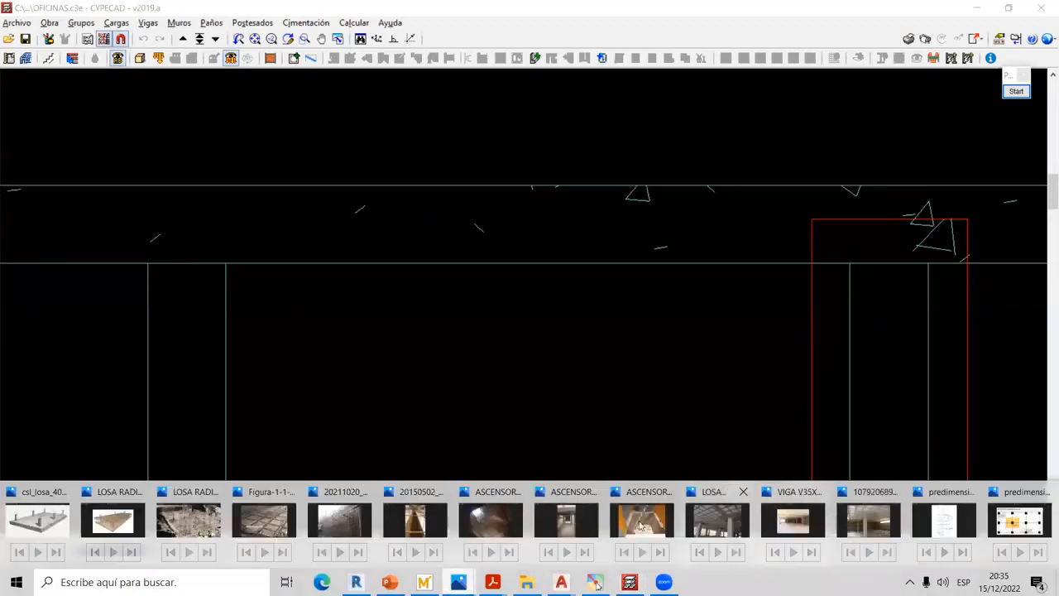
pyautogui.click(346, 520)
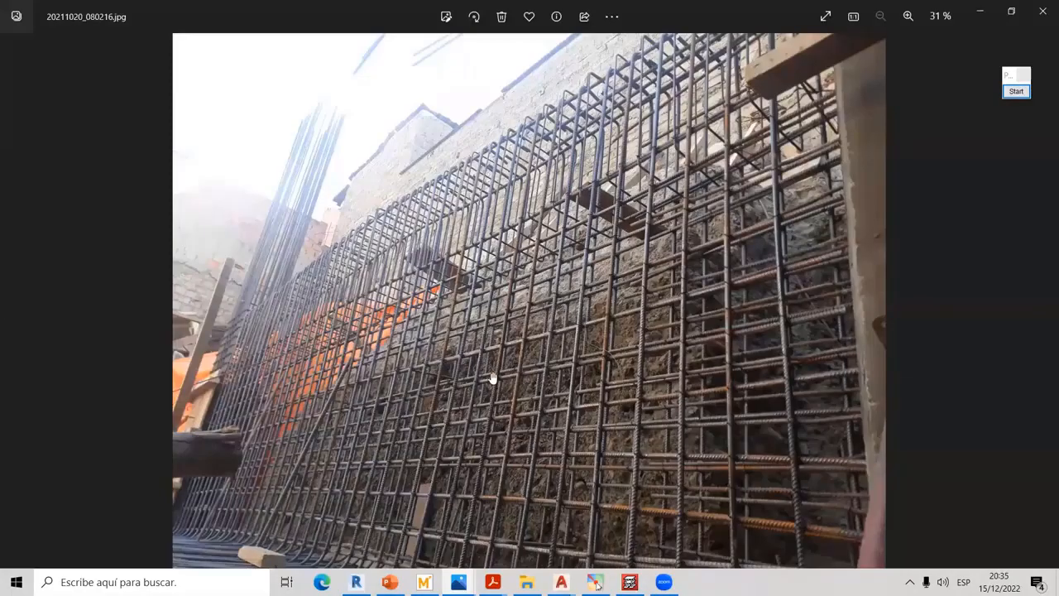
pyautogui.scroll(1, 493, 381)
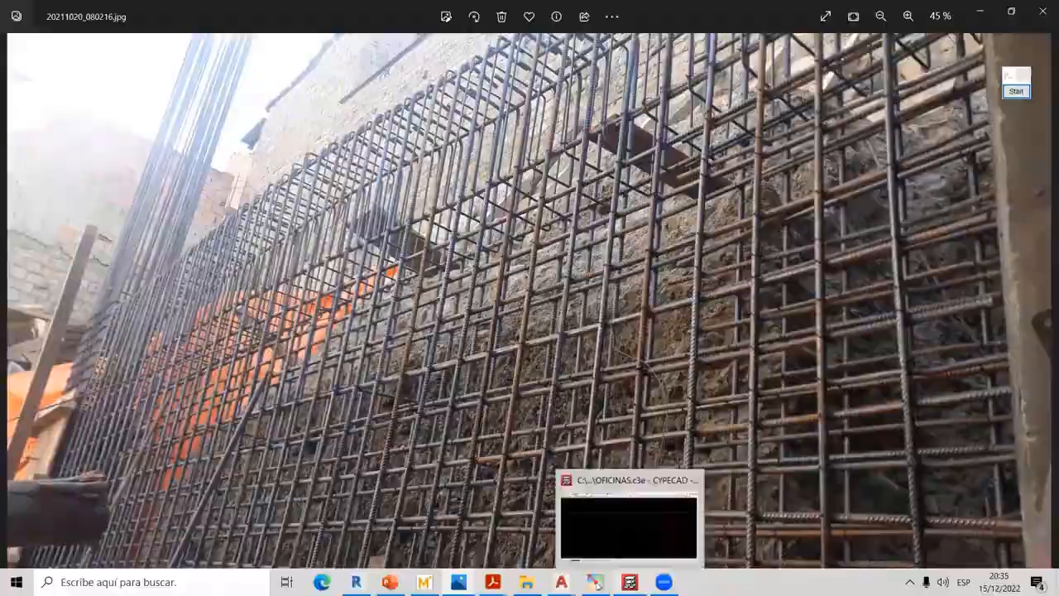
# Switch back to CYPECAD and start a new reinforced concrete wall, with SUB SUELO as its starting floor below PLANTA BAJA
pyautogui.click(629, 521)
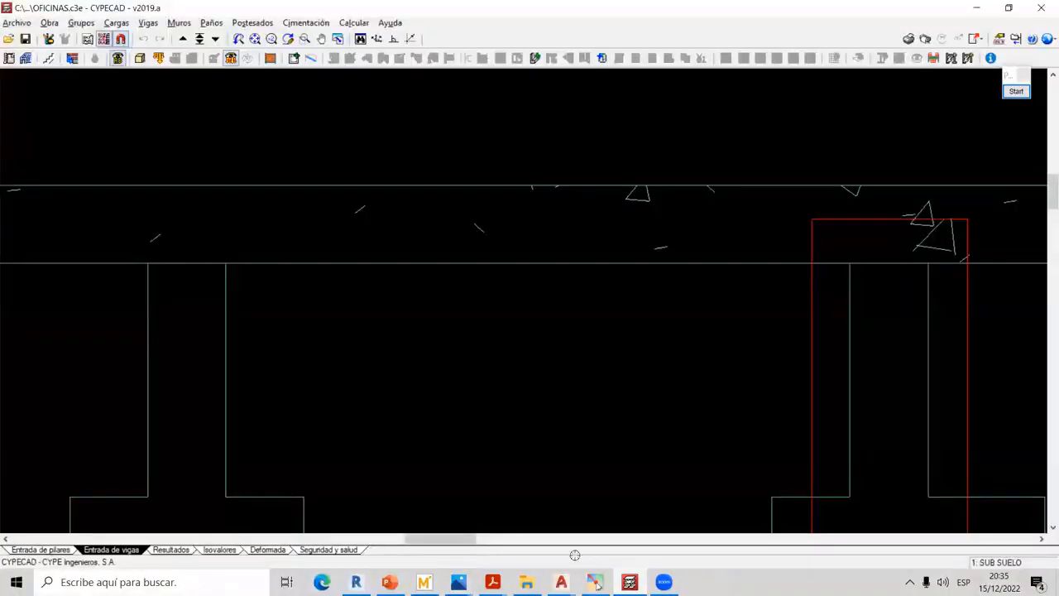
pyautogui.scroll(-4, 374, 361)
pyautogui.scroll(-5, 374, 361)
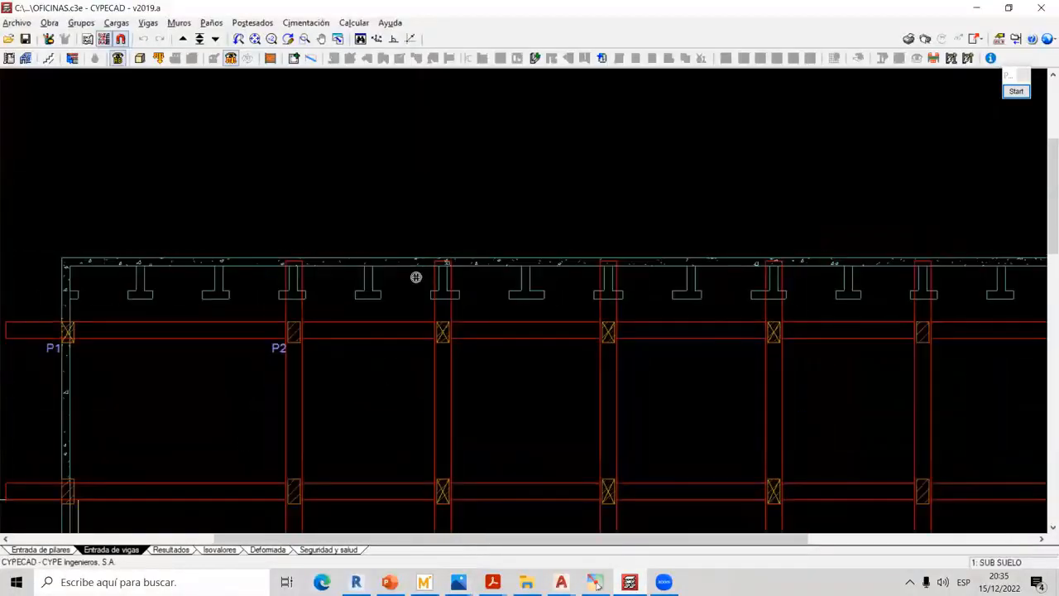
pyautogui.scroll(1, 438, 289)
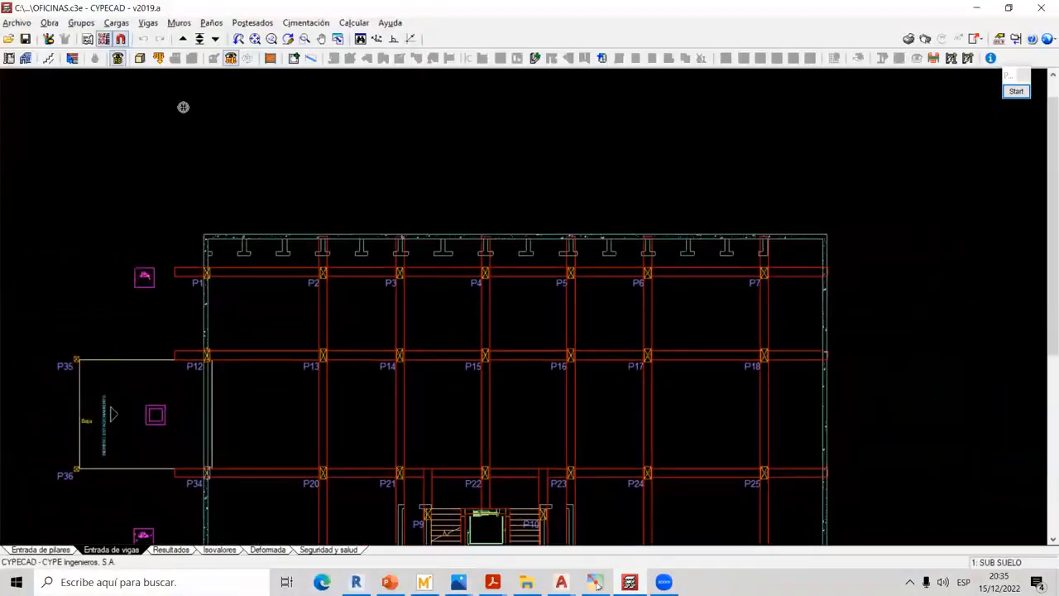
pyautogui.click(181, 24)
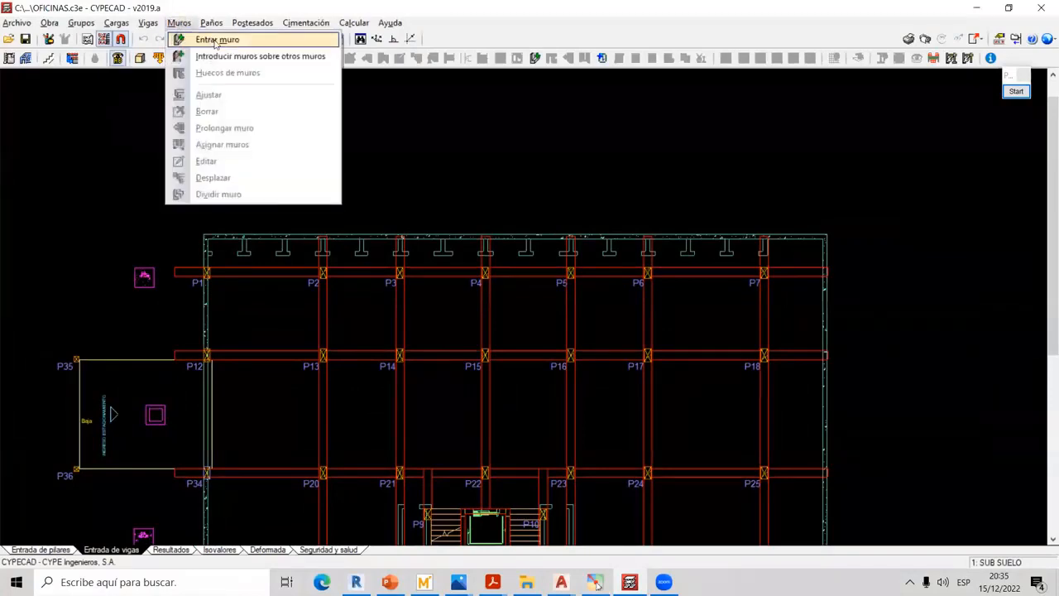
pyautogui.click(216, 41)
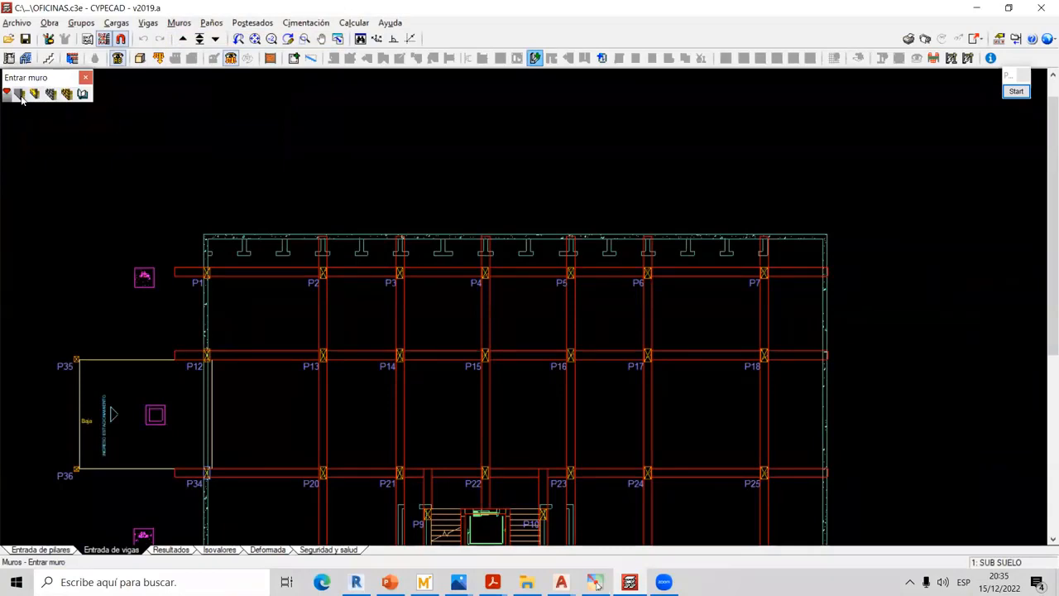
pyautogui.click(21, 94)
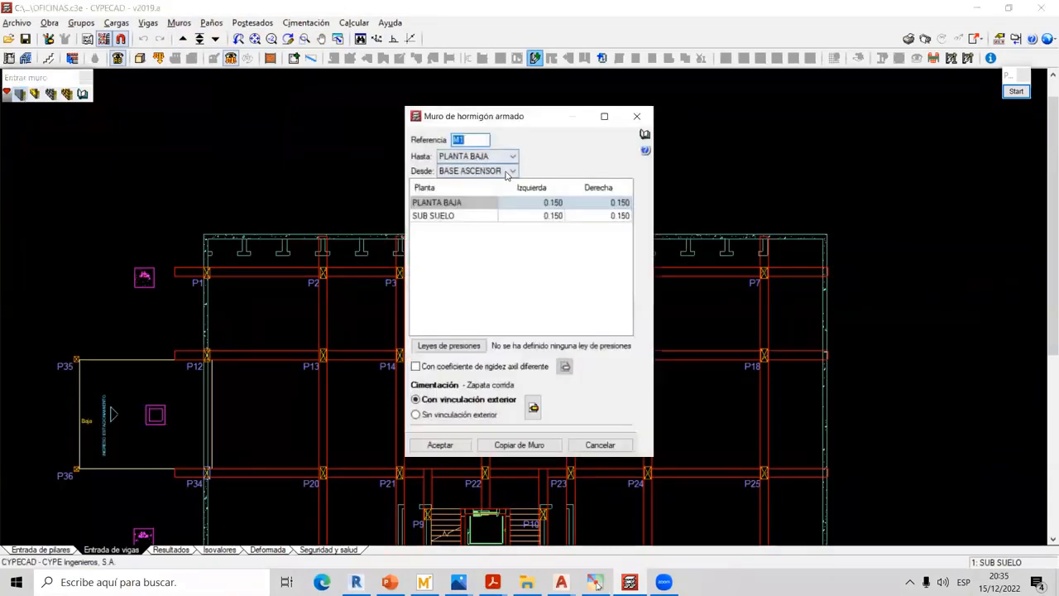
pyautogui.click(507, 172)
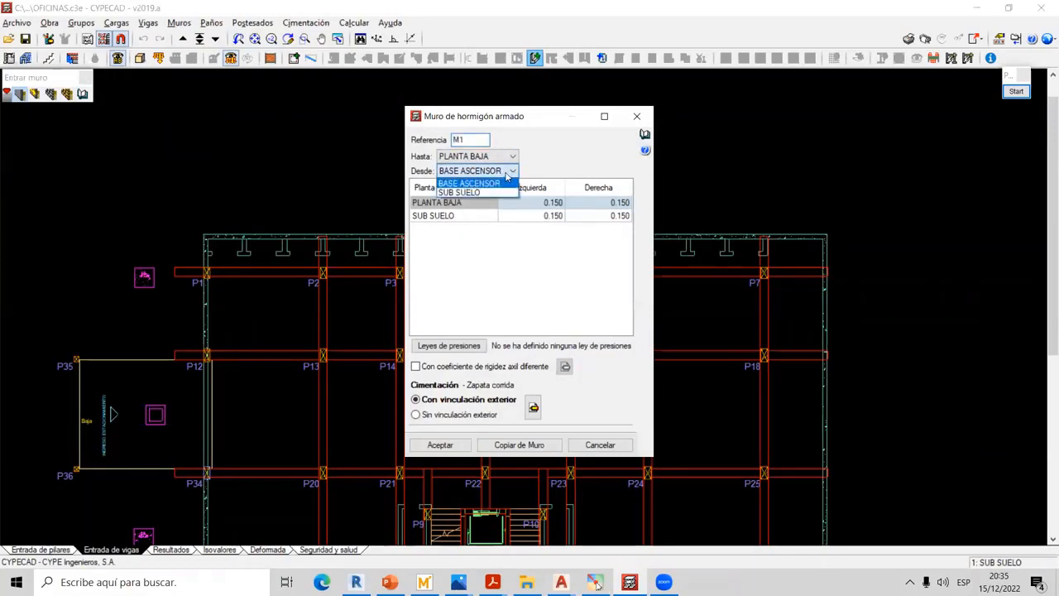
pyautogui.click(469, 192)
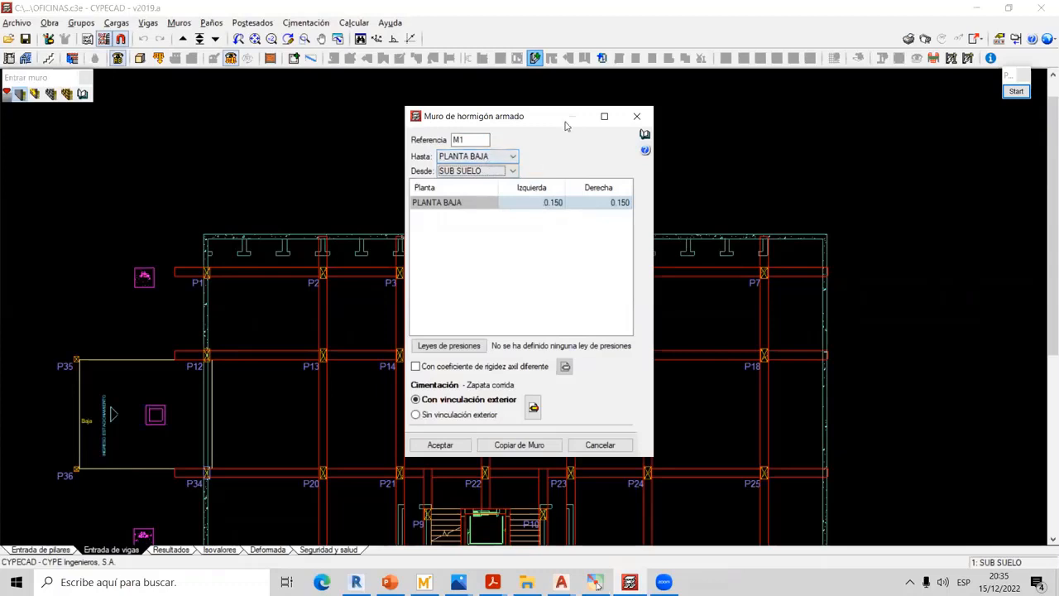
# Set wall M1's left and right thicknesses at PLANTA BAJA to 0.1 m each
pyautogui.moveTo(552, 118); pyautogui.dragTo(464, 101)
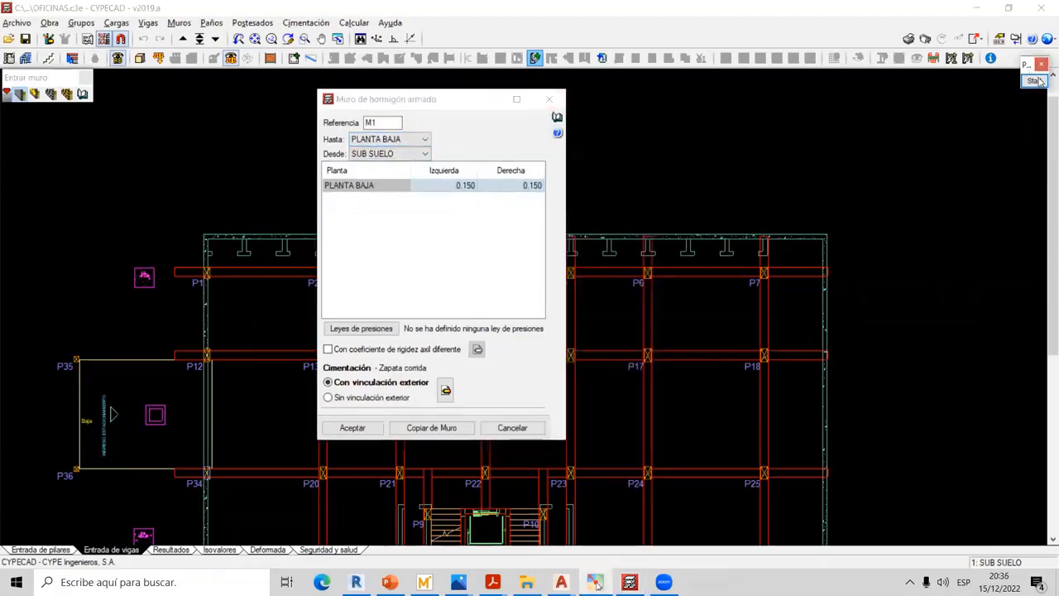
pyautogui.click(458, 187)
pyautogui.write('0')
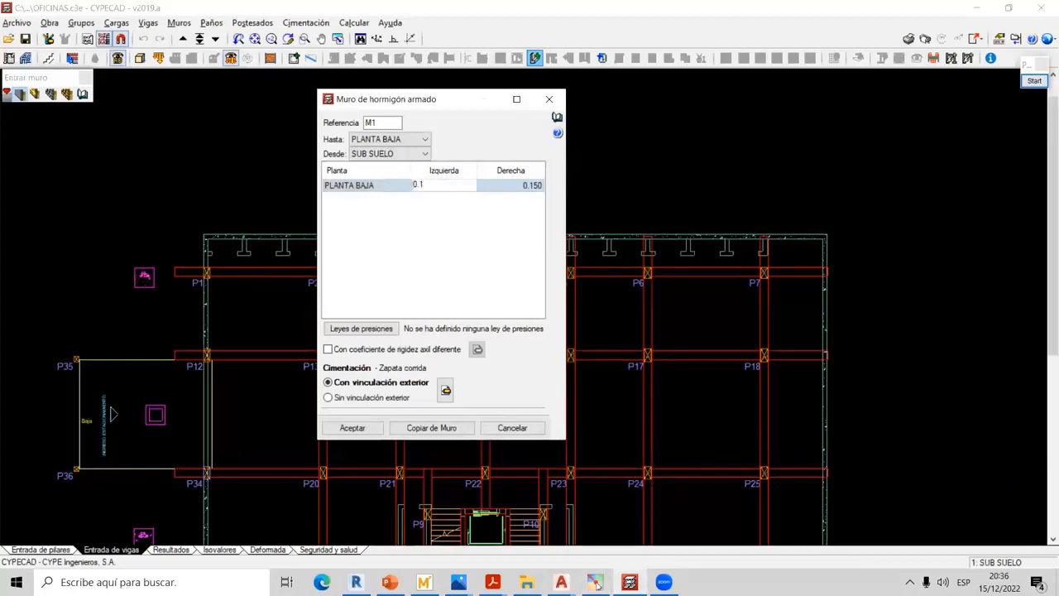
pyautogui.click(513, 188)
pyautogui.write('0.1')
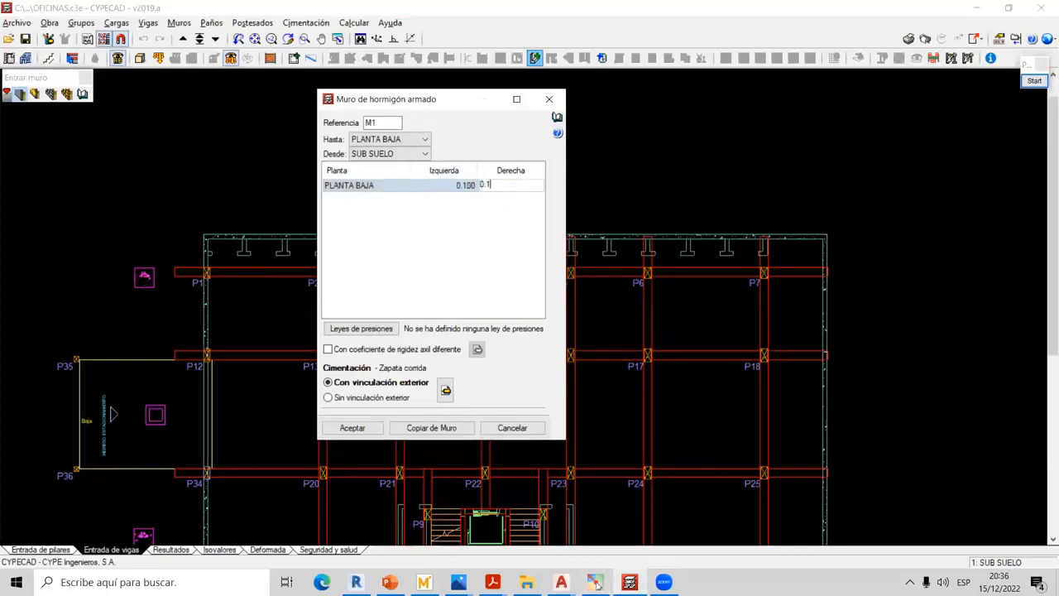
pyautogui.press('Tab')
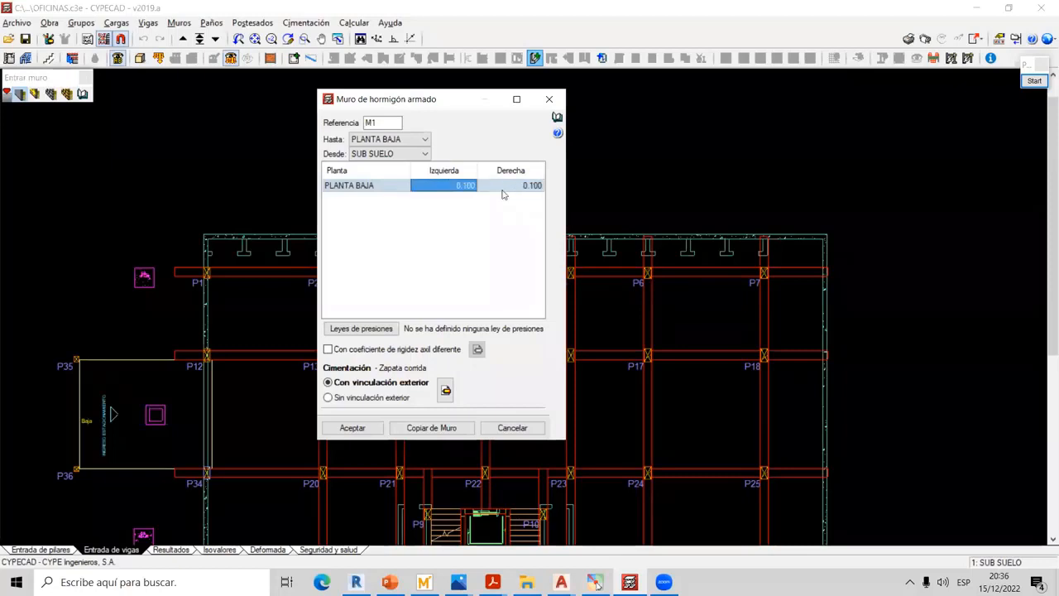
# Sketch a blue wall section with a green centreline over the screen, linking its halves to the Izquierda and Derecha thicknesses with arrows
pyautogui.click(1034, 81)
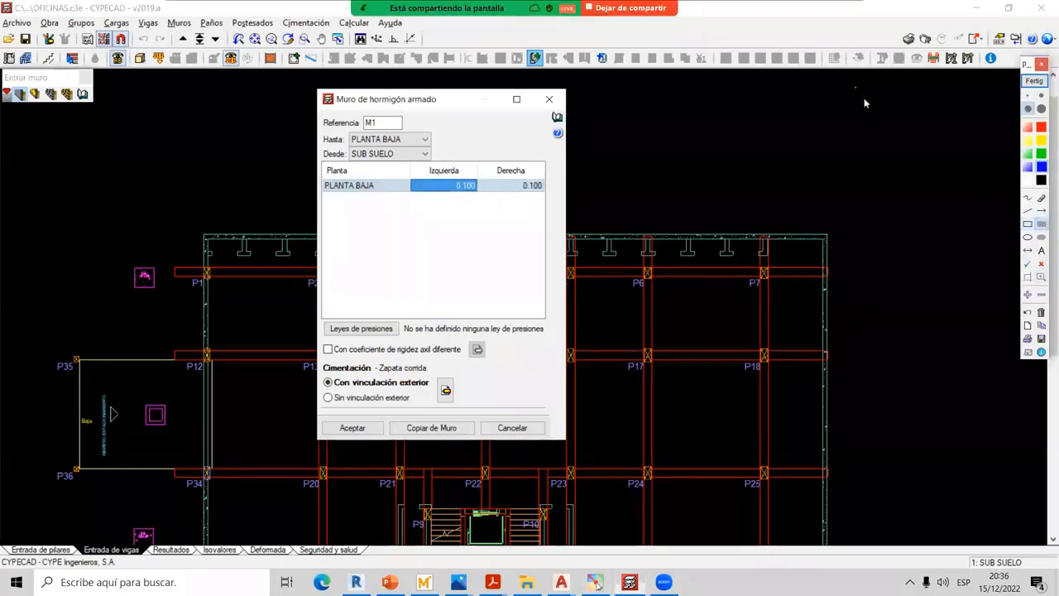
pyautogui.moveTo(863, 100)
pyautogui.mouseDown()
pyautogui.moveTo(941, 321)
pyautogui.moveTo(976, 463)
pyautogui.mouseUp()
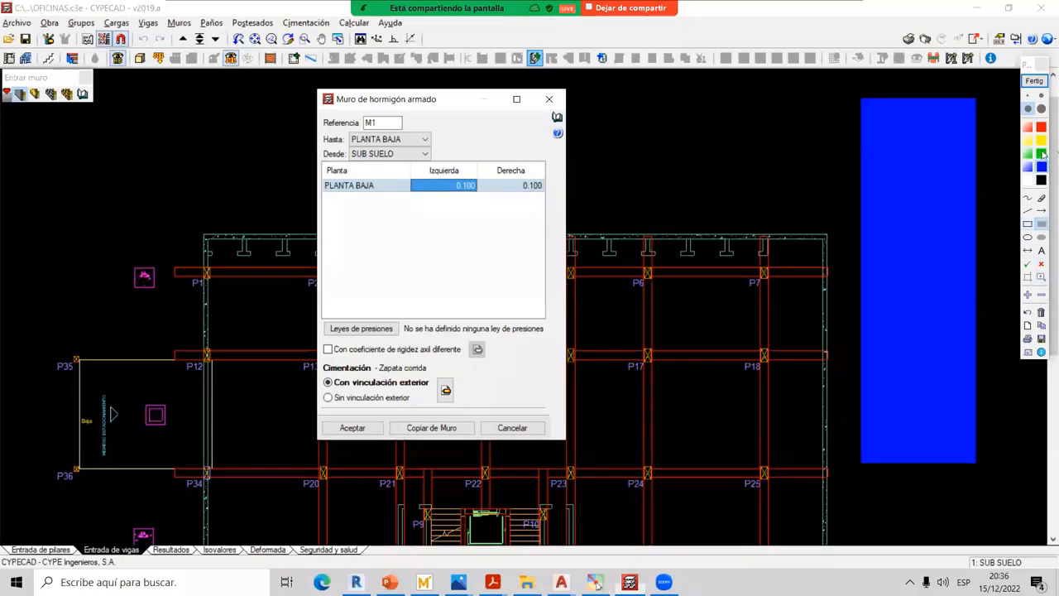
pyautogui.click(1029, 210)
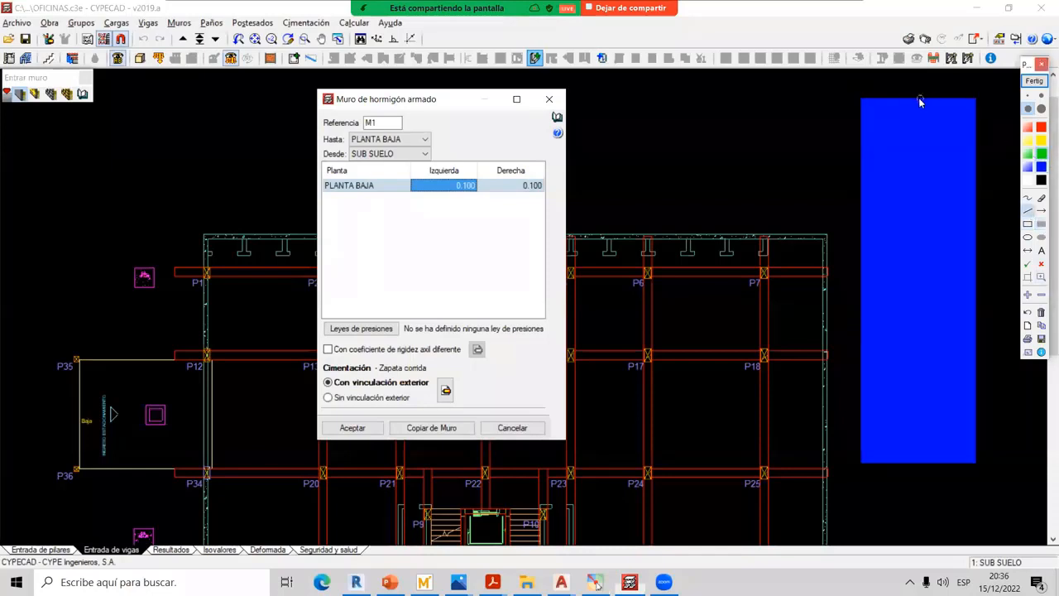
pyautogui.moveTo(918, 99); pyautogui.dragTo(920, 472)
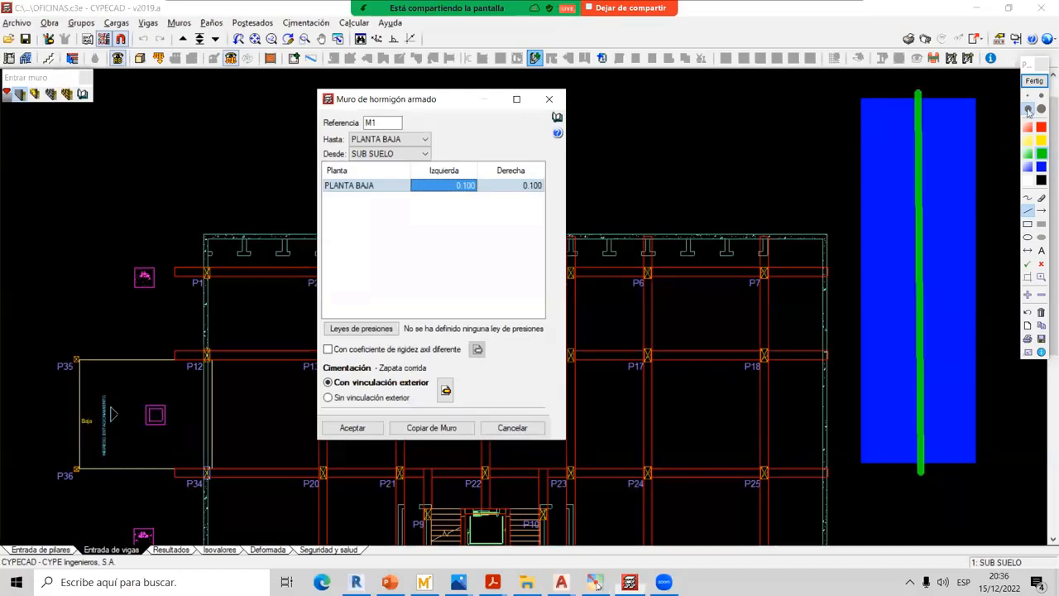
pyautogui.moveTo(860, 83)
pyautogui.mouseDown()
pyautogui.moveTo(917, 90)
pyautogui.moveTo(861, 55)
pyautogui.moveTo(550, 112)
pyautogui.moveTo(465, 174)
pyautogui.moveTo(474, 165)
pyautogui.mouseUp()
pyautogui.click(1033, 199)
pyautogui.moveTo(920, 98)
pyautogui.mouseDown()
pyautogui.moveTo(983, 93)
pyautogui.moveTo(925, 97)
pyautogui.mouseUp()
pyautogui.moveTo(888, 29)
pyautogui.mouseDown()
pyautogui.moveTo(601, 111)
pyautogui.moveTo(546, 172)
pyautogui.moveTo(570, 161)
pyautogui.mouseUp()
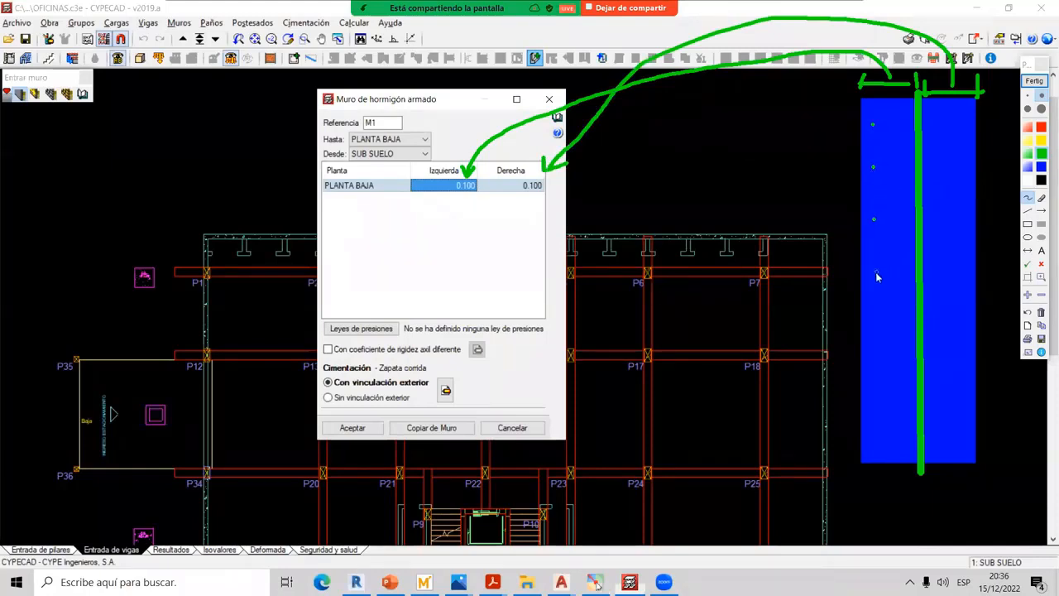
# Add green reinforcement dots and vertical bars along both faces of the sketched wall section, and clear the annotations
pyautogui.click(964, 426)
pyautogui.click(1028, 212)
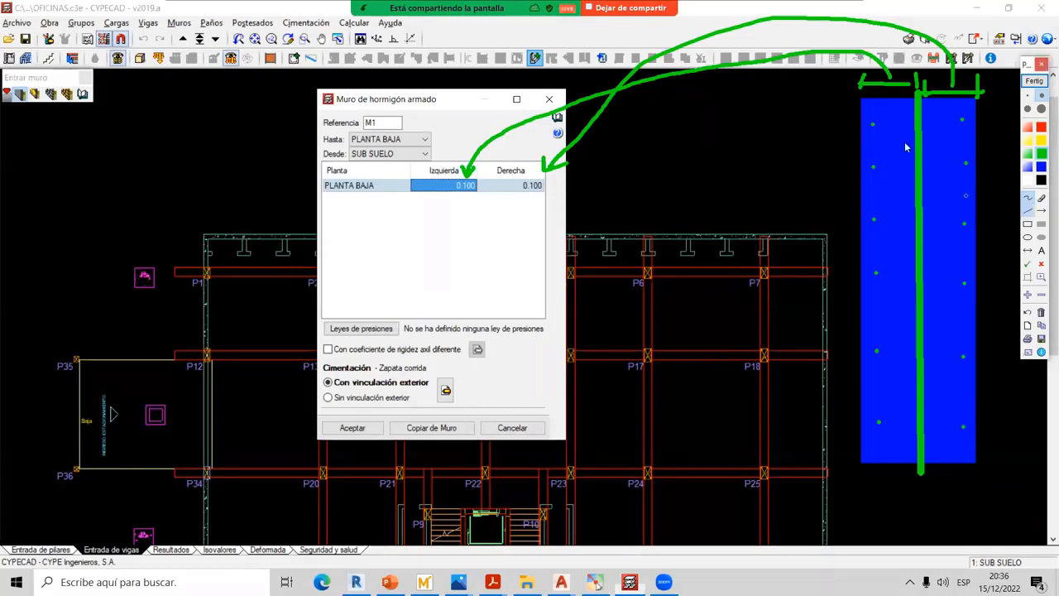
pyautogui.moveTo(872, 124); pyautogui.dragTo(879, 437)
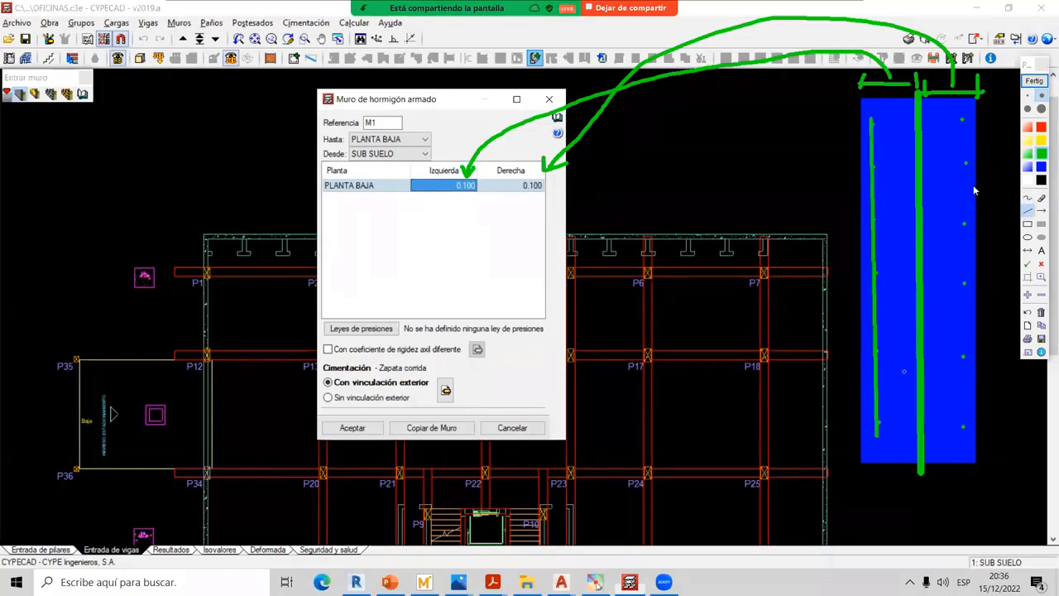
pyautogui.moveTo(965, 117); pyautogui.dragTo(967, 432)
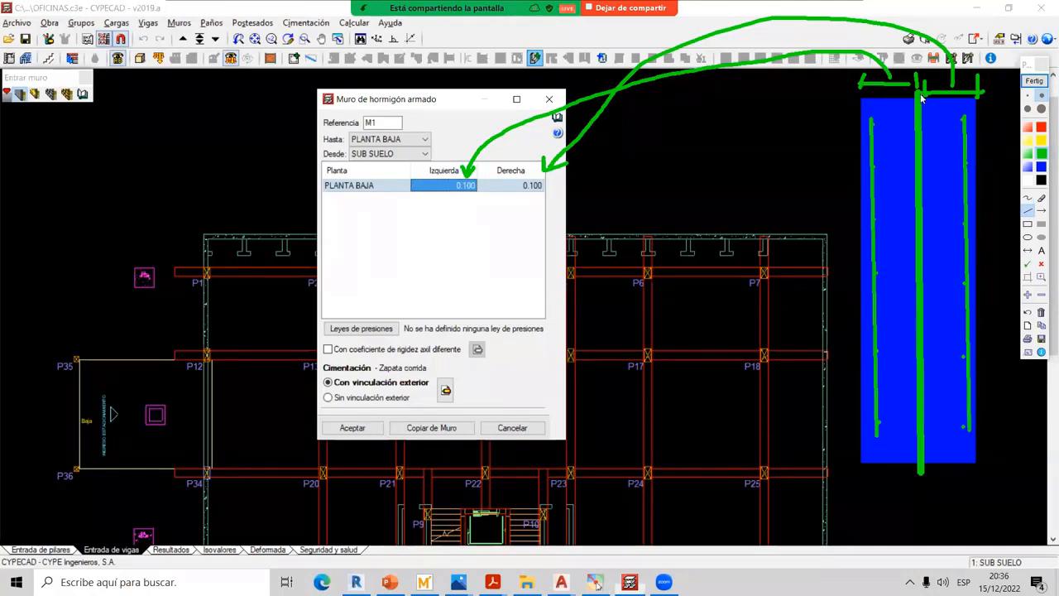
pyautogui.moveTo(454, 197); pyautogui.dragTo(535, 189)
pyautogui.click(1034, 81)
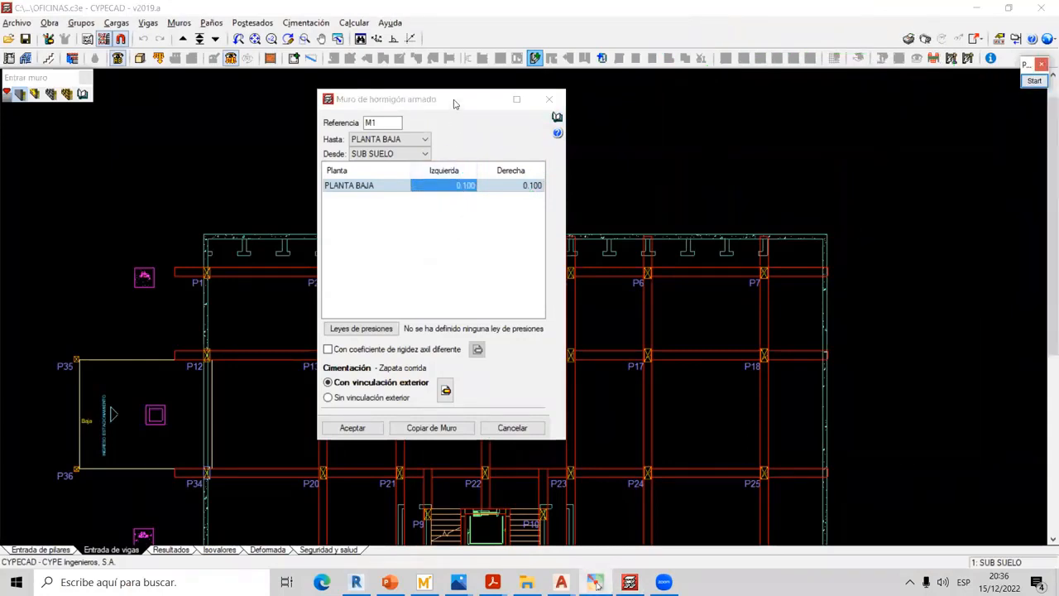
# Set wall M1's foundation to Sin vinculación exterior and bring up its foundation options
pyautogui.moveTo(456, 105); pyautogui.dragTo(464, 80)
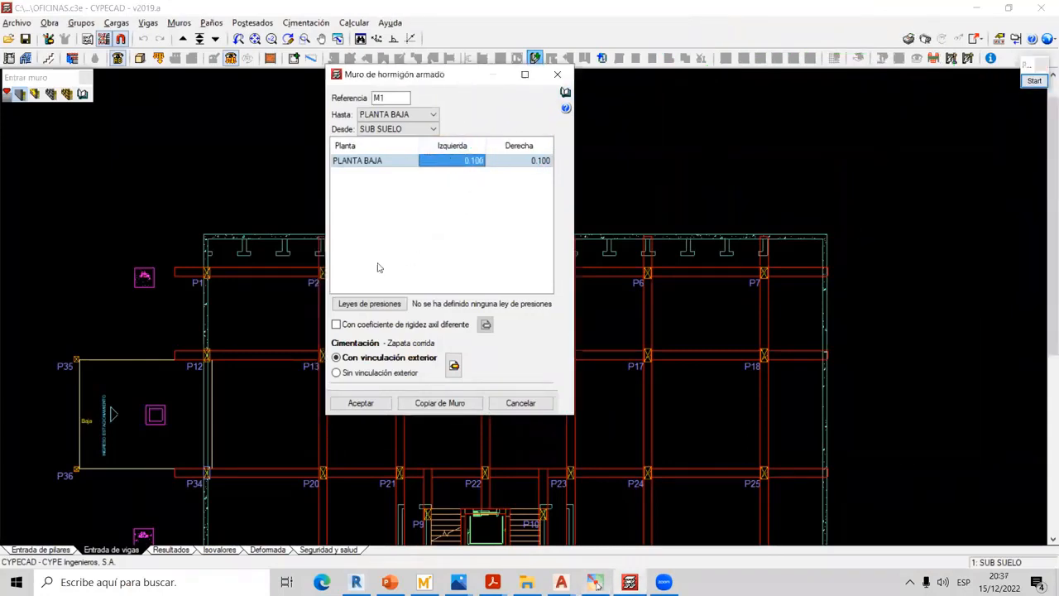
pyautogui.click(337, 374)
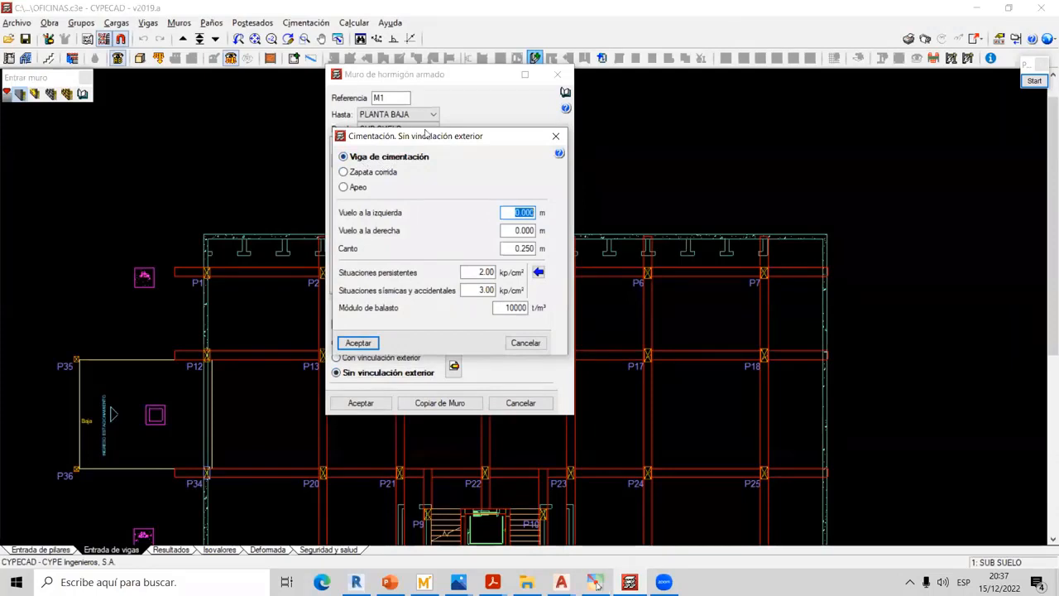
pyautogui.moveTo(426, 131); pyautogui.dragTo(412, 122)
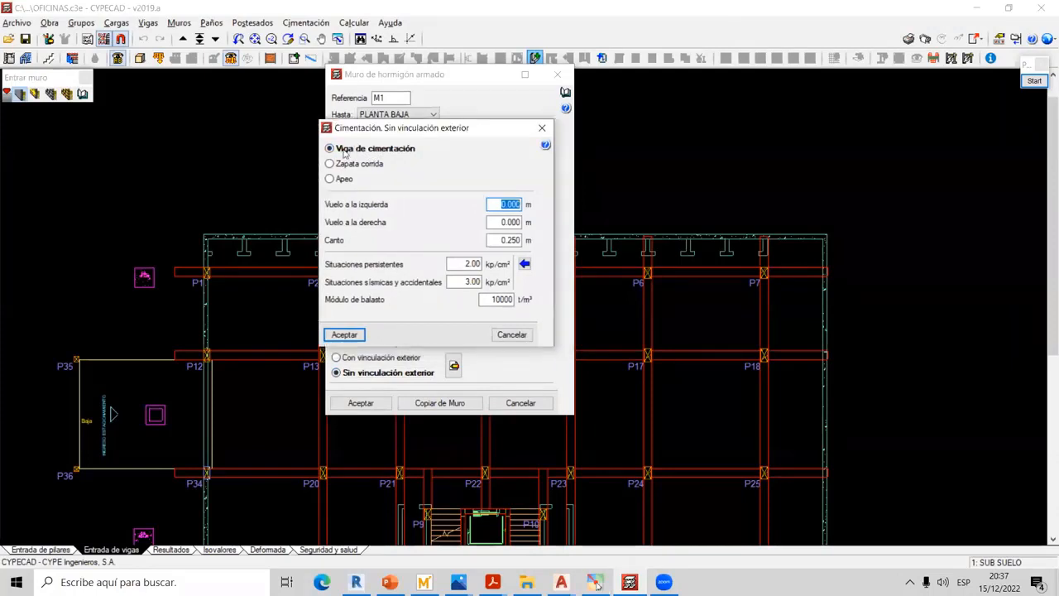
# Illustrate Viga de cimentación with a green wall over a blue foundation beam containing four yellow bars, and clear the sketch
pyautogui.click(1034, 80)
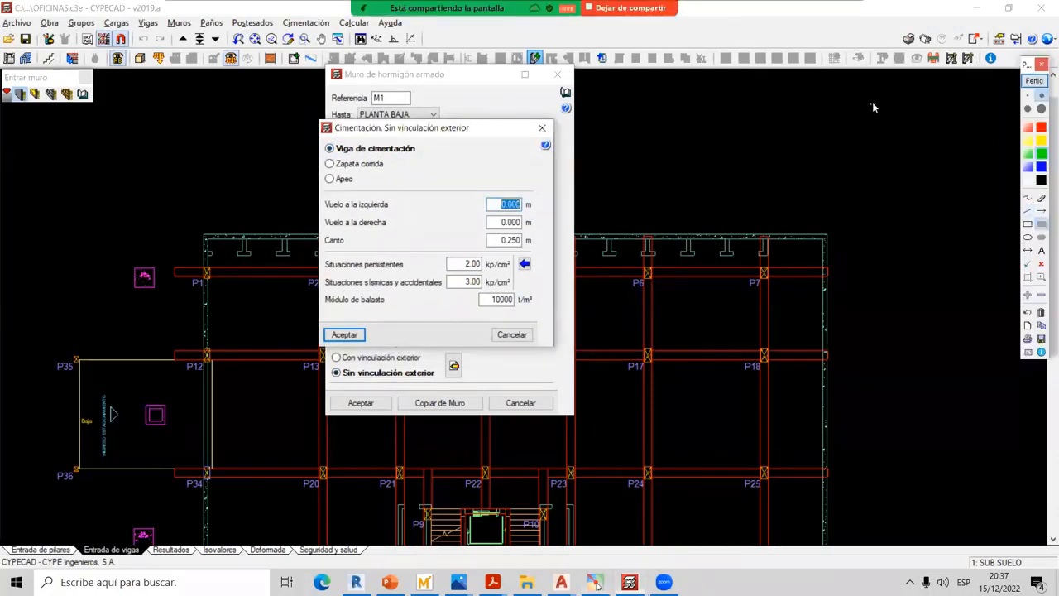
pyautogui.moveTo(870, 80)
pyautogui.mouseDown()
pyautogui.moveTo(908, 208)
pyautogui.moveTo(915, 286)
pyautogui.mouseUp()
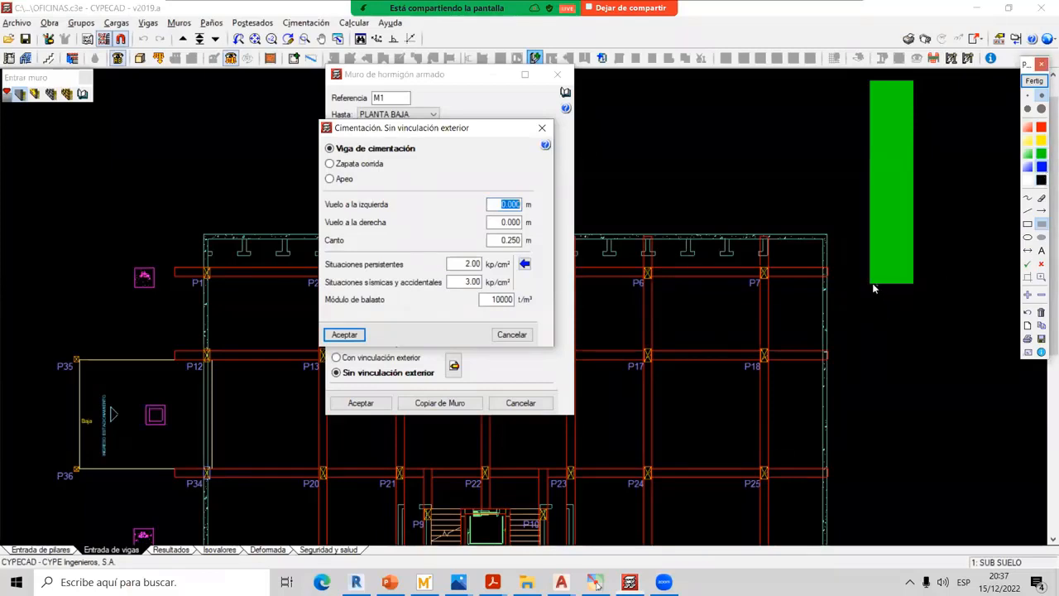
pyautogui.moveTo(871, 283)
pyautogui.mouseDown()
pyautogui.moveTo(939, 394)
pyautogui.moveTo(928, 404)
pyautogui.moveTo(925, 393)
pyautogui.mouseUp()
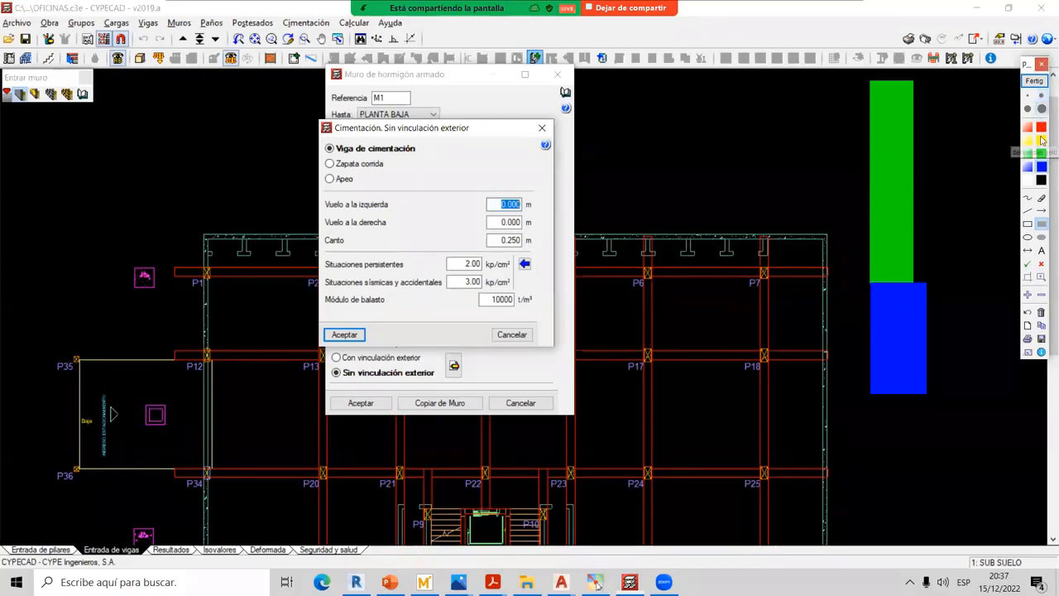
pyautogui.click(1028, 198)
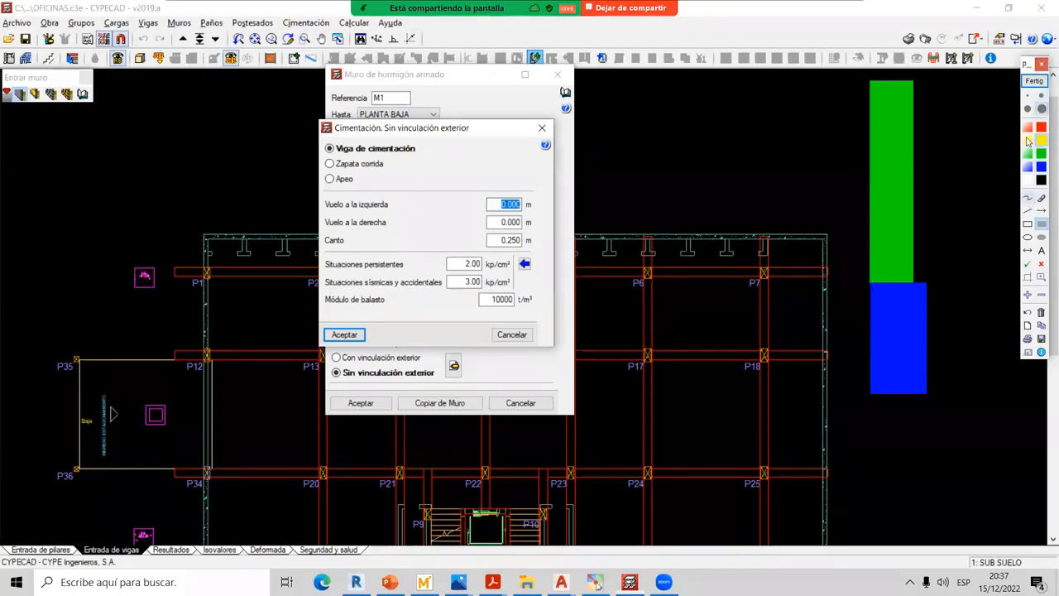
pyautogui.click(884, 296)
pyautogui.click(914, 297)
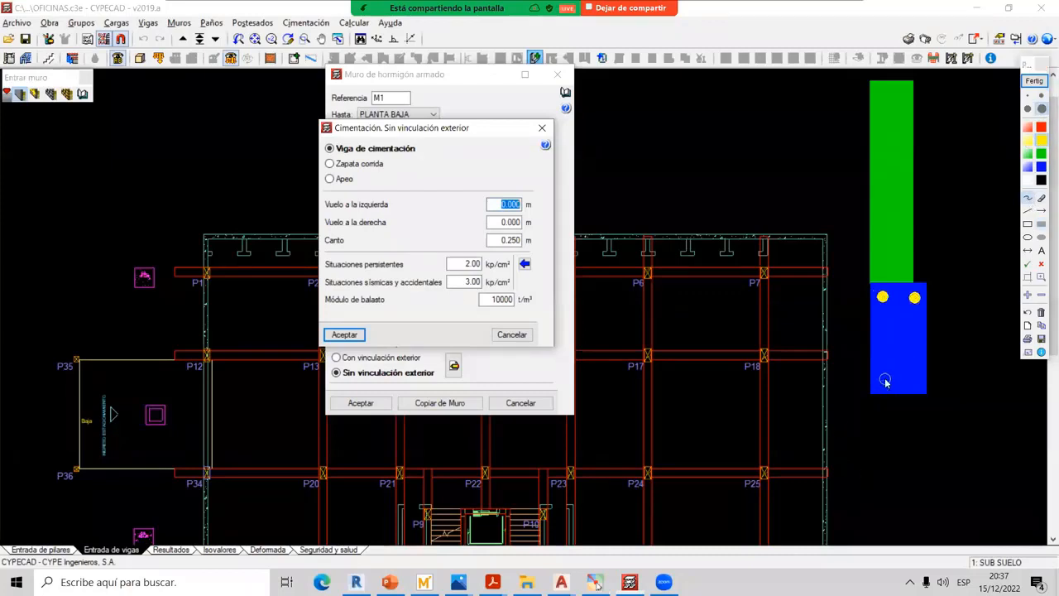
pyautogui.click(885, 379)
pyautogui.click(912, 378)
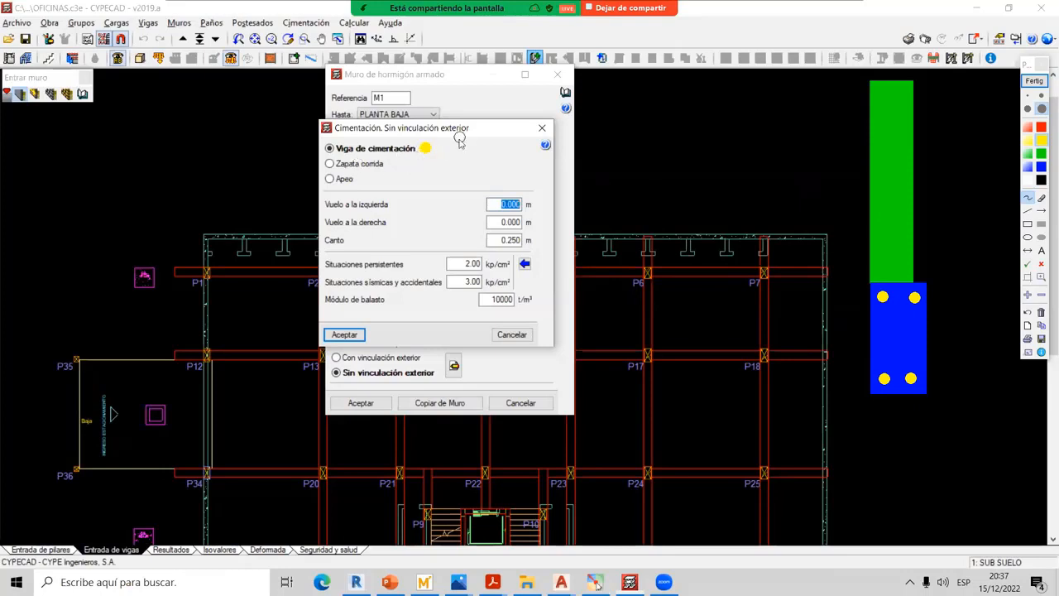
pyautogui.click(1035, 81)
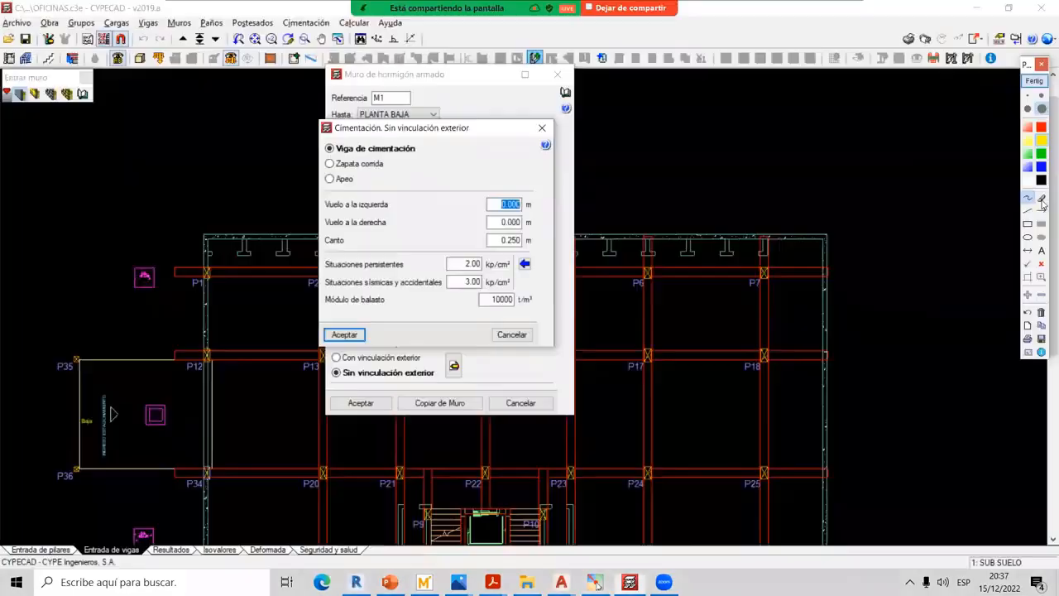
# Illustrate a strip footing with a yellow wall centred on a wide blue base, and clear the sketch
pyautogui.click(1042, 223)
pyautogui.moveTo(873, 94); pyautogui.dragTo(918, 335)
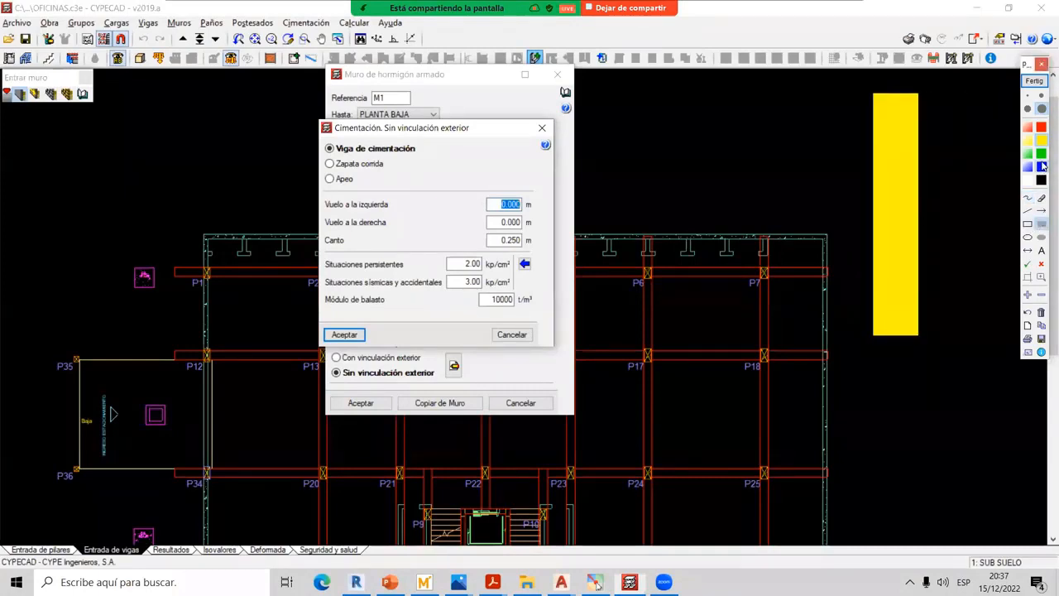
pyautogui.moveTo(812, 333); pyautogui.dragTo(998, 367)
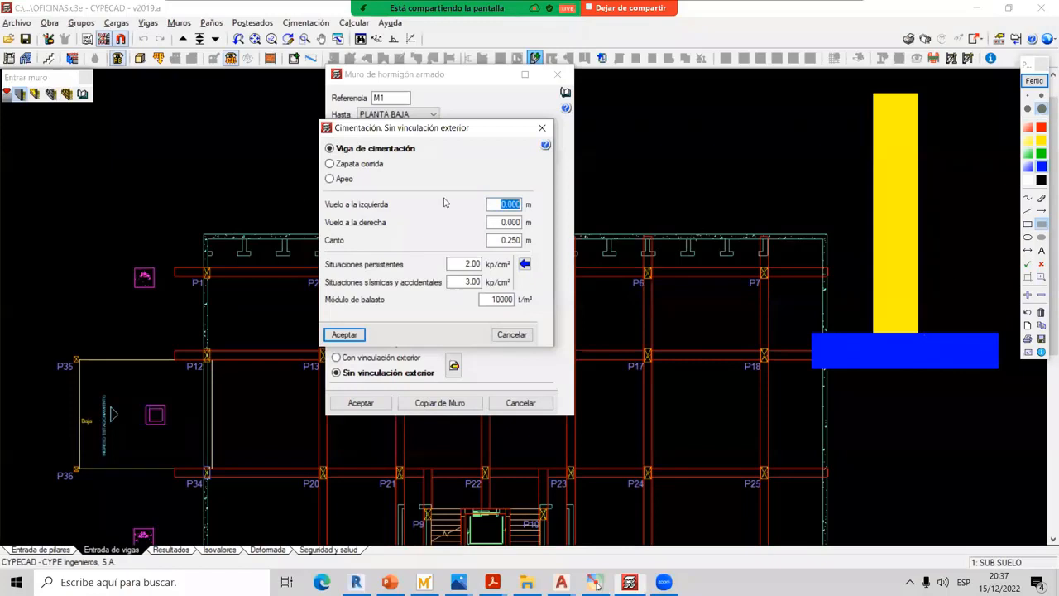
pyautogui.click(1035, 80)
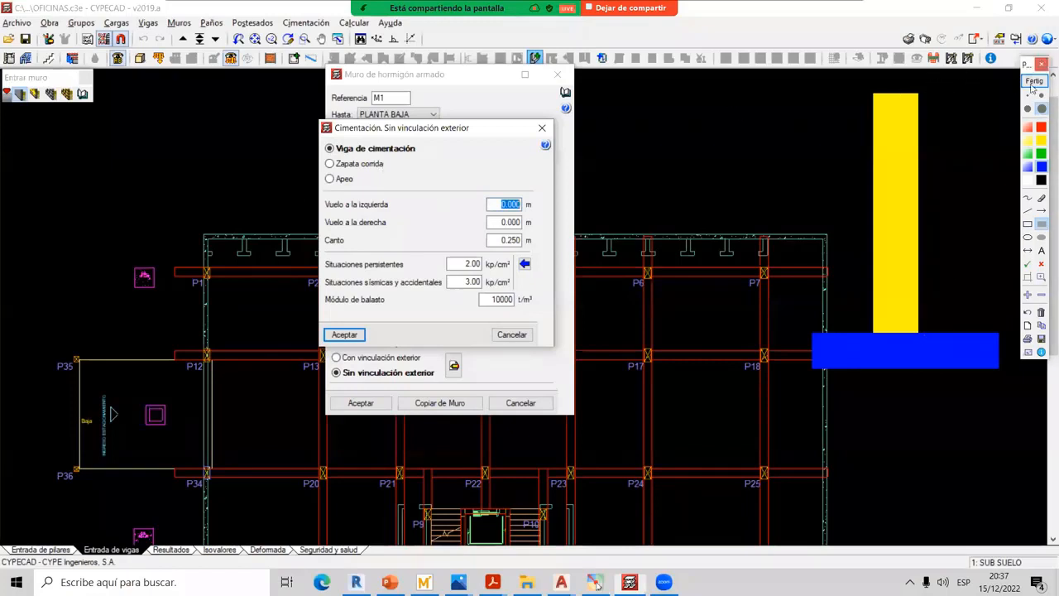
# Compare the right, left and both-sides overhang options of Zapata corrida, and select Apeo as the foundation type
pyautogui.click(336, 165)
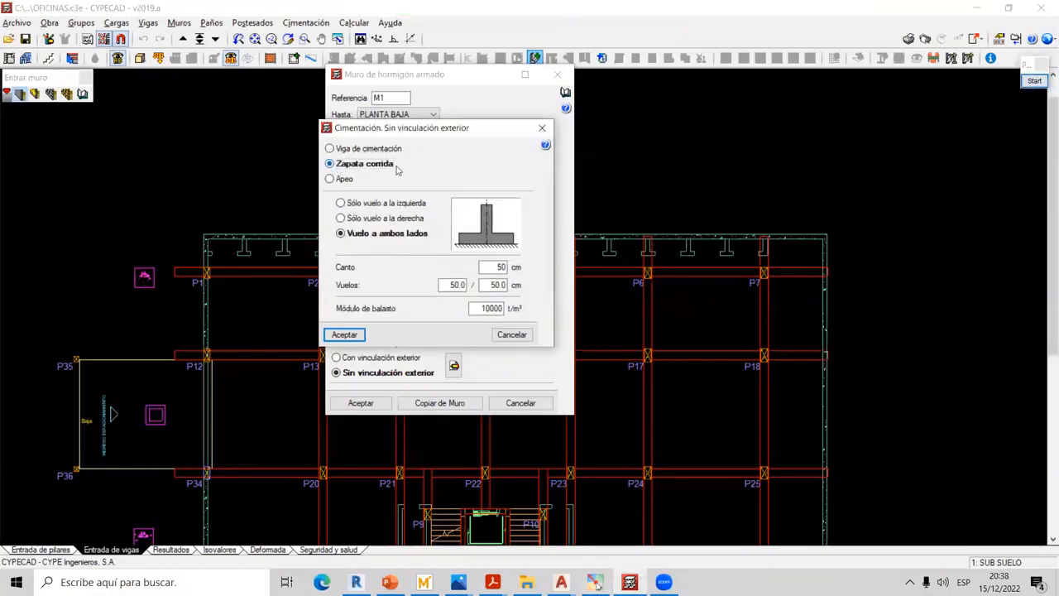
pyautogui.click(356, 219)
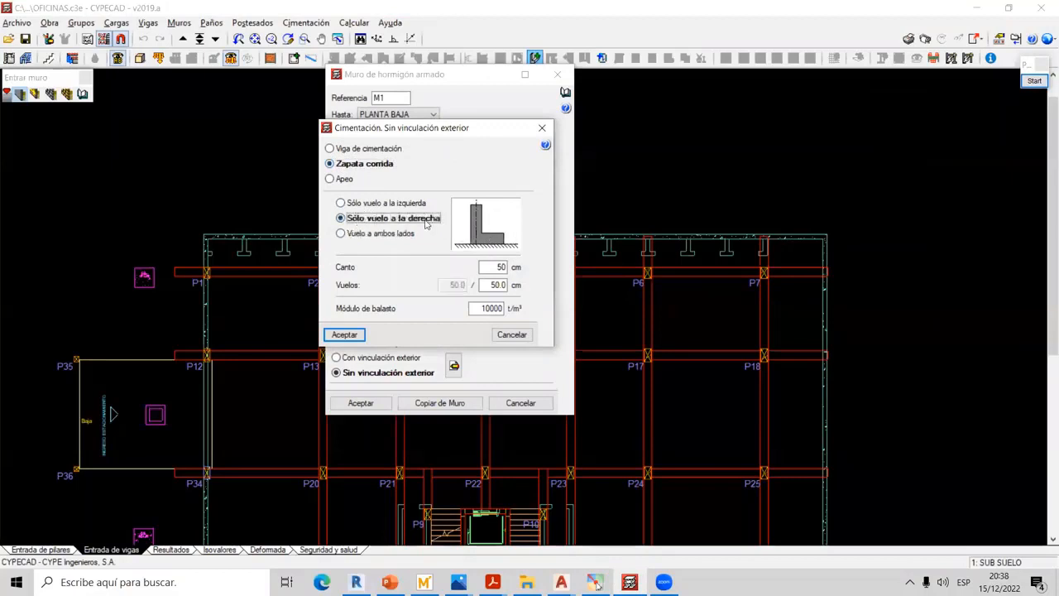
pyautogui.press('Up')
pyautogui.click(370, 236)
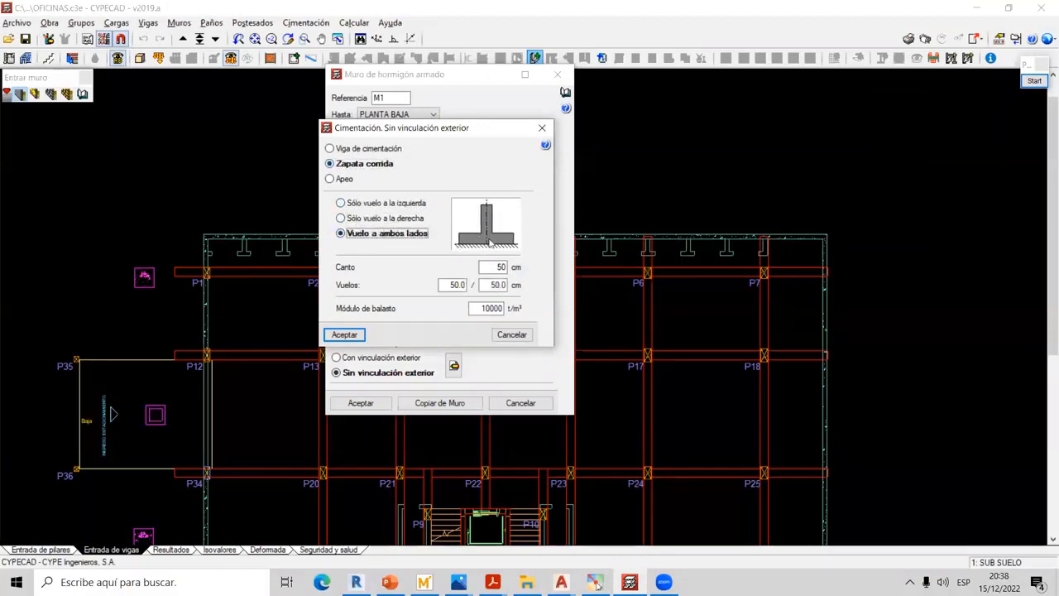
pyautogui.click(331, 179)
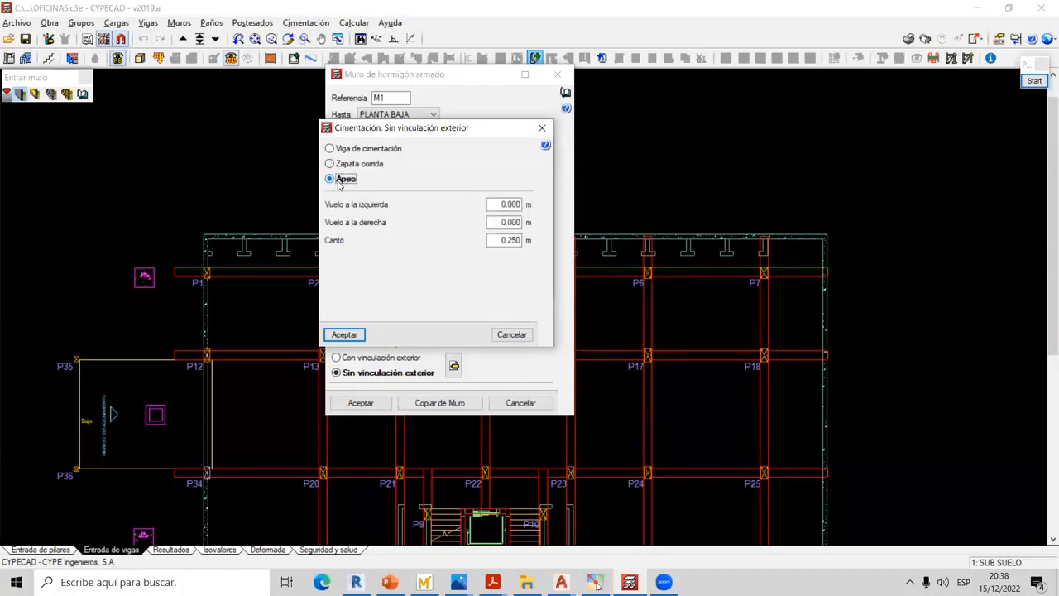
# Switch to File Explorer, open IMG-20220730-WA0002 from the TANQUE ELEVADO folder and examine the elevated tank's walls
pyautogui.click(527, 582)
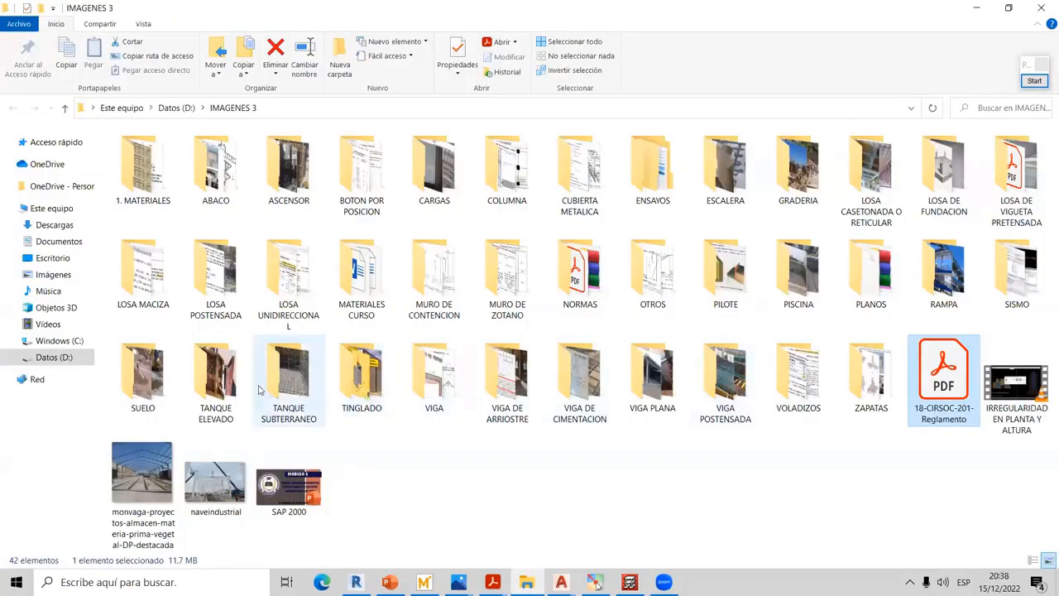
pyautogui.click(233, 387)
pyautogui.doubleClick(233, 387)
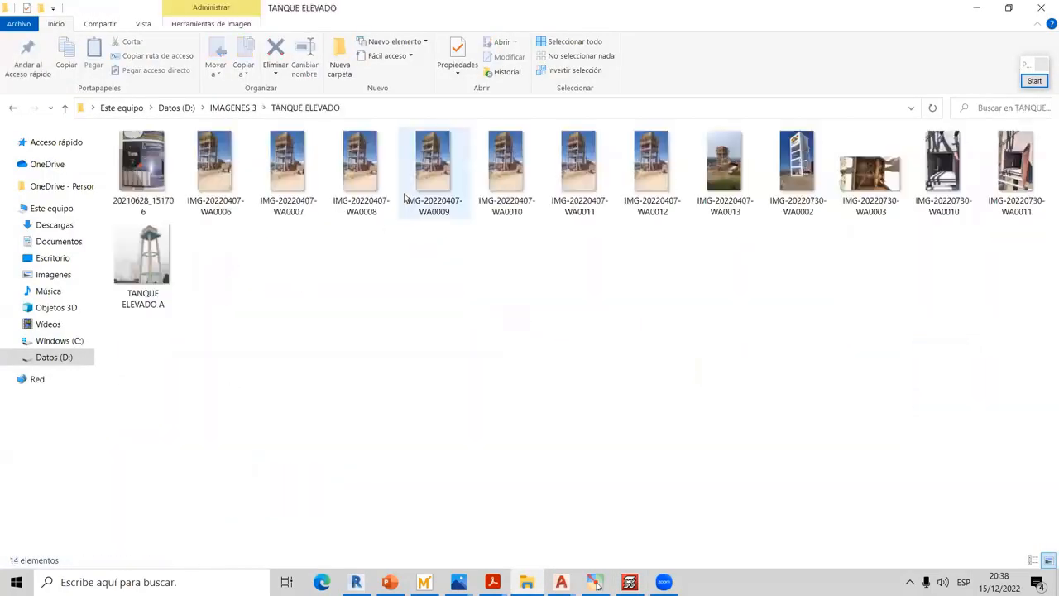
pyautogui.click(778, 157)
pyautogui.doubleClick(782, 160)
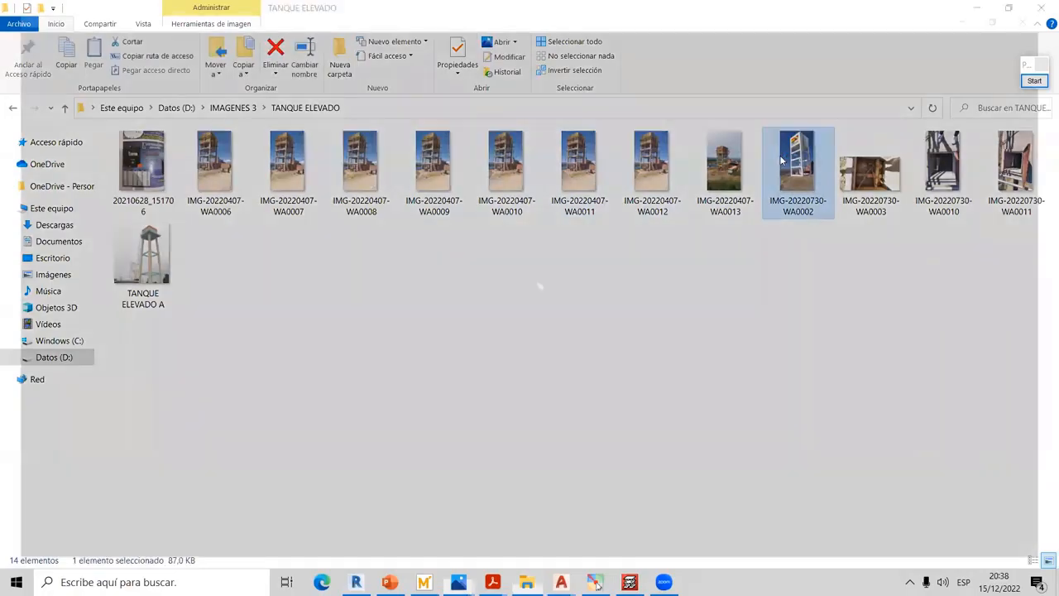
pyautogui.scroll(3, 553, 165)
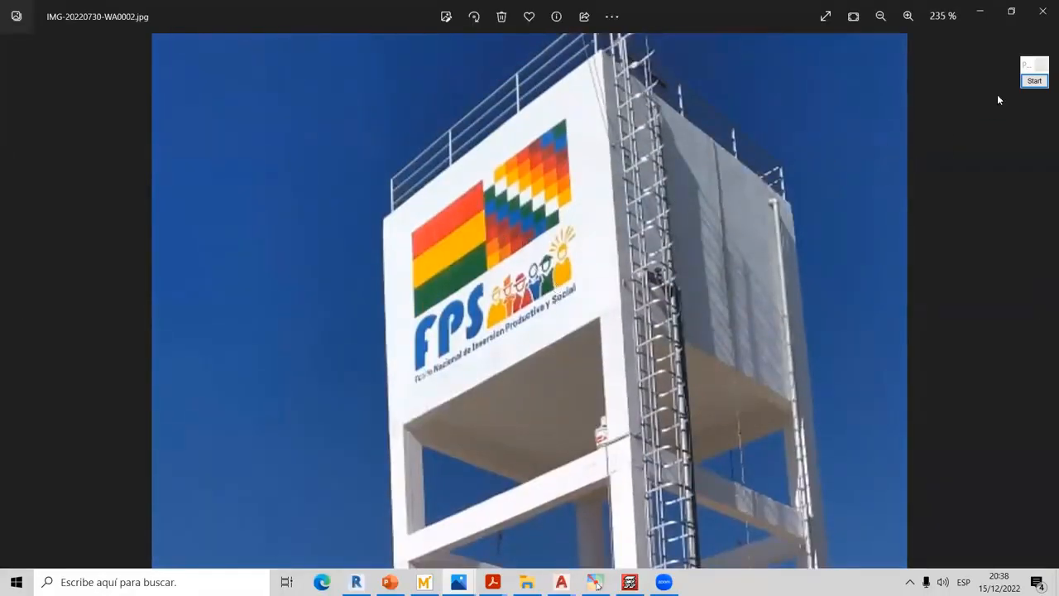
# Mark the tank wall's base above the column in the photo as "Apeo", clear the annotation and switch back to CYPECAD
pyautogui.click(1034, 81)
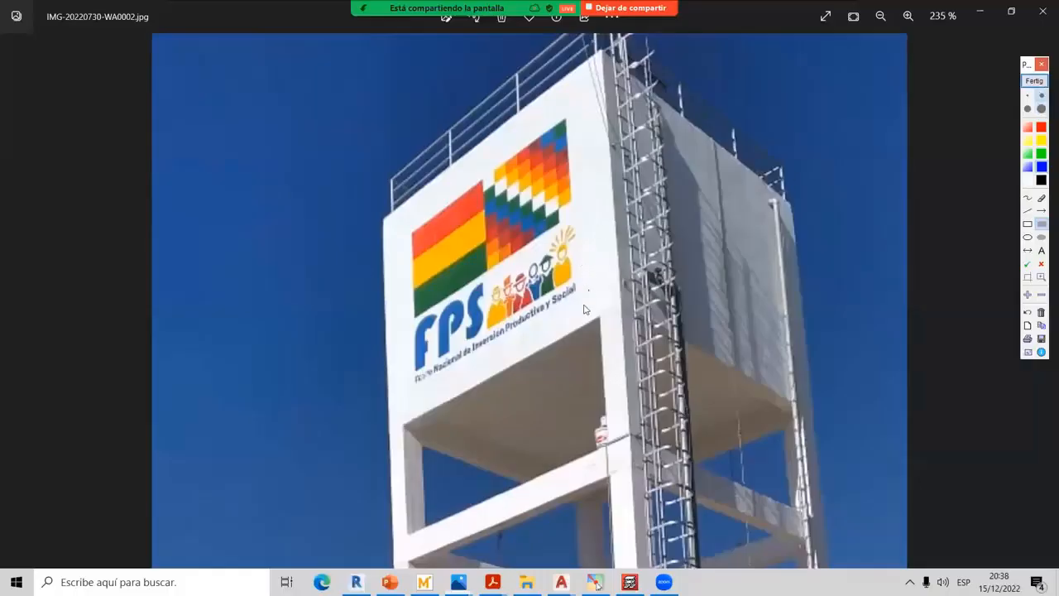
pyautogui.moveTo(584, 307)
pyautogui.mouseDown()
pyautogui.moveTo(604, 265)
pyautogui.moveTo(590, 296)
pyautogui.mouseUp()
pyautogui.click(1034, 166)
pyautogui.moveTo(587, 301)
pyautogui.mouseDown()
pyautogui.moveTo(674, 243)
pyautogui.moveTo(750, 227)
pyautogui.moveTo(762, 265)
pyautogui.mouseUp()
pyautogui.moveTo(789, 201); pyautogui.dragTo(808, 267)
pyautogui.moveTo(770, 234); pyautogui.dragTo(798, 245)
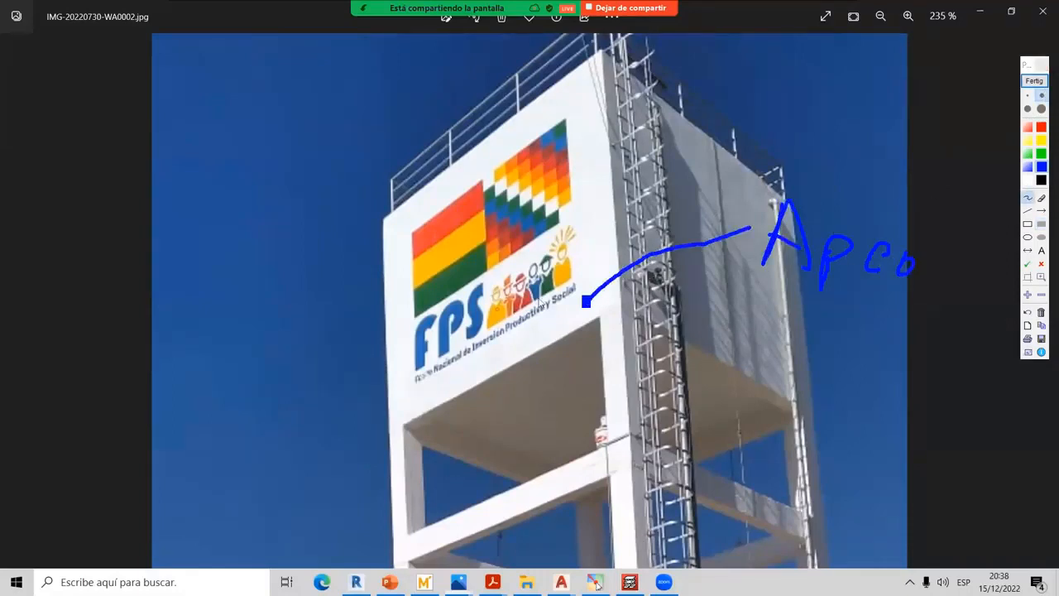
pyautogui.moveTo(495, 197); pyautogui.dragTo(494, 213)
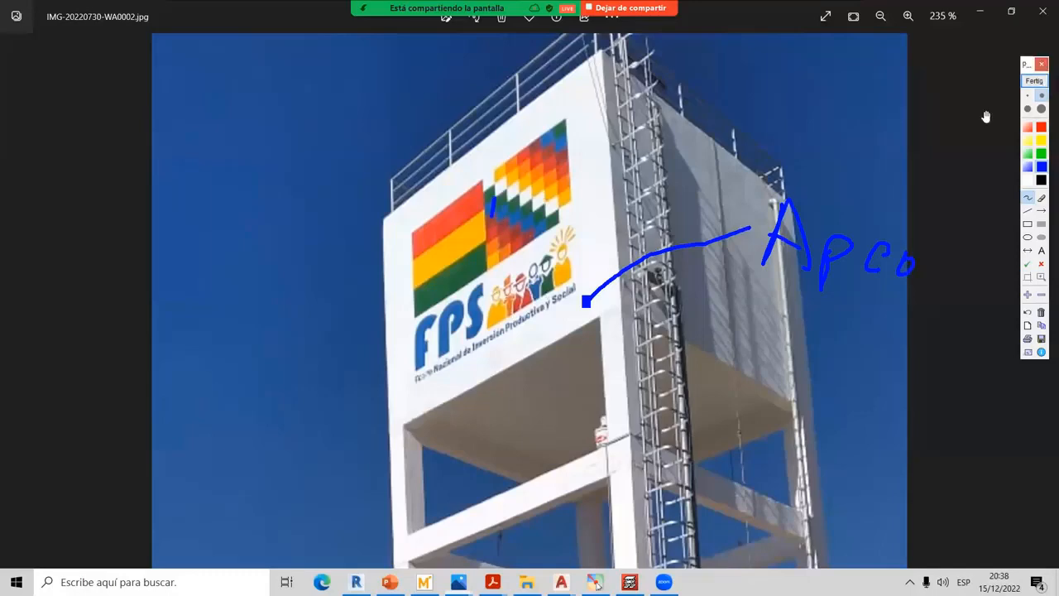
pyautogui.click(1036, 81)
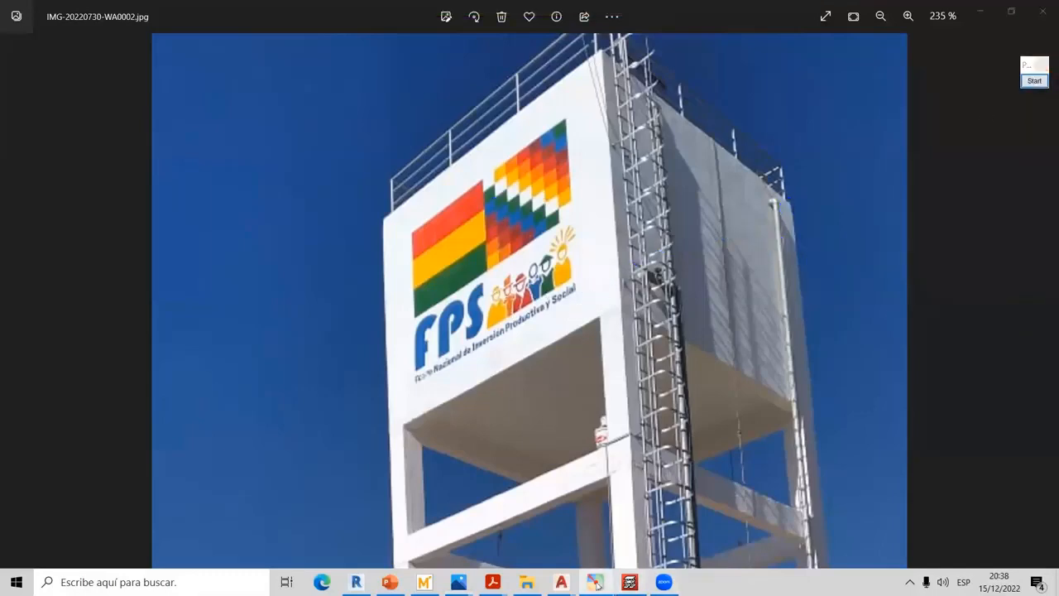
pyautogui.click(630, 582)
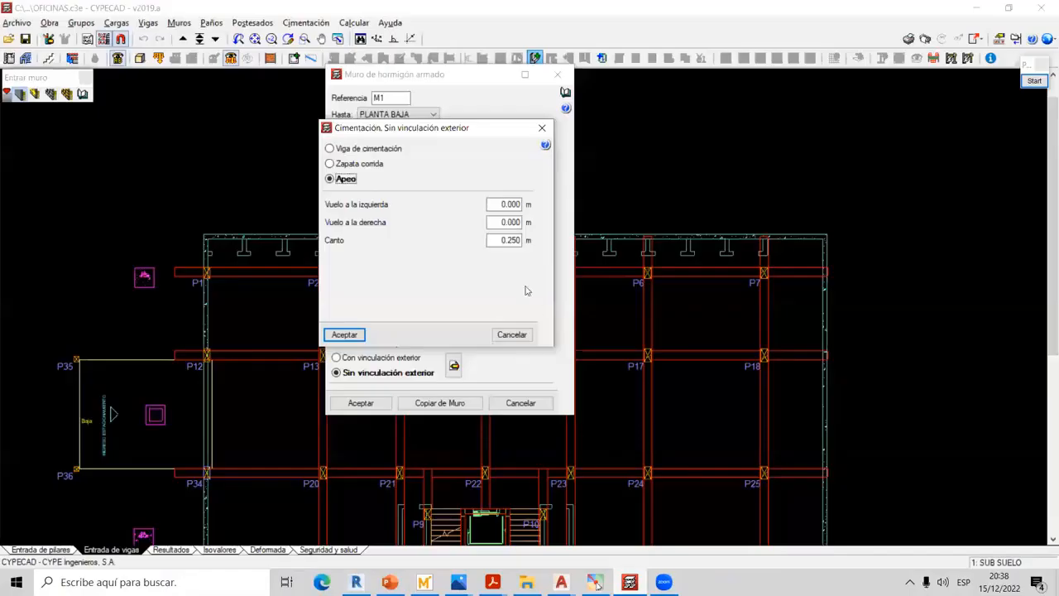
# Set wall M1's foundation type without exterior restraint to Viga de cimentación
pyautogui.click(331, 149)
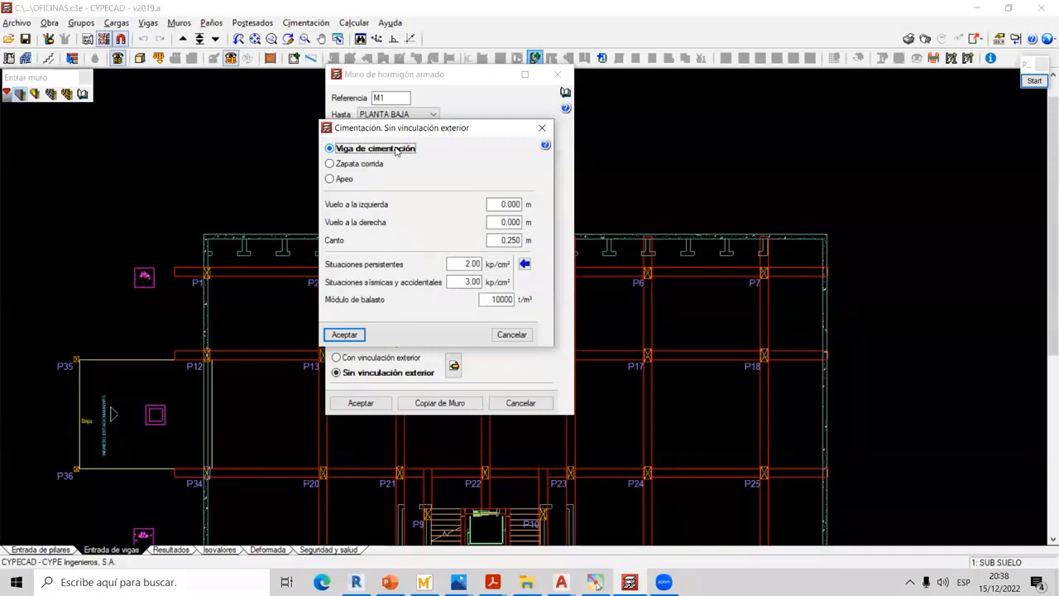
pyautogui.click(503, 240)
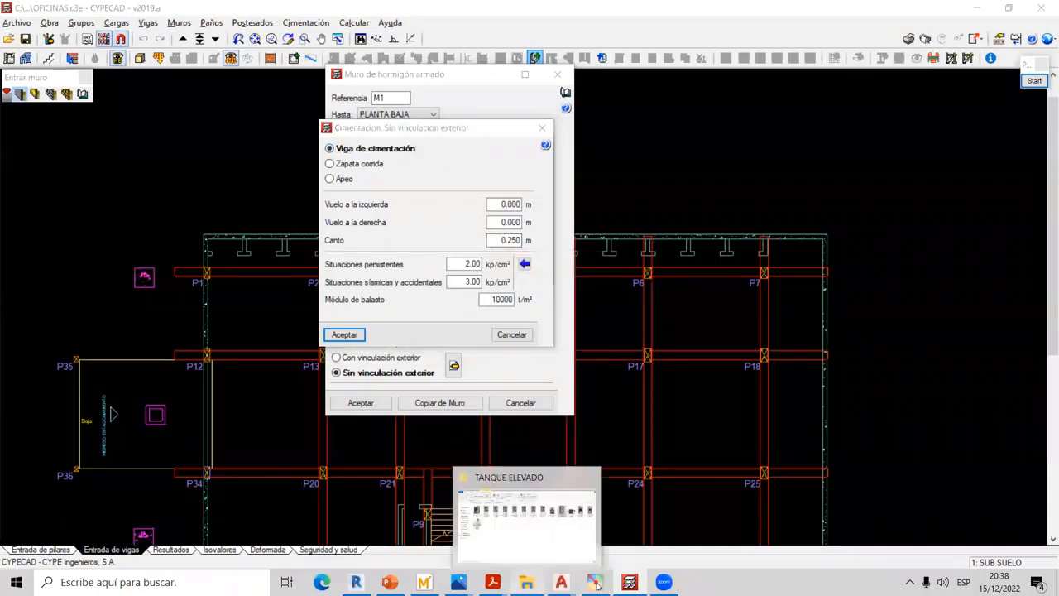
# Switch to the open Figura-1-1-1.jpg photo, examine the foundation beams' reinforcement cages, and return to CYPECAD
pyautogui.click(526, 582)
pyautogui.moveTo(458, 582)
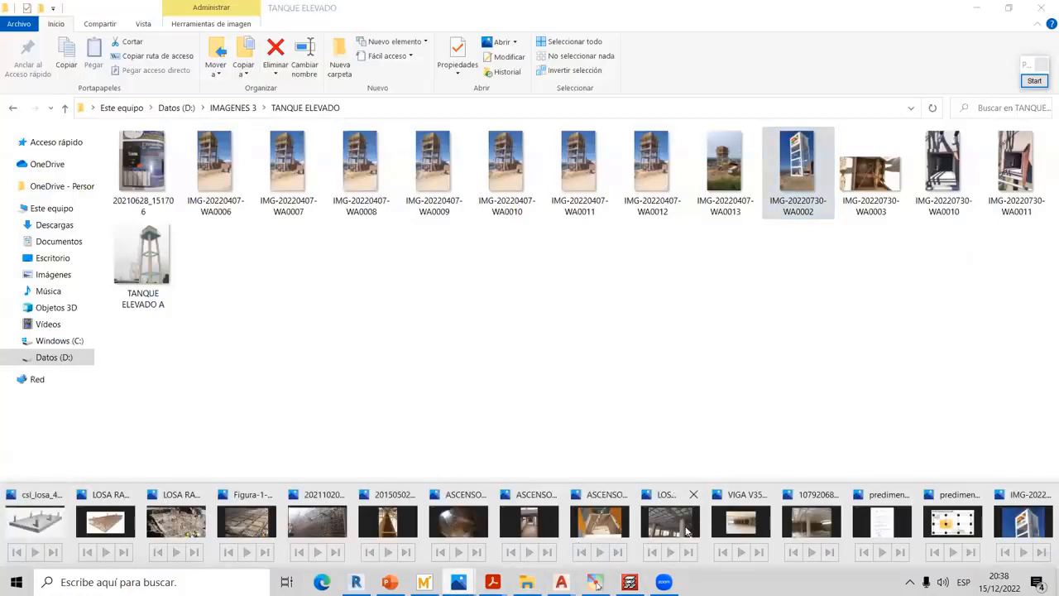
pyautogui.click(264, 528)
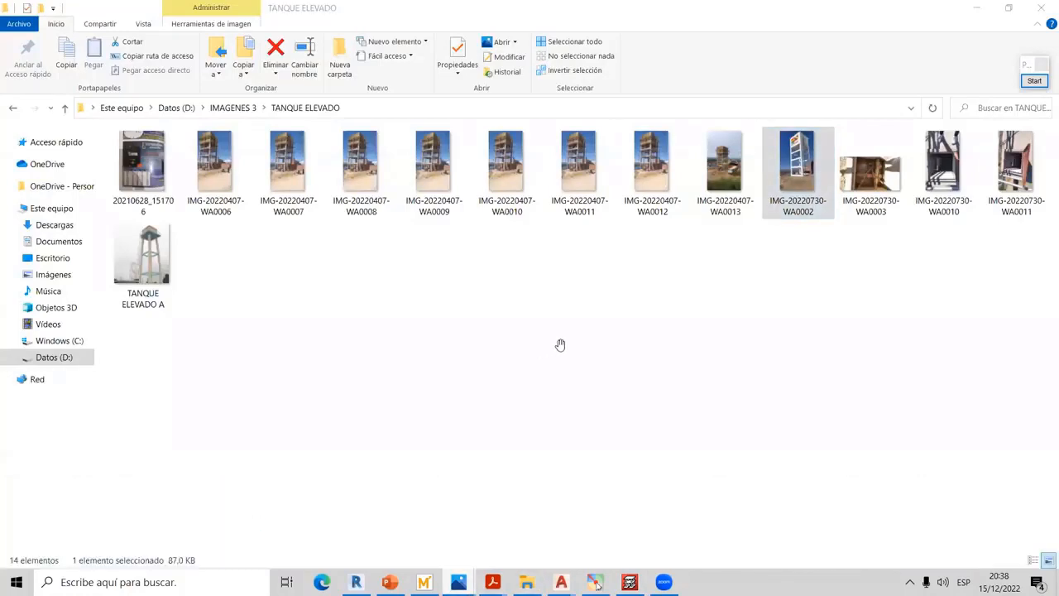
pyautogui.scroll(2, 552, 358)
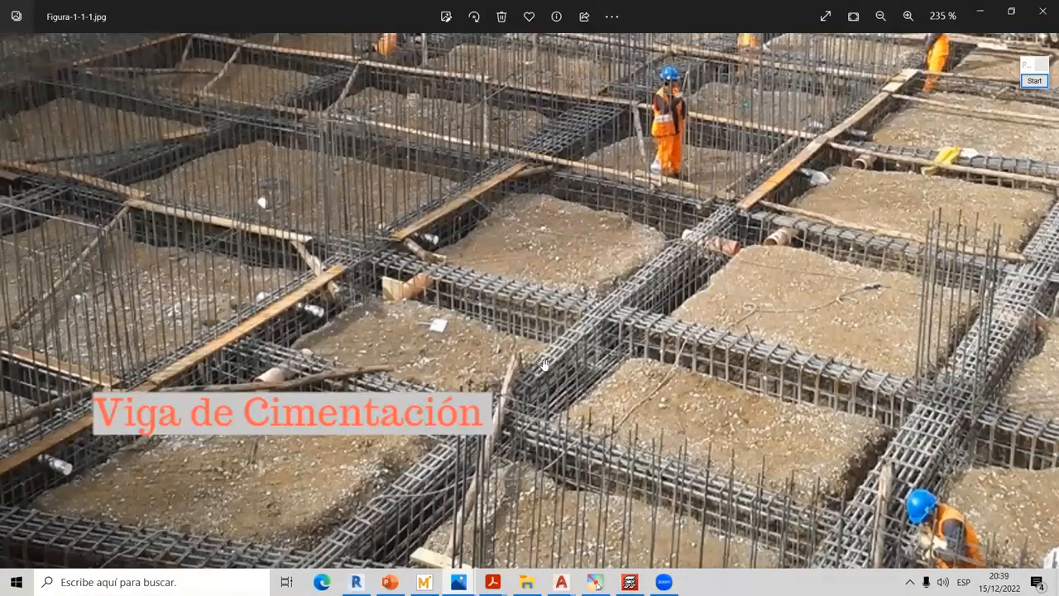
pyautogui.scroll(-2, 584, 341)
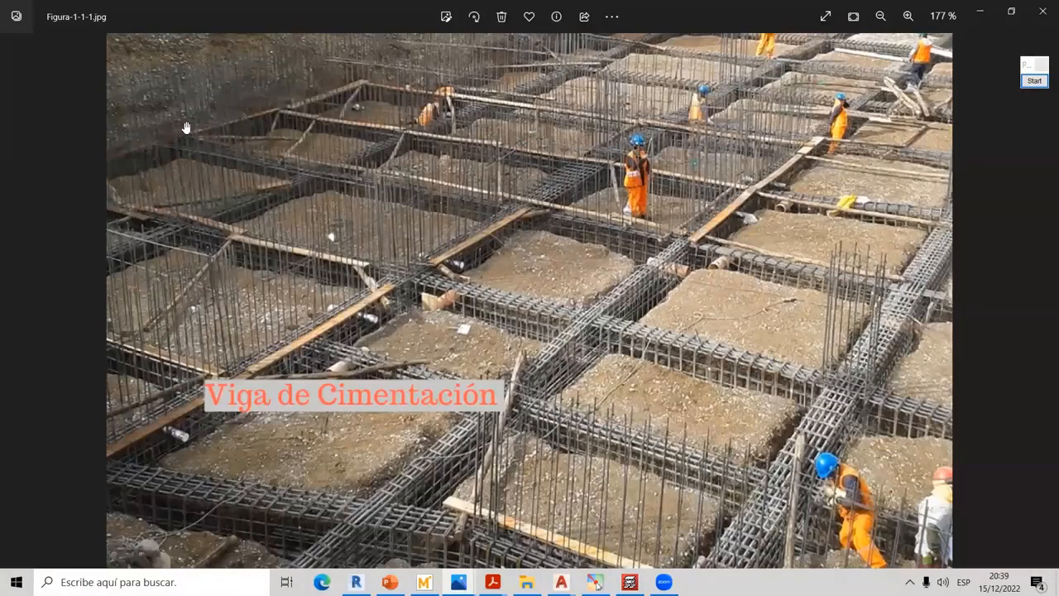
pyautogui.scroll(3, 217, 147)
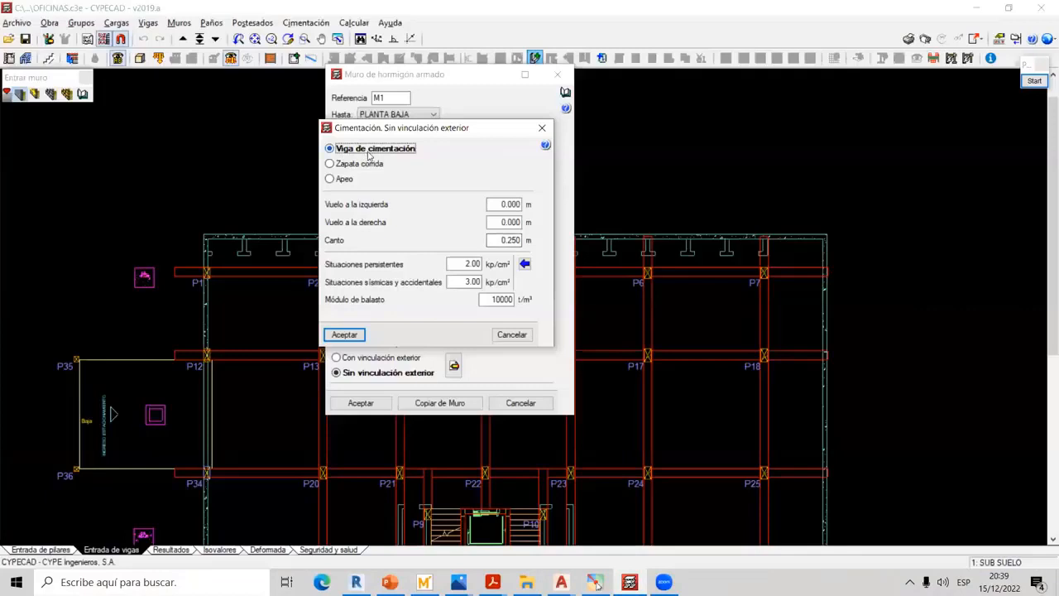
# Sketch a blue wall standing on a wider green foundation beam, and link Canto to the beam's bracketed depth
pyautogui.doubleClick(521, 240)
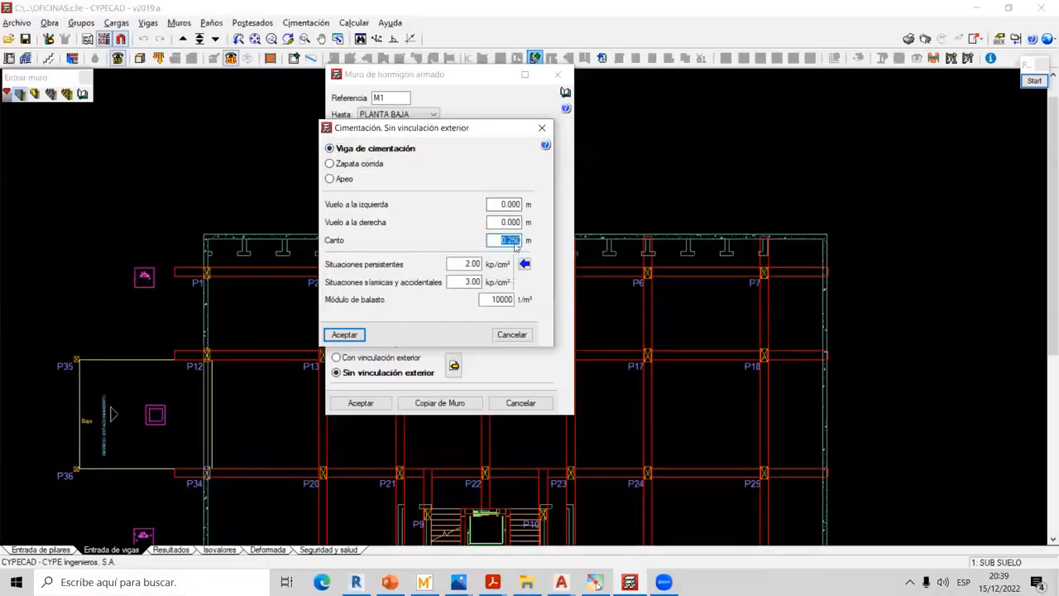
pyautogui.click(1042, 82)
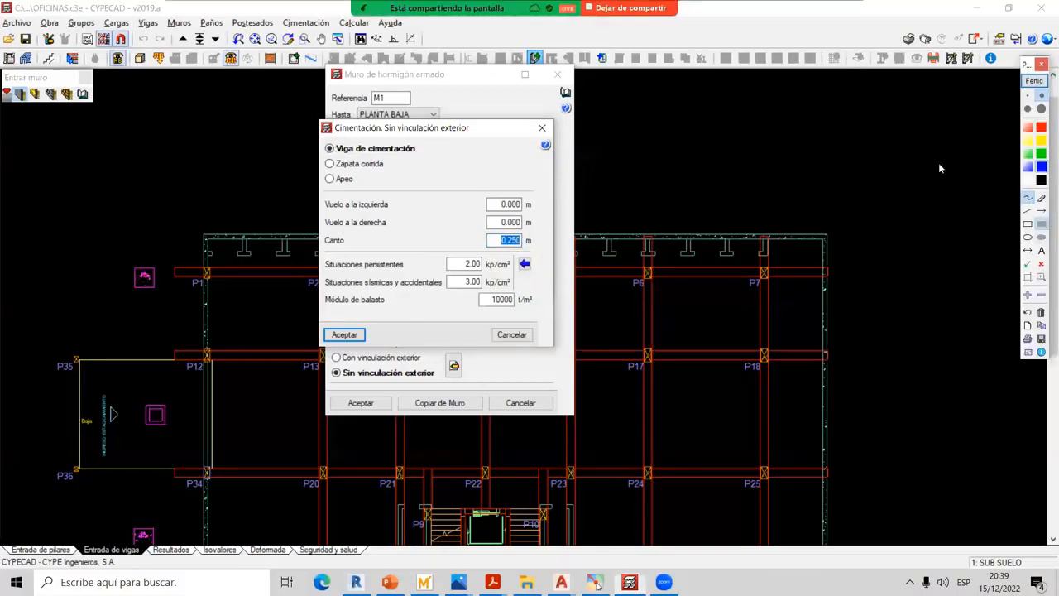
pyautogui.moveTo(875, 85); pyautogui.dragTo(952, 340)
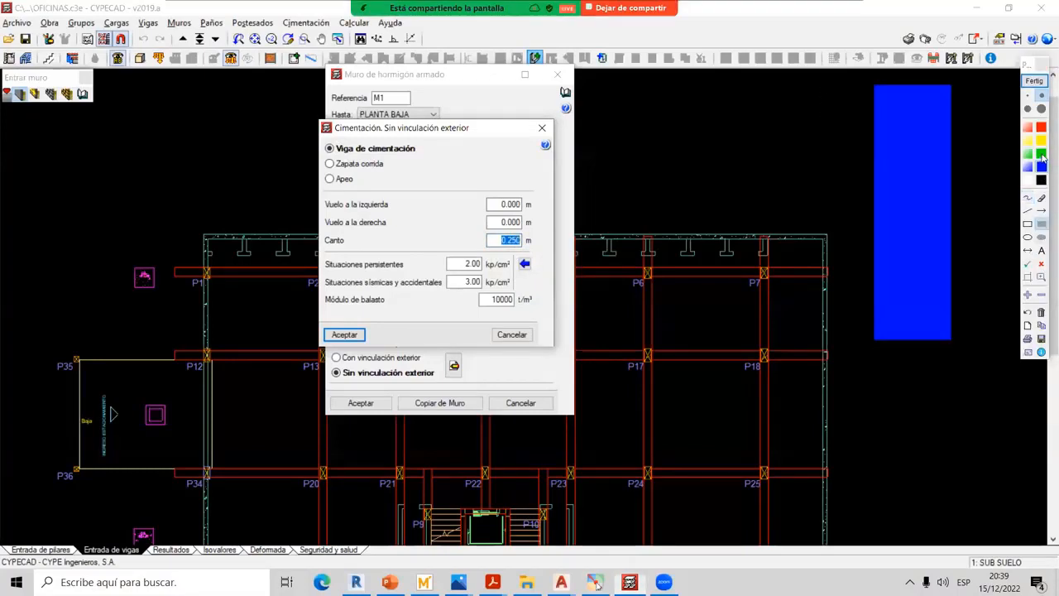
pyautogui.moveTo(876, 341); pyautogui.dragTo(977, 498)
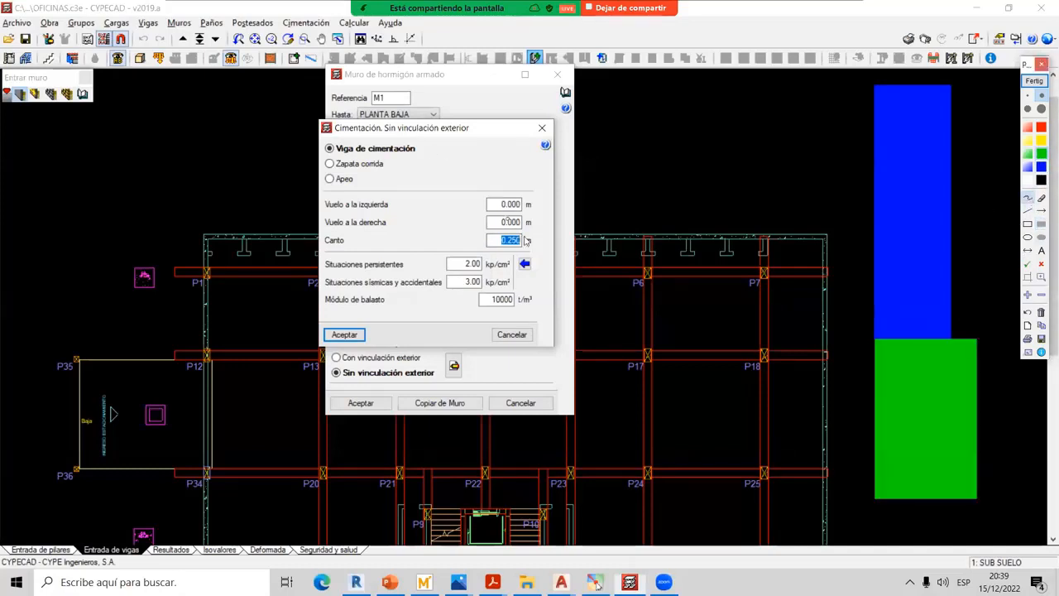
pyautogui.moveTo(356, 240); pyautogui.dragTo(369, 240)
pyautogui.moveTo(542, 241)
pyautogui.mouseDown()
pyautogui.moveTo(605, 239)
pyautogui.moveTo(800, 404)
pyautogui.mouseUp()
pyautogui.moveTo(820, 349)
pyautogui.mouseDown()
pyautogui.moveTo(858, 343)
pyautogui.moveTo(836, 472)
pyautogui.moveTo(851, 497)
pyautogui.mouseUp()
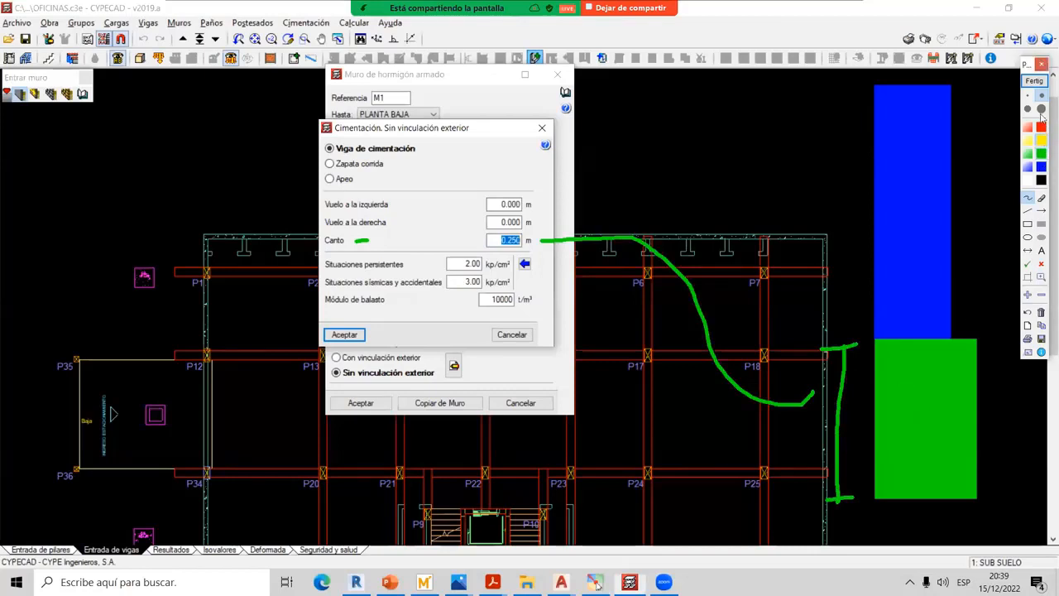
# Add four yellow corner bars and a red stirrup to the sketched foundation beam
pyautogui.click(894, 362)
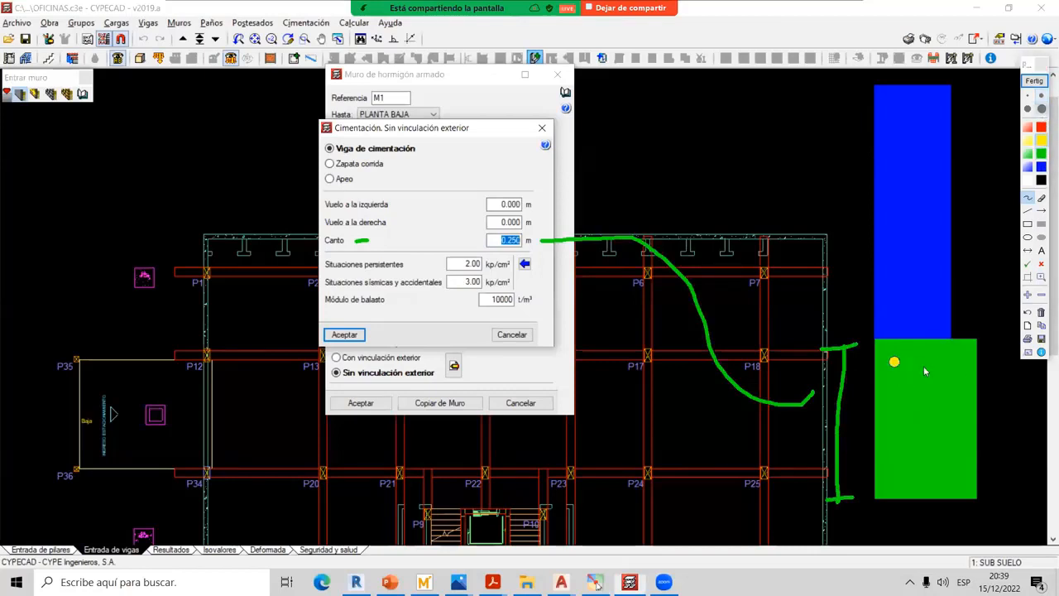
pyautogui.click(948, 481)
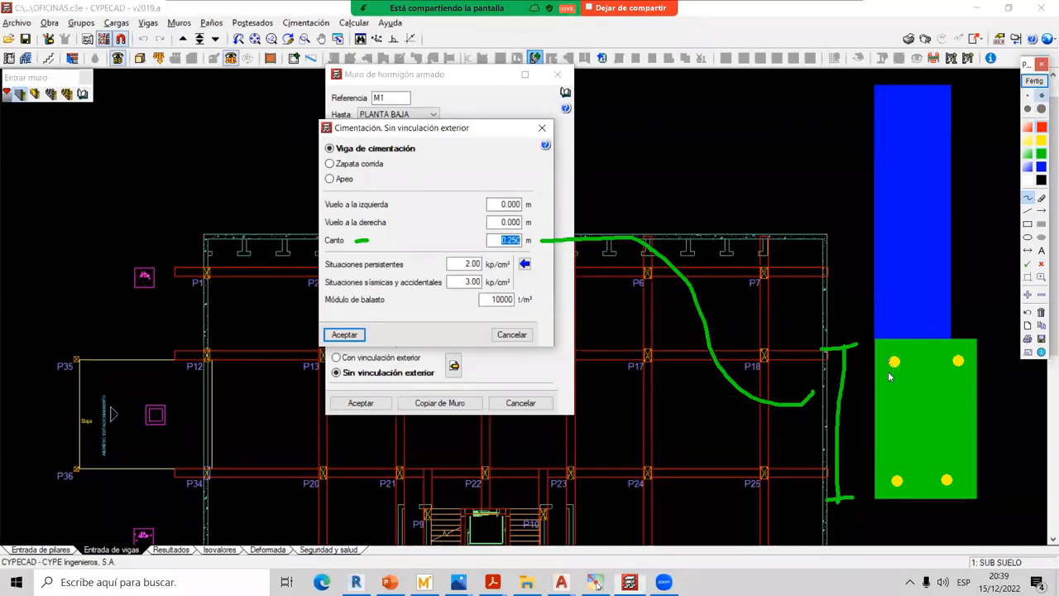
pyautogui.moveTo(889, 361)
pyautogui.mouseDown()
pyautogui.moveTo(888, 500)
pyautogui.moveTo(946, 490)
pyautogui.moveTo(967, 364)
pyautogui.moveTo(944, 352)
pyautogui.moveTo(890, 371)
pyautogui.moveTo(899, 379)
pyautogui.moveTo(908, 369)
pyautogui.mouseUp()
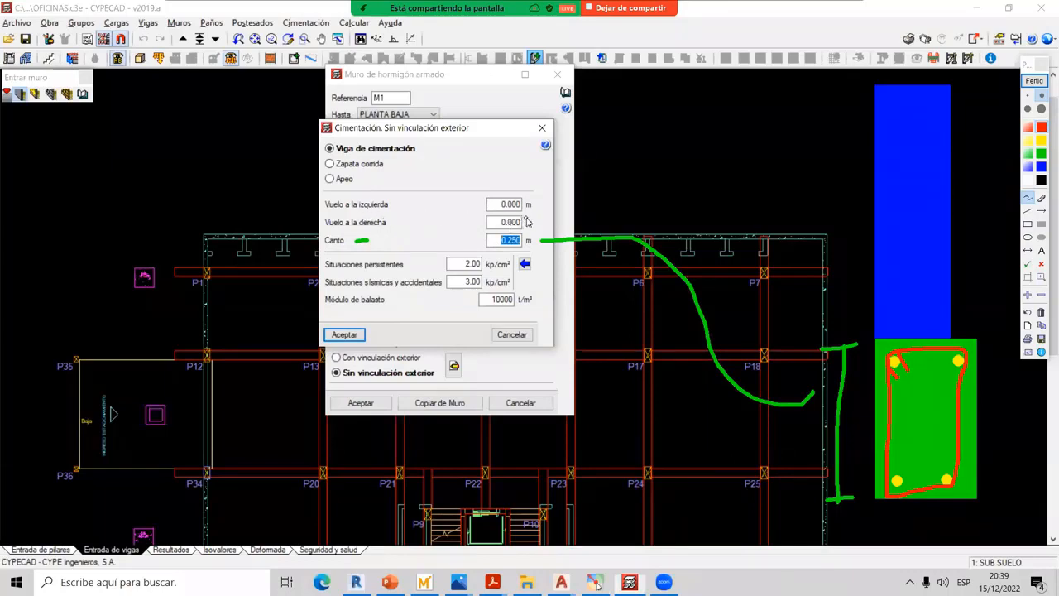
# Link Vuelo a la derecha to the sketched beam's overhang, label the wall's sides I and D, and clear the annotations
pyautogui.moveTo(544, 221)
pyautogui.mouseDown()
pyautogui.moveTo(666, 212)
pyautogui.moveTo(803, 247)
pyautogui.mouseUp()
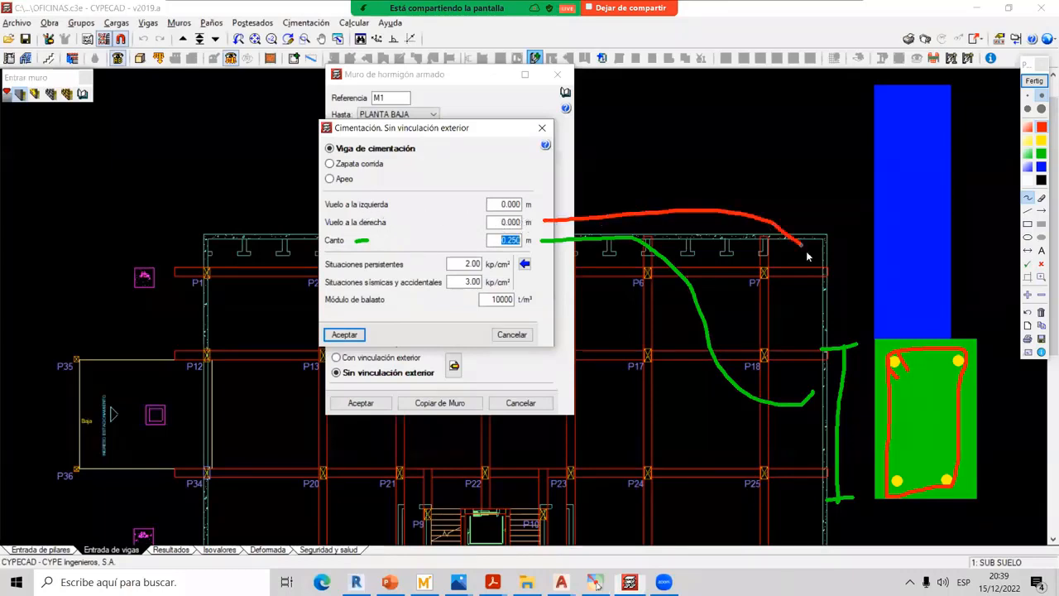
pyautogui.moveTo(952, 321)
pyautogui.mouseDown()
pyautogui.moveTo(977, 330)
pyautogui.moveTo(951, 315)
pyautogui.mouseUp()
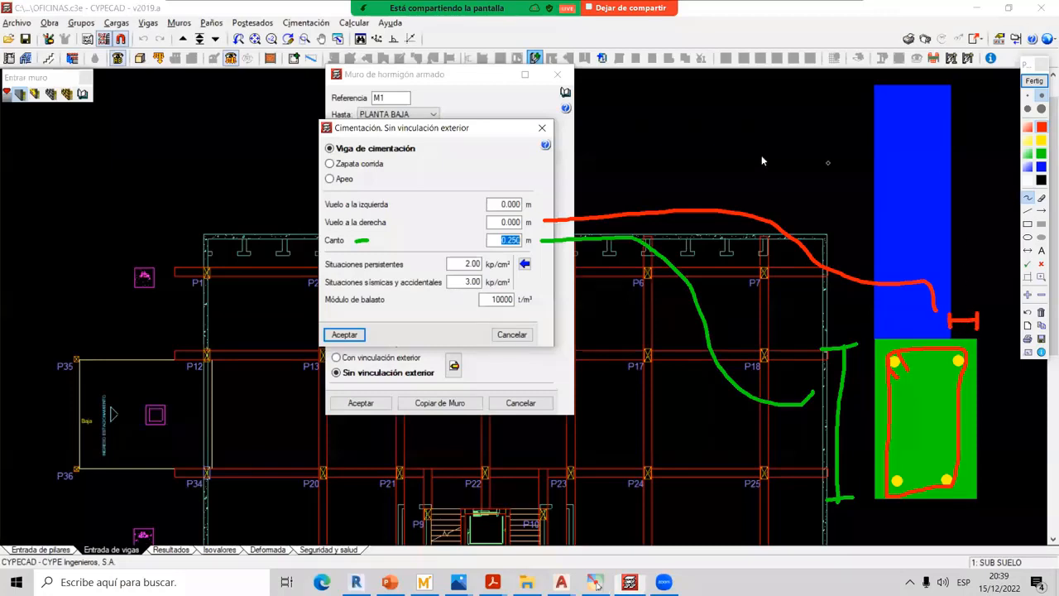
pyautogui.moveTo(810, 142)
pyautogui.mouseDown()
pyautogui.moveTo(833, 141)
pyautogui.moveTo(823, 164)
pyautogui.moveTo(834, 165)
pyautogui.mouseUp()
pyautogui.moveTo(972, 142); pyautogui.dragTo(979, 168)
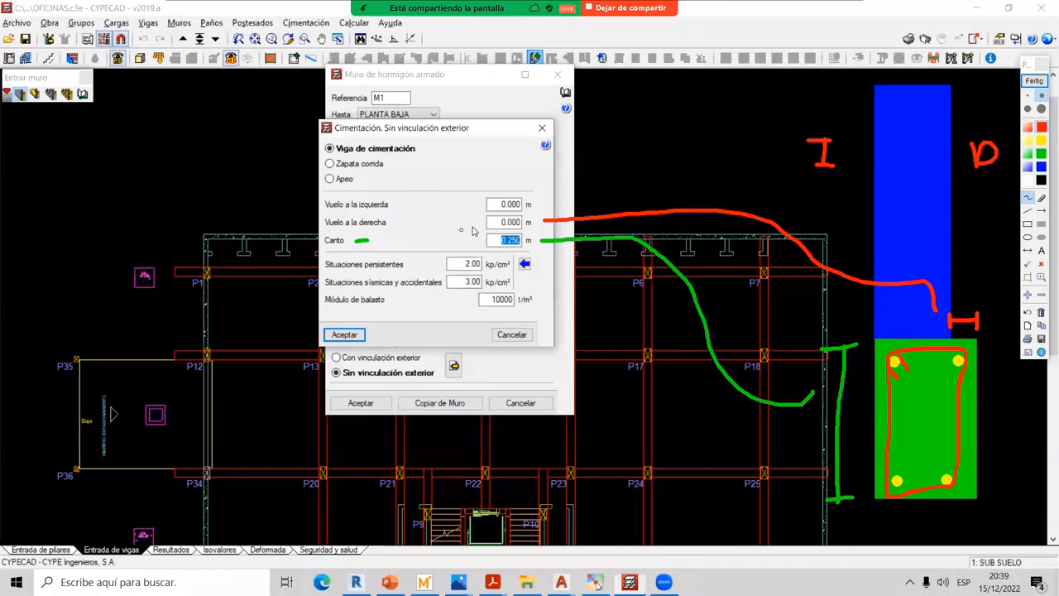
pyautogui.moveTo(501, 232); pyautogui.dragTo(523, 231)
pyautogui.click(1035, 80)
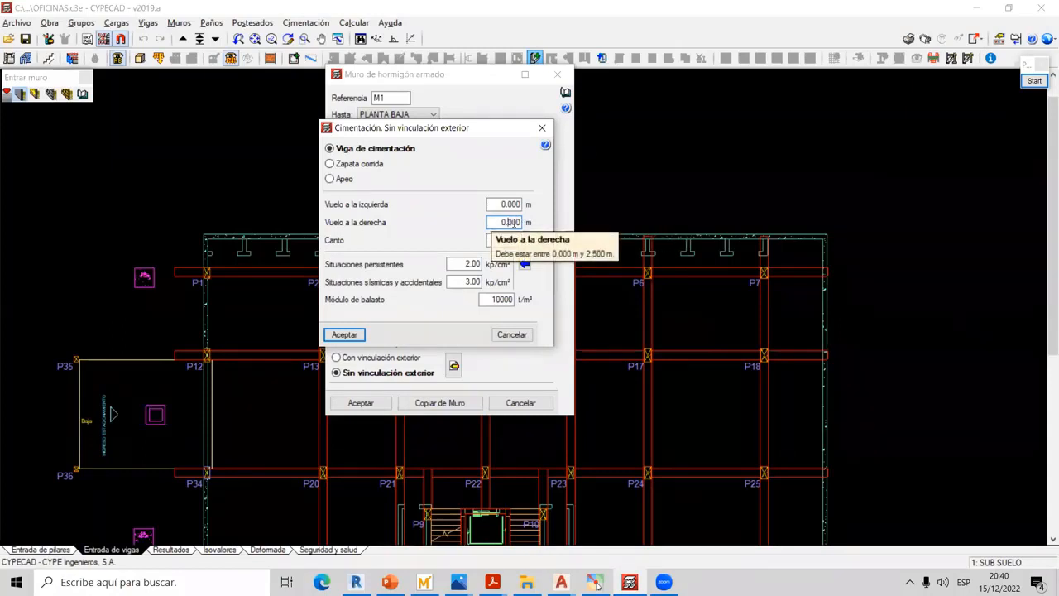
# Switch to AutoCAD and examine the foundation beam's width and depth dimensions in the PLANO EN CORTE-1 section
pyautogui.moveTo(502, 240); pyautogui.dragTo(514, 240)
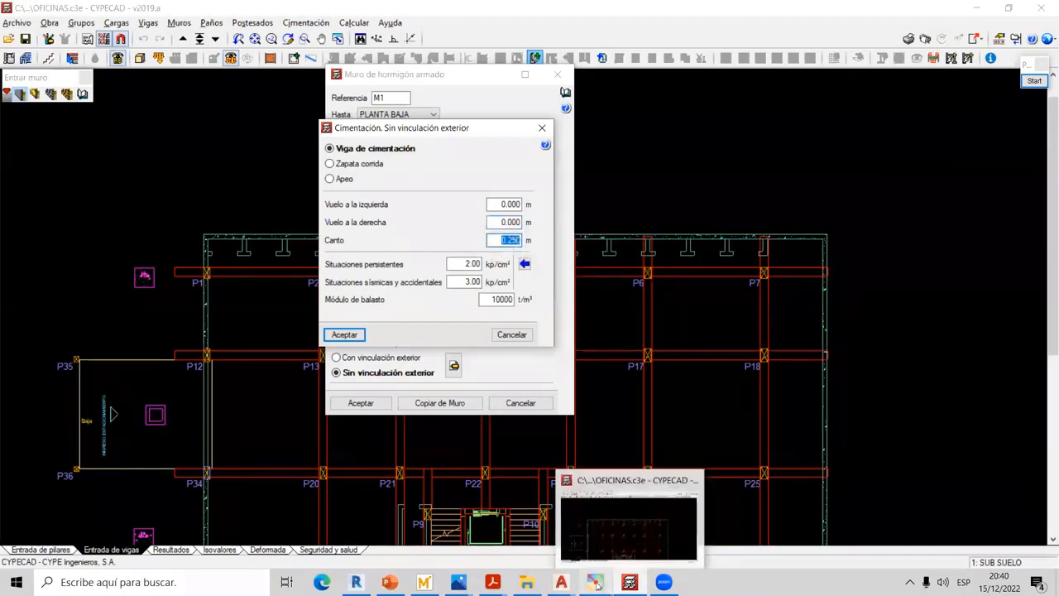
pyautogui.click(561, 582)
pyautogui.click(610, 544)
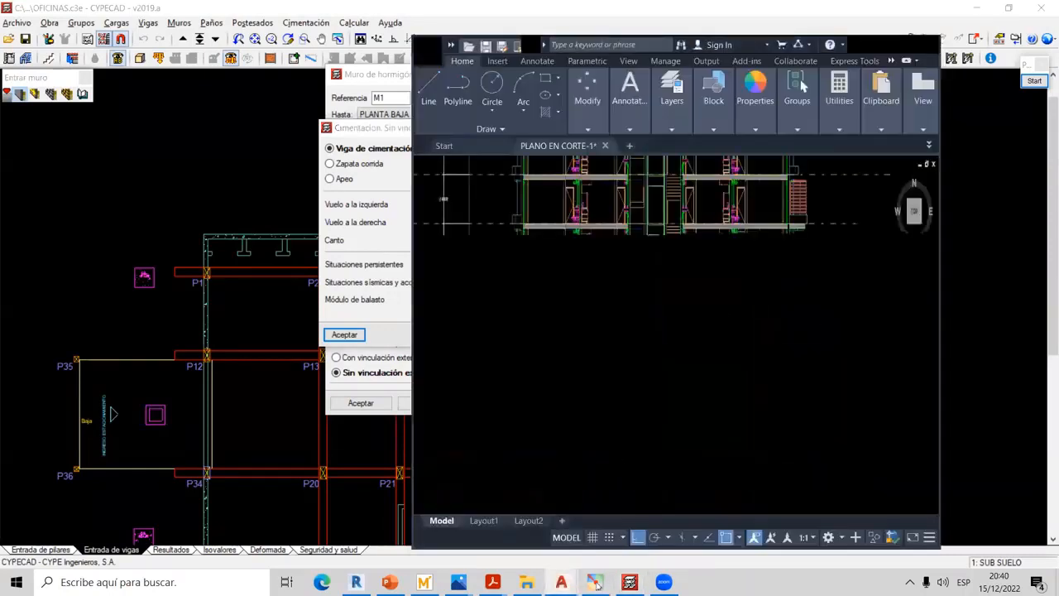
pyautogui.click(914, 44)
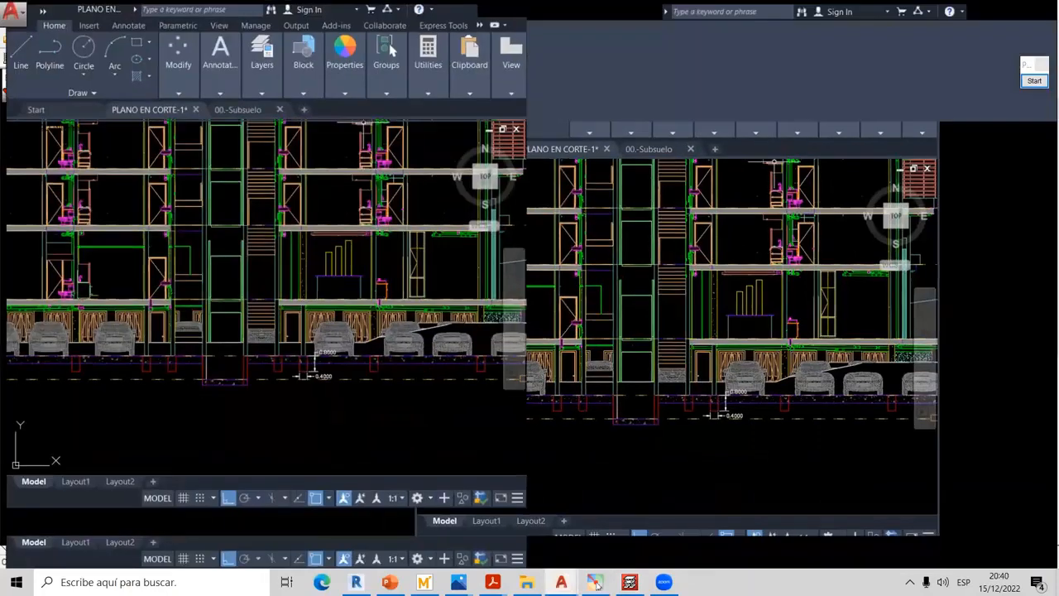
pyautogui.scroll(5, 497, 359)
pyautogui.scroll(2, 497, 359)
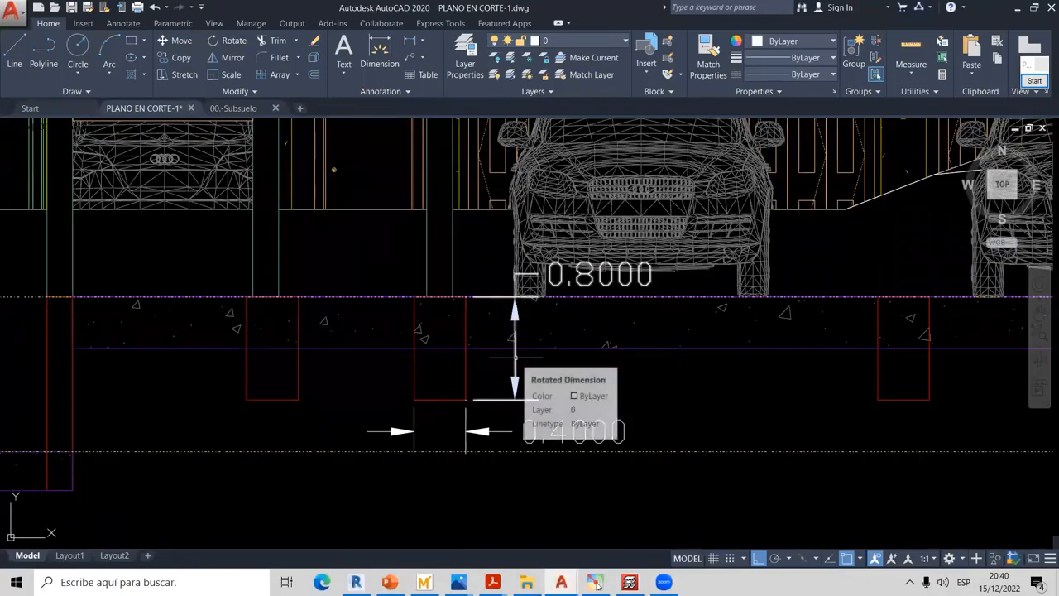
# Back in CYPECAD, set Canto to 0.8 m, Situaciones persistentes to 1 kp/cm² and Situaciones sísmicas y accidentales to 1.25 kp/cm²
pyautogui.click(630, 582)
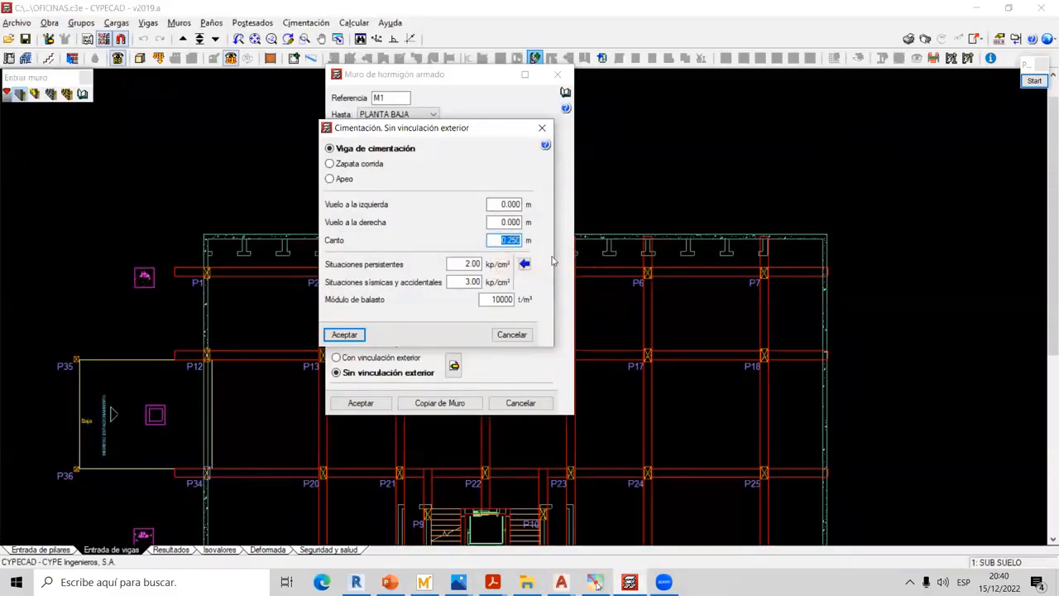
pyautogui.write('0.8')
pyautogui.click(477, 263)
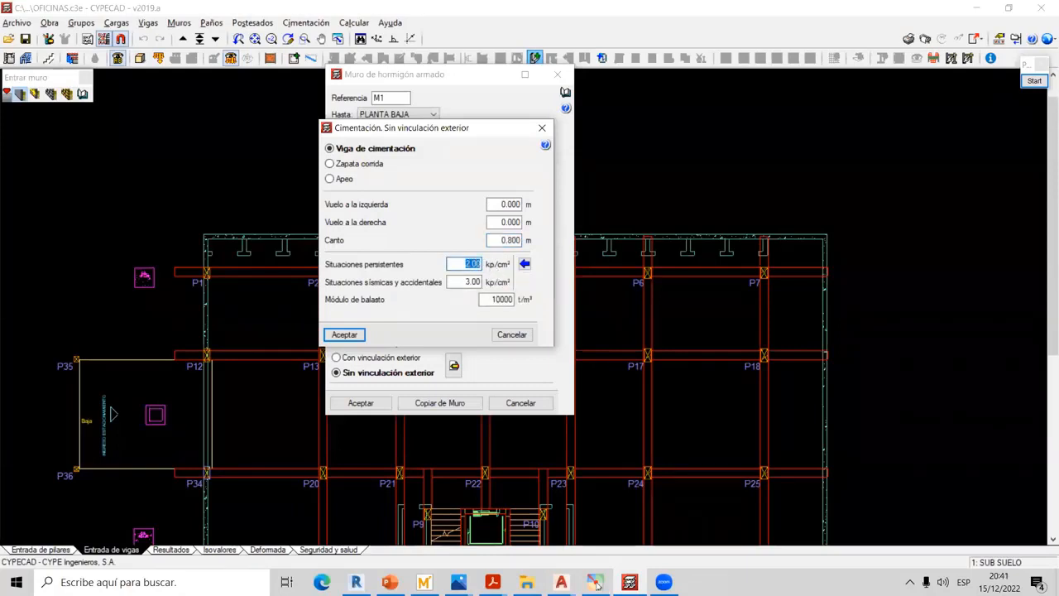
pyautogui.write('1')
pyautogui.click(466, 282)
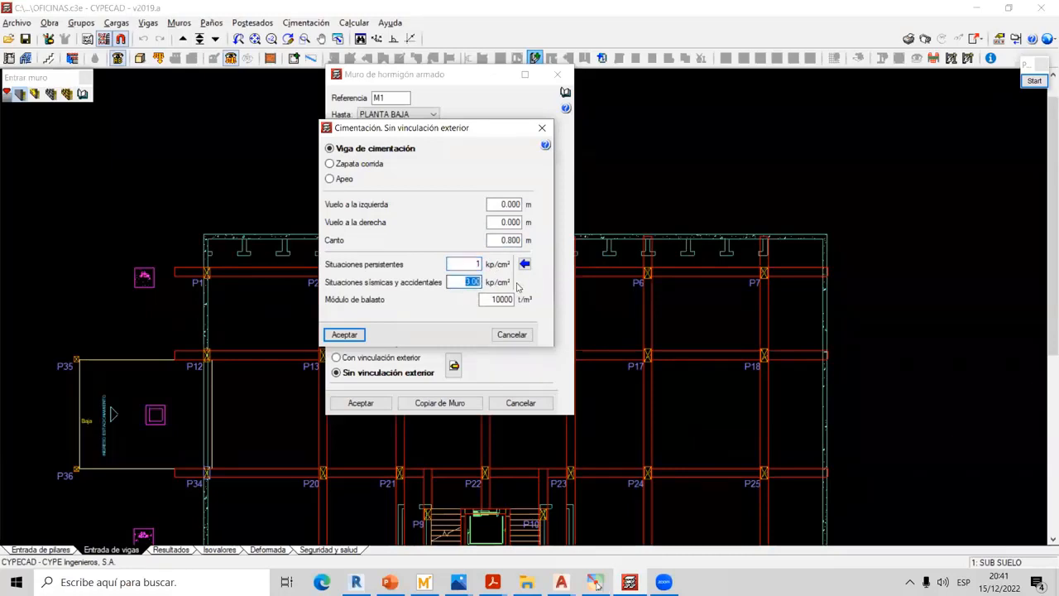
pyautogui.write('1,25')
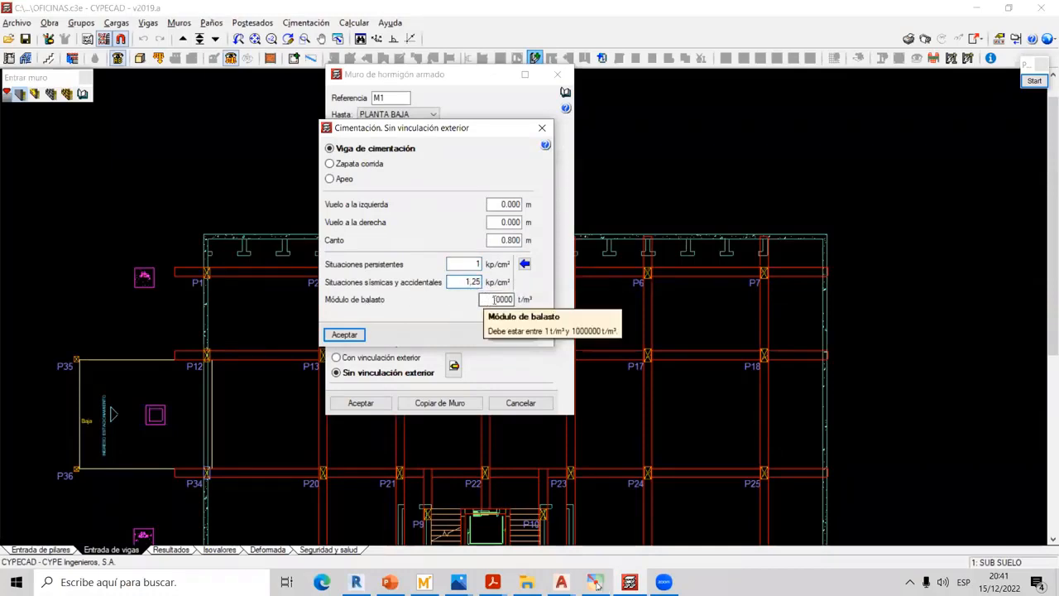
# Set the Módulo de balasto to 1000 t/m³, and accept the foundation beam and wall M1 definitions
pyautogui.doubleClick(494, 299)
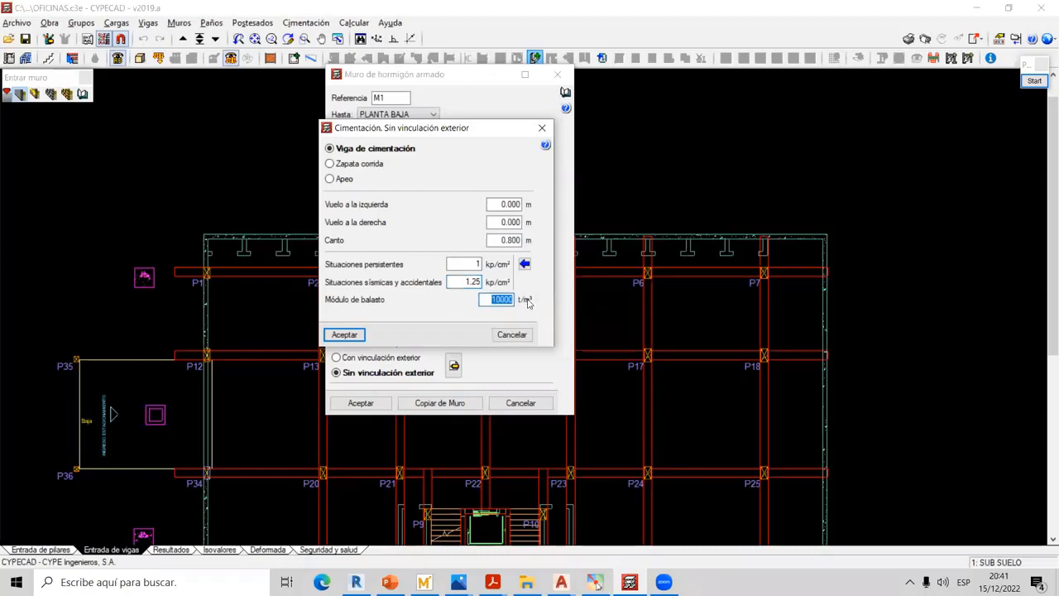
pyautogui.write('100')
pyautogui.click(465, 263)
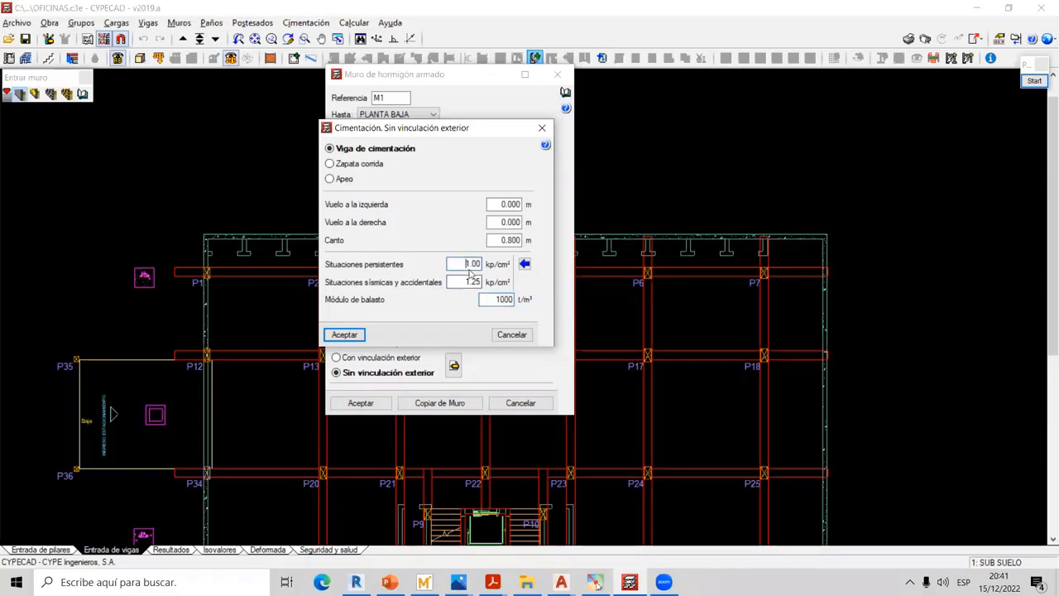
pyautogui.click(345, 335)
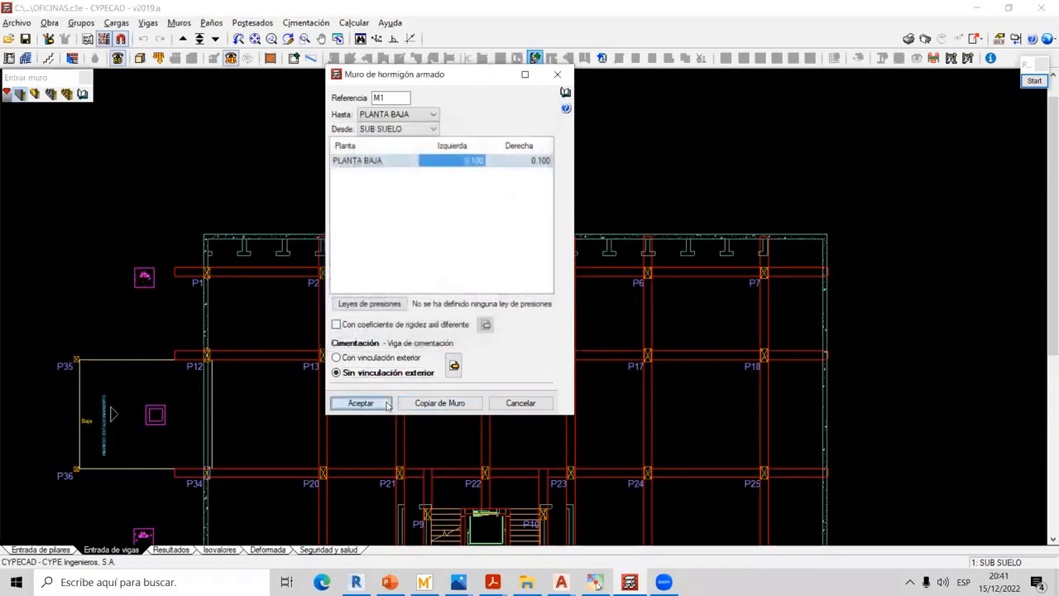
pyautogui.click(386, 404)
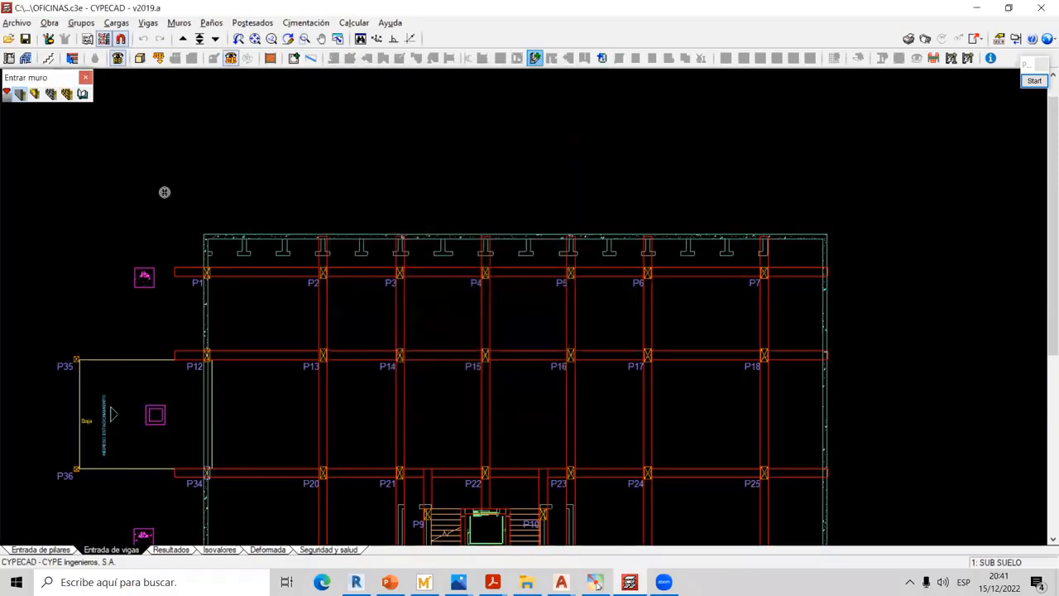
# Place wall M1 orthogonally along the plan's upper perimeter above columns P1 to P7, extending past both building corners
pyautogui.scroll(1, 182, 235)
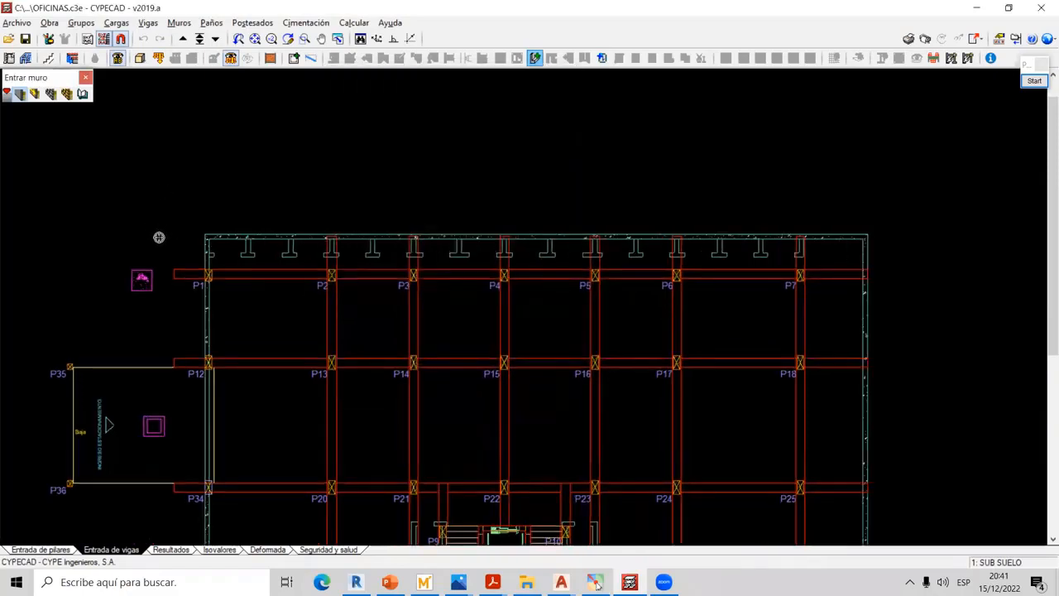
pyautogui.click(159, 238)
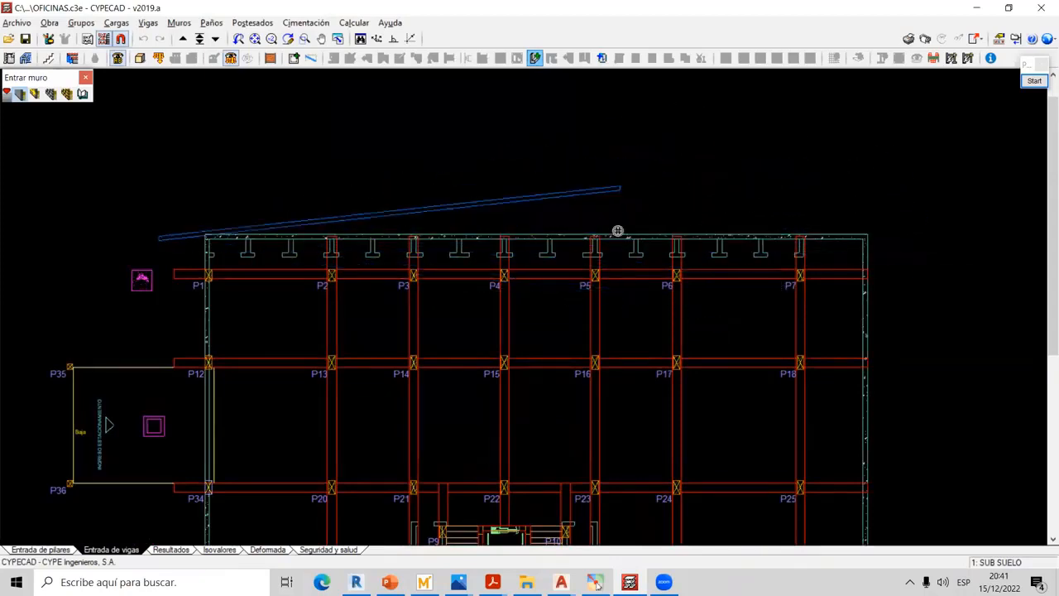
pyautogui.click(394, 40)
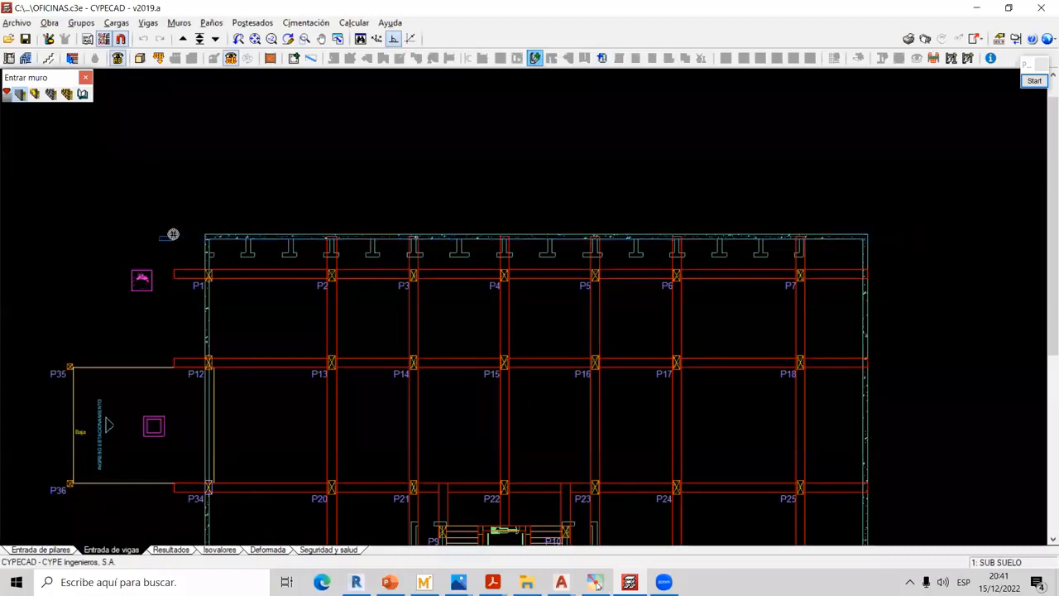
pyautogui.click(898, 246)
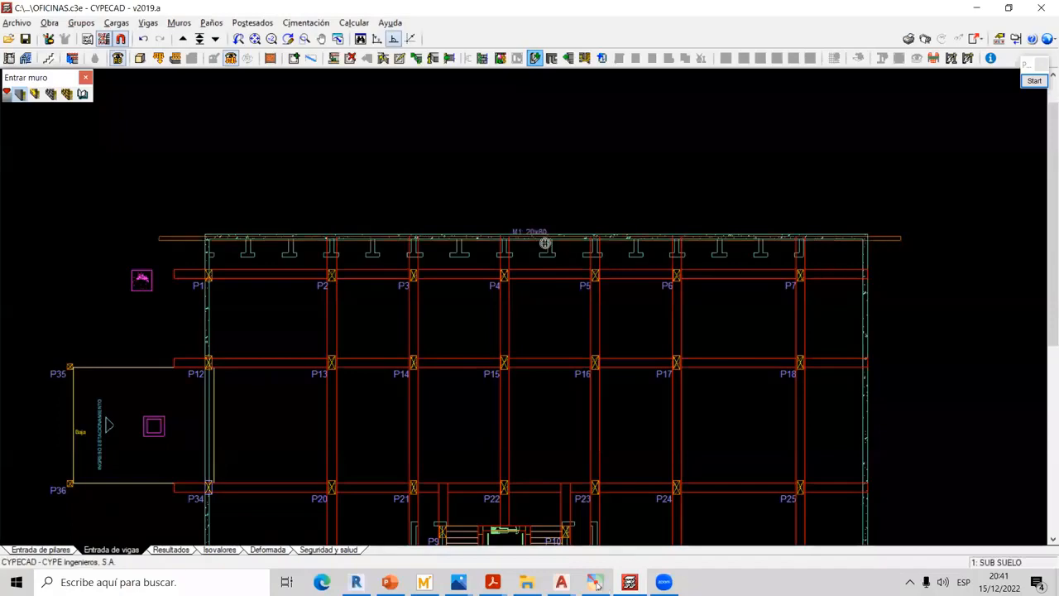
# Place a 20x80 wall orthogonally along the perimeter beside columns P7, P18, P25 and P11, extending past both building corners
pyautogui.scroll(5, 548, 241)
pyautogui.scroll(-5, 550, 242)
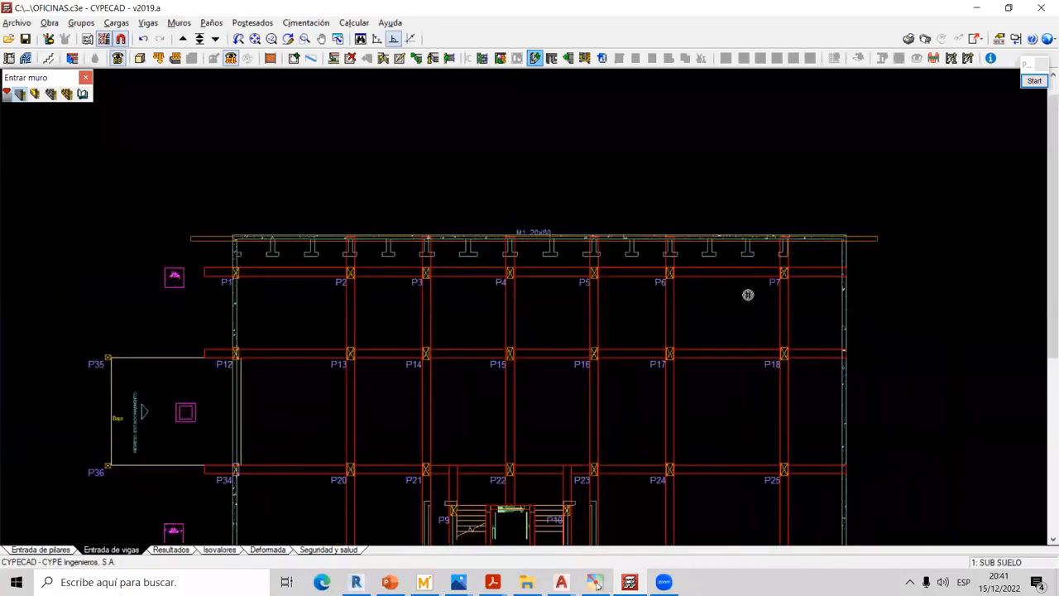
pyautogui.click(730, 110)
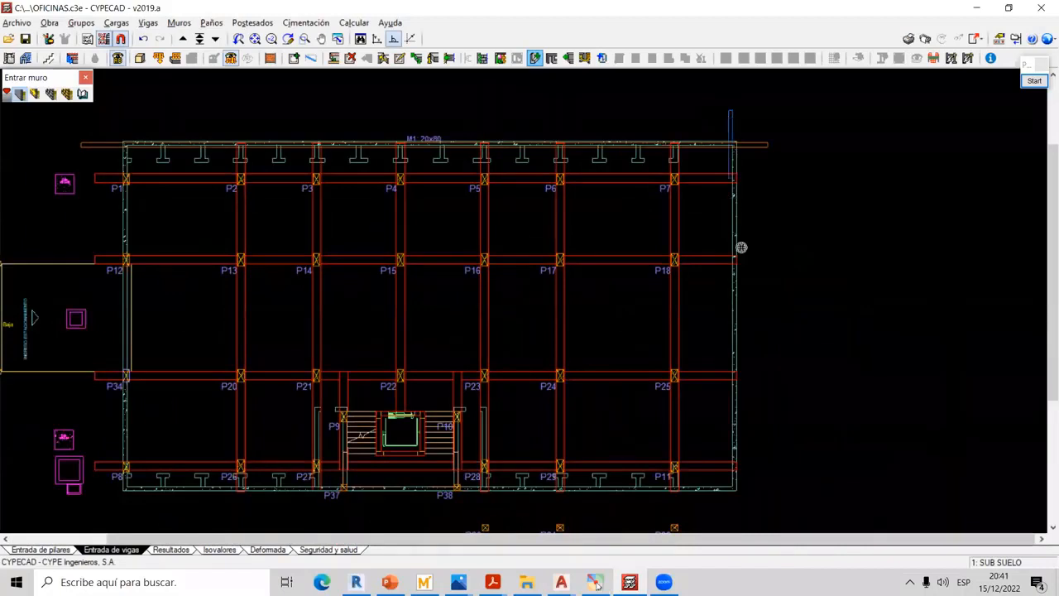
pyautogui.click(732, 506)
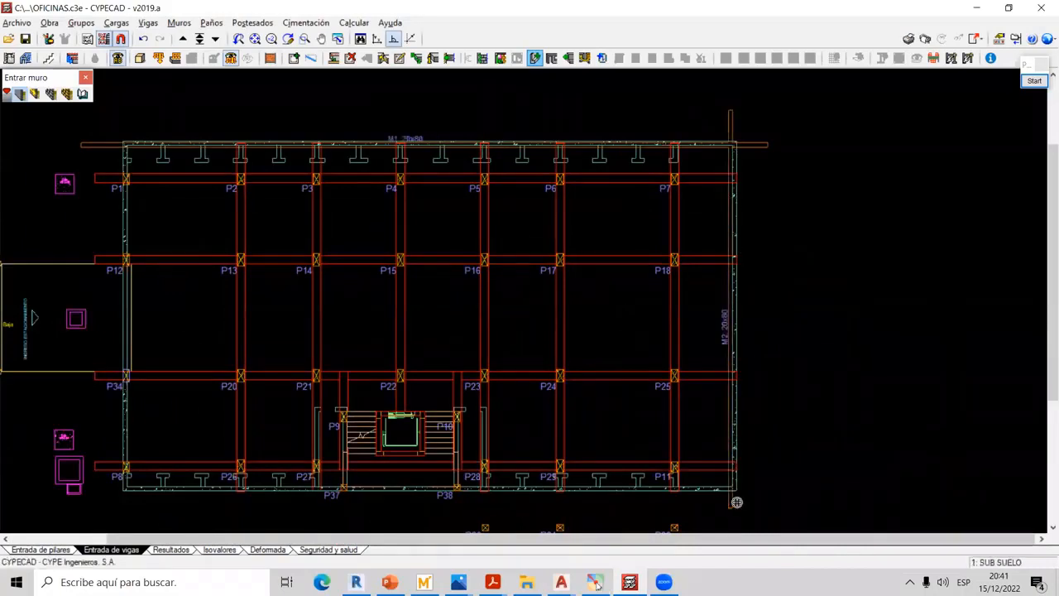
pyautogui.click(511, 57)
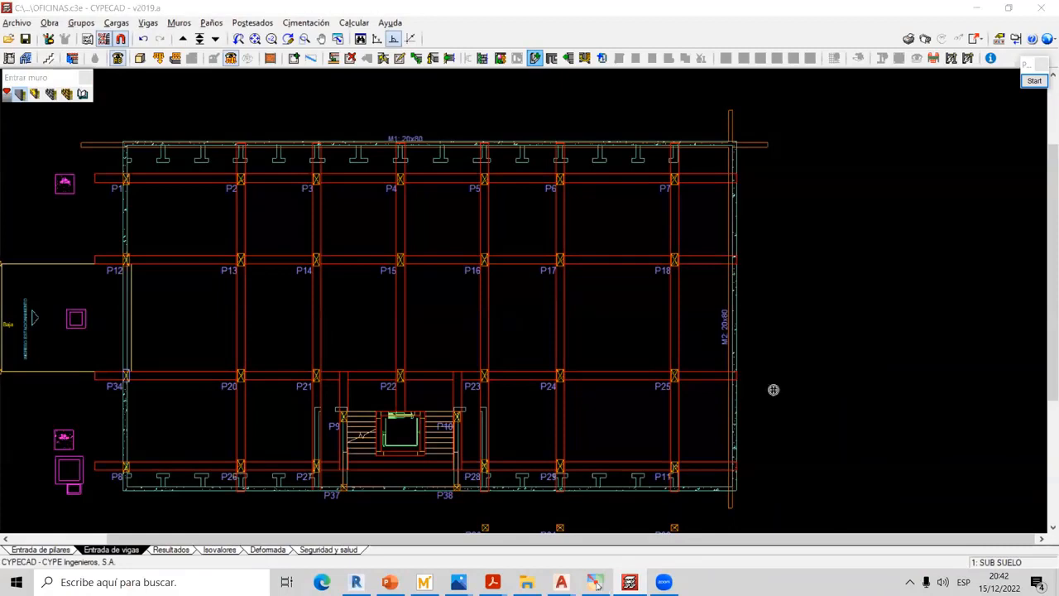
# Place a wall orthogonally along the plan's lower perimeter from the corner near P11 past the corner near P8, running through P38 and P37
pyautogui.moveTo(773, 388); pyautogui.dragTo(844, 317, button='middle')
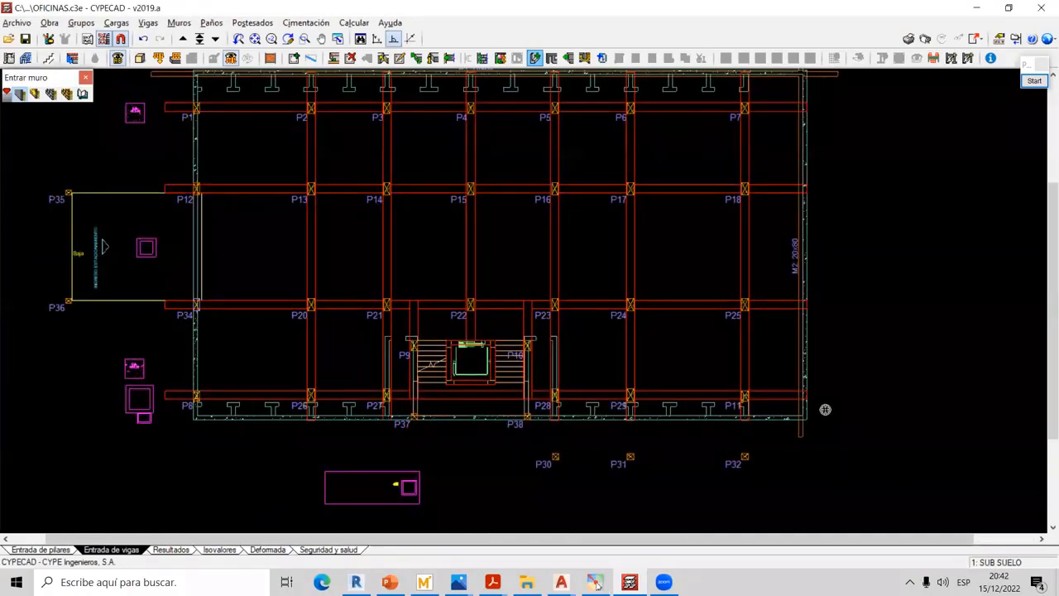
pyautogui.scroll(2, 825, 409)
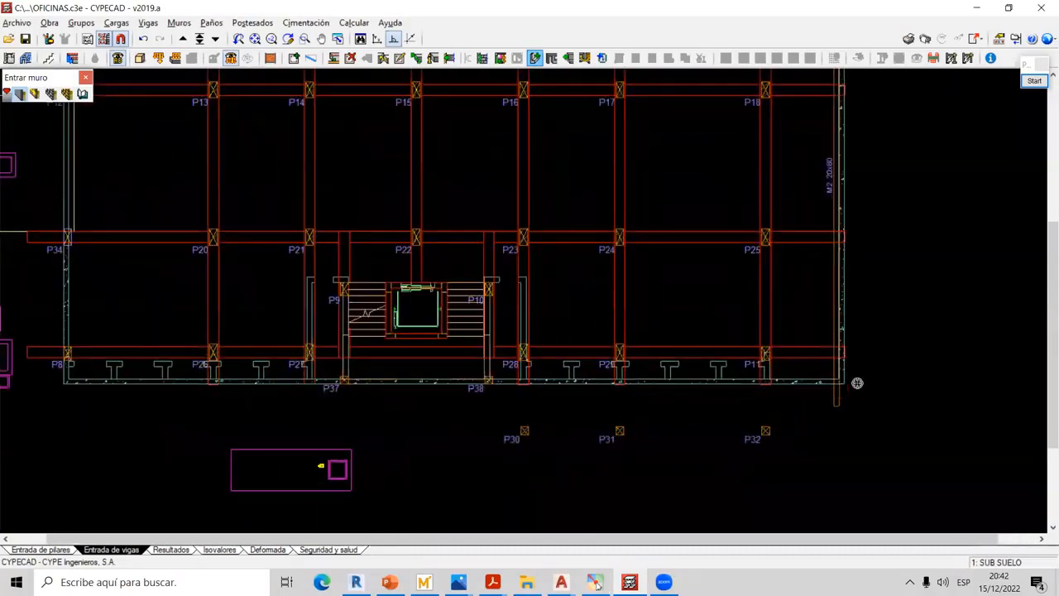
pyautogui.scroll(1, 877, 379)
pyautogui.scroll(1, 880, 378)
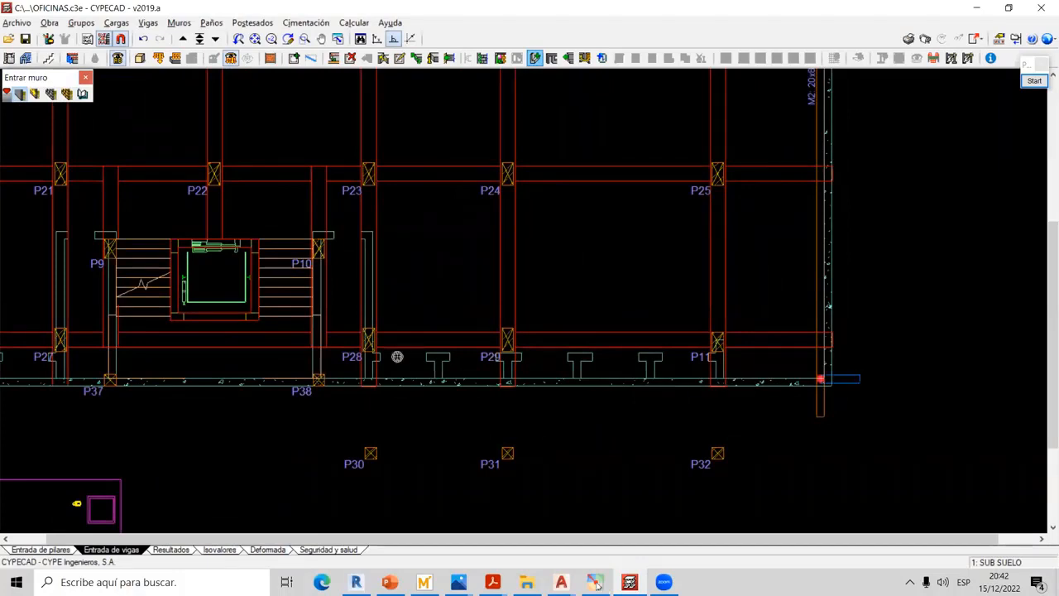
pyautogui.scroll(-2, 400, 360)
pyautogui.scroll(2, 216, 365)
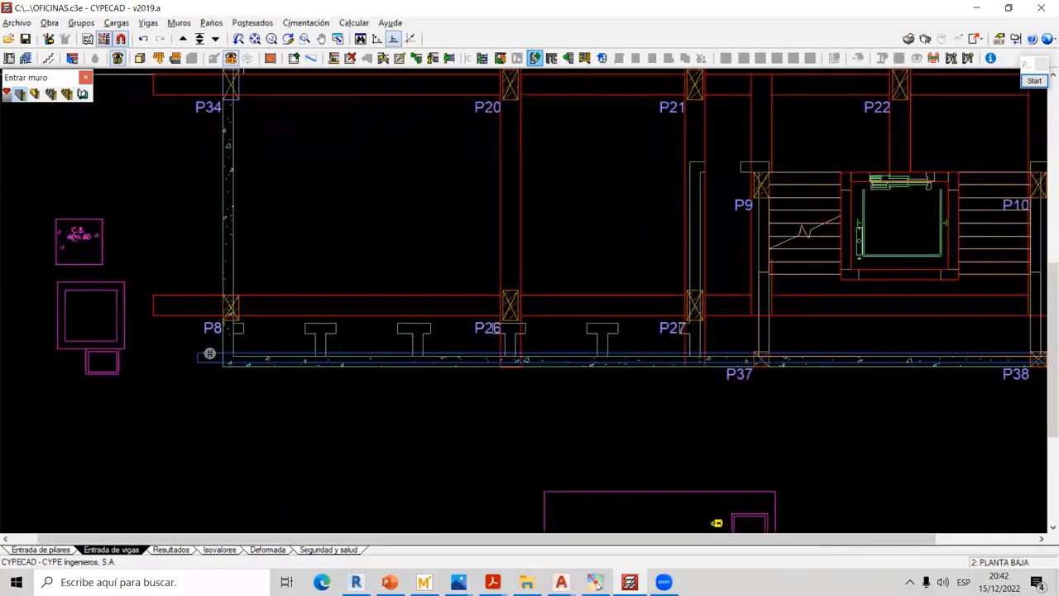
pyautogui.click(197, 362)
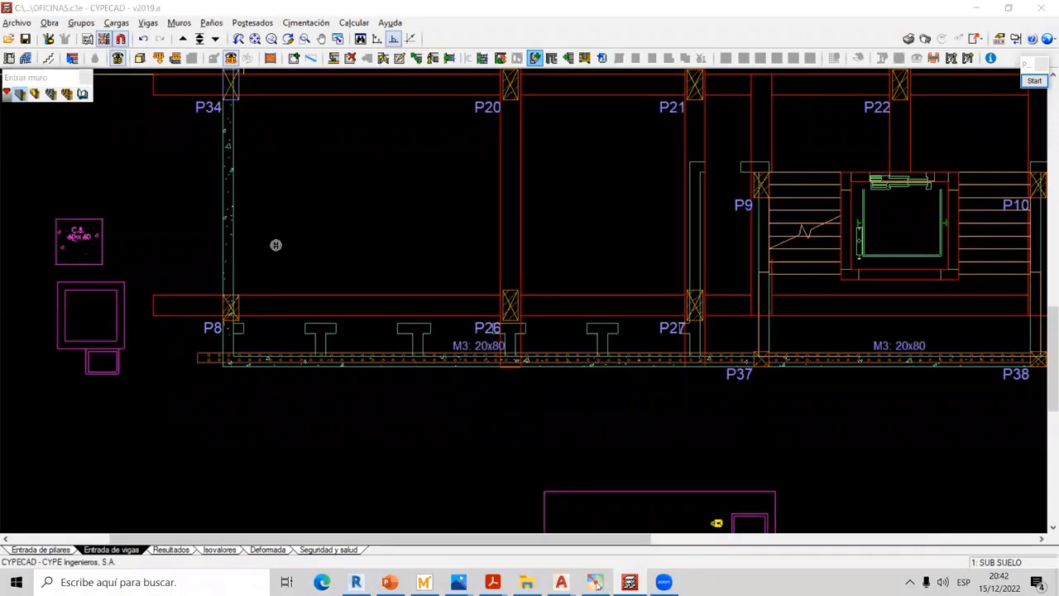
# Switch to Revit and examine the perimeter walls on both sides of the parking entrance in the 3D basement model
pyautogui.scroll(-2, 301, 274)
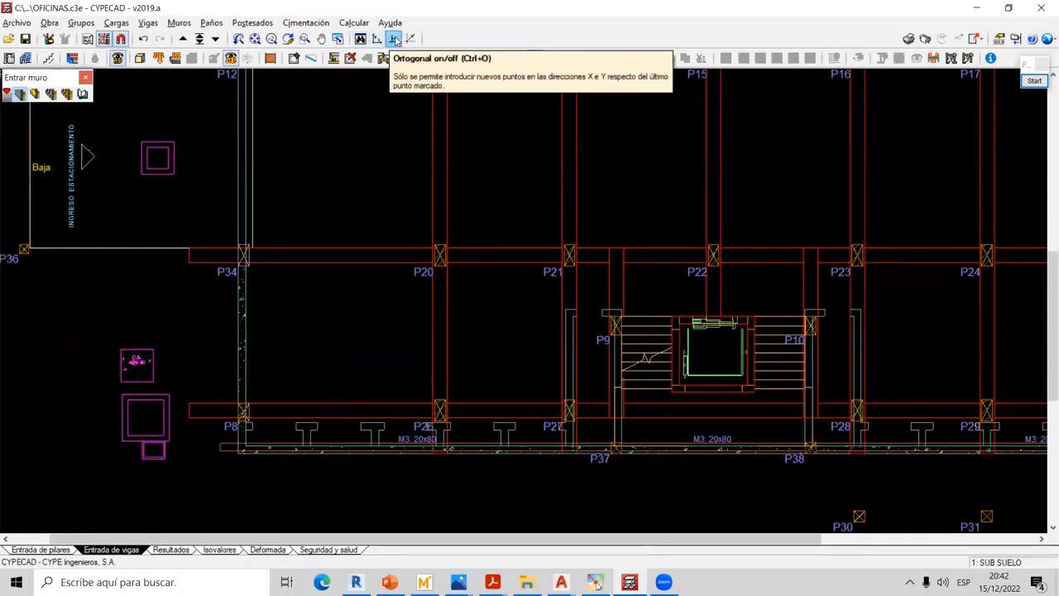
pyautogui.moveTo(276, 181); pyautogui.dragTo(262, 362, button='middle')
pyautogui.moveTo(276, 255); pyautogui.dragTo(338, 281, button='middle')
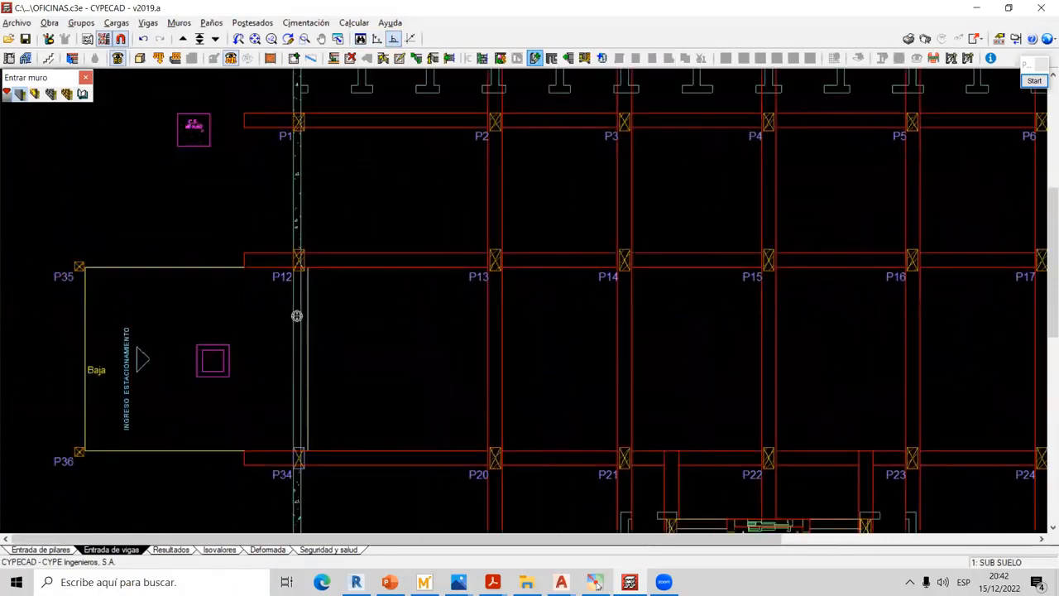
pyautogui.click(357, 583)
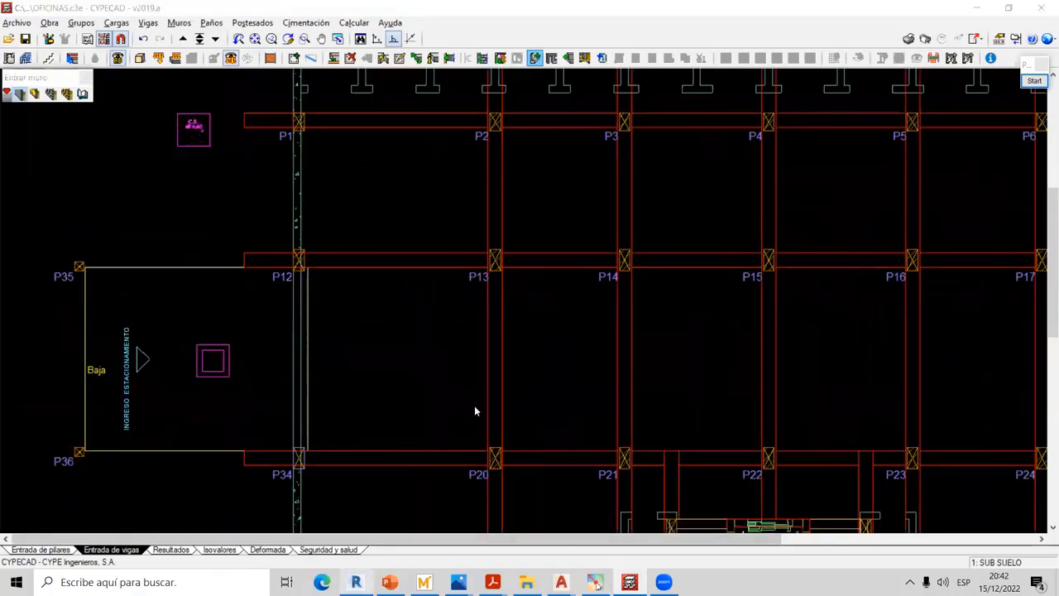
pyautogui.scroll(-5, 651, 386)
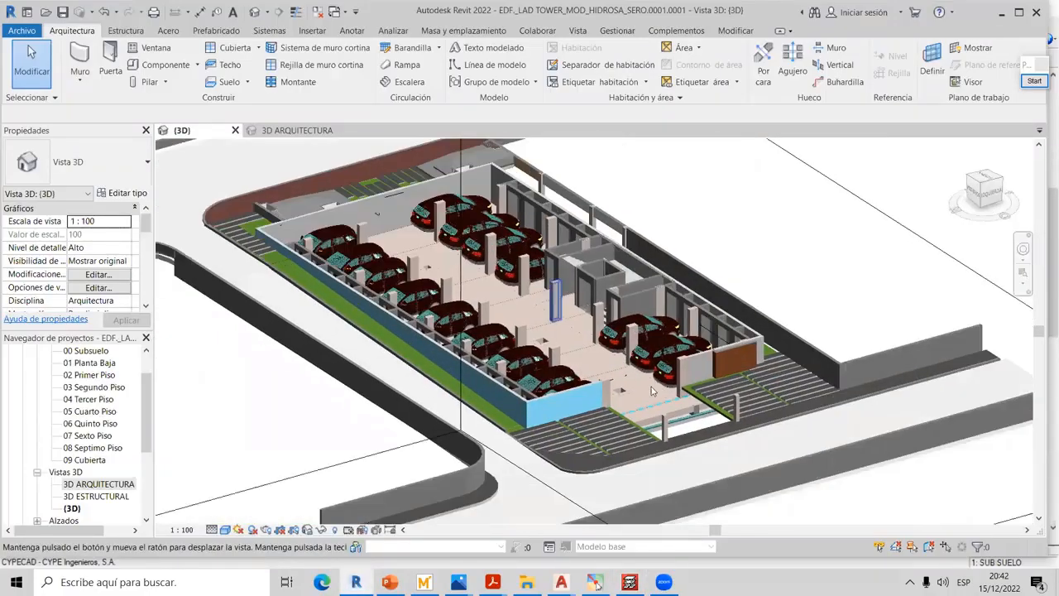
pyautogui.scroll(10, 652, 387)
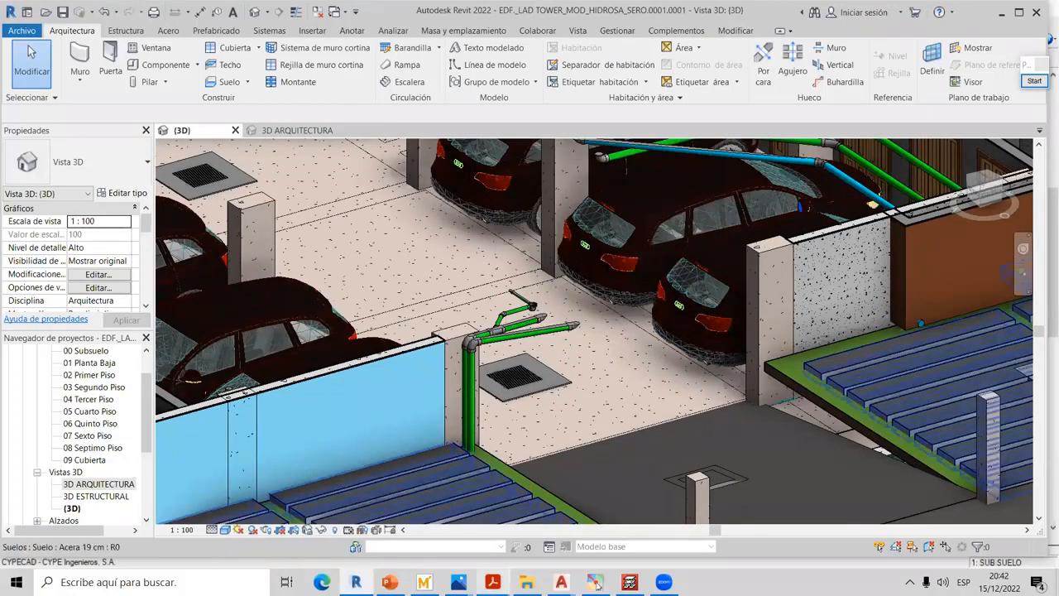
# Back in CYPECAD, place a perimeter wall from column P12 through P1, extending past the building's upper corner
pyautogui.click(596, 582)
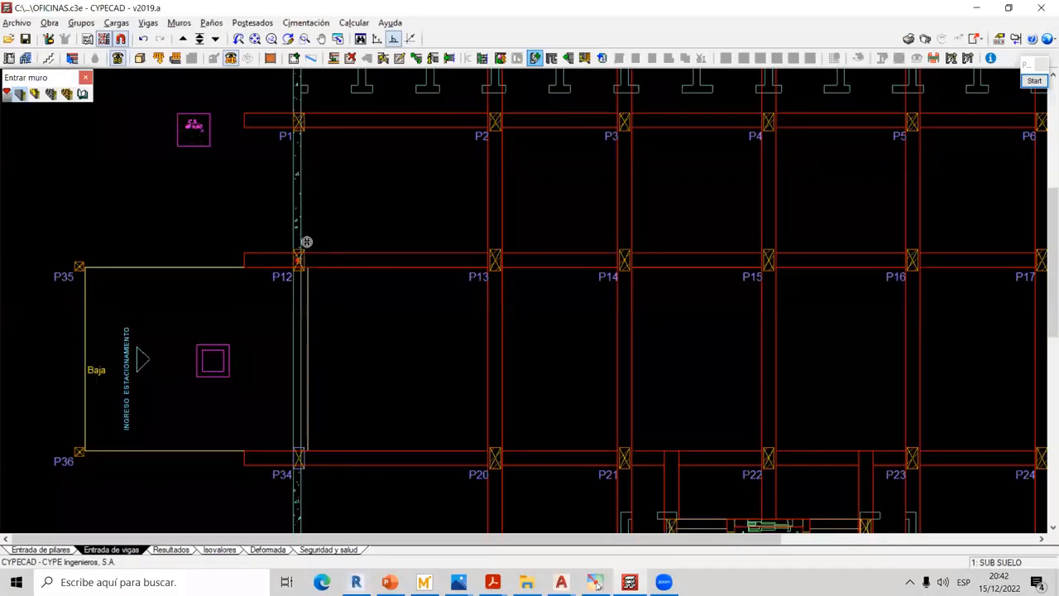
pyautogui.moveTo(306, 241); pyautogui.dragTo(287, 370, button='middle')
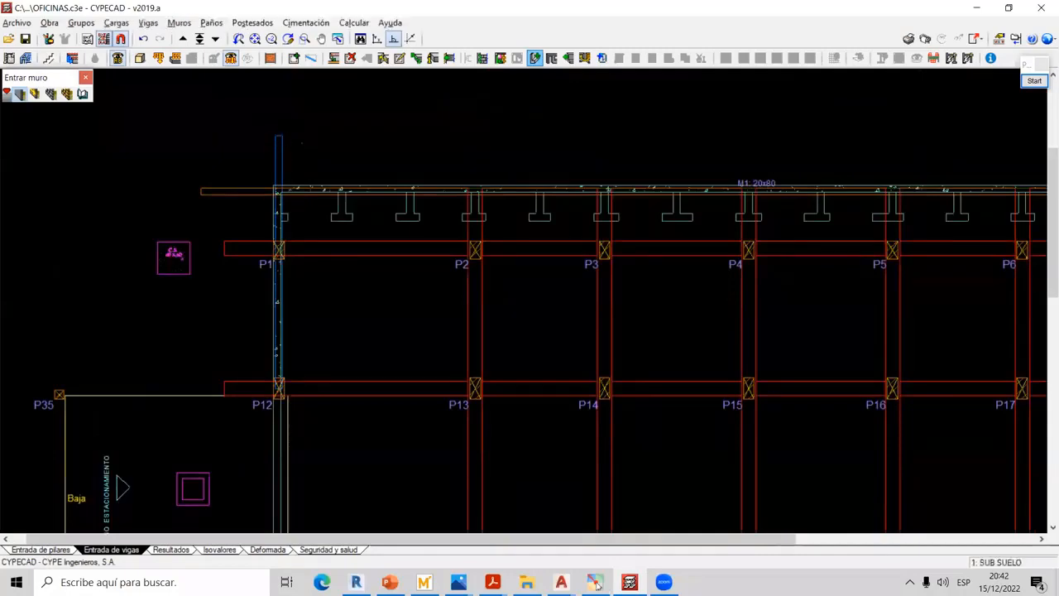
pyautogui.scroll(-2, 312, 281)
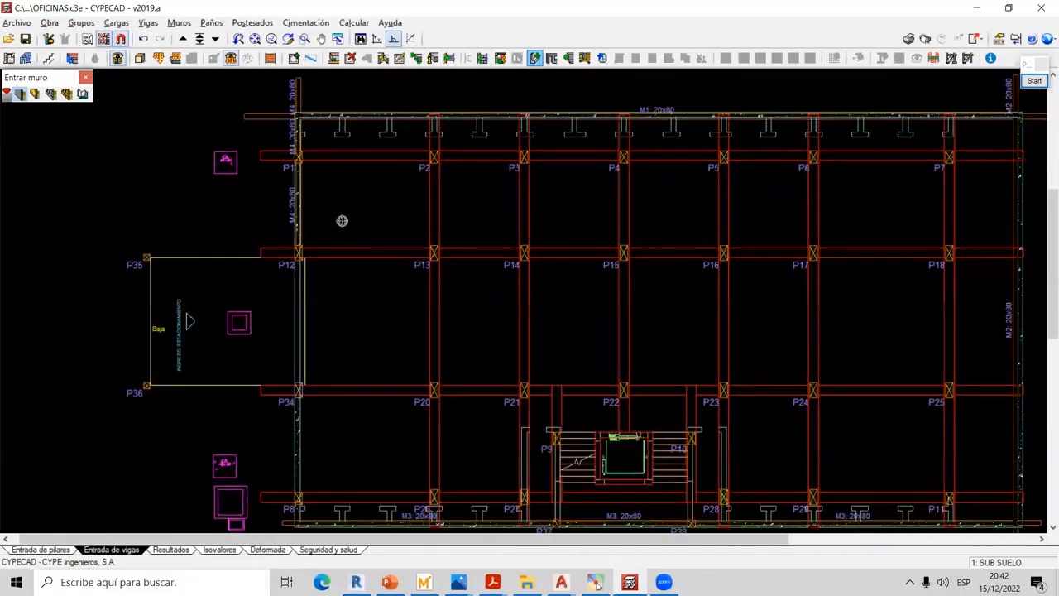
# Draw the basement wall from column P34 through P8 until it extends past the wall below, and finish wall entry
pyautogui.scroll(3, 295, 320)
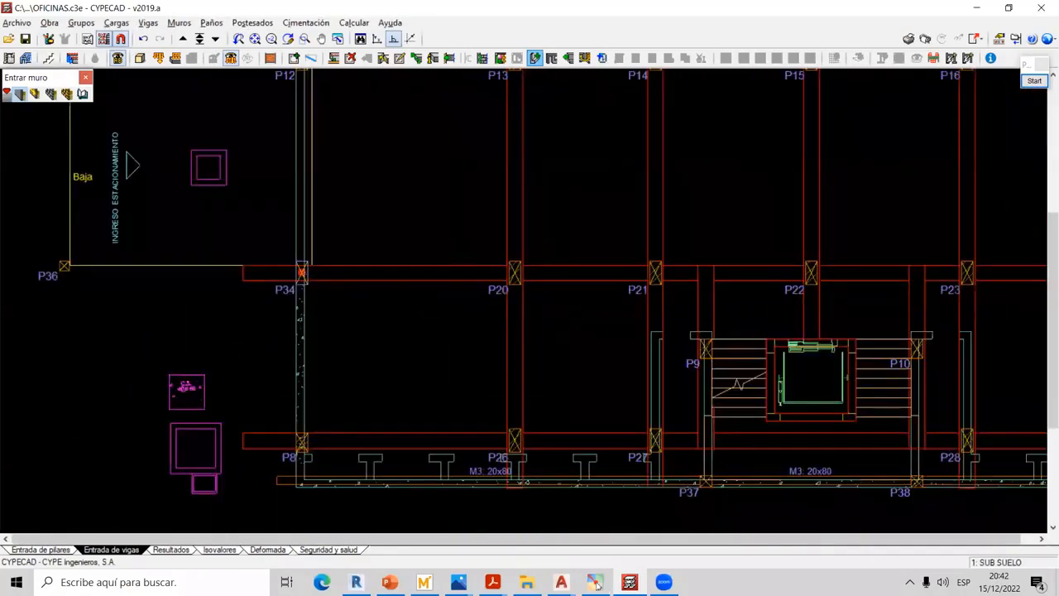
pyautogui.click(301, 273)
pyautogui.moveTo(313, 377); pyautogui.dragTo(334, 235, button='middle')
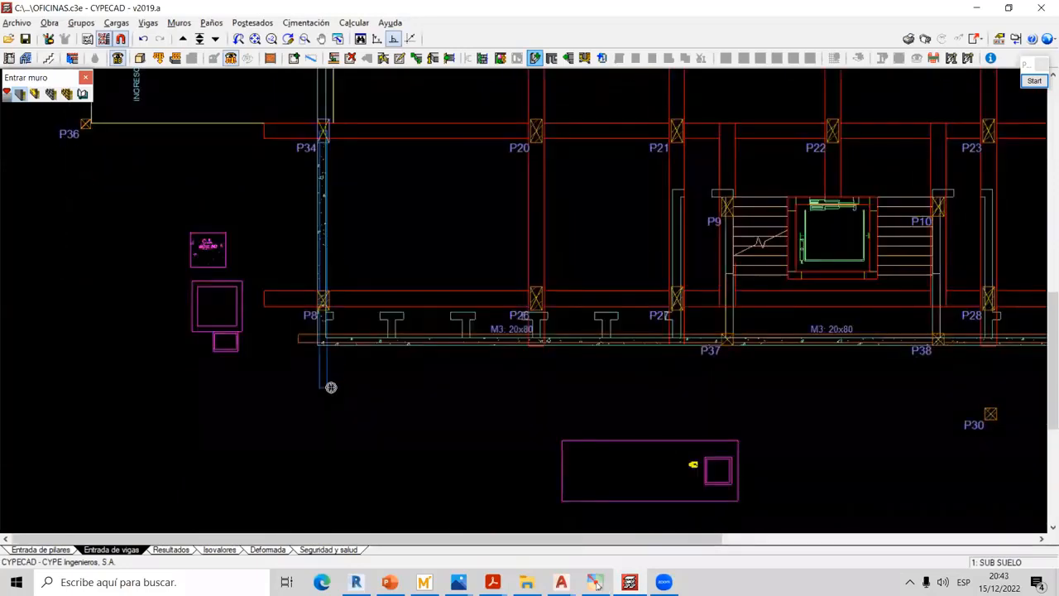
pyautogui.scroll(-4, 337, 383)
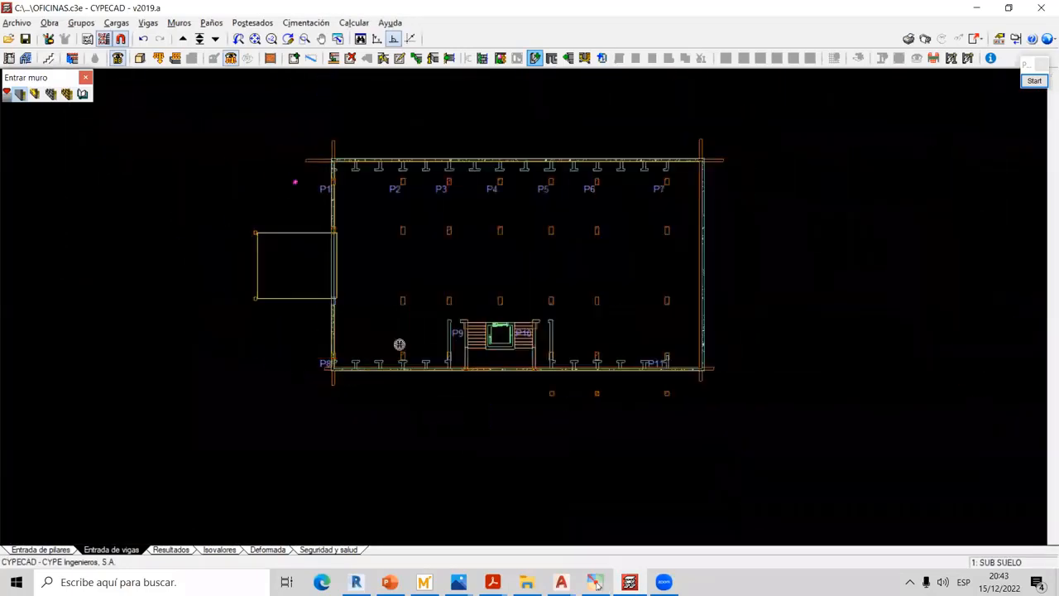
pyautogui.scroll(-1, 400, 344)
pyautogui.moveTo(526, 239); pyautogui.dragTo(507, 262, button='middle')
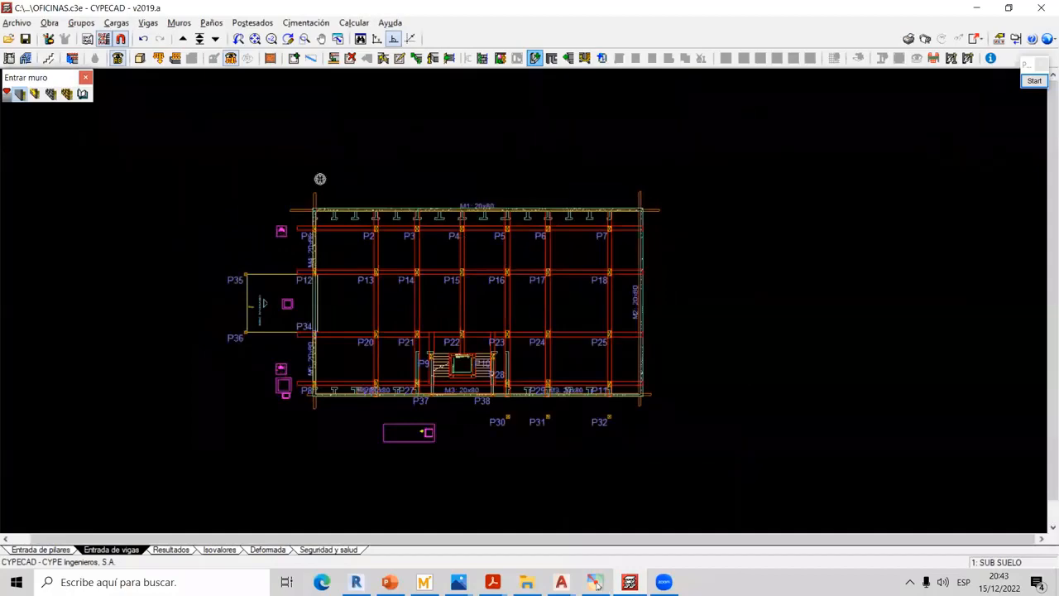
pyautogui.scroll(5, 437, 229)
pyautogui.scroll(6, 440, 215)
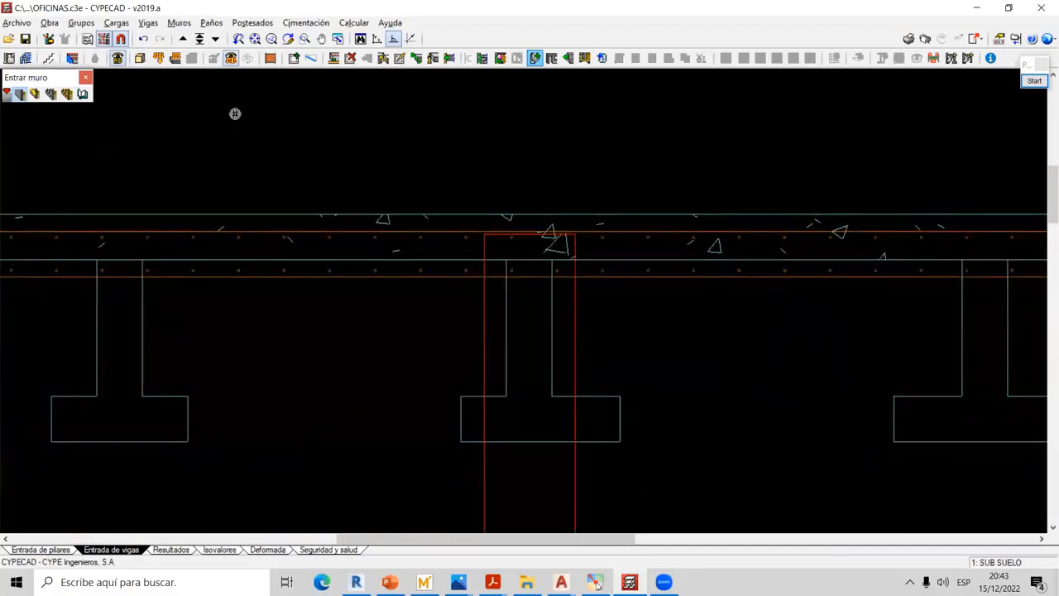
pyautogui.click(86, 77)
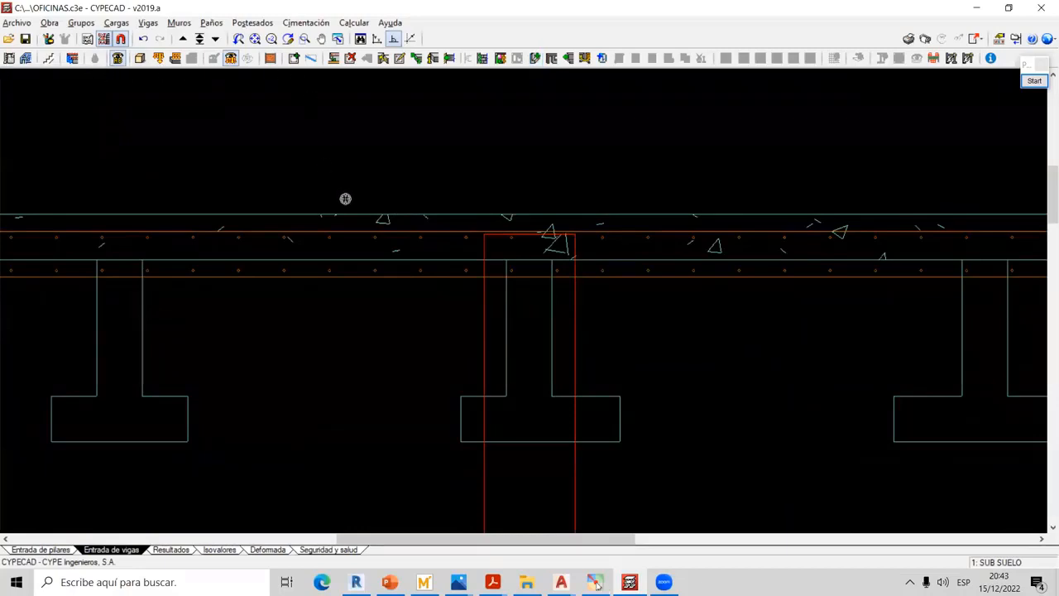
# Set the object snaps to Más cercano and Extensión, with Intersección disabled
pyautogui.click(121, 41)
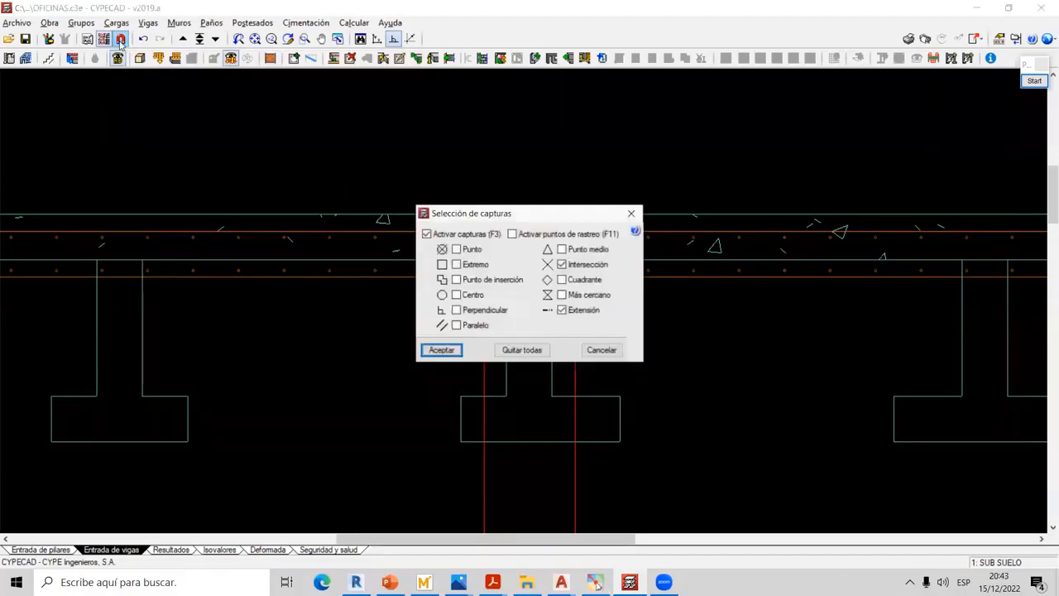
pyautogui.click(566, 266)
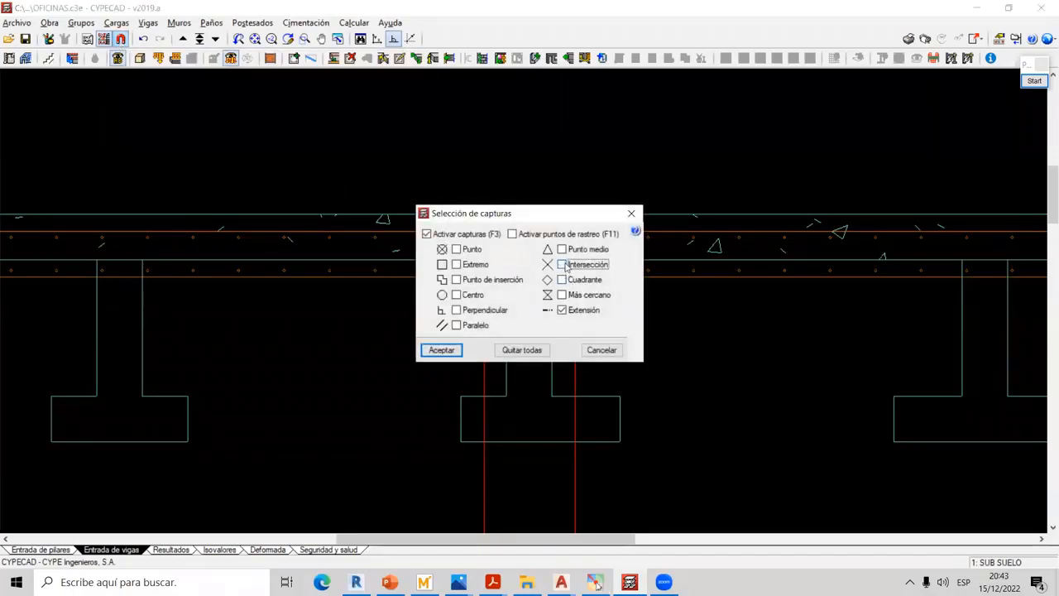
pyautogui.click(563, 310)
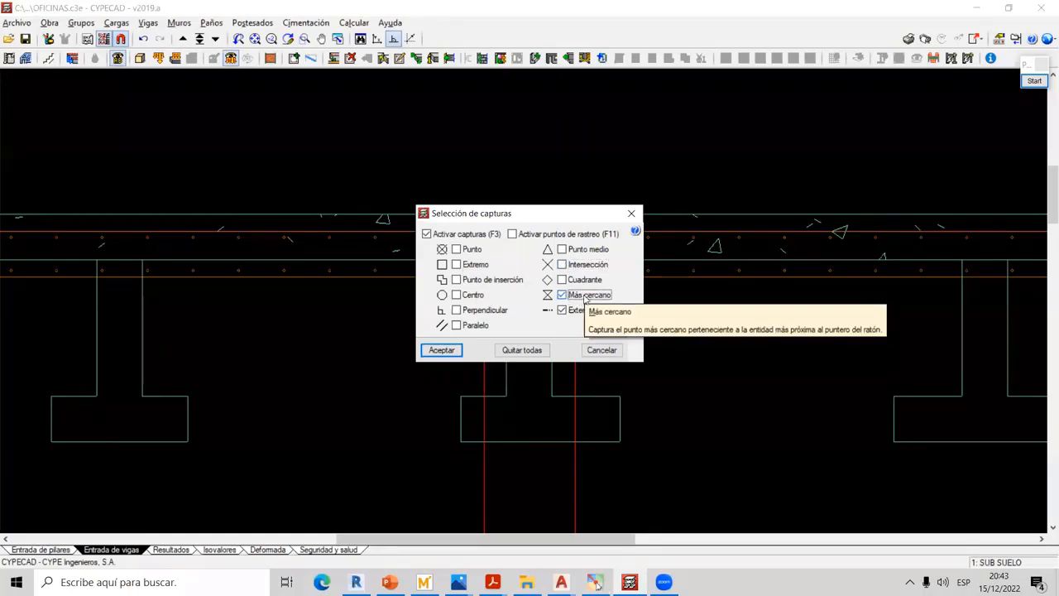
pyautogui.click(442, 350)
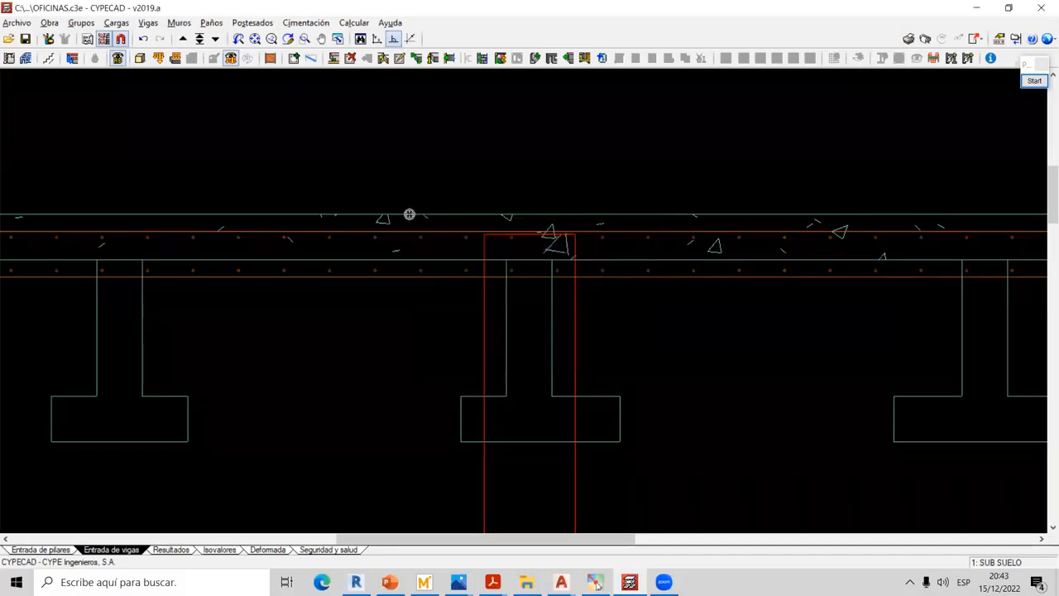
pyautogui.click(121, 39)
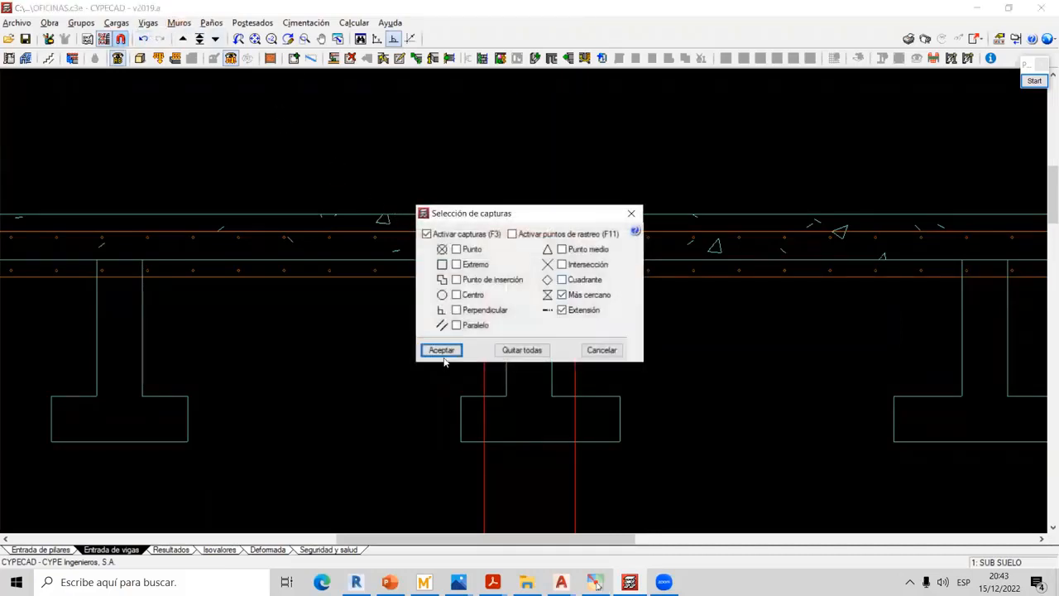
pyautogui.click(443, 352)
# Use Ajustar to align the M1 wall above the P1–P7 column row with the outer wall line of the template
pyautogui.click(179, 22)
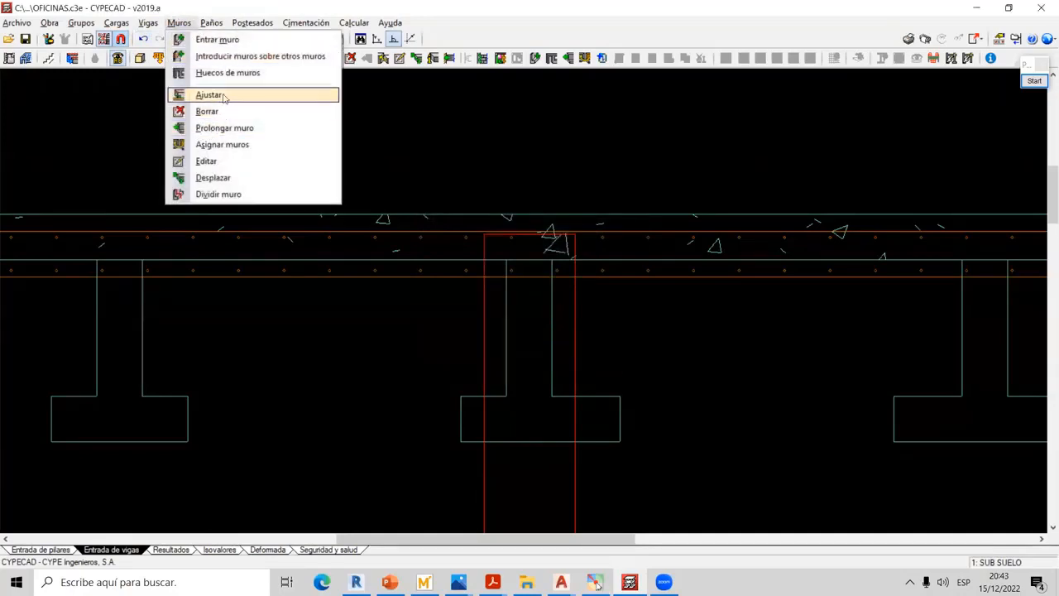
pyautogui.click(208, 95)
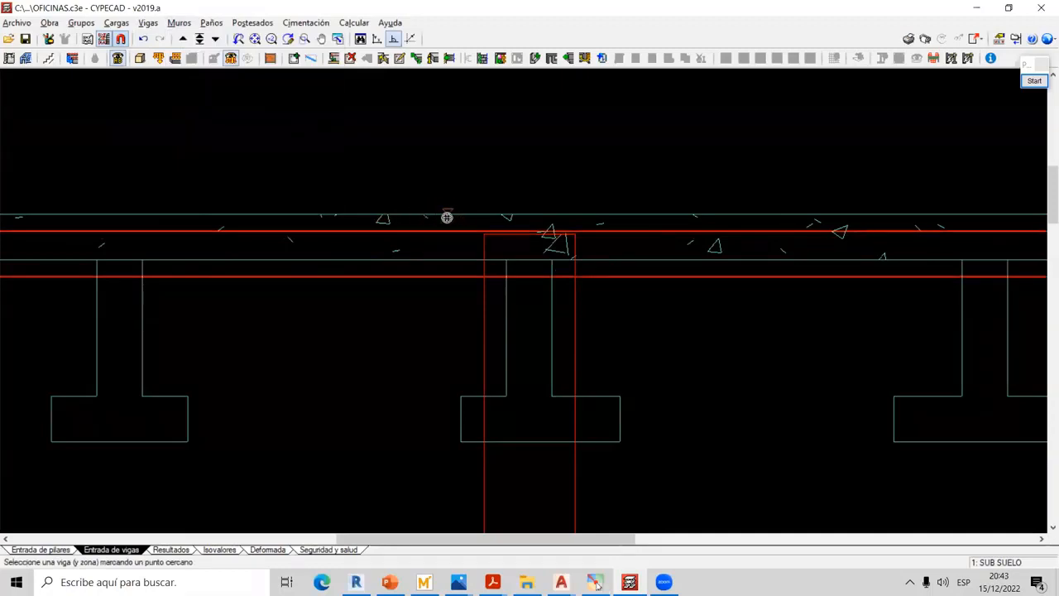
pyautogui.scroll(1, 451, 214)
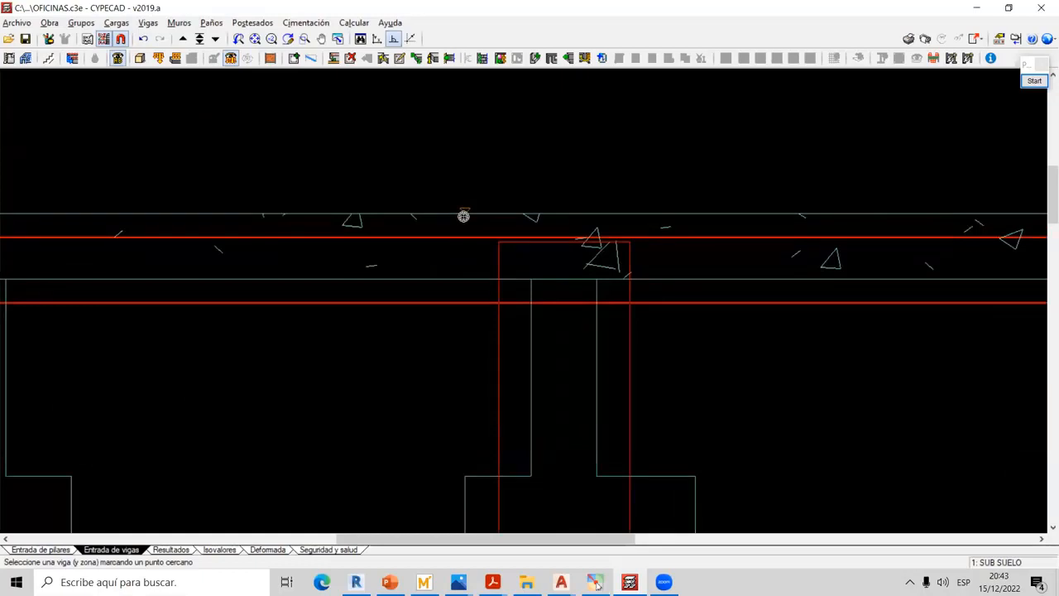
pyautogui.click(463, 216)
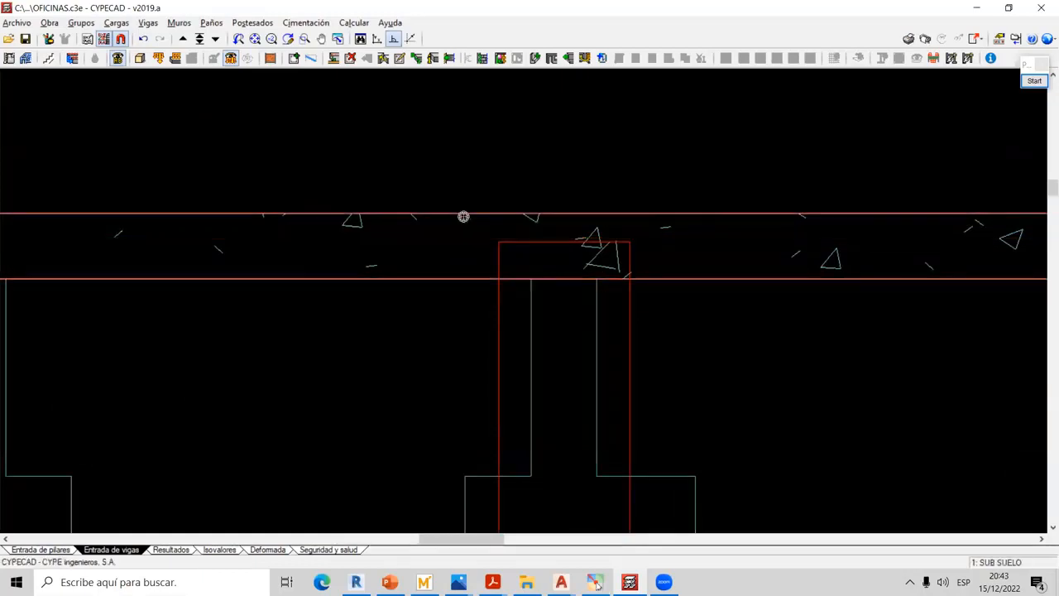
pyautogui.scroll(-3, 463, 217)
pyautogui.scroll(2, 618, 223)
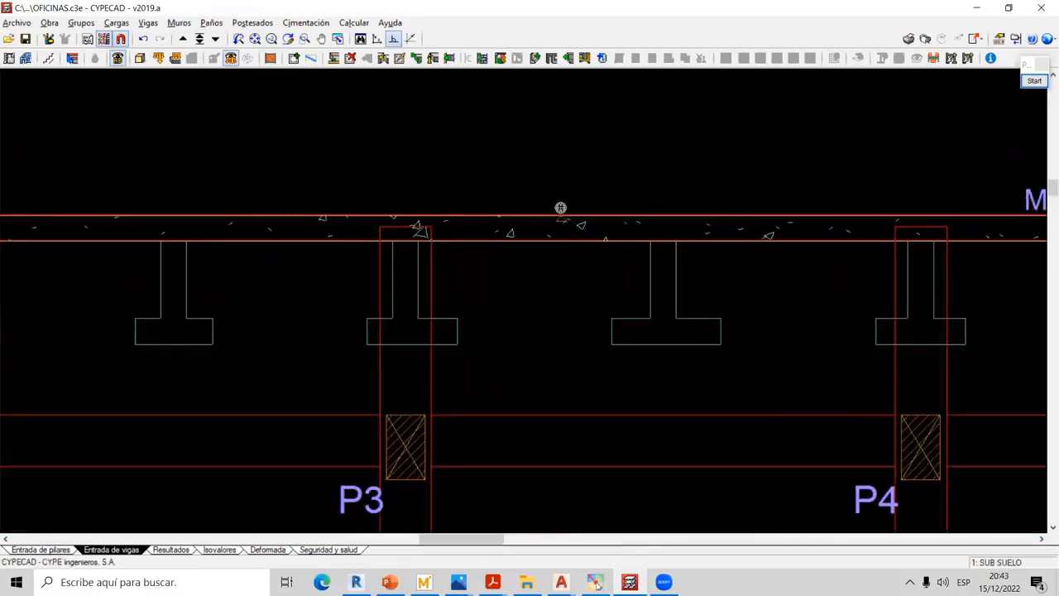
pyautogui.scroll(3, 561, 207)
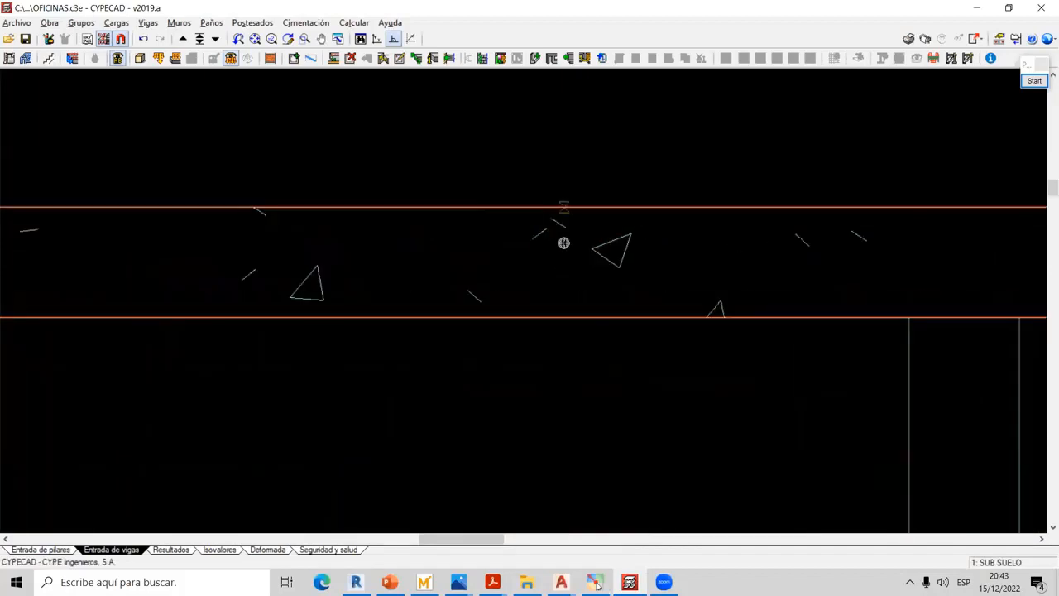
# Align the M2 wall beyond columns P7 and P18 with the outer wall line of the template
pyautogui.scroll(-6, 564, 242)
pyautogui.moveTo(769, 333); pyautogui.dragTo(170, 253, button='middle')
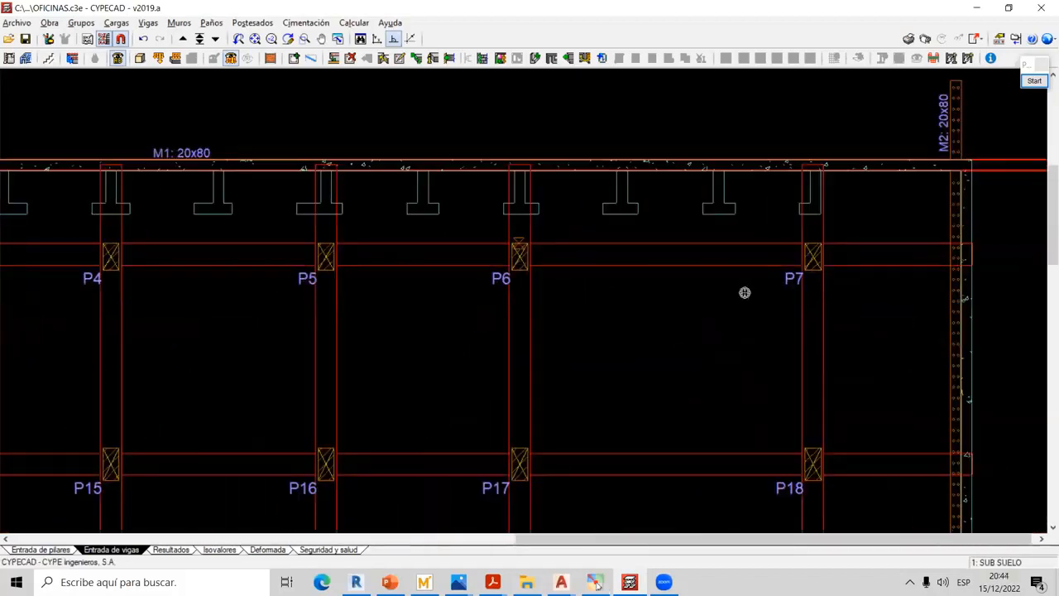
pyautogui.moveTo(745, 292); pyautogui.dragTo(385, 204, button='middle')
pyautogui.scroll(5, 563, 317)
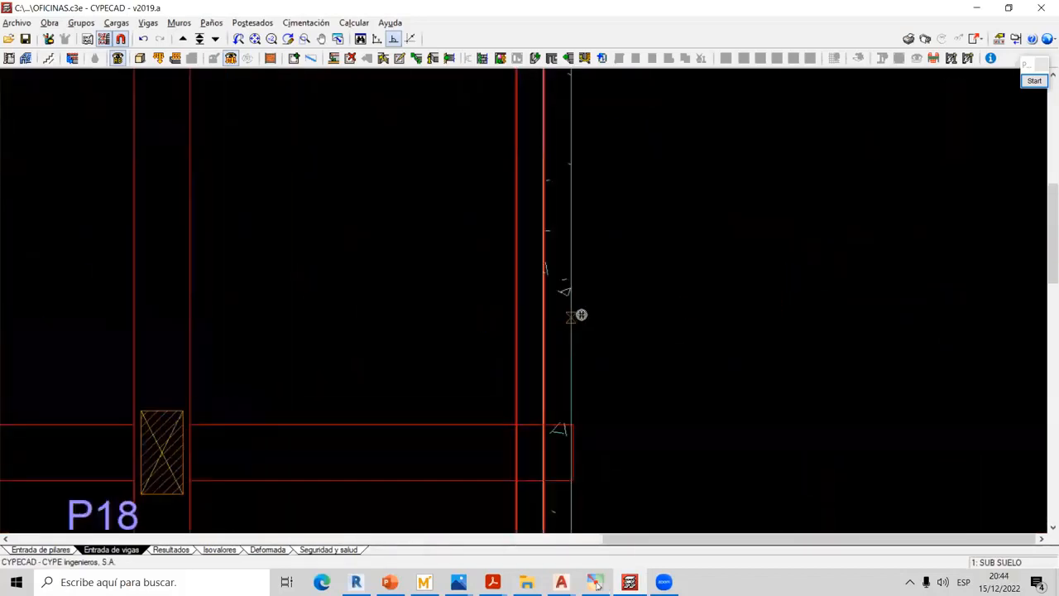
pyautogui.scroll(1, 582, 314)
pyautogui.scroll(1, 579, 311)
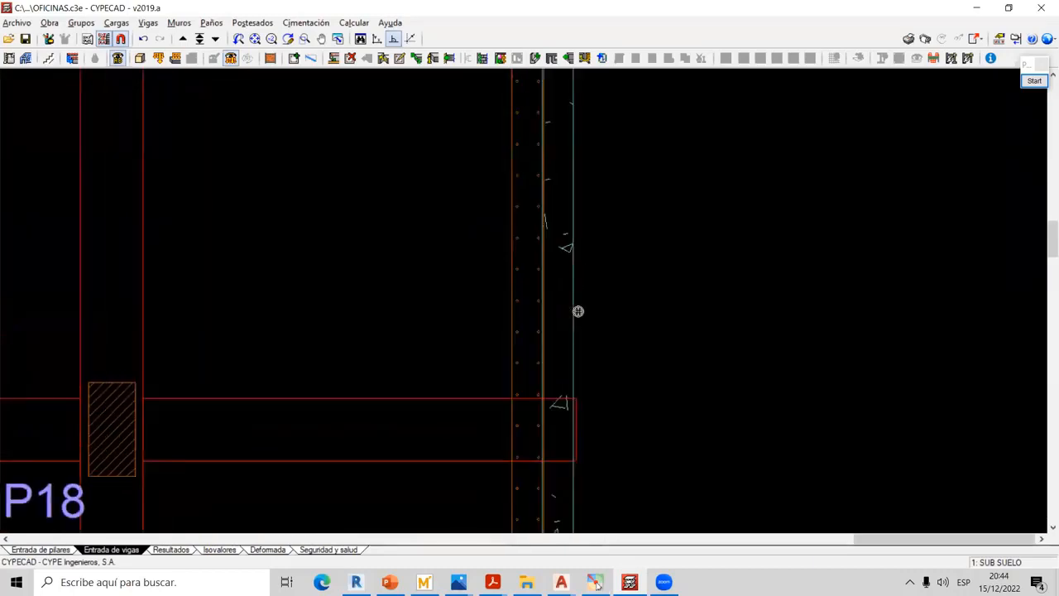
pyautogui.scroll(3, 579, 311)
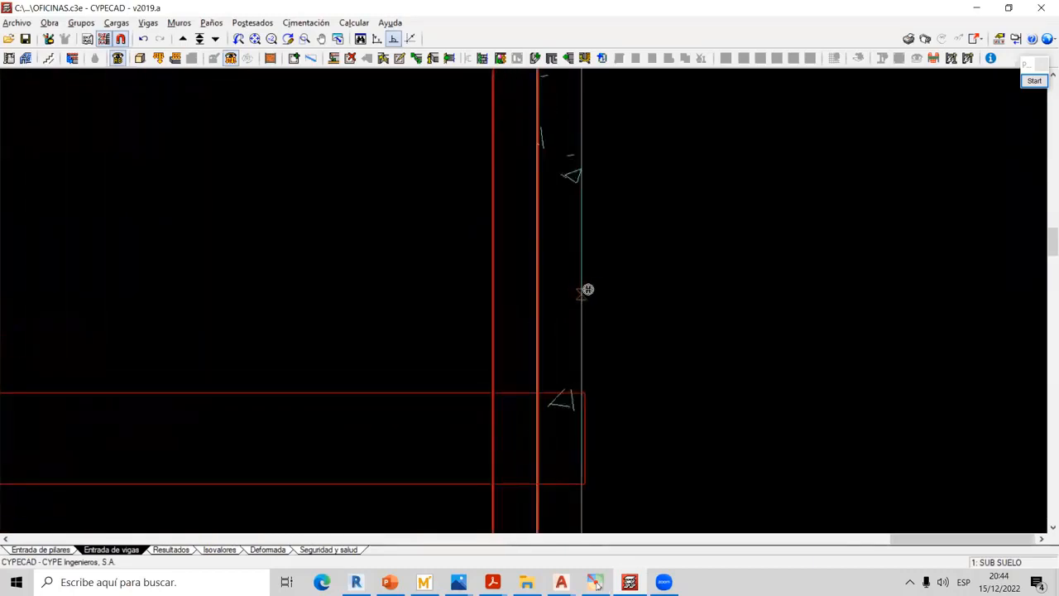
pyautogui.scroll(-4, 585, 289)
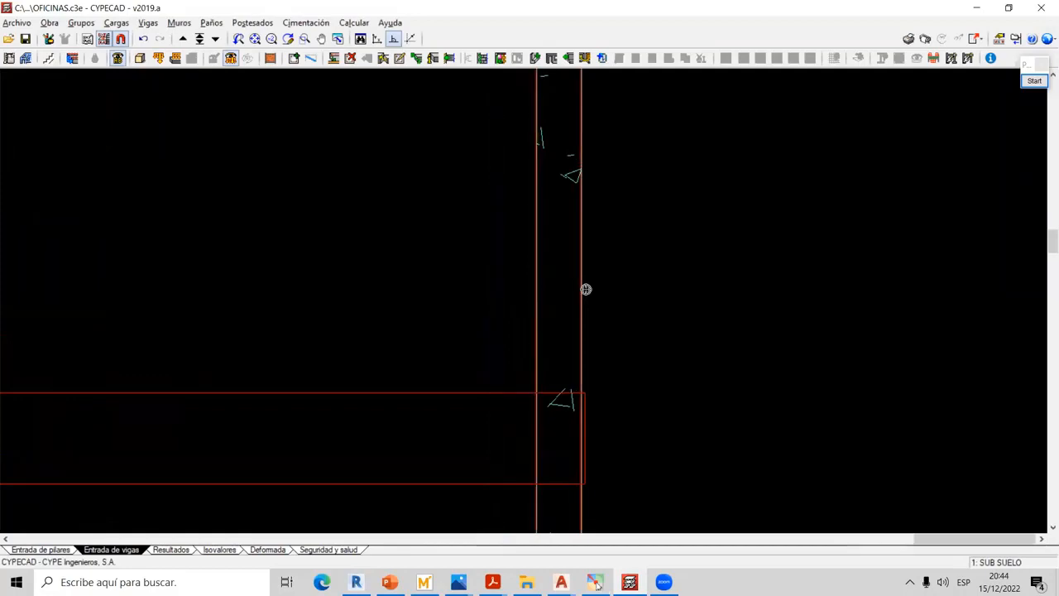
# Align the M3 wall below columns P28, P29 and P11 with the outer wall line of the template
pyautogui.scroll(-2, 487, 260)
pyautogui.scroll(4, 478, 416)
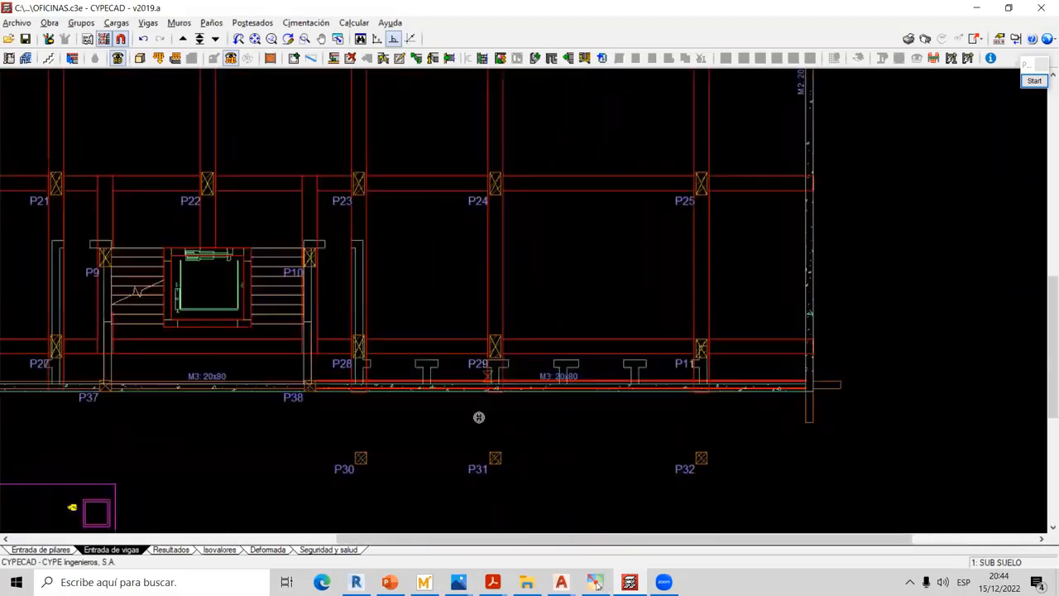
pyautogui.scroll(3, 424, 399)
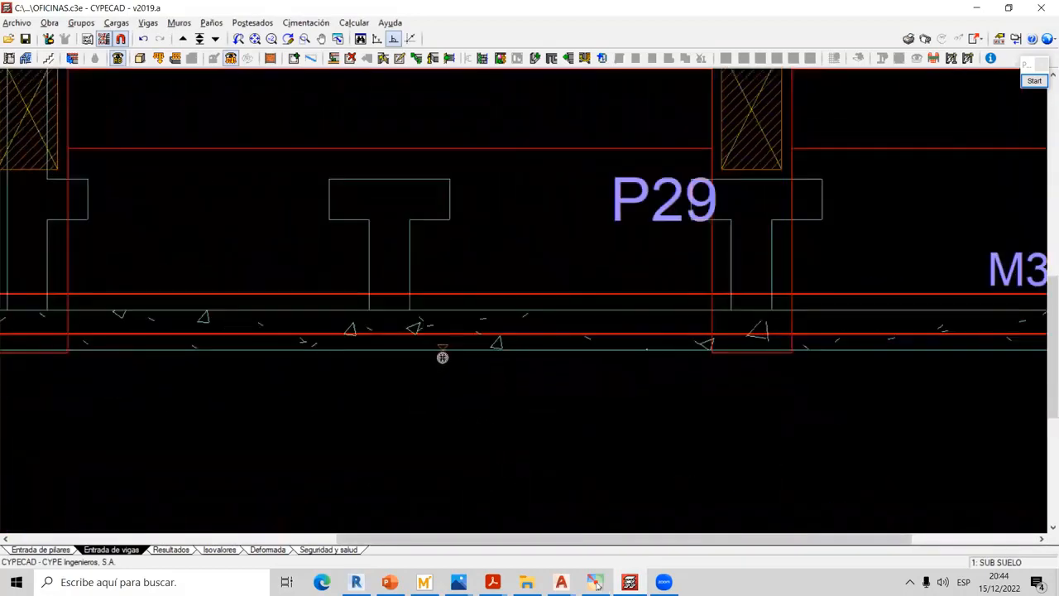
pyautogui.scroll(-6, 442, 357)
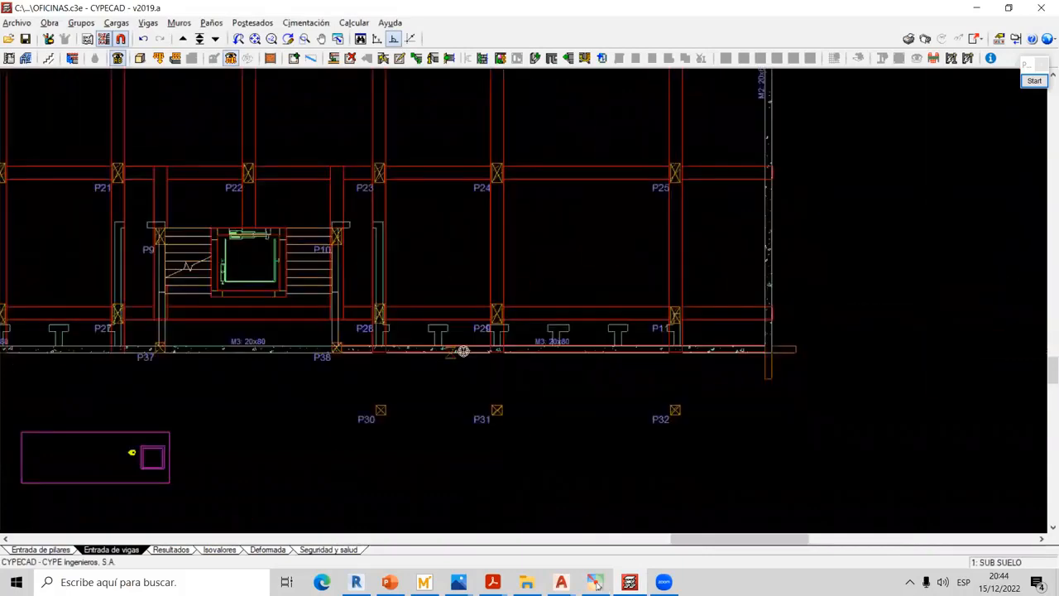
# Align the wall between P34 and P8 and the wall between P1 and P12 with the template's outer wall line
pyautogui.scroll(6, 251, 298)
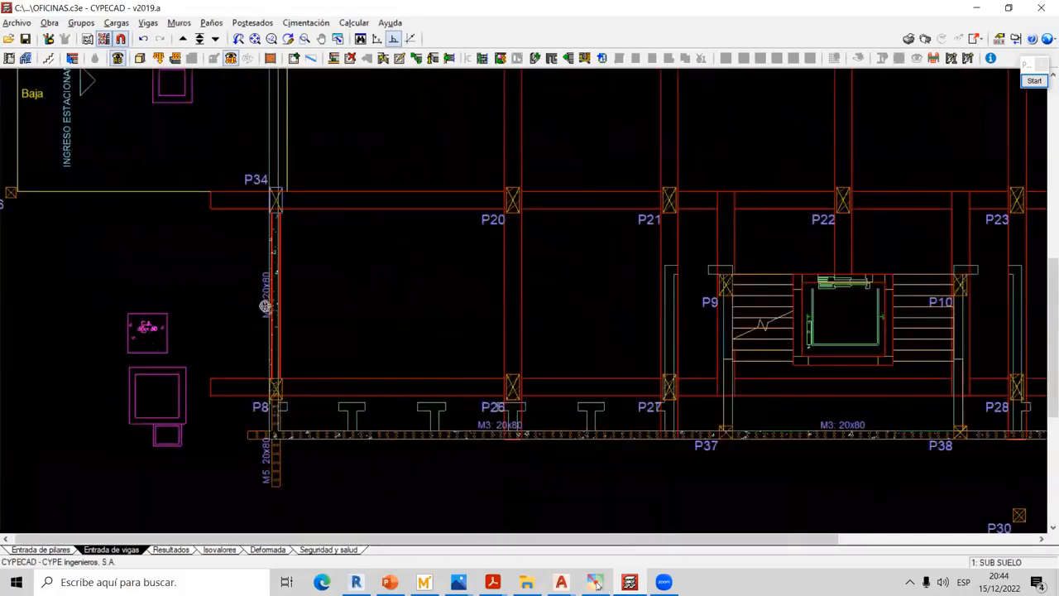
pyautogui.scroll(-5, 279, 303)
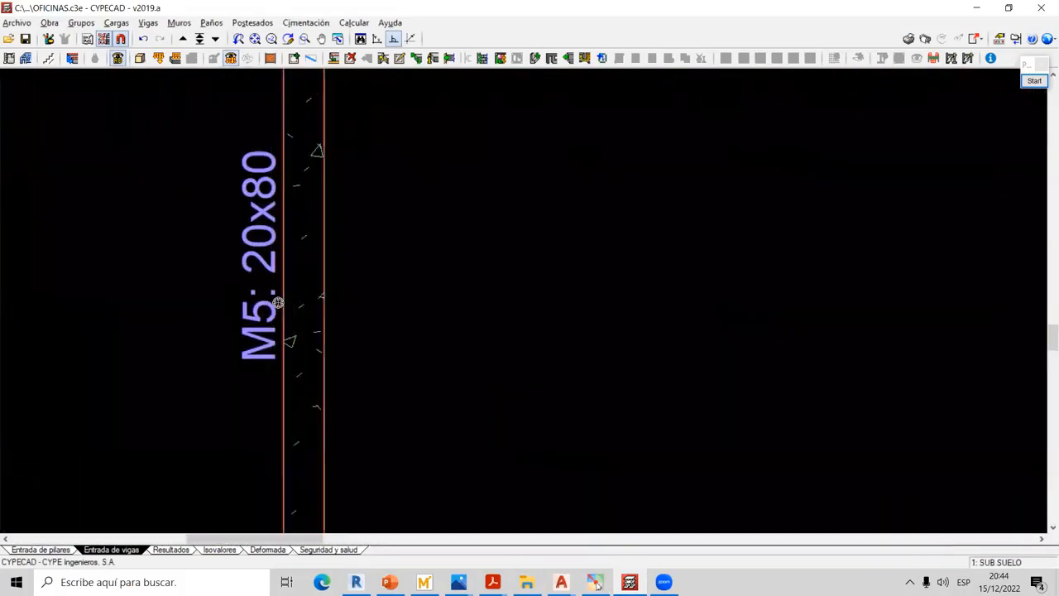
pyautogui.moveTo(315, 234); pyautogui.dragTo(319, 406, button='middle')
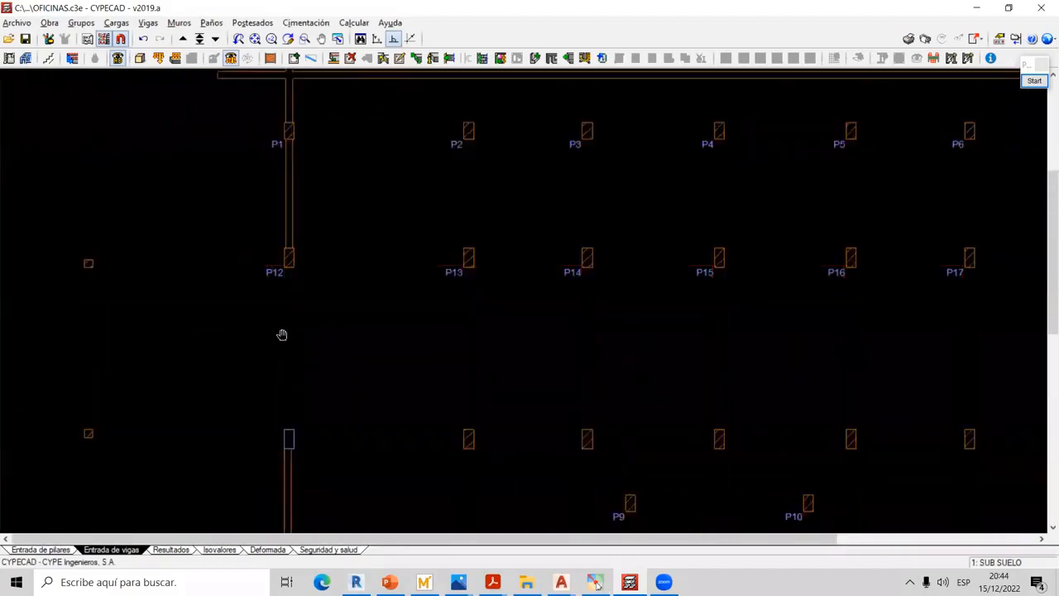
pyautogui.scroll(5, 294, 260)
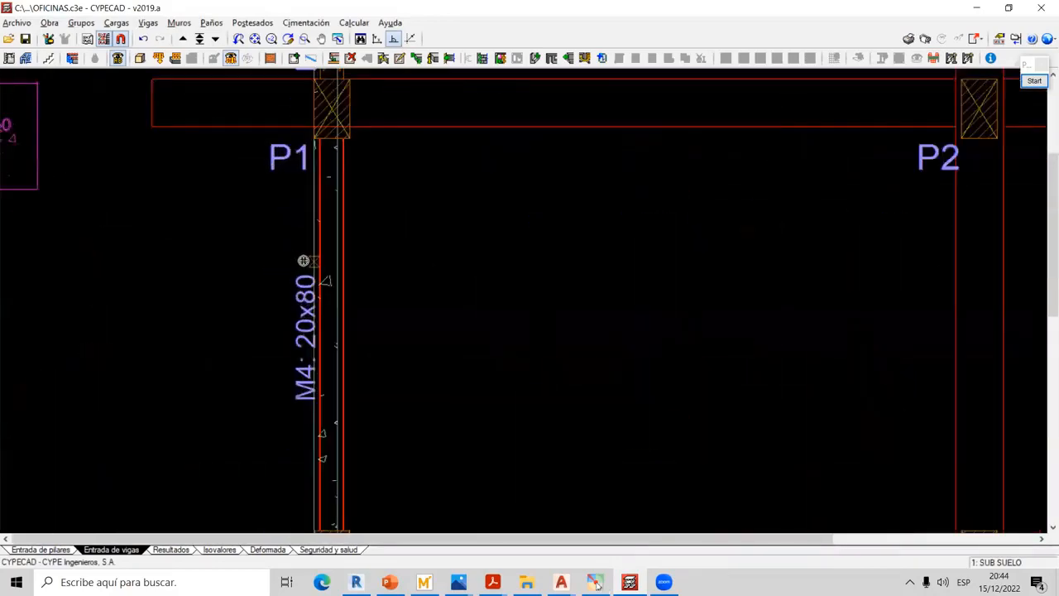
pyautogui.scroll(-3, 324, 258)
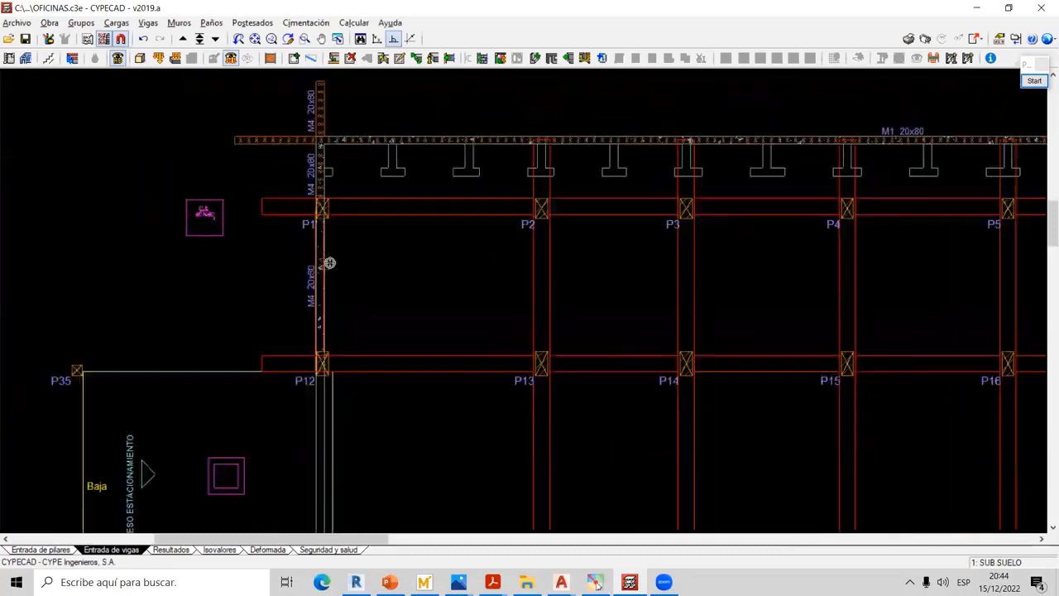
pyautogui.scroll(-4, 330, 249)
pyautogui.scroll(3, 397, 251)
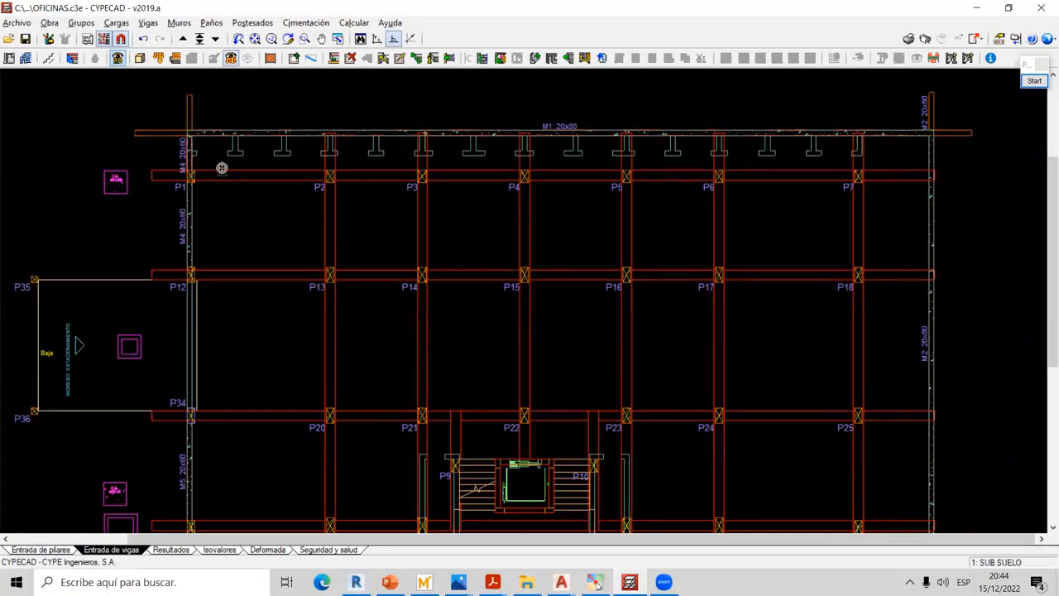
pyautogui.scroll(-1, 220, 165)
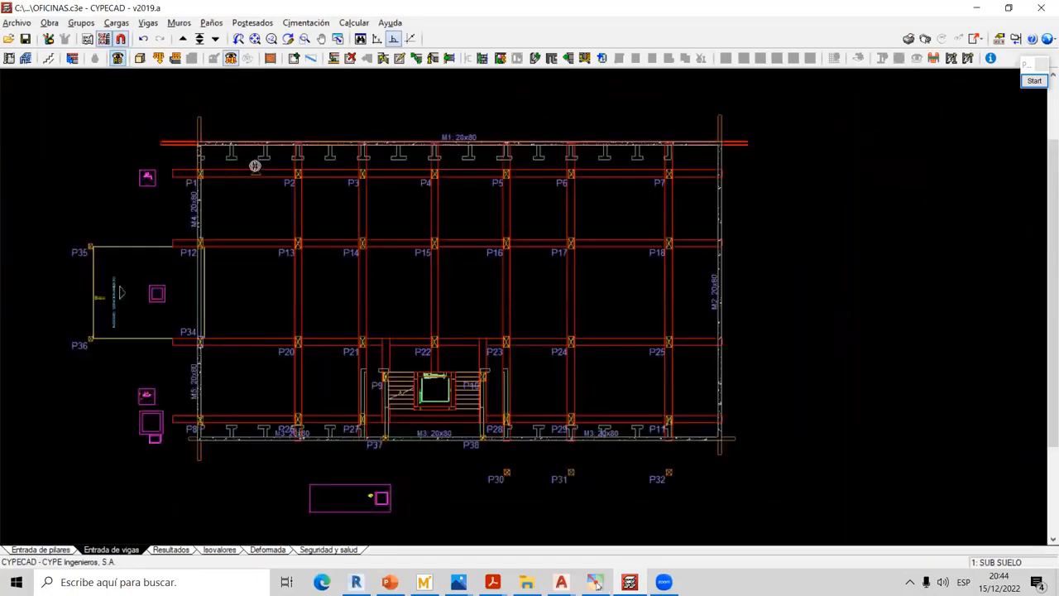
# Hide the 00.-Subsuelo template view so only the structural elements are displayed
pyautogui.click(104, 39)
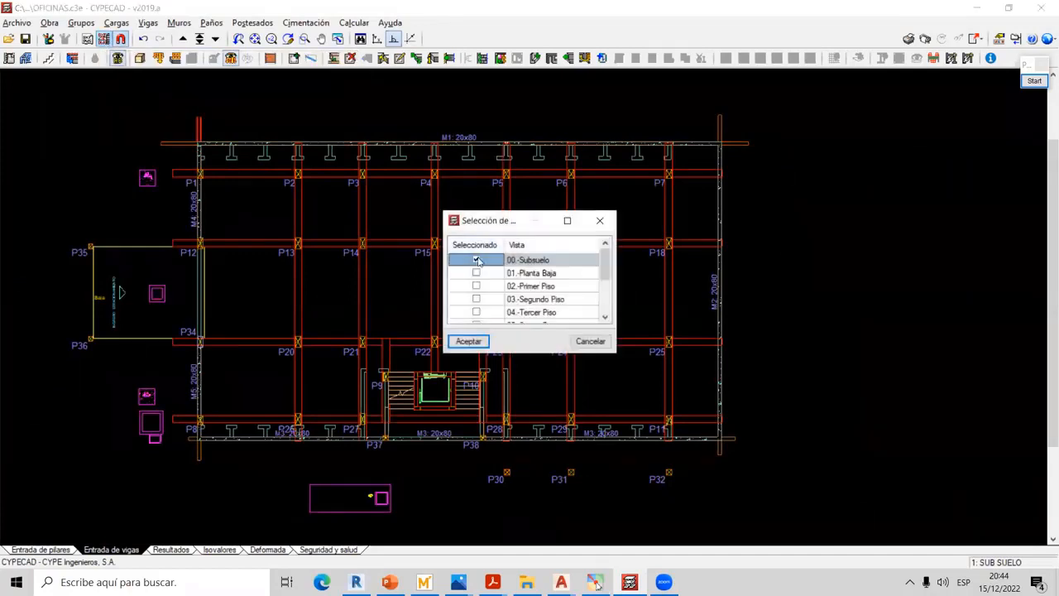
pyautogui.click(467, 340)
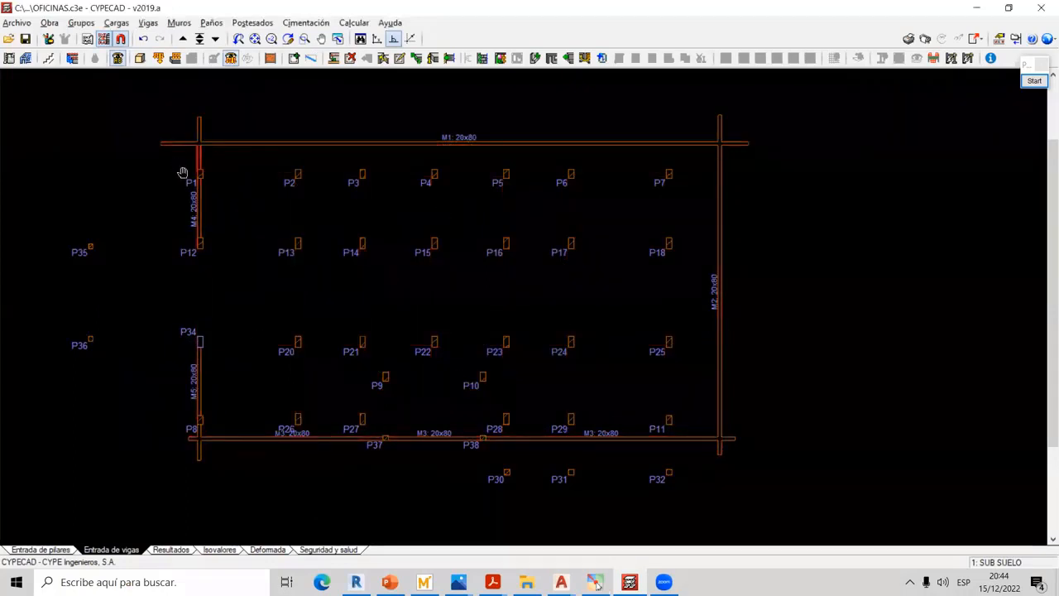
pyautogui.scroll(3, 182, 171)
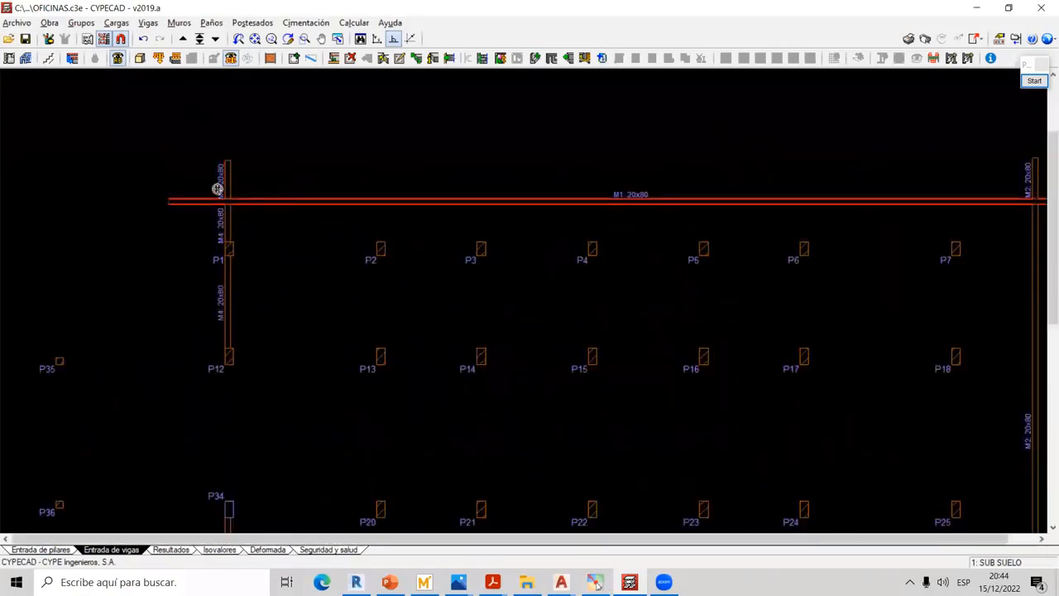
# Delete the M4 and M1 wall stubs projecting past the corner near P1, removing only the selected pieces in all groups
pyautogui.click(179, 22)
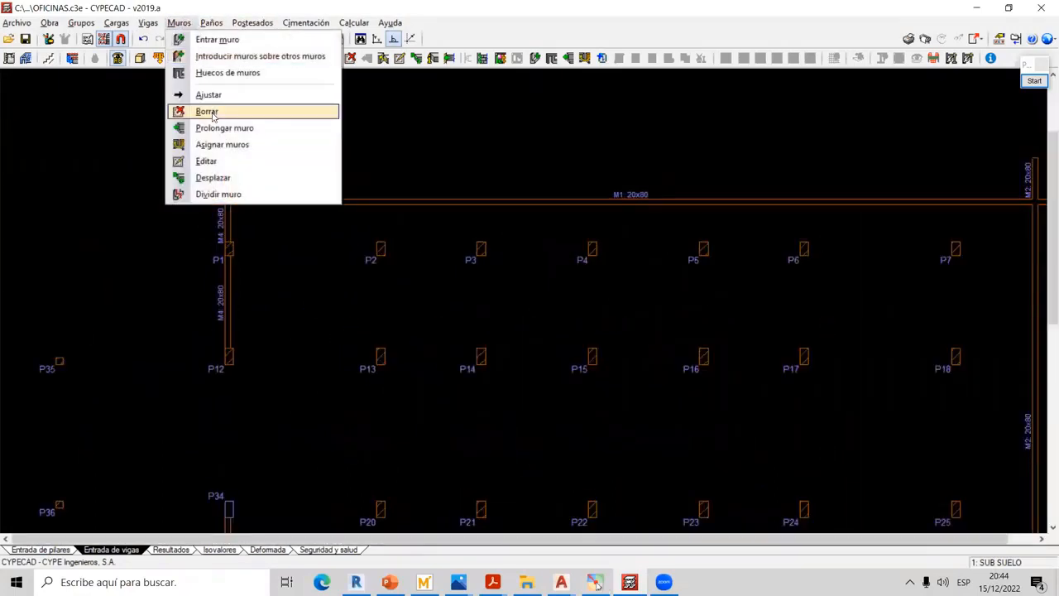
pyautogui.click(213, 112)
pyautogui.click(232, 178)
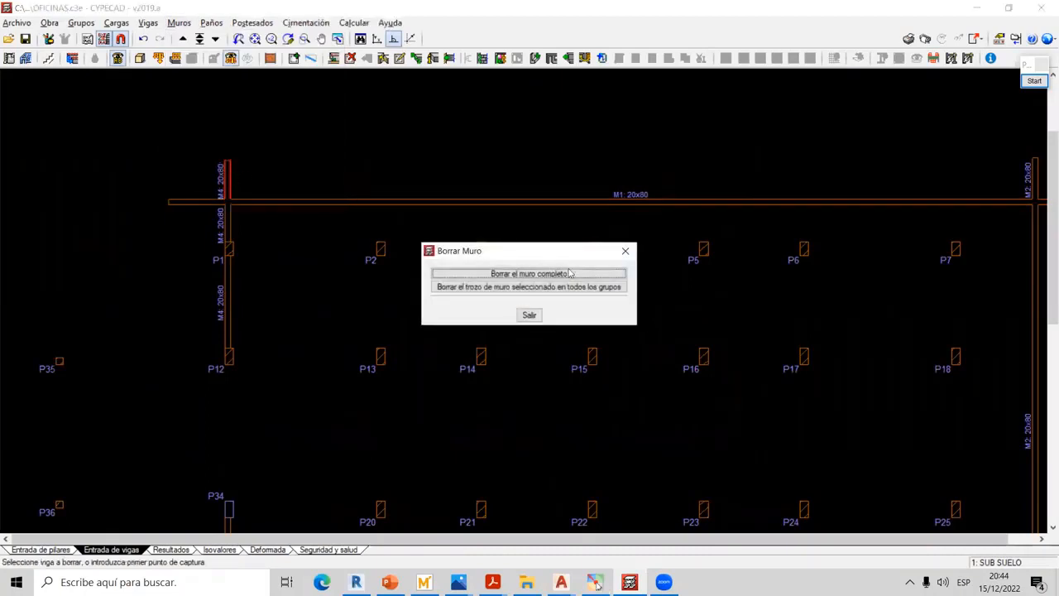
pyautogui.moveTo(565, 255); pyautogui.dragTo(572, 141)
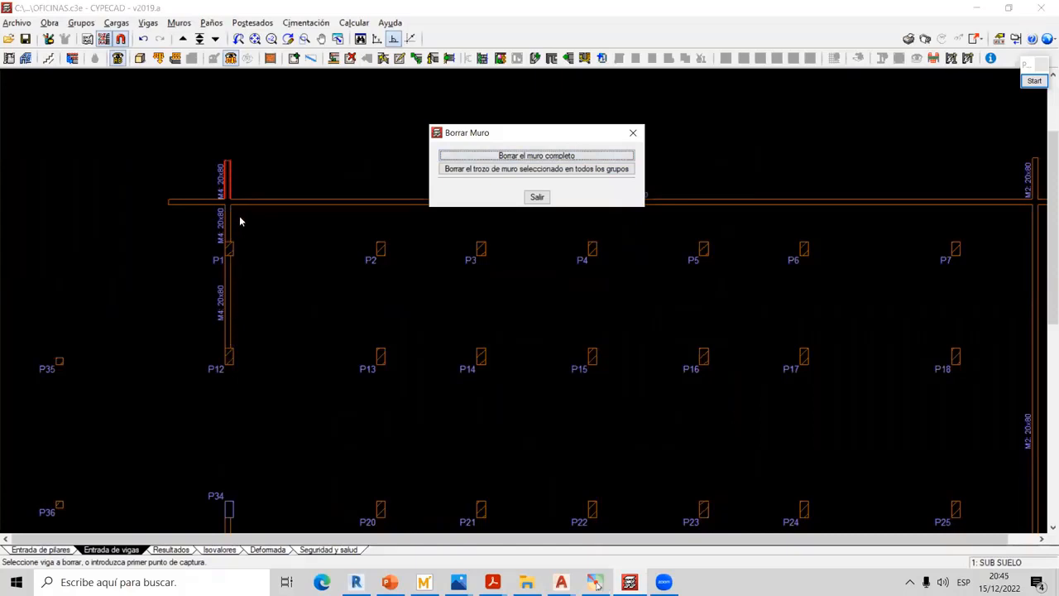
pyautogui.click(478, 171)
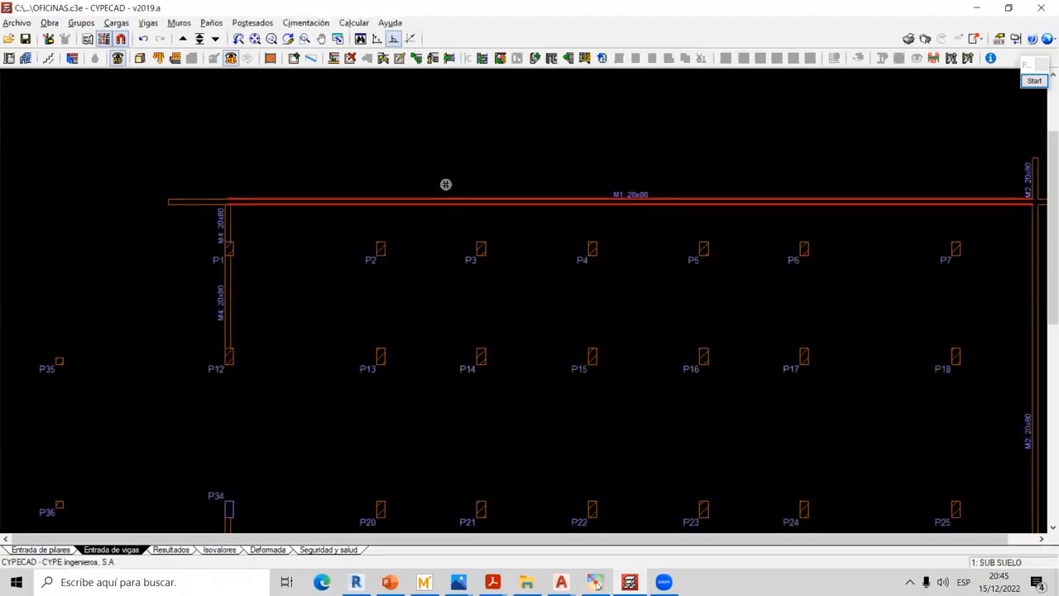
pyautogui.click(194, 204)
pyautogui.click(478, 286)
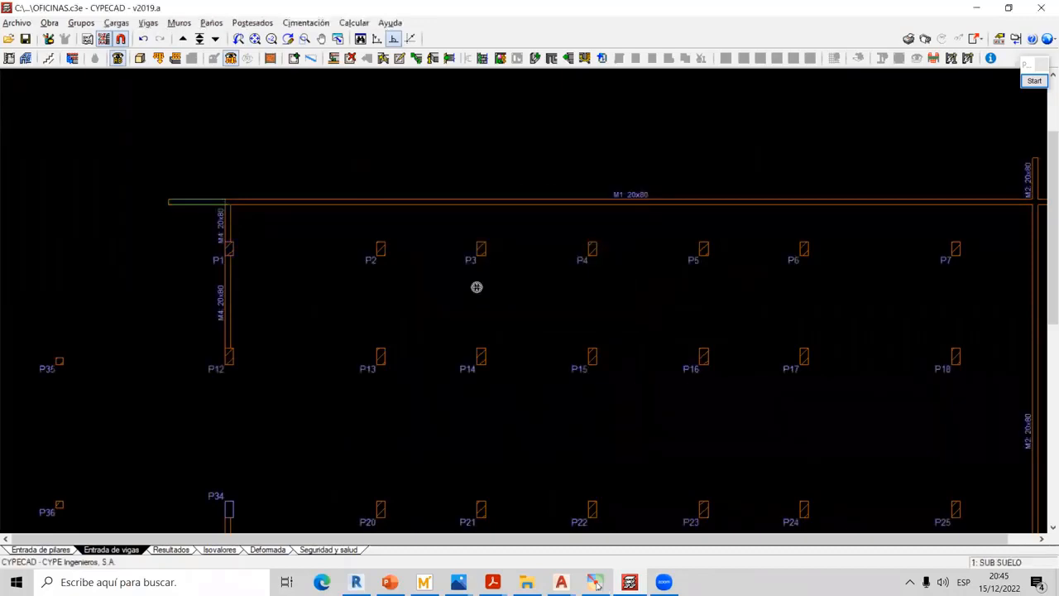
# Delete the M2 and M1 wall stubs projecting past the corner near P7, in all groups
pyautogui.scroll(-2, 532, 284)
pyautogui.scroll(2, 603, 168)
pyautogui.scroll(-1, 574, 168)
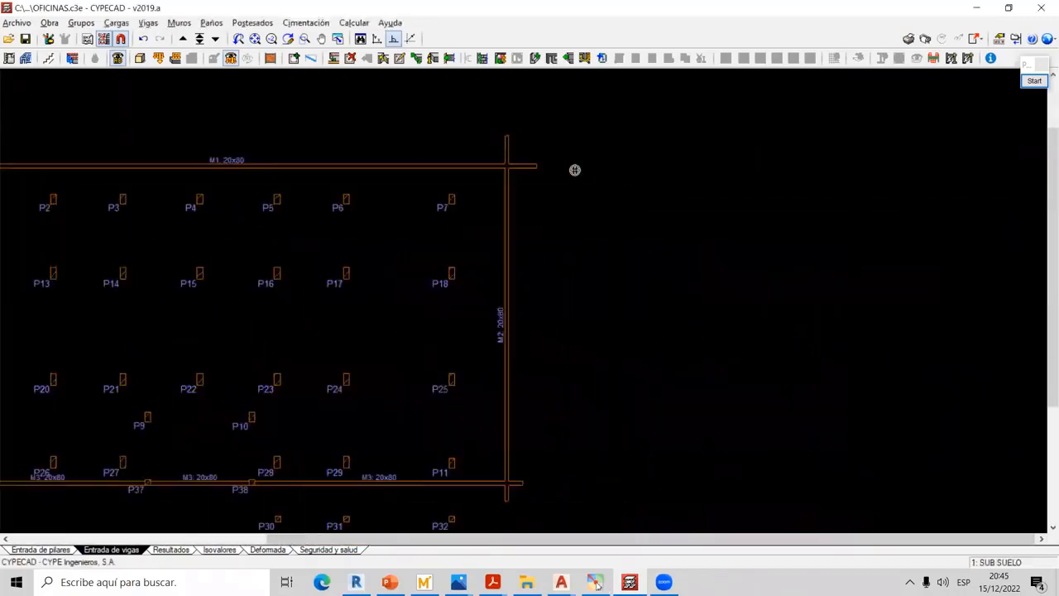
pyautogui.click(510, 149)
pyautogui.click(461, 286)
pyautogui.click(534, 169)
pyautogui.click(529, 284)
# Delete the M3 and M2 wall stubs projecting past the corner near P11, in all groups
pyautogui.moveTo(616, 238); pyautogui.dragTo(790, 99, button='middle')
pyautogui.click(690, 340)
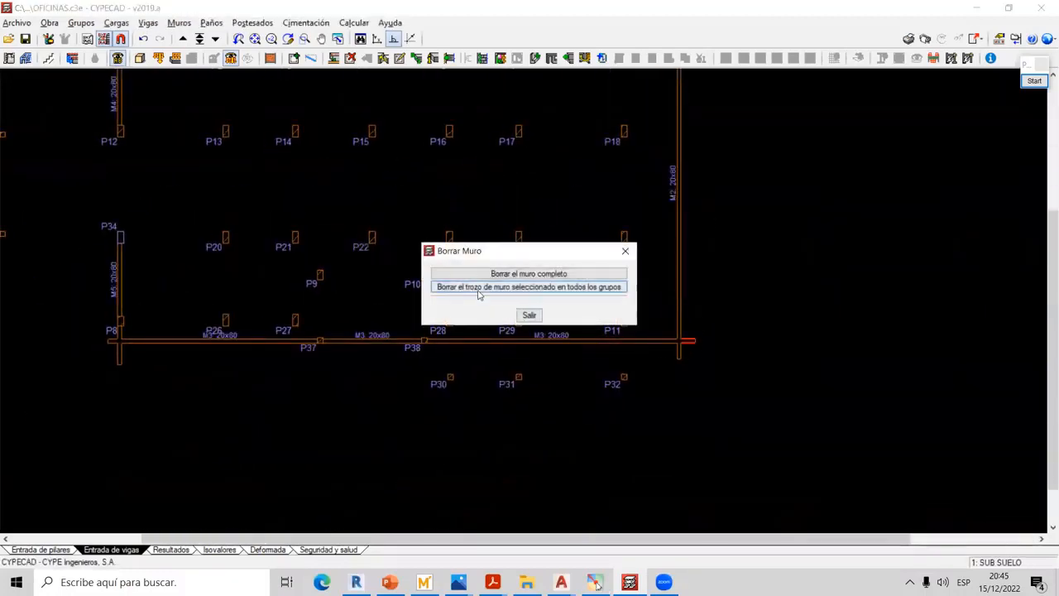
pyautogui.click(478, 286)
pyautogui.click(641, 339)
pyautogui.click(497, 286)
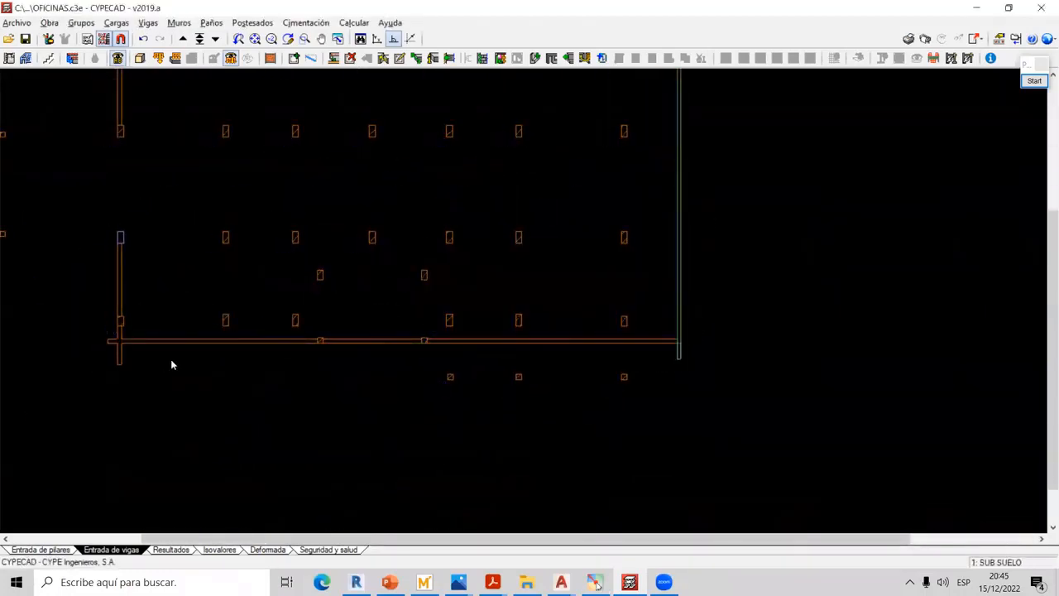
# Delete the M5 and M3 wall stubs projecting past the corner near P8, in all groups
pyautogui.click(118, 354)
pyautogui.click(496, 286)
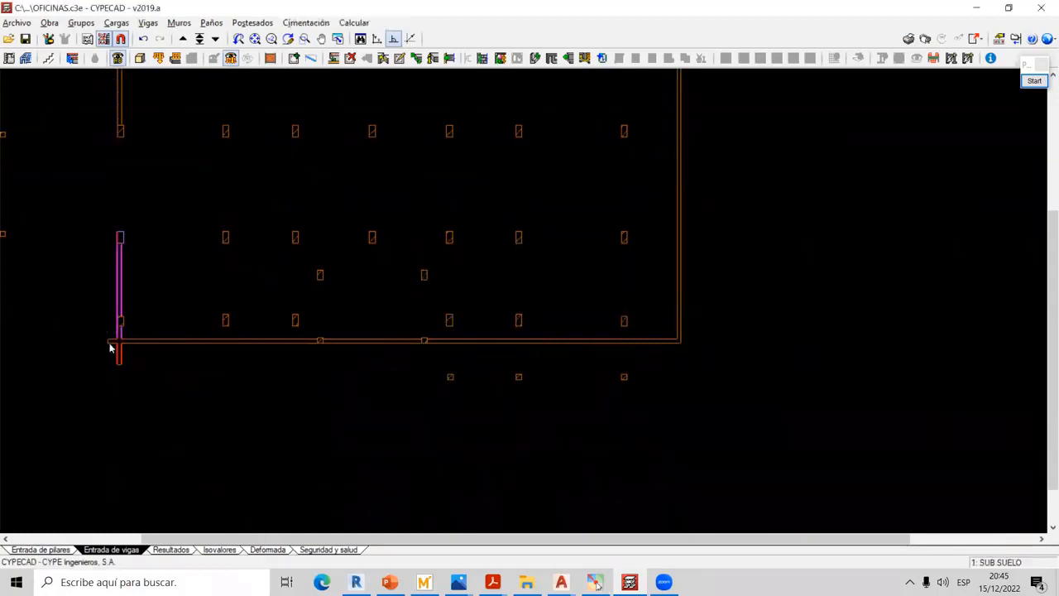
pyautogui.click(111, 340)
pyautogui.click(451, 287)
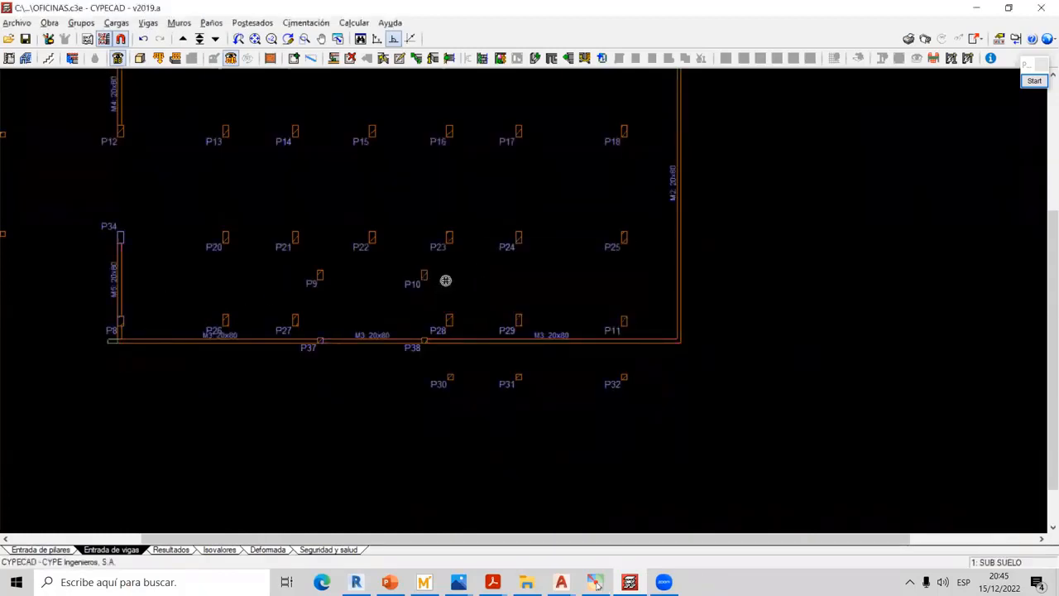
pyautogui.moveTo(446, 280); pyautogui.dragTo(555, 362, button='middle')
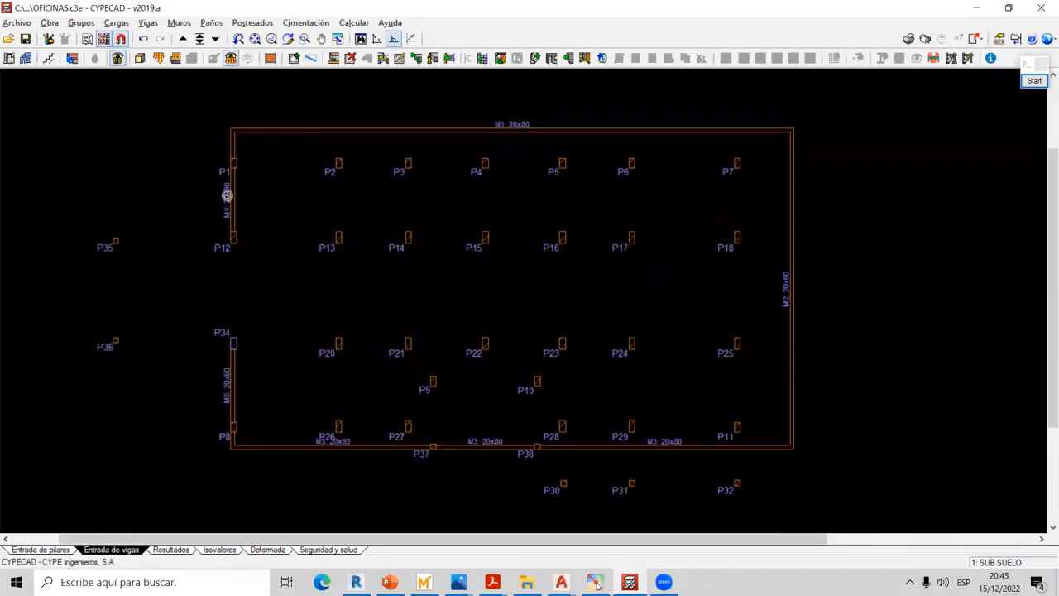
# Inspect the trimmed basement walls and columns in the 3D model, and return to the floor plan
pyautogui.click(141, 59)
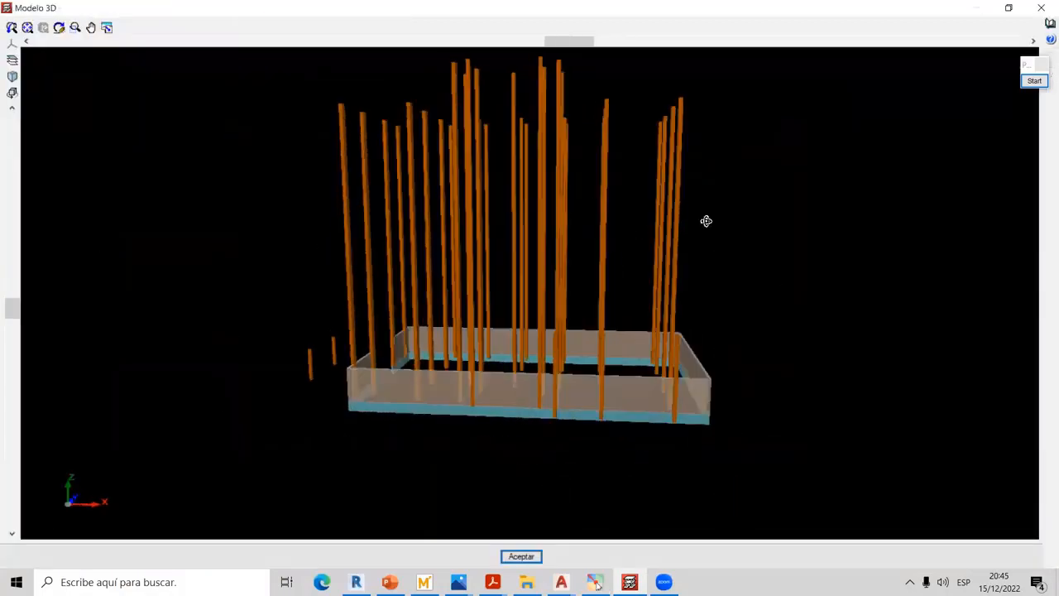
pyautogui.scroll(10, 704, 414)
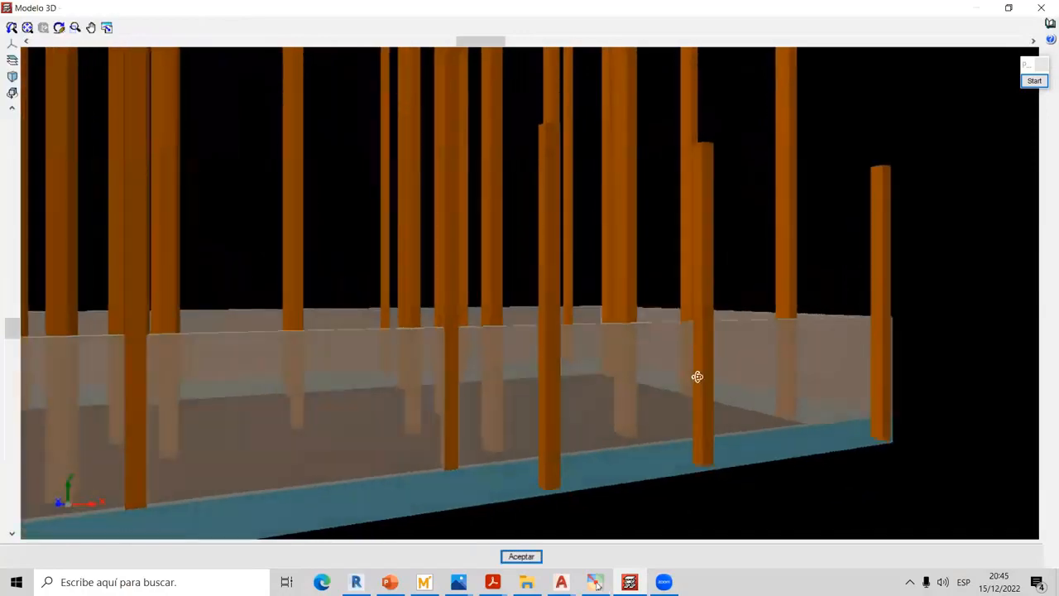
pyautogui.moveTo(697, 377); pyautogui.dragTo(846, 283, button='middle')
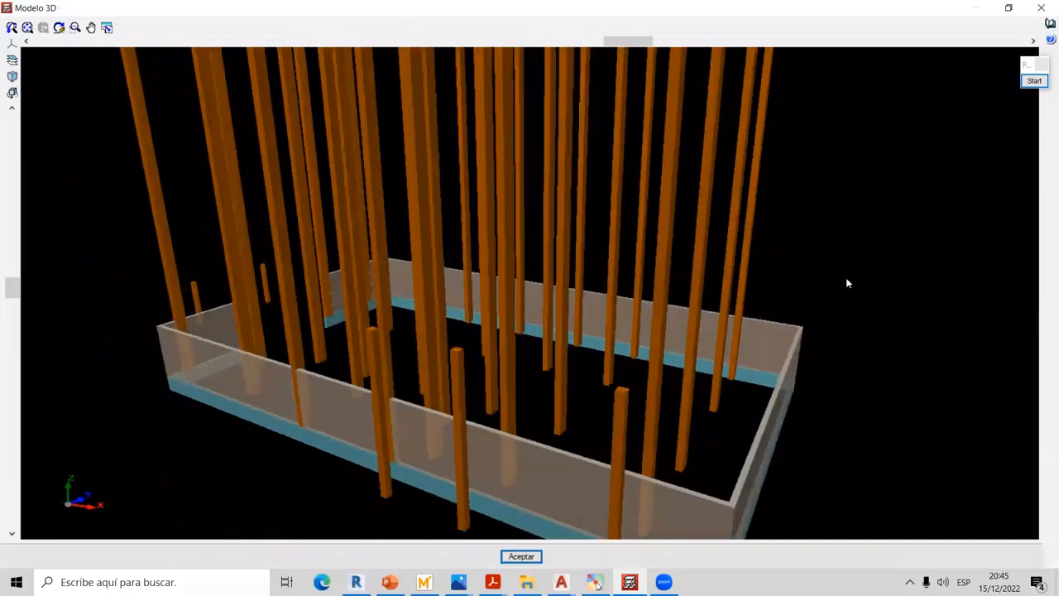
pyautogui.click(1041, 7)
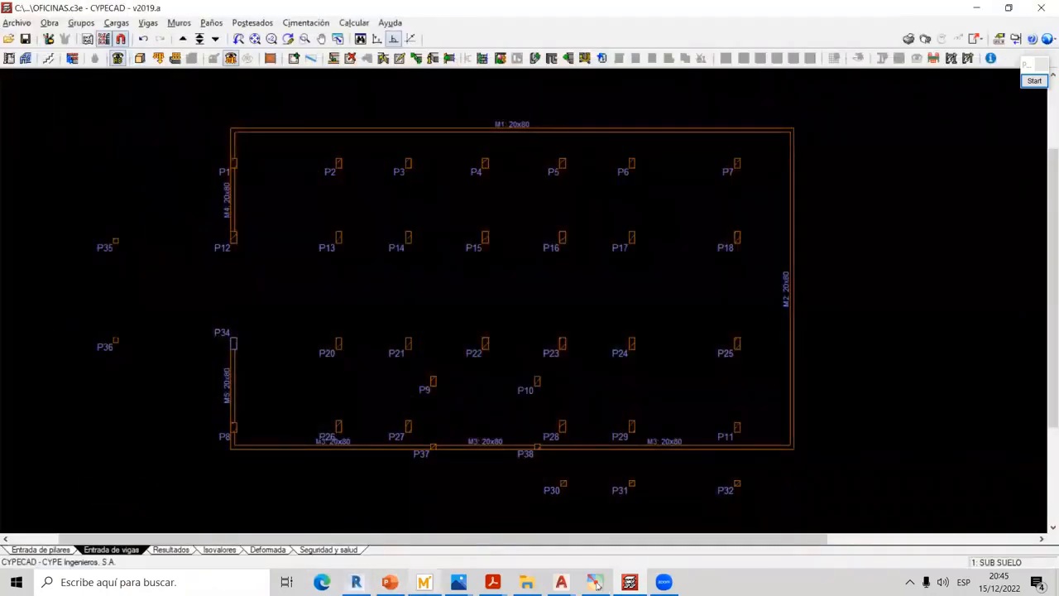
# Switch to the csl_losa_400_200 slab photo, mark the slab thickness and circle a column base, and clear the marks
pyautogui.moveTo(458, 582)
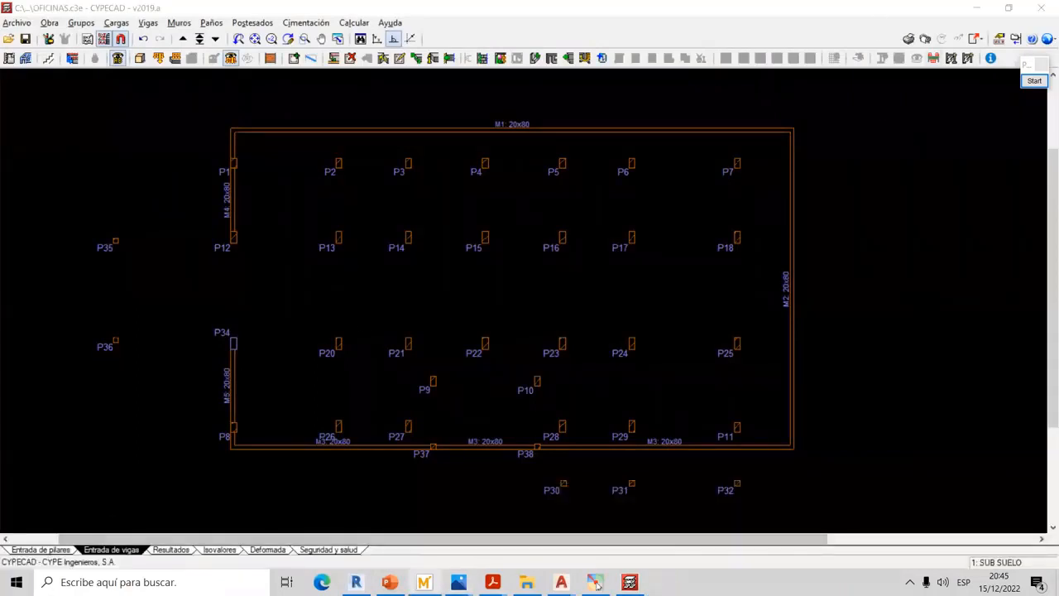
pyautogui.click(35, 518)
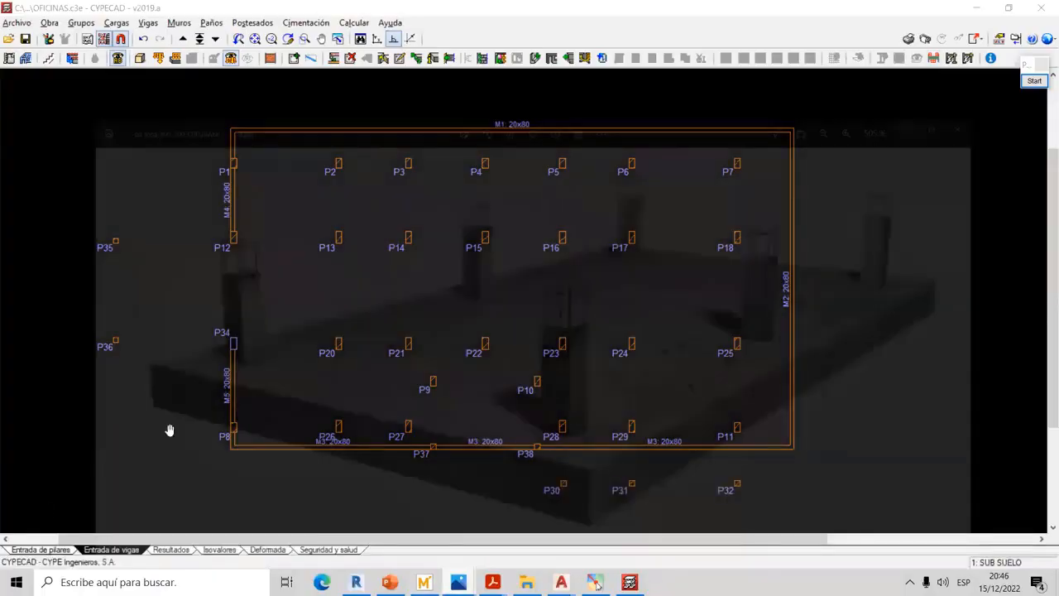
pyautogui.click(1034, 81)
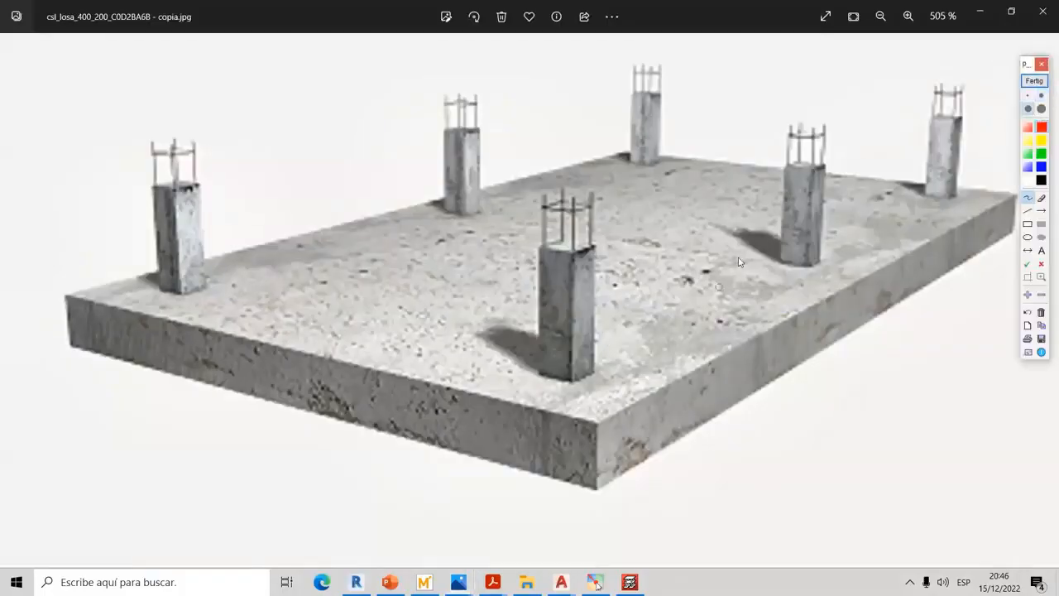
pyautogui.click(762, 227)
pyautogui.moveTo(764, 269); pyautogui.dragTo(784, 275)
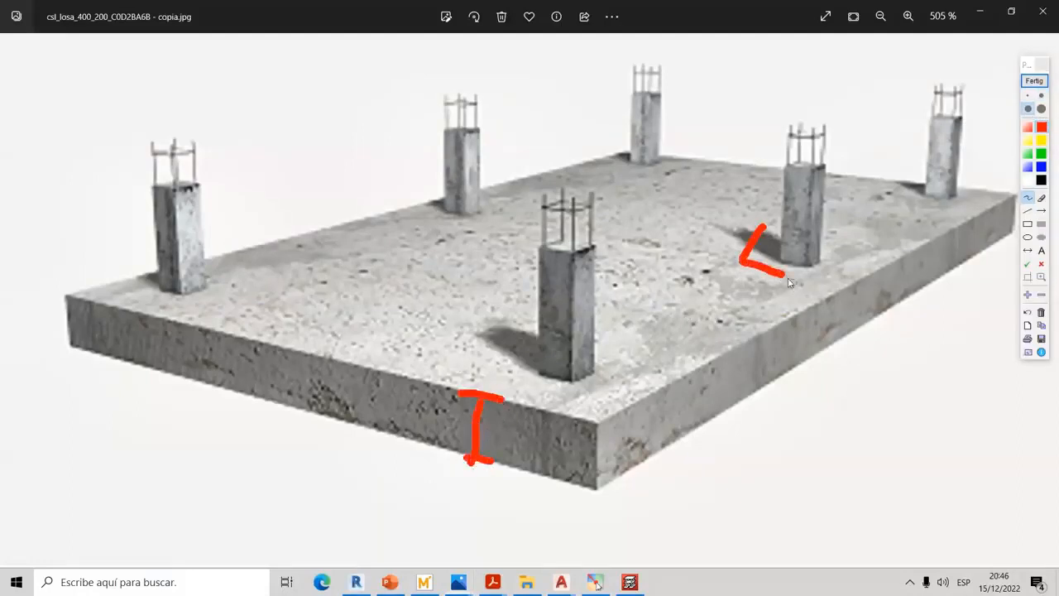
pyautogui.moveTo(783, 277)
pyautogui.mouseDown()
pyautogui.moveTo(819, 291)
pyautogui.moveTo(832, 221)
pyautogui.moveTo(785, 217)
pyautogui.mouseUp()
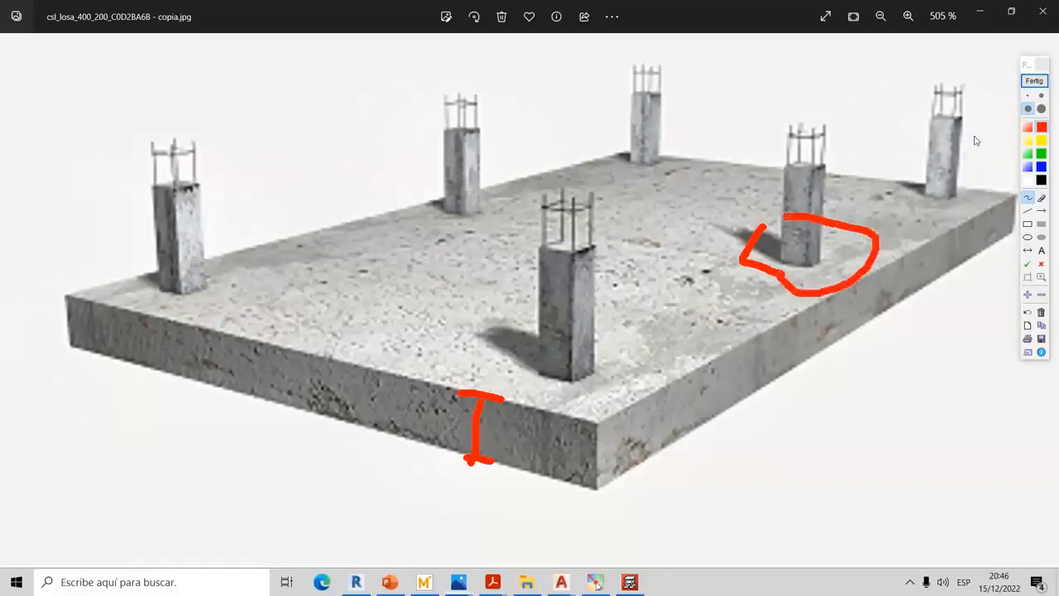
pyautogui.click(1039, 81)
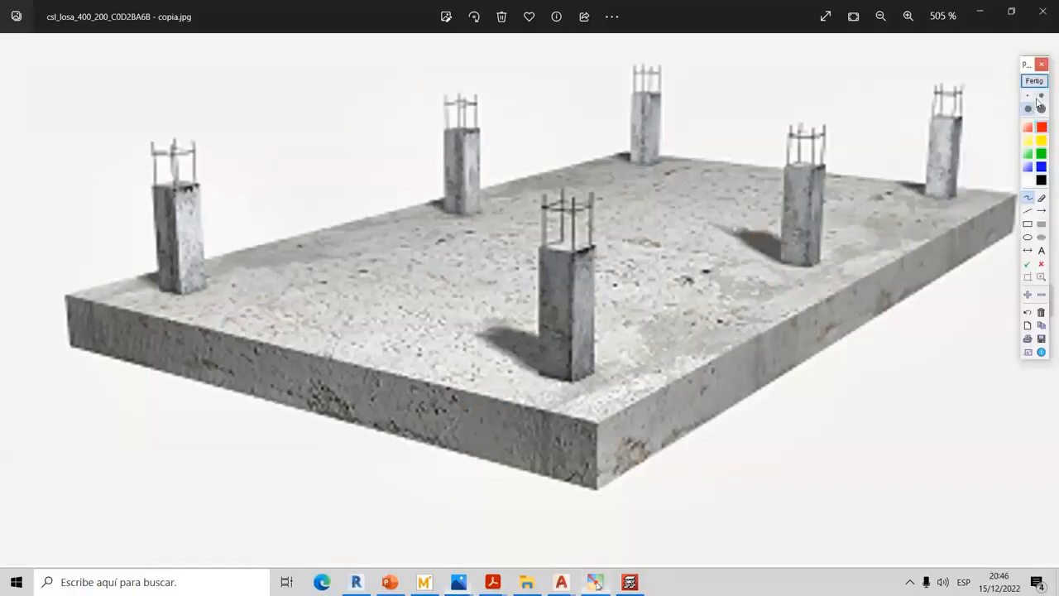
# Annotate the slab photo with edge thickness marks of 60 cm and 25 cm, and end the annotation
pyautogui.moveTo(602, 420)
pyautogui.mouseDown()
pyautogui.moveTo(642, 418)
pyautogui.moveTo(614, 488)
pyautogui.mouseUp()
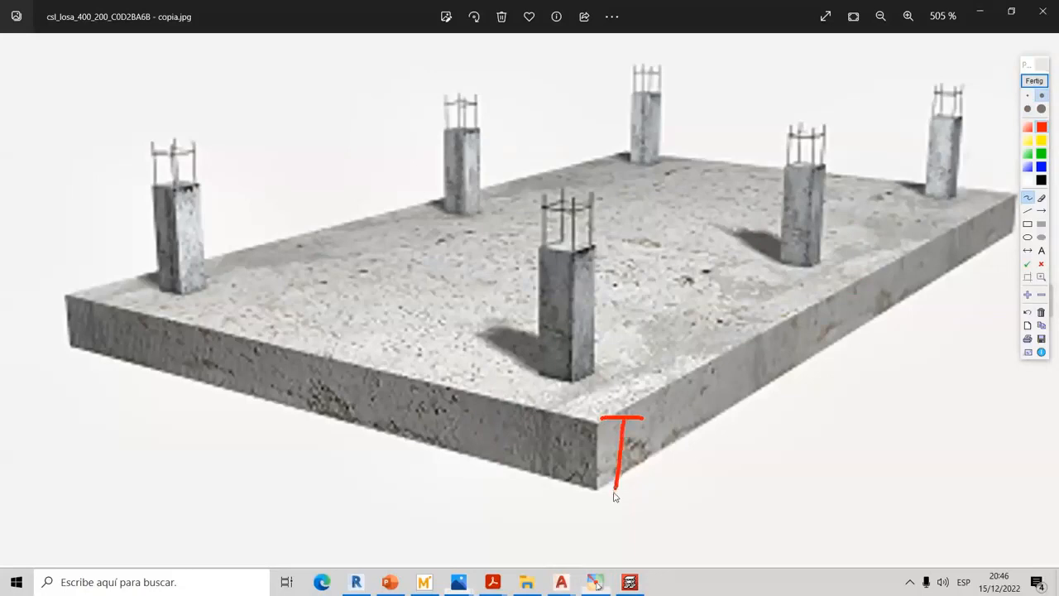
pyautogui.moveTo(672, 434); pyautogui.dragTo(653, 476)
pyautogui.moveTo(702, 445)
pyautogui.mouseDown()
pyautogui.moveTo(751, 477)
pyautogui.moveTo(776, 477)
pyautogui.mouseUp()
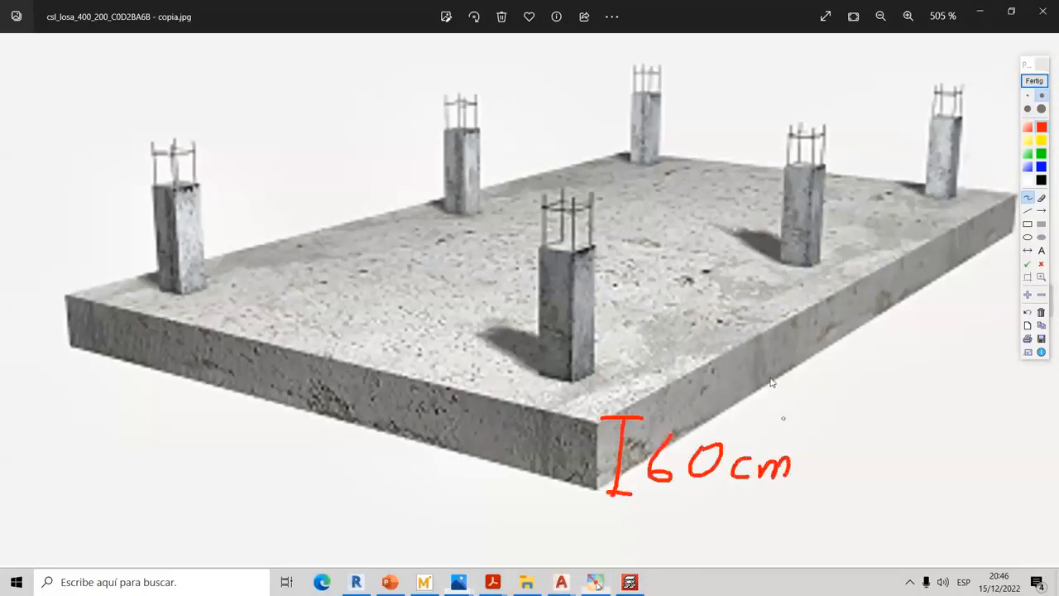
pyautogui.moveTo(751, 340)
pyautogui.mouseDown()
pyautogui.moveTo(779, 335)
pyautogui.moveTo(763, 396)
pyautogui.moveTo(820, 378)
pyautogui.moveTo(838, 387)
pyautogui.mouseUp()
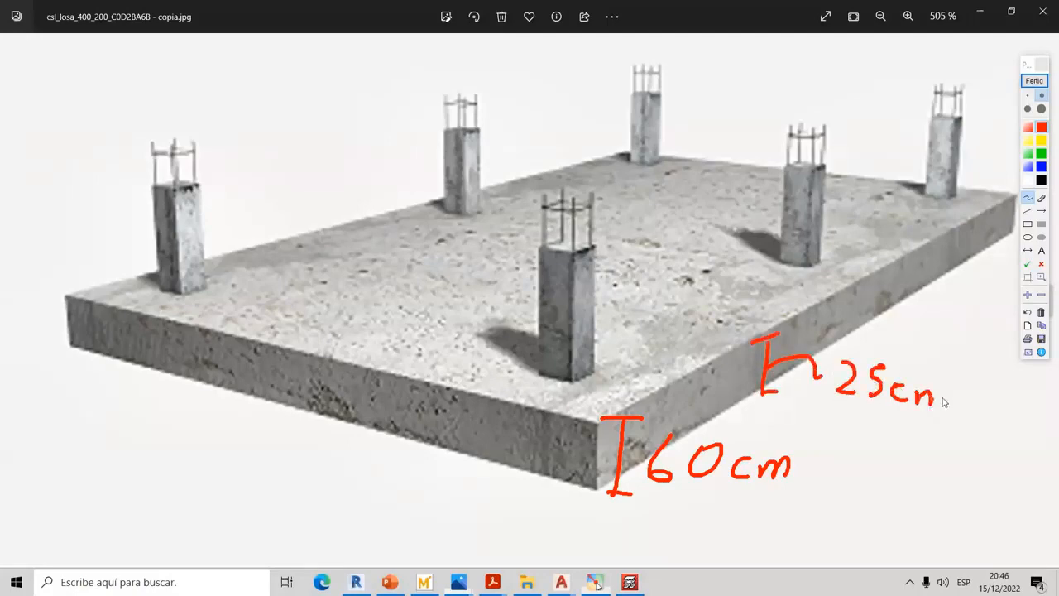
pyautogui.click(1039, 80)
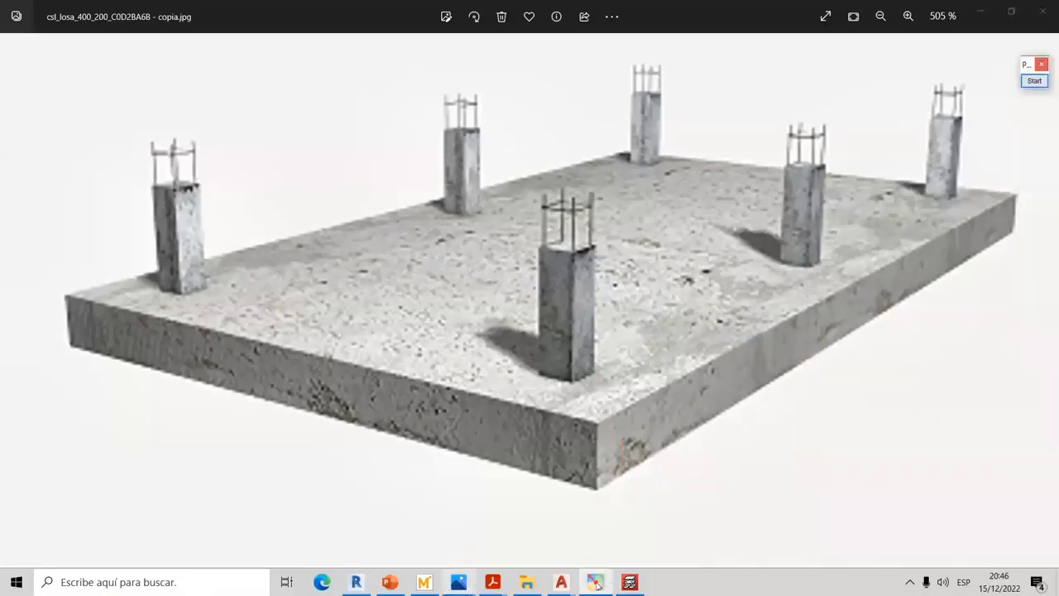
# Open the LOSA RADIER CYPECAD 2015.jpg image and examine the raft slab's top and bottom reinforcement meshes
pyautogui.moveTo(466, 571)
pyautogui.click(120, 525)
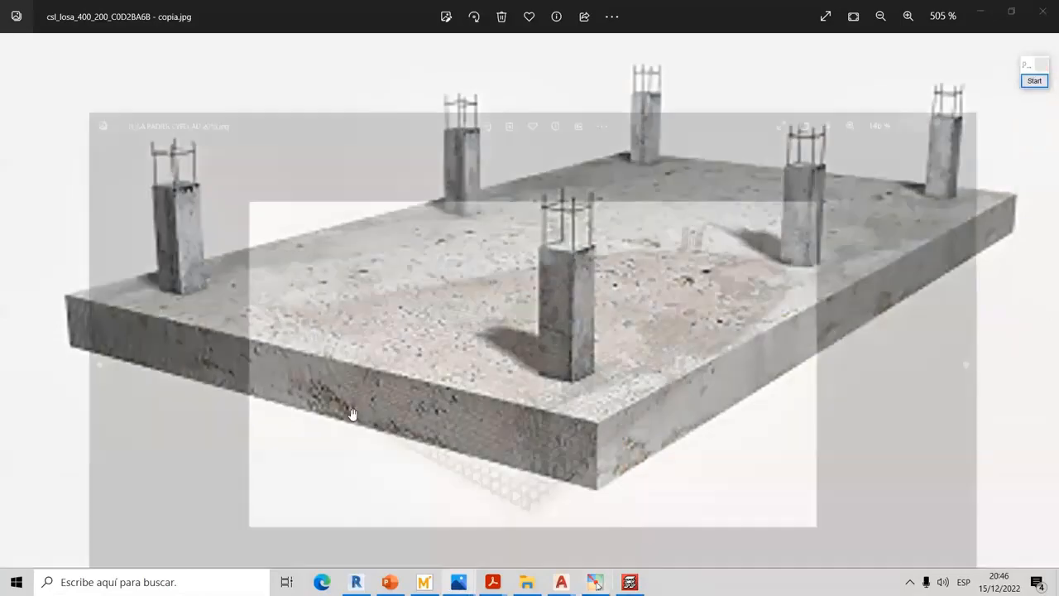
pyautogui.scroll(3, 489, 316)
pyautogui.scroll(2, 489, 315)
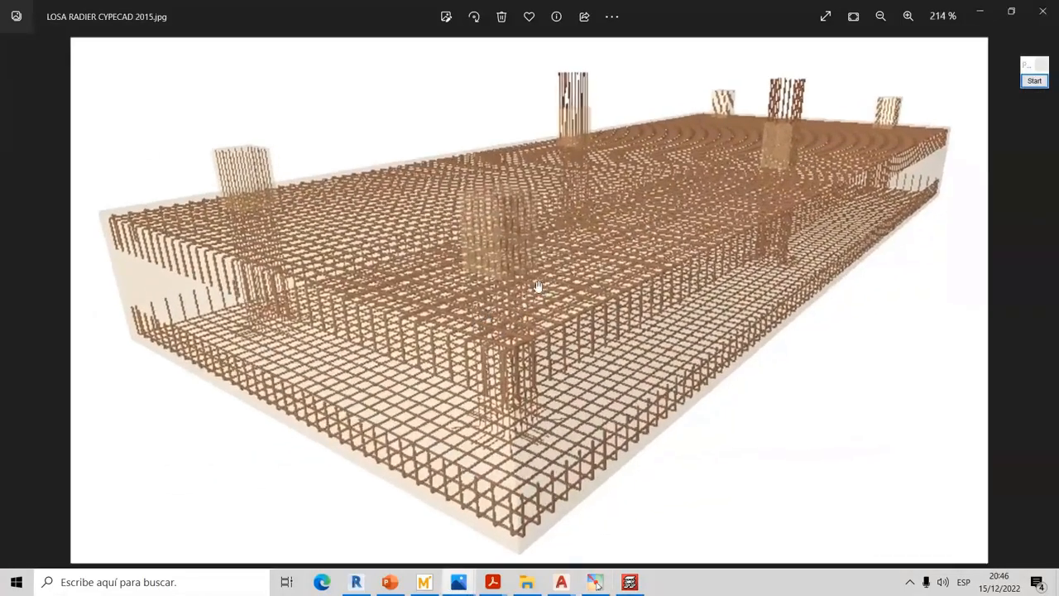
pyautogui.scroll(-2, 483, 309)
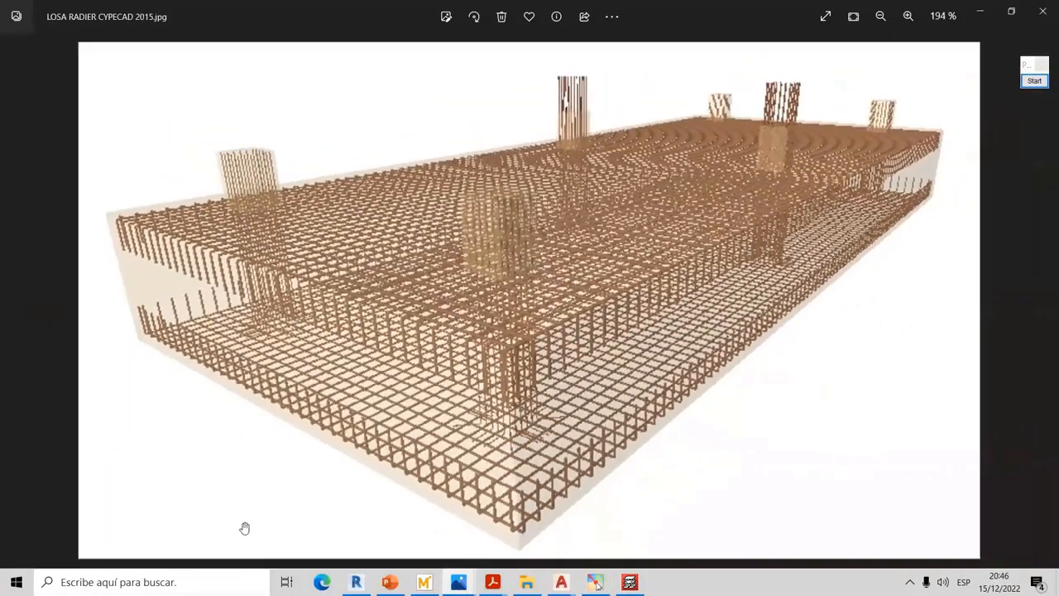
# Examine the foundation beam reinforcement grid up close in the Figura-1-1-1.jpg photo, ending the screen annotation
pyautogui.moveTo(459, 579)
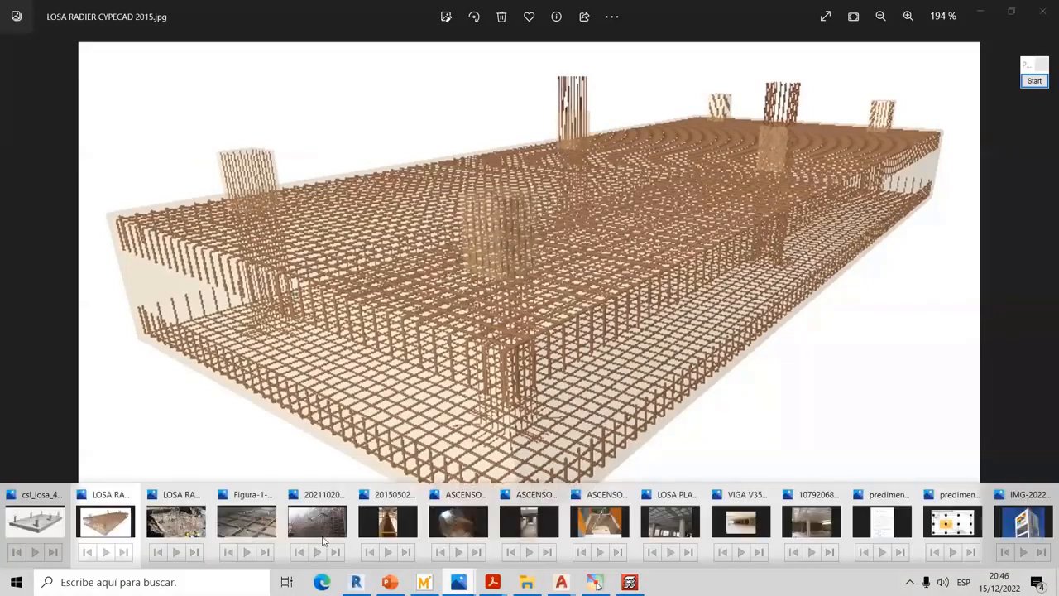
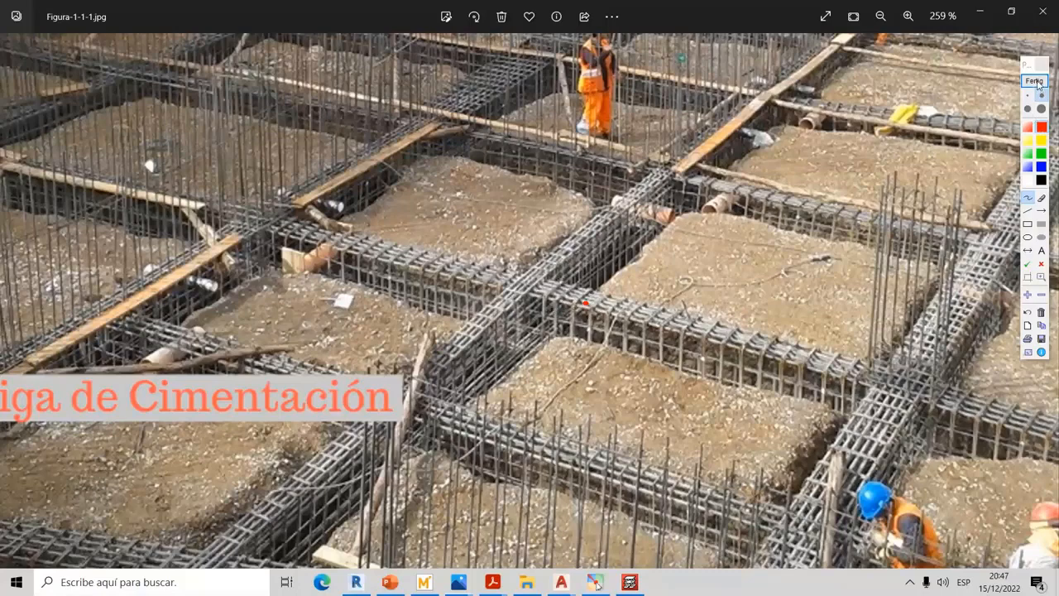
pyautogui.click(1034, 80)
pyautogui.doubleClick(571, 325)
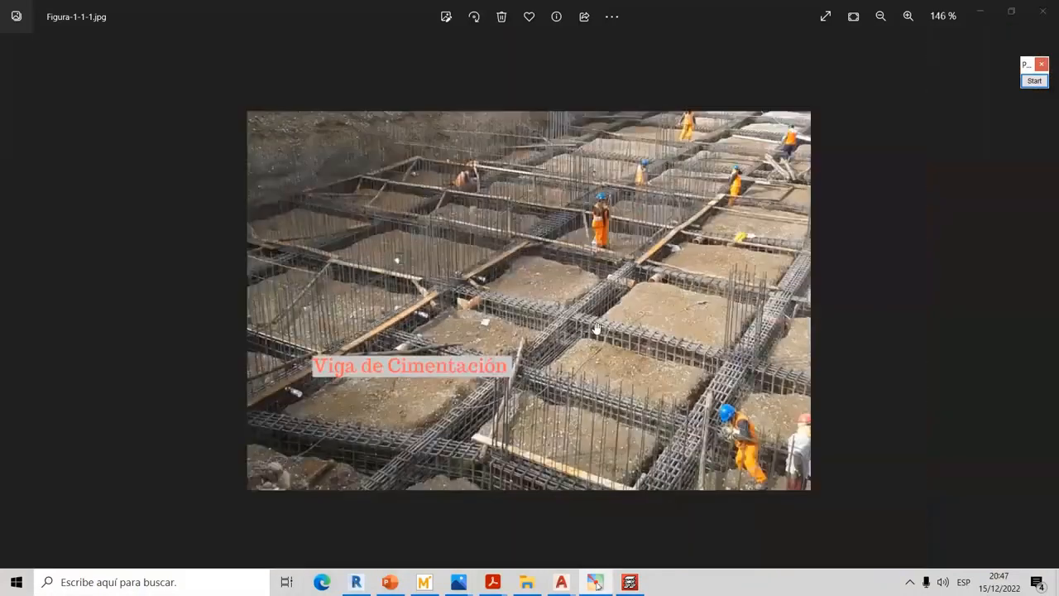
pyautogui.scroll(3, 571, 325)
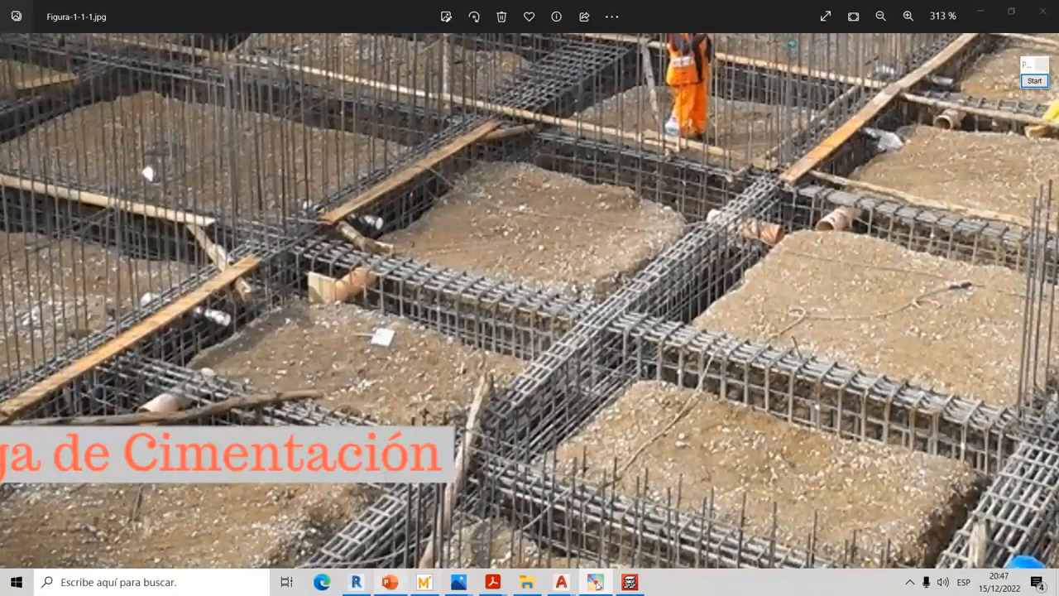
pyautogui.click(613, 306)
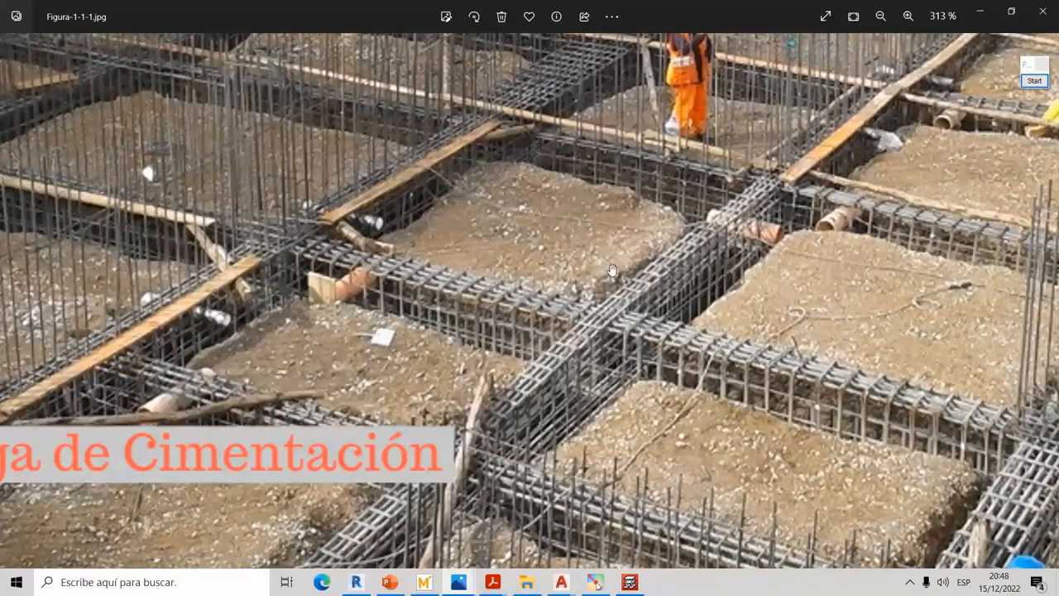
# Minimize the foundation beam photo and switch back to the SUB SUELO plan in CYPECAD
pyautogui.click(979, 12)
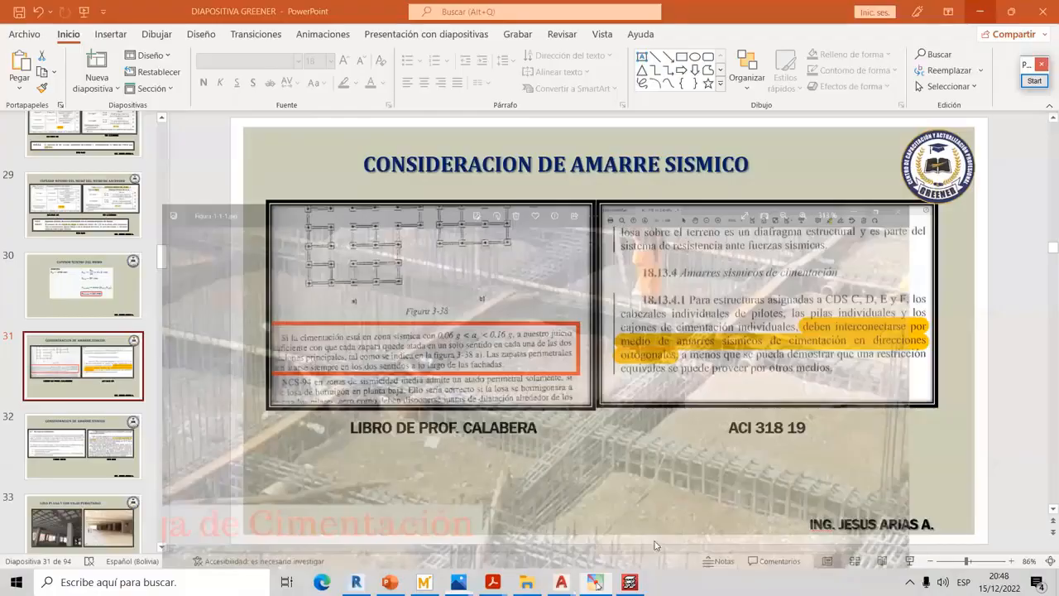
pyautogui.click(630, 582)
pyautogui.moveTo(523, 326); pyautogui.dragTo(542, 304, button='middle')
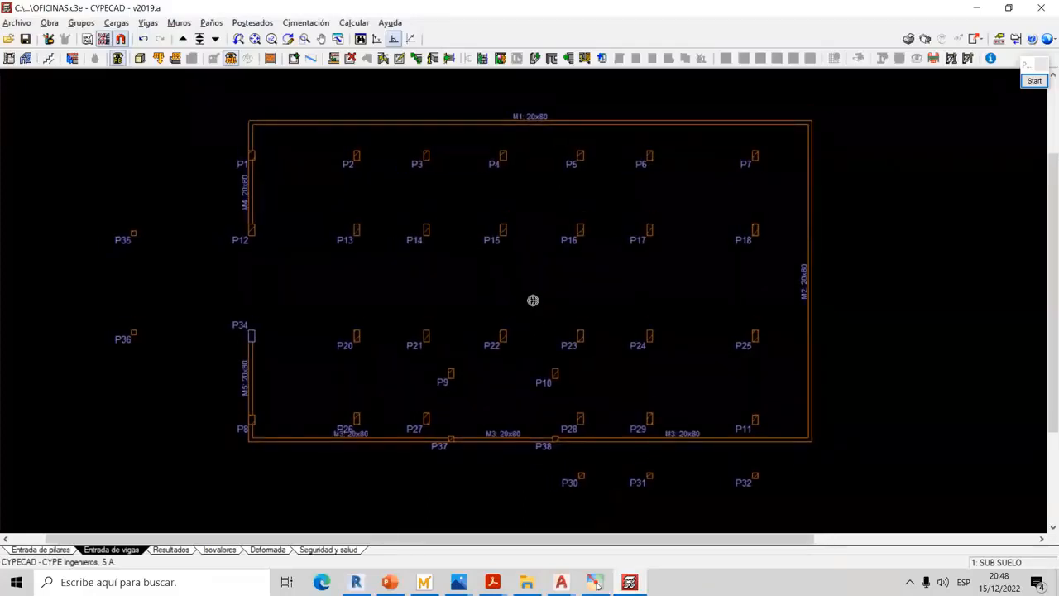
# Display the 00.-Subsuelo drawing template behind the SUB SUELO plan
pyautogui.scroll(2, 510, 267)
pyautogui.moveTo(513, 198); pyautogui.dragTo(511, 236, button='middle')
pyautogui.scroll(3, 522, 229)
pyautogui.scroll(-2, 531, 257)
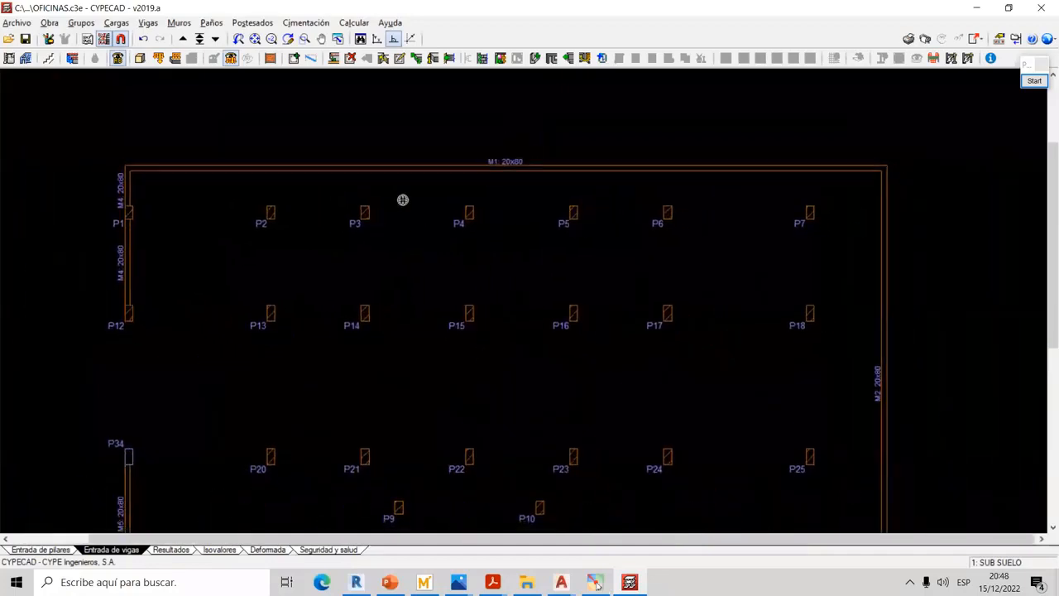
pyautogui.moveTo(437, 340); pyautogui.dragTo(436, 310, button='middle')
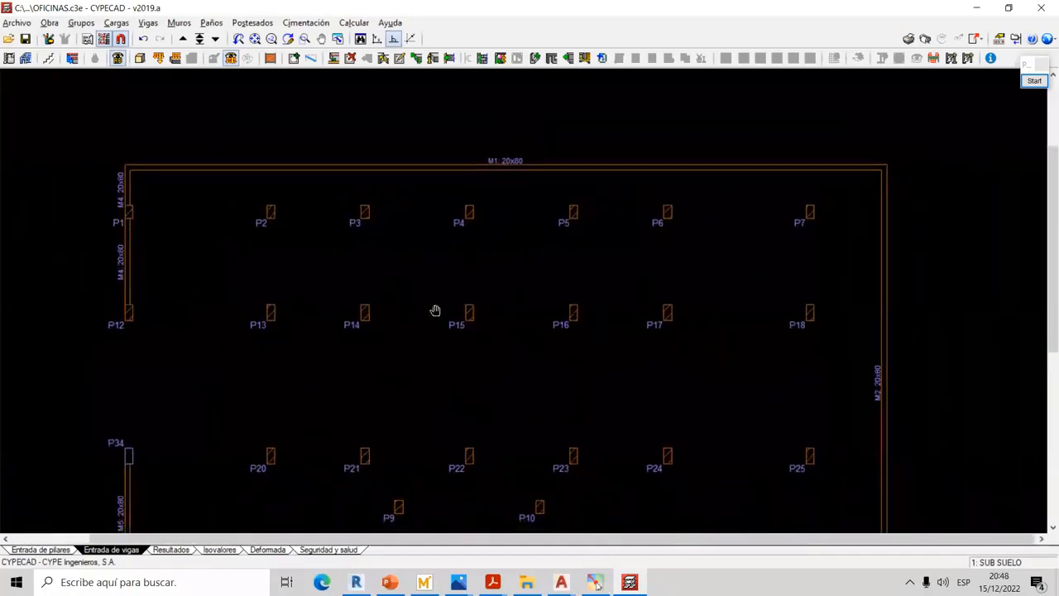
pyautogui.click(148, 23)
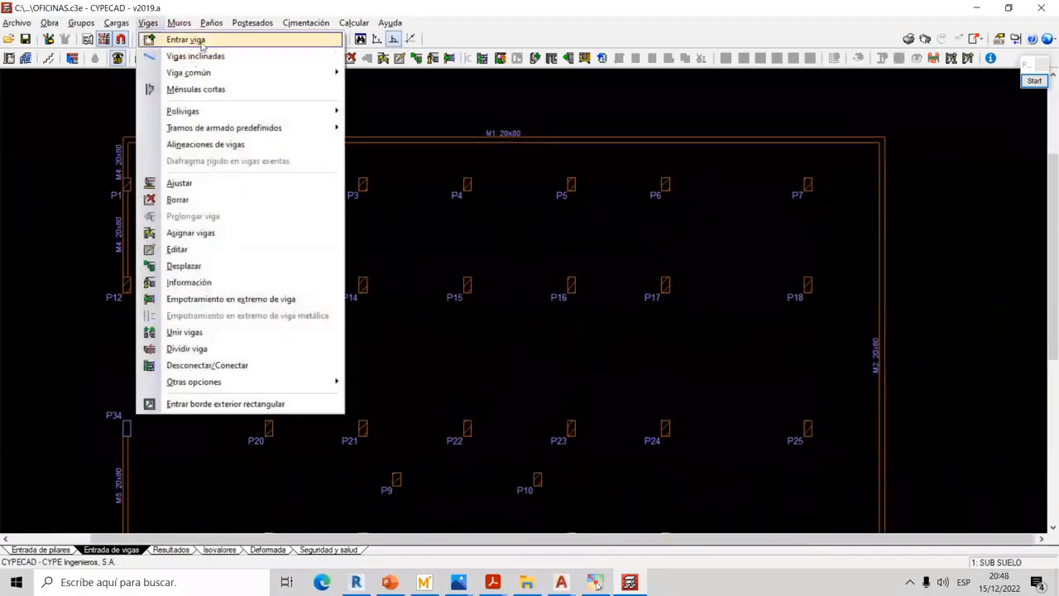
pyautogui.click(246, 4)
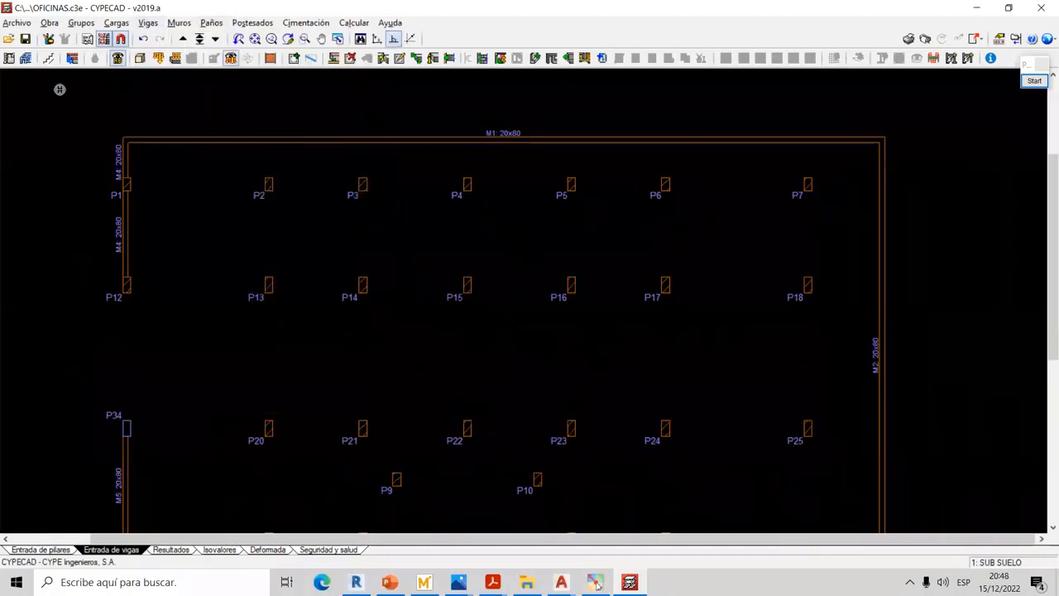
pyautogui.click(103, 39)
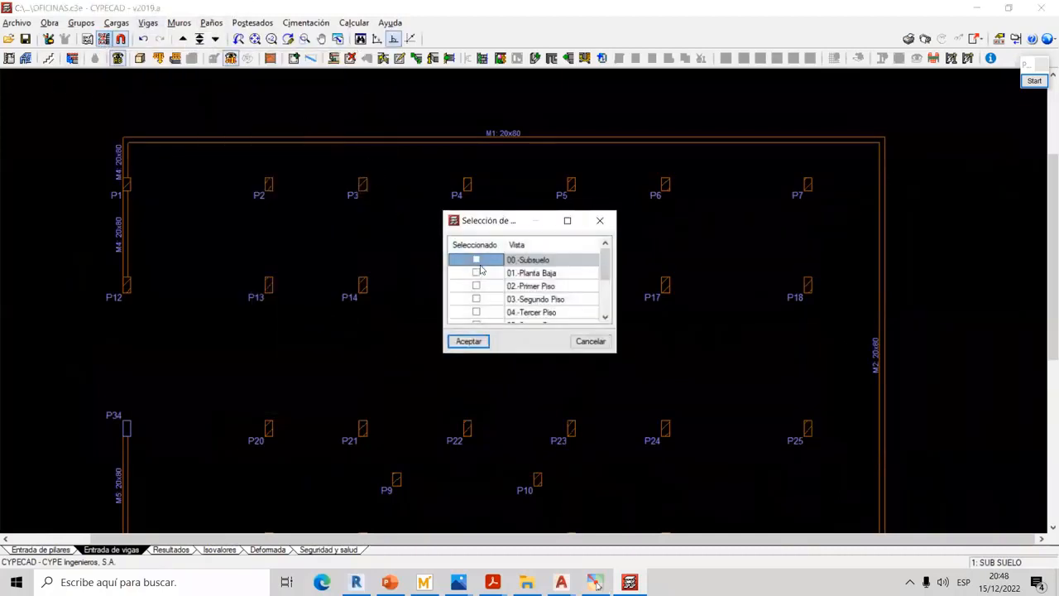
pyautogui.click(469, 341)
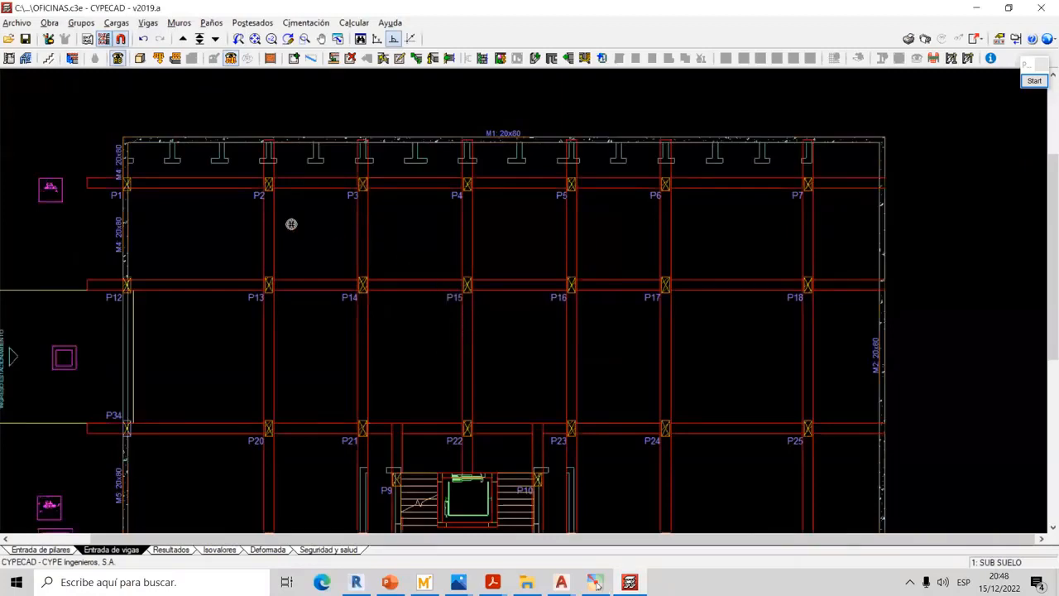
pyautogui.scroll(1, 215, 187)
pyautogui.scroll(1, 223, 189)
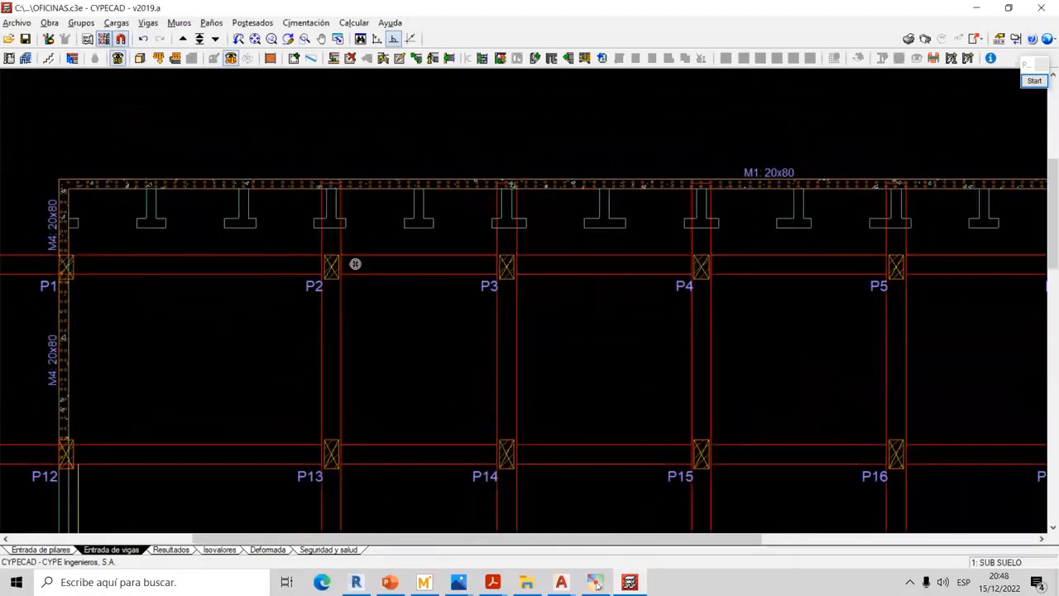
pyautogui.moveTo(449, 264); pyautogui.dragTo(561, 266, button='middle')
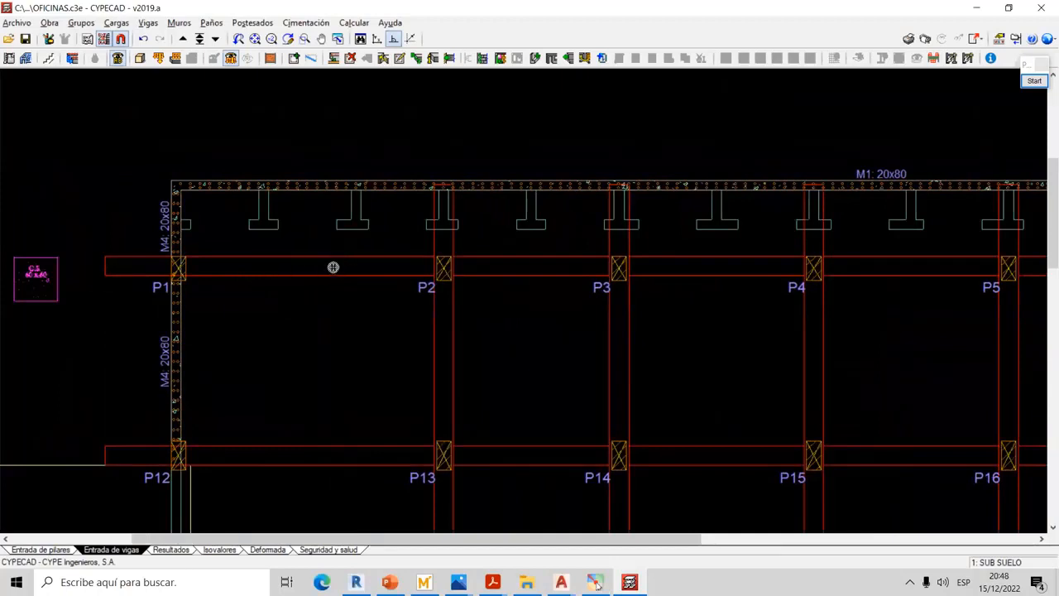
pyautogui.click(149, 24)
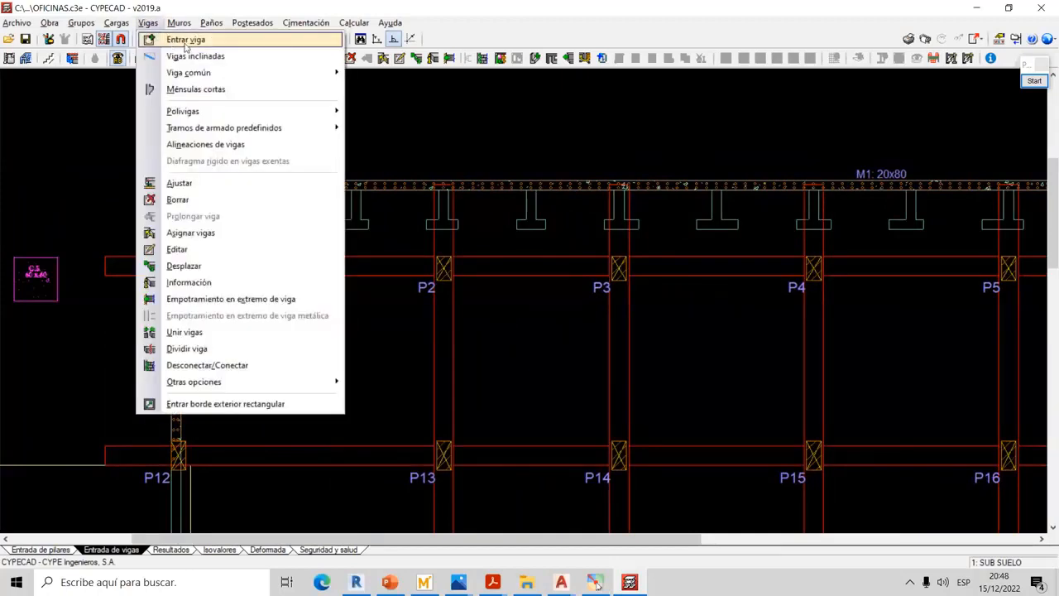
pyautogui.click(185, 40)
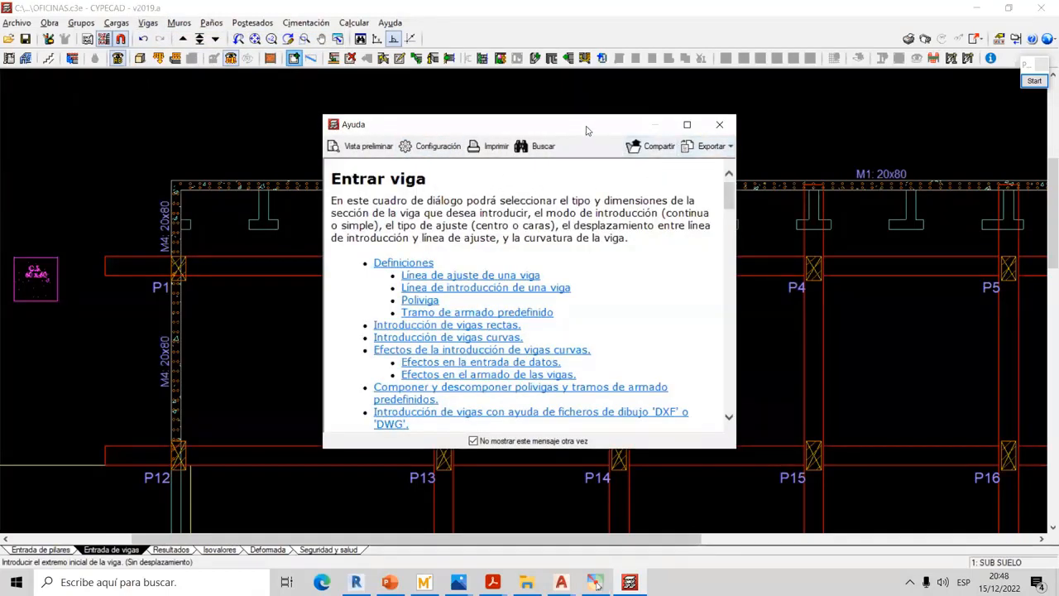
pyautogui.moveTo(512, 116); pyautogui.dragTo(448, 97)
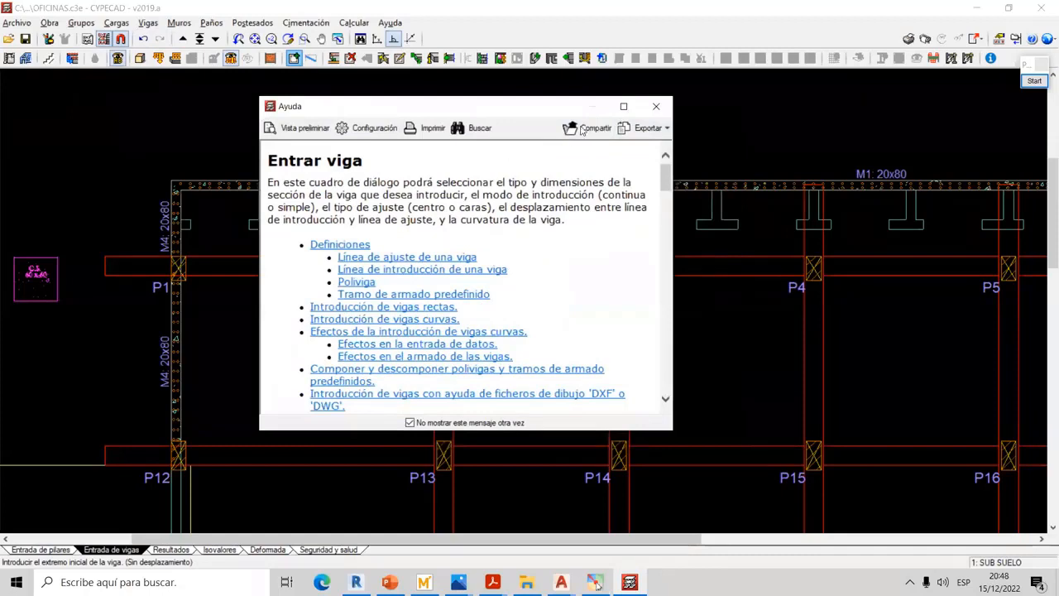
pyautogui.click(658, 107)
pyautogui.click(772, 130)
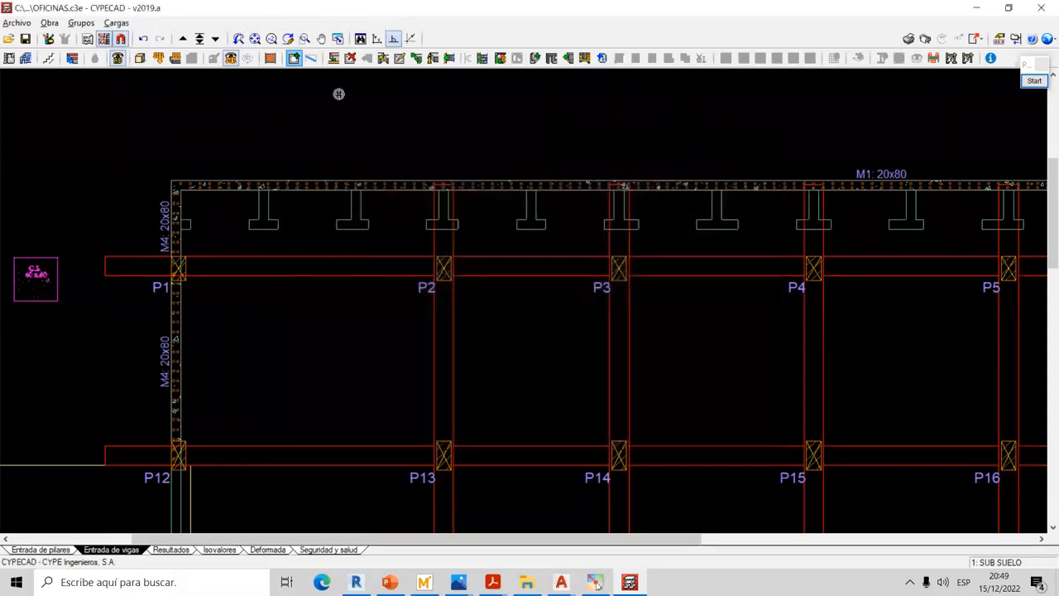
# Open the current beam settings for Entrar viga and compare the flat, dropped and foundation beam families, ending on the foundation beam
pyautogui.click(150, 26)
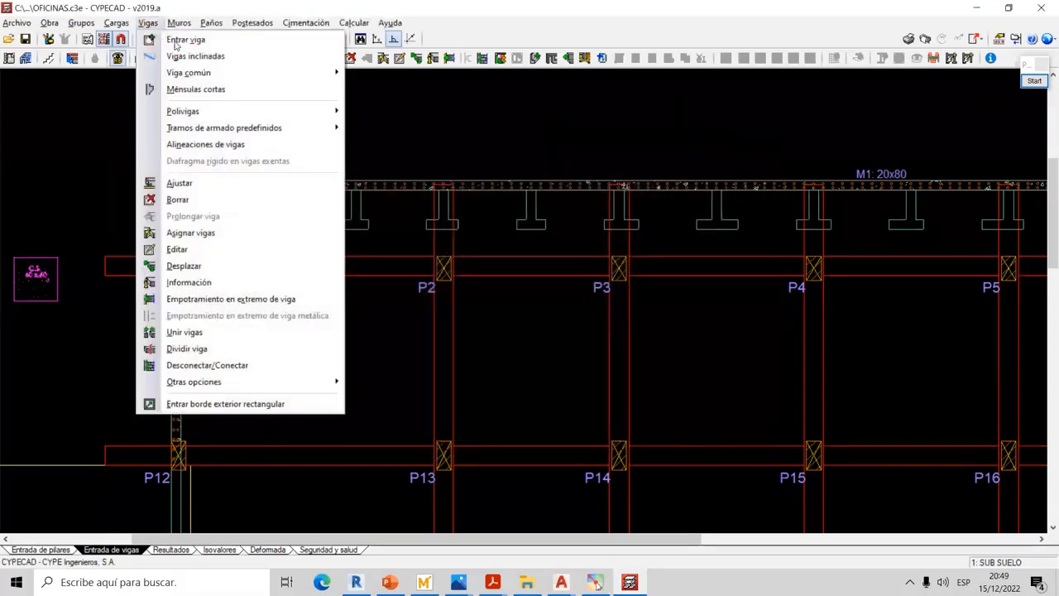
pyautogui.click(184, 40)
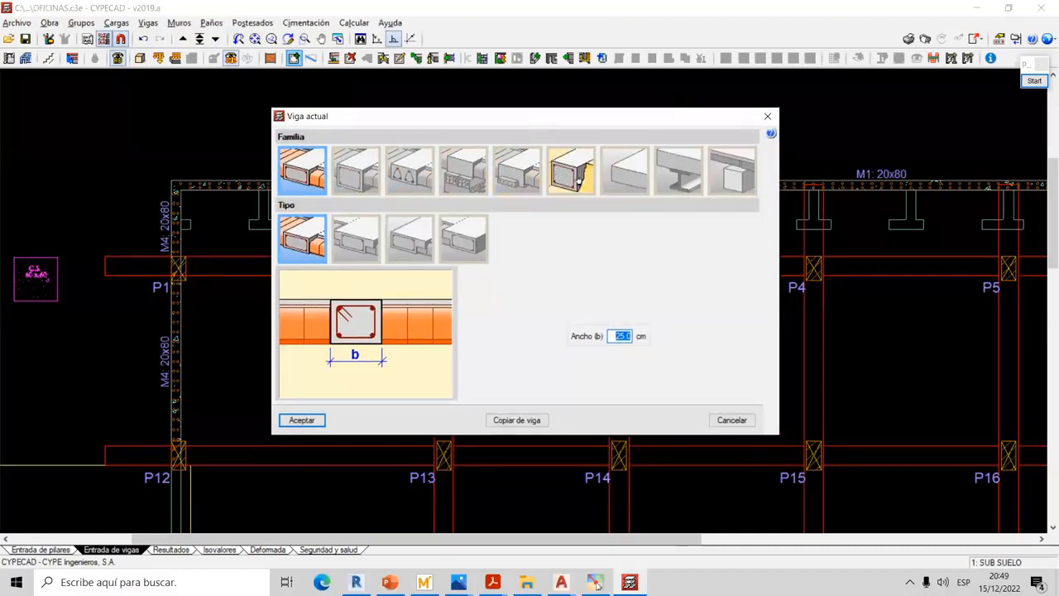
pyautogui.click(308, 184)
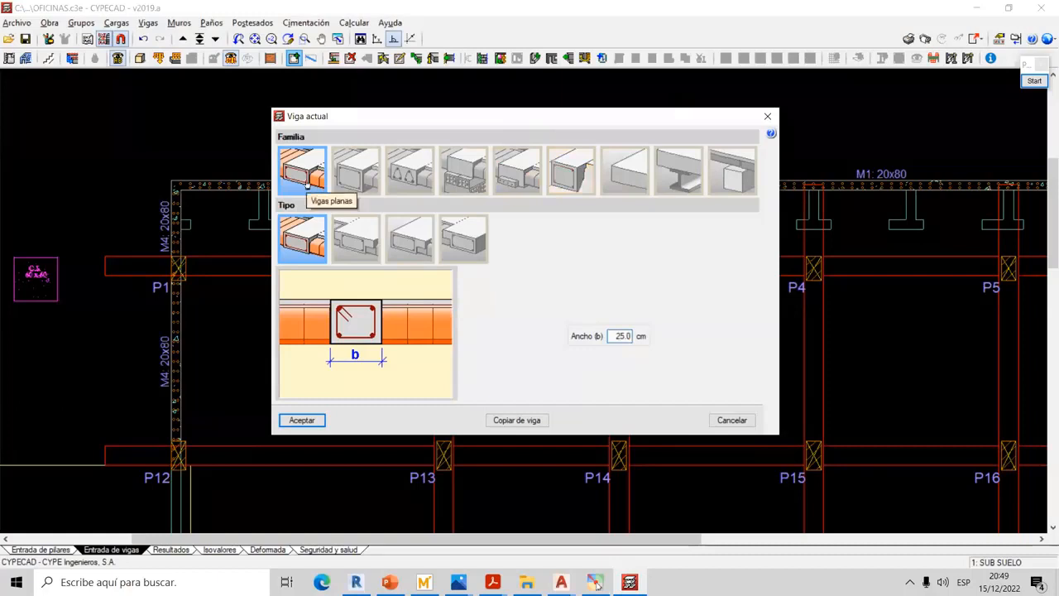
pyautogui.click(356, 181)
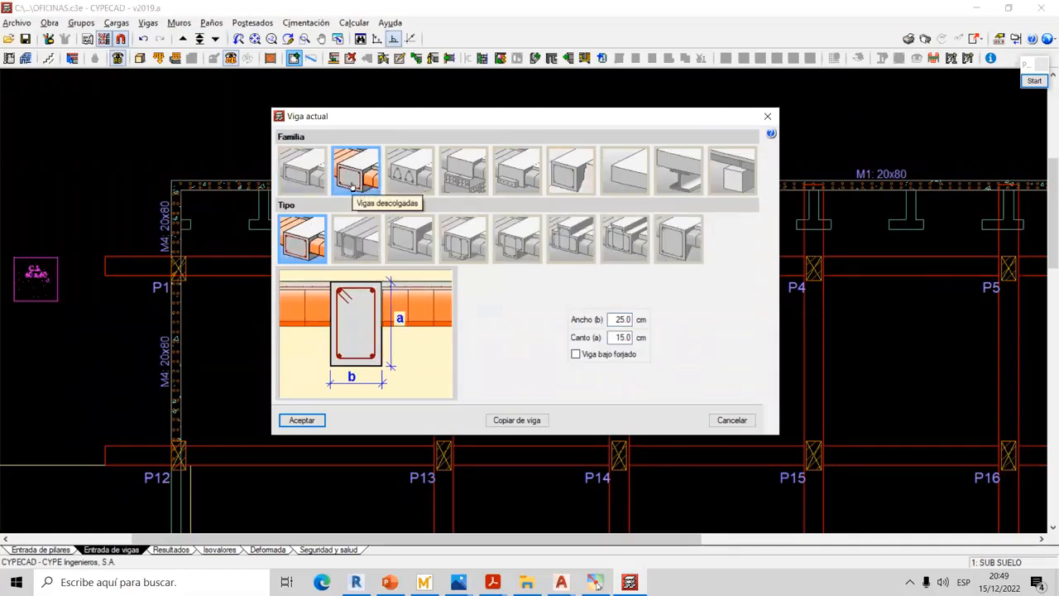
pyautogui.click(308, 184)
pyautogui.click(358, 176)
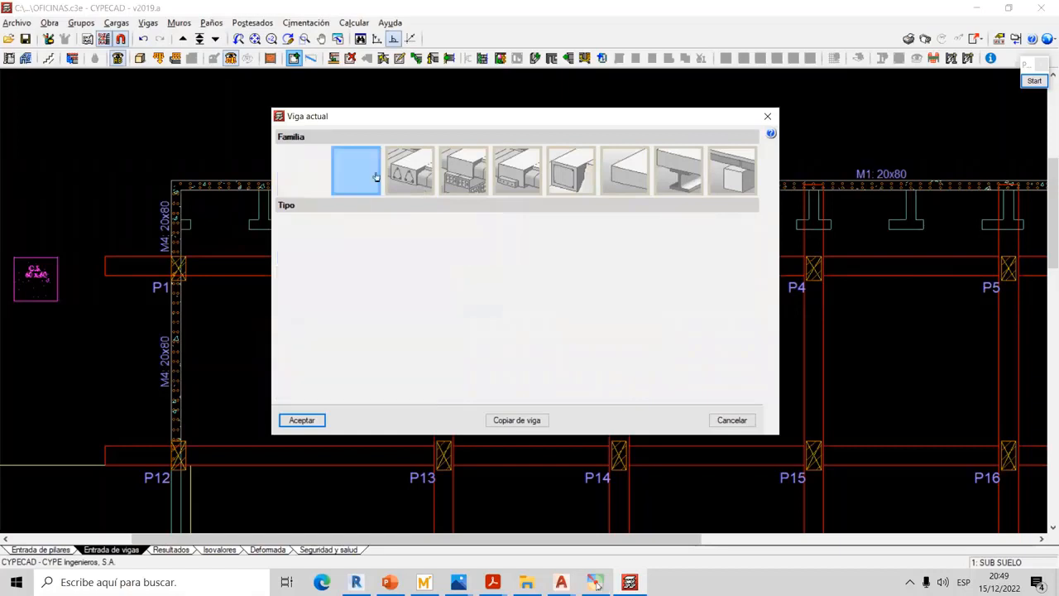
pyautogui.click(569, 175)
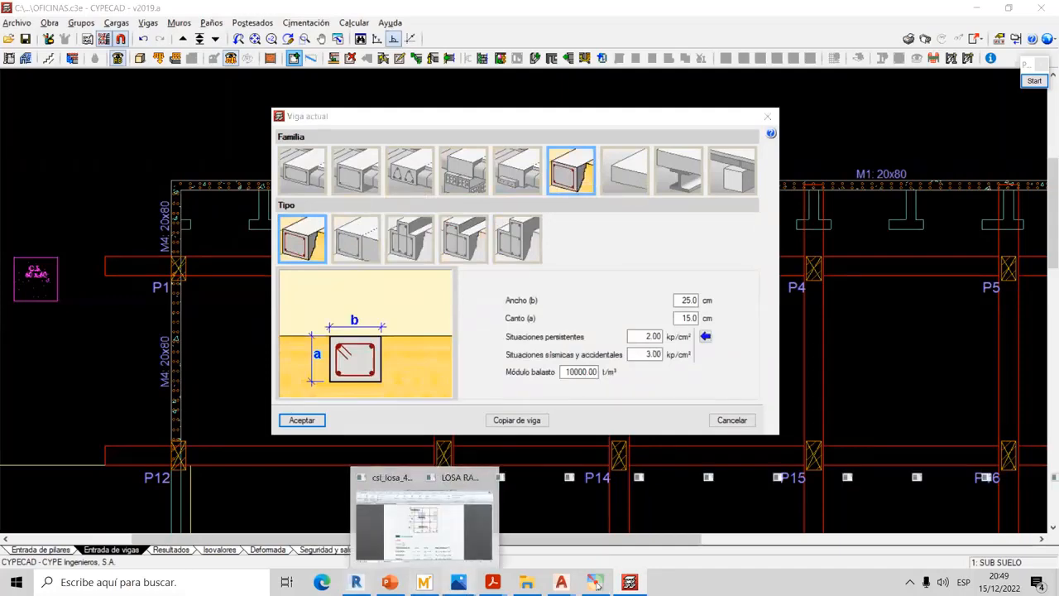
# Review the foundation beam photo Figura-1-1-1.jpg, and return to the foundation beam settings in CYPECAD, moving the dialog clear of the plan
pyautogui.click(389, 513)
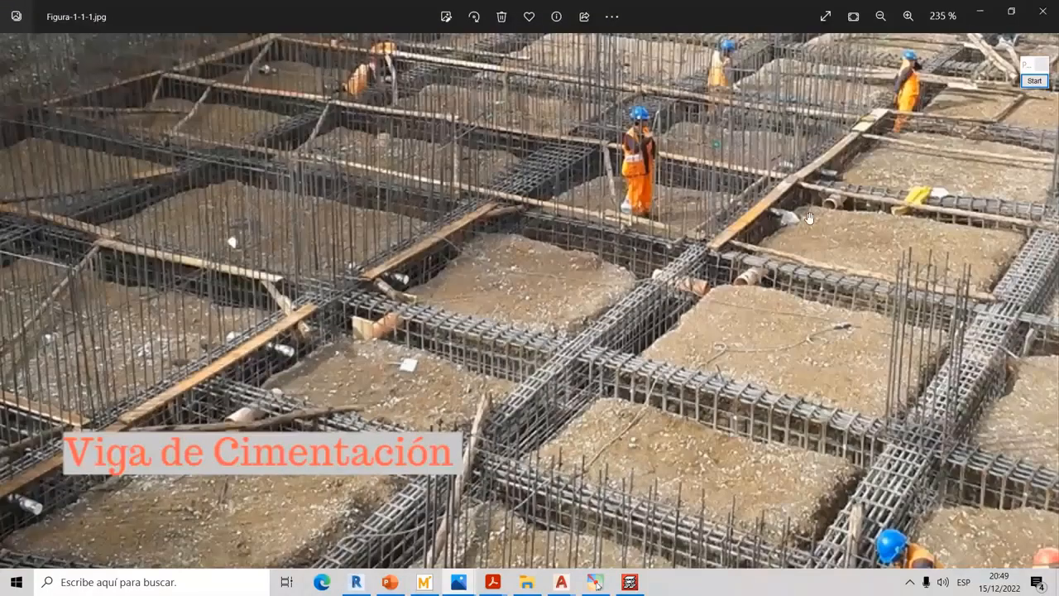
pyautogui.click(980, 11)
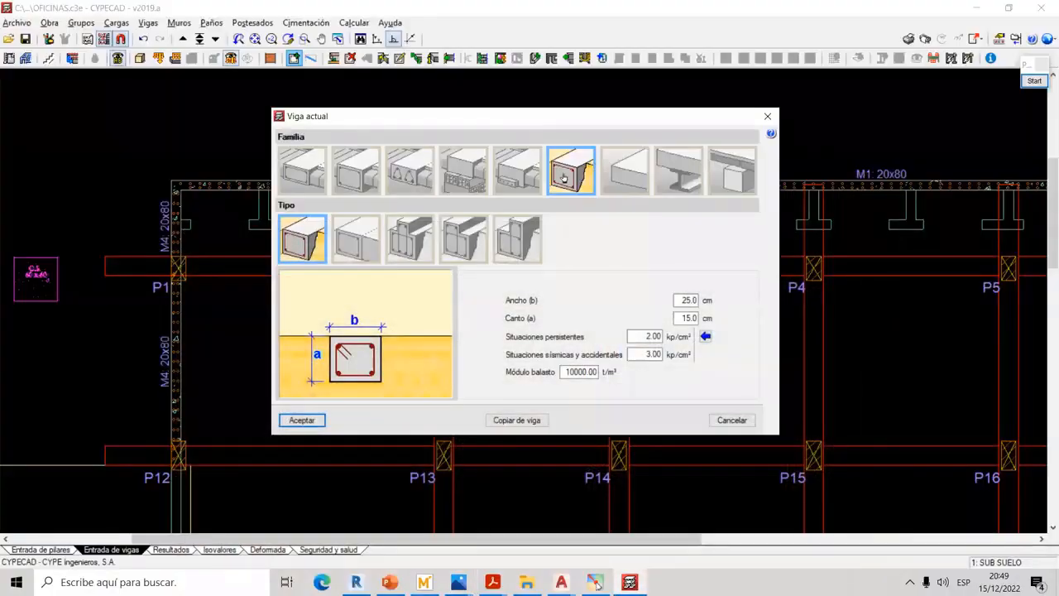
pyautogui.moveTo(671, 299); pyautogui.dragTo(708, 303)
pyautogui.moveTo(401, 116); pyautogui.dragTo(172, 81)
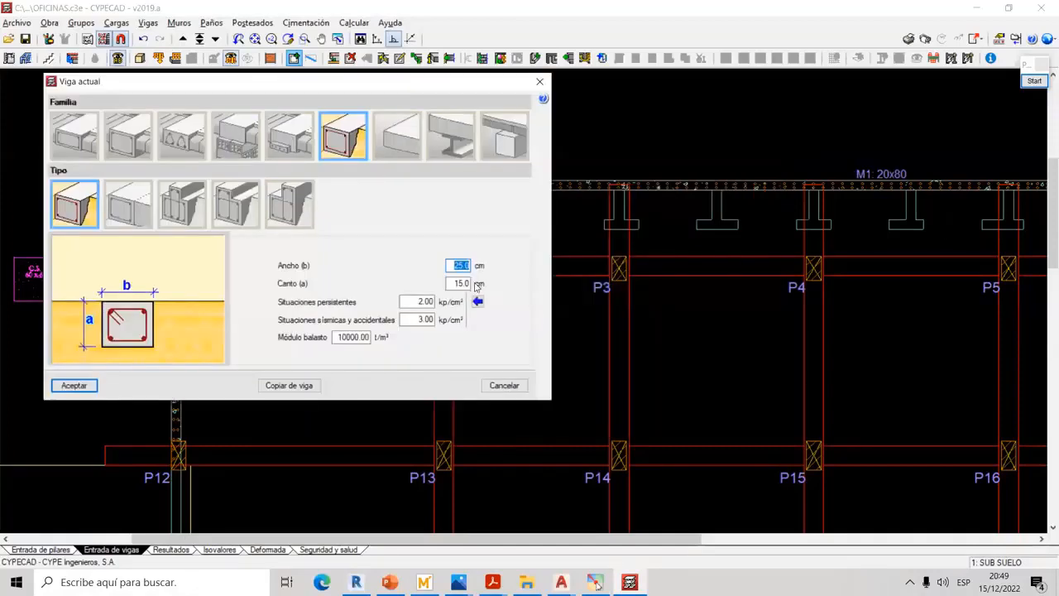
# Start a rectangle screen annotation over the foundation beam settings, end it, and cancel the beam entry
pyautogui.click(1034, 80)
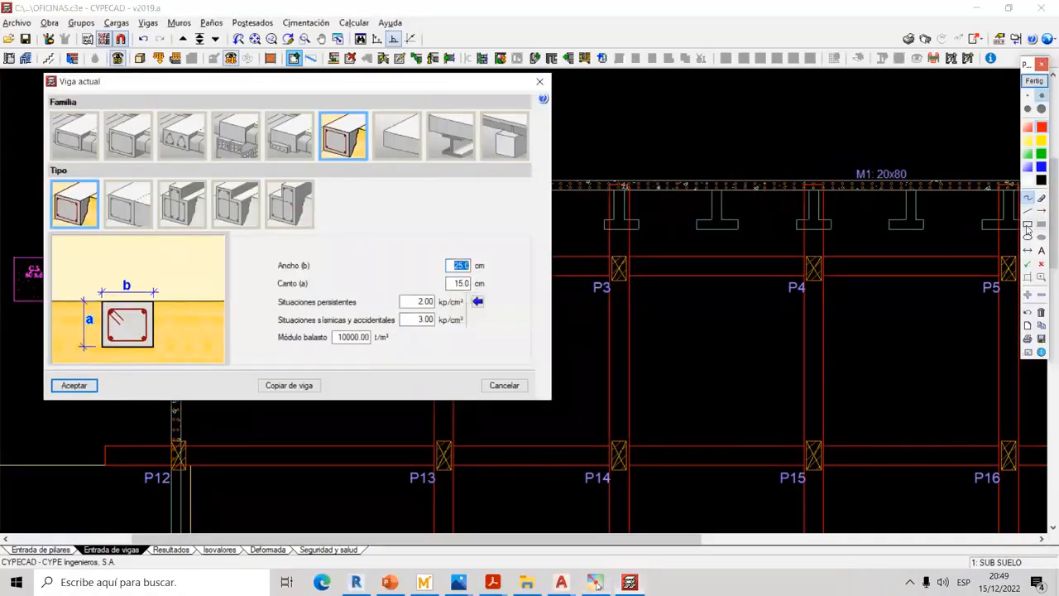
pyautogui.click(1028, 225)
pyautogui.click(1035, 80)
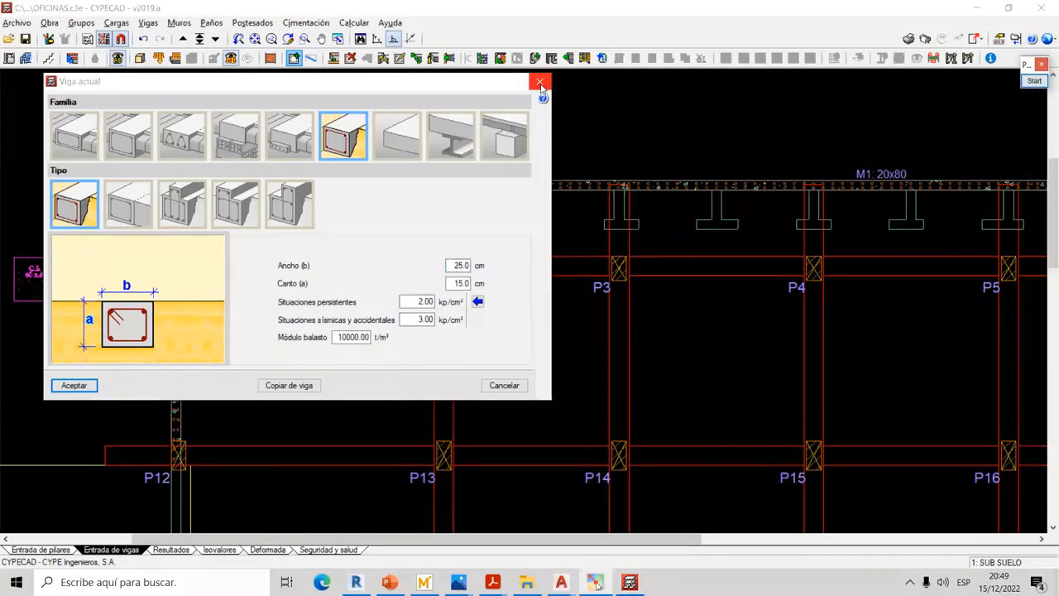
pyautogui.click(505, 385)
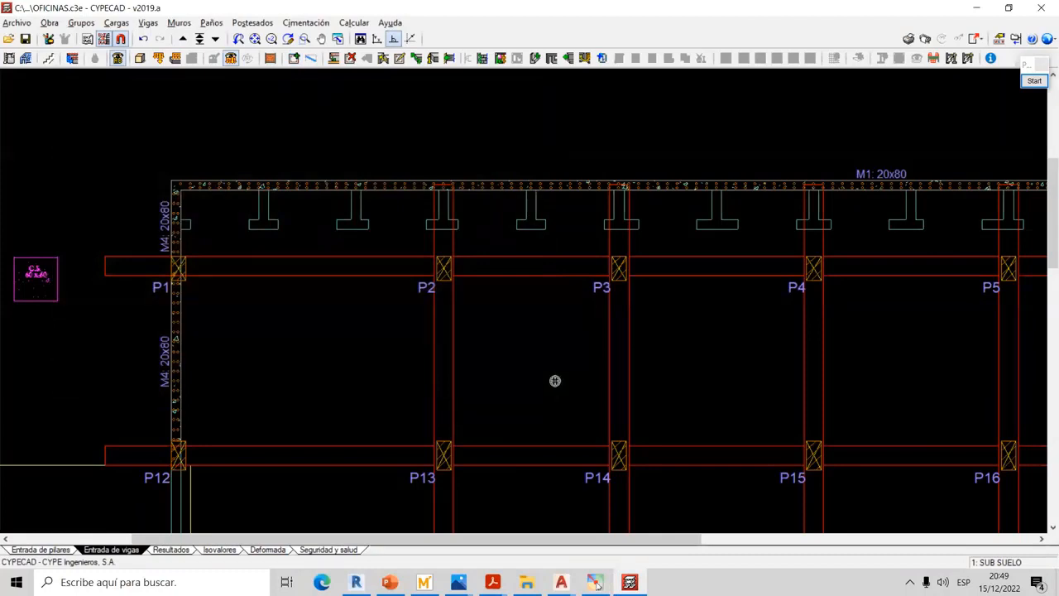
# Cover column P13 at its beam crossing with a red filled rectangle as a screen annotation
pyautogui.moveTo(555, 381); pyautogui.dragTo(541, 272, button='middle')
pyautogui.scroll(3, 461, 357)
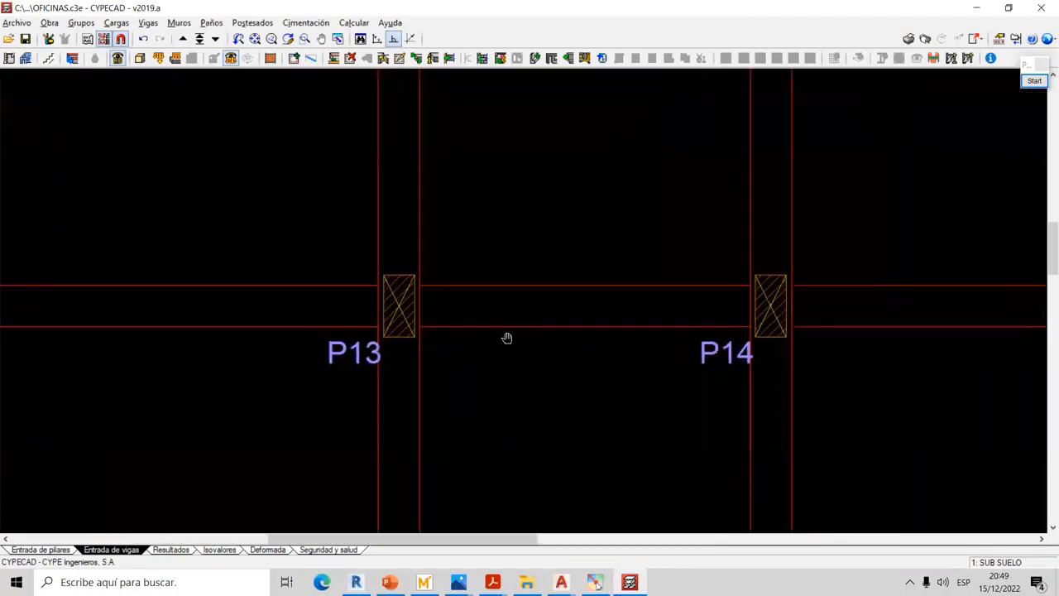
pyautogui.scroll(2, 525, 338)
pyautogui.scroll(-1, 534, 331)
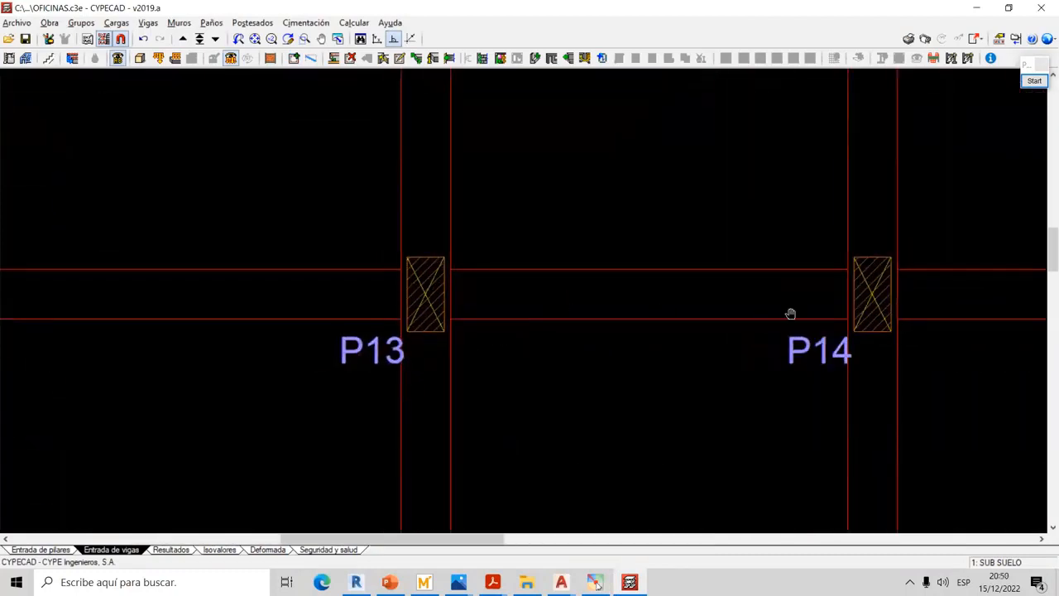
pyautogui.moveTo(790, 313); pyautogui.dragTo(773, 315, button='middle')
pyautogui.click(1035, 81)
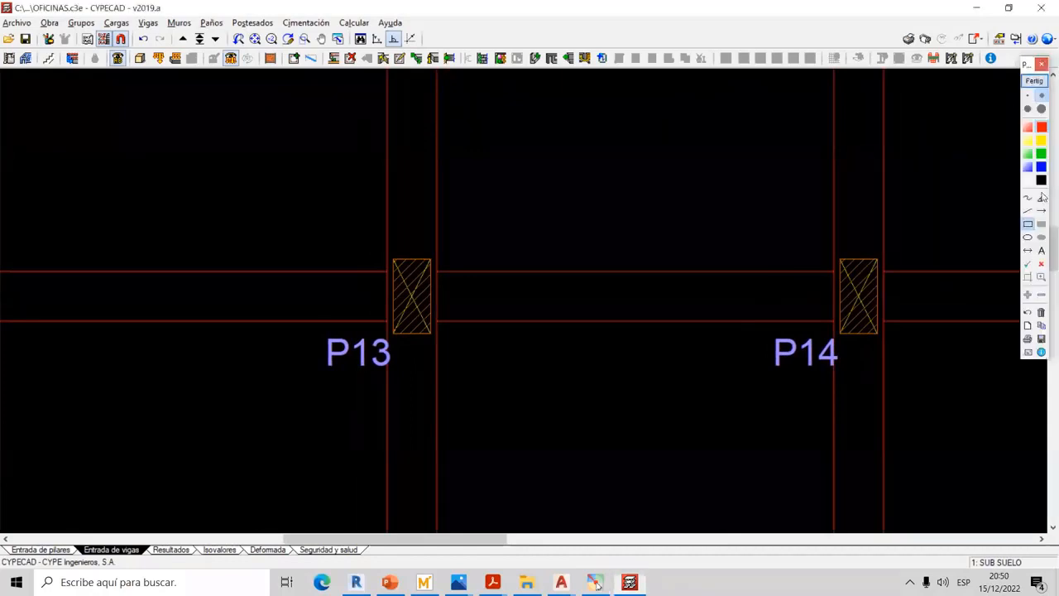
pyautogui.click(1041, 223)
pyautogui.moveTo(365, 247)
pyautogui.mouseDown()
pyautogui.moveTo(445, 333)
pyautogui.moveTo(454, 365)
pyautogui.mouseUp()
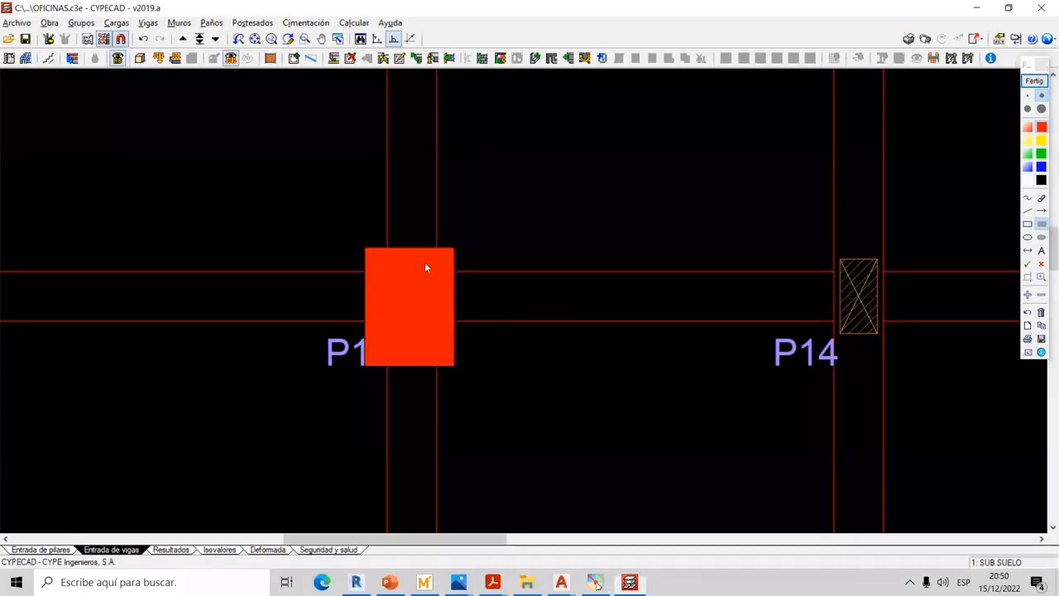
# Draw a red cross between P13 and P14, shade the red rectangle's four corners green, and clear the annotations
pyautogui.click(1029, 201)
pyautogui.moveTo(649, 211); pyautogui.dragTo(688, 261)
pyautogui.moveTo(694, 211); pyautogui.dragTo(645, 262)
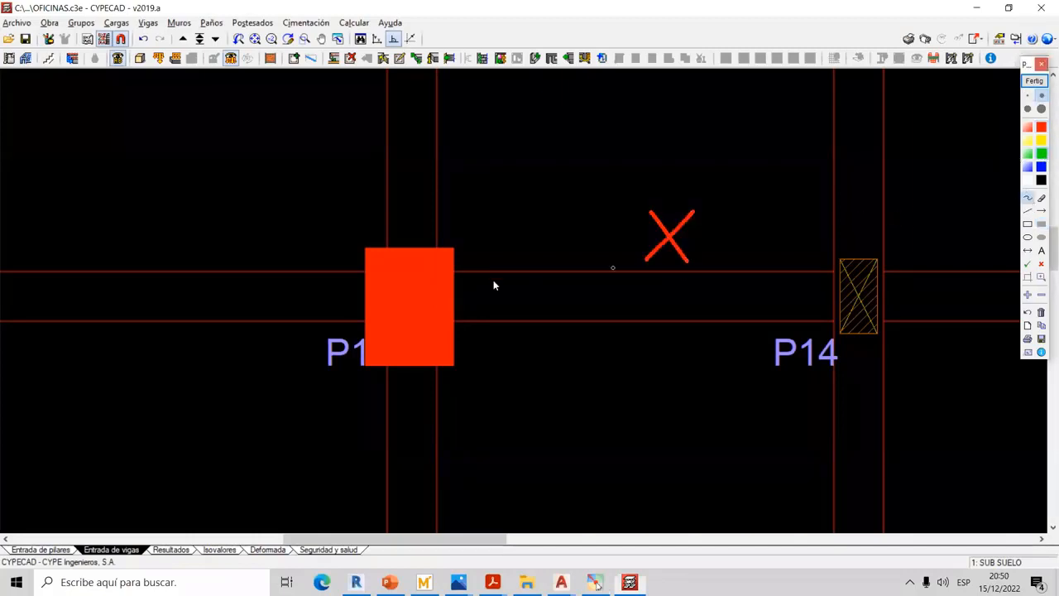
pyautogui.moveTo(439, 251)
pyautogui.mouseDown()
pyautogui.moveTo(449, 270)
pyautogui.moveTo(445, 260)
pyautogui.moveTo(383, 269)
pyautogui.mouseUp()
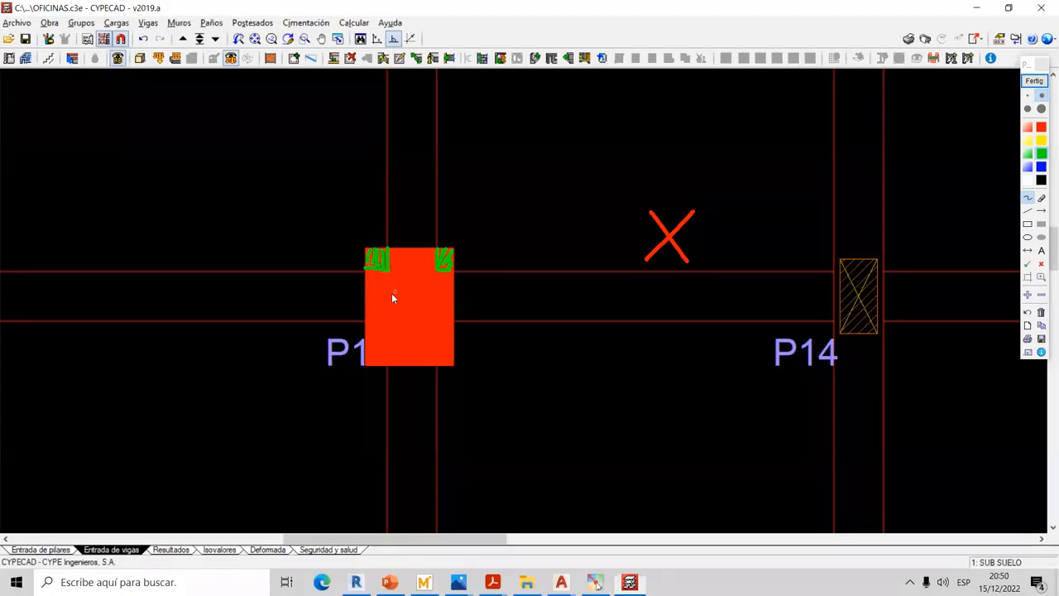
pyautogui.moveTo(363, 321)
pyautogui.mouseDown()
pyautogui.moveTo(382, 321)
pyautogui.moveTo(375, 371)
pyautogui.mouseUp()
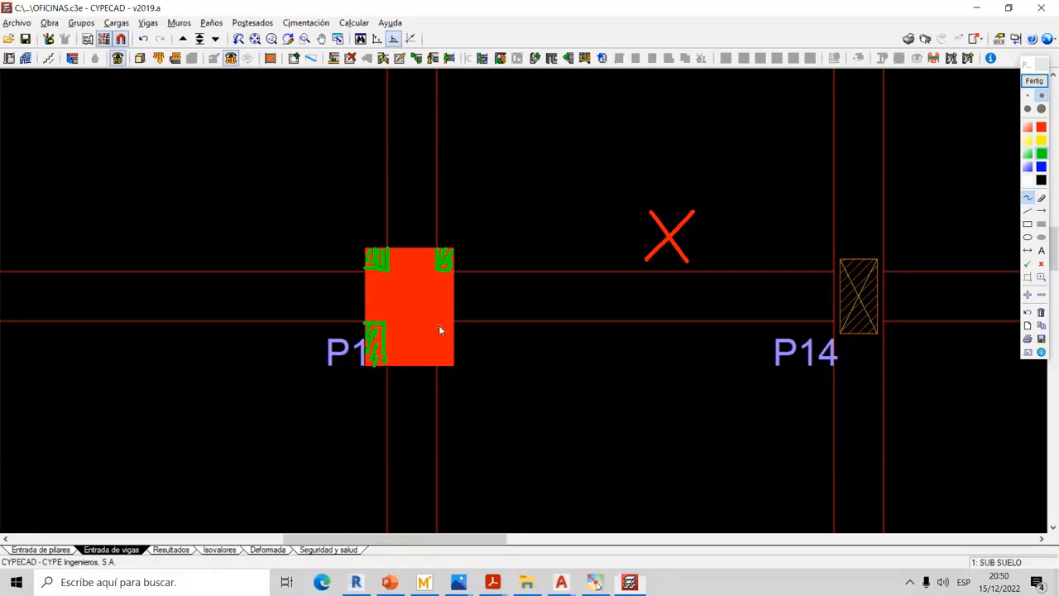
pyautogui.moveTo(438, 324)
pyautogui.mouseDown()
pyautogui.moveTo(438, 361)
pyautogui.moveTo(438, 328)
pyautogui.moveTo(455, 349)
pyautogui.moveTo(446, 366)
pyautogui.mouseUp()
pyautogui.click(1039, 93)
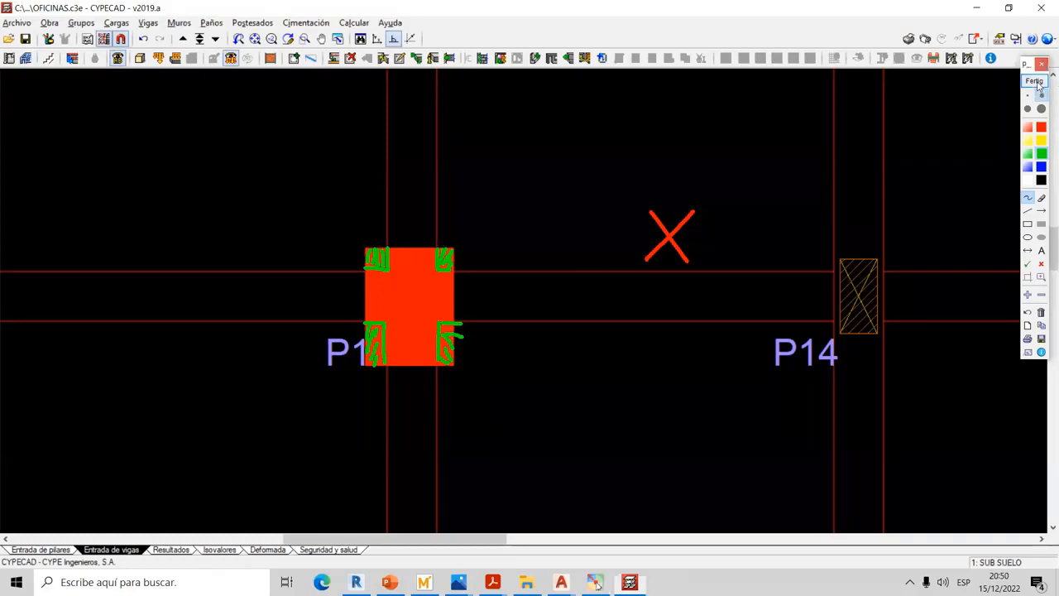
# Annotate the screen with a green filled rectangle over column P13 and blue filled rectangles along the beam above and below it
pyautogui.click(1042, 224)
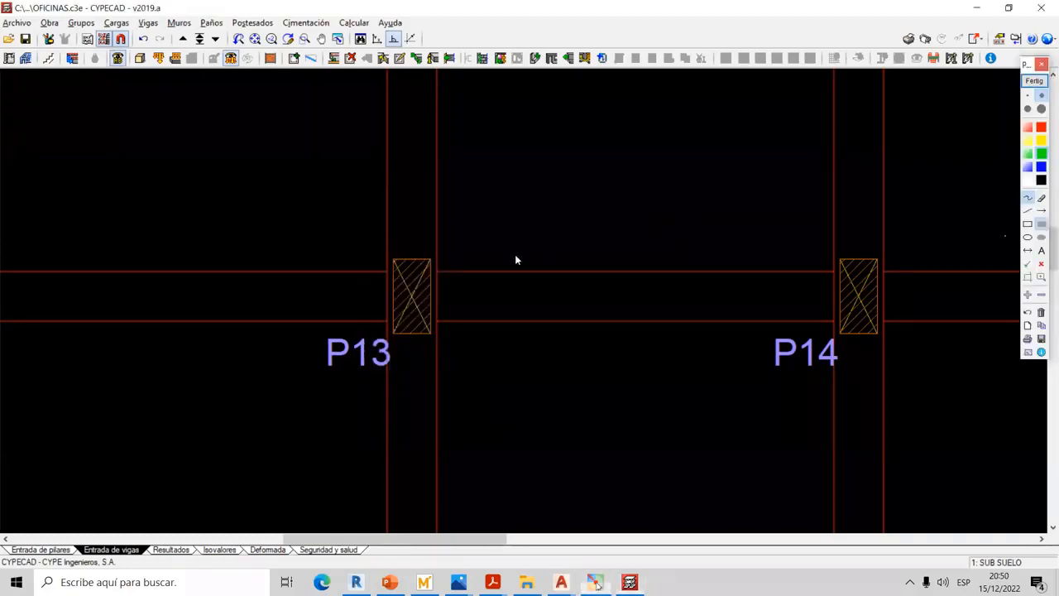
pyautogui.moveTo(372, 238); pyautogui.dragTo(452, 350)
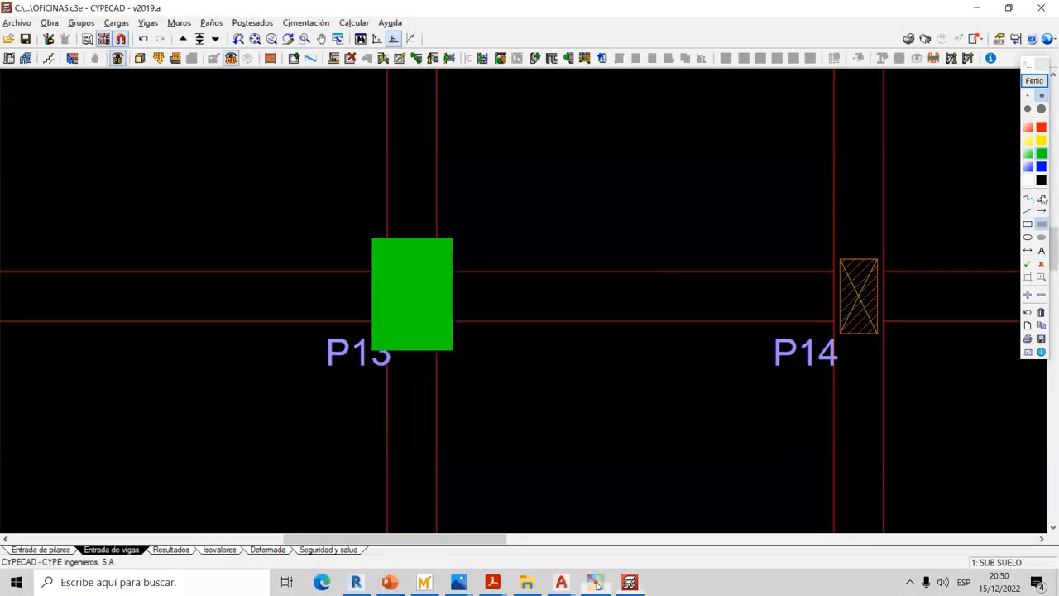
pyautogui.click(1043, 167)
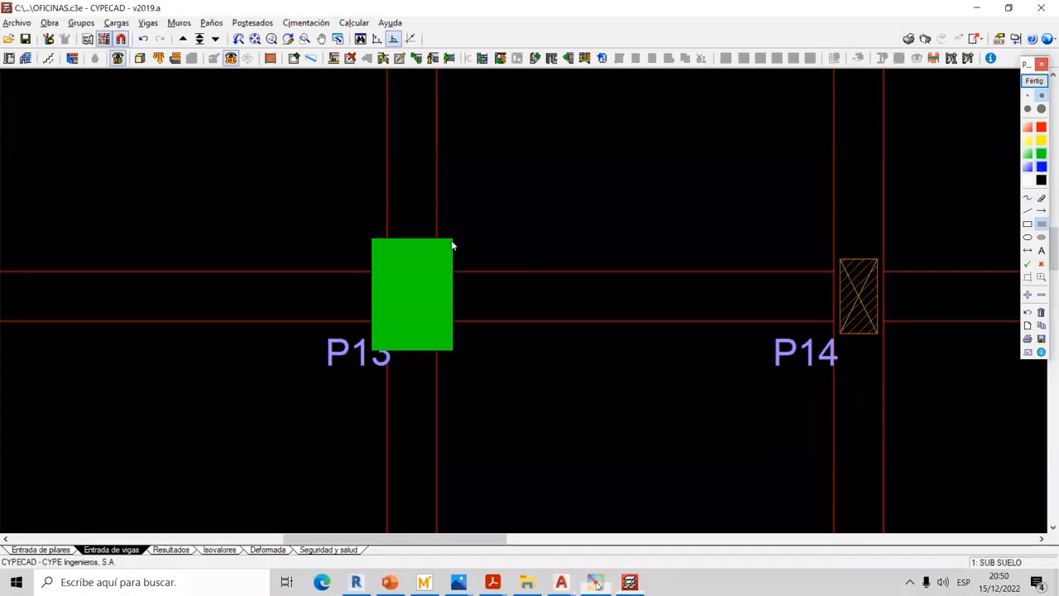
pyautogui.moveTo(452, 239); pyautogui.dragTo(372, 61)
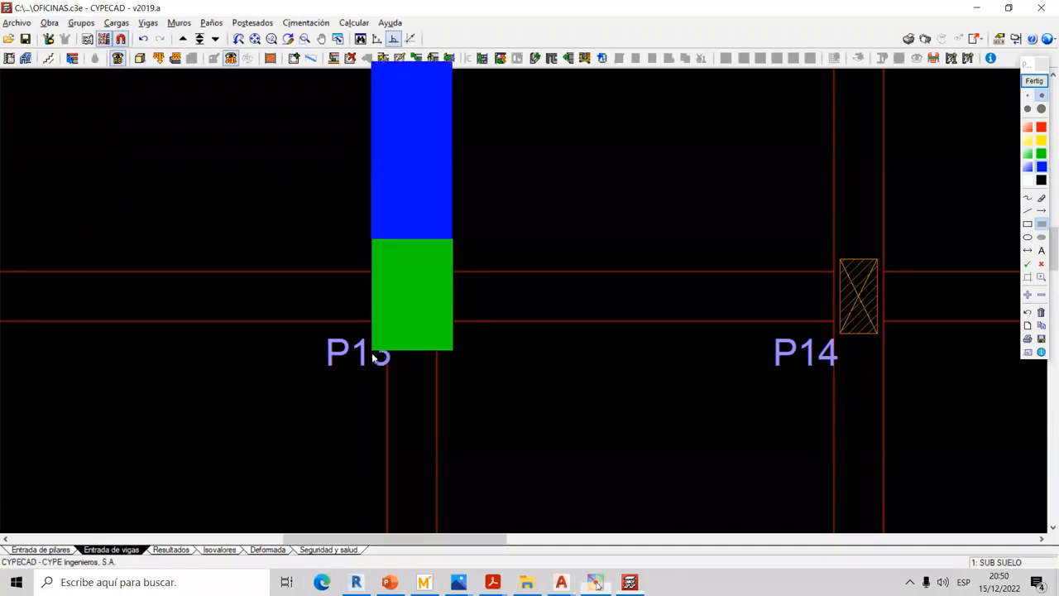
pyautogui.moveTo(376, 362); pyautogui.dragTo(454, 542)
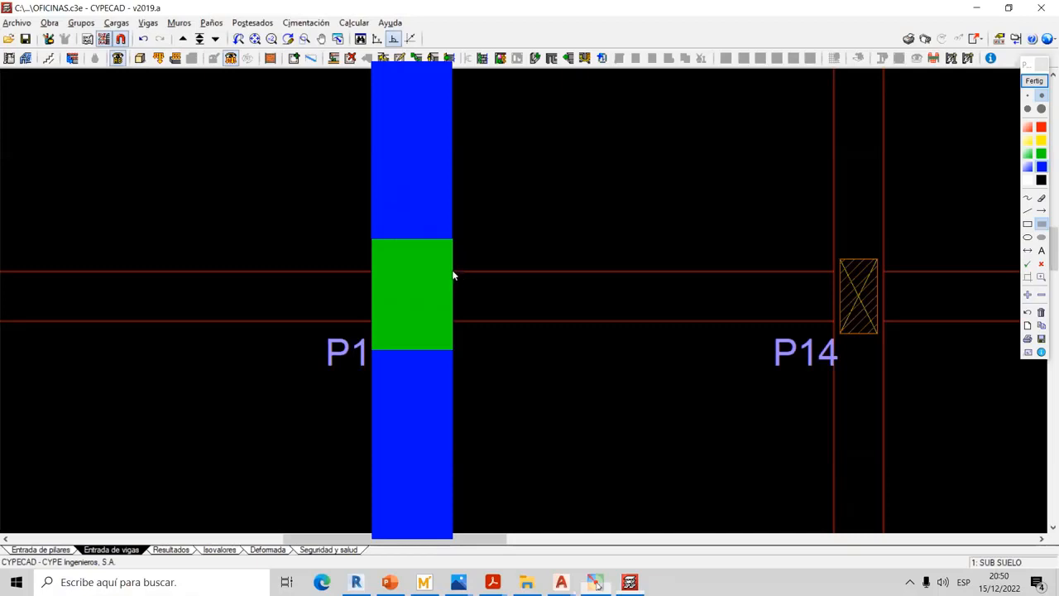
# Cover the horizontal beams on both sides of P13 with blue filled rectangles as screen annotations, and clear all annotations
pyautogui.moveTo(478, 293); pyautogui.dragTo(832, 325)
pyautogui.click(835, 320)
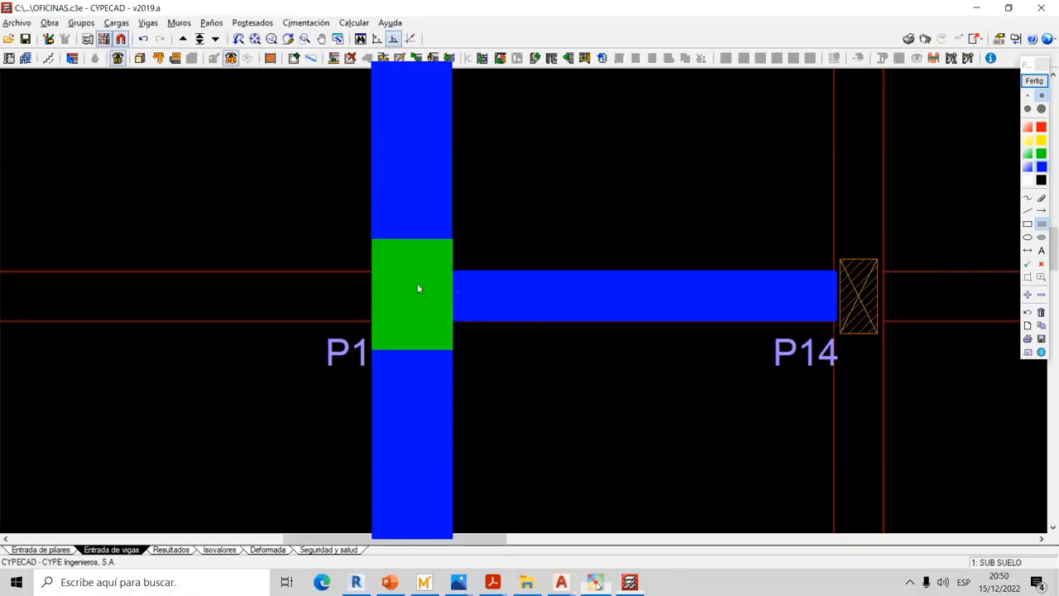
pyautogui.click(371, 276)
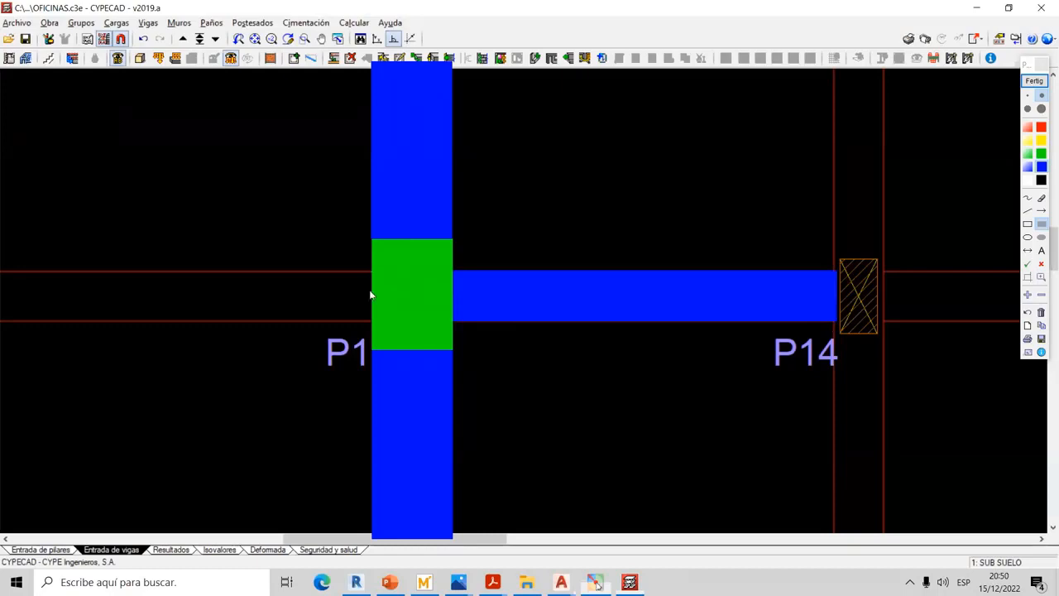
pyautogui.click(31, 322)
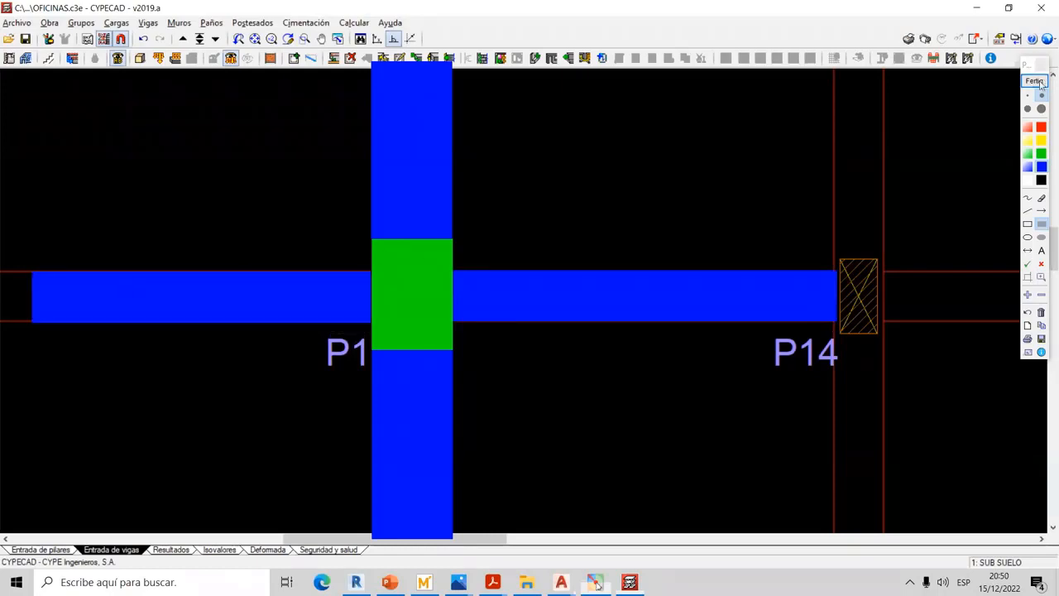
pyautogui.click(1038, 81)
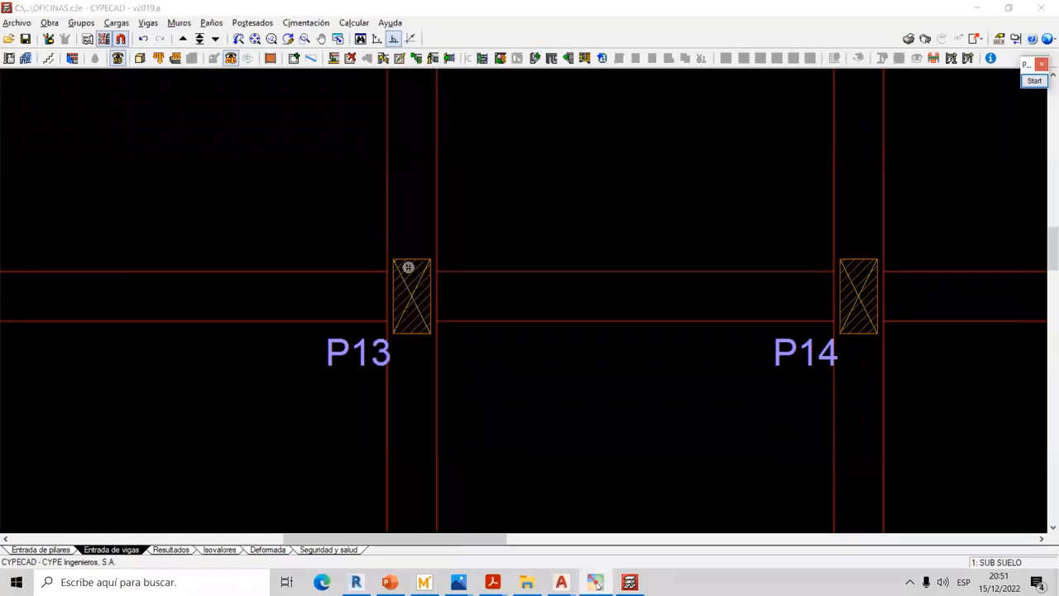
# Switch to AutoCAD and examine the width and depth dimensions of the foundation beam section in PLANO EN CORTE-1.dwg
pyautogui.scroll(2, 408, 267)
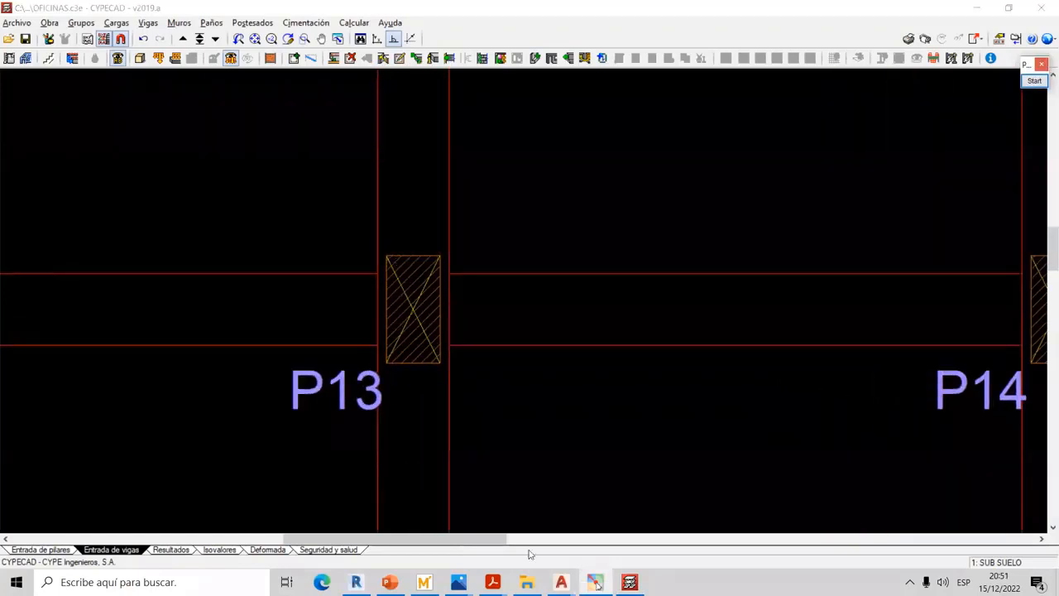
pyautogui.click(460, 583)
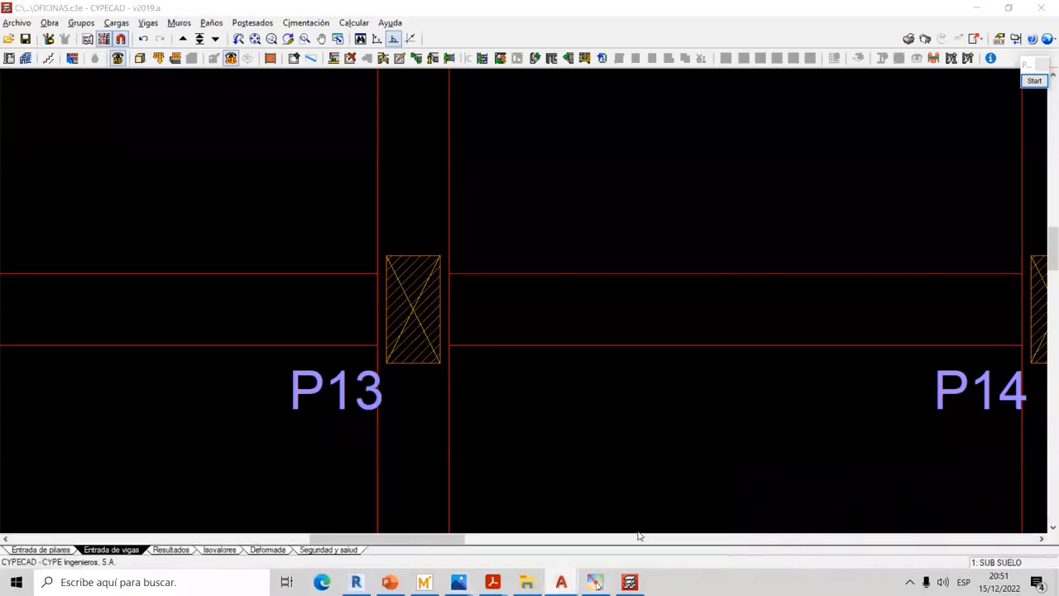
pyautogui.hotkey('alt', 'Tab')
pyautogui.scroll(2, 402, 414)
pyautogui.scroll(-1, 402, 402)
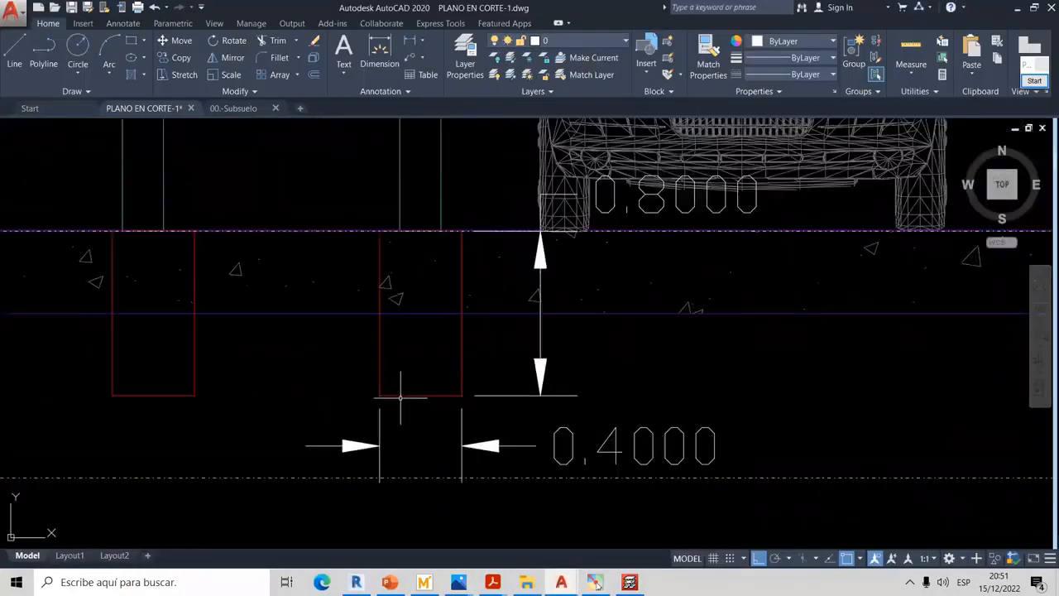
pyautogui.scroll(2, 447, 444)
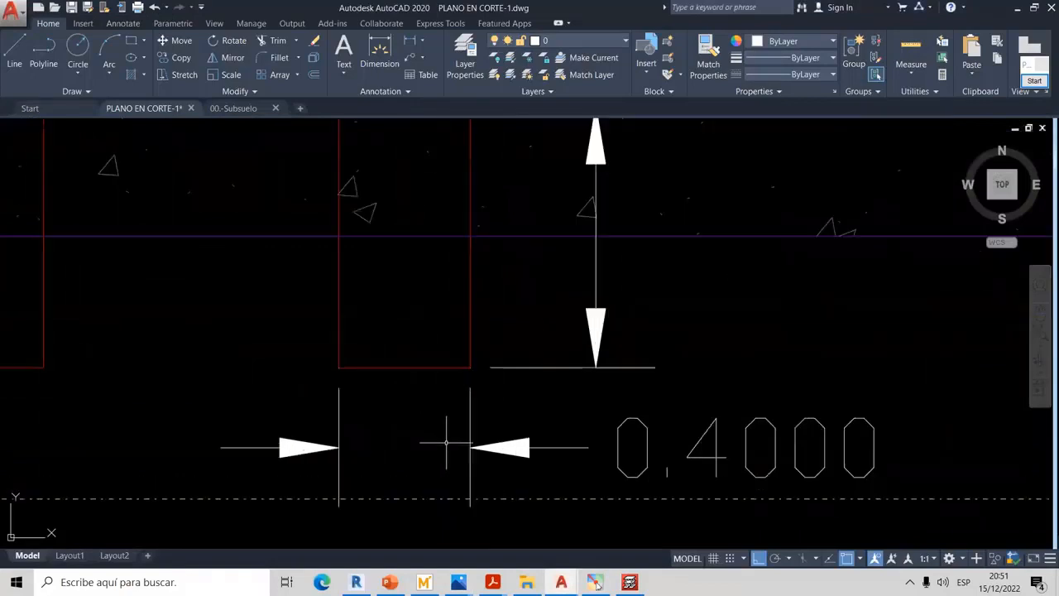
pyautogui.moveTo(703, 469); pyautogui.dragTo(626, 460, button='middle')
pyautogui.moveTo(546, 408); pyautogui.dragTo(538, 442, button='middle')
pyautogui.scroll(-2, 539, 442)
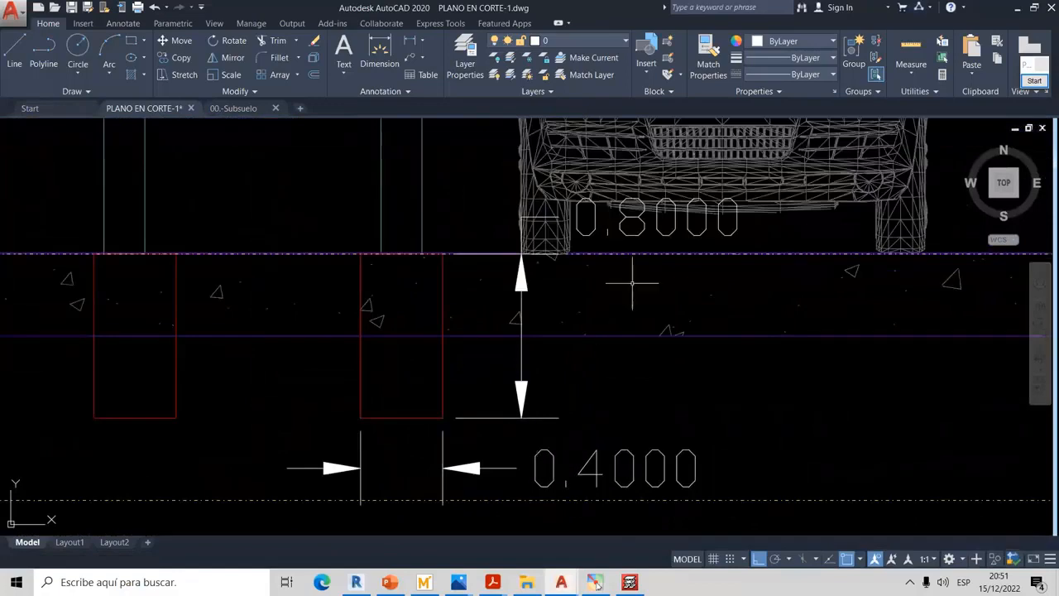
# Mark the area beside the foundation beam's depth dimension with blue bars and a freehand stroke as screen annotations, and clear them
pyautogui.click(1036, 82)
pyautogui.moveTo(568, 326); pyautogui.dragTo(603, 327)
pyautogui.moveTo(576, 348); pyautogui.dragTo(596, 349)
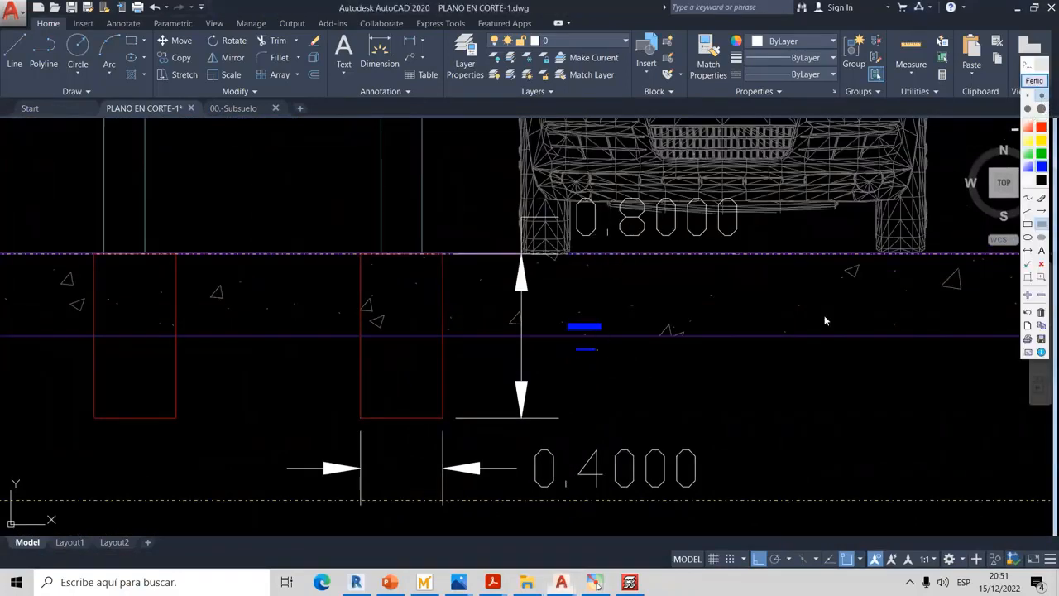
pyautogui.click(1028, 198)
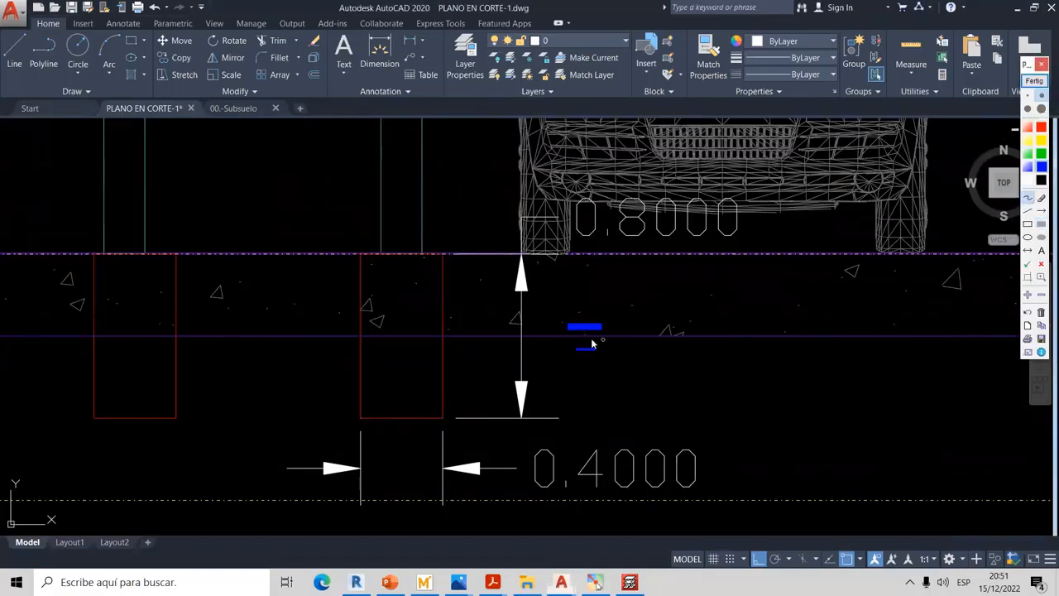
pyautogui.moveTo(585, 350); pyautogui.dragTo(577, 352)
pyautogui.click(1035, 81)
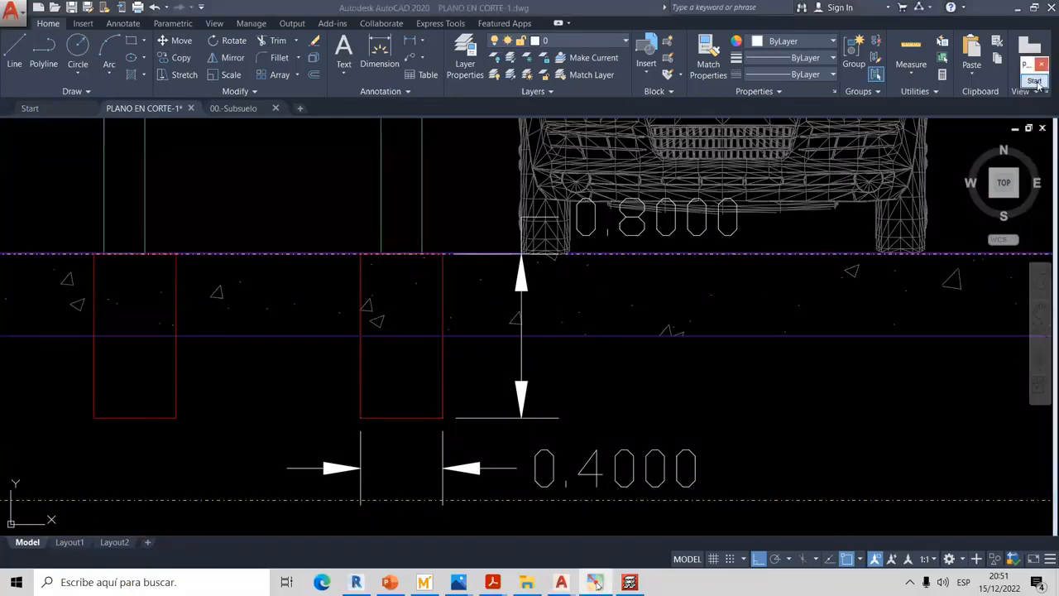
# Switch to Mathcad Prime, browse the CYPECAD CON ACI 318-19 worksheet, and return to the AutoCAD section drawing
pyautogui.hotkey('alt', 'Tab')
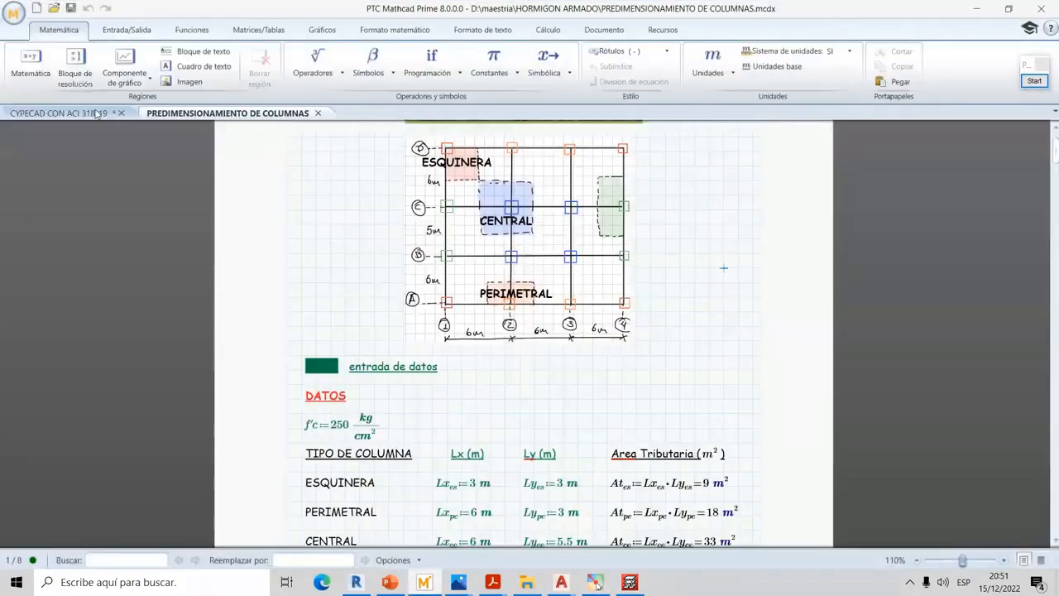
pyautogui.click(96, 113)
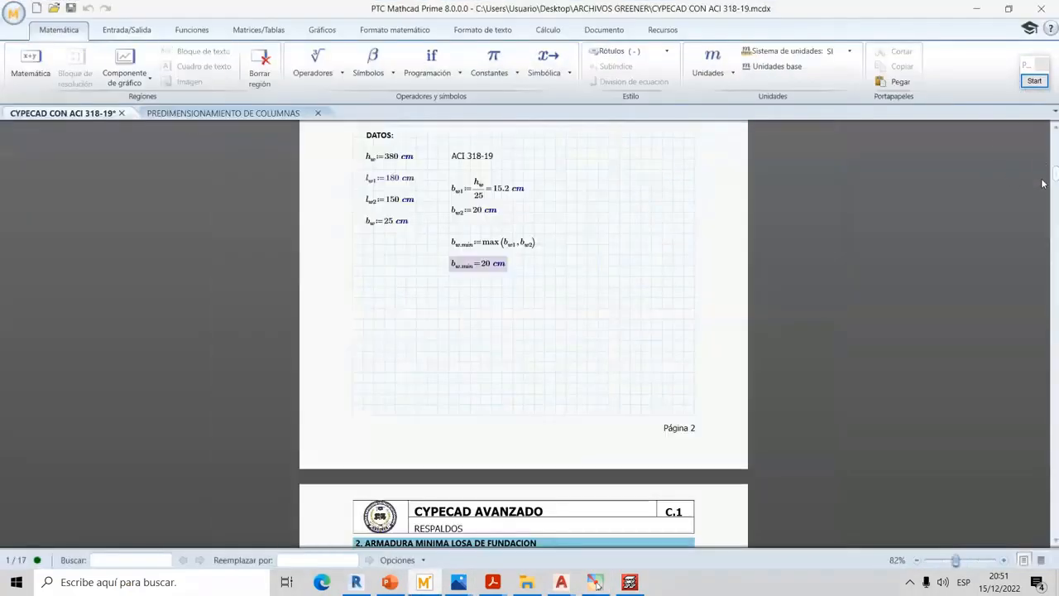
pyautogui.moveTo(1044, 180); pyautogui.dragTo(1044, 376)
pyautogui.hotkey('alt', 'Tab')
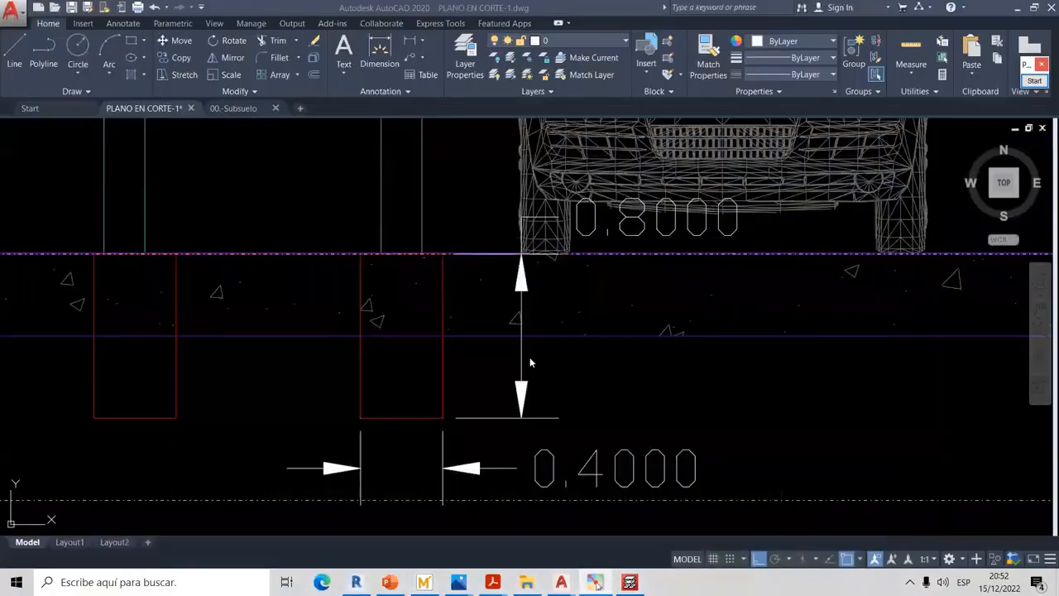
# Draw a blue freehand mark between the foundation beam section and its depth dimension as a screen annotation, and clear it
pyautogui.click(1035, 80)
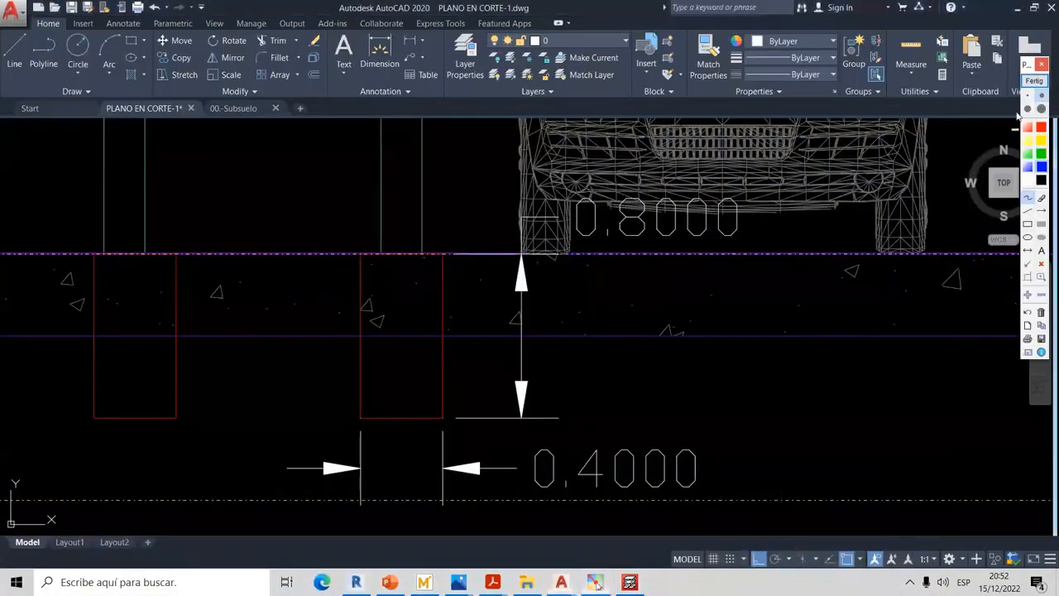
pyautogui.moveTo(458, 328)
pyautogui.mouseDown()
pyautogui.moveTo(452, 341)
pyautogui.moveTo(515, 315)
pyautogui.mouseUp()
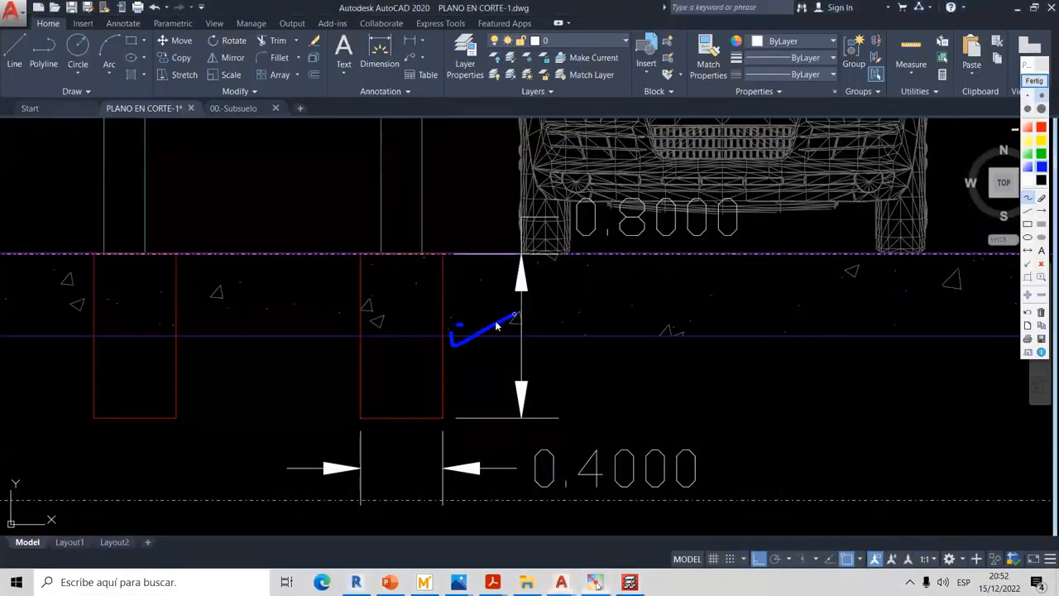
pyautogui.click(1034, 82)
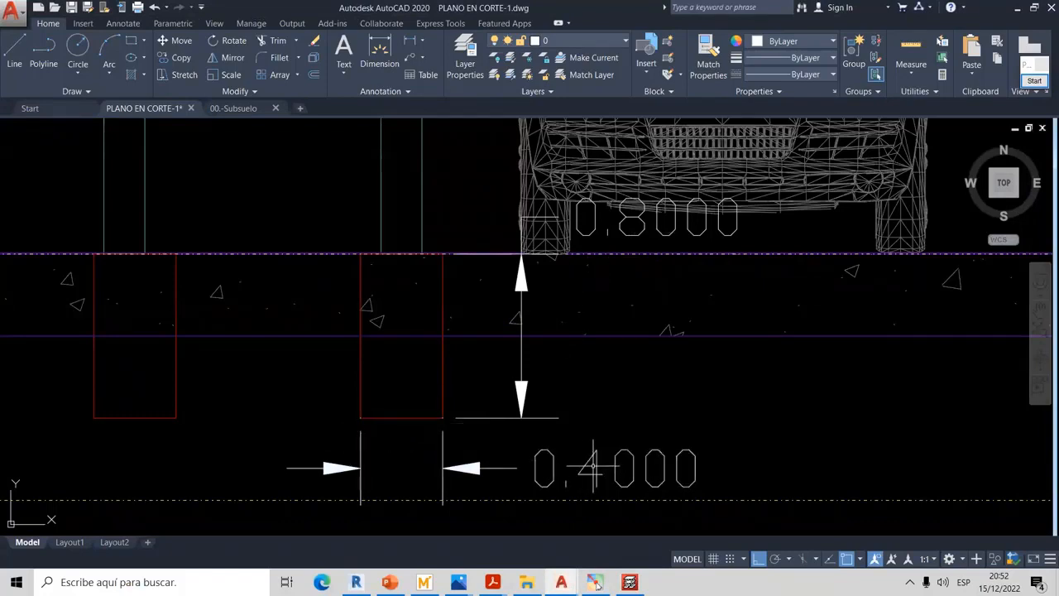
# Return to CYPECAD, start entering a beam of the rectangular foundation beam type, and set its width to 40 cm
pyautogui.click(596, 583)
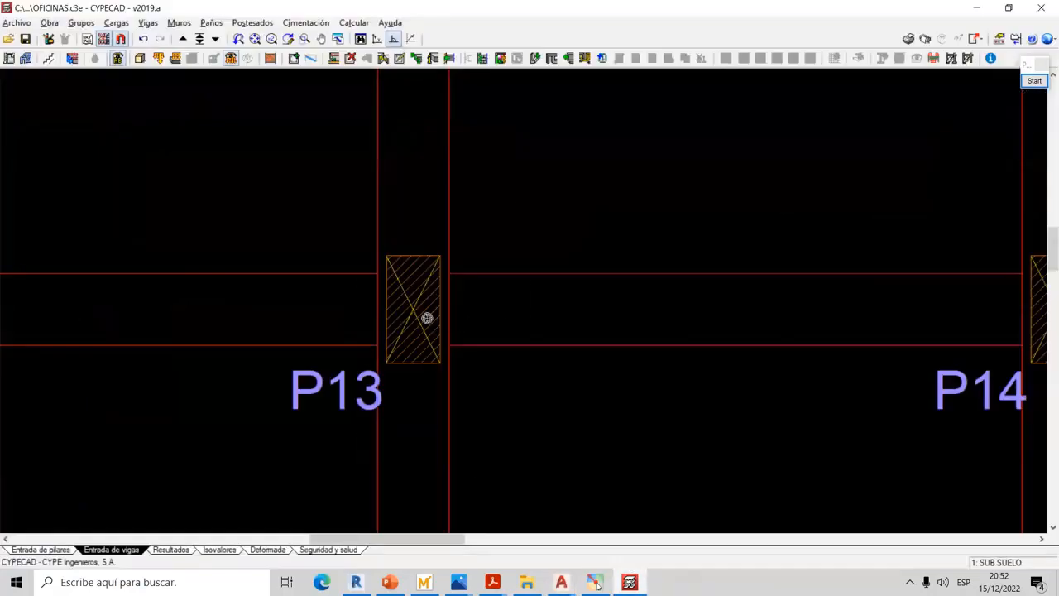
pyautogui.click(148, 23)
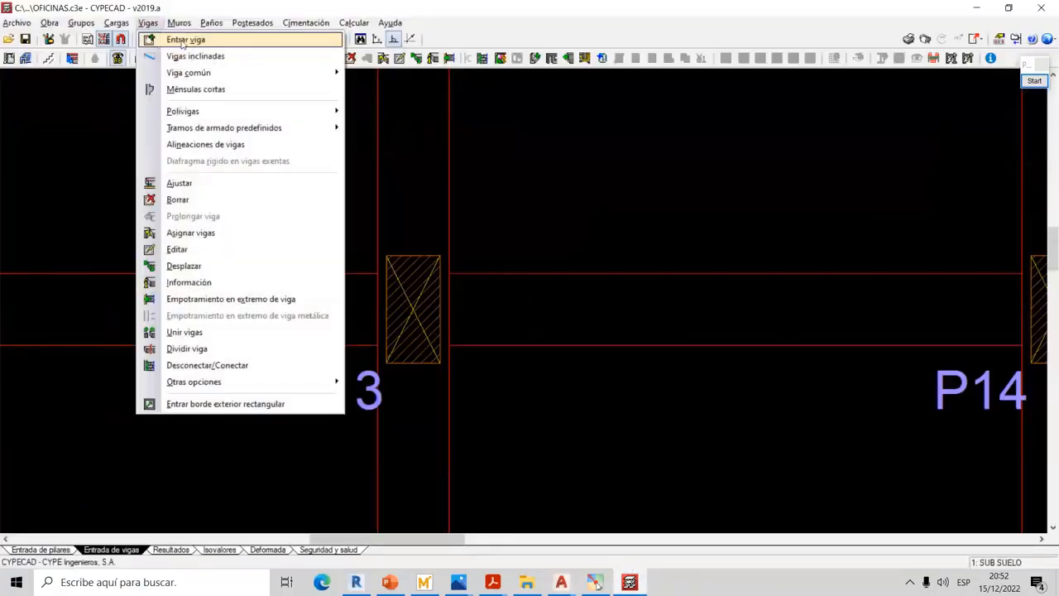
pyautogui.click(182, 40)
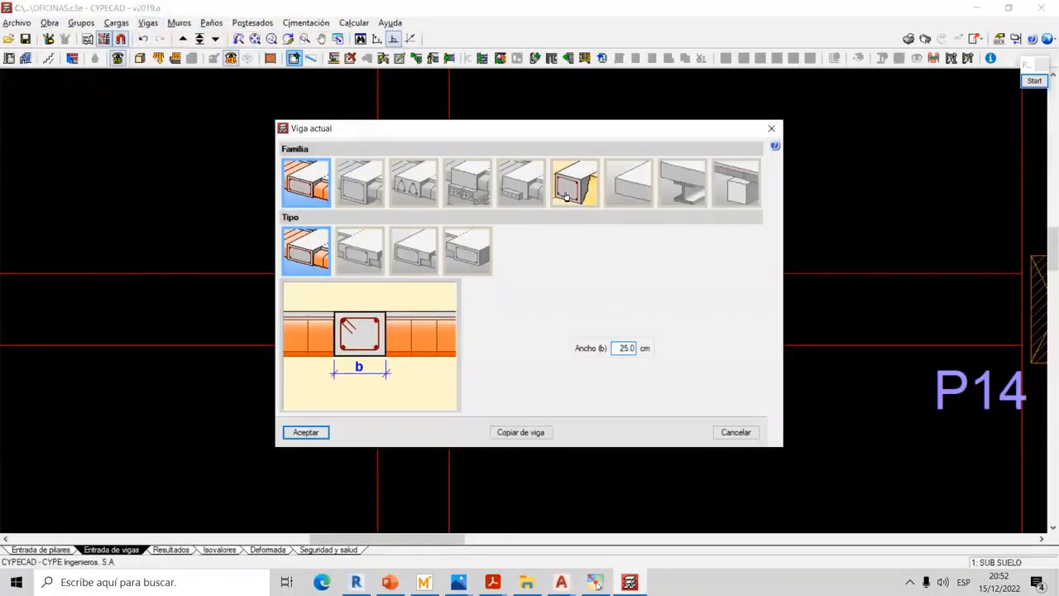
pyautogui.click(566, 196)
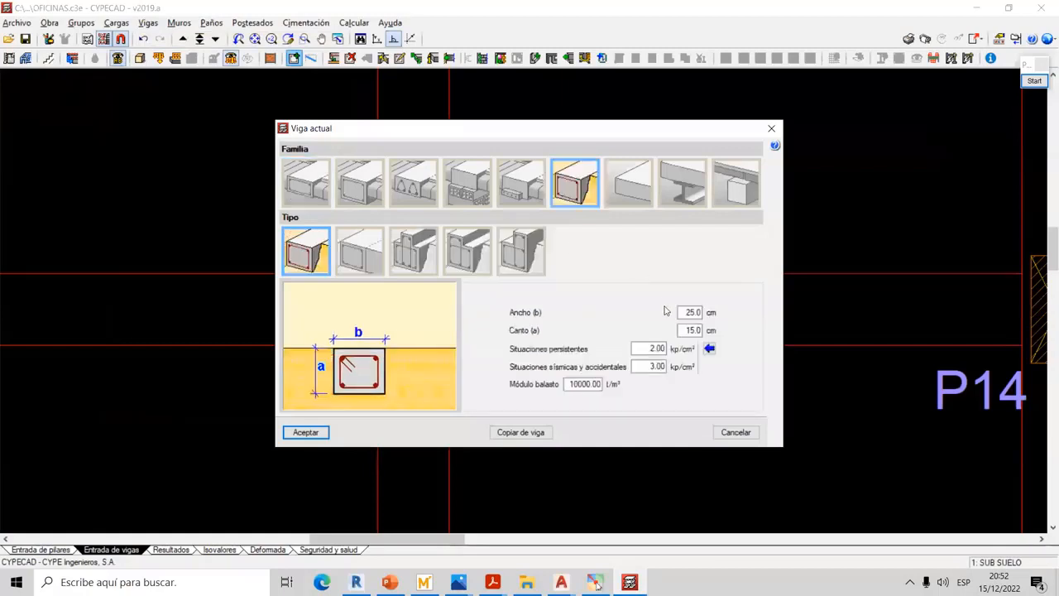
pyautogui.doubleClick(690, 313)
pyautogui.moveTo(599, 128); pyautogui.dragTo(535, 288)
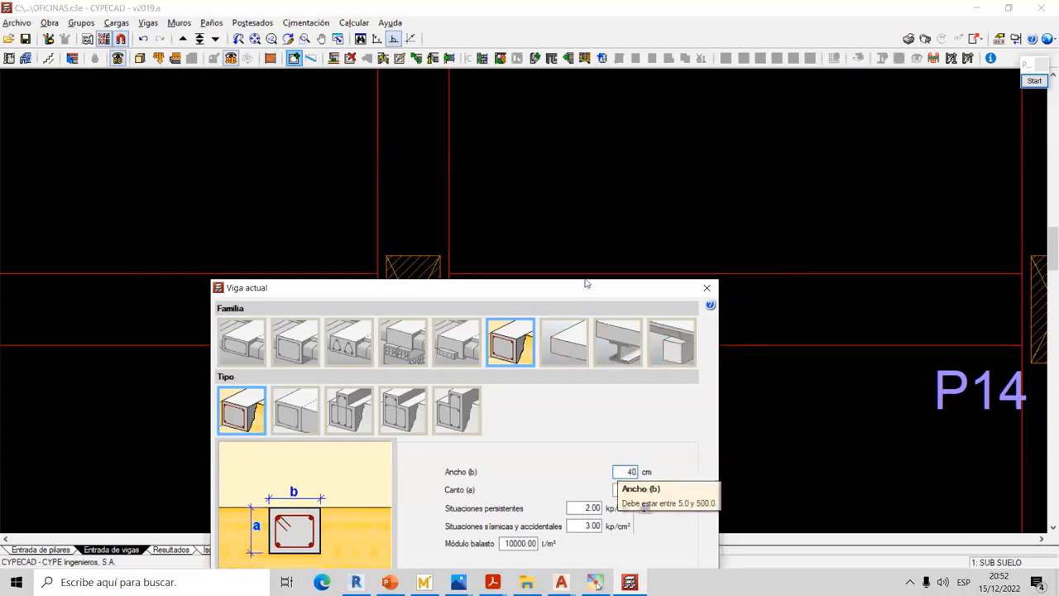
pyautogui.moveTo(582, 289); pyautogui.dragTo(582, 136)
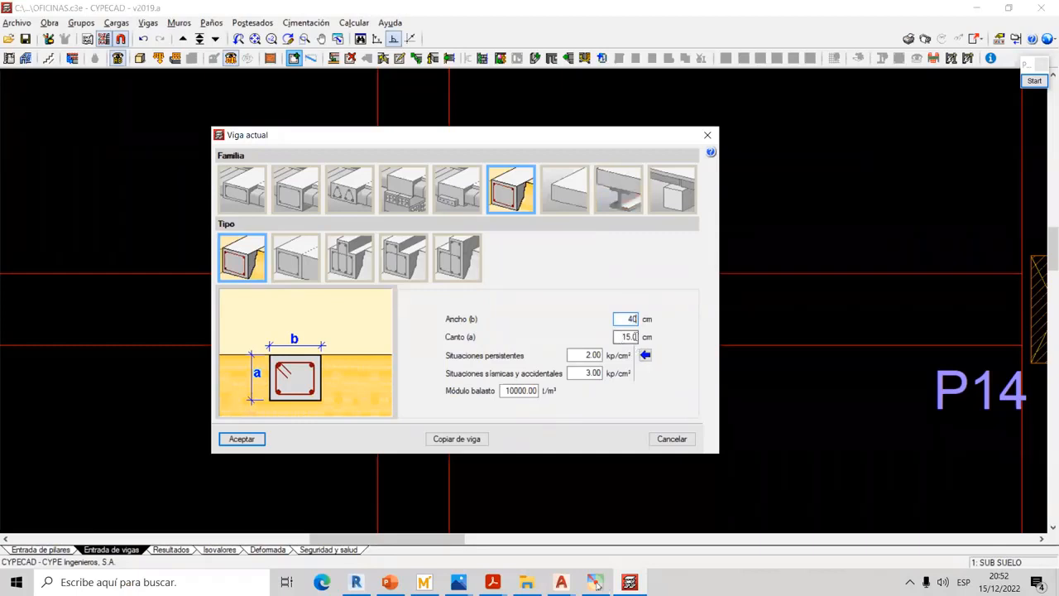
# Set the foundation beam's depth to 80 cm, allowable stresses to 1 persistent and 1.25 kp/cm² seismic, and ballast modulus to 100 t/m³
pyautogui.doubleClick(636, 337)
pyautogui.write('80')
pyautogui.doubleClick(589, 356)
pyautogui.write('1')
pyautogui.doubleClick(580, 371)
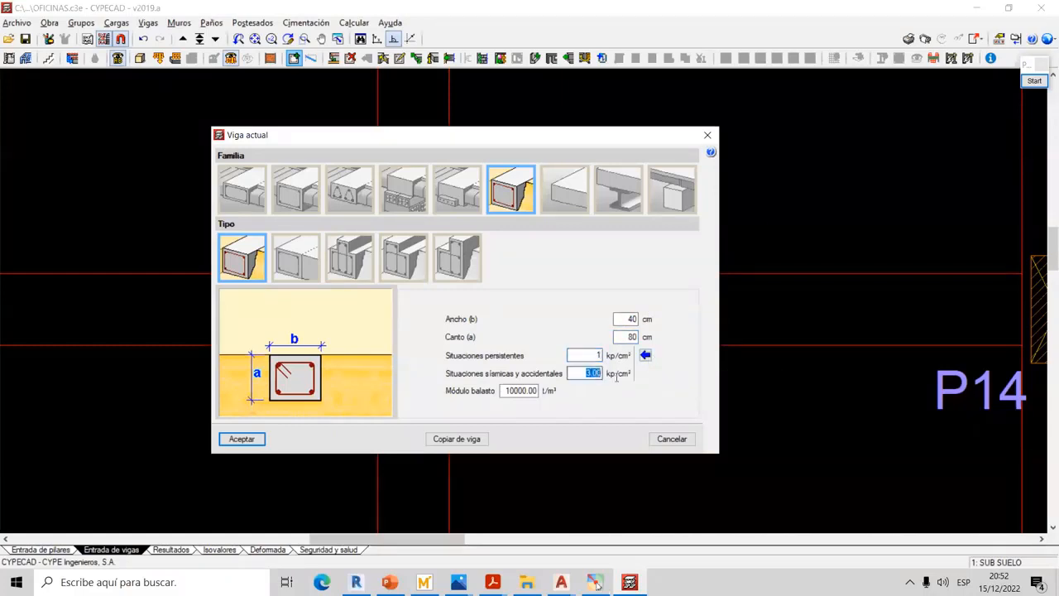
pyautogui.write('1.25')
pyautogui.doubleClick(506, 394)
pyautogui.write('100')
pyautogui.click(244, 439)
# Turn off the template snap captures for the beam entry near columns P1 and P2
pyautogui.scroll(-4, 418, 311)
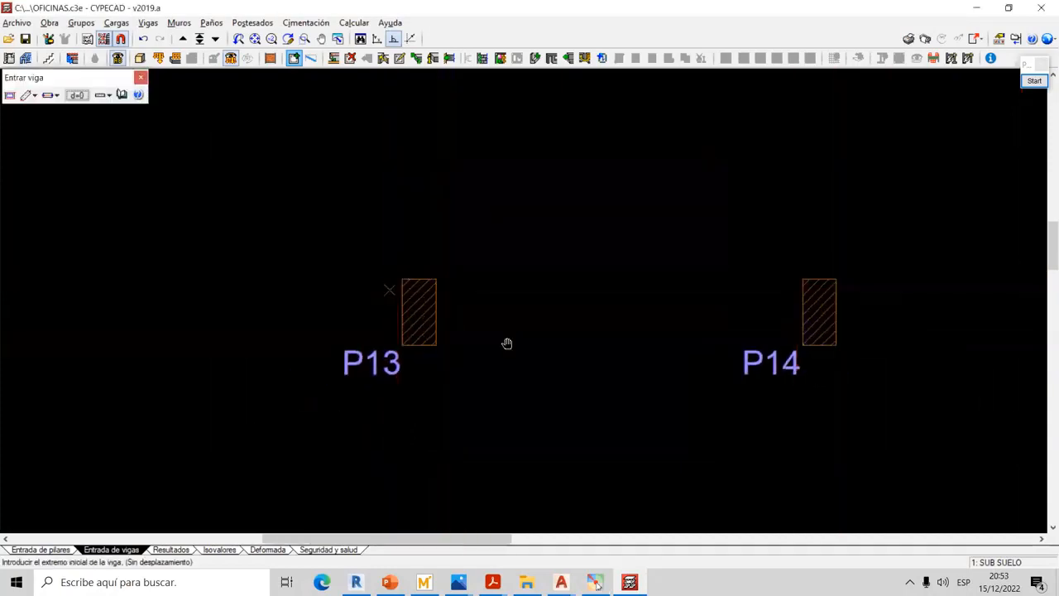
pyautogui.scroll(-1, 532, 354)
pyautogui.scroll(5, 352, 234)
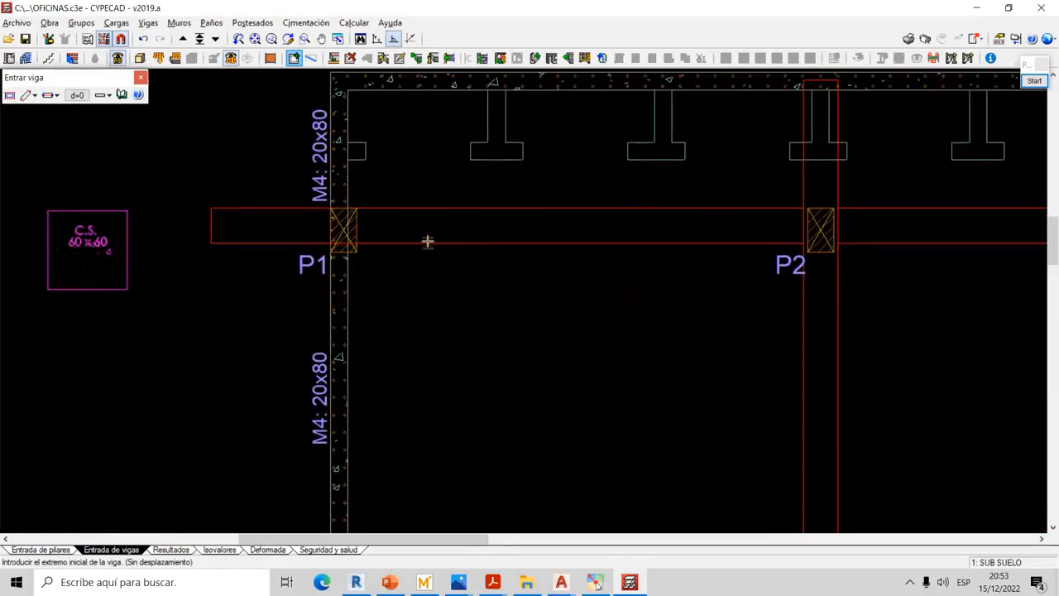
pyautogui.click(122, 39)
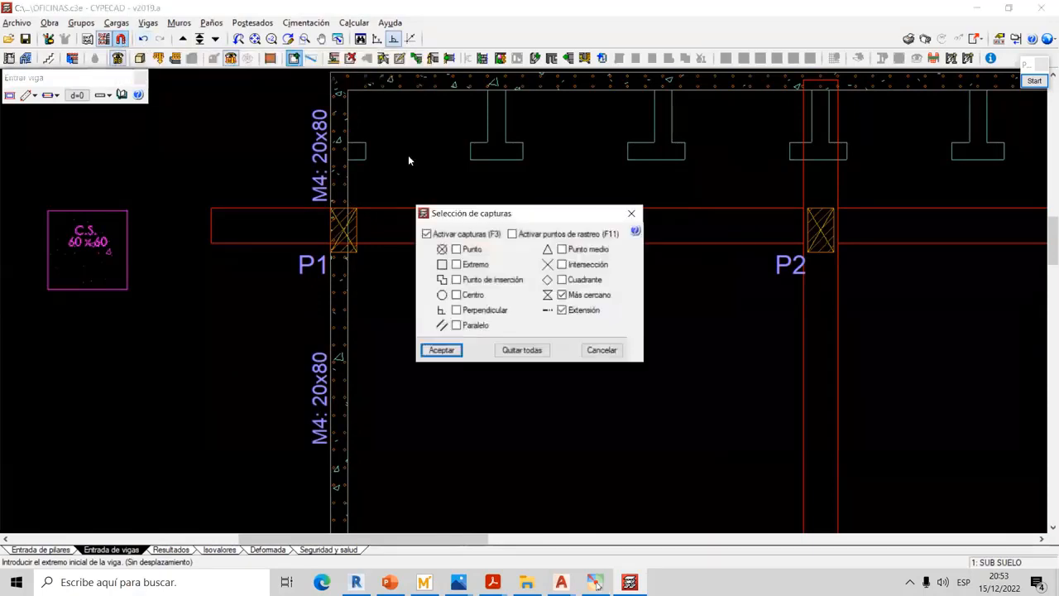
pyautogui.click(430, 236)
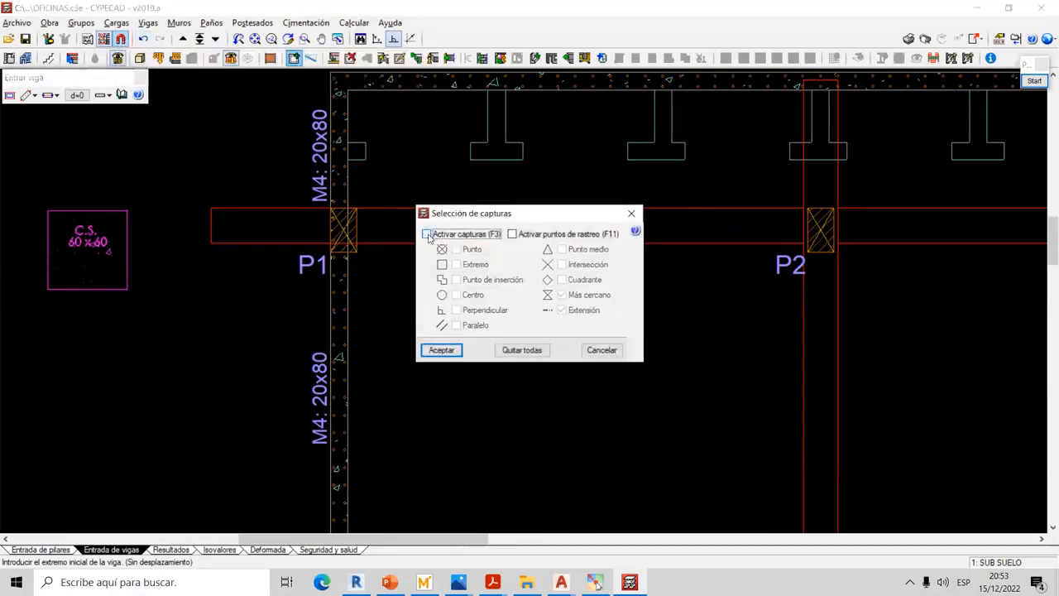
pyautogui.click(444, 350)
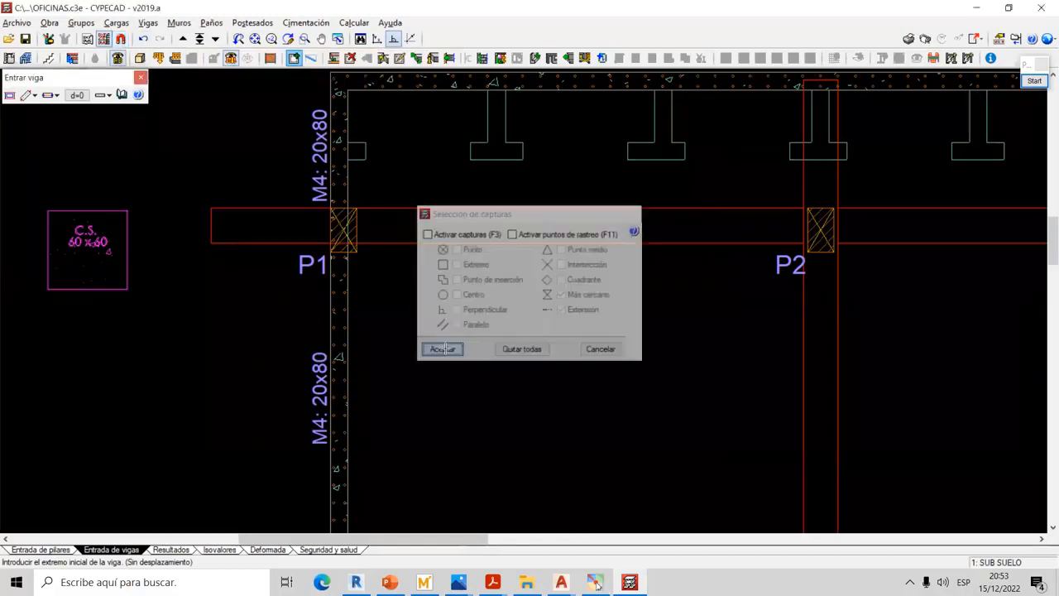
# Keep the captures switched off and enter the 40 x 80 foundation beam from column P1 to column P2
pyautogui.click(343, 230)
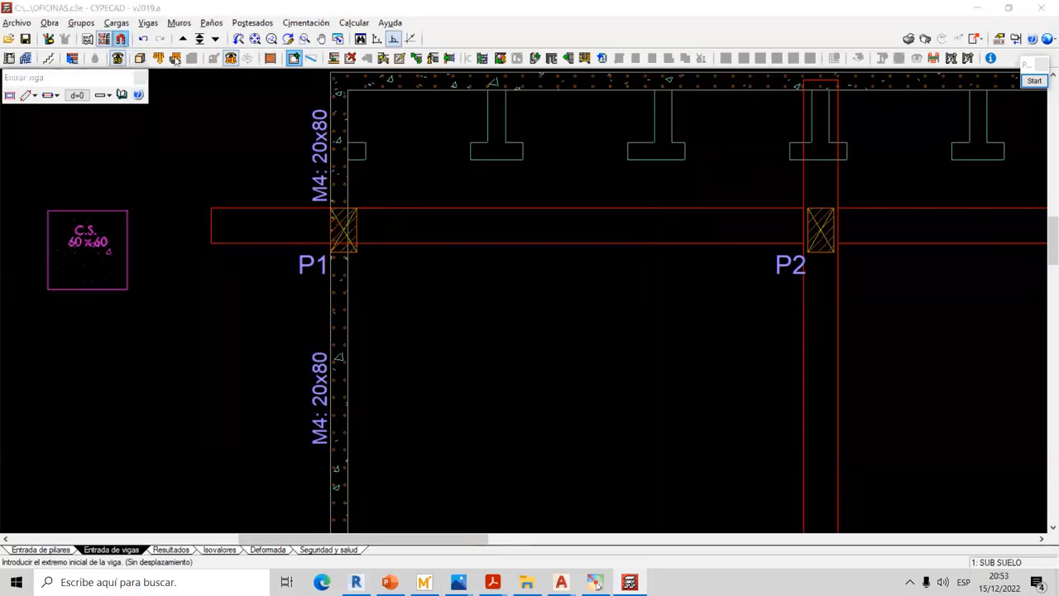
pyautogui.click(120, 38)
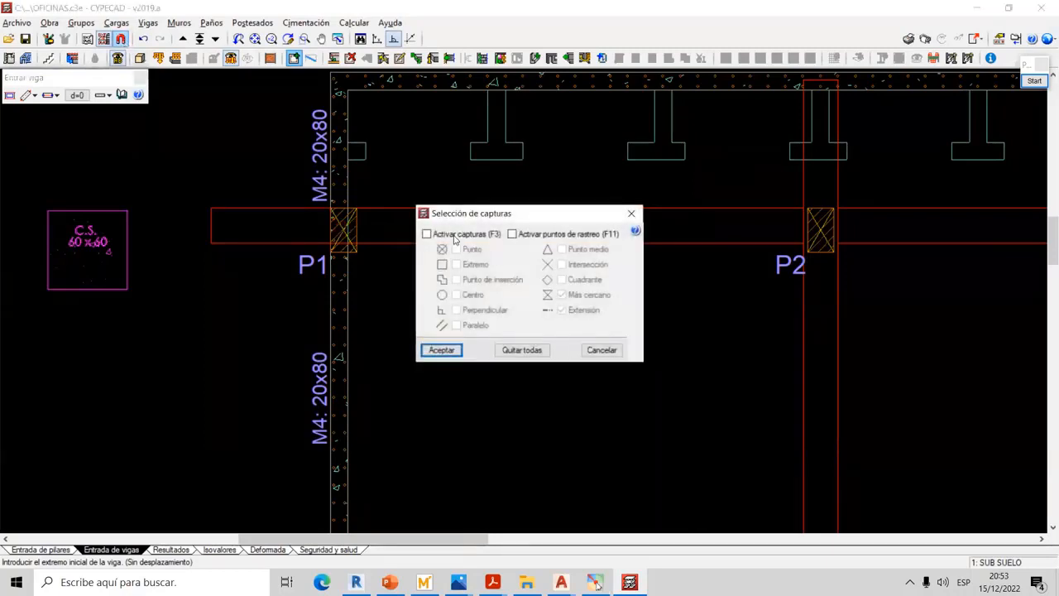
pyautogui.click(442, 350)
pyautogui.click(344, 228)
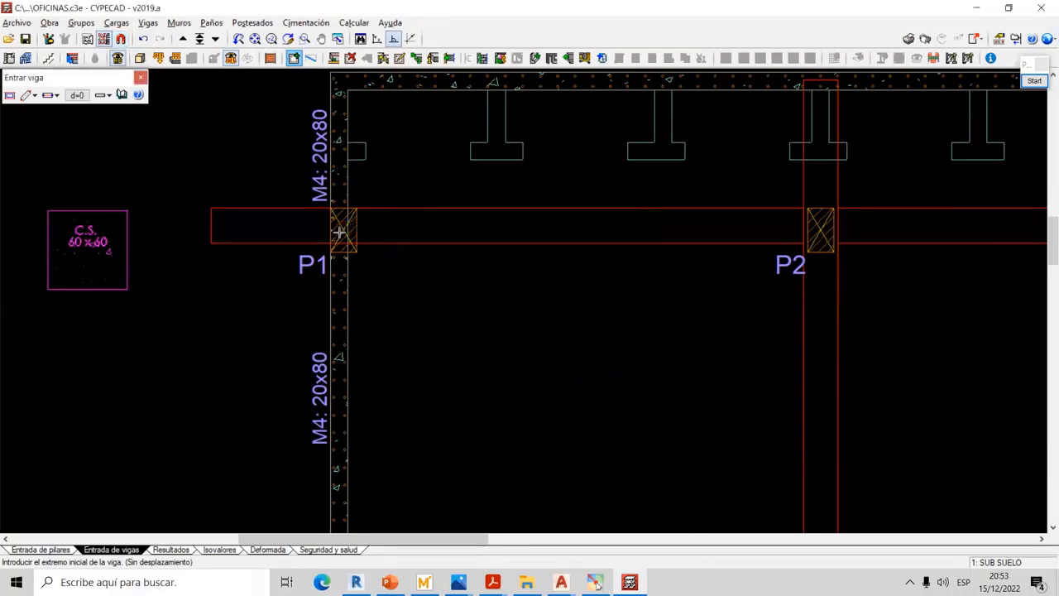
pyautogui.click(343, 231)
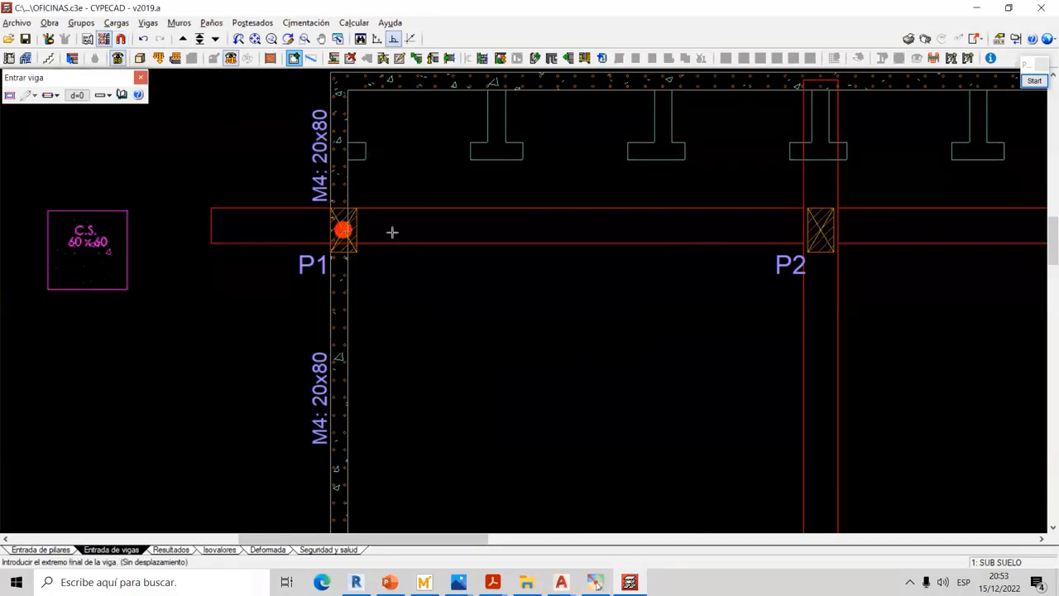
pyautogui.moveTo(768, 228); pyautogui.dragTo(593, 253, button='middle')
pyautogui.click(645, 254)
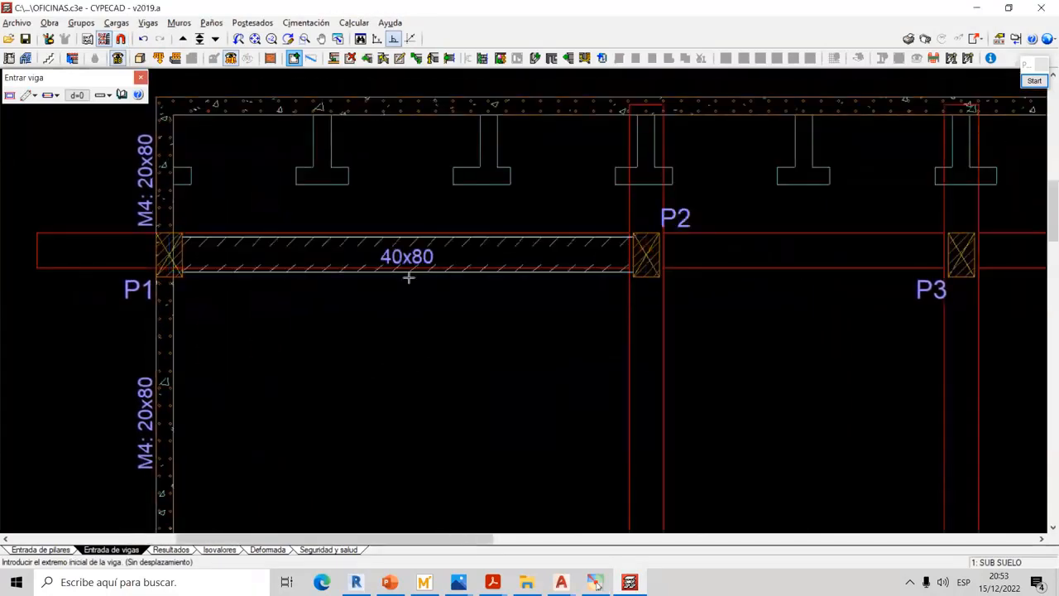
# Continue the 40 x 80 foundation beam row from column P2 to P3 and from P3 to P4
pyautogui.scroll(3, 439, 273)
pyautogui.click(360, 236)
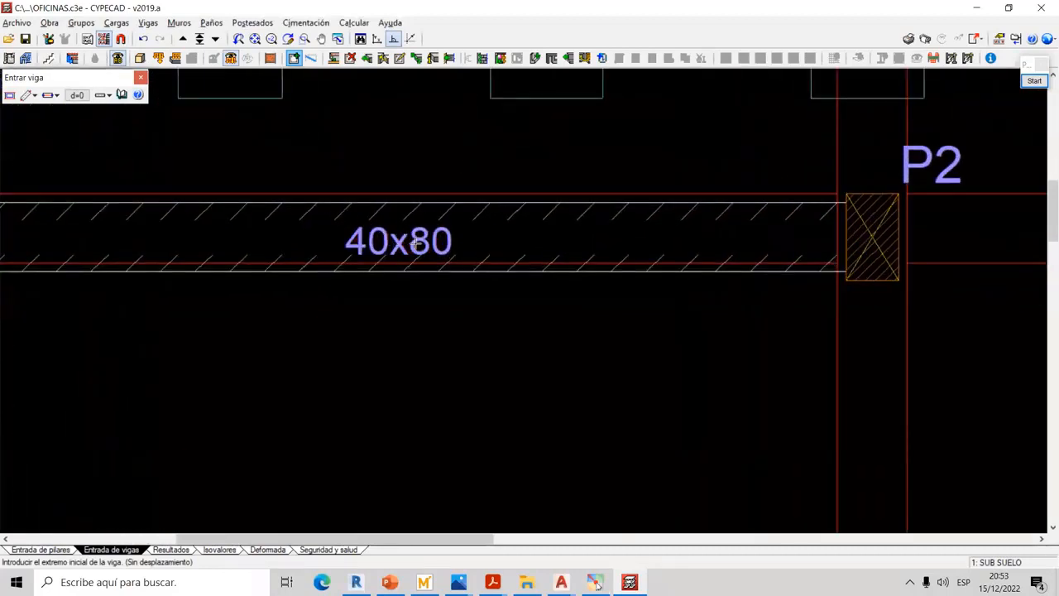
pyautogui.scroll(-2, 413, 242)
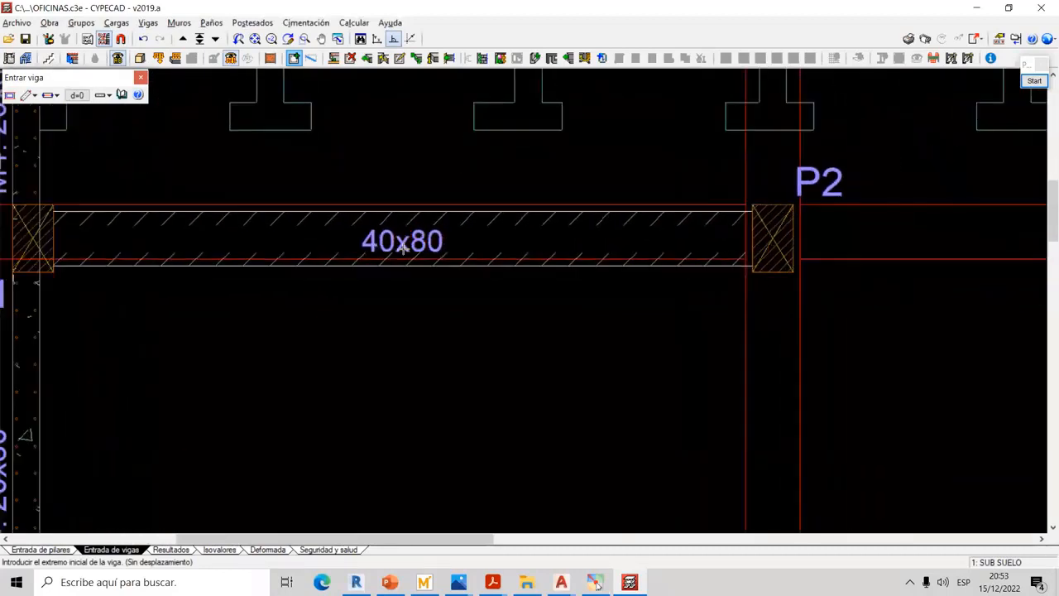
pyautogui.scroll(-2, 414, 242)
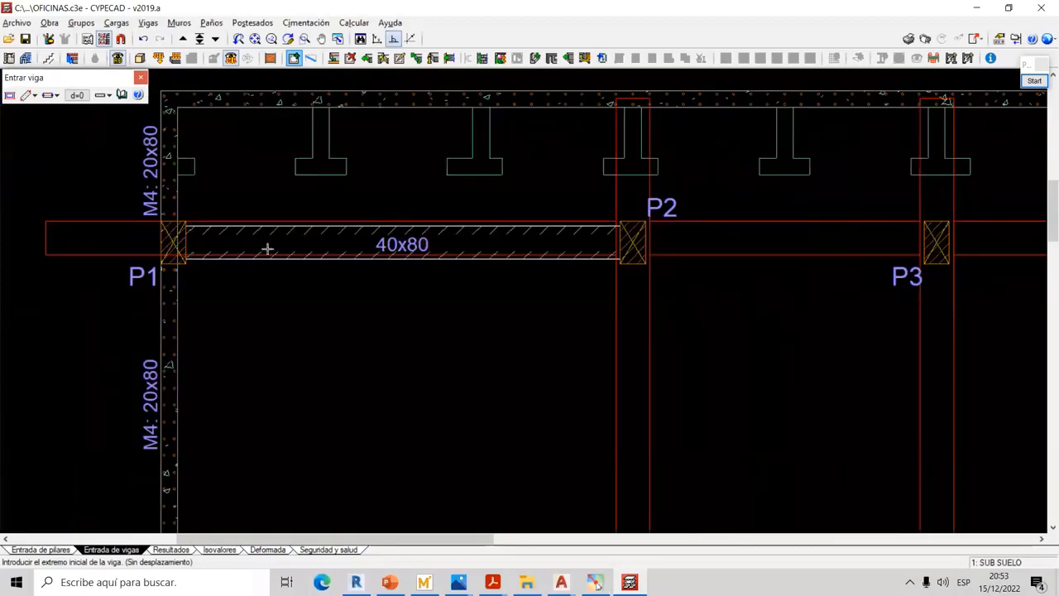
pyautogui.scroll(-3, 268, 248)
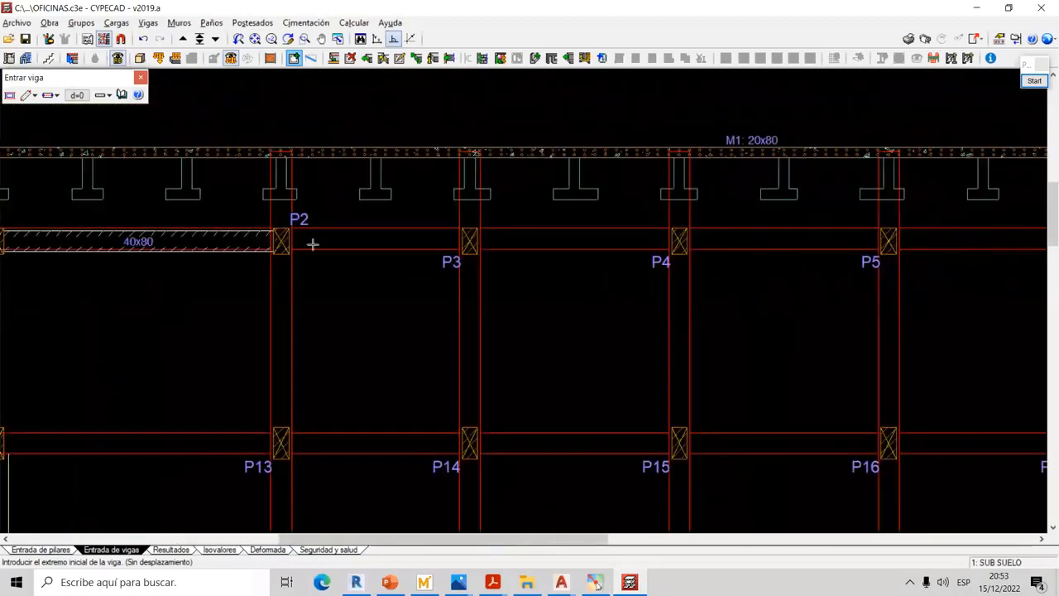
pyautogui.scroll(-2, 409, 253)
pyautogui.scroll(-2, 326, 256)
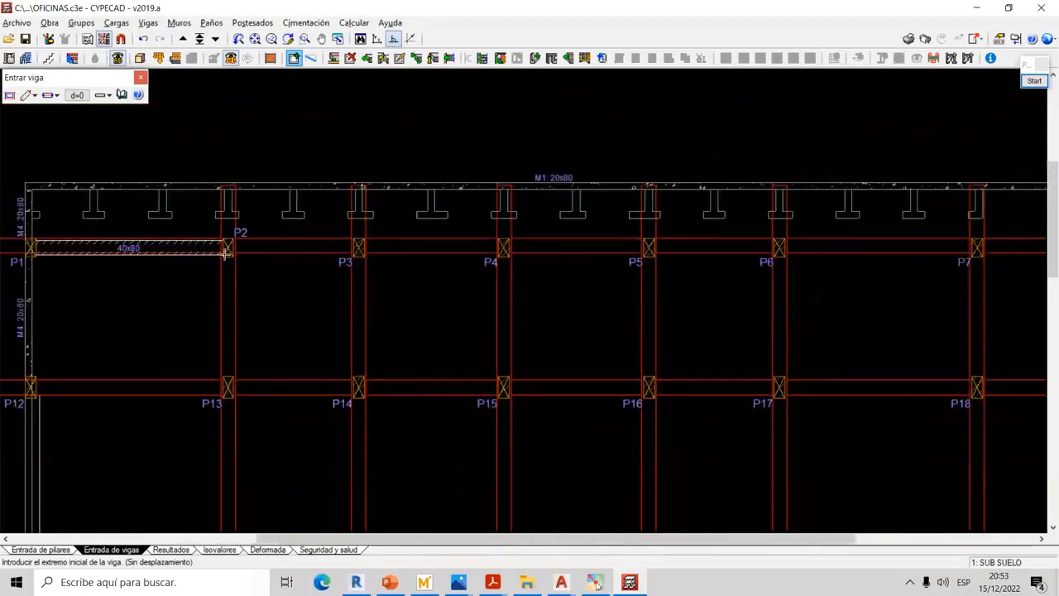
pyautogui.moveTo(521, 339); pyautogui.dragTo(433, 331, button='middle')
pyautogui.scroll(-1, 433, 331)
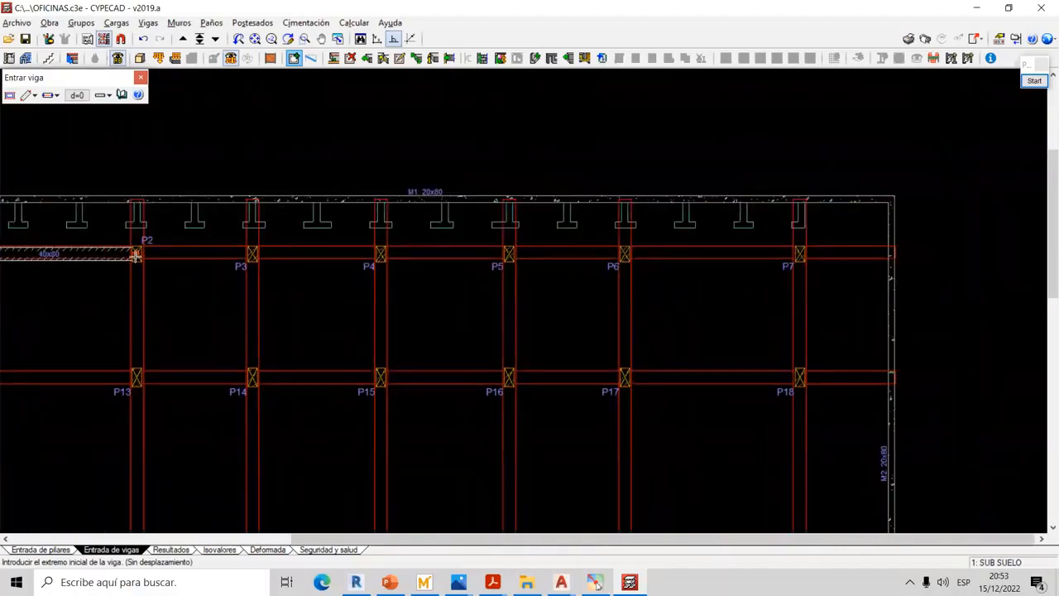
pyautogui.click(136, 256)
pyautogui.click(255, 256)
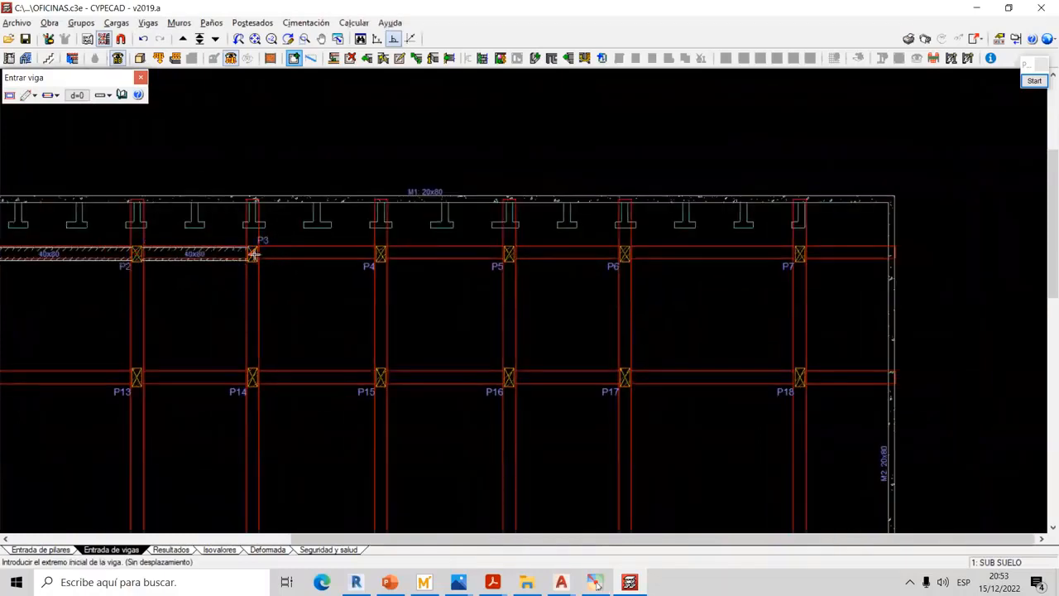
pyautogui.click(253, 255)
pyautogui.click(378, 255)
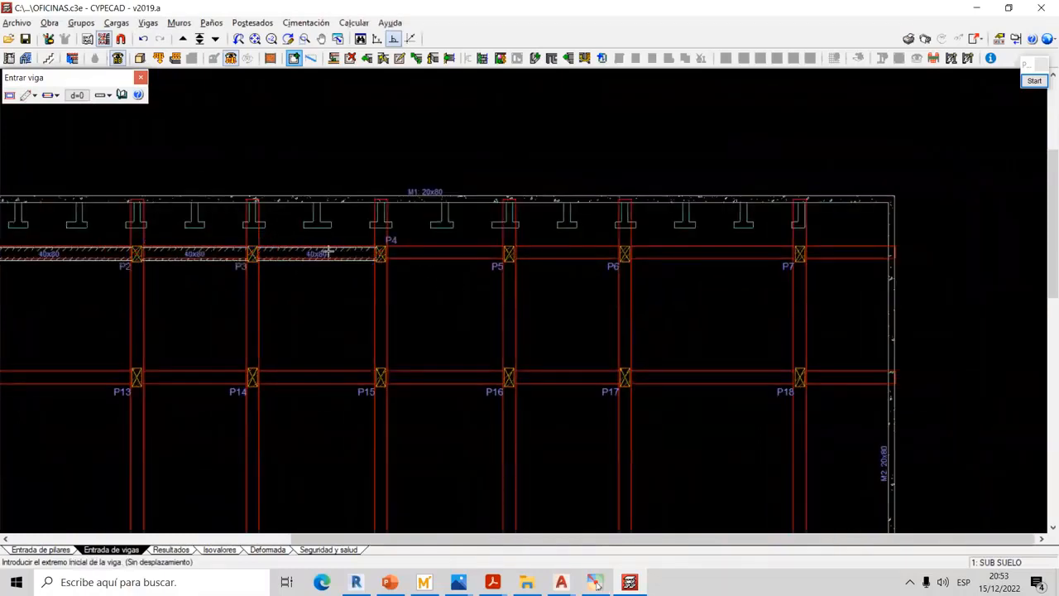
# Enter the 40 x 80 foundation beam from column P4 through P7 to wall M2, and close the help message on undefined panels
pyautogui.click(379, 254)
pyautogui.click(891, 254)
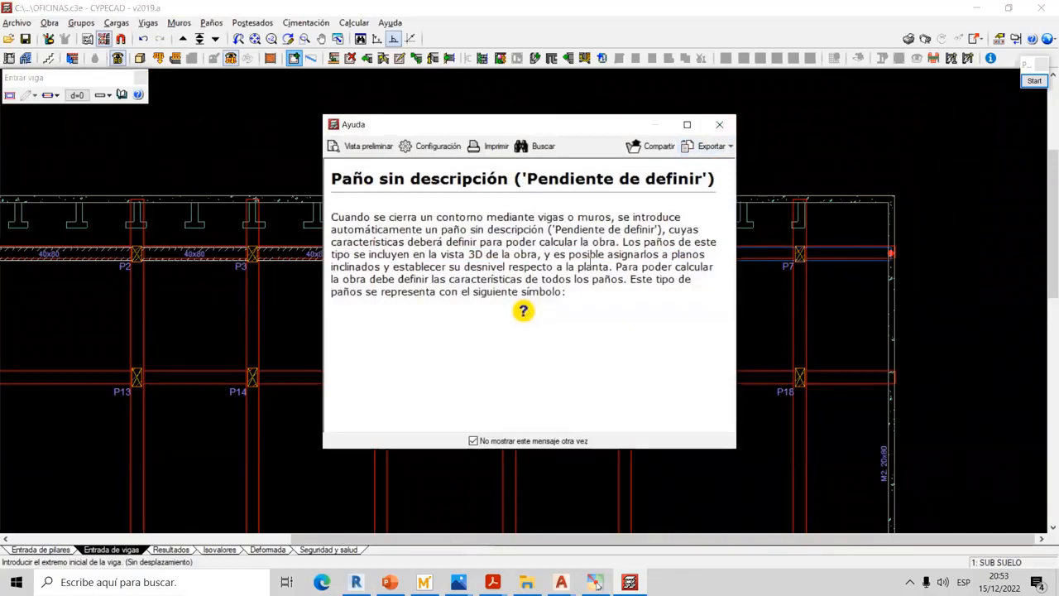
pyautogui.click(720, 124)
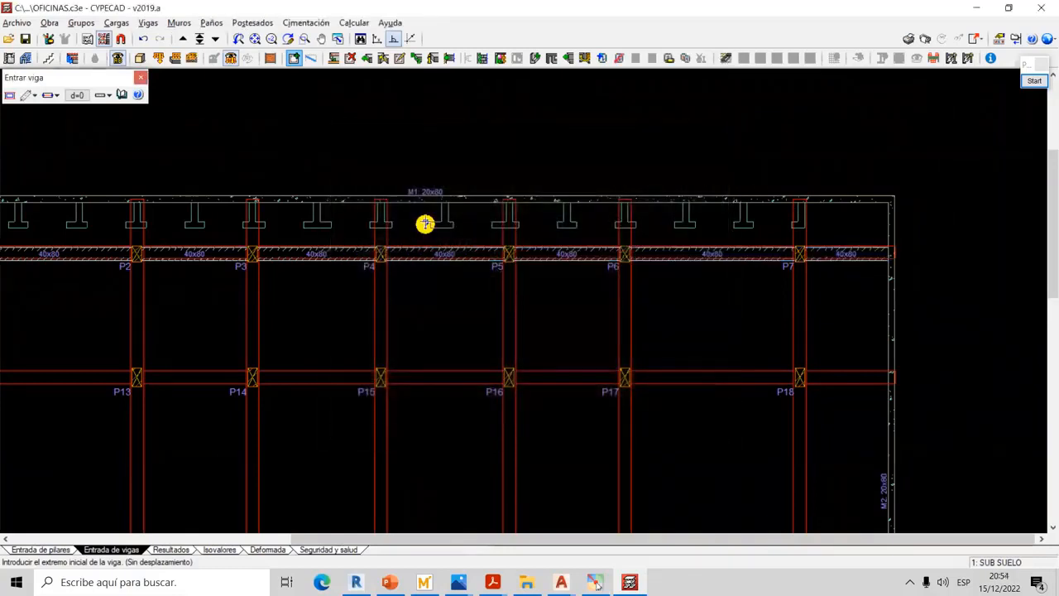
# Enter the 40 x 80 foundation beam from column P12 through columns P13 to P18 up to wall M2
pyautogui.scroll(-3, 359, 274)
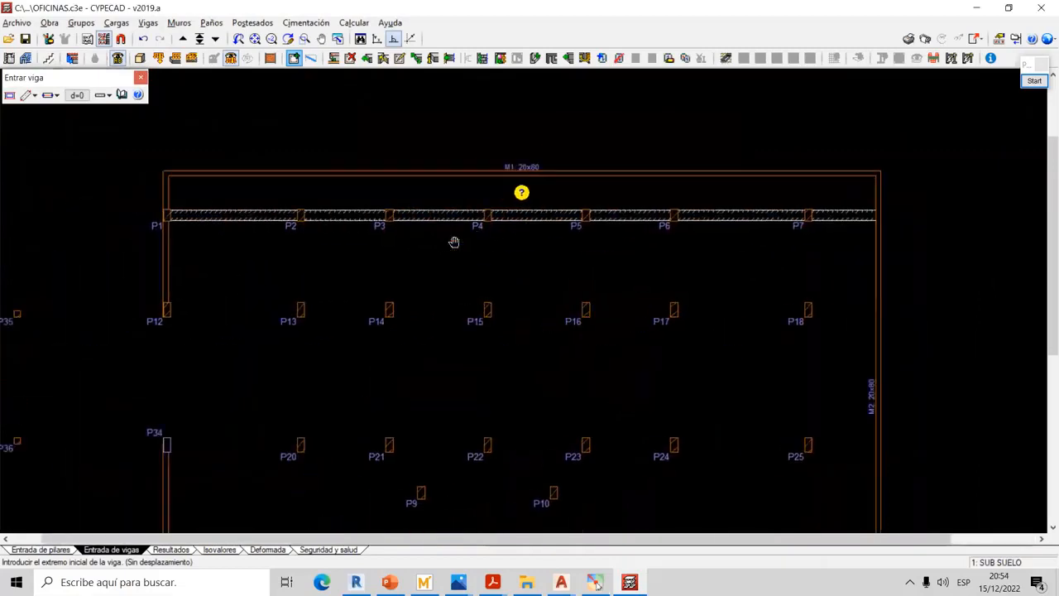
pyautogui.scroll(4, 338, 227)
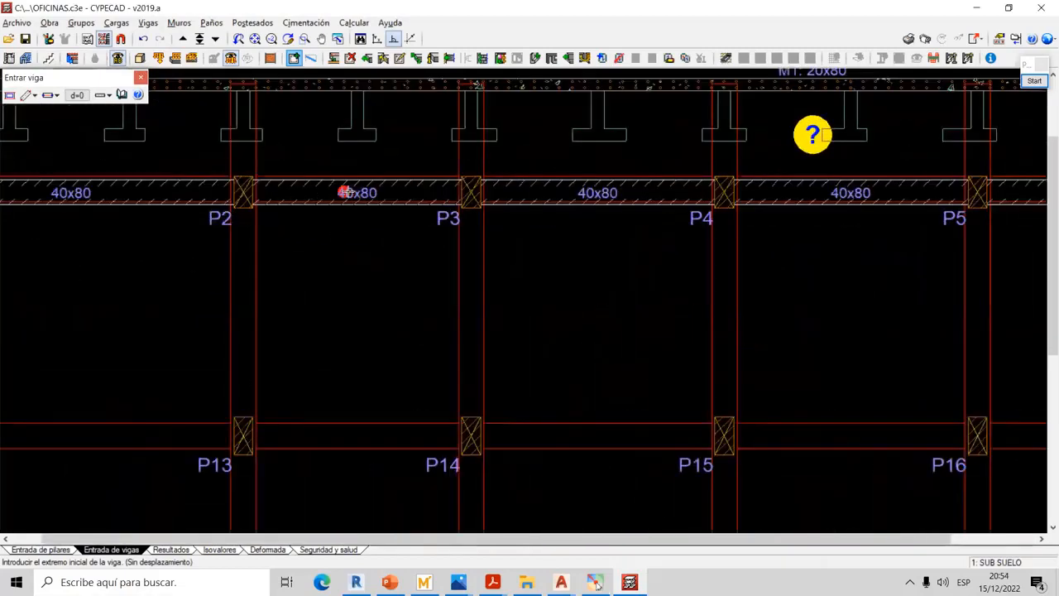
pyautogui.scroll(-1, 364, 192)
pyautogui.scroll(-2, 366, 190)
pyautogui.moveTo(318, 265); pyautogui.dragTo(345, 246, button='middle')
pyautogui.moveTo(139, 302); pyautogui.dragTo(154, 281, button='middle')
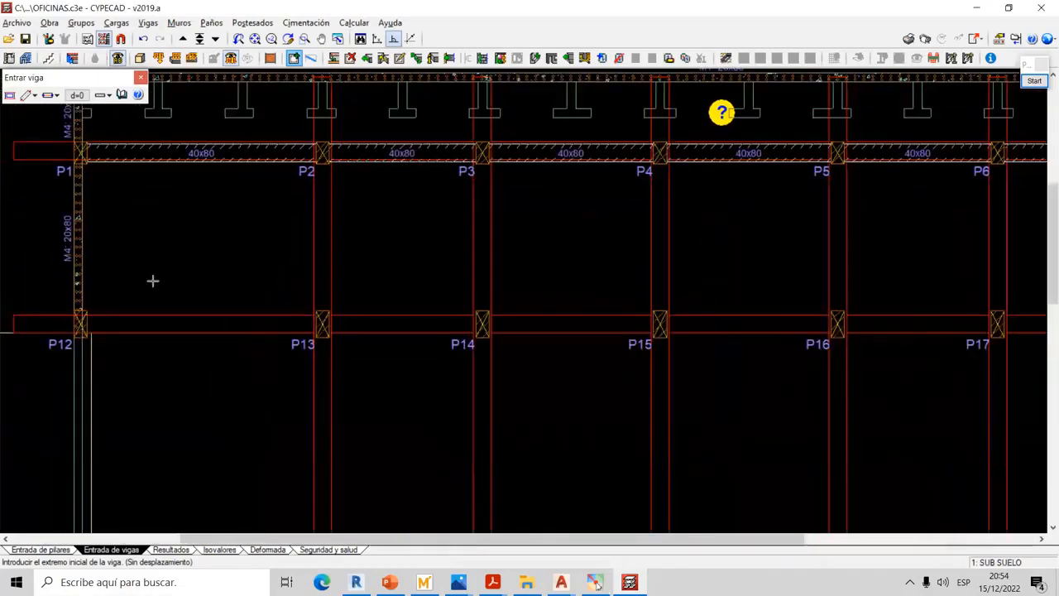
pyautogui.scroll(-3, 172, 276)
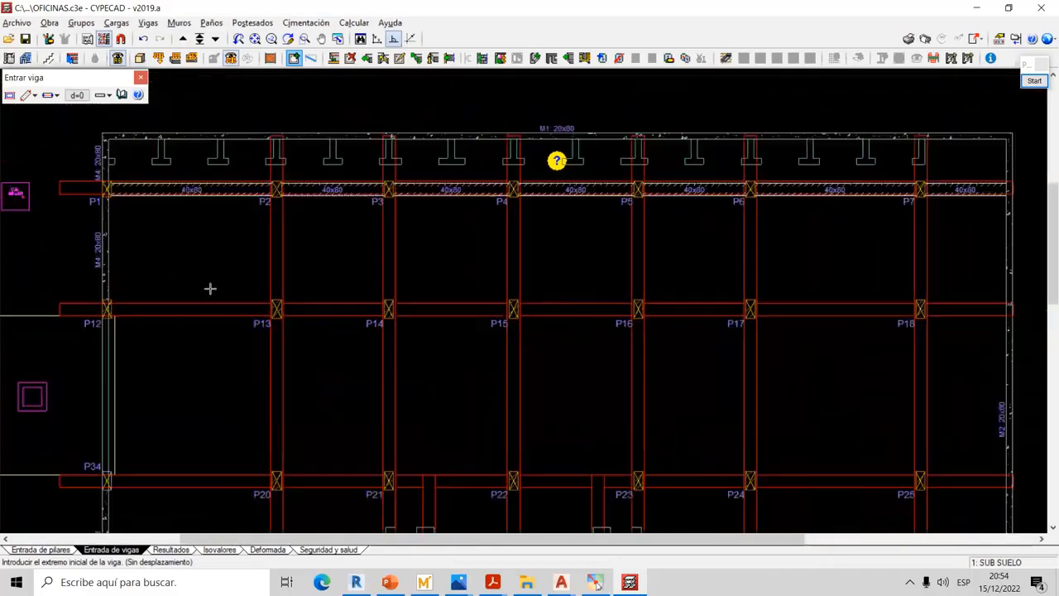
pyautogui.click(106, 310)
pyautogui.moveTo(961, 303); pyautogui.dragTo(861, 326, button='middle')
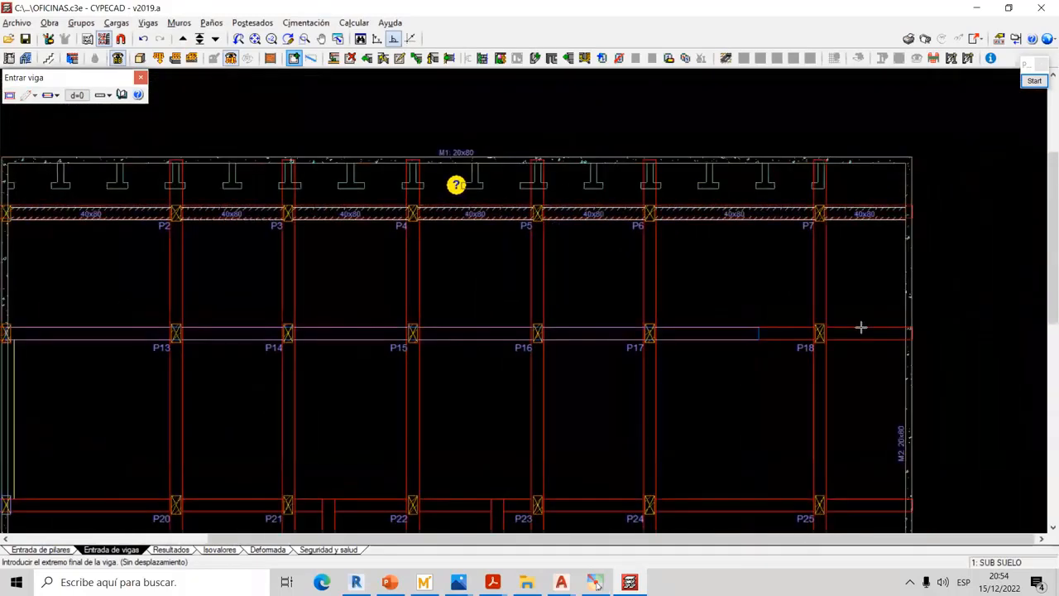
pyautogui.click(908, 332)
# Enter the 40 x 80 foundation beam from column P34 through columns P20 to P25 up to wall M2
pyautogui.moveTo(551, 378); pyautogui.dragTo(618, 243, button='middle')
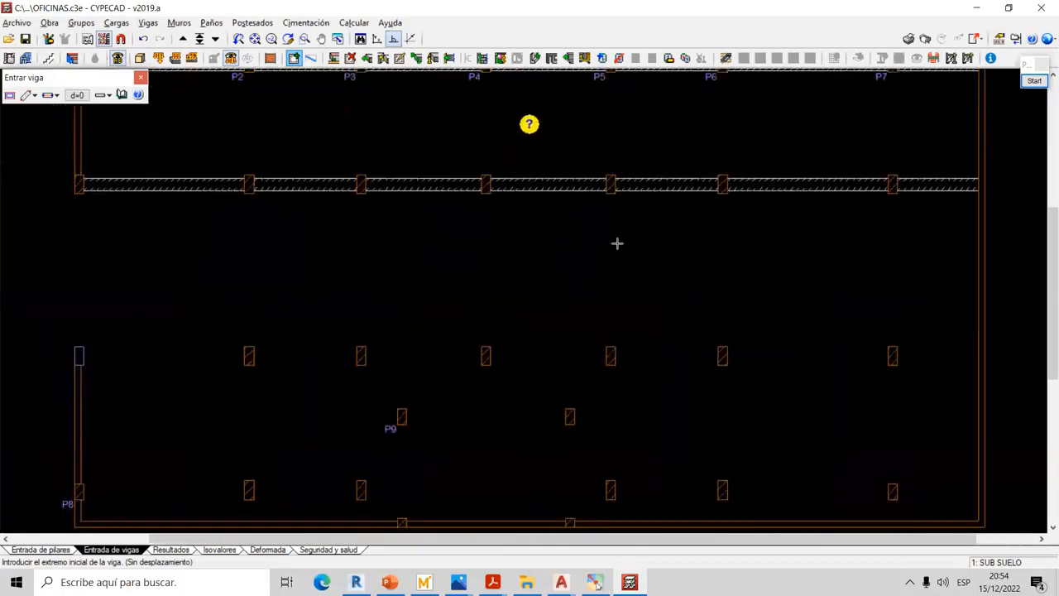
pyautogui.scroll(5, 399, 184)
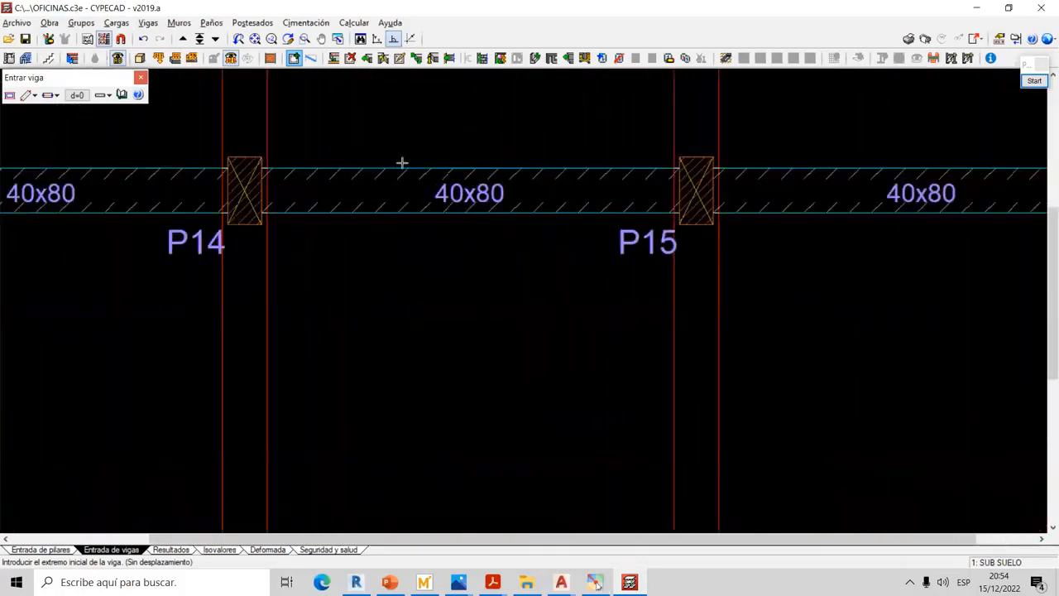
pyautogui.scroll(-6, 400, 187)
pyautogui.scroll(-2, 263, 395)
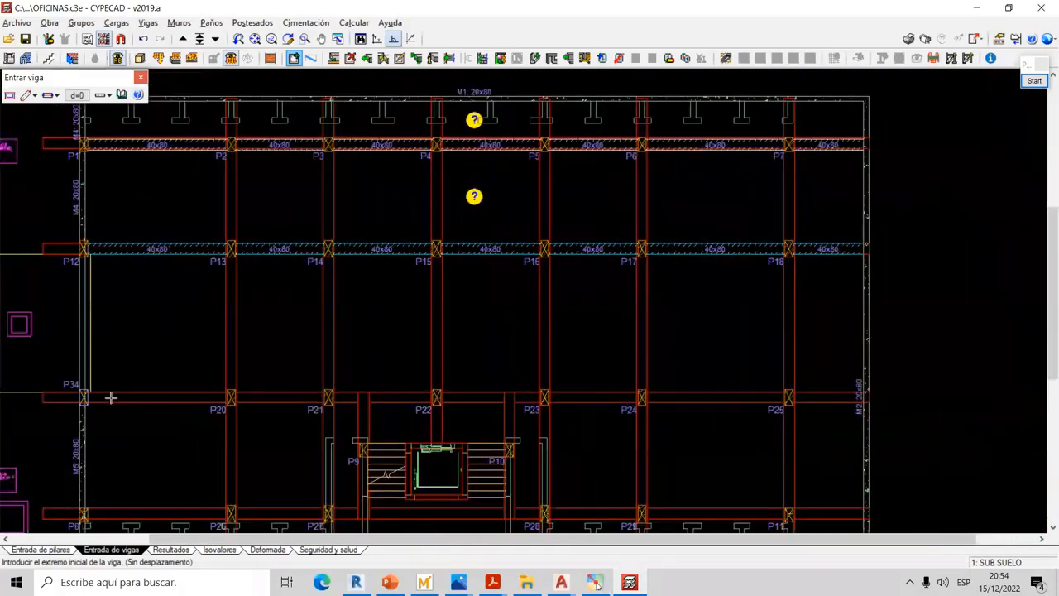
pyautogui.scroll(1, 100, 398)
pyautogui.click(79, 399)
pyautogui.scroll(-3, 591, 386)
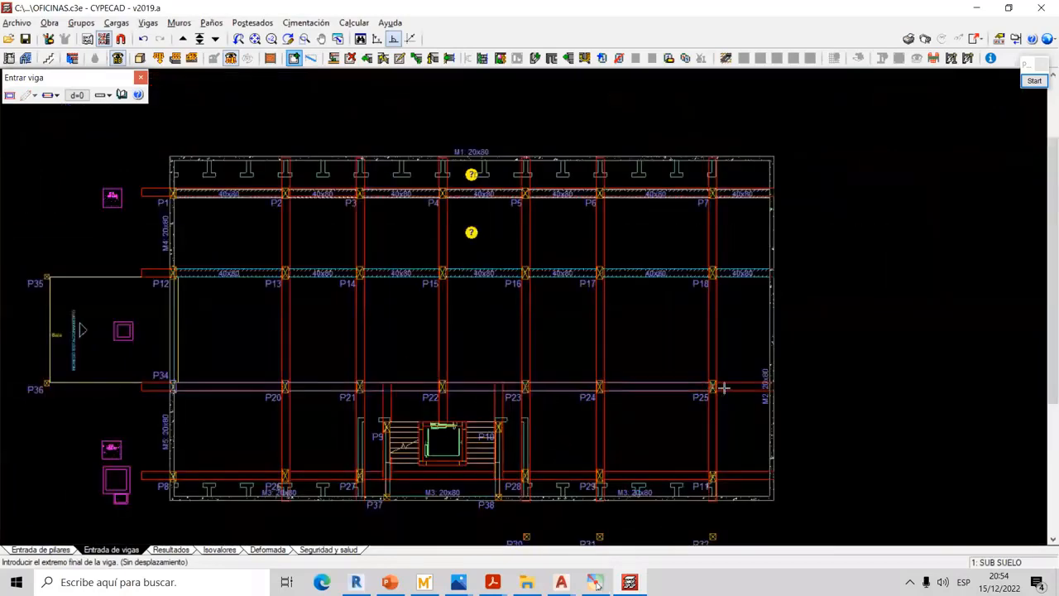
pyautogui.click(770, 387)
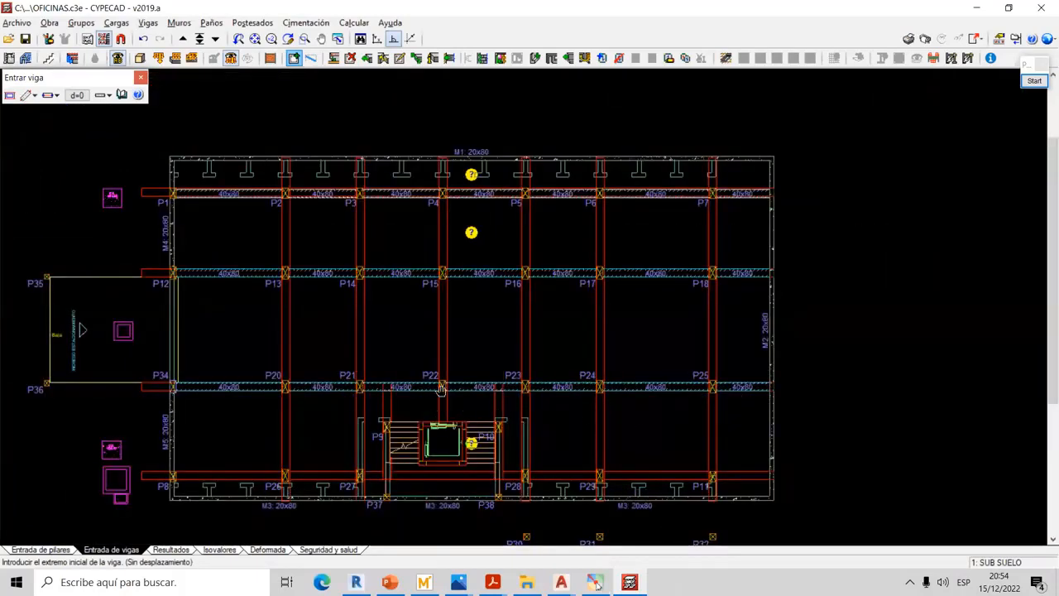
# Enter 40 x 80 foundation beams span by span from column P8 to P26, P27 and P28
pyautogui.scroll(3, 357, 360)
pyautogui.scroll(3, 300, 376)
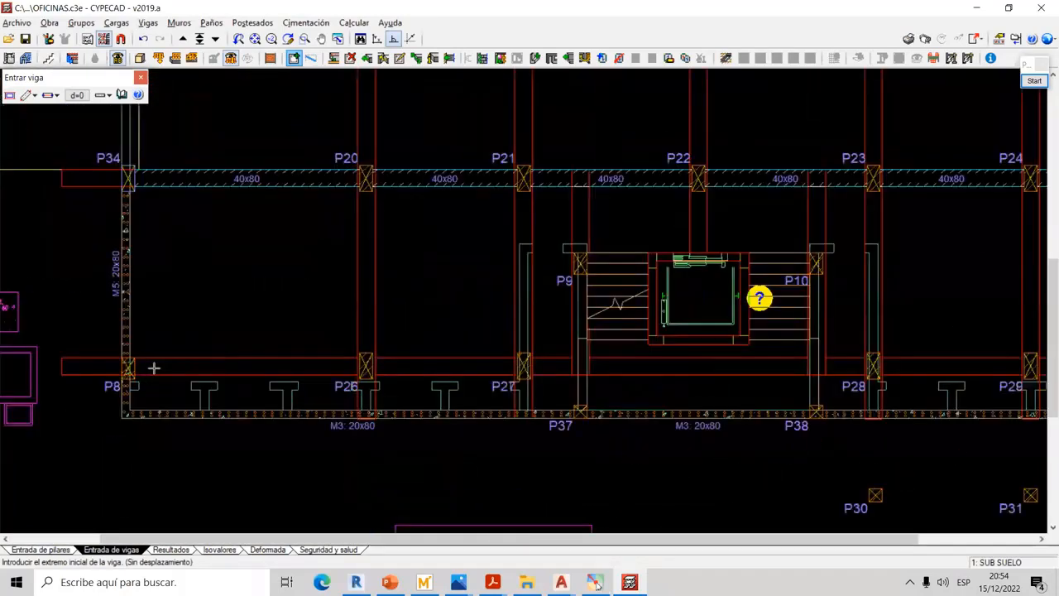
pyautogui.click(128, 368)
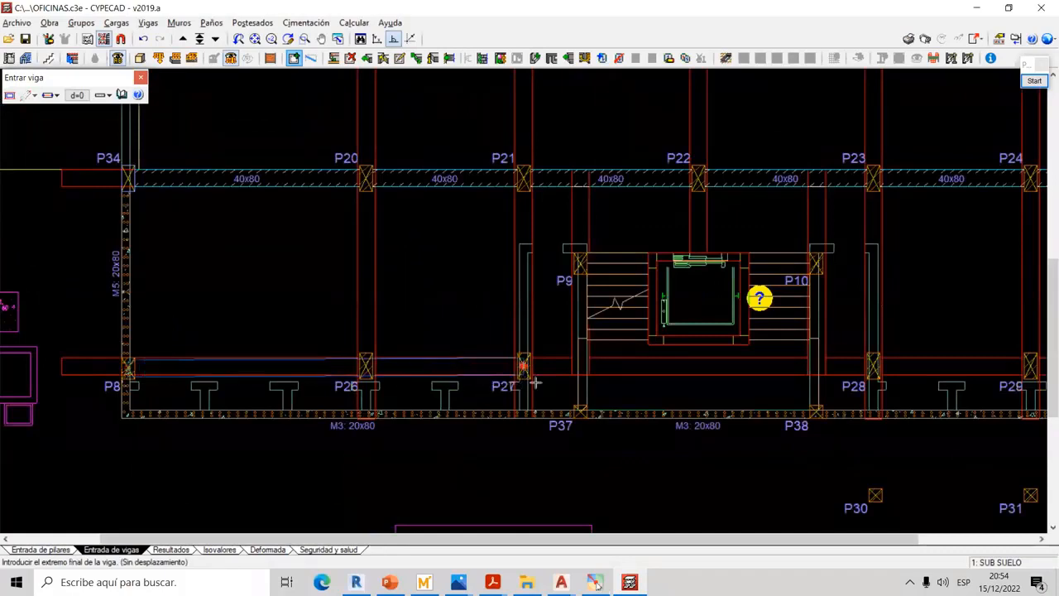
pyautogui.click(367, 367)
pyautogui.click(366, 367)
pyautogui.click(523, 366)
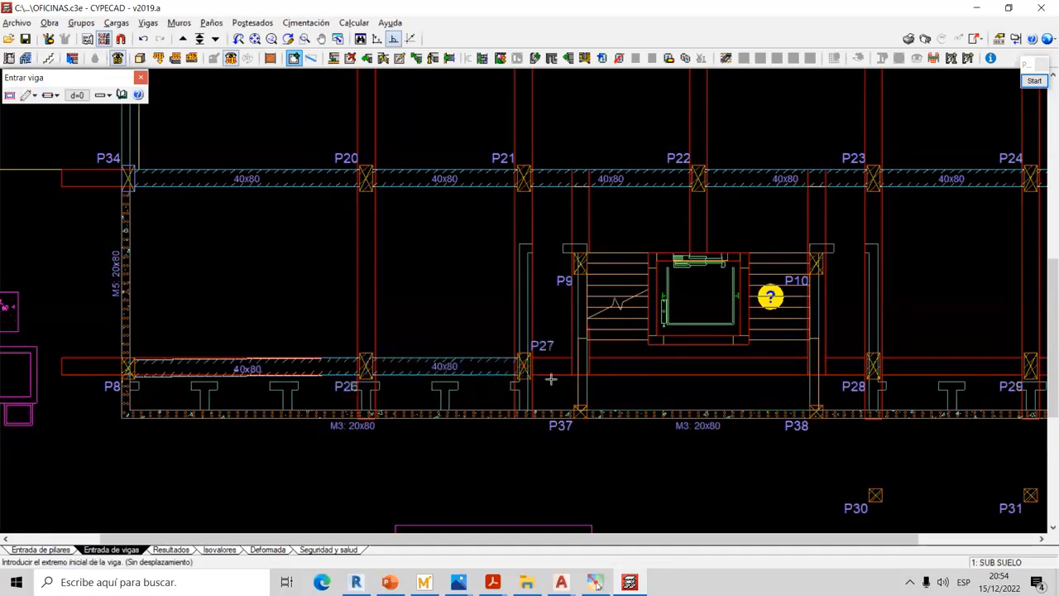
pyautogui.click(523, 366)
pyautogui.click(873, 367)
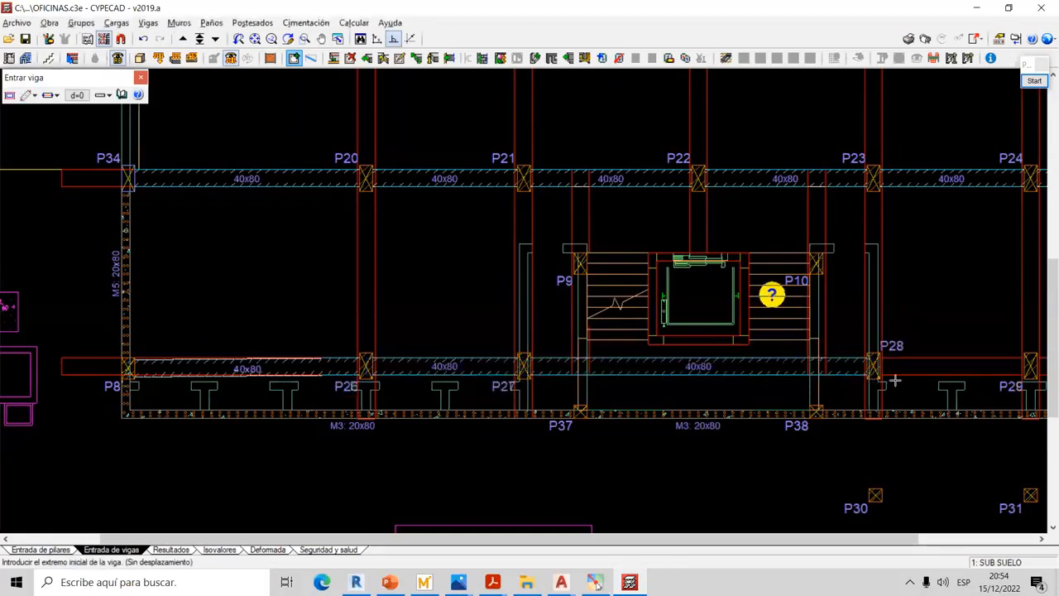
# Complete the lower beam row with a 40 x 80 foundation beam from column P28 through P29 and P11 to wall M2
pyautogui.moveTo(895, 380)
pyautogui.mouseDown(button='middle')
pyautogui.moveTo(436, 390)
pyautogui.moveTo(418, 378)
pyautogui.mouseUp(button='middle')
pyautogui.scroll(-1, 419, 378)
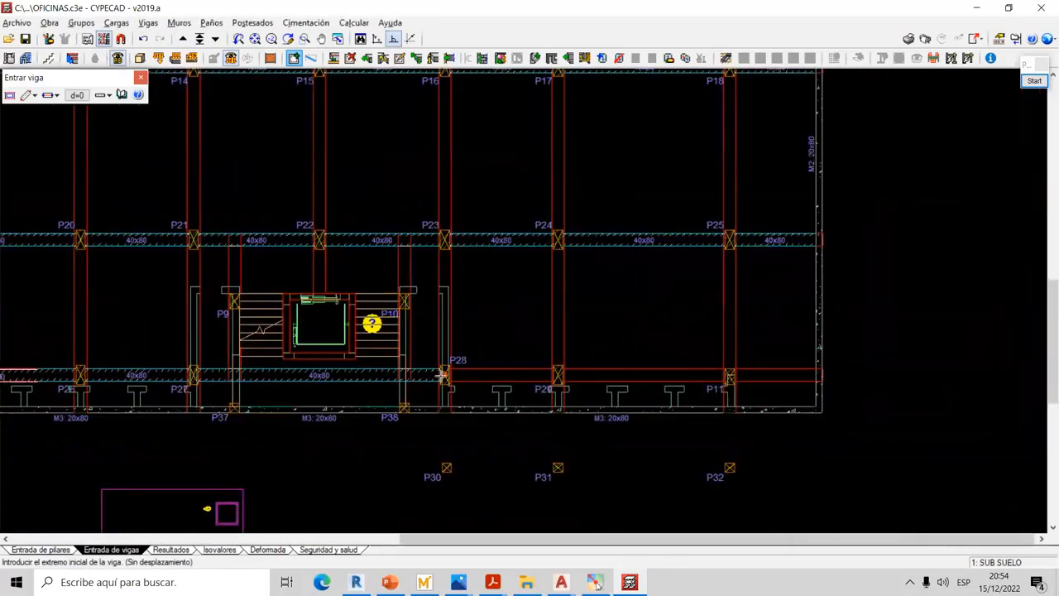
pyautogui.click(444, 375)
pyautogui.click(817, 385)
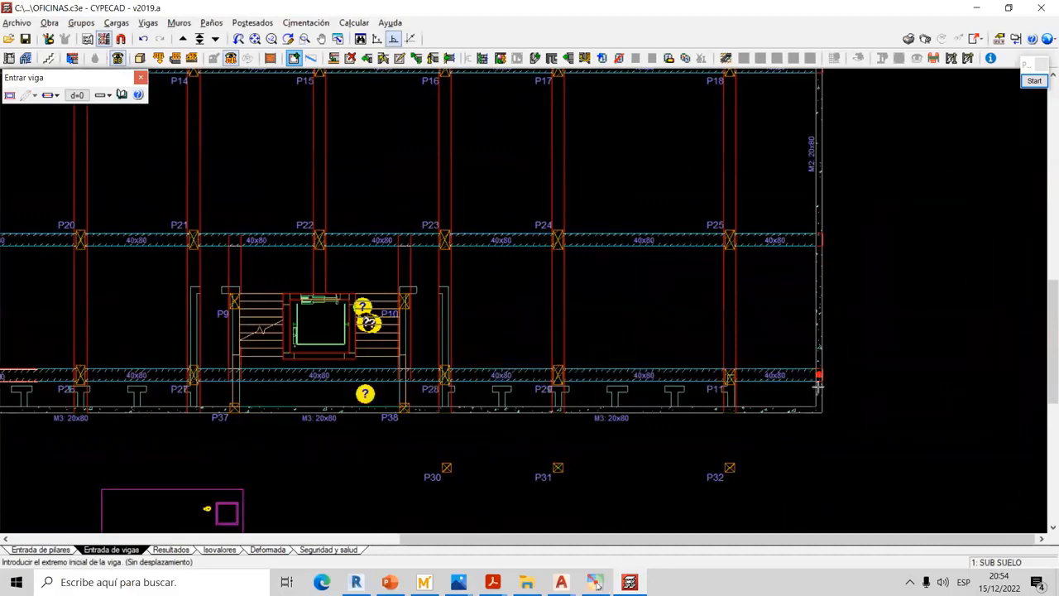
# Switch to the predimensionamiento.jpg image and examine the VIGAS RADIER sizing formulas for base B and height H
pyautogui.scroll(-2, 817, 385)
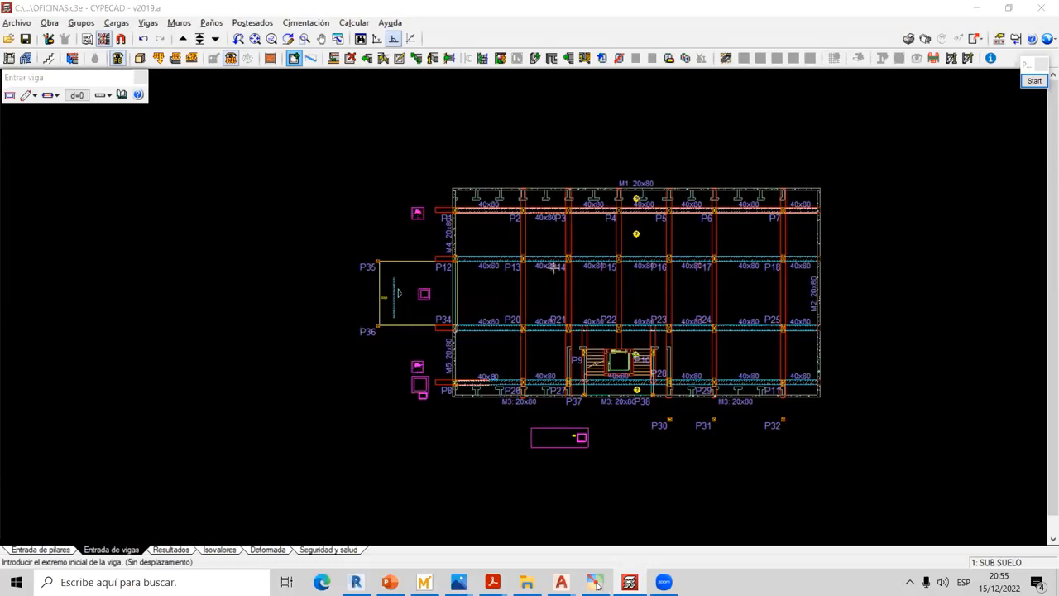
pyautogui.scroll(5, 551, 265)
pyautogui.scroll(5, 427, 244)
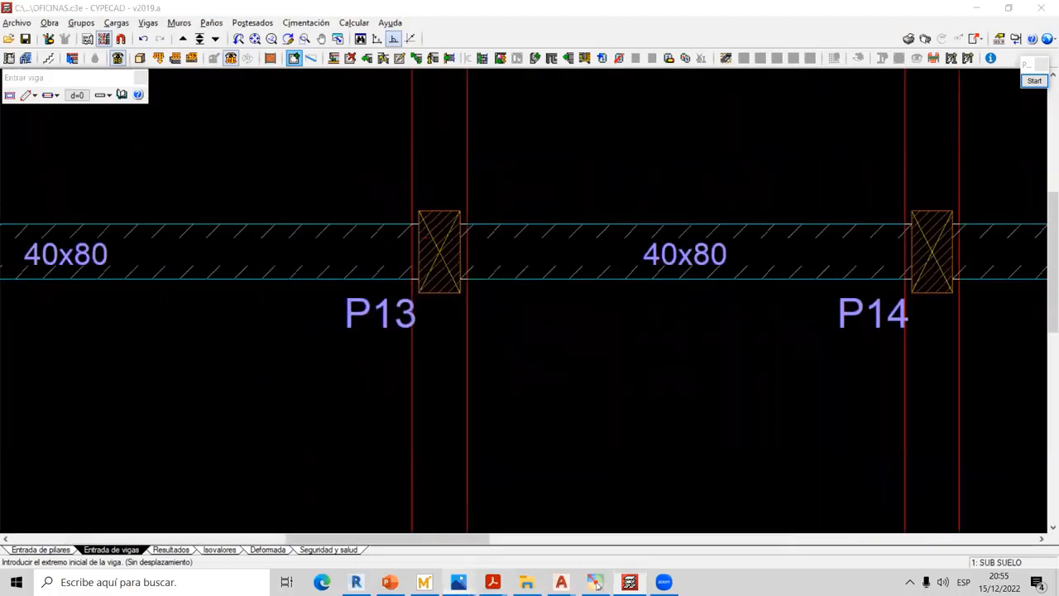
pyautogui.moveTo(458, 582)
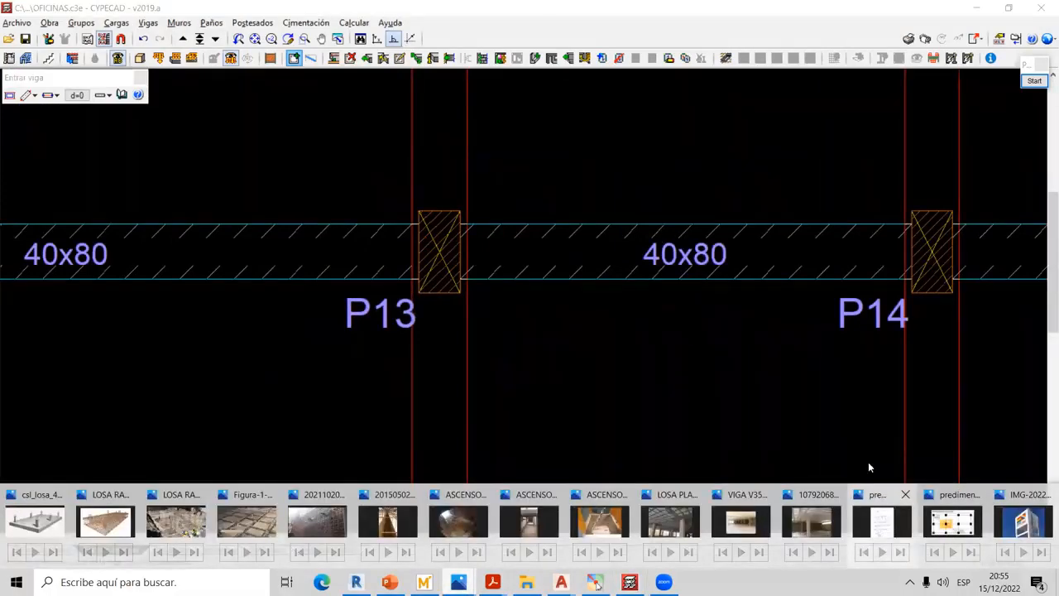
pyautogui.click(883, 522)
pyautogui.scroll(5, 451, 329)
pyautogui.moveTo(452, 330); pyautogui.dragTo(347, 424)
# Annotate the VIGAS RADIER sketch by marking the beam's base and covering the section with a tall filled blue rectangle as the column
pyautogui.click(1043, 81)
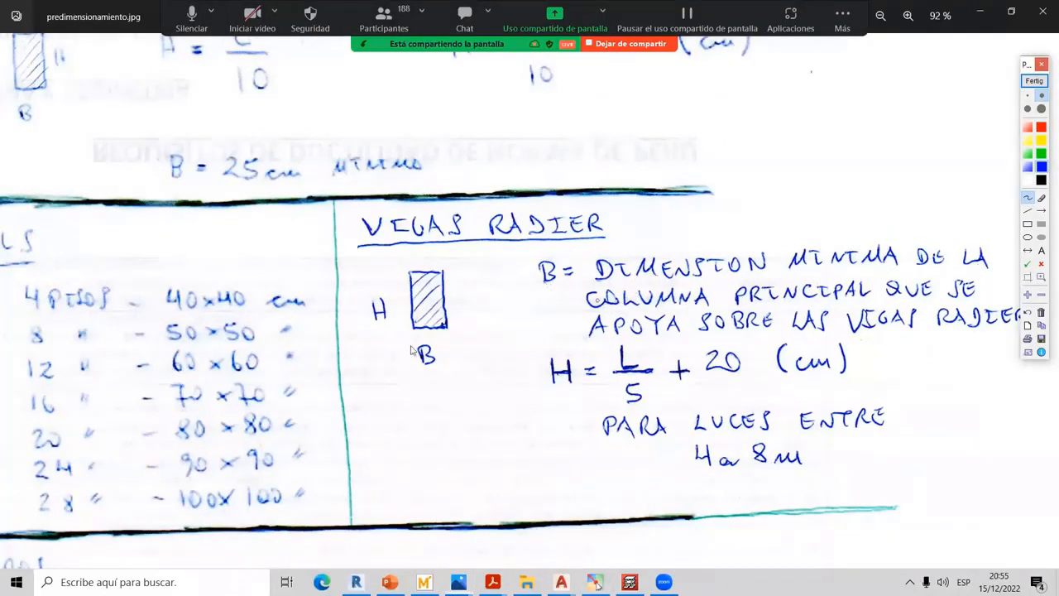
pyautogui.moveTo(414, 327); pyautogui.dragTo(447, 327)
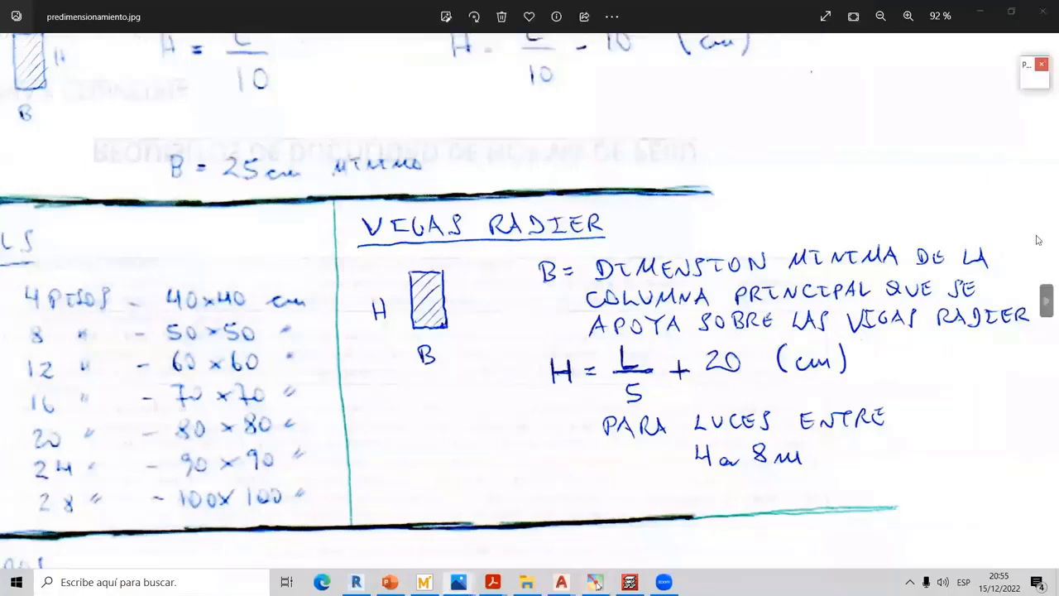
pyautogui.moveTo(387, 256)
pyautogui.mouseDown()
pyautogui.moveTo(477, 350)
pyautogui.moveTo(534, 377)
pyautogui.moveTo(569, 374)
pyautogui.mouseUp()
pyautogui.moveTo(521, 475); pyautogui.dragTo(468, 455)
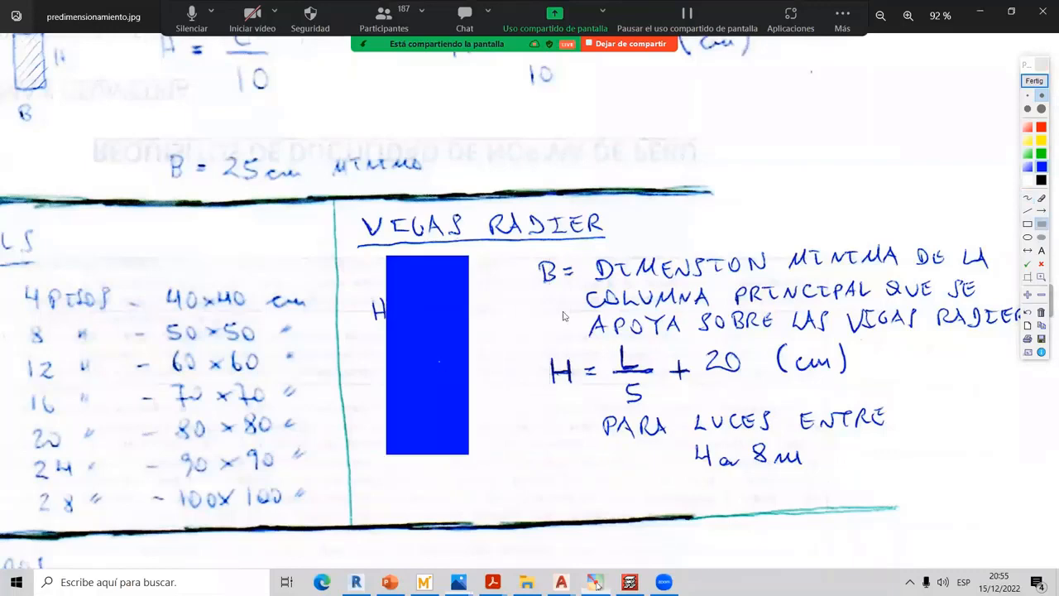
# Draw filled green rectangles meeting the blue column on all four sides to represent the foundation beams, and end the annotation
pyautogui.click(1042, 167)
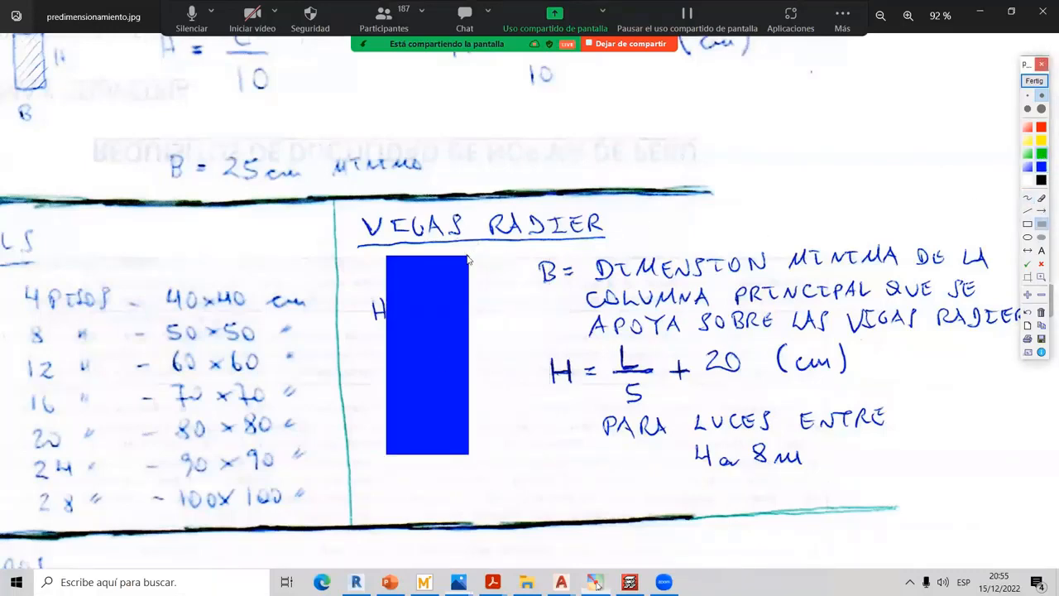
pyautogui.moveTo(467, 258); pyautogui.dragTo(386, 102)
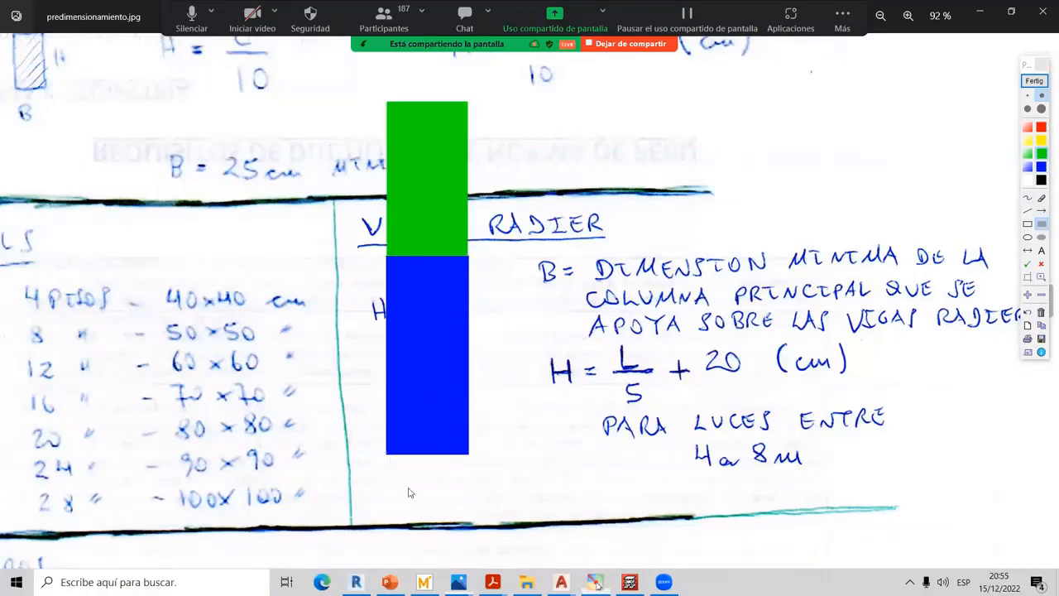
pyautogui.moveTo(387, 453); pyautogui.dragTo(469, 573)
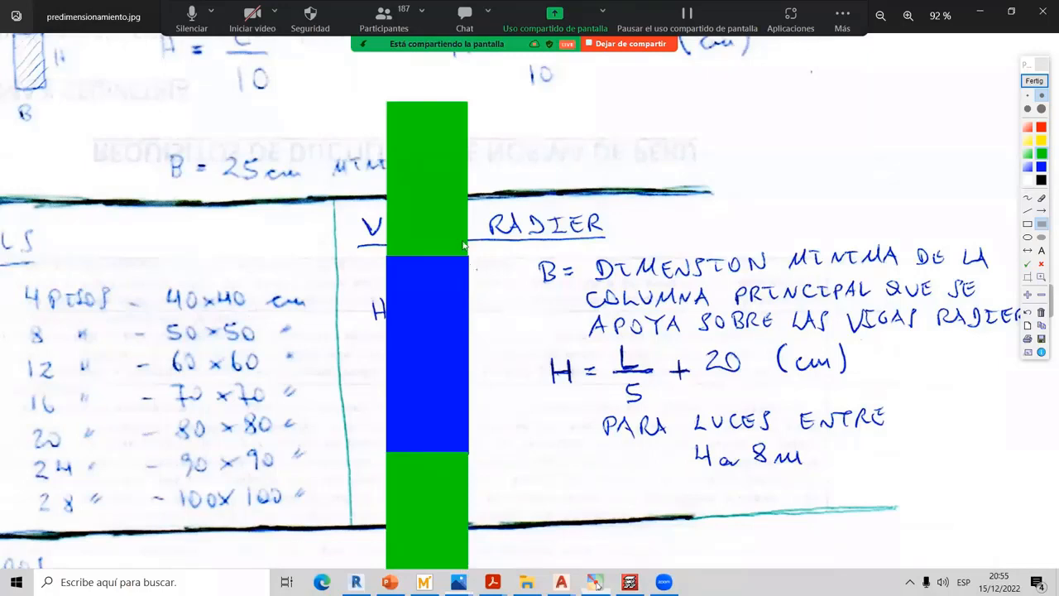
pyautogui.moveTo(469, 322); pyautogui.dragTo(864, 377)
pyautogui.moveTo(385, 365); pyautogui.dragTo(2, 314)
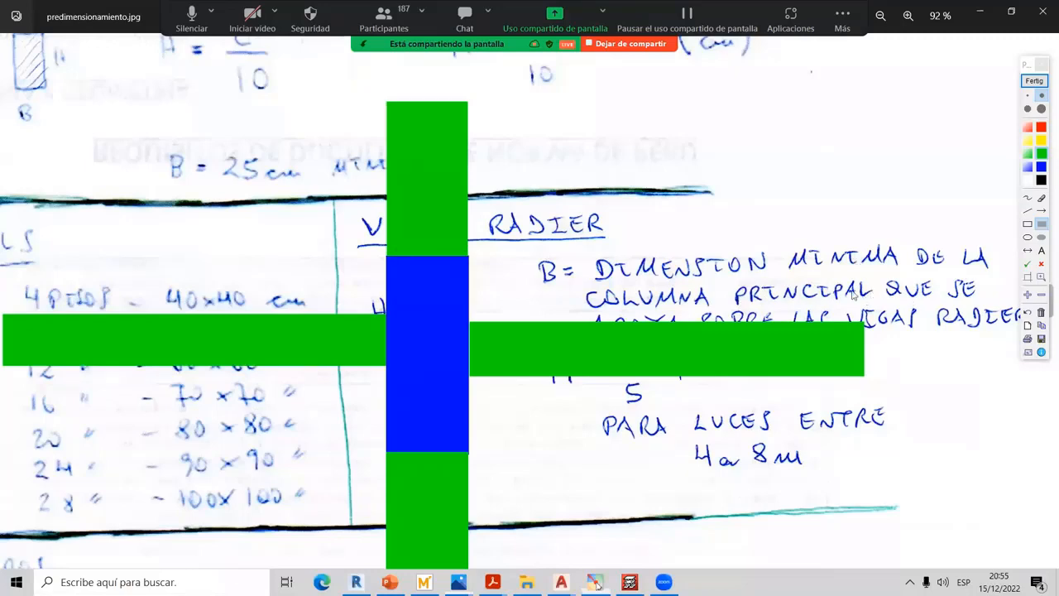
pyautogui.click(1038, 83)
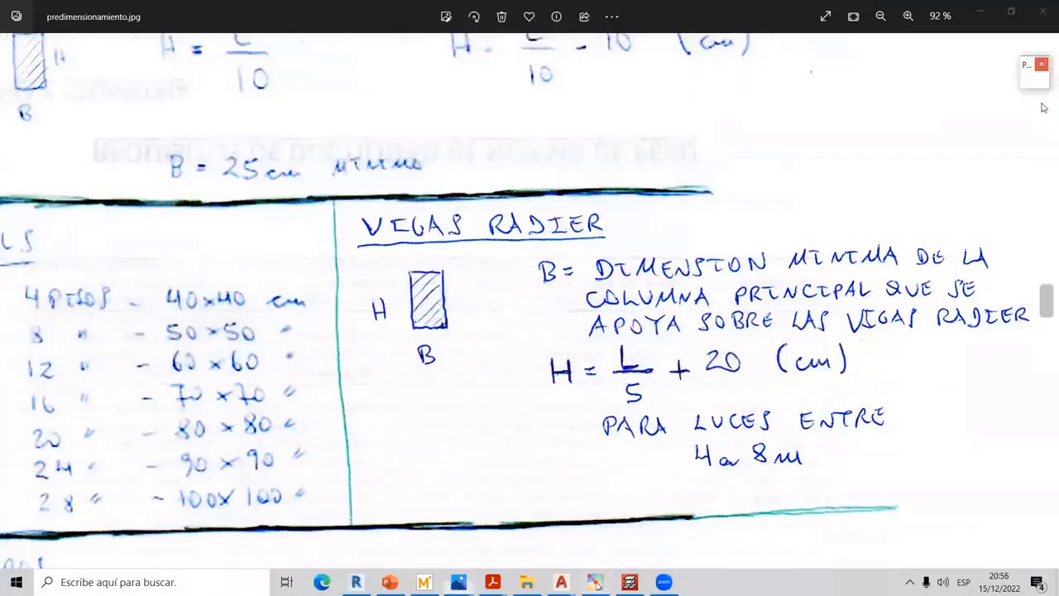
# Mark the height of the VIGAS RADIER section with a green bracket labelled 80, and end the annotation
pyautogui.click(1034, 80)
pyautogui.moveTo(447, 273); pyautogui.dragTo(457, 278)
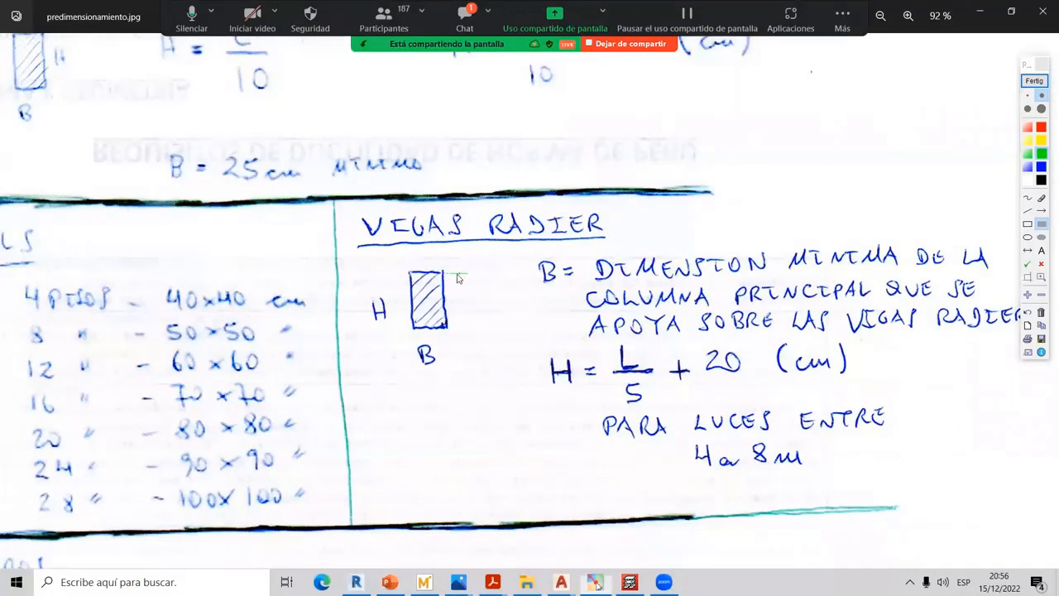
pyautogui.click(1028, 199)
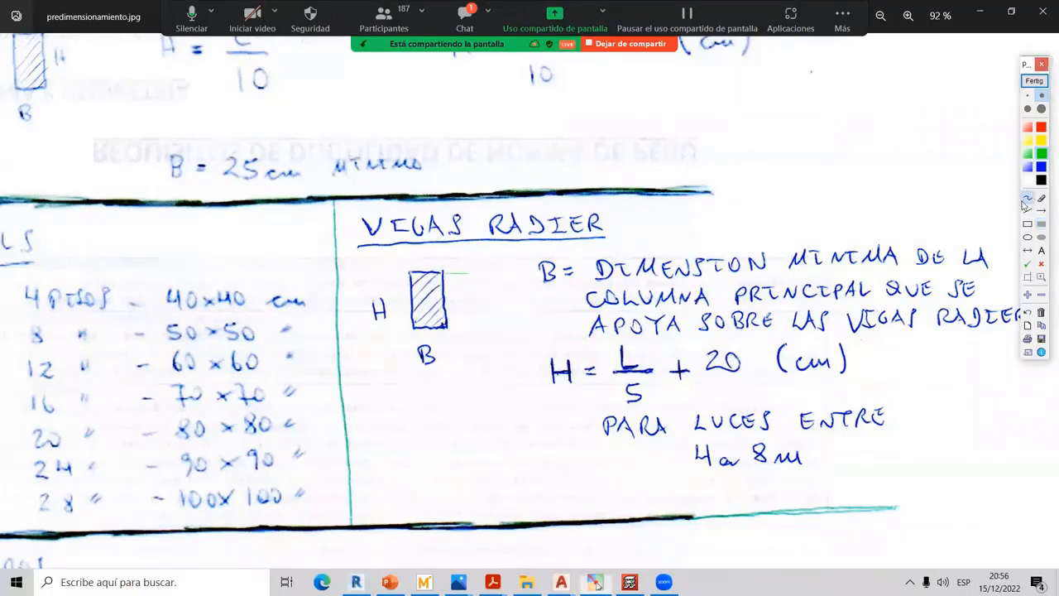
pyautogui.moveTo(452, 275); pyautogui.dragTo(469, 329)
pyautogui.moveTo(483, 295)
pyautogui.mouseDown()
pyautogui.moveTo(476, 303)
pyautogui.moveTo(490, 310)
pyautogui.moveTo(485, 295)
pyautogui.moveTo(516, 290)
pyautogui.mouseUp()
pyautogui.moveTo(435, 273); pyautogui.dragTo(547, 220)
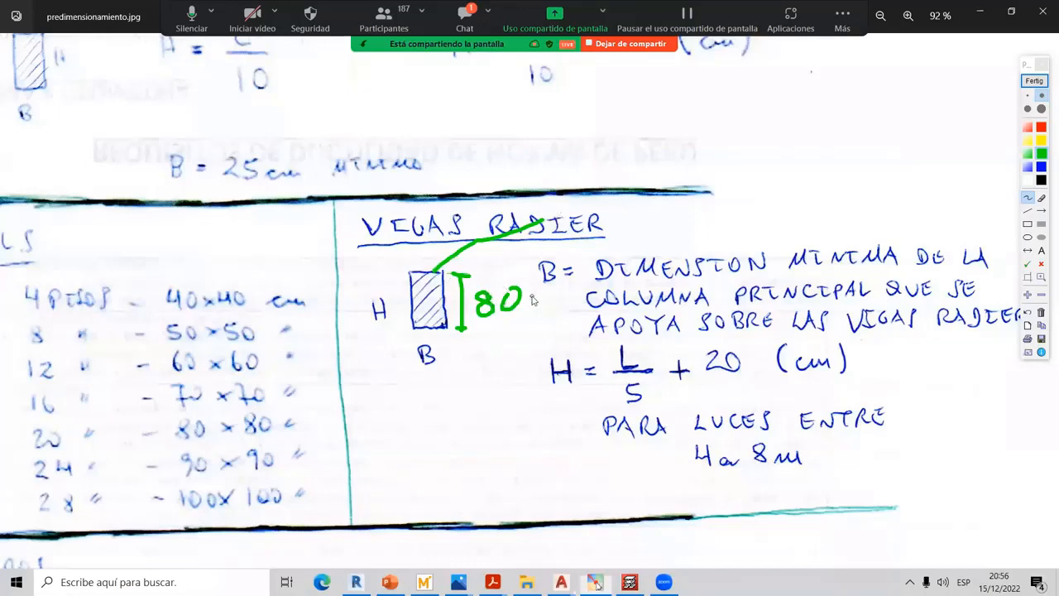
pyautogui.moveTo(536, 295); pyautogui.dragTo(548, 302)
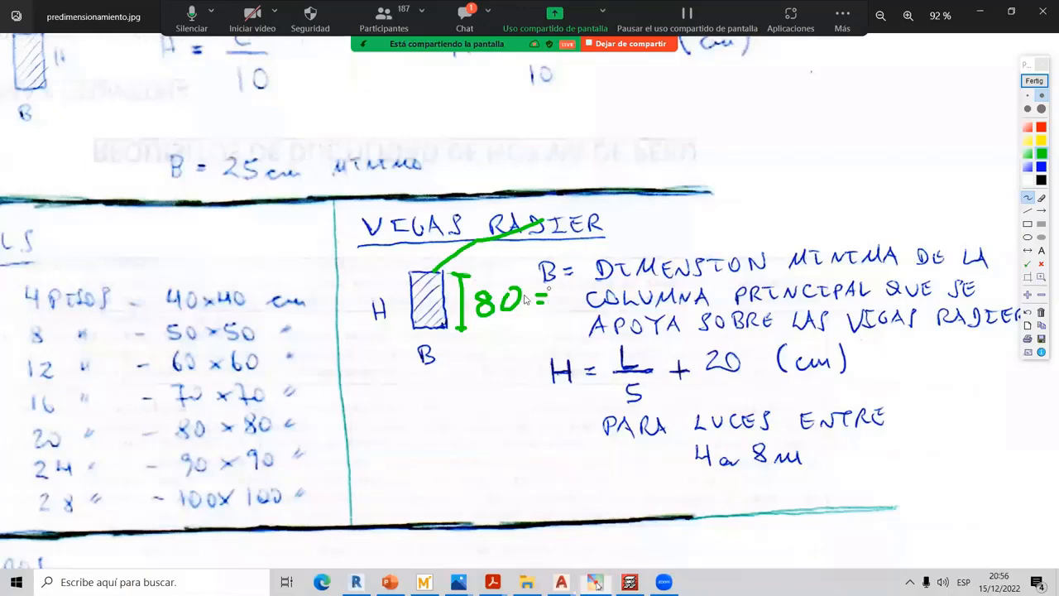
pyautogui.click(1035, 81)
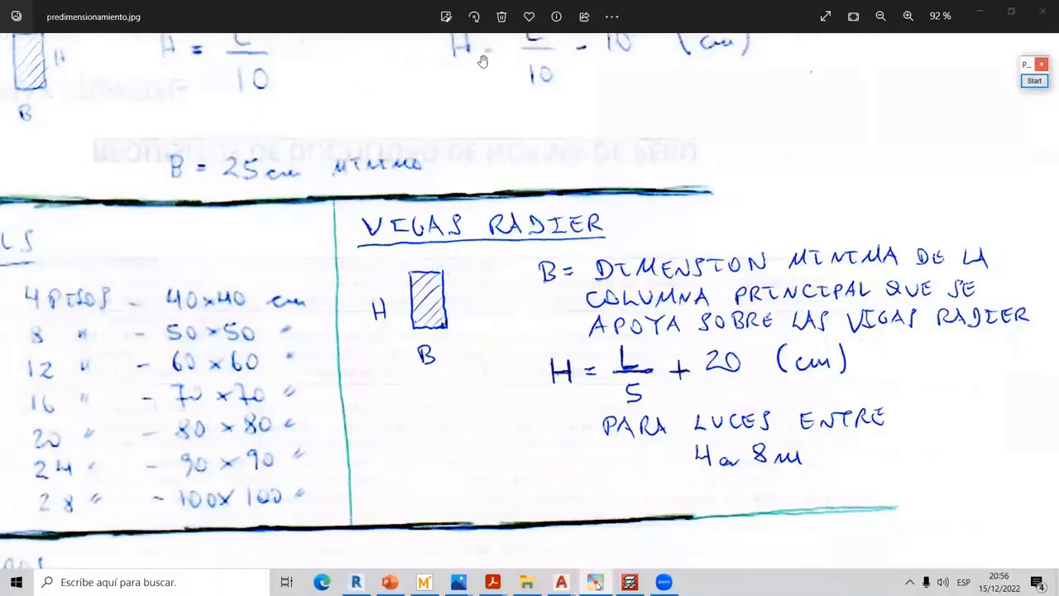
# Switch to Mathcad, look through the CYPECAD CON ACI 318-19 worksheet up to its bar area tables, and return to CYPECAD
pyautogui.click(630, 581)
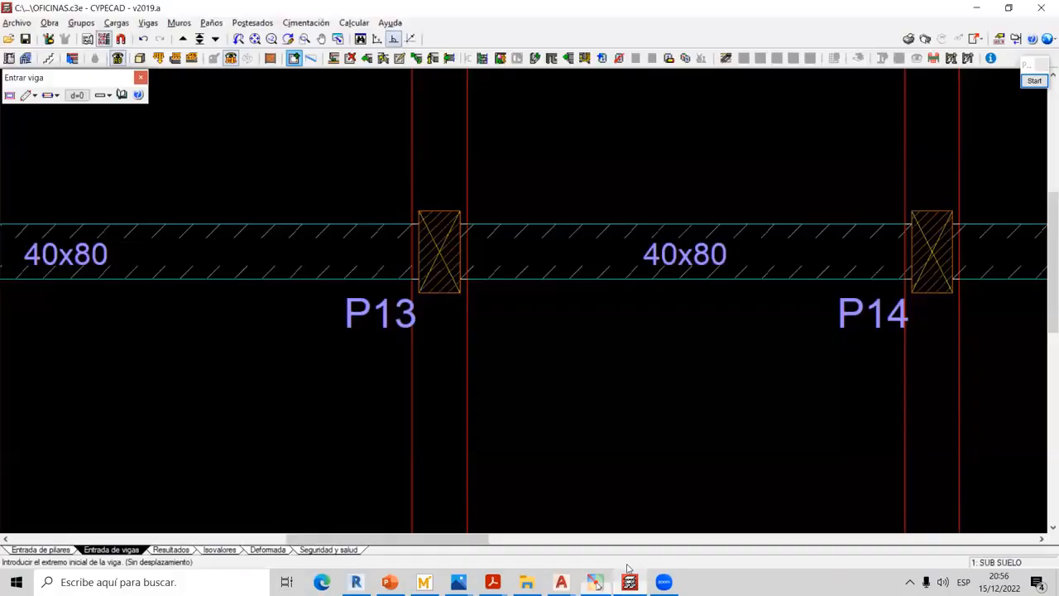
pyautogui.scroll(-2, 535, 240)
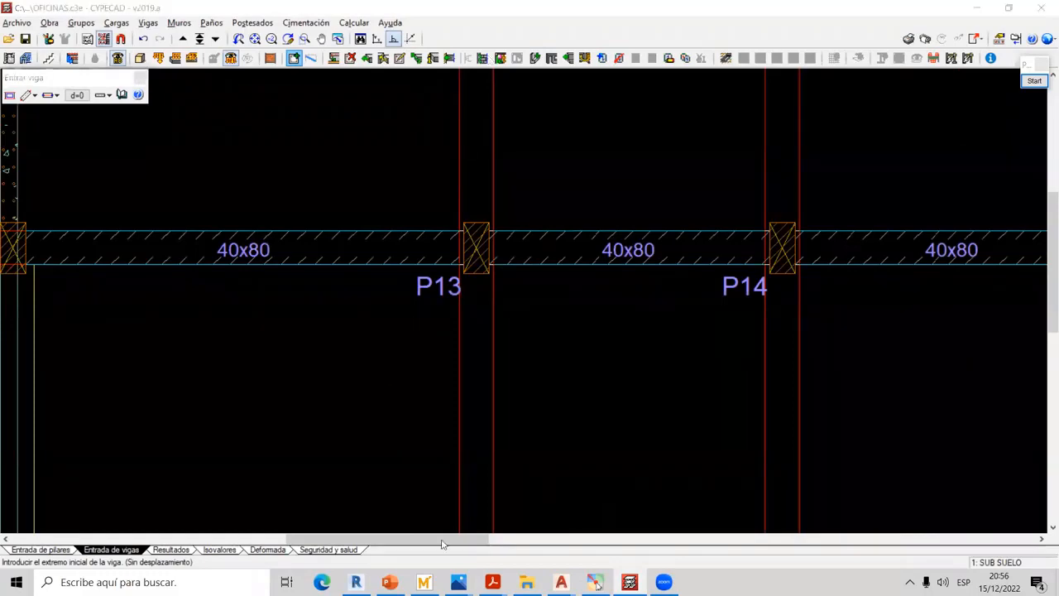
pyautogui.click(424, 582)
pyautogui.scroll(-3, 441, 350)
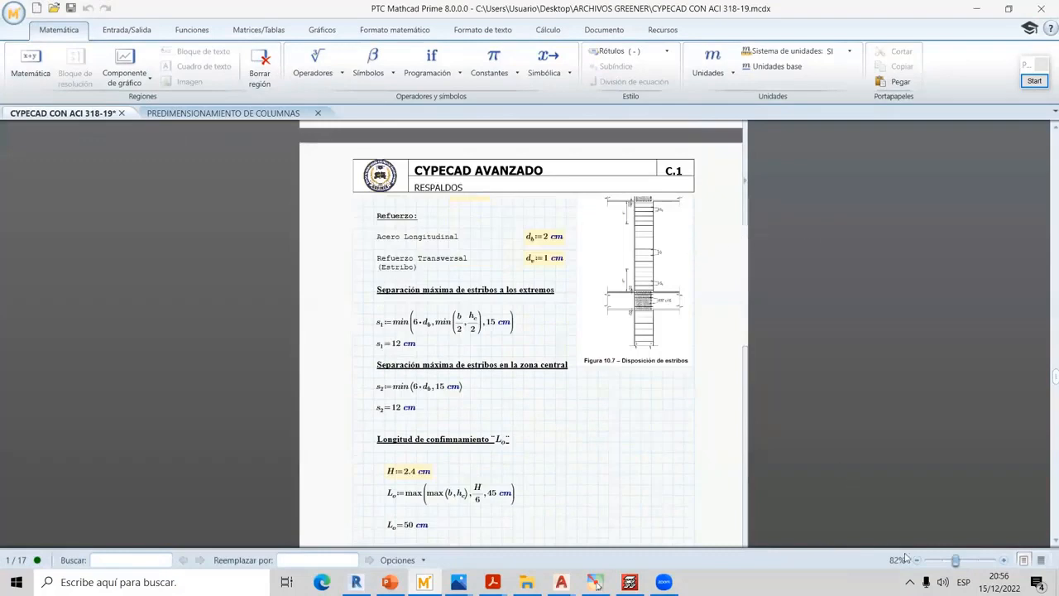
pyautogui.keyDown('ctrl'); pyautogui.scroll(-3, 910, 541); pyautogui.keyUp('ctrl')
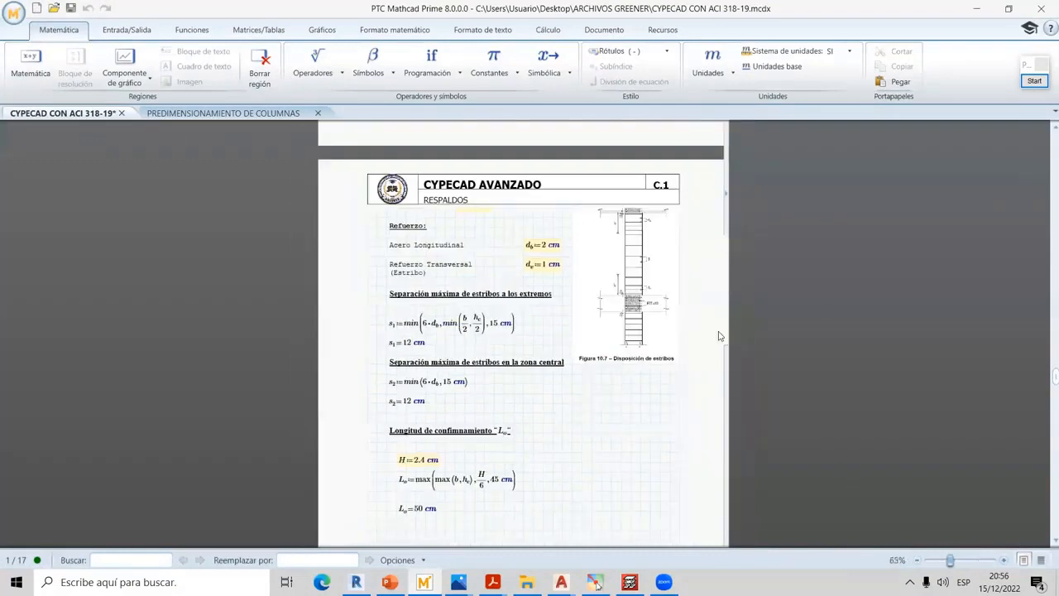
pyautogui.scroll(10, 548, 403)
pyautogui.scroll(-15, 548, 403)
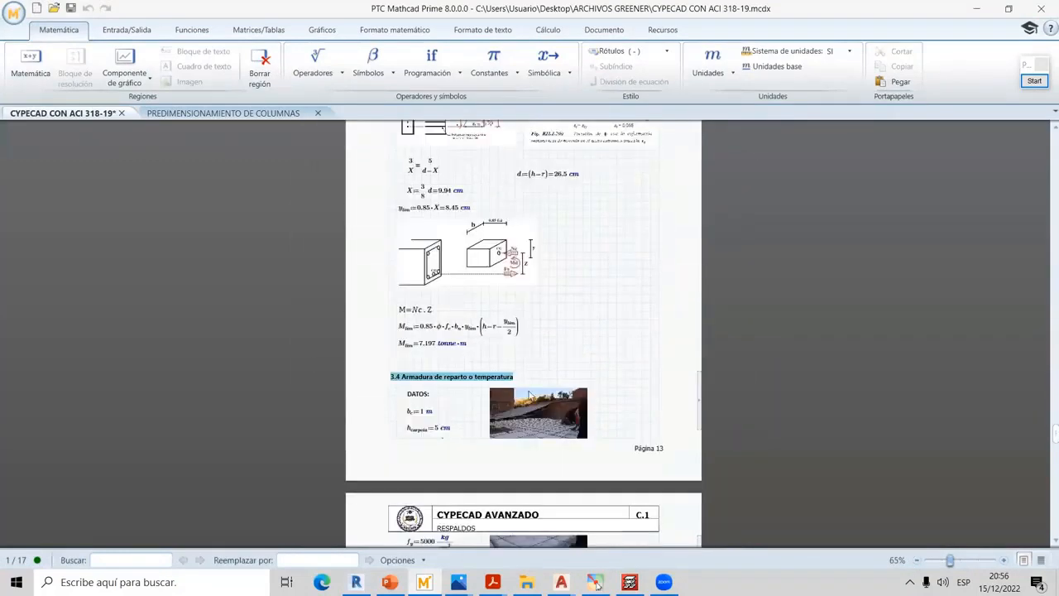
pyautogui.scroll(-10, 551, 397)
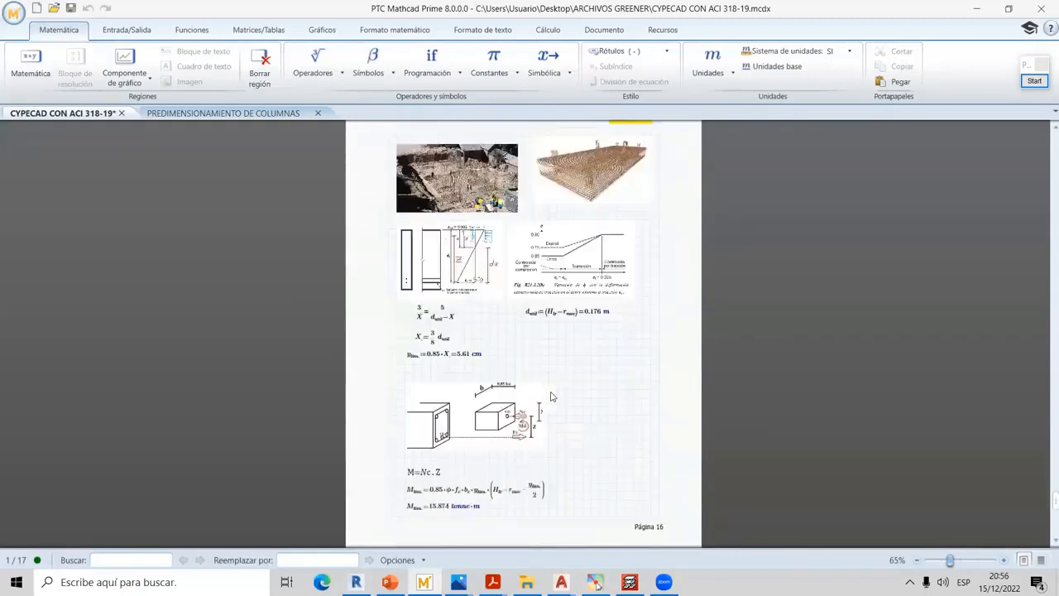
pyautogui.scroll(-3, 554, 394)
pyautogui.scroll(3, 735, 295)
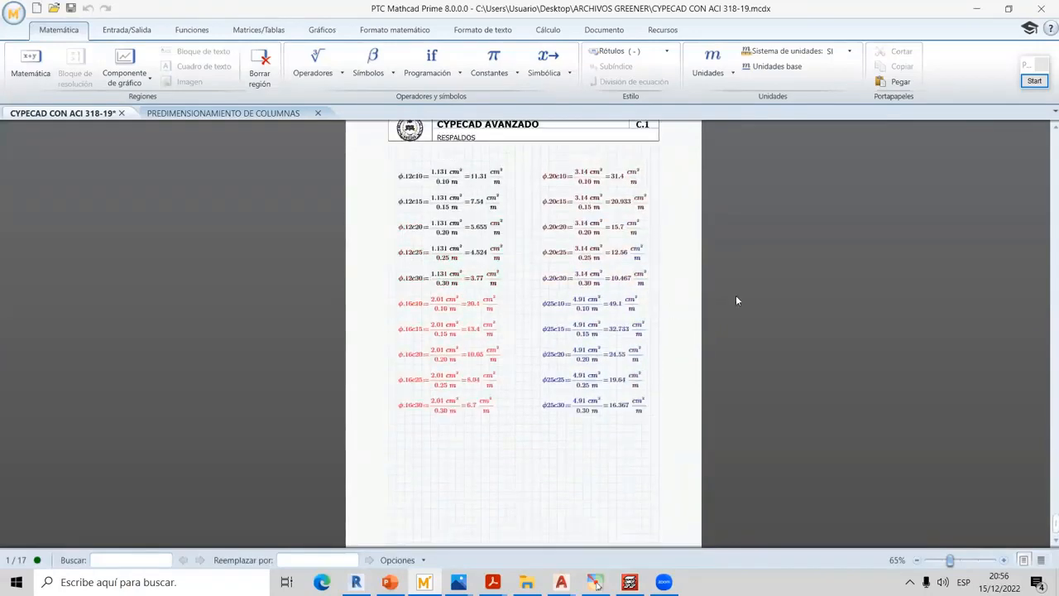
pyautogui.click(976, 10)
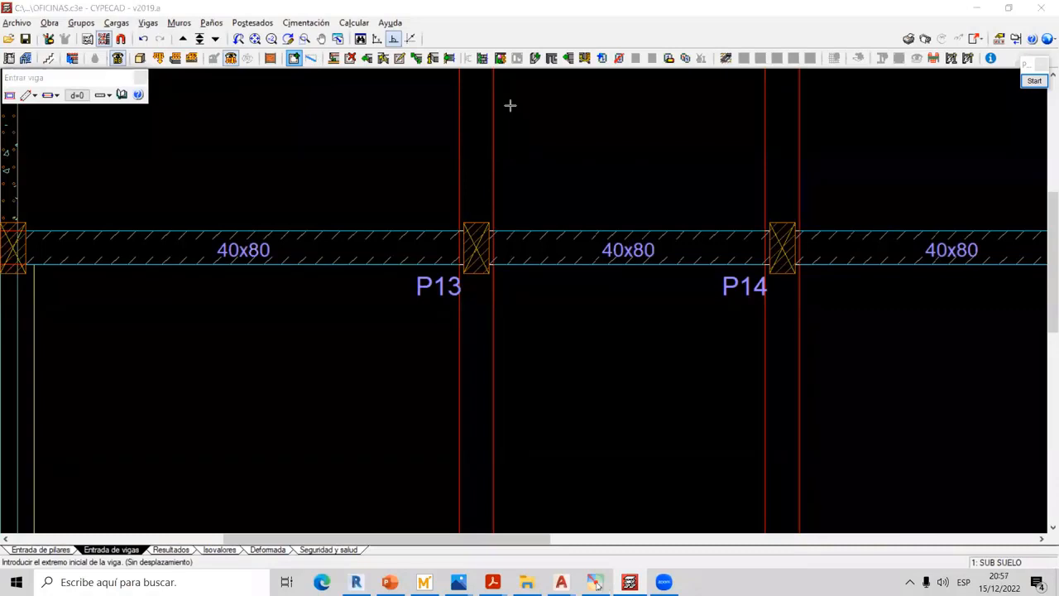
# Restart beam entry with the foundation beam as the current section, 40 cm wide and 80 cm deep
pyautogui.click(500, 245)
pyautogui.scroll(-8, 502, 244)
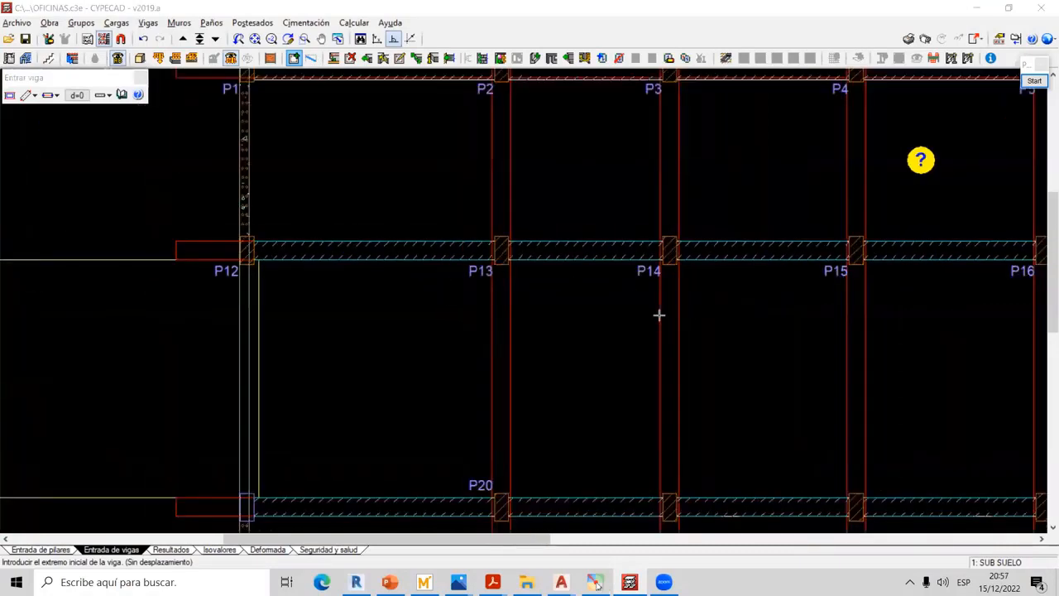
pyautogui.moveTo(646, 300); pyautogui.dragTo(381, 260, button='middle')
pyautogui.scroll(-1, 528, 305)
pyautogui.scroll(-1, 331, 306)
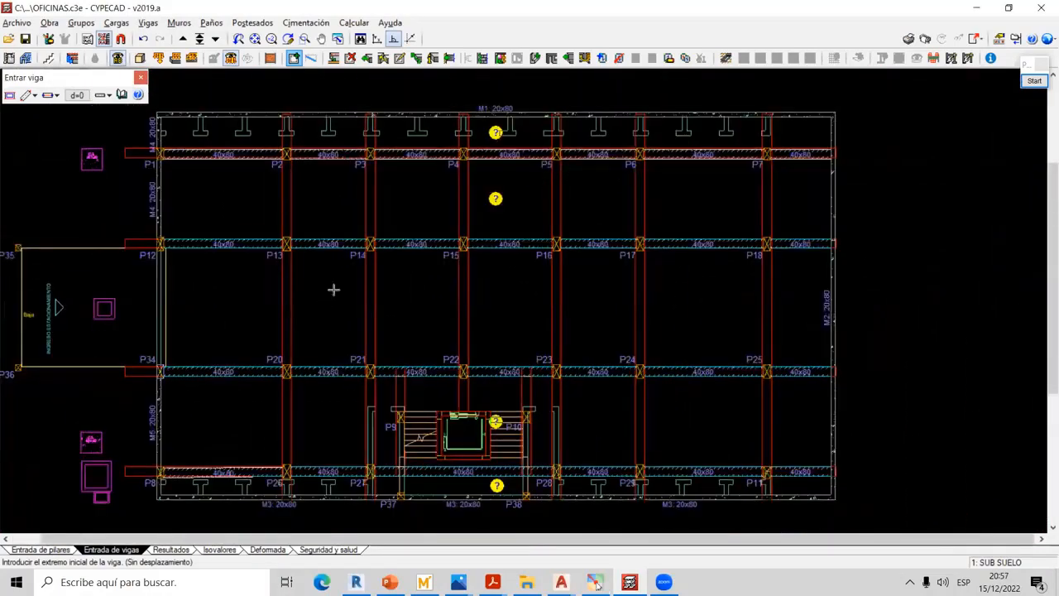
pyautogui.moveTo(333, 288); pyautogui.dragTo(353, 256, button='middle')
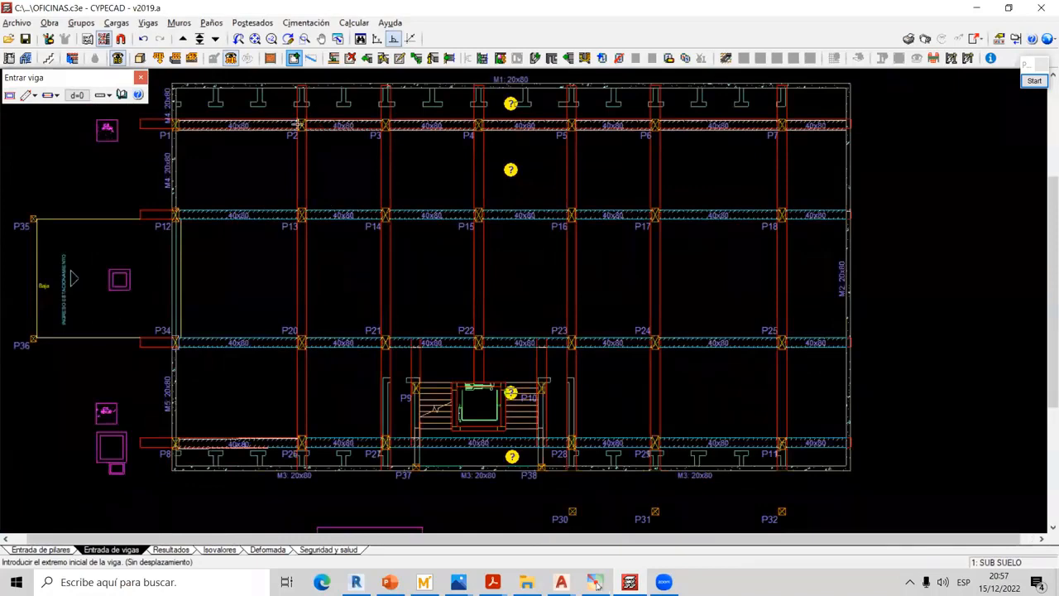
pyautogui.scroll(3, 284, 199)
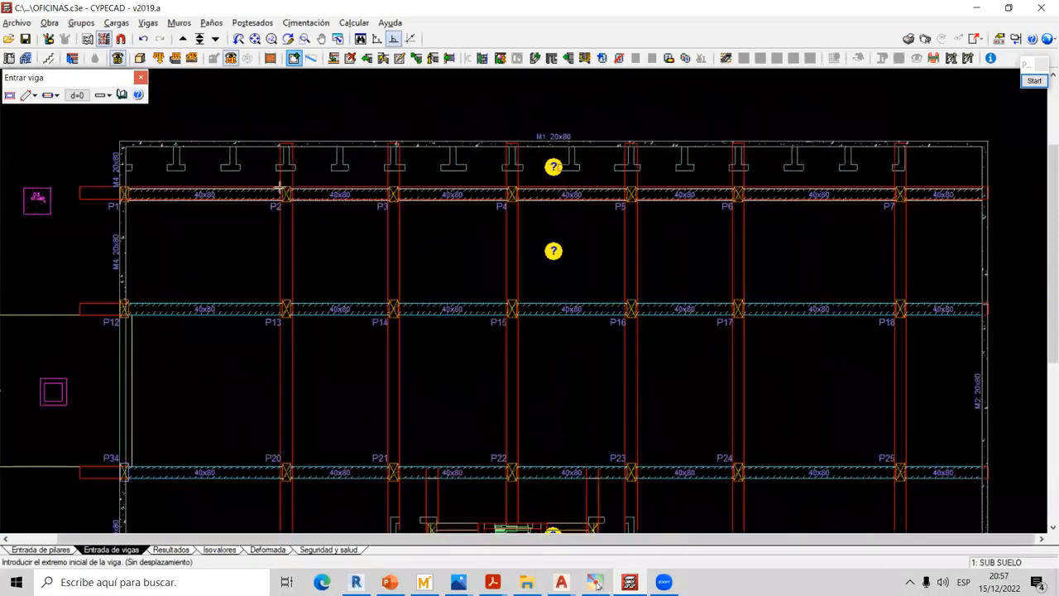
pyautogui.scroll(1, 285, 202)
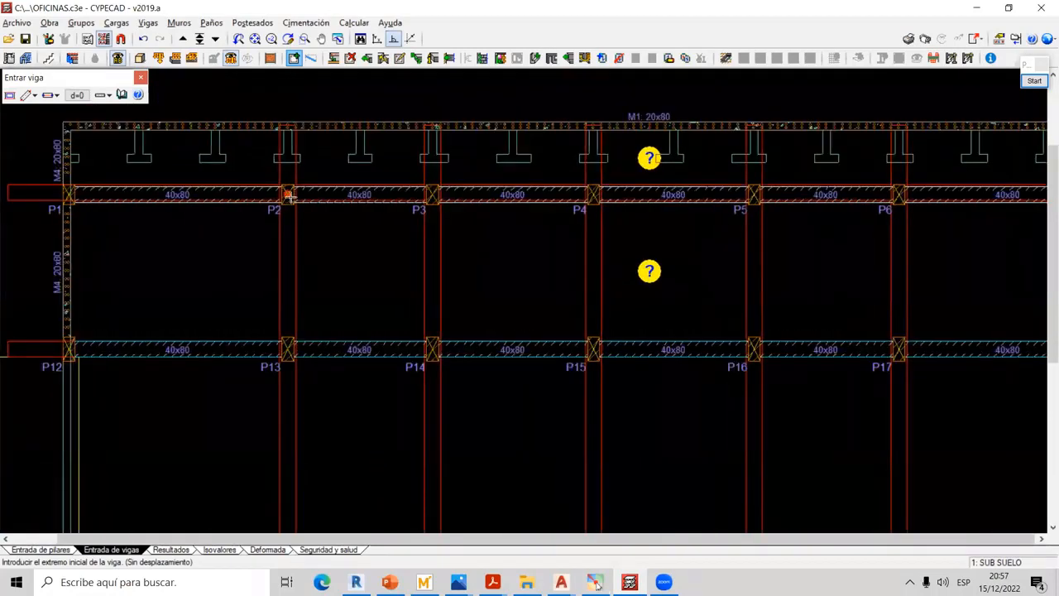
pyautogui.click(141, 77)
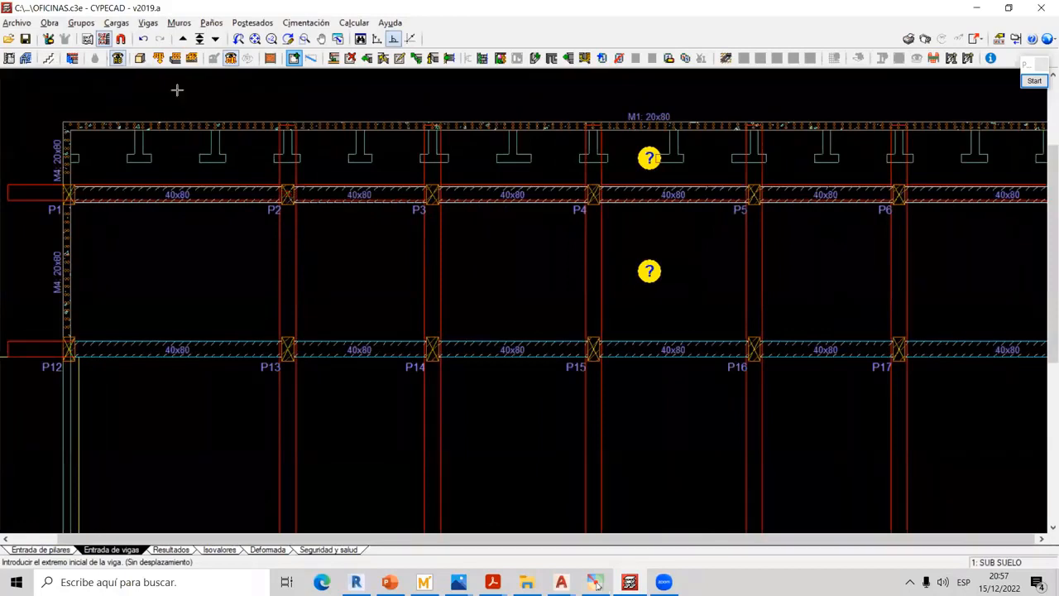
pyautogui.click(149, 22)
pyautogui.click(174, 40)
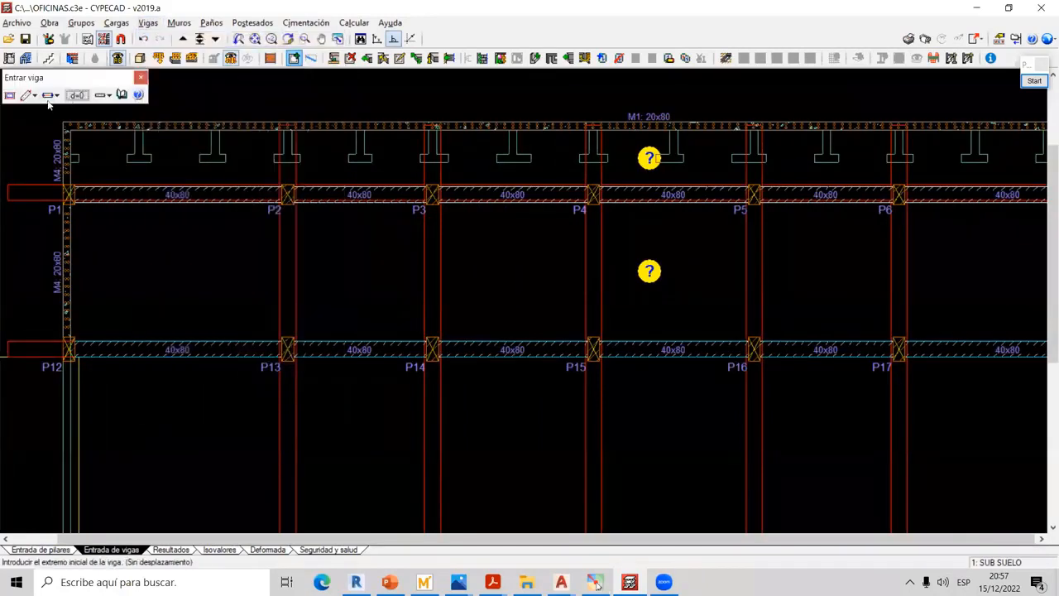
pyautogui.click(10, 97)
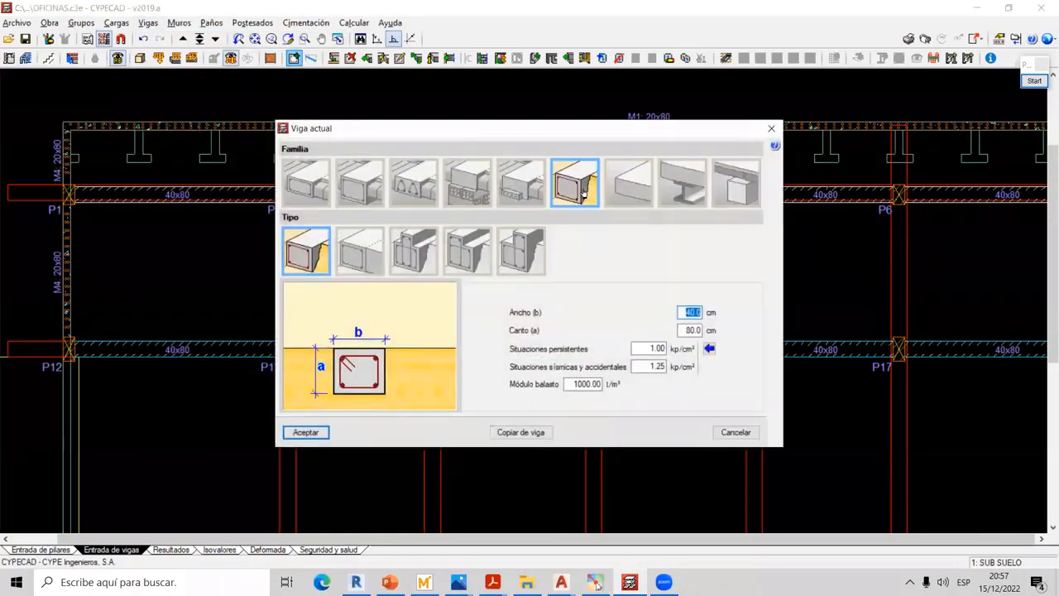
pyautogui.click(320, 432)
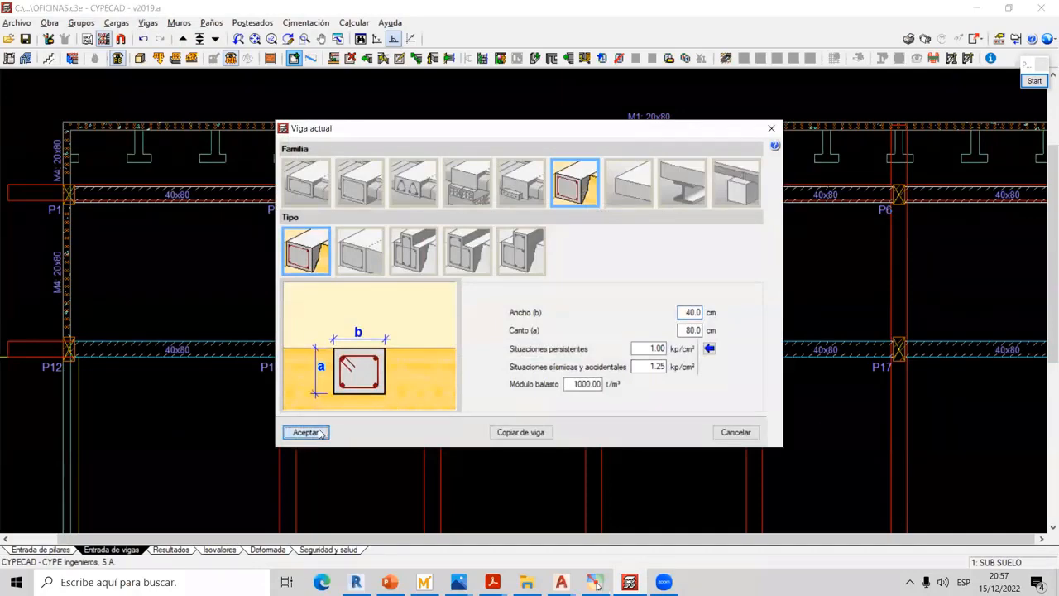
pyautogui.press('Return')
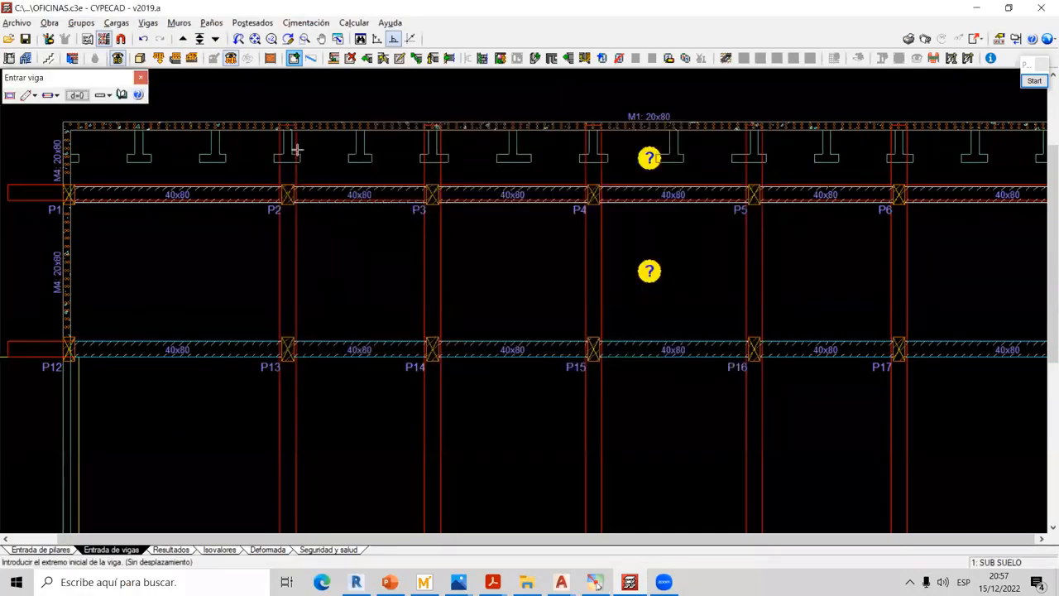
# Enter 40 x 80 cm foundation beams along the P2 and P3 column lines down to the M3 wall
pyautogui.click(289, 196)
pyautogui.scroll(-4, 319, 406)
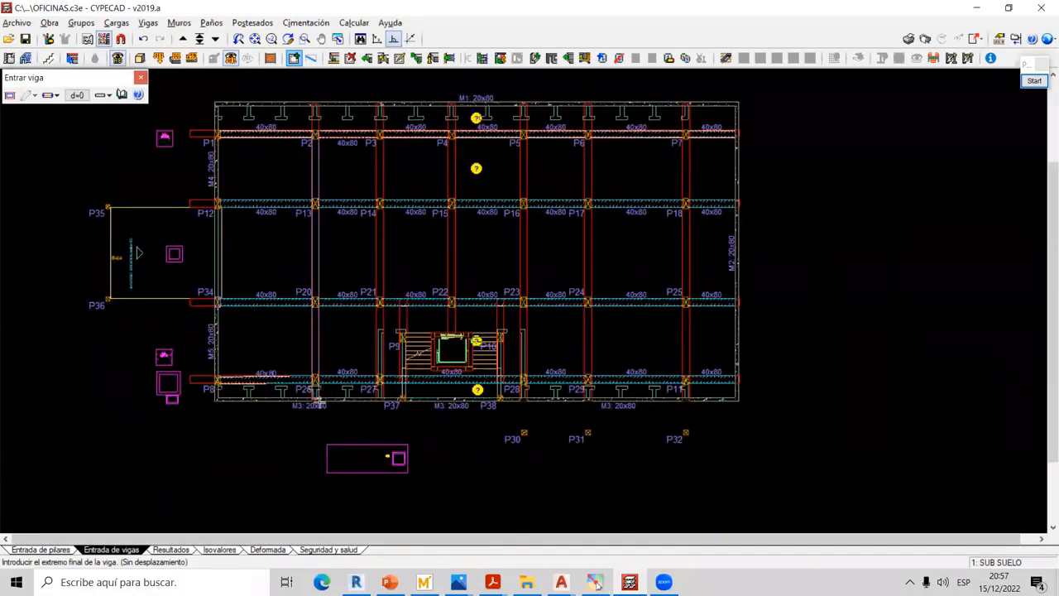
pyautogui.click(319, 401)
pyautogui.scroll(1, 396, 336)
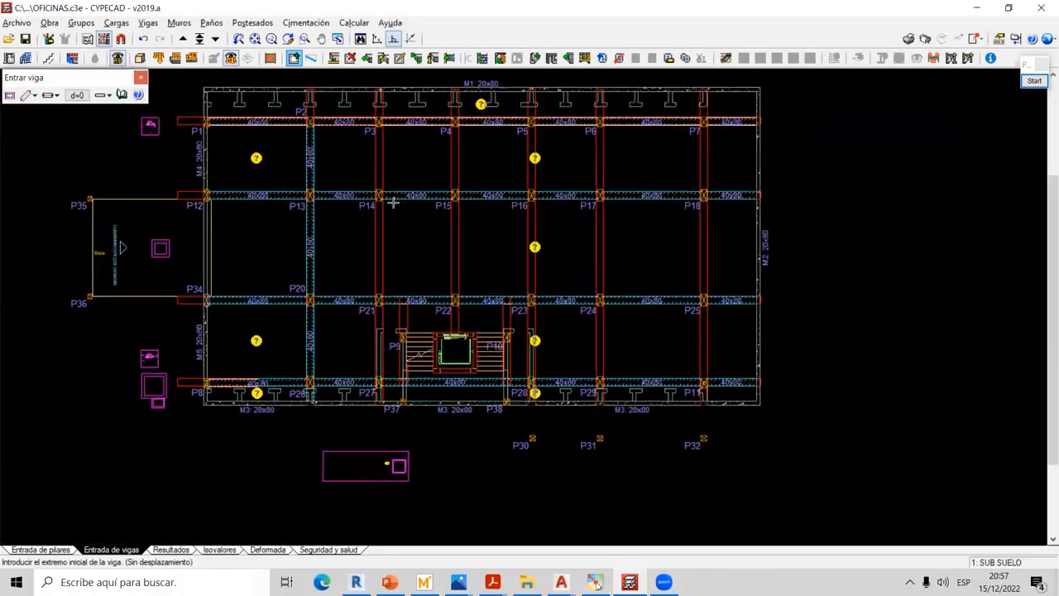
pyautogui.click(377, 130)
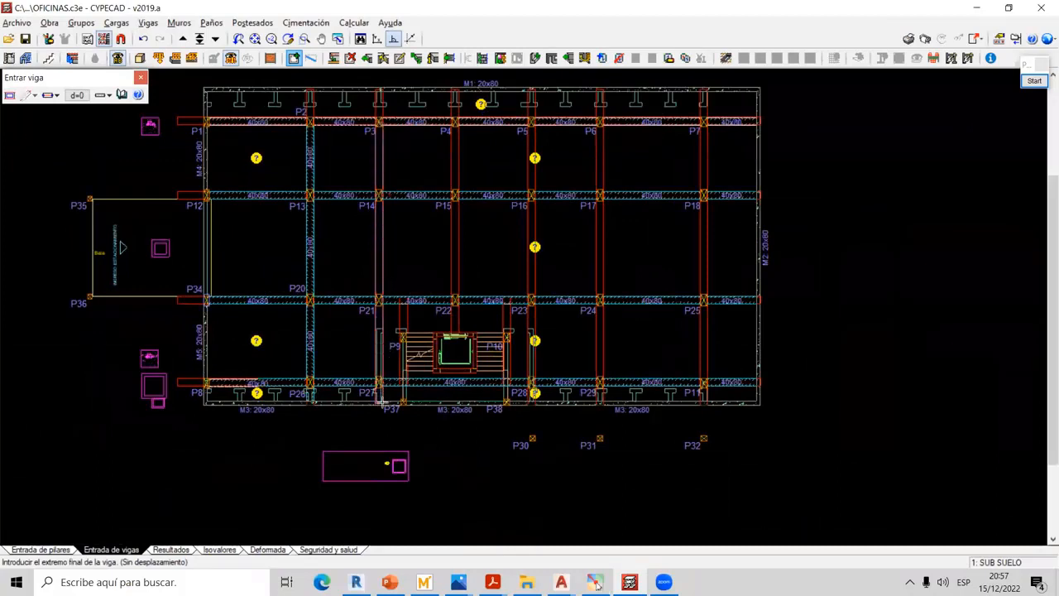
pyautogui.click(382, 401)
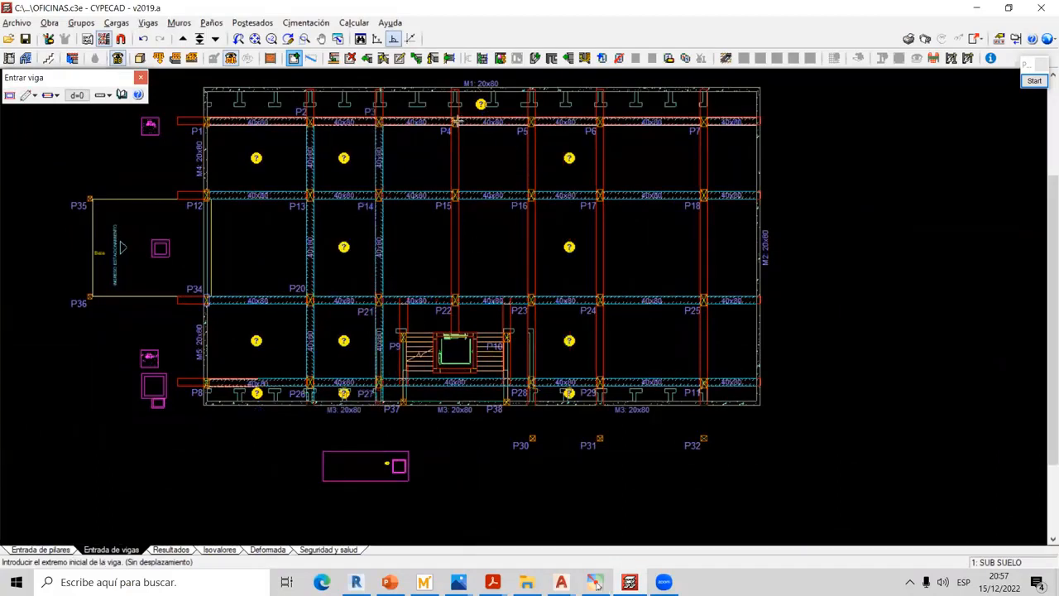
# Enter 40 x 80 cm foundation beams from P4 to P22 and from P5 through P28 to the M3 wall
pyautogui.click(455, 122)
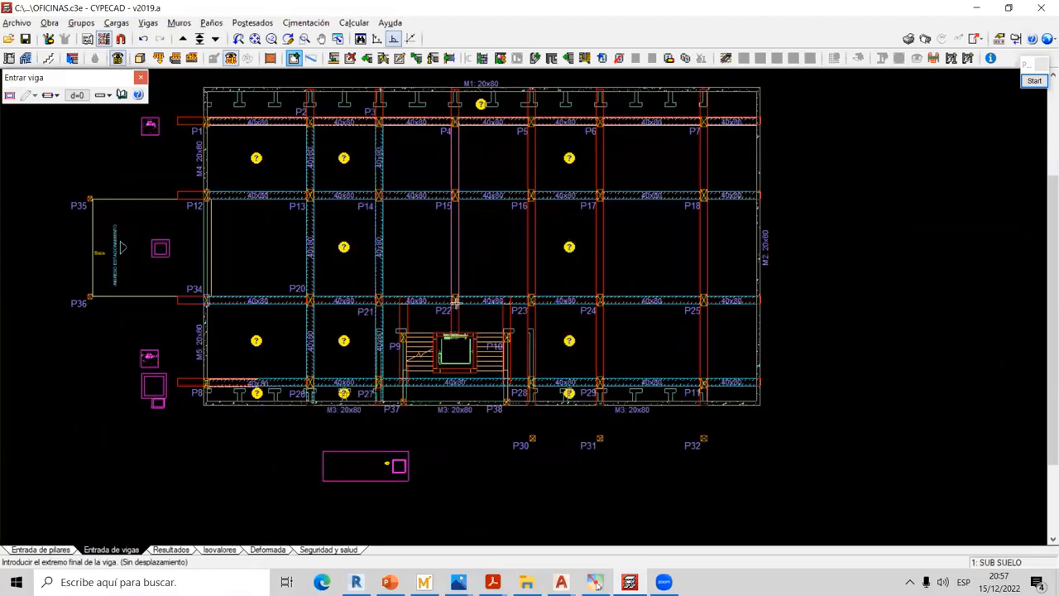
pyautogui.click(456, 303)
pyautogui.click(531, 123)
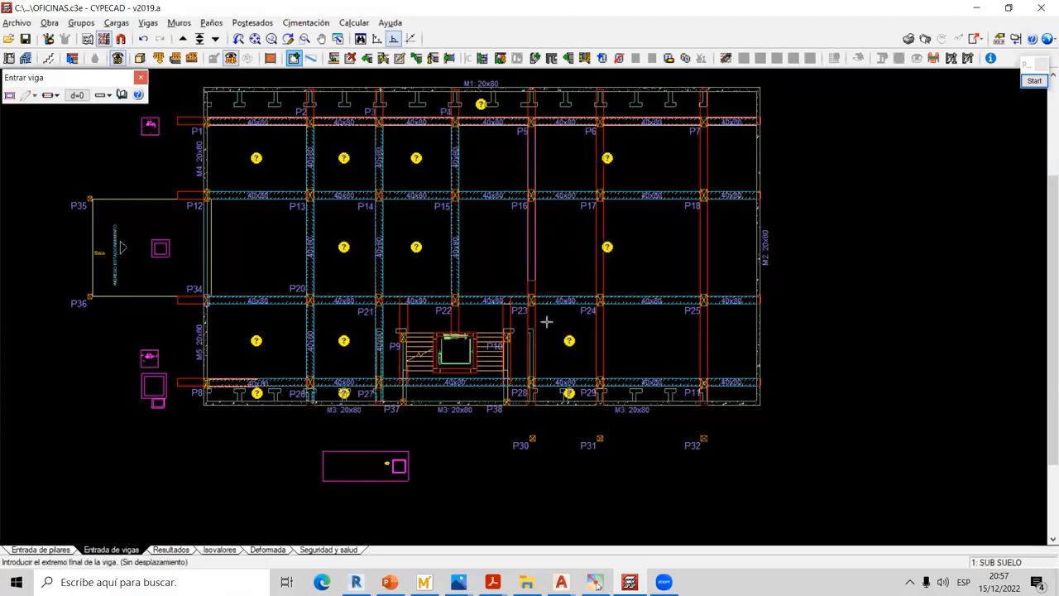
pyautogui.click(531, 385)
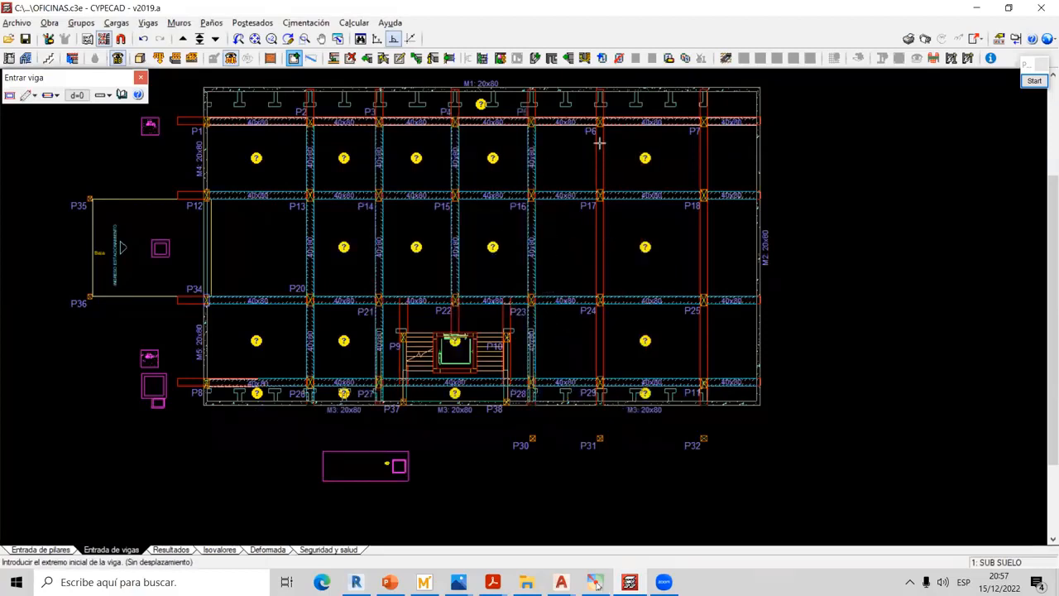
# Enter 40 x 80 cm foundation beams along the P6 and P7 column lines down to the M3 wall
pyautogui.click(600, 122)
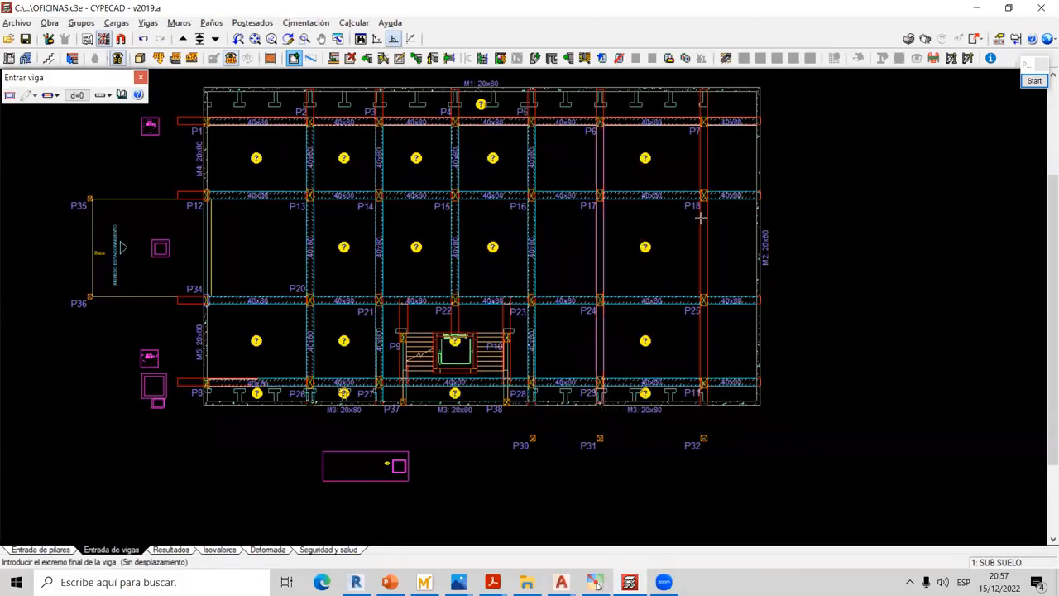
pyautogui.click(703, 122)
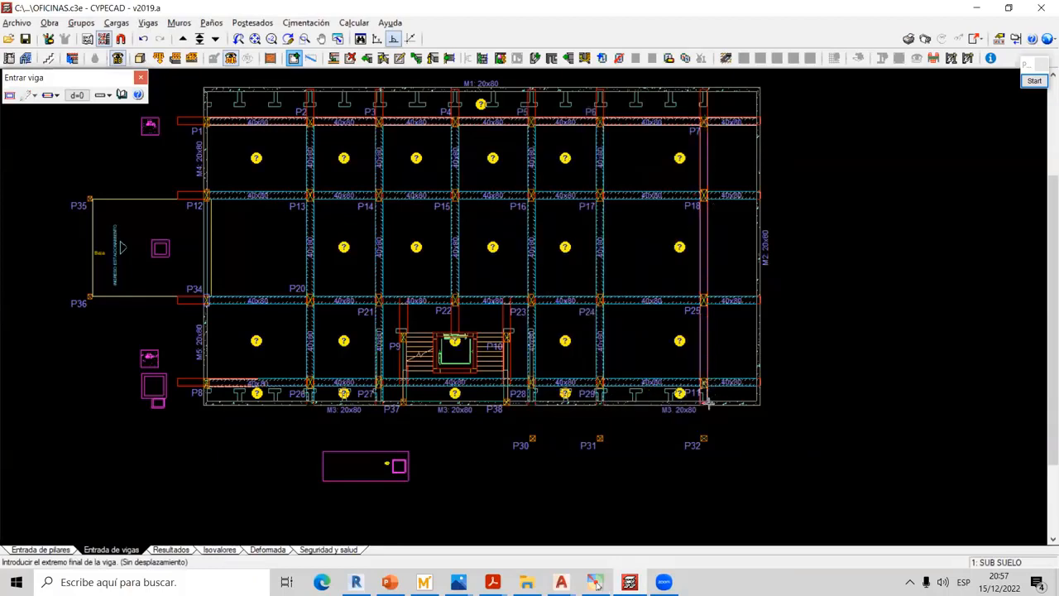
pyautogui.click(707, 402)
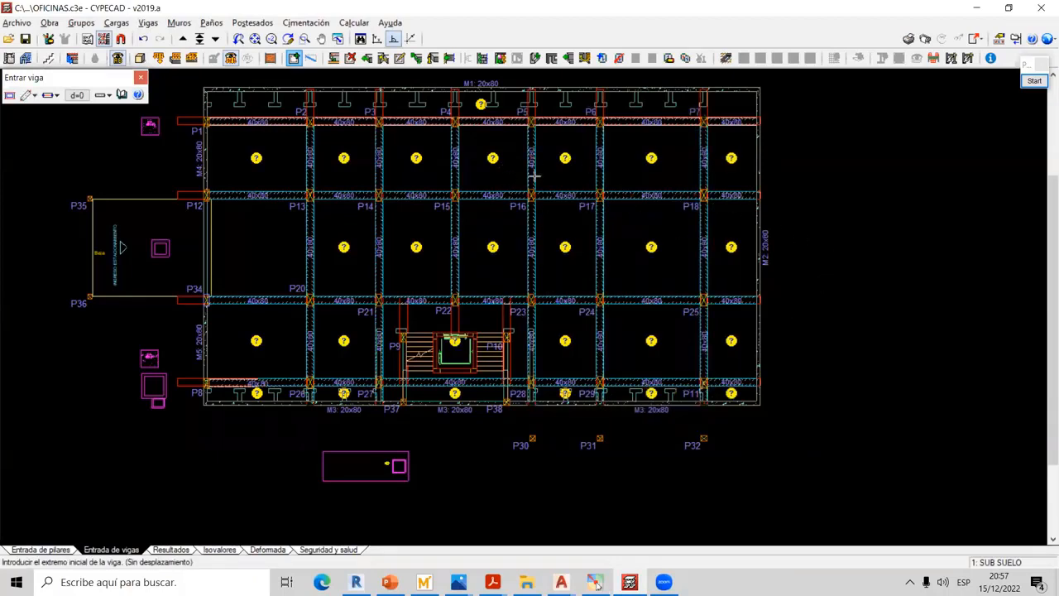
# Start the beam Adjust (Ajustar) command and align the P1–P2 beam with the template's beam edges
pyautogui.moveTo(513, 189); pyautogui.dragTo(570, 293, button='middle')
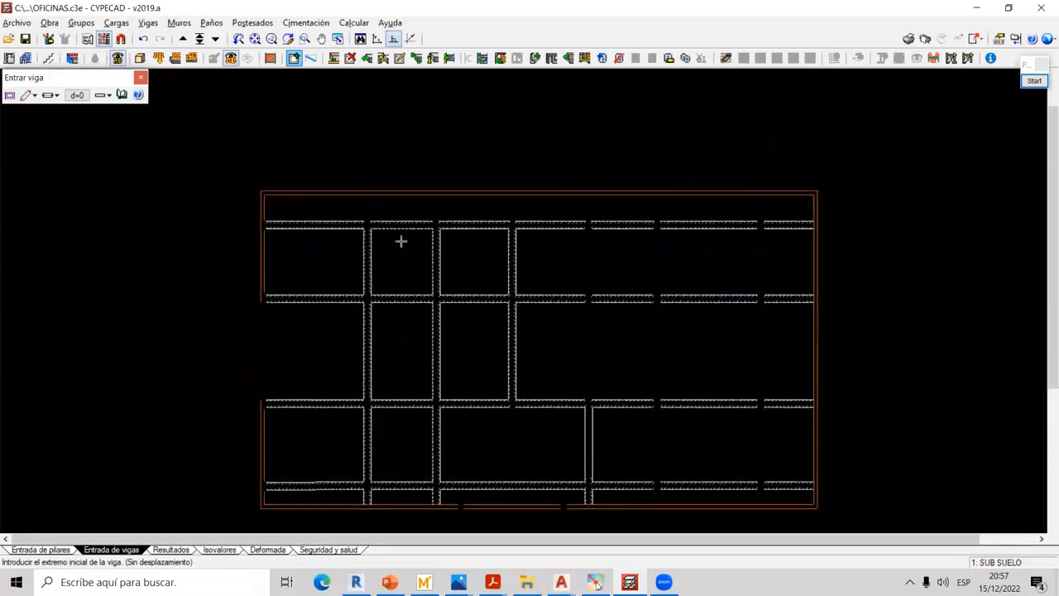
pyautogui.scroll(6, 339, 239)
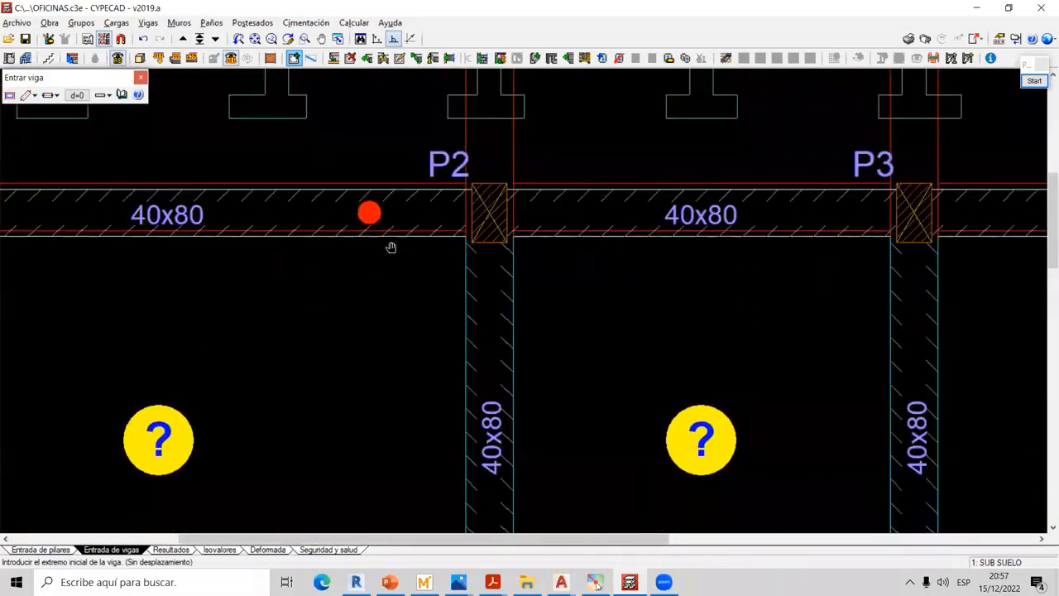
pyautogui.moveTo(392, 247); pyautogui.dragTo(417, 289, button='middle')
pyautogui.scroll(-1, 383, 279)
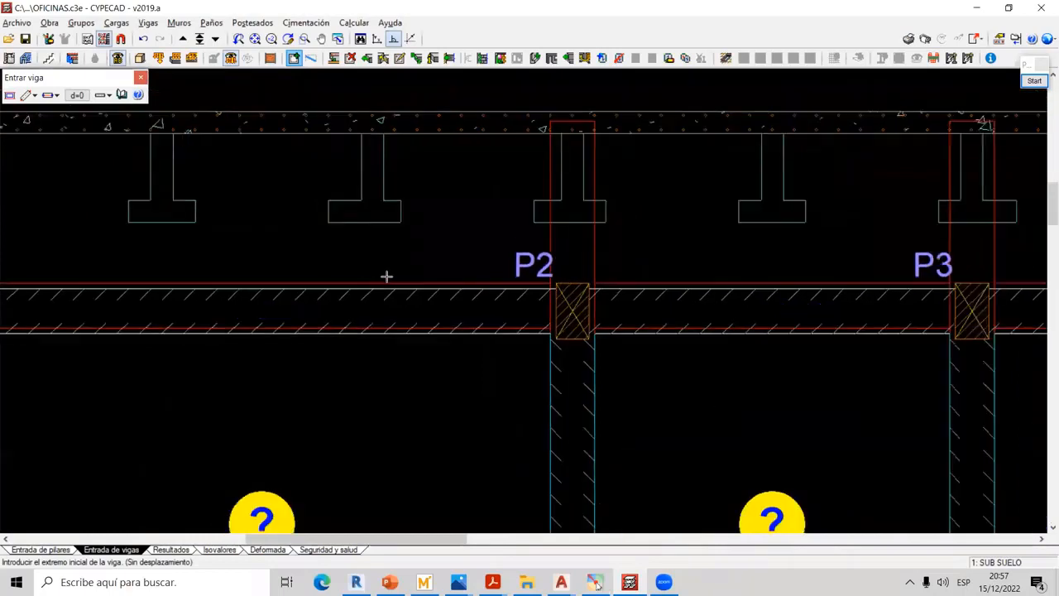
pyautogui.scroll(-1, 387, 275)
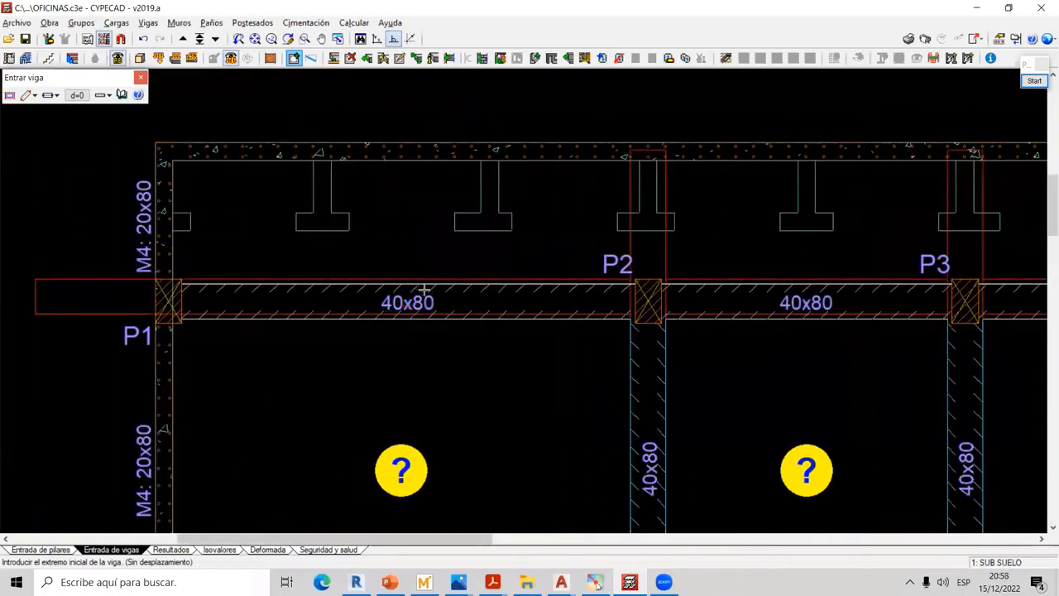
pyautogui.click(149, 23)
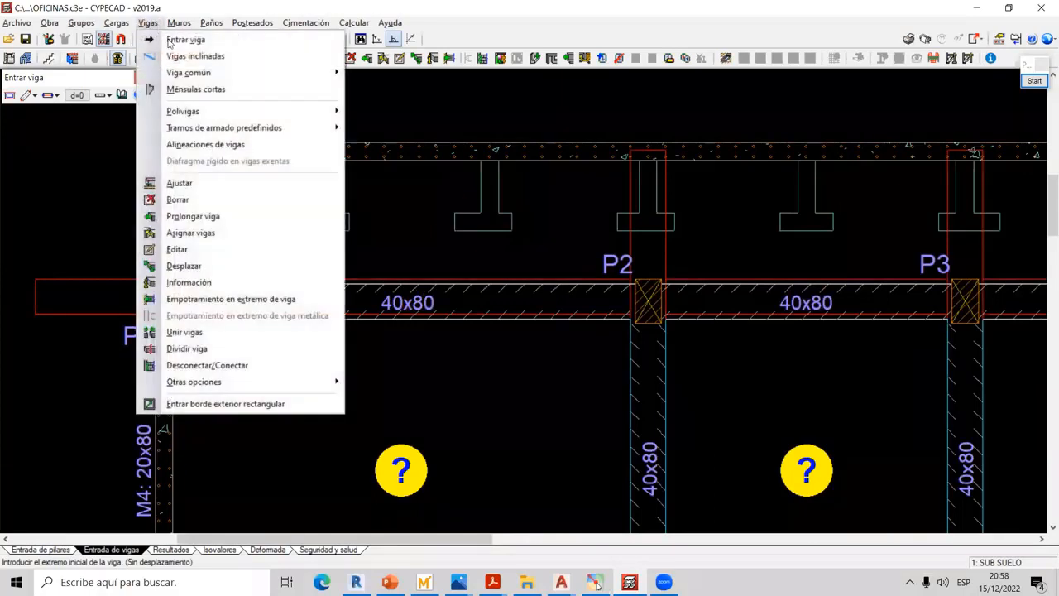
pyautogui.click(197, 183)
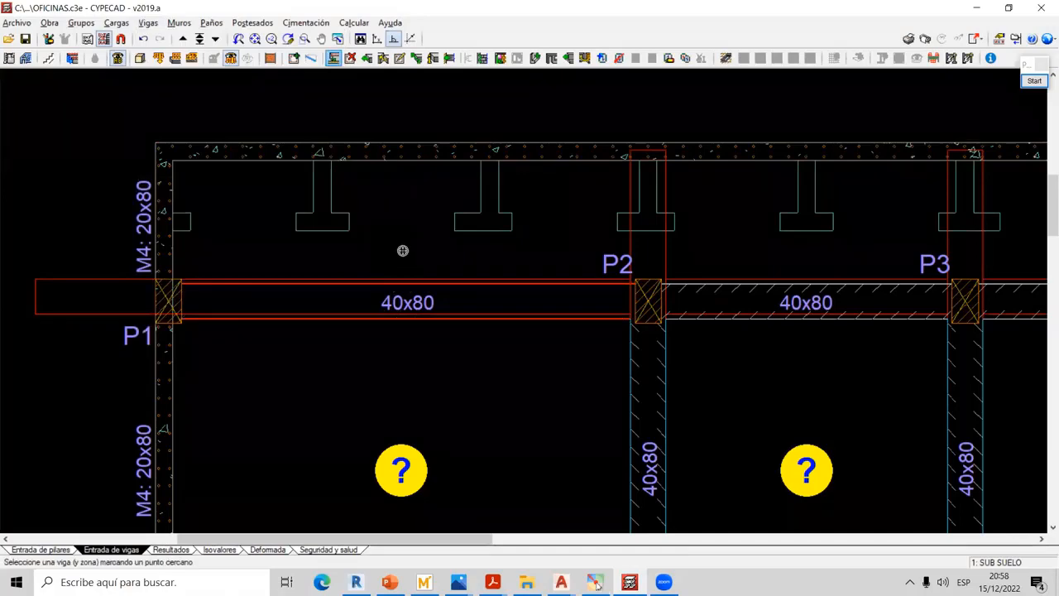
pyautogui.click(403, 250)
pyautogui.scroll(-3, 406, 249)
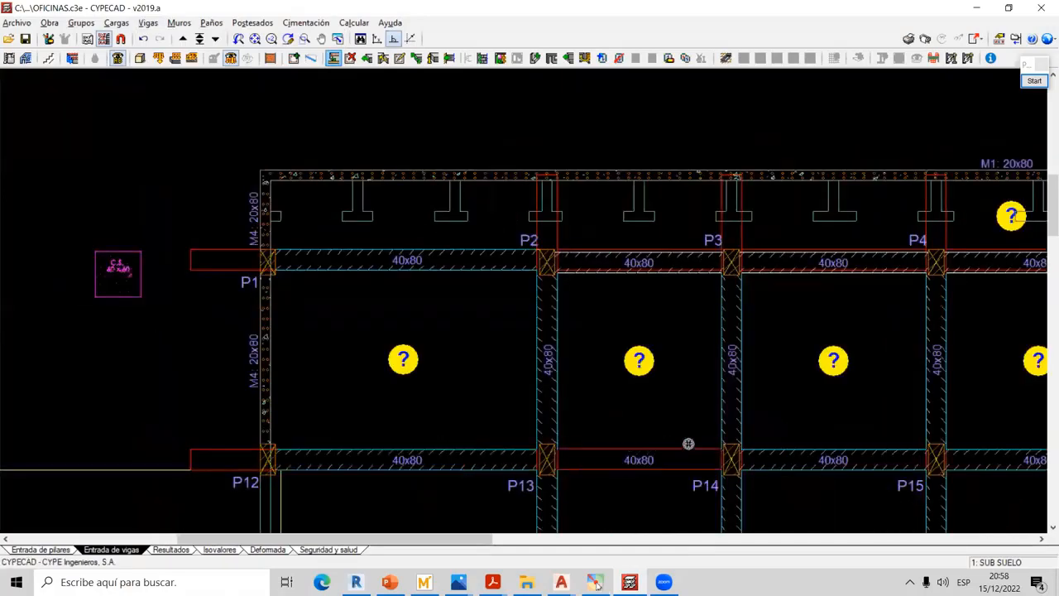
# Adjust the remaining beams of the P1–P7 row, from P2 across to the M2 wall, to the template lines
pyautogui.moveTo(485, 372); pyautogui.dragTo(206, 385, button='middle')
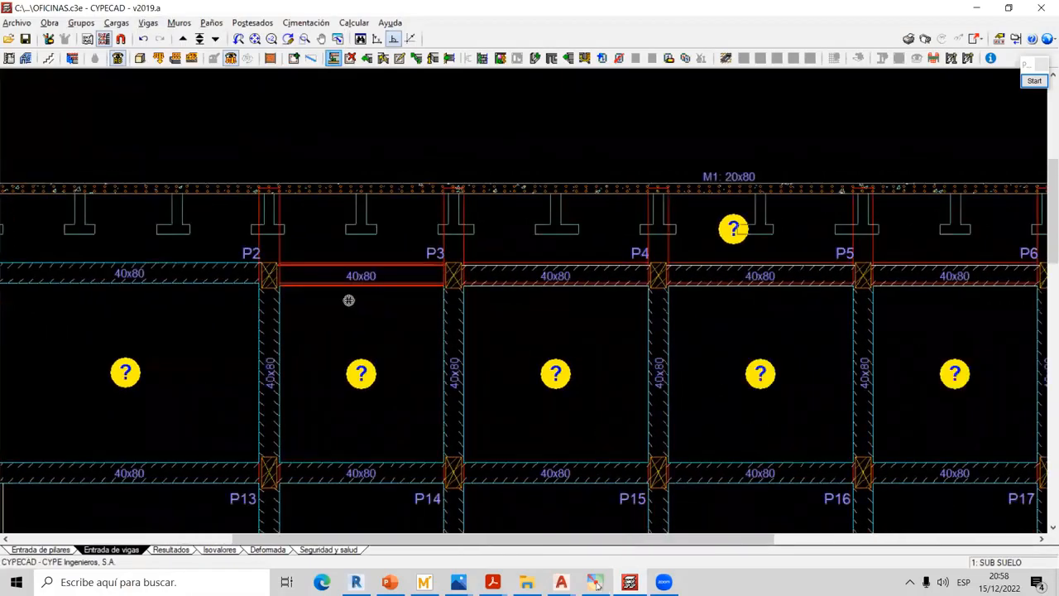
pyautogui.scroll(3, 348, 300)
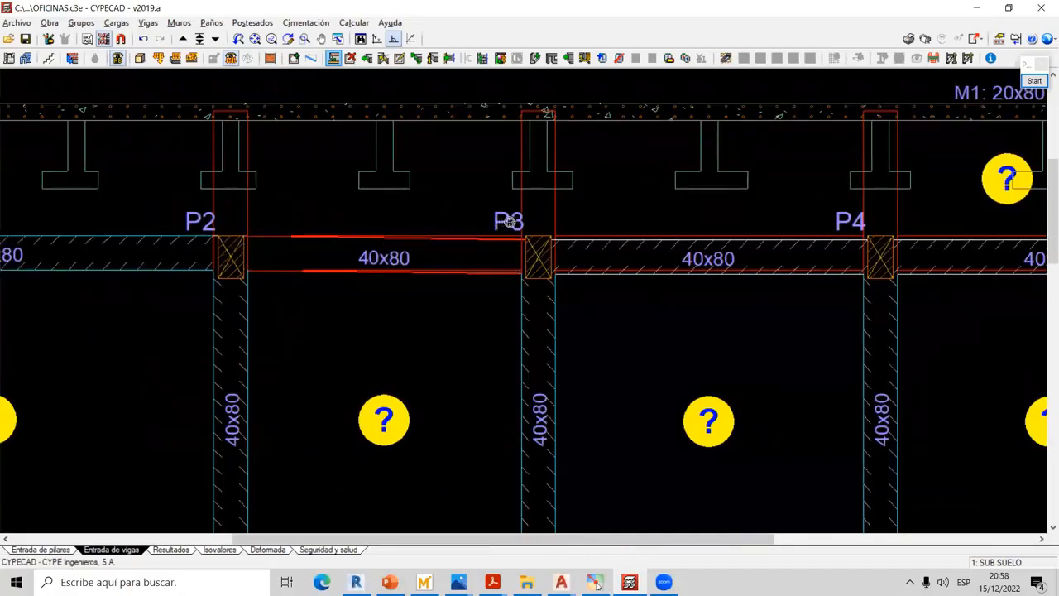
pyautogui.scroll(-3, 444, 224)
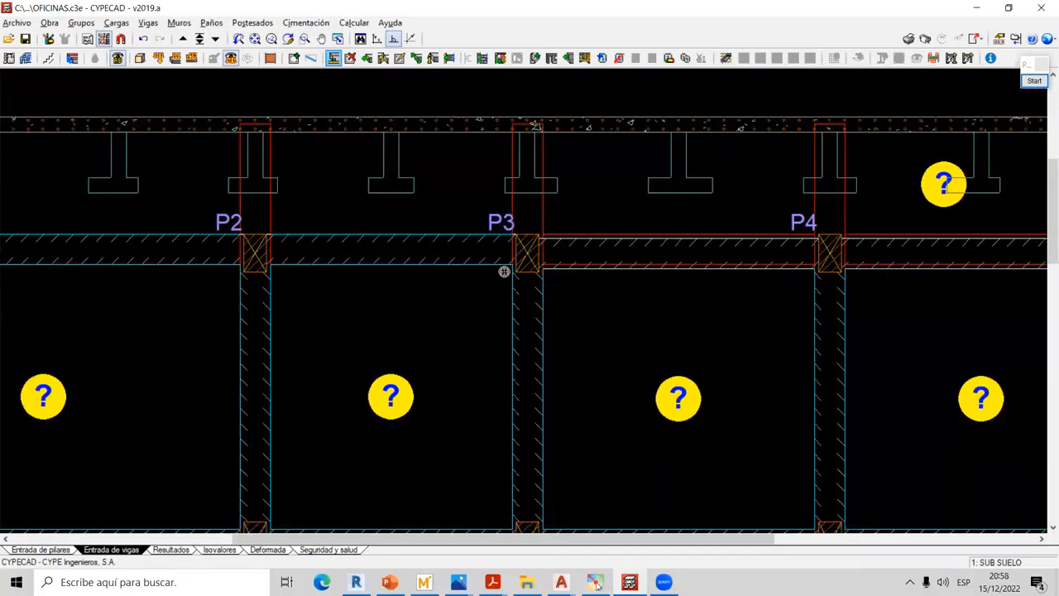
pyautogui.hscroll(3, 317, 274)
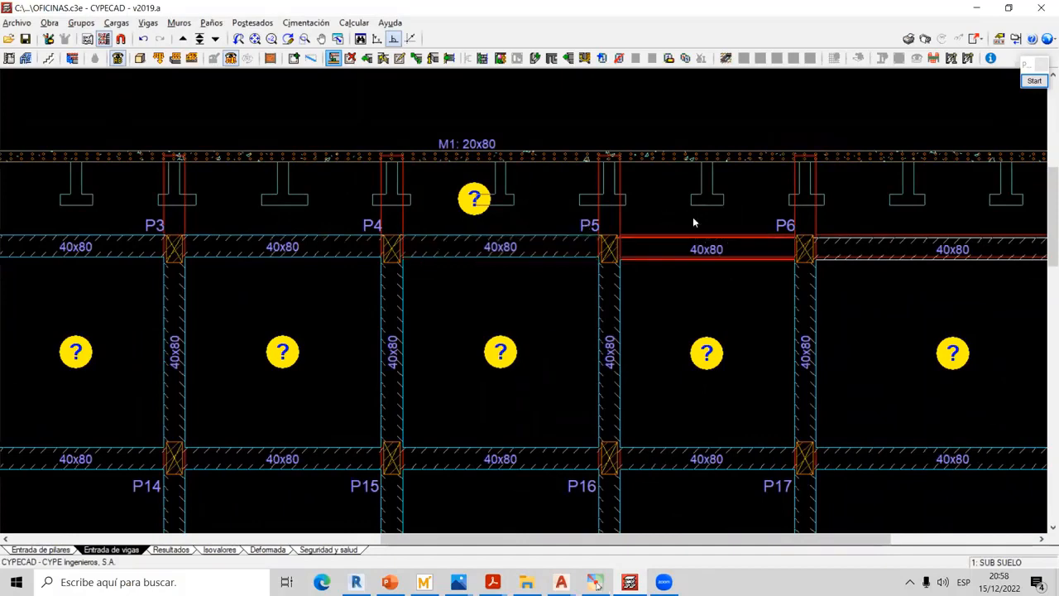
pyautogui.hscroll(3, 488, 234)
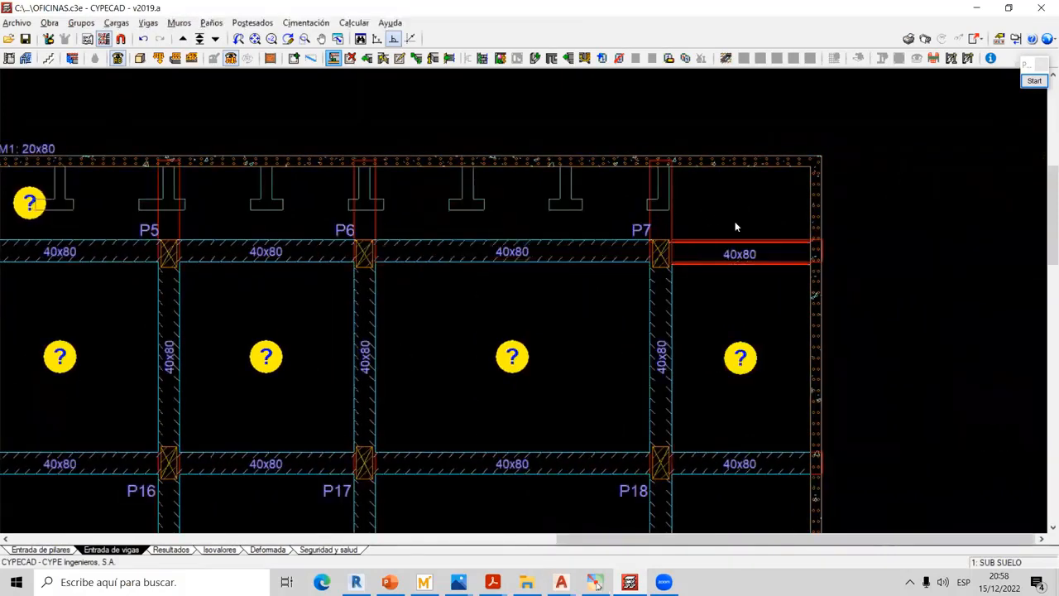
# Hide the 00.-Subsuelo template view and check the foundation beam grid on its own
pyautogui.scroll(-2, 537, 256)
pyautogui.scroll(2, 627, 262)
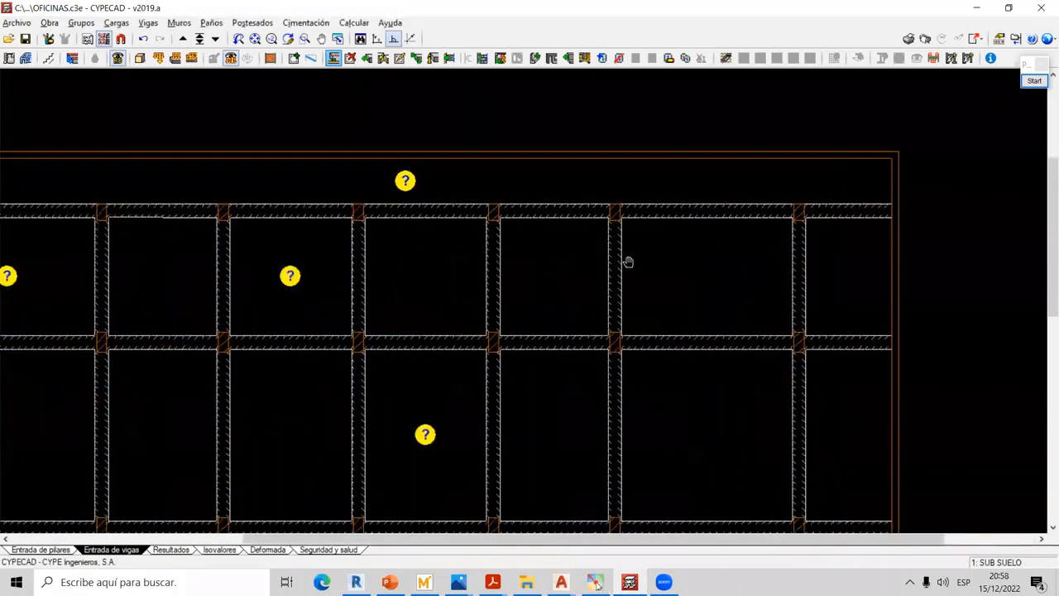
pyautogui.scroll(-5, 596, 336)
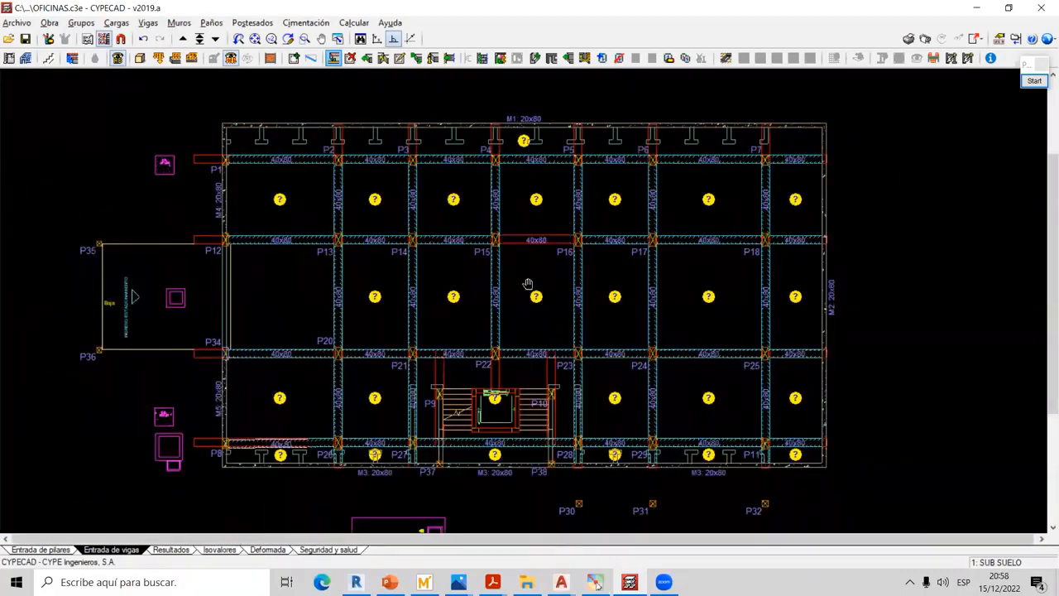
pyautogui.moveTo(527, 197); pyautogui.dragTo(533, 223, button='middle')
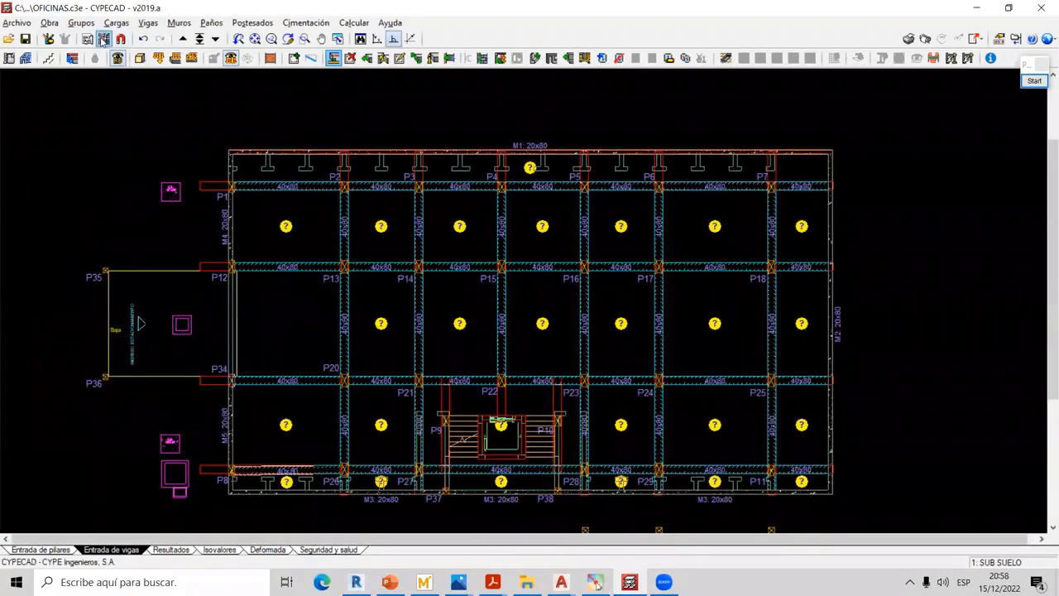
pyautogui.click(103, 40)
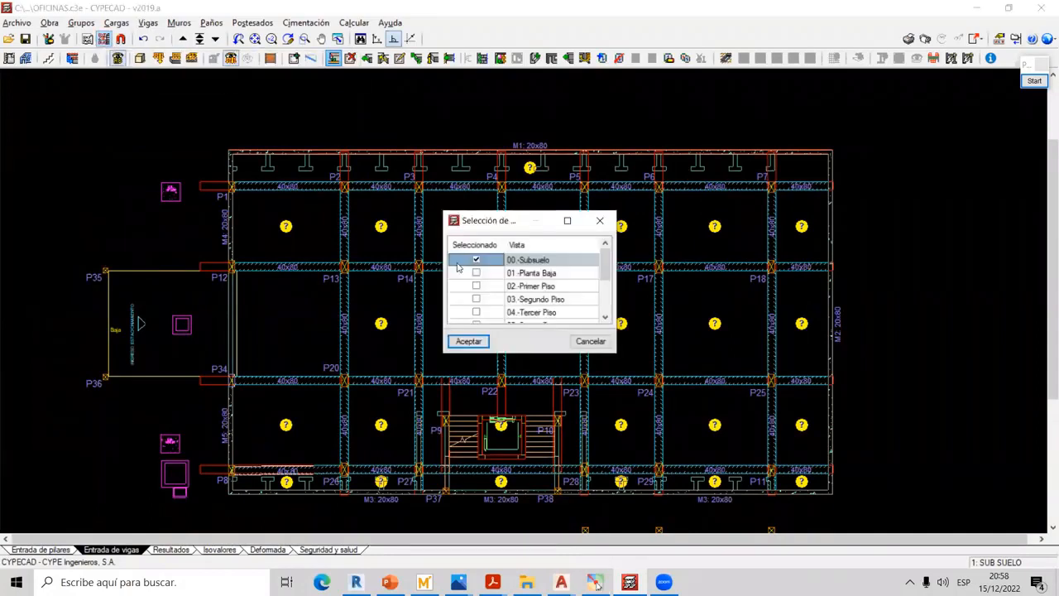
pyautogui.click(469, 341)
pyautogui.moveTo(465, 326); pyautogui.dragTo(456, 267, button='middle')
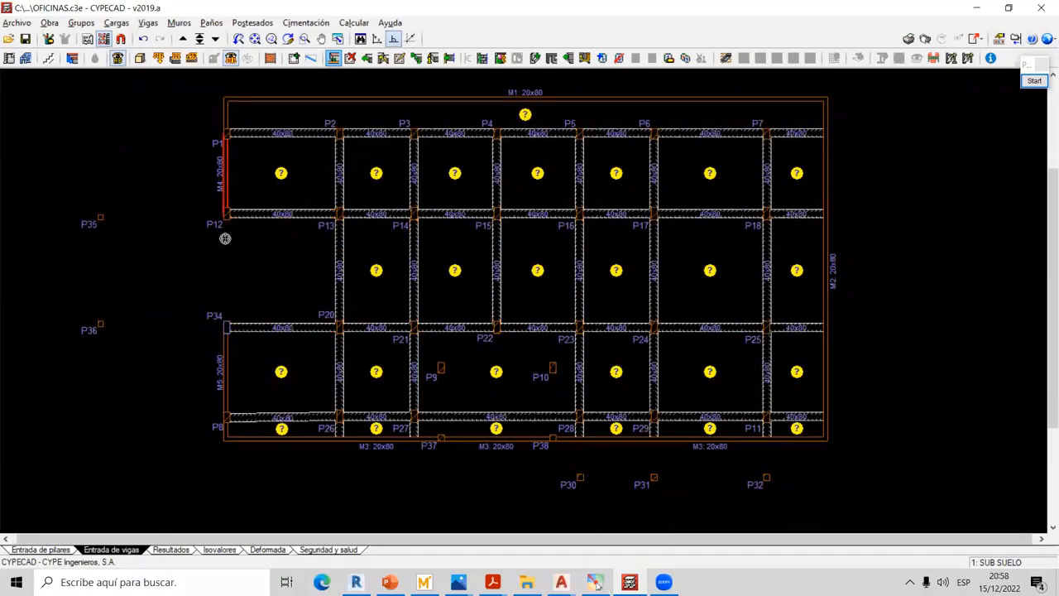
pyautogui.scroll(3, 307, 253)
pyautogui.scroll(5, 318, 227)
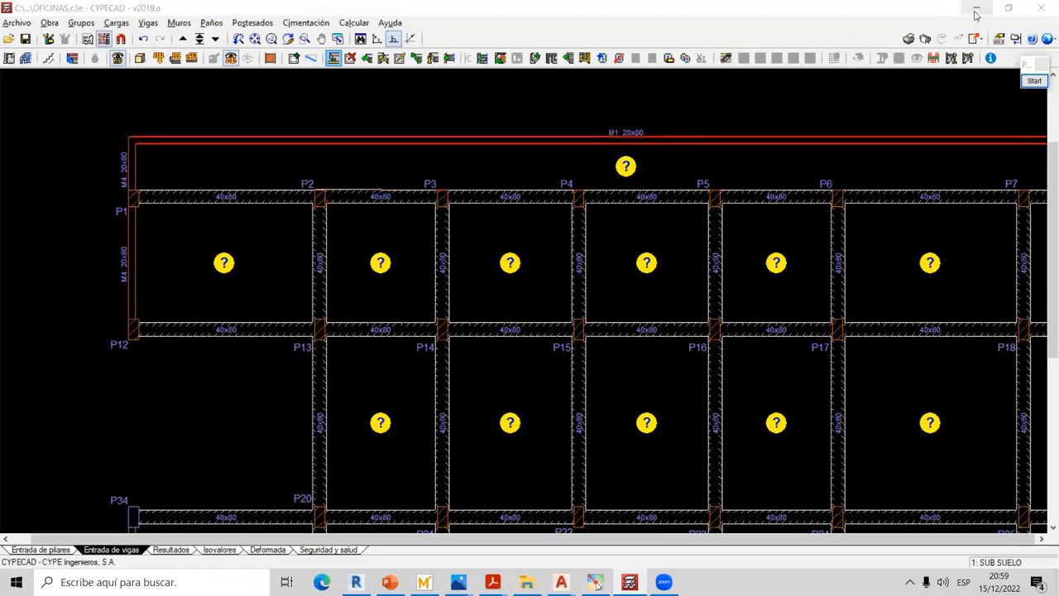
# Switch to File Explorer and open the VIGA DE CIMENTACION folder inside IMAGENES 3
pyautogui.click(597, 585)
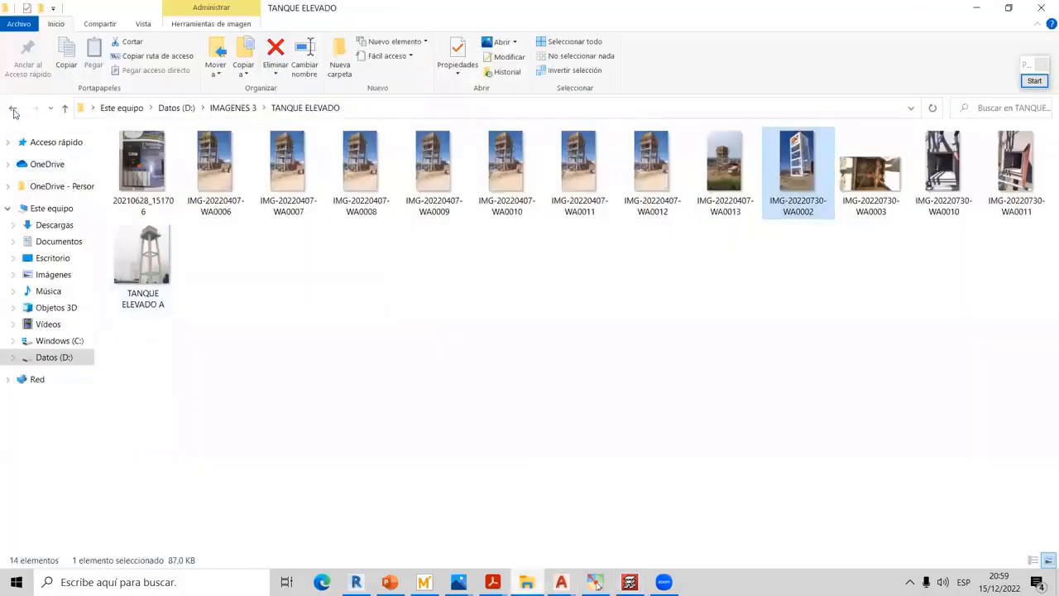
pyautogui.hotkey('alt', 'Up')
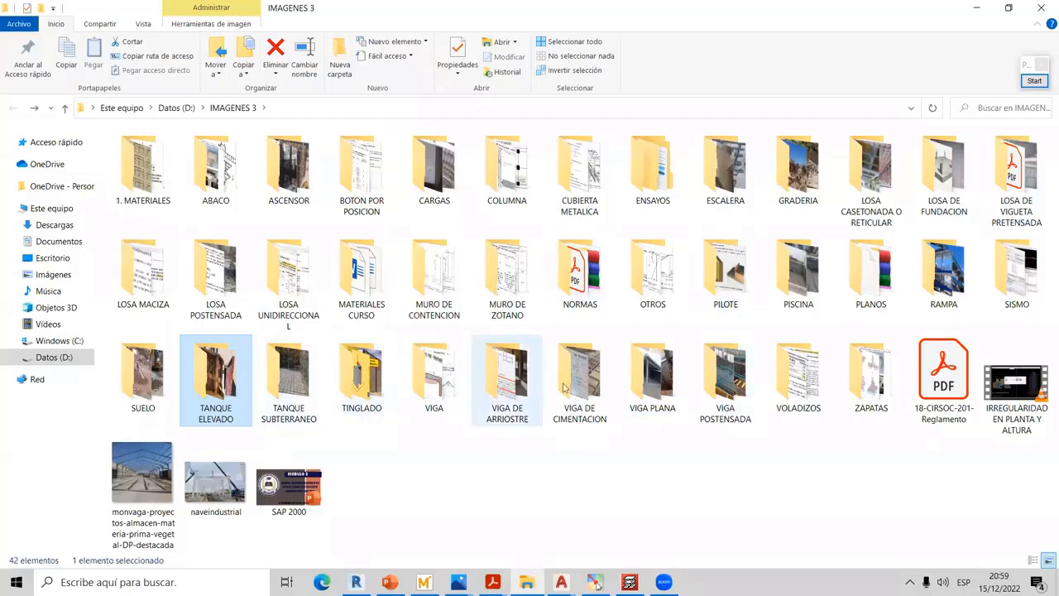
pyautogui.doubleClick(593, 391)
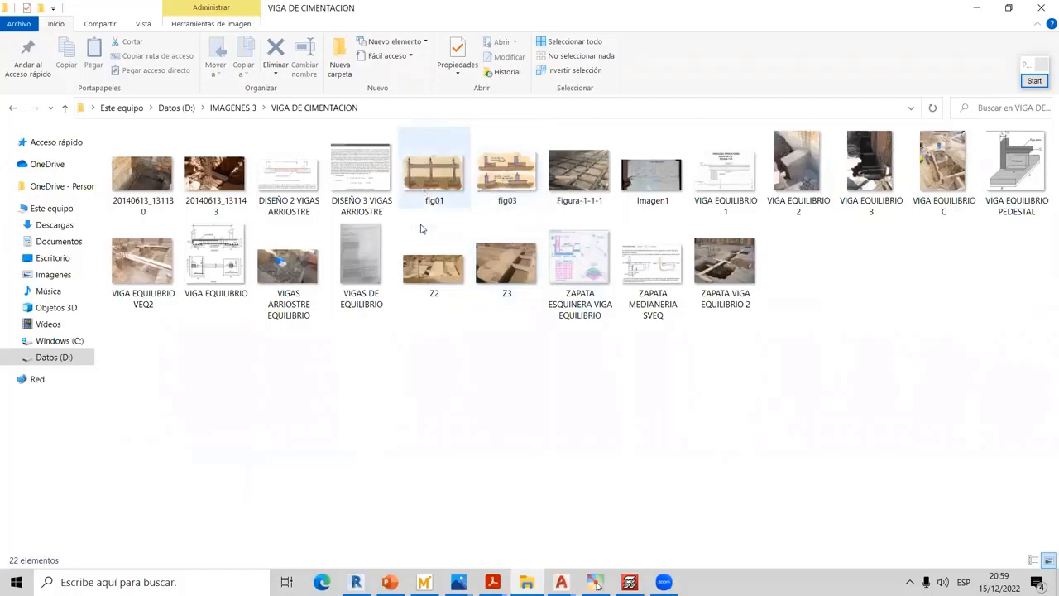
# Open the VIGA EQUILIBRIO VEQ2 photo and examine the foundation beams cast between the excavations
pyautogui.click(166, 263)
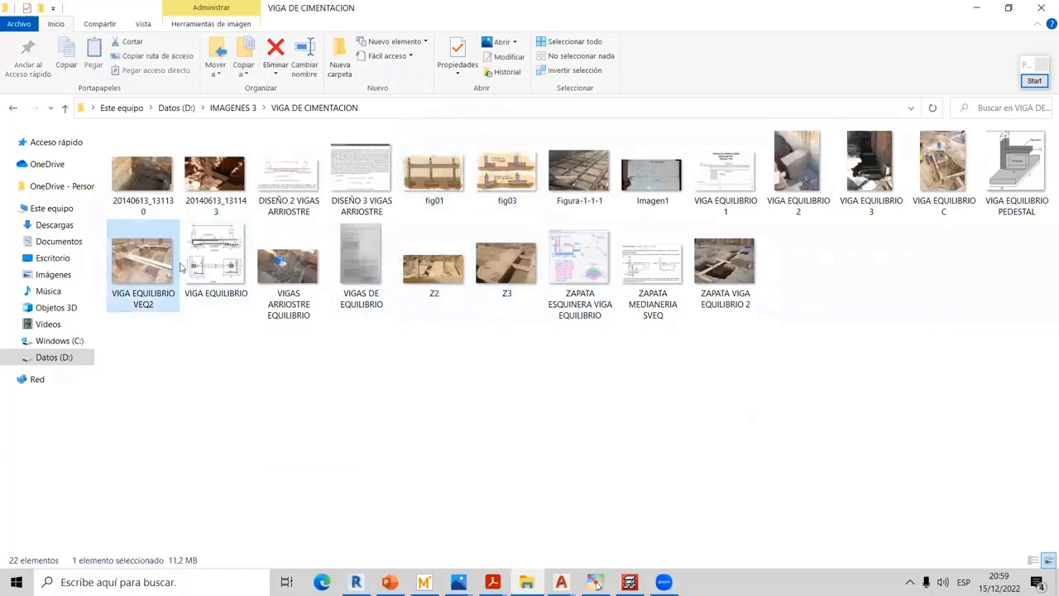
pyautogui.doubleClick(182, 266)
pyautogui.scroll(3, 795, 191)
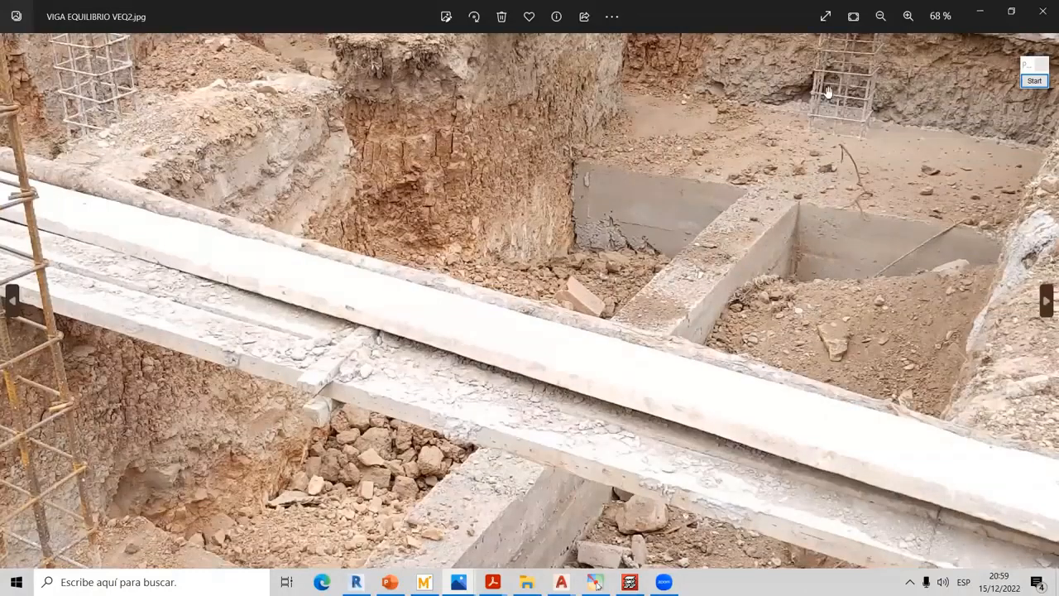
pyautogui.moveTo(828, 91); pyautogui.dragTo(827, 121)
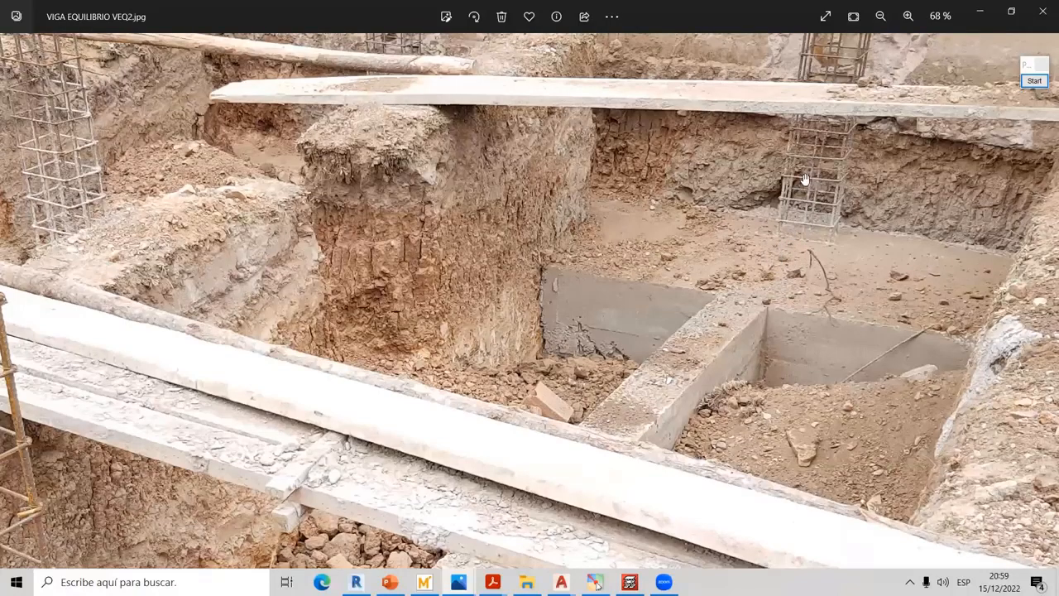
pyautogui.scroll(-5, 779, 271)
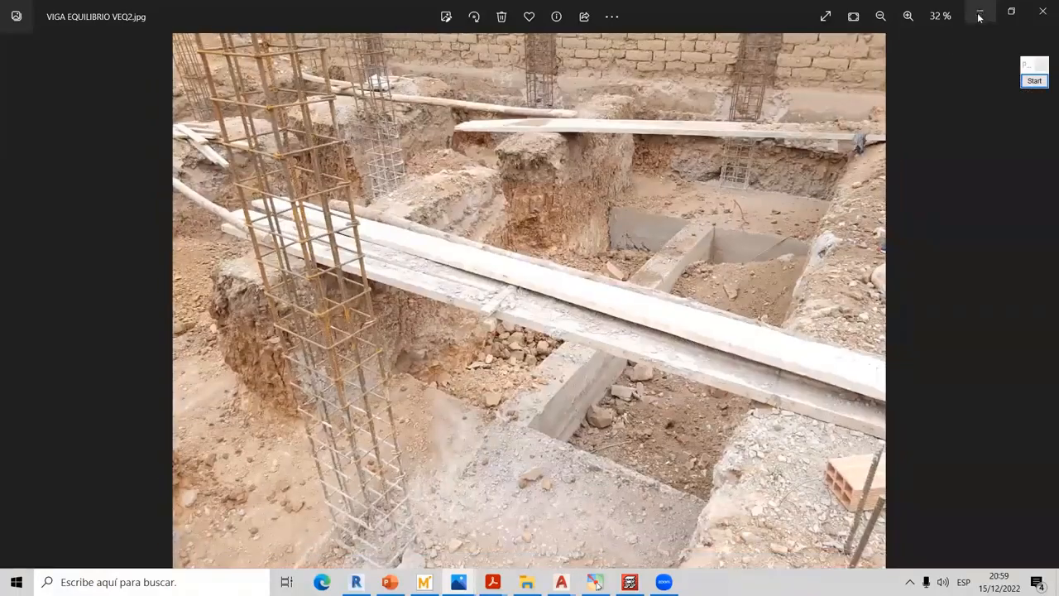
# Leave the VEQ2 photo and open the viga de arriostre photo from the VIGA DE ARRIOSTRE folder inside IMAGENES 3
pyautogui.click(980, 16)
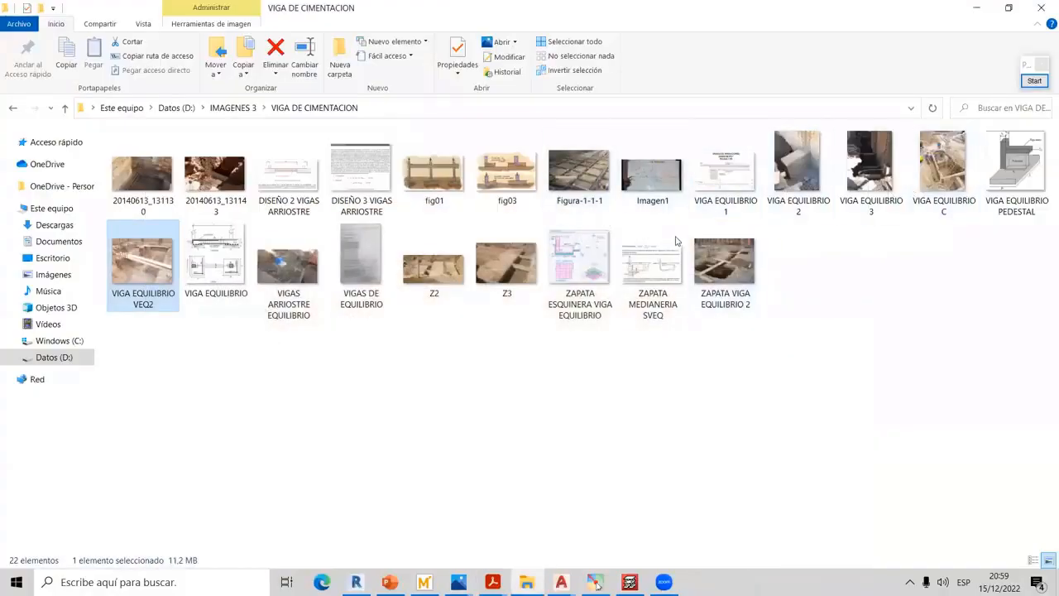
pyautogui.click(12, 107)
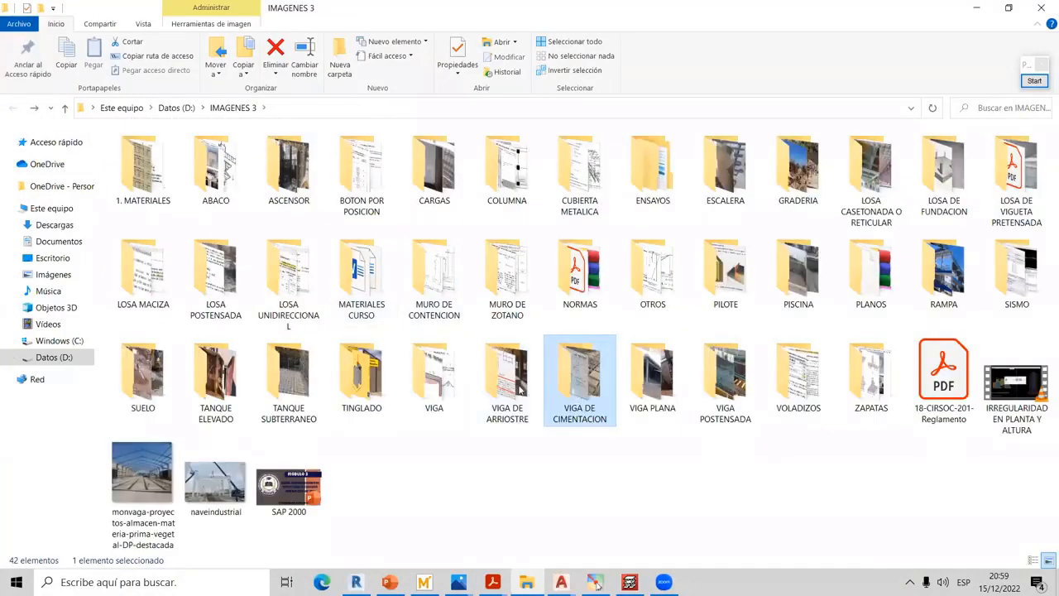
pyautogui.doubleClick(520, 389)
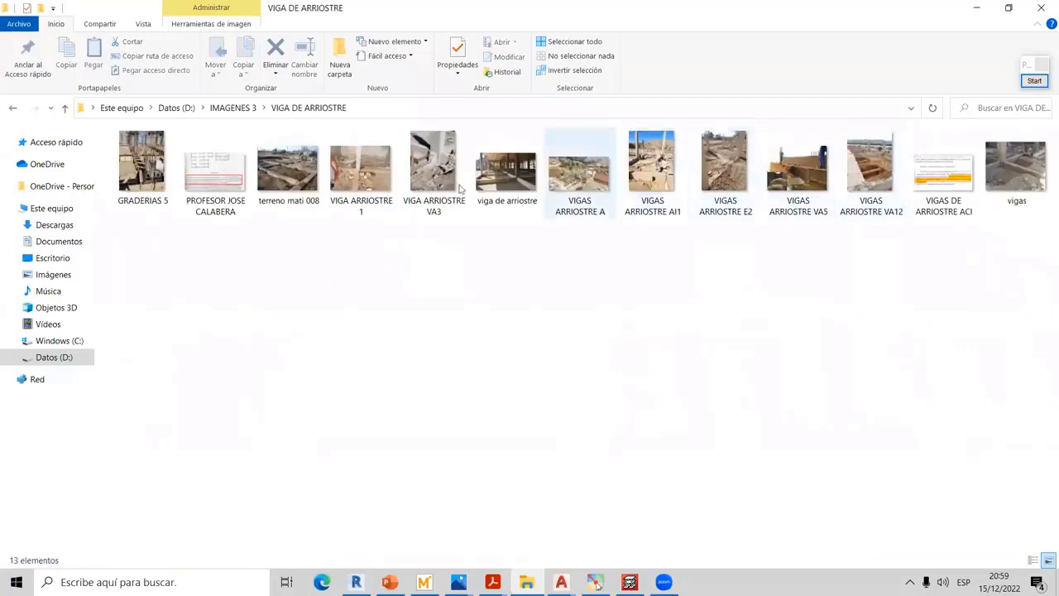
pyautogui.doubleClick(528, 187)
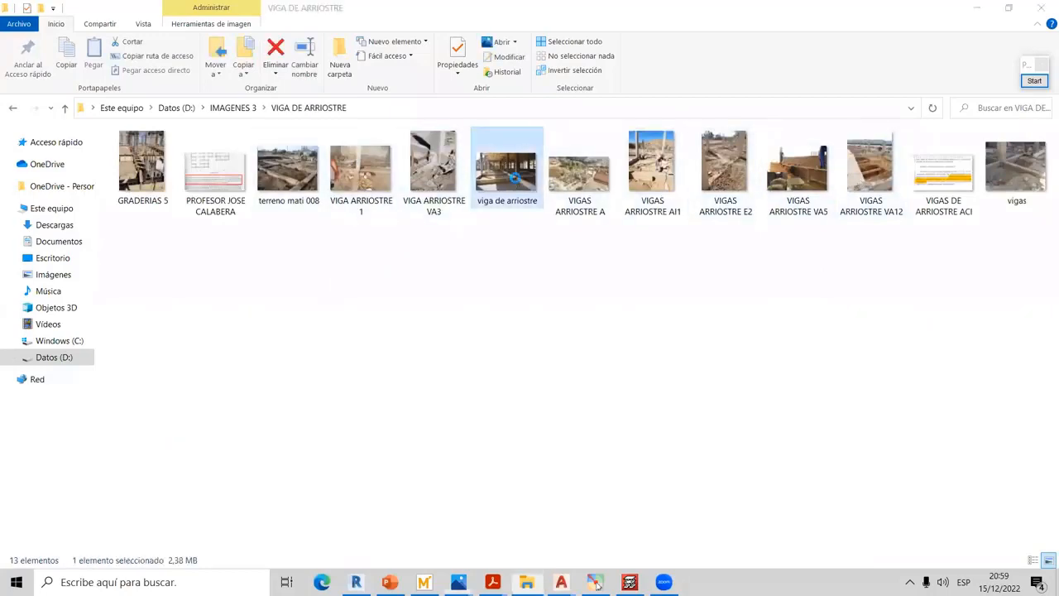
pyautogui.scroll(1, 556, 418)
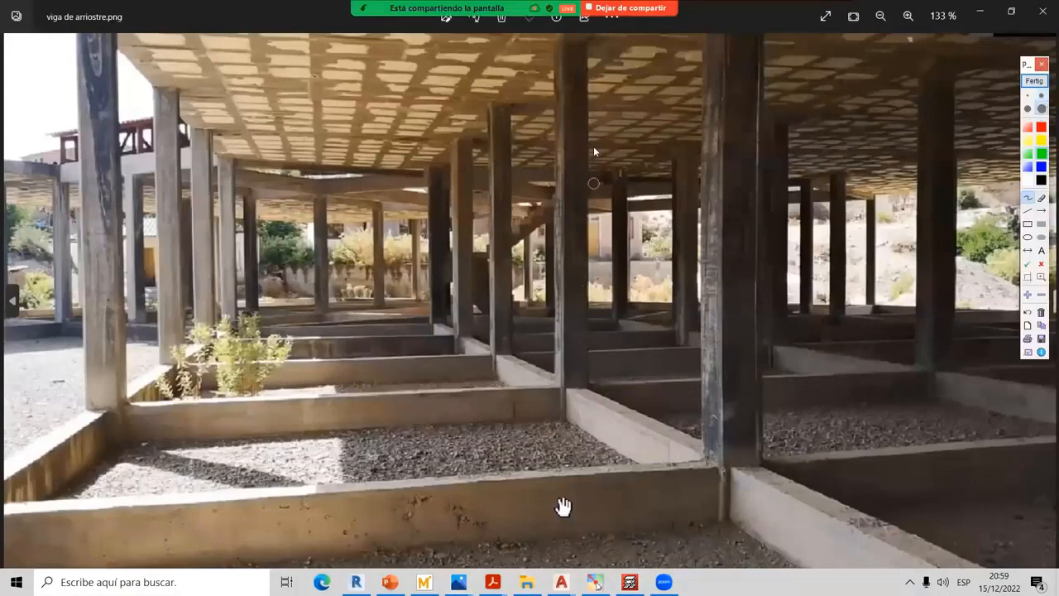
# Mark a column and the two tie beams meeting it in green on the photo, then clear the marks and put the photo away
pyautogui.moveTo(570, 59); pyautogui.dragTo(577, 307)
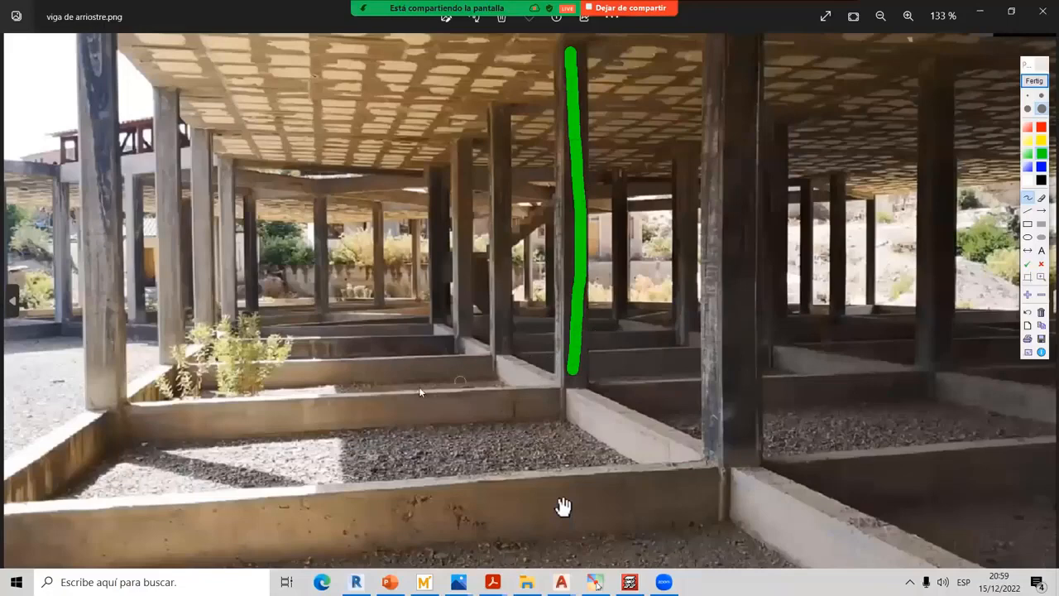
pyautogui.moveTo(337, 399); pyautogui.dragTo(524, 399)
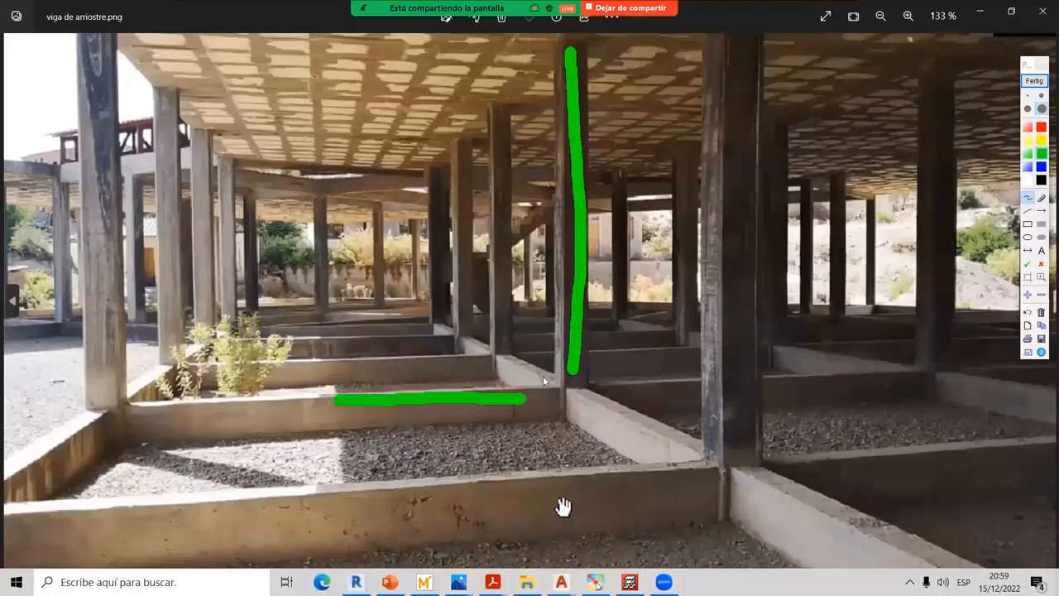
pyautogui.moveTo(491, 336); pyautogui.dragTo(546, 378)
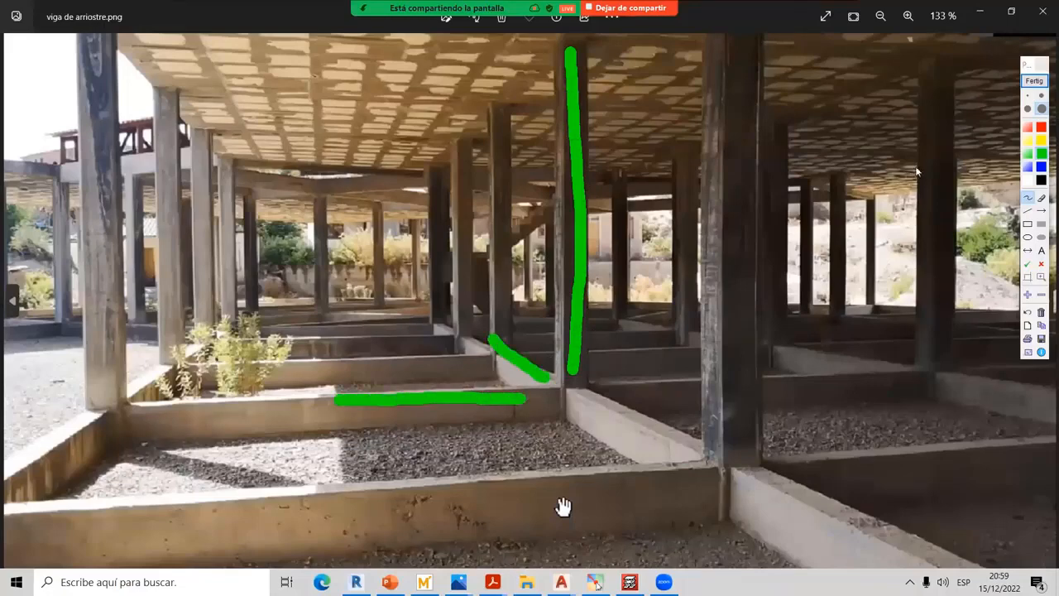
pyautogui.click(1034, 81)
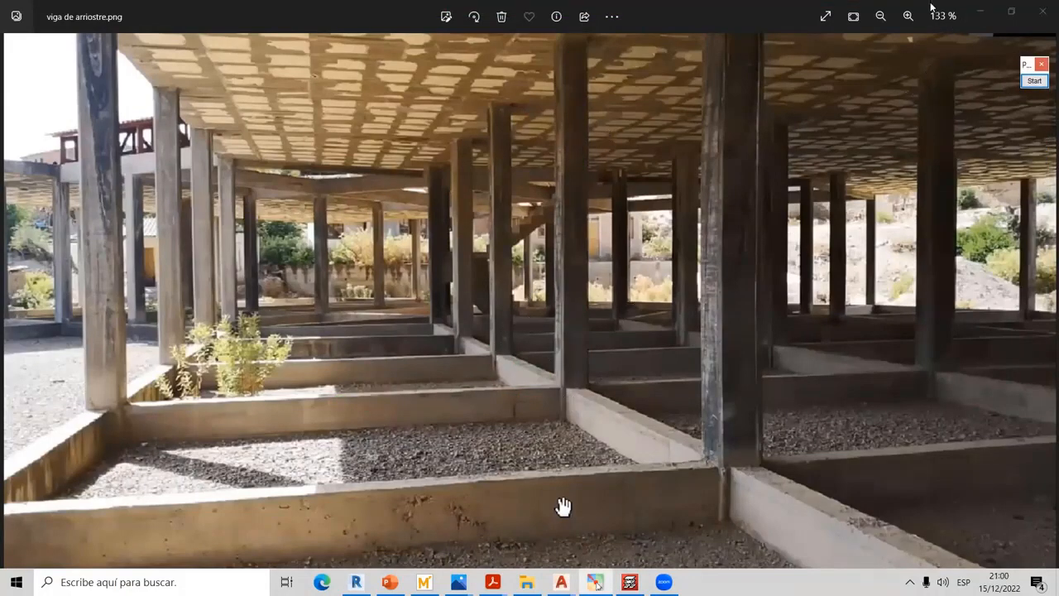
pyautogui.click(981, 12)
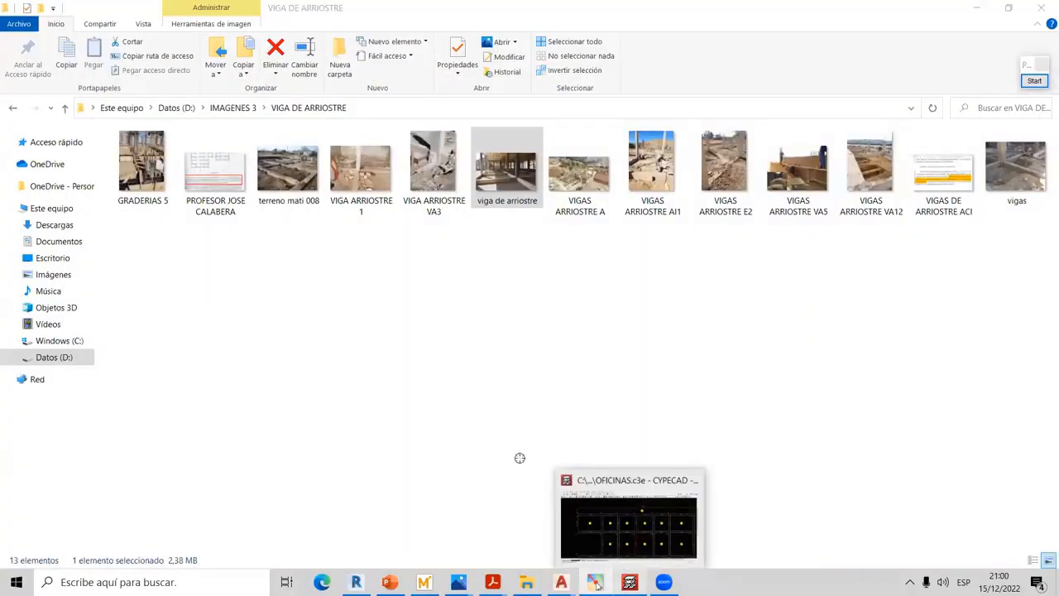
# Switch to CYPECAD and extend the P13–P2 beam to the M1 wall, keeping the extended beam's type and no fixed length
pyautogui.click(629, 521)
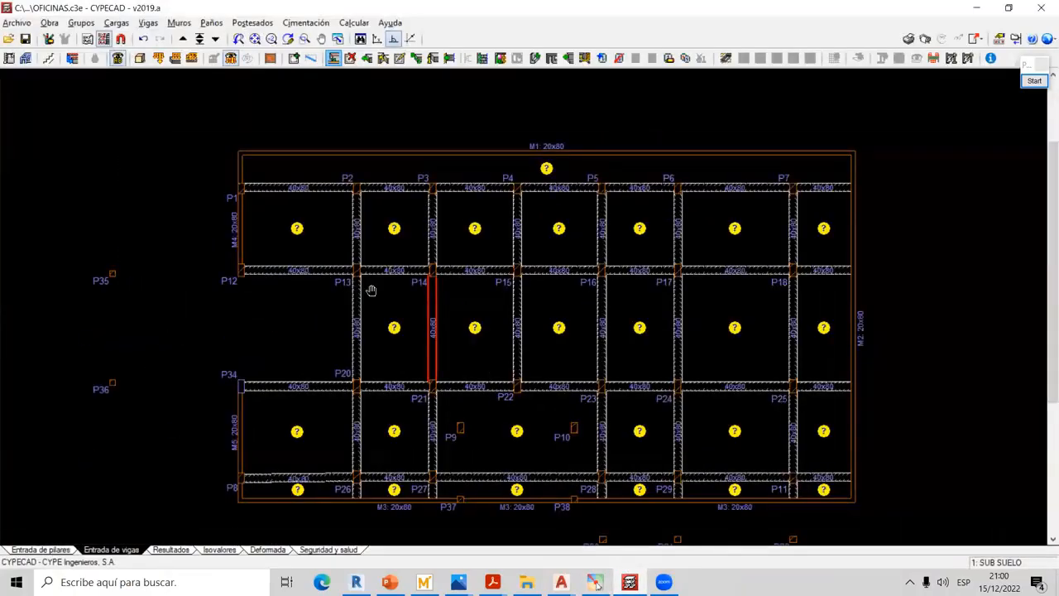
pyautogui.scroll(5, 331, 236)
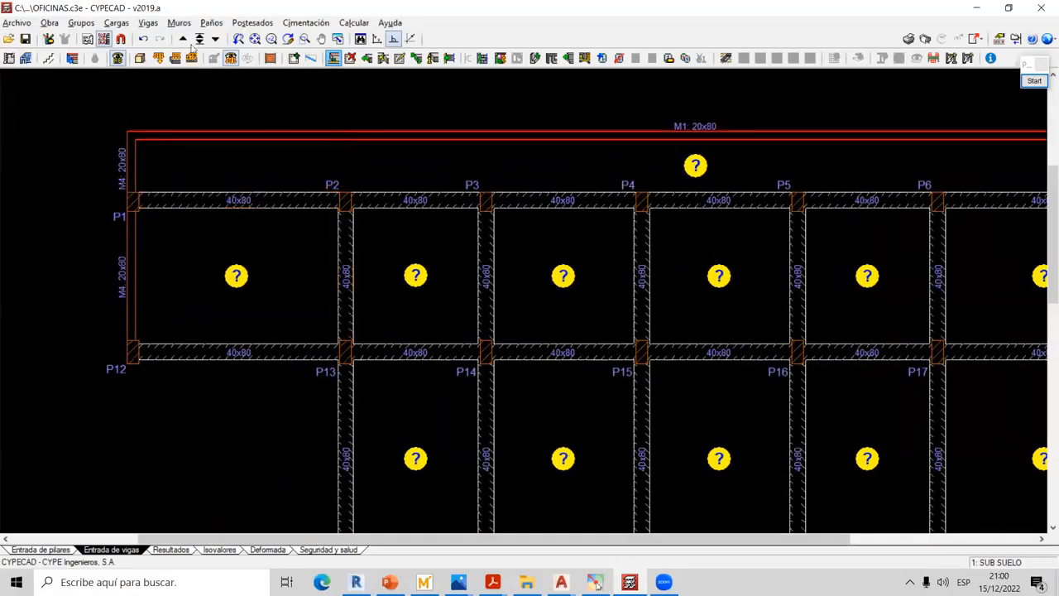
pyautogui.click(148, 22)
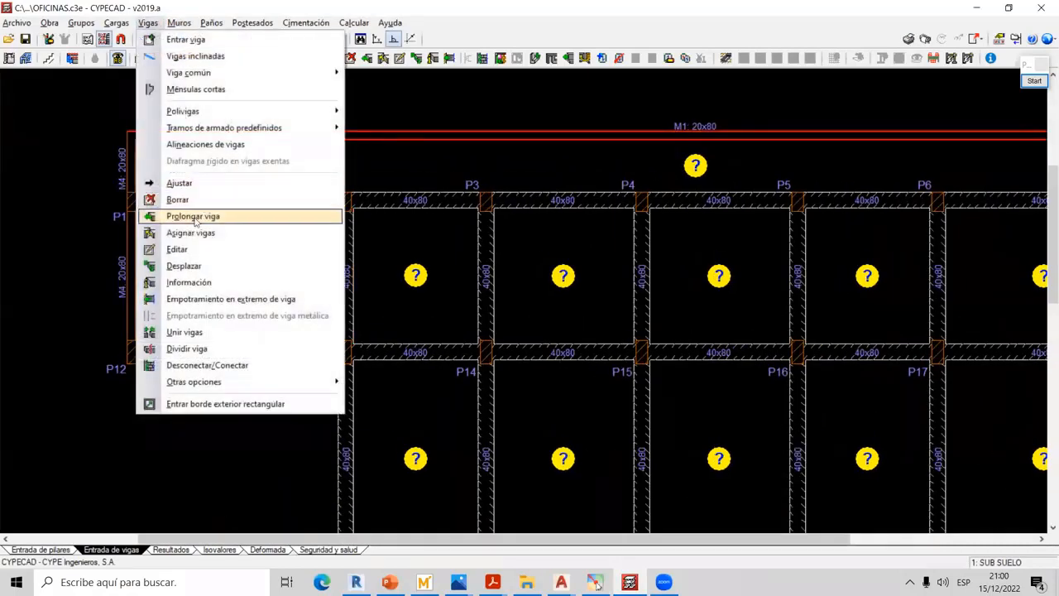
pyautogui.click(195, 217)
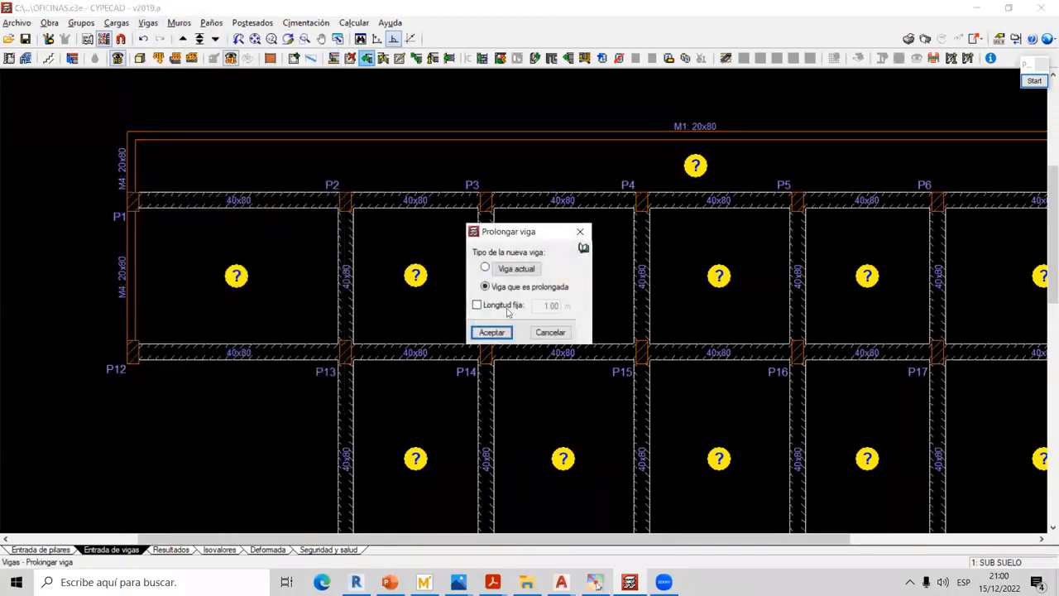
pyautogui.click(479, 307)
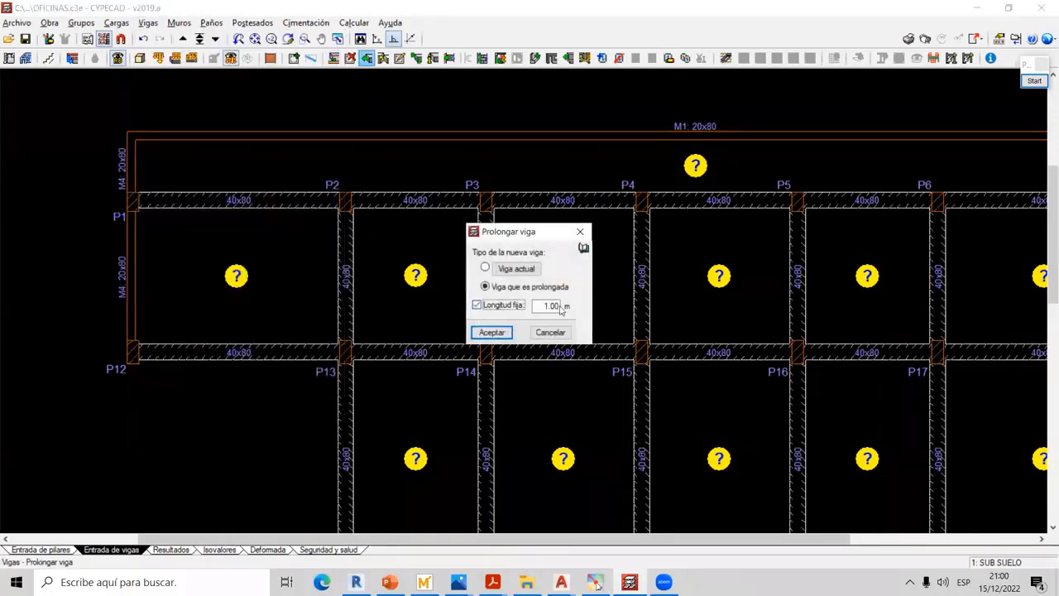
pyautogui.click(479, 308)
pyautogui.click(493, 332)
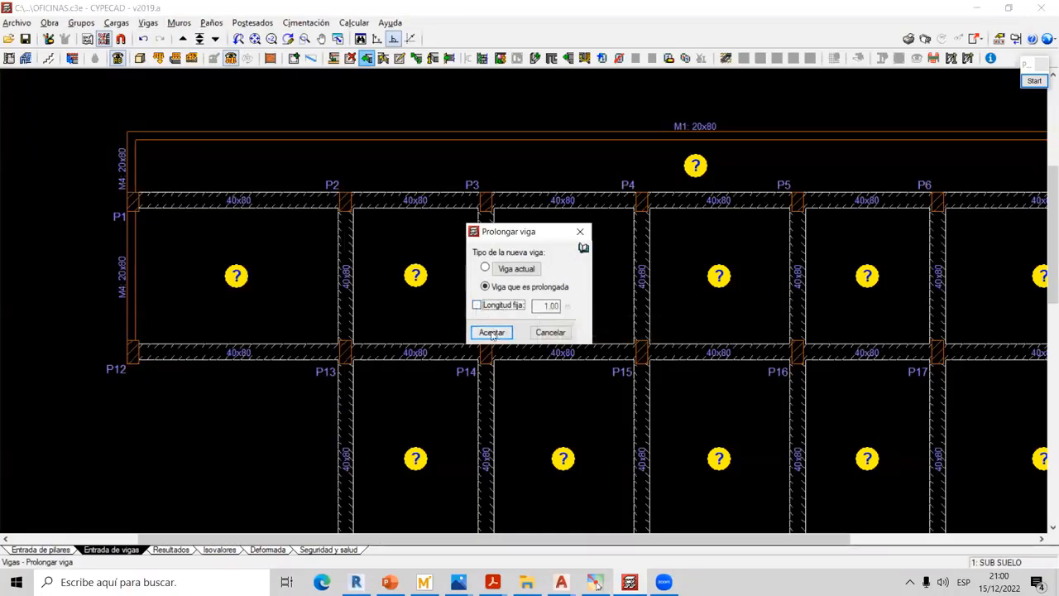
pyautogui.click(343, 244)
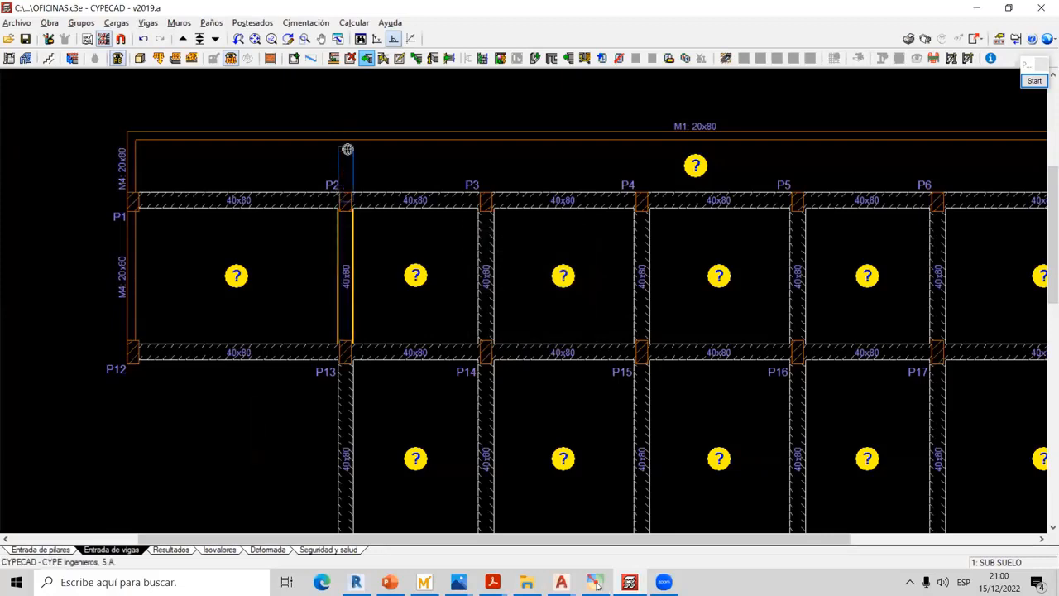
pyautogui.moveTo(350, 183); pyautogui.dragTo(352, 276, button='middle')
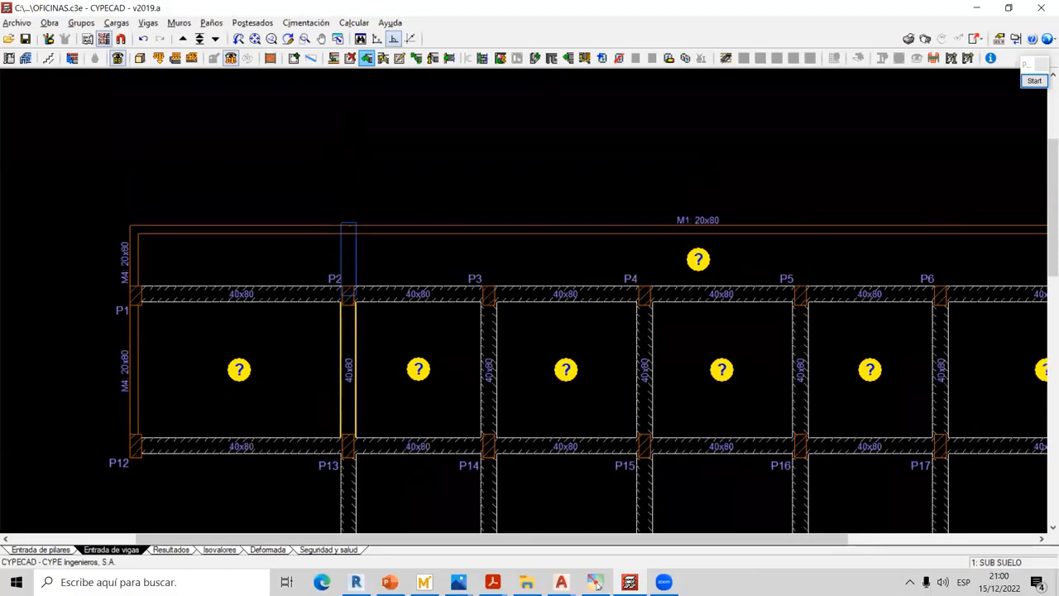
pyautogui.click(348, 229)
pyautogui.scroll(3, 350, 243)
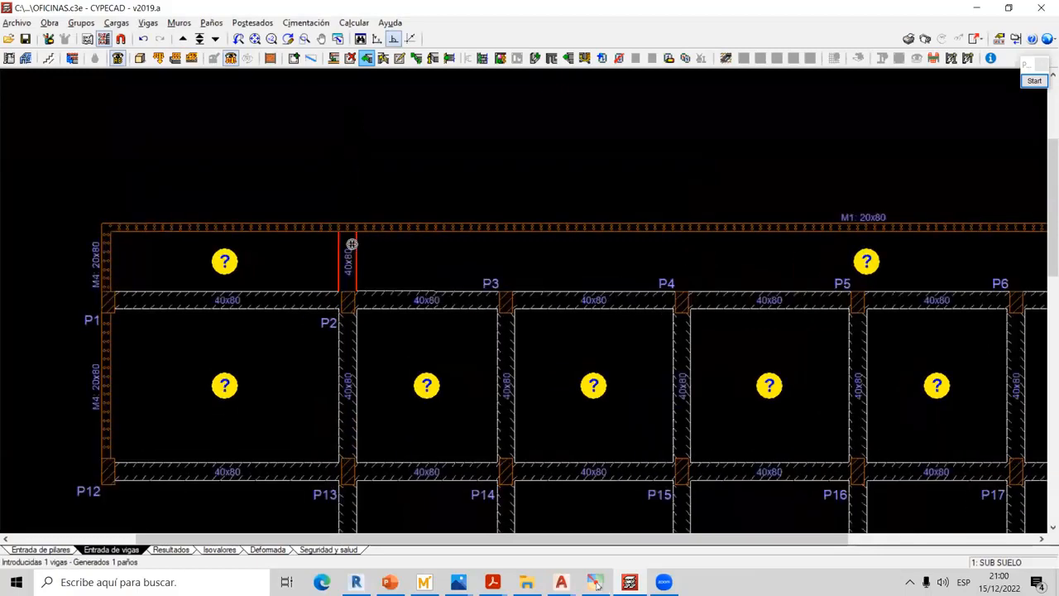
# Extend the vertical beams at columns P3, P4 and P5 up to the M1 wall
pyautogui.moveTo(484, 277); pyautogui.dragTo(430, 266, button='middle')
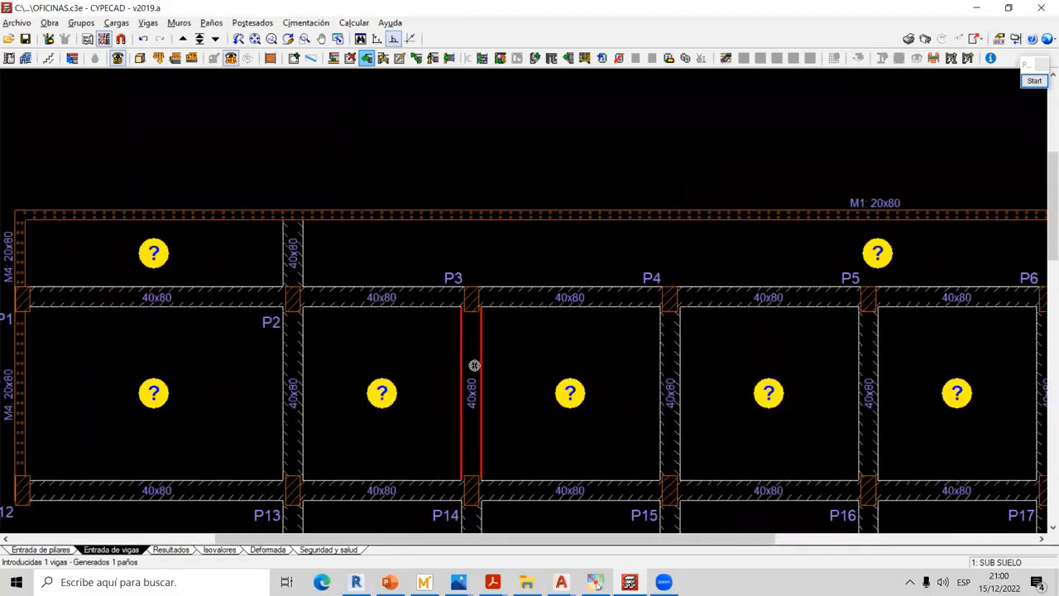
pyautogui.click(474, 365)
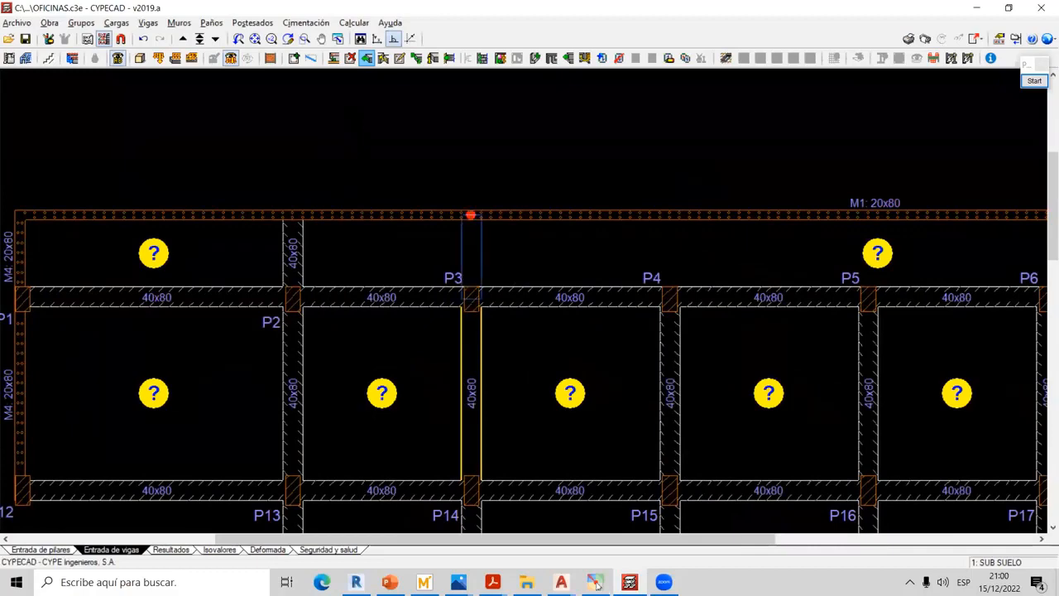
pyautogui.click(470, 215)
pyautogui.moveTo(602, 320); pyautogui.dragTo(406, 287, button='middle')
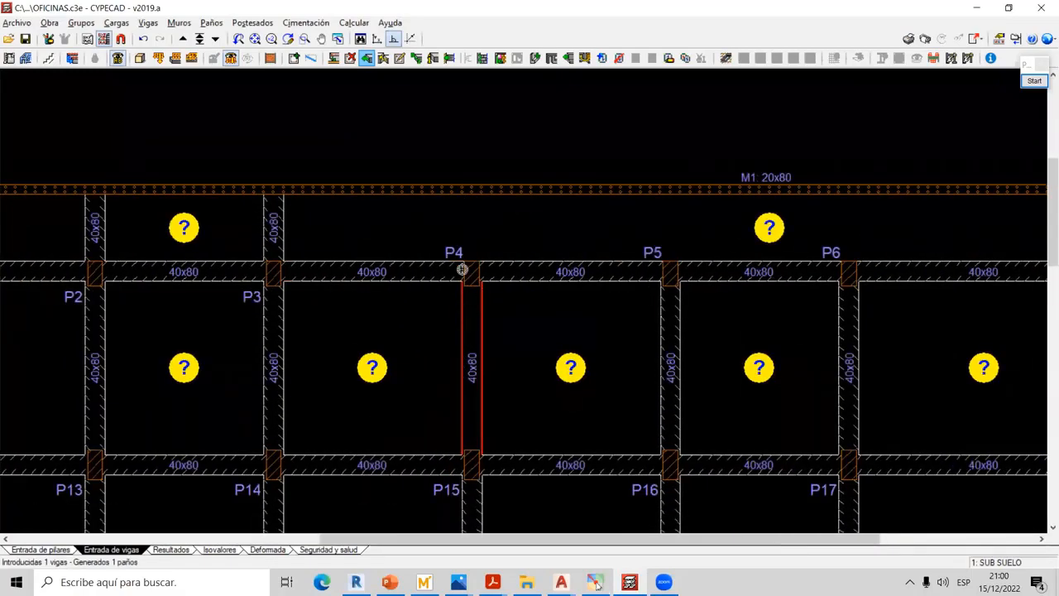
pyautogui.click(463, 270)
pyautogui.click(471, 190)
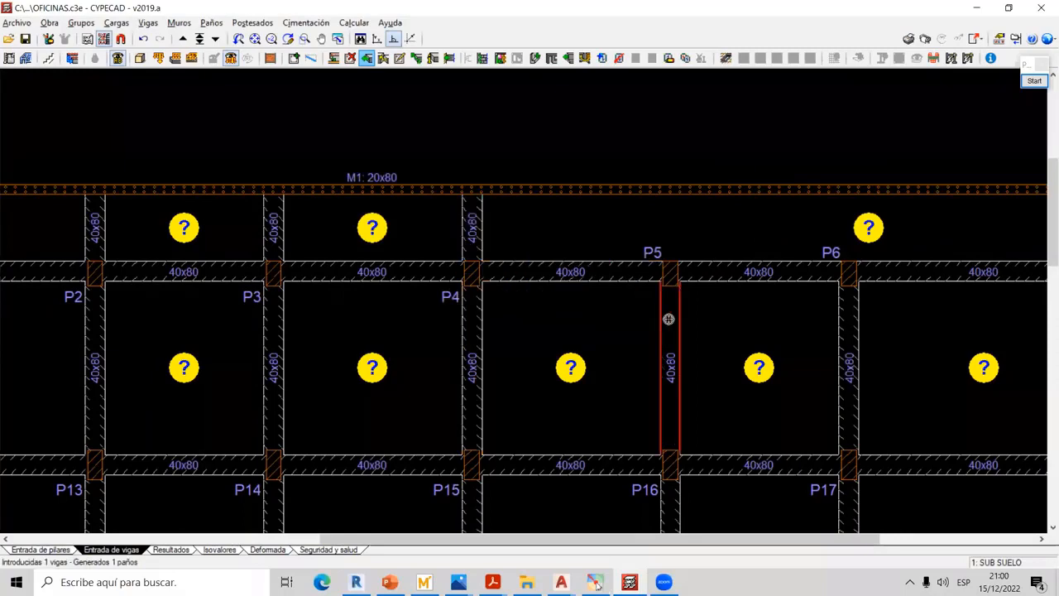
pyautogui.click(669, 317)
pyautogui.click(670, 190)
# Extend the vertical beams at columns P6 and P7 up to the M1 wall
pyautogui.moveTo(743, 293); pyautogui.dragTo(531, 322, button='middle')
pyautogui.click(601, 334)
pyautogui.click(601, 198)
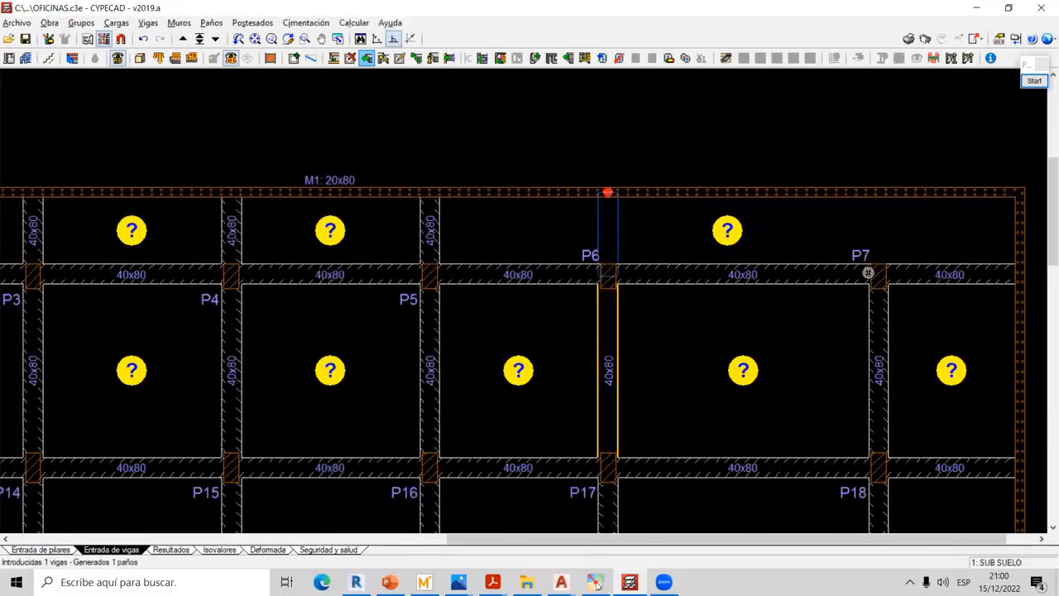
pyautogui.click(880, 323)
pyautogui.click(877, 190)
pyautogui.scroll(-5, 619, 238)
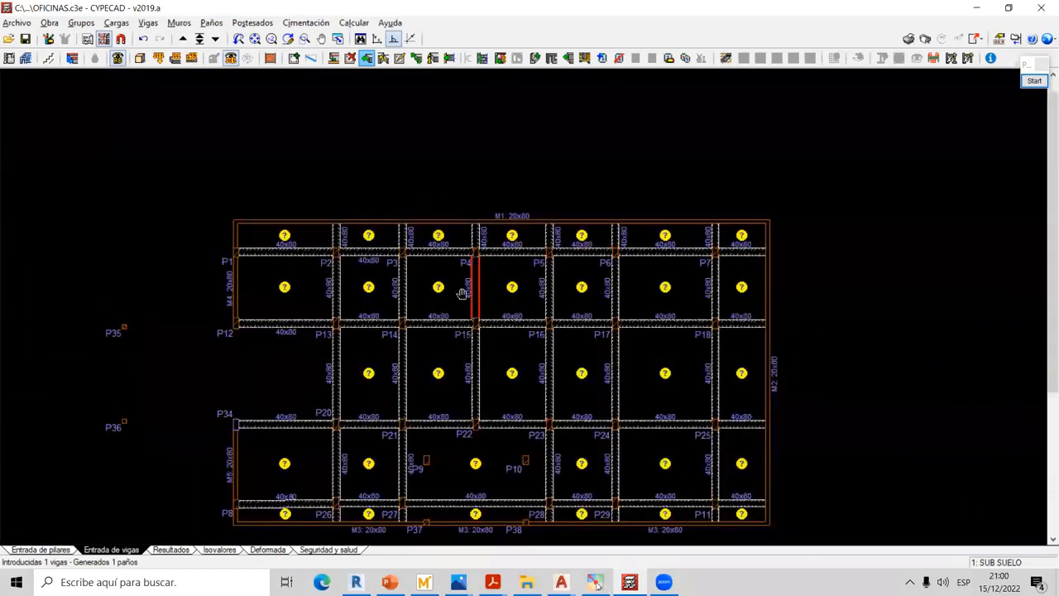
# Enter a 40x80 foundation beam from column P34 to column P12 to close the open bay
pyautogui.moveTo(499, 213); pyautogui.dragTo(617, 198, button='middle')
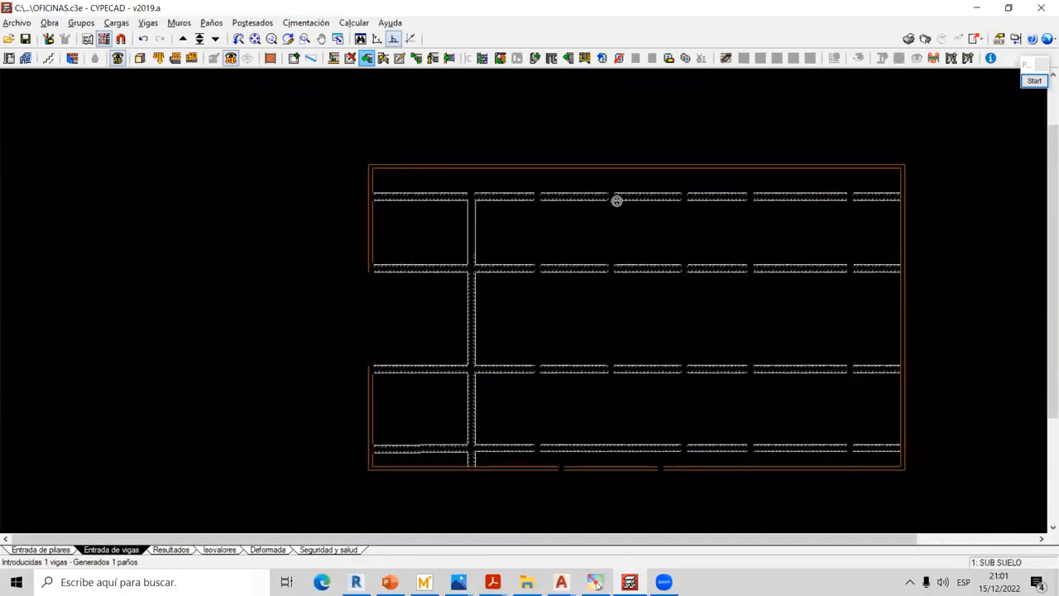
pyautogui.moveTo(369, 335); pyautogui.dragTo(402, 298, button='middle')
pyautogui.scroll(3, 401, 300)
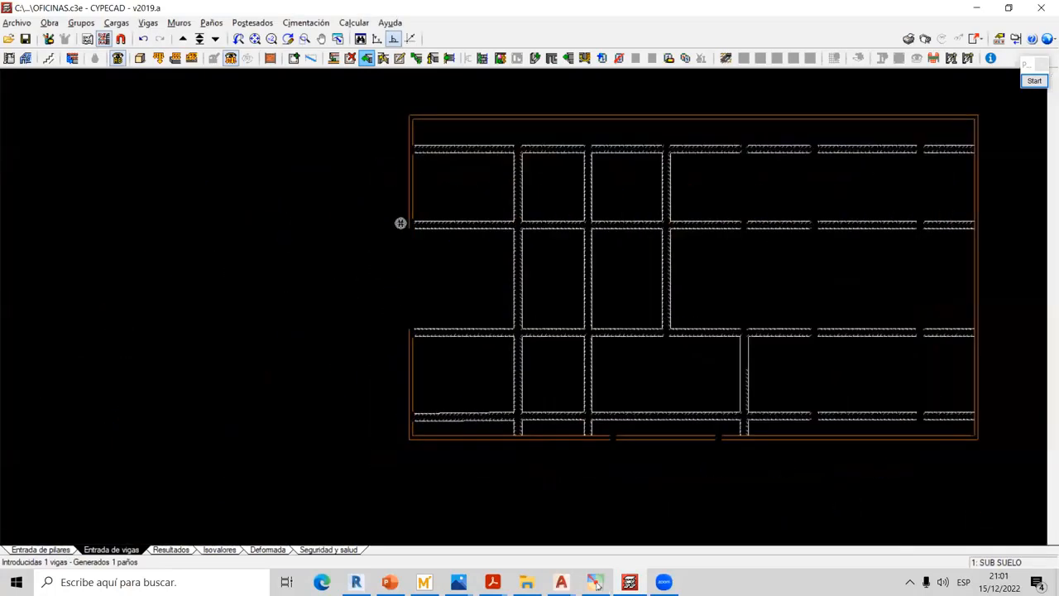
pyautogui.scroll(2, 412, 335)
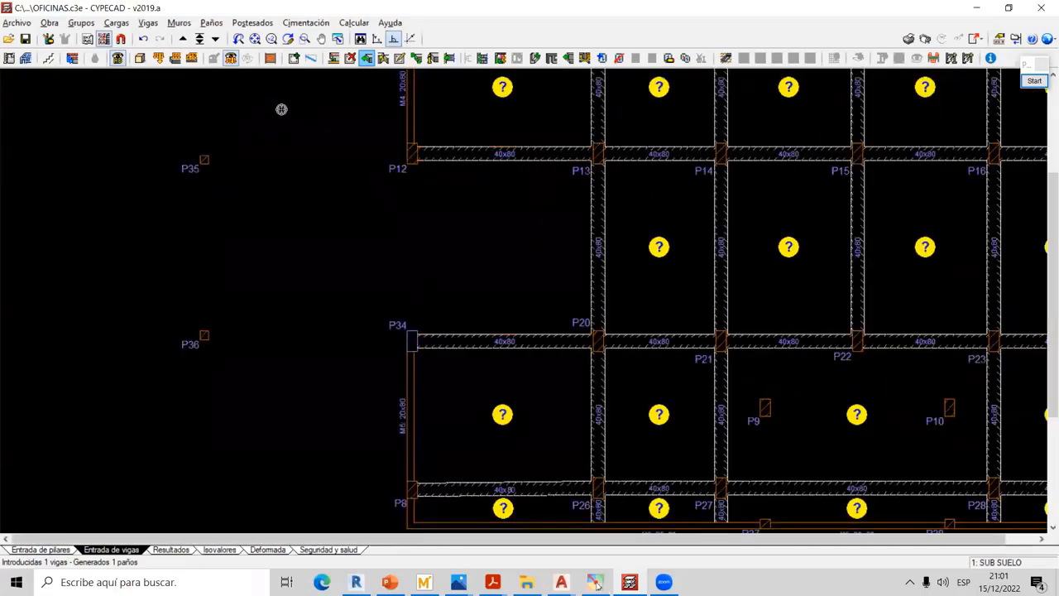
pyautogui.click(149, 23)
pyautogui.click(170, 41)
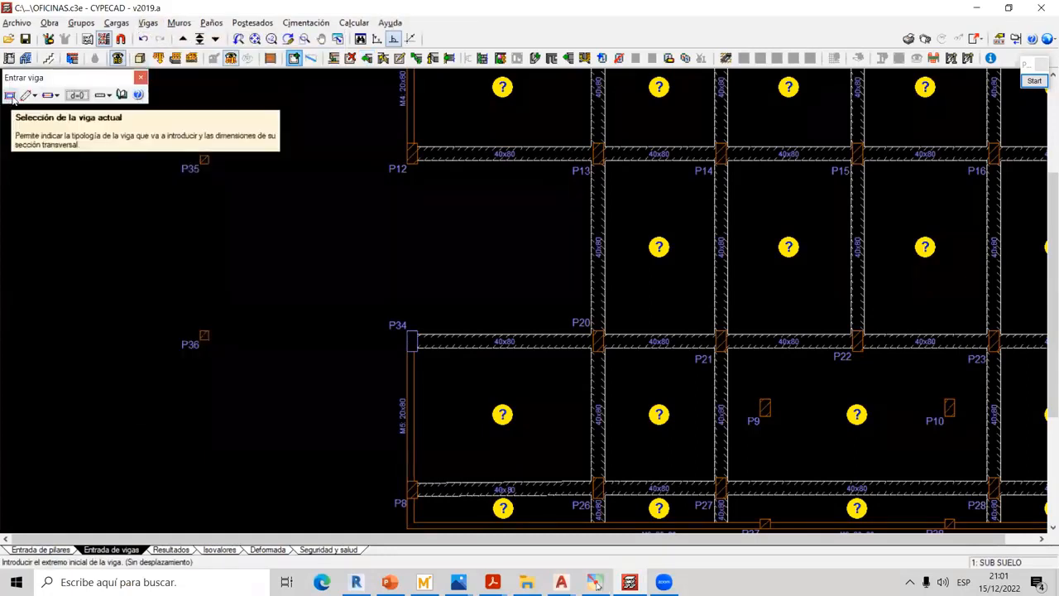
pyautogui.click(412, 341)
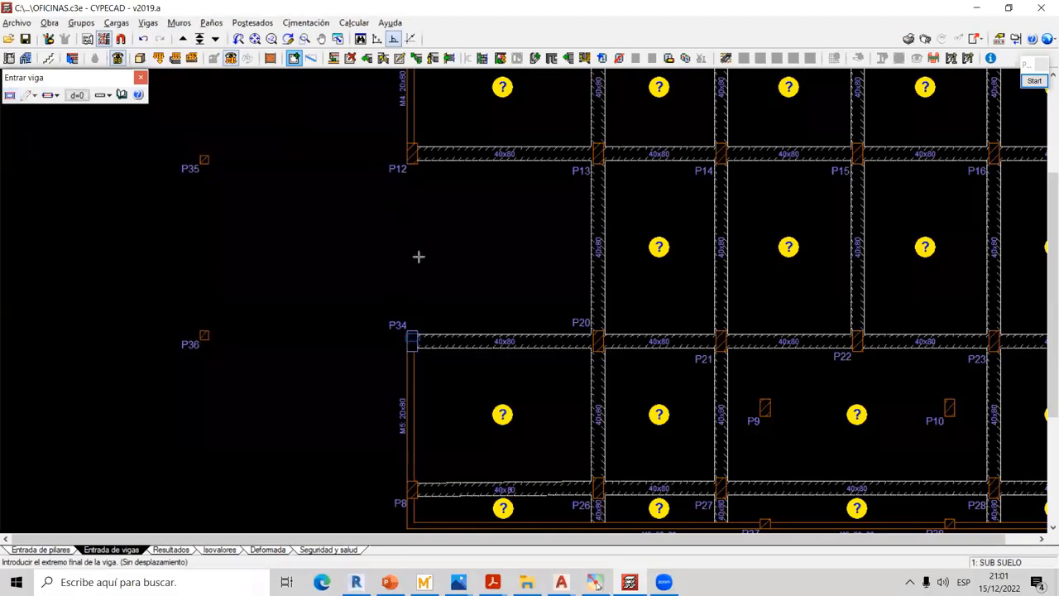
pyautogui.click(411, 154)
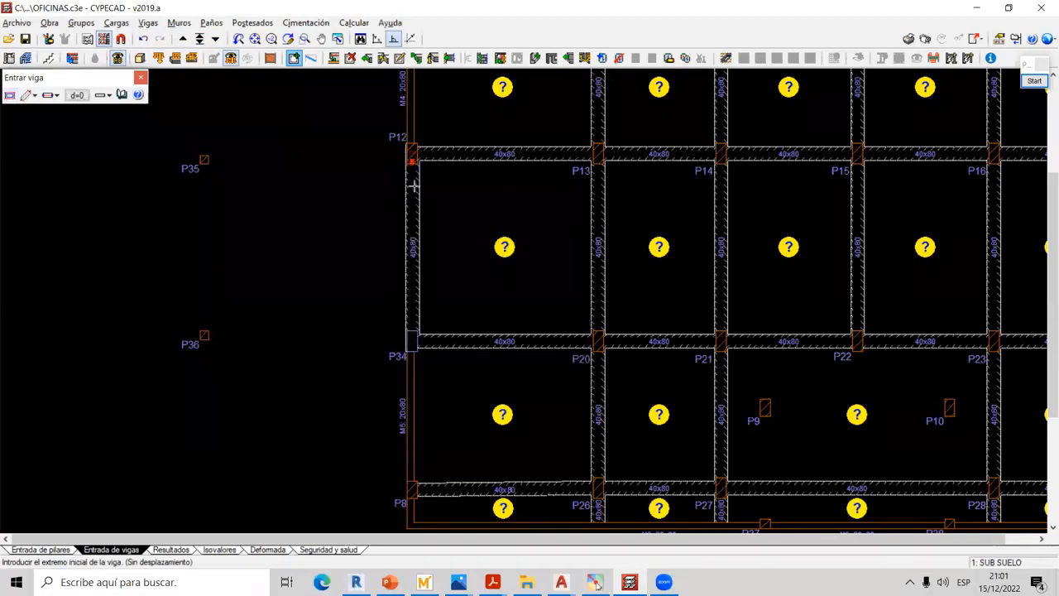
# Adjust the foundation beam between P34 and P12 so its outer edge lines up with the columns' outer faces
pyautogui.scroll(8, 402, 142)
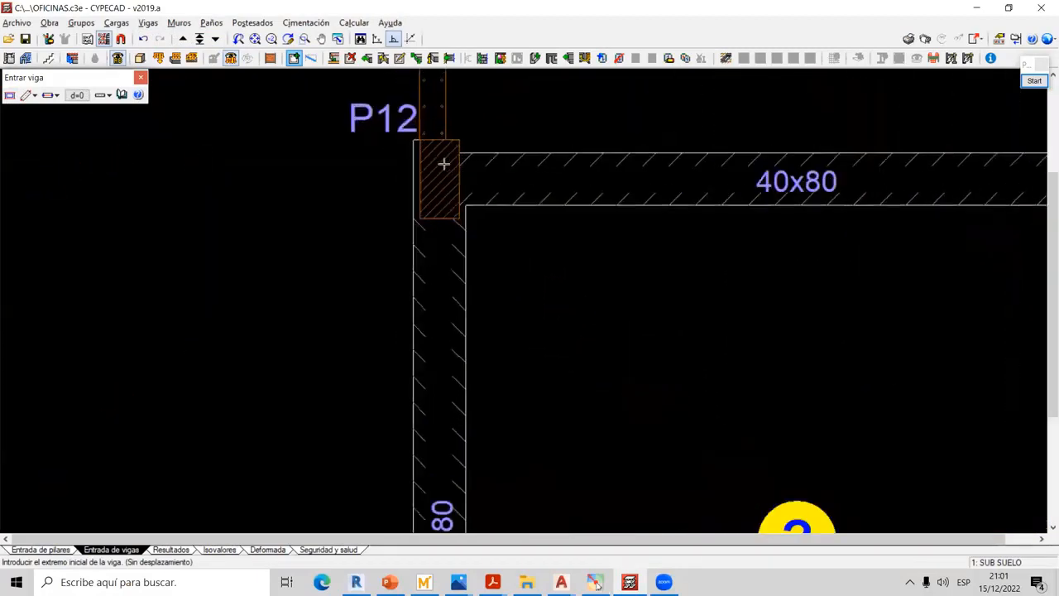
pyautogui.moveTo(430, 152); pyautogui.dragTo(428, 271, button='middle')
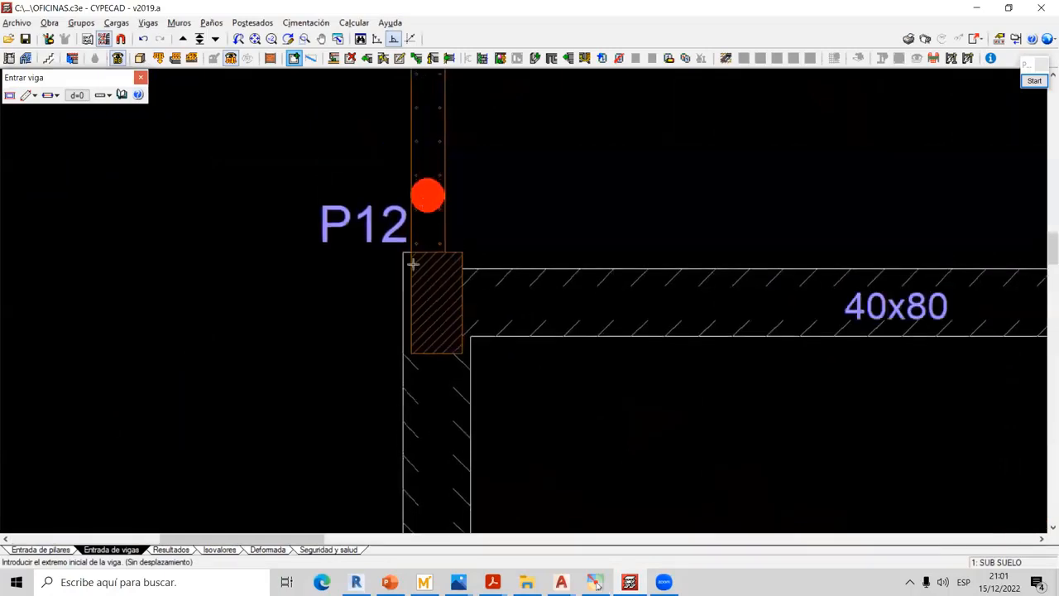
pyautogui.scroll(-5, 402, 267)
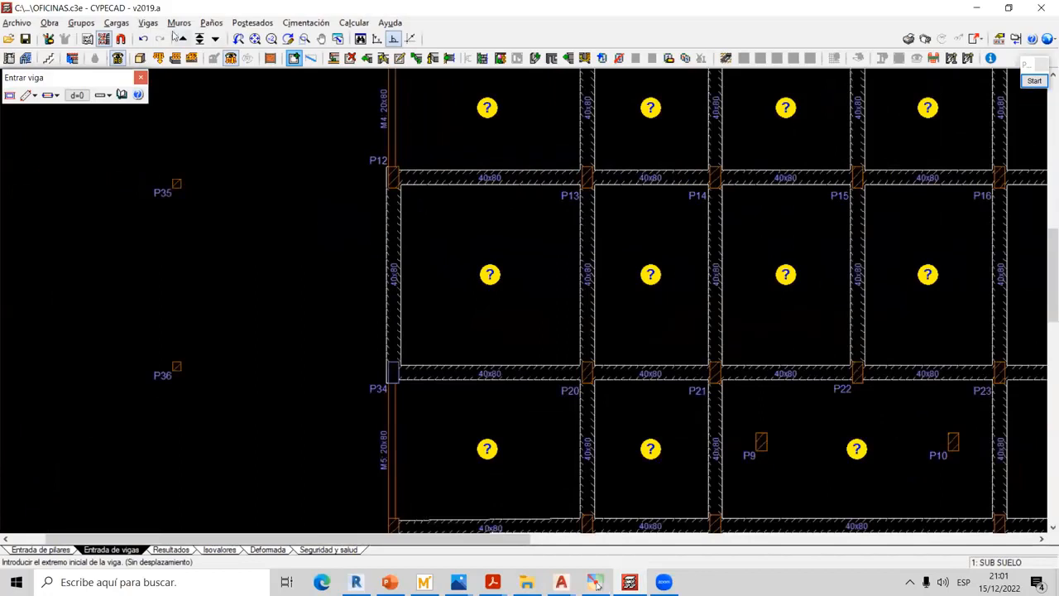
pyautogui.click(147, 23)
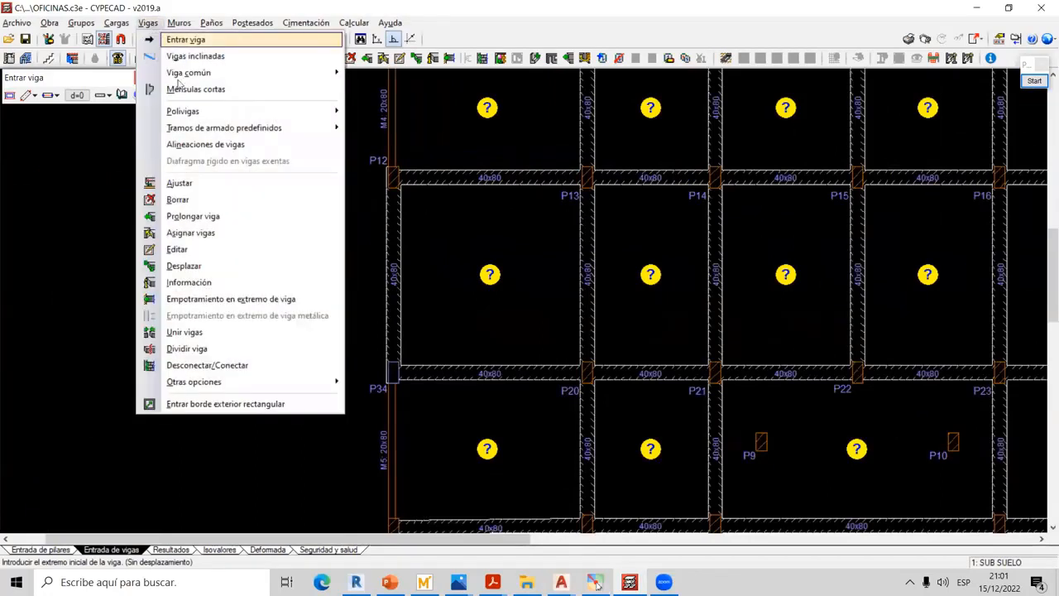
pyautogui.click(194, 183)
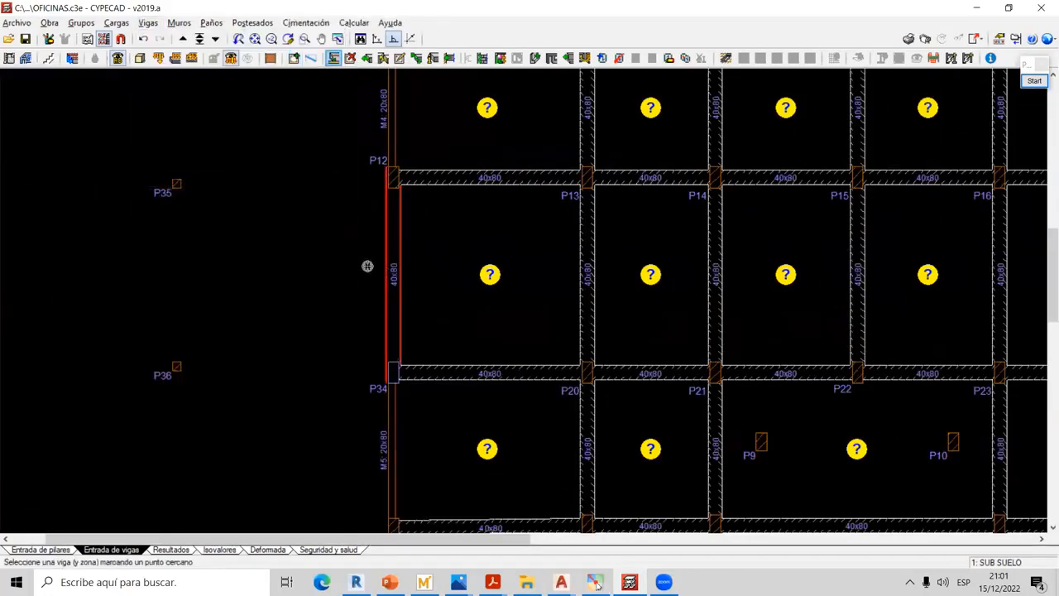
pyautogui.scroll(5, 374, 163)
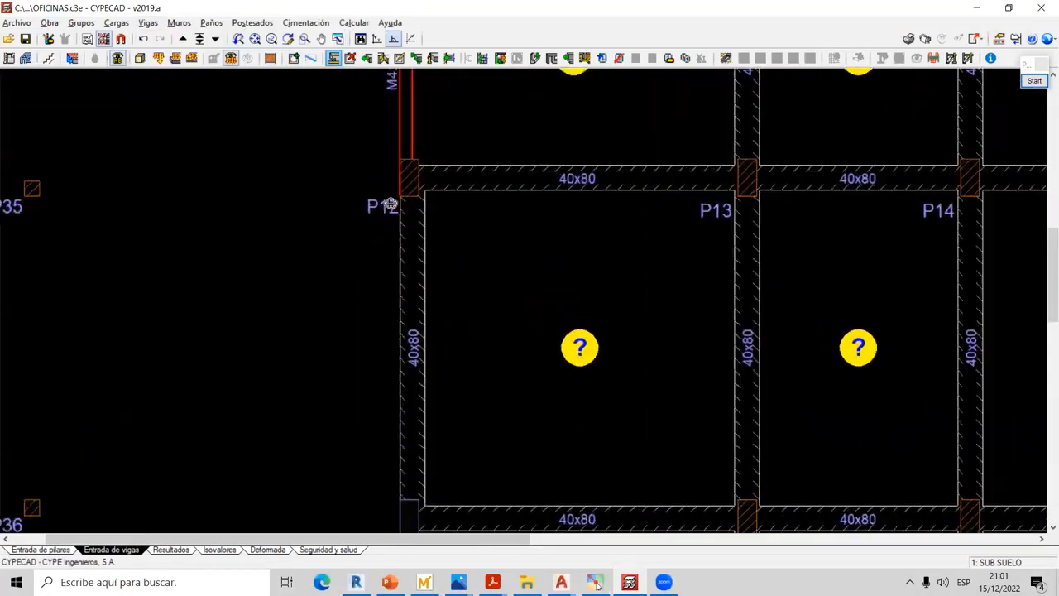
pyautogui.scroll(-2, 396, 174)
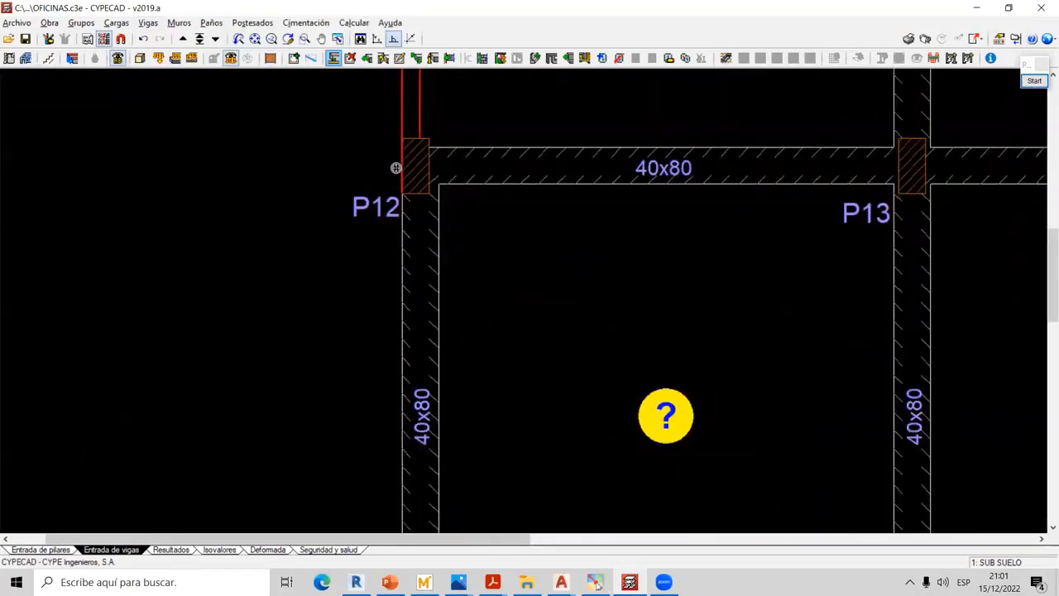
pyautogui.scroll(-5, 396, 168)
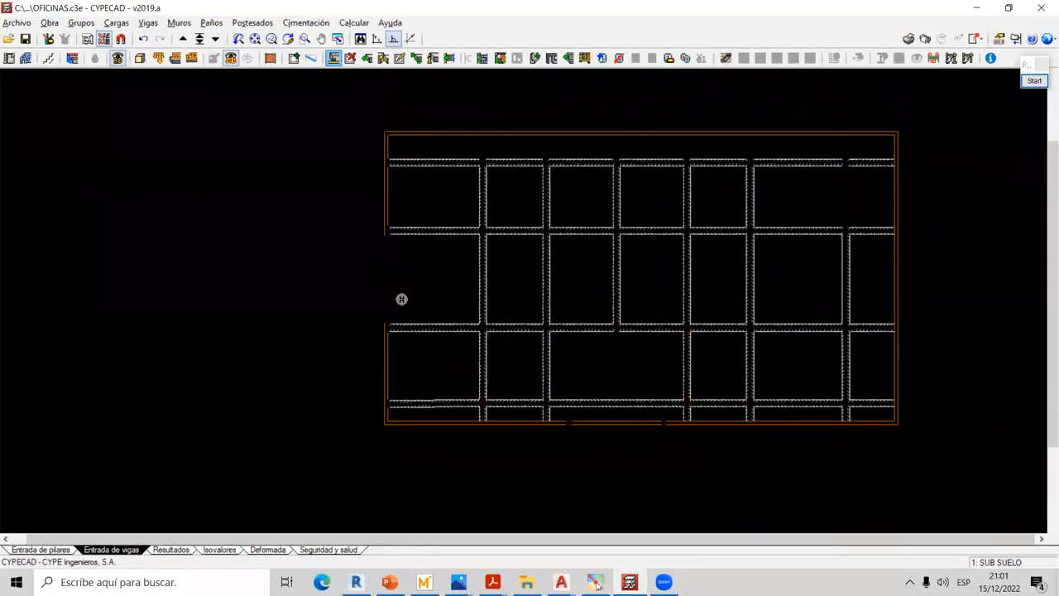
# Open the 3D view of the building and examine the foundation beam grid, including the beam closing the open bay
pyautogui.moveTo(541, 262); pyautogui.dragTo(456, 293, button='middle')
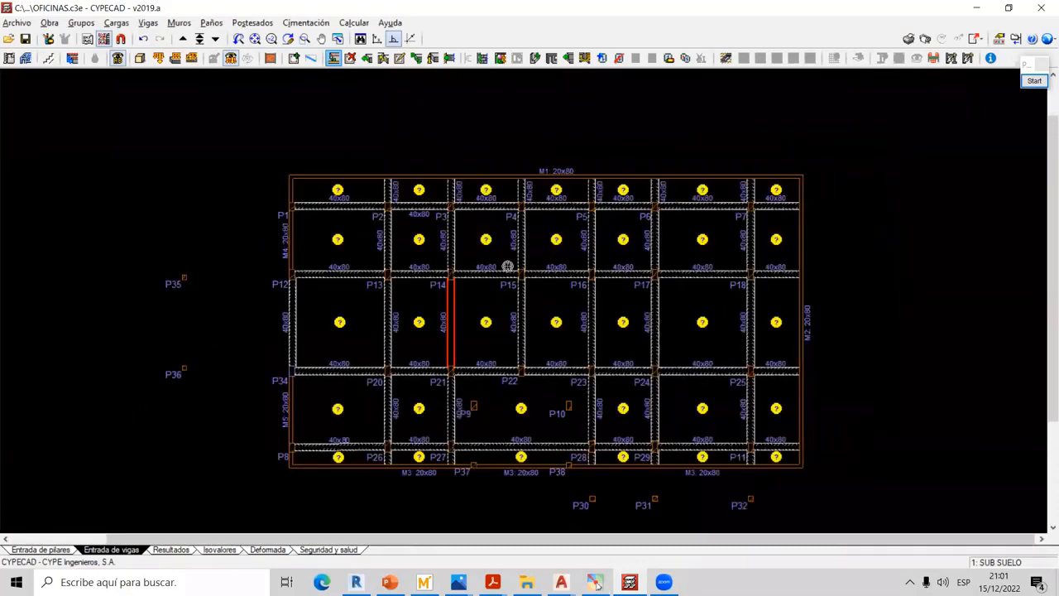
pyautogui.scroll(4, 507, 266)
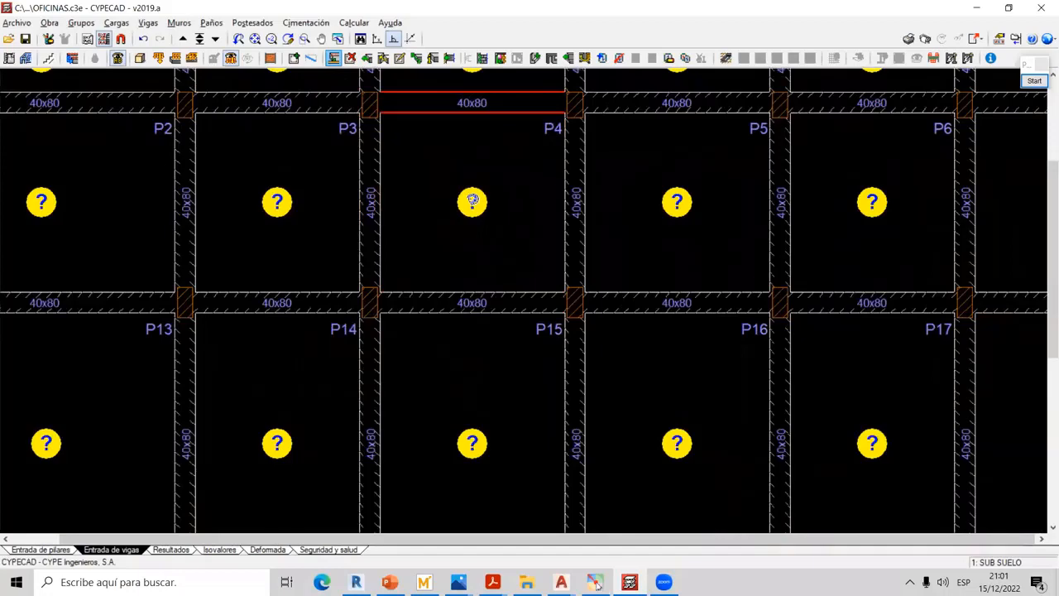
pyautogui.scroll(2, 473, 199)
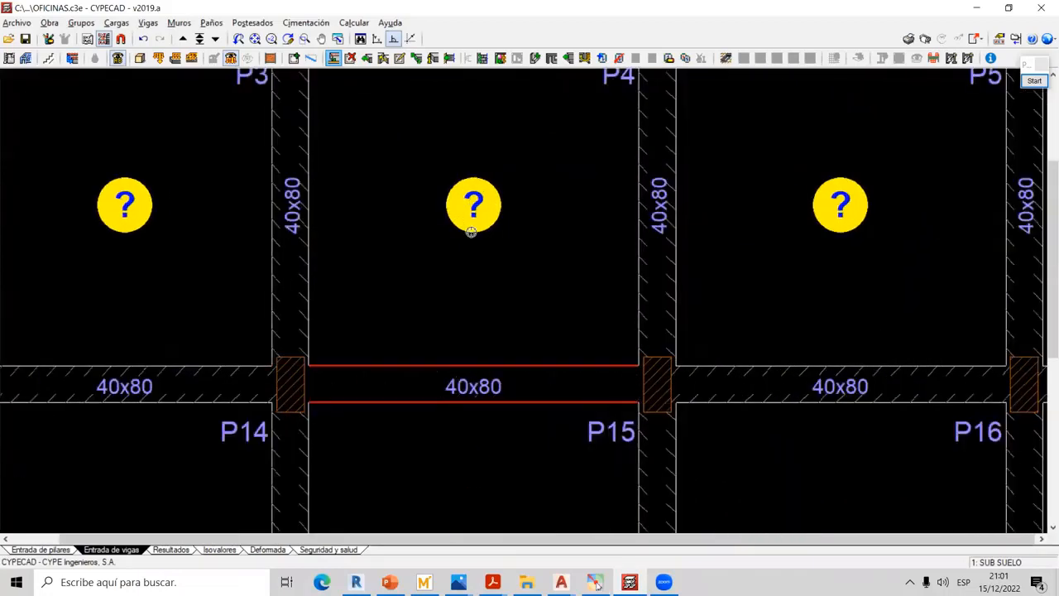
pyautogui.scroll(-6, 471, 232)
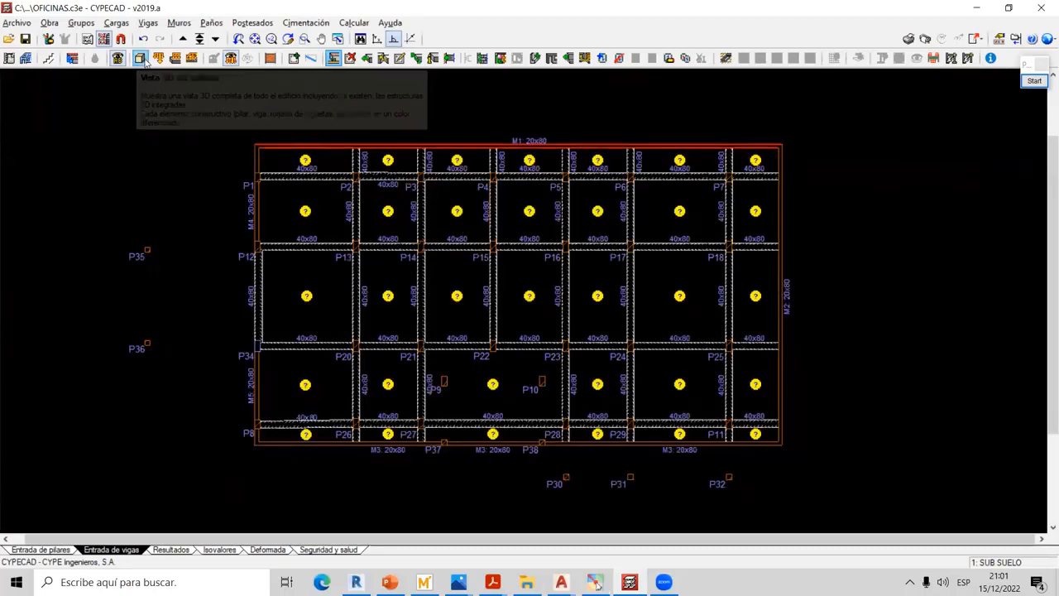
pyautogui.click(142, 62)
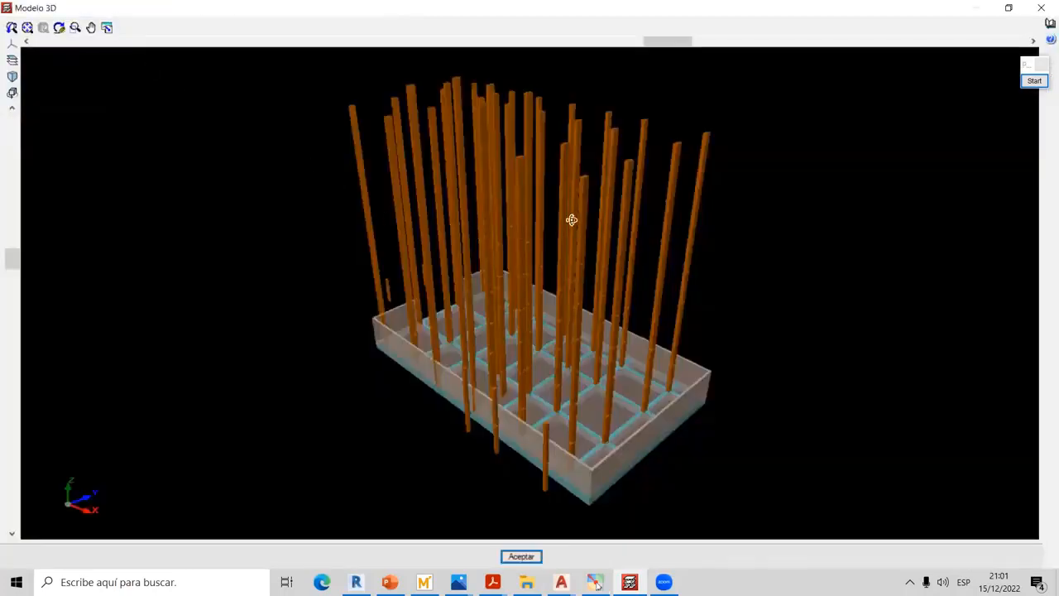
pyautogui.moveTo(571, 220); pyautogui.dragTo(667, 409)
pyautogui.moveTo(667, 409); pyautogui.dragTo(594, 357, button='middle')
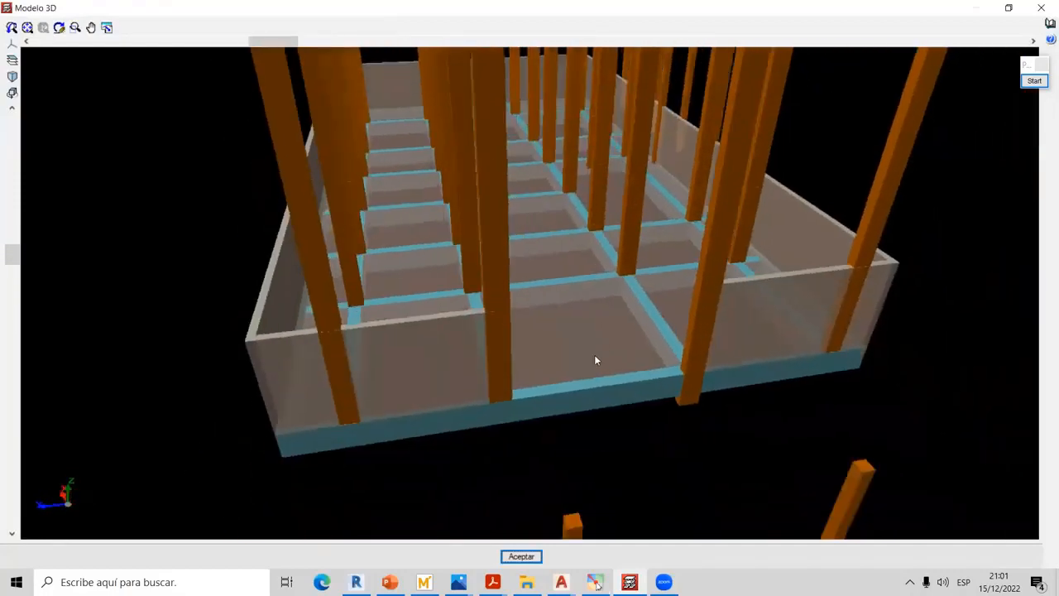
pyautogui.scroll(1, 594, 357)
pyautogui.moveTo(594, 357); pyautogui.dragTo(535, 337)
pyautogui.scroll(3, 535, 338)
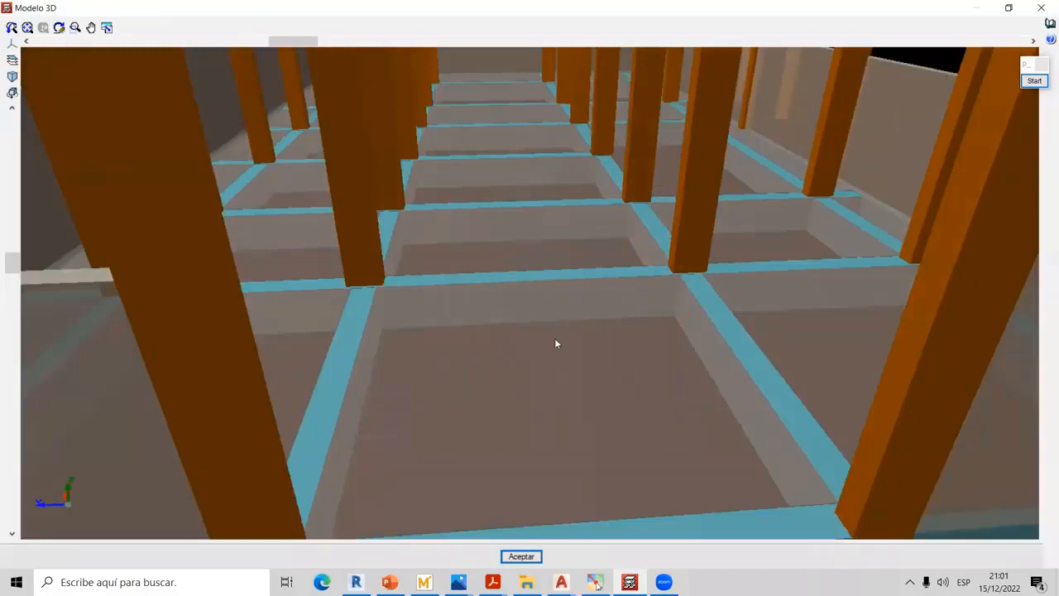
pyautogui.scroll(-1, 395, 288)
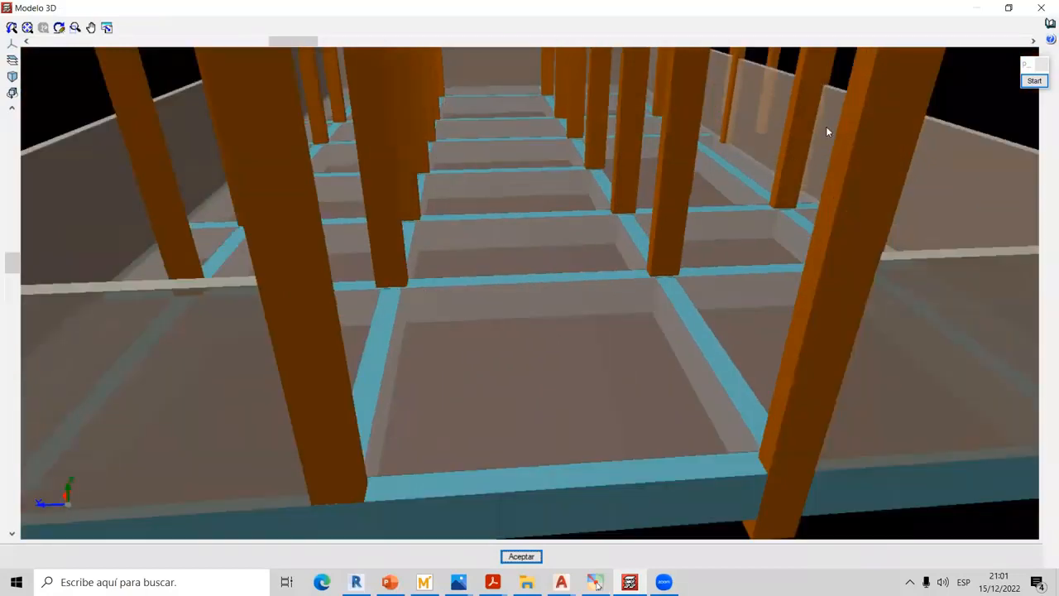
pyautogui.moveTo(630, 264); pyautogui.dragTo(579, 261)
pyautogui.scroll(-2, 580, 261)
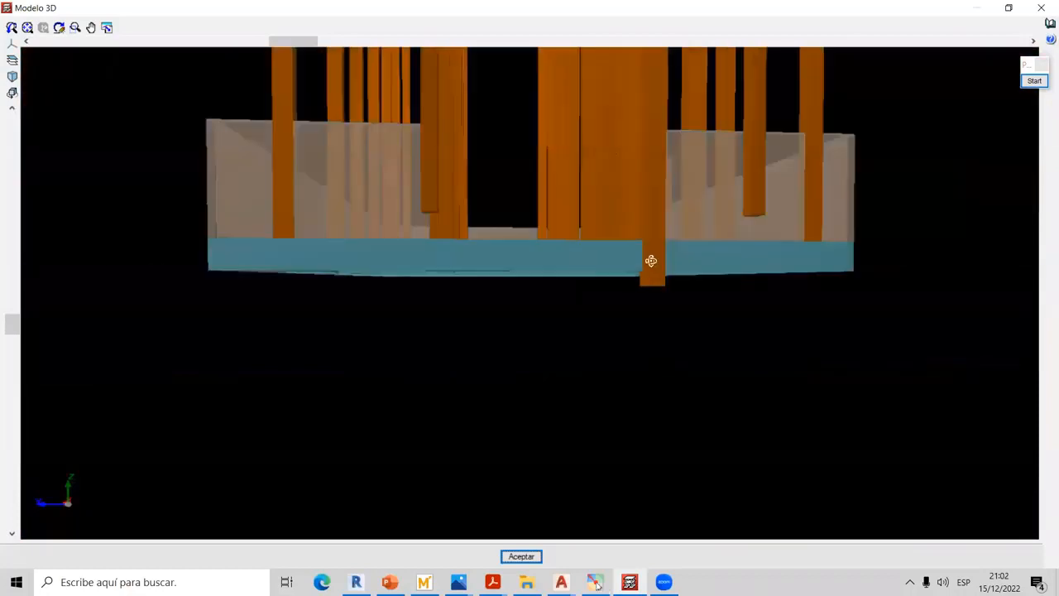
# Examine the foundation beam grid from underneath, comparing the inner beams with the beam along the perimeter wall
pyautogui.moveTo(651, 262); pyautogui.dragTo(672, 204)
pyautogui.moveTo(672, 204); pyautogui.dragTo(670, 212, button='middle')
pyautogui.moveTo(670, 213); pyautogui.dragTo(518, 263)
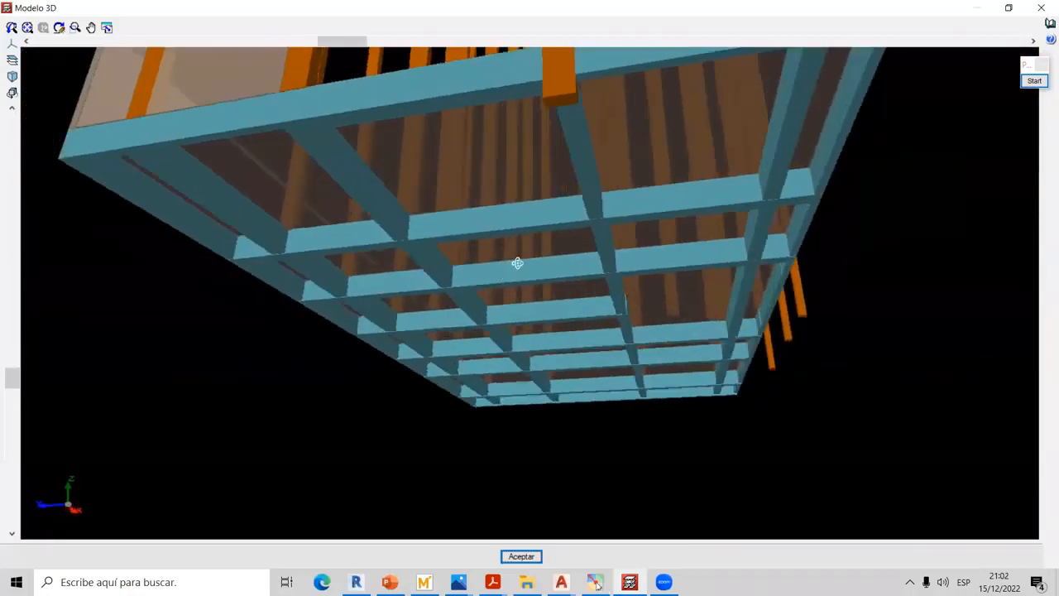
pyautogui.scroll(5, 403, 239)
pyautogui.scroll(5, 388, 247)
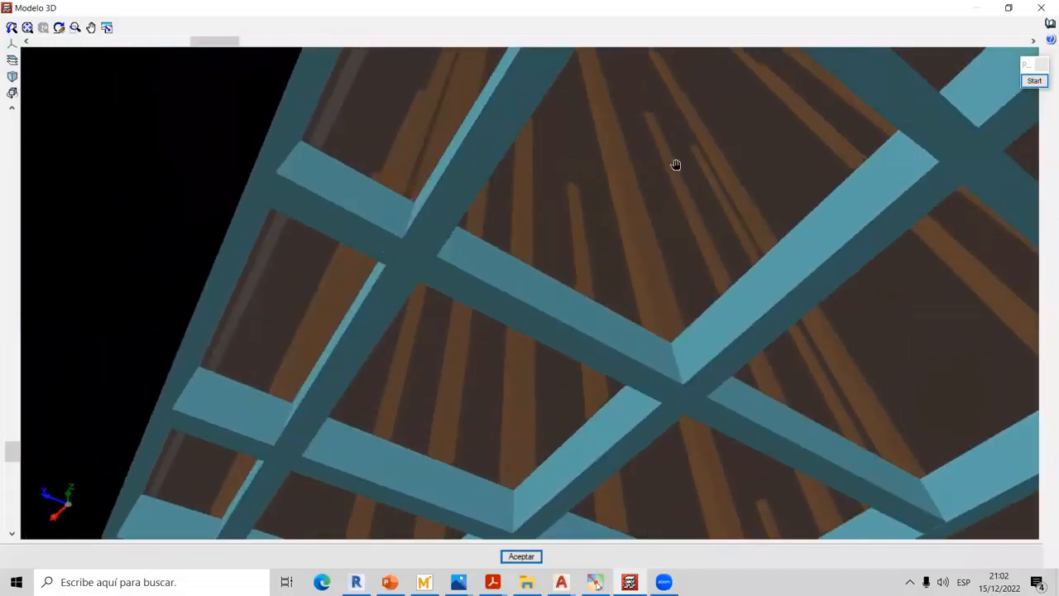
pyautogui.moveTo(411, 234); pyautogui.dragTo(476, 246)
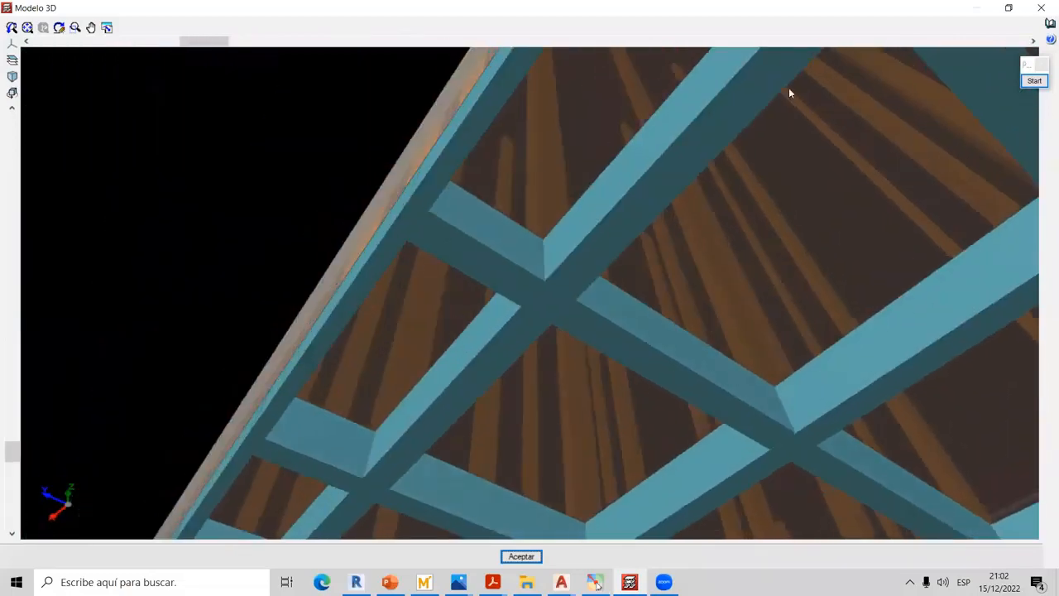
# Annotate the beam widths in green on the 3D view: 40 cm for the inner beam, 20 cm for the perimeter wall beam
pyautogui.click(1035, 80)
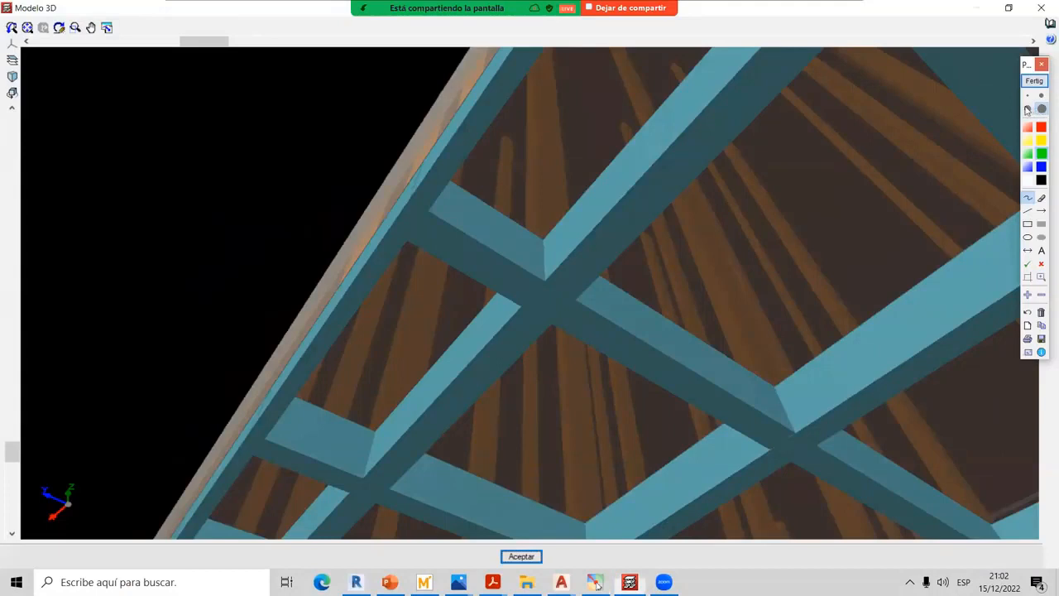
pyautogui.click(1028, 109)
pyautogui.moveTo(632, 195)
pyautogui.mouseDown()
pyautogui.moveTo(661, 212)
pyautogui.moveTo(658, 200)
pyautogui.moveTo(713, 204)
pyautogui.mouseUp()
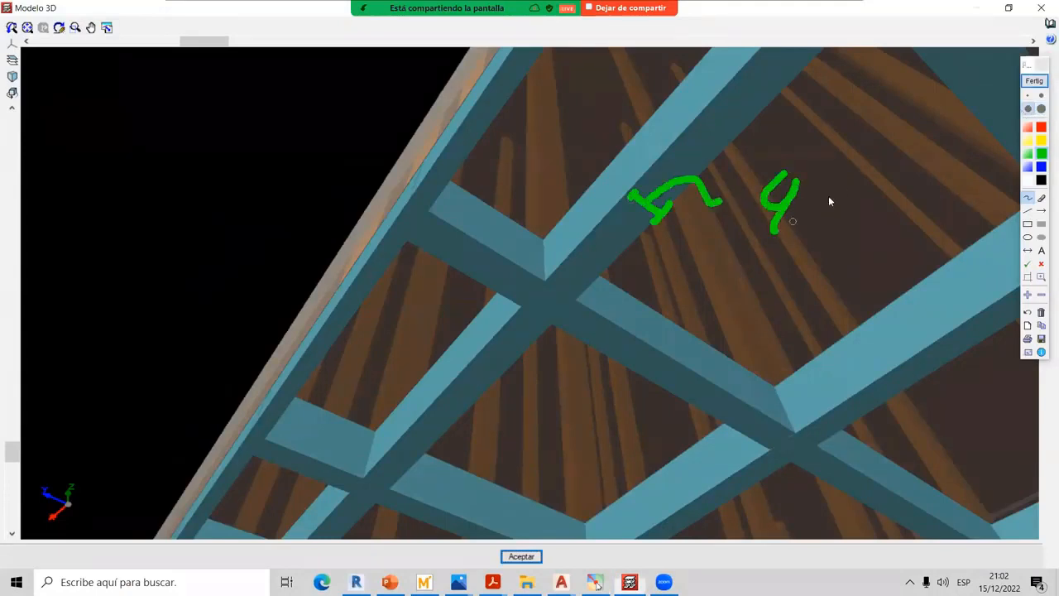
pyautogui.moveTo(884, 241); pyautogui.dragTo(897, 242)
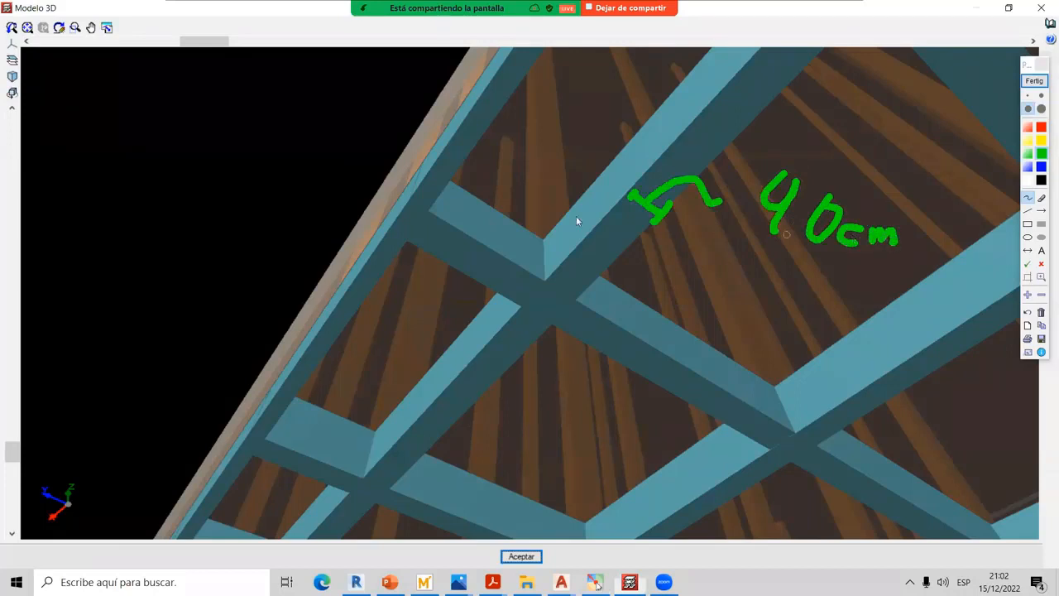
pyautogui.moveTo(449, 146)
pyautogui.mouseDown()
pyautogui.moveTo(471, 152)
pyautogui.moveTo(469, 165)
pyautogui.moveTo(505, 109)
pyautogui.mouseUp()
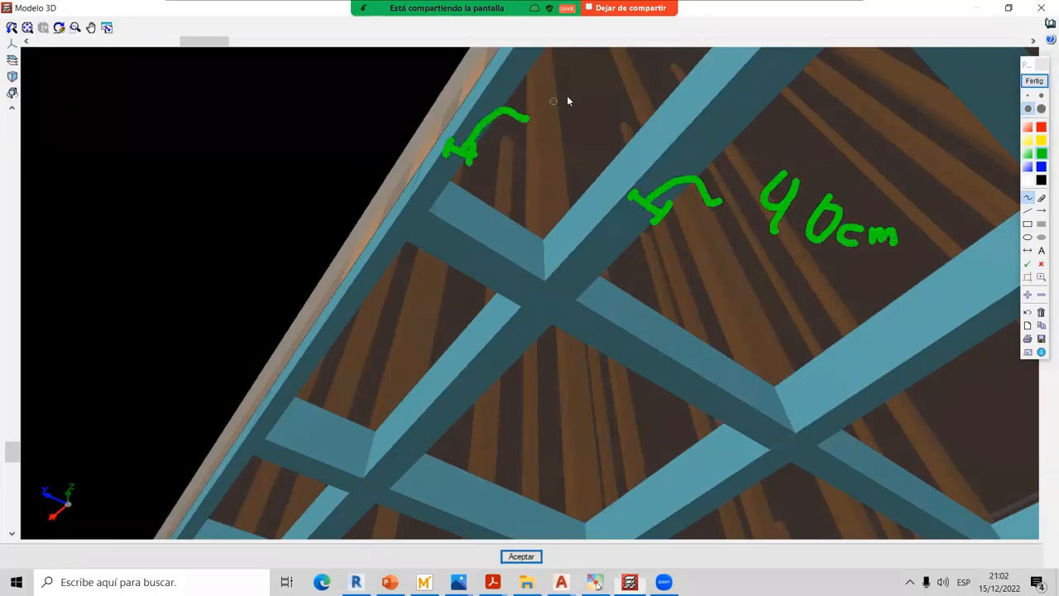
pyautogui.moveTo(590, 122); pyautogui.dragTo(602, 100)
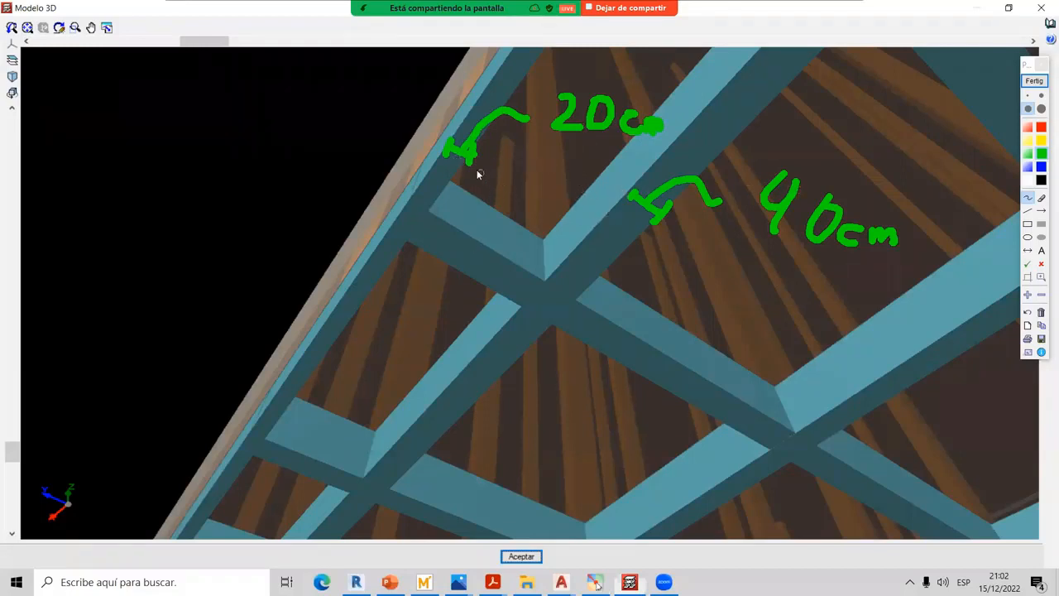
pyautogui.click(1042, 81)
# Inspect the beams at the basement's corner from below and close the 3D model
pyautogui.moveTo(633, 122)
pyautogui.mouseDown(button='middle')
pyautogui.moveTo(651, 168)
pyautogui.moveTo(558, 144)
pyautogui.moveTo(646, 173)
pyautogui.moveTo(629, 254)
pyautogui.mouseUp(button='middle')
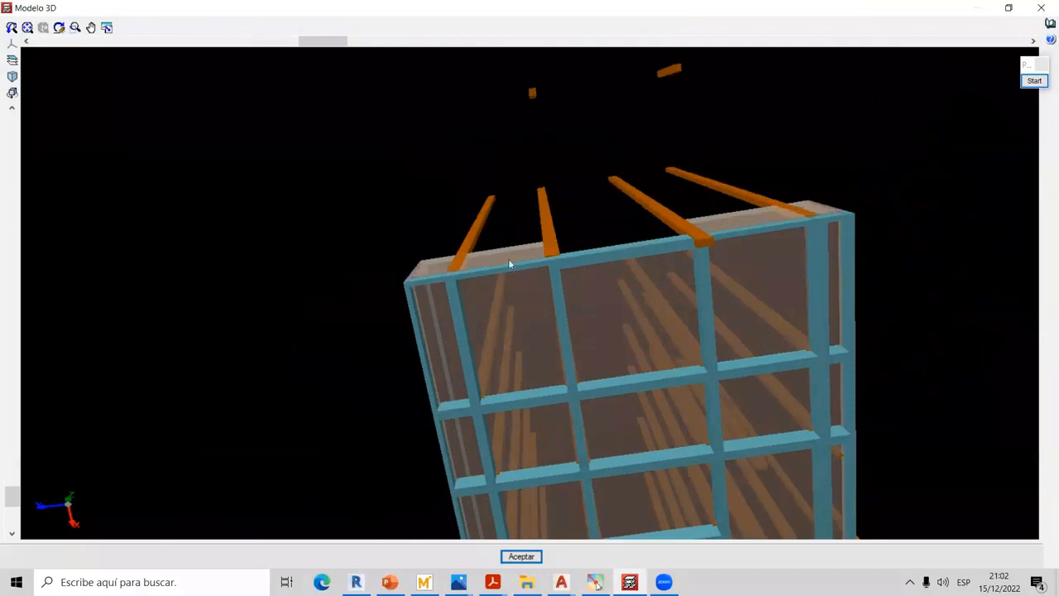
pyautogui.moveTo(510, 264); pyautogui.dragTo(410, 275, button='middle')
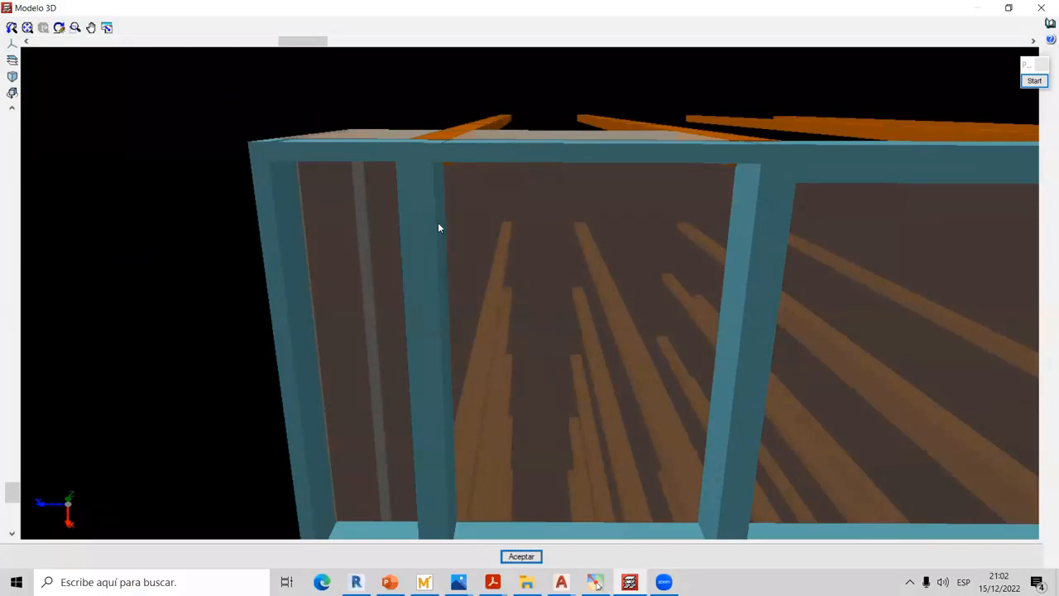
pyautogui.click(1041, 7)
# Edit wall M1 and set its foundation beam's right overhang (Vuelo a la derecha) to 0.2 m
pyautogui.scroll(5, 332, 152)
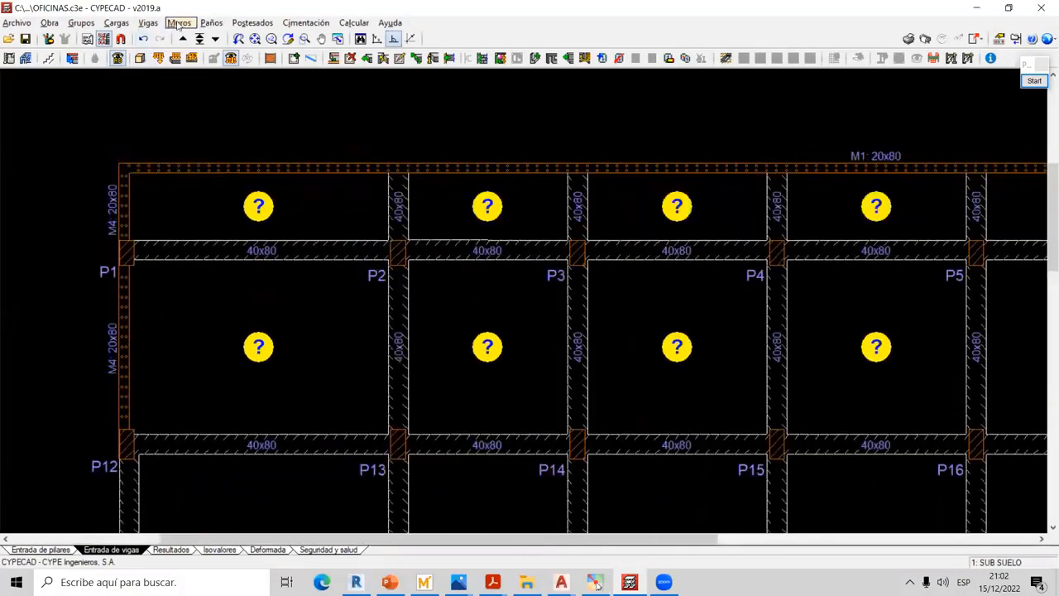
pyautogui.click(178, 23)
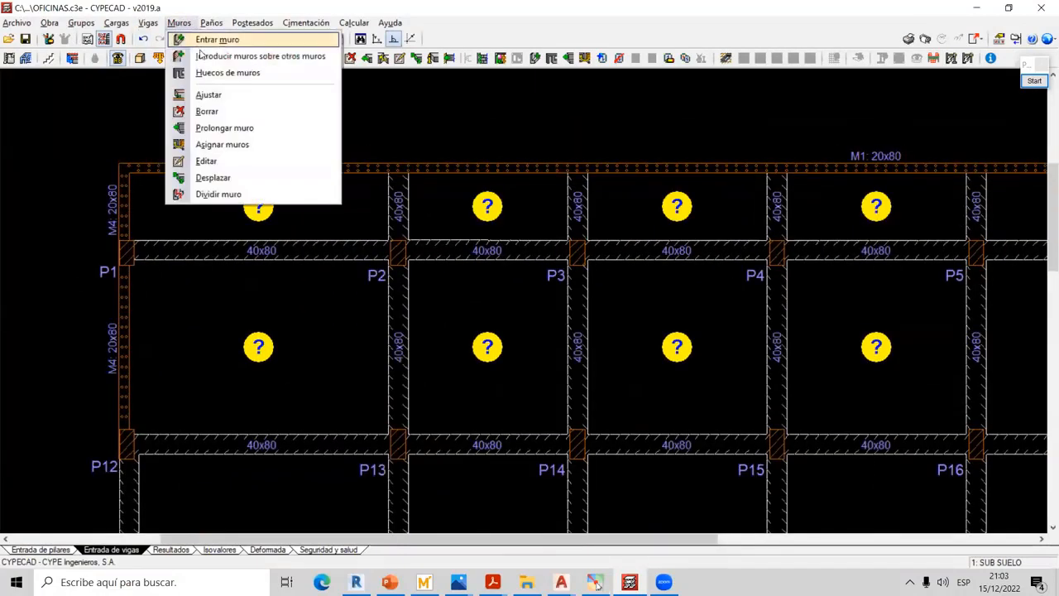
pyautogui.click(206, 161)
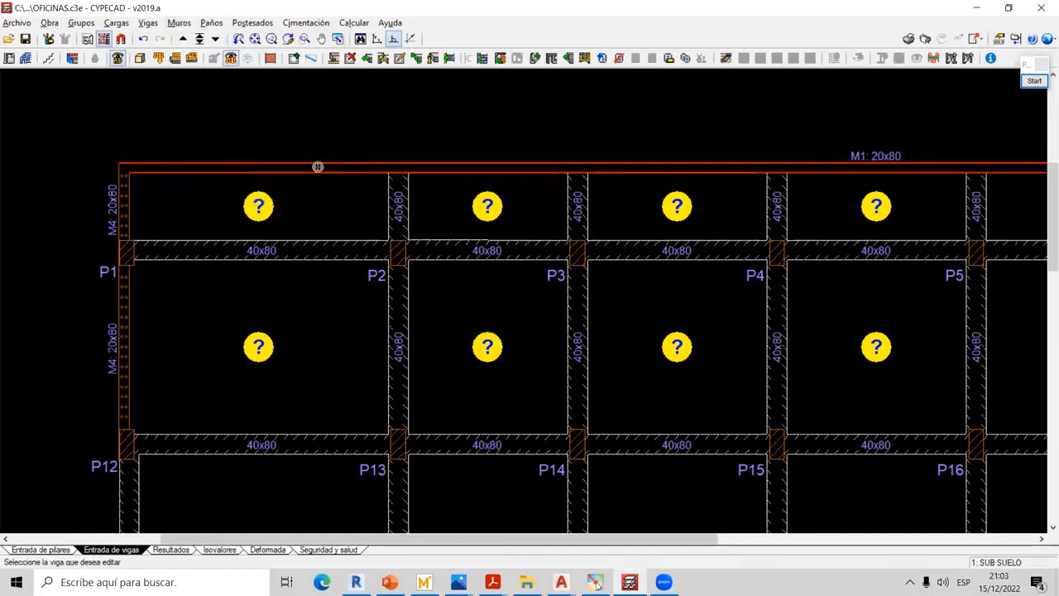
pyautogui.click(238, 163)
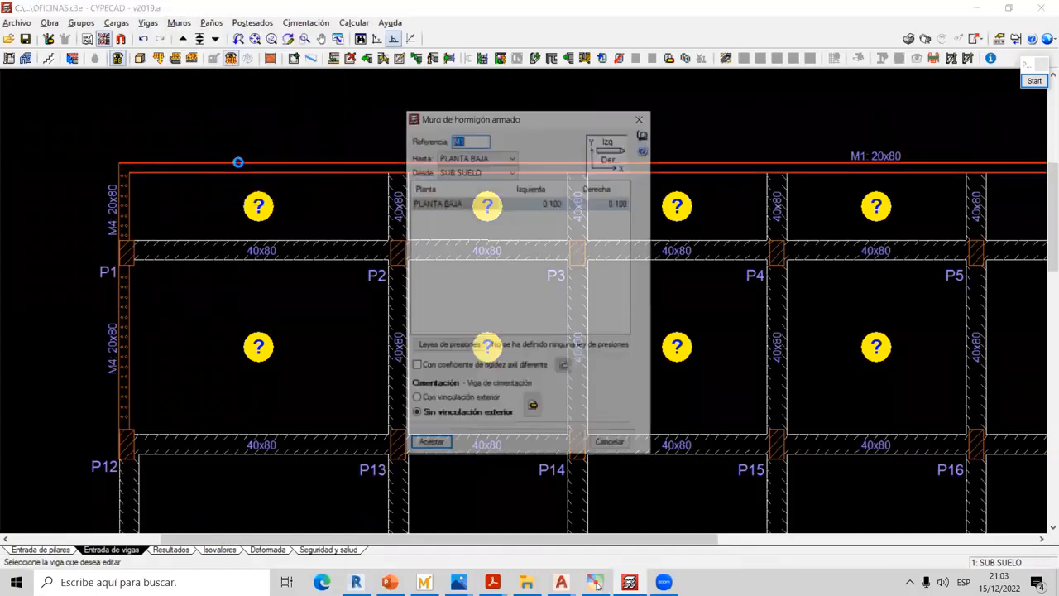
pyautogui.click(533, 405)
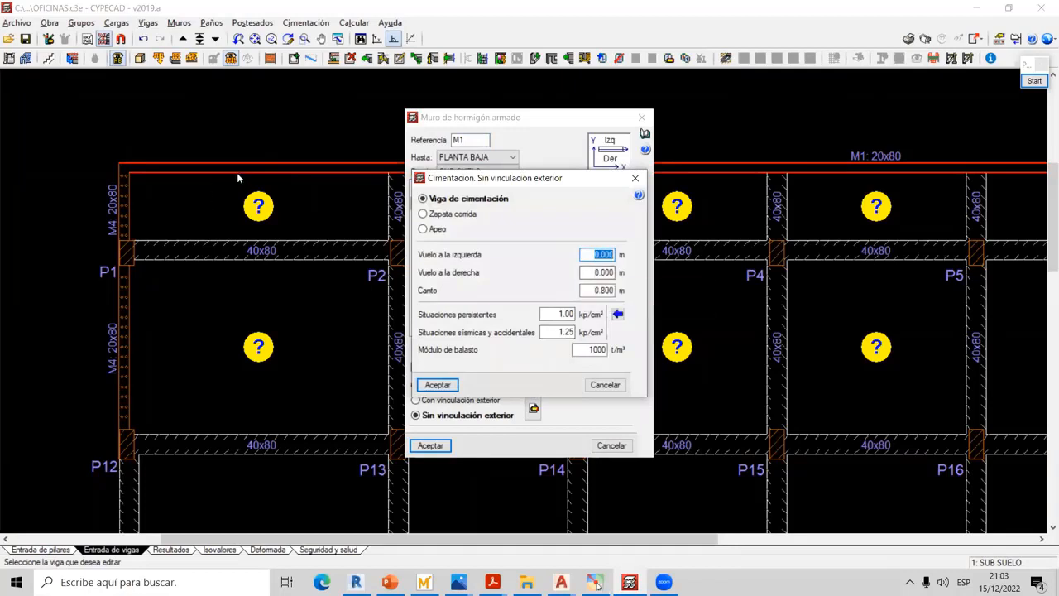
pyautogui.click(598, 272)
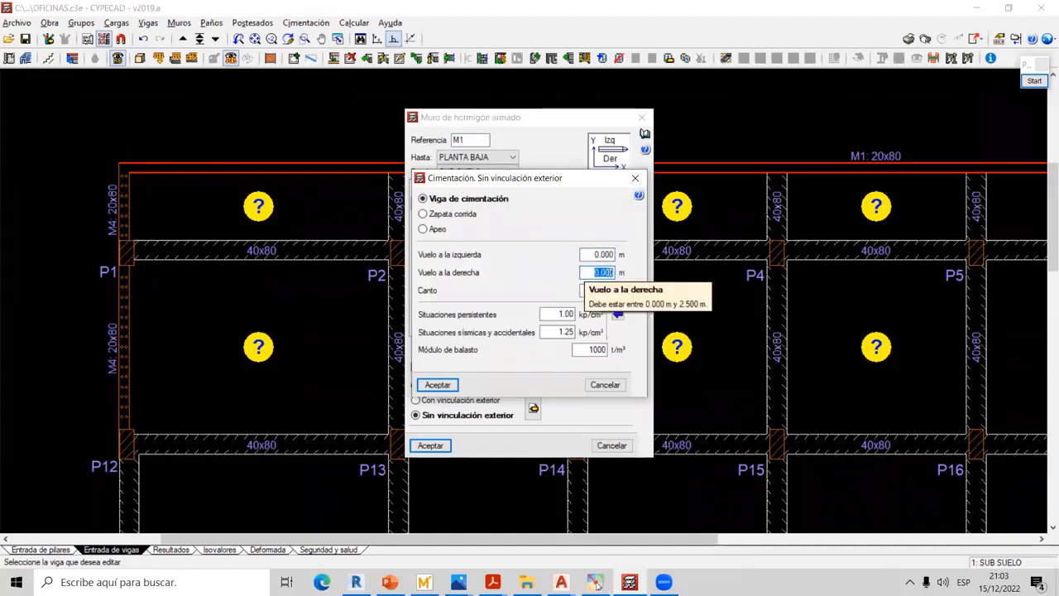
pyautogui.write('0.2')
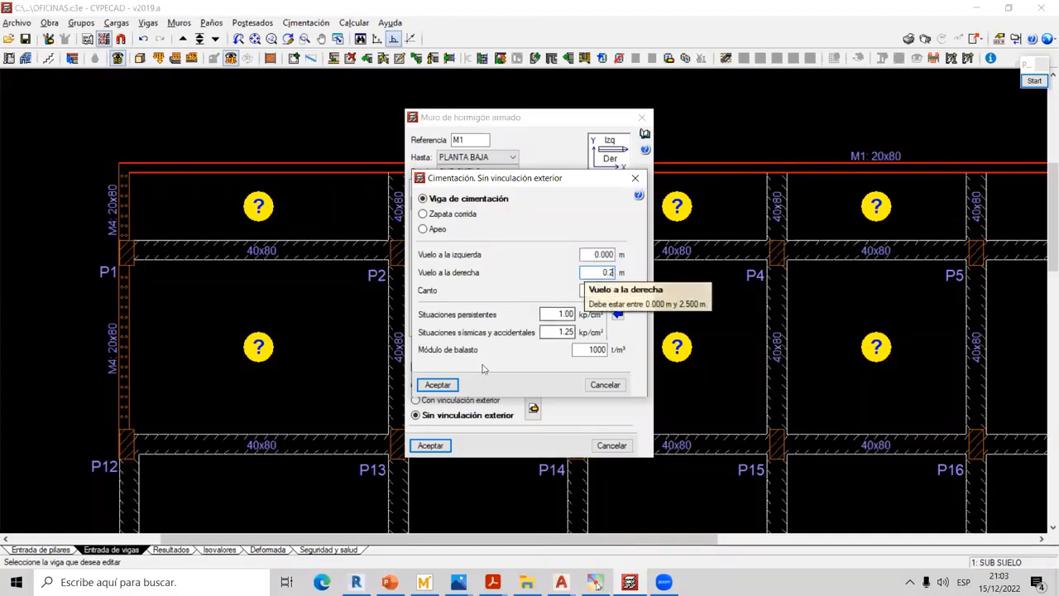
pyautogui.click(437, 385)
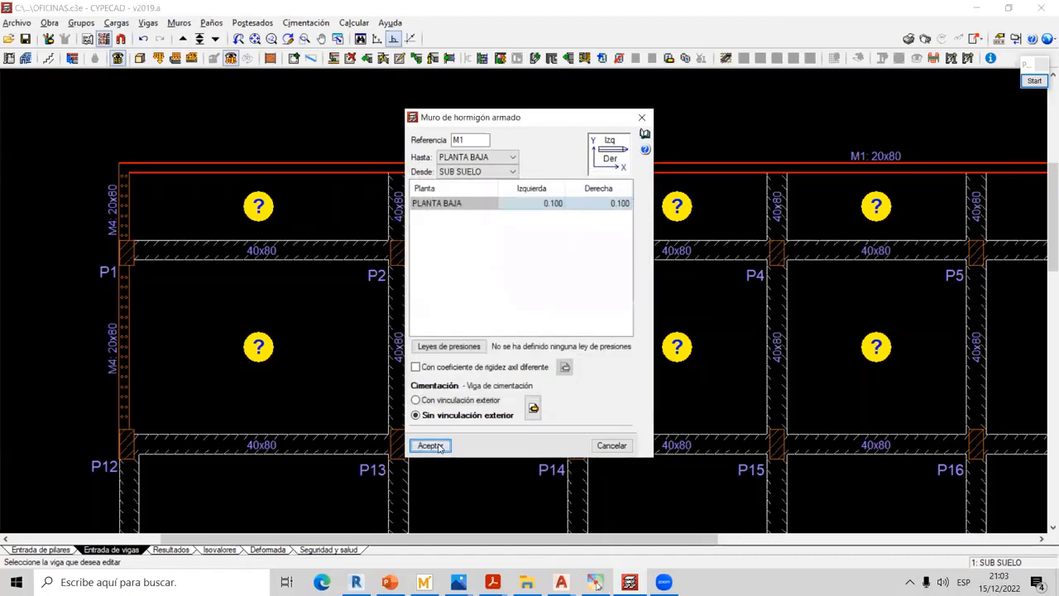
pyautogui.click(430, 445)
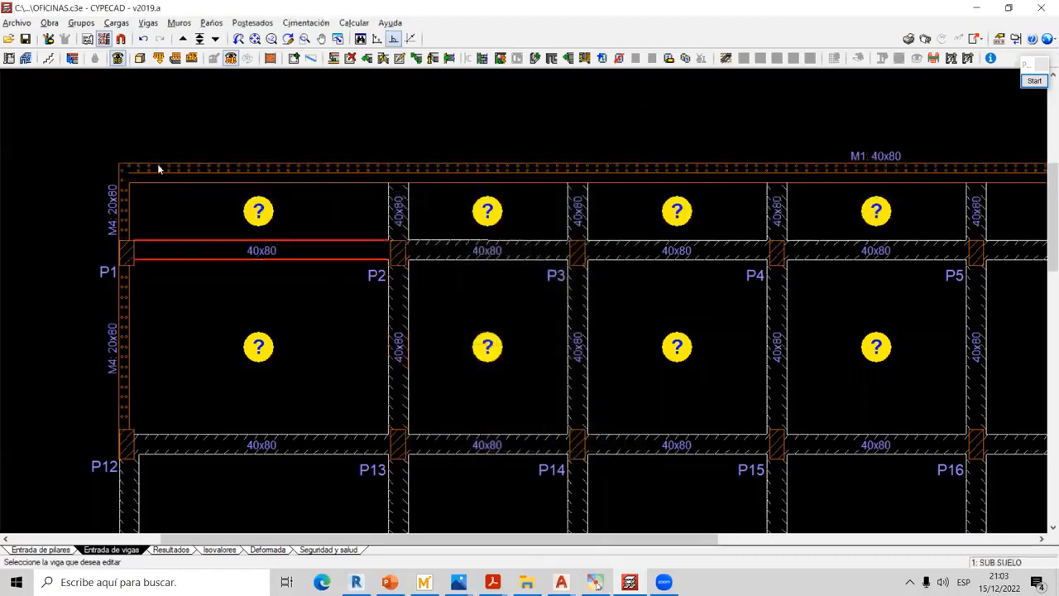
pyautogui.scroll(1, 260, 333)
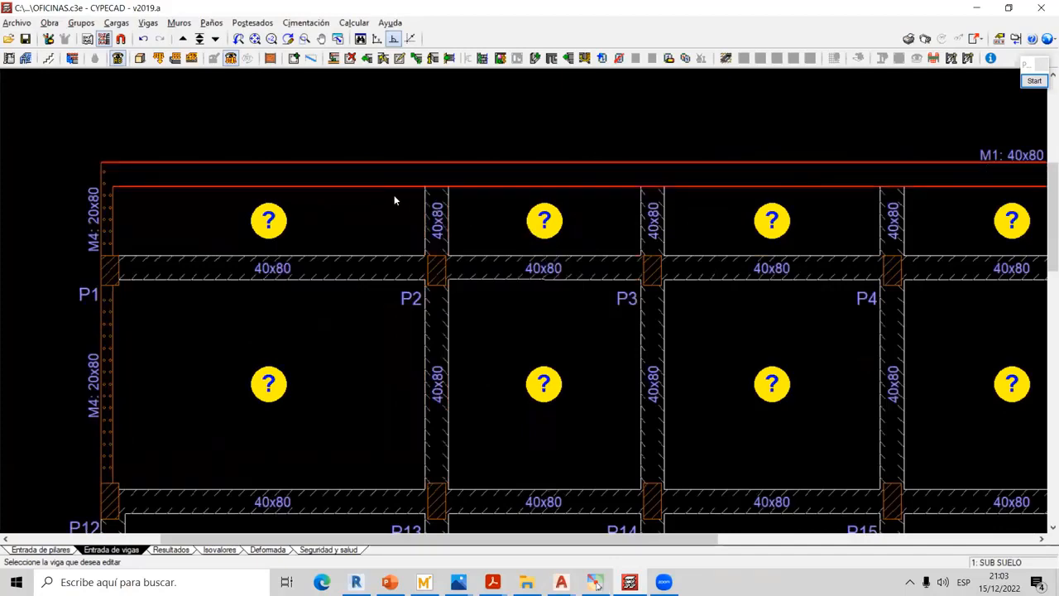
# Edit wall M2 and set its foundation beam's right overhang (Vuelo a la derecha) to 0.2 m
pyautogui.scroll(-4, 394, 190)
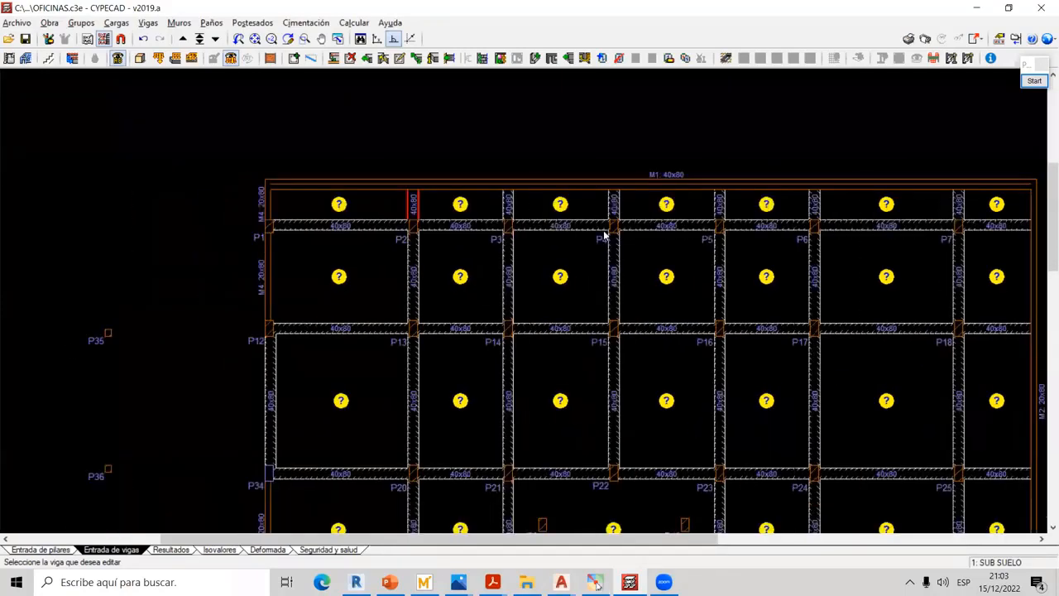
pyautogui.moveTo(799, 234); pyautogui.dragTo(365, 208, button='middle')
pyautogui.scroll(3, 481, 217)
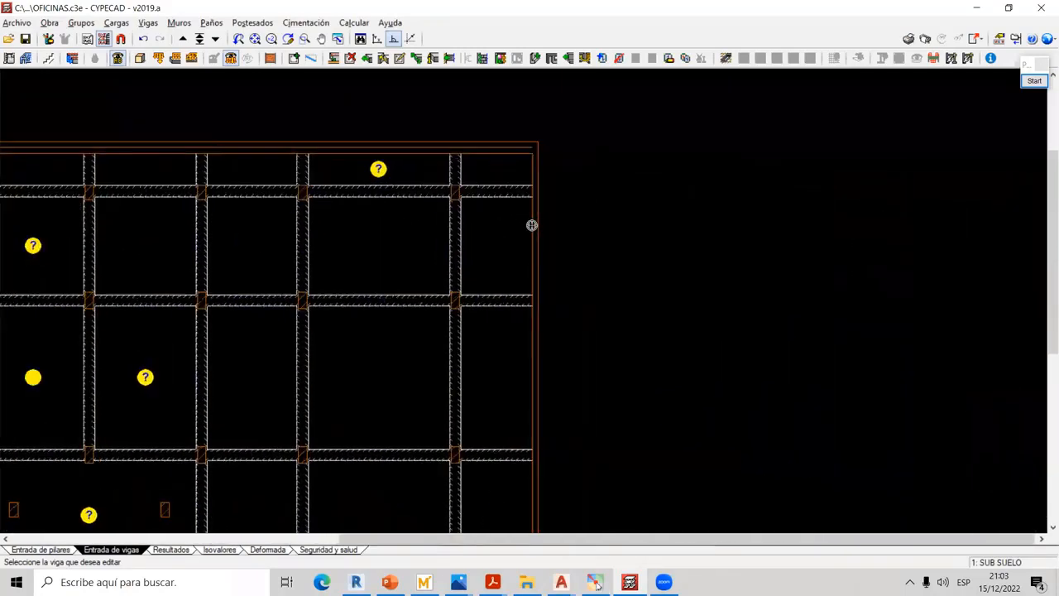
pyautogui.click(537, 237)
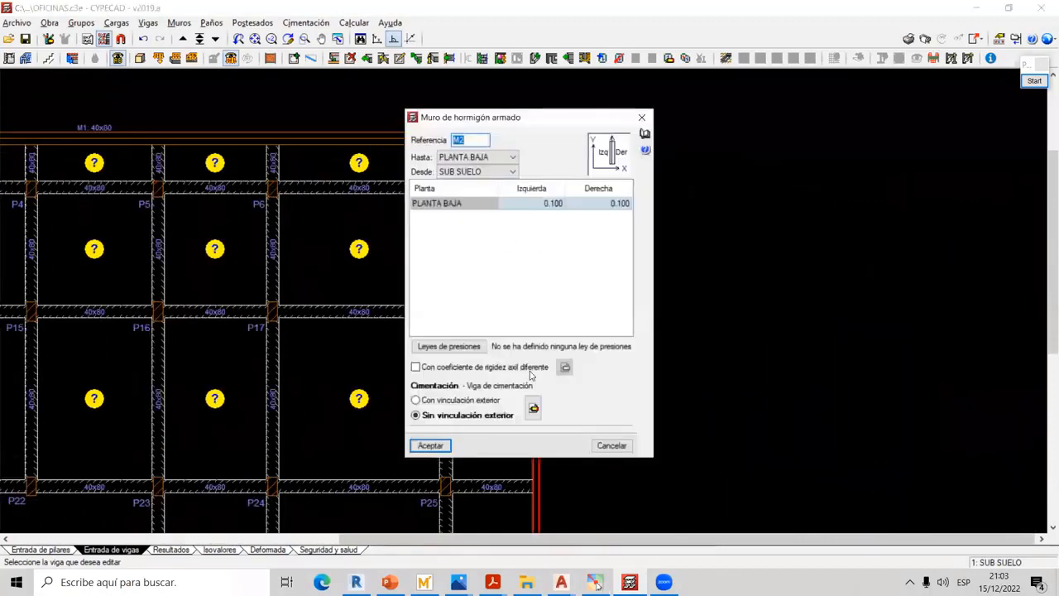
pyautogui.click(534, 407)
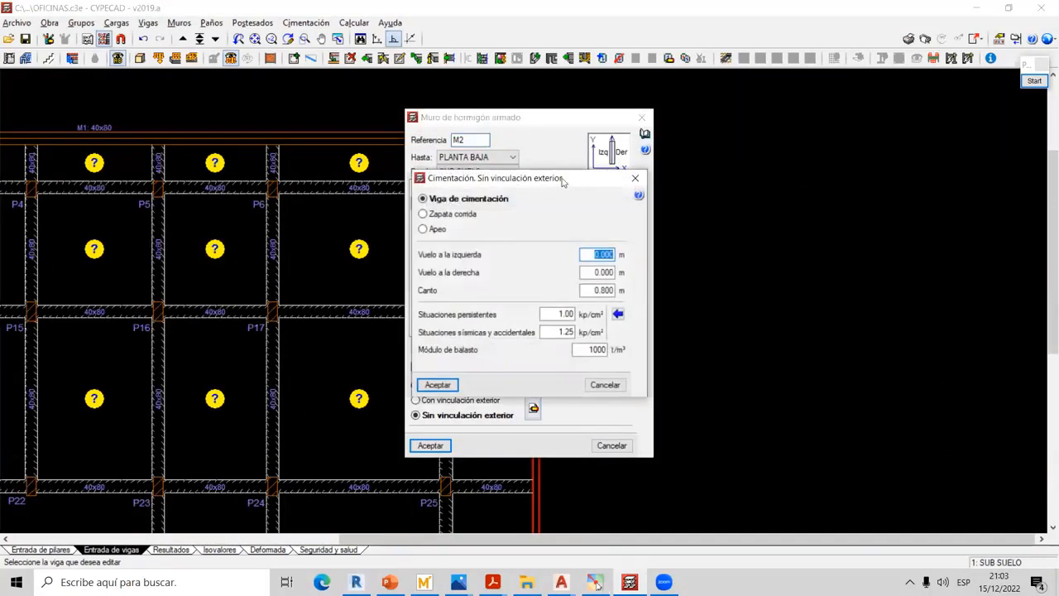
pyautogui.moveTo(562, 181); pyautogui.dragTo(524, 132)
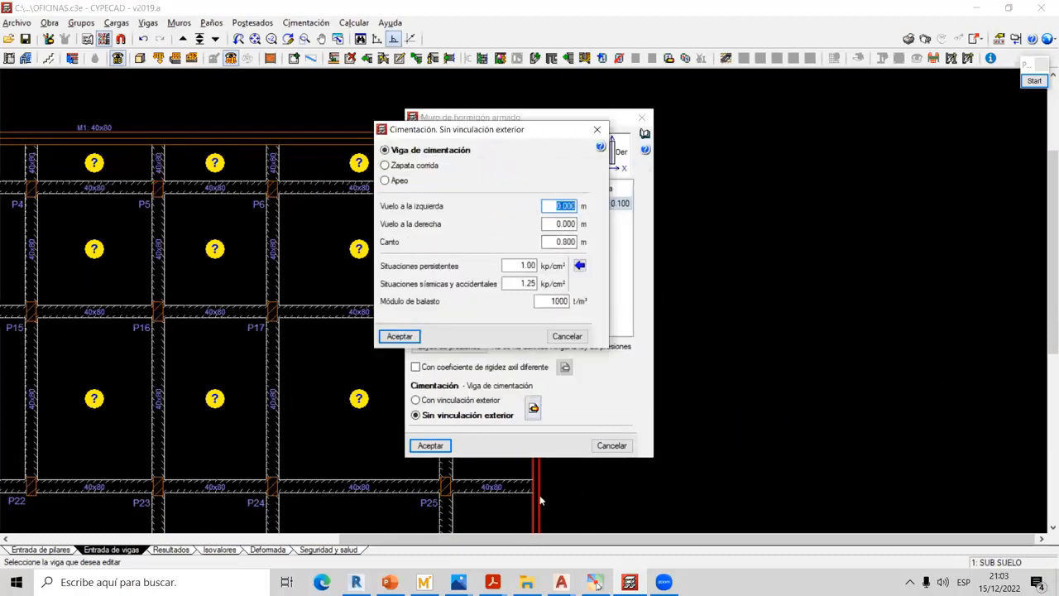
pyautogui.click(566, 224)
pyautogui.write('0')
pyautogui.click(401, 336)
pyautogui.click(431, 446)
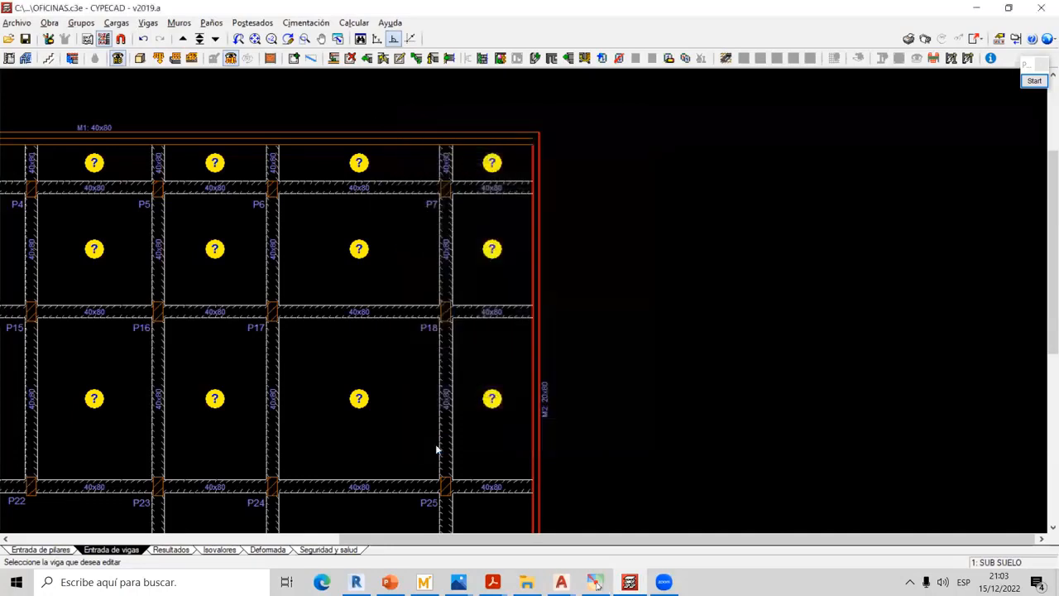
# Open the 3D view of the building and examine the widened wall foundation beams at the basement's outer corner
pyautogui.click(140, 58)
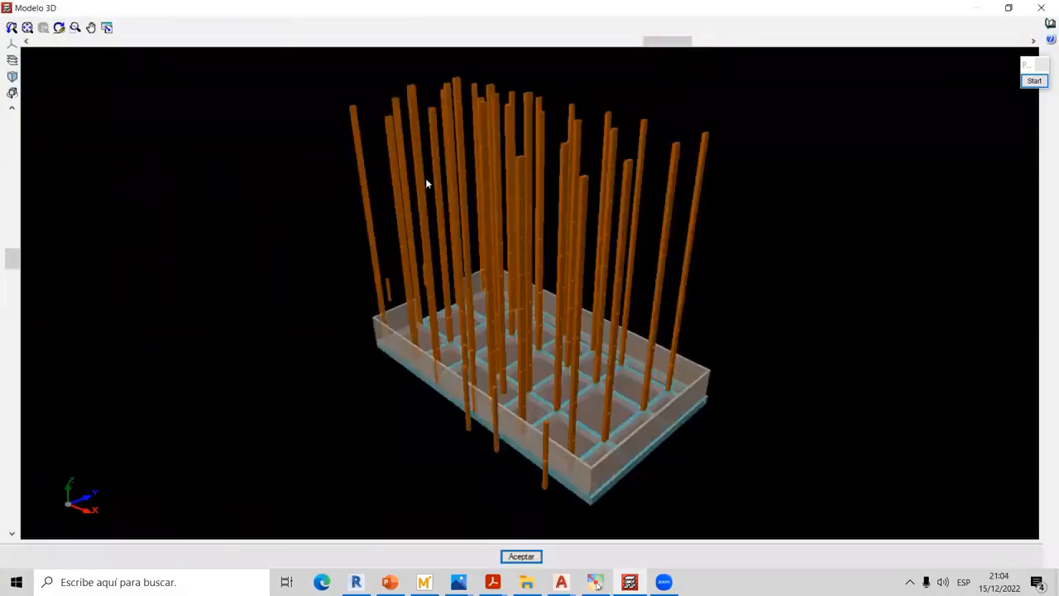
pyautogui.moveTo(594, 246); pyautogui.dragTo(649, 350)
pyautogui.scroll(2, 685, 375)
pyautogui.moveTo(685, 375); pyautogui.dragTo(647, 340, button='middle')
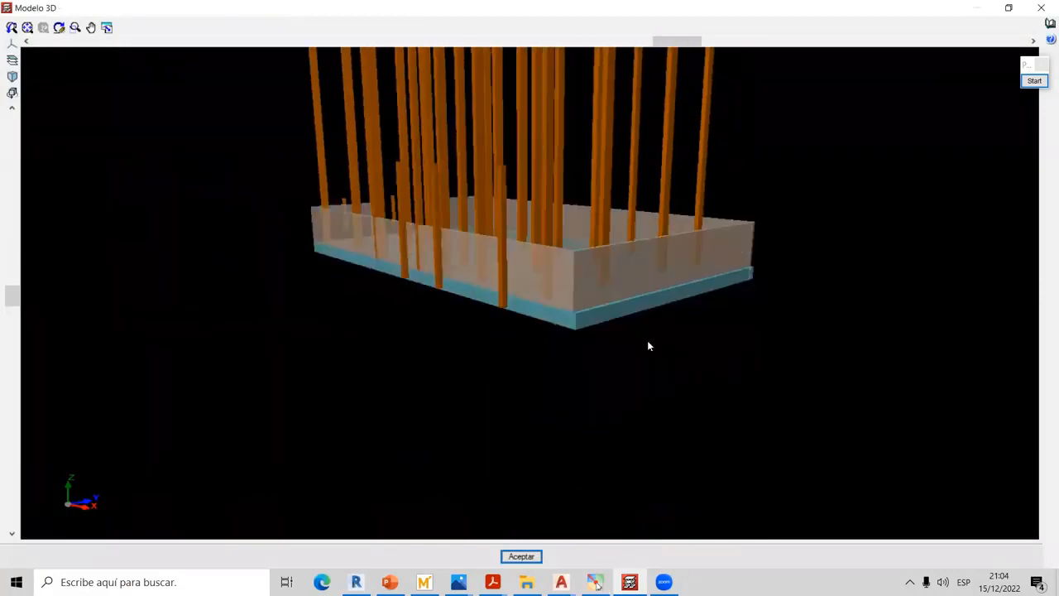
pyautogui.scroll(3, 647, 340)
pyautogui.moveTo(667, 347); pyautogui.dragTo(775, 355)
pyautogui.scroll(1, 866, 328)
pyautogui.moveTo(866, 328); pyautogui.dragTo(750, 336, button='middle')
pyautogui.moveTo(750, 336); pyautogui.dragTo(802, 318)
pyautogui.moveTo(800, 300); pyautogui.dragTo(794, 305, button='middle')
pyautogui.scroll(4, 653, 288)
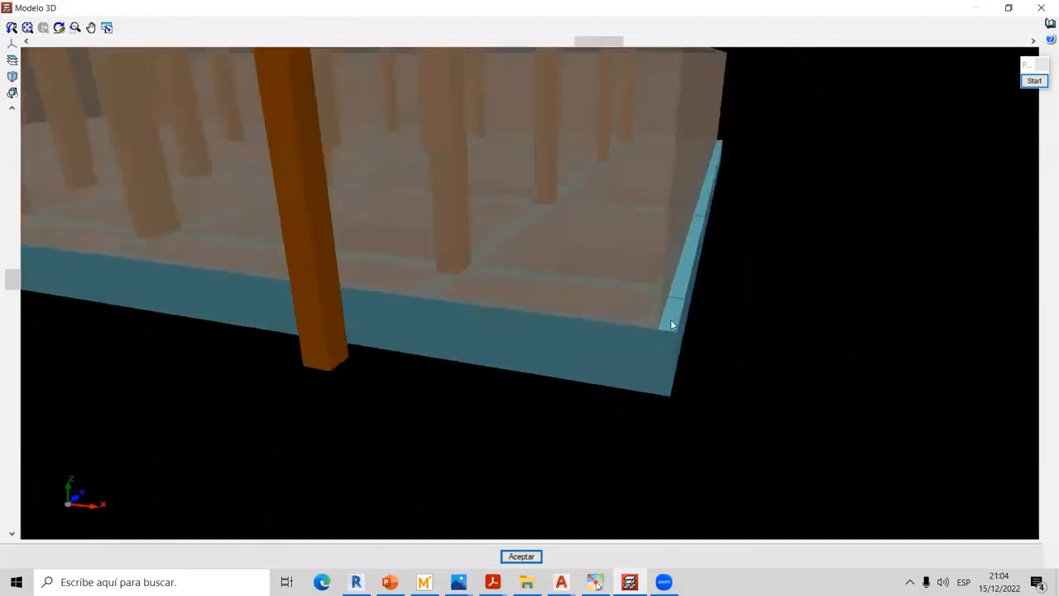
# Inspect the perimeter foundation beams along the walls and from underneath, checking which side they project, and close the 3D model
pyautogui.moveTo(679, 307); pyautogui.dragTo(464, 282)
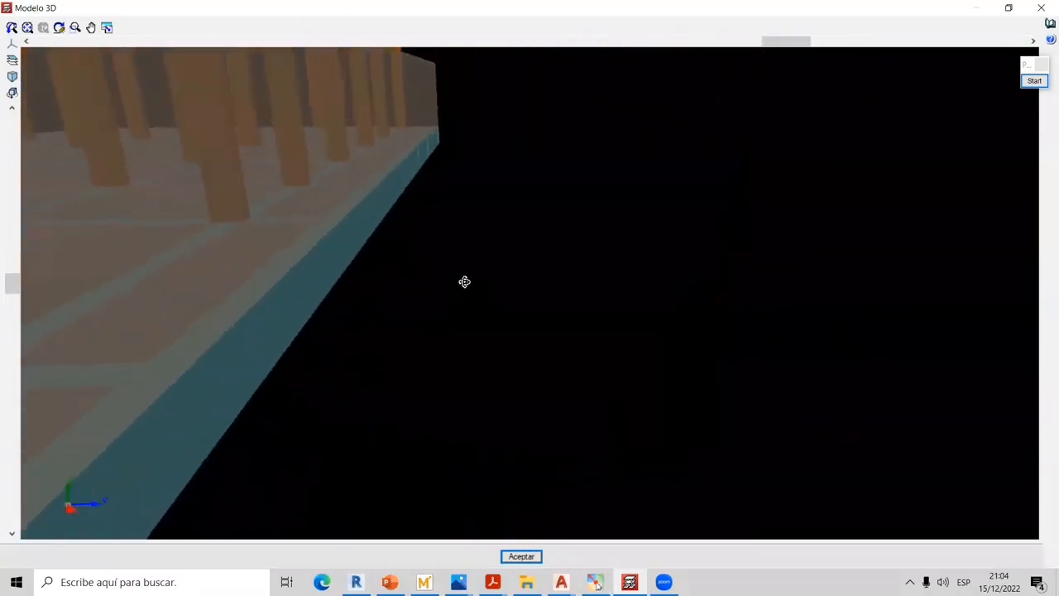
pyautogui.moveTo(345, 274); pyautogui.dragTo(468, 245)
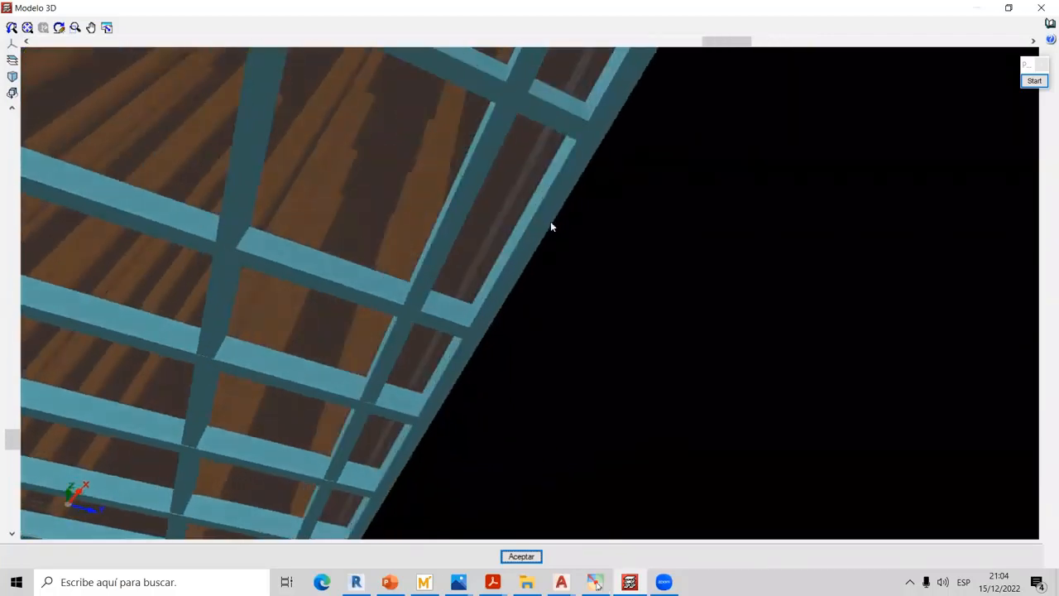
pyautogui.moveTo(512, 211); pyautogui.dragTo(354, 262)
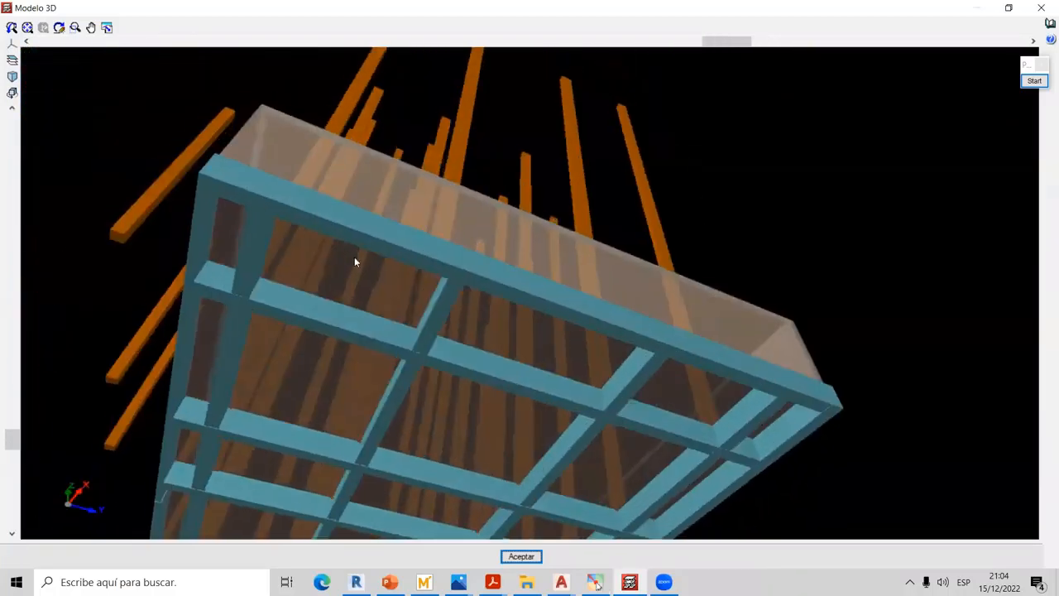
pyautogui.moveTo(302, 231); pyautogui.dragTo(644, 468)
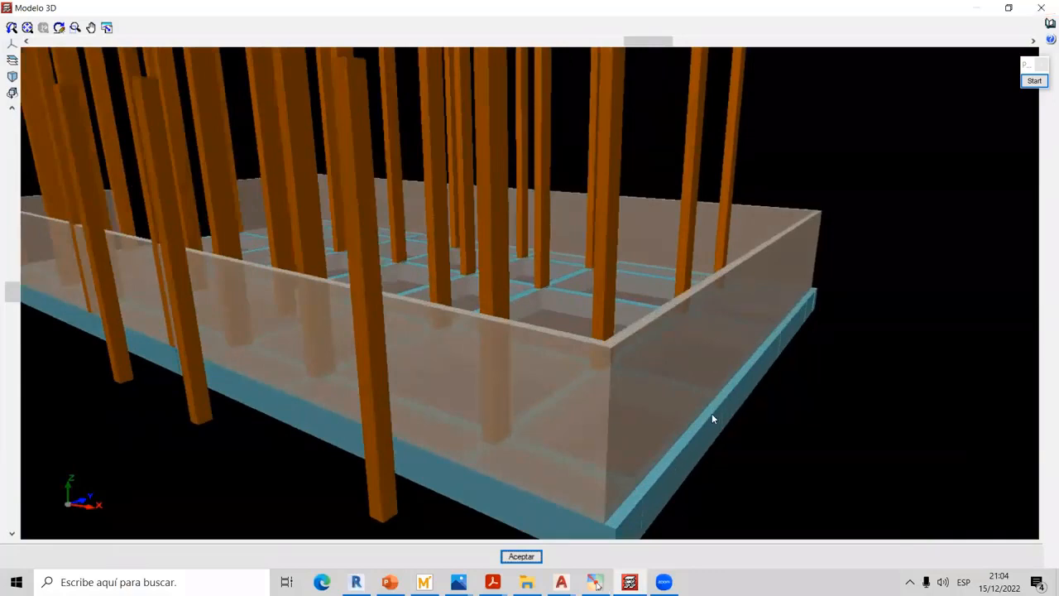
pyautogui.click(1041, 7)
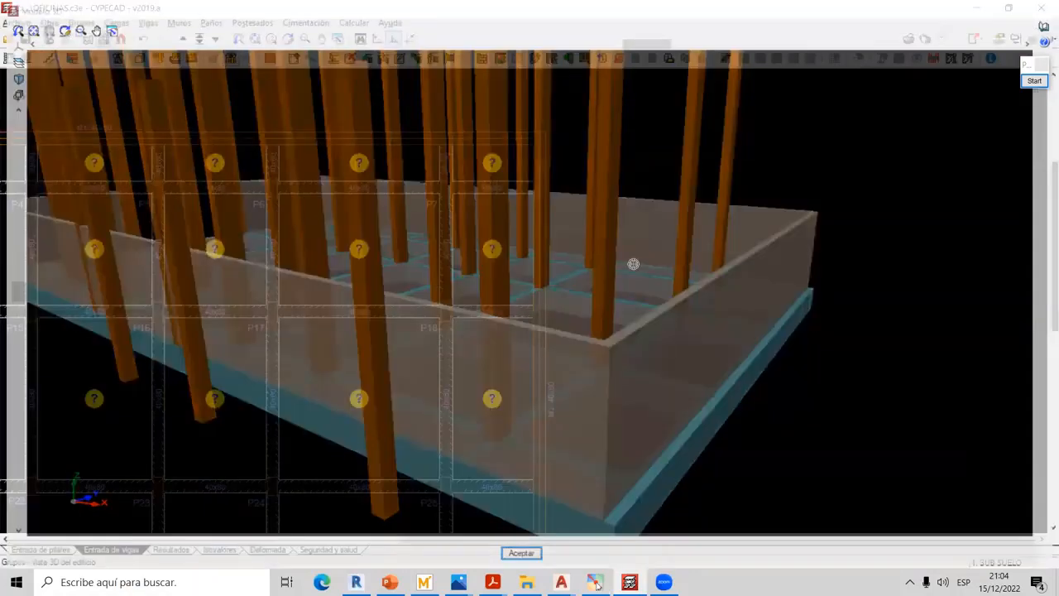
# Edit wall M2's foundation beam, setting the right overhang to 0 and the left overhang (Vuelo a la izquierda) to 0.2 m
pyautogui.scroll(-3, 561, 218)
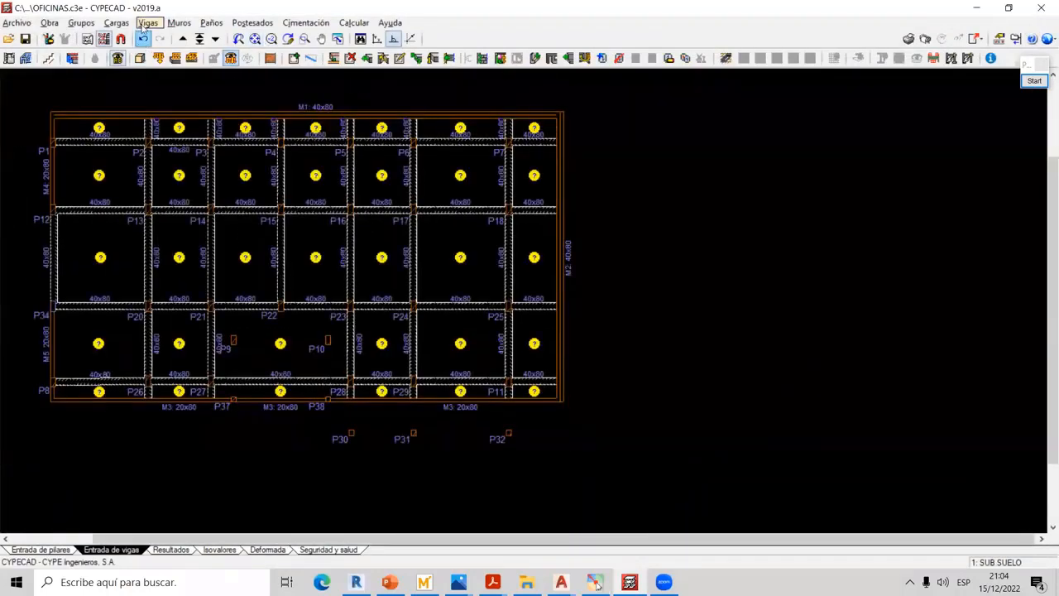
pyautogui.click(179, 22)
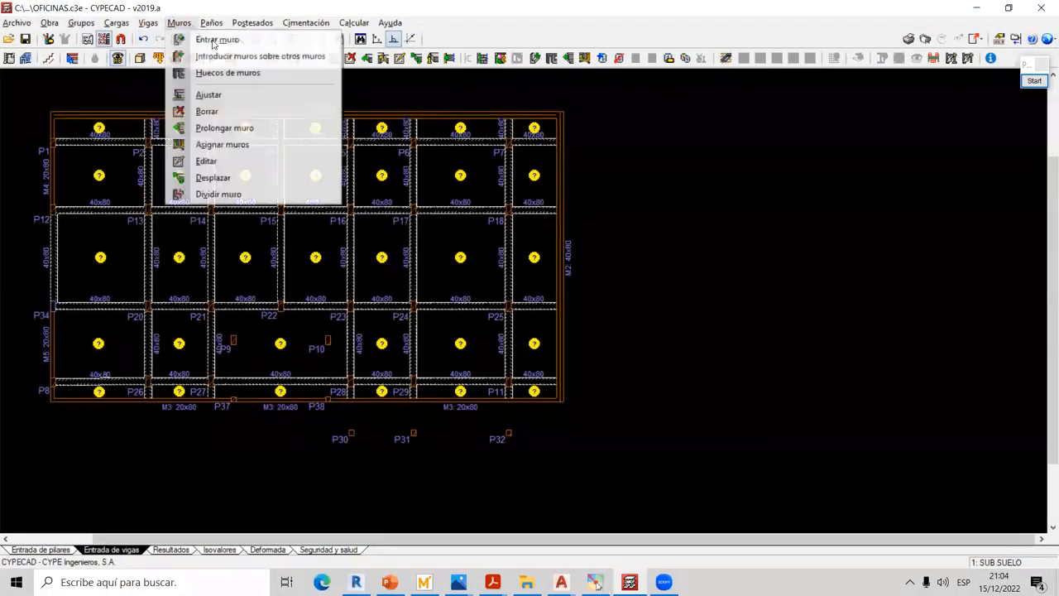
pyautogui.click(221, 160)
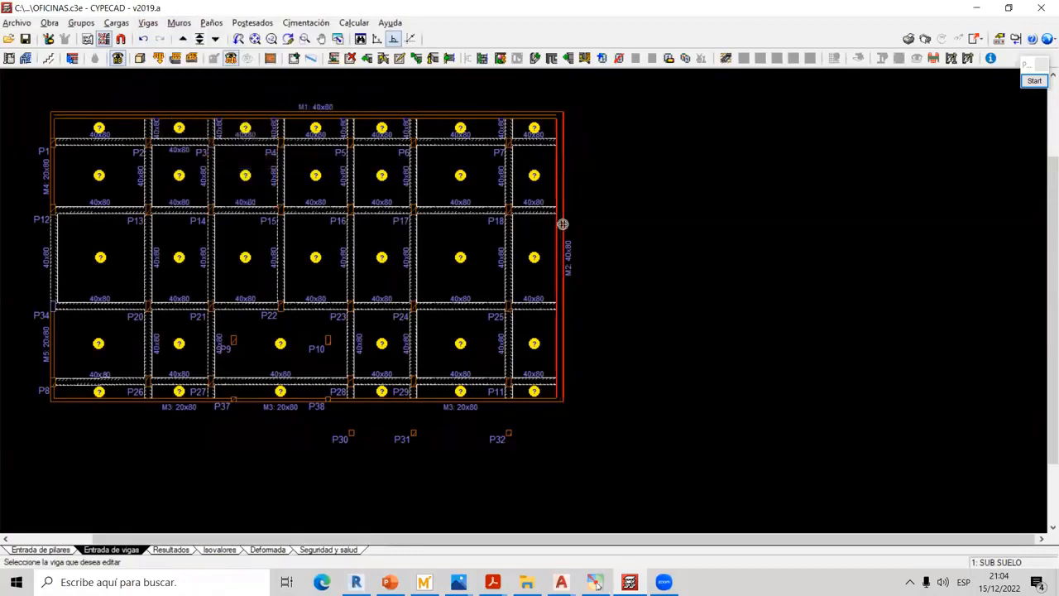
pyautogui.click(564, 229)
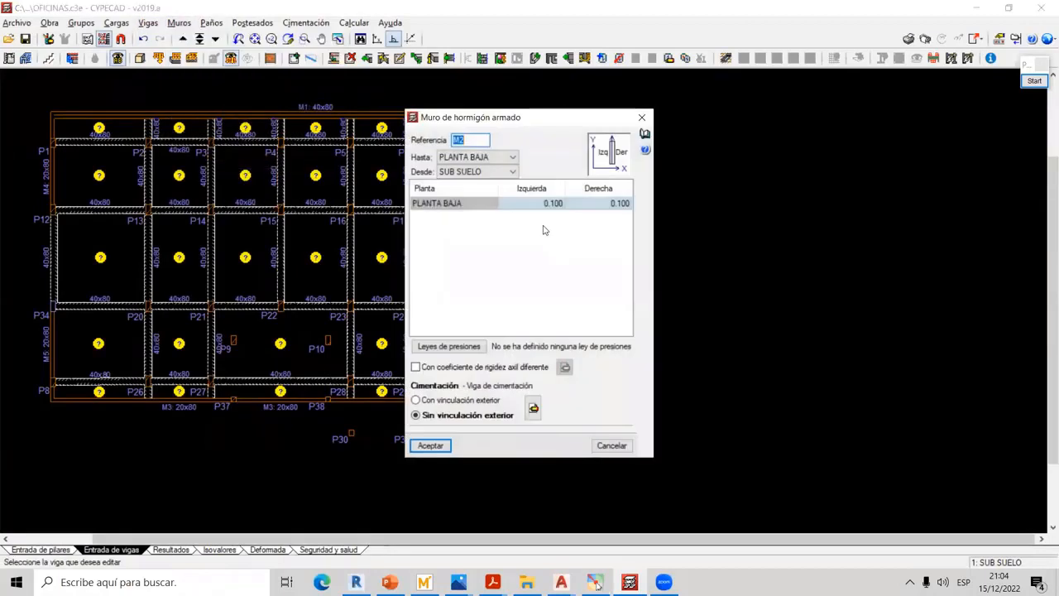
pyautogui.click(534, 409)
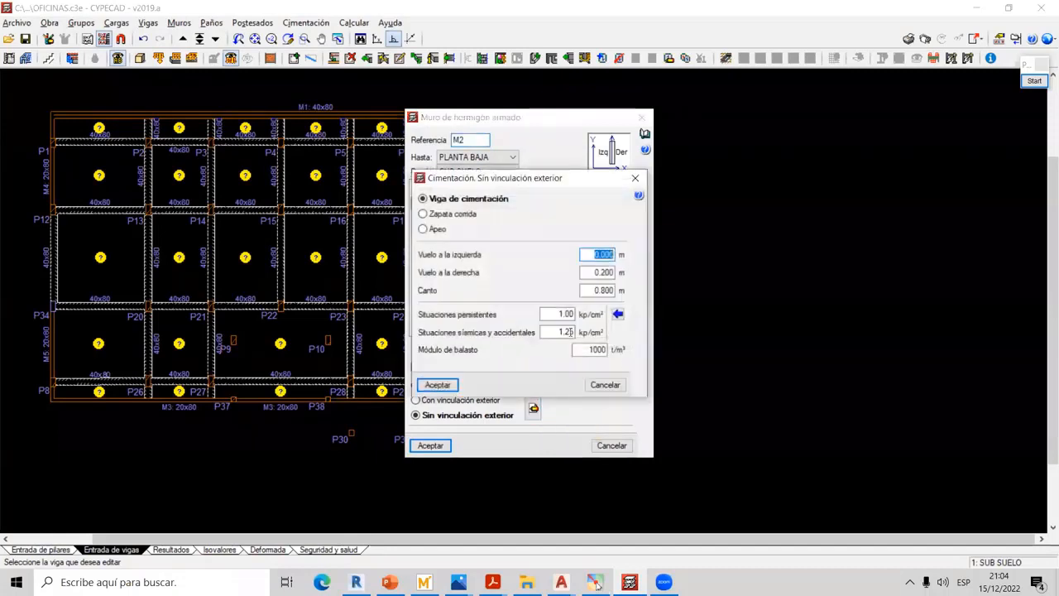
pyautogui.doubleClick(596, 274)
pyautogui.write('0')
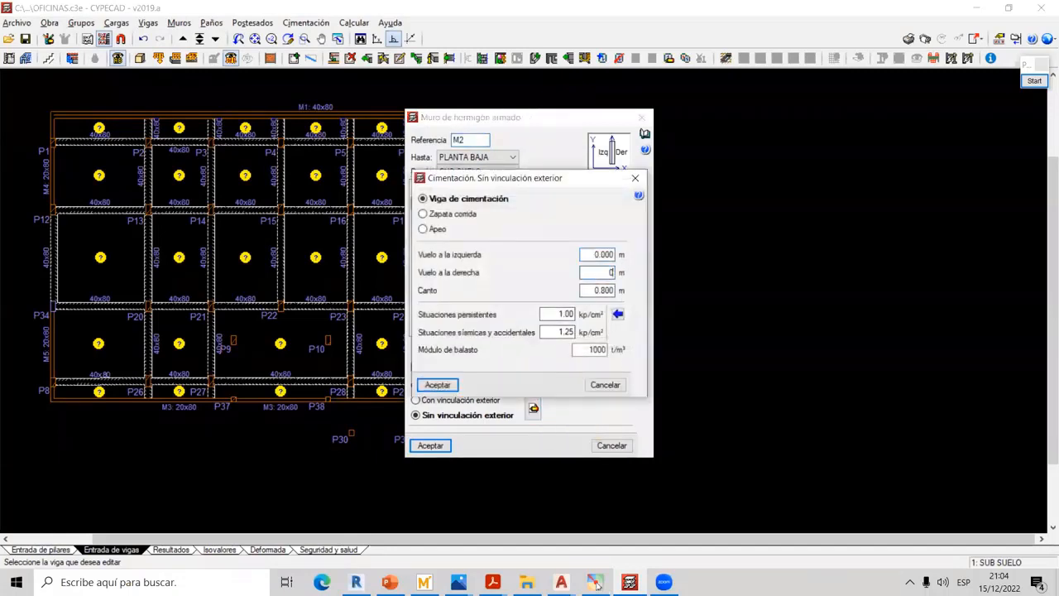
pyautogui.doubleClick(611, 254)
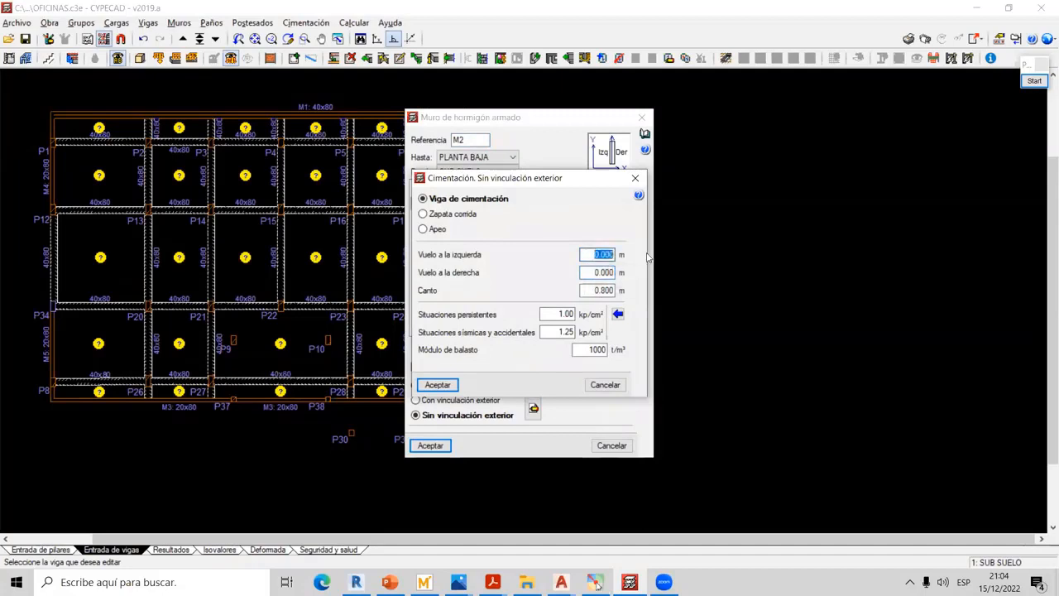
pyautogui.write('0.2')
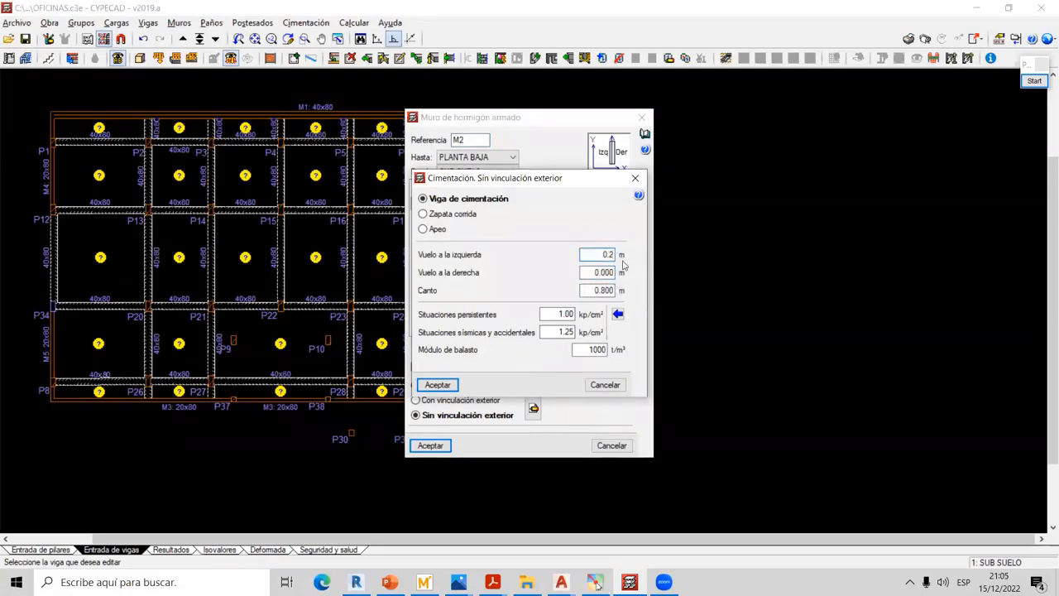
pyautogui.click(438, 385)
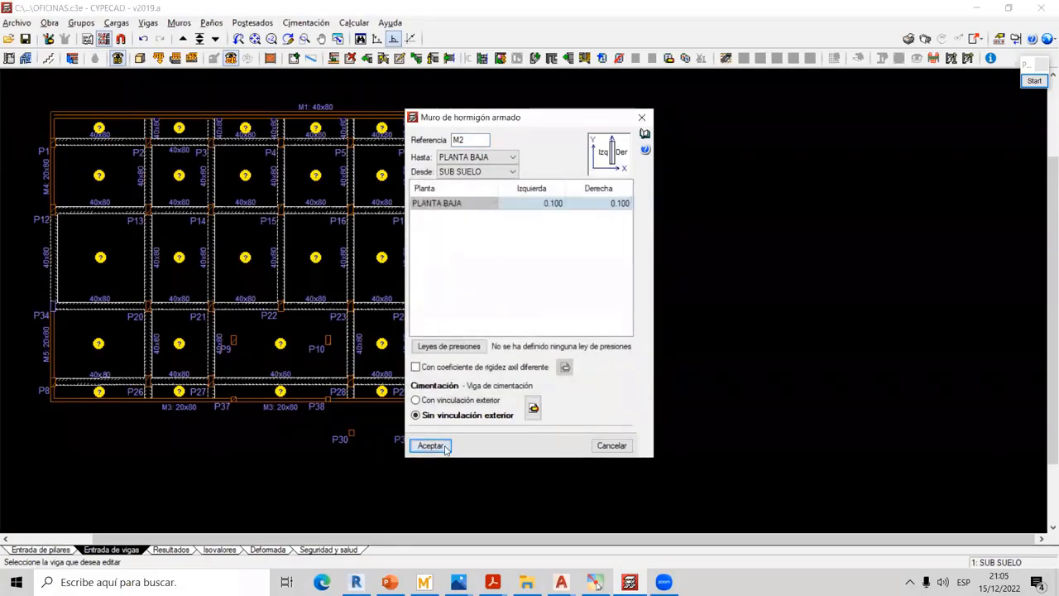
pyautogui.click(430, 446)
# Edit wall M3's foundation beam, setting the right overhang (Vuelo a la derecha) to 0 and the left overhang (Vuelo a la izquierda) to 0.2 m
pyautogui.click(373, 401)
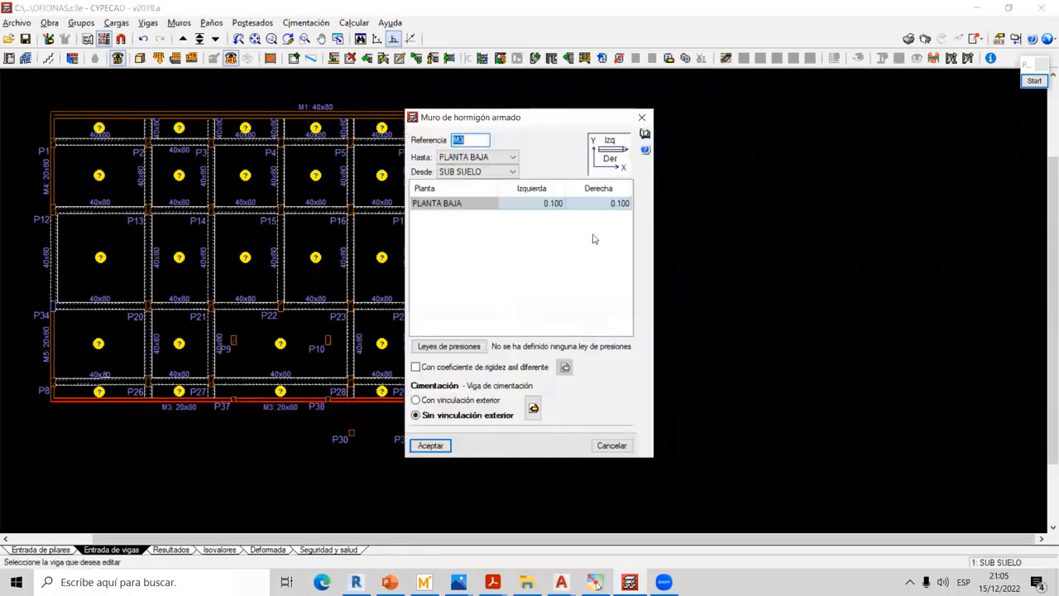
pyautogui.click(533, 408)
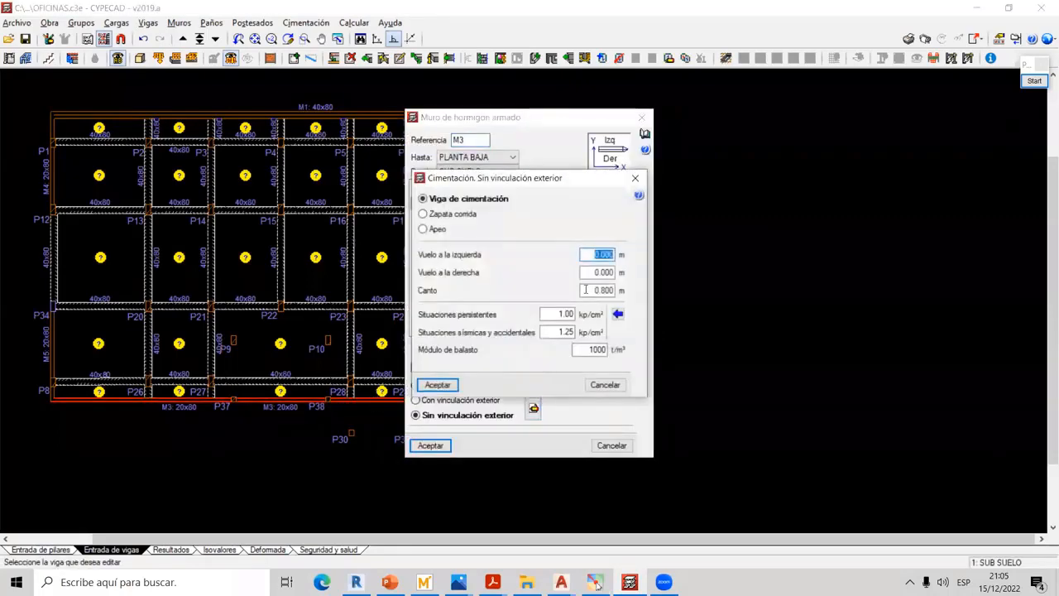
pyautogui.click(611, 271)
pyautogui.write('0')
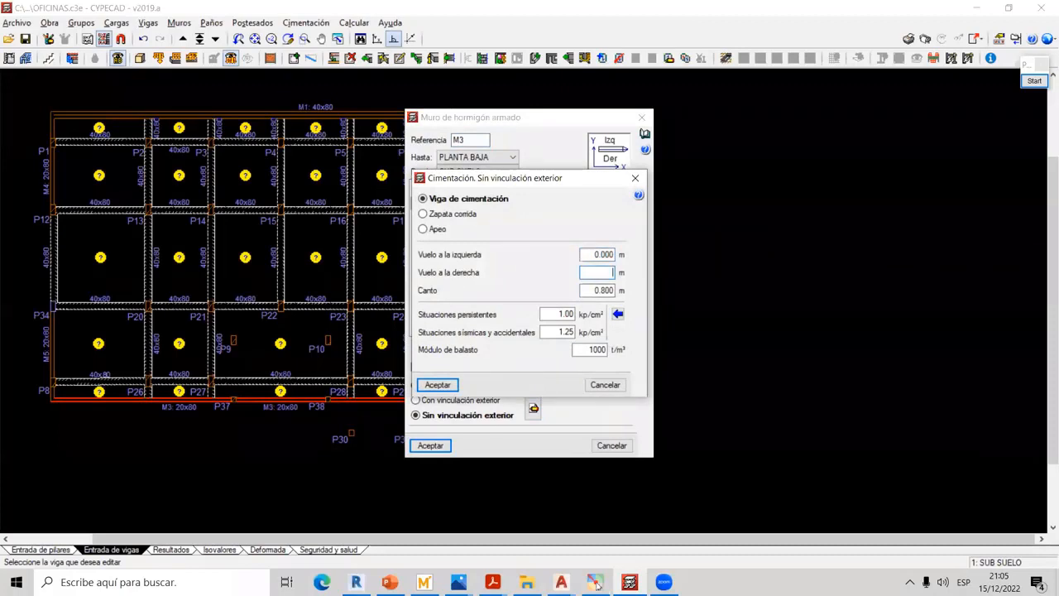
pyautogui.write('0')
pyautogui.click(591, 254)
pyautogui.write('0.2')
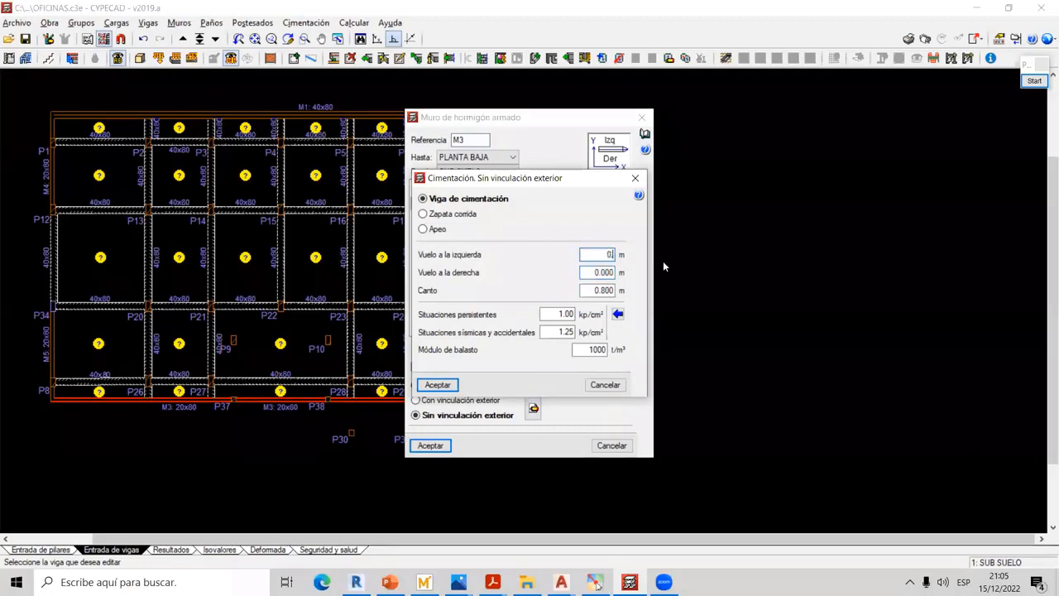
pyautogui.click(438, 385)
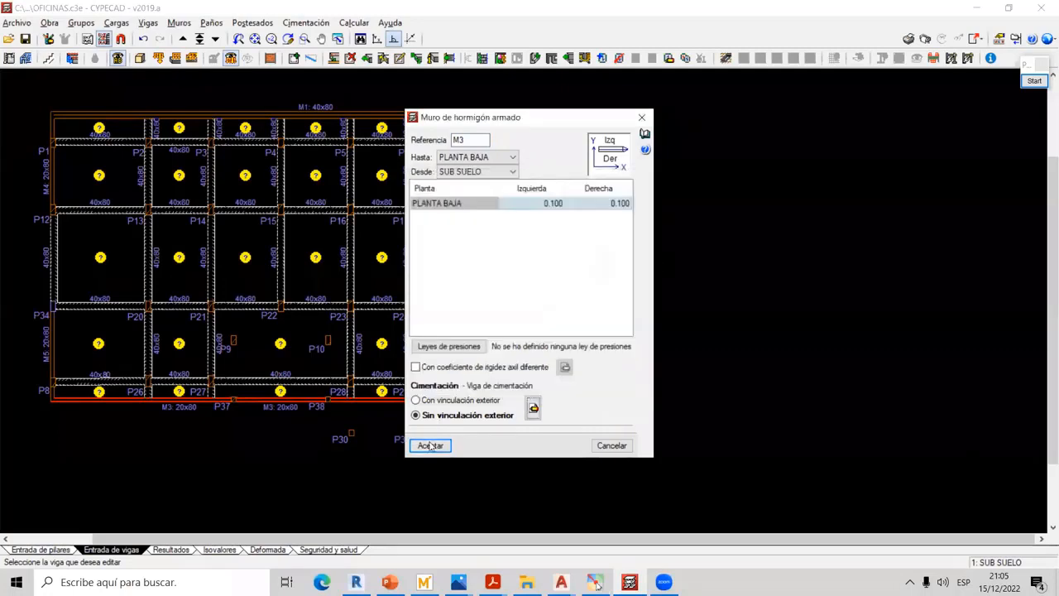
pyautogui.click(430, 445)
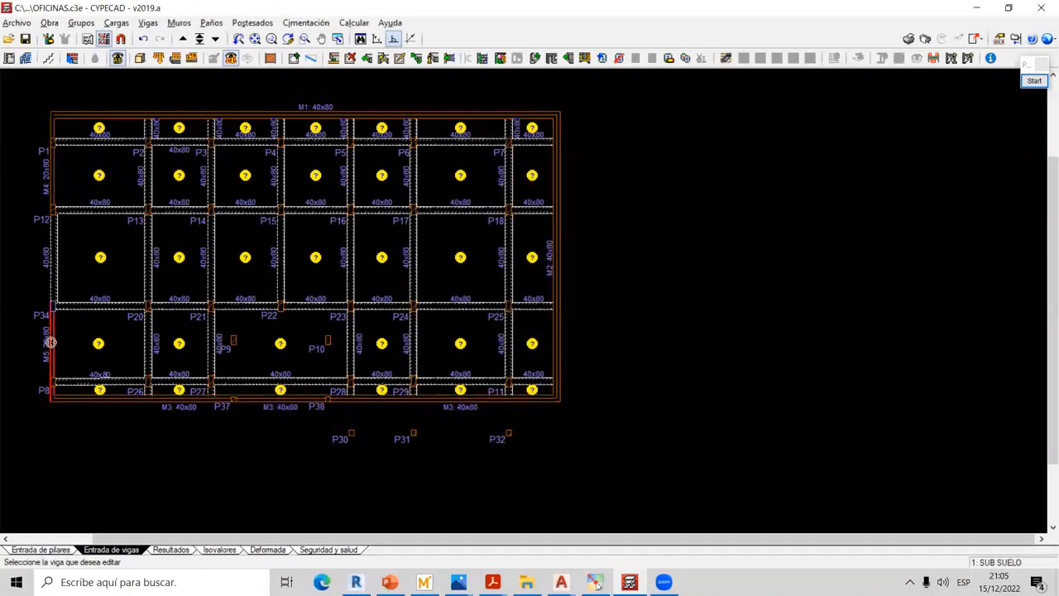
# Edit wall M5 and set its foundation beam's right overhang (Vuelo a la derecha) to 0.2 m
pyautogui.click(50, 342)
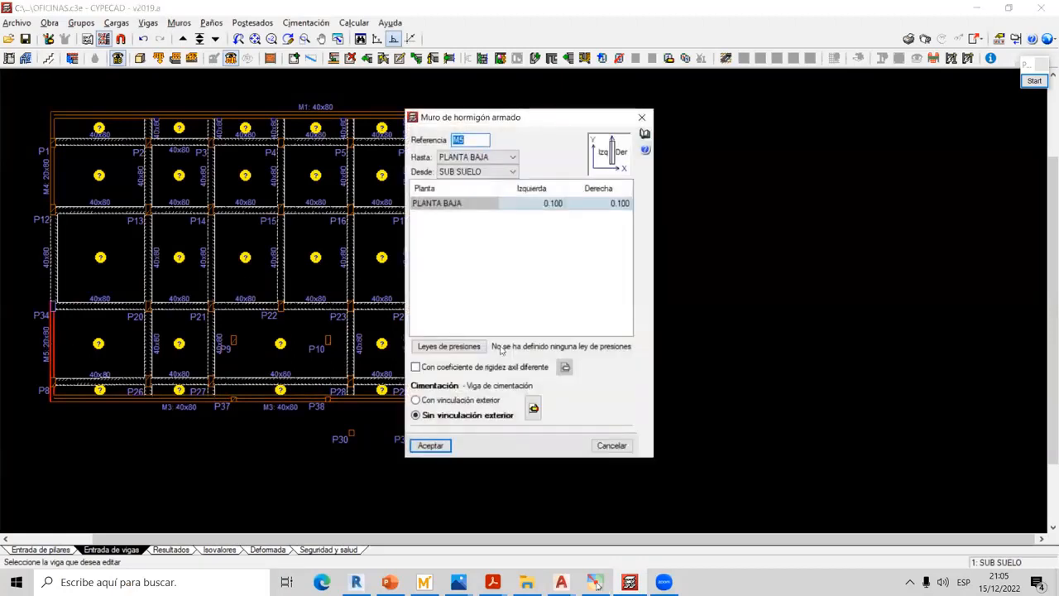
pyautogui.click(534, 408)
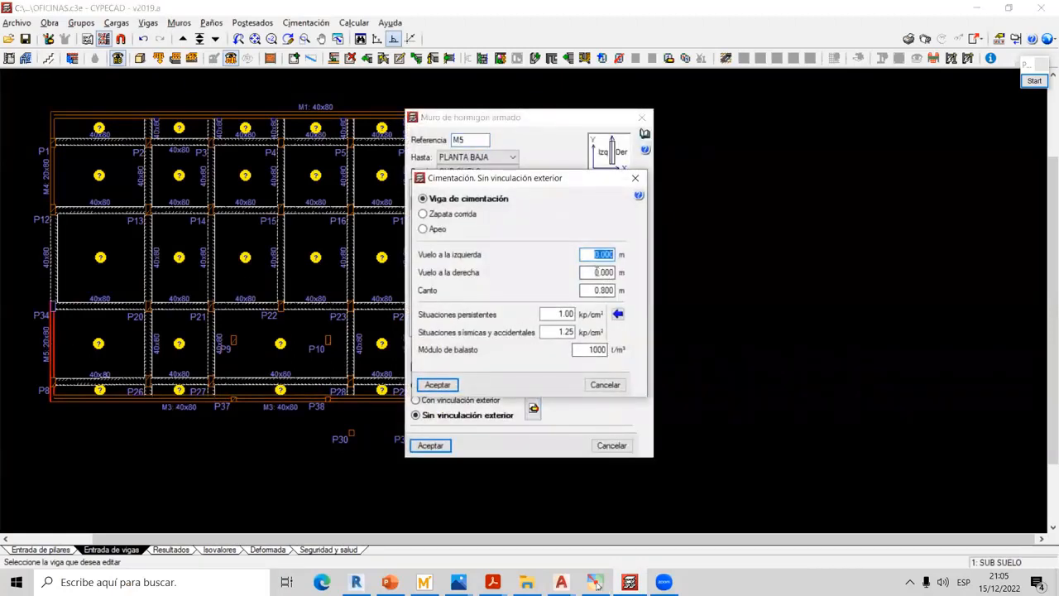
pyautogui.click(597, 271)
pyautogui.write('0')
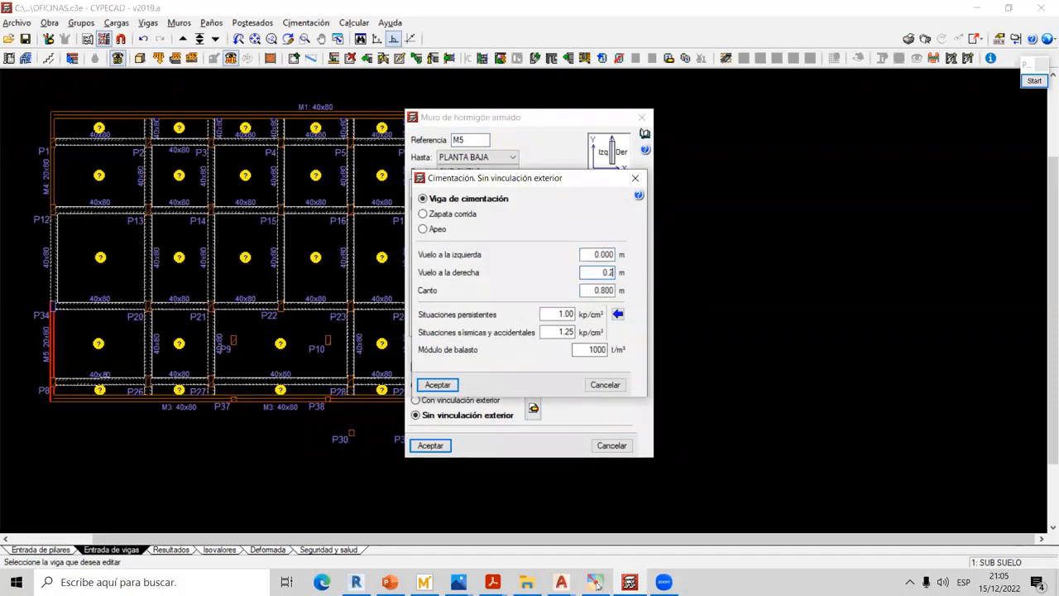
pyautogui.write('.2')
pyautogui.click(438, 385)
pyautogui.click(430, 446)
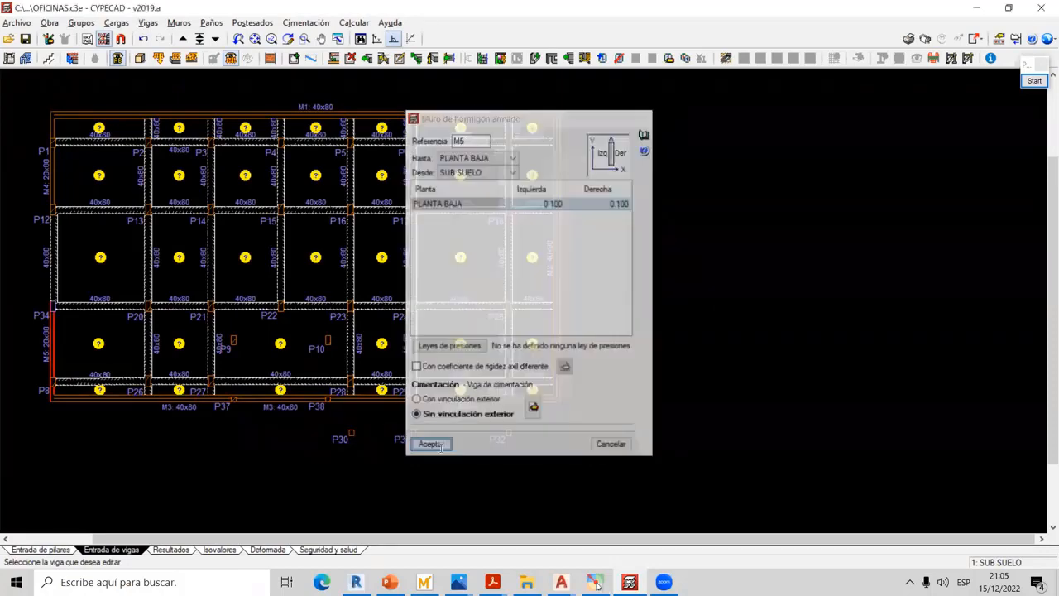
# Edit wall M4 between P1 and P12 and set its foundation beam's right overhang to 0.2 m
pyautogui.moveTo(142, 208); pyautogui.dragTo(261, 244, button='middle')
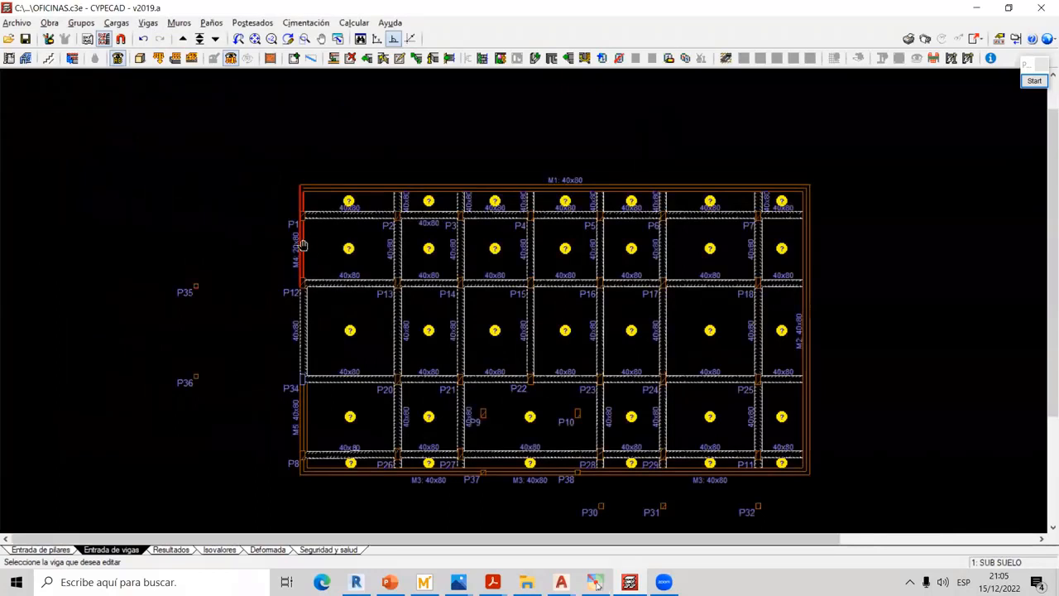
pyautogui.click(303, 245)
pyautogui.click(533, 407)
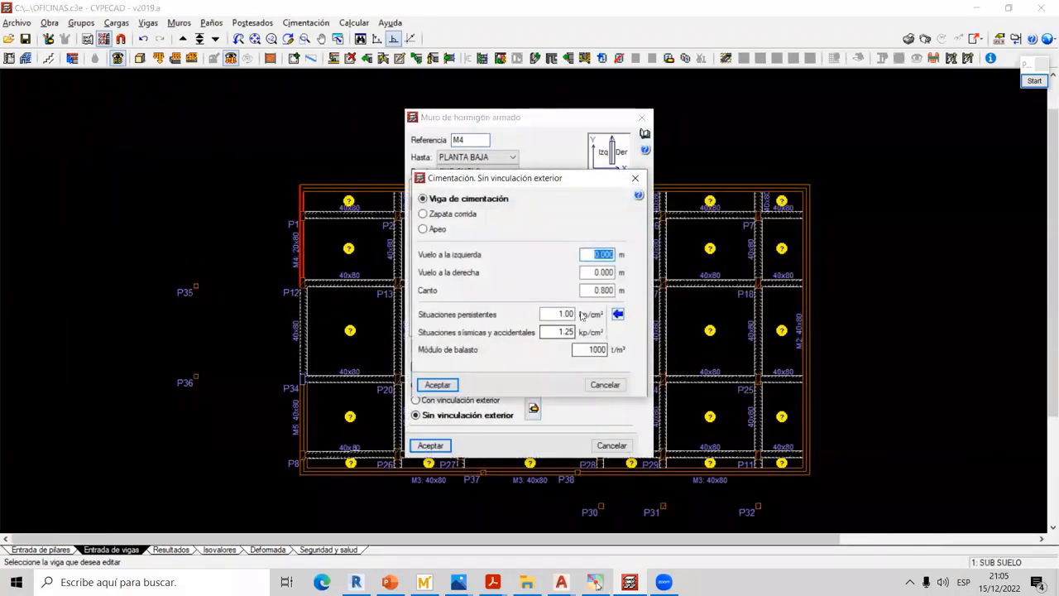
pyautogui.moveTo(592, 292); pyautogui.dragTo(649, 263)
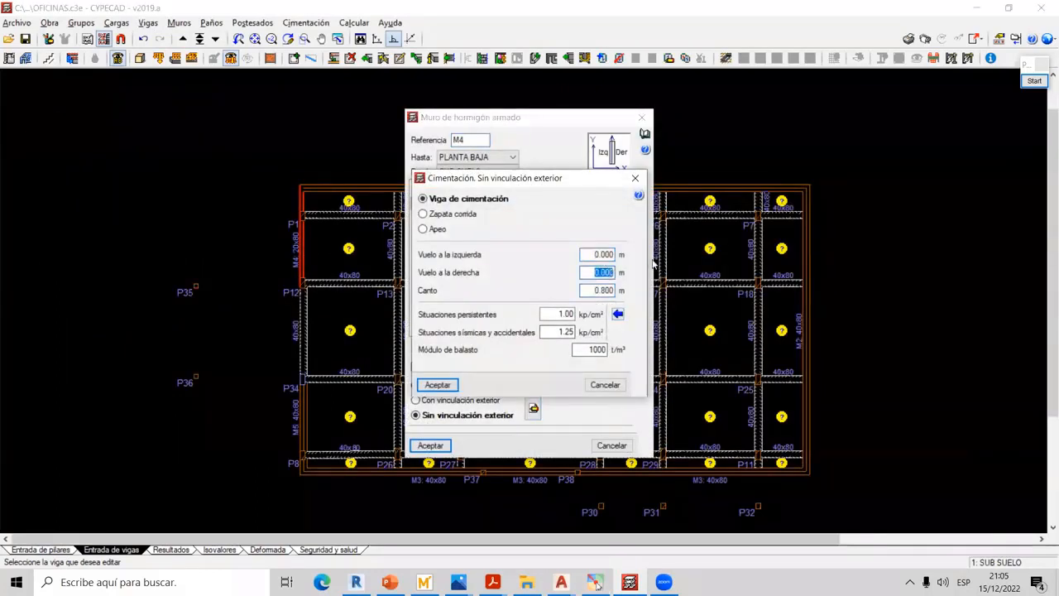
pyautogui.write('0.2')
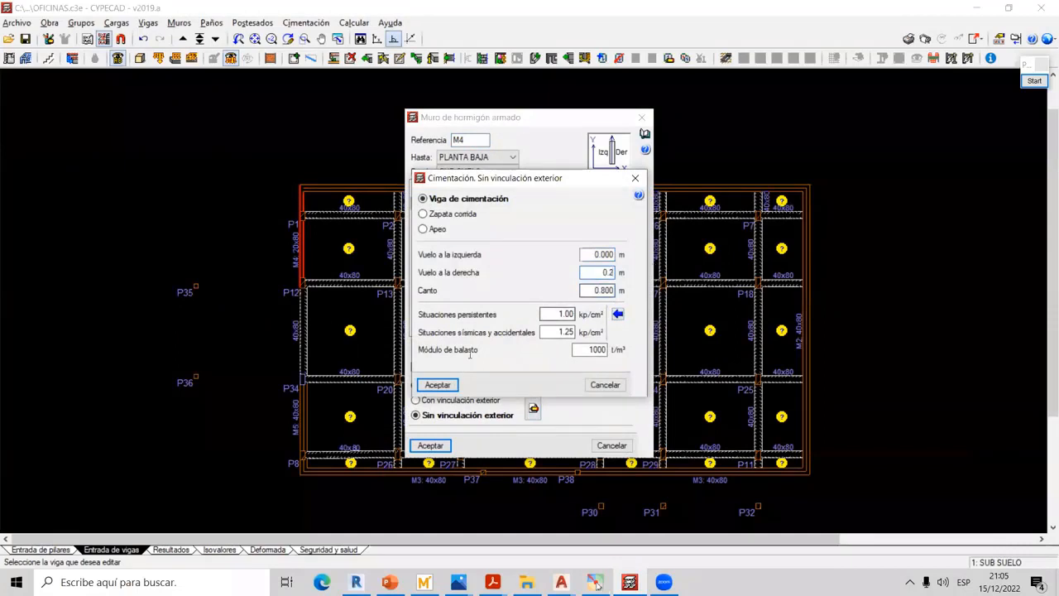
pyautogui.click(438, 384)
pyautogui.click(439, 445)
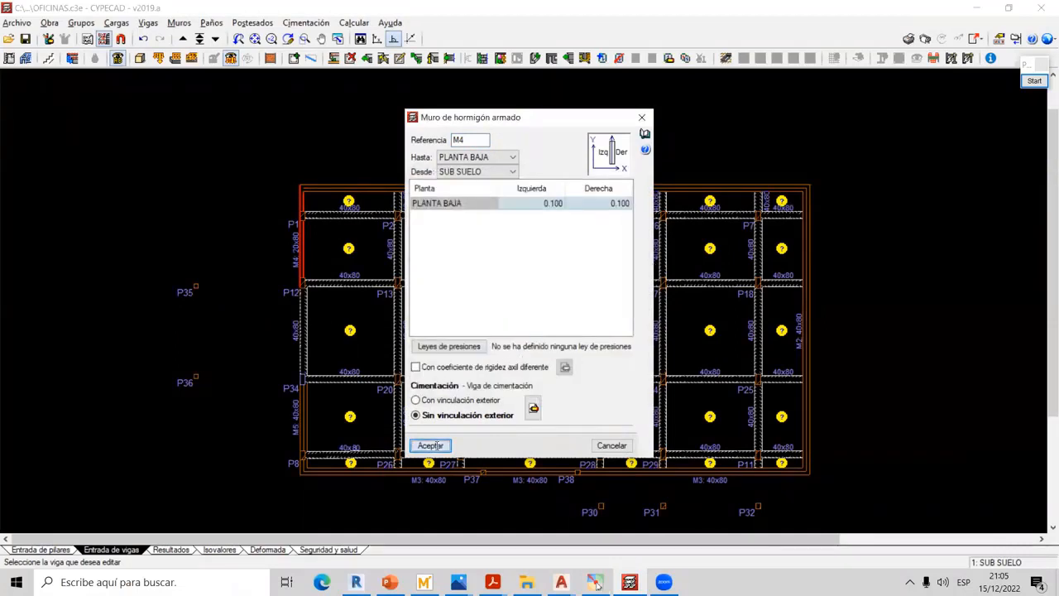
# Open the 3D view of the building and examine the foundation beam grid and wall beams from underneath
pyautogui.press('pagedown')
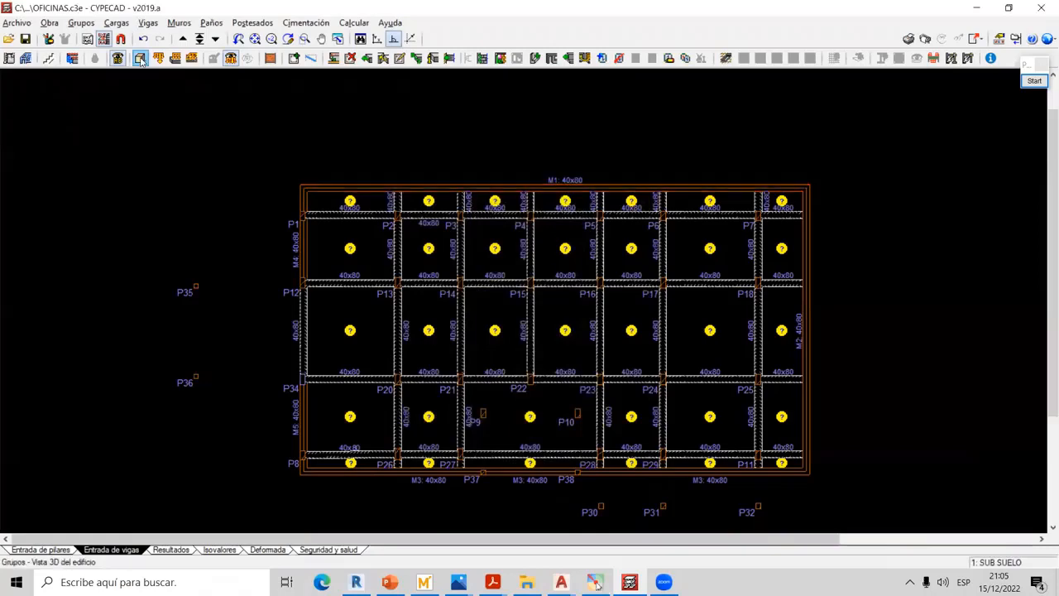
pyautogui.click(139, 58)
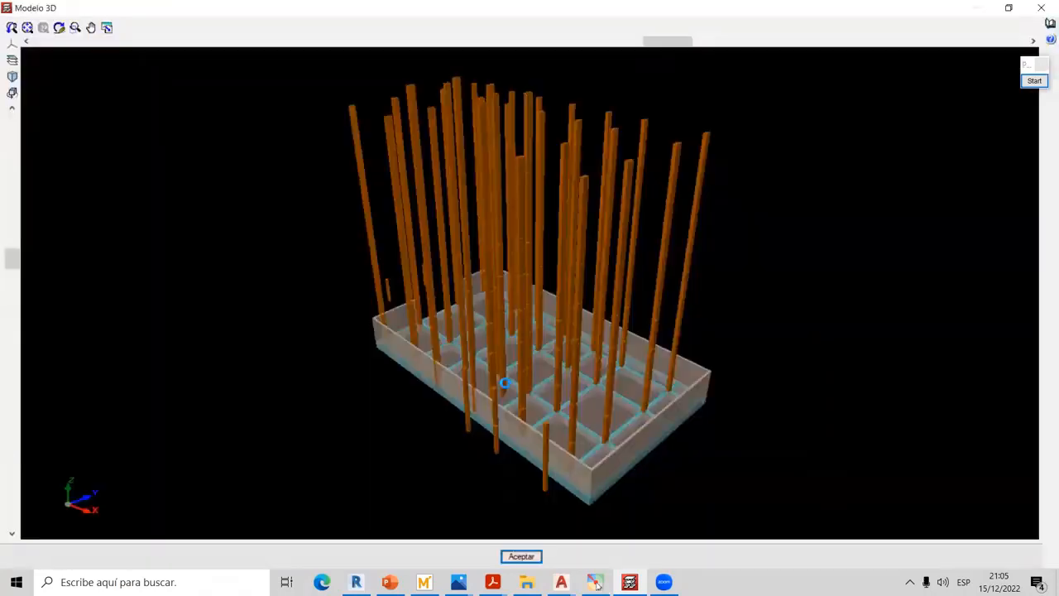
pyautogui.moveTo(505, 378); pyautogui.dragTo(742, 198, button='middle')
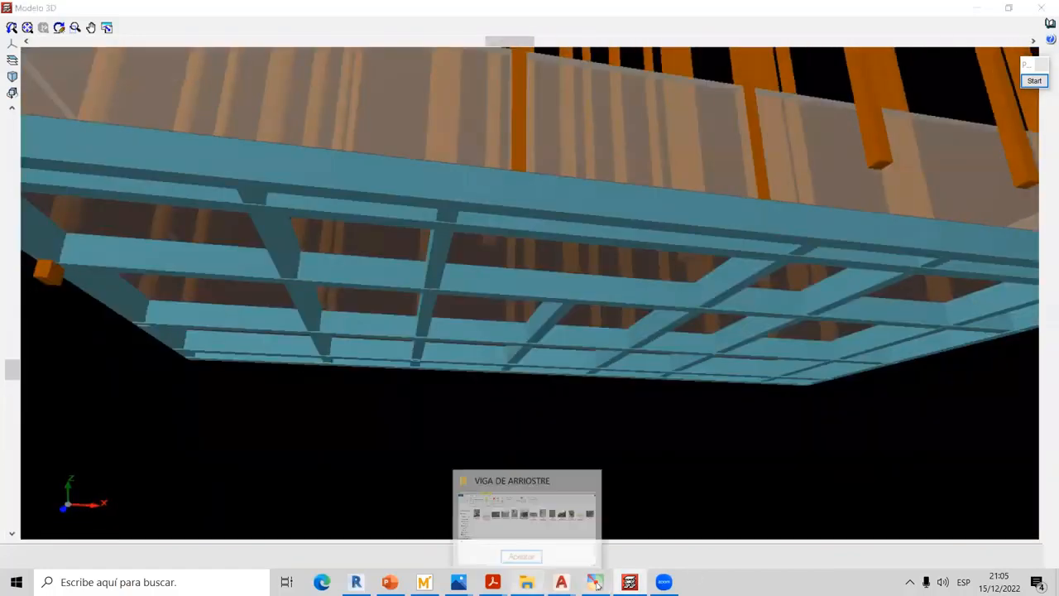
# Switch to File Explorer and view the site photo IMG-20211029-WA0069 from the LOSA DE FUNDACION folder, focusing on the slab reinforcement
pyautogui.click(526, 582)
pyautogui.click(12, 109)
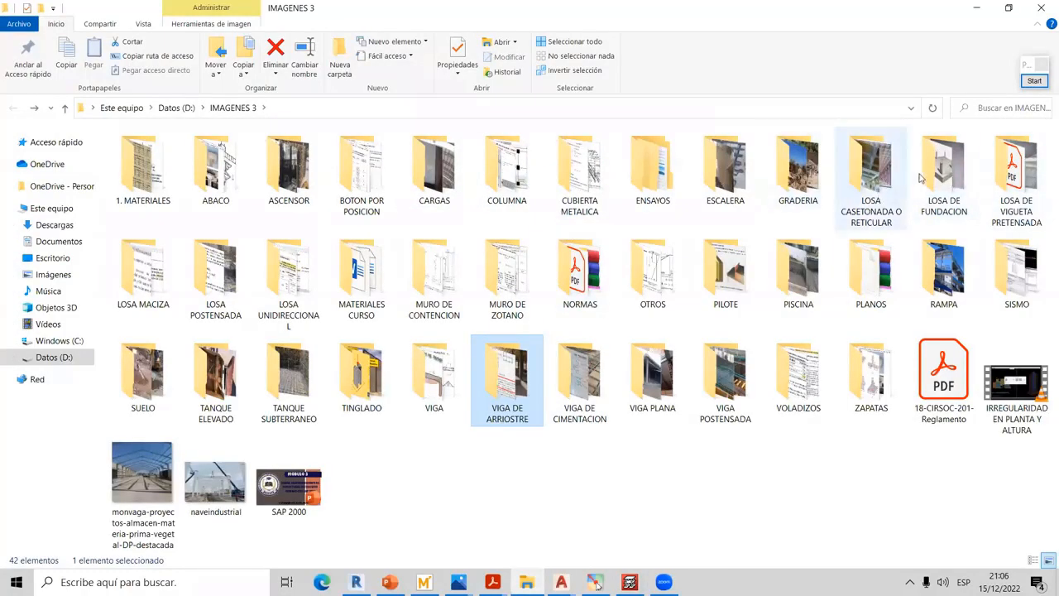
pyautogui.doubleClick(917, 180)
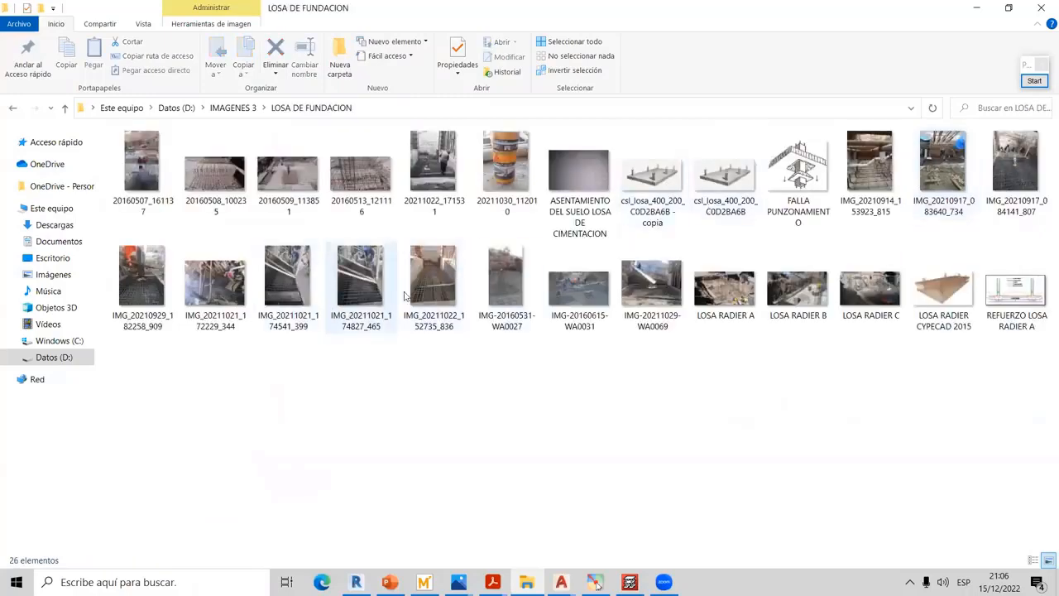
pyautogui.doubleClick(653, 288)
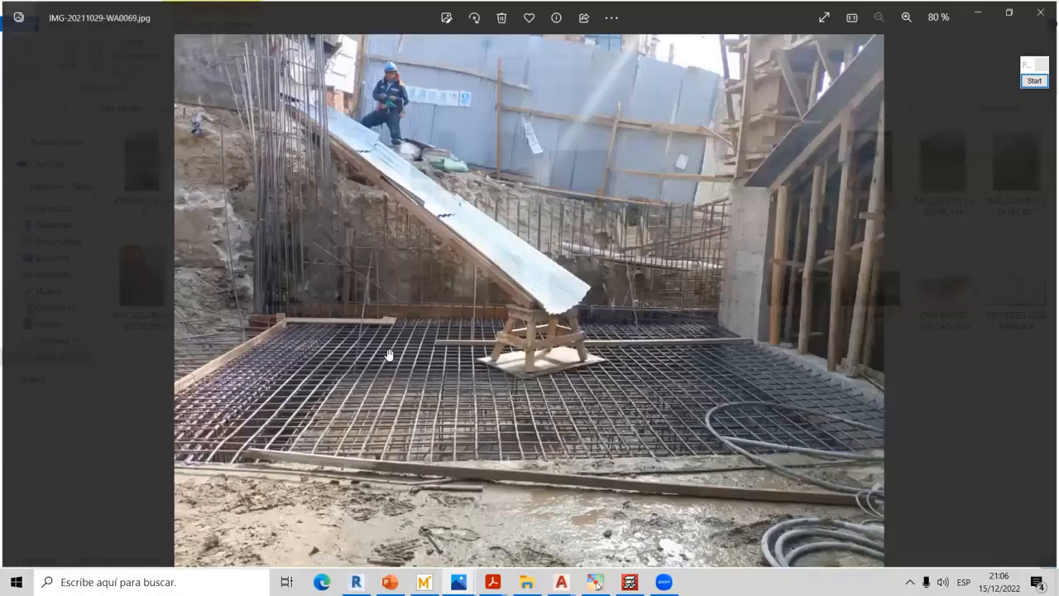
pyautogui.scroll(3, 523, 259)
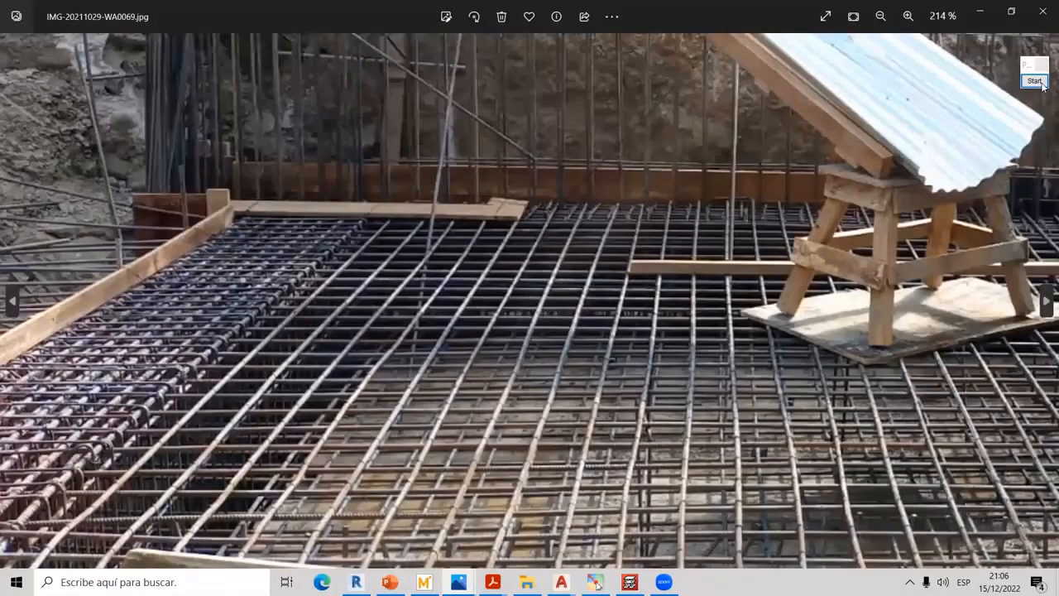
# Mark the dense edge-beam reinforcement and the adjoining slab mesh on the photo with green check marks, and end the annotation
pyautogui.click(1035, 80)
pyautogui.moveTo(351, 366)
pyautogui.mouseDown()
pyautogui.moveTo(354, 404)
pyautogui.moveTo(436, 373)
pyautogui.mouseUp()
pyautogui.moveTo(161, 319); pyautogui.dragTo(251, 287)
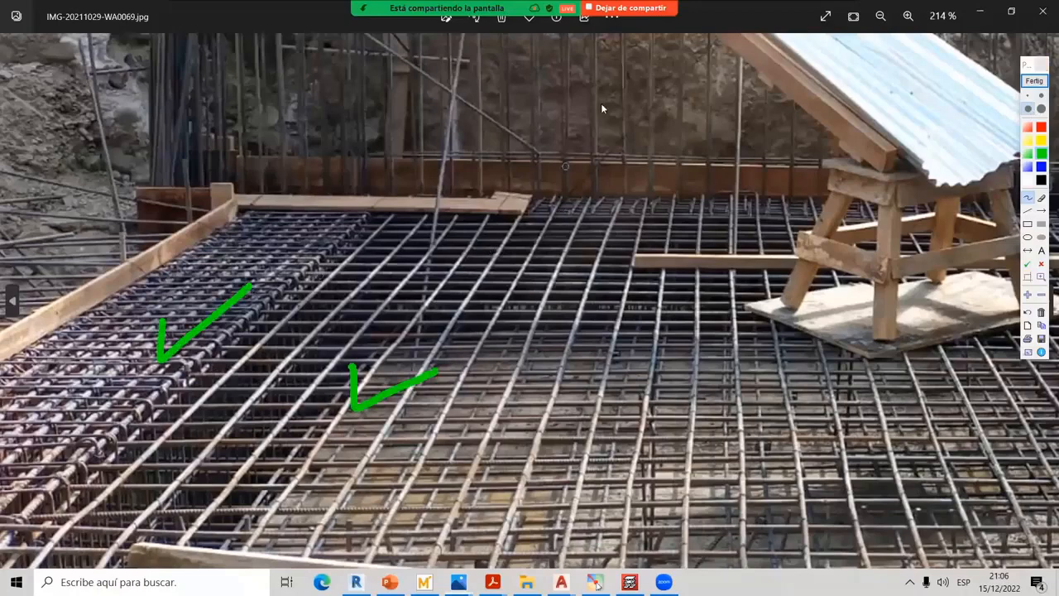
pyautogui.moveTo(601, 98); pyautogui.dragTo(601, 116)
pyautogui.click(1035, 80)
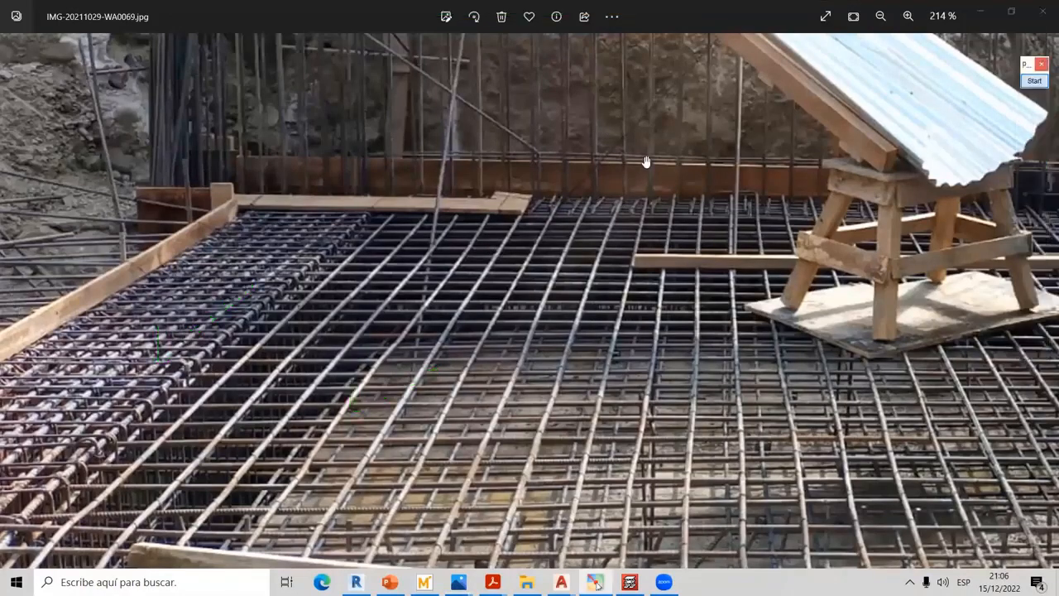
# Examine the wall starter bars and the beam at the photo's far edge up close, marking them with thinner green strokes
pyautogui.scroll(5, 634, 180)
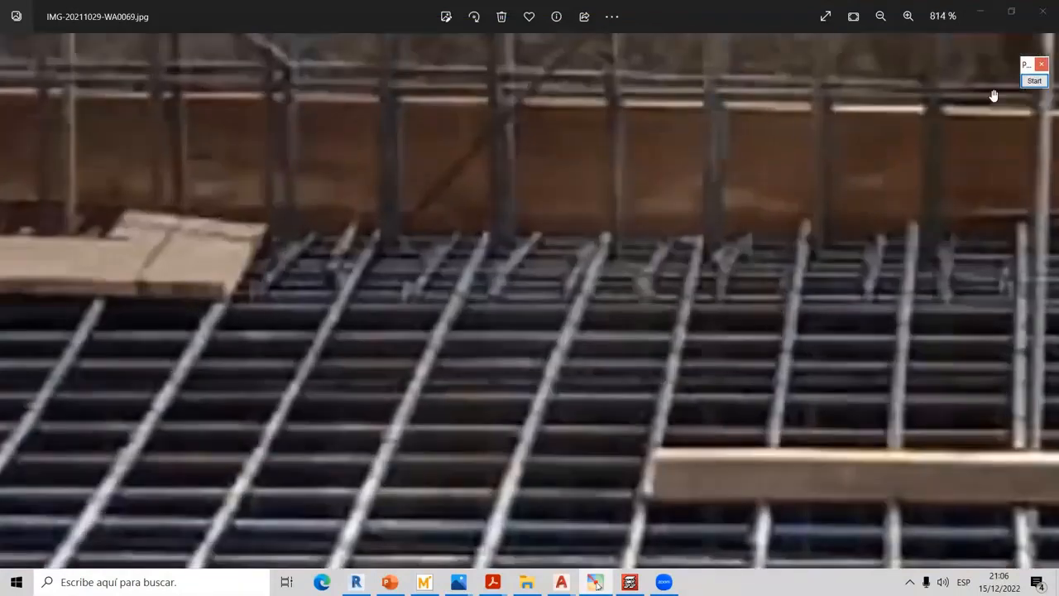
pyautogui.click(1034, 80)
pyautogui.click(1041, 97)
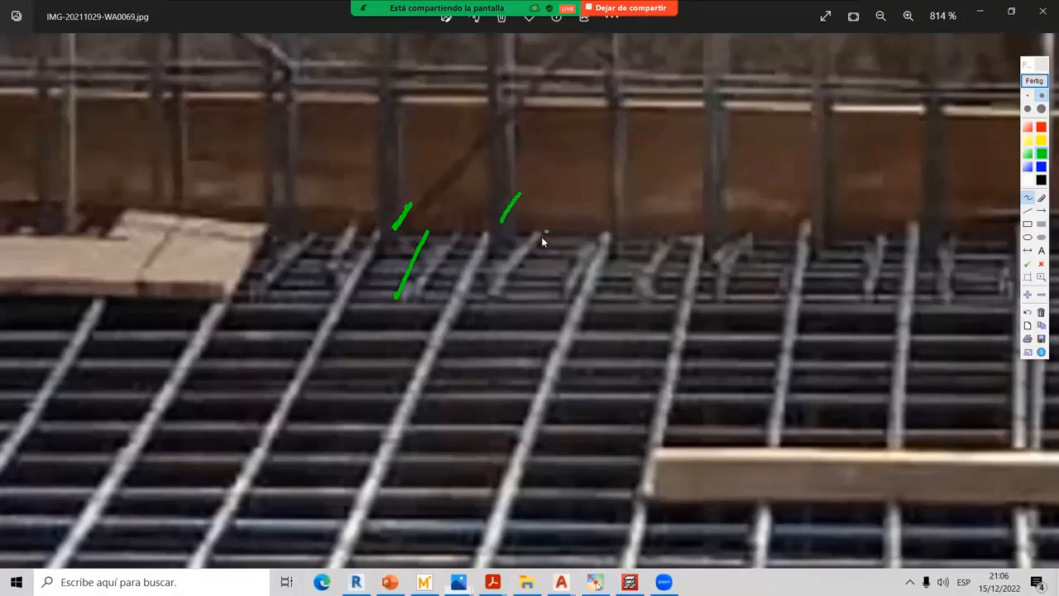
pyautogui.click(1035, 81)
pyautogui.scroll(-5, 705, 235)
pyautogui.scroll(-4, 607, 286)
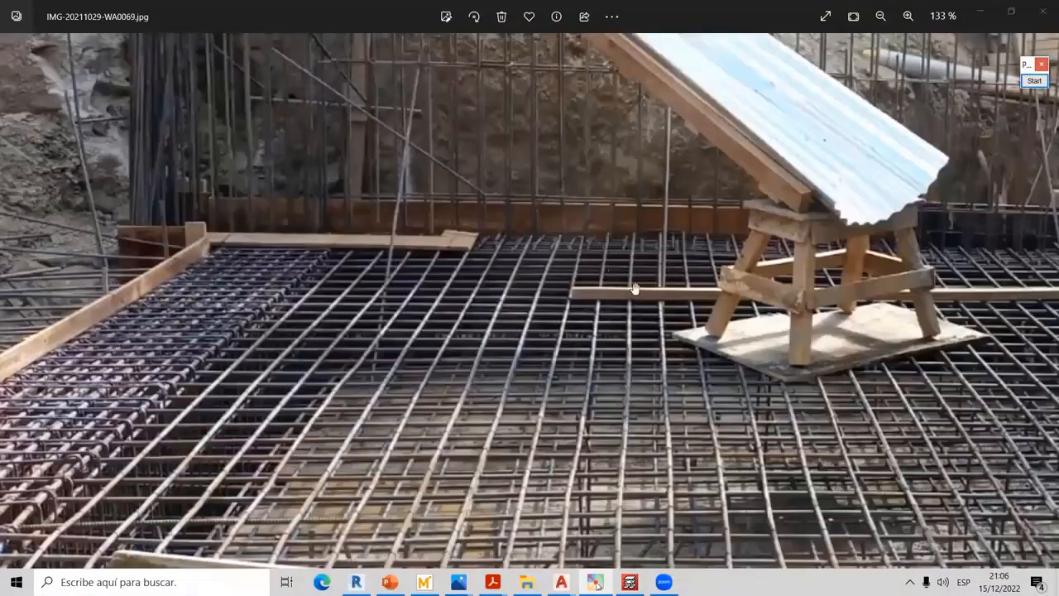
# Switch back to CYPECAD's 3D model, inspect the foundation beam grid between the basement walls from above, and close the model
pyautogui.hotkey('alt', 'Tab')
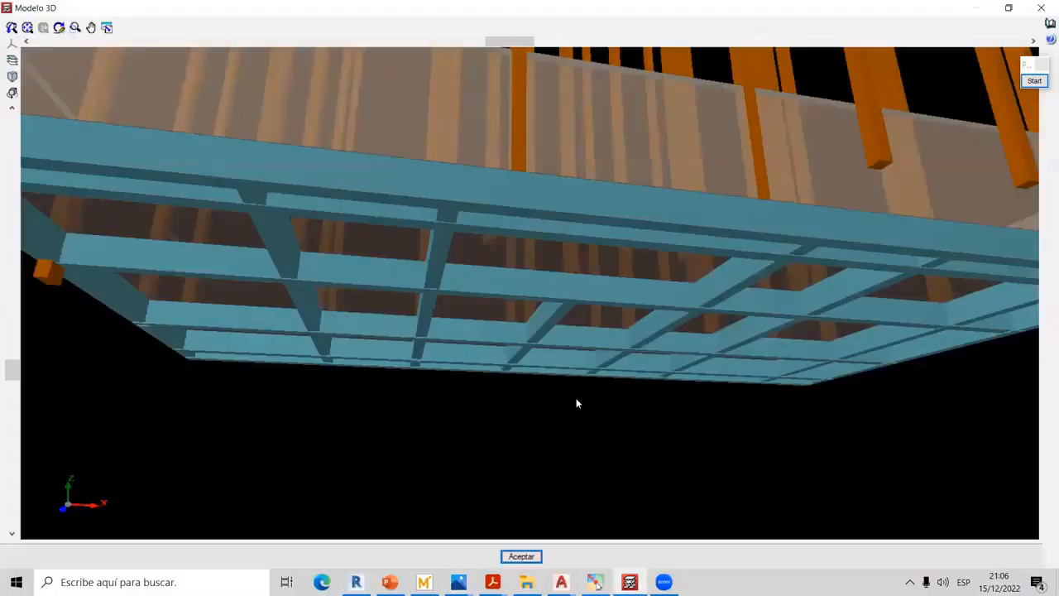
pyautogui.moveTo(577, 403); pyautogui.dragTo(518, 414)
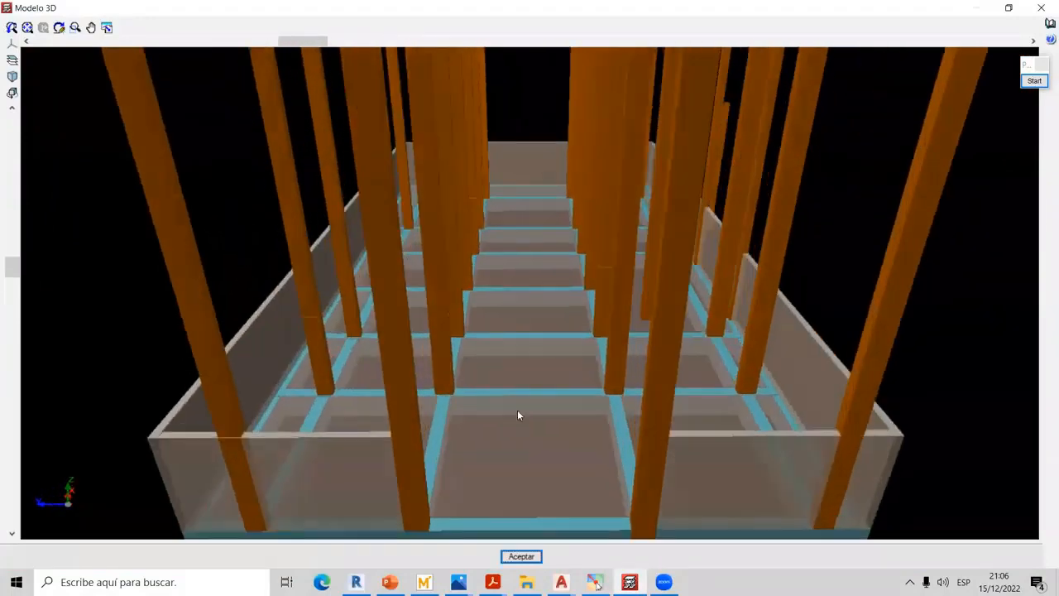
pyautogui.scroll(5, 521, 373)
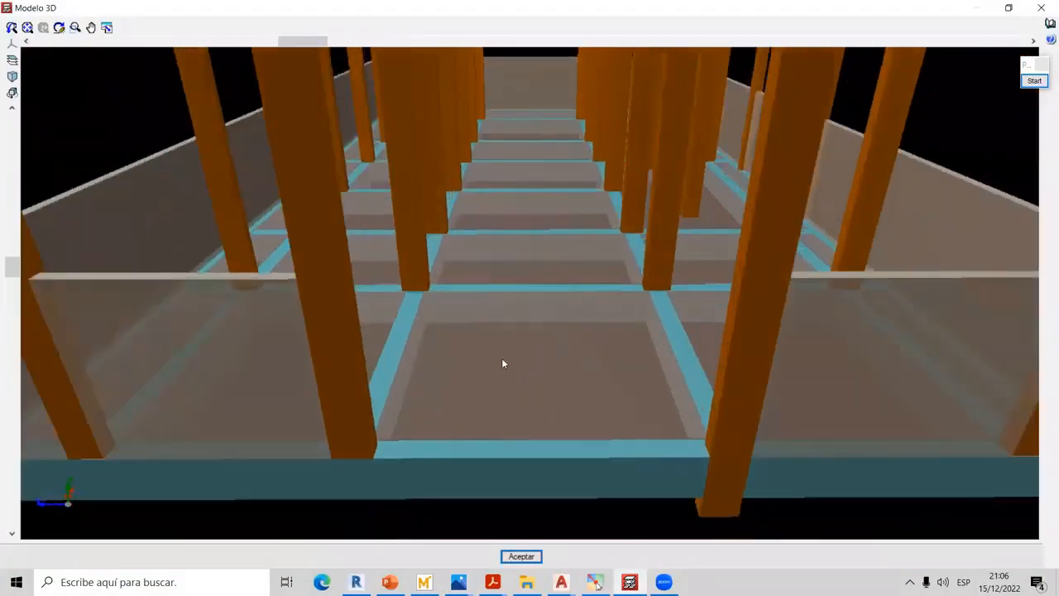
pyautogui.click(1041, 7)
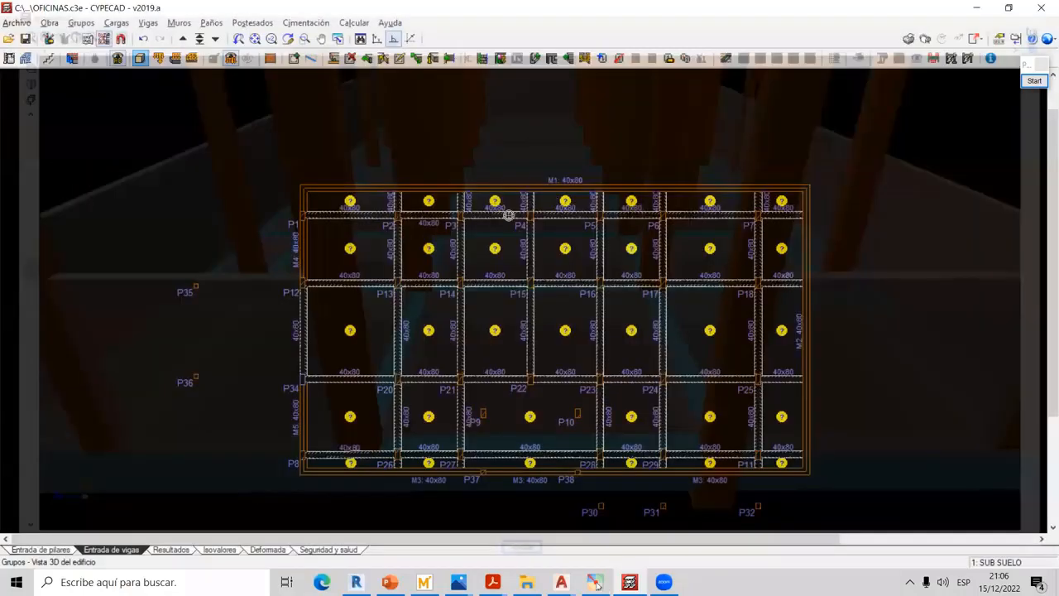
pyautogui.scroll(4, 356, 209)
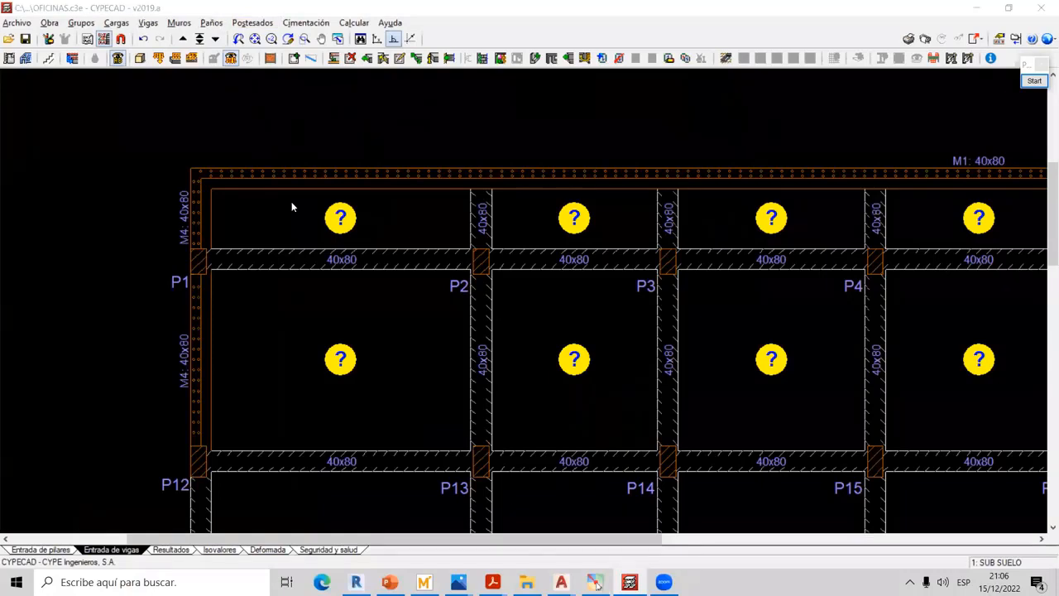
pyautogui.click(370, 212)
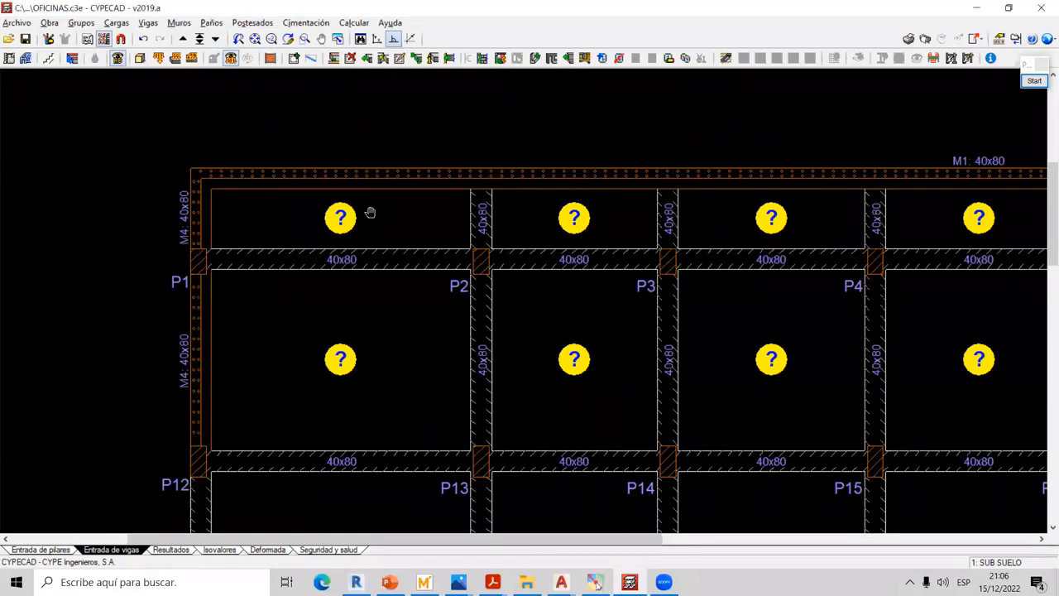
pyautogui.scroll(1, 345, 236)
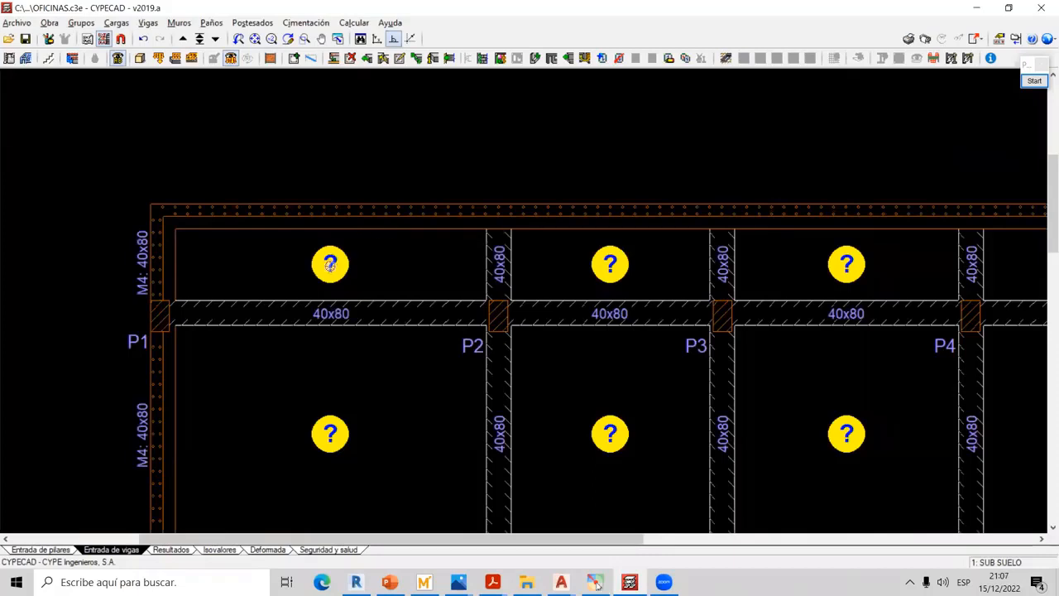
pyautogui.scroll(1, 329, 263)
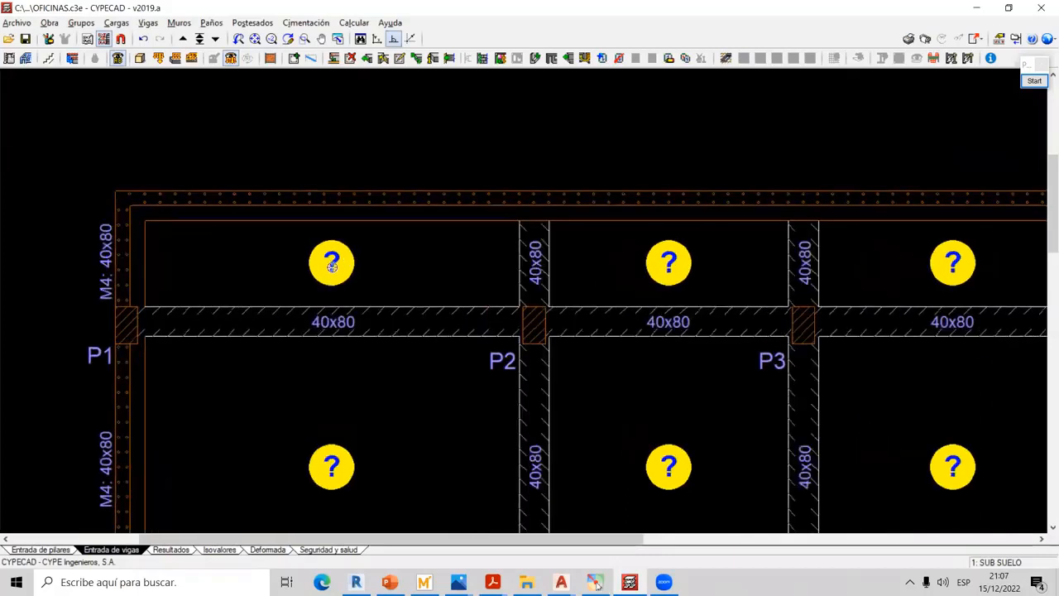
# Open the floor panel management tools, dismiss the help window, and start entering a new panel
pyautogui.click(212, 24)
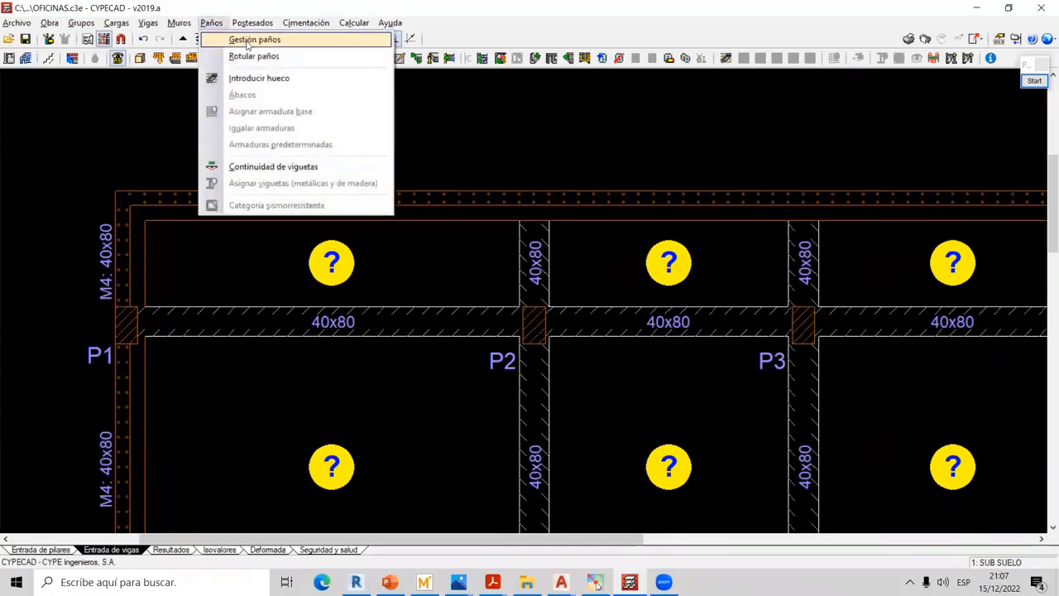
pyautogui.click(247, 40)
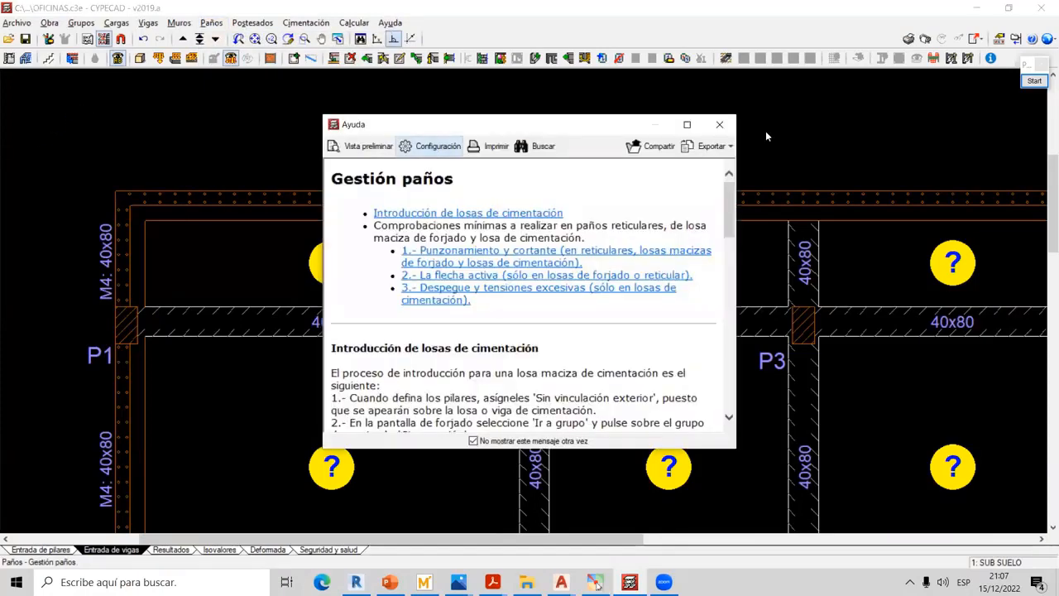
pyautogui.click(724, 127)
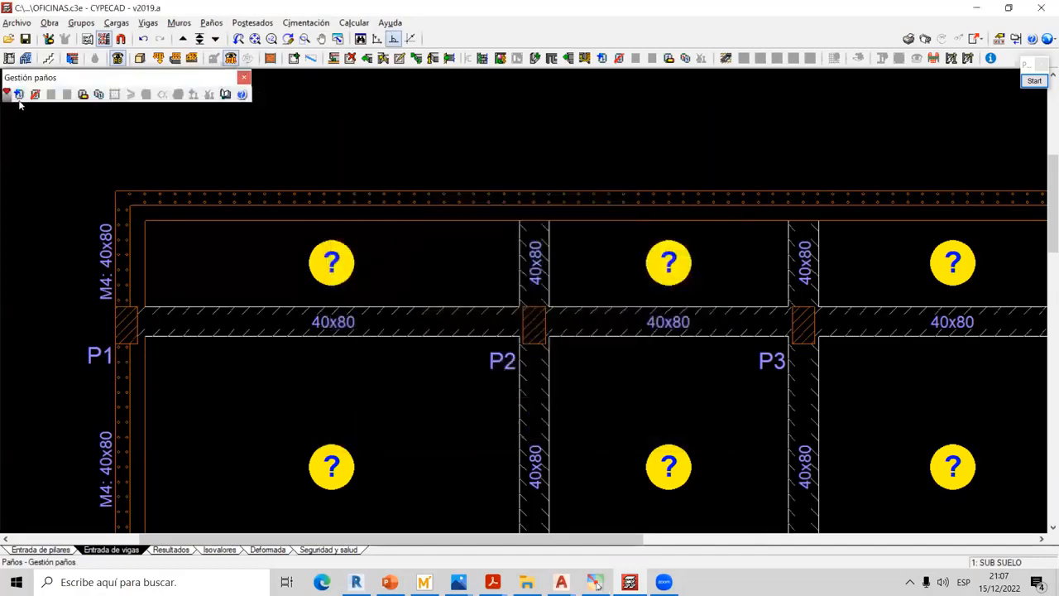
pyautogui.click(19, 97)
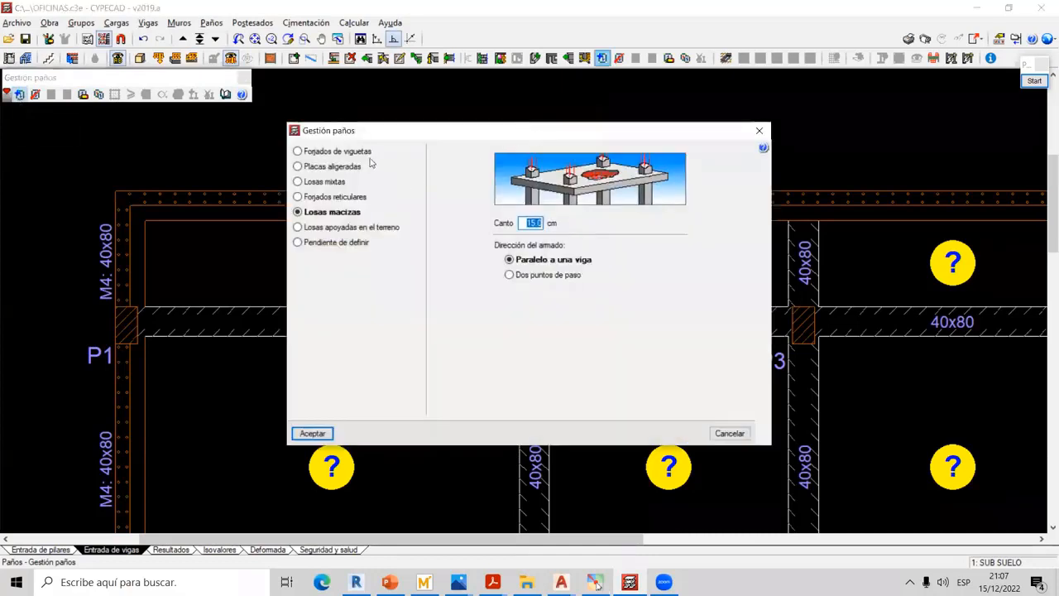
# Review the options for joist floors, composite slabs, waffle slabs with lost or recoverable formers, and solid slabs
pyautogui.click(308, 154)
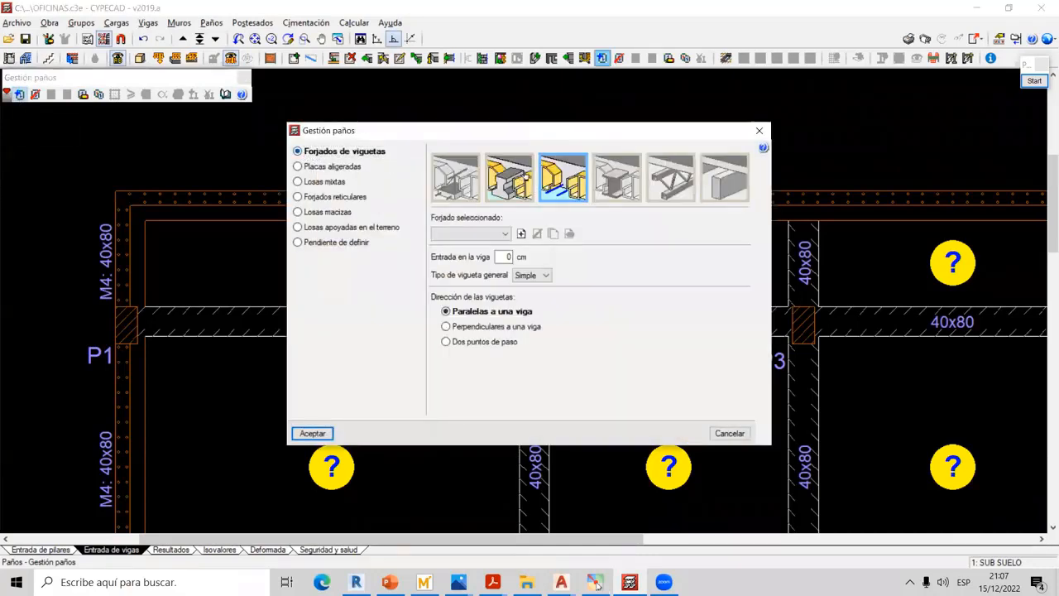
pyautogui.click(499, 186)
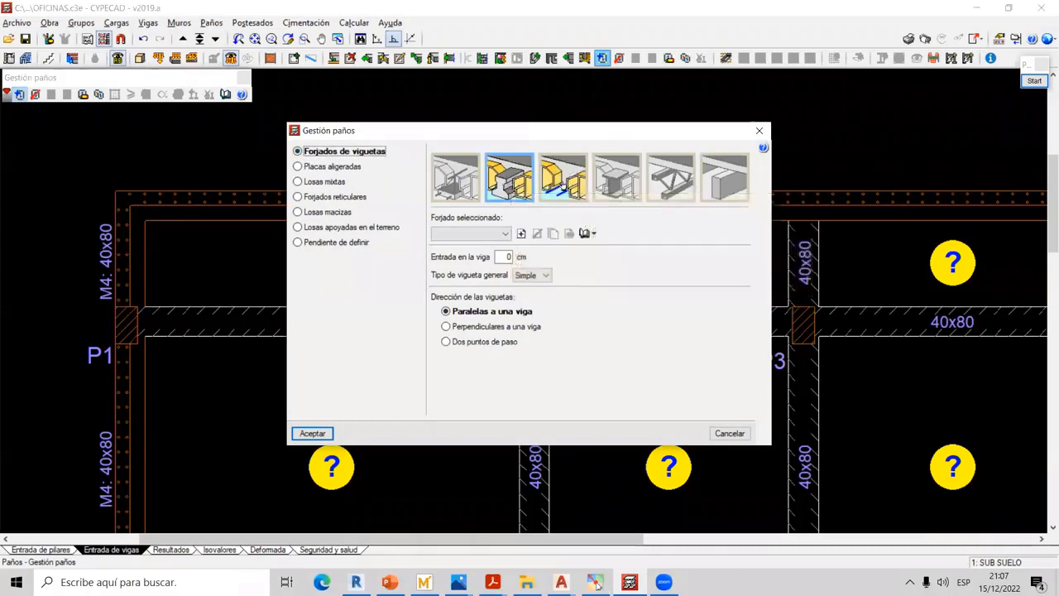
pyautogui.click(565, 190)
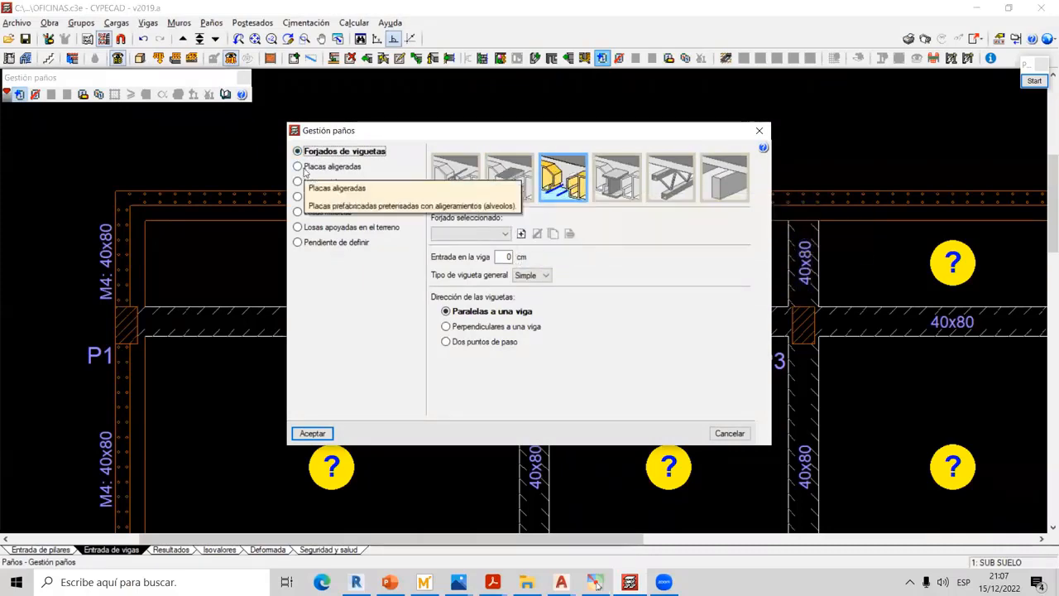
pyautogui.click(301, 182)
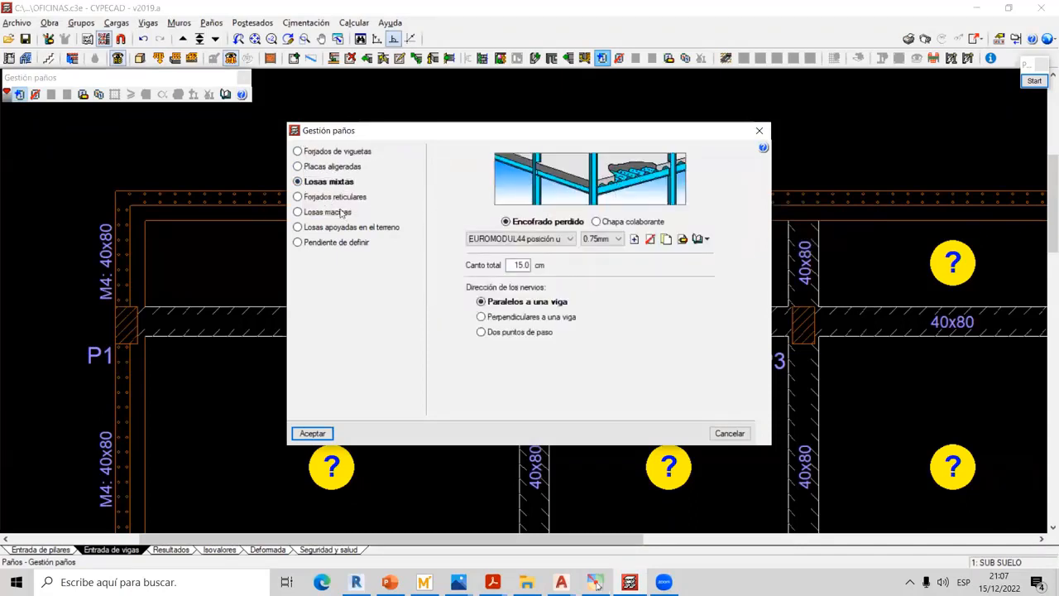
pyautogui.click(299, 197)
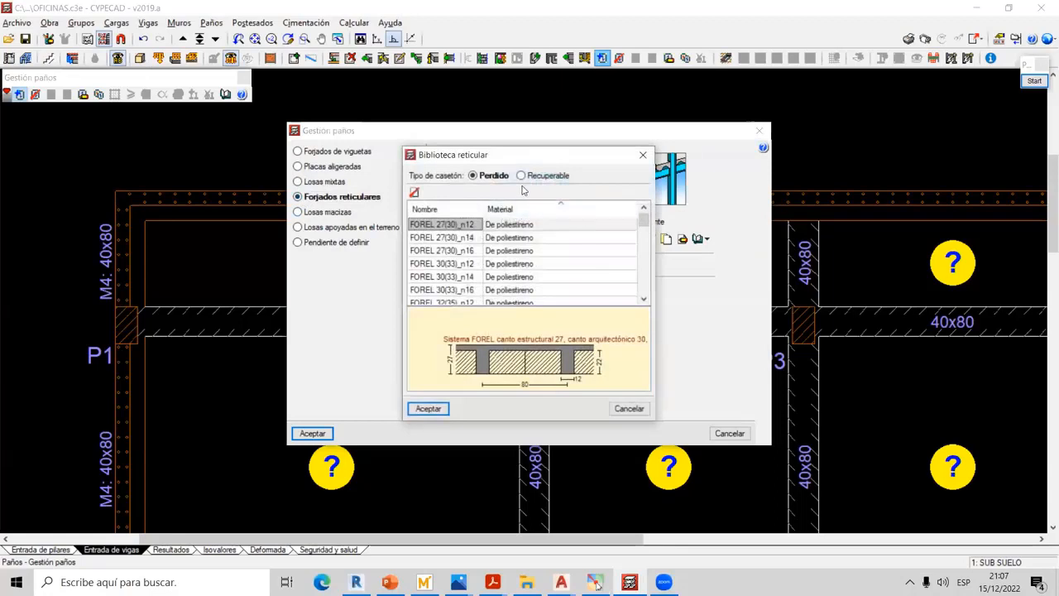
pyautogui.click(642, 156)
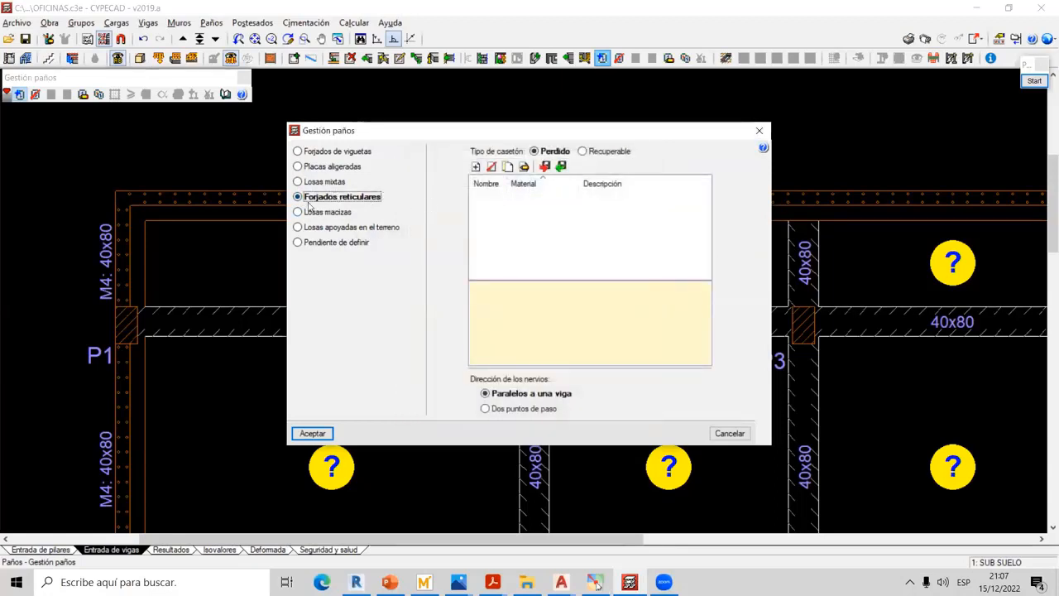
pyautogui.click(584, 152)
pyautogui.click(308, 214)
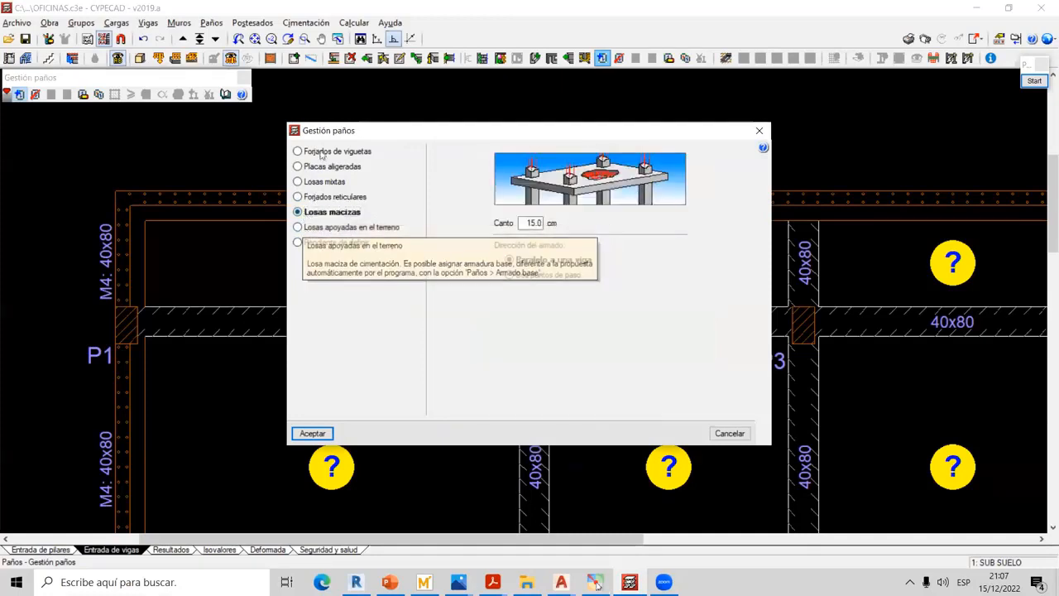
# Choose the ground-supported slab type (Losas apoyadas en el terreno), mark its Canto value with a green question mark, and end the annotation
pyautogui.click(298, 227)
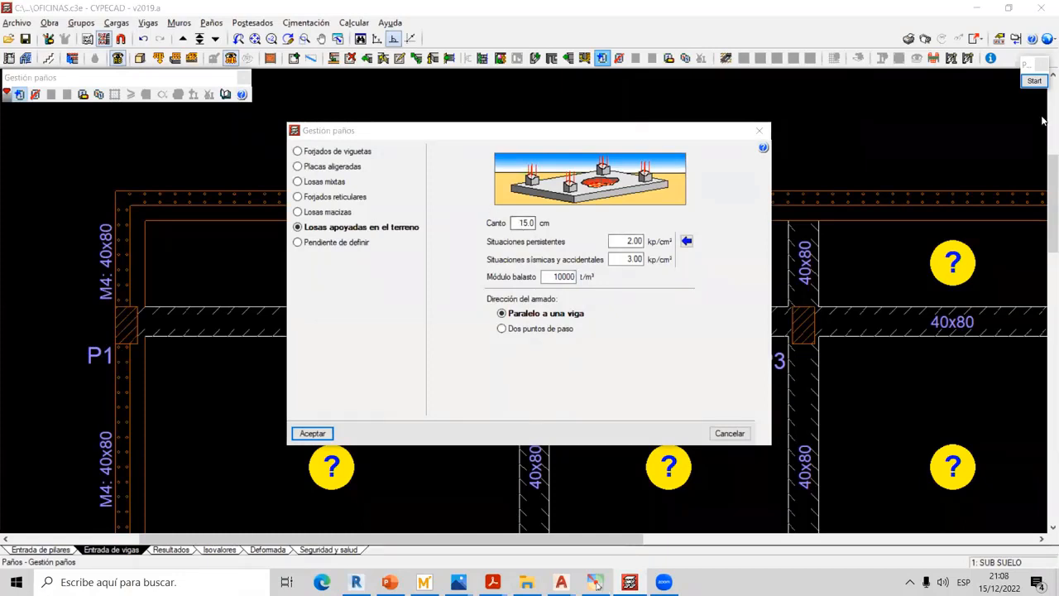
pyautogui.click(1035, 80)
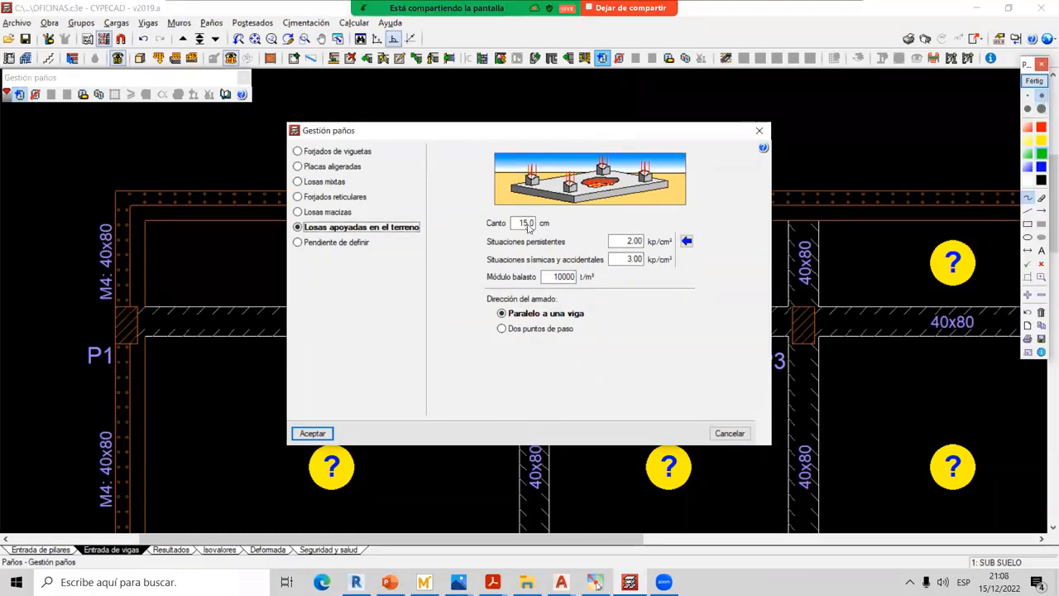
pyautogui.moveTo(527, 221); pyautogui.dragTo(570, 207)
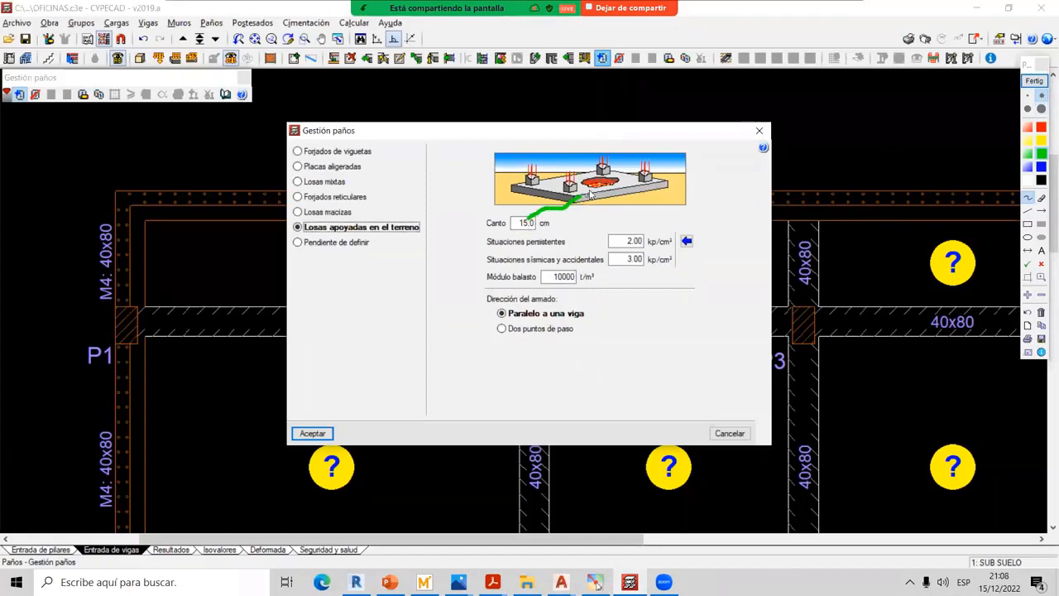
pyautogui.moveTo(591, 193)
pyautogui.mouseDown()
pyautogui.moveTo(606, 207)
pyautogui.moveTo(595, 214)
pyautogui.mouseUp()
pyautogui.click(596, 221)
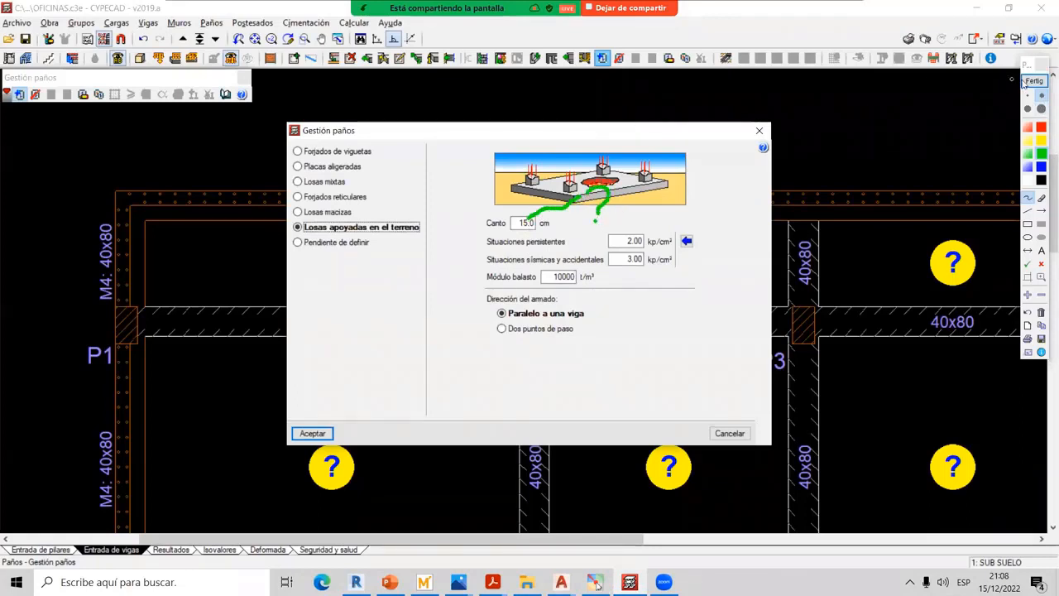
pyautogui.click(1030, 80)
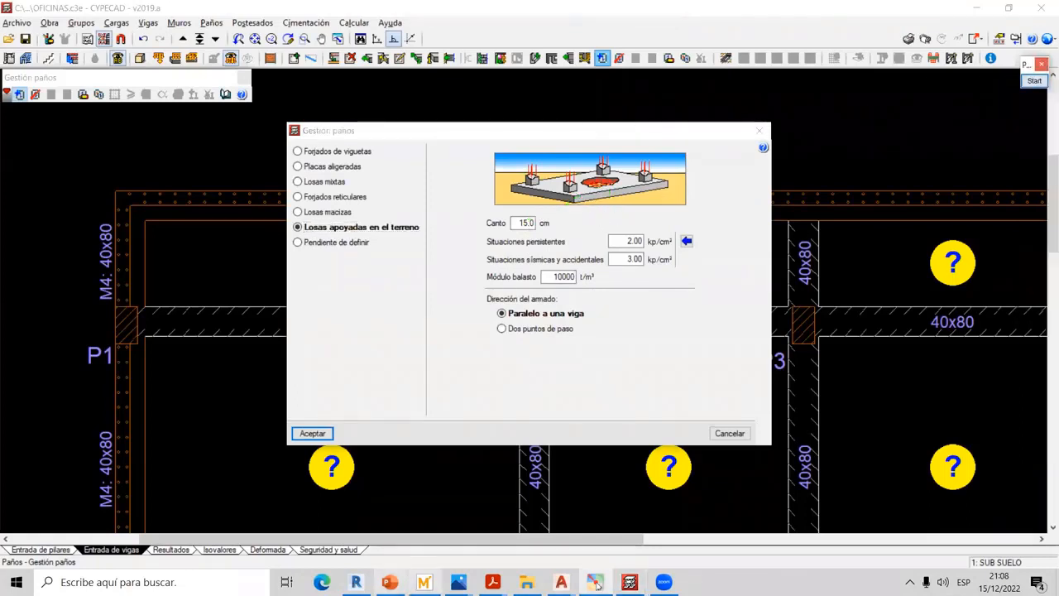
# Set the ground-supported slab's thickness (Canto) to 25 cm
pyautogui.click(543, 223)
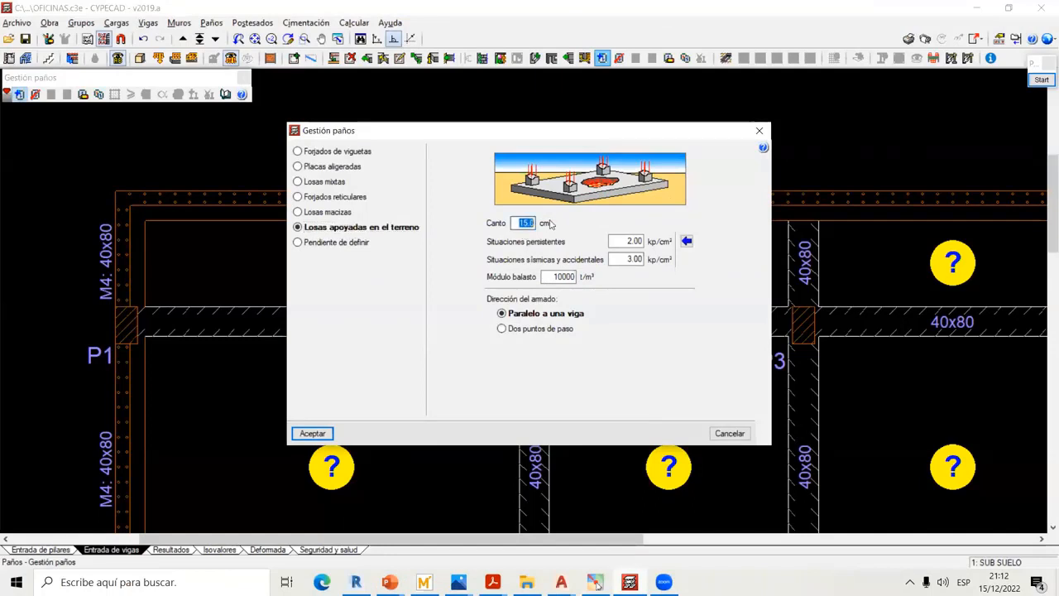
pyautogui.write('25')
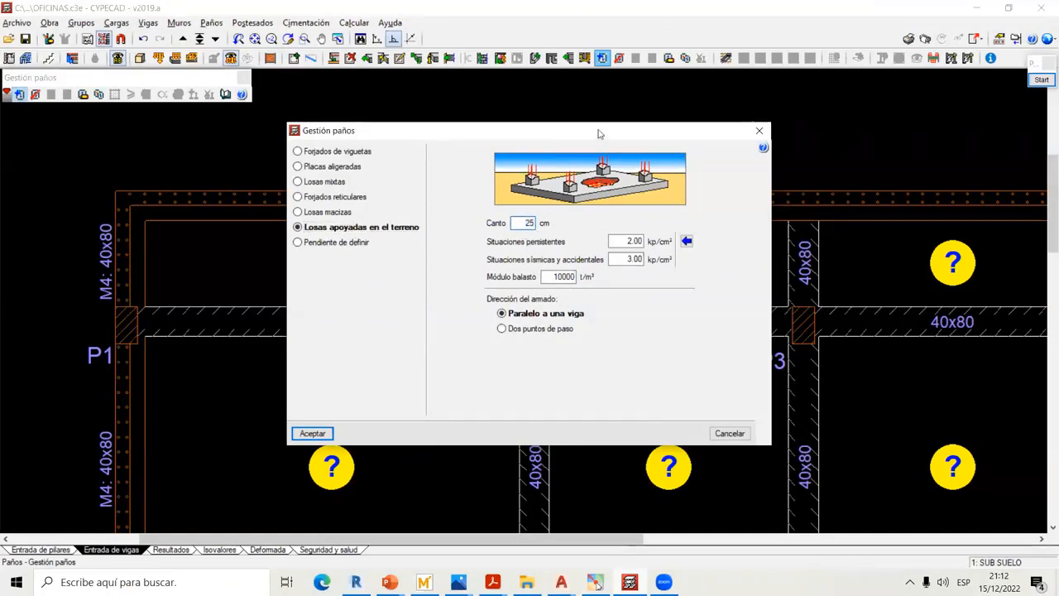
pyautogui.moveTo(598, 134); pyautogui.dragTo(627, 124)
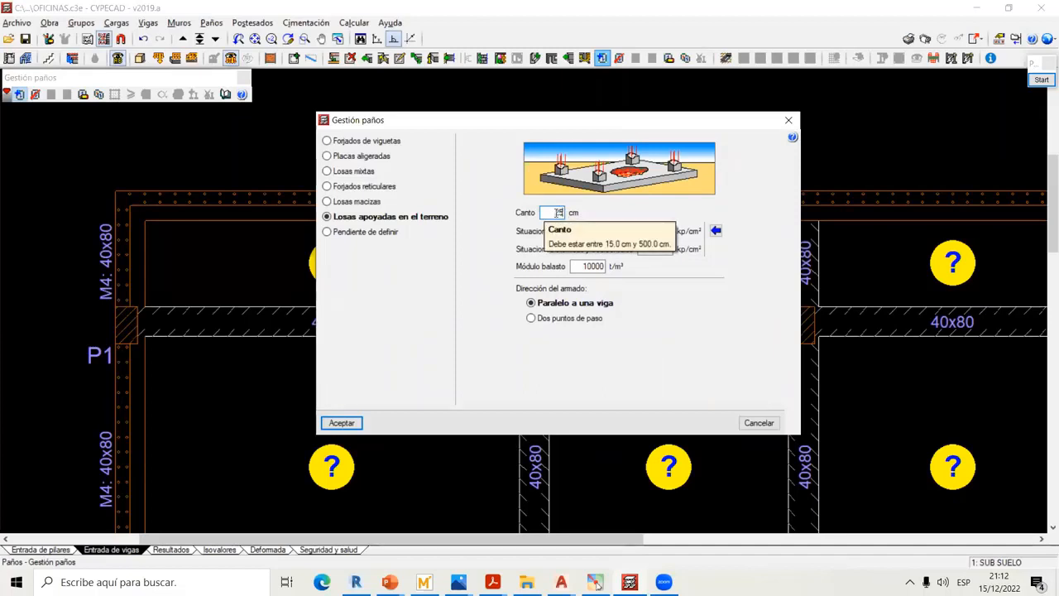
pyautogui.press('Tab')
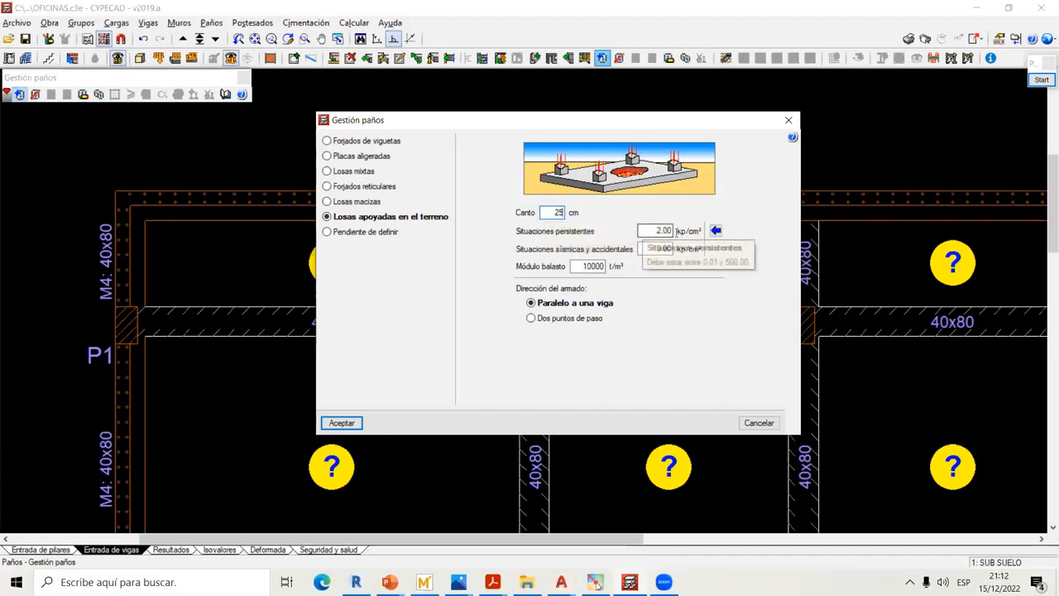
# Set the soil stresses to 1 kp/cm² persistent and 1.25 kp/cm² seismic, the ballast modulus to 1000 t/m³, and accept the slab settings
pyautogui.write('1')
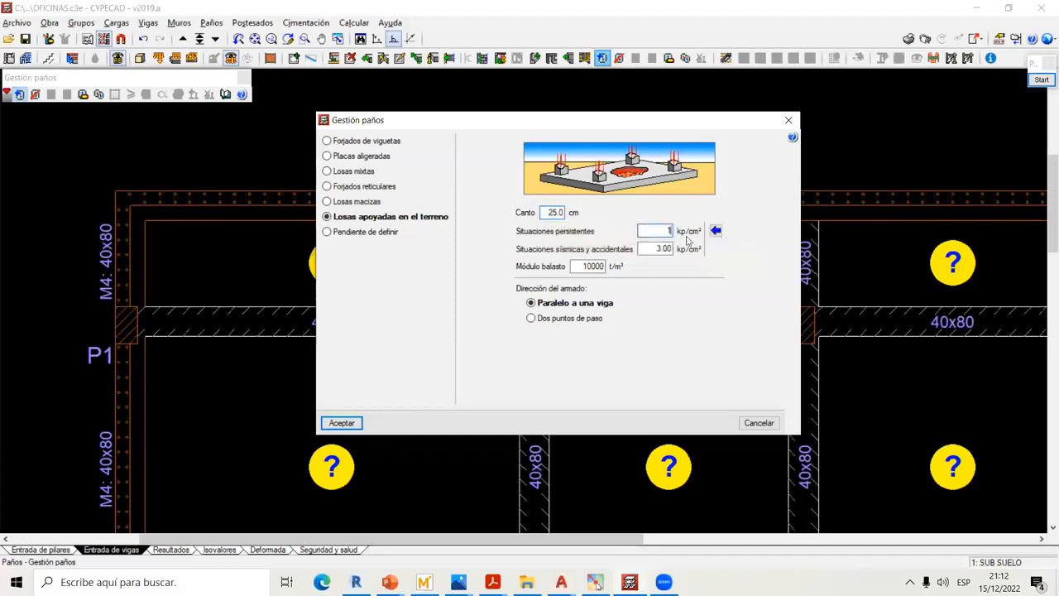
pyautogui.press('Tab')
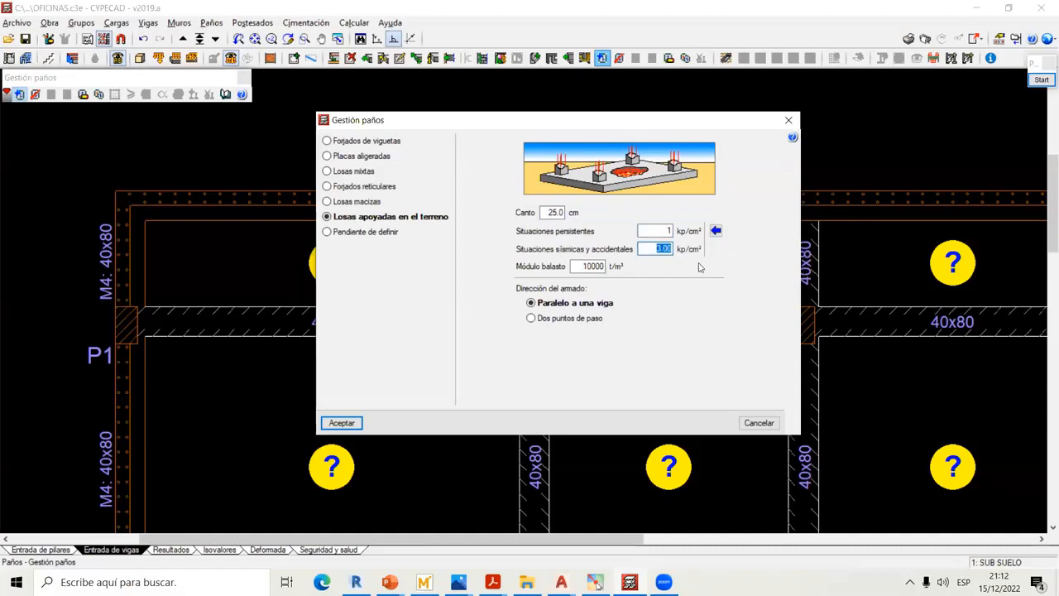
pyautogui.write('1.25')
pyautogui.press('Tab')
pyautogui.write('1')
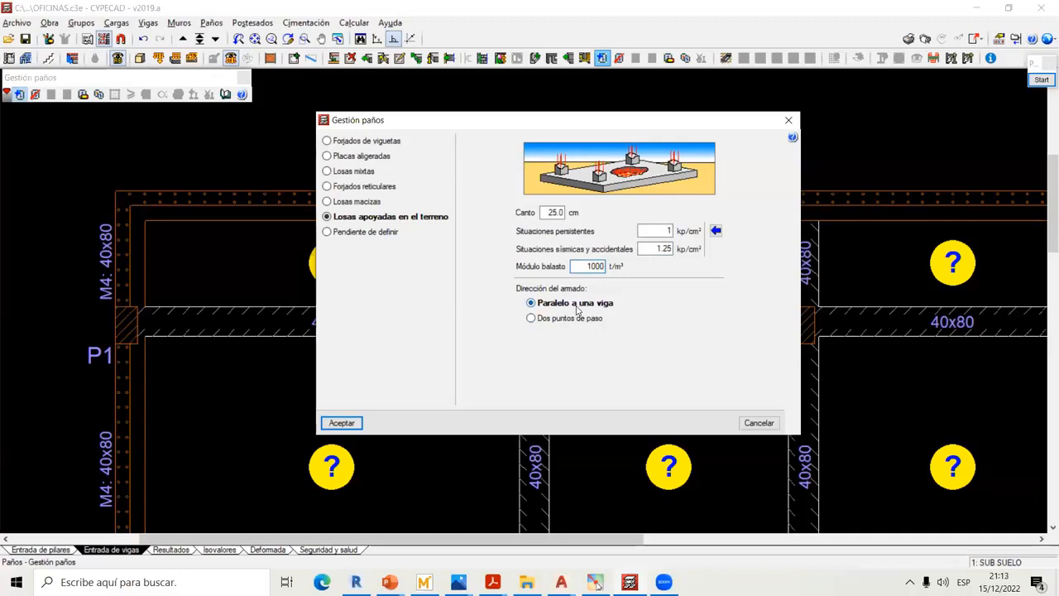
pyautogui.click(342, 423)
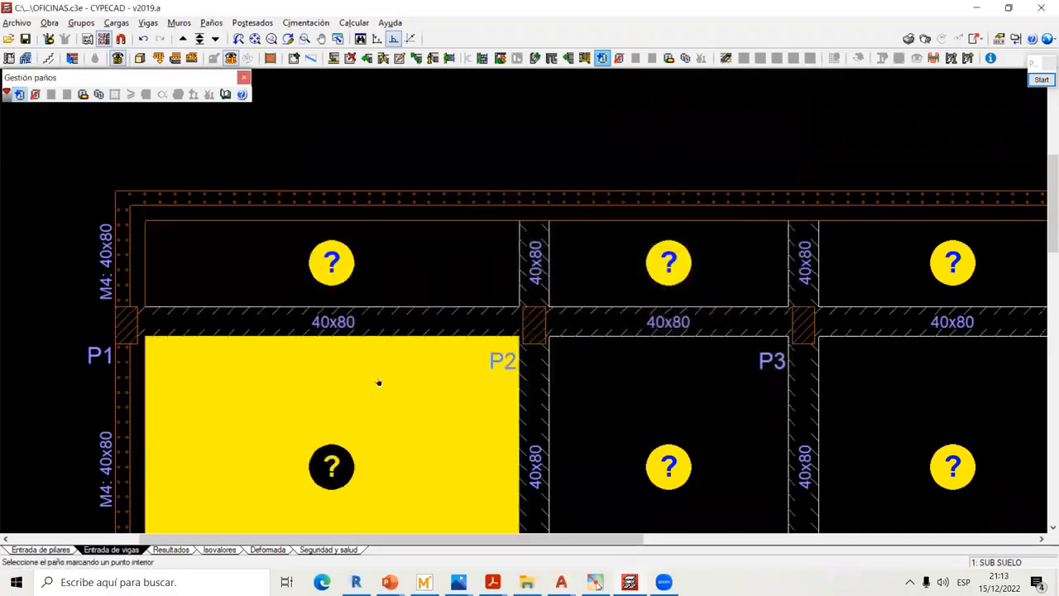
# Assign the slab to the panel between P1, P2, P12 and P13, with reinforcement parallel to the P1–P2 beam
pyautogui.moveTo(379, 380); pyautogui.dragTo(426, 290, button='middle')
pyautogui.scroll(-1, 421, 327)
pyautogui.scroll(-1, 422, 326)
pyautogui.click(420, 325)
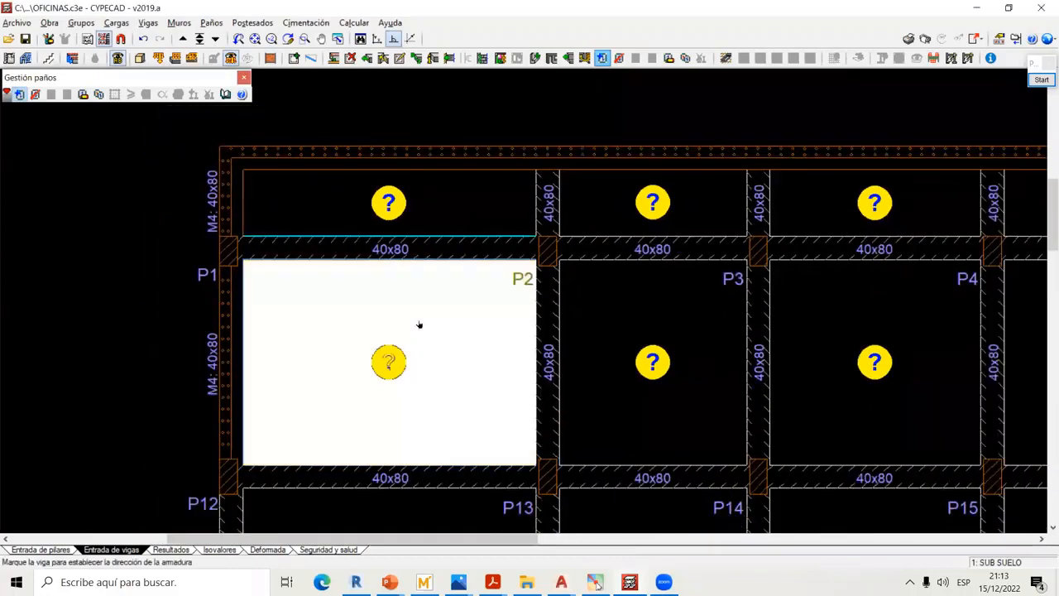
pyautogui.click(425, 247)
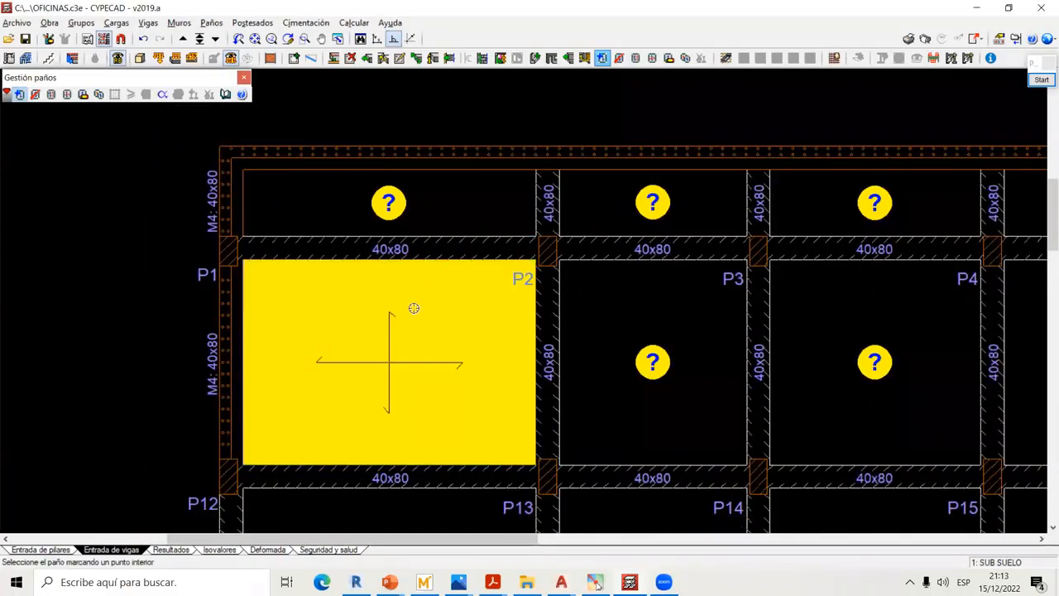
# Assign the same slab to the adjacent panel between P2 and P3
pyautogui.scroll(2, 365, 268)
pyautogui.click(352, 254)
pyautogui.moveTo(352, 254); pyautogui.dragTo(247, 241, button='middle')
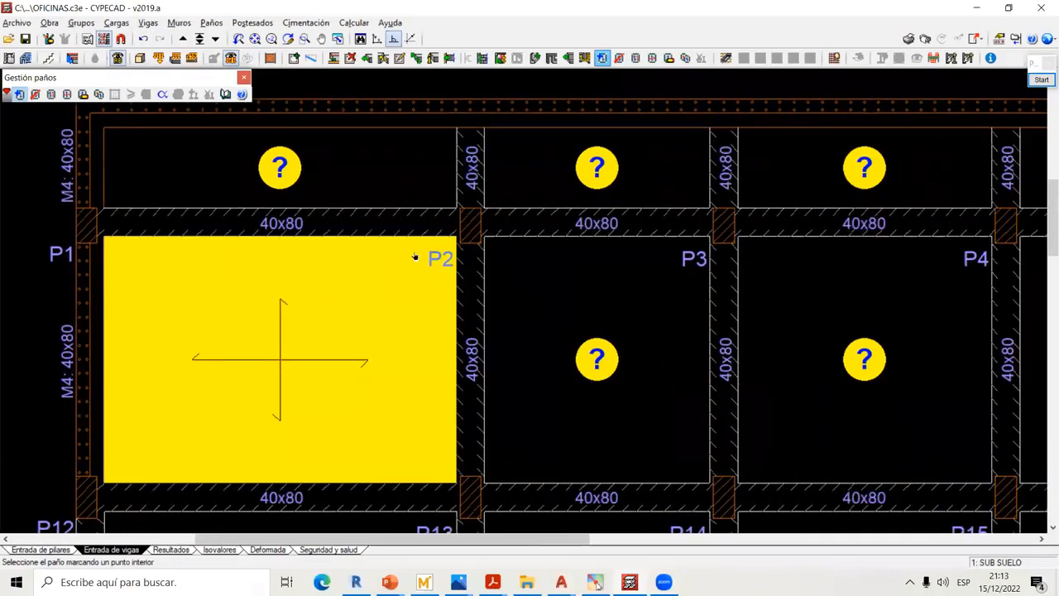
pyautogui.click(583, 299)
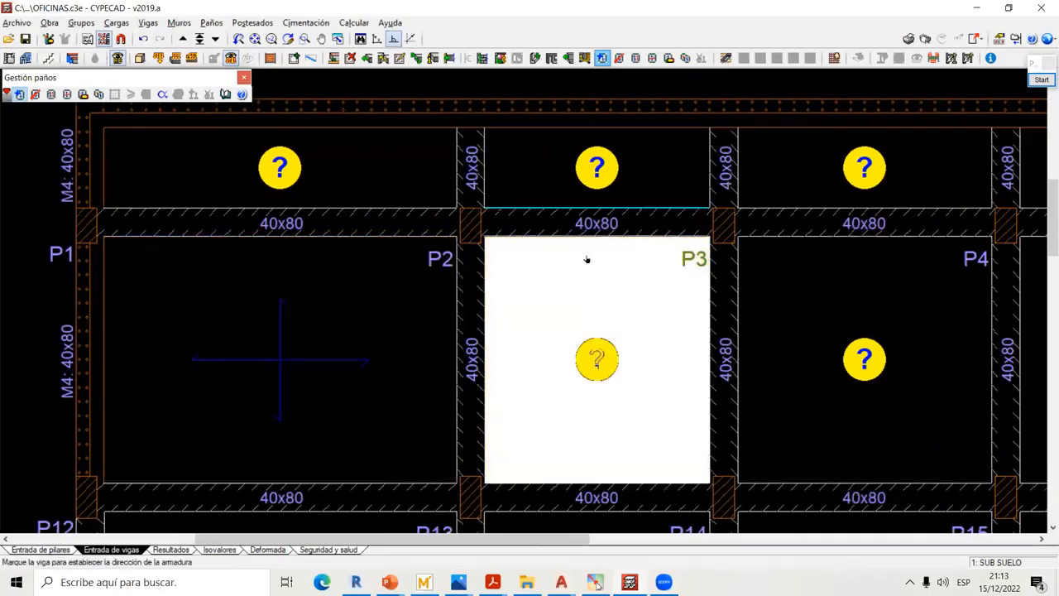
# Use the upper 40x80 beam between P2 and P3 to set the reinforcement direction of the panel below it
pyautogui.click(585, 232)
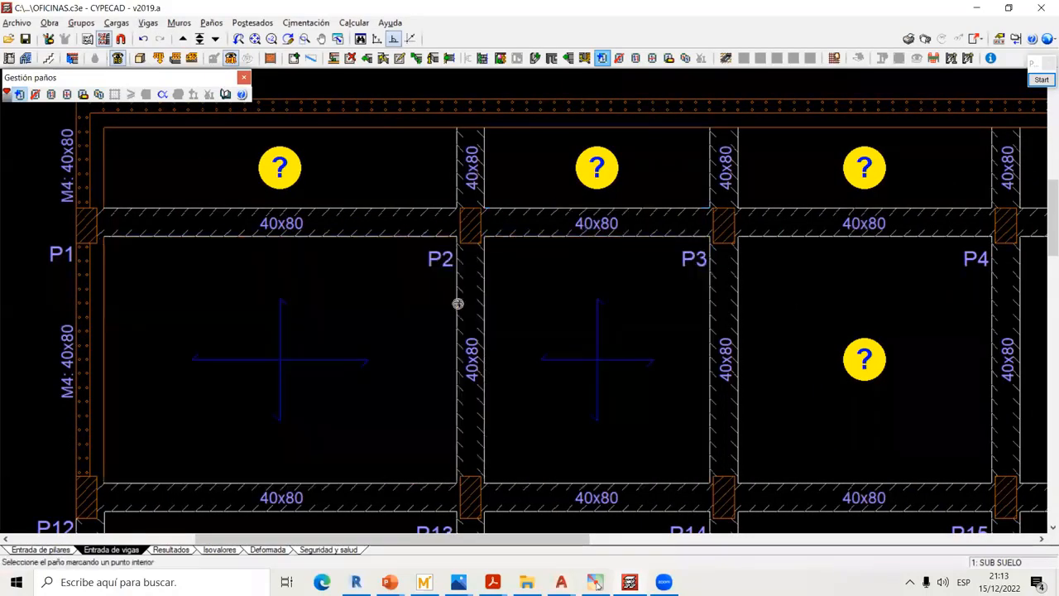
pyautogui.scroll(-1, 456, 303)
pyautogui.scroll(-2, 433, 260)
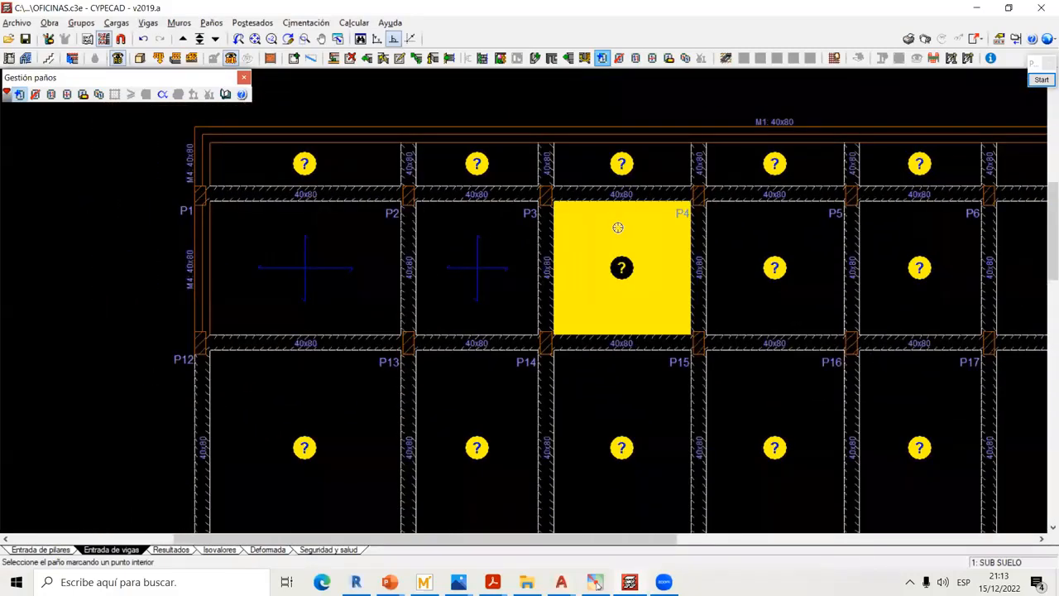
pyautogui.scroll(-2, 617, 228)
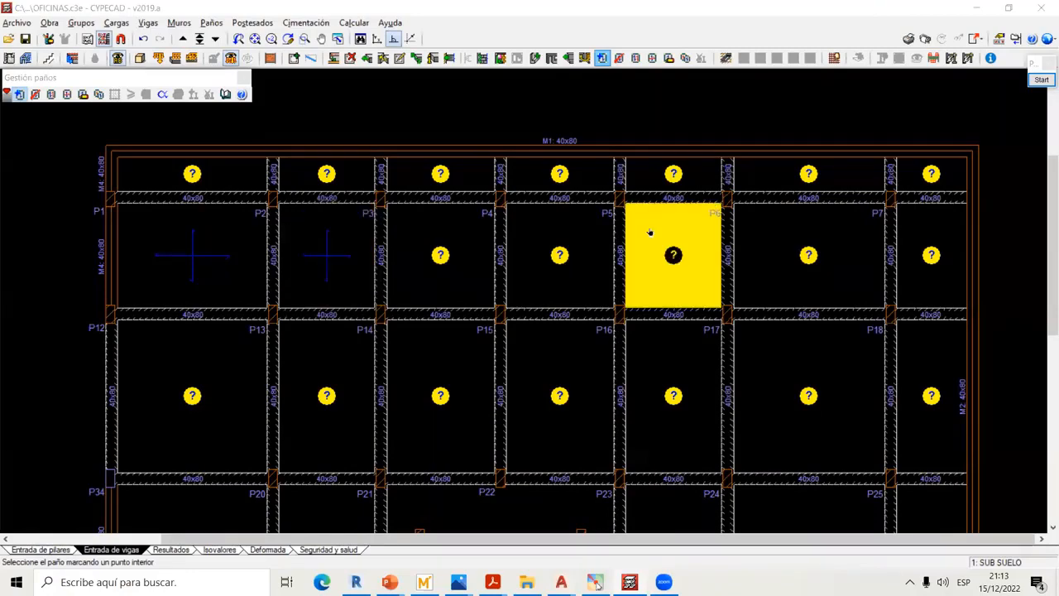
pyautogui.moveTo(584, 320); pyautogui.dragTo(591, 301, button='middle')
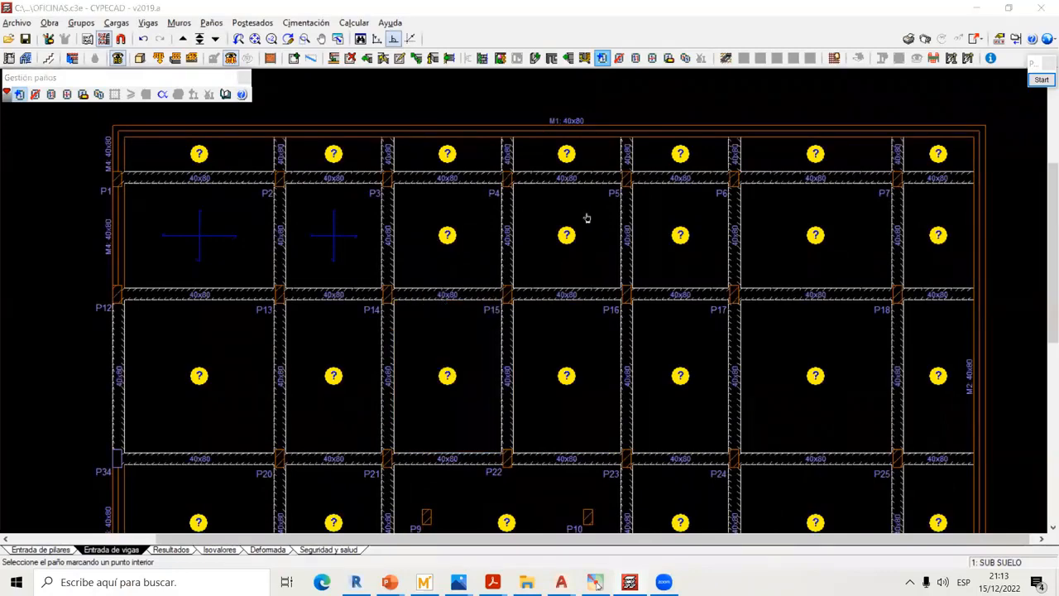
pyautogui.scroll(3, 481, 227)
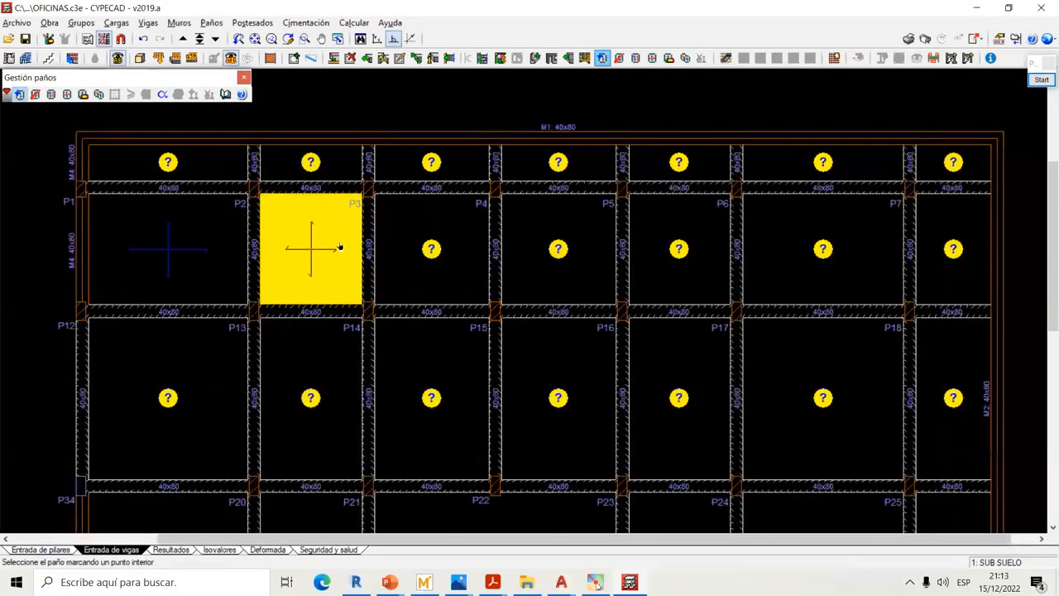
pyautogui.scroll(-2, 340, 235)
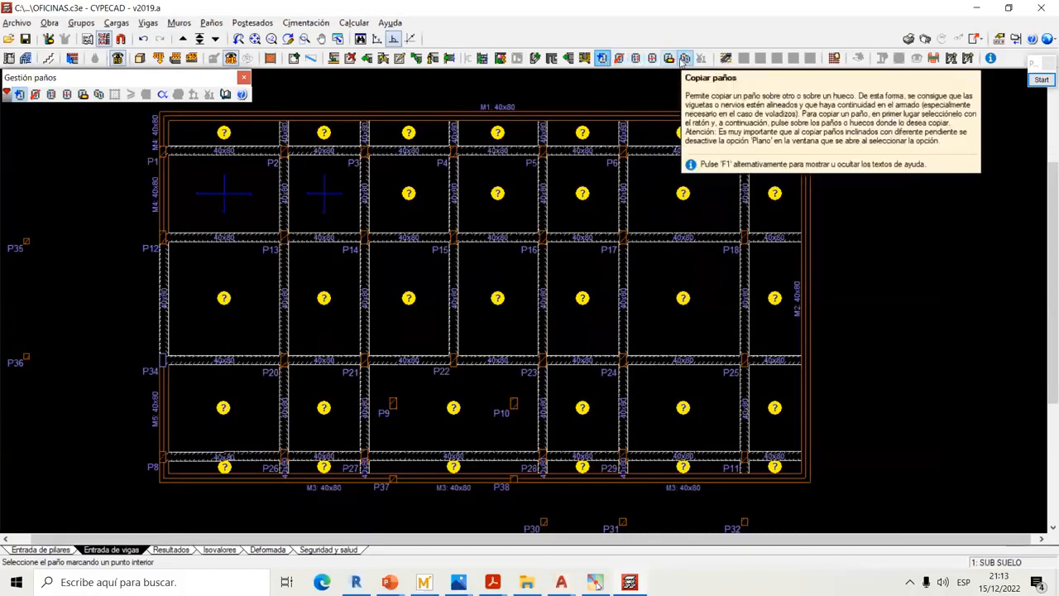
pyautogui.click(1041, 79)
pyautogui.moveTo(591, 43); pyautogui.dragTo(694, 69)
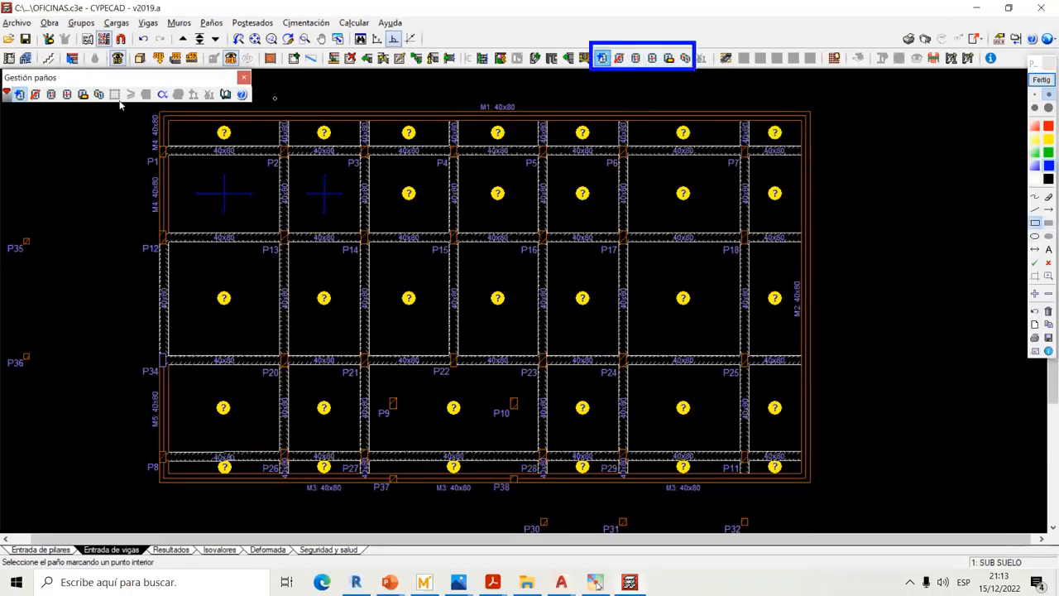
pyautogui.moveTo(106, 108); pyautogui.dragTo(104, 108)
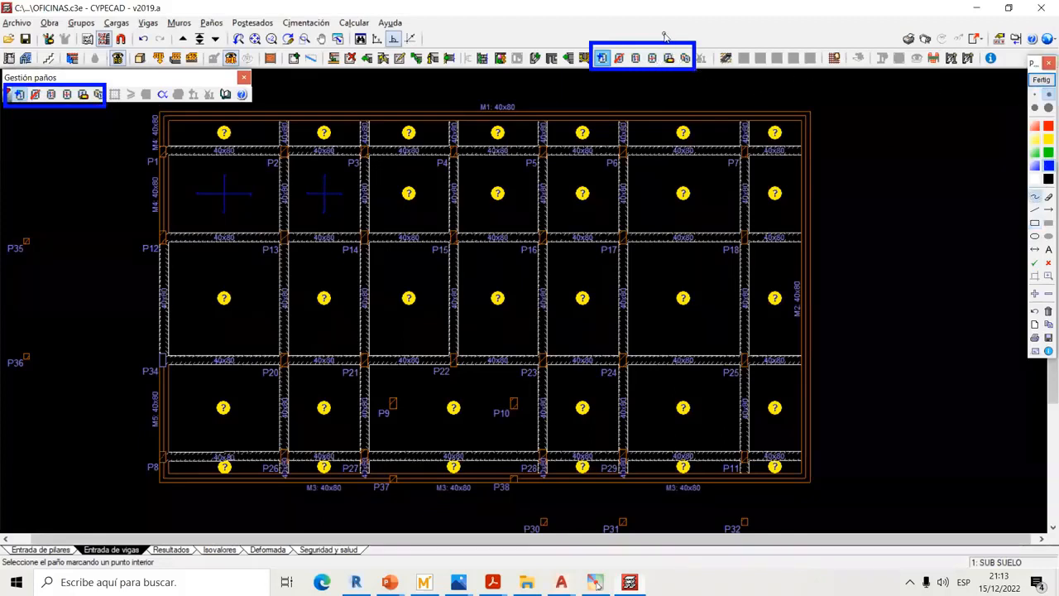
pyautogui.moveTo(662, 33); pyautogui.dragTo(677, 34)
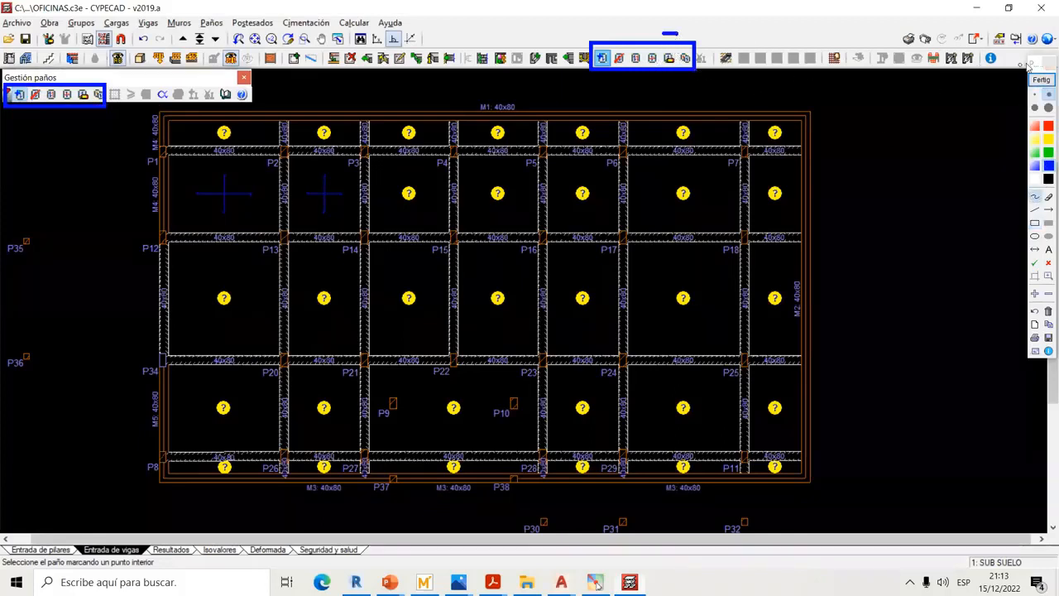
pyautogui.click(1041, 79)
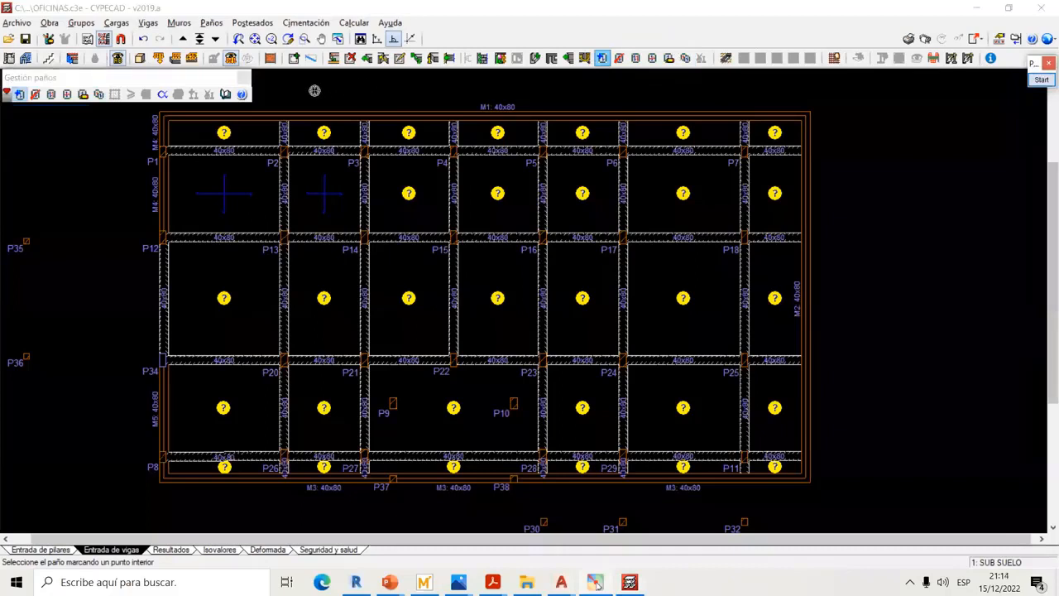
# Copy the ground-supported slab between P1 and P2, with all its properties, to every panel of the SUB SUELO floor and finish panel editing
pyautogui.click(99, 96)
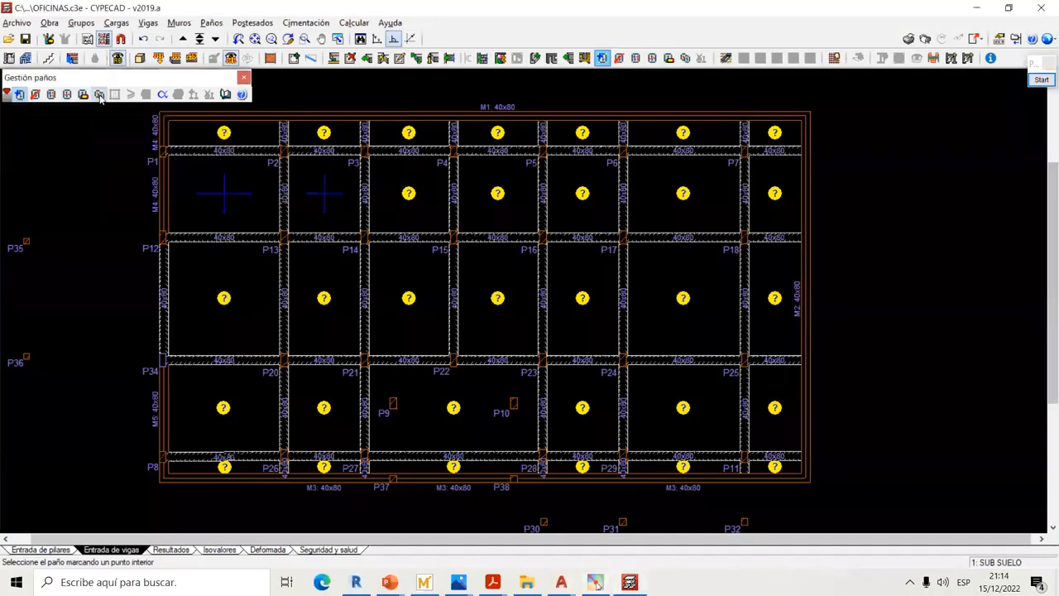
pyautogui.click(257, 201)
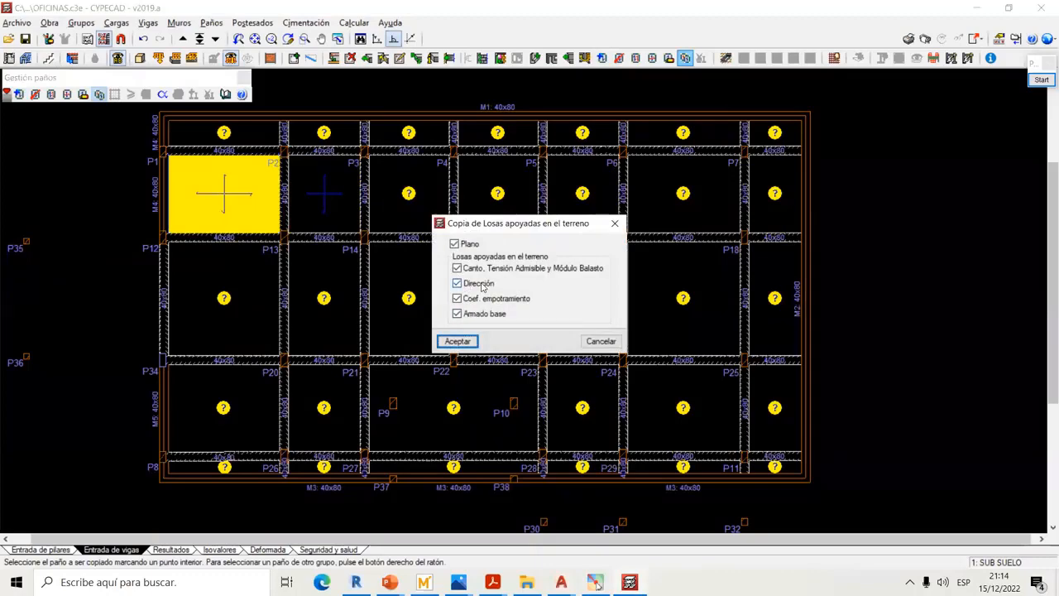
pyautogui.click(458, 341)
pyautogui.scroll(-2, 497, 273)
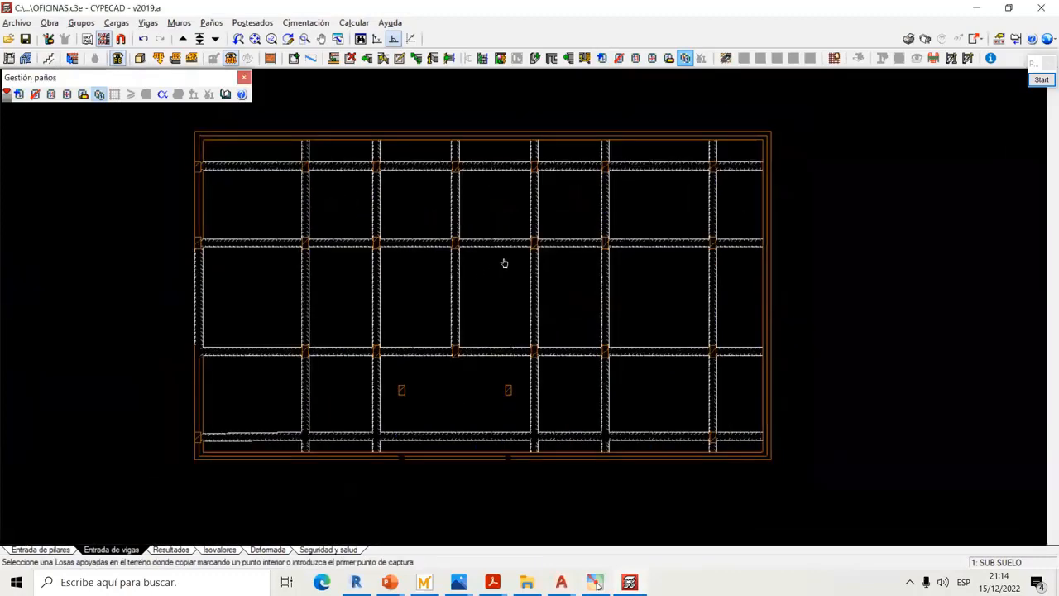
pyautogui.click(837, 413)
pyautogui.click(338, 114)
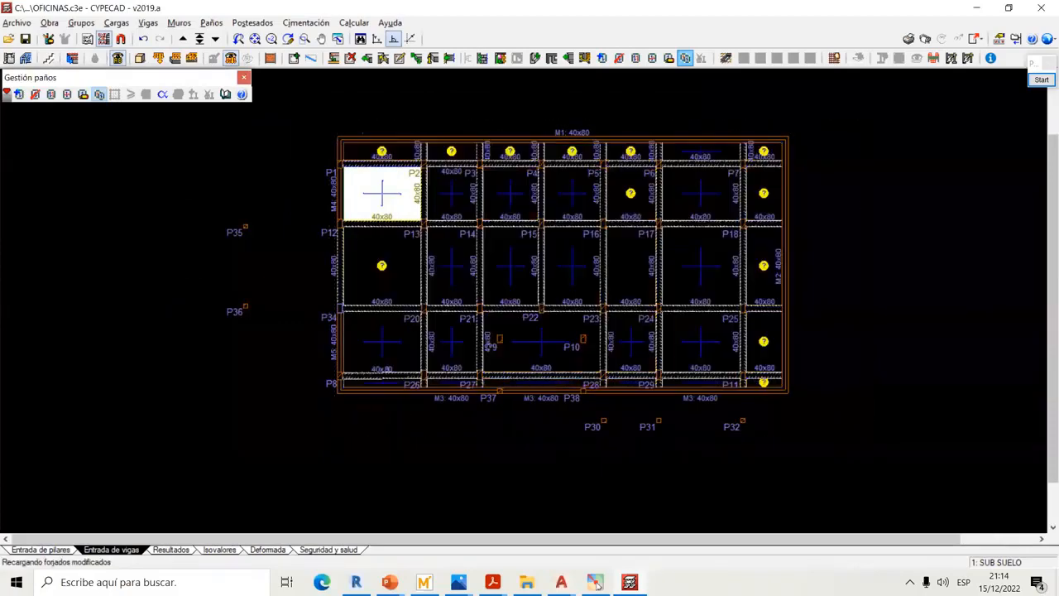
pyautogui.scroll(1, 735, 198)
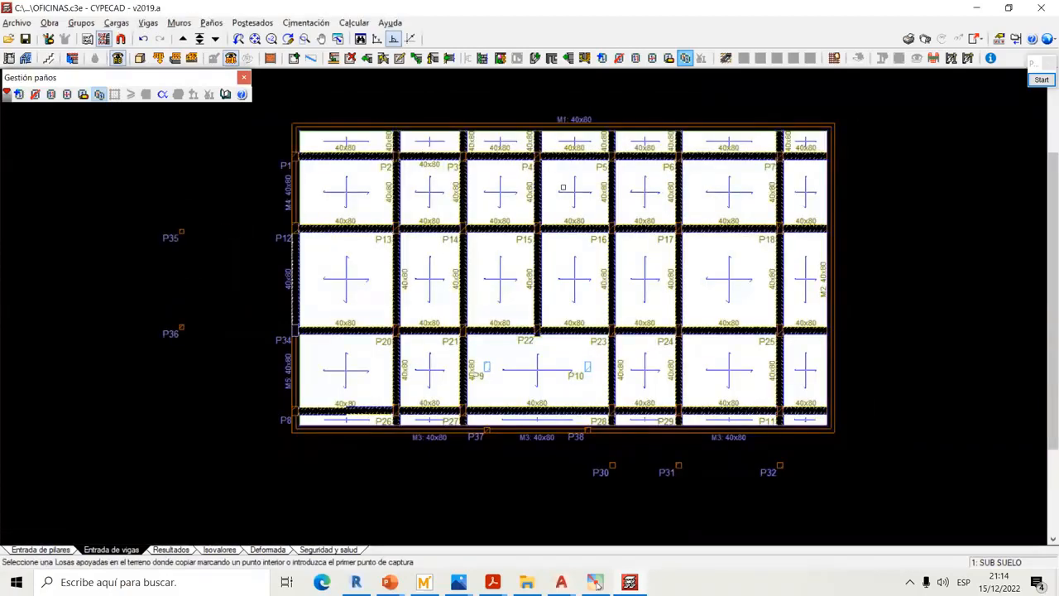
pyautogui.scroll(1, 563, 188)
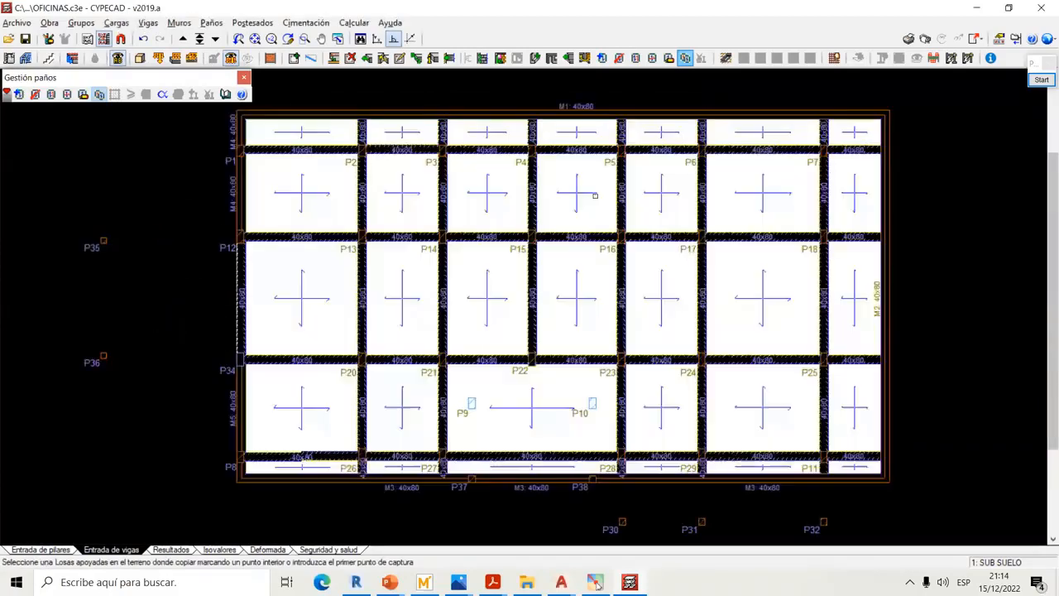
pyautogui.click(242, 78)
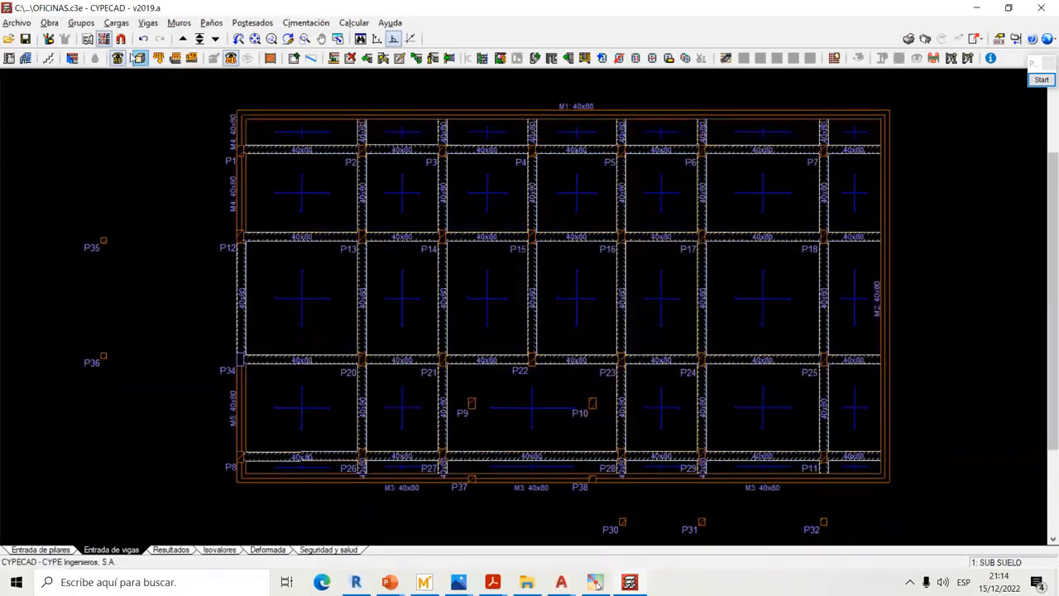
# Inspect the 3D view of the floors from SUB SUELO up to PRIMER PISO and close it
pyautogui.click(81, 22)
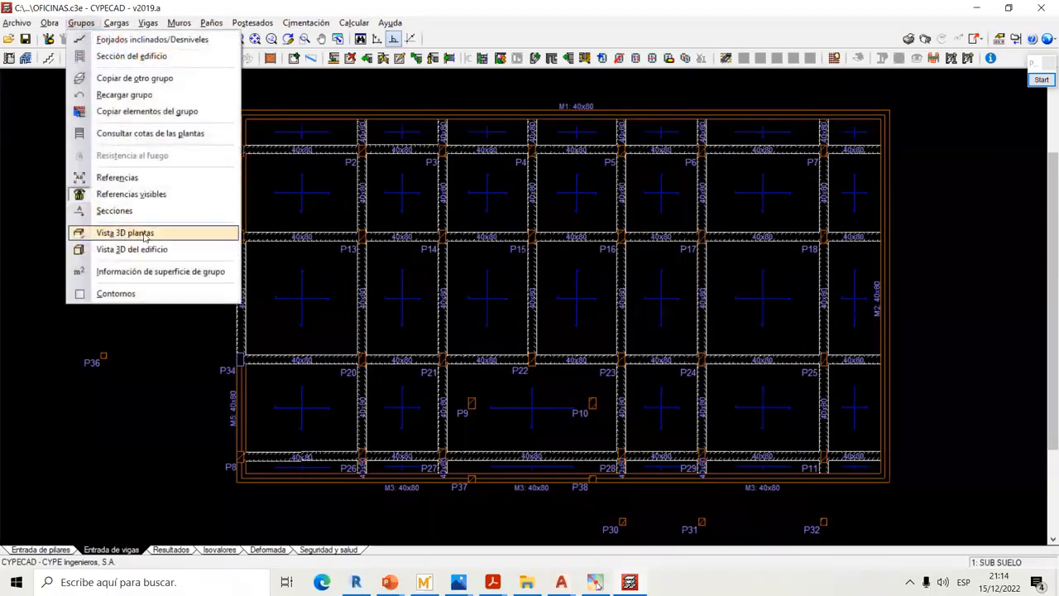
pyautogui.click(142, 233)
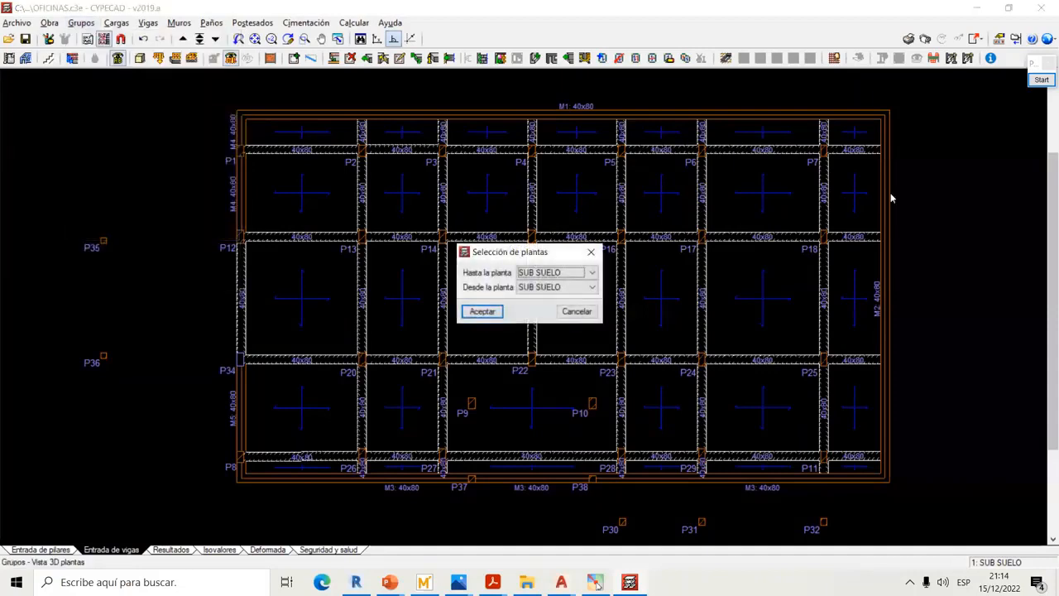
pyautogui.click(553, 273)
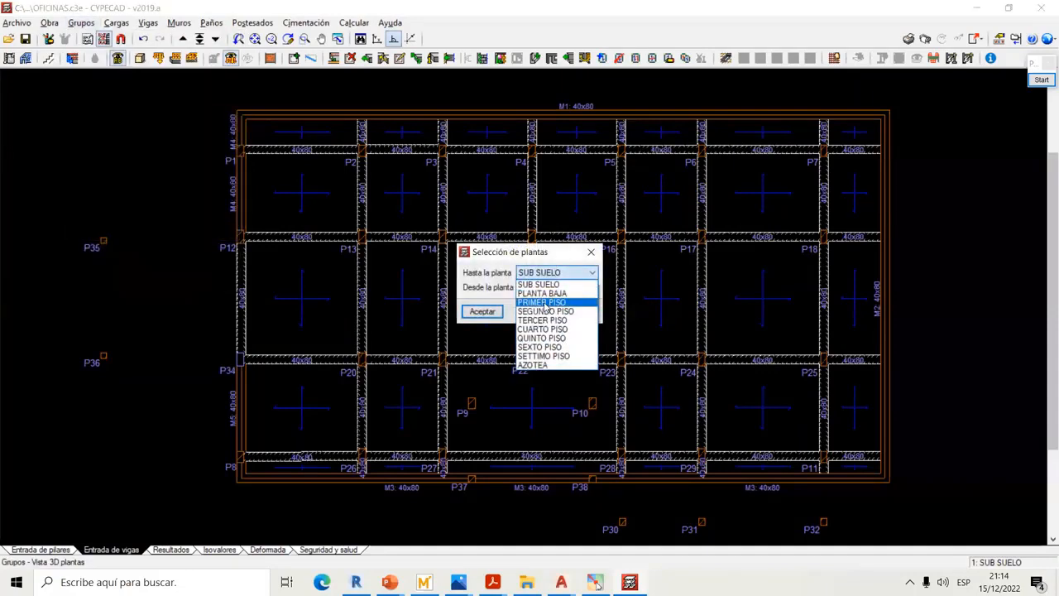
pyautogui.click(545, 304)
pyautogui.click(495, 312)
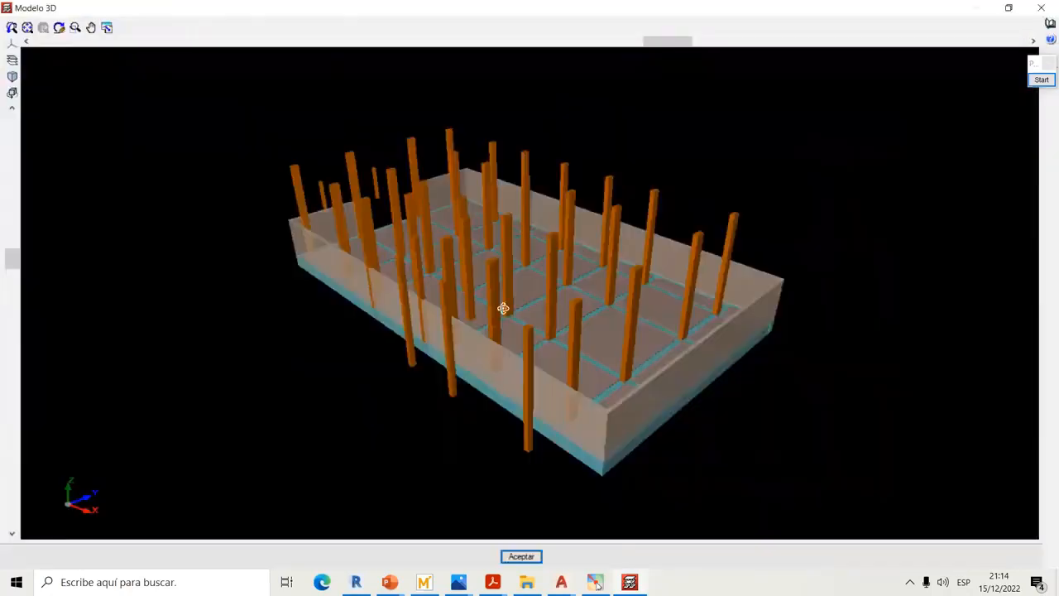
pyautogui.moveTo(504, 307); pyautogui.dragTo(438, 234)
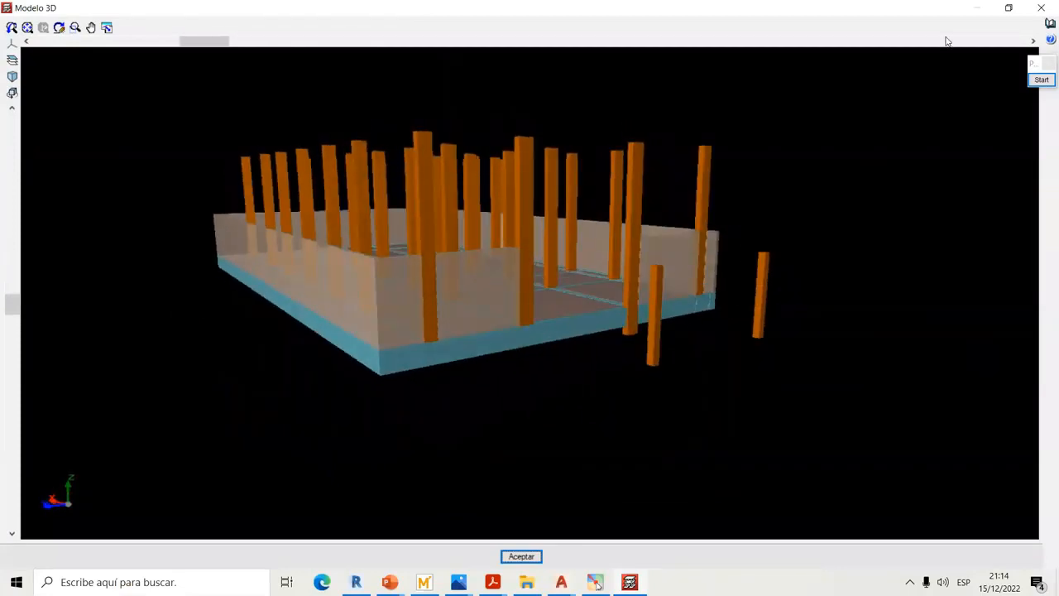
pyautogui.click(1043, 9)
# Open the 3D view of the floors from SUB SUELO up to PLANTA BAJA
pyautogui.click(89, 27)
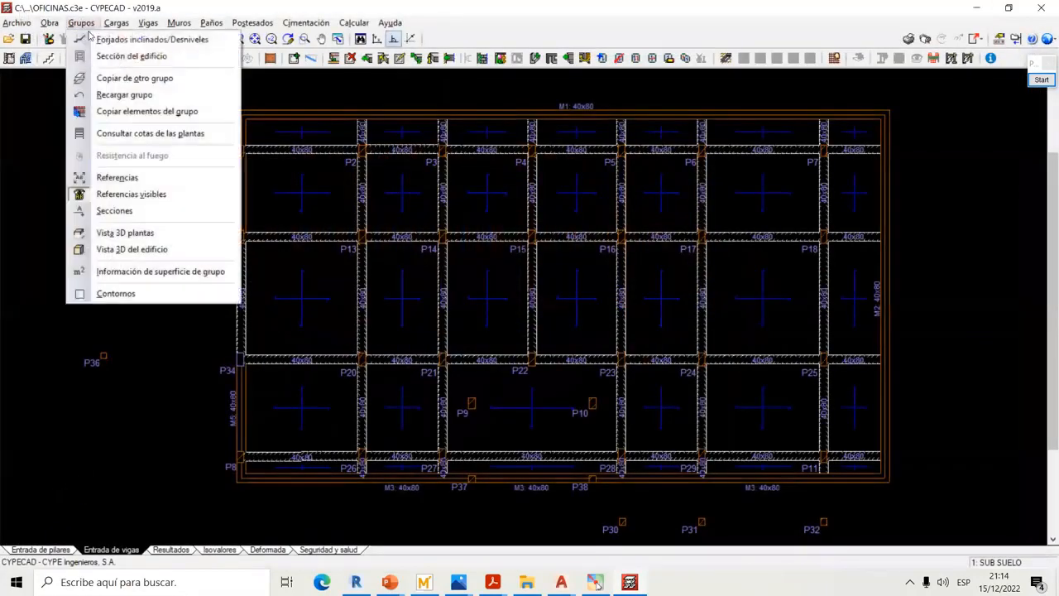
pyautogui.click(147, 248)
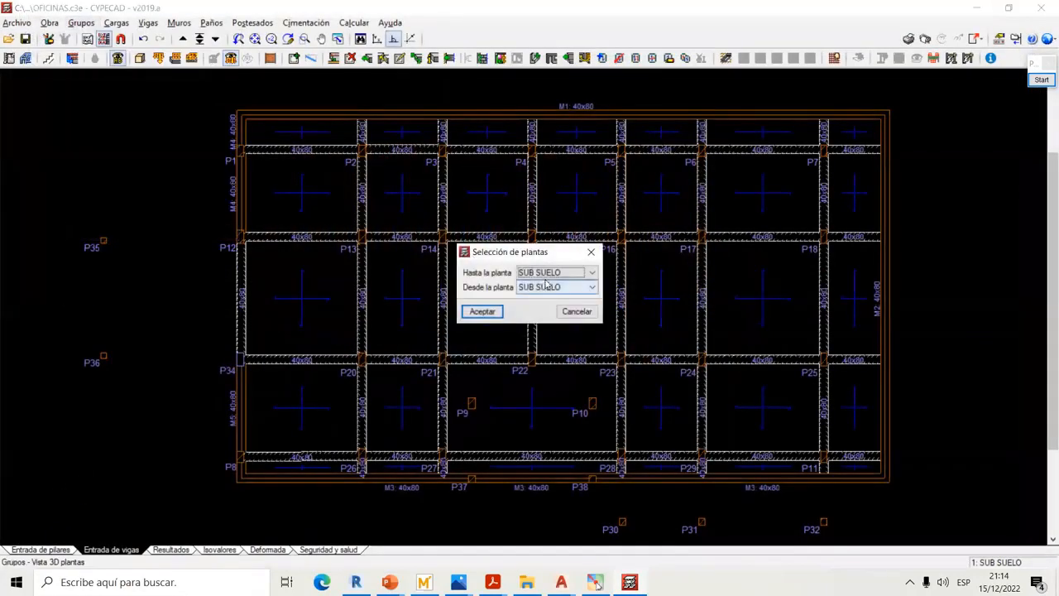
pyautogui.click(551, 272)
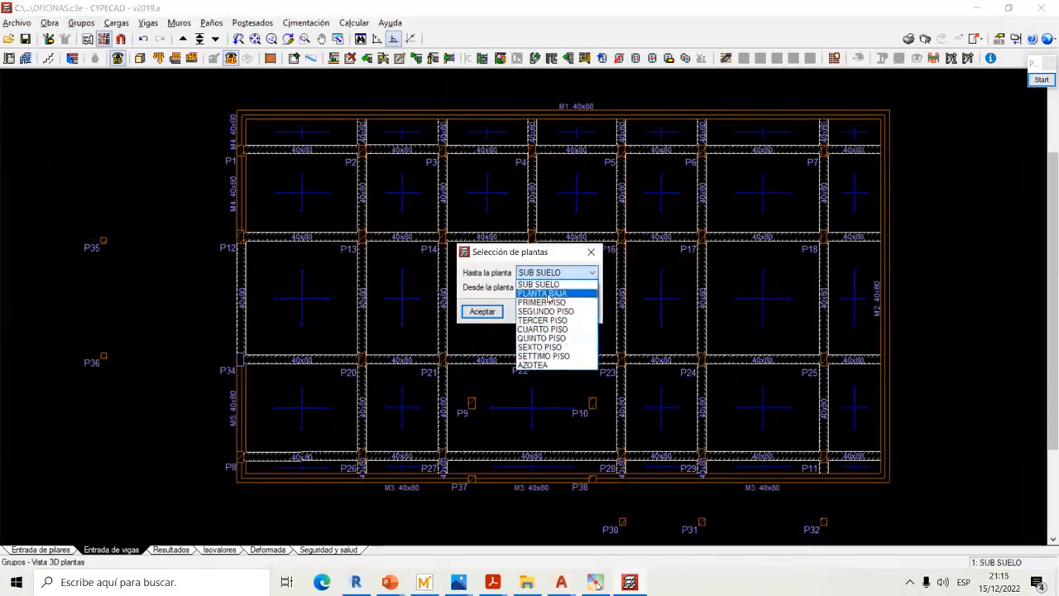
pyautogui.click(545, 294)
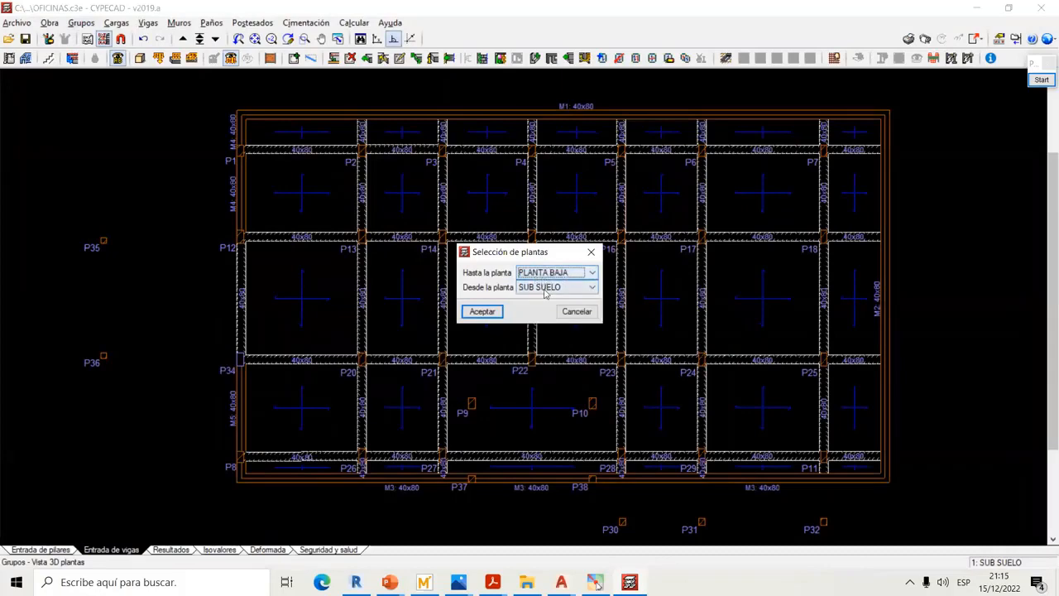
pyautogui.click(480, 312)
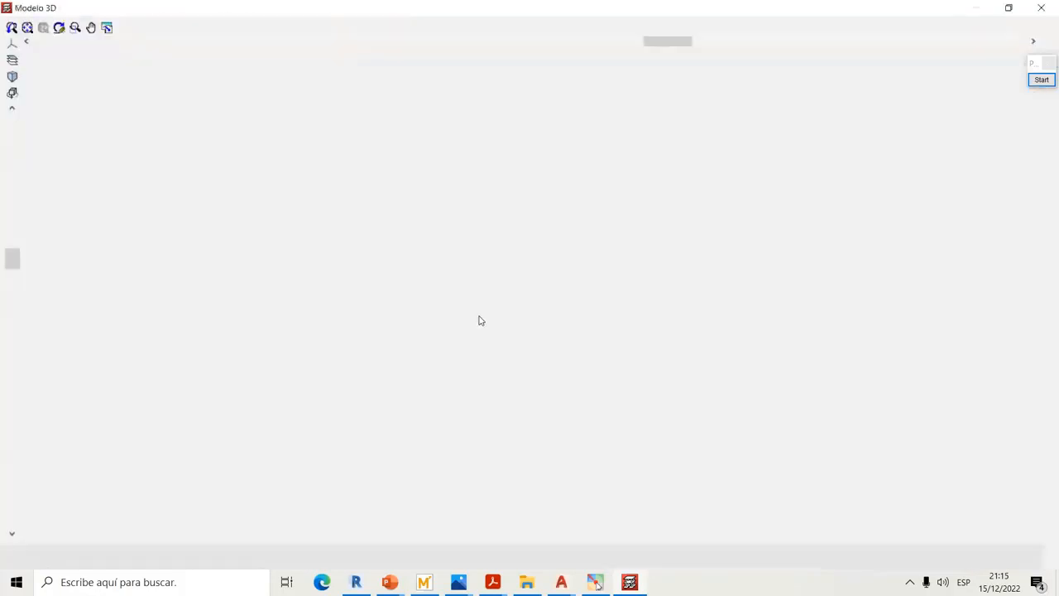
# Examine the columns, slab panels and the opening in the basement's perimeter wall at close range in the 3D model
pyautogui.moveTo(504, 323); pyautogui.dragTo(993, 314)
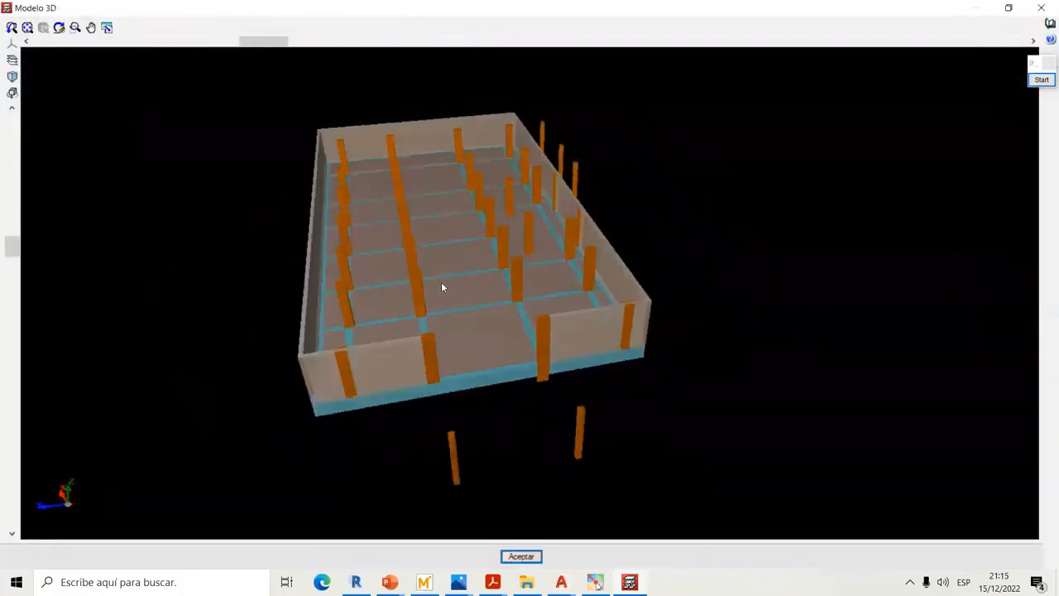
pyautogui.scroll(3, 441, 283)
pyautogui.moveTo(433, 273); pyautogui.dragTo(417, 226)
pyautogui.scroll(3, 377, 235)
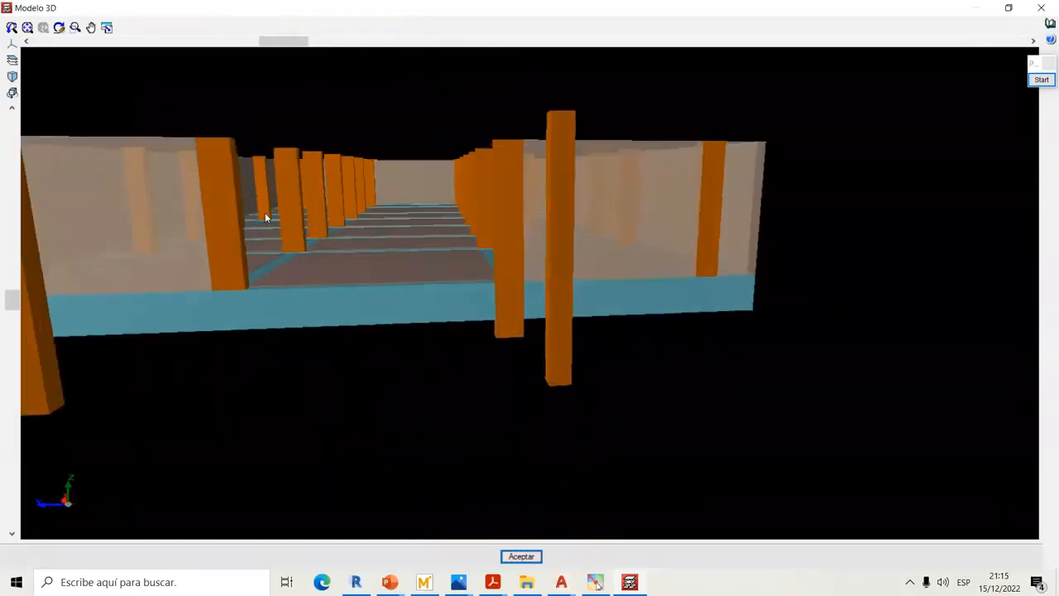
pyautogui.moveTo(265, 217); pyautogui.dragTo(414, 265)
pyautogui.scroll(2, 418, 286)
pyautogui.moveTo(284, 289); pyautogui.dragTo(352, 313)
# Switch to Revit and examine the basement parking level in the 3D view for comparison
pyautogui.click(356, 581)
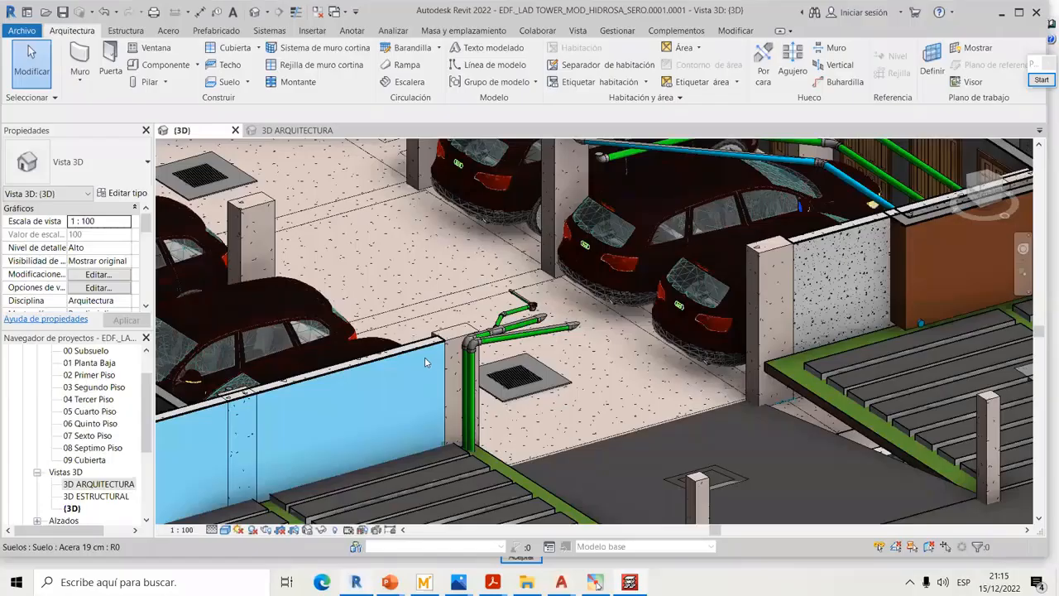
pyautogui.scroll(-5, 428, 354)
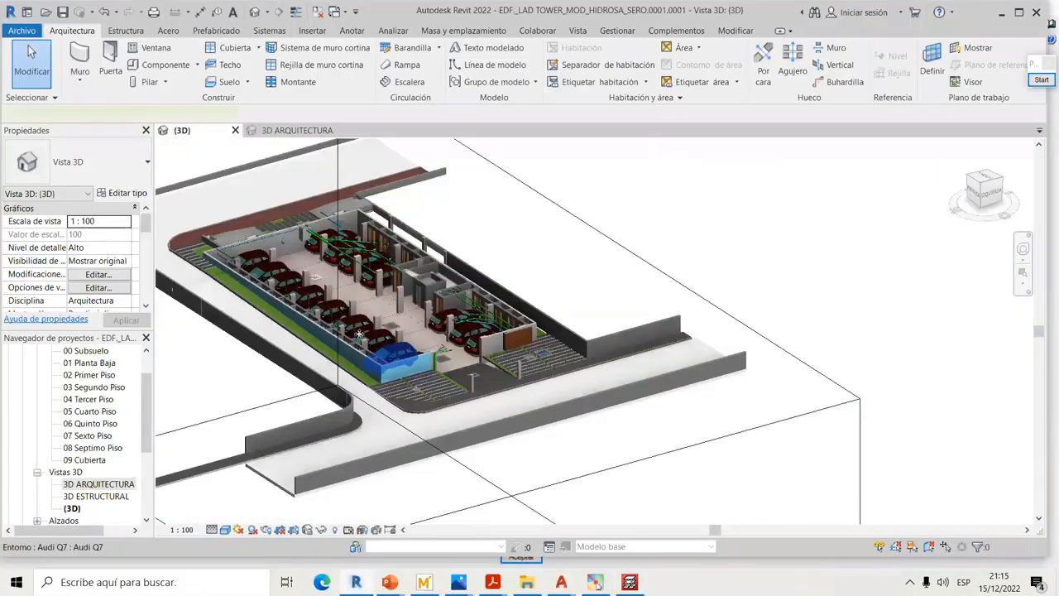
pyautogui.click(359, 333)
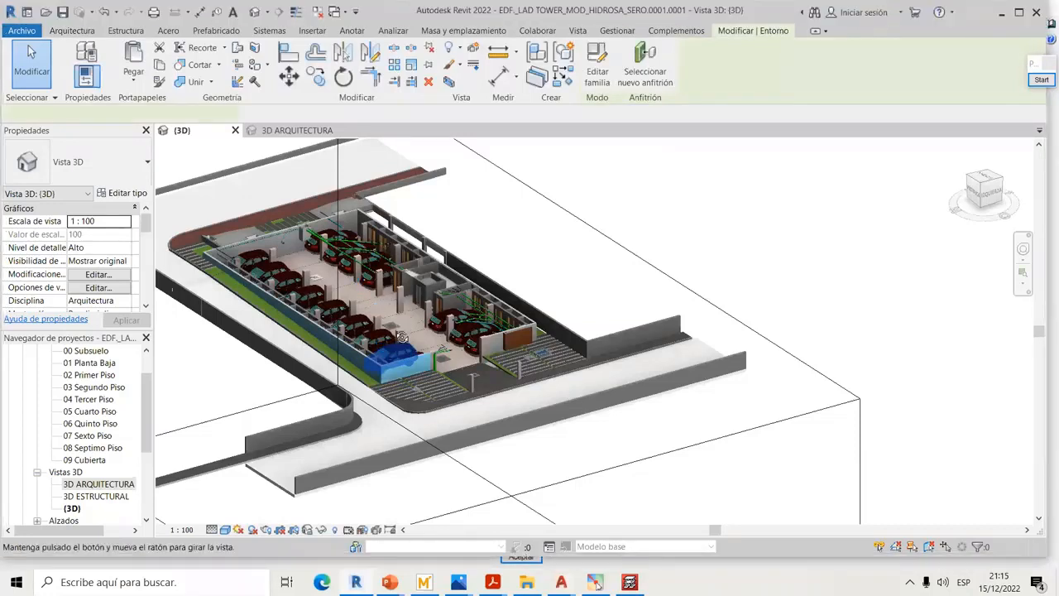
pyautogui.keyDown('shift'); pyautogui.moveTo(402, 337); pyautogui.dragTo(317, 339, button='middle'); pyautogui.keyUp('shift')
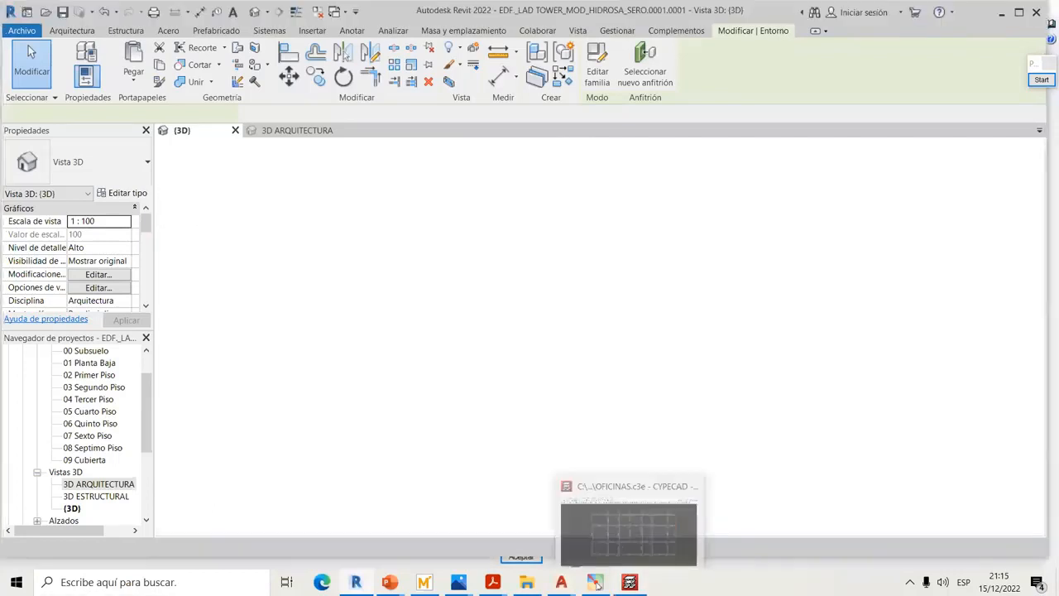
# Return to CYPECAD and examine the basement slab, beams and columns around the interior of the 3D model
pyautogui.click(630, 582)
pyautogui.moveTo(509, 237); pyautogui.dragTo(407, 280)
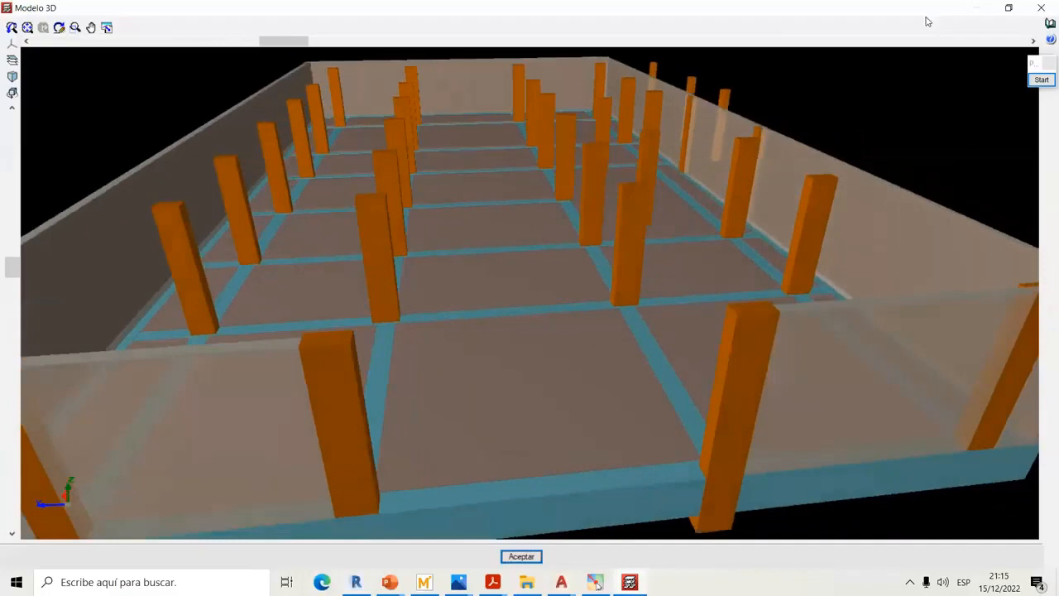
pyautogui.click(1043, 7)
pyautogui.moveTo(803, 165); pyautogui.dragTo(501, 244)
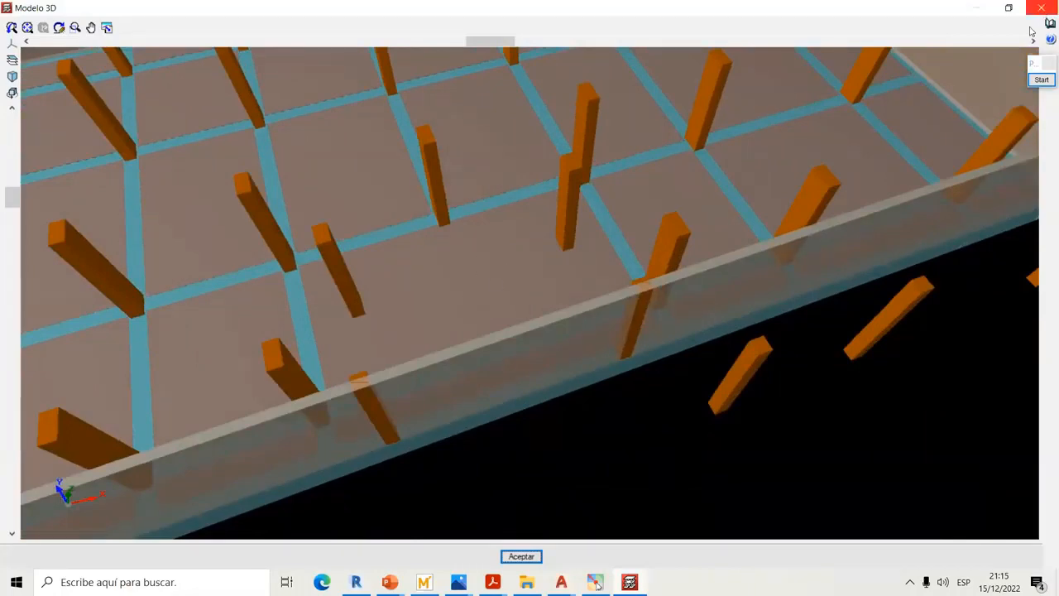
# Sketch a temporary blue U-shaped outline on the slab panel between the central columns in the 3D model and clear it
pyautogui.click(1042, 79)
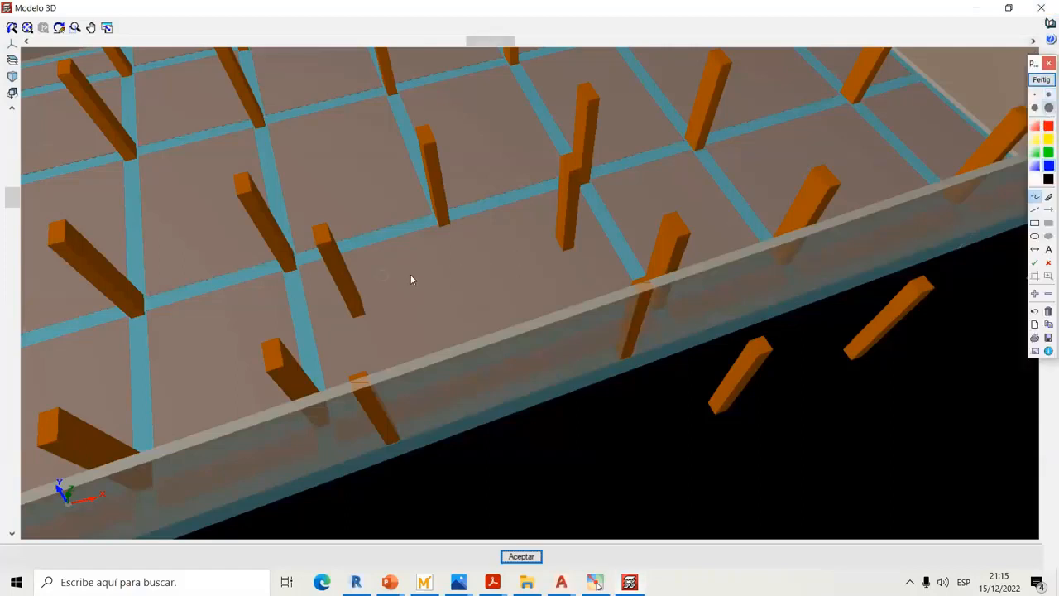
pyautogui.moveTo(420, 284)
pyautogui.mouseDown()
pyautogui.moveTo(435, 323)
pyautogui.moveTo(510, 307)
pyautogui.moveTo(492, 262)
pyautogui.mouseUp()
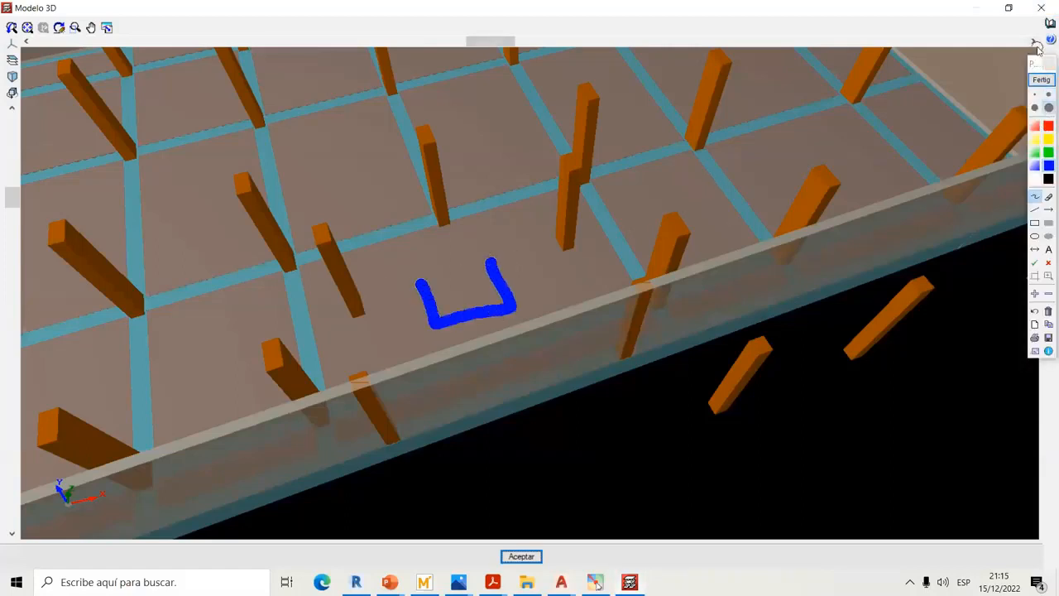
pyautogui.click(1041, 80)
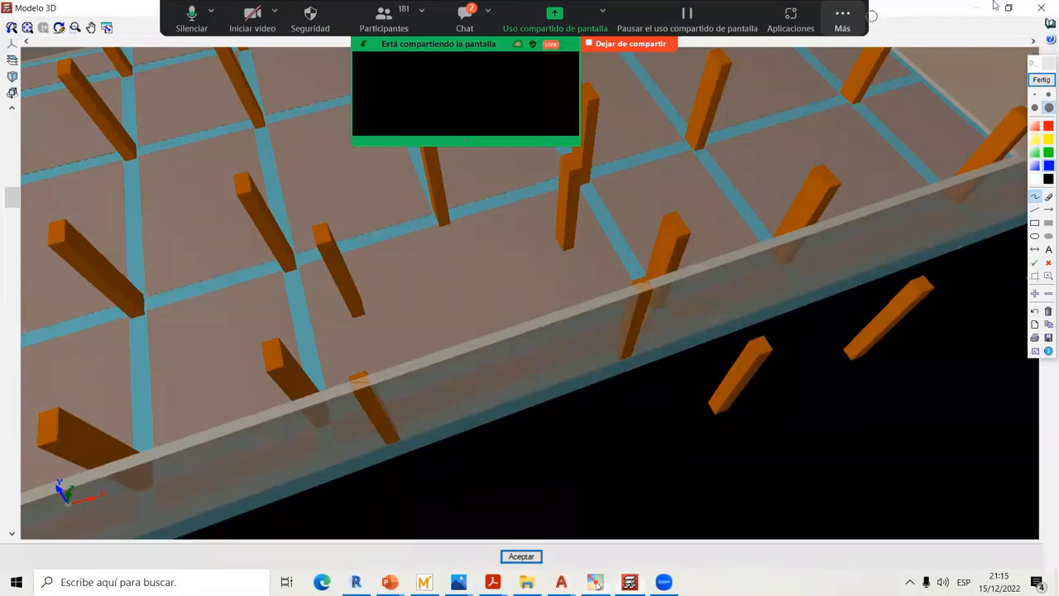
pyautogui.click(1042, 79)
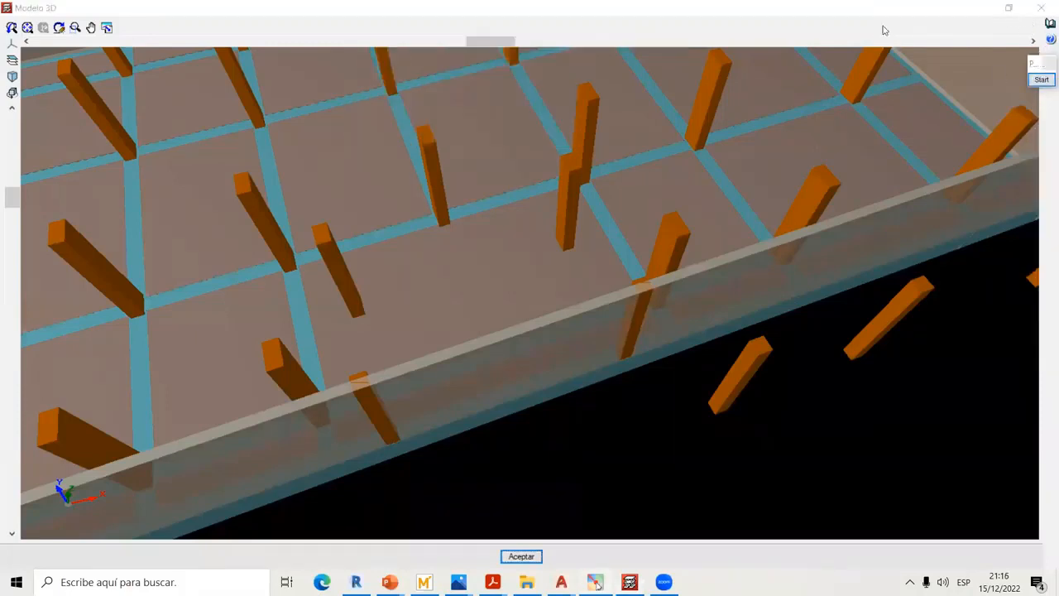
# Close the 3D model and return to the SUB SUELO beam plan
pyautogui.scroll(-5, 773, 132)
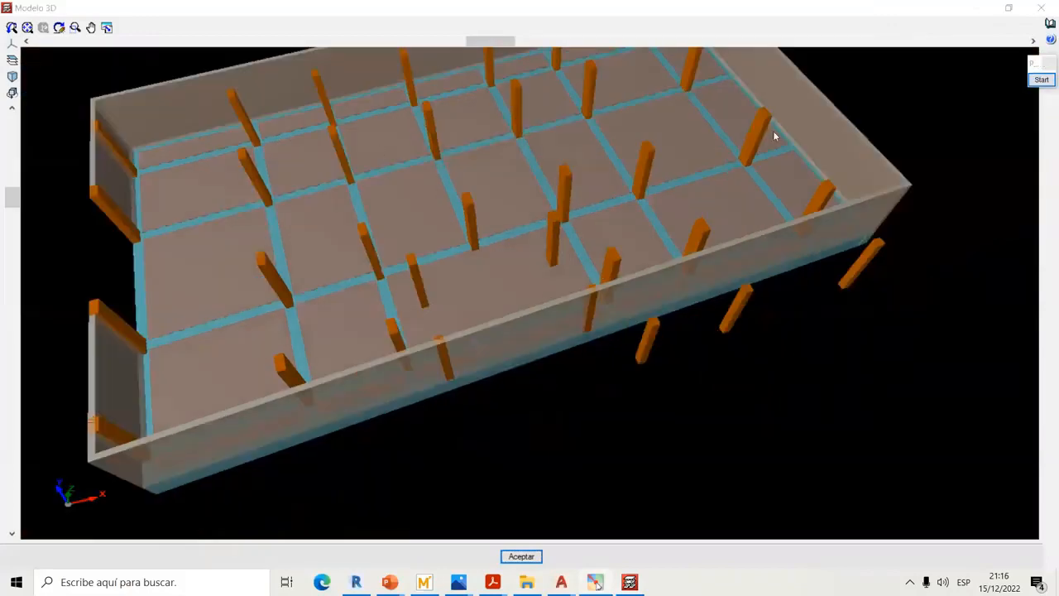
pyautogui.click(1042, 7)
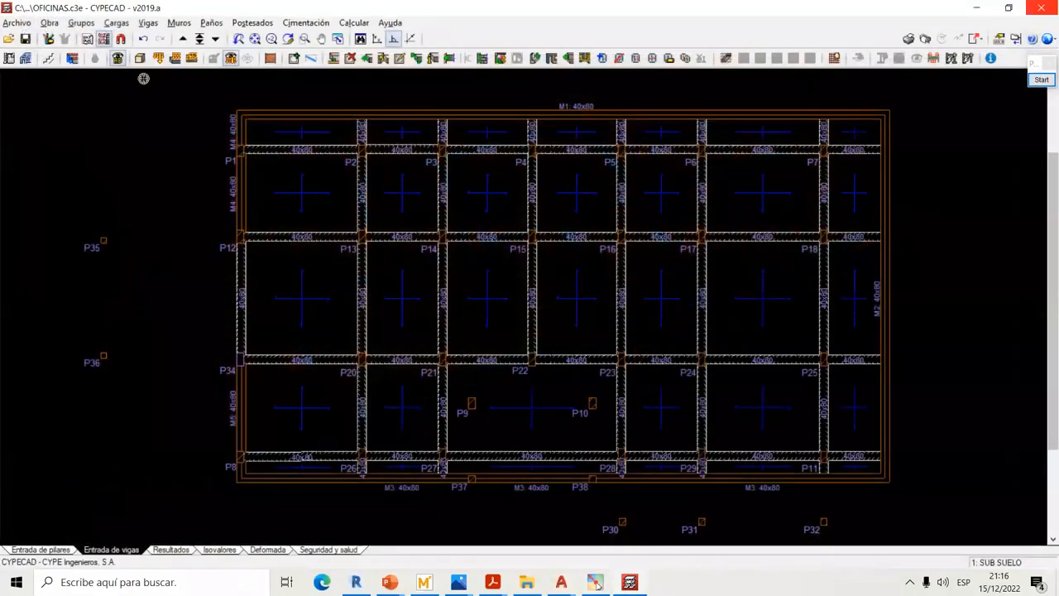
pyautogui.click(91, 24)
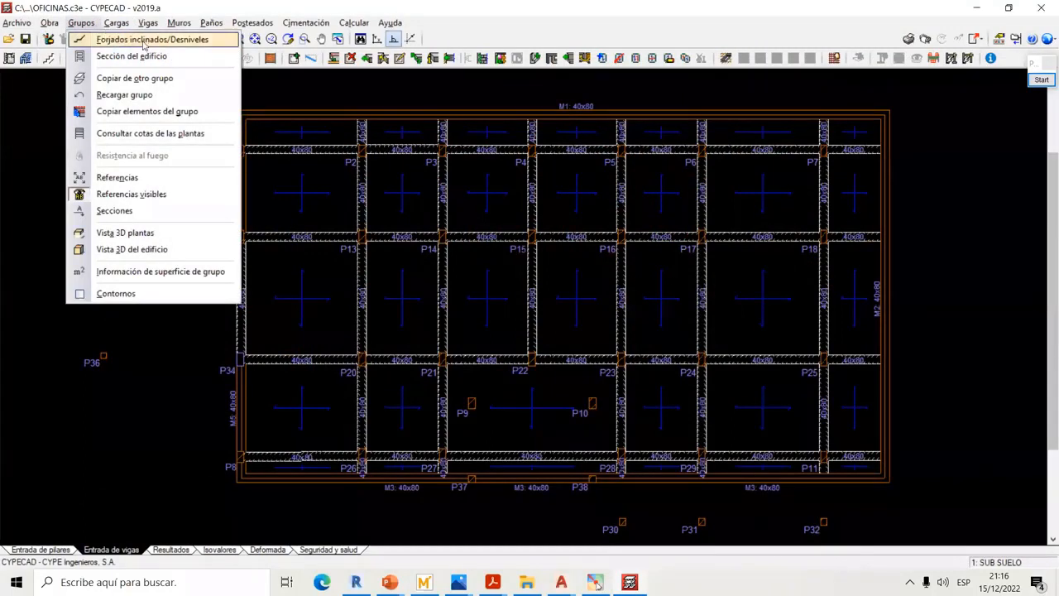
pyautogui.click(194, 5)
# Remove the slab from the panel enclosed by columns P21, P23, P28 and P27
pyautogui.moveTo(635, 222); pyautogui.dragTo(598, 237, button='middle')
pyautogui.scroll(-1, 597, 237)
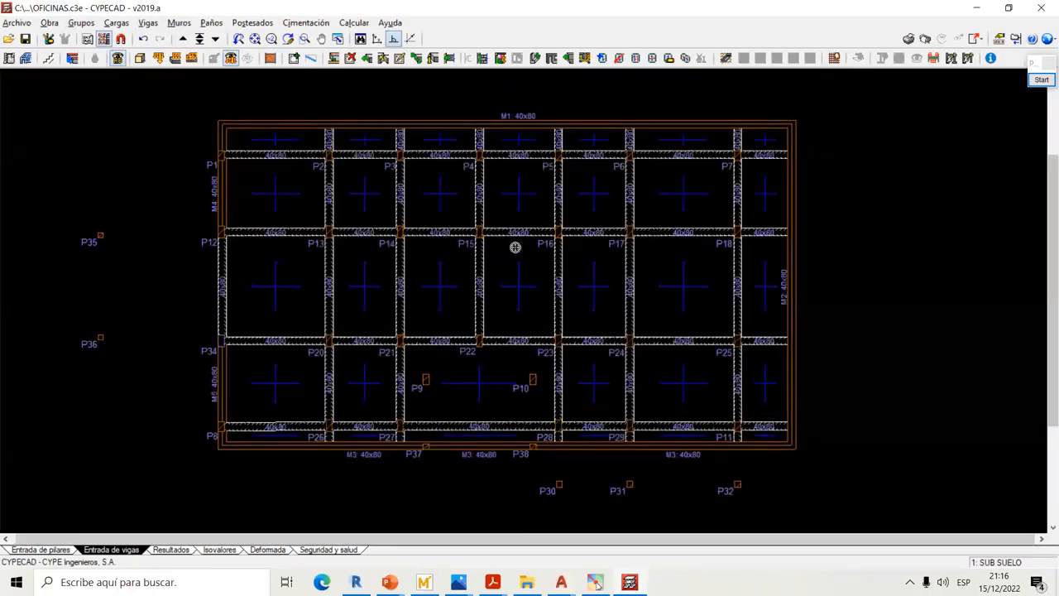
pyautogui.moveTo(500, 314); pyautogui.dragTo(497, 295, button='middle')
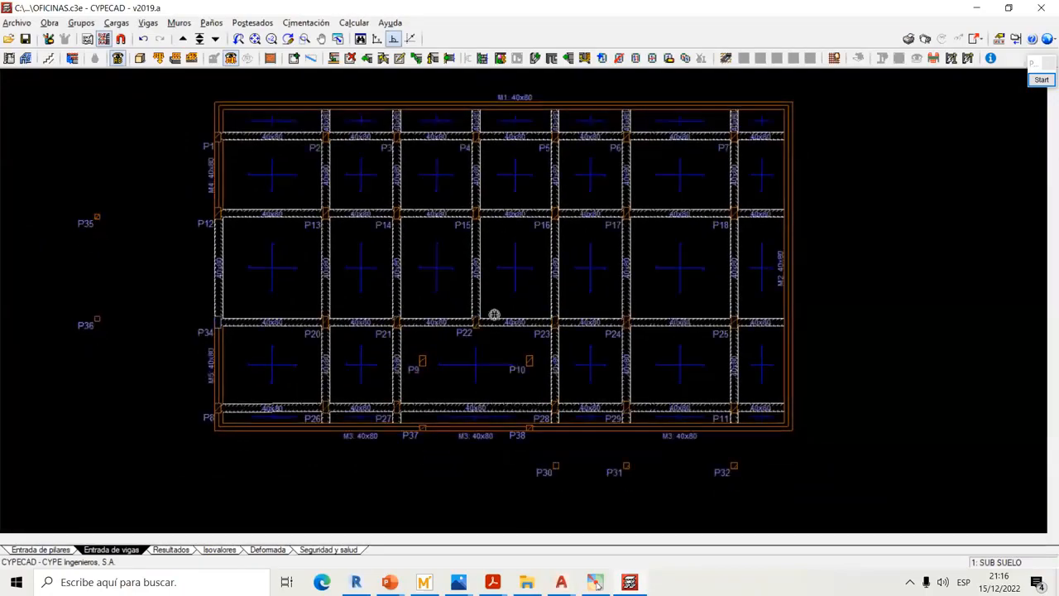
pyautogui.scroll(3, 494, 312)
pyautogui.scroll(2, 479, 317)
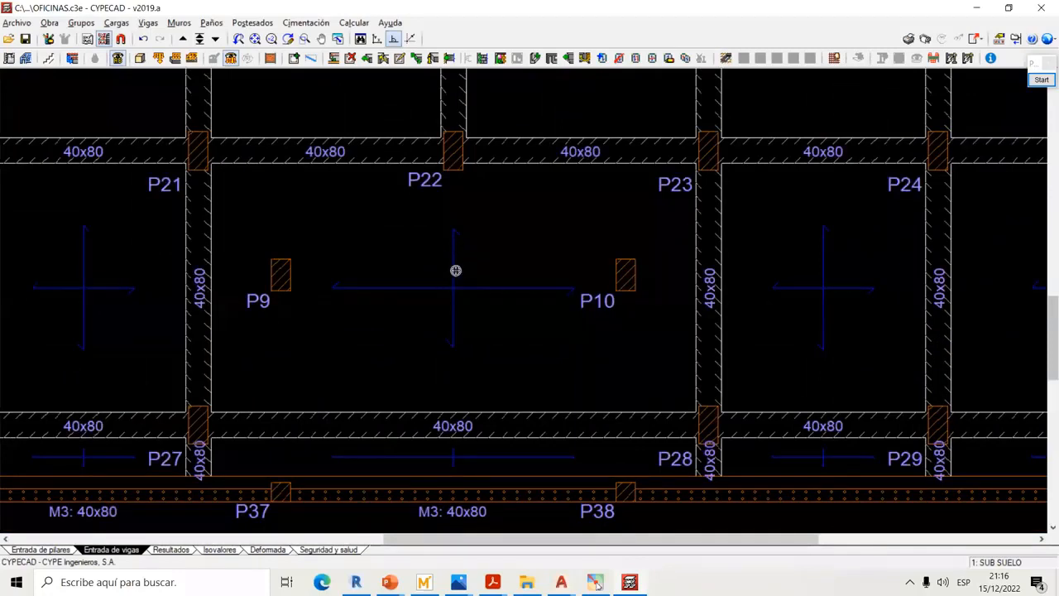
pyautogui.click(619, 58)
pyautogui.click(501, 247)
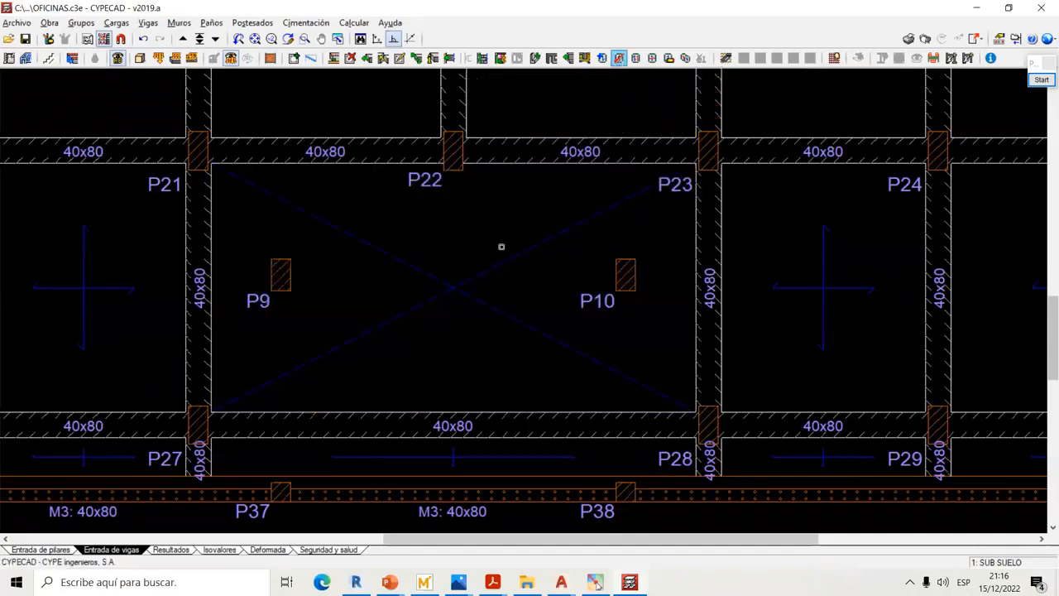
# Display the 00.-Subsuelo template view beneath the plan to locate the elevator and stairs between P9 and P10
pyautogui.scroll(-2, 502, 246)
pyautogui.scroll(2, 480, 259)
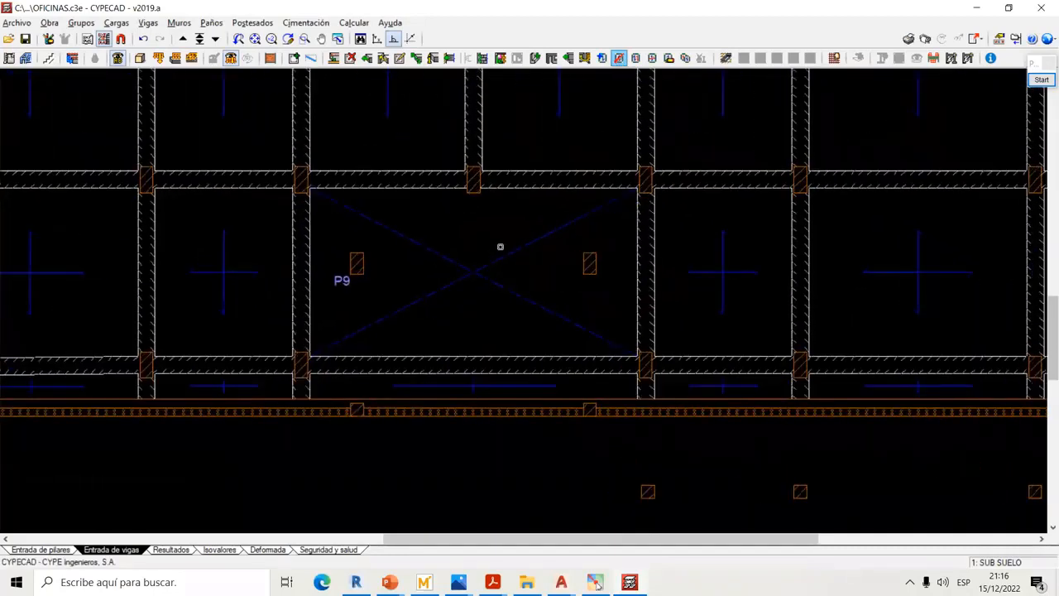
pyautogui.click(104, 38)
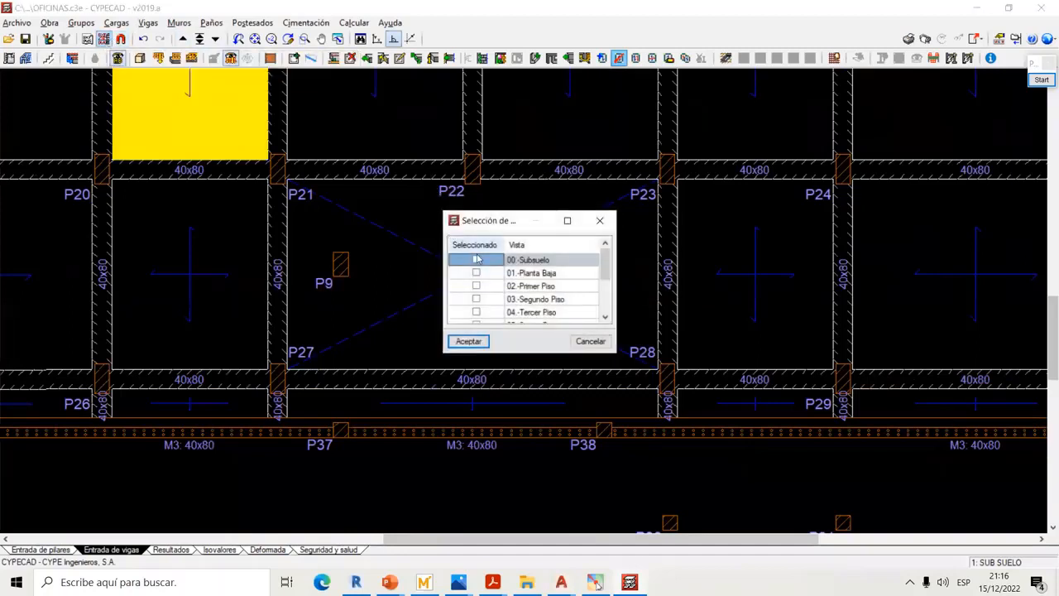
pyautogui.click(479, 341)
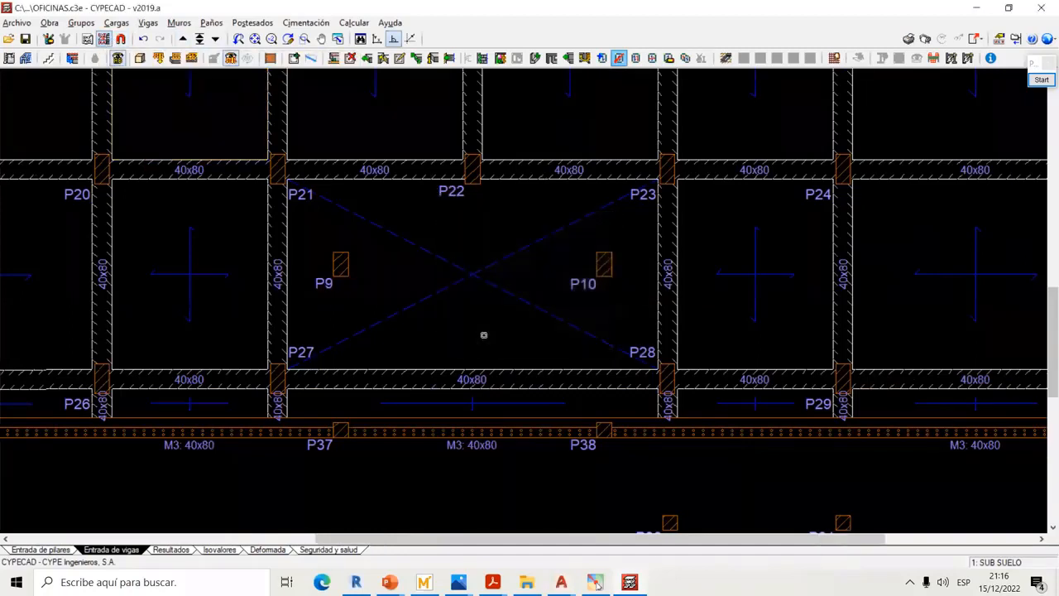
pyautogui.scroll(3, 492, 293)
pyautogui.scroll(2, 501, 282)
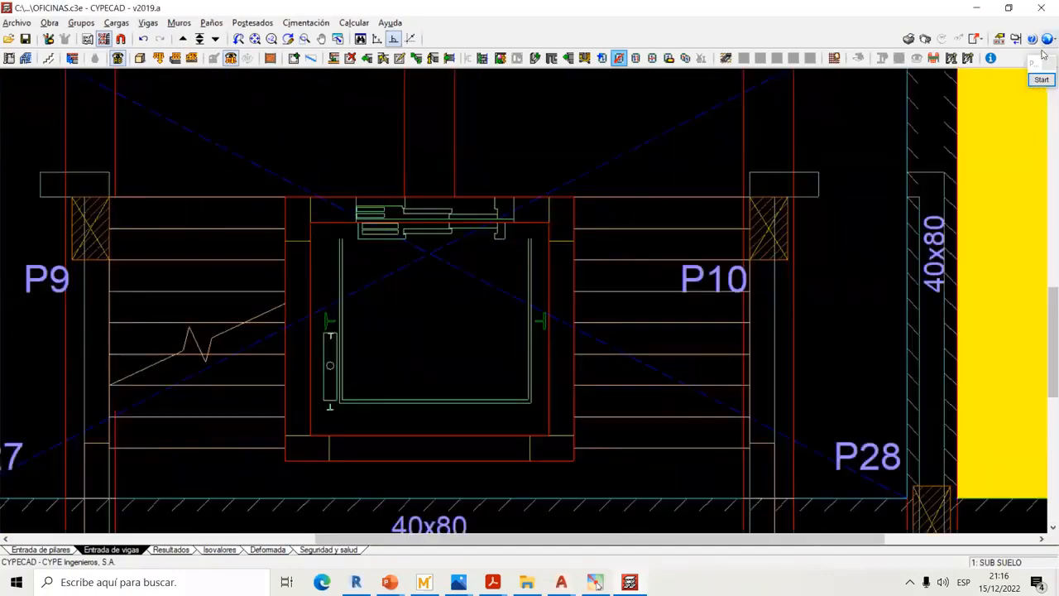
# Trace the elevator shaft walls between P9 and P10 with a temporary blue freehand line and clear it
pyautogui.click(1041, 80)
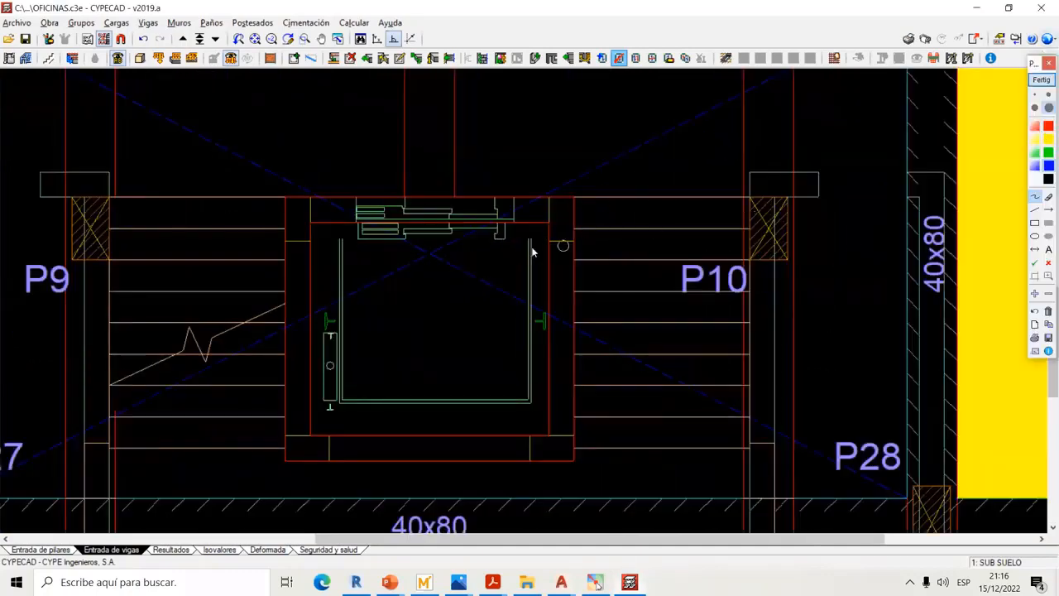
pyautogui.moveTo(510, 211)
pyautogui.mouseDown()
pyautogui.moveTo(557, 211)
pyautogui.moveTo(555, 446)
pyautogui.moveTo(303, 450)
pyautogui.moveTo(307, 221)
pyautogui.moveTo(356, 214)
pyautogui.mouseUp()
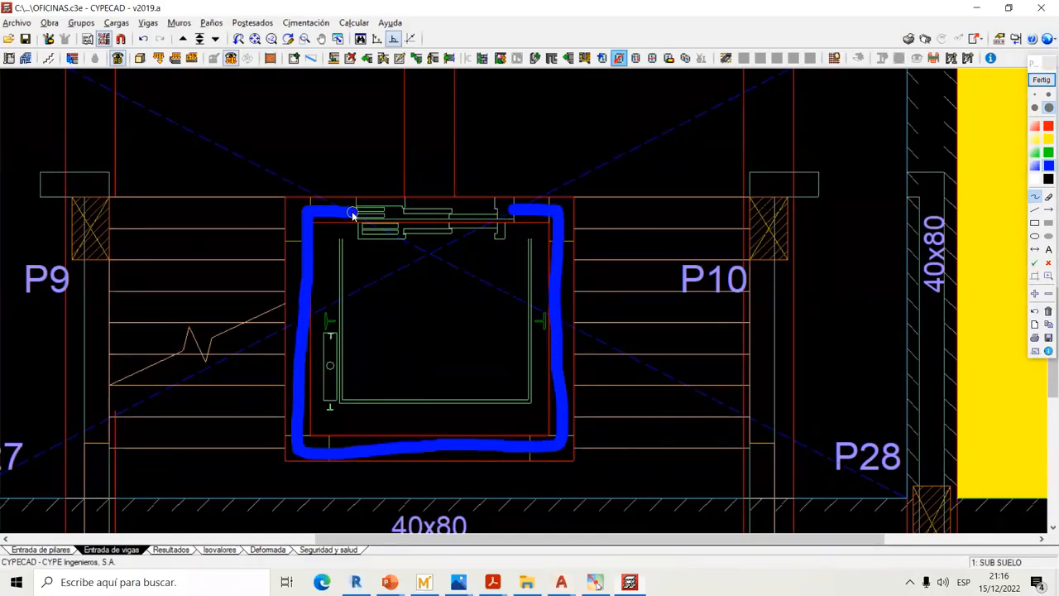
pyautogui.click(1042, 81)
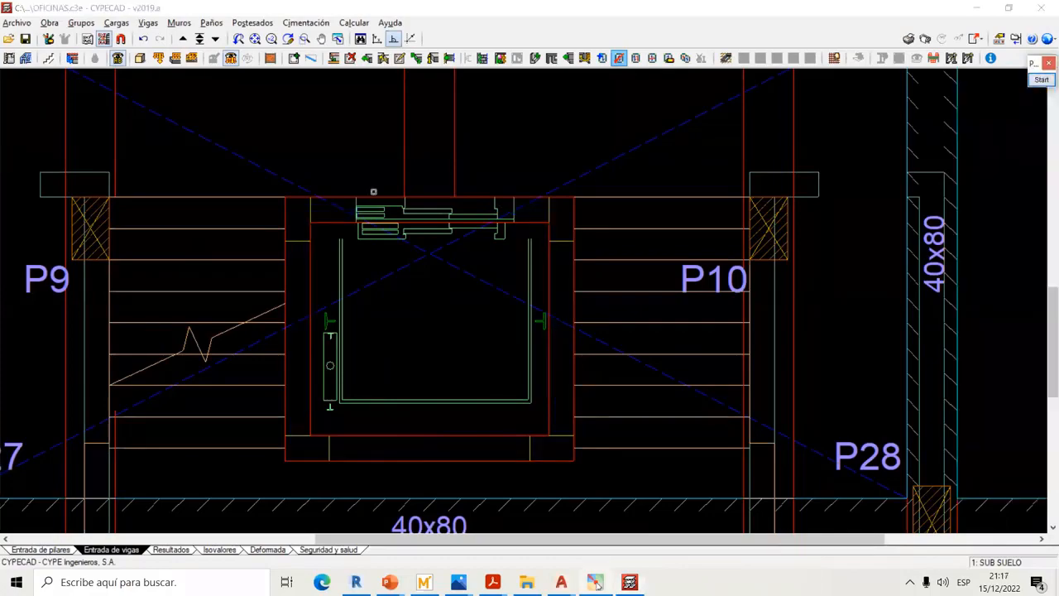
pyautogui.scroll(-1, 405, 199)
pyautogui.scroll(-2, 405, 199)
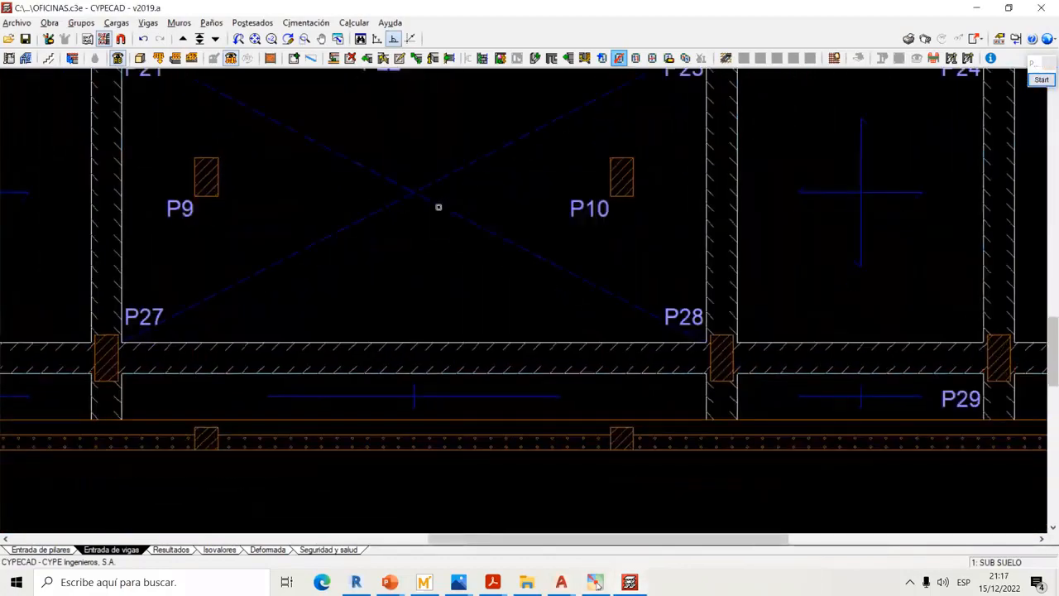
pyautogui.scroll(1, 454, 196)
pyautogui.moveTo(443, 213); pyautogui.dragTo(457, 217, button='middle')
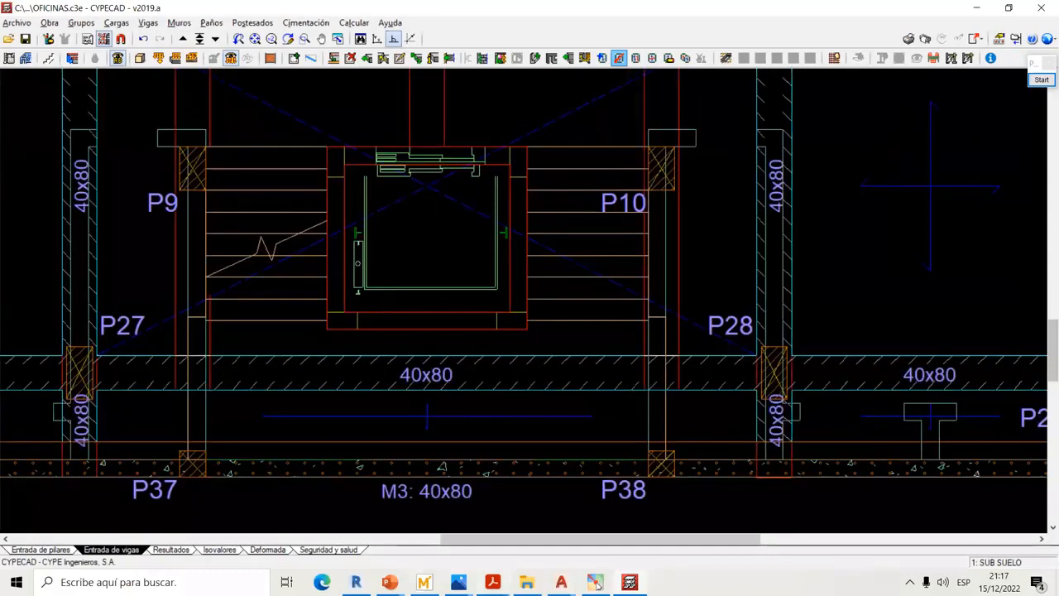
# Close the unneeded reference photos, including VIGA V35X80 L1080.jpg, LOSA PLANA 6.JPG and predimensionamiento.jpg
pyautogui.moveTo(459, 582)
pyautogui.click(406, 547)
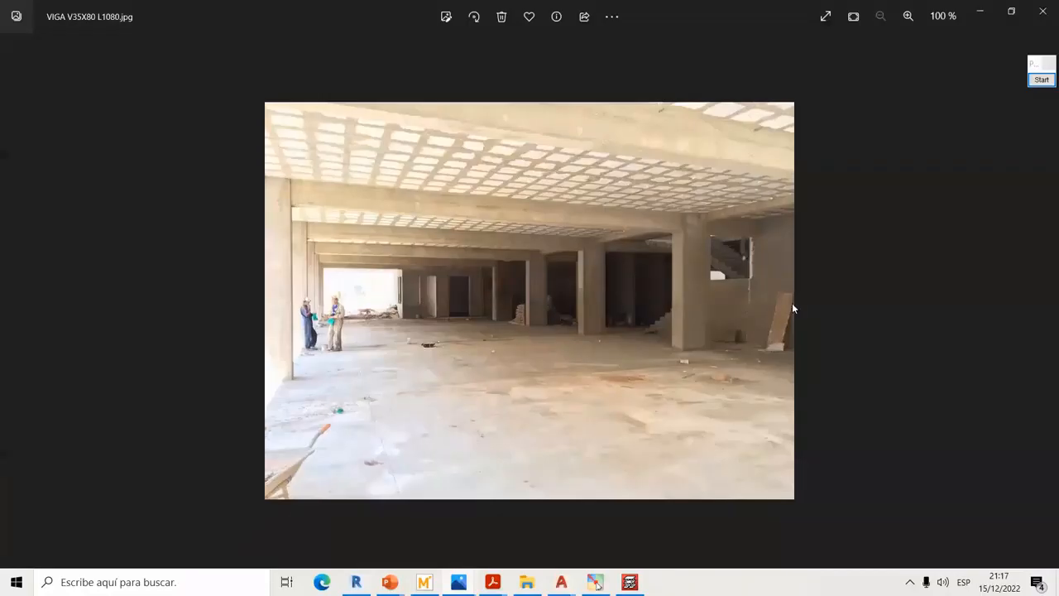
pyautogui.click(1043, 14)
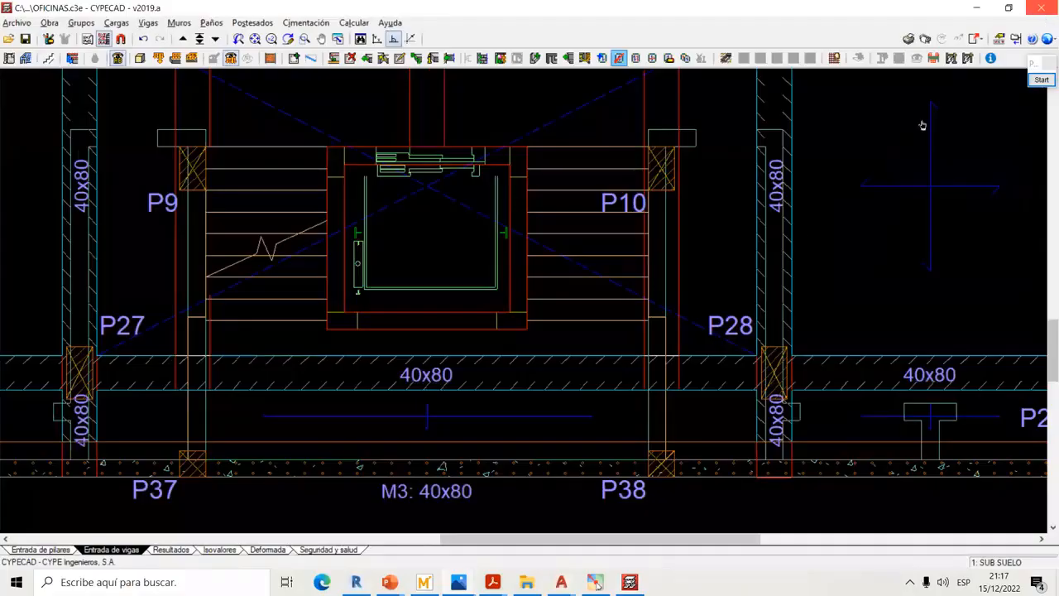
pyautogui.moveTo(459, 582)
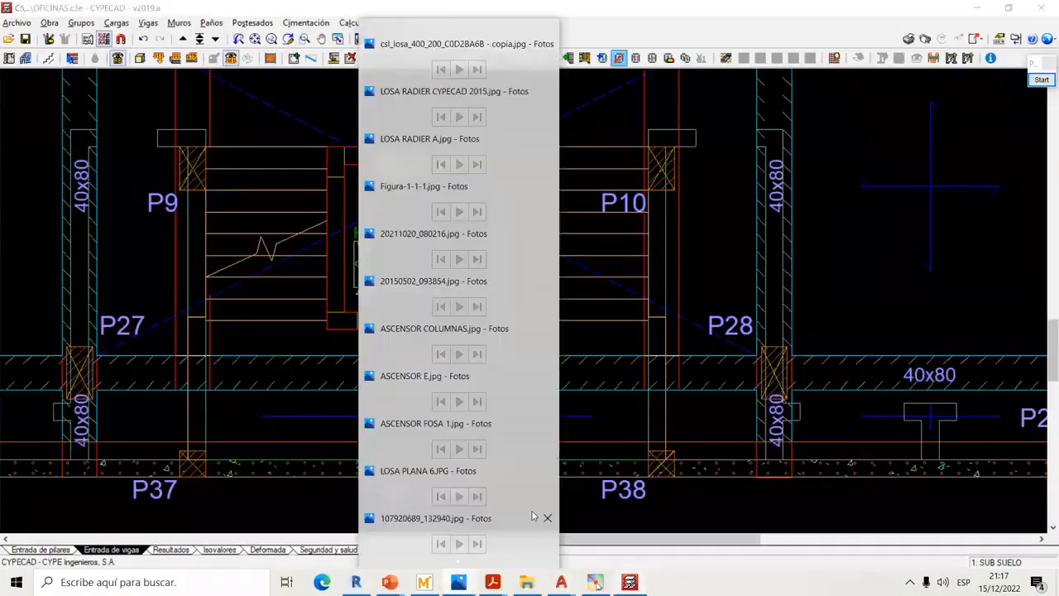
pyautogui.click(547, 471)
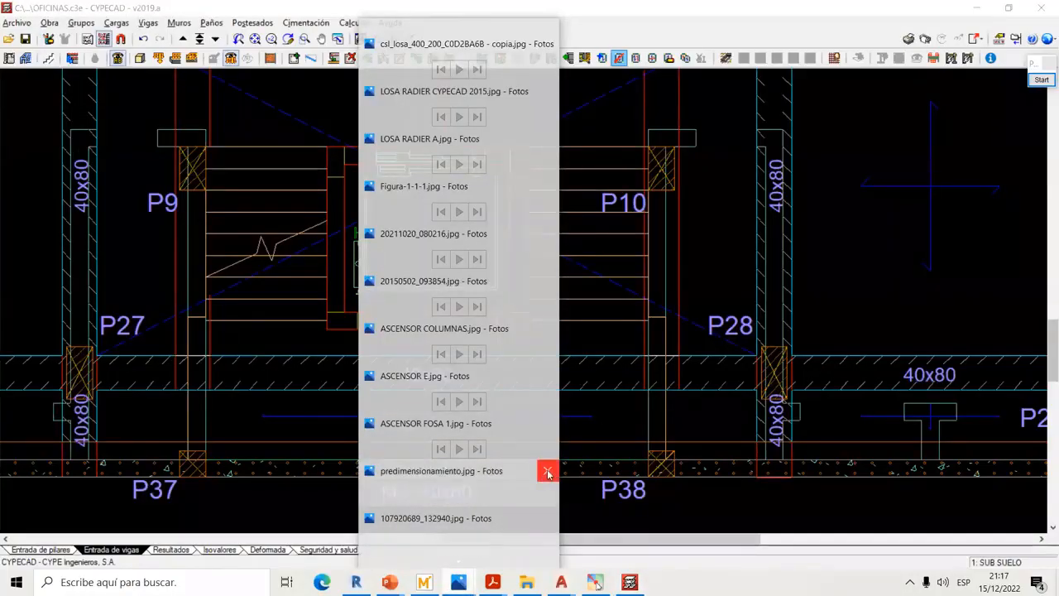
pyautogui.click(547, 471)
pyautogui.click(547, 471)
pyautogui.click(547, 471)
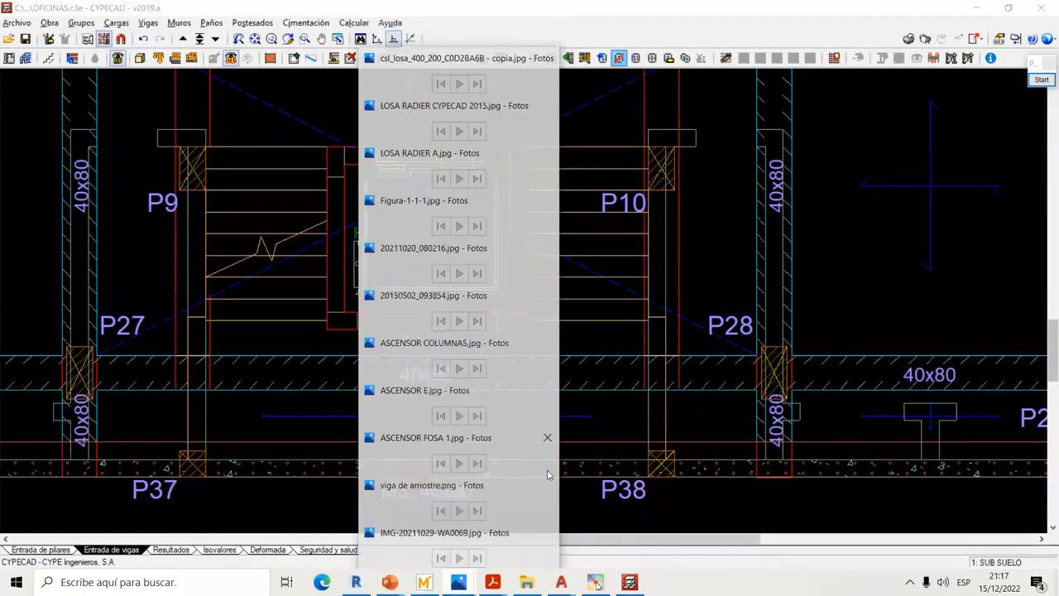
pyautogui.click(547, 469)
# Open the photo ASCENSOR COLUMNAS.jpg, cross out the brick shaft wall with a temporary blue X and clear the mark
pyautogui.moveTo(458, 582)
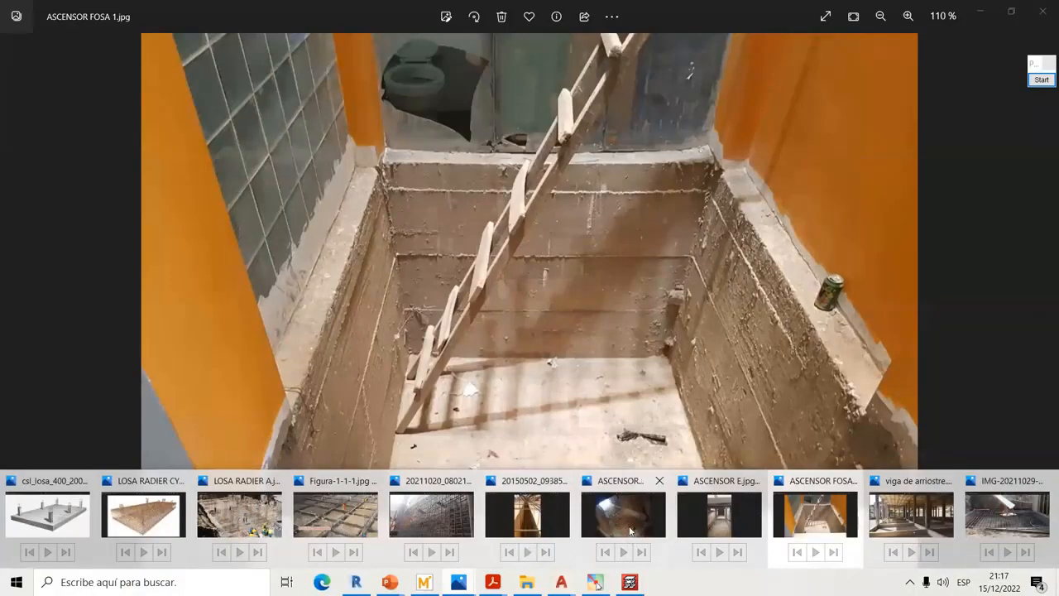
pyautogui.click(631, 530)
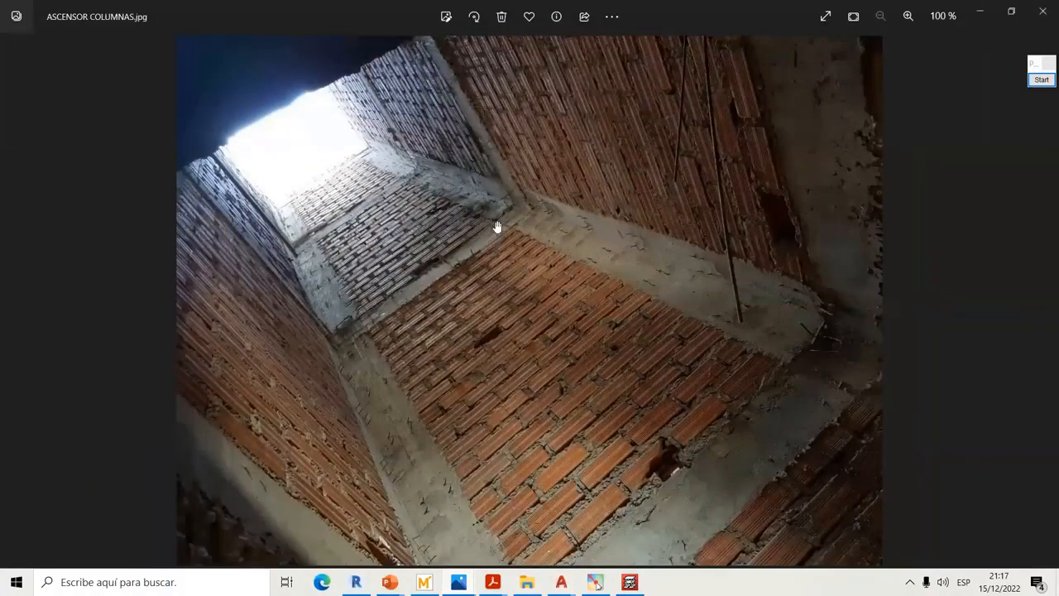
pyautogui.scroll(3, 496, 226)
pyautogui.click(1042, 80)
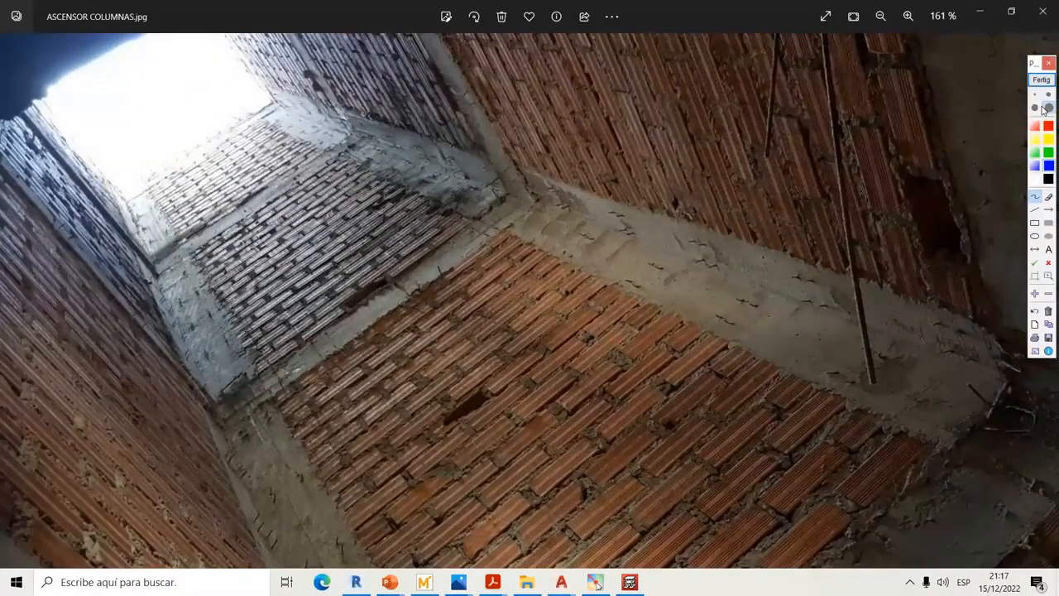
pyautogui.moveTo(302, 227); pyautogui.dragTo(642, 521)
pyautogui.moveTo(717, 218)
pyautogui.mouseDown()
pyautogui.moveTo(492, 416)
pyautogui.moveTo(298, 534)
pyautogui.mouseUp()
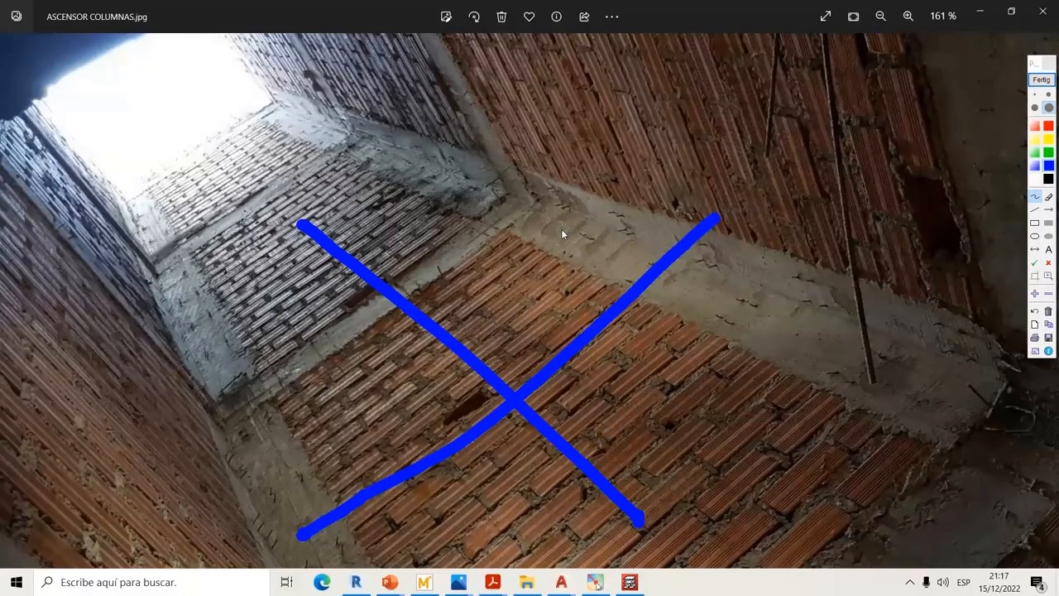
pyautogui.click(1042, 80)
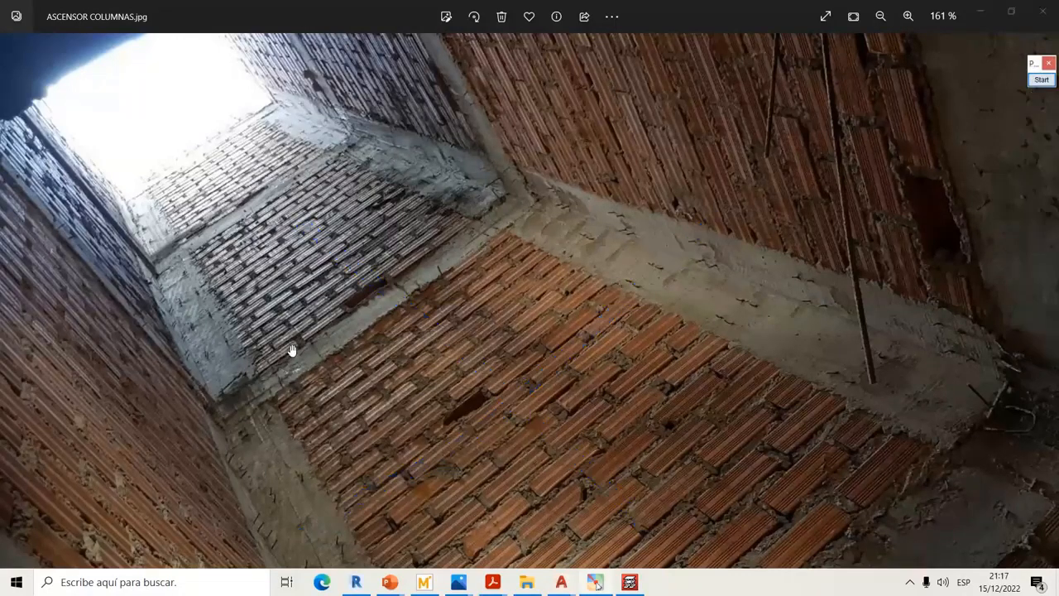
pyautogui.scroll(-3, 250, 356)
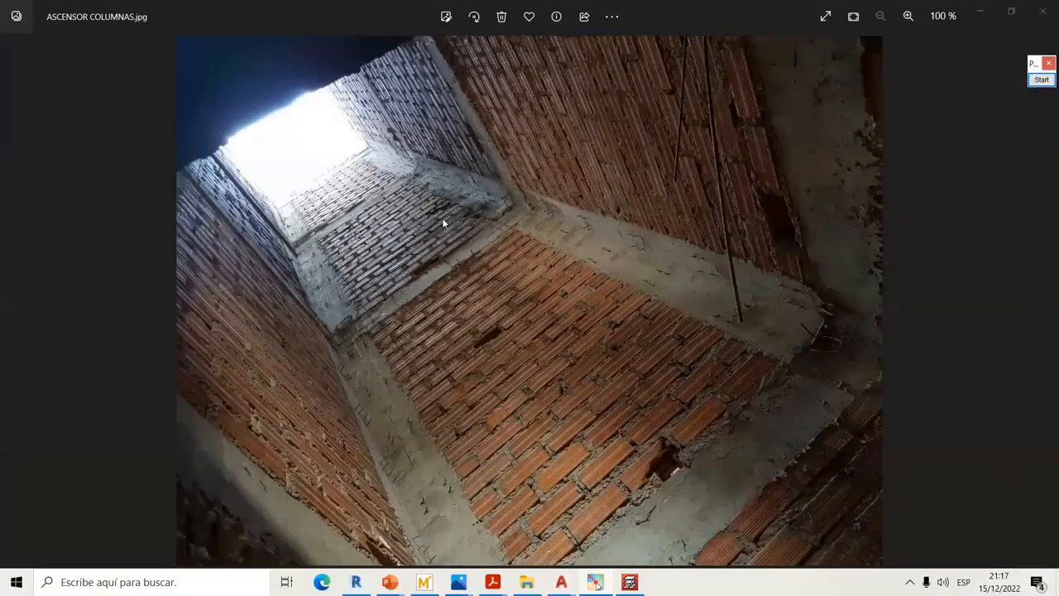
# View the photo ASCENSOR FOSA 1.jpg, open ASCENSOR E.jpg, and mark its concrete shaft wall with a temporary blue check that is cleared
pyautogui.press('Right')
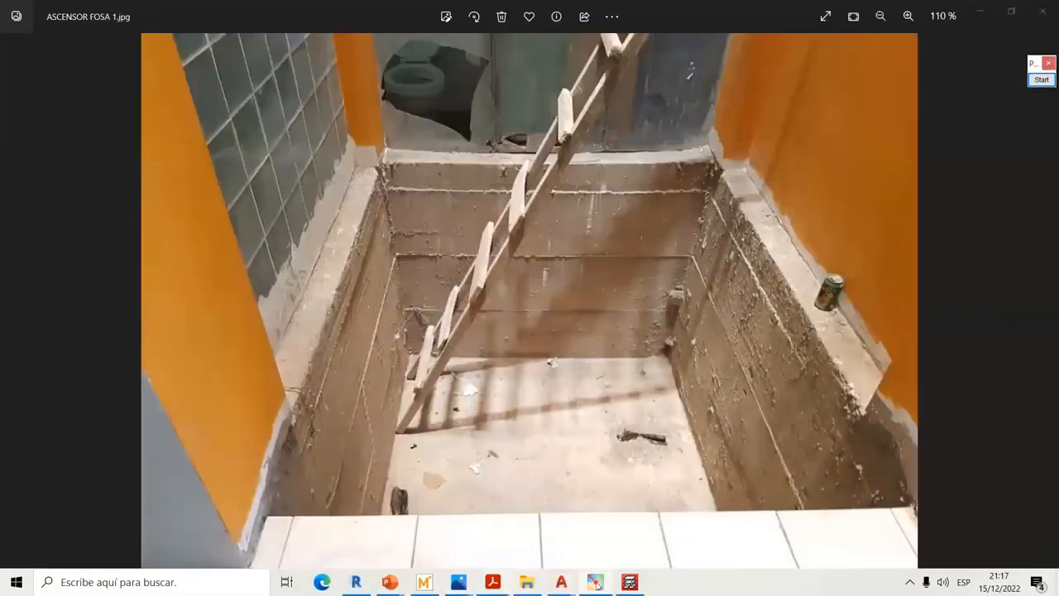
pyautogui.moveTo(476, 574)
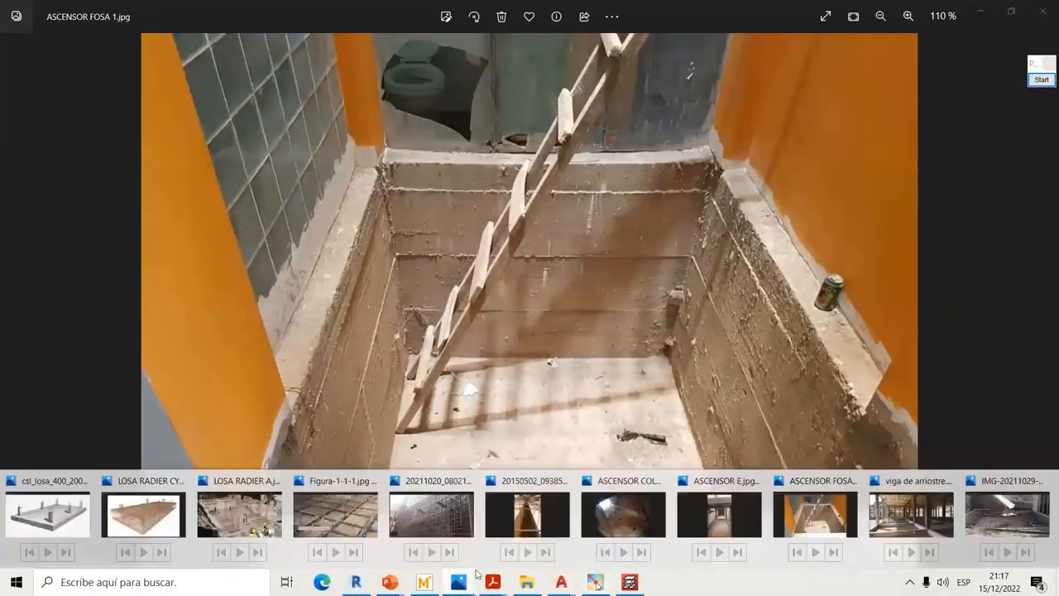
pyautogui.click(717, 513)
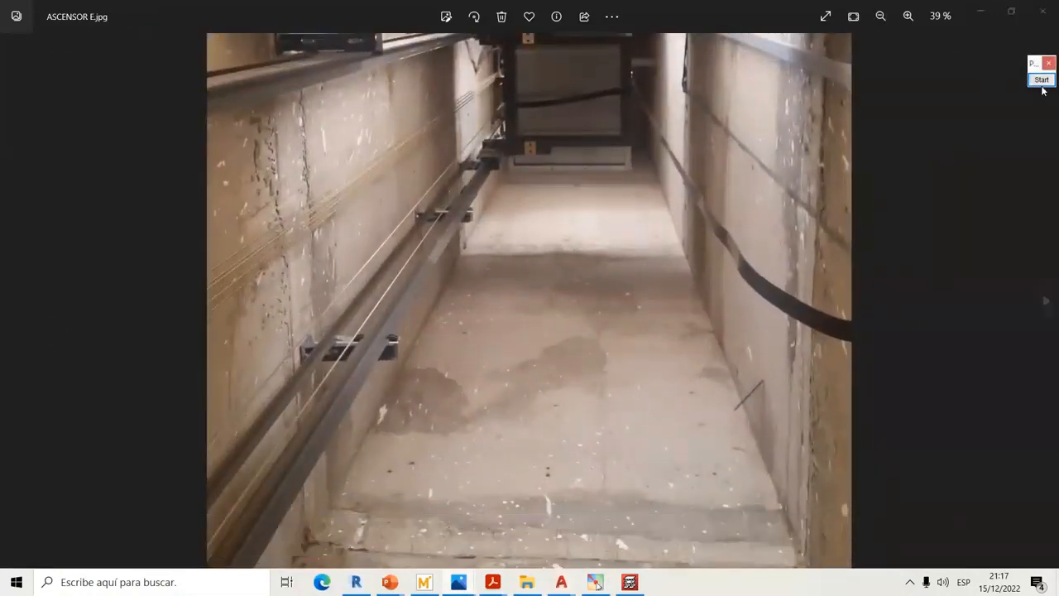
pyautogui.click(1042, 79)
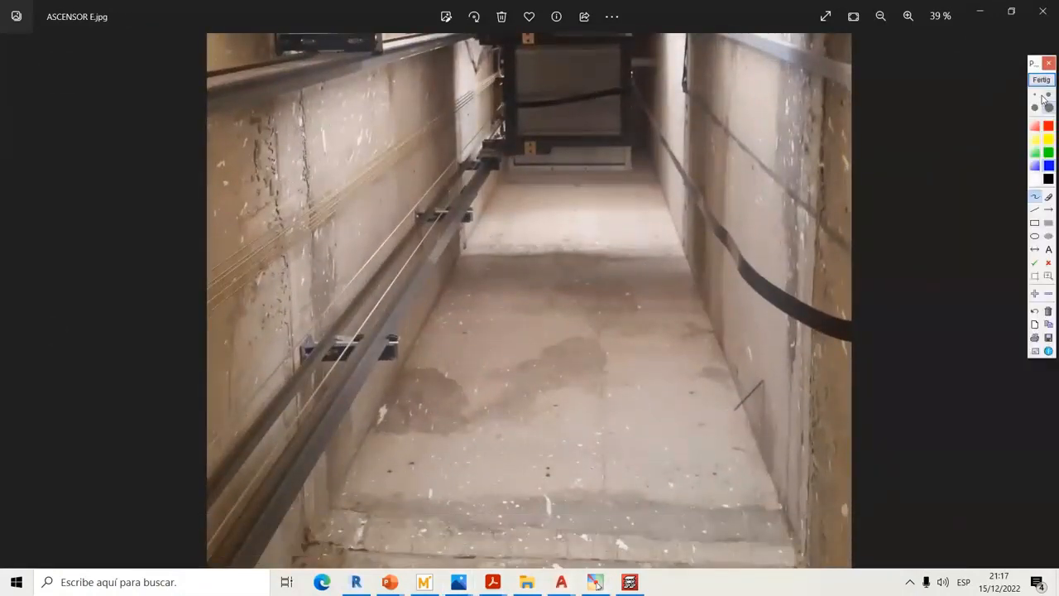
pyautogui.moveTo(501, 369)
pyautogui.mouseDown()
pyautogui.moveTo(502, 385)
pyautogui.moveTo(719, 230)
pyautogui.mouseUp()
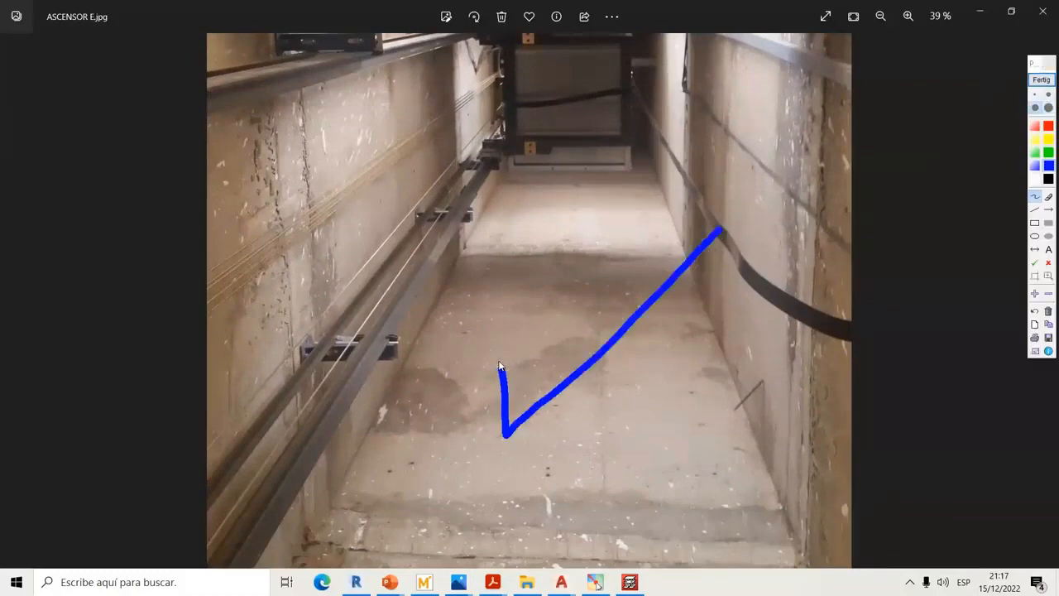
pyautogui.moveTo(499, 365); pyautogui.dragTo(494, 342)
pyautogui.click(1041, 80)
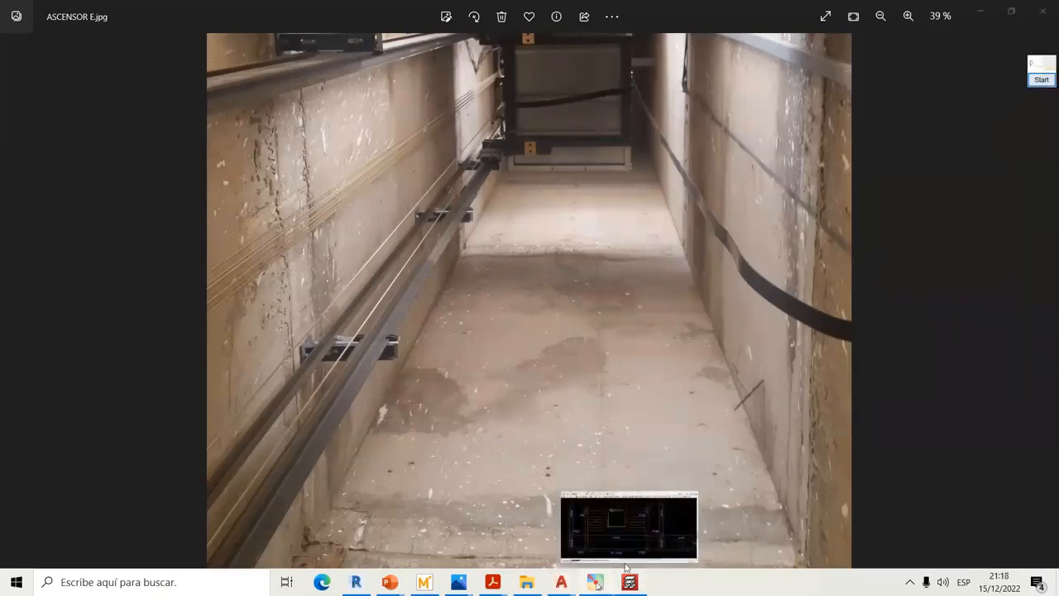
# Switch to CYPECAD and open a new reinforced-concrete wall definition for the elevator shaft between P9 and P10
pyautogui.click(617, 520)
pyautogui.scroll(2, 402, 231)
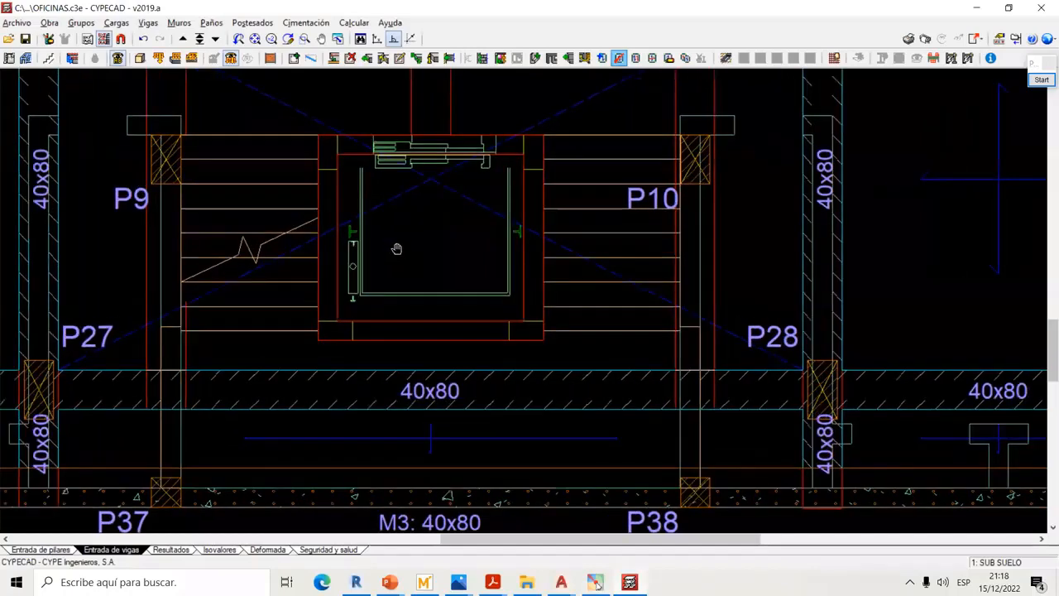
pyautogui.scroll(1, 395, 256)
pyautogui.scroll(3, 394, 259)
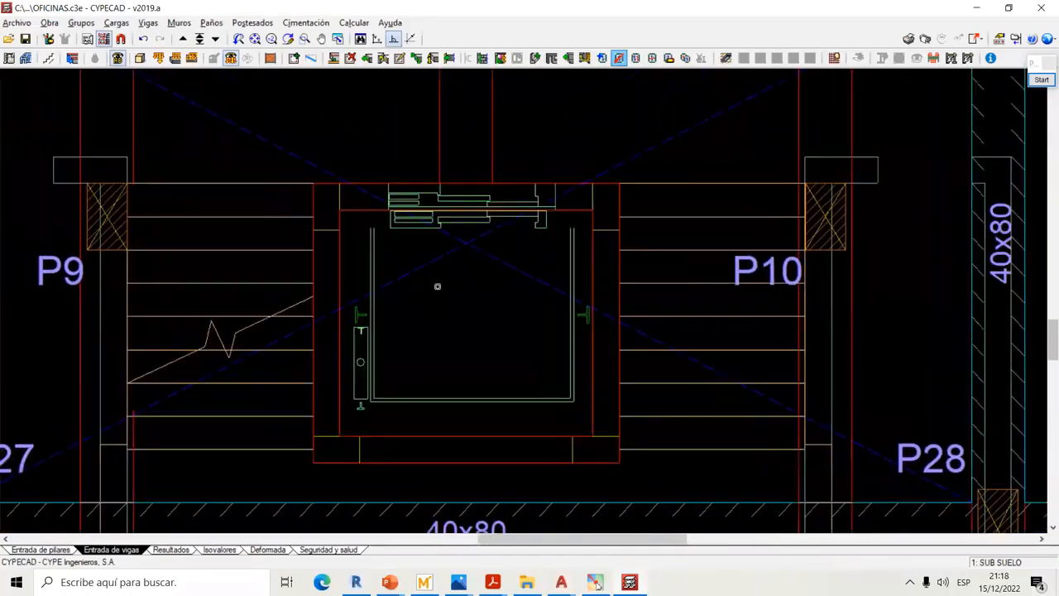
pyautogui.scroll(1, 367, 279)
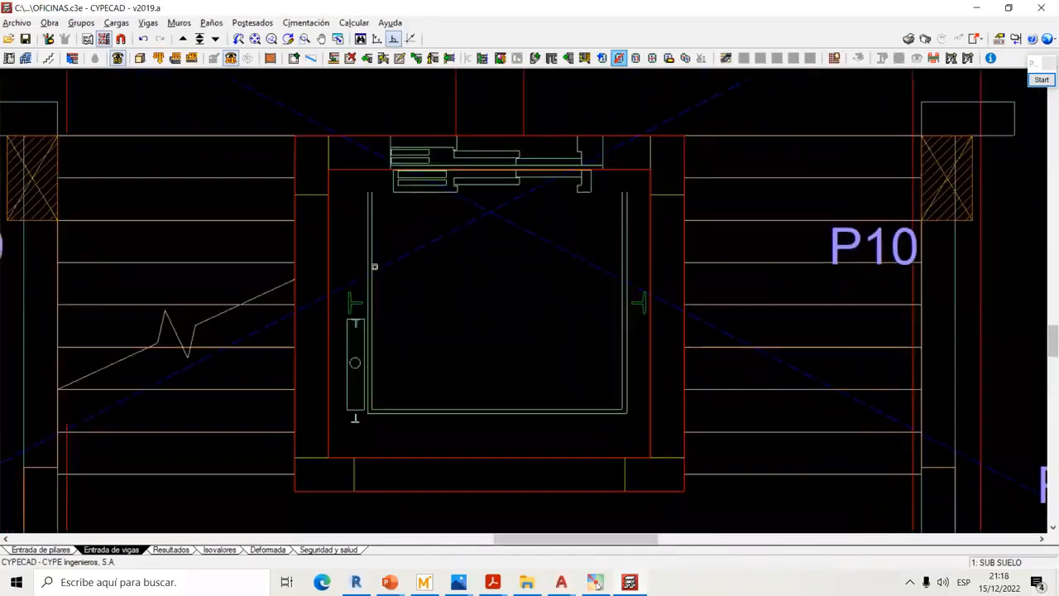
pyautogui.moveTo(383, 252); pyautogui.dragTo(381, 253, button='middle')
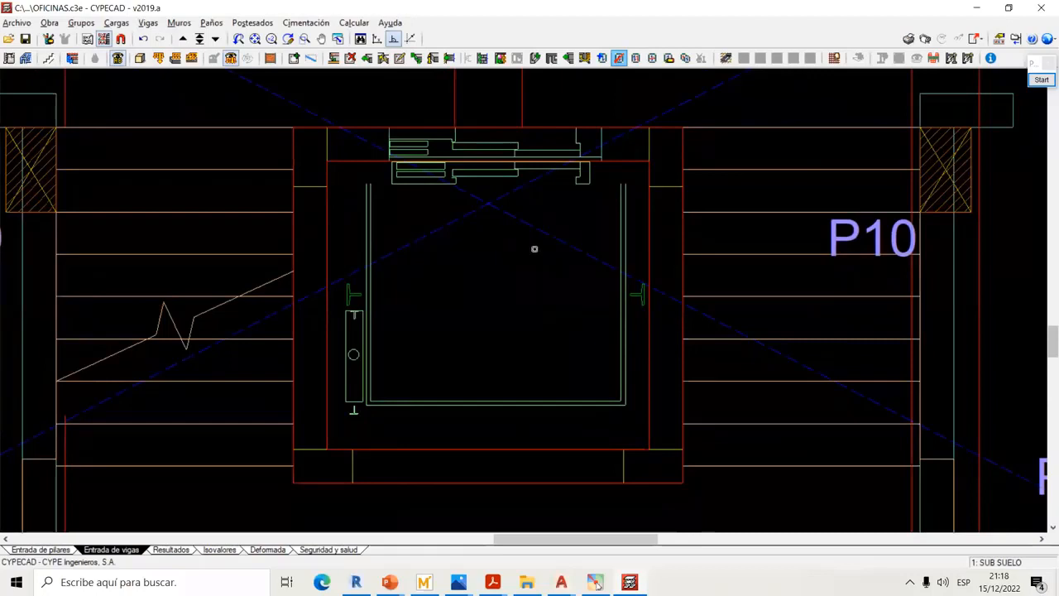
pyautogui.moveTo(539, 250); pyautogui.dragTo(537, 241, button='middle')
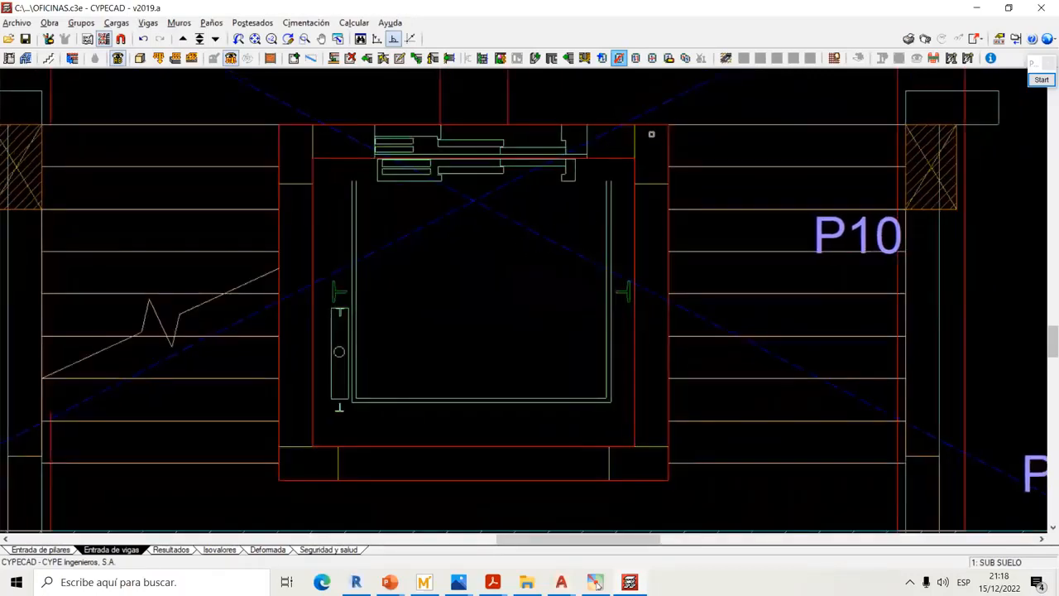
pyautogui.click(179, 22)
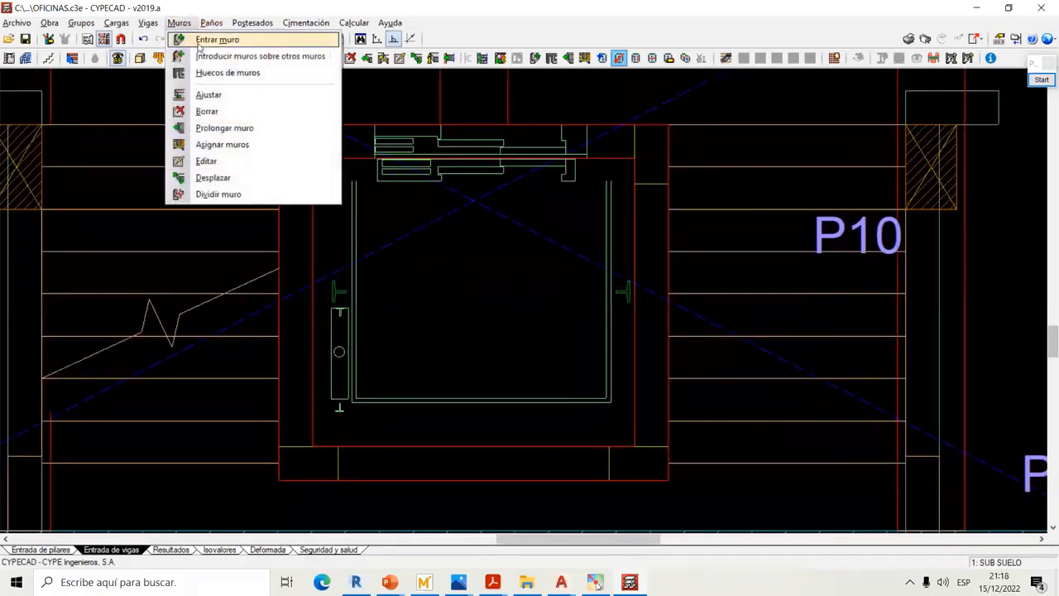
pyautogui.click(199, 43)
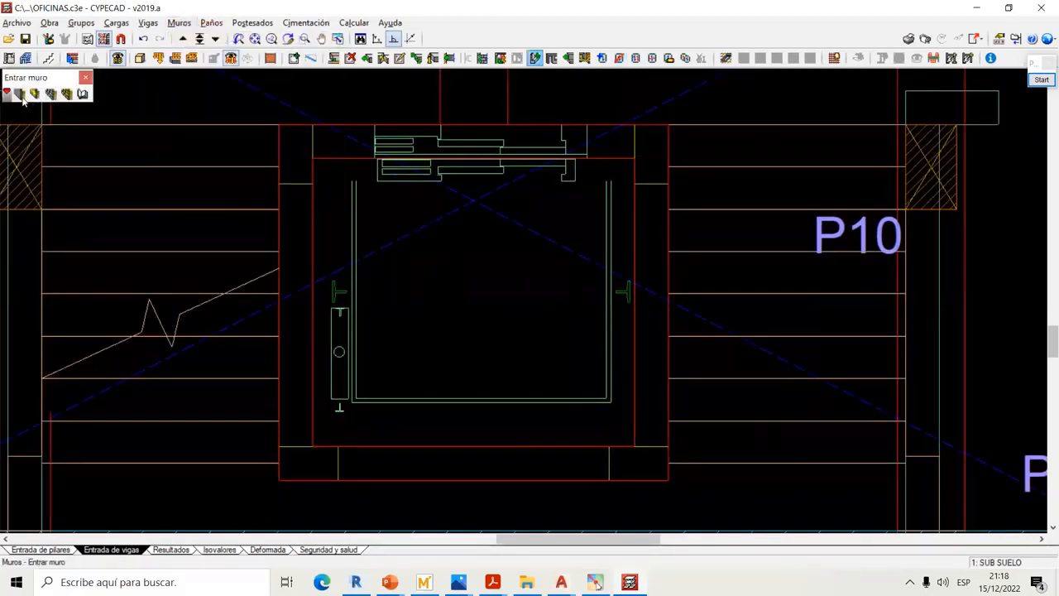
pyautogui.click(20, 96)
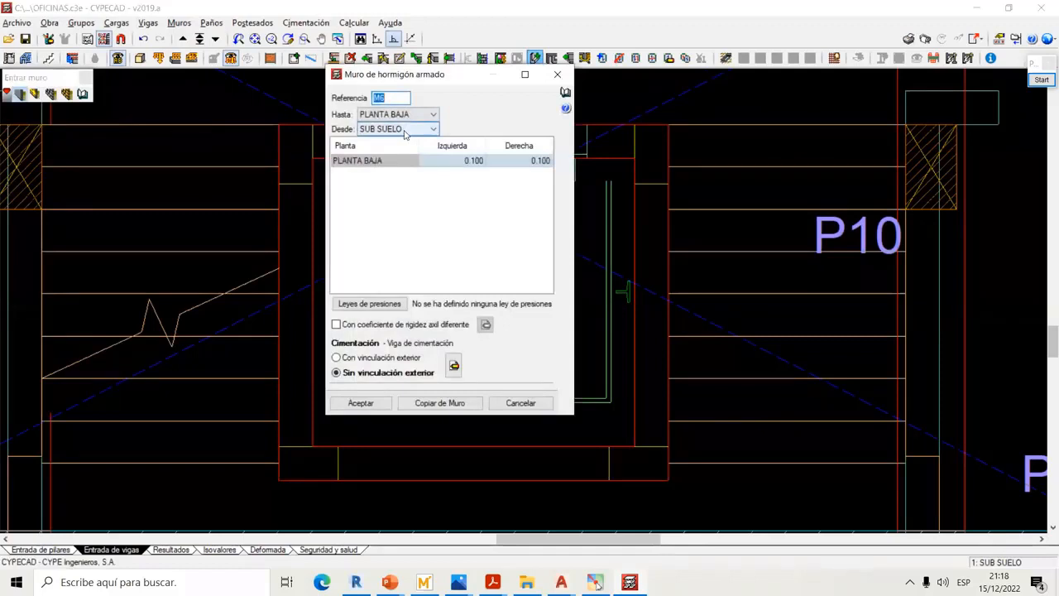
# Set the reinforced-concrete wall M6 to run from BASE ASCENSOR up to AZOTEA
pyautogui.click(405, 130)
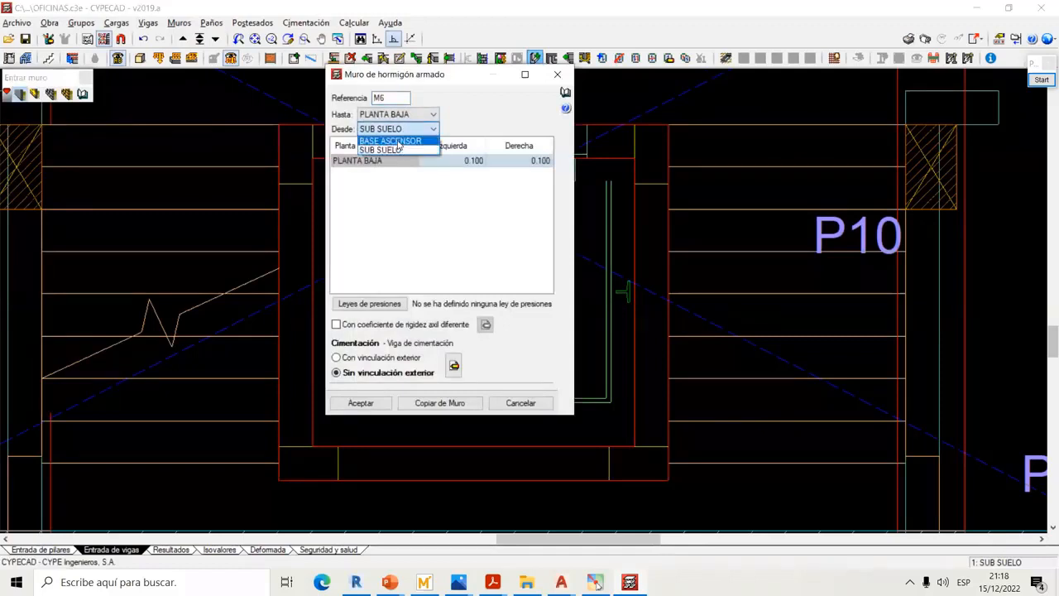
pyautogui.click(399, 142)
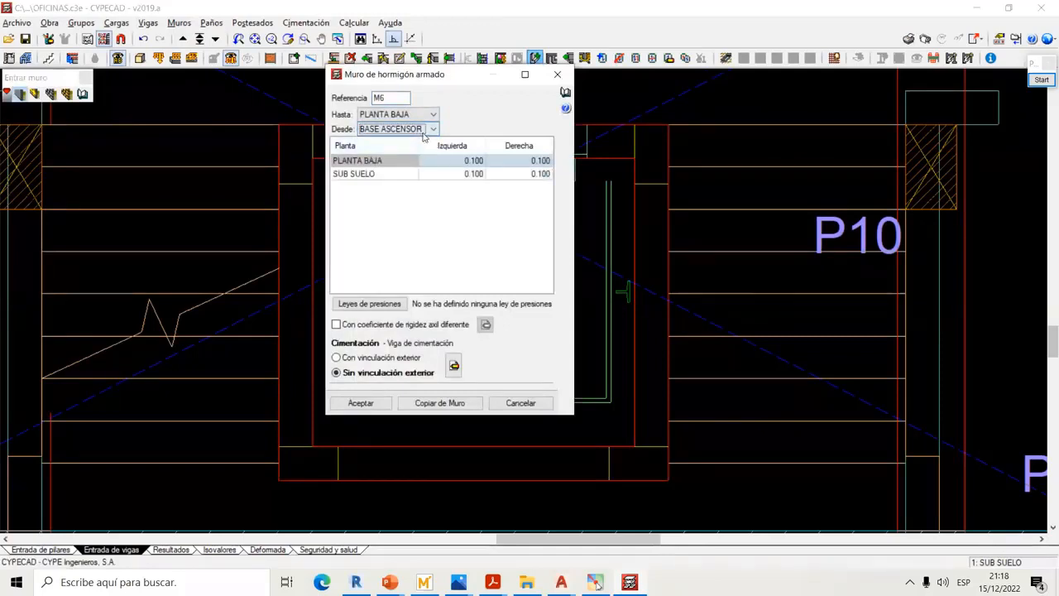
pyautogui.click(418, 115)
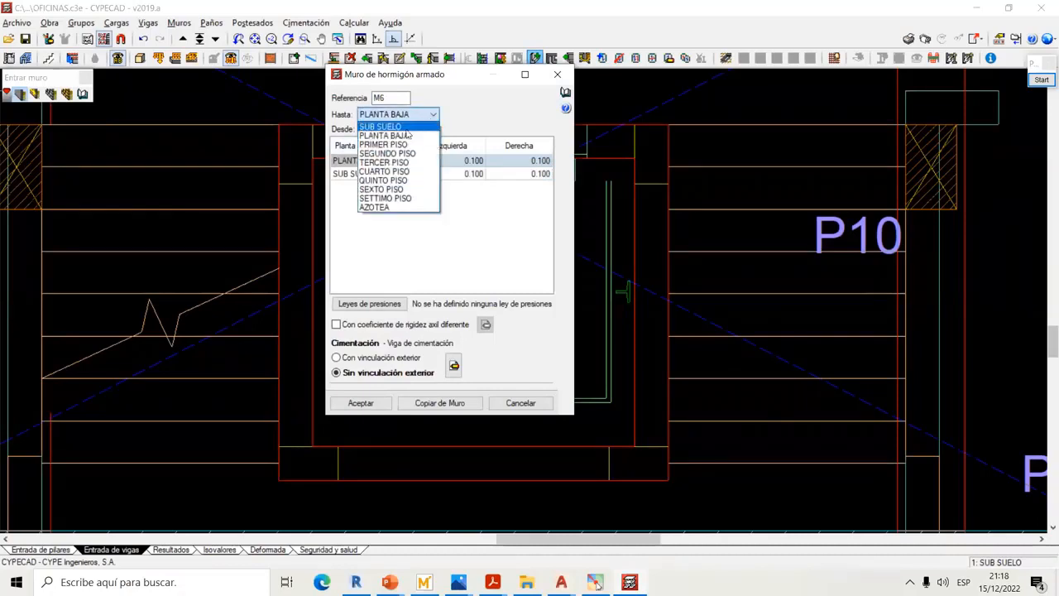
pyautogui.click(377, 207)
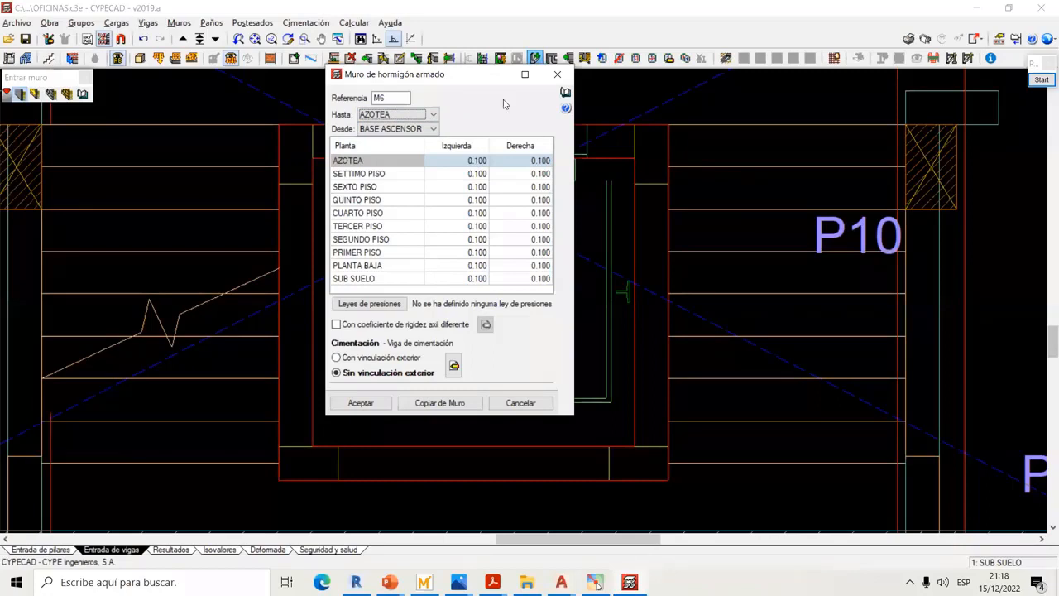
pyautogui.moveTo(464, 70); pyautogui.dragTo(455, 59)
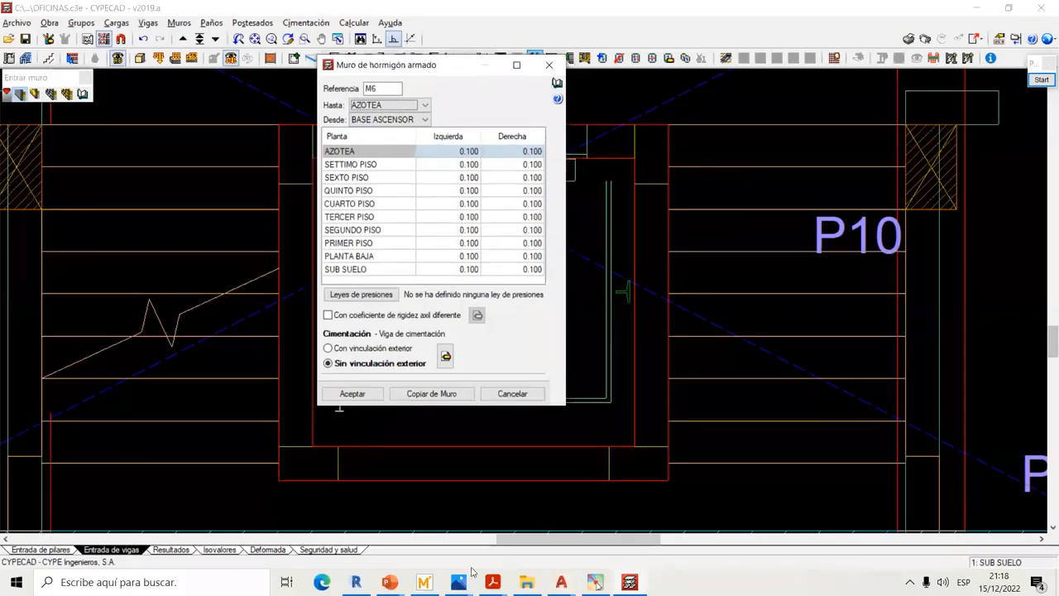
# Switch to AutoCAD and examine the floor-to-floor height dimensions in the PLANO EN CORTE-1 section drawing to find the tallest storey
pyautogui.moveTo(597, 584)
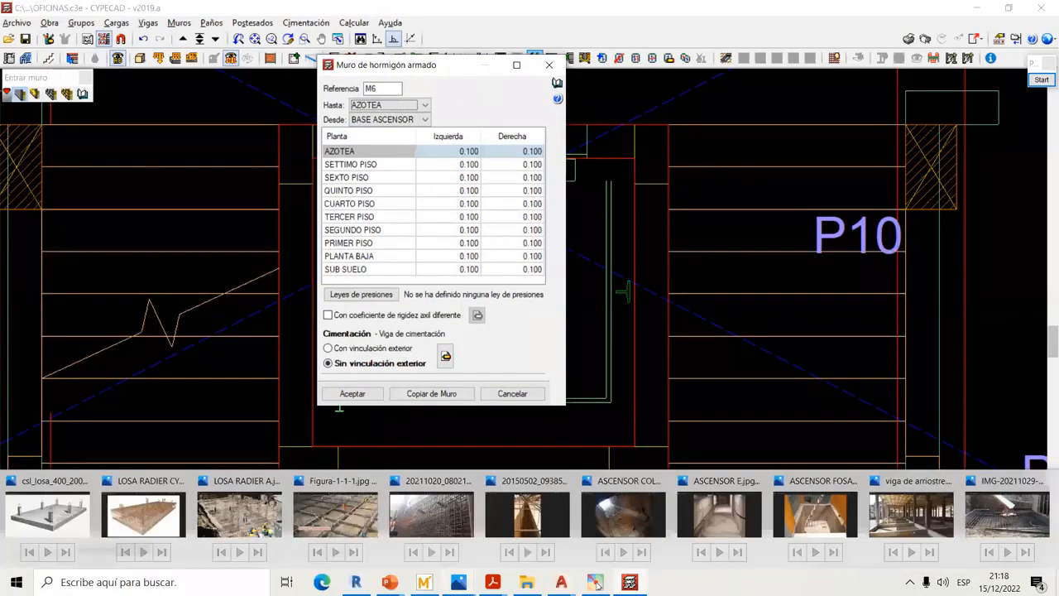
pyautogui.click(561, 583)
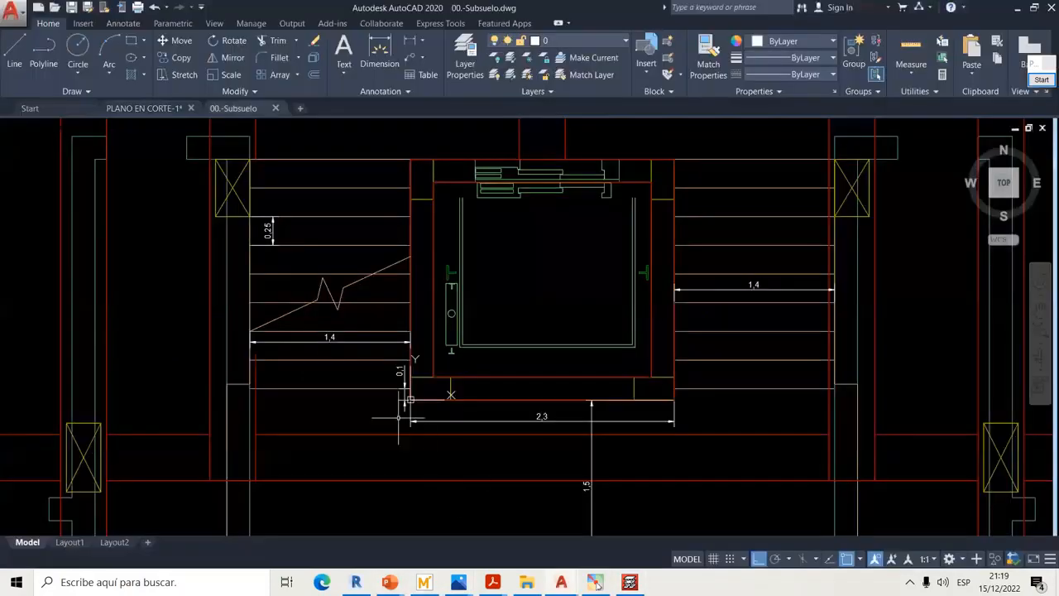
pyautogui.click(144, 108)
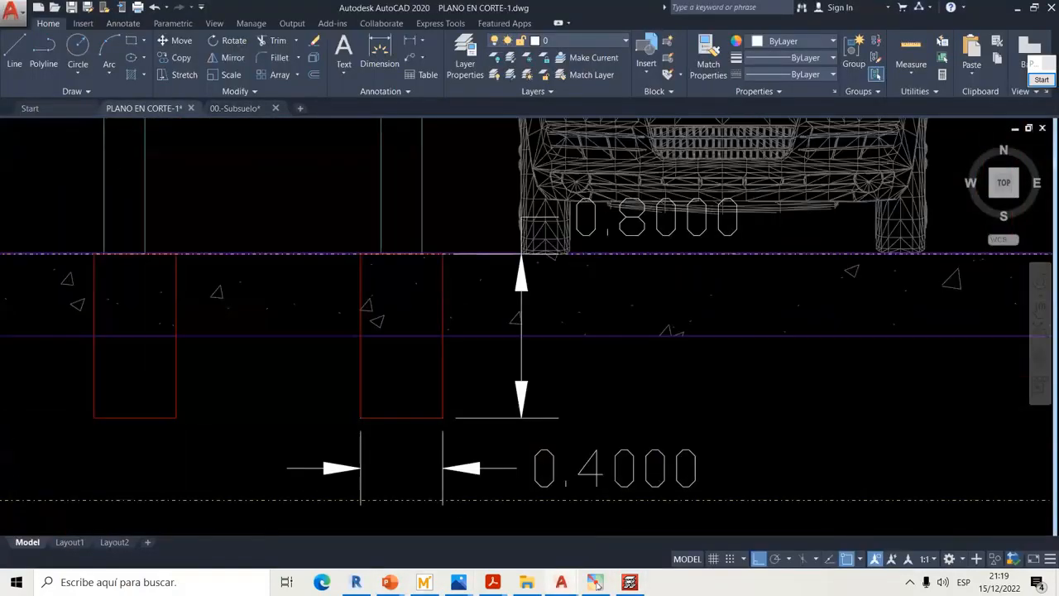
pyautogui.scroll(-5, 361, 378)
pyautogui.scroll(-4, 362, 378)
pyautogui.scroll(10, 350, 351)
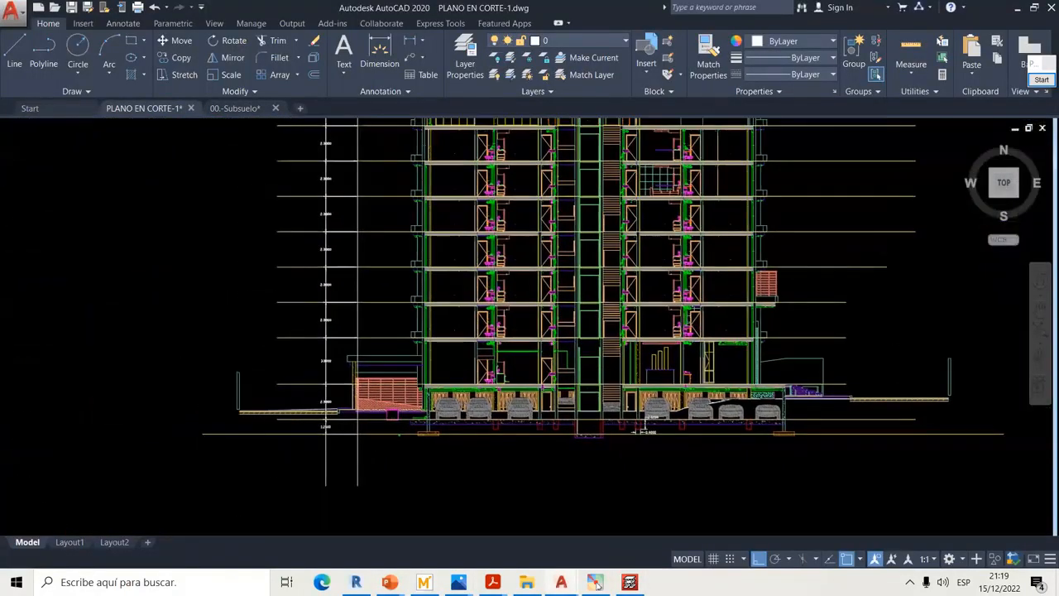
pyautogui.scroll(-3, 385, 339)
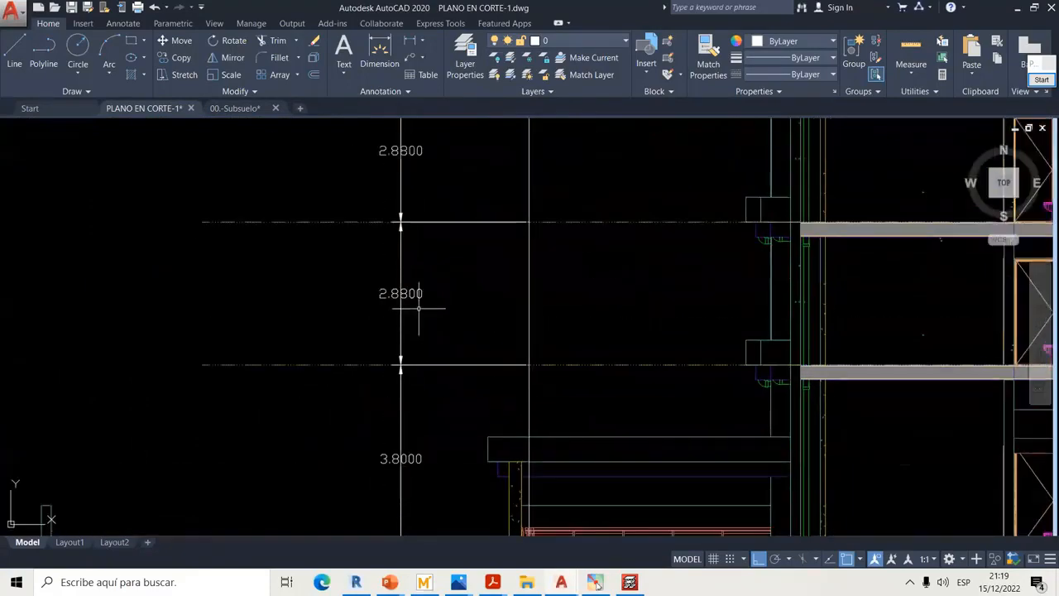
pyautogui.moveTo(417, 305); pyautogui.dragTo(419, 501, button='middle')
pyautogui.moveTo(445, 338); pyautogui.dragTo(442, 483, button='middle')
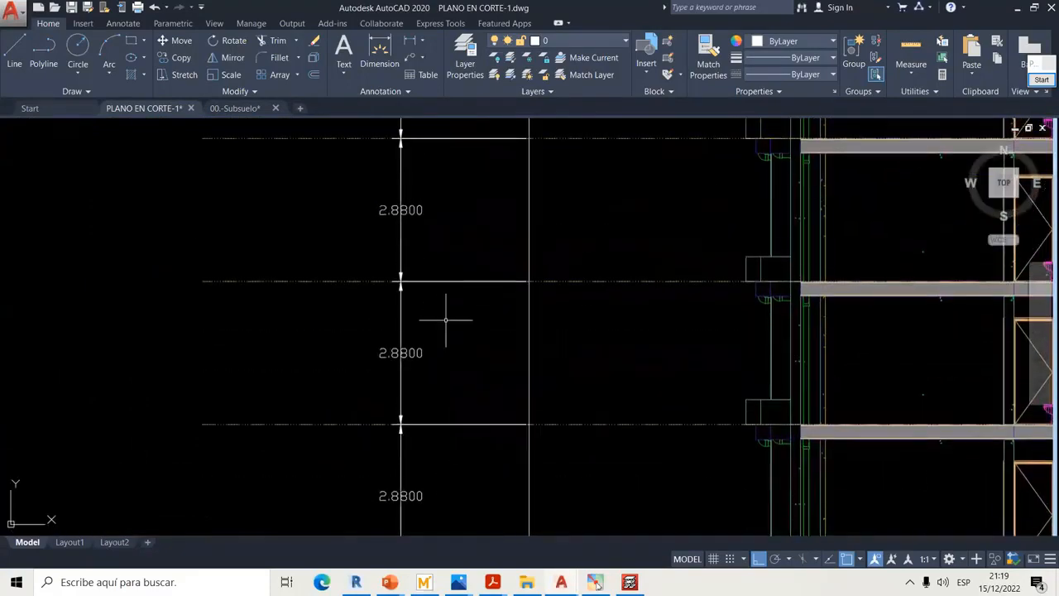
pyautogui.scroll(-4, 446, 319)
pyautogui.moveTo(446, 319); pyautogui.dragTo(451, 381, button='middle')
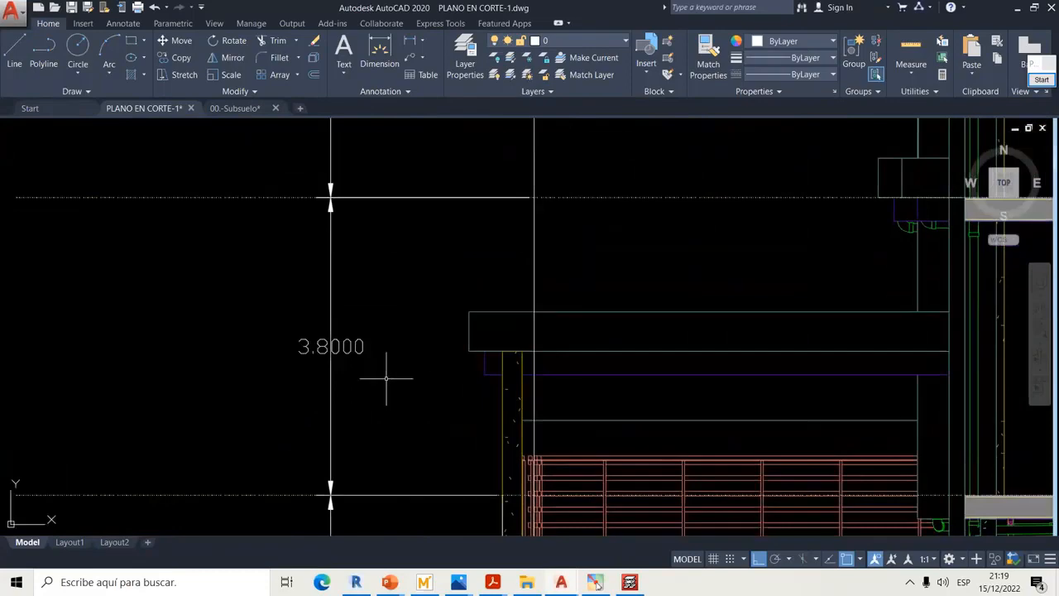
pyautogui.scroll(-2, 353, 358)
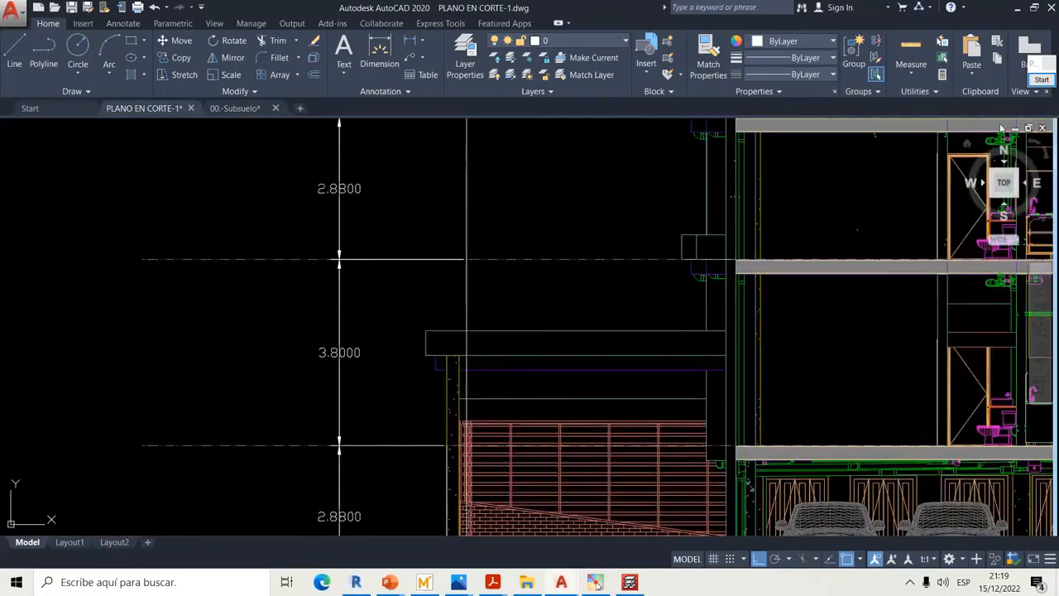
# Annotate the 3.8000 storey height in blue with the thickness formula "/25 = e" and sketch a thick C-shaped wall outline beside it
pyautogui.click(1041, 80)
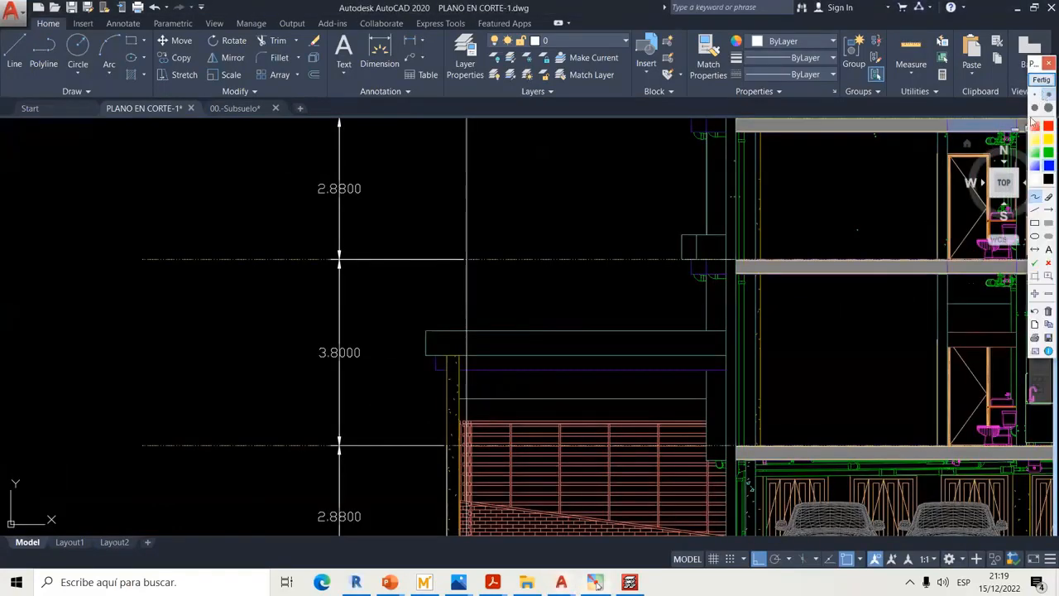
pyautogui.moveTo(323, 377); pyautogui.dragTo(406, 348)
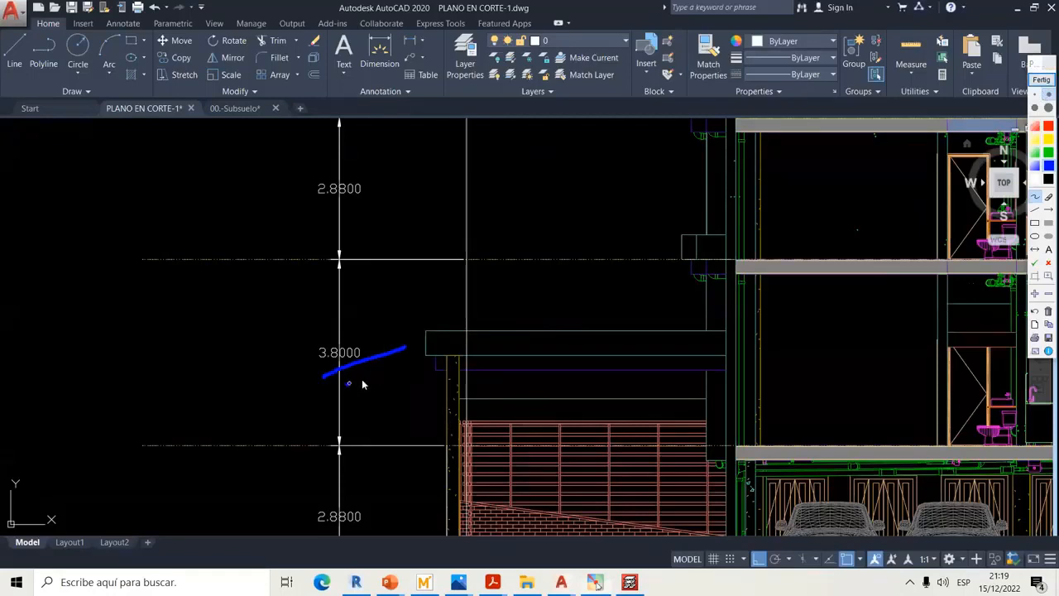
pyautogui.moveTo(349, 383); pyautogui.dragTo(388, 415)
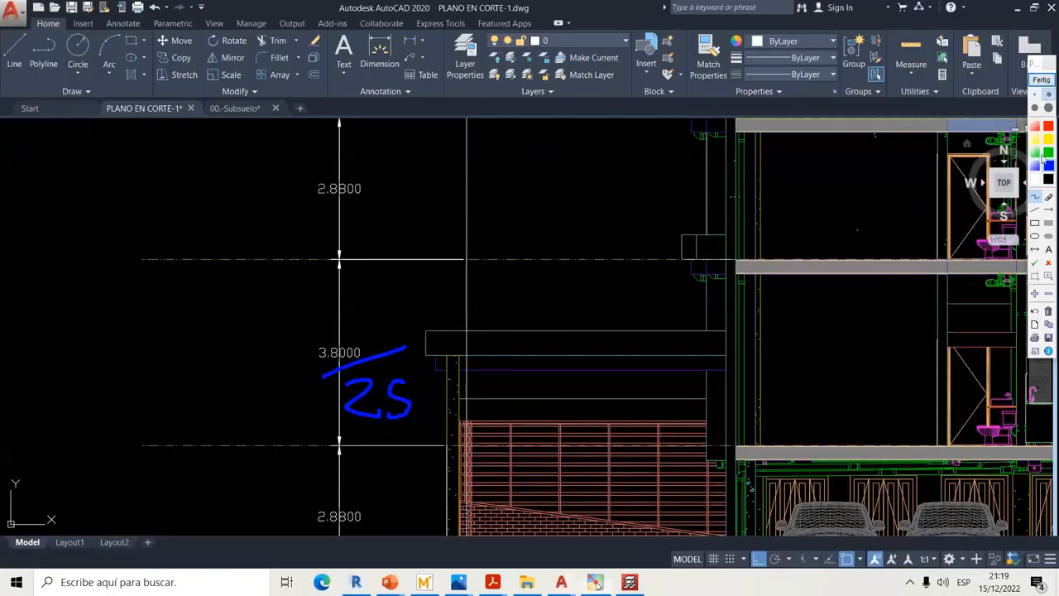
pyautogui.moveTo(169, 210)
pyautogui.mouseDown()
pyautogui.moveTo(84, 209)
pyautogui.moveTo(75, 236)
pyautogui.mouseUp()
pyautogui.moveTo(76, 291); pyautogui.dragTo(159, 306)
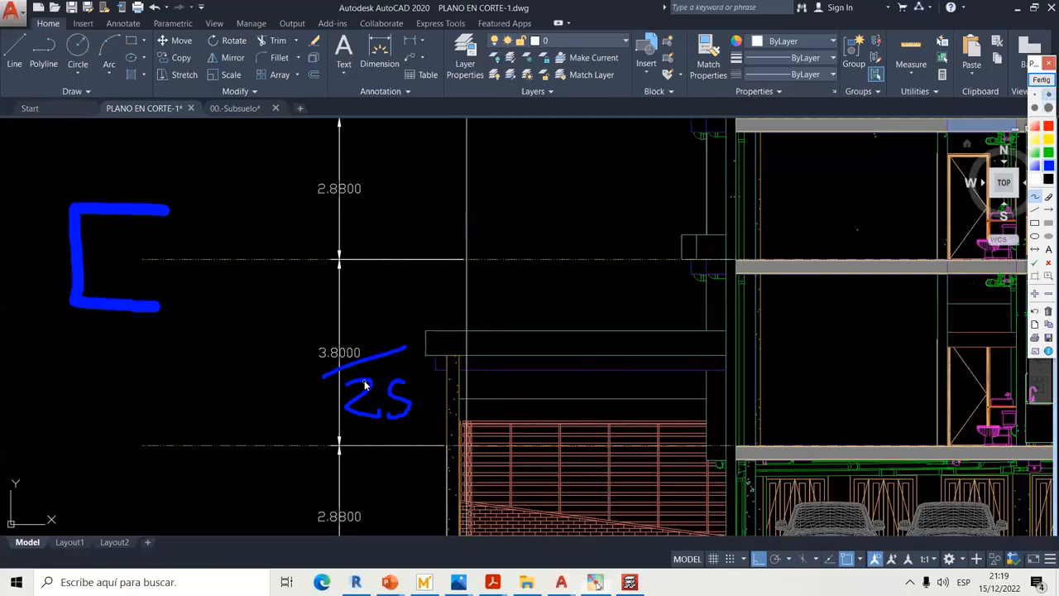
pyautogui.moveTo(426, 342)
pyautogui.mouseDown()
pyautogui.moveTo(445, 342)
pyautogui.moveTo(428, 354)
pyautogui.moveTo(485, 331)
pyautogui.moveTo(490, 362)
pyautogui.mouseUp()
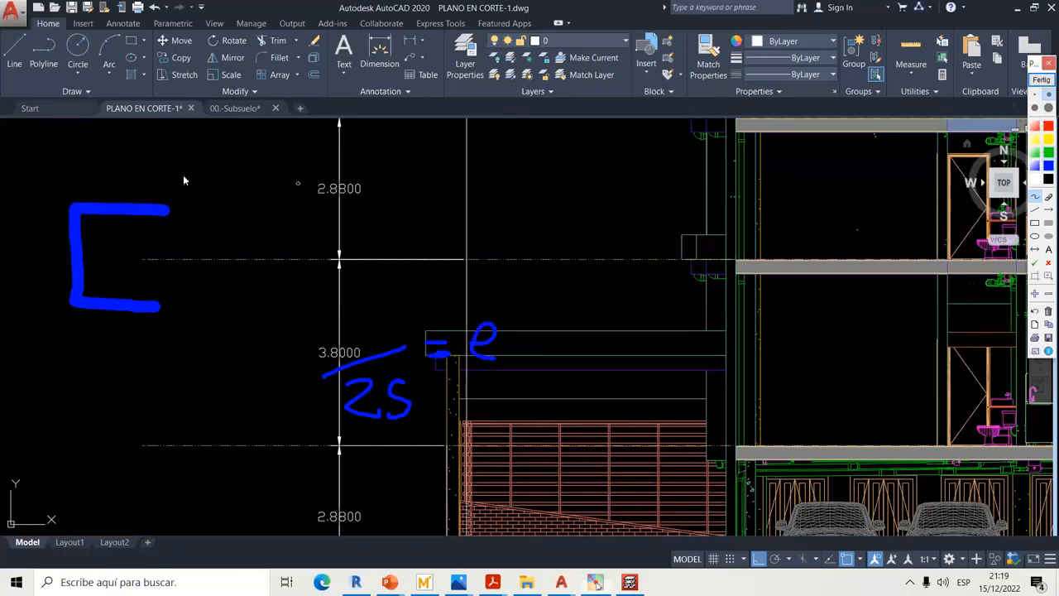
# Add green dimension marks to the C-shaped wall sketch, labelling its horizontal length l1 and vertical length l2
pyautogui.moveTo(75, 178)
pyautogui.mouseDown()
pyautogui.moveTo(167, 182)
pyautogui.moveTo(78, 180)
pyautogui.mouseUp()
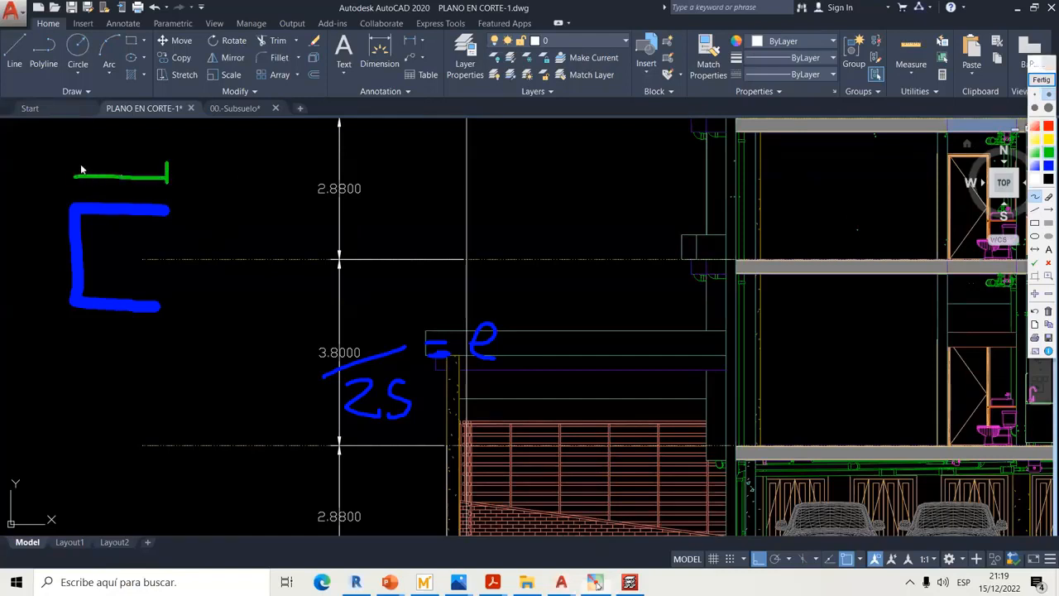
pyautogui.moveTo(128, 155); pyautogui.dragTo(146, 161)
pyautogui.moveTo(36, 203)
pyautogui.mouseDown()
pyautogui.moveTo(60, 202)
pyautogui.moveTo(50, 302)
pyautogui.moveTo(61, 302)
pyautogui.mouseUp()
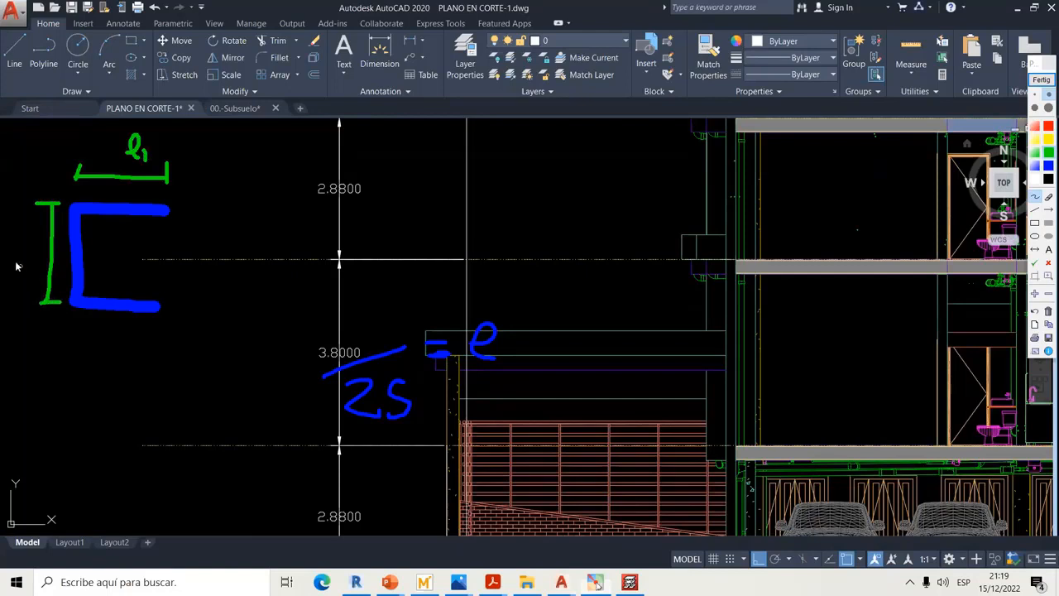
pyautogui.moveTo(16, 267)
pyautogui.mouseDown()
pyautogui.moveTo(28, 235)
pyautogui.moveTo(33, 280)
pyautogui.moveTo(47, 279)
pyautogui.mouseUp()
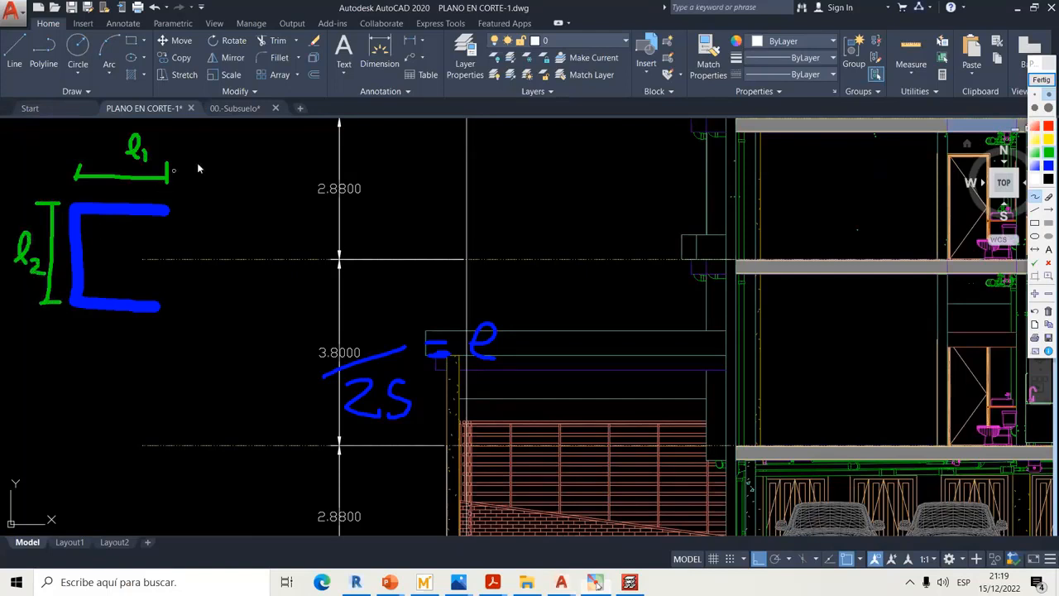
# Write the wall thickness formulas e1 = l1/25 and e2 = l2/25 in green, add subscript 3 to the blue e, and circle the 3.8000 height
pyautogui.moveTo(248, 175)
pyautogui.mouseDown()
pyautogui.moveTo(261, 195)
pyautogui.moveTo(284, 192)
pyautogui.mouseUp()
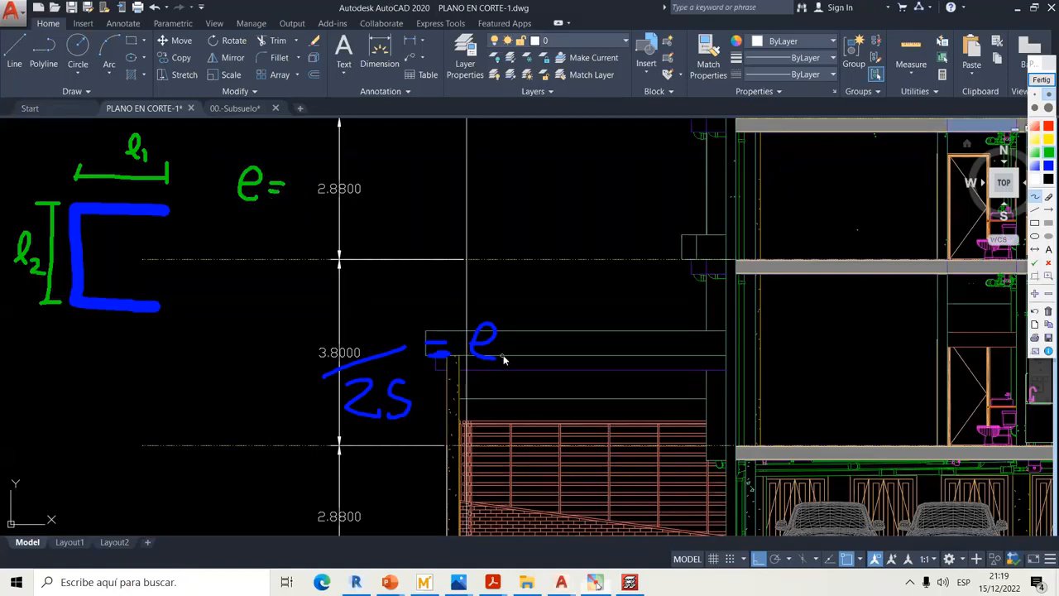
pyautogui.moveTo(503, 358); pyautogui.dragTo(499, 377)
pyautogui.moveTo(289, 189)
pyautogui.mouseDown()
pyautogui.moveTo(347, 187)
pyautogui.moveTo(308, 139)
pyautogui.moveTo(327, 175)
pyautogui.moveTo(316, 220)
pyautogui.moveTo(331, 222)
pyautogui.moveTo(336, 202)
pyautogui.mouseUp()
pyautogui.moveTo(249, 270)
pyautogui.mouseDown()
pyautogui.moveTo(280, 290)
pyautogui.moveTo(304, 274)
pyautogui.moveTo(306, 288)
pyautogui.moveTo(390, 290)
pyautogui.mouseUp()
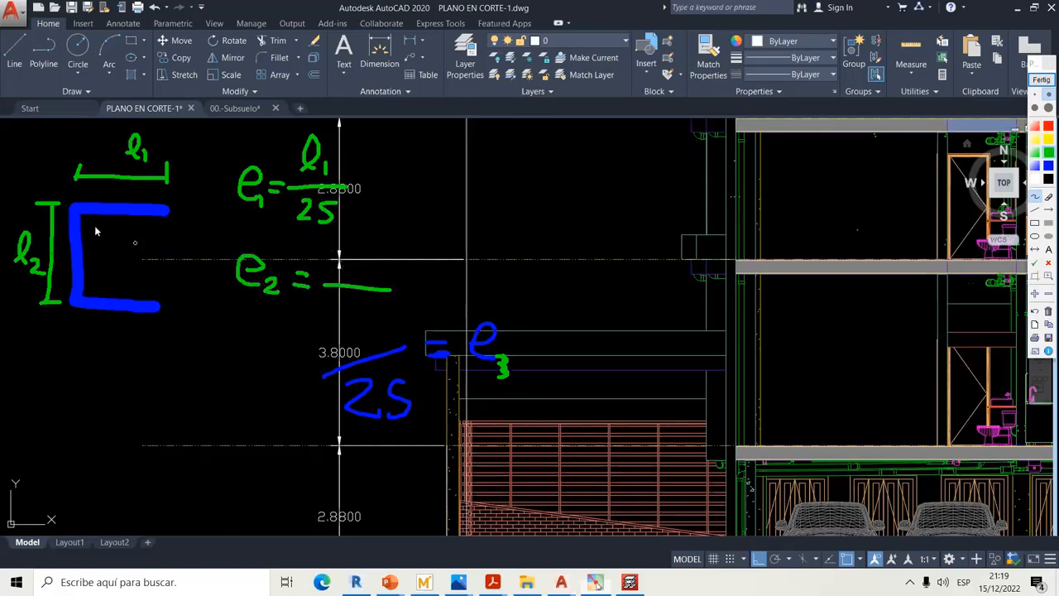
pyautogui.moveTo(346, 271)
pyautogui.mouseDown()
pyautogui.moveTo(353, 248)
pyautogui.moveTo(357, 273)
pyautogui.moveTo(377, 286)
pyautogui.moveTo(356, 315)
pyautogui.mouseUp()
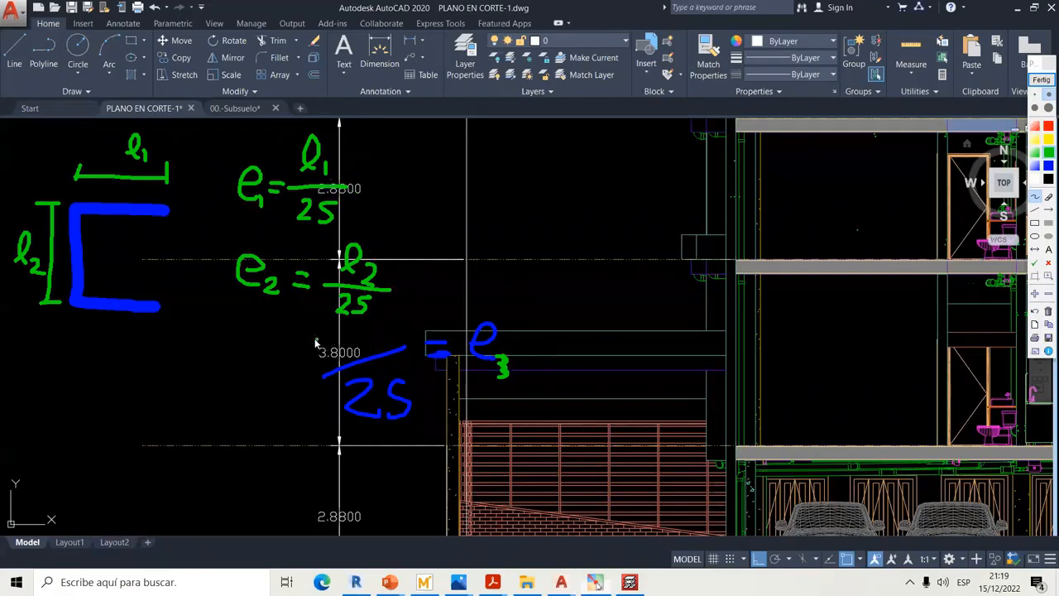
pyautogui.moveTo(315, 343)
pyautogui.mouseDown()
pyautogui.moveTo(320, 362)
pyautogui.moveTo(344, 364)
pyautogui.moveTo(368, 347)
pyautogui.moveTo(311, 347)
pyautogui.mouseUp()
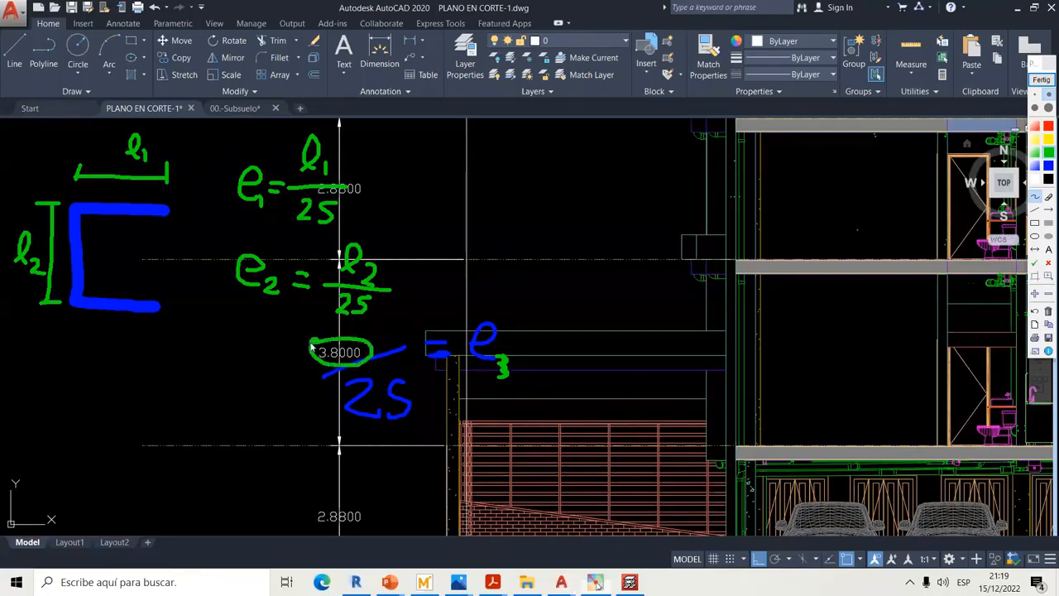
pyautogui.click(1041, 79)
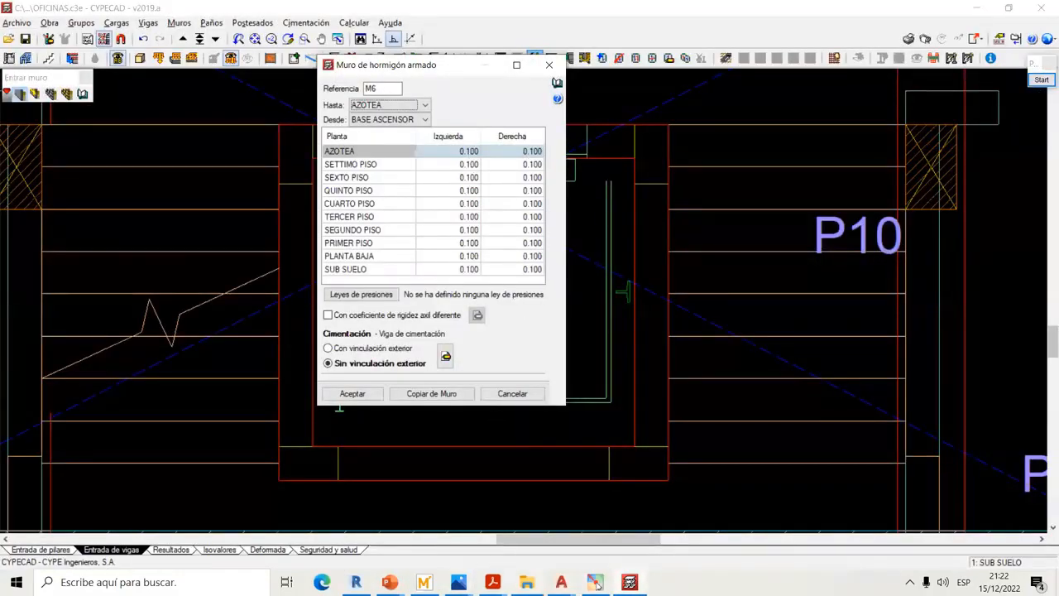
# Open predimensionamiento.jpg from the COLUMNA folder in IMAGENES 3 and examine the MUROS thickness guidelines by number of storeys
pyautogui.click(459, 582)
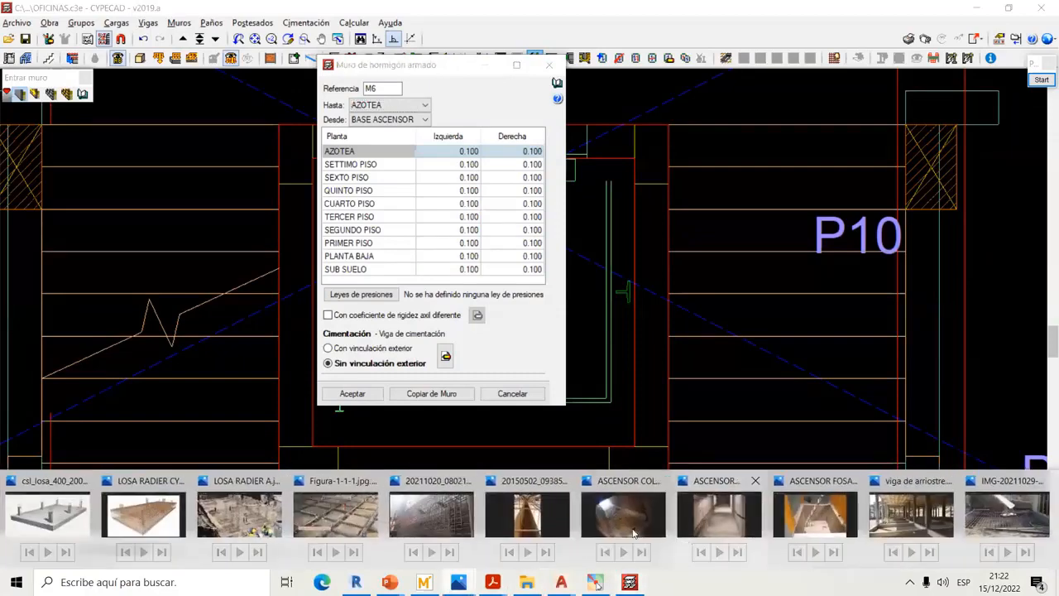
pyautogui.click(527, 582)
pyautogui.click(13, 109)
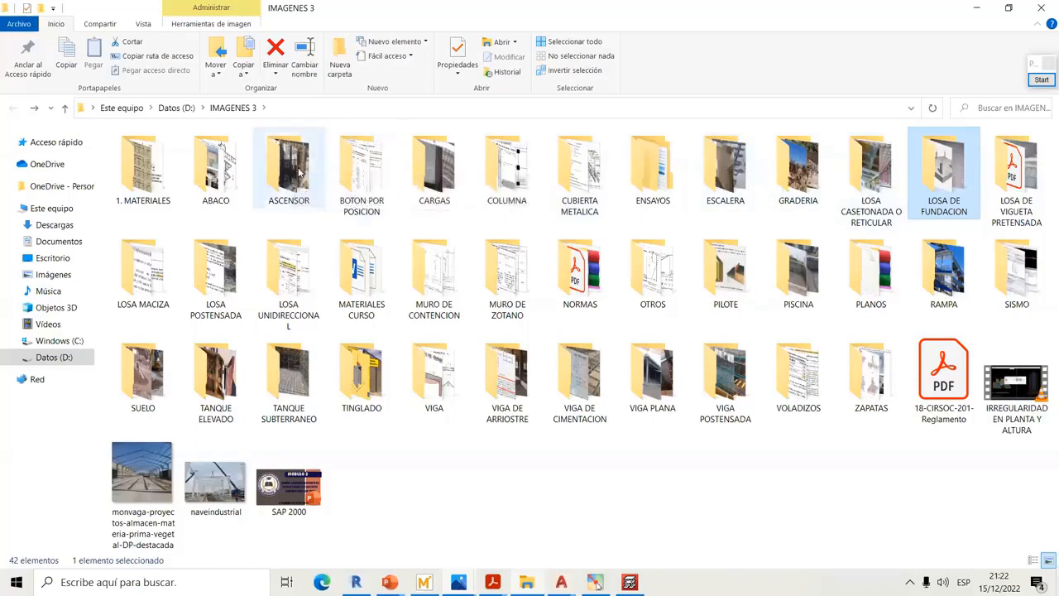
pyautogui.doubleClick(508, 167)
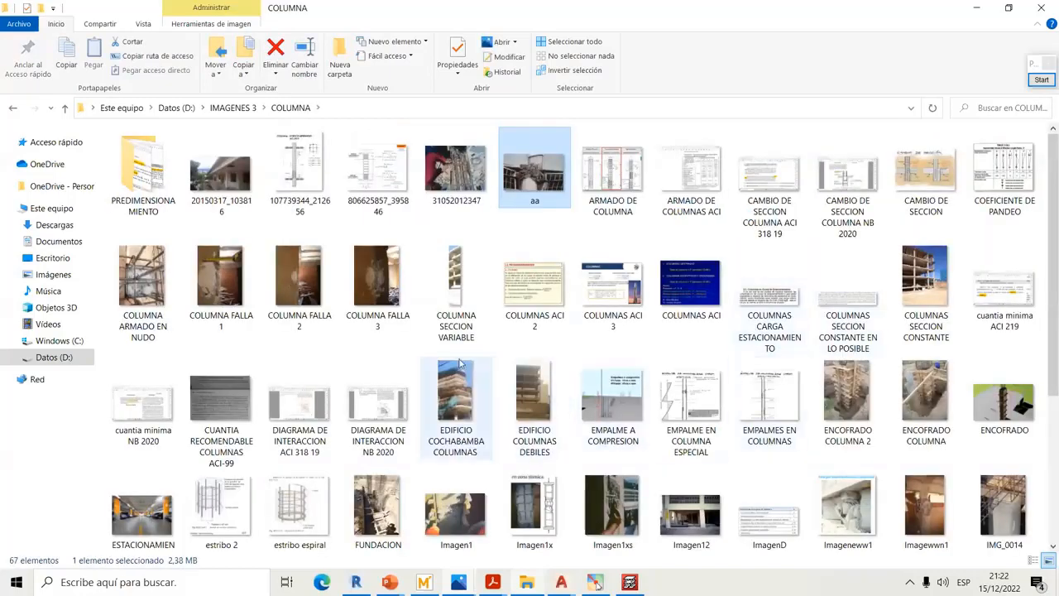
pyautogui.scroll(-3, 461, 365)
pyautogui.click(1004, 365)
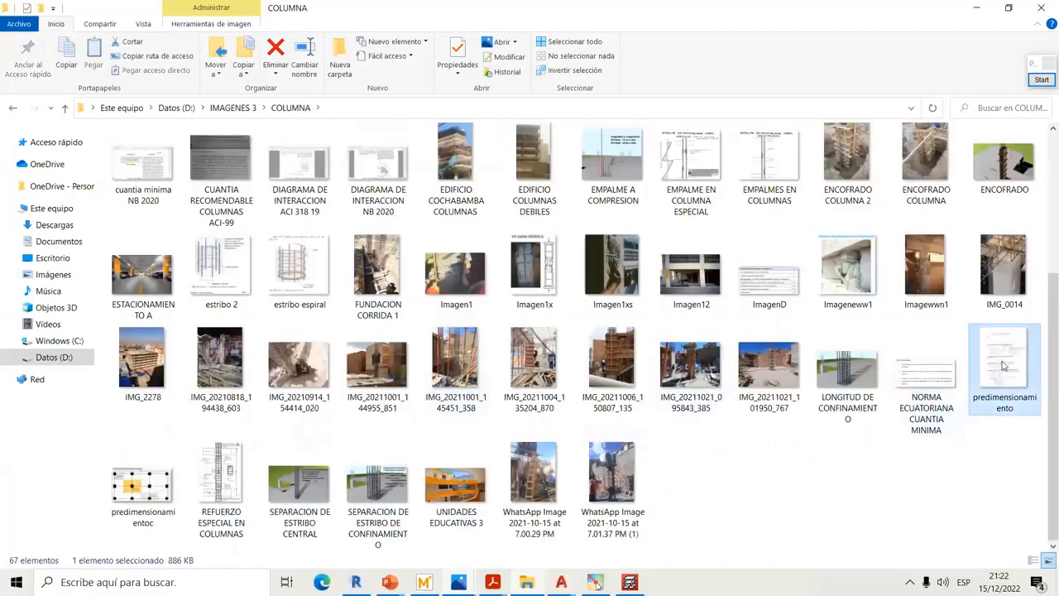
pyautogui.doubleClick(1004, 366)
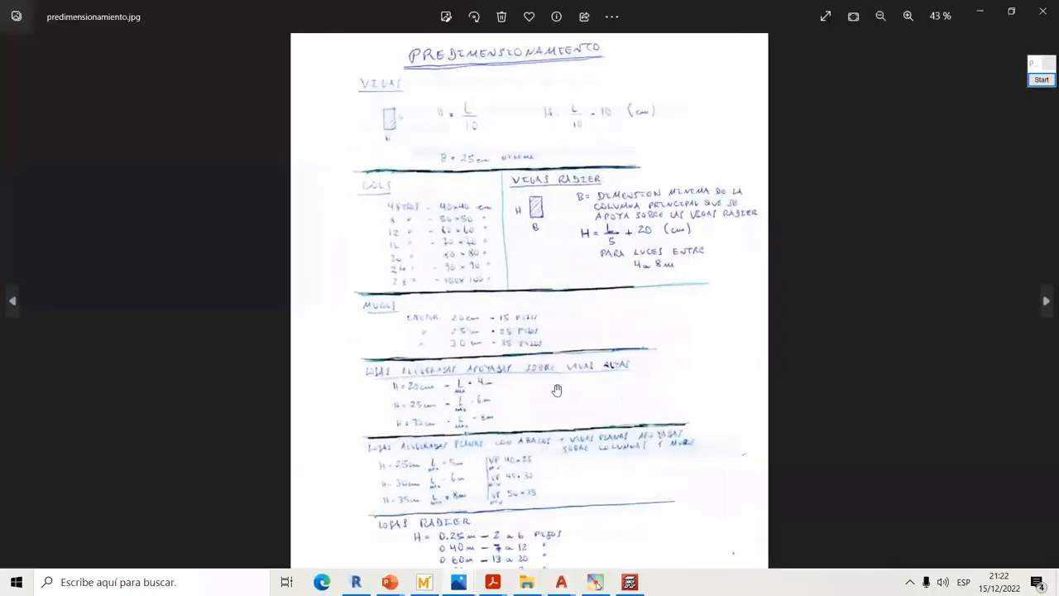
pyautogui.scroll(2, 561, 305)
pyautogui.scroll(1, 492, 306)
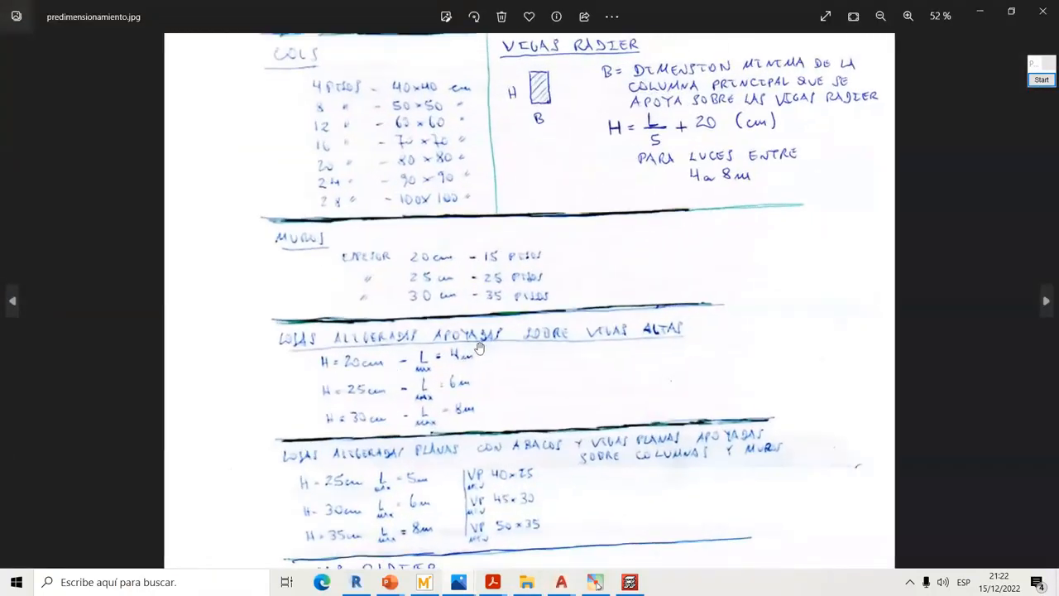
pyautogui.scroll(4, 492, 305)
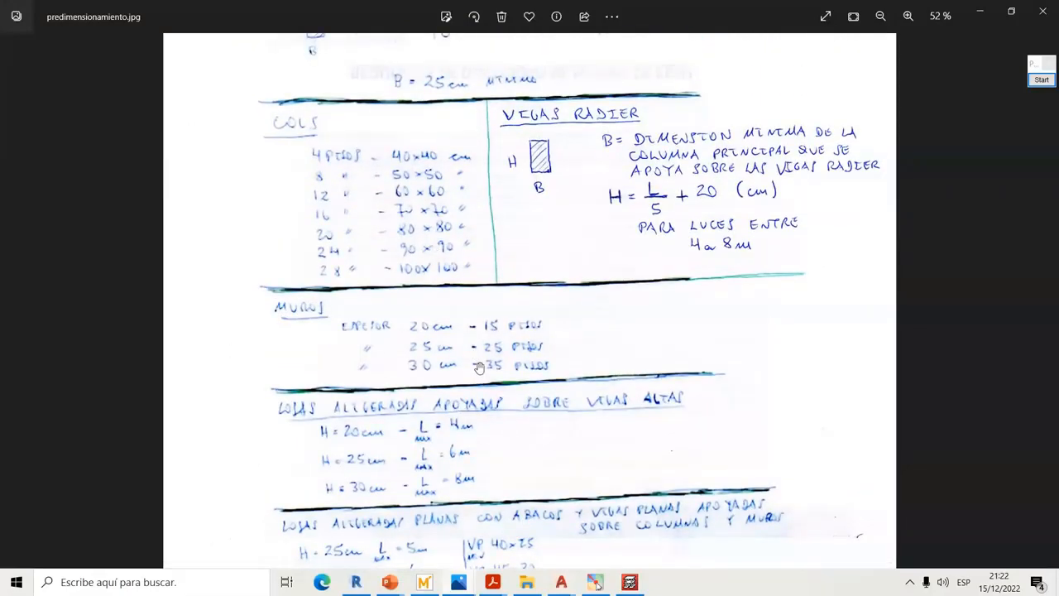
pyautogui.scroll(5, 478, 368)
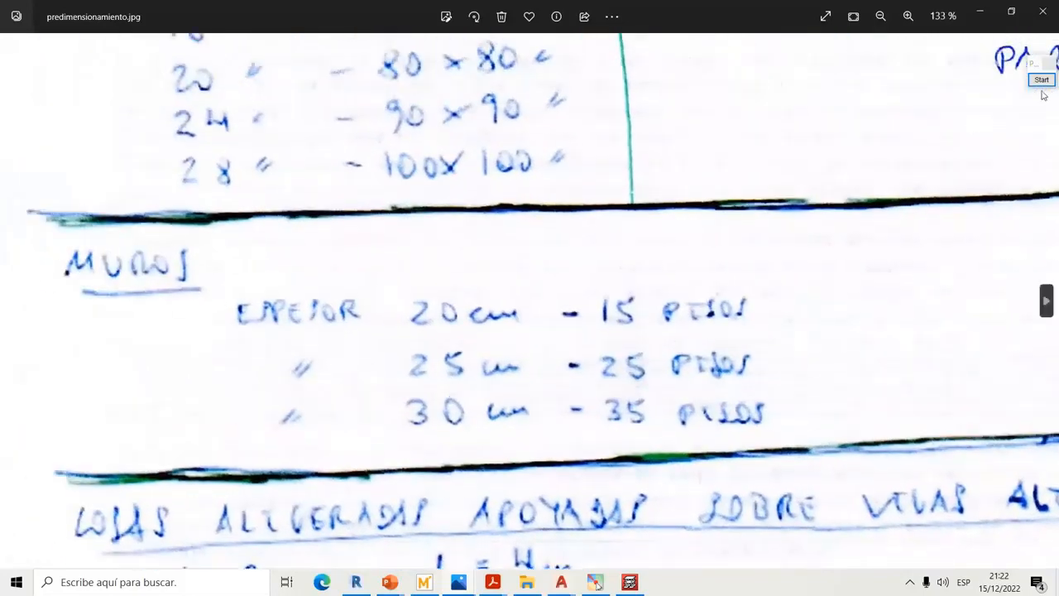
# Annotate the MUROS table in green: circle 20 cm with an arrow to 15 PISOS, write "8 pisos", and mark the 25 and 35 PISOS rows
pyautogui.click(1042, 79)
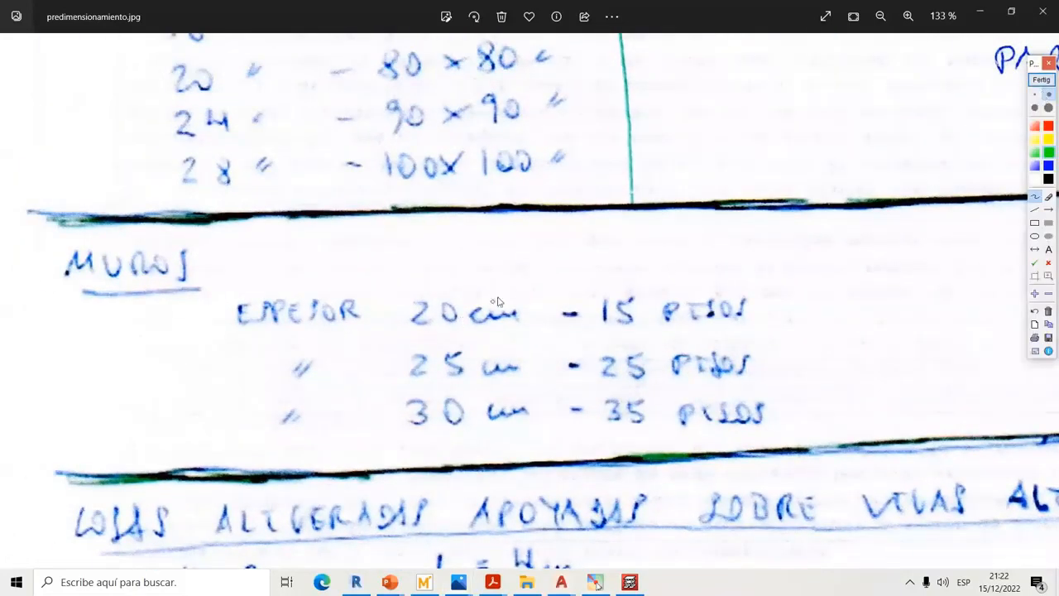
pyautogui.moveTo(429, 283)
pyautogui.mouseDown()
pyautogui.moveTo(403, 341)
pyautogui.moveTo(525, 337)
pyautogui.moveTo(427, 283)
pyautogui.mouseUp()
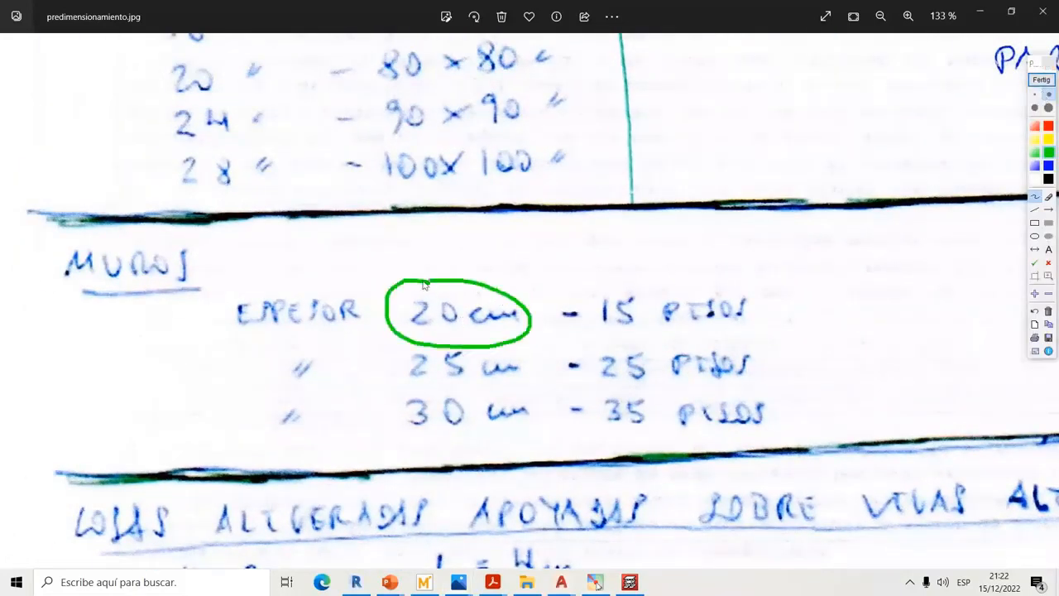
pyautogui.moveTo(527, 316)
pyautogui.mouseDown()
pyautogui.moveTo(531, 297)
pyautogui.moveTo(585, 266)
pyautogui.moveTo(629, 291)
pyautogui.moveTo(602, 285)
pyautogui.mouseUp()
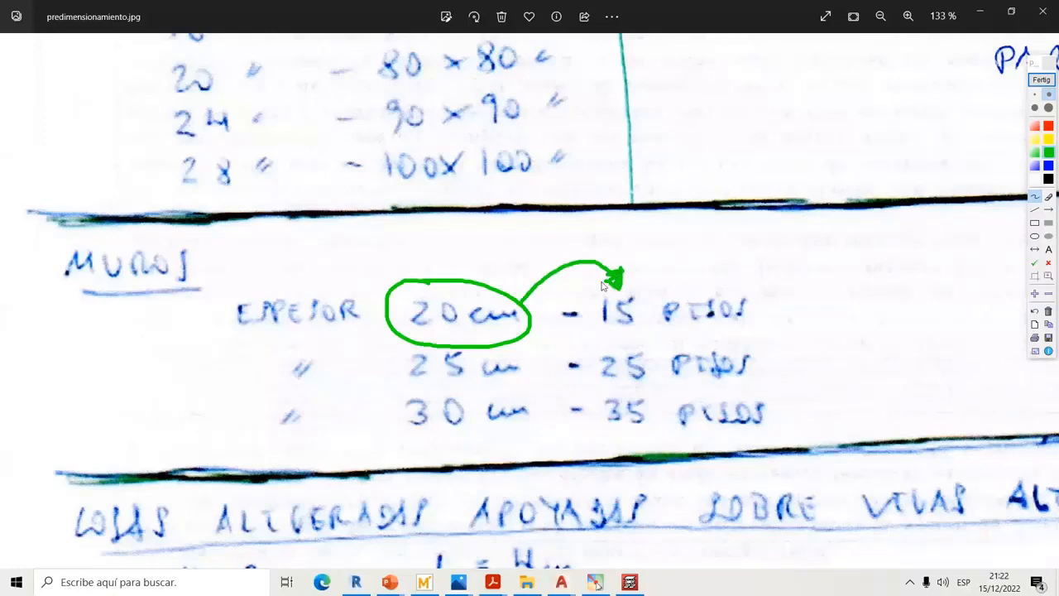
pyautogui.moveTo(700, 225)
pyautogui.mouseDown()
pyautogui.moveTo(684, 235)
pyautogui.moveTo(695, 225)
pyautogui.moveTo(708, 263)
pyautogui.moveTo(749, 242)
pyautogui.moveTo(740, 257)
pyautogui.moveTo(770, 246)
pyautogui.moveTo(786, 259)
pyautogui.mouseUp()
pyautogui.click(732, 226)
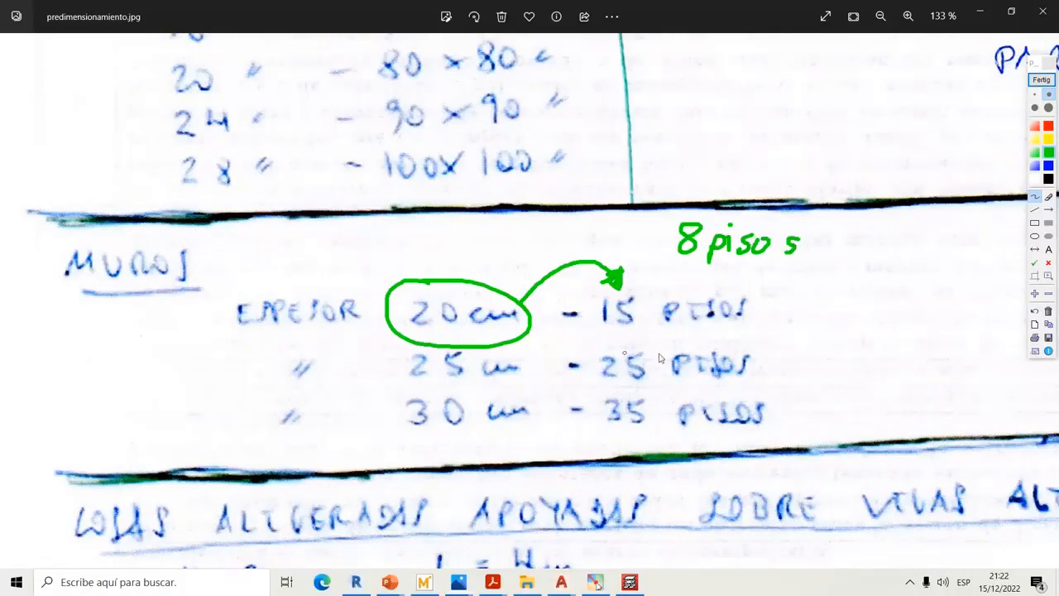
pyautogui.moveTo(603, 384)
pyautogui.mouseDown()
pyautogui.moveTo(660, 390)
pyautogui.moveTo(774, 368)
pyautogui.moveTo(661, 332)
pyautogui.moveTo(599, 376)
pyautogui.moveTo(604, 385)
pyautogui.moveTo(461, 385)
pyautogui.mouseUp()
pyautogui.moveTo(646, 392)
pyautogui.mouseDown()
pyautogui.moveTo(589, 416)
pyautogui.moveTo(679, 439)
pyautogui.moveTo(770, 435)
pyautogui.moveTo(766, 386)
pyautogui.moveTo(596, 394)
pyautogui.mouseUp()
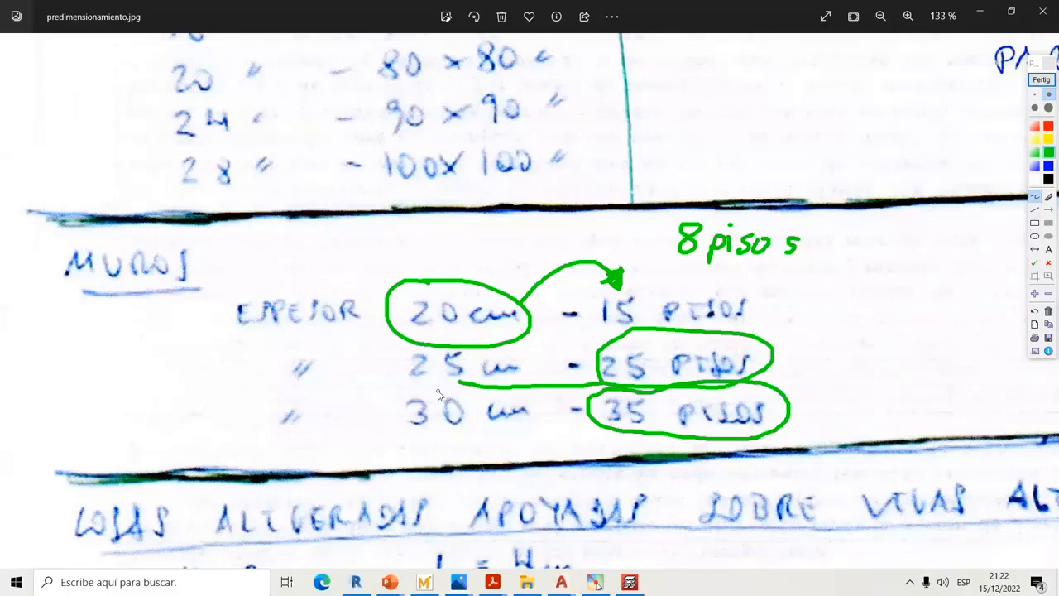
pyautogui.moveTo(436, 389)
pyautogui.mouseDown()
pyautogui.moveTo(409, 389)
pyautogui.moveTo(458, 441)
pyautogui.moveTo(536, 414)
pyautogui.moveTo(432, 393)
pyautogui.mouseUp()
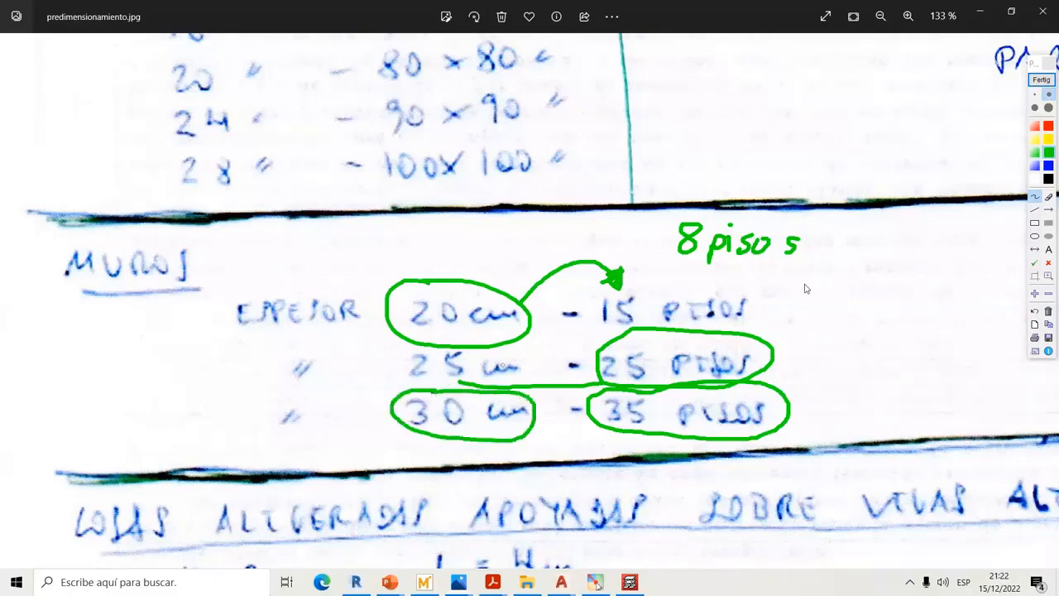
pyautogui.click(1042, 80)
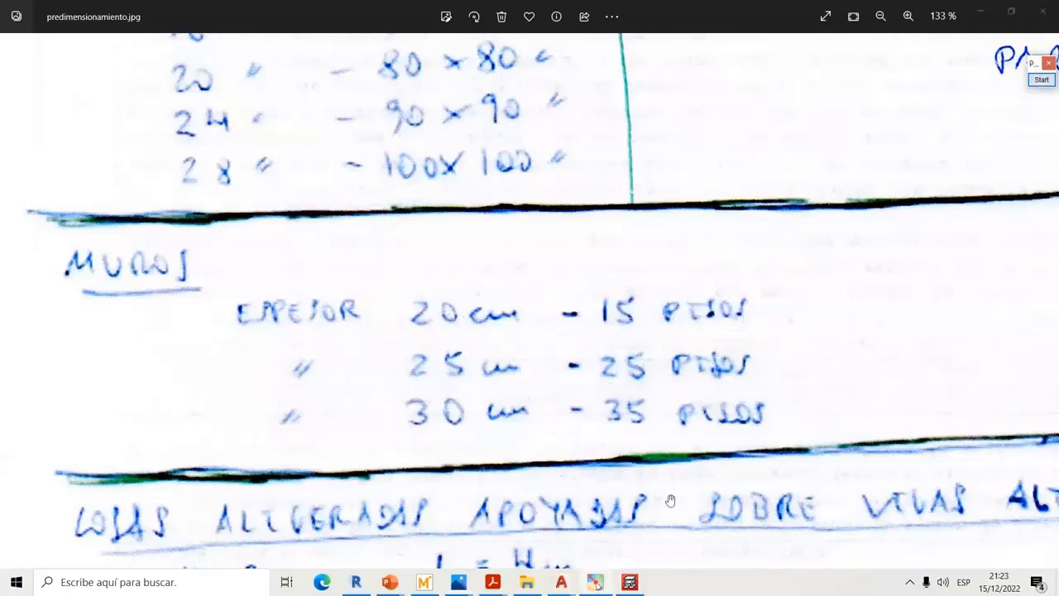
# Switch back to CYPECAD and accept wall M6 with 0.100 thickness on each side and its foundation beam settings
pyautogui.scroll(1, 675, 557)
pyautogui.click(631, 581)
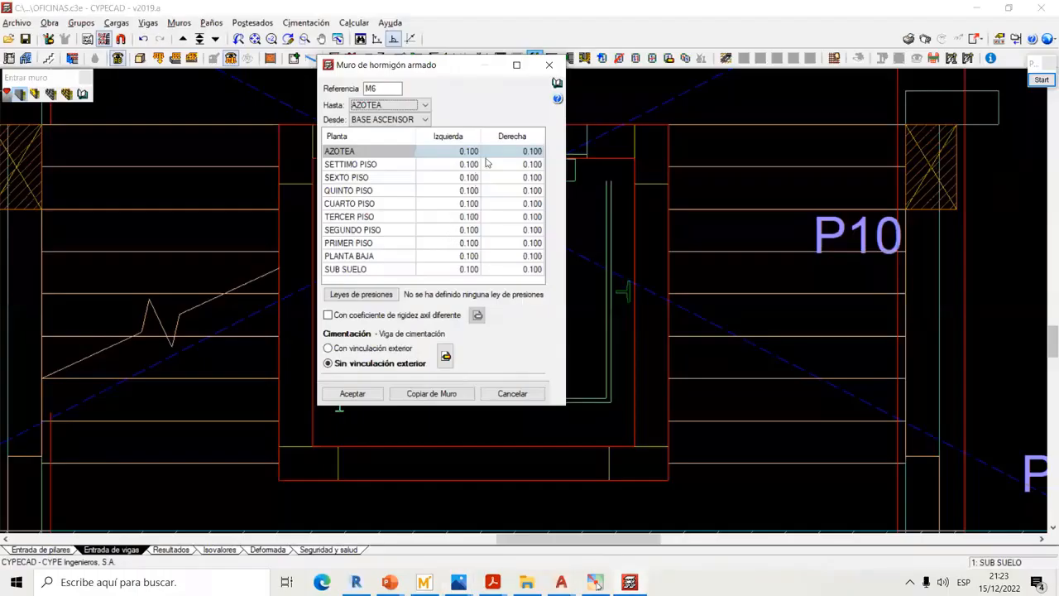
pyautogui.click(367, 396)
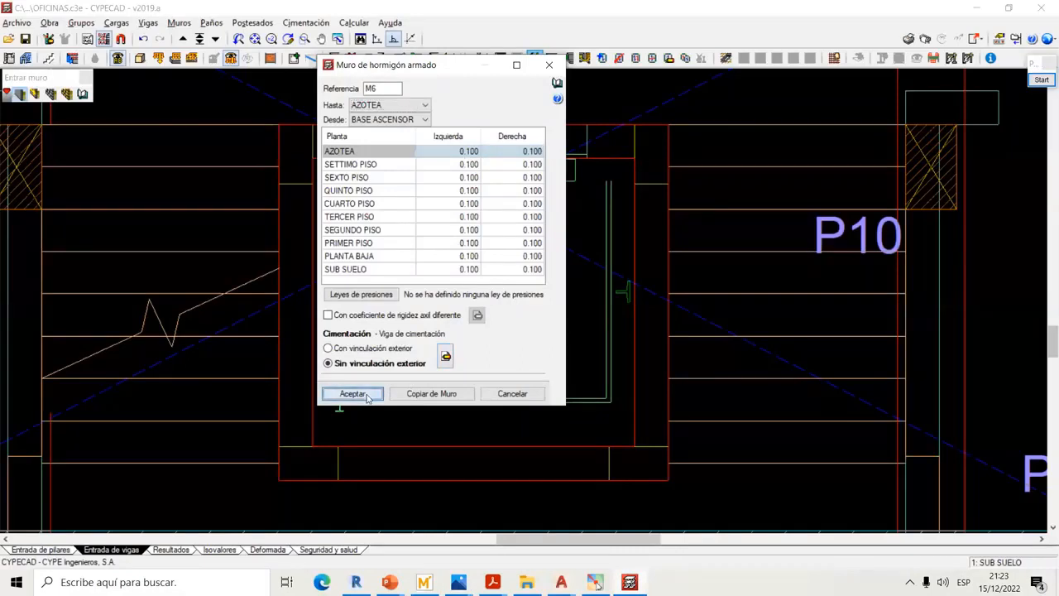
pyautogui.click(445, 356)
pyautogui.click(364, 333)
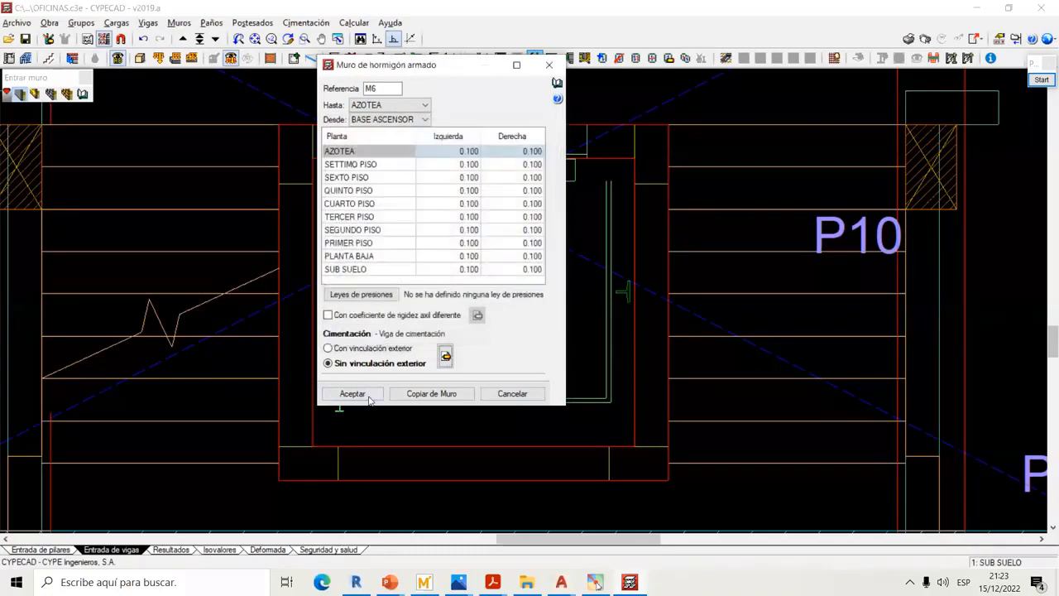
pyautogui.click(364, 395)
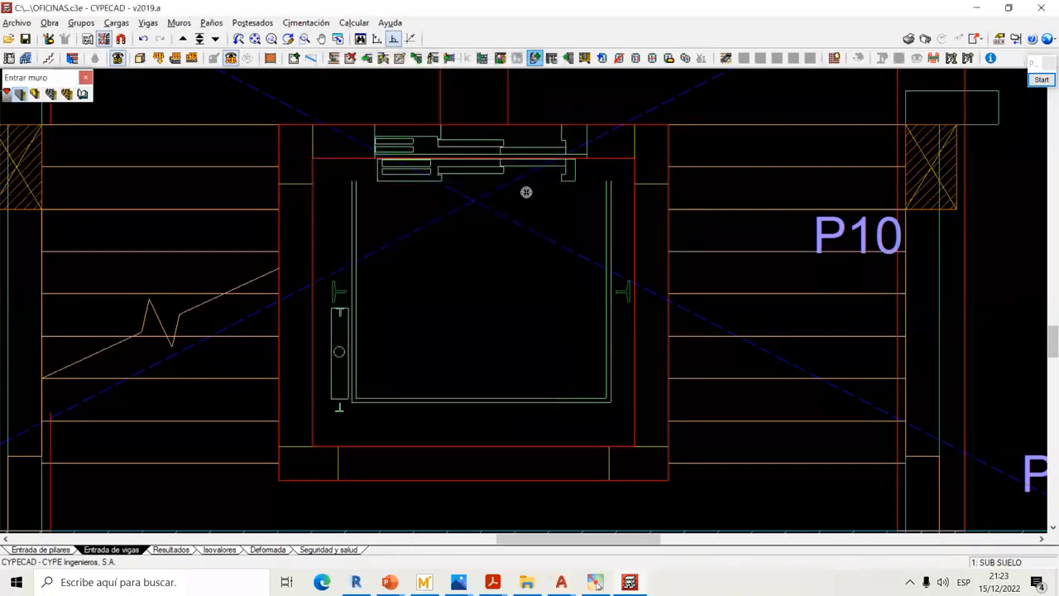
# Draw 20 cm walls along the right, lower and left sides of the elevator shaft, extending each slightly past the corners
pyautogui.moveTo(626, 117)
pyautogui.mouseDown(button='middle')
pyautogui.moveTo(565, 123)
pyautogui.moveTo(582, 106)
pyautogui.moveTo(617, 145)
pyautogui.mouseUp(button='middle')
pyautogui.scroll(-2, 590, 92)
pyautogui.click(610, 128)
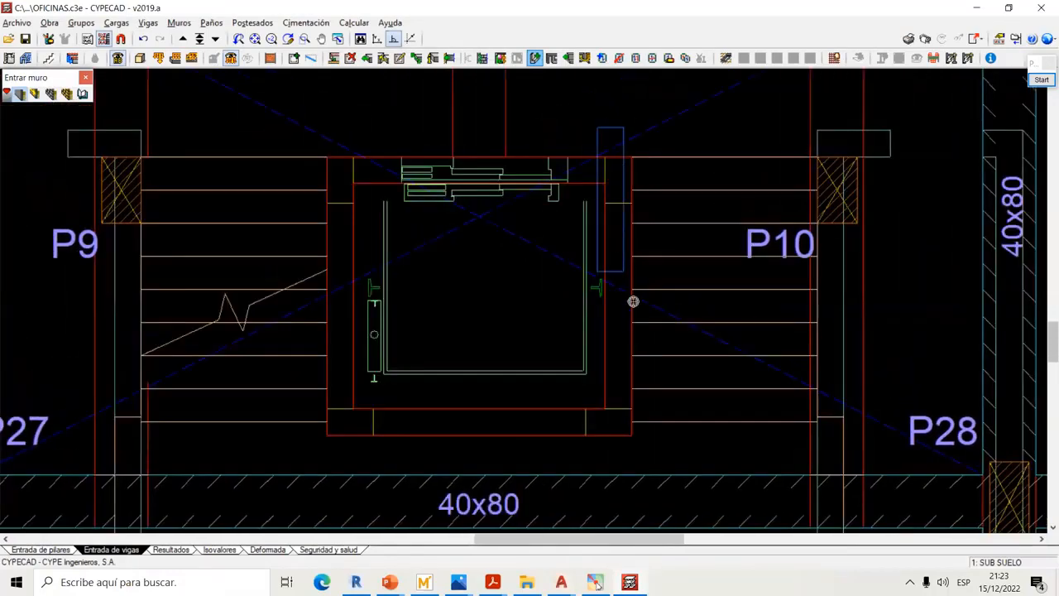
pyautogui.click(621, 448)
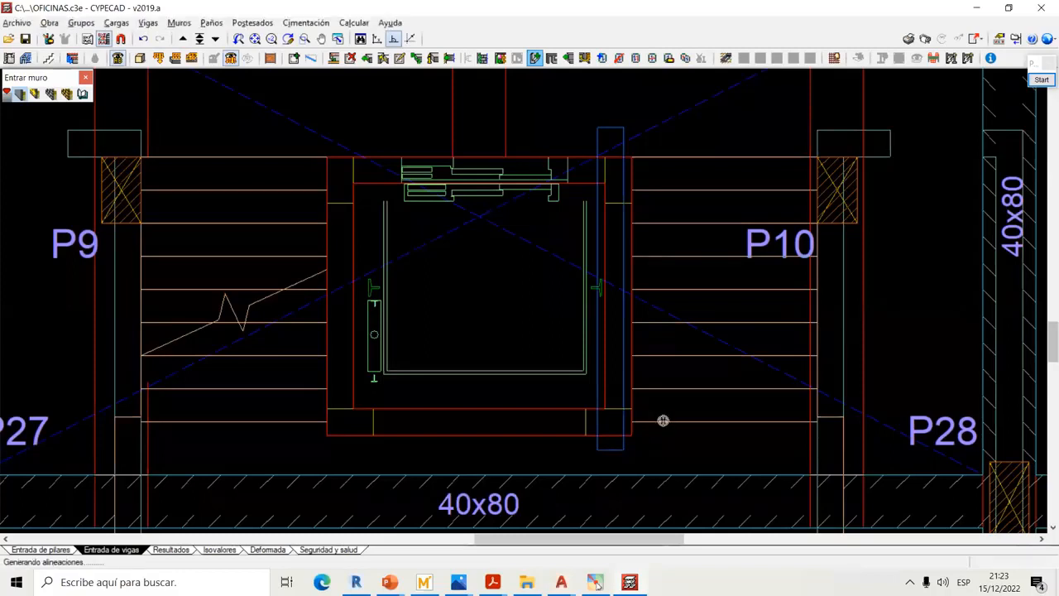
pyautogui.click(660, 420)
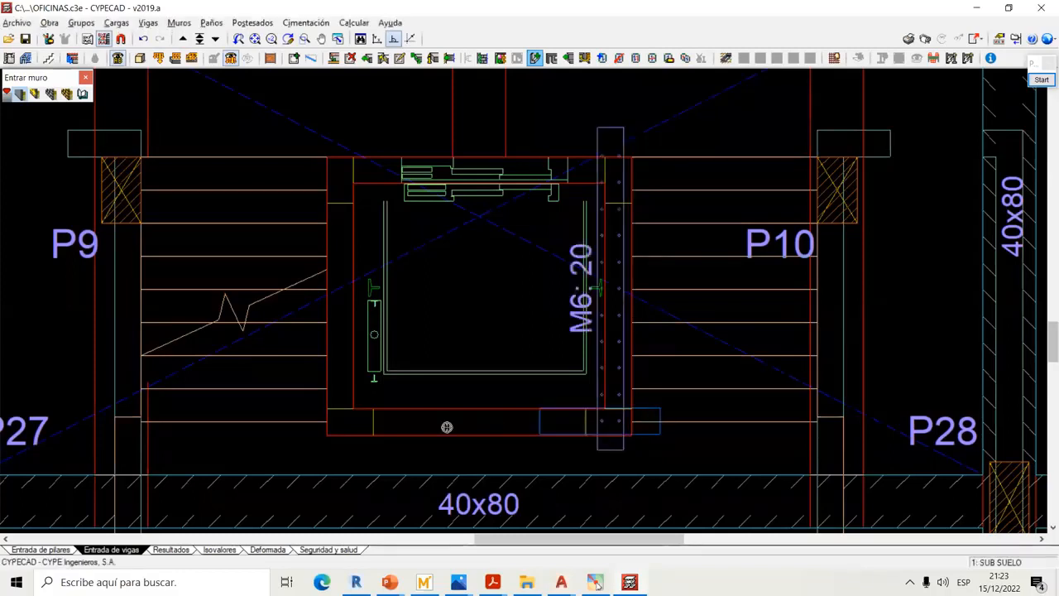
pyautogui.click(292, 416)
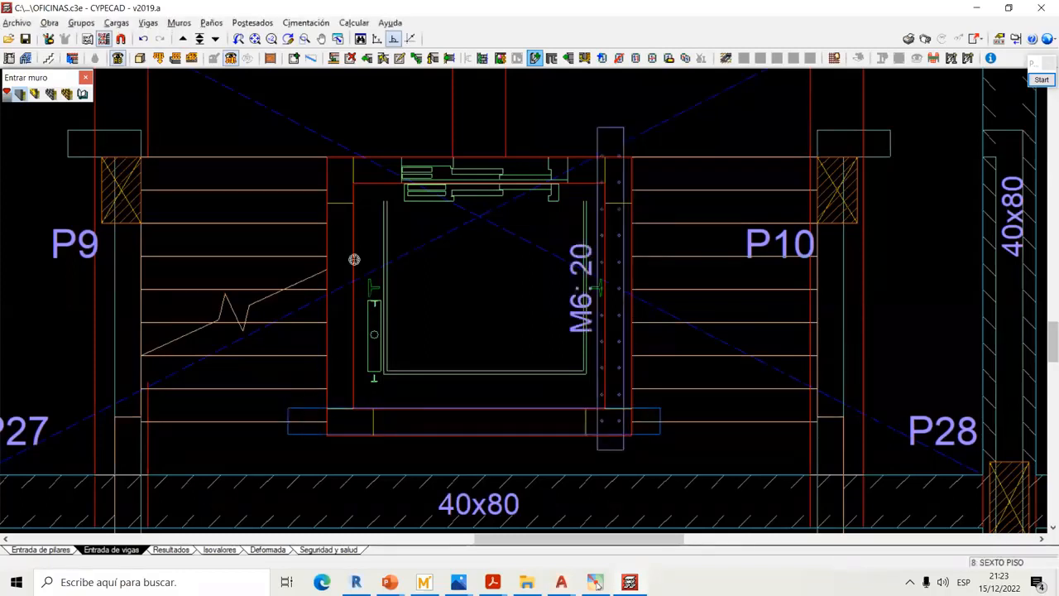
pyautogui.click(338, 130)
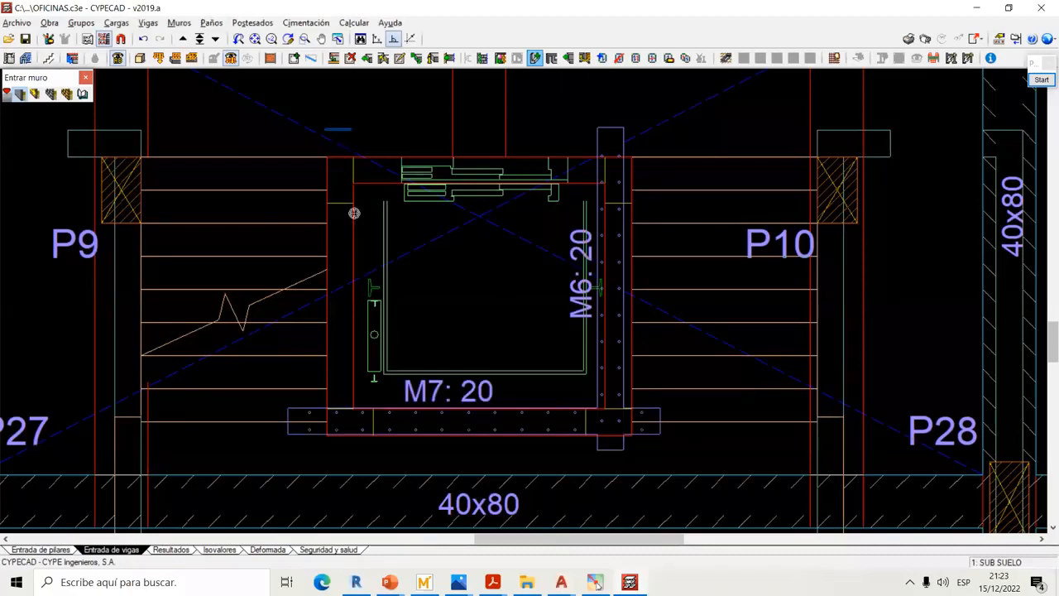
pyautogui.click(348, 456)
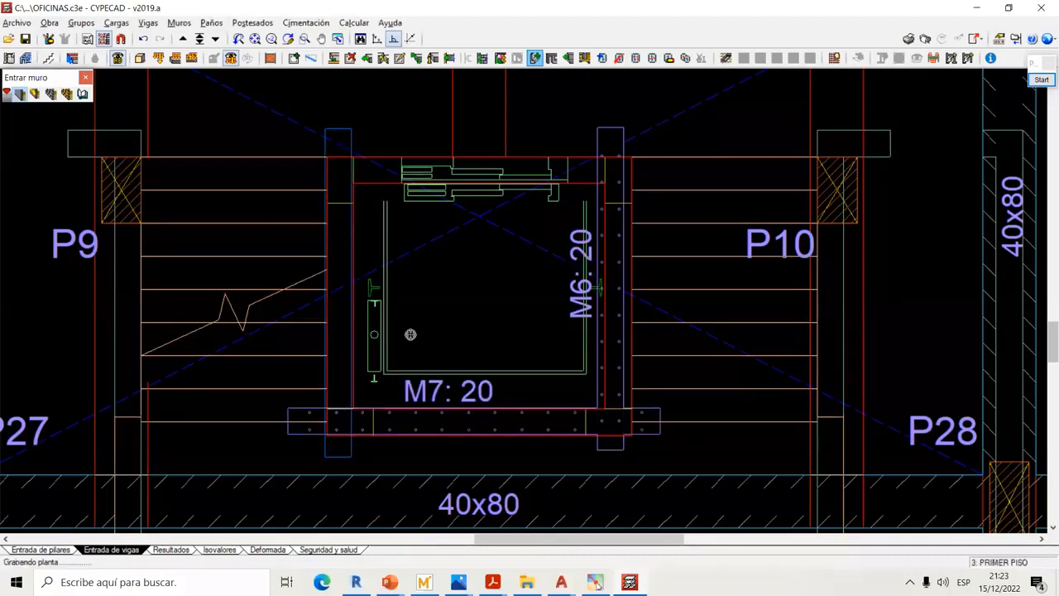
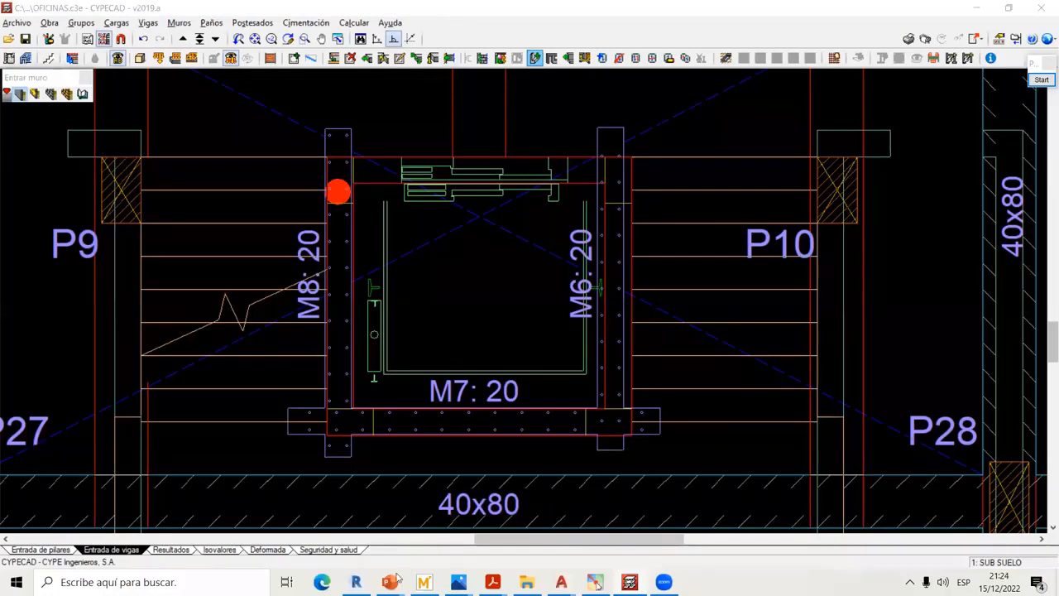
# Mark the end of the elevator door opening nearest wall M6 with the annotation pen, and leave annotation mode
pyautogui.scroll(1, 486, 244)
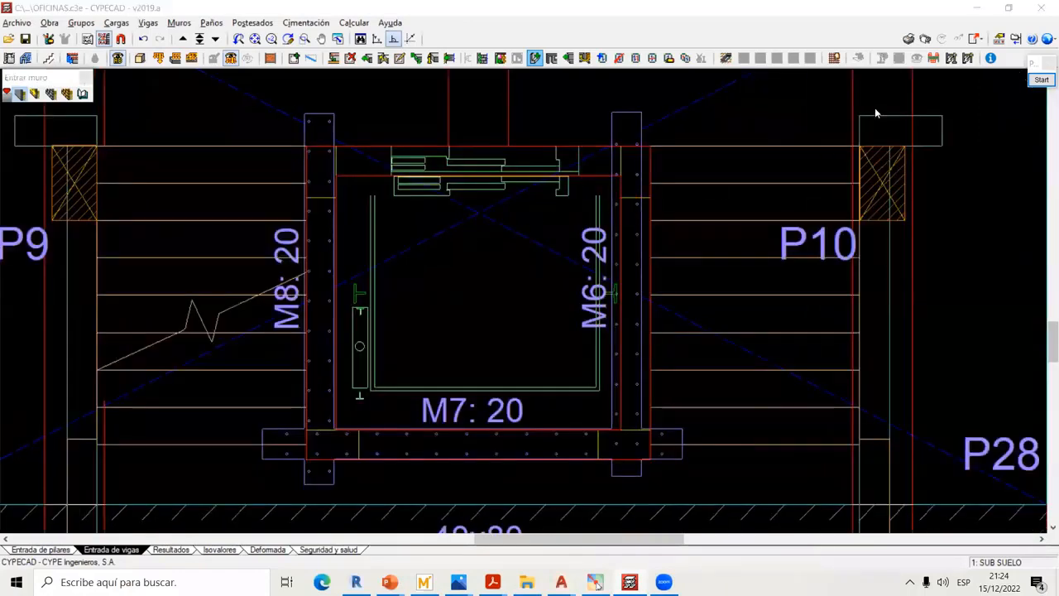
pyautogui.click(1042, 81)
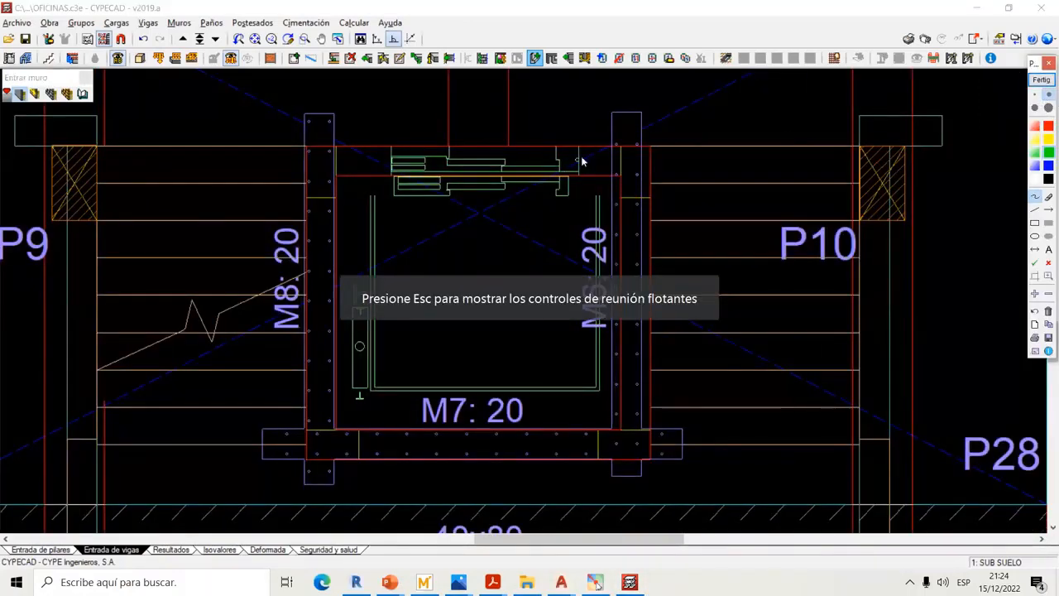
pyautogui.moveTo(579, 151); pyautogui.dragTo(578, 162)
pyautogui.click(1042, 80)
pyautogui.scroll(3, 460, 174)
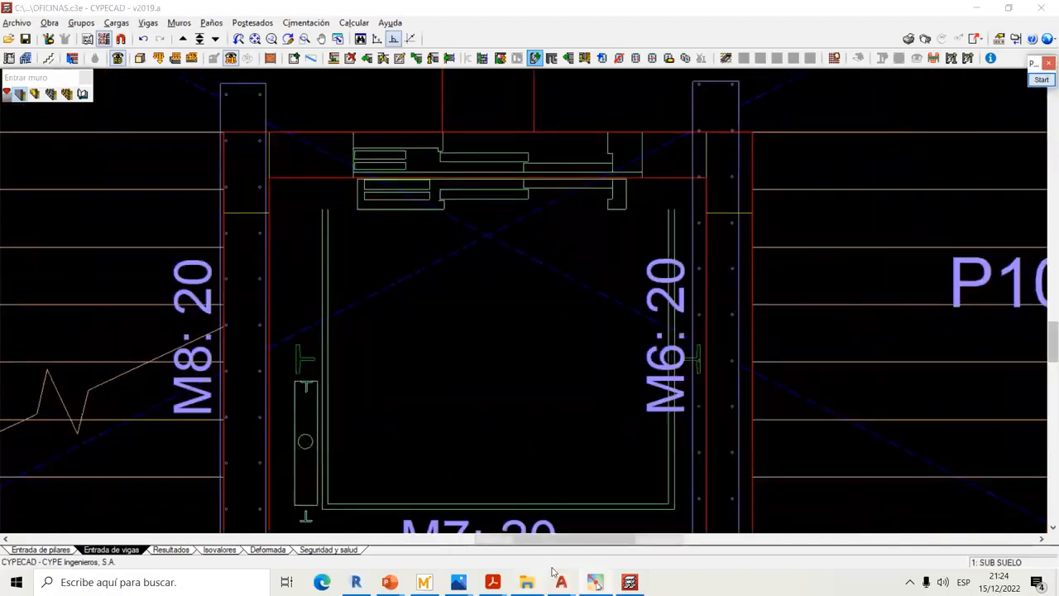
pyautogui.moveTo(527, 581)
pyautogui.click(356, 582)
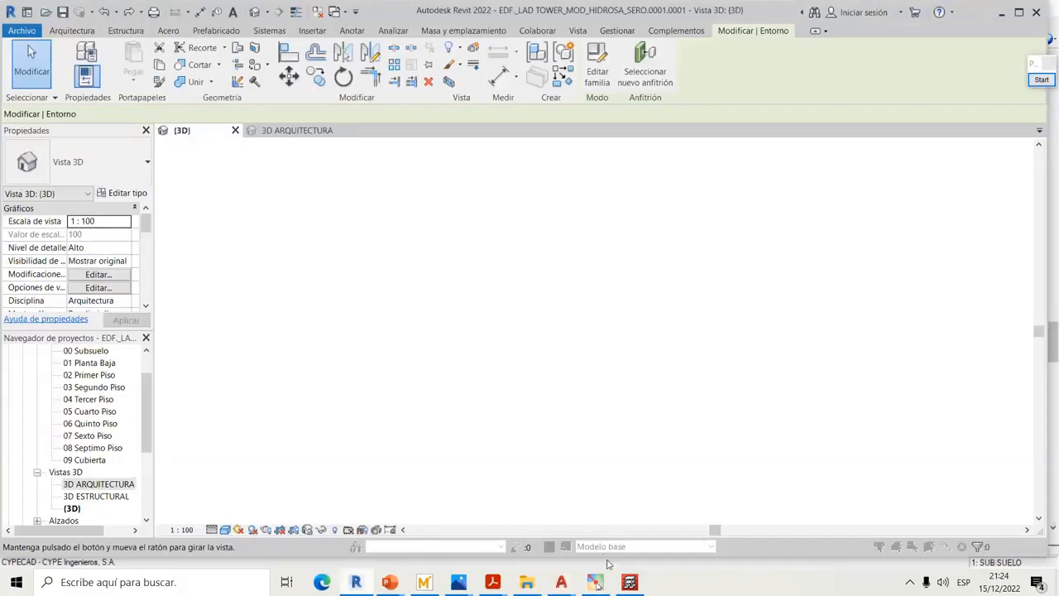
pyautogui.click(596, 582)
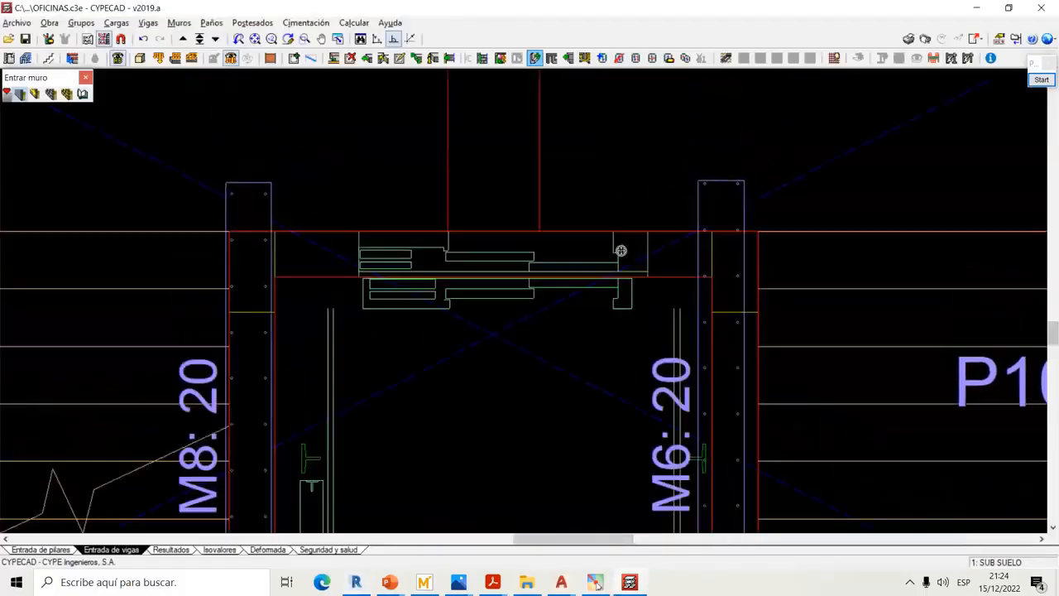
# Annotate the elevator front with filled blue rectangles over the wall segments on both sides of the door opening
pyautogui.click(1041, 80)
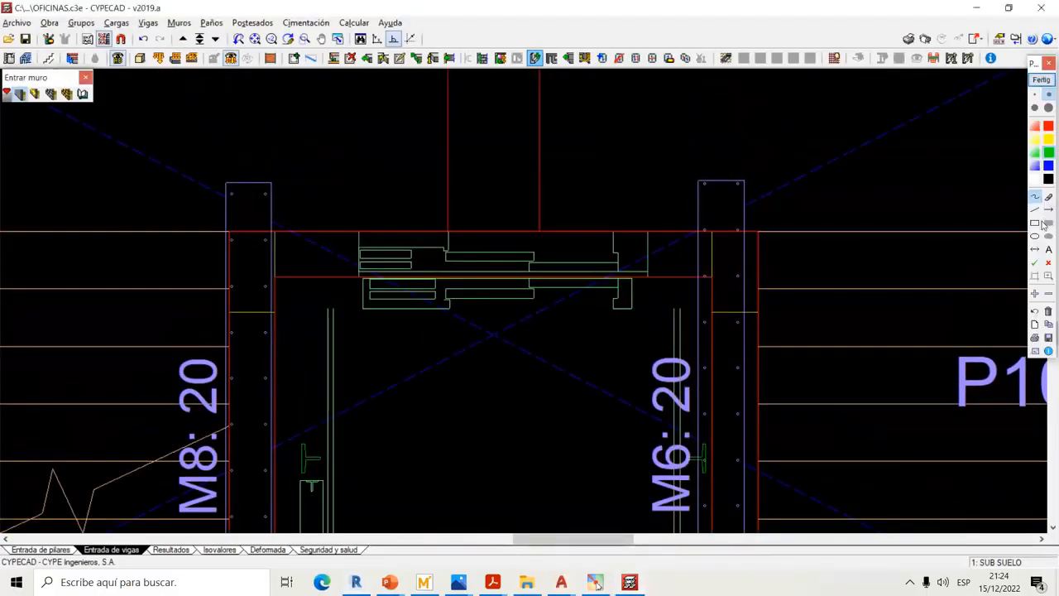
pyautogui.click(1047, 223)
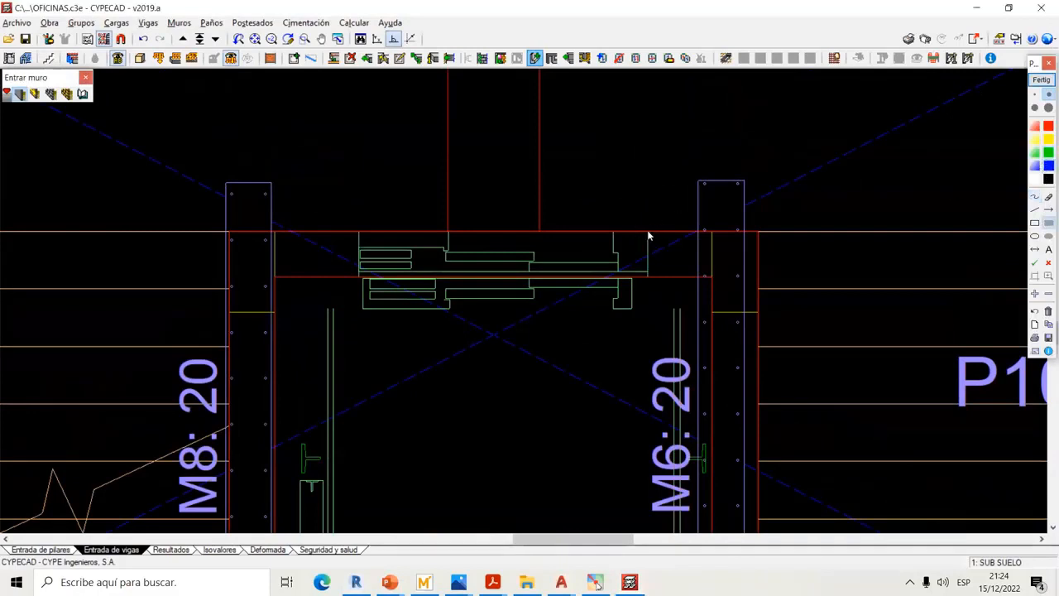
pyautogui.moveTo(649, 233)
pyautogui.mouseDown()
pyautogui.moveTo(780, 277)
pyautogui.moveTo(771, 282)
pyautogui.mouseUp()
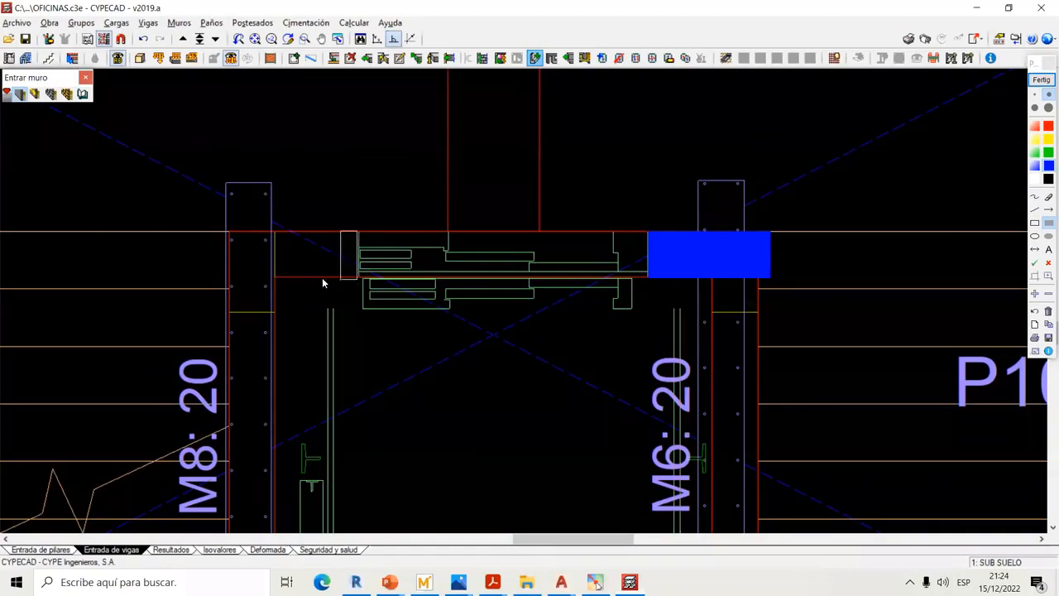
pyautogui.moveTo(323, 283); pyautogui.dragTo(199, 278)
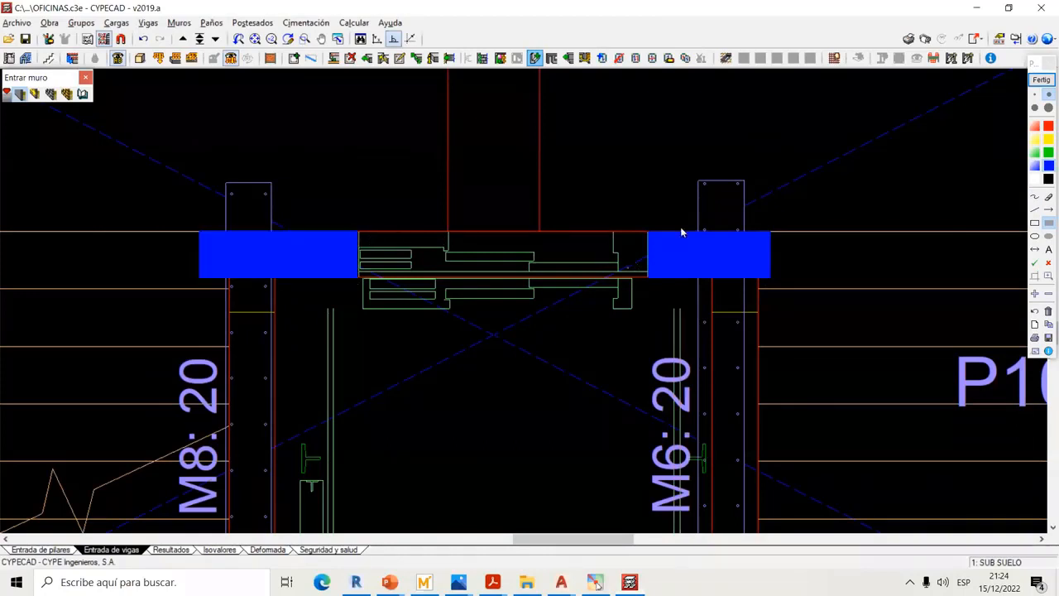
# Mark both ends of the elevator door opening with red freehand strokes, and leave annotation mode
pyautogui.click(1038, 197)
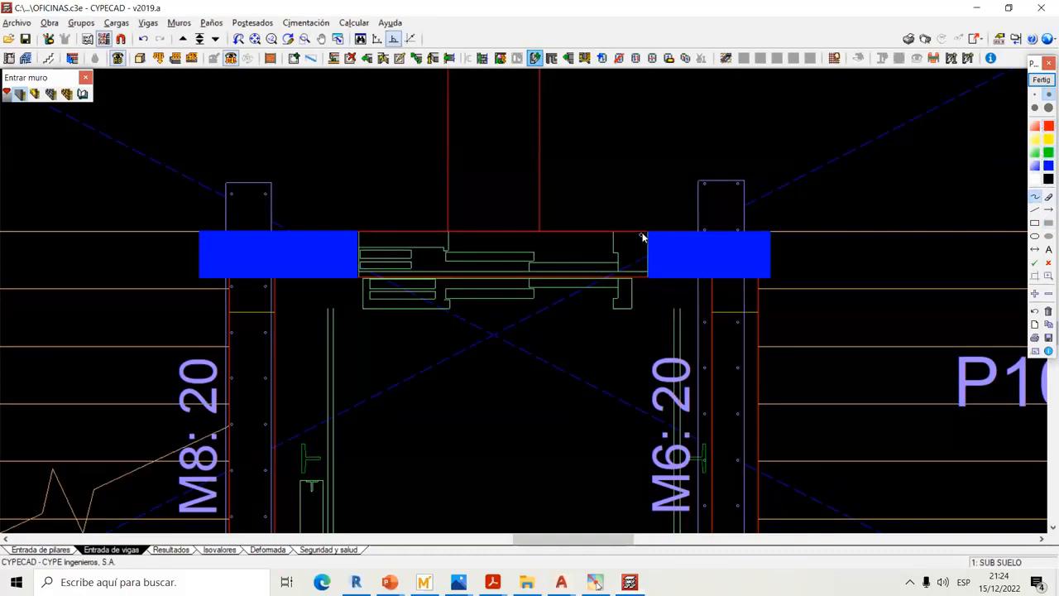
pyautogui.moveTo(647, 231); pyautogui.dragTo(649, 249)
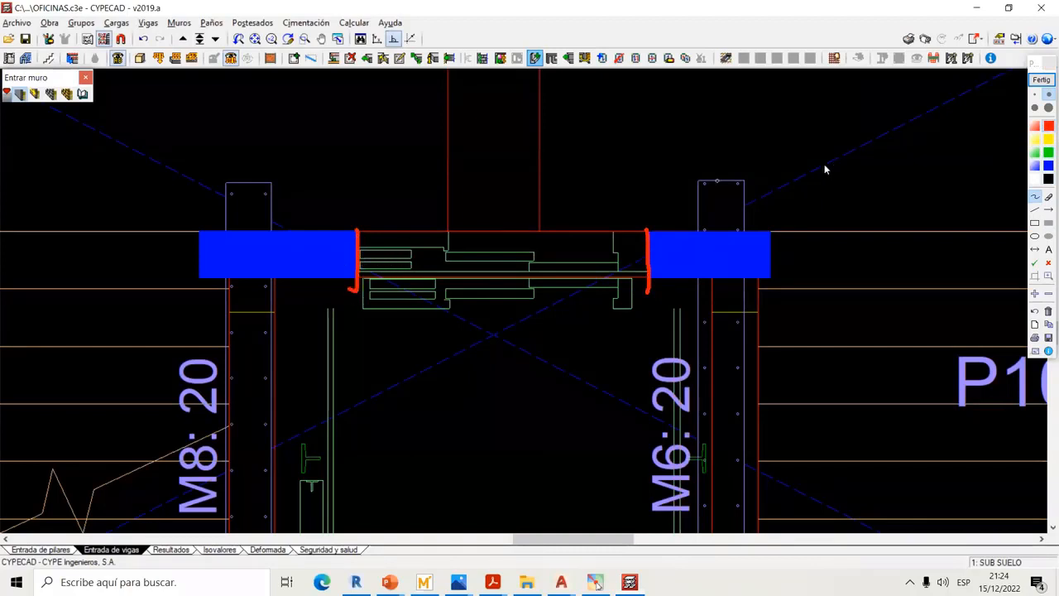
pyautogui.click(1041, 80)
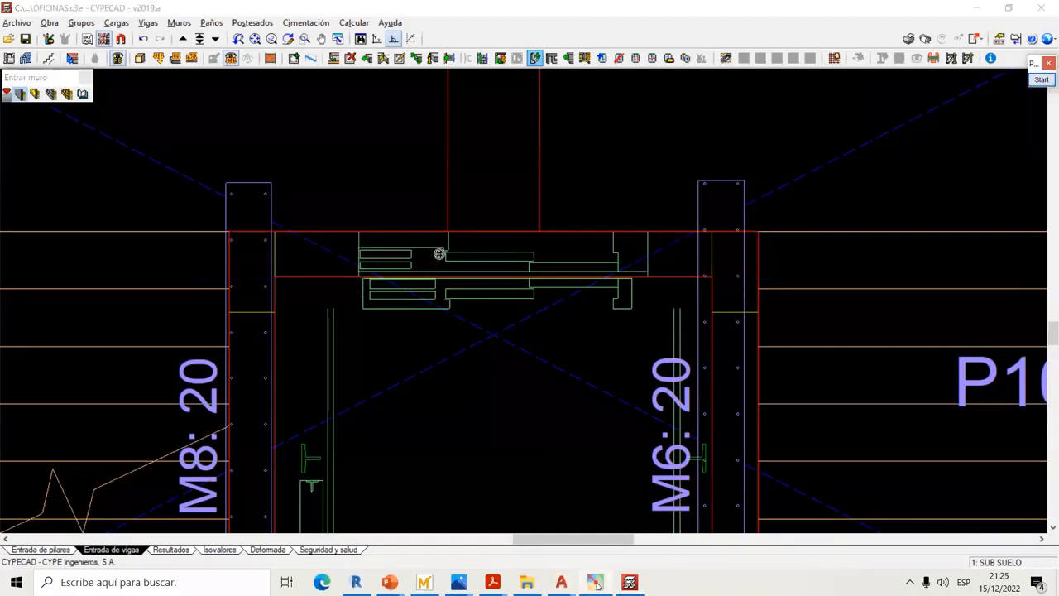
# Start entering a beam and set the current beam to the non-structural or limit edge family, using the limit type without width
pyautogui.scroll(-2, 439, 251)
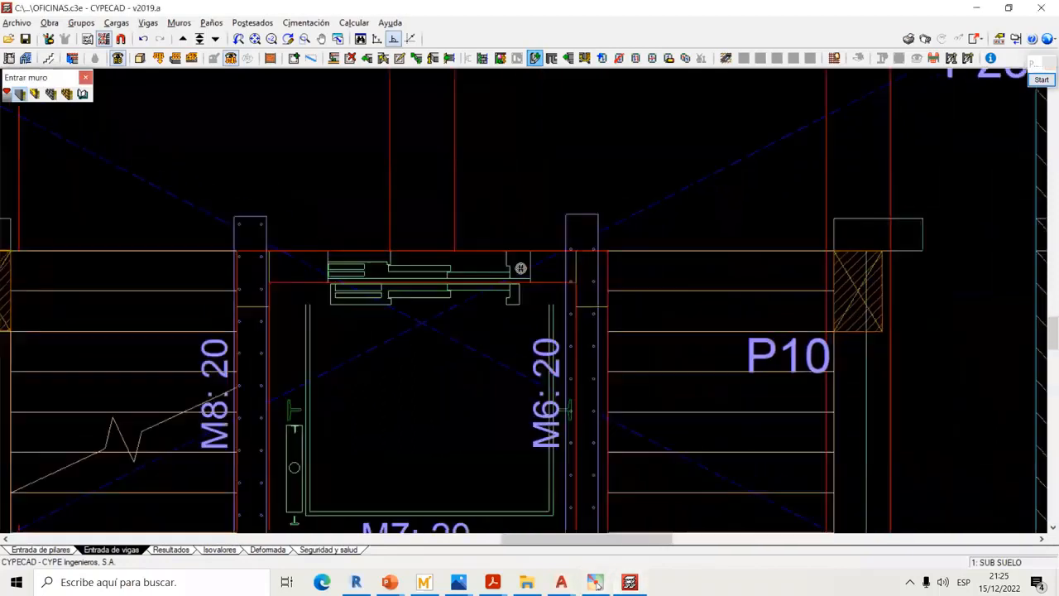
pyautogui.click(150, 24)
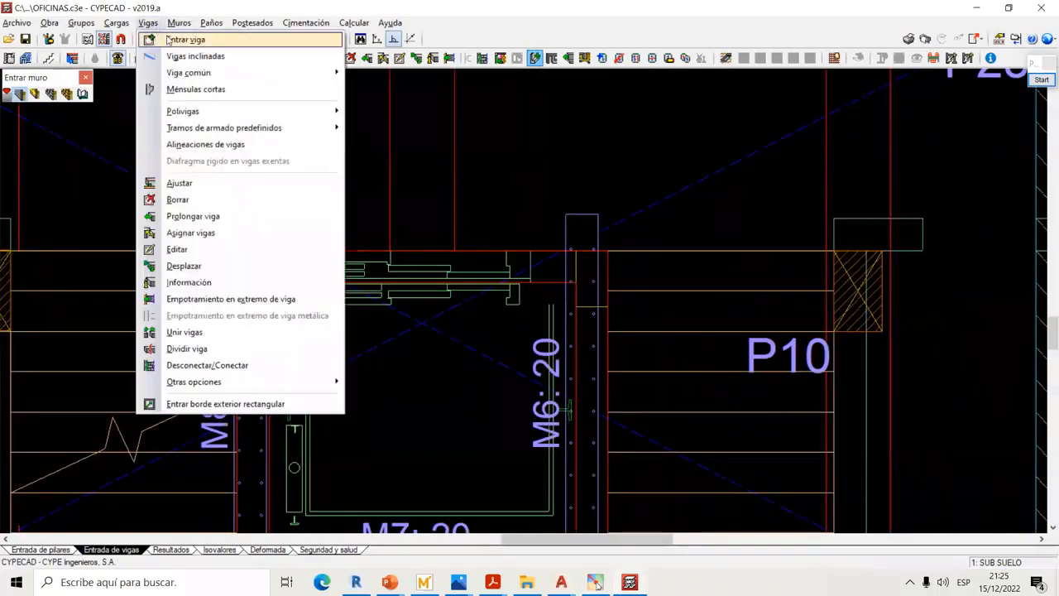
pyautogui.click(168, 39)
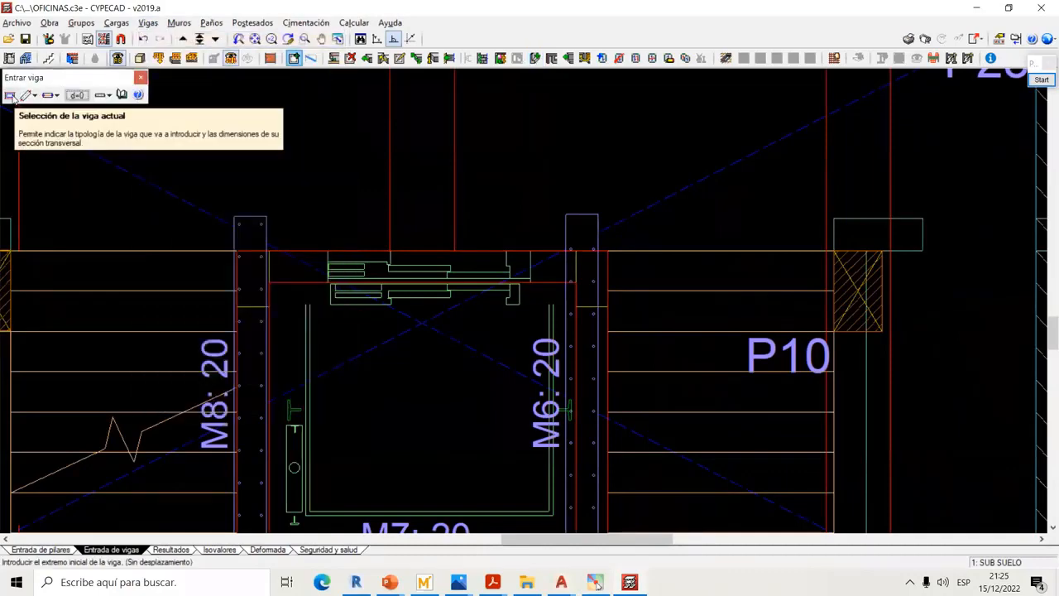
pyautogui.click(10, 96)
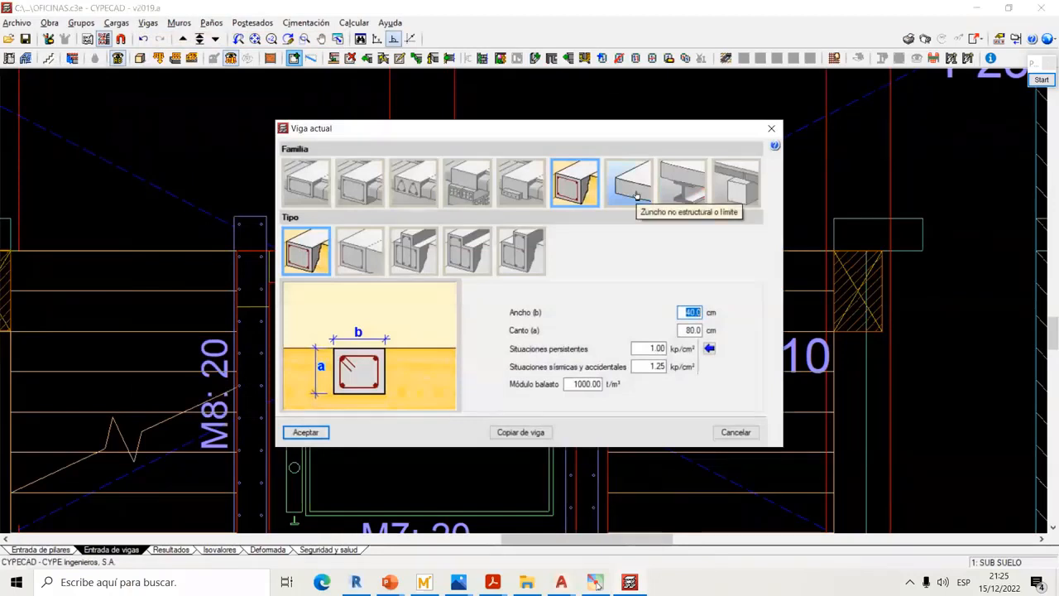
pyautogui.click(636, 184)
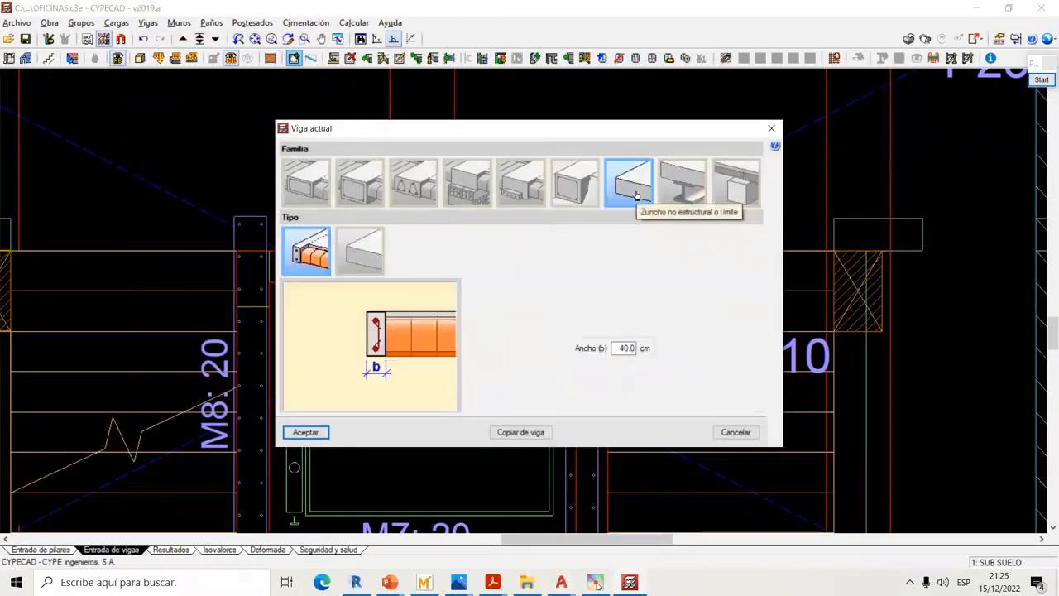
pyautogui.click(364, 256)
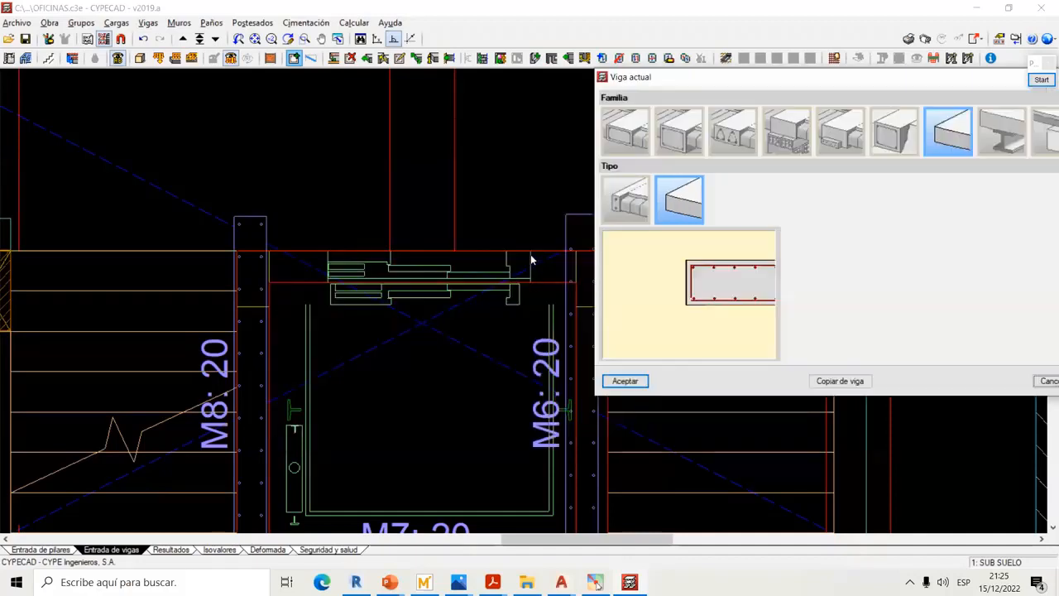
pyautogui.click(623, 383)
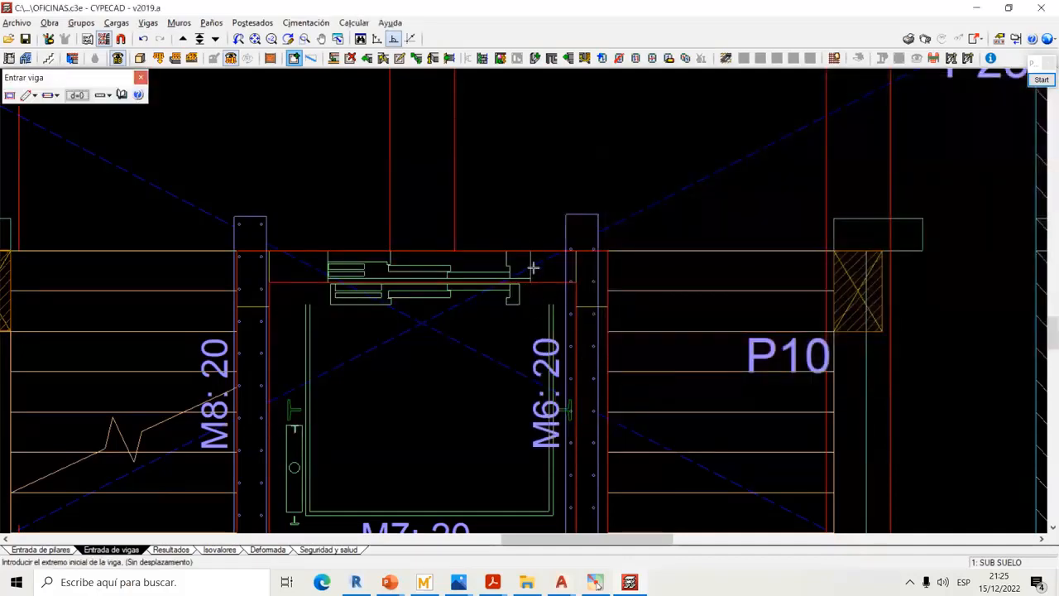
# Activate object snaps with Extremo enabled and Más cercano disabled
pyautogui.click(120, 39)
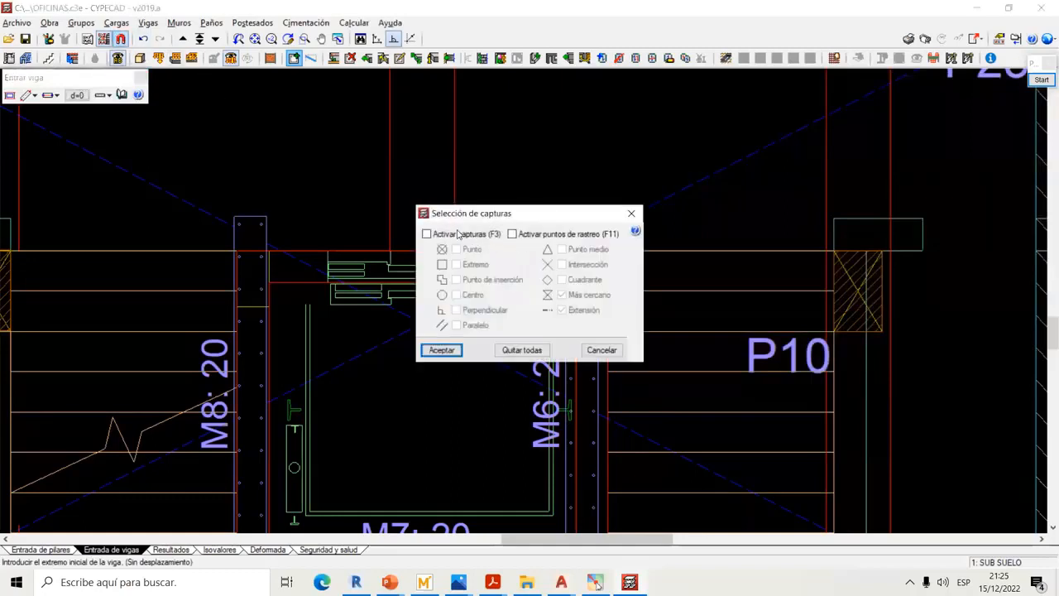
pyautogui.click(458, 234)
pyautogui.click(563, 296)
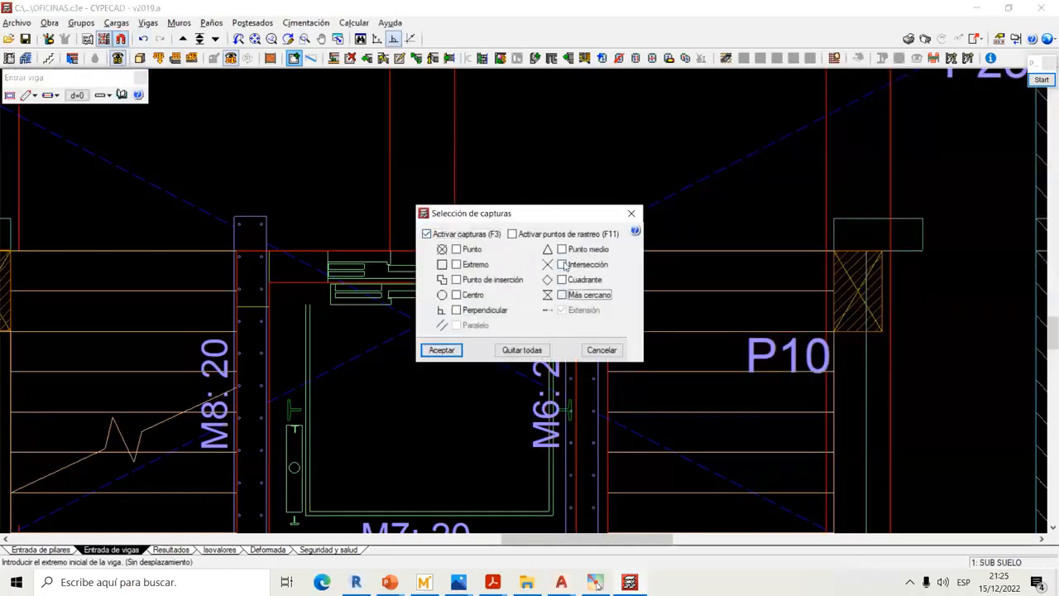
pyautogui.click(457, 264)
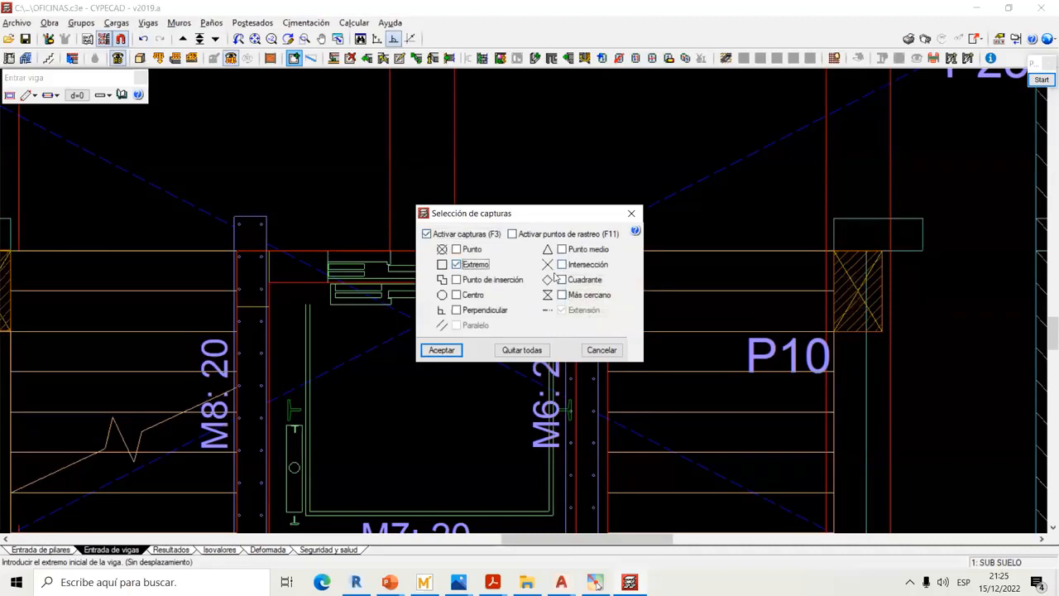
pyautogui.click(442, 350)
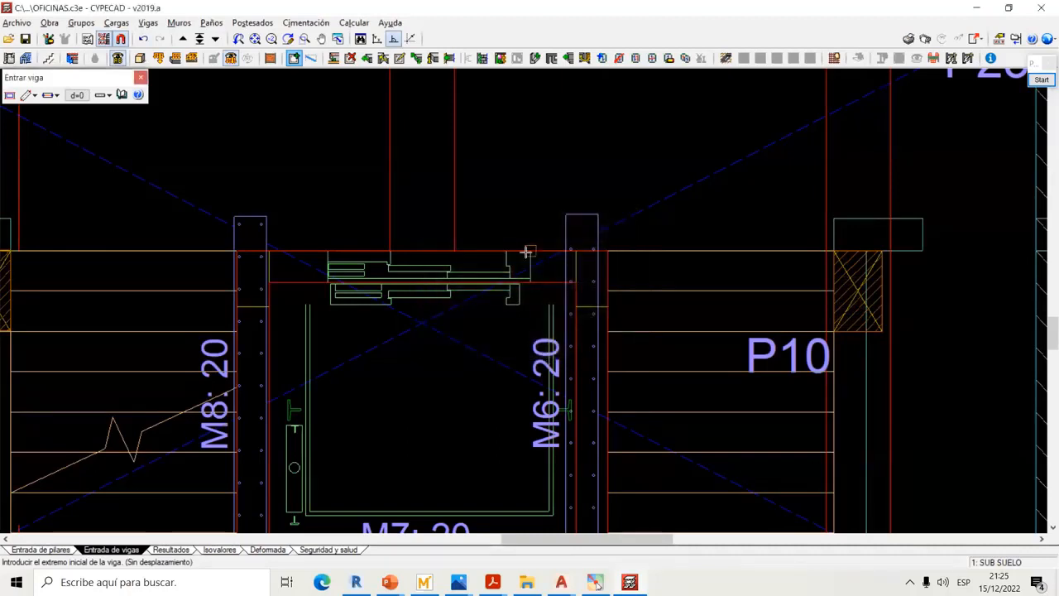
# Draw a vertical limit line at the door opening end nearest wall M6, extending it slightly past the shaft's front wall
pyautogui.scroll(2, 527, 251)
pyautogui.scroll(-1, 530, 251)
pyautogui.click(531, 250)
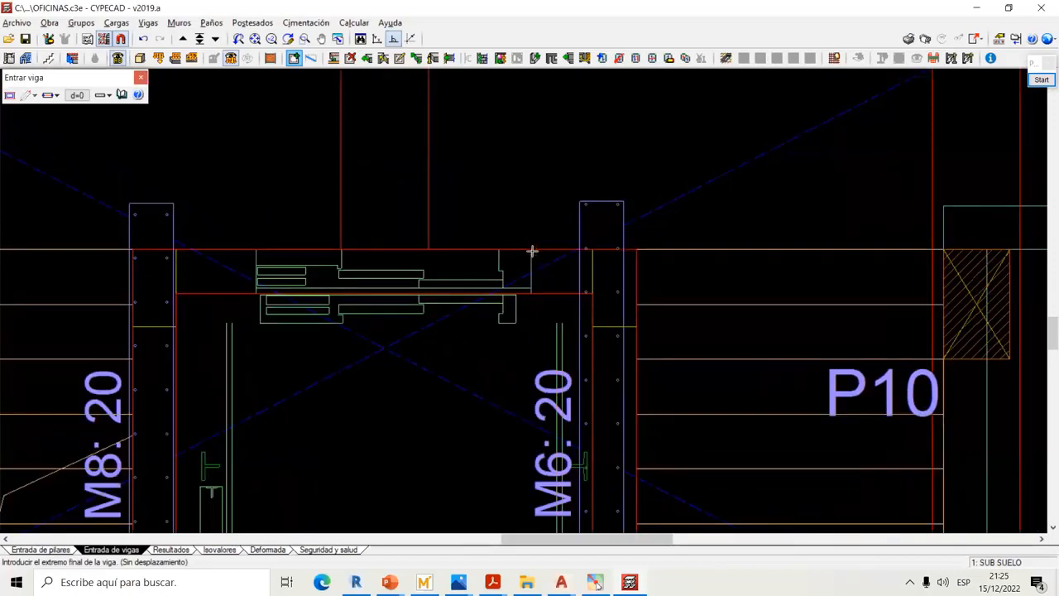
pyautogui.scroll(1, 527, 323)
pyautogui.click(538, 310)
pyautogui.scroll(1, 542, 293)
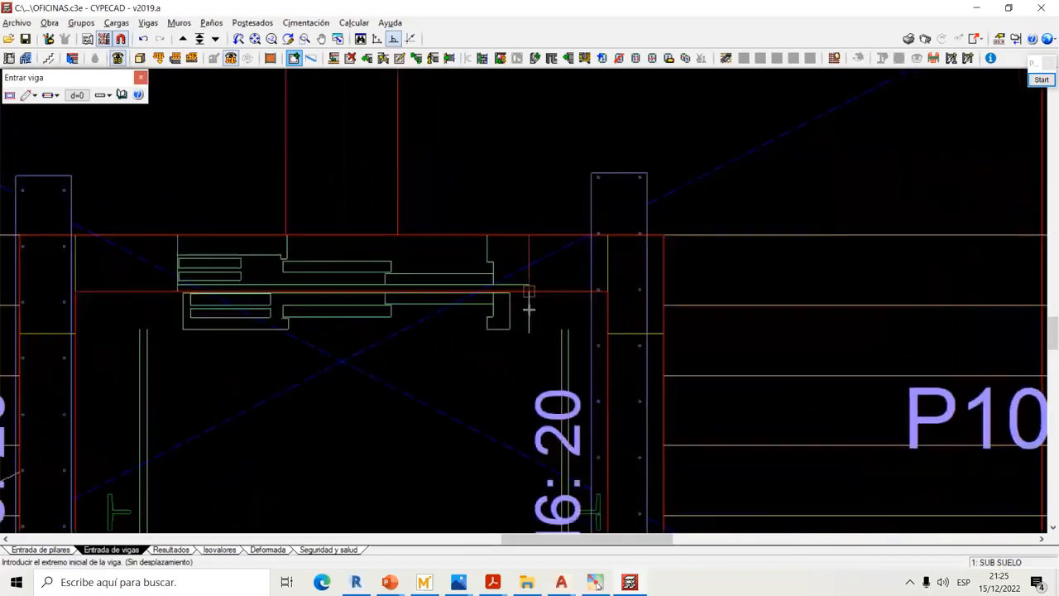
pyautogui.click(530, 310)
pyautogui.scroll(1, 532, 271)
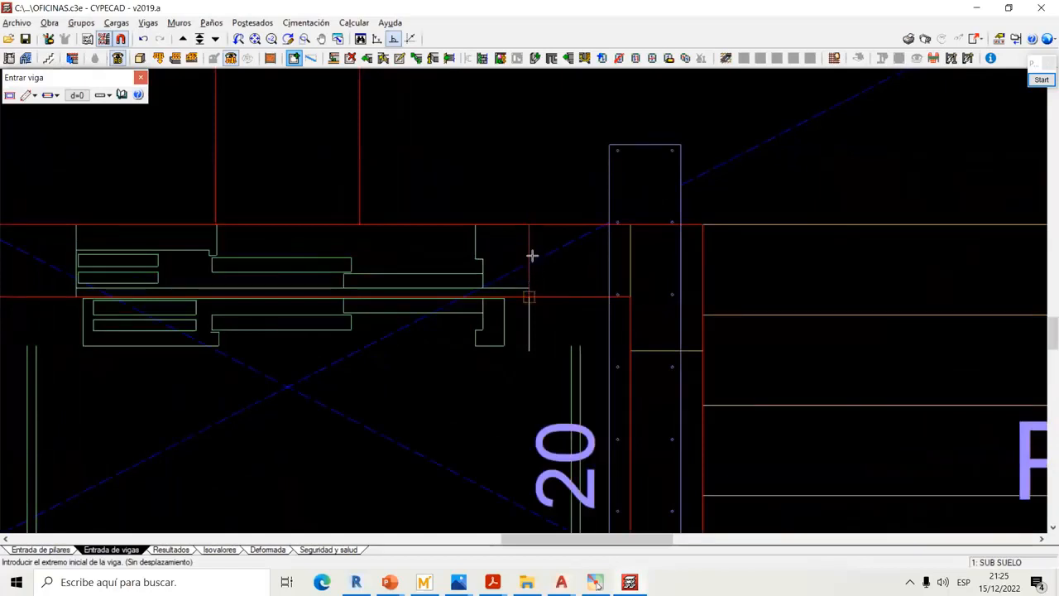
# Draw a matching vertical limit line at the door opening end nearest wall M8, and close the beam entry tools
pyautogui.scroll(-2, 503, 274)
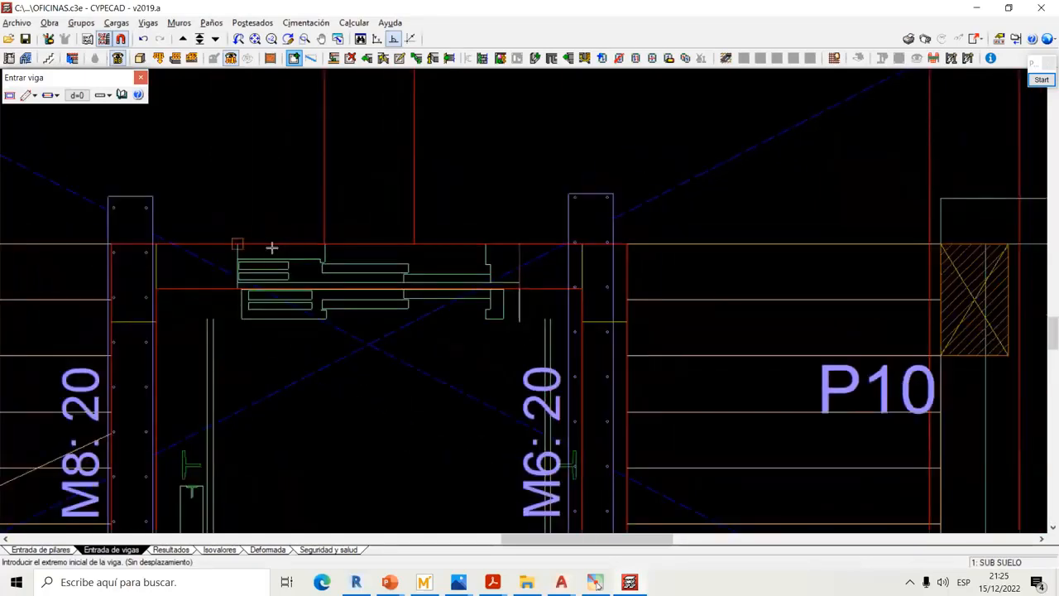
pyautogui.click(238, 243)
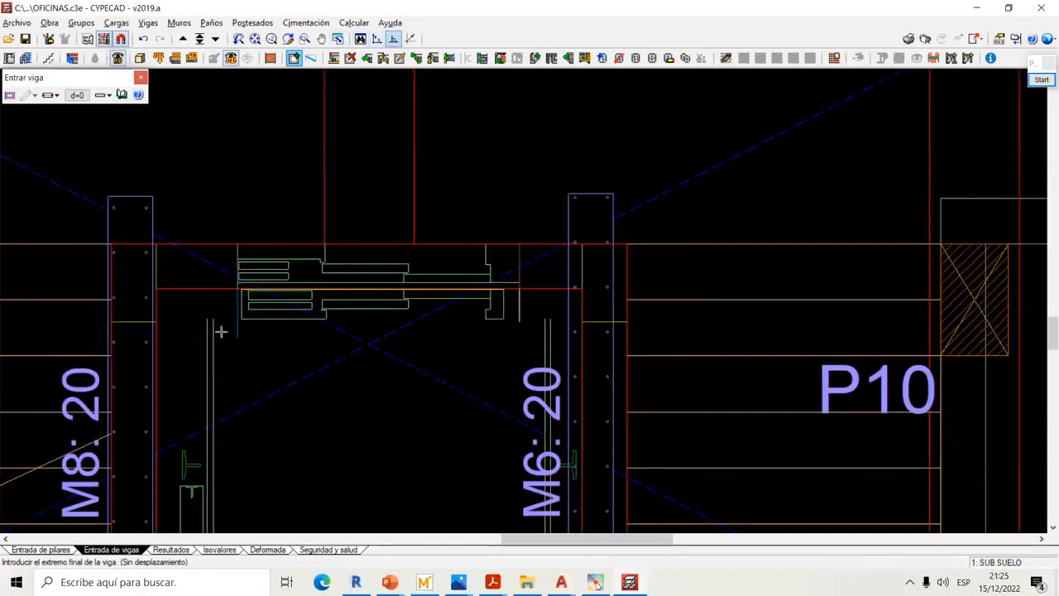
pyautogui.click(225, 335)
pyautogui.scroll(2, 311, 282)
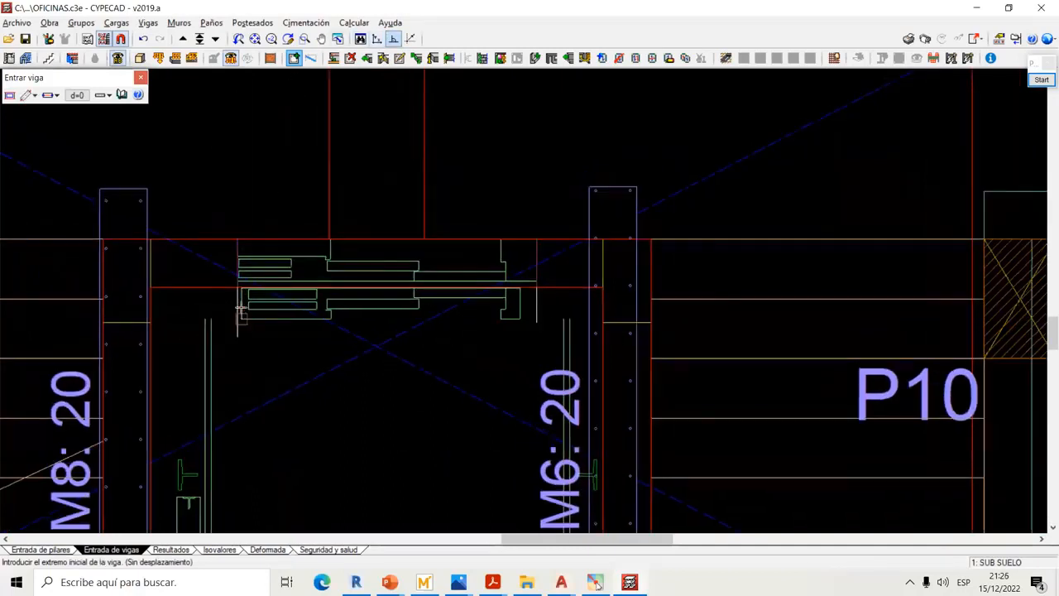
pyautogui.scroll(-3, 395, 259)
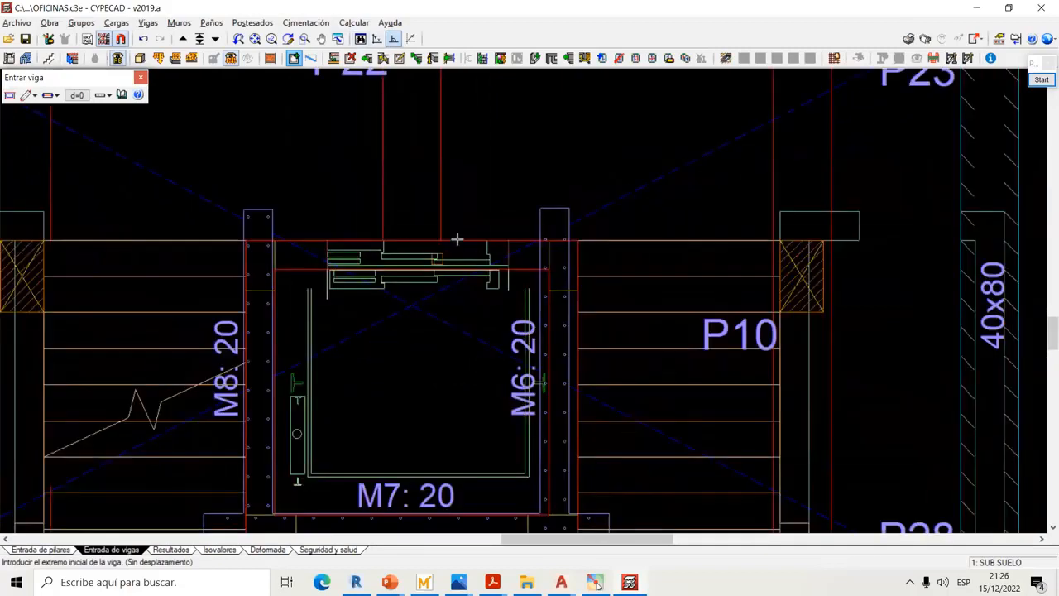
pyautogui.click(142, 78)
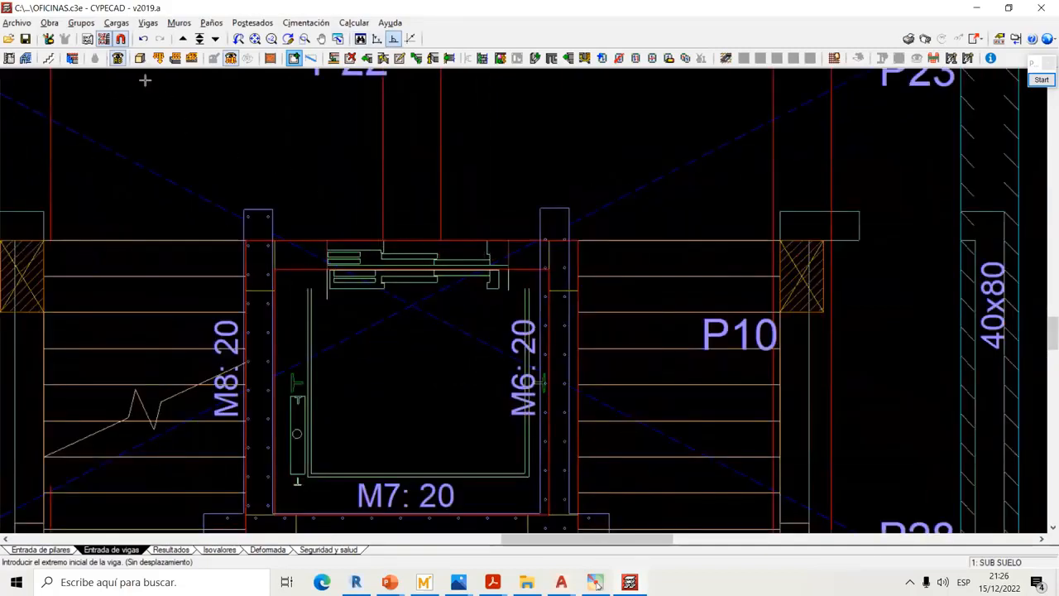
# Hide the 00.-Subsuelo template and examine the two limit lines between walls M8 and M6
pyautogui.click(120, 40)
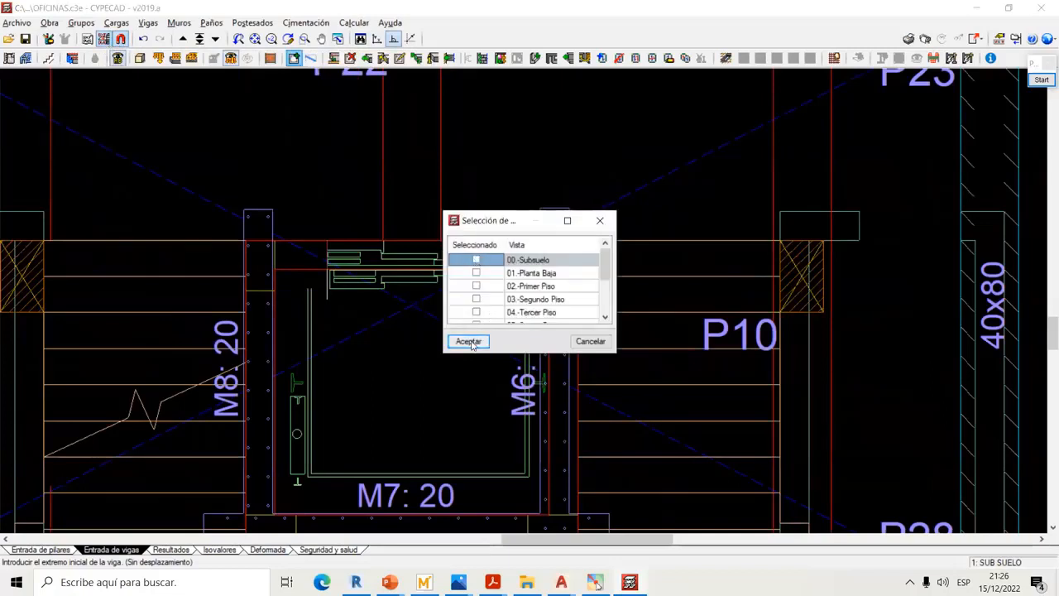
pyautogui.click(469, 341)
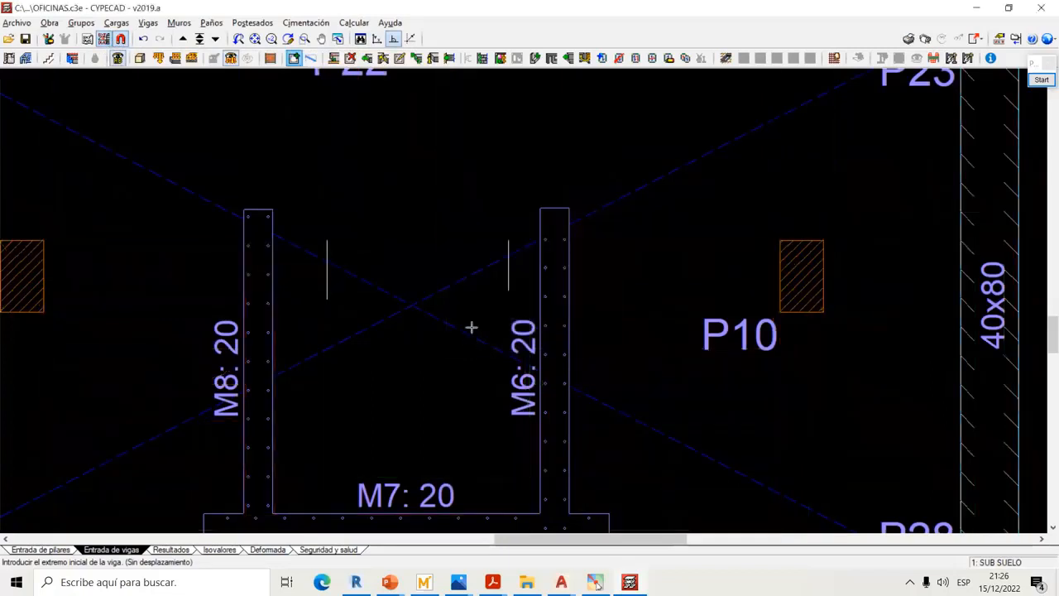
pyautogui.click(506, 263)
pyautogui.scroll(-2, 574, 220)
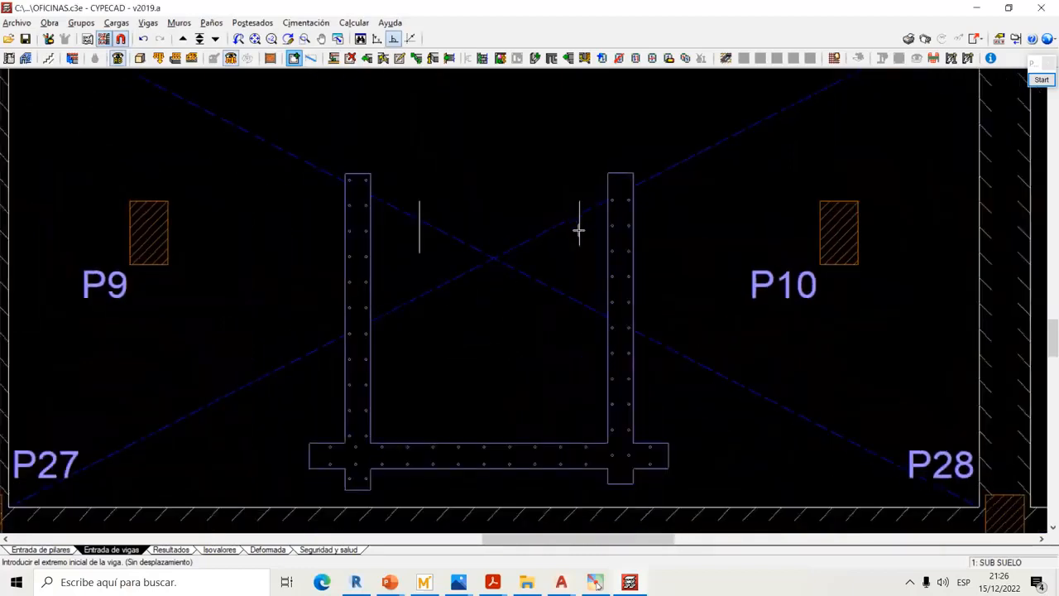
pyautogui.scroll(1, 578, 232)
pyautogui.click(578, 218)
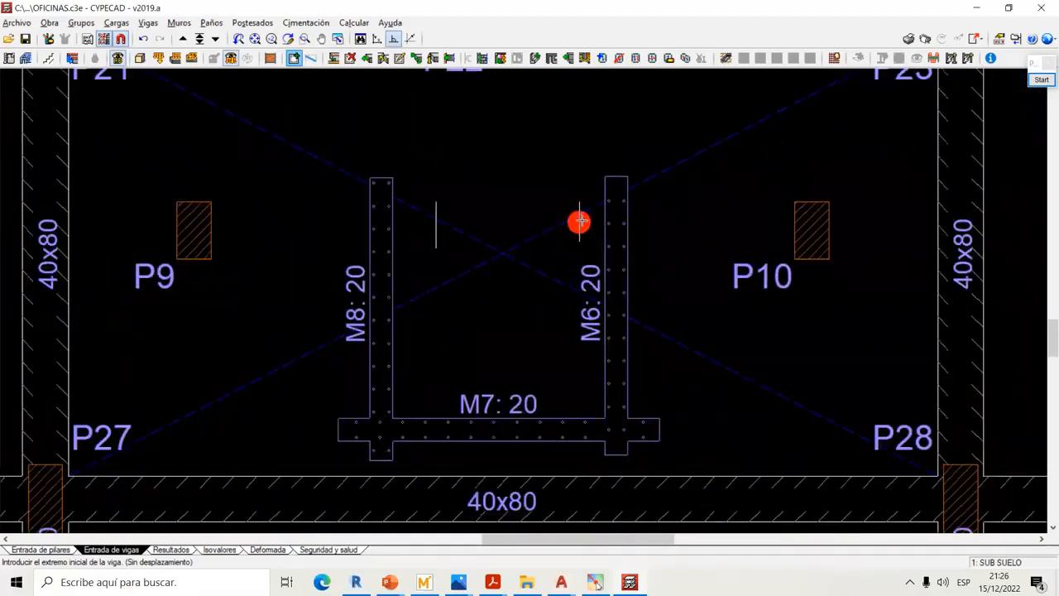
pyautogui.scroll(1, 579, 218)
pyautogui.scroll(1, 577, 217)
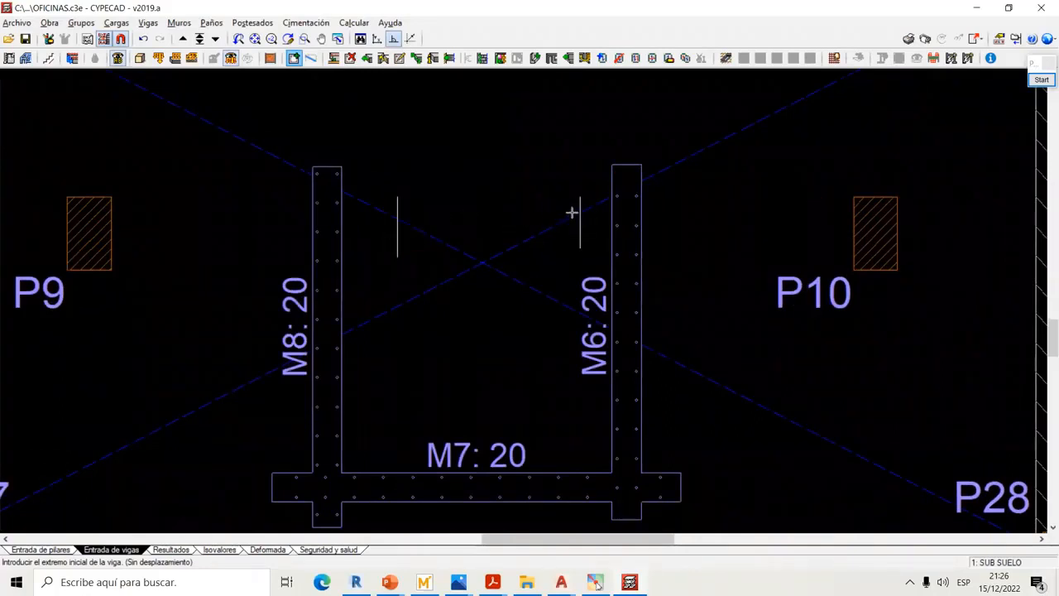
# Show the 00.-Subsuelo template again over the elevator shaft plan
pyautogui.click(87, 39)
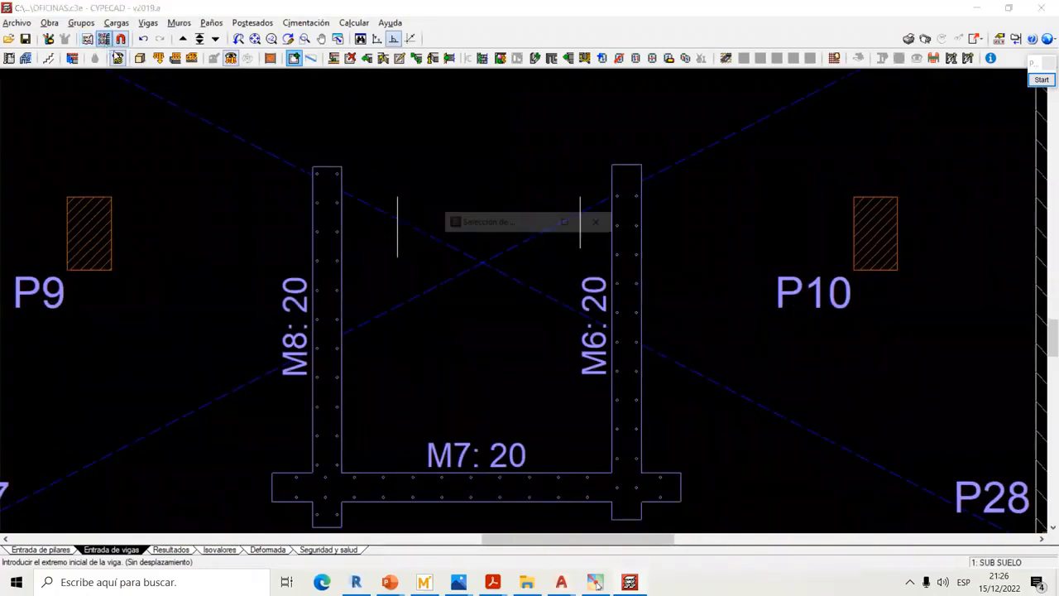
pyautogui.click(486, 262)
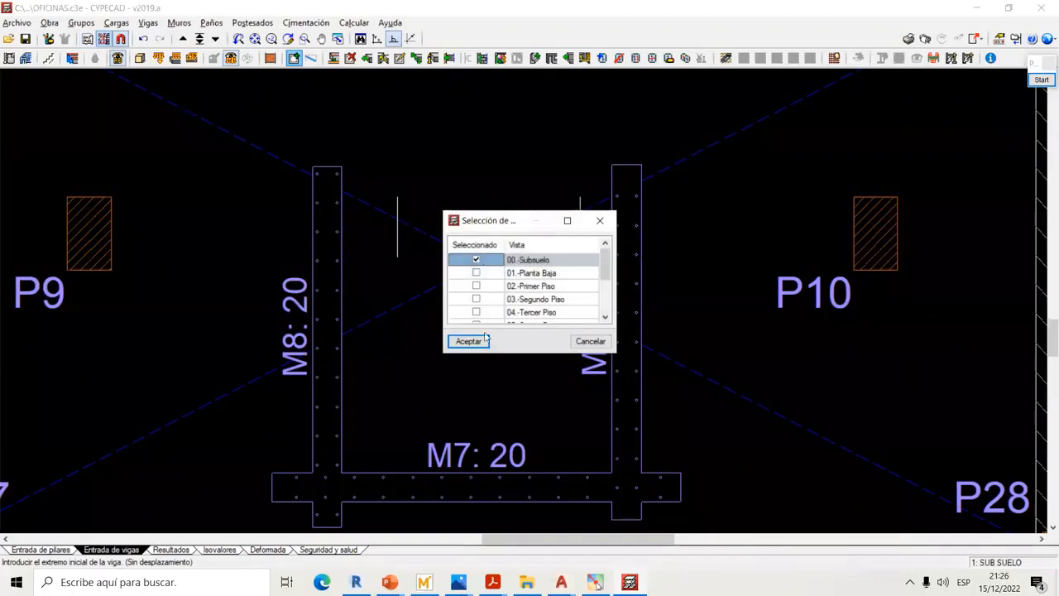
pyautogui.click(468, 342)
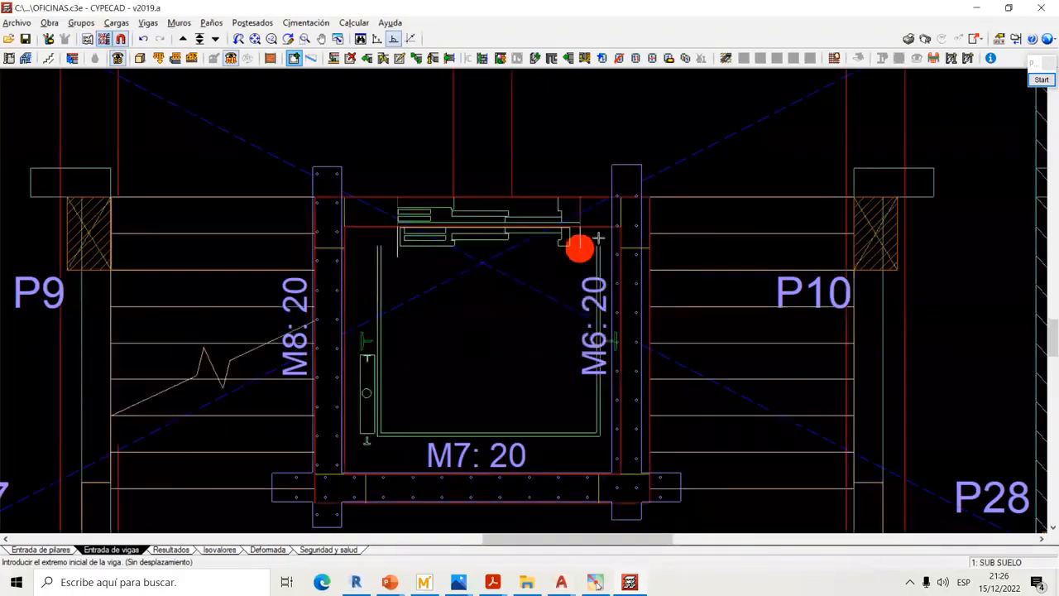
pyautogui.scroll(3, 608, 228)
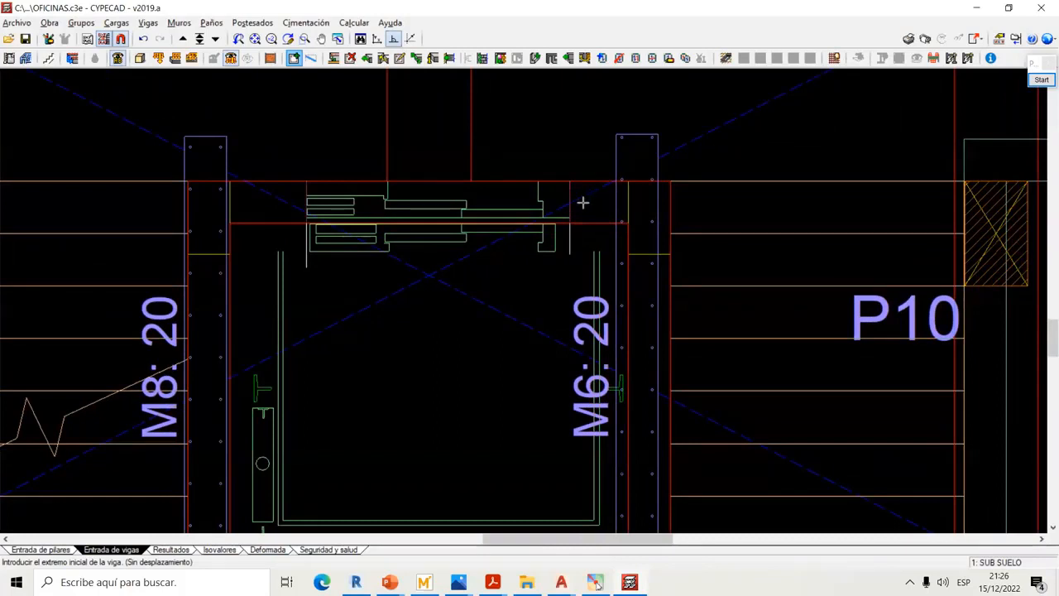
# Draw a reinforced-concrete wall from BASE ASCENSOR to AZOTEA, 0.100 each side, from the limit line near M6 to slightly past M6
pyautogui.click(179, 22)
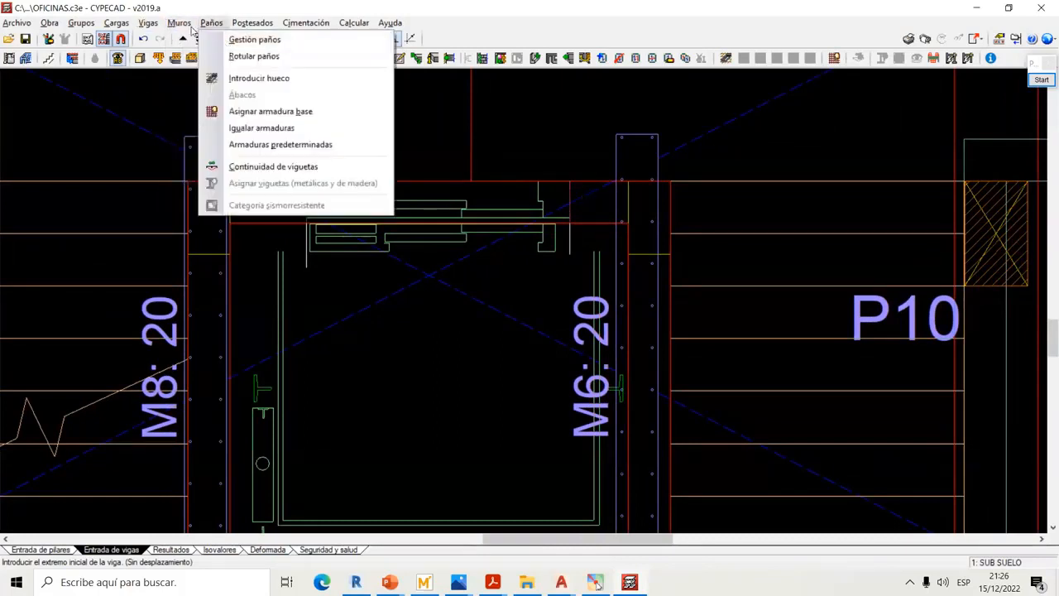
pyautogui.click(217, 40)
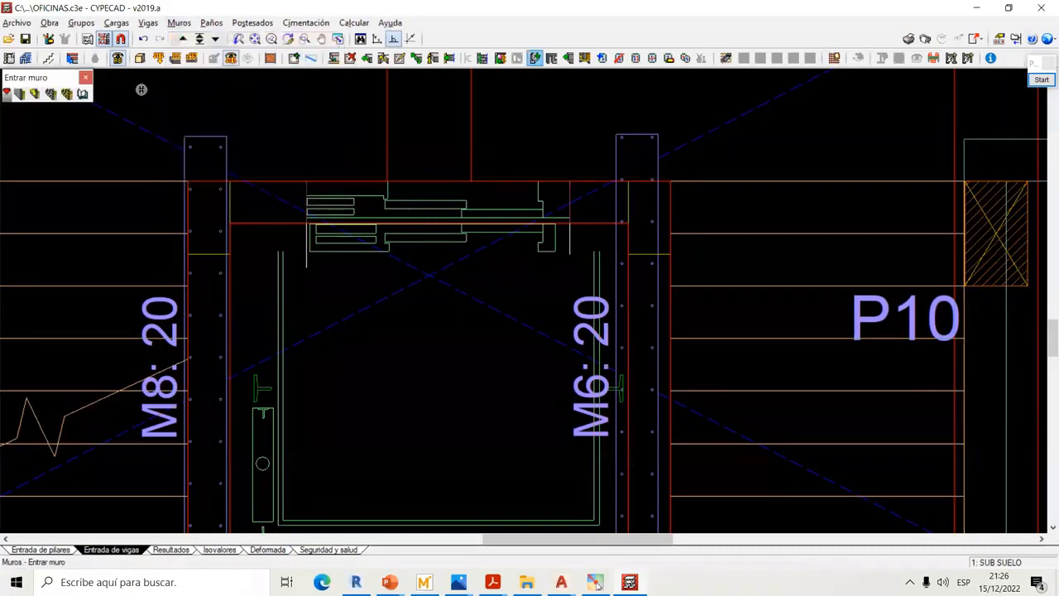
pyautogui.click(20, 94)
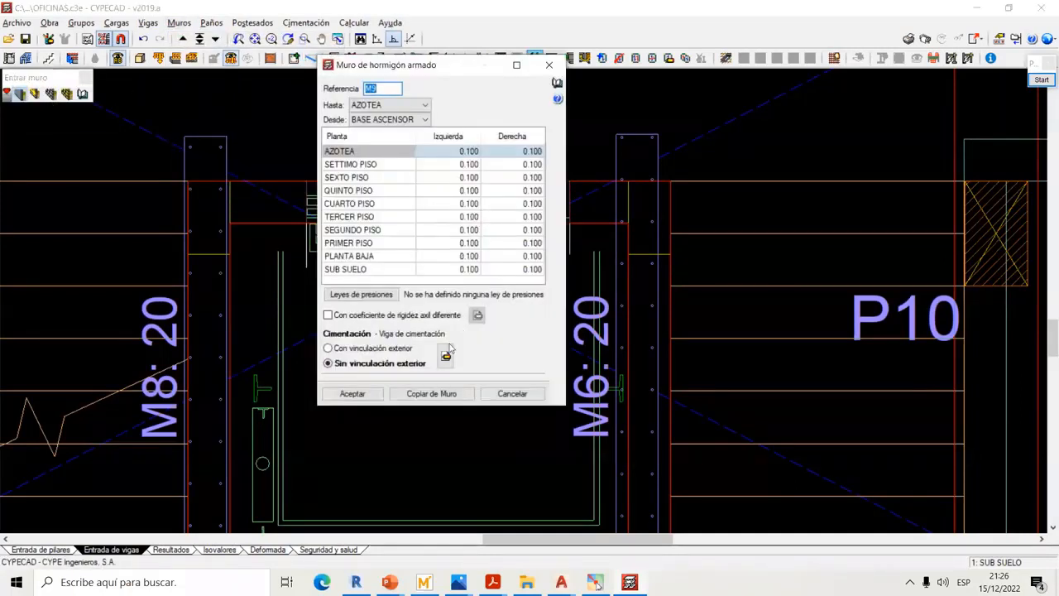
pyautogui.click(352, 394)
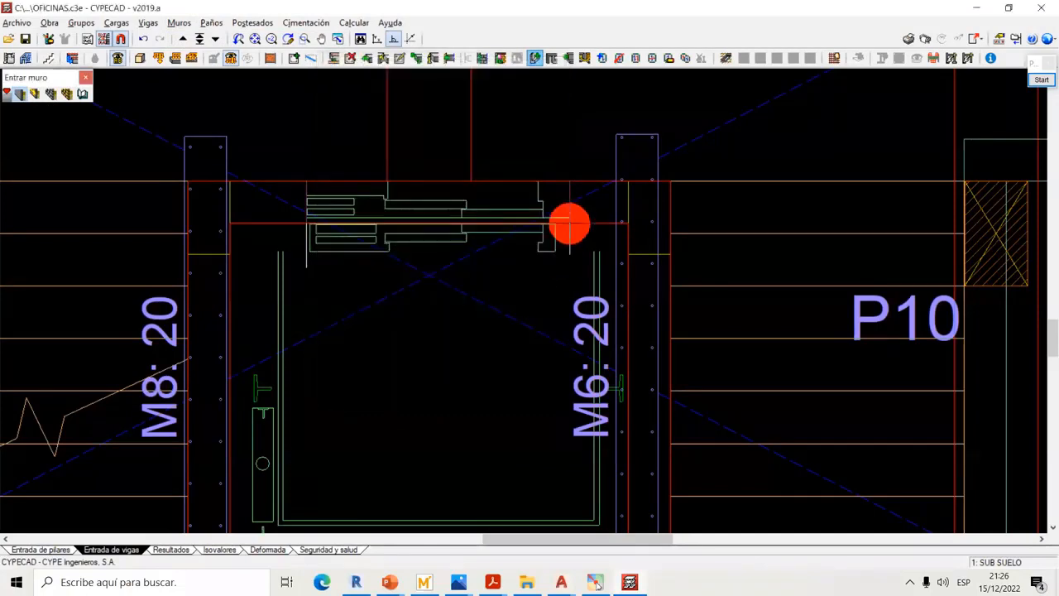
pyautogui.click(726, 208)
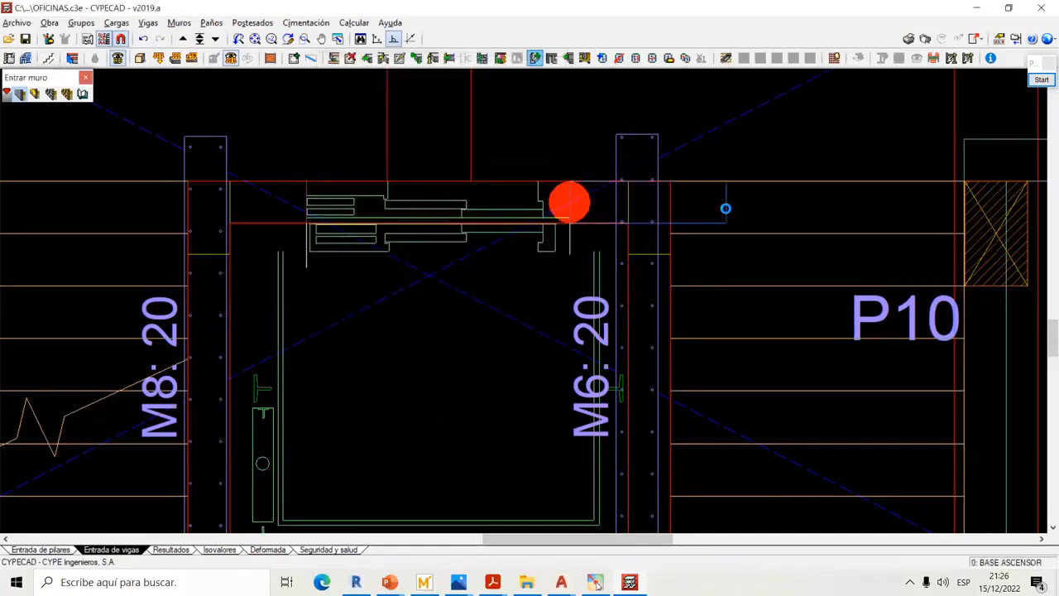
pyautogui.rightClick(491, 224)
# Draw the matching front wall from the limit line near M8 to slightly past M8, and end wall entry
pyautogui.click(307, 205)
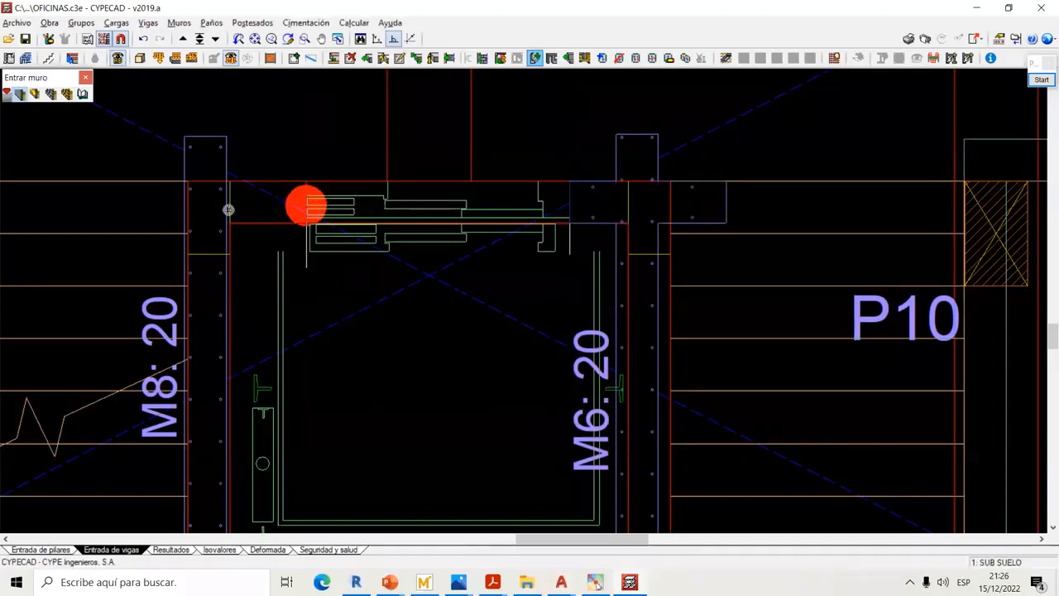
pyautogui.click(102, 205)
pyautogui.rightClick(205, 136)
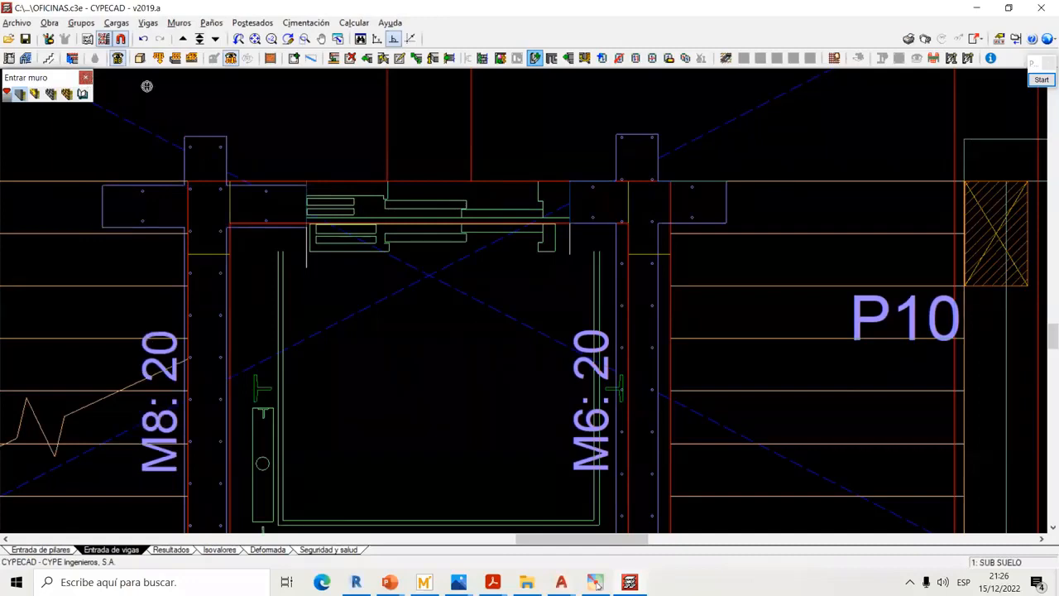
pyautogui.press('Escape')
# Examine how the edges of both new front walls align with the template lines beside M8 and M6
pyautogui.scroll(-4, 346, 215)
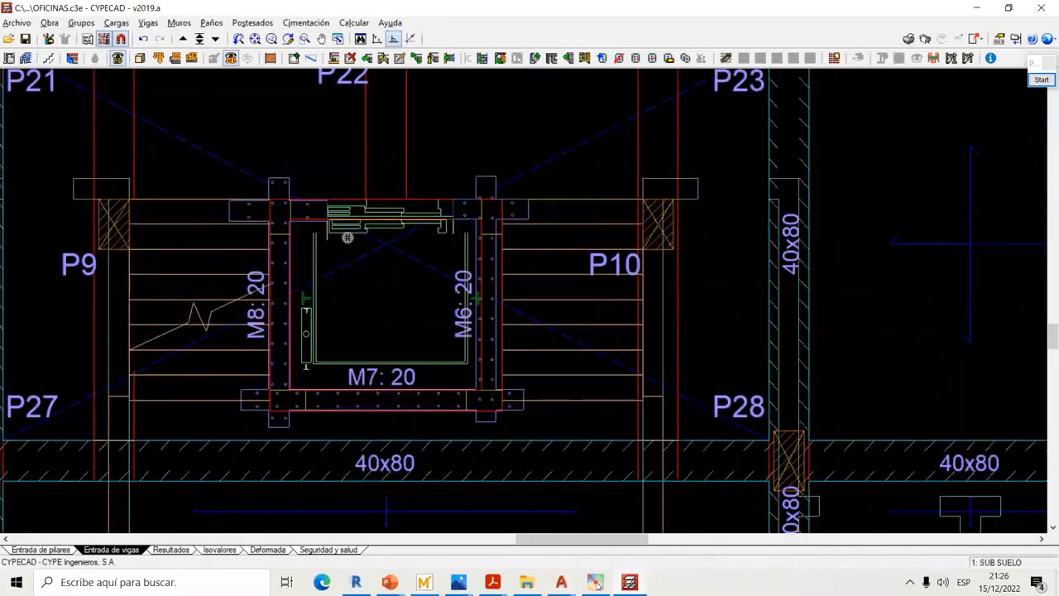
pyautogui.scroll(5, 301, 181)
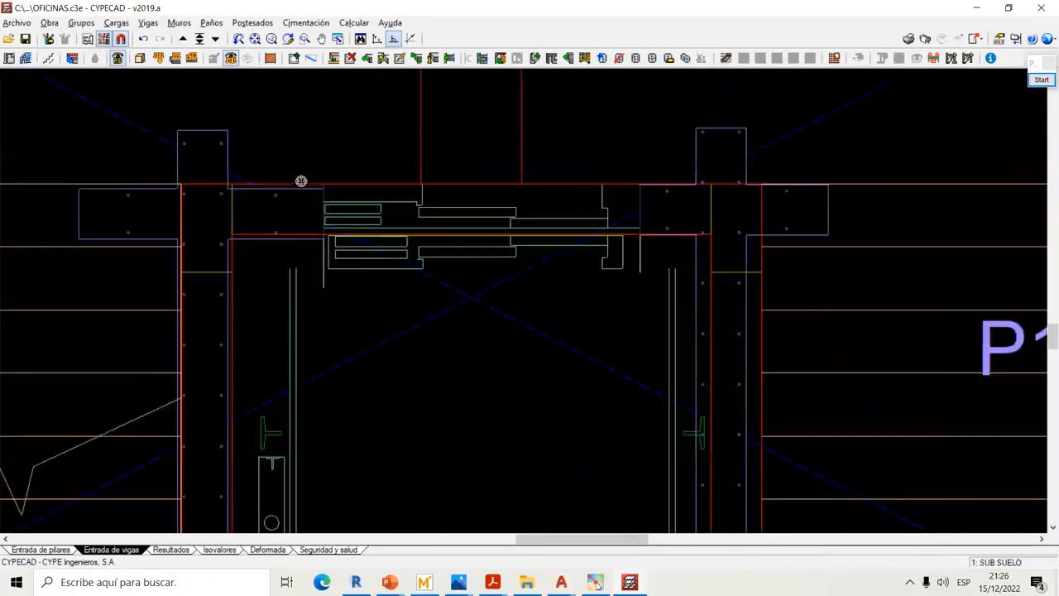
pyautogui.scroll(3, 303, 183)
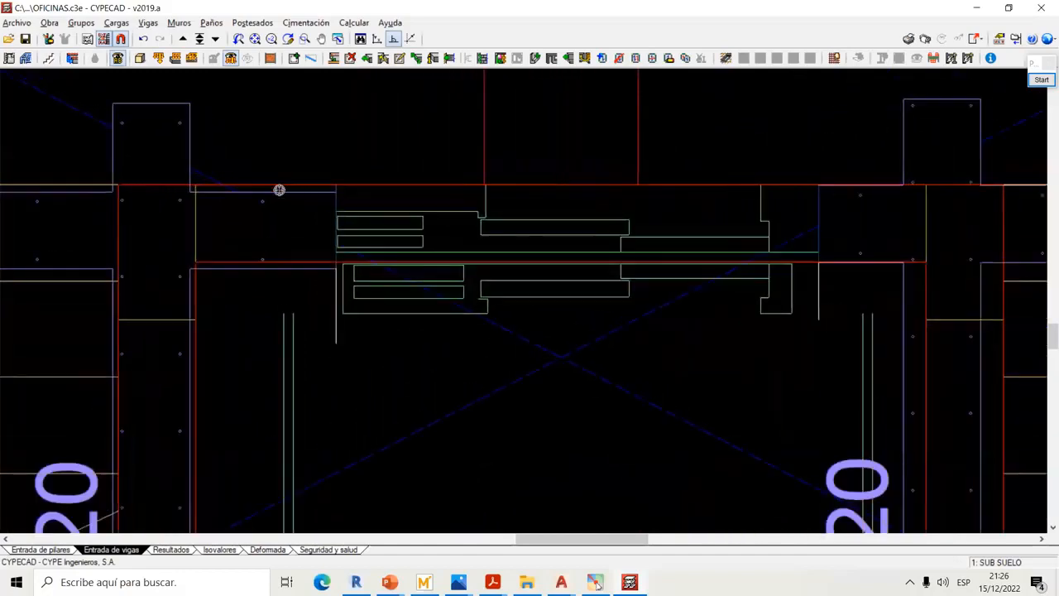
pyautogui.moveTo(250, 194); pyautogui.dragTo(342, 204, button='middle')
pyautogui.scroll(3, 343, 204)
pyautogui.moveTo(683, 219); pyautogui.dragTo(204, 217, button='middle')
pyautogui.scroll(2, 650, 205)
pyautogui.scroll(-2, 650, 205)
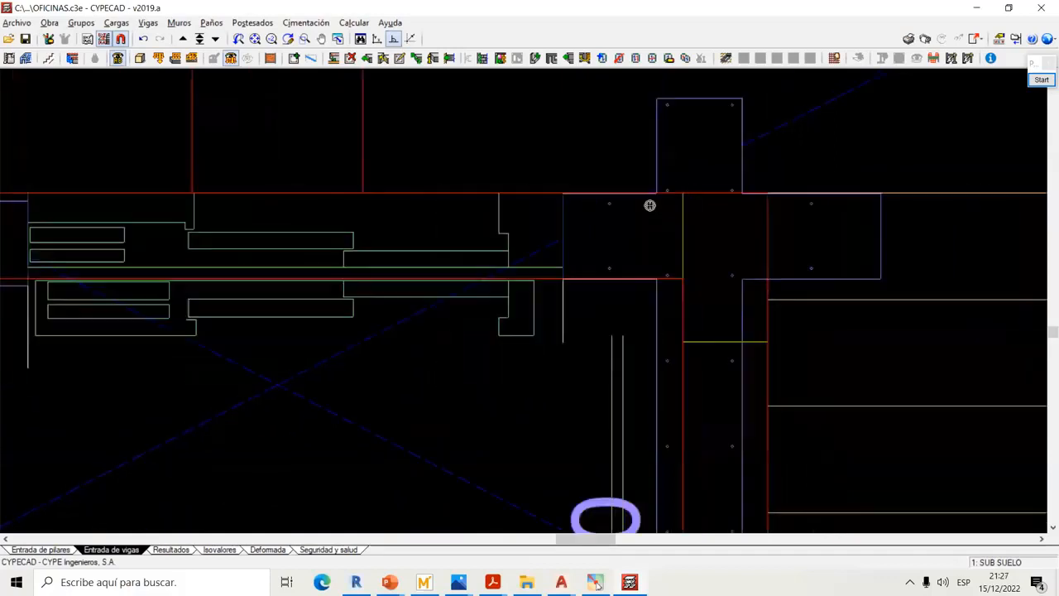
pyautogui.scroll(-2, 649, 205)
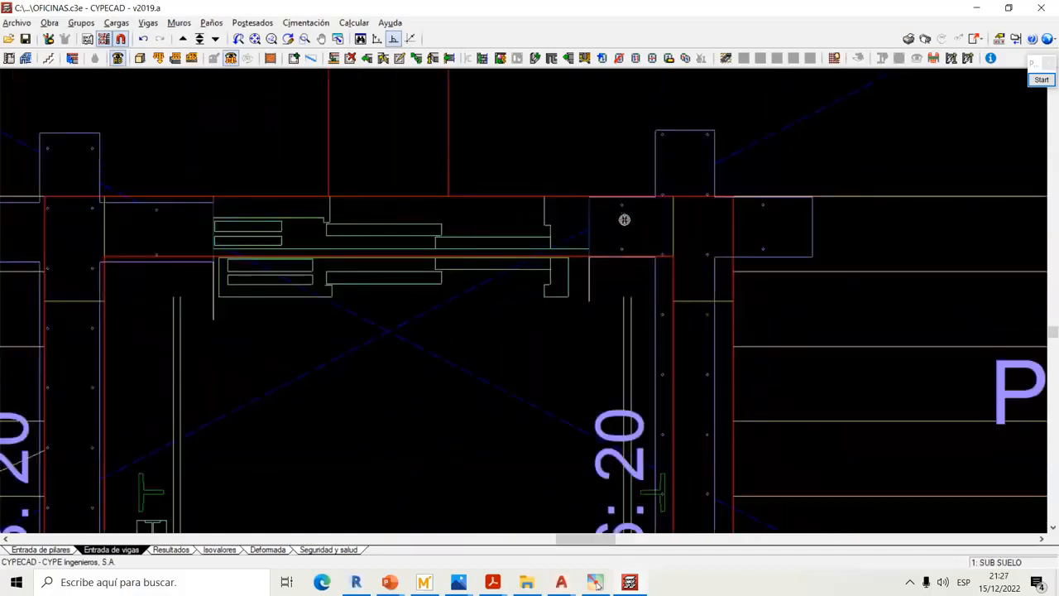
pyautogui.scroll(3, 634, 199)
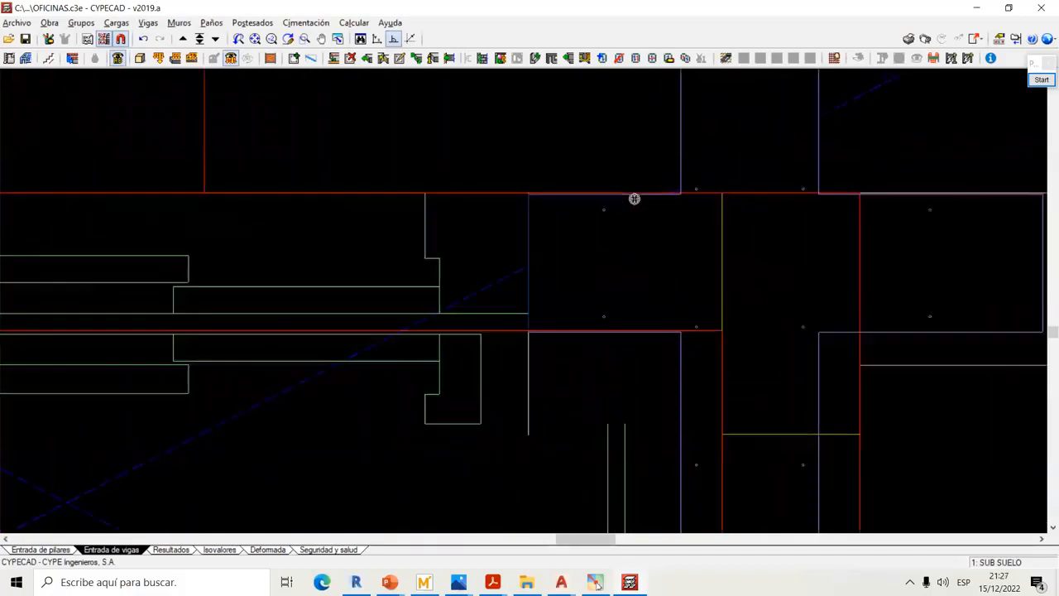
pyautogui.scroll(3, 634, 198)
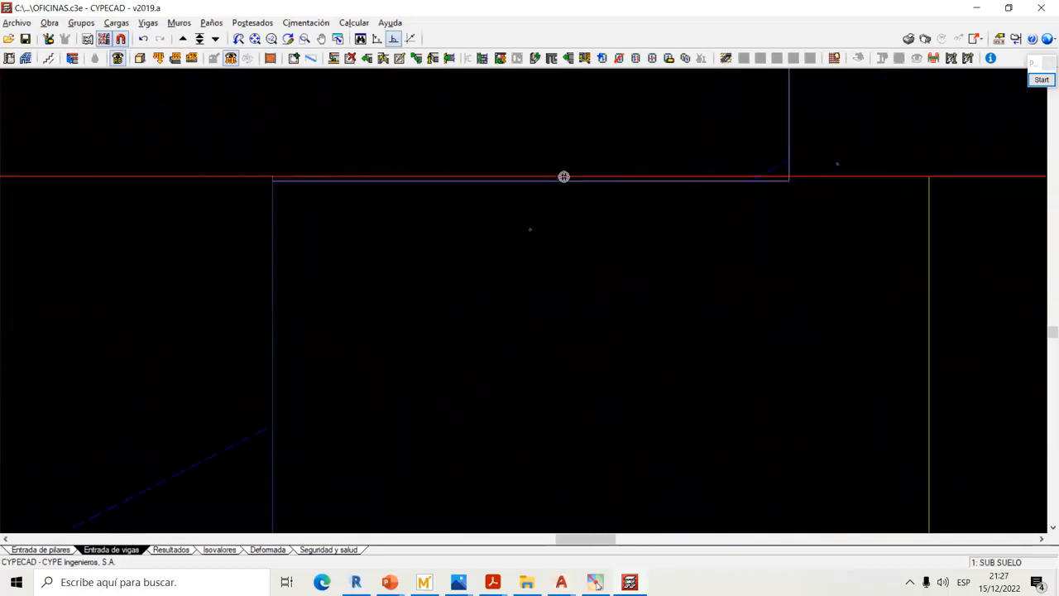
pyautogui.scroll(-1, 564, 176)
pyautogui.scroll(-3, 563, 177)
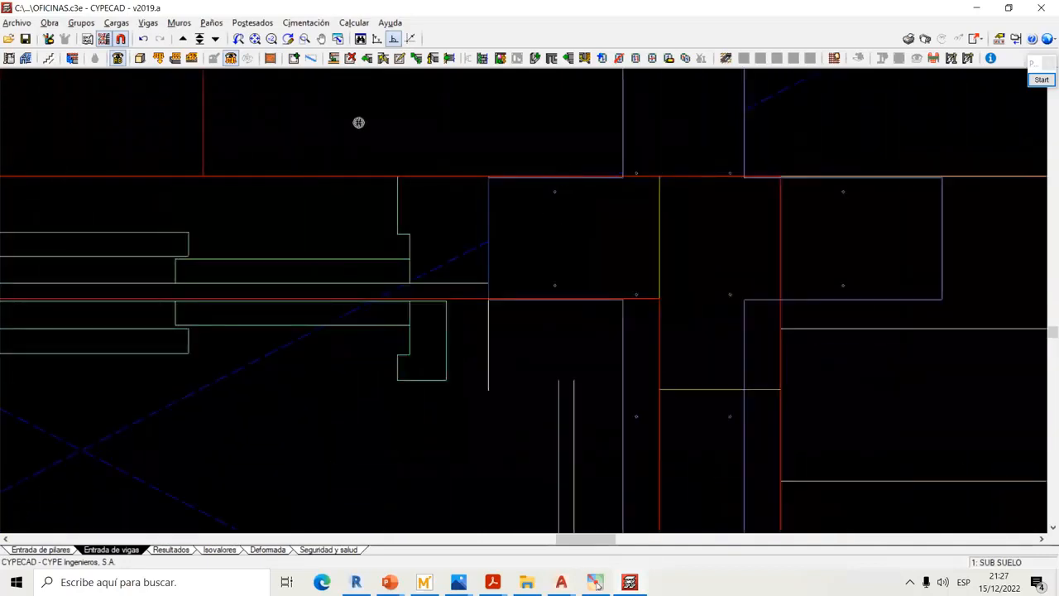
pyautogui.scroll(-2, 517, 228)
pyautogui.moveTo(137, 229); pyautogui.dragTo(476, 225, button='middle')
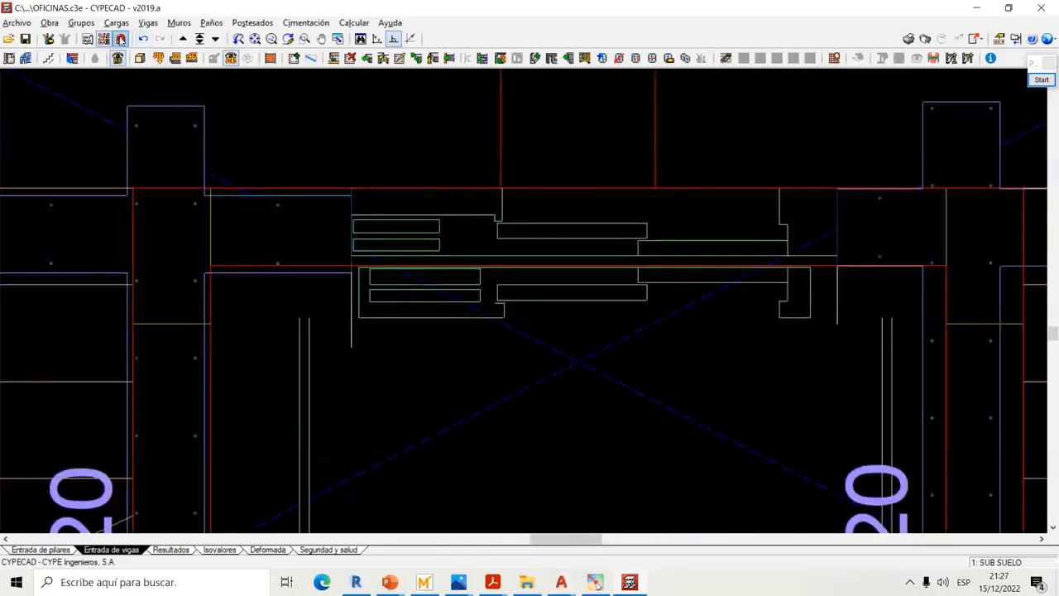
# Enable the Más cercano snap and disable the Extremo snap
pyautogui.click(121, 39)
pyautogui.click(568, 294)
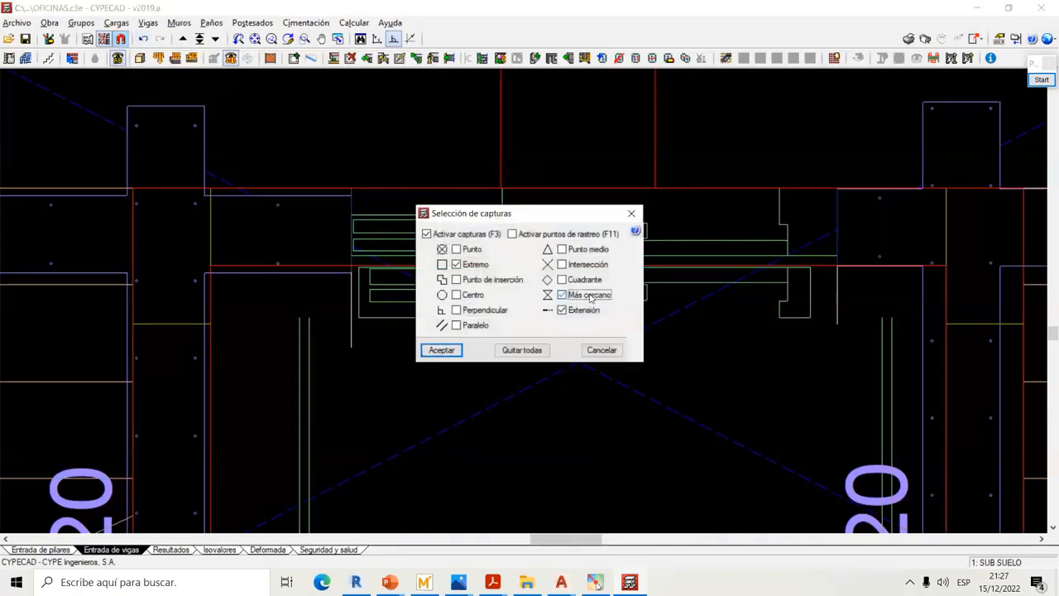
pyautogui.click(456, 265)
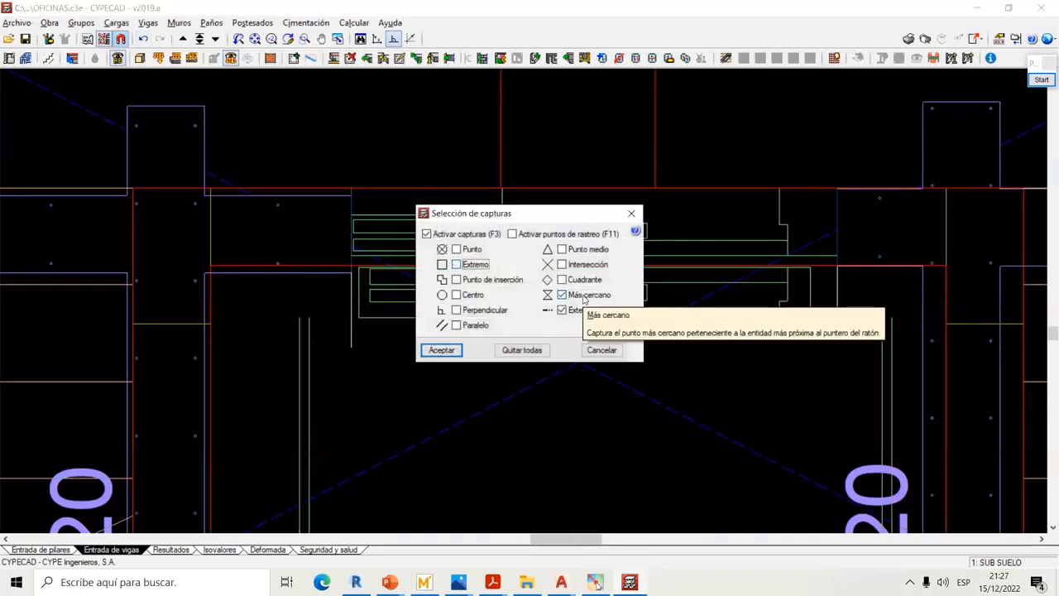
pyautogui.press('Return')
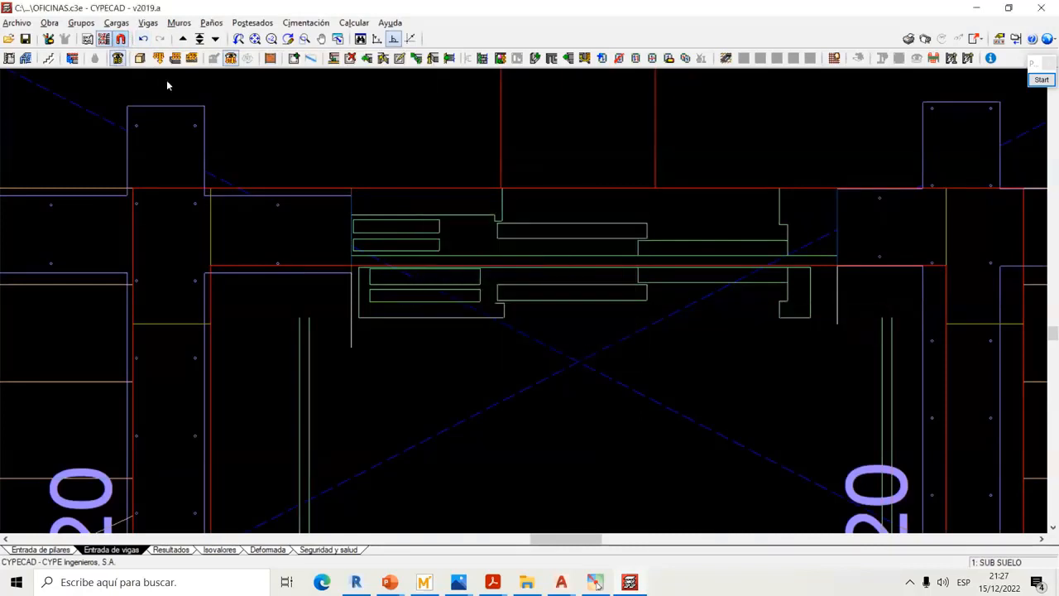
# Adjust the front wall beside M8 to the template's outer wall line, and close the Incidencias report
pyautogui.click(179, 23)
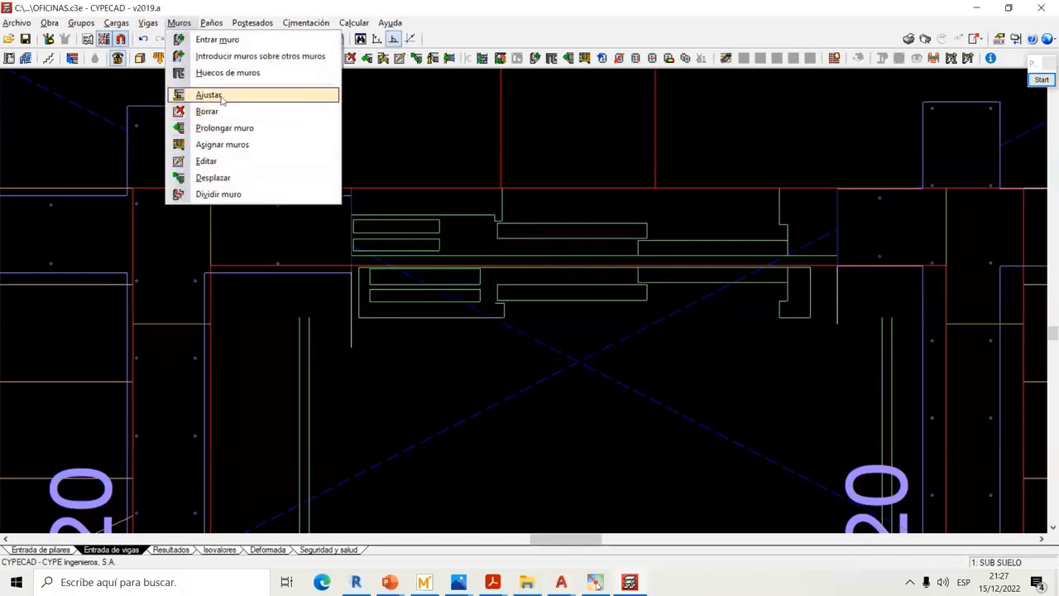
pyautogui.click(221, 97)
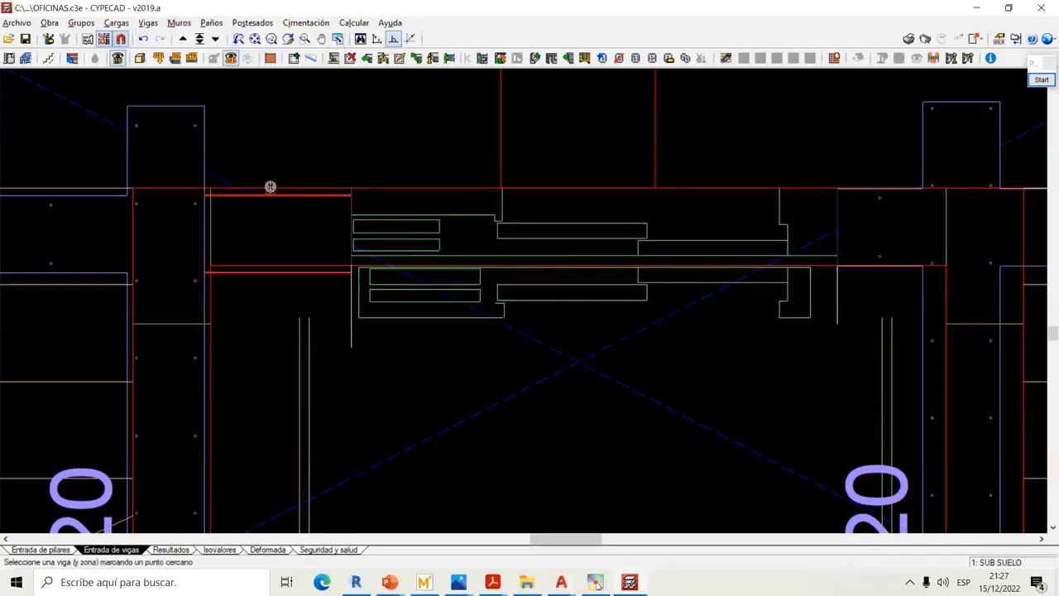
pyautogui.scroll(1, 272, 185)
pyautogui.click(270, 188)
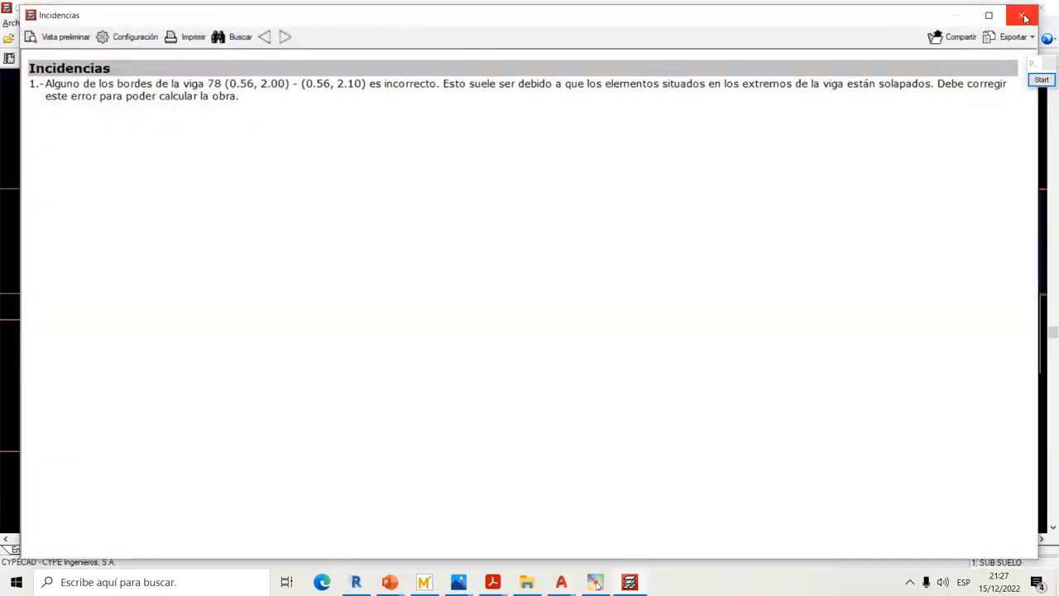
pyautogui.click(1025, 16)
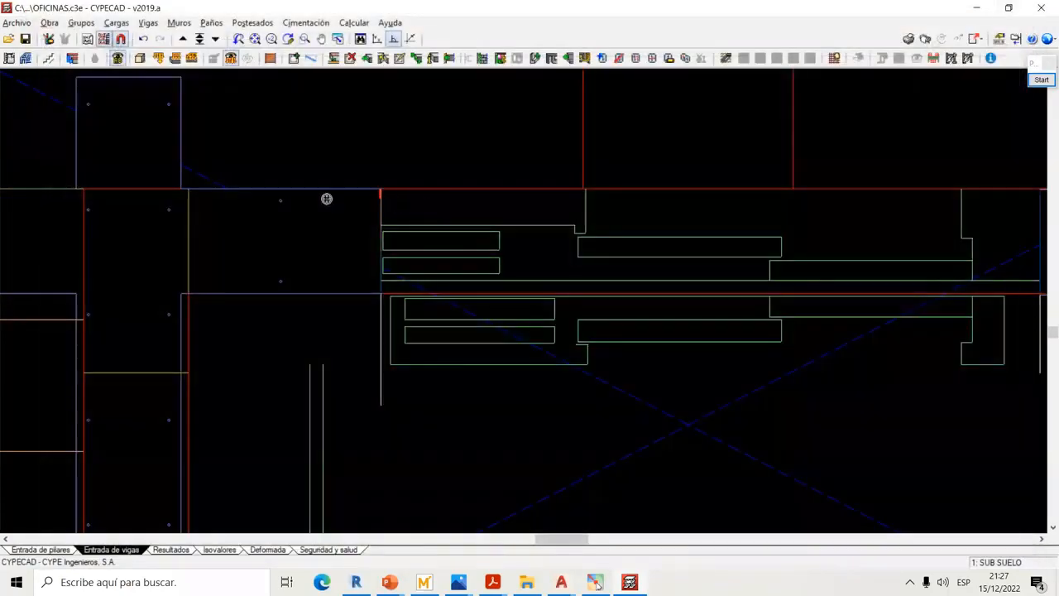
# Check the alignment of the front wall beside M6 with the template's outer line
pyautogui.scroll(-2, 323, 191)
pyautogui.scroll(5, 622, 196)
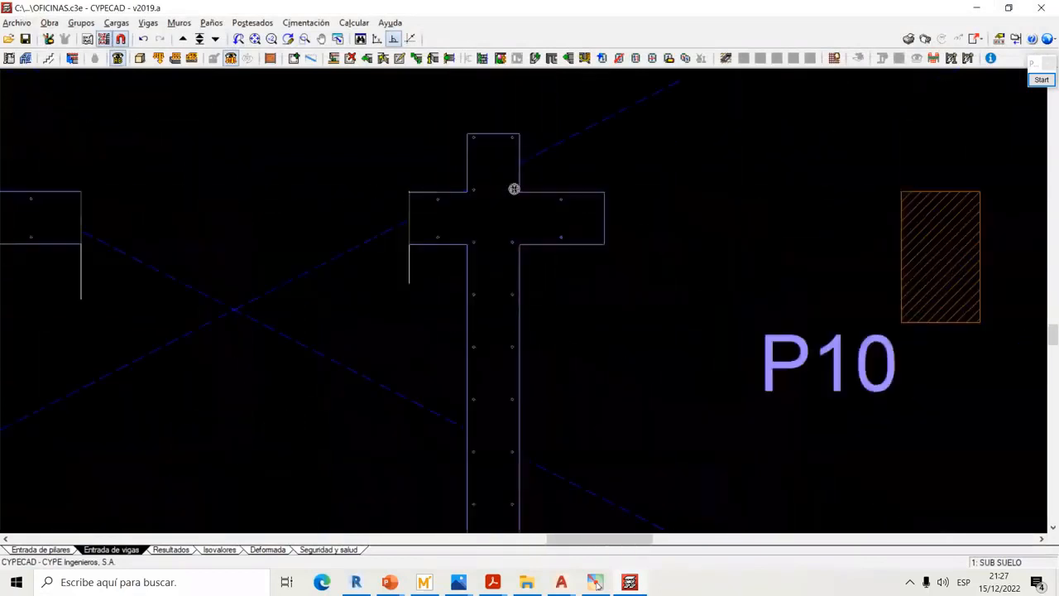
pyautogui.scroll(4, 426, 173)
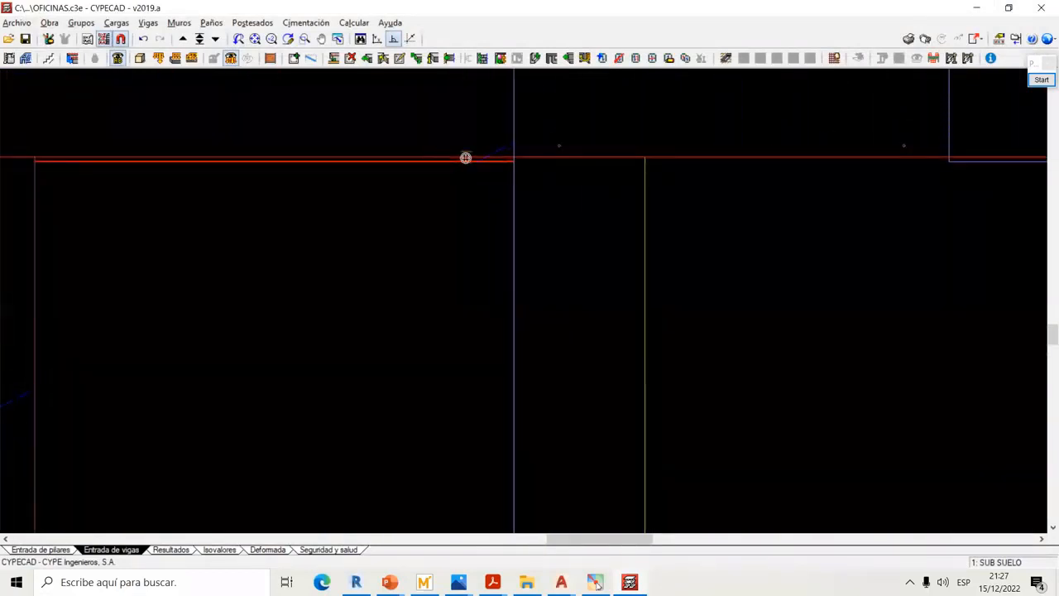
pyautogui.scroll(-5, 466, 158)
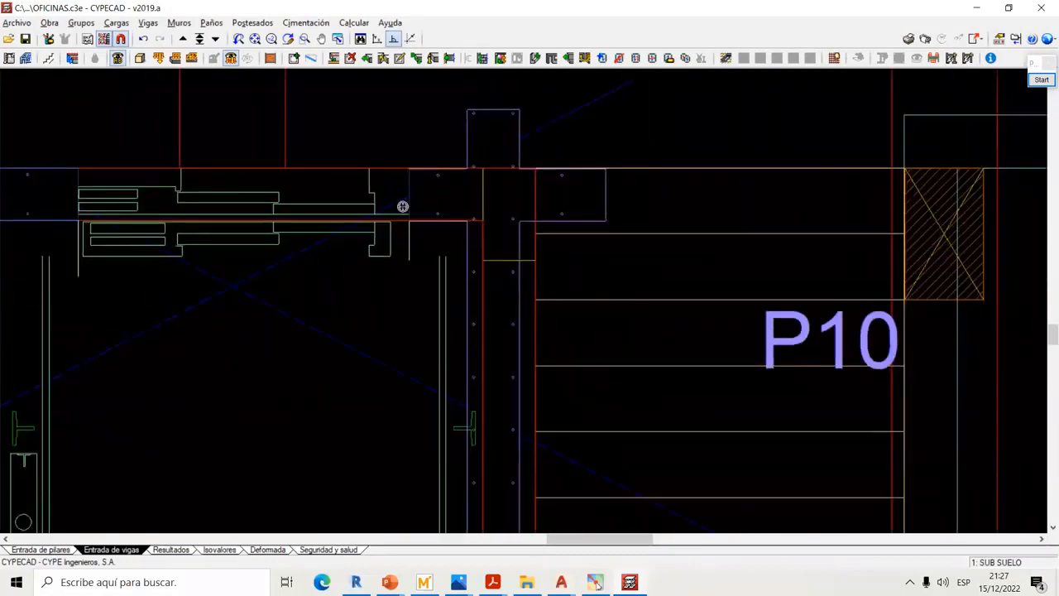
pyautogui.scroll(-1, 403, 206)
pyautogui.moveTo(188, 231); pyautogui.dragTo(366, 220, button='middle')
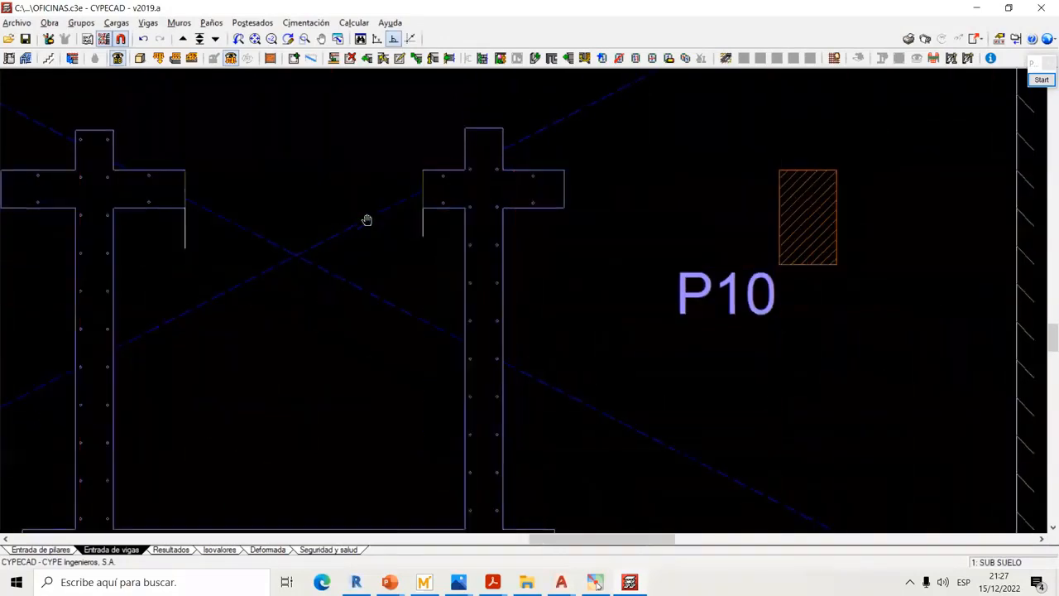
pyautogui.scroll(1, 583, 197)
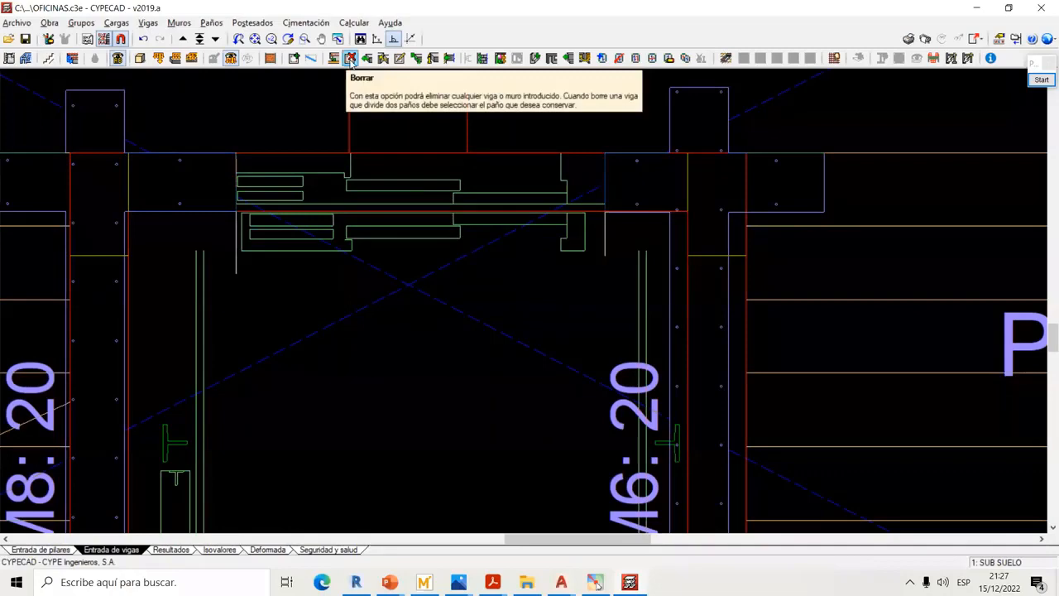
# Delete both vertical limit lines at the door opening, and close the Incidencias report
pyautogui.click(350, 60)
pyautogui.click(220, 132)
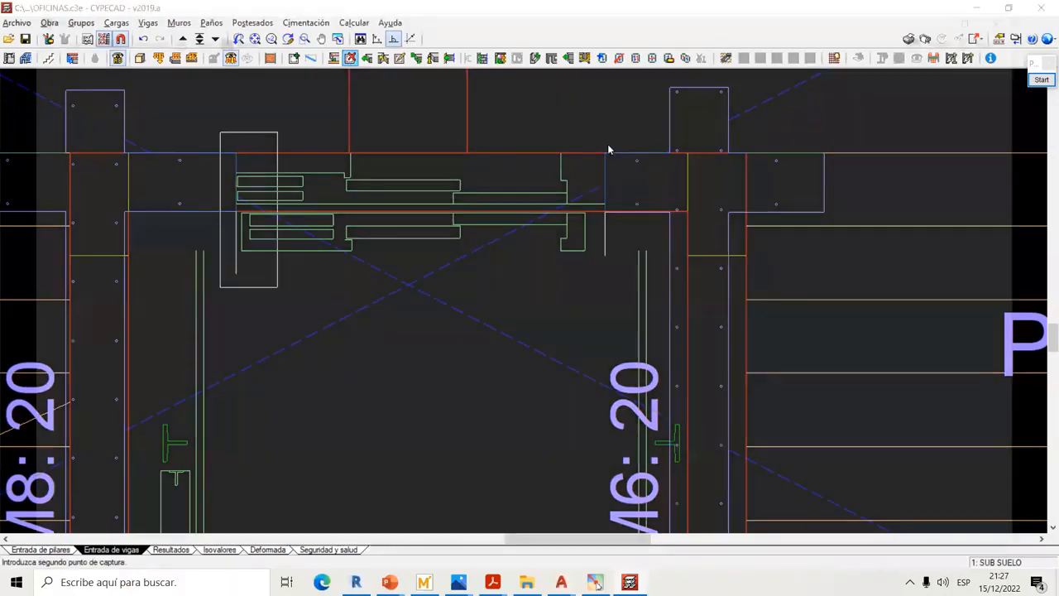
pyautogui.click(608, 149)
pyautogui.click(1034, 13)
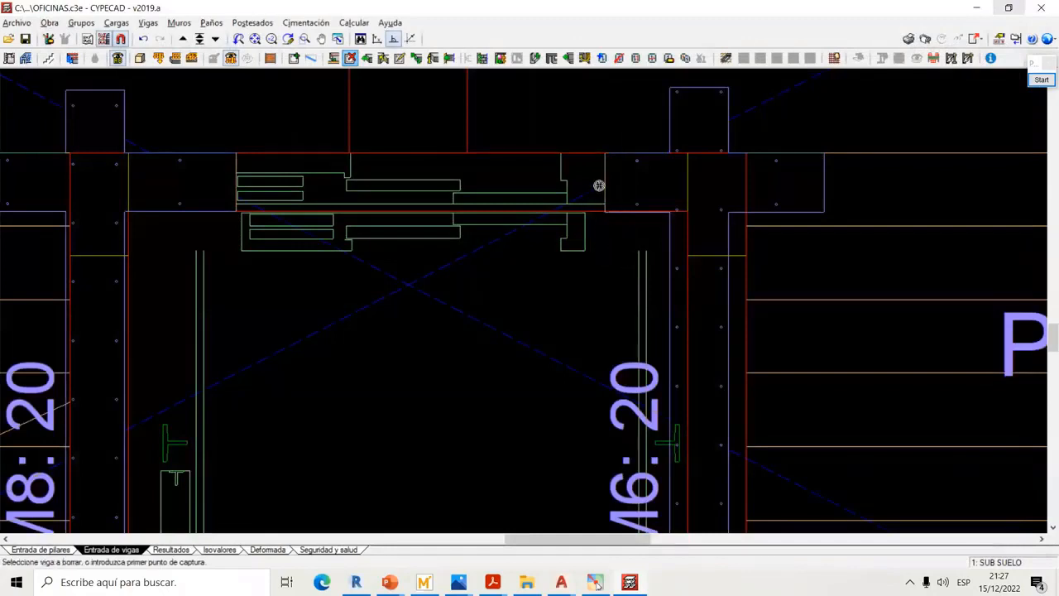
pyautogui.scroll(-3, 621, 173)
pyautogui.scroll(6, 646, 163)
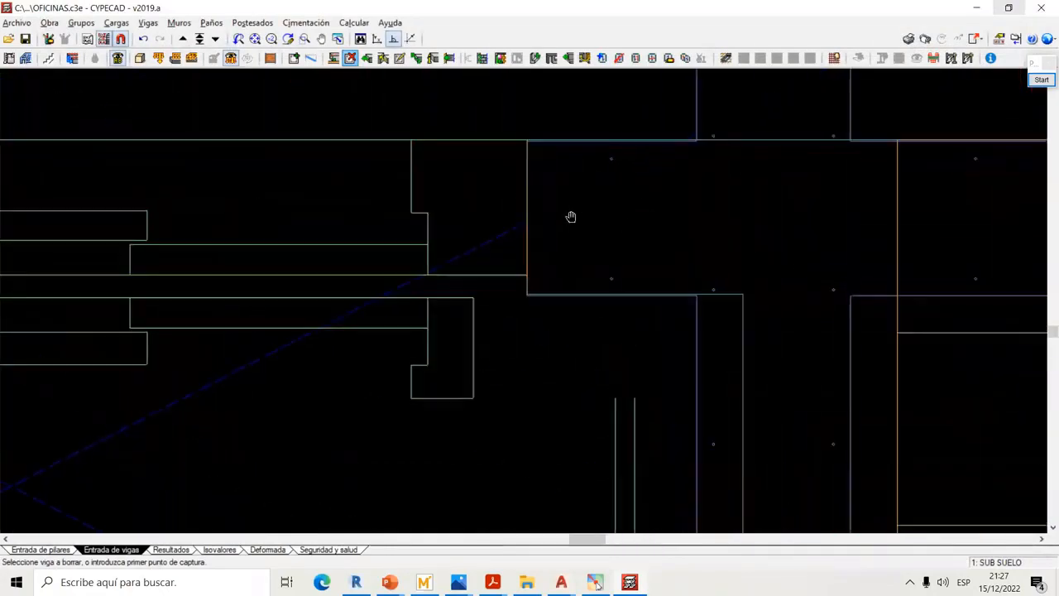
# Adjust the front wall beside M6 so its outer face lies on the template's wall line
pyautogui.scroll(2, 571, 217)
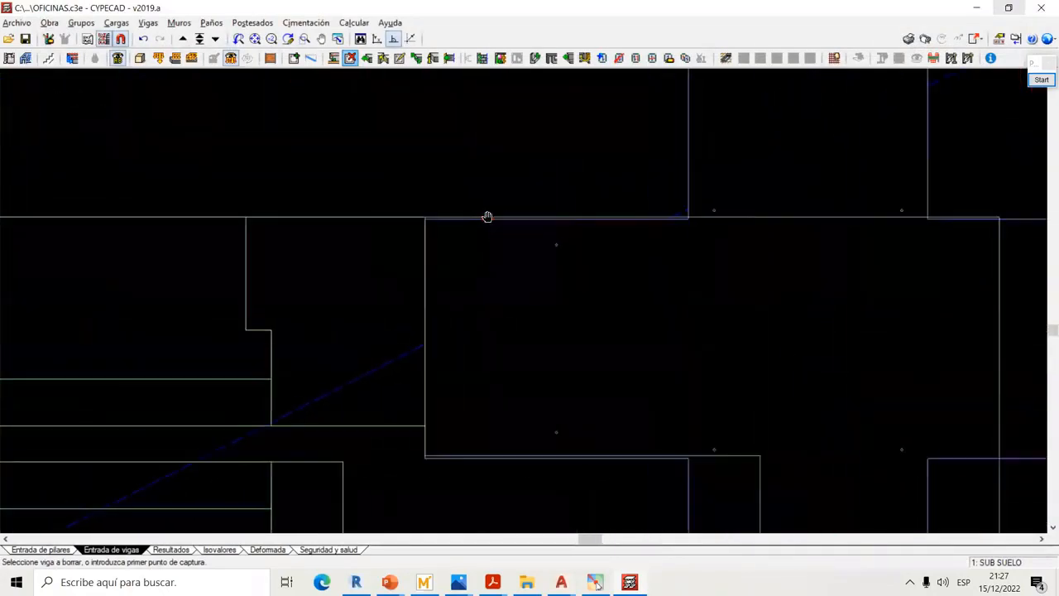
pyautogui.scroll(2, 522, 218)
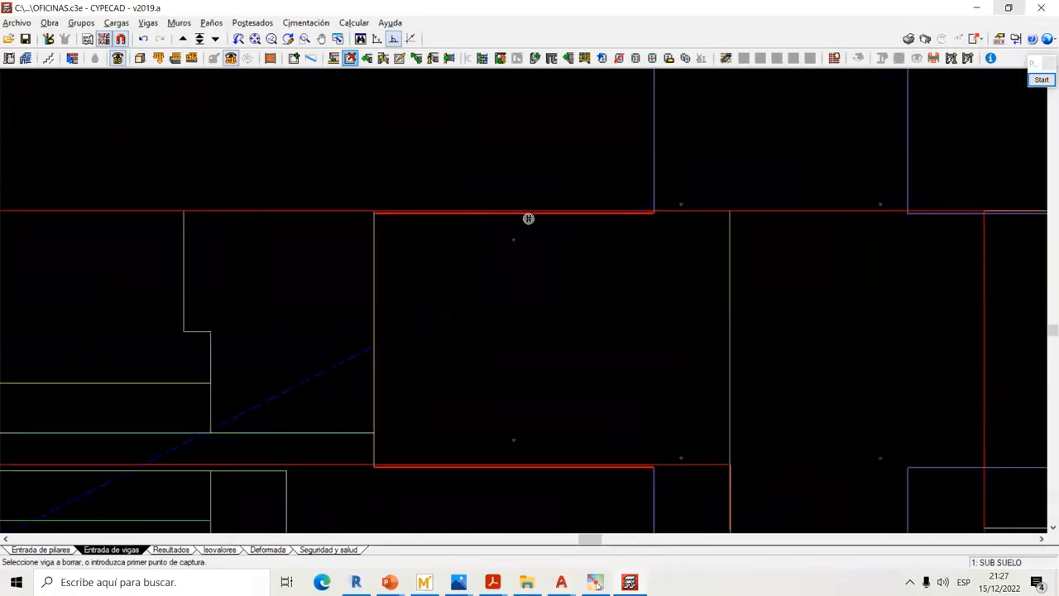
pyautogui.click(179, 23)
pyautogui.click(209, 95)
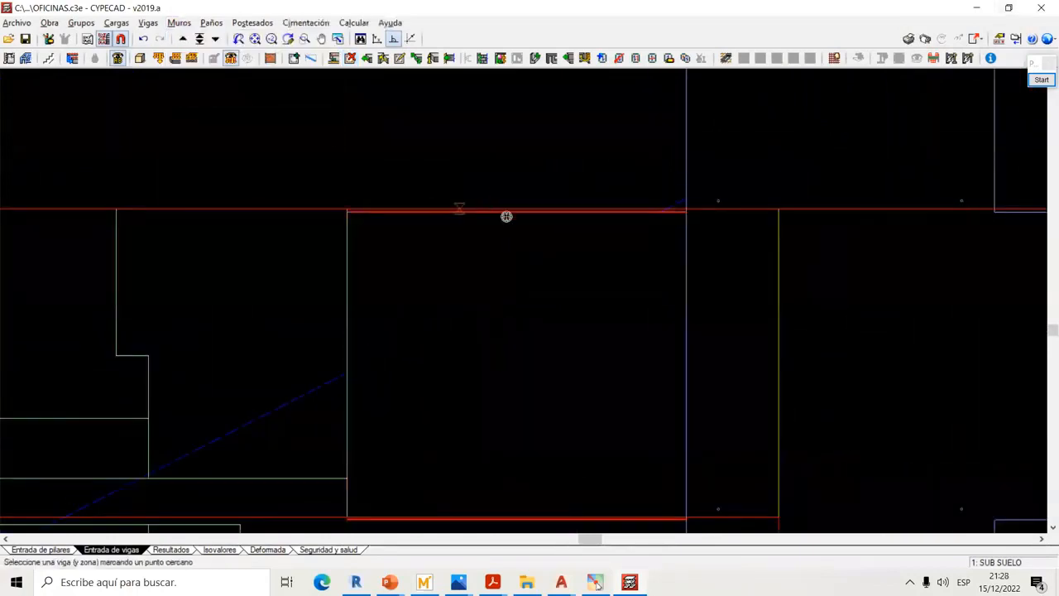
pyautogui.scroll(2, 527, 208)
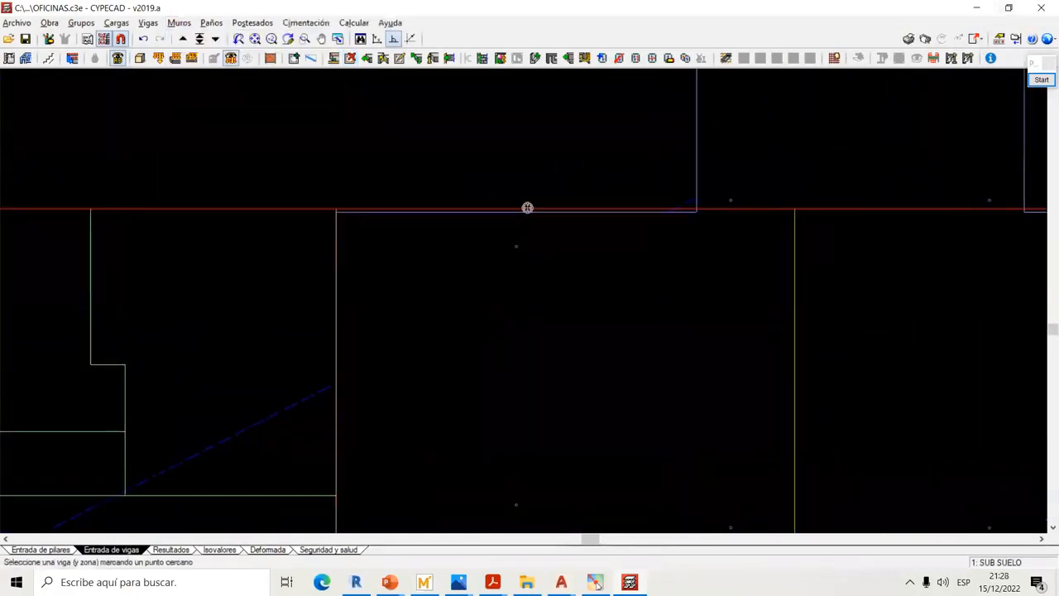
pyautogui.click(535, 206)
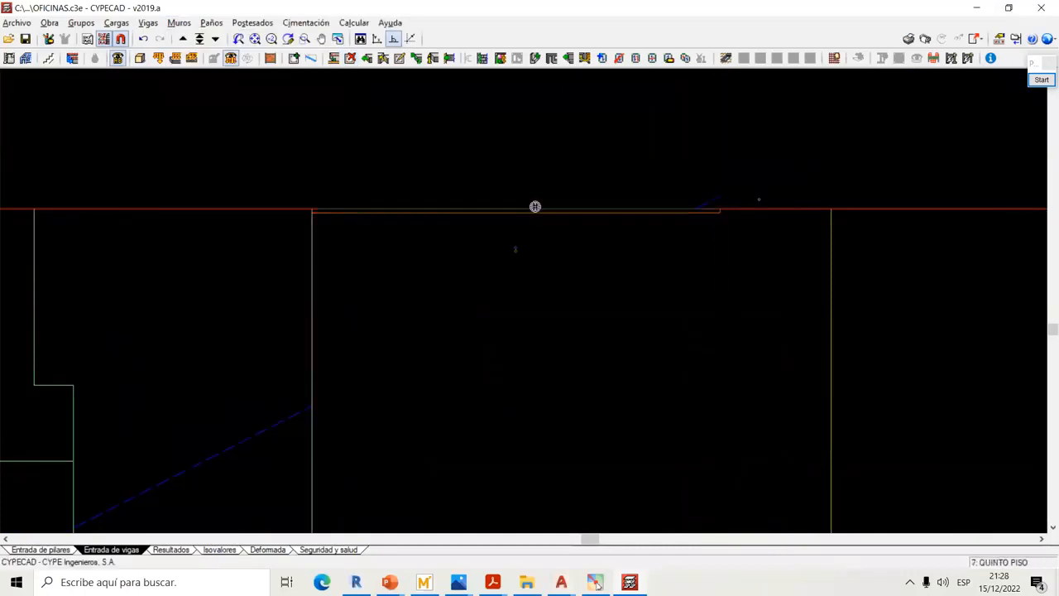
pyautogui.scroll(-5, 535, 206)
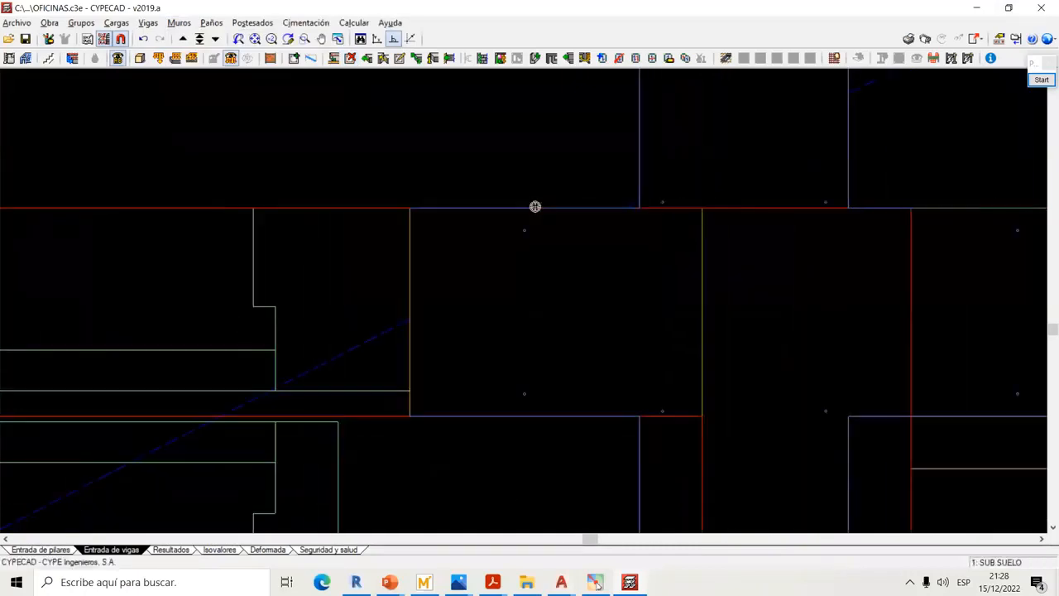
# Adjust side wall M6 to the template's outer wall line on the P10 side
pyautogui.moveTo(708, 257); pyautogui.dragTo(687, 100, button='middle')
pyautogui.scroll(-2, 688, 234)
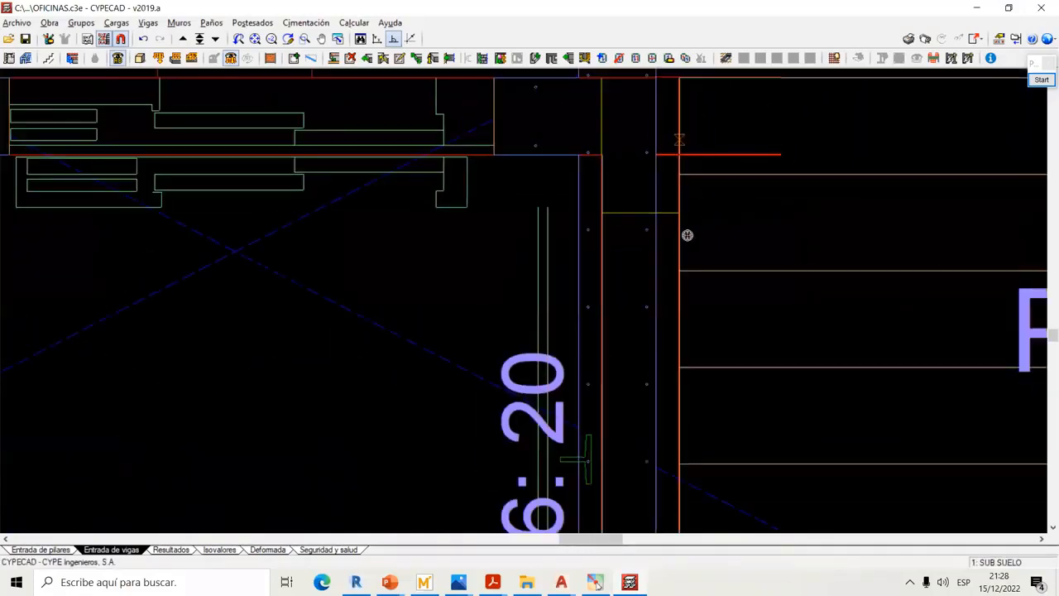
pyautogui.moveTo(674, 244); pyautogui.dragTo(669, 142, button='middle')
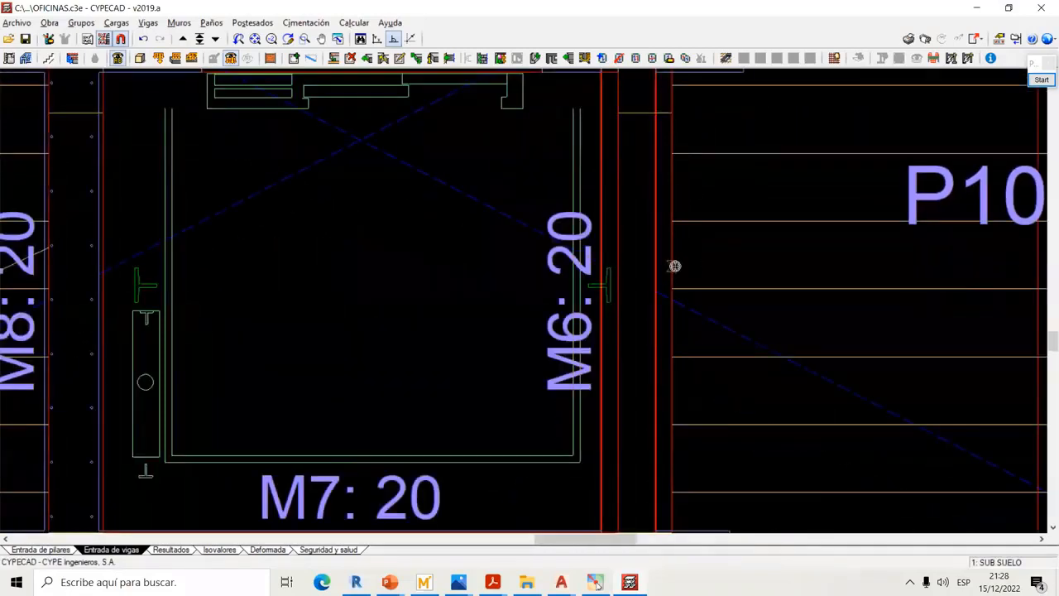
pyautogui.click(675, 266)
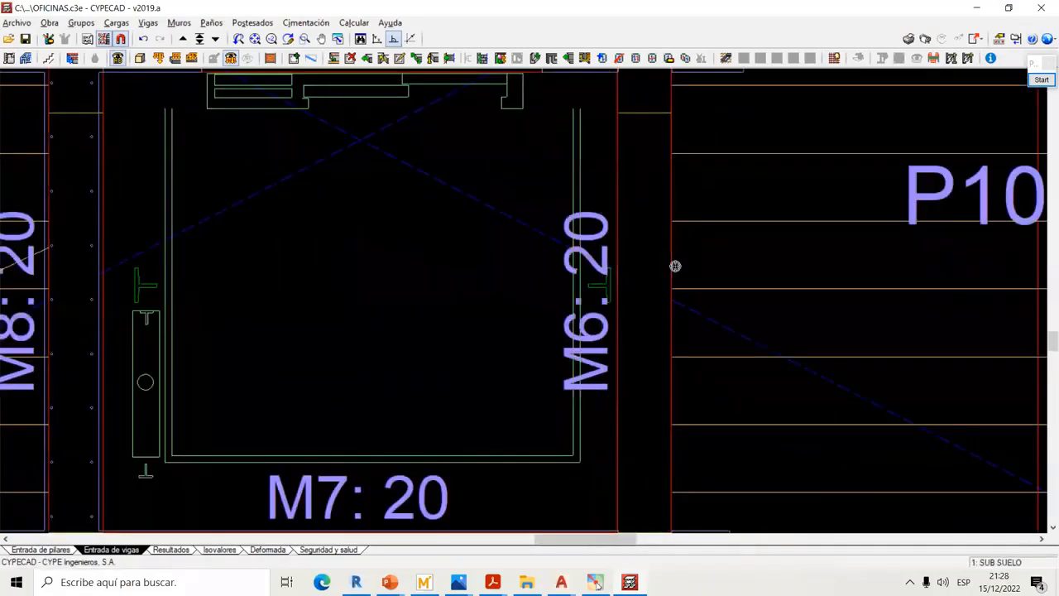
# Adjust rear wall M7 to the template's outer wall line facing the 40x80 beam
pyautogui.scroll(-4, 670, 273)
pyautogui.scroll(4, 551, 383)
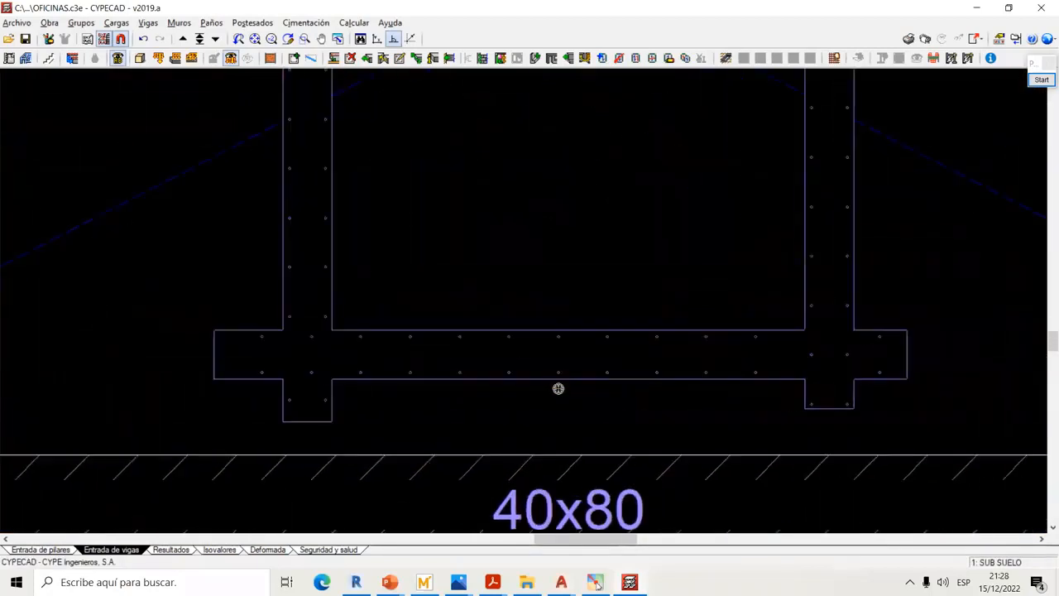
pyautogui.scroll(-3, 558, 388)
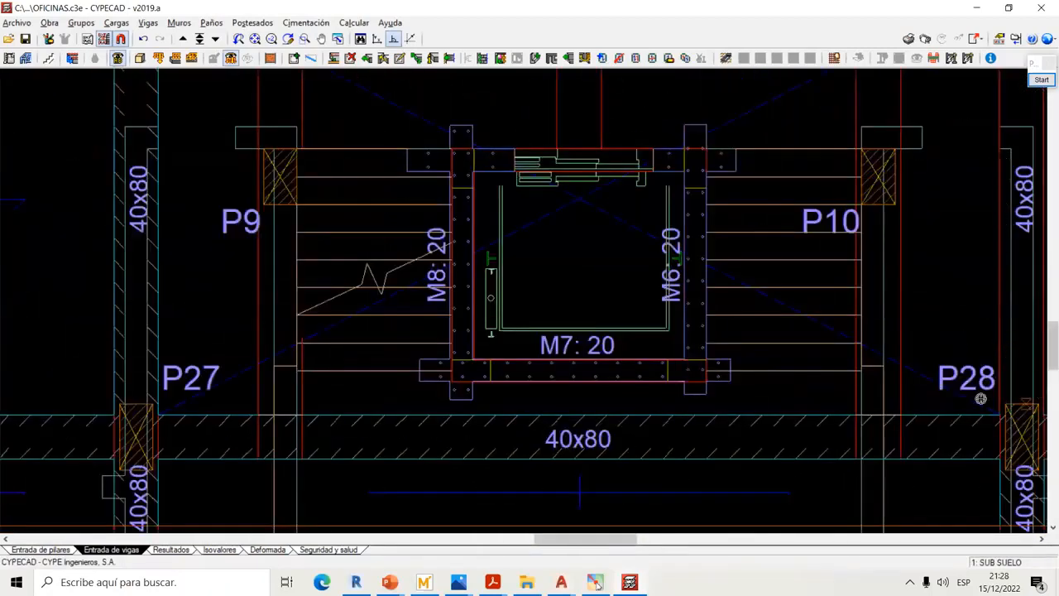
pyautogui.scroll(1, 579, 390)
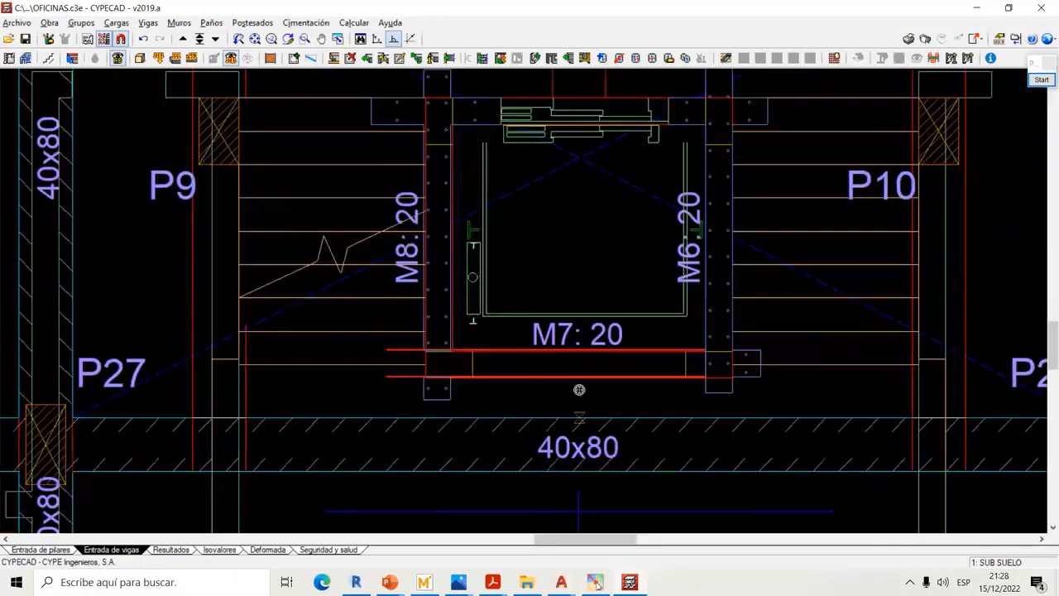
pyautogui.scroll(6, 579, 390)
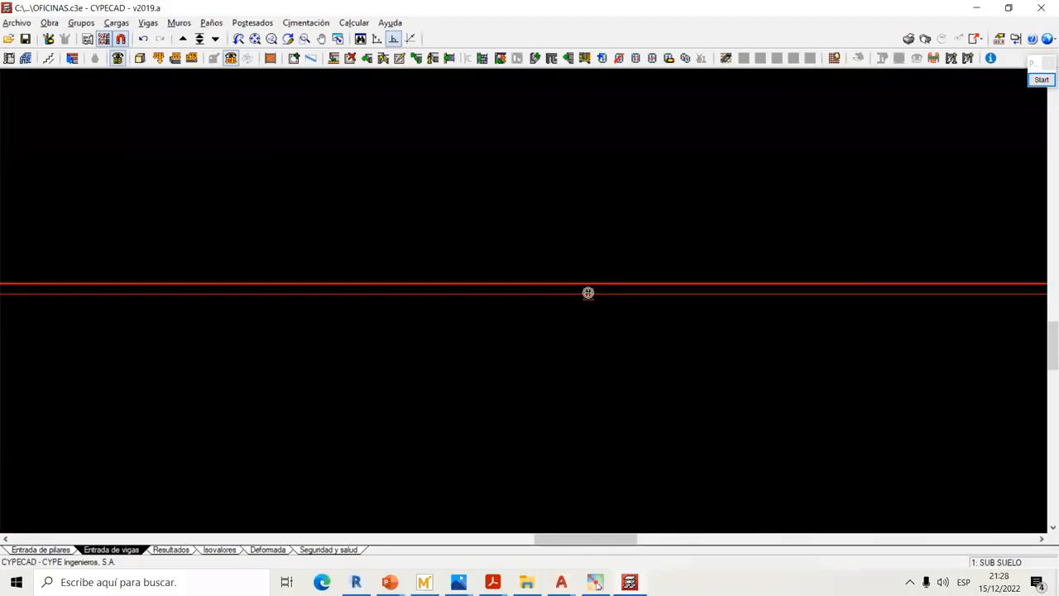
pyautogui.scroll(3, 588, 292)
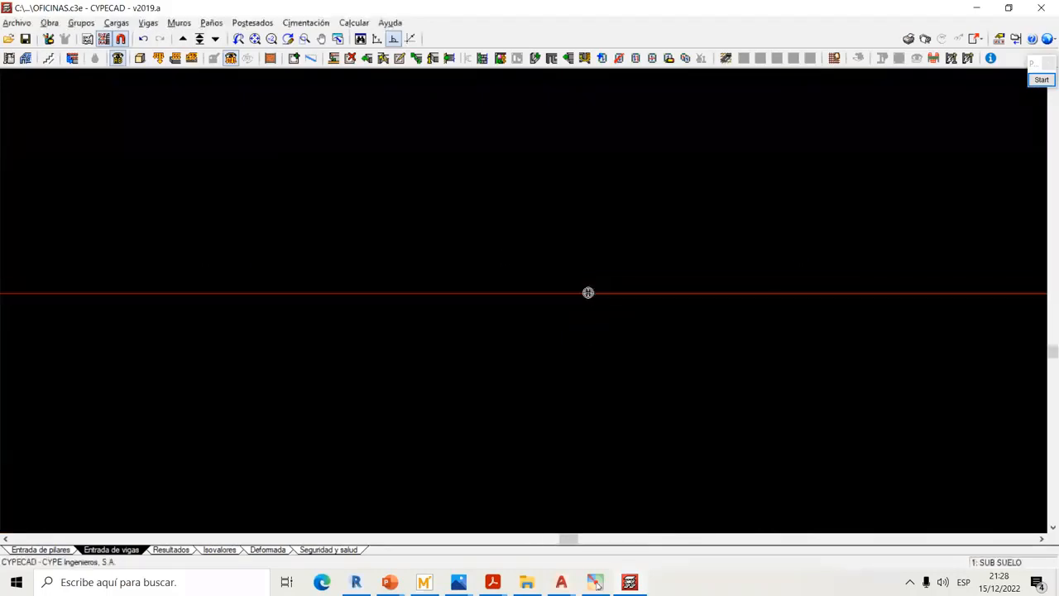
pyautogui.scroll(-3, 589, 293)
pyautogui.scroll(2, 422, 251)
pyautogui.scroll(-1, 414, 312)
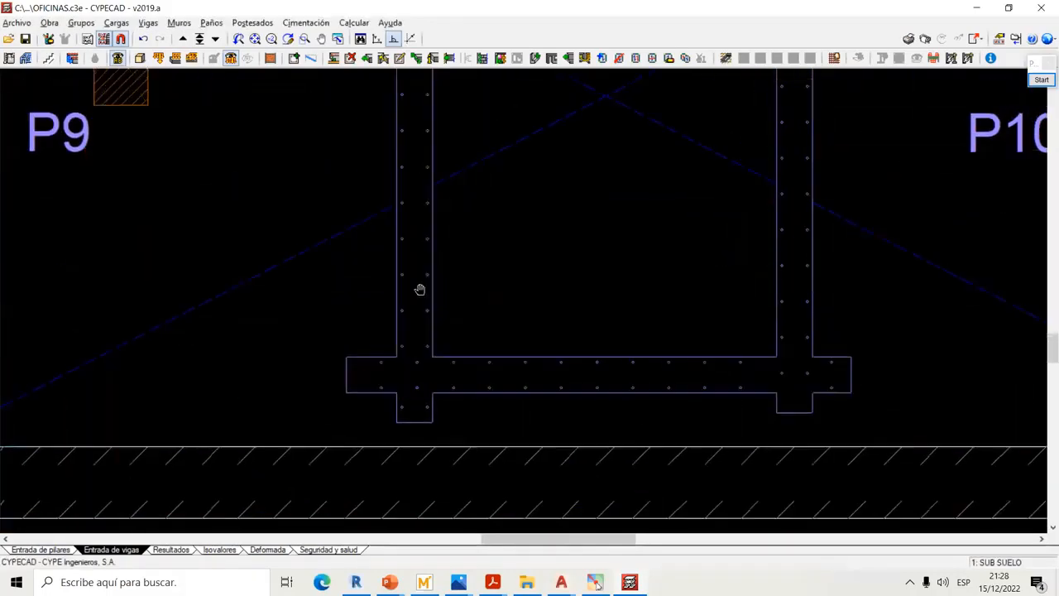
# Try to adjust side wall M8 to the template's wall line
pyautogui.scroll(4, 433, 260)
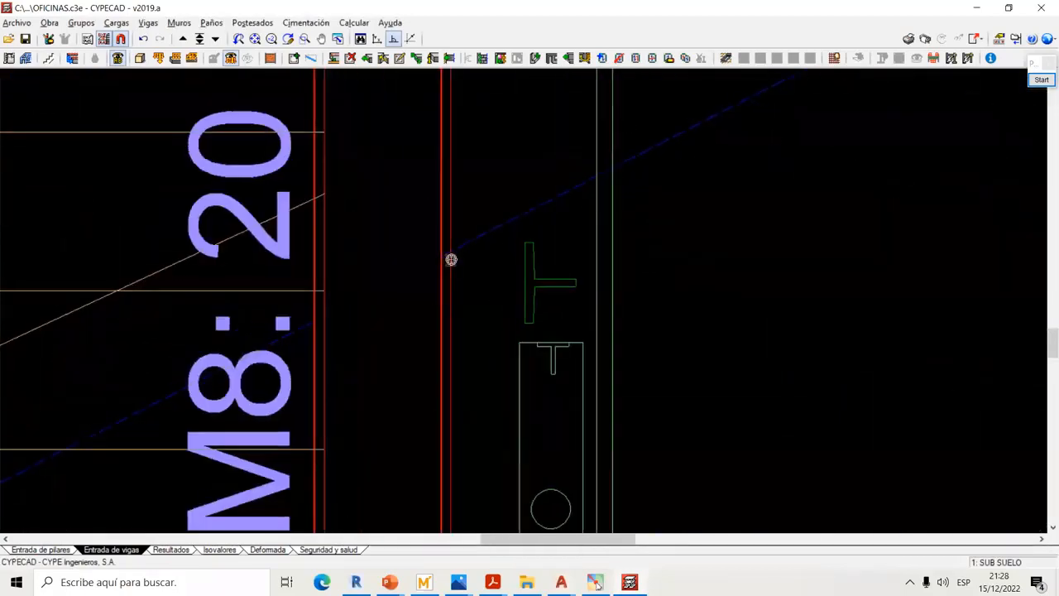
pyautogui.scroll(2, 451, 260)
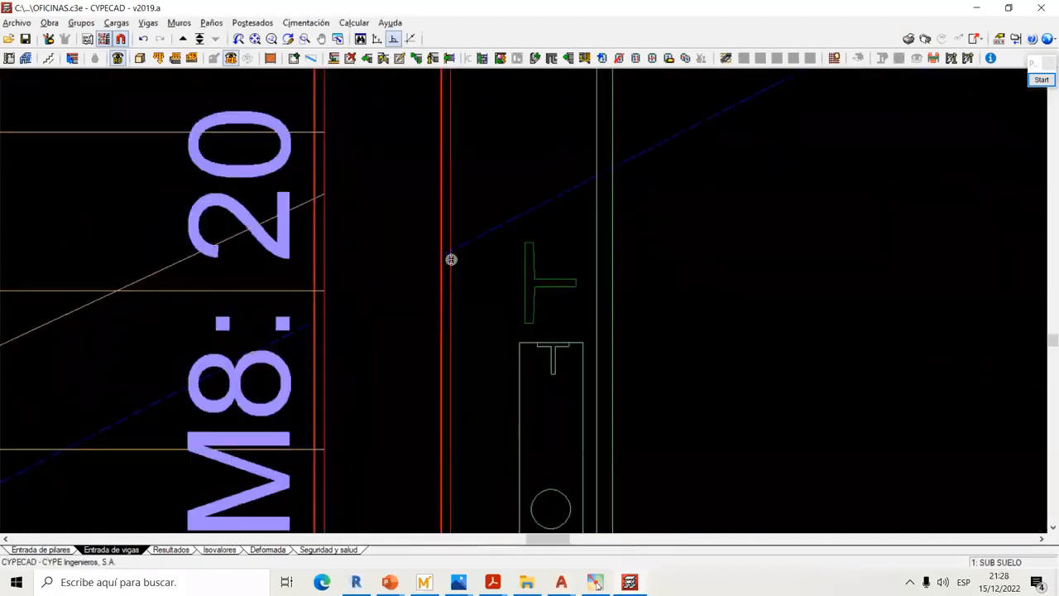
pyautogui.scroll(-5, 451, 260)
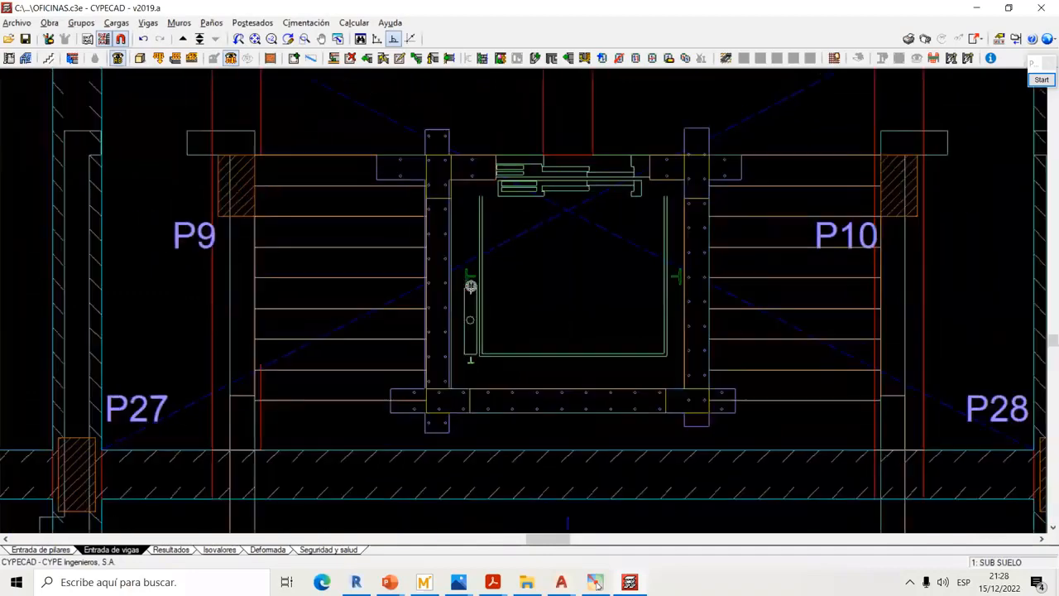
pyautogui.scroll(5, 447, 298)
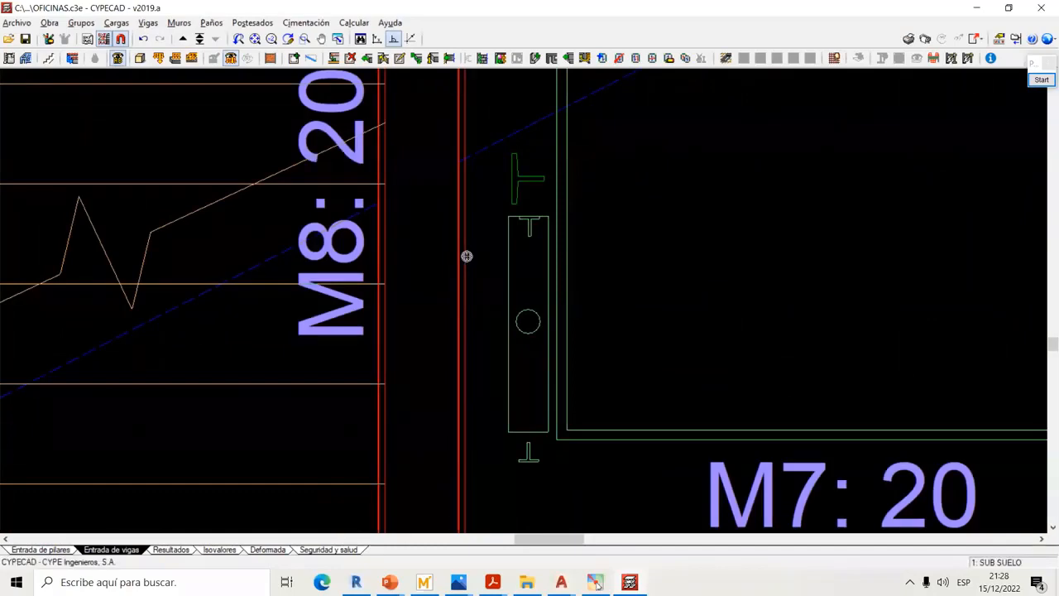
pyautogui.scroll(-5, 467, 257)
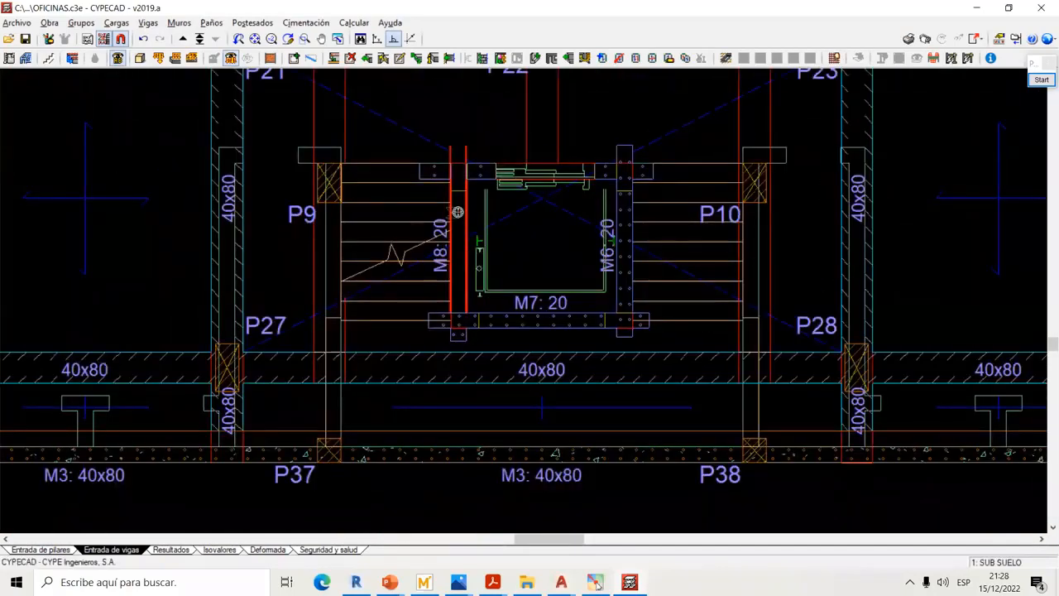
# Delete the complete side wall M8 with the Borrar el muro completo option
pyautogui.click(178, 23)
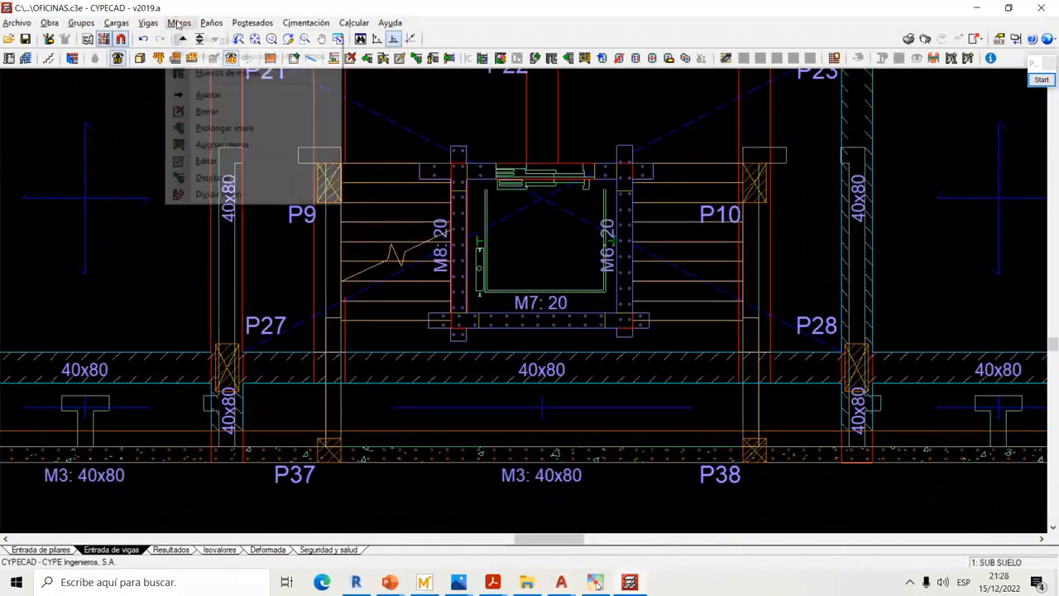
pyautogui.click(206, 111)
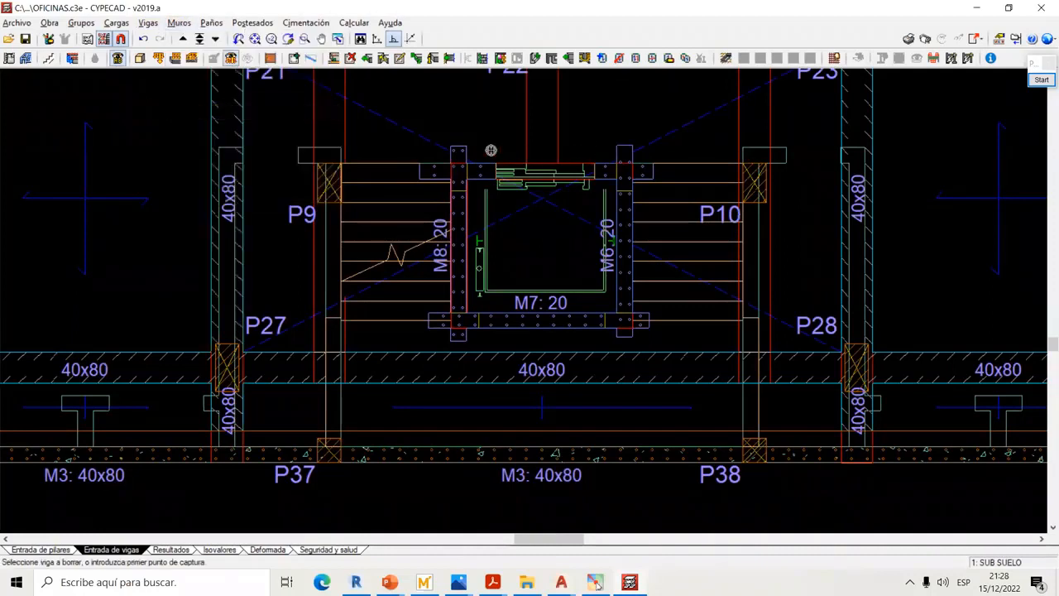
pyautogui.click(462, 223)
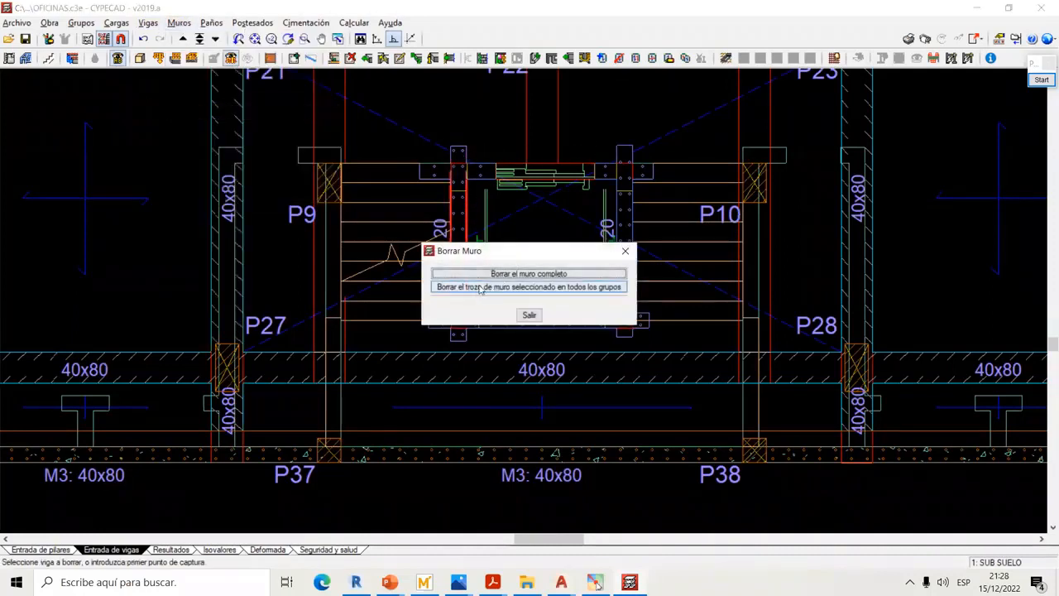
pyautogui.click(505, 274)
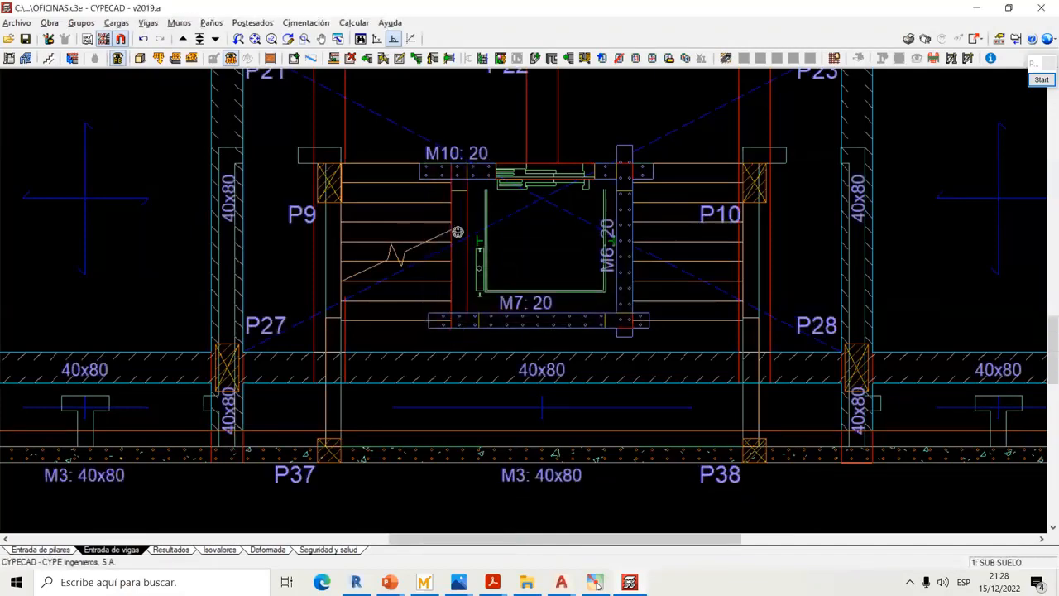
# Draw a new 20 cm wall along the shaft's P9 side, running from just beyond front wall M10 to just past rear wall M7
pyautogui.scroll(2, 458, 230)
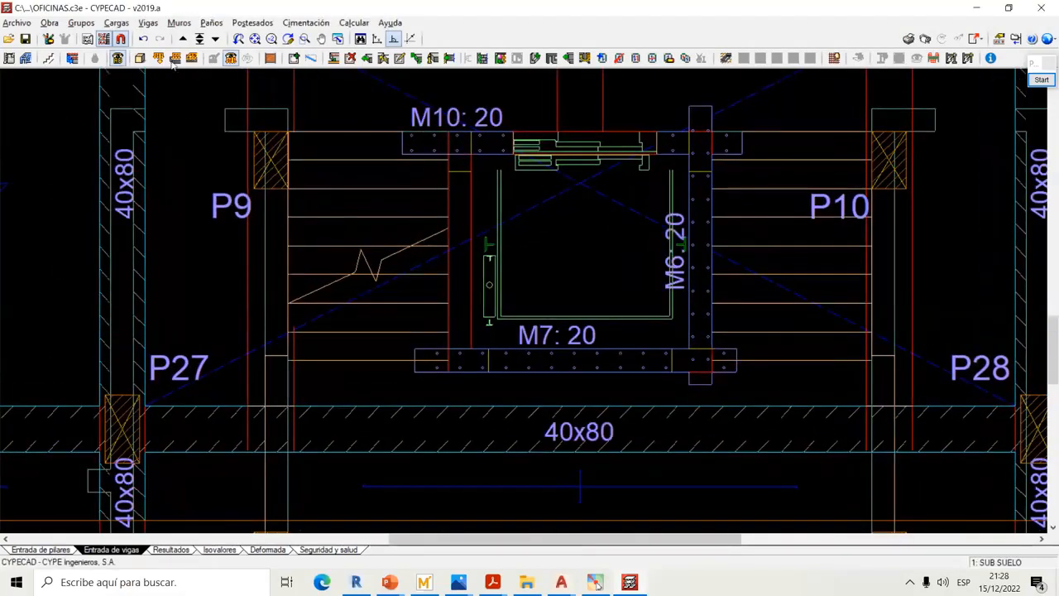
pyautogui.click(179, 22)
pyautogui.click(198, 39)
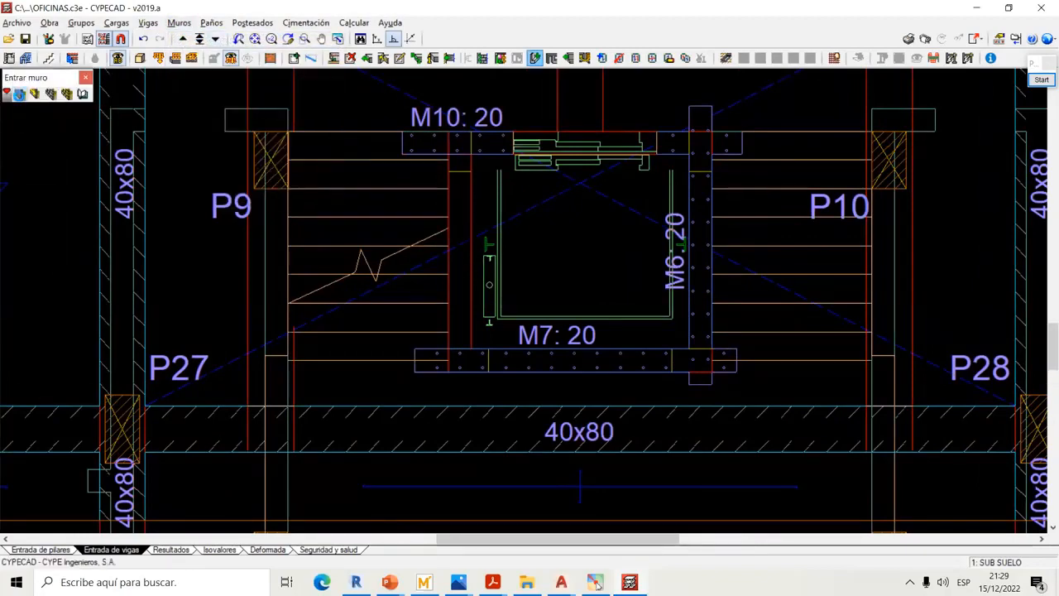
pyautogui.click(19, 94)
pyautogui.click(353, 394)
pyautogui.click(461, 118)
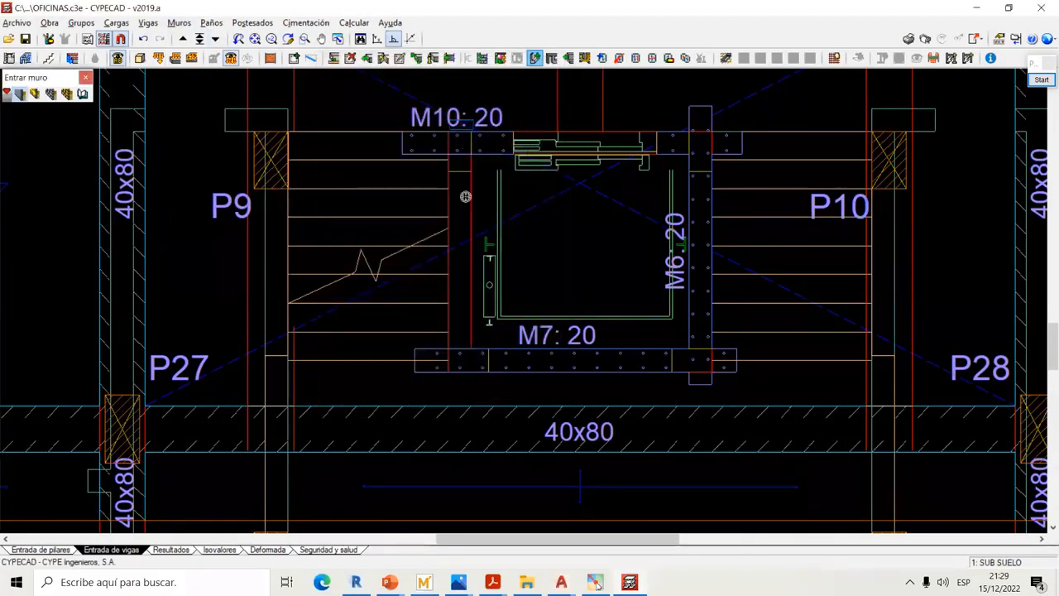
pyautogui.click(458, 388)
pyautogui.rightClick(481, 270)
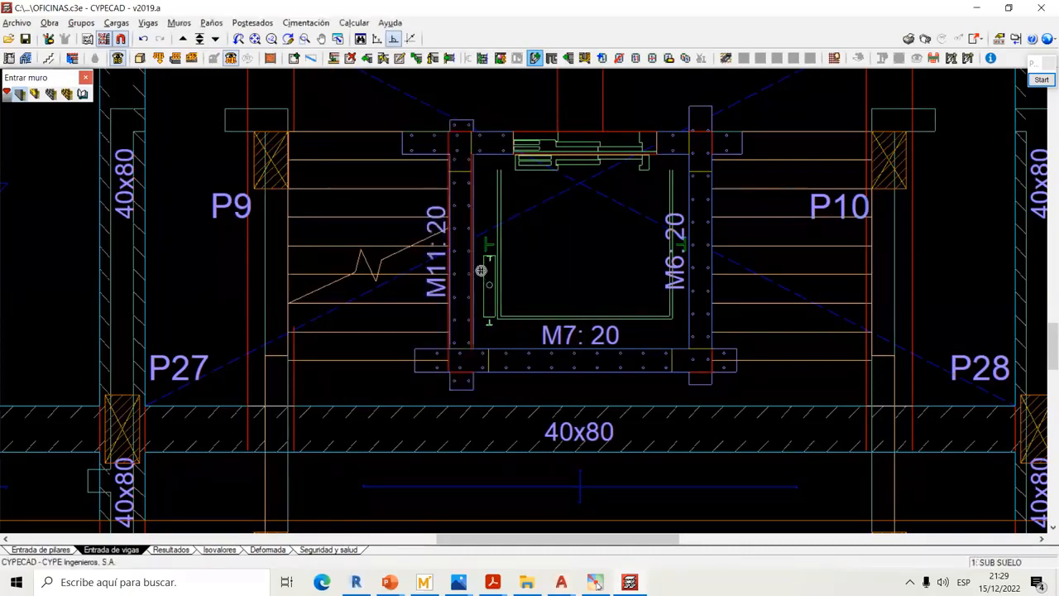
# Adjust the new side wall M11 to the template's outer wall line on the P9 side
pyautogui.scroll(5, 481, 271)
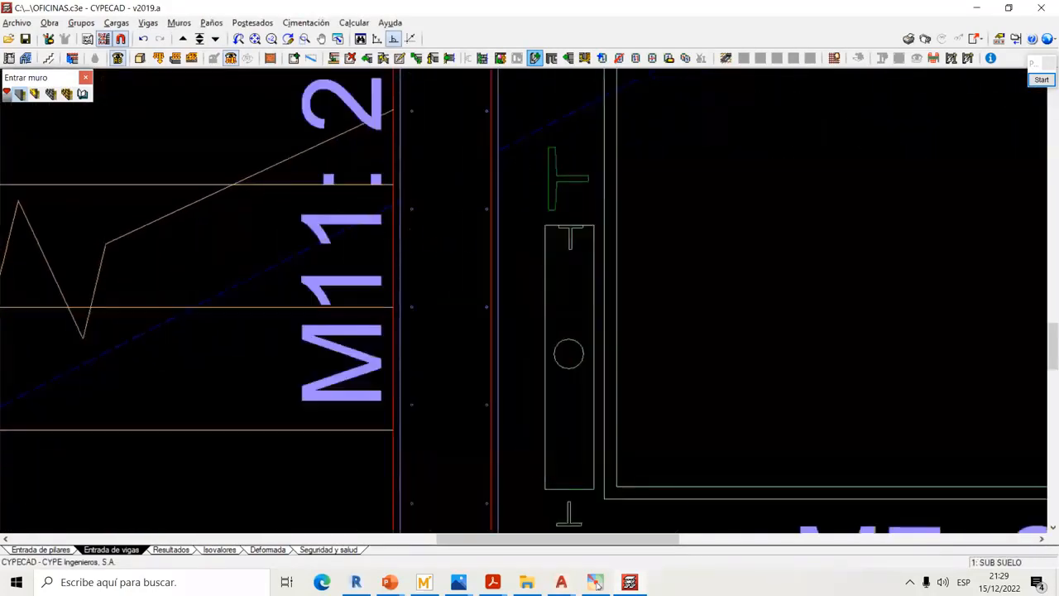
pyautogui.click(180, 23)
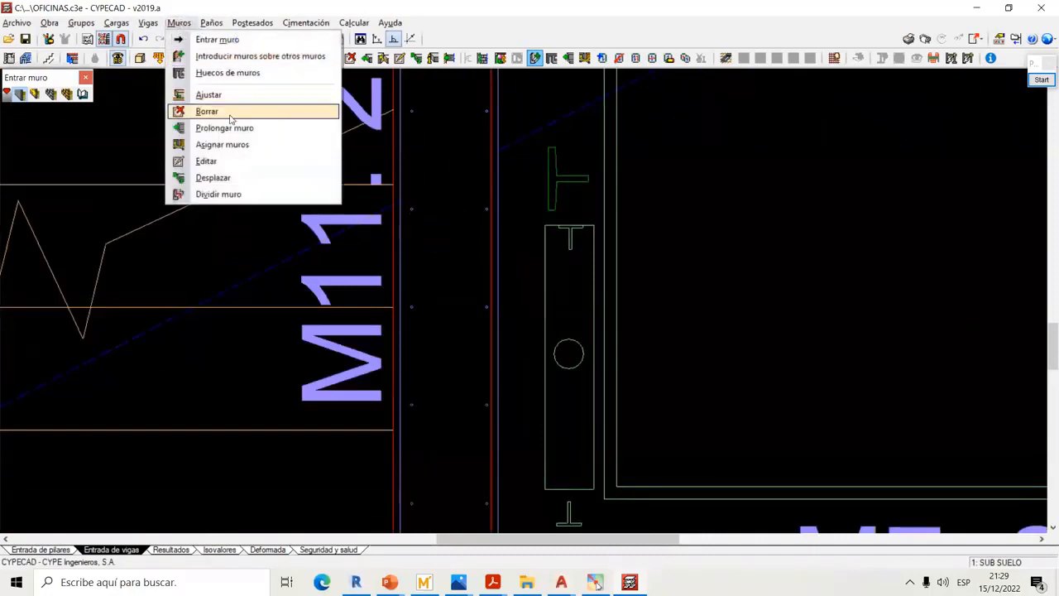
pyautogui.click(192, 93)
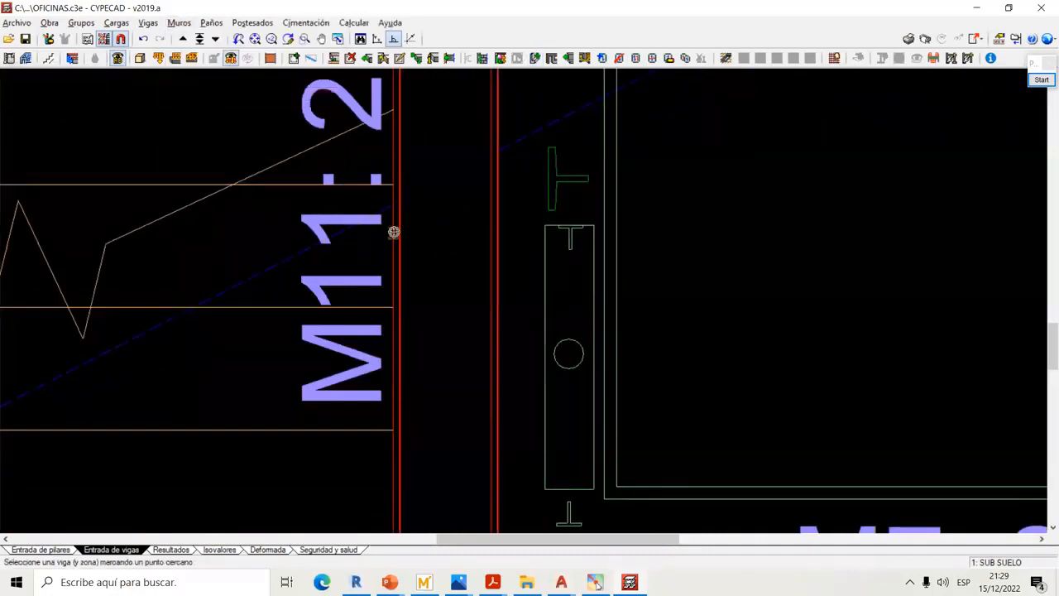
pyautogui.click(394, 231)
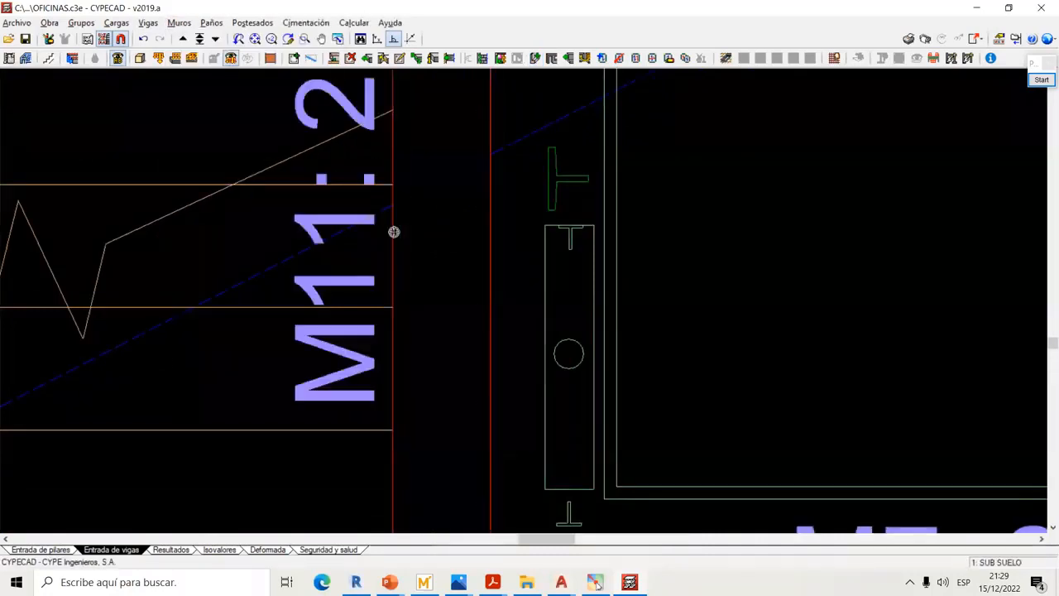
# Hide the 00.-Subsuelo template view so that only the structural elements around the shaft are displayed
pyautogui.scroll(-5, 394, 231)
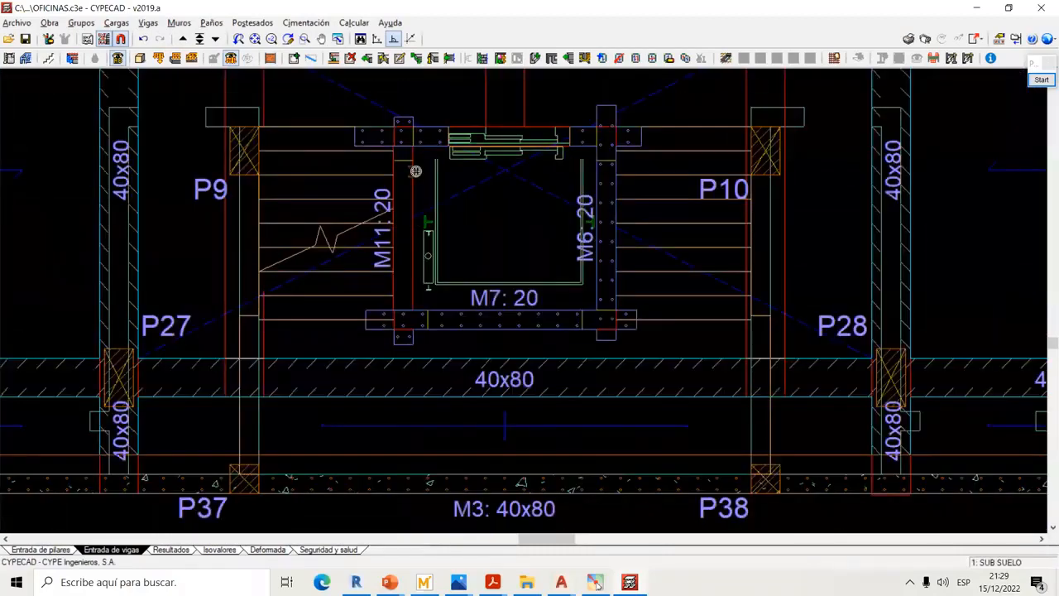
pyautogui.scroll(1, 568, 324)
pyautogui.scroll(1, 646, 314)
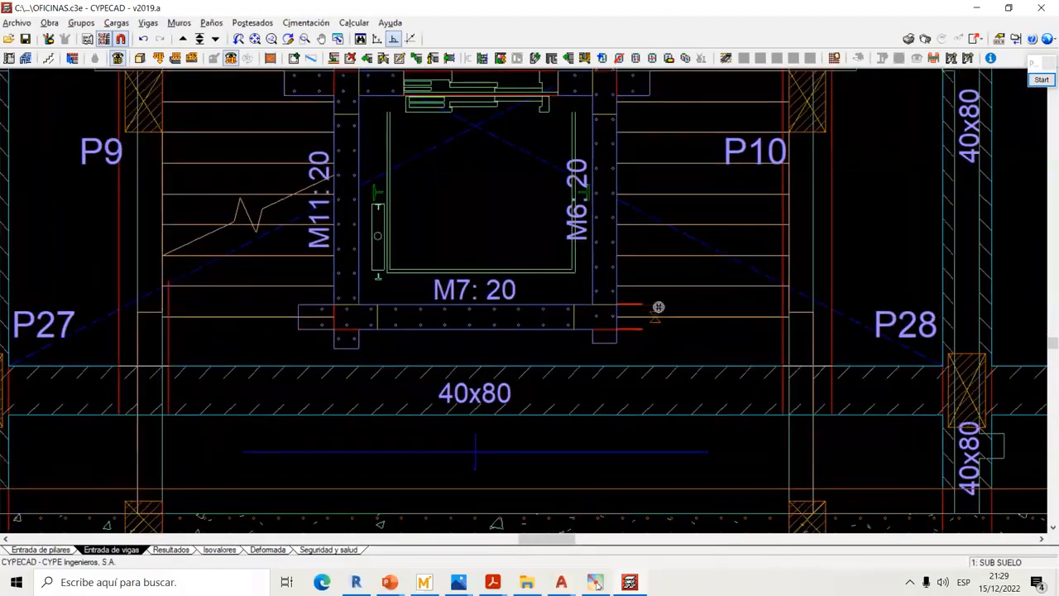
pyautogui.scroll(1, 650, 304)
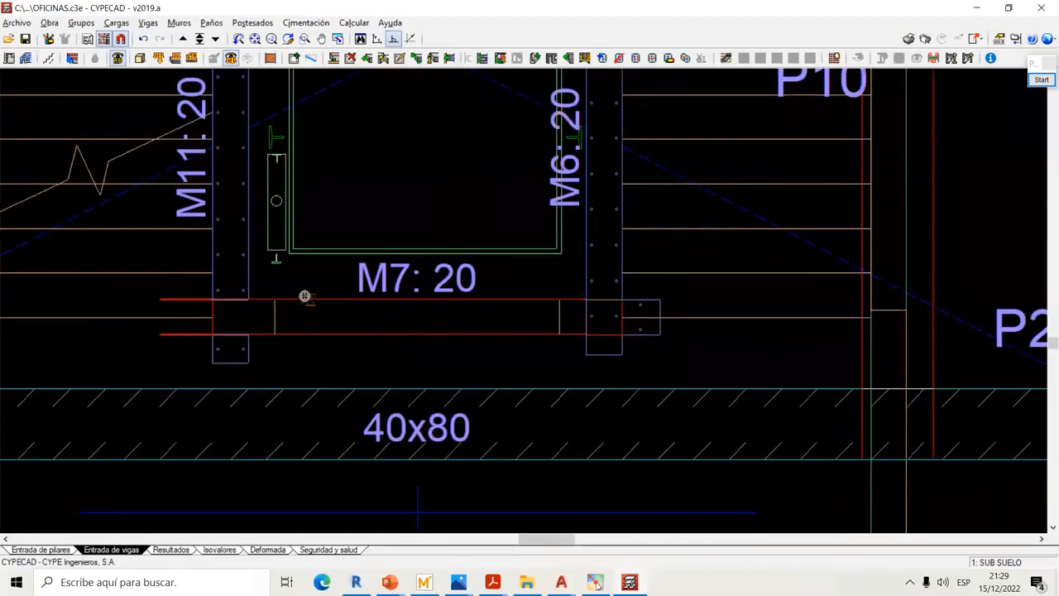
pyautogui.scroll(-1, 542, 201)
pyautogui.moveTo(558, 291); pyautogui.dragTo(562, 386, button='middle')
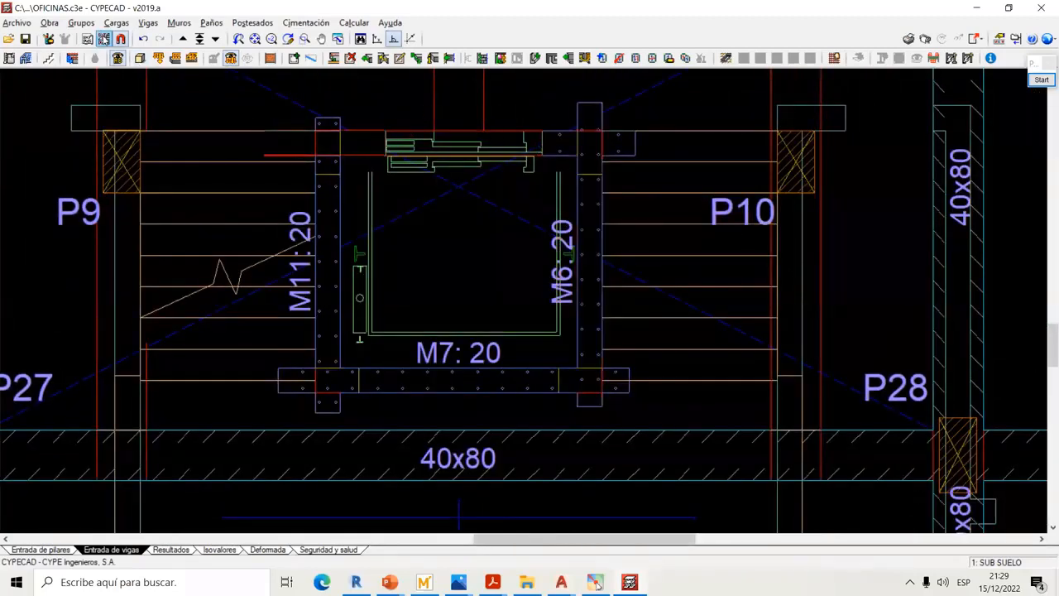
pyautogui.click(103, 39)
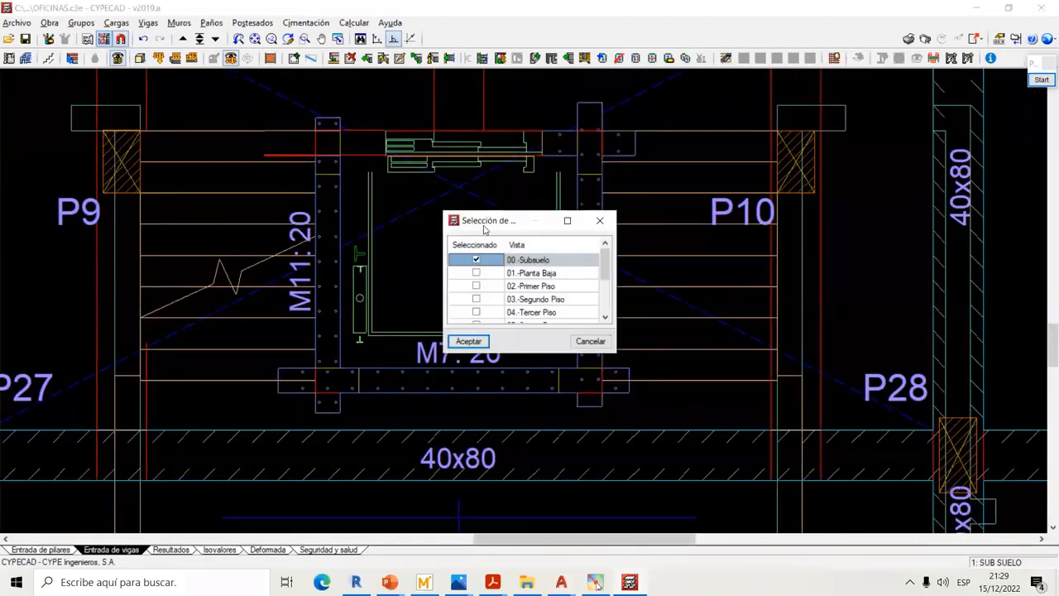
pyautogui.click(468, 342)
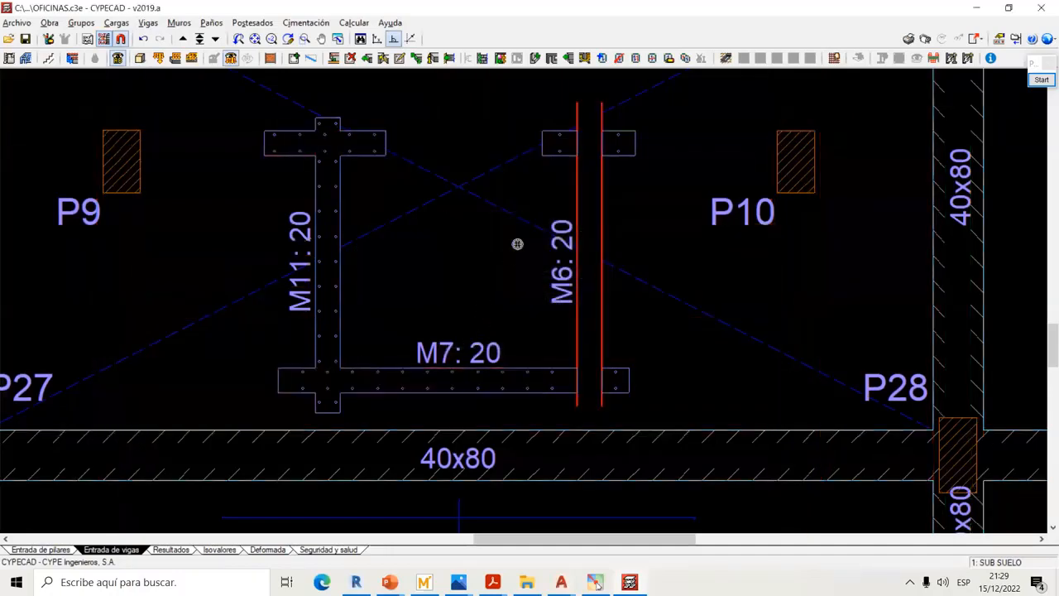
# Delete the protruding stubs of wall M6 and the front wall at the shaft's P10-side front corner, in all groups
pyautogui.scroll(-1, 518, 241)
pyautogui.scroll(2, 592, 169)
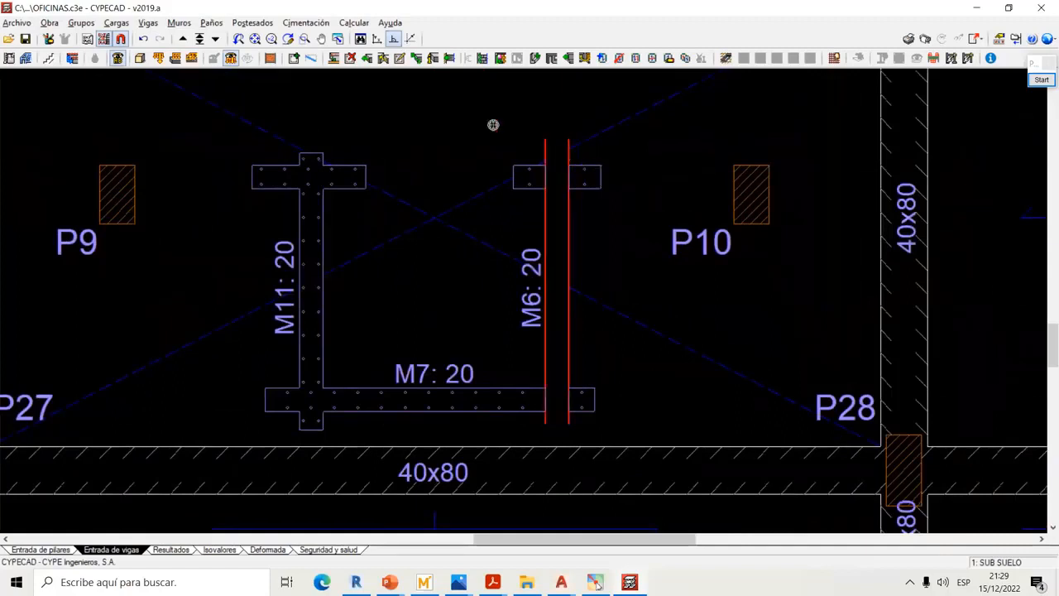
pyautogui.click(179, 22)
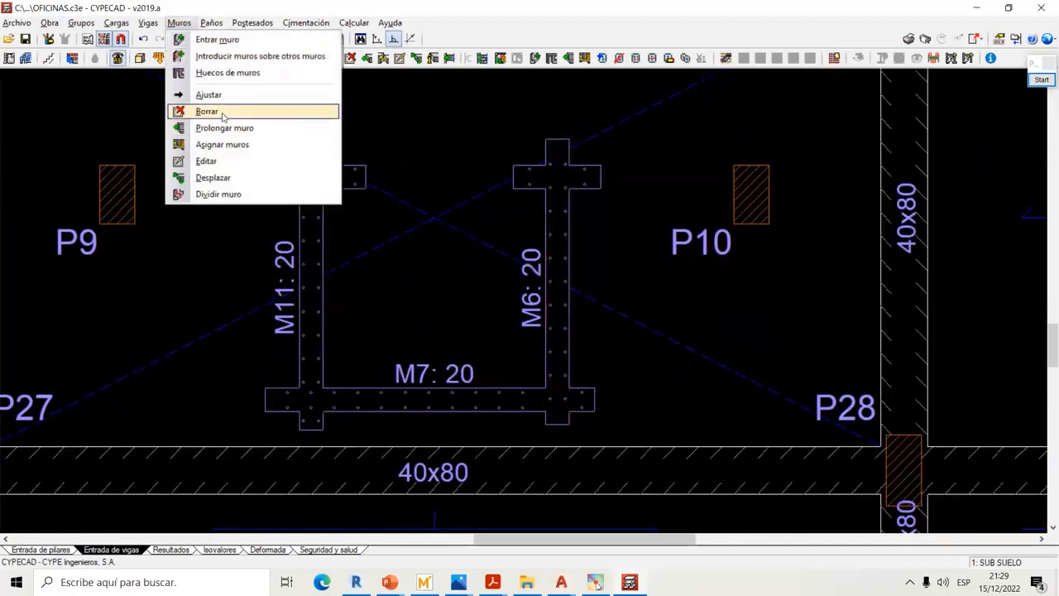
pyautogui.click(221, 111)
pyautogui.click(557, 143)
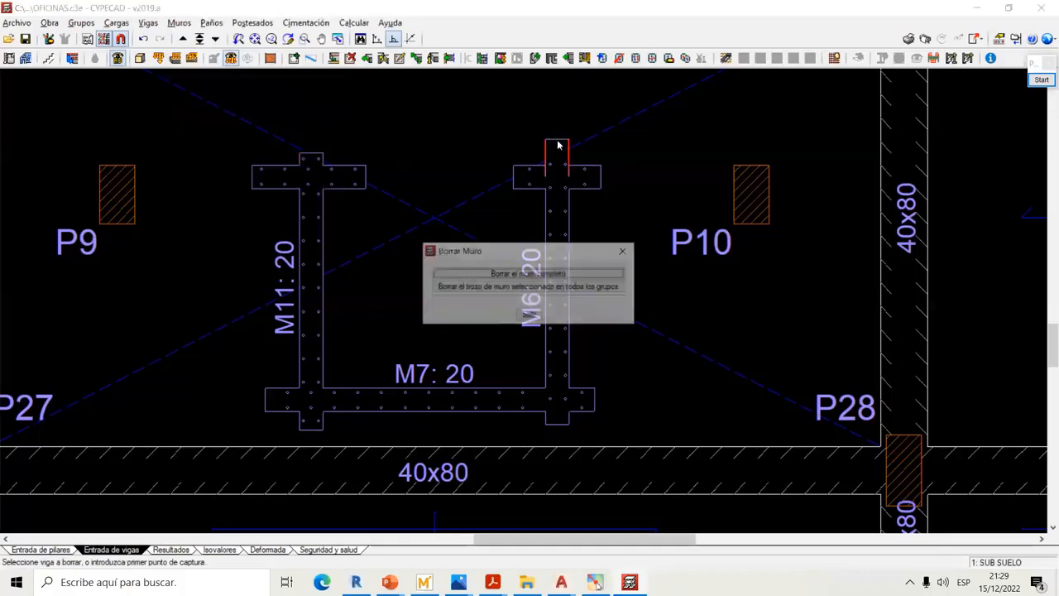
pyautogui.click(475, 287)
pyautogui.click(597, 182)
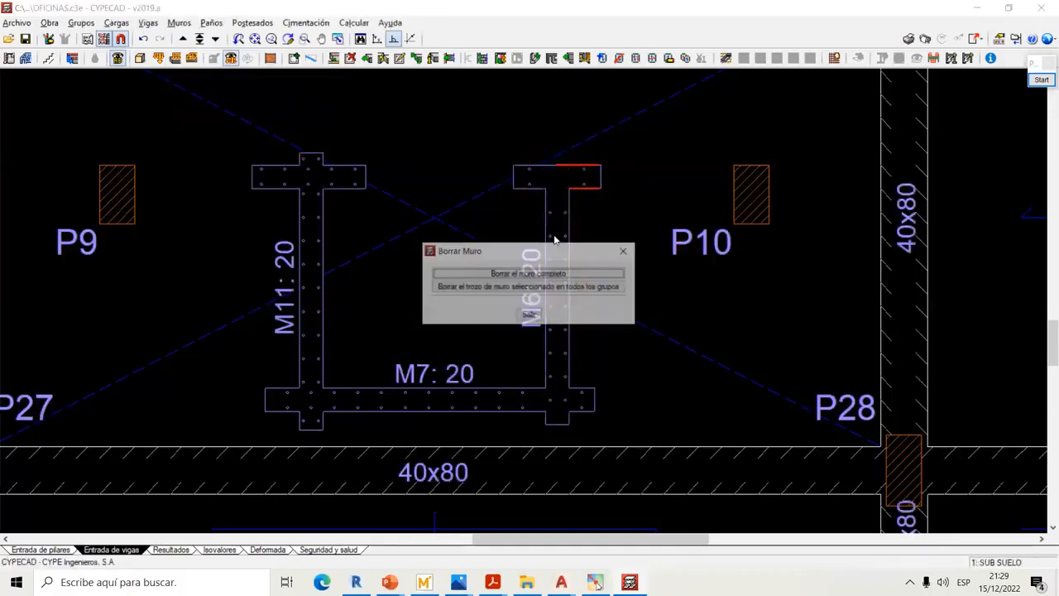
pyautogui.click(487, 286)
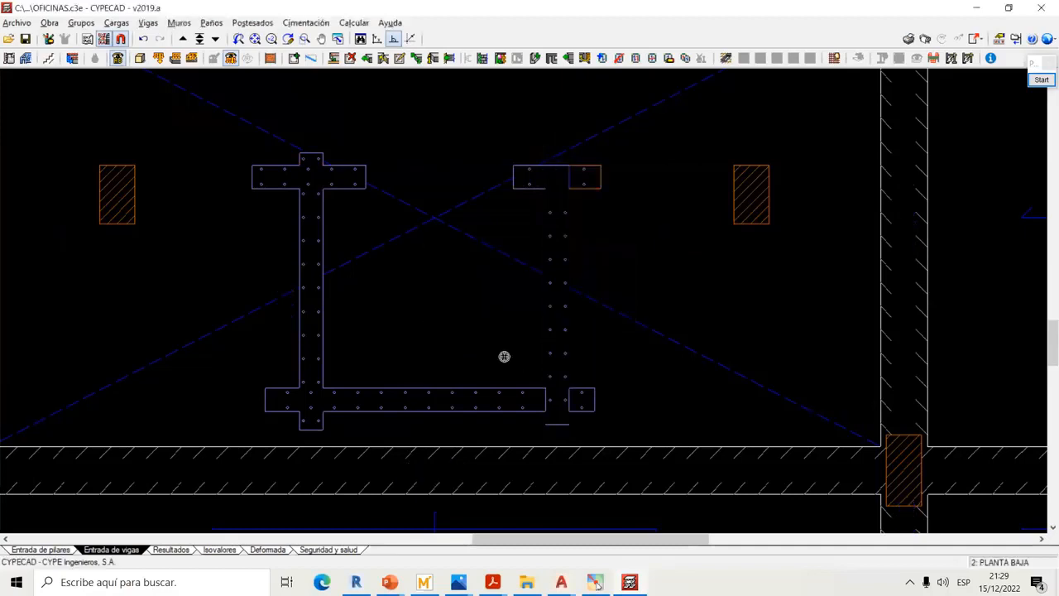
# Delete the protruding stubs of walls M7 and M6 at the shaft's P10-side rear corner, in all groups
pyautogui.click(588, 401)
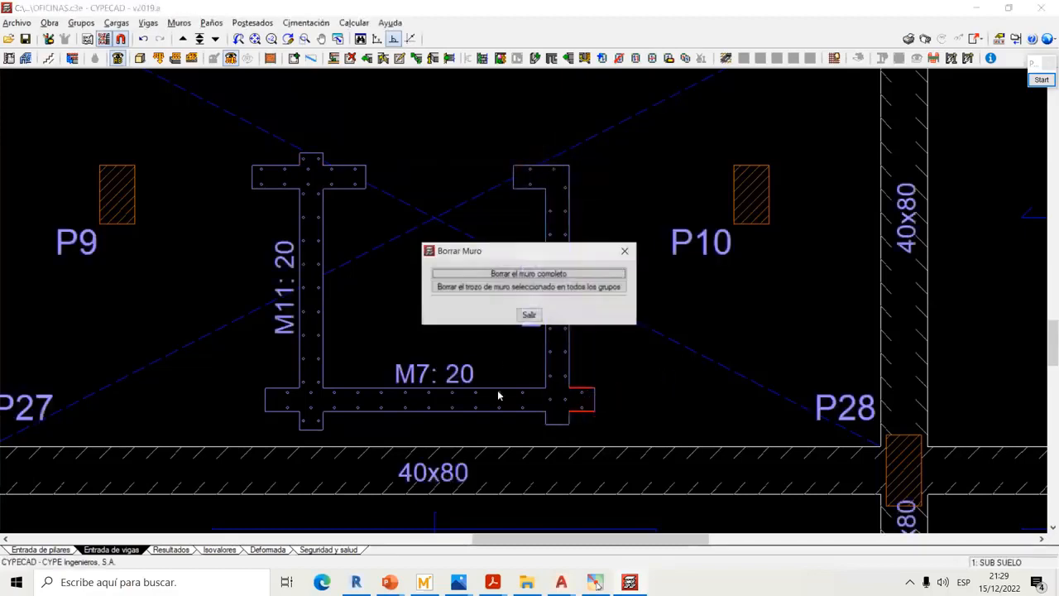
pyautogui.click(485, 287)
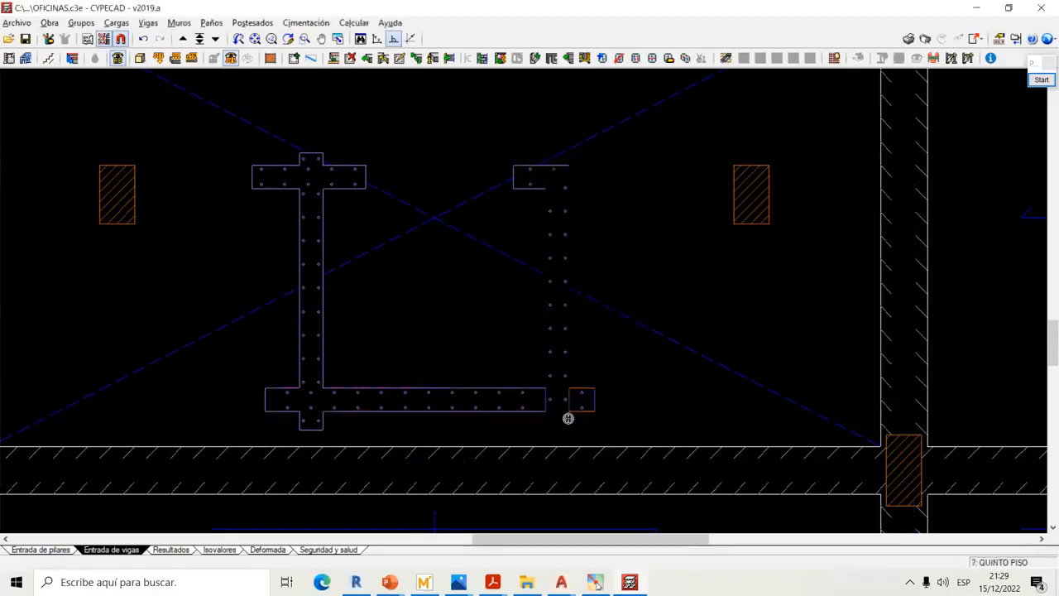
pyautogui.click(568, 416)
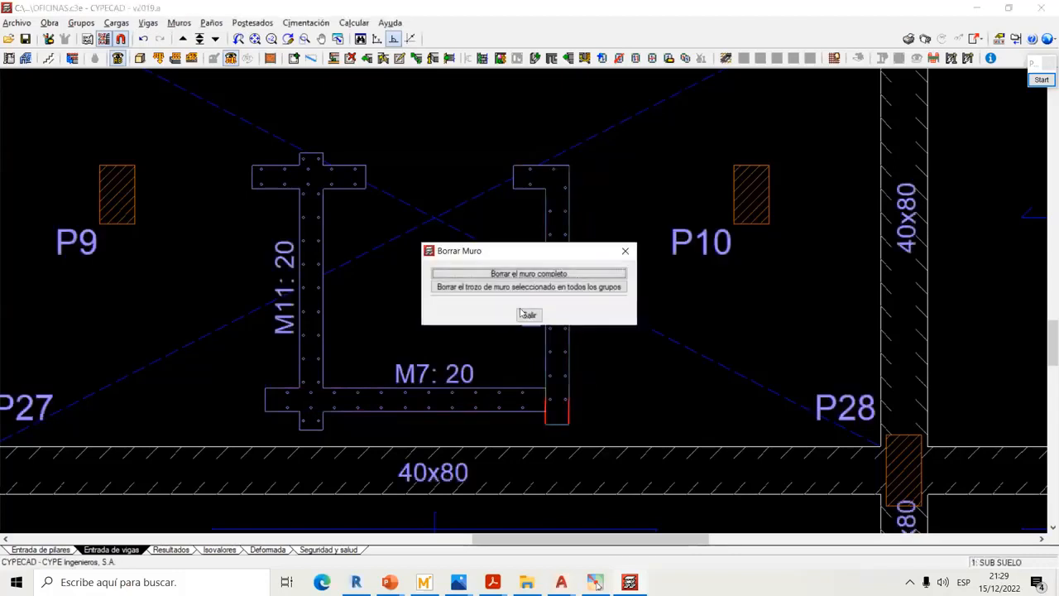
pyautogui.click(474, 287)
# Delete the protruding stubs of walls M11 and M7 at the shaft's P9-side rear corner, in all groups
pyautogui.click(319, 423)
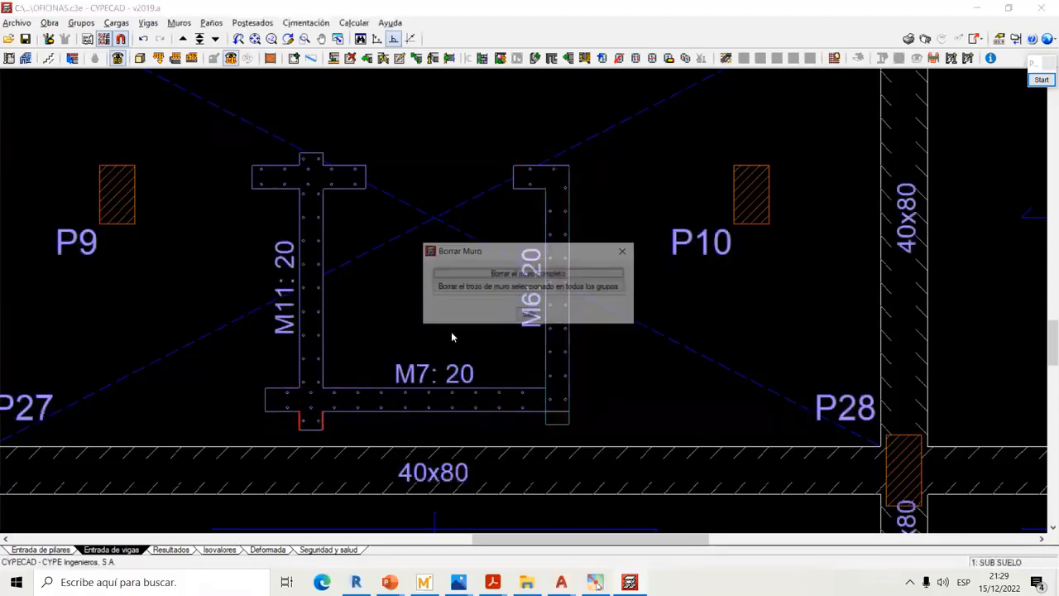
pyautogui.click(529, 315)
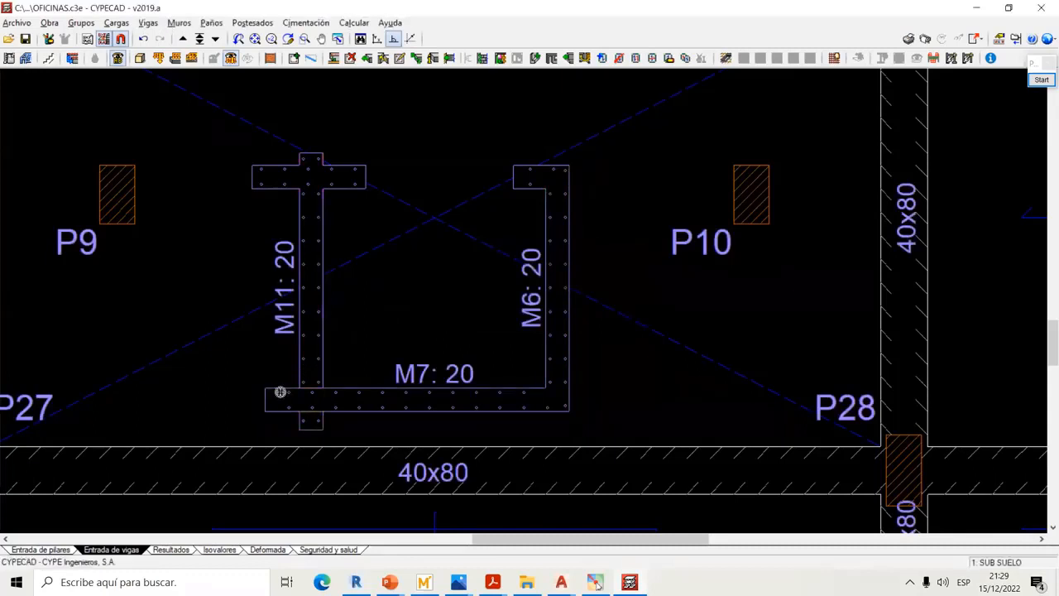
pyautogui.click(281, 392)
pyautogui.click(474, 290)
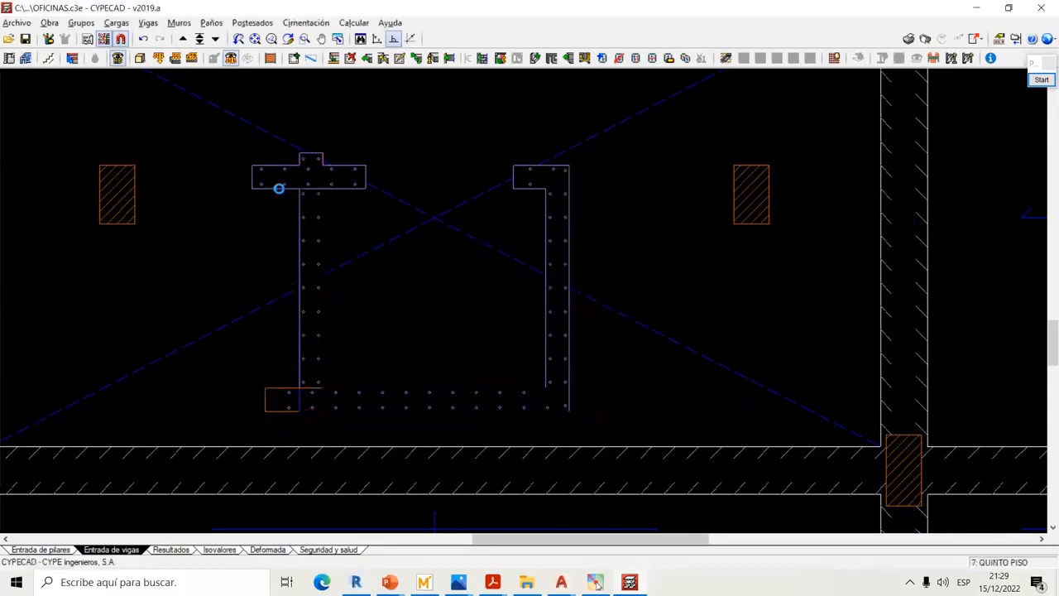
# Delete the protruding stubs of the front wall and wall M11 at the shaft's P9-side front corner, in all groups
pyautogui.click(279, 187)
pyautogui.click(445, 286)
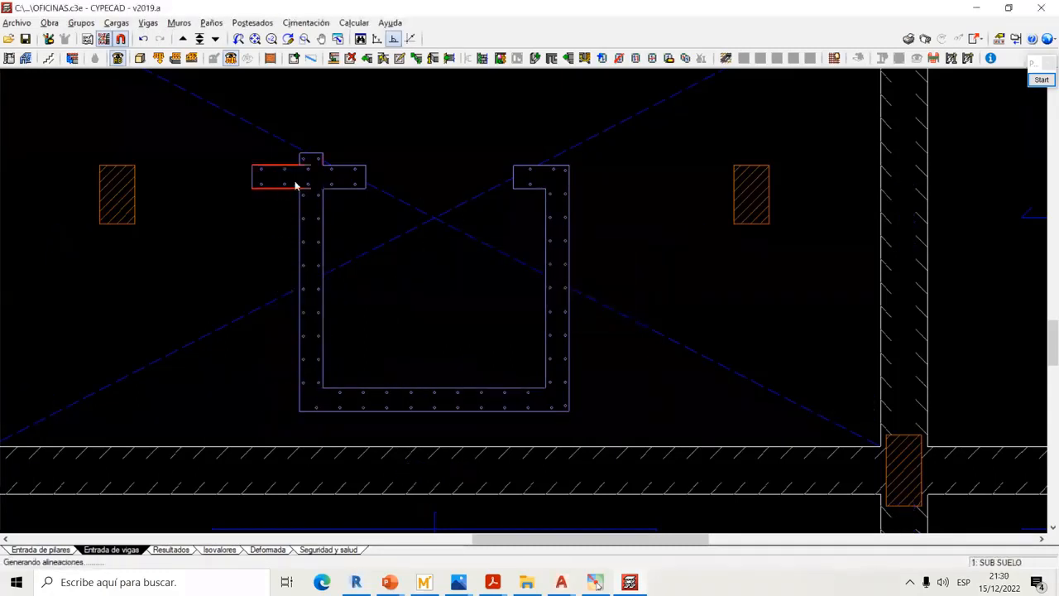
pyautogui.click(303, 158)
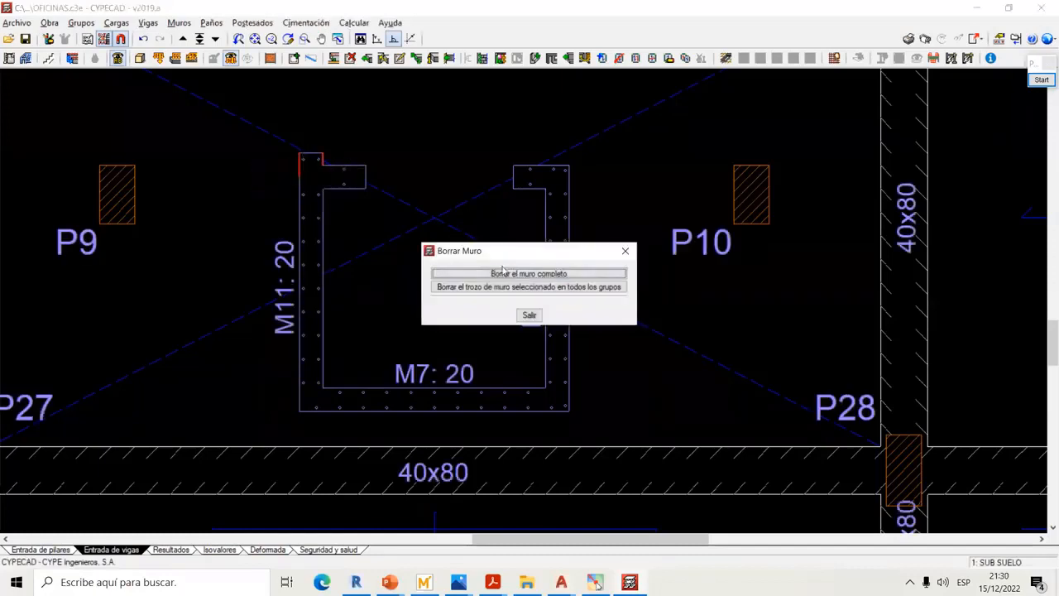
pyautogui.click(485, 286)
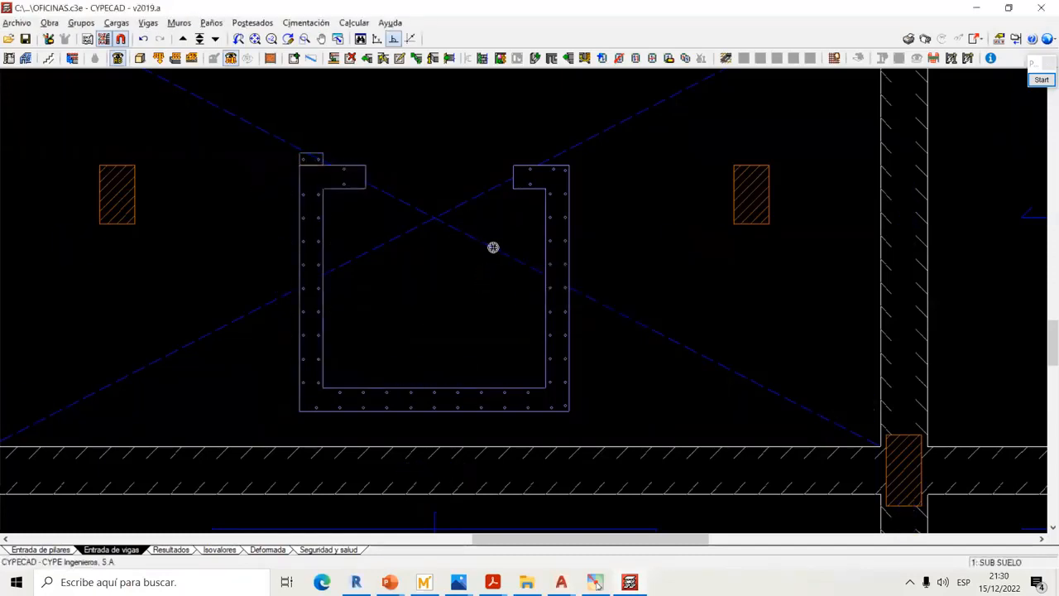
pyautogui.scroll(-2, 493, 247)
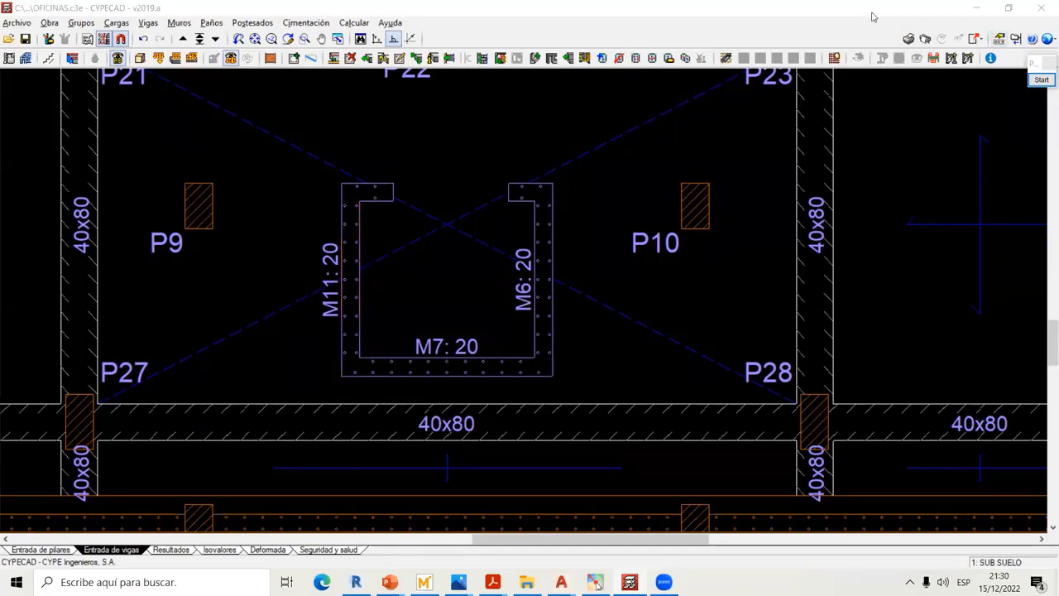
pyautogui.scroll(-4, 596, 185)
pyautogui.moveTo(596, 184); pyautogui.dragTo(555, 322, button='middle')
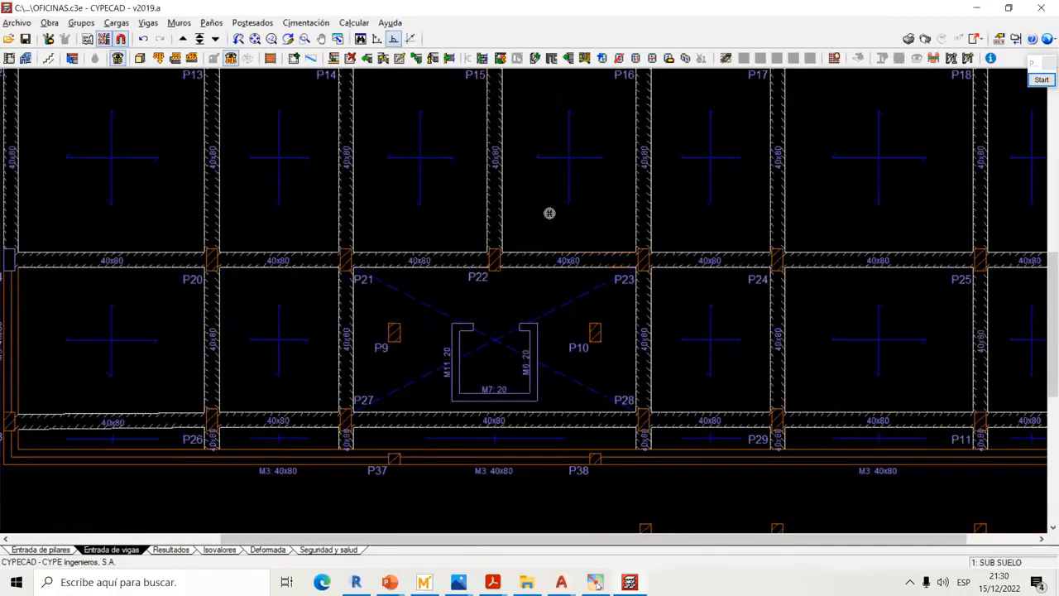
pyautogui.scroll(-2, 547, 211)
pyautogui.moveTo(551, 204); pyautogui.dragTo(542, 262, button='middle')
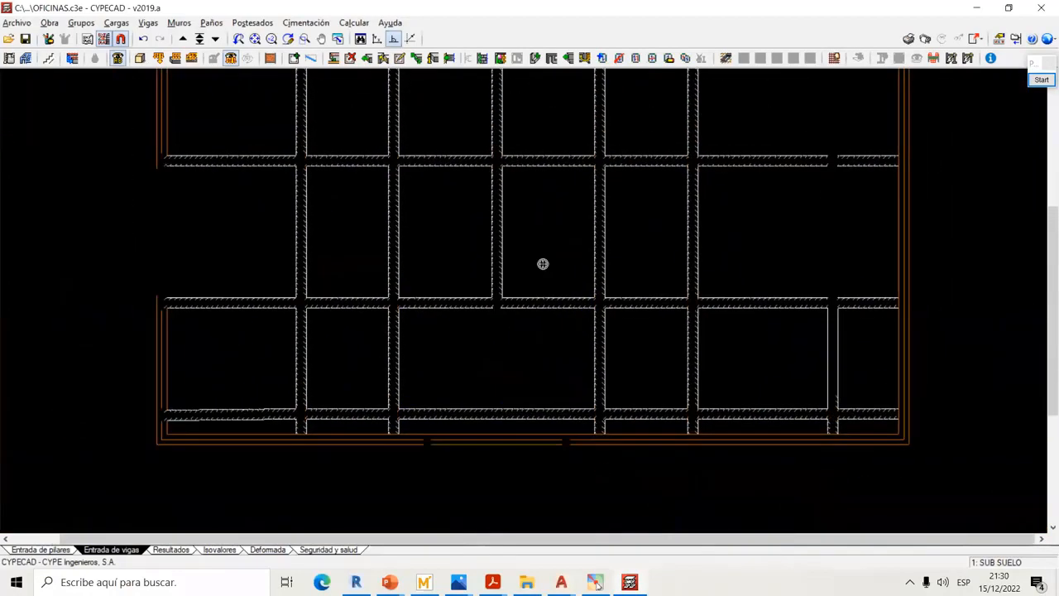
# Minimise all open windows, including CYPECAD, the COLUMNA folder and AutoCAD, to show the desktop
pyautogui.click(977, 7)
pyautogui.click(1002, 18)
pyautogui.click(980, 10)
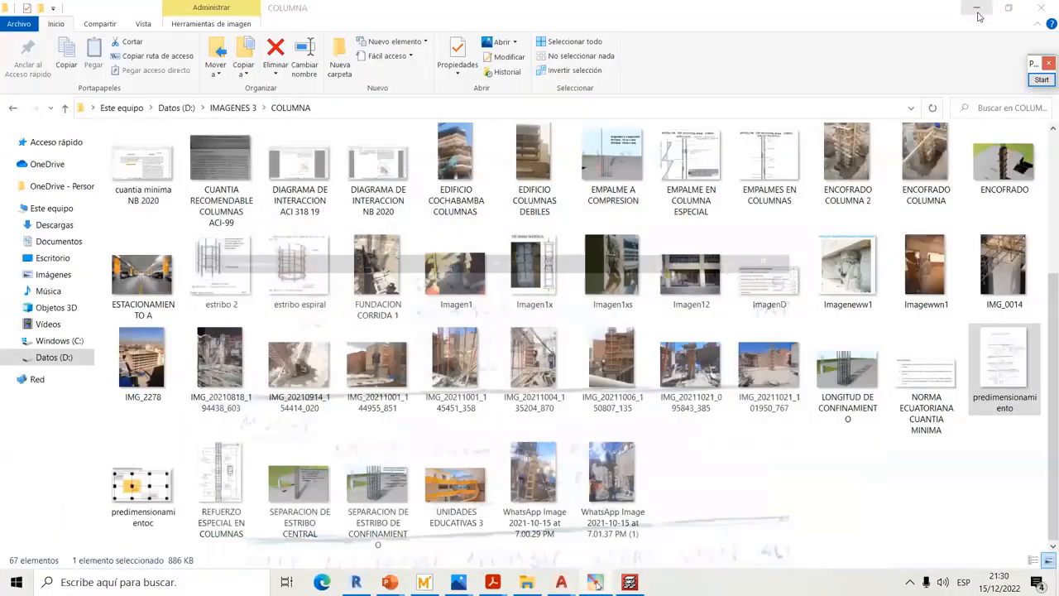
pyautogui.click(978, 10)
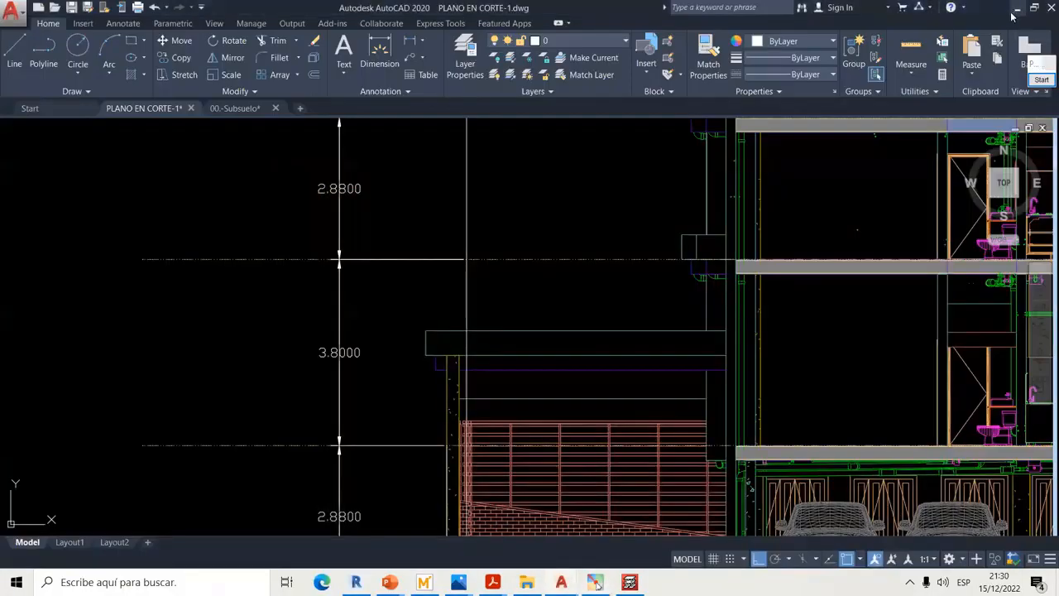
pyautogui.click(1016, 8)
pyautogui.click(988, 12)
pyautogui.click(991, 13)
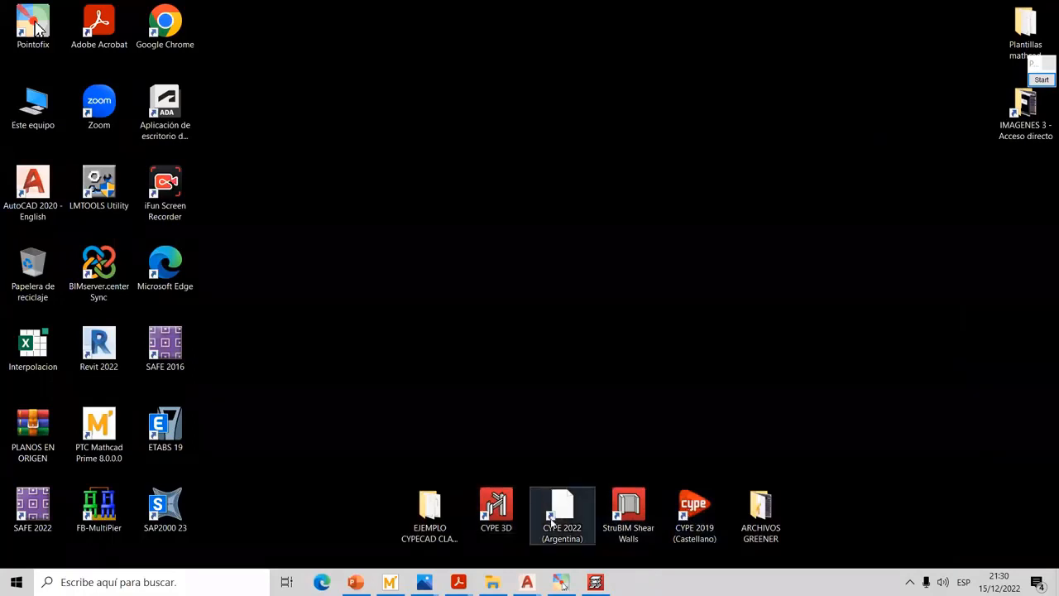
# Annotate the CYPE 2022 desktop shortcut in red with a freehand line and the years 2023 and 2017, underline 2023, and end the annotation
pyautogui.click(1041, 79)
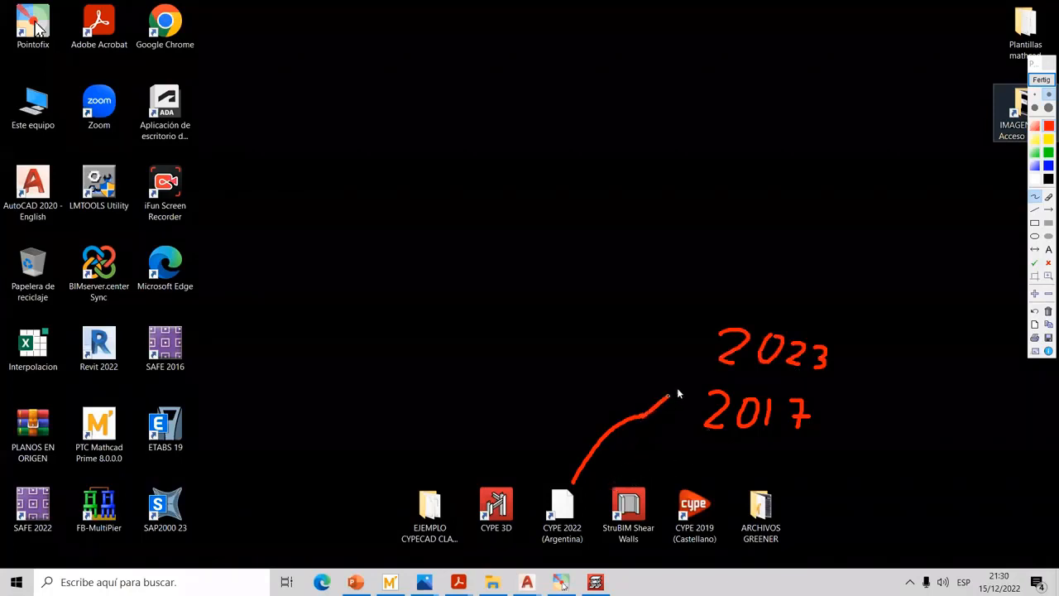
pyautogui.moveTo(677, 393); pyautogui.dragTo(693, 376)
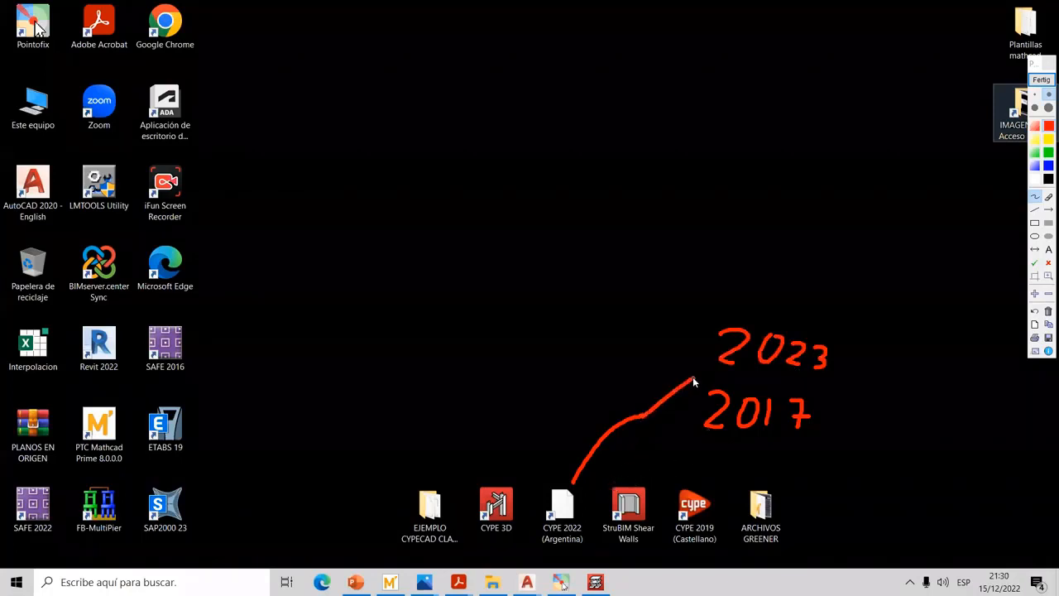
pyautogui.click(840, 357)
pyautogui.moveTo(720, 370); pyautogui.dragTo(791, 369)
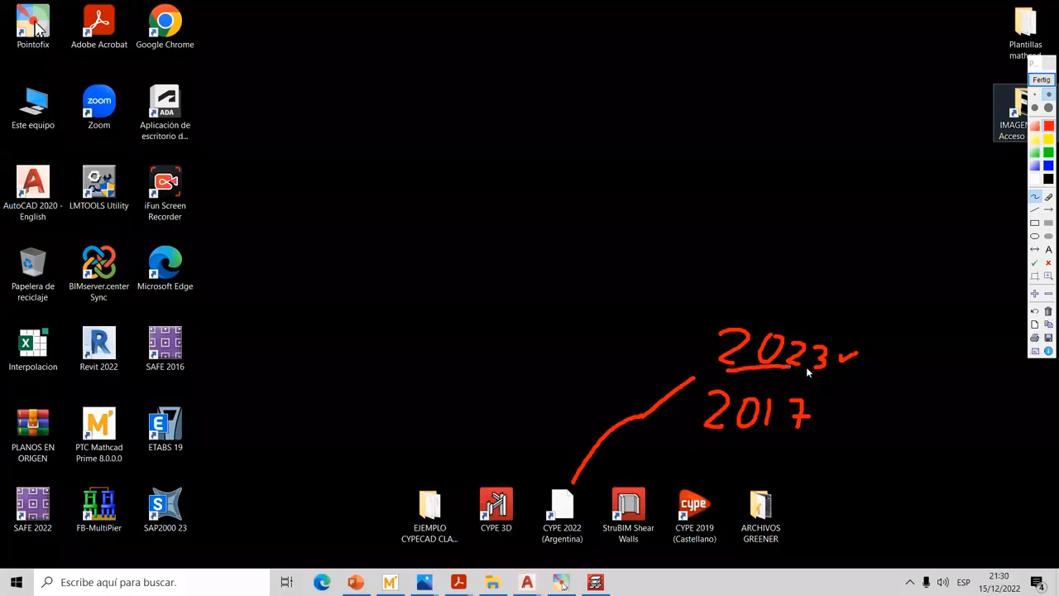
pyautogui.click(1041, 80)
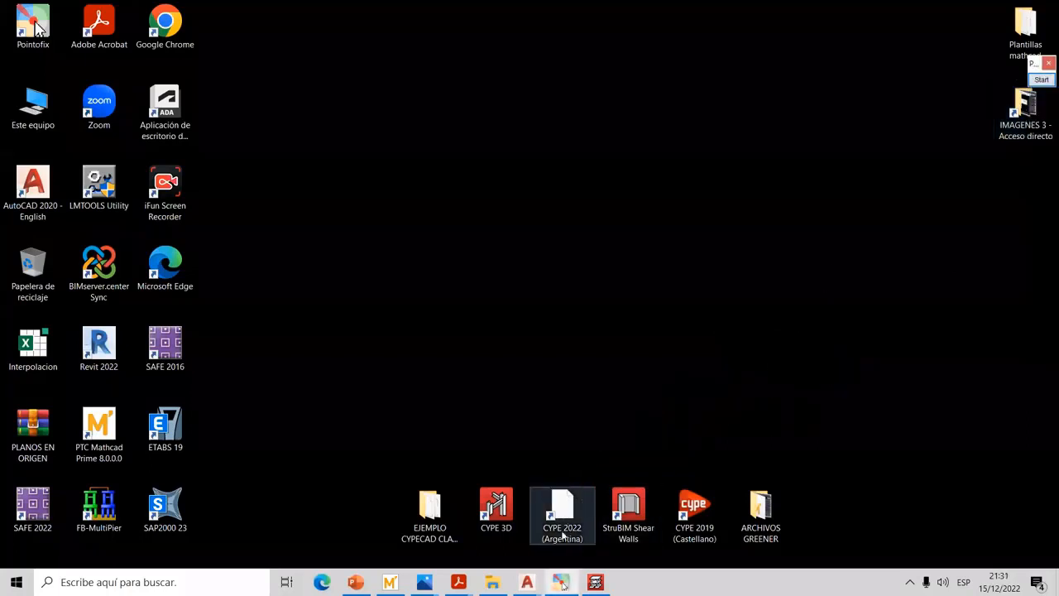
# Switch back to CYPECAD and open the 3D model of the whole building to examine the columns, basement walls and shaft
pyautogui.click(595, 582)
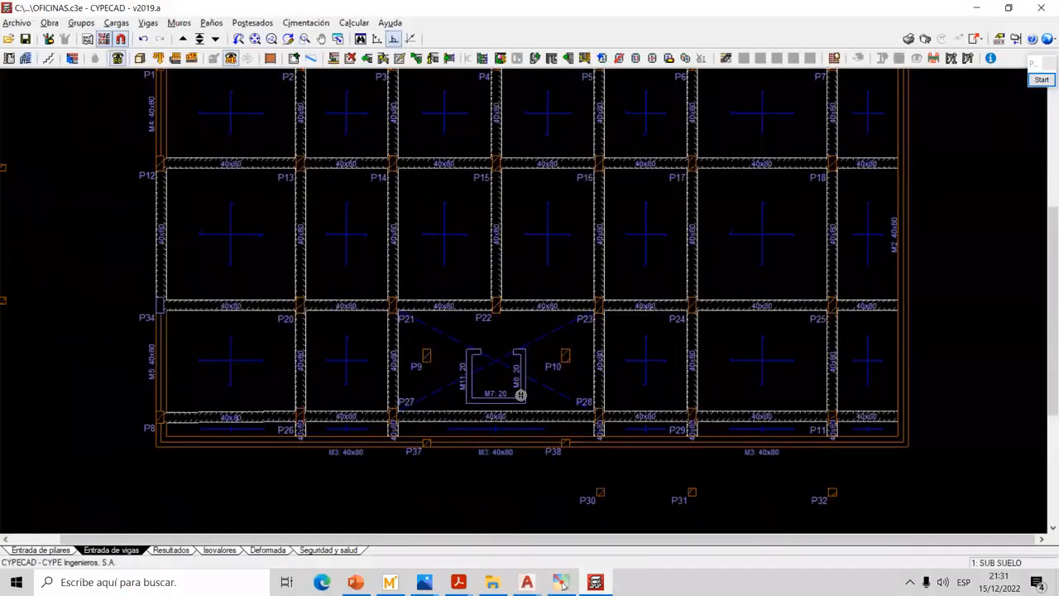
pyautogui.scroll(-3, 538, 340)
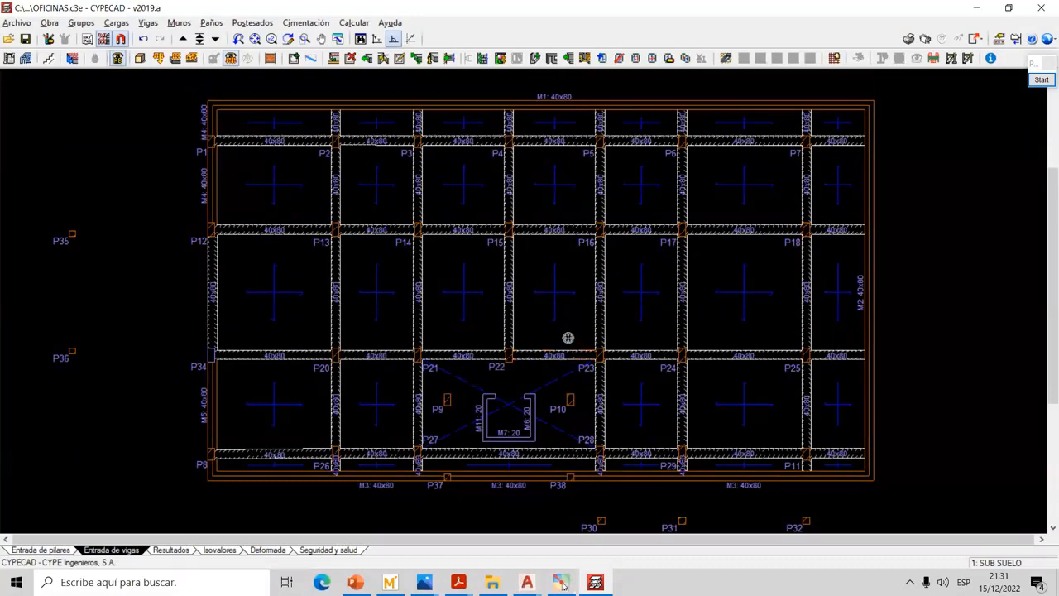
pyautogui.moveTo(568, 338); pyautogui.dragTo(551, 345, button='middle')
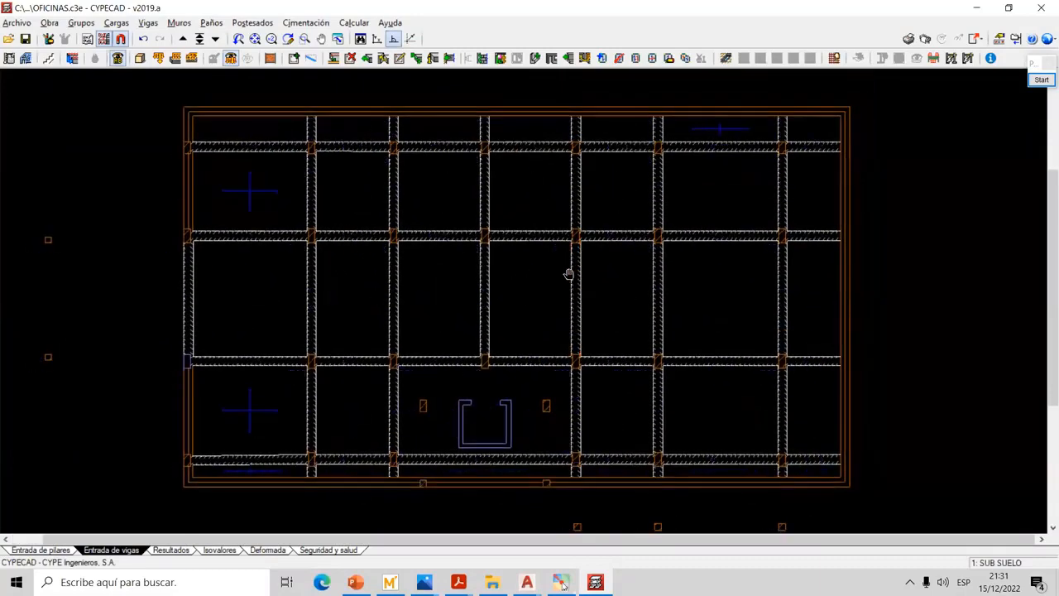
pyautogui.moveTo(570, 274); pyautogui.dragTo(561, 300, button='middle')
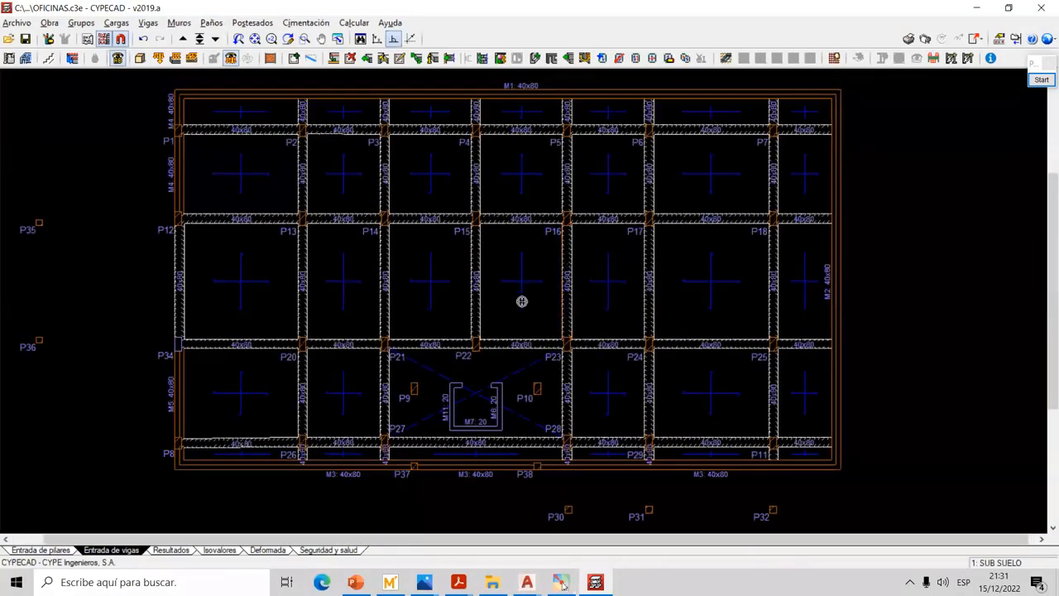
pyautogui.click(140, 60)
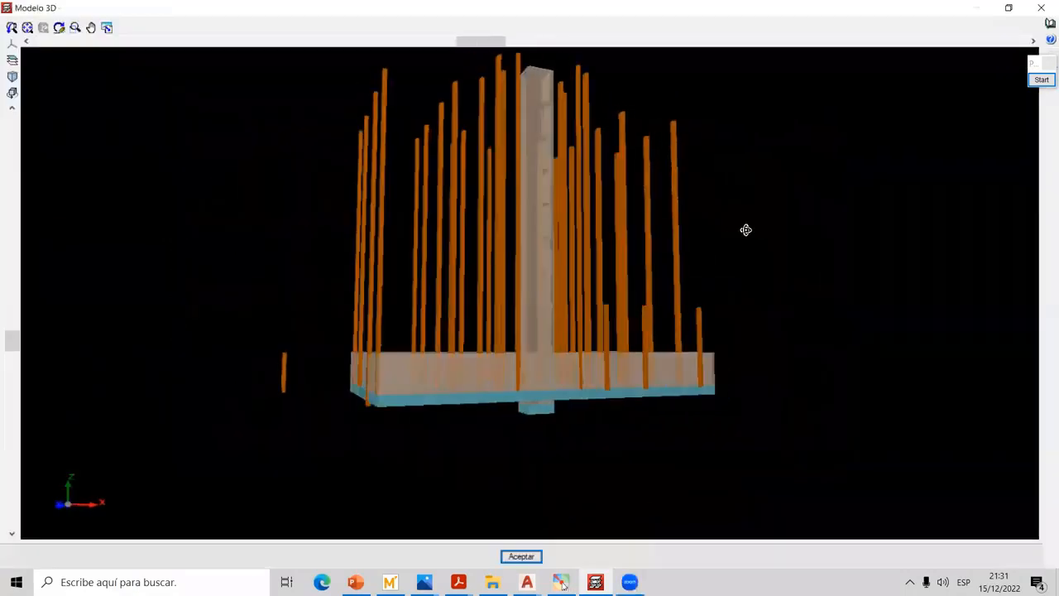
# Examine the base of the elevator shaft up close in the 3D model
pyautogui.moveTo(745, 229); pyautogui.dragTo(542, 366, button='middle')
pyautogui.scroll(10, 541, 414)
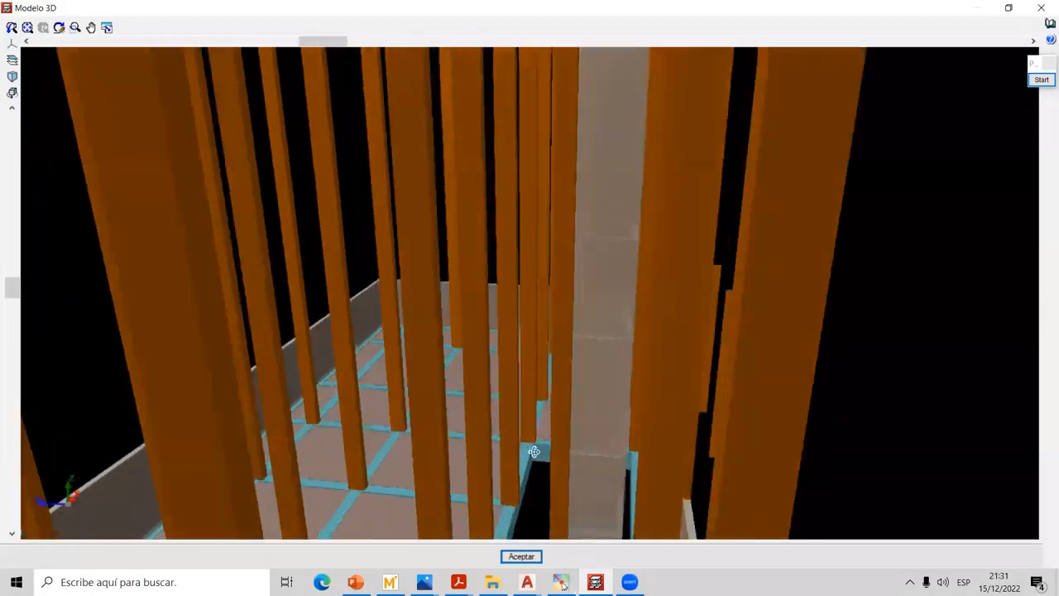
pyautogui.moveTo(534, 451); pyautogui.dragTo(532, 418, button='middle')
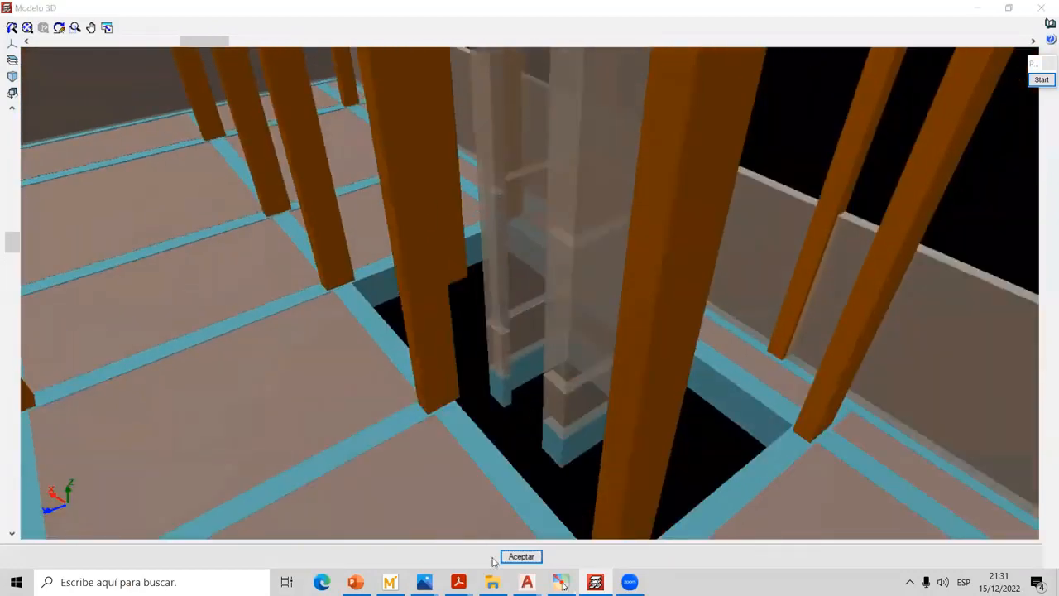
# Compare the reference photo ASCENSOR FOSA 1.jpg with the shaft base in the 3D model, and close the model view
pyautogui.moveTo(424, 582)
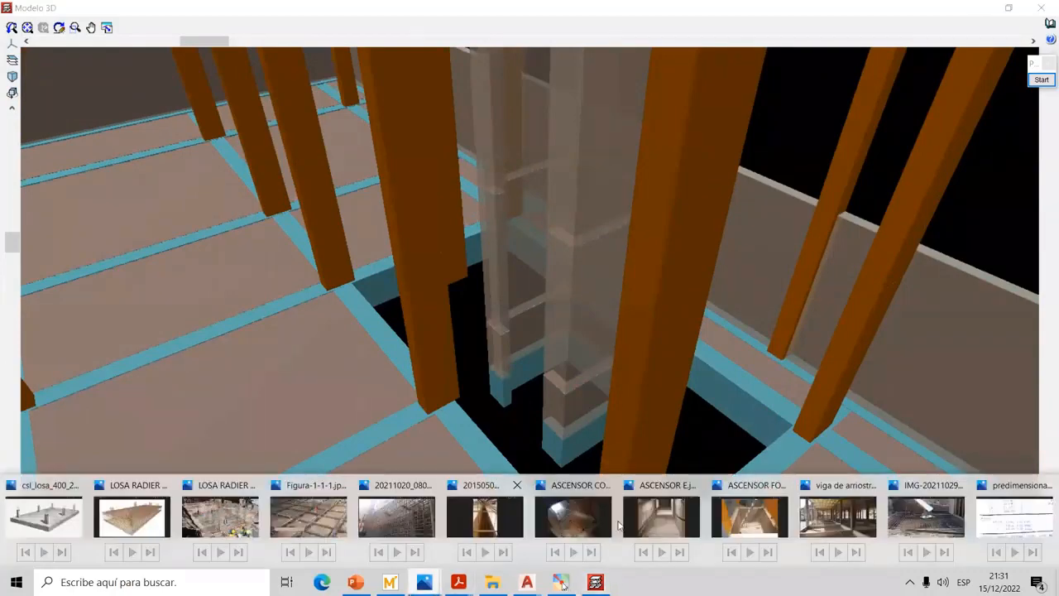
pyautogui.click(728, 520)
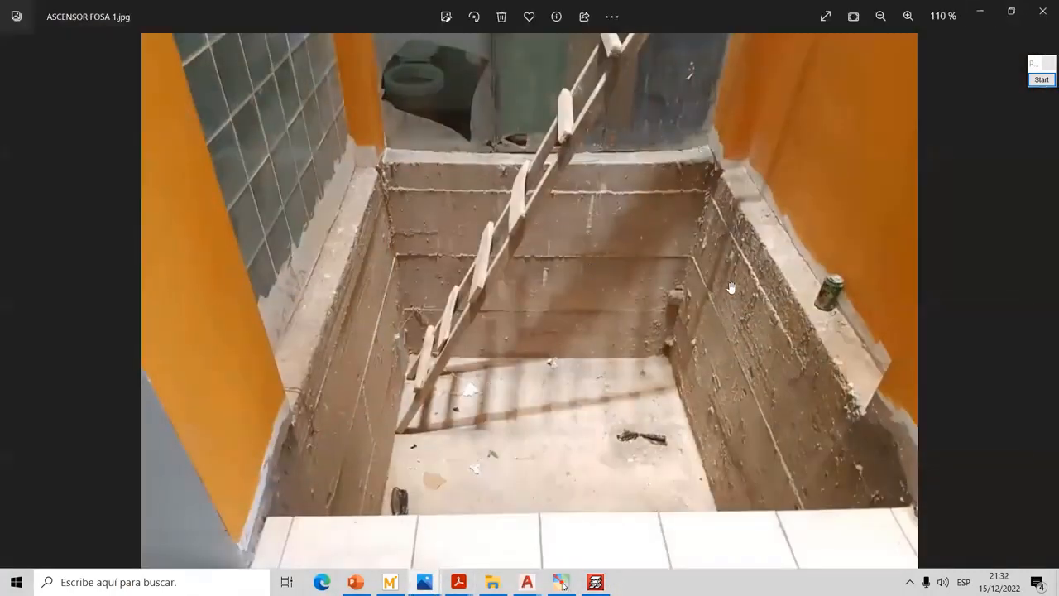
pyautogui.moveTo(656, 392)
pyautogui.moveTo(594, 581)
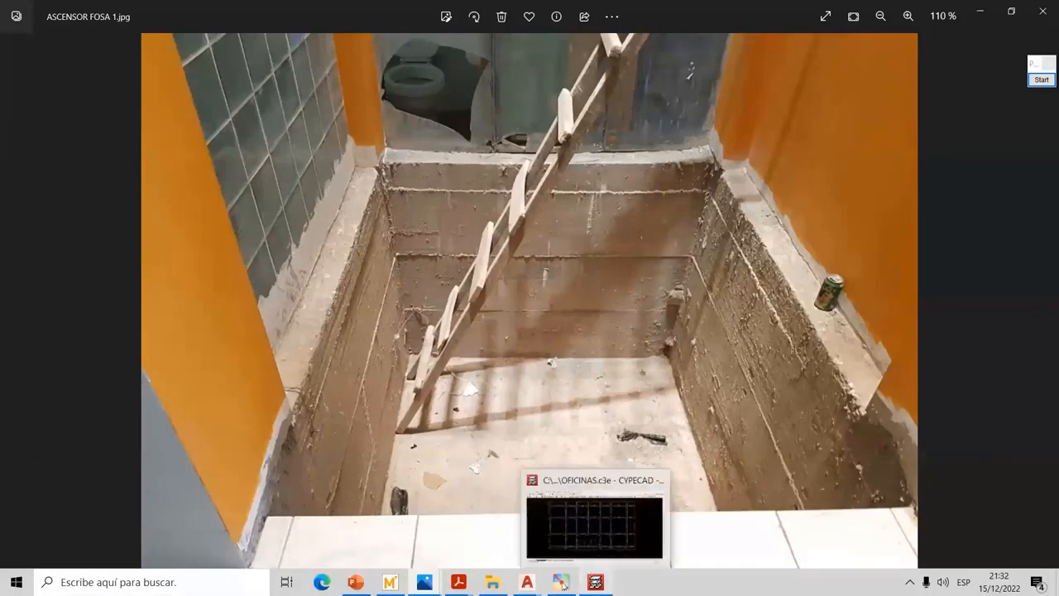
pyautogui.click(582, 561)
pyautogui.moveTo(655, 348); pyautogui.dragTo(921, 143)
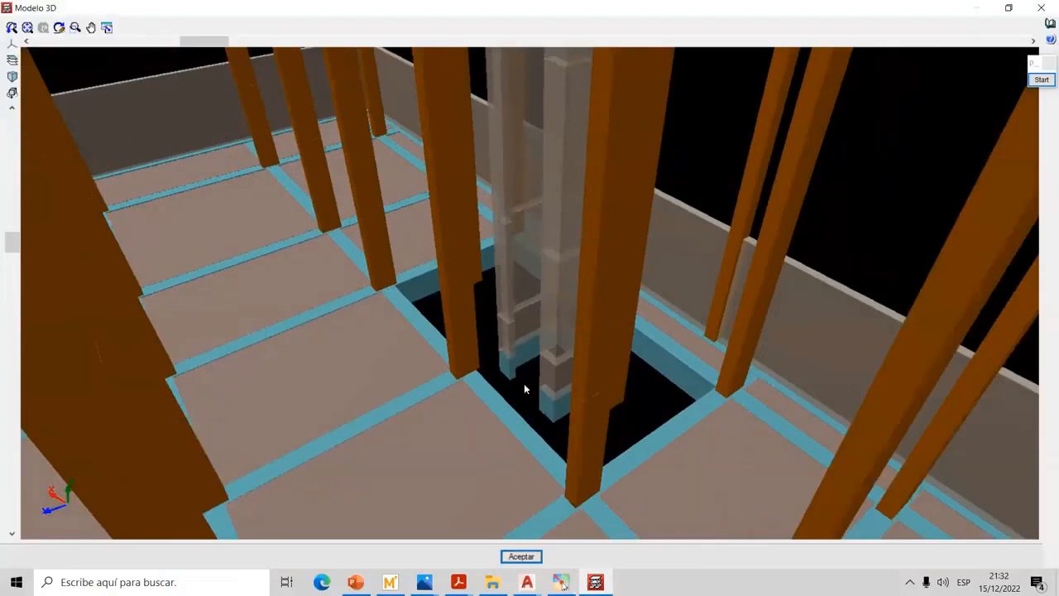
pyautogui.click(1041, 8)
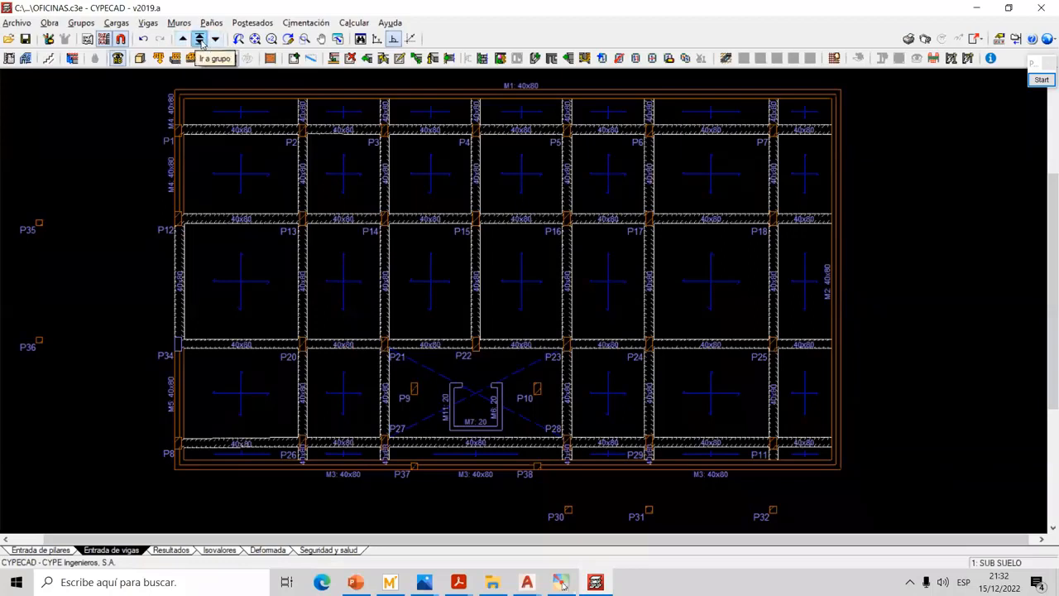
# Go to the BASE ASCENSOR group to show the elevator shaft walls in plan
pyautogui.click(201, 43)
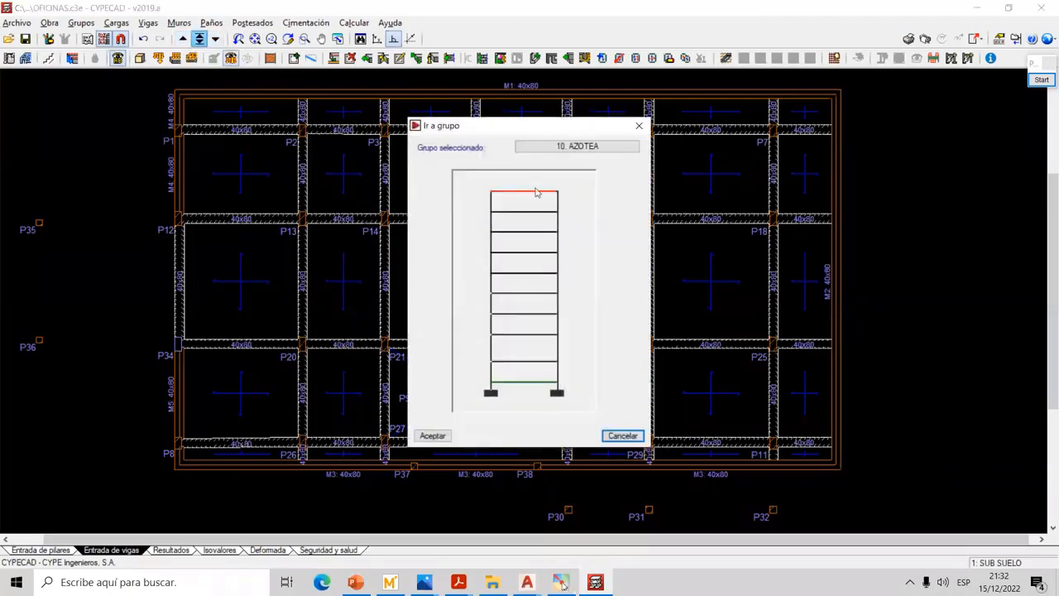
pyautogui.click(521, 394)
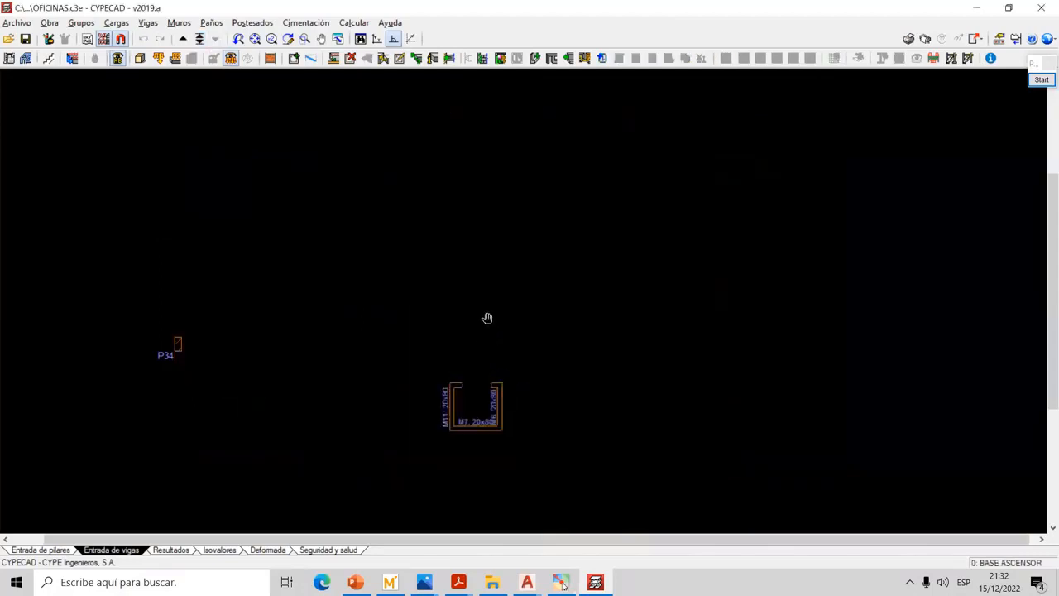
pyautogui.scroll(5, 496, 318)
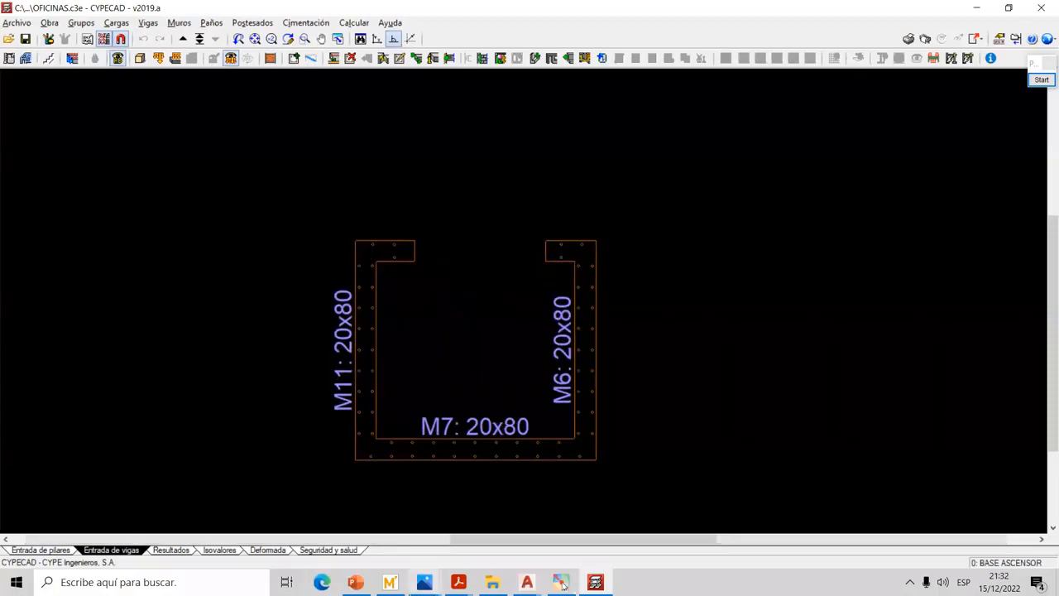
# Look at the elevator pit photo ASCENSOR FOSA 1.jpg again and minimise it
pyautogui.moveTo(438, 573)
pyautogui.click(749, 520)
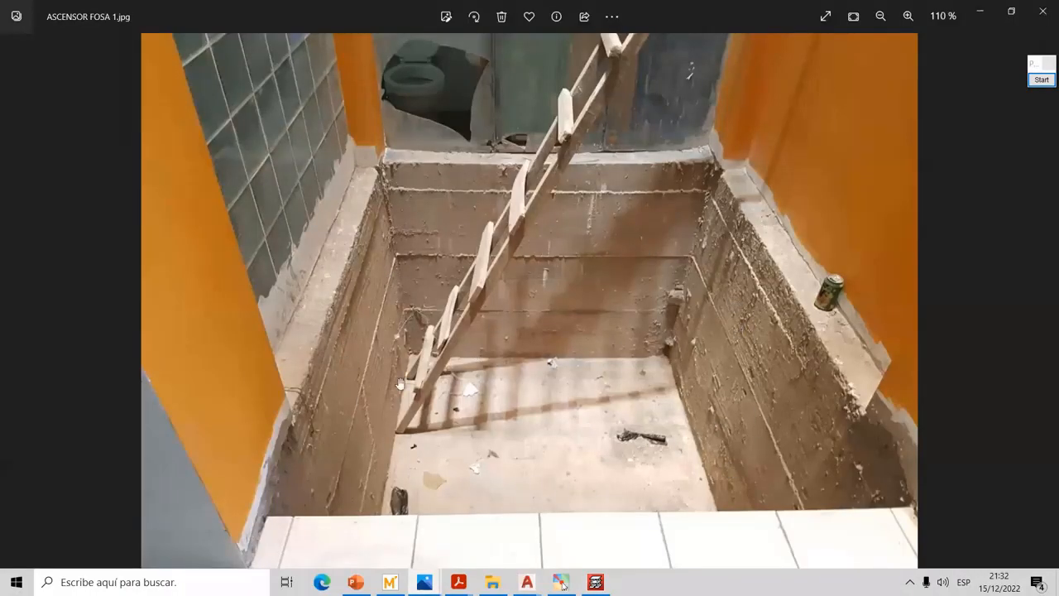
pyautogui.click(985, 12)
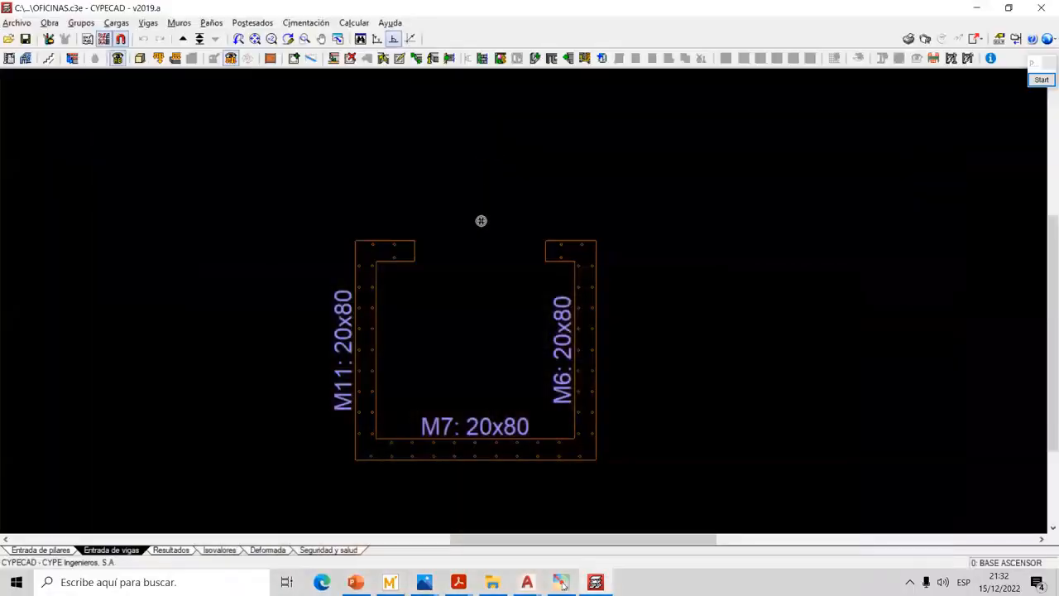
# Set up reinforced-concrete wall M12 from BASE ASCENSOR to SUB SUELO, 0.100 thick on each side
pyautogui.click(212, 22)
pyautogui.moveTo(179, 23)
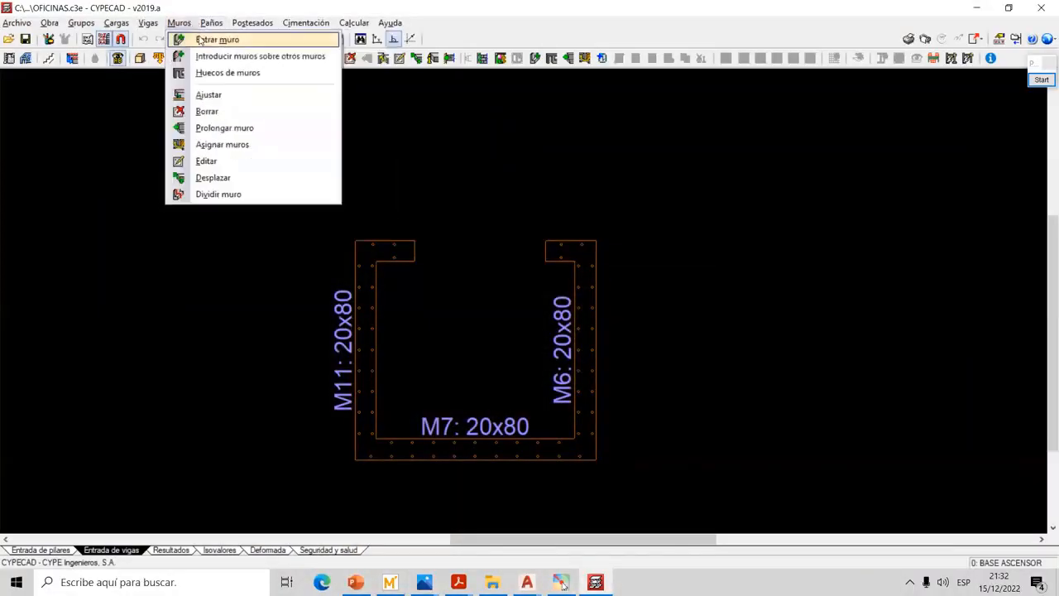
pyautogui.click(216, 40)
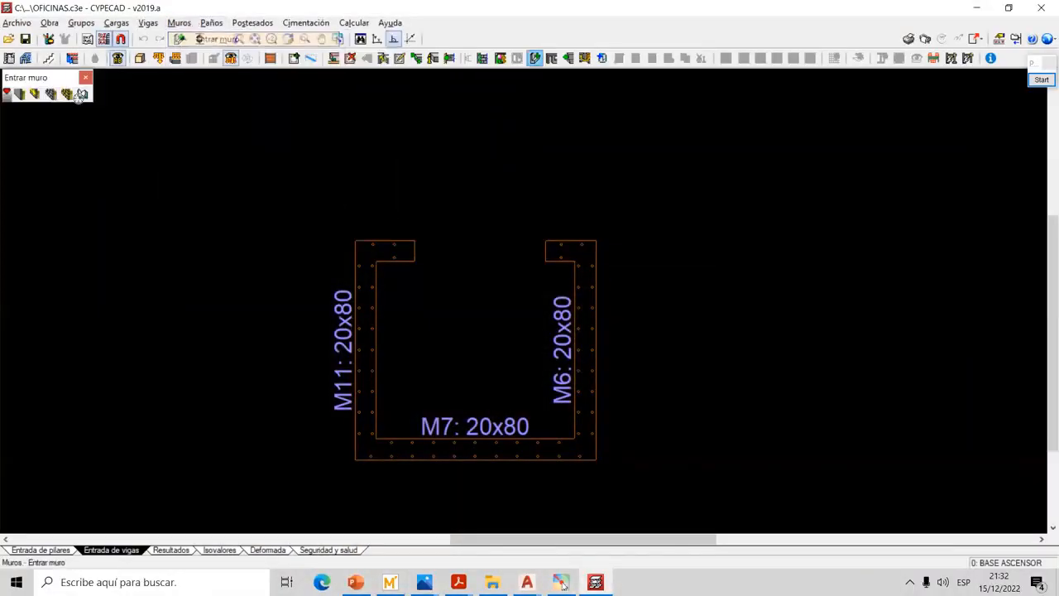
pyautogui.click(19, 95)
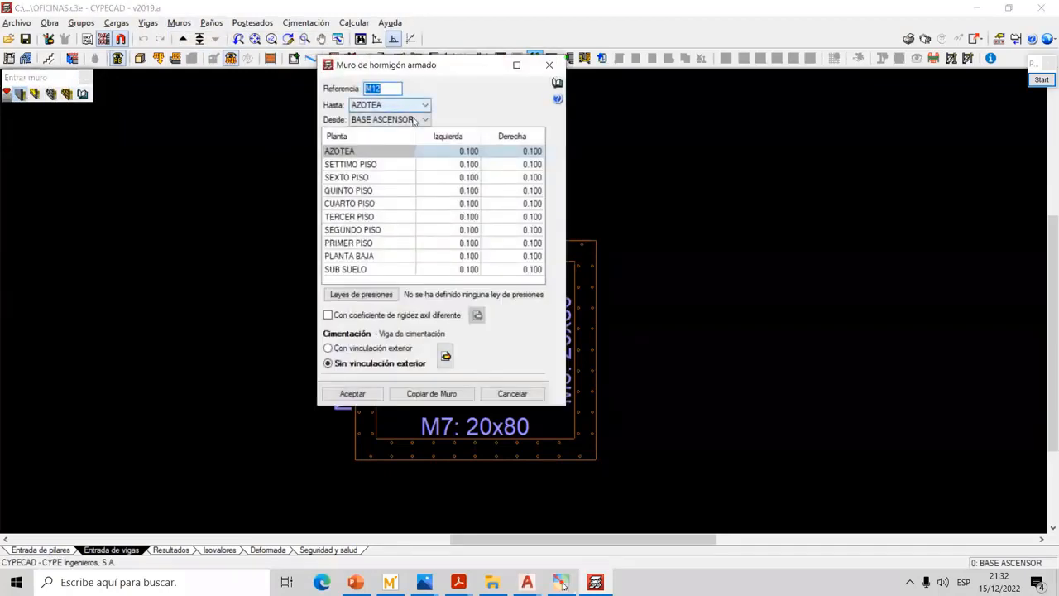
pyautogui.click(421, 105)
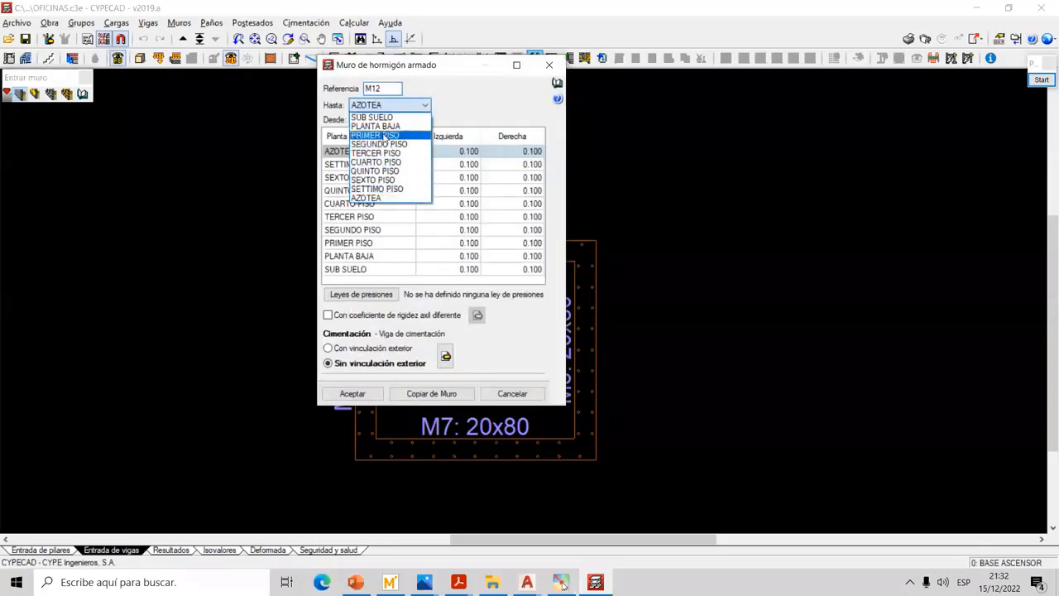
pyautogui.click(387, 116)
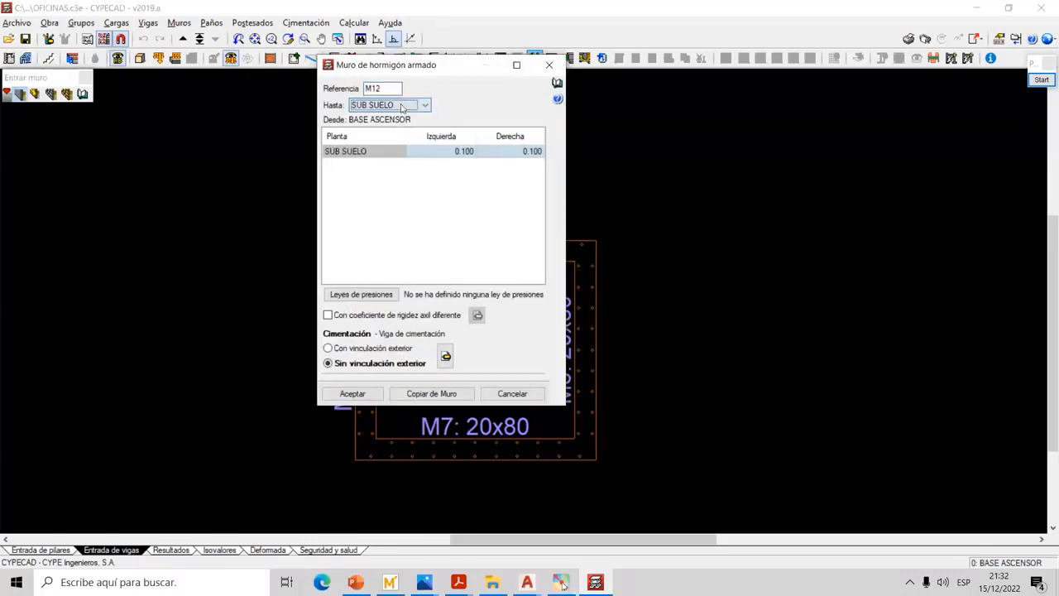
pyautogui.click(352, 394)
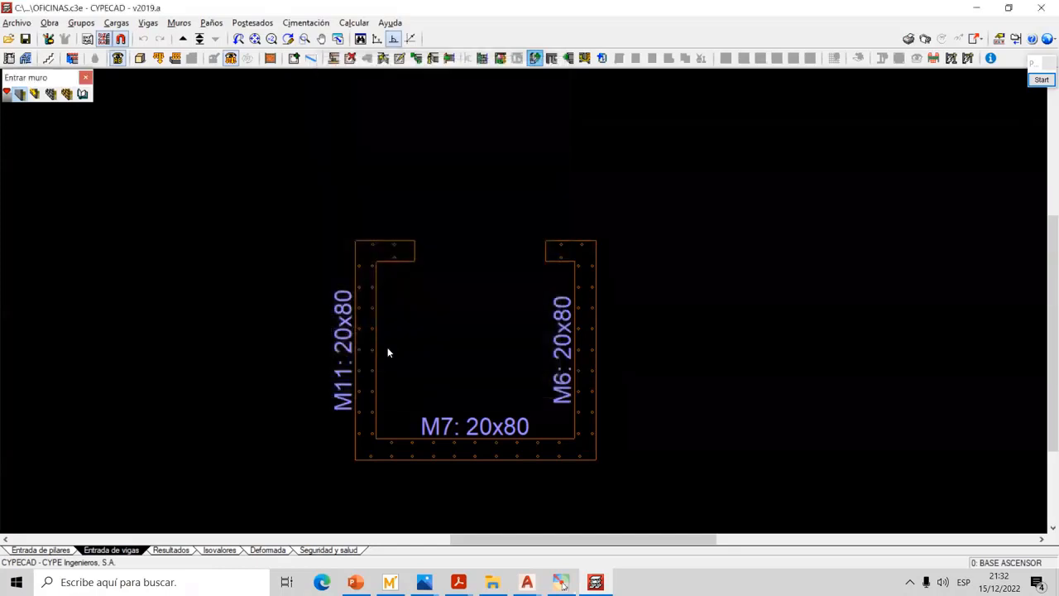
# Try to draw wall M12 across the shaft's front opening between the two wall ends, and close the incident report
pyautogui.click(414, 250)
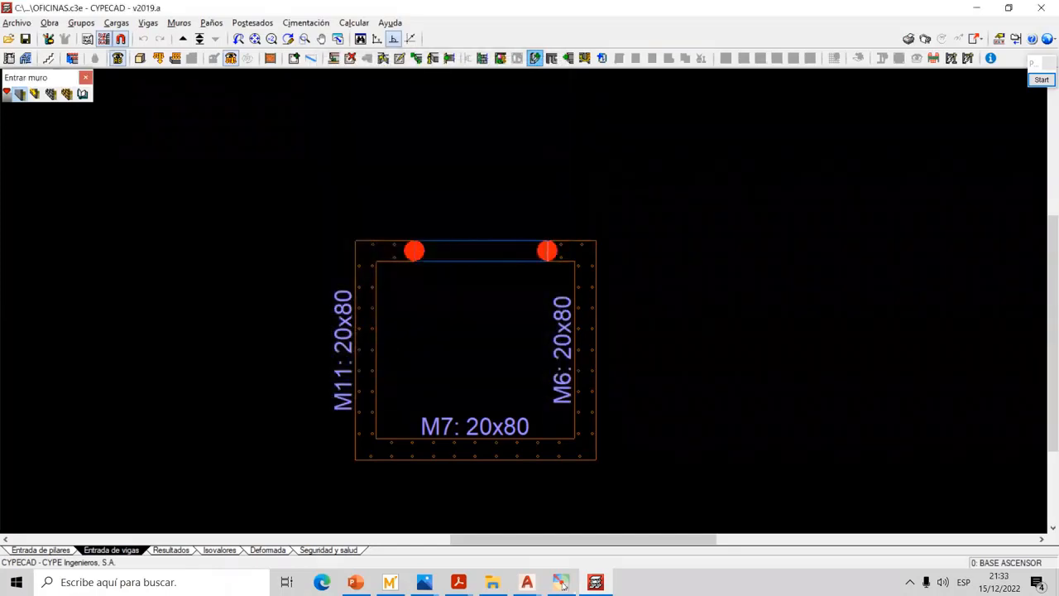
pyautogui.scroll(1, 535, 248)
pyautogui.scroll(-1, 544, 253)
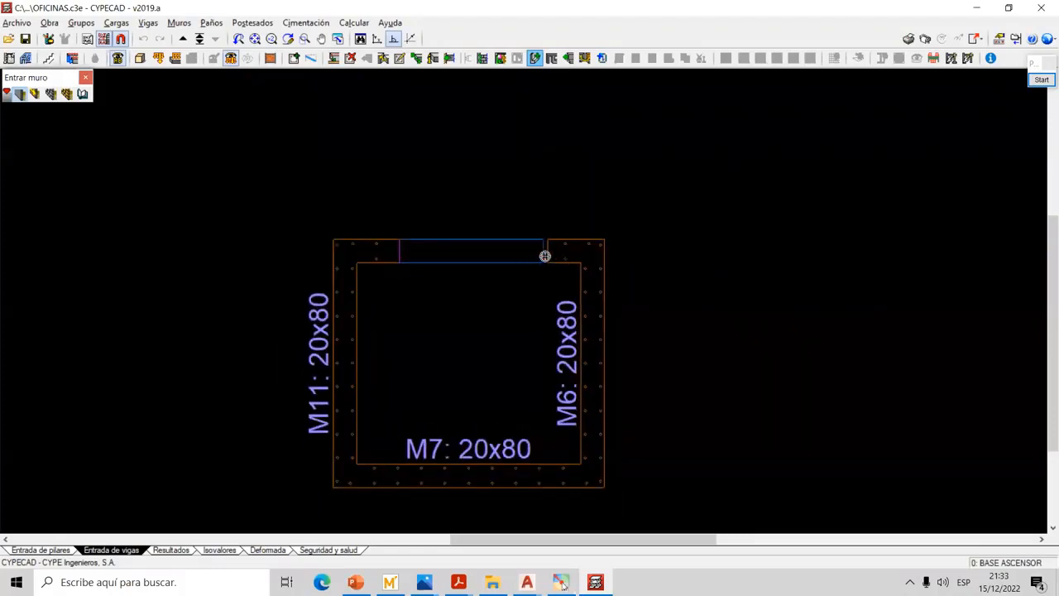
pyautogui.scroll(-1, 547, 255)
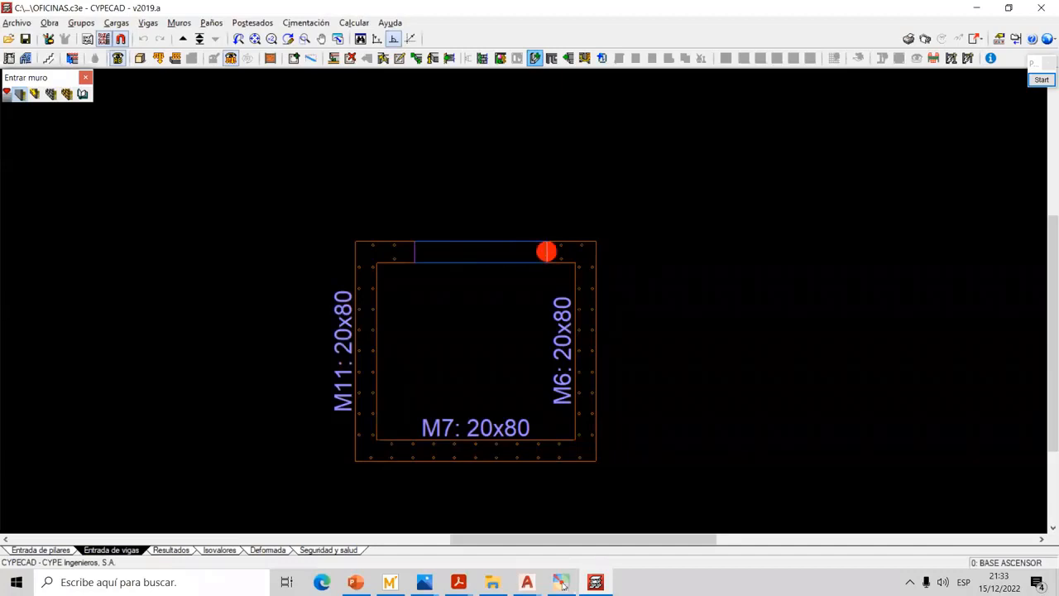
pyautogui.click(593, 260)
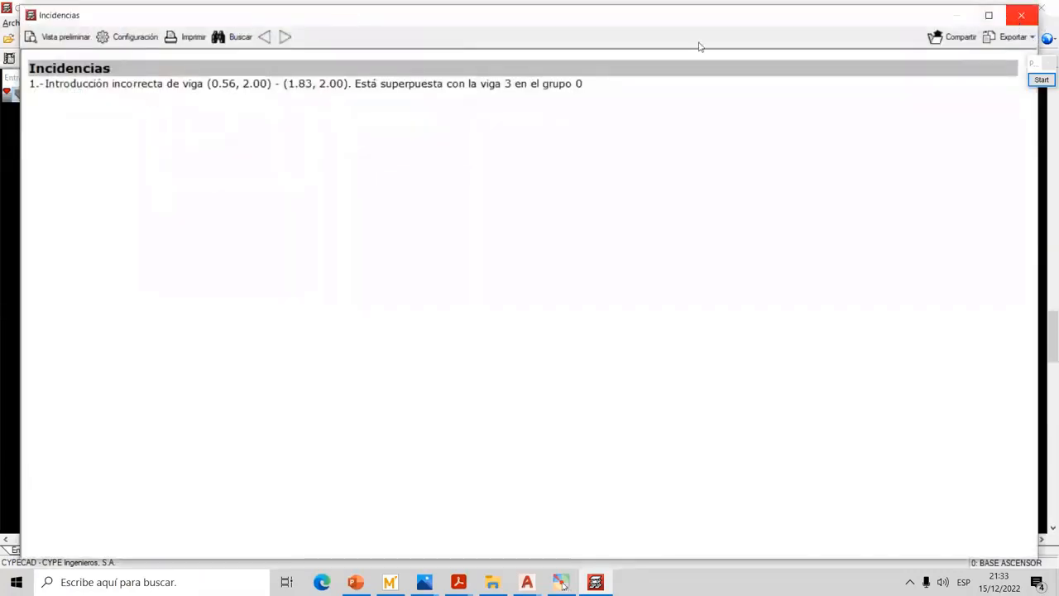
pyautogui.click(1022, 15)
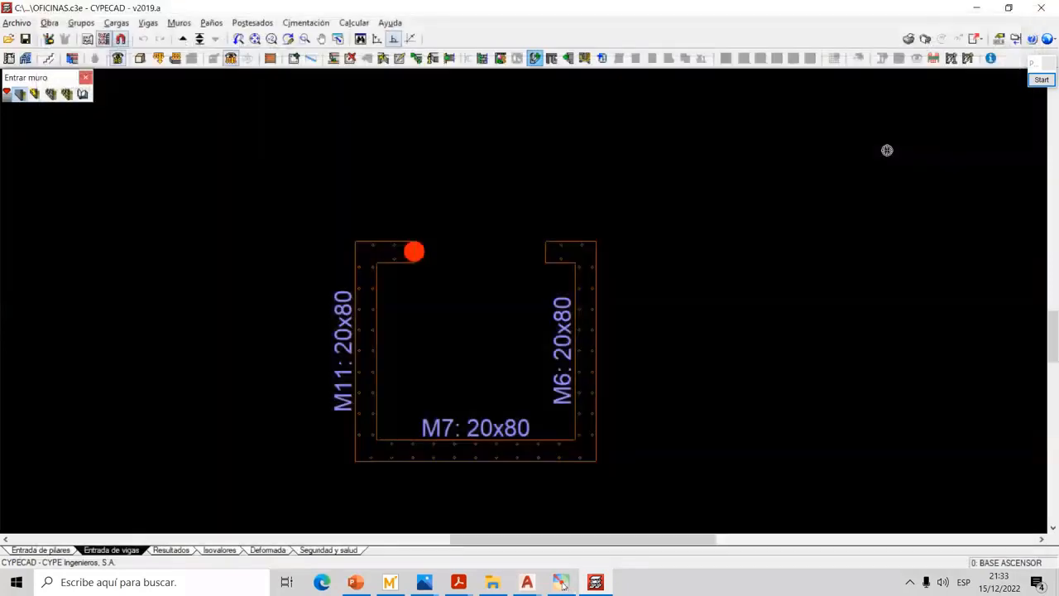
# Annotate the plan in red with a question mark inside the shaft and an X beside it, and end the annotation
pyautogui.click(1043, 84)
pyautogui.click(1041, 80)
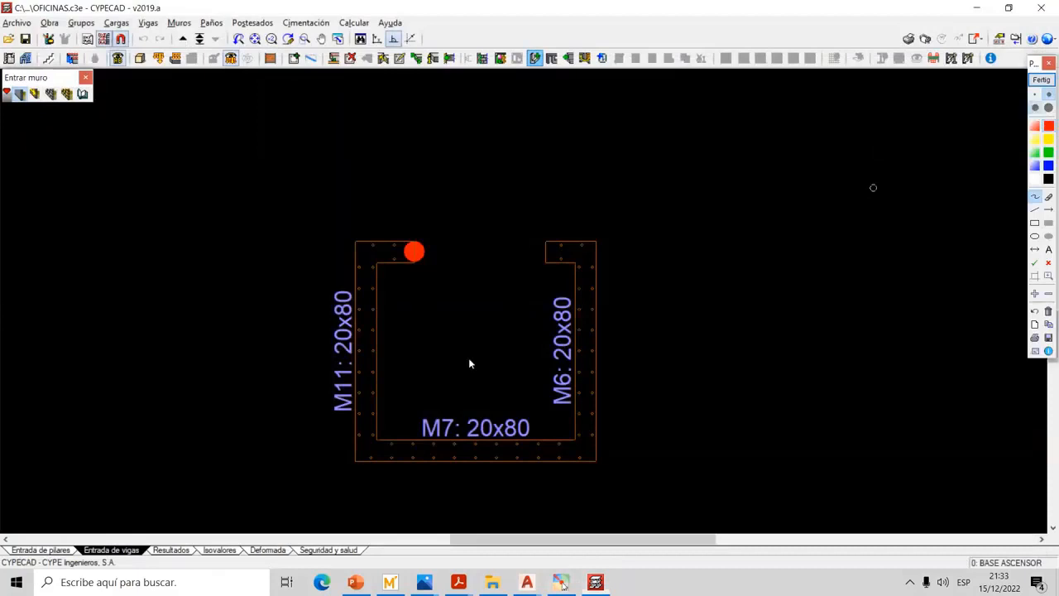
pyautogui.moveTo(466, 316); pyautogui.dragTo(468, 356)
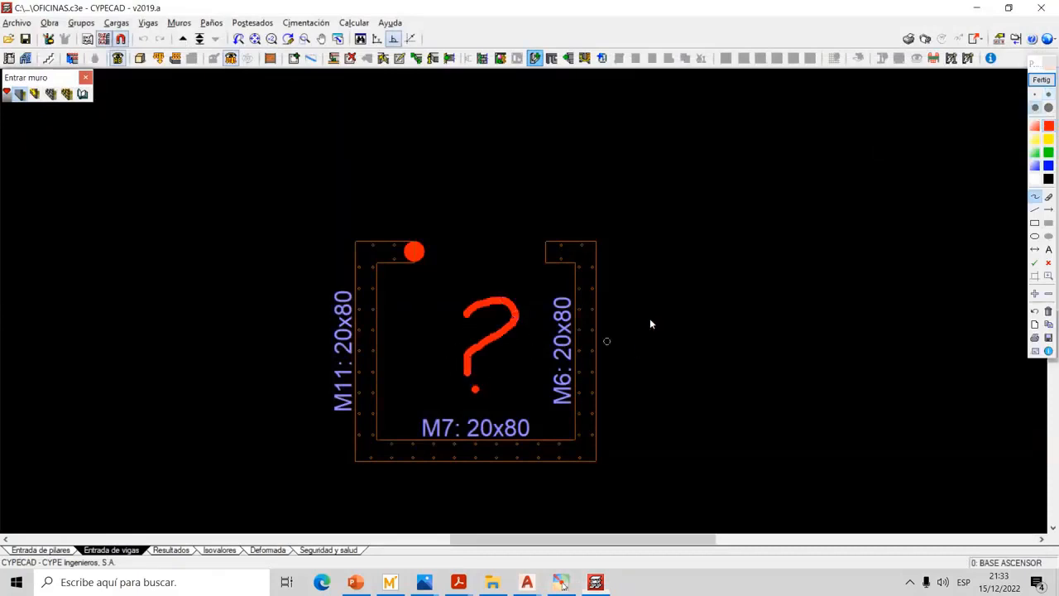
pyautogui.moveTo(666, 403); pyautogui.dragTo(749, 313)
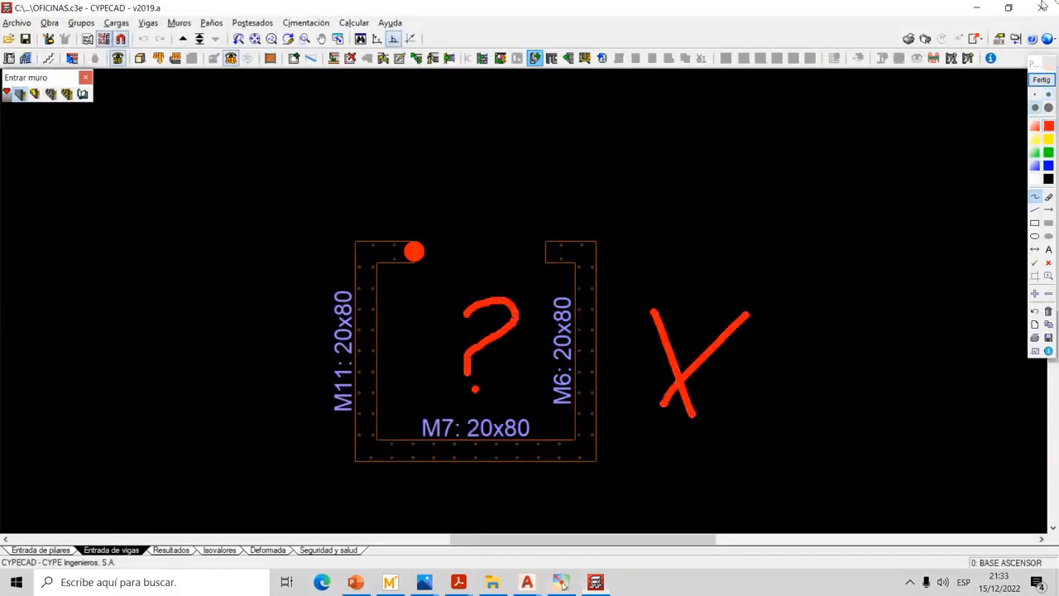
pyautogui.click(1042, 79)
# Retry drawing wall M12, from BASE ASCENSOR to SUB SUELO, across the shaft's front opening, and close the incident report
pyautogui.click(86, 77)
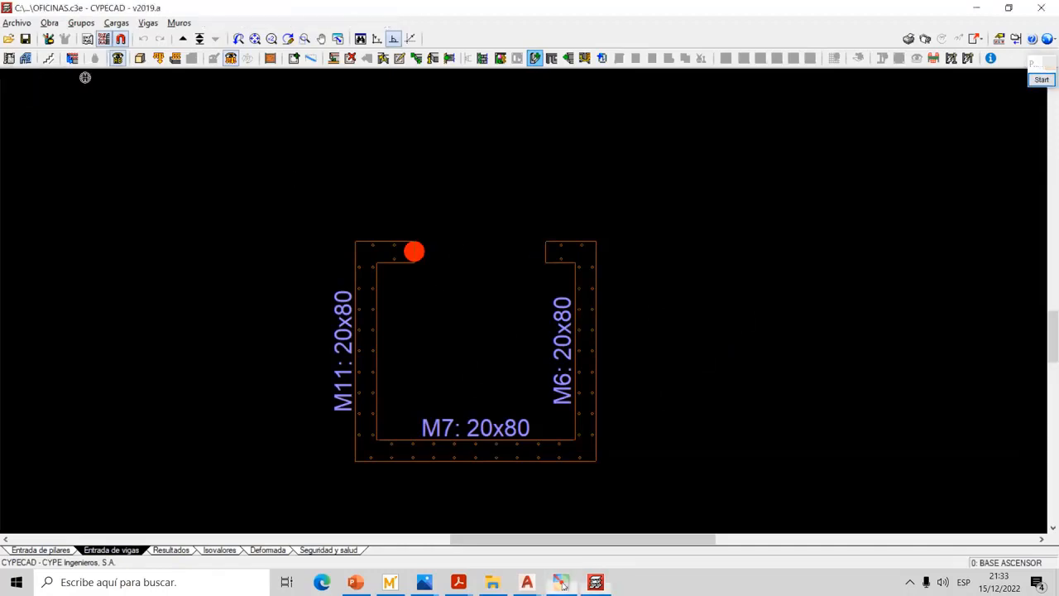
pyautogui.click(178, 23)
pyautogui.click(203, 37)
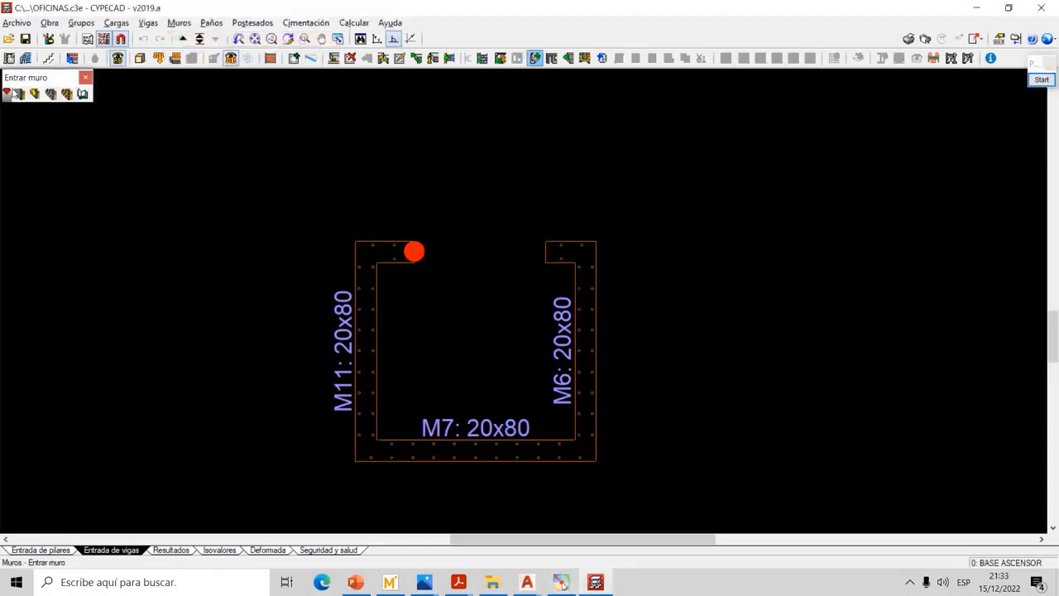
pyautogui.click(15, 94)
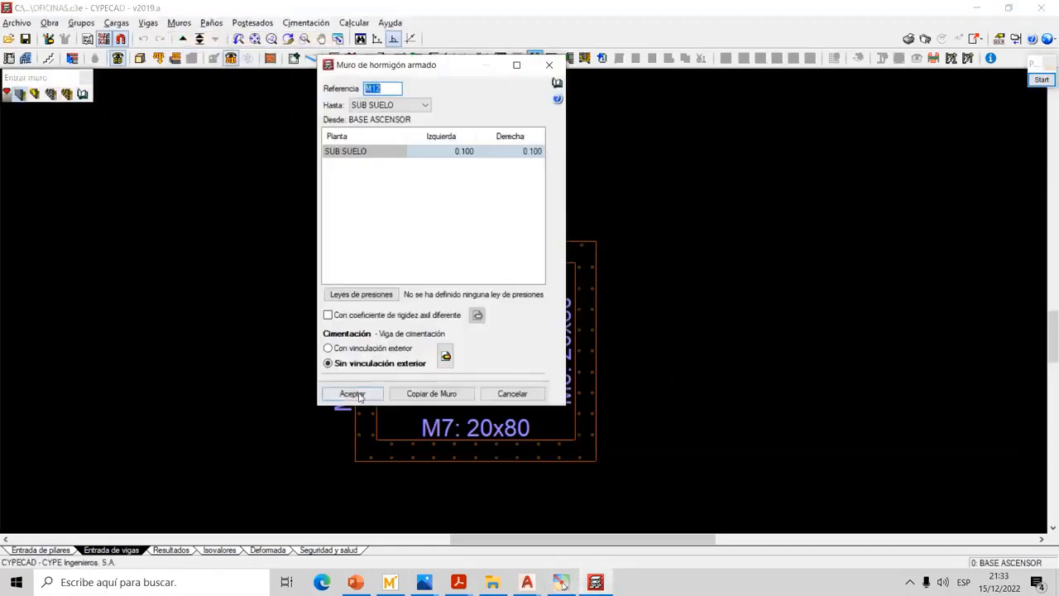
pyautogui.click(355, 389)
pyautogui.scroll(1, 427, 255)
pyautogui.click(412, 250)
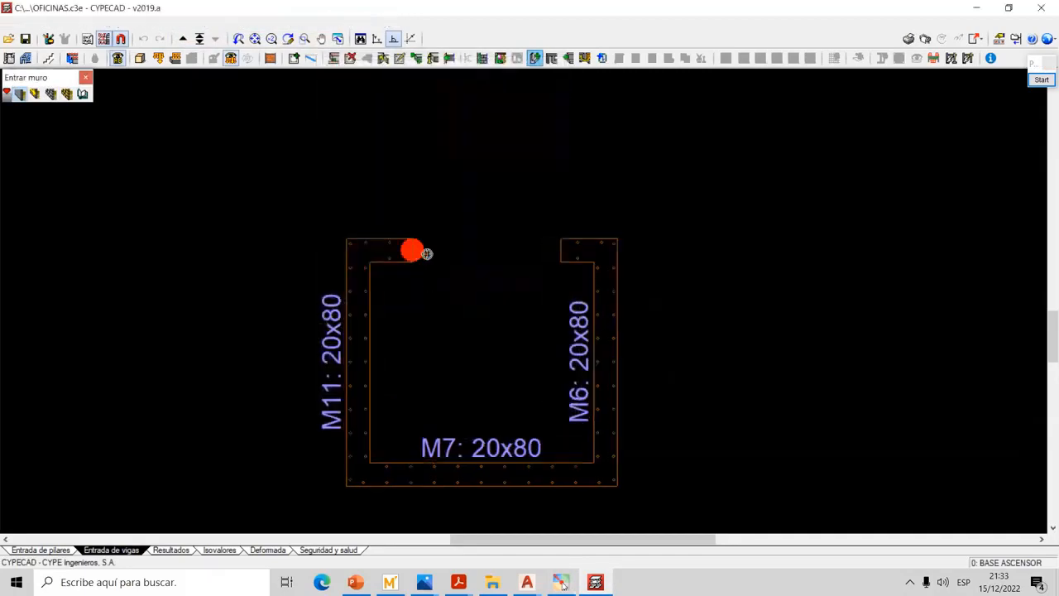
pyautogui.click(560, 250)
pyautogui.rightClick(575, 256)
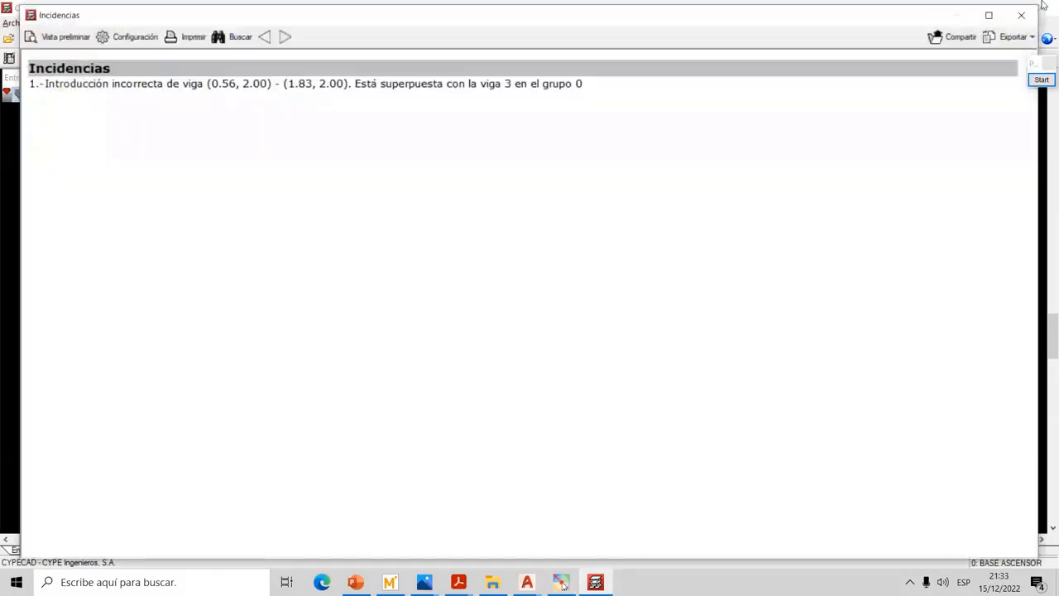
pyautogui.click(1022, 15)
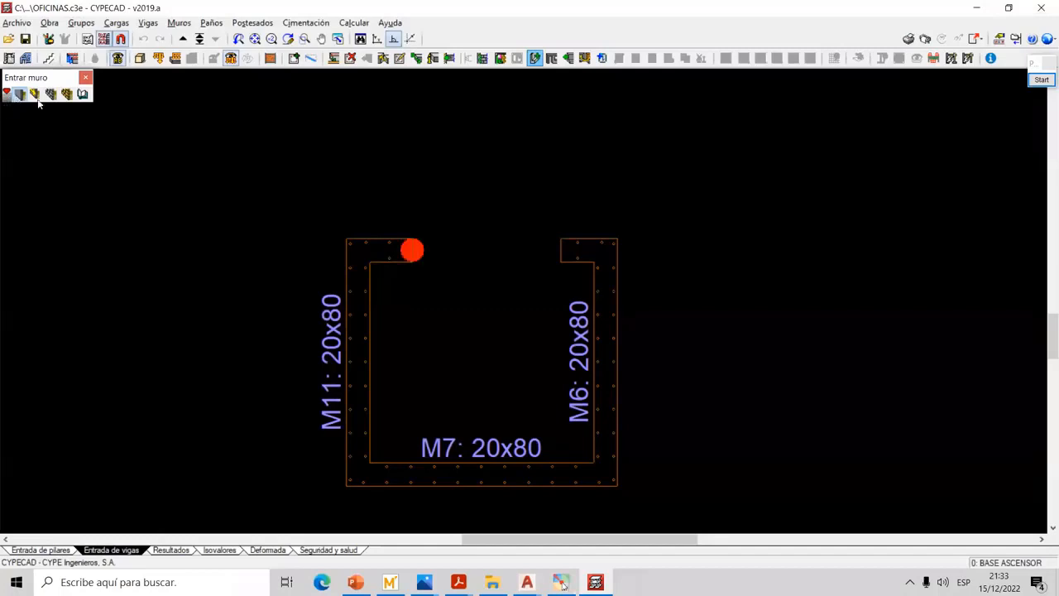
# Try to start reinforced-concrete wall M12, from BASE ASCENSOR to SUB SUELO, at the end of the front stub beside M11
pyautogui.click(179, 23)
pyautogui.click(199, 38)
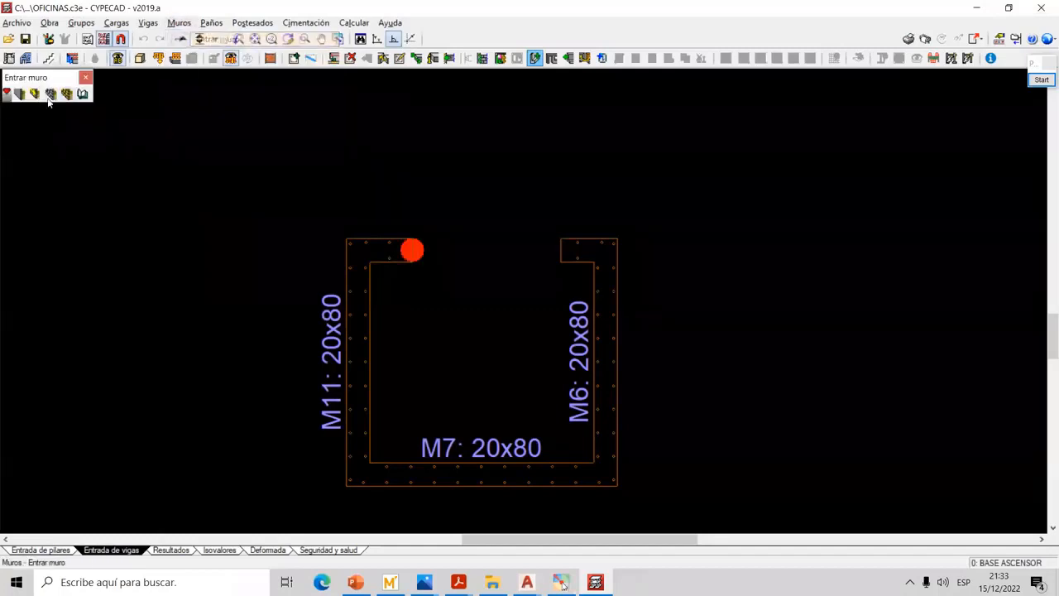
pyautogui.click(20, 94)
pyautogui.write('M12')
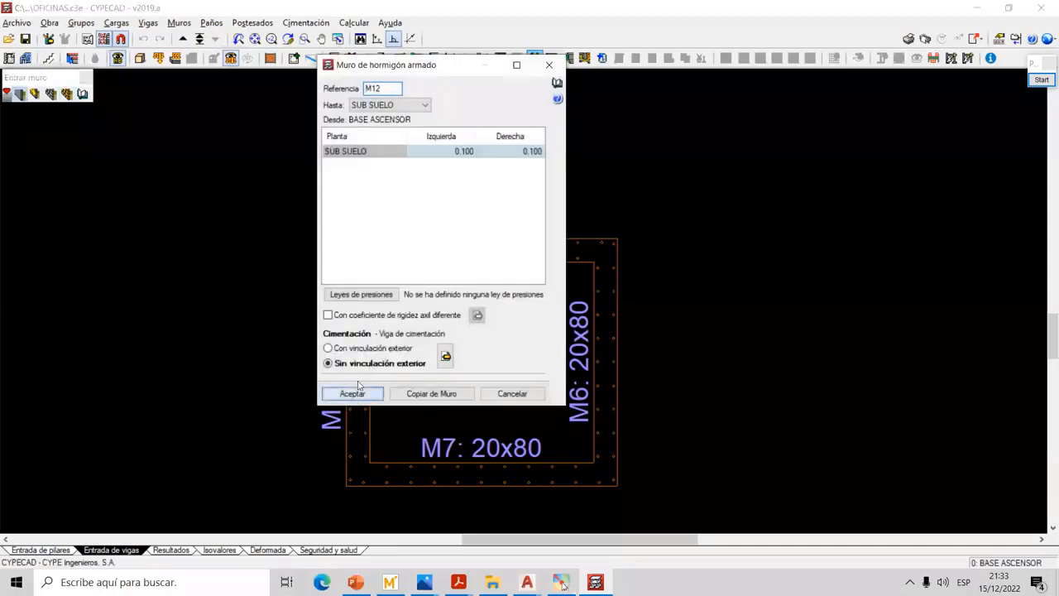
pyautogui.click(352, 392)
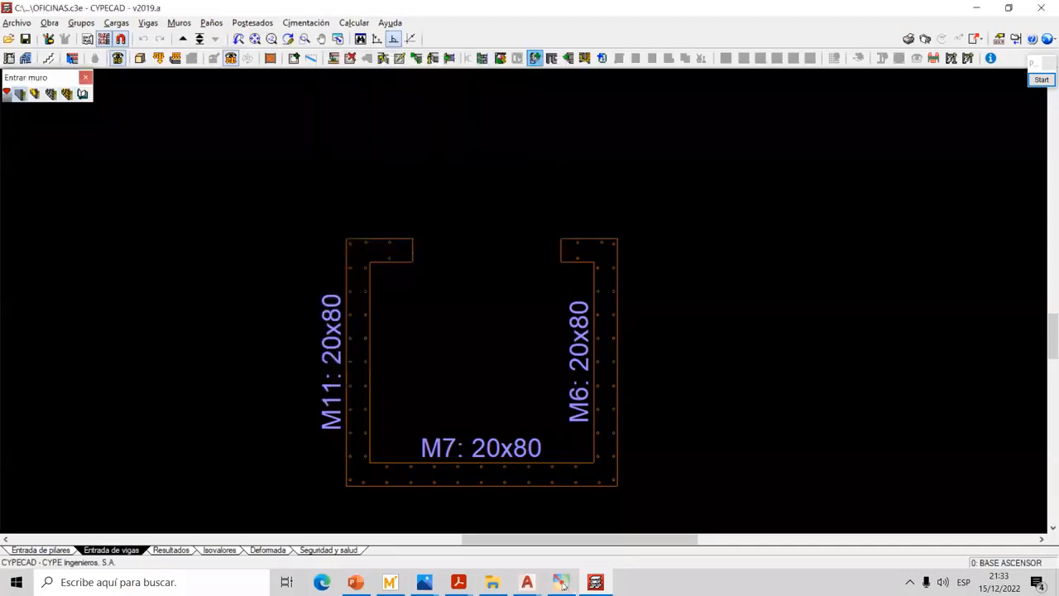
pyautogui.scroll(-2, 412, 249)
pyautogui.click(411, 250)
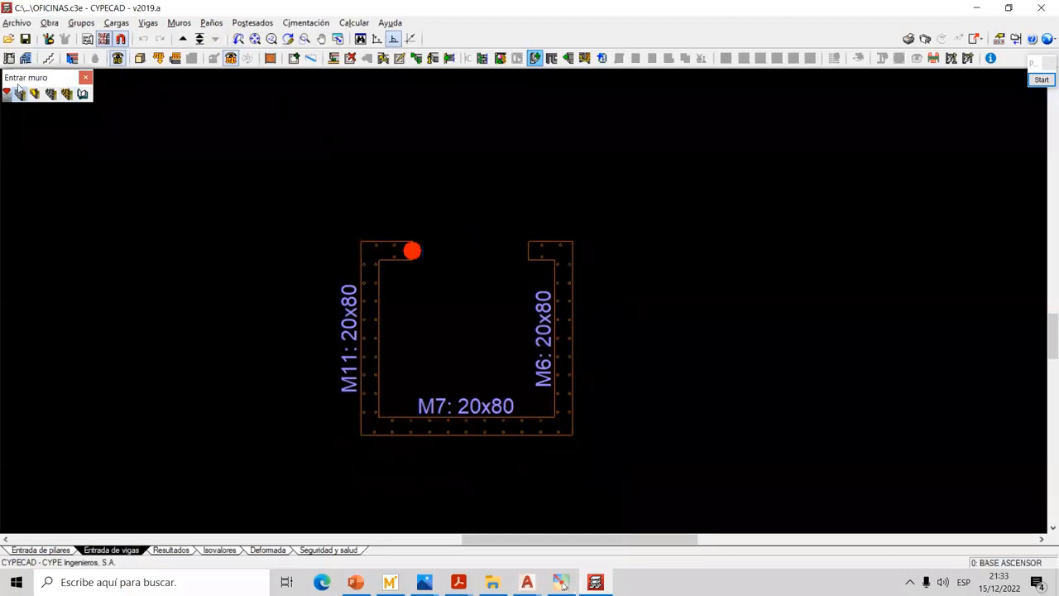
# Retry wall M12, 0.100 thick on each side, from the stub beside M11 across the shaft's front opening
pyautogui.click(178, 22)
pyautogui.click(211, 23)
pyautogui.click(179, 23)
pyautogui.click(200, 39)
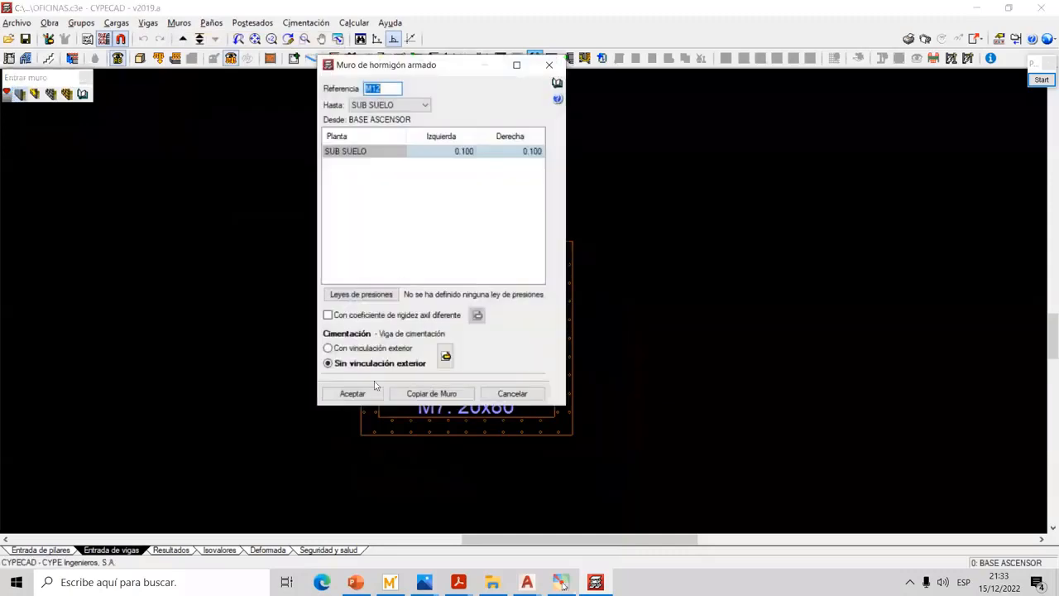
pyautogui.click(352, 393)
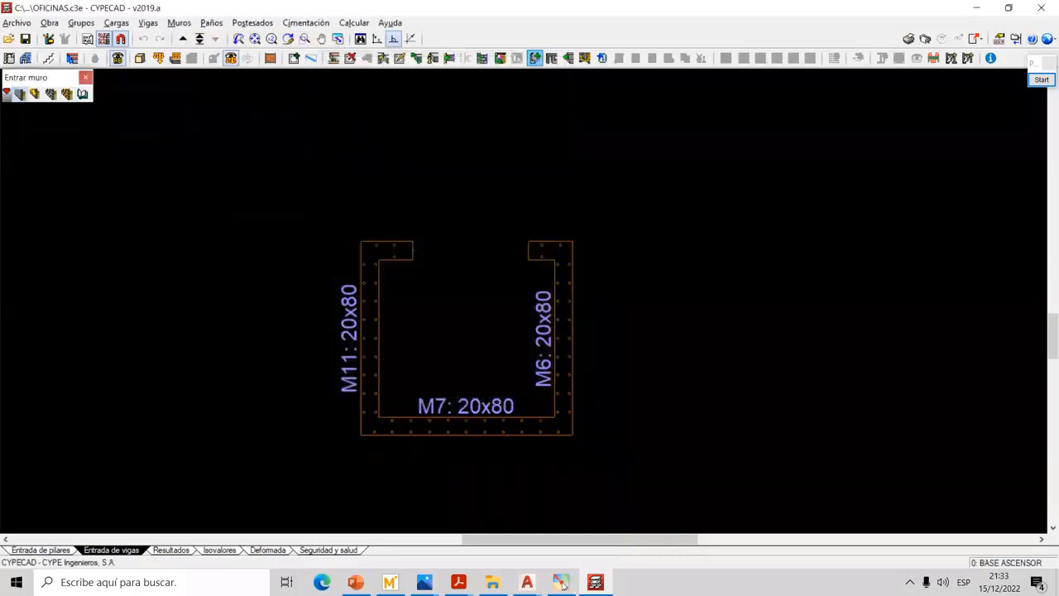
pyautogui.scroll(4, 414, 250)
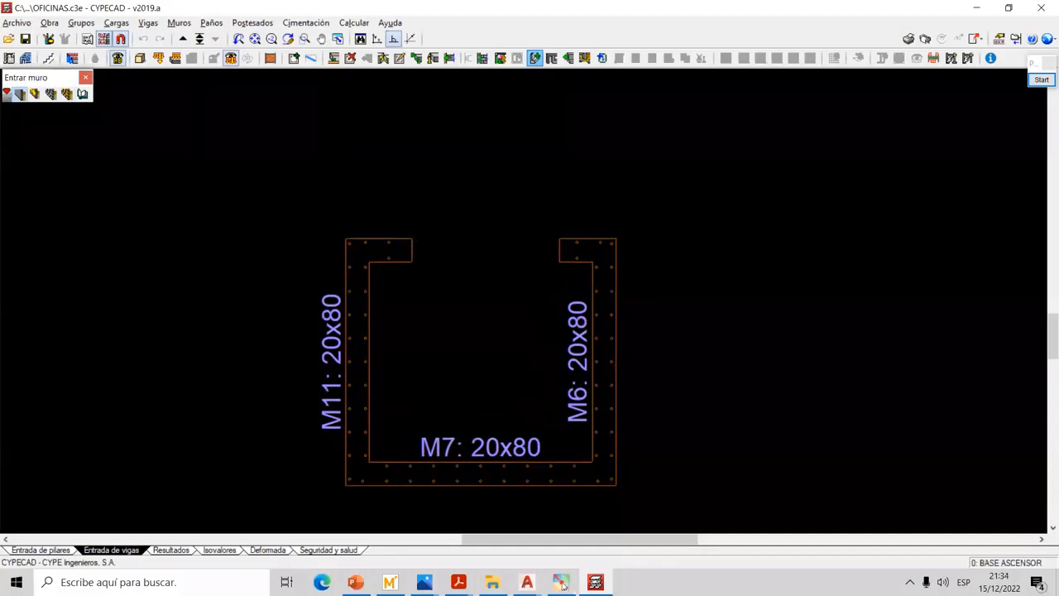
pyautogui.scroll(1, 415, 258)
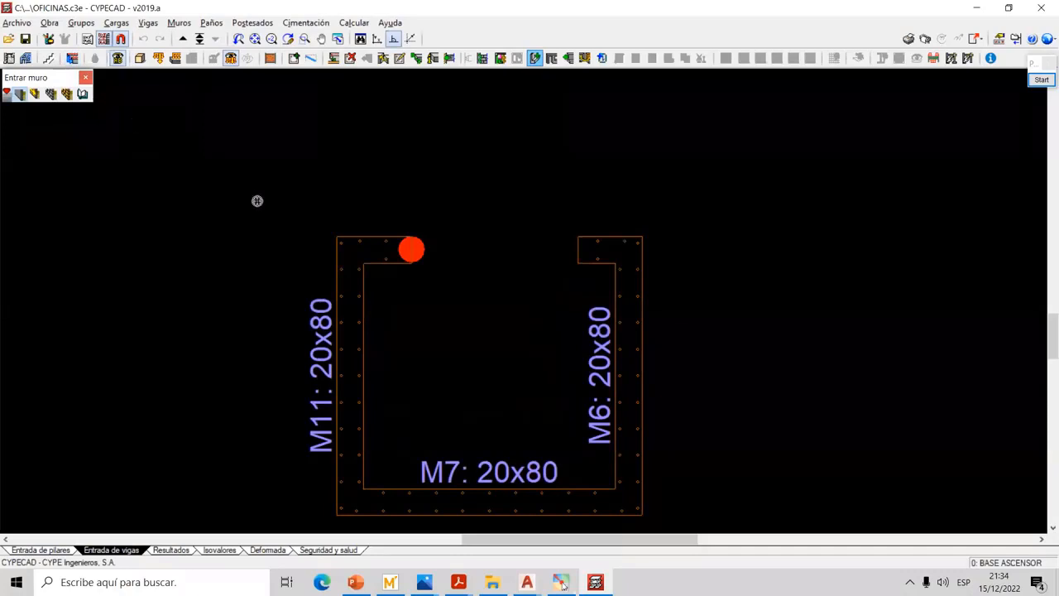
# Restart wall entry, try to draw M12 between the two front stub ends, and close the incident report
pyautogui.click(85, 77)
pyautogui.click(178, 23)
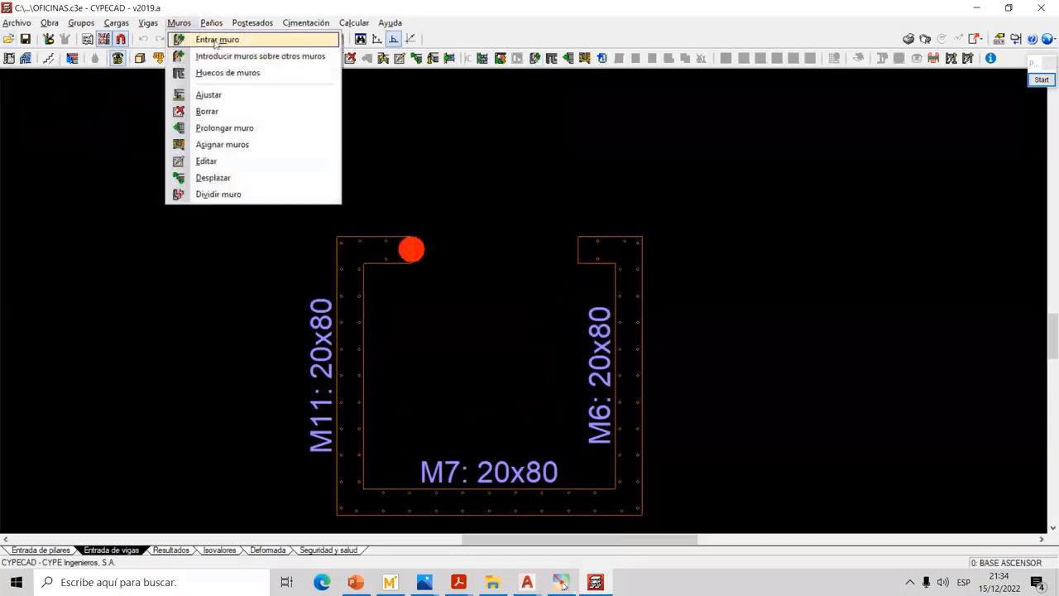
pyautogui.click(216, 42)
pyautogui.click(411, 249)
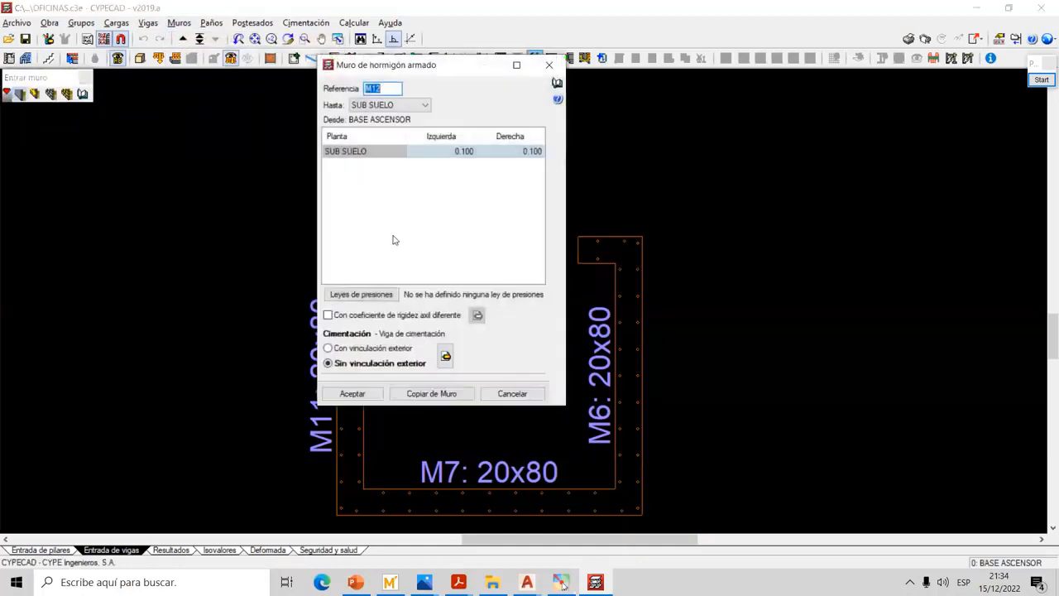
pyautogui.click(374, 393)
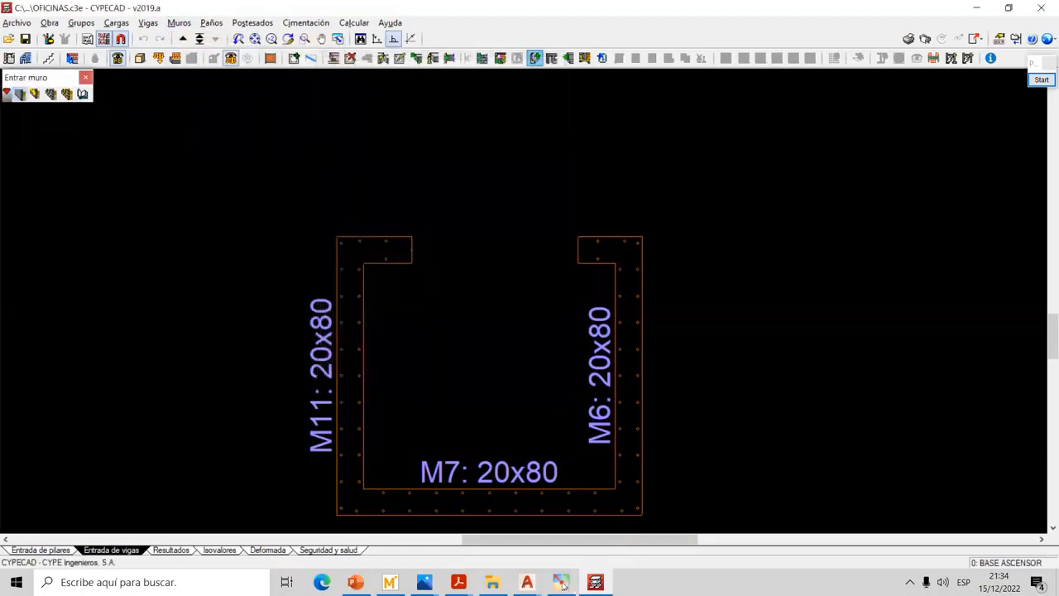
pyautogui.scroll(-5, 433, 255)
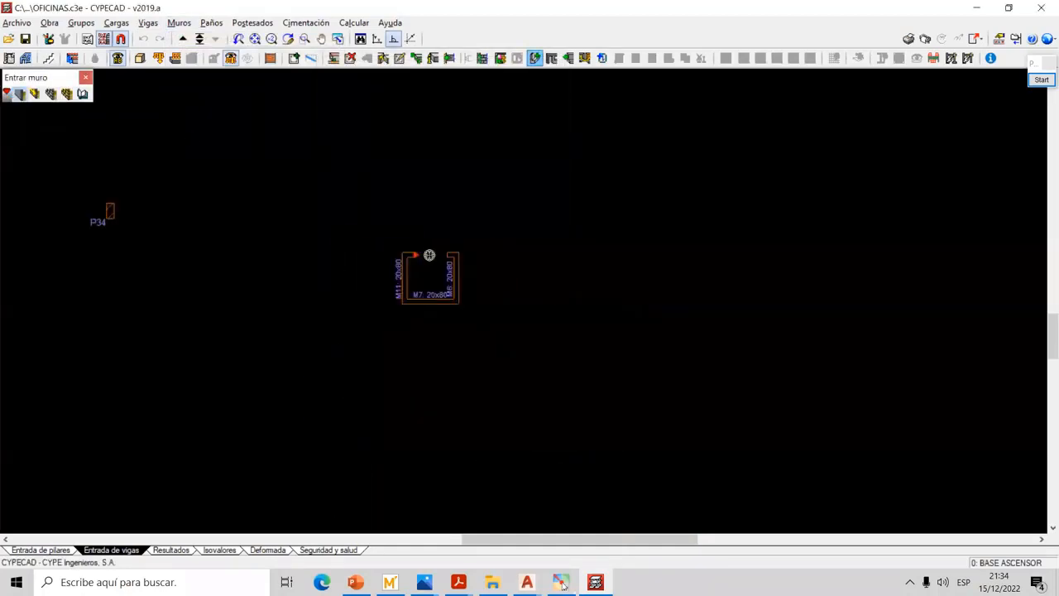
pyautogui.scroll(3, 430, 255)
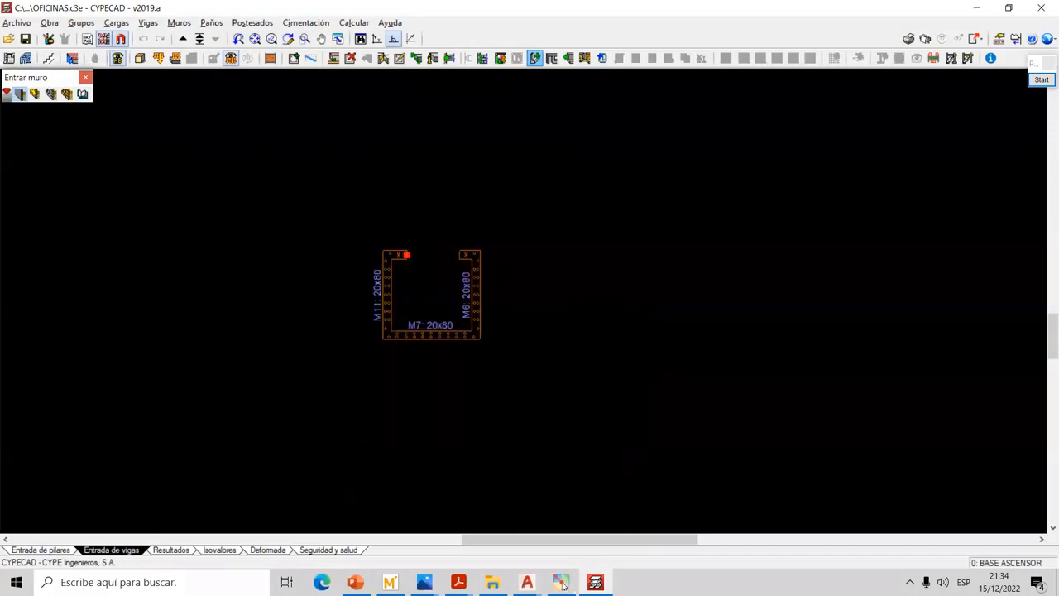
pyautogui.click(406, 254)
pyautogui.click(461, 258)
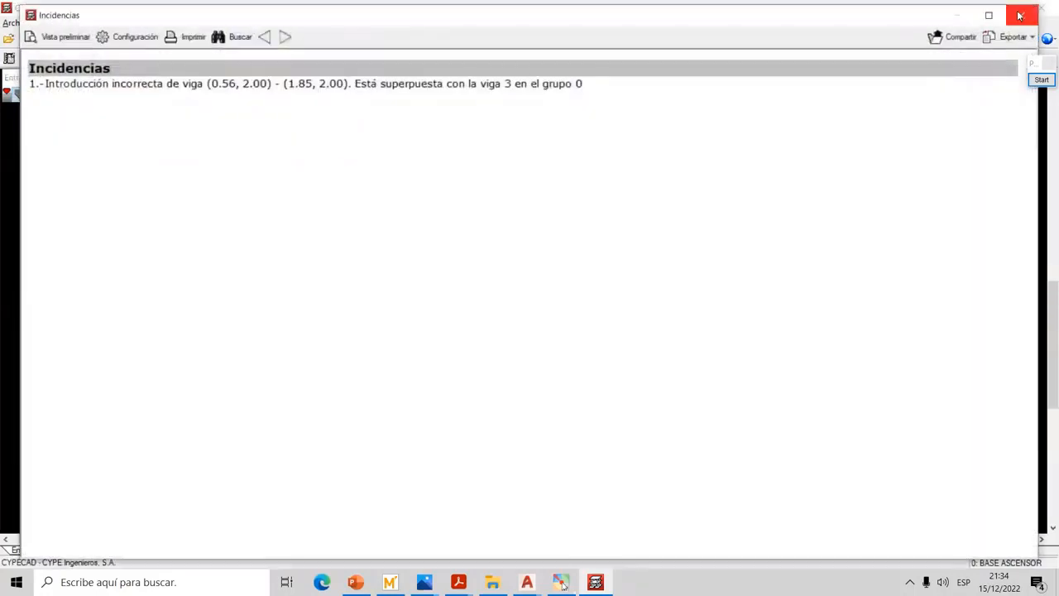
pyautogui.click(1041, 8)
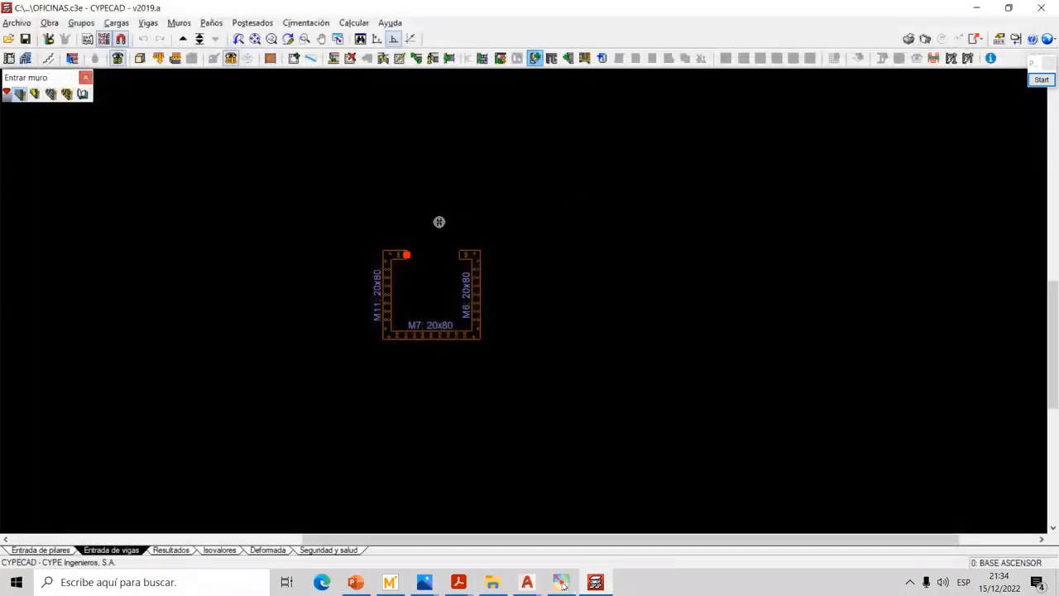
# Redefine wall M12 up to SUB SUELO and try once more to span the gap between the front stubs
pyautogui.click(178, 23)
pyautogui.click(206, 39)
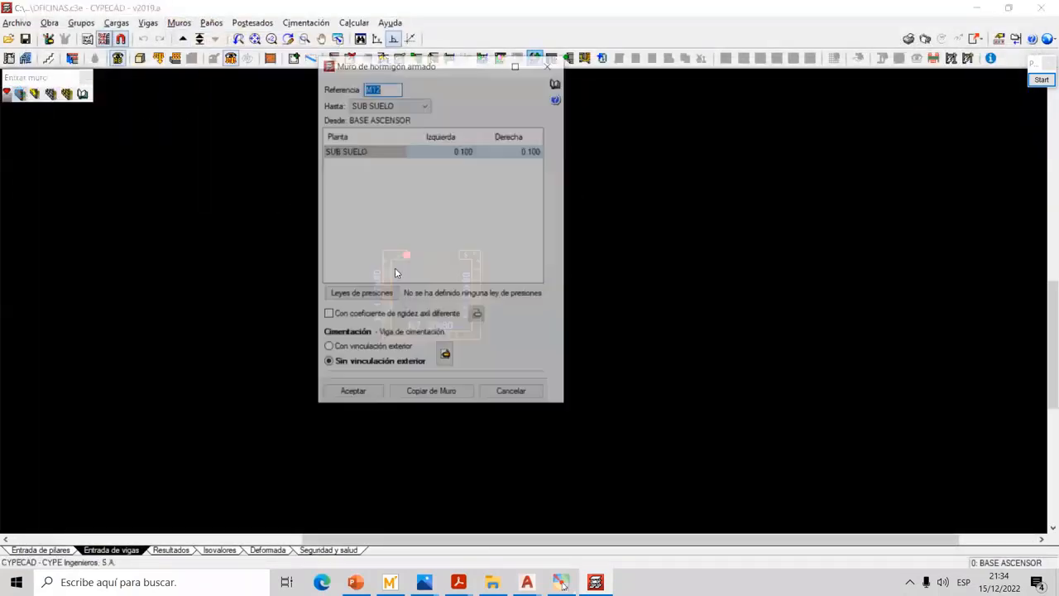
pyautogui.click(352, 394)
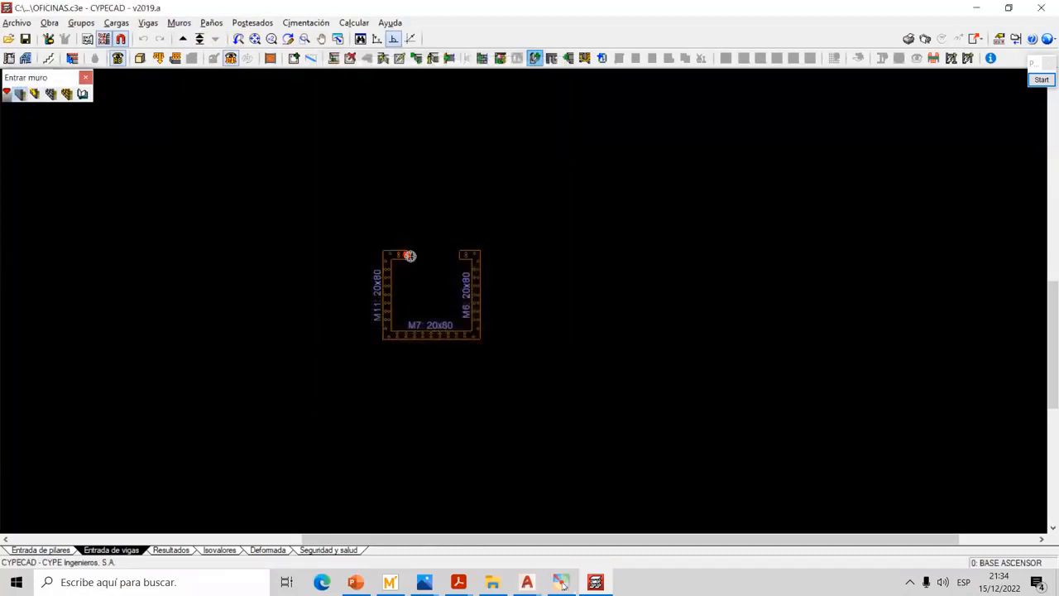
pyautogui.scroll(3, 405, 254)
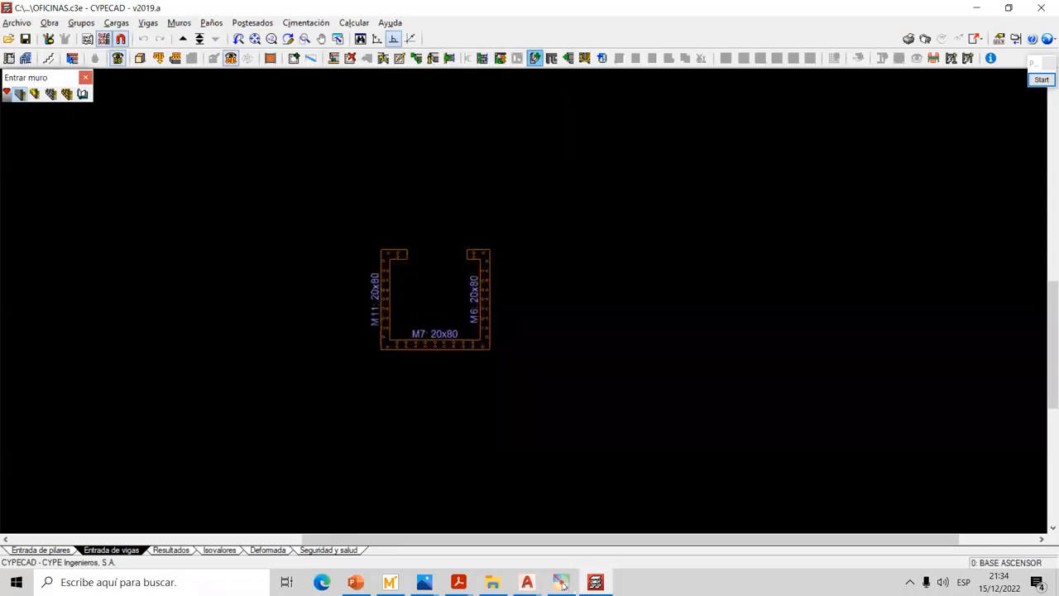
pyautogui.scroll(2, 407, 252)
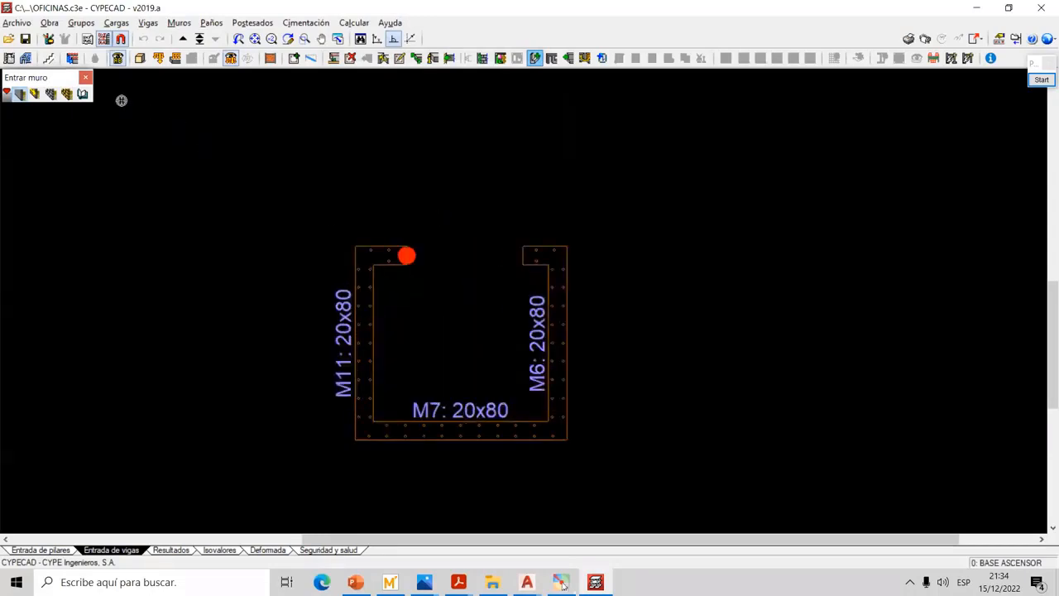
pyautogui.click(86, 77)
pyautogui.click(978, 15)
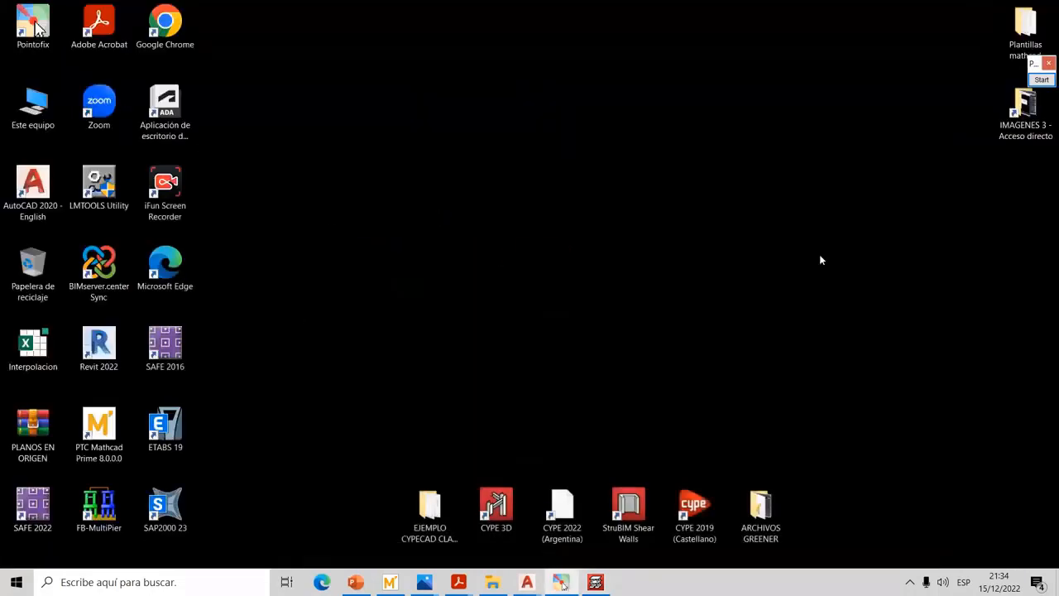
pyautogui.click(596, 582)
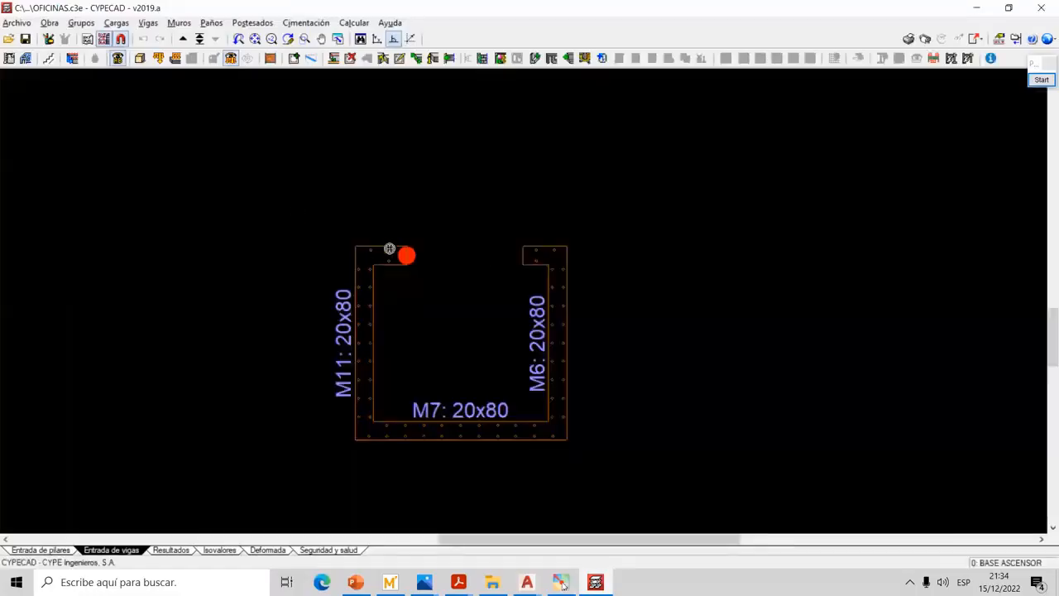
# Try to draw reinforced-concrete wall M12 across the shaft's front opening, starting at the stub end beside M11
pyautogui.click(179, 22)
pyautogui.click(192, 40)
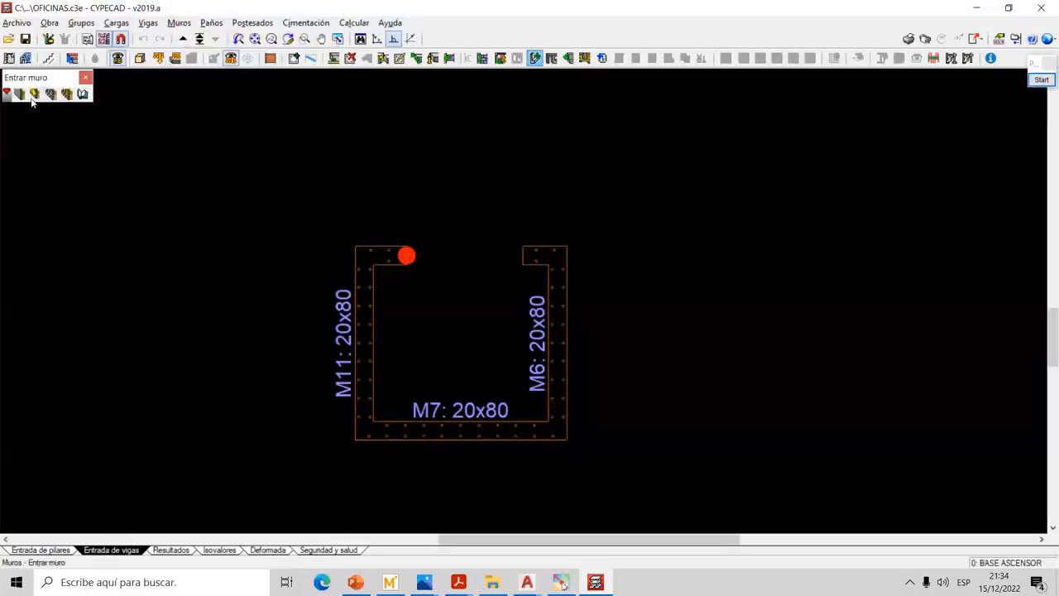
pyautogui.click(356, 399)
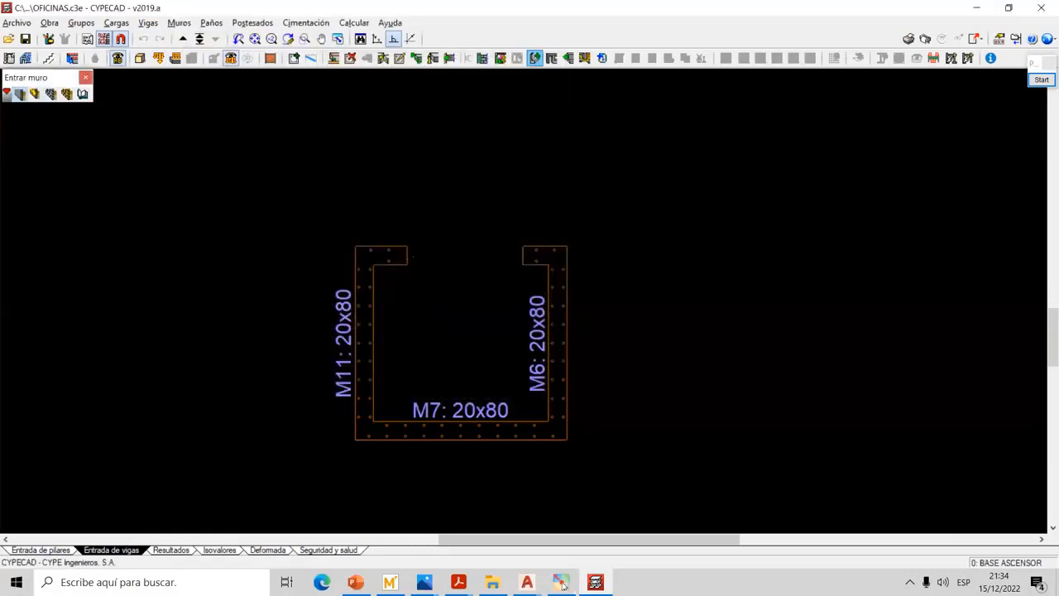
pyautogui.scroll(2, 413, 258)
pyautogui.scroll(1, 404, 257)
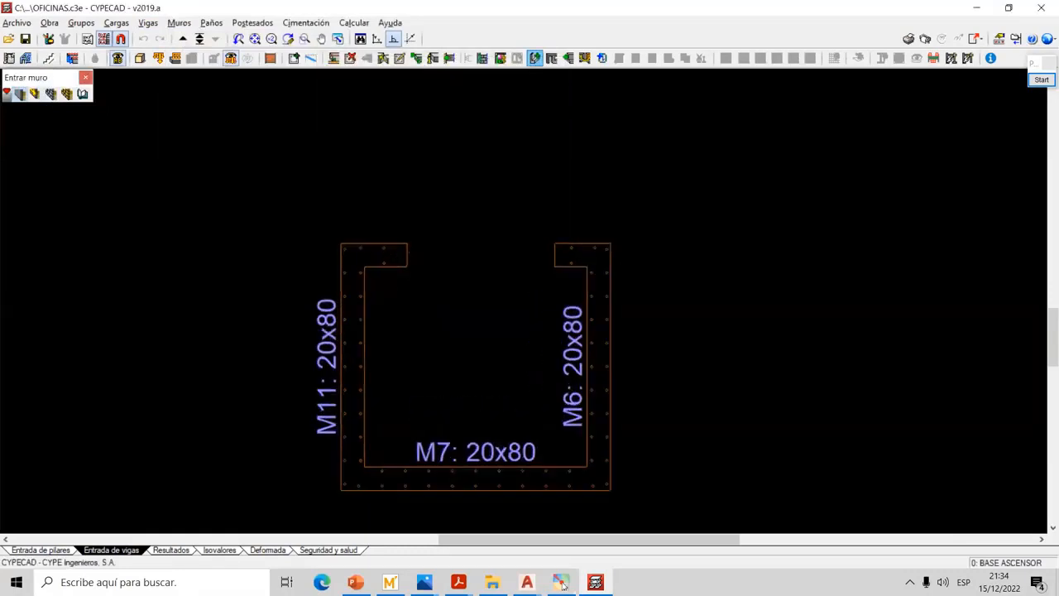
pyautogui.scroll(-1, 409, 255)
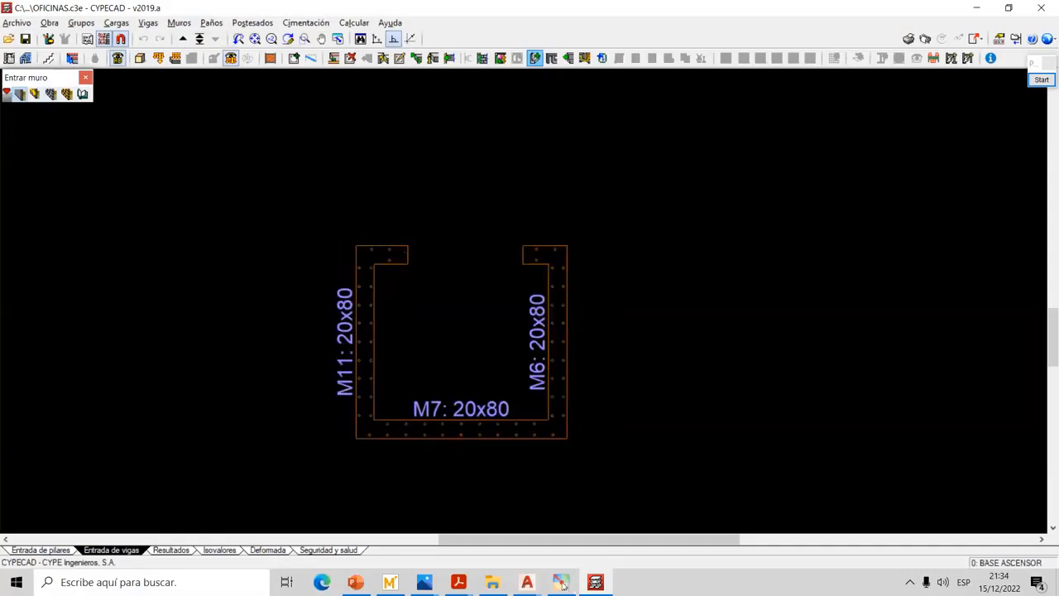
pyautogui.scroll(2, 405, 257)
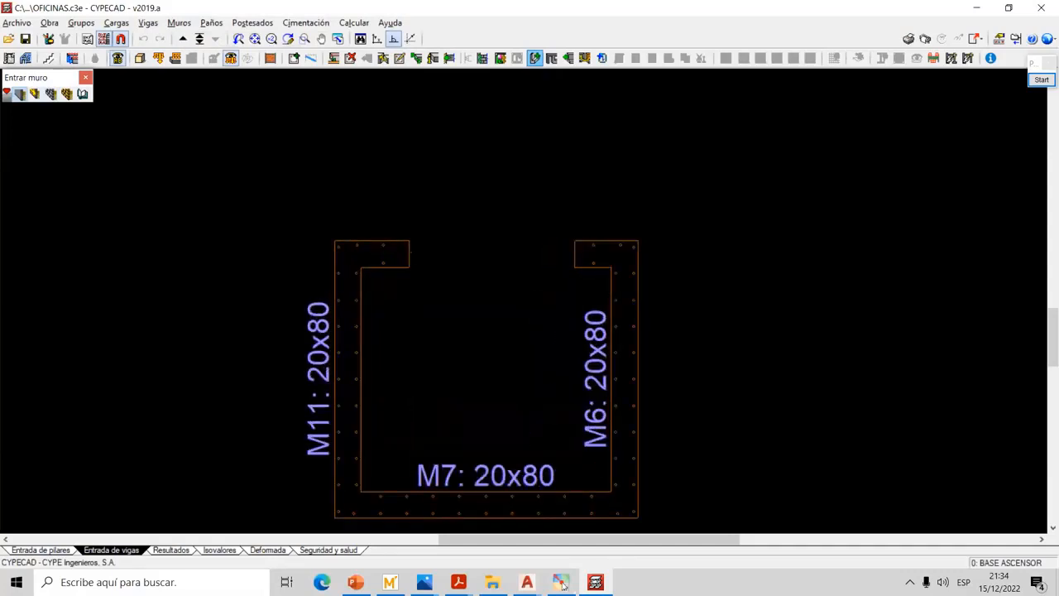
# Restart wall entry and retry M12 from the stub beside M11 to the stub end beside M6
pyautogui.click(85, 77)
pyautogui.click(179, 23)
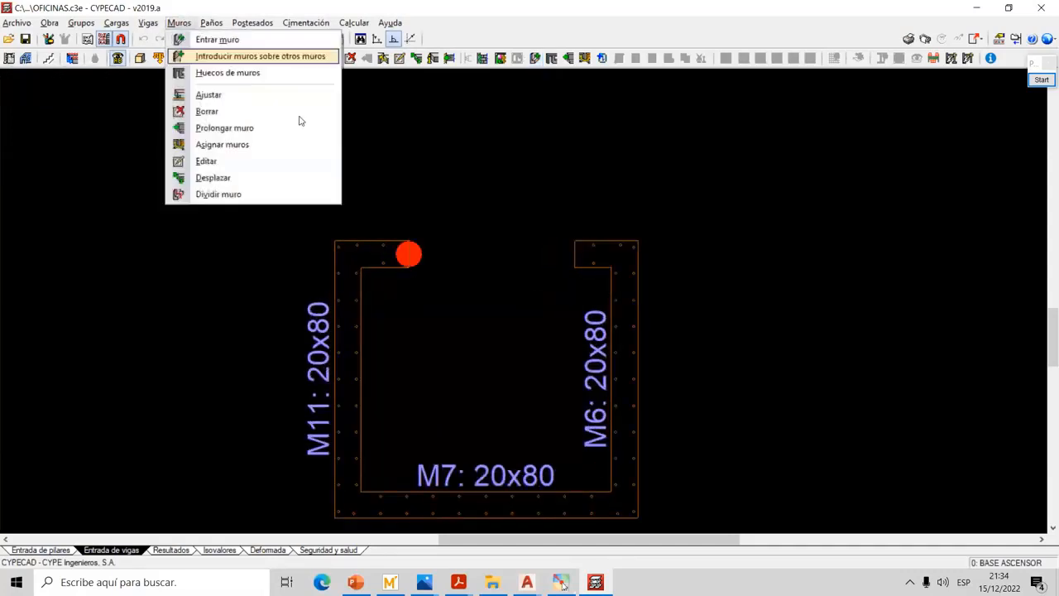
pyautogui.click(224, 40)
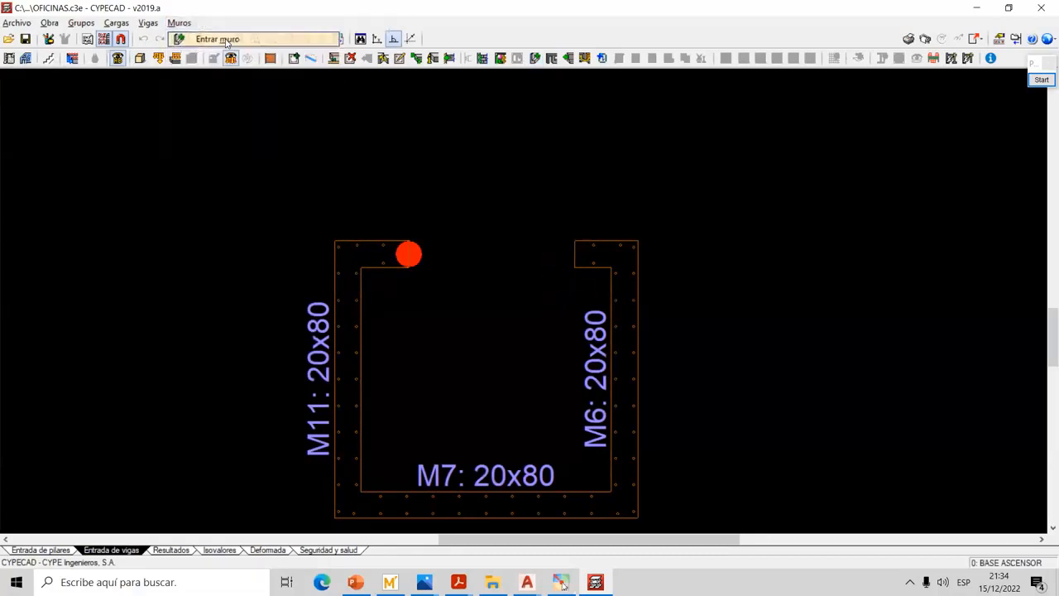
pyautogui.click(364, 394)
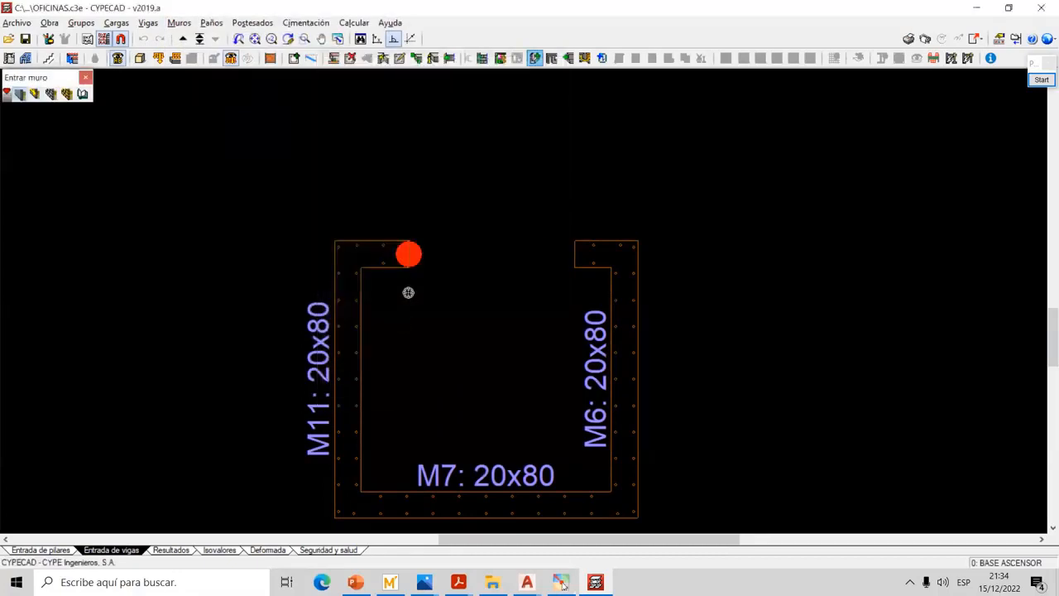
pyautogui.scroll(-3, 409, 254)
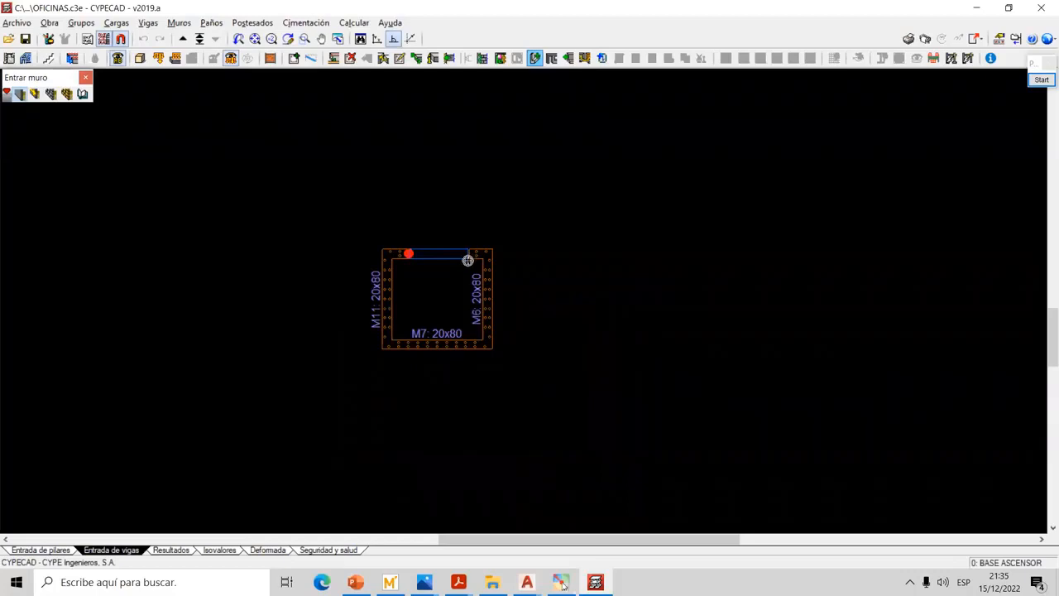
pyautogui.scroll(2, 468, 260)
pyautogui.scroll(1, 468, 261)
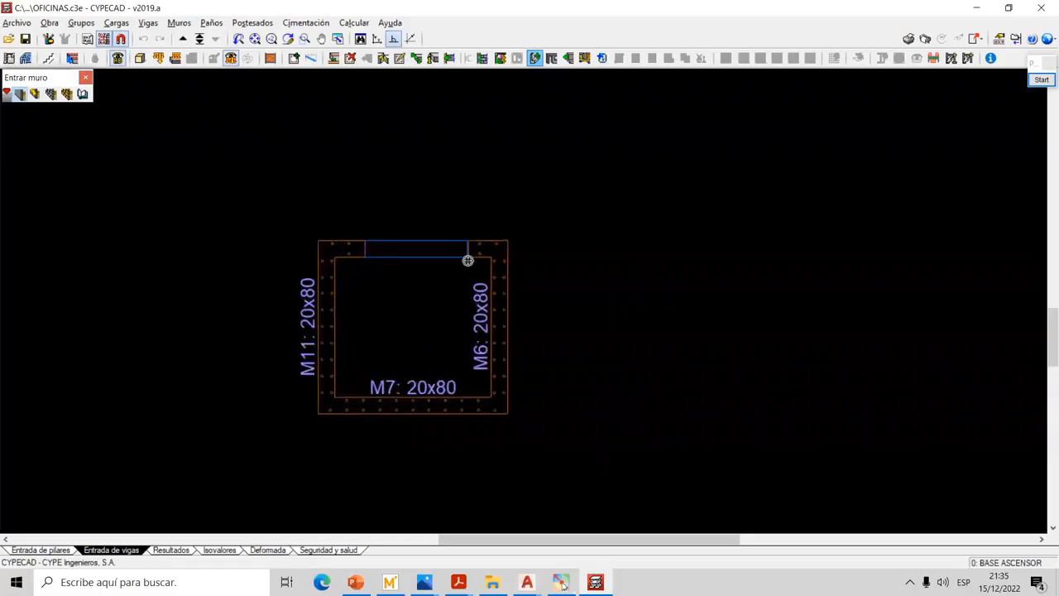
pyautogui.scroll(1, 467, 261)
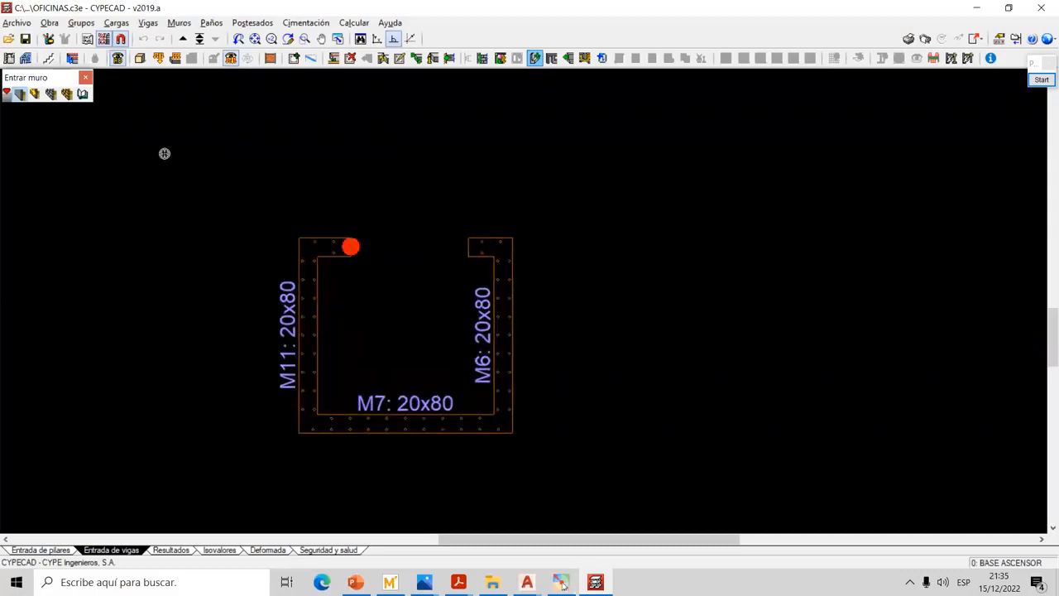
pyautogui.click(211, 22)
pyautogui.moveTo(179, 23)
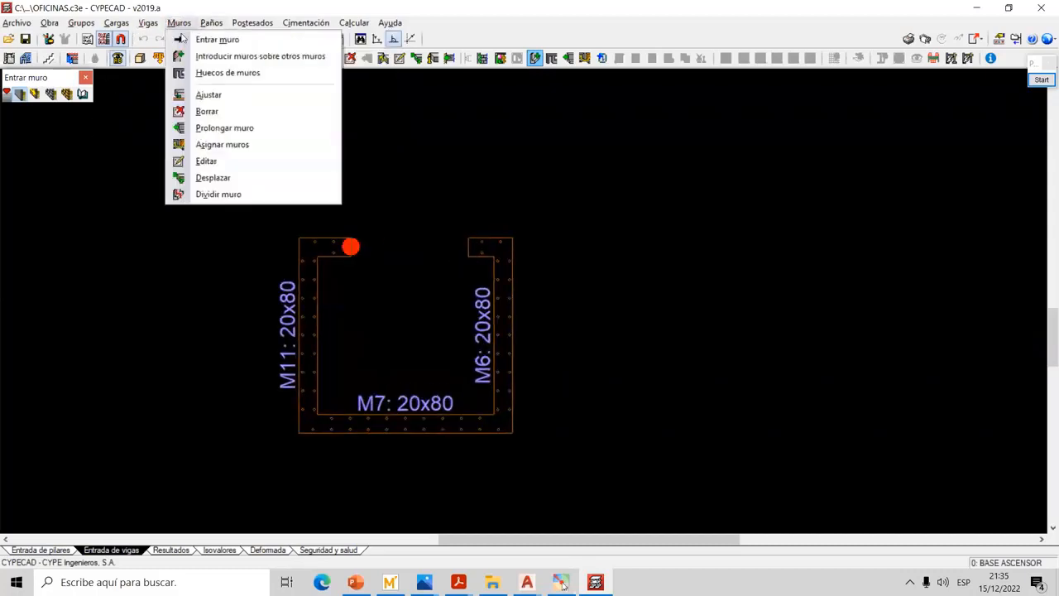
pyautogui.click(211, 38)
pyautogui.click(19, 94)
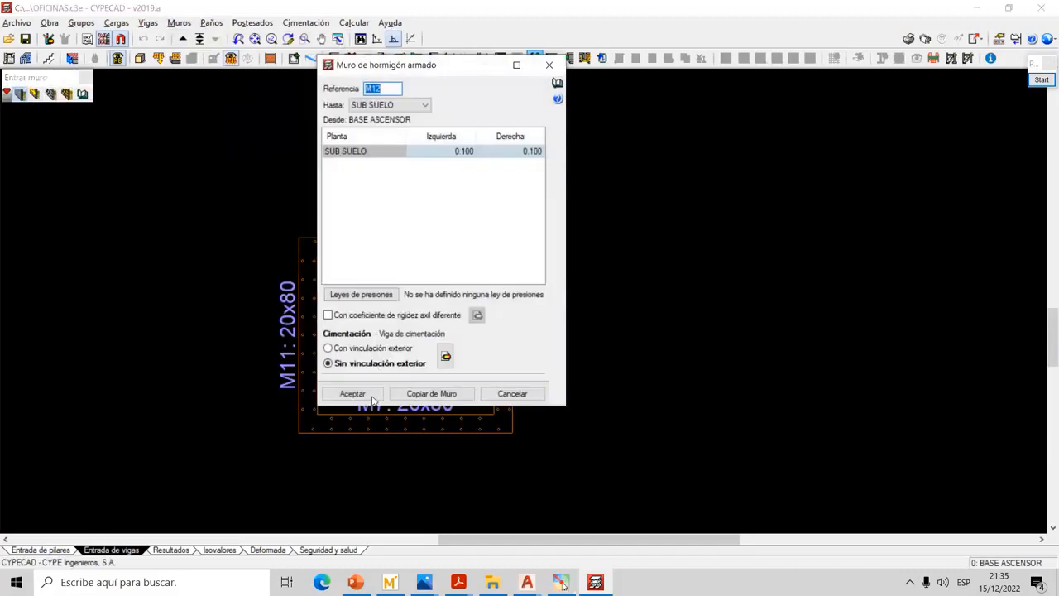
pyautogui.press('Return')
pyautogui.scroll(3, 350, 272)
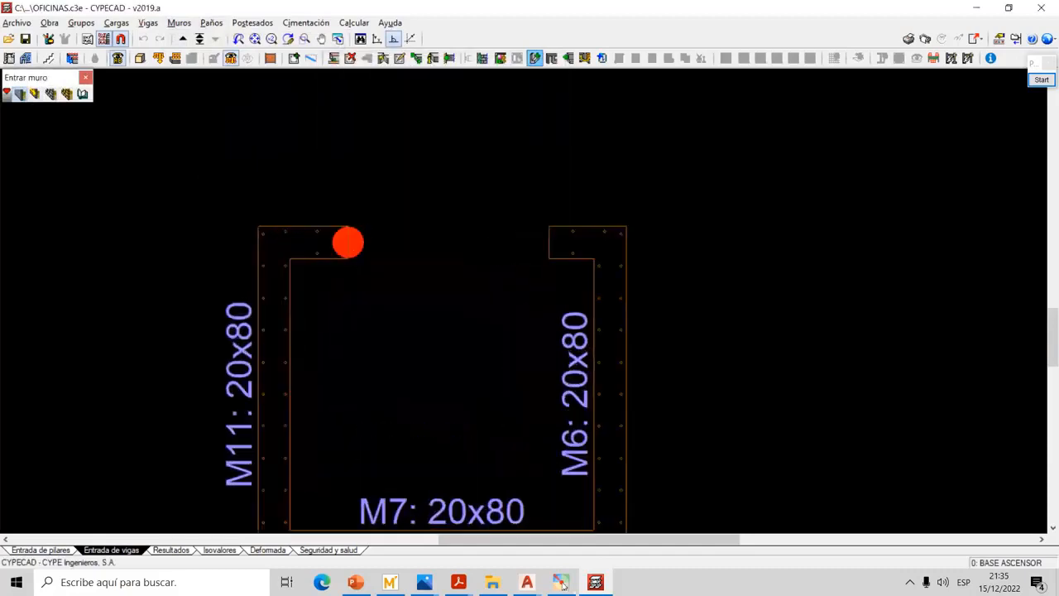
pyautogui.scroll(-2, 351, 246)
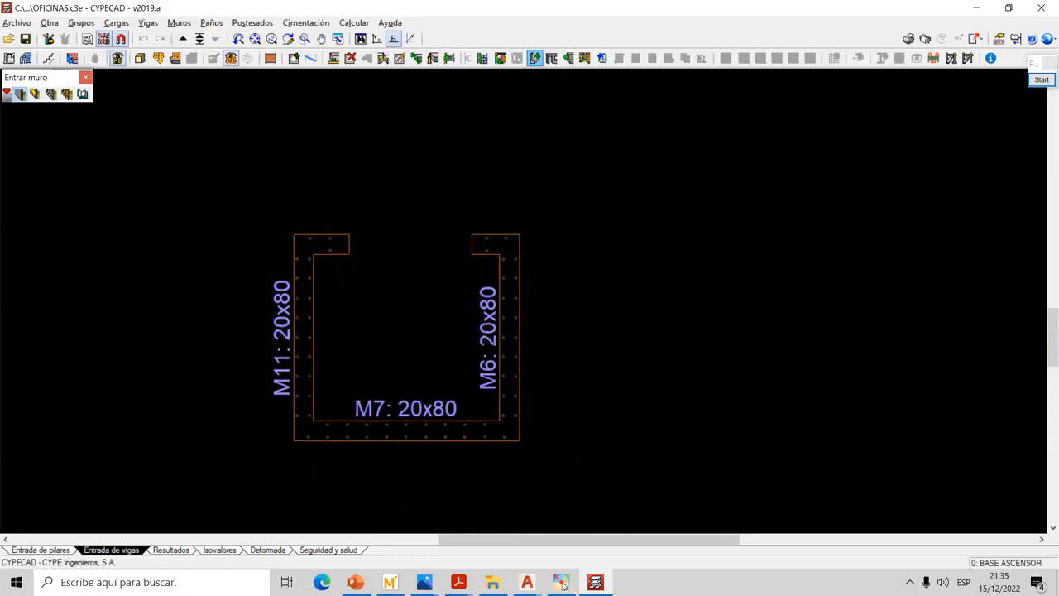
pyautogui.click(349, 244)
pyautogui.click(85, 79)
# Draw reinforced-concrete wall M12 up to SUB SUELO across the shaft's front opening, from the stub beside M11 to the stub beside M6
pyautogui.click(179, 22)
pyautogui.click(207, 73)
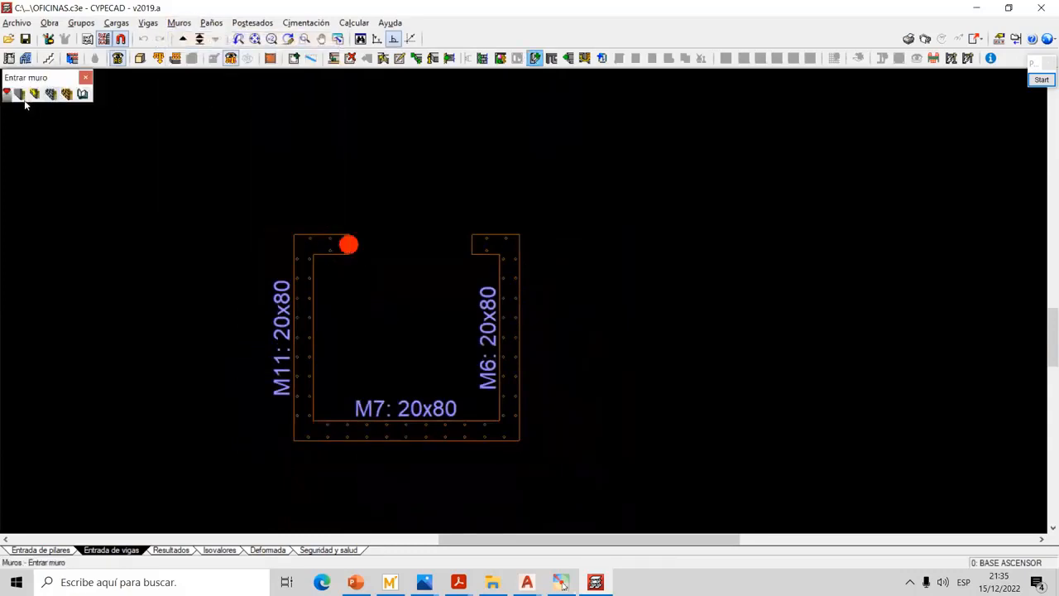
pyautogui.click(19, 94)
pyautogui.click(356, 395)
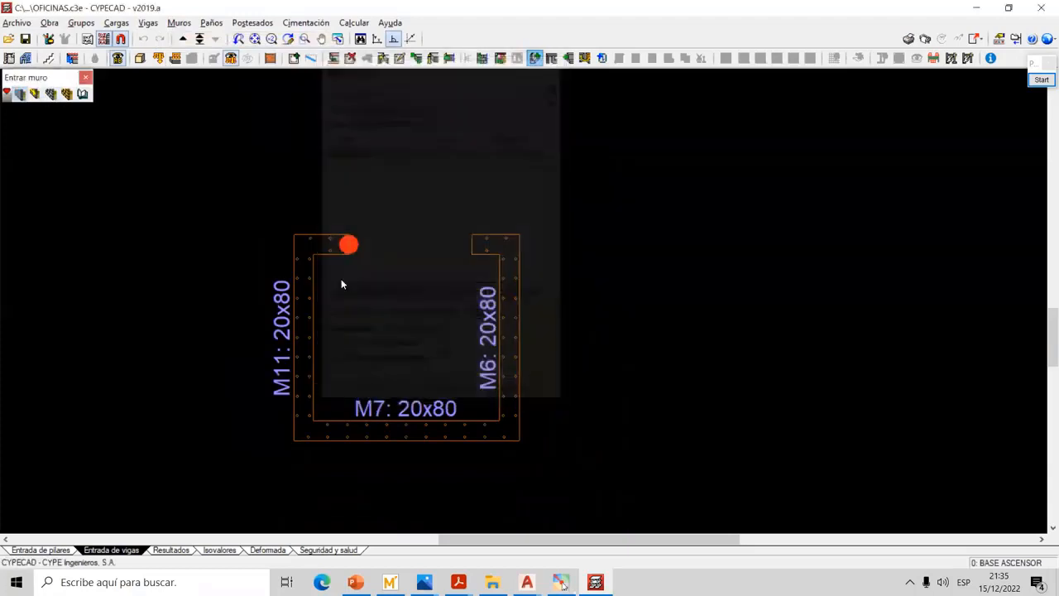
pyautogui.scroll(-2, 352, 245)
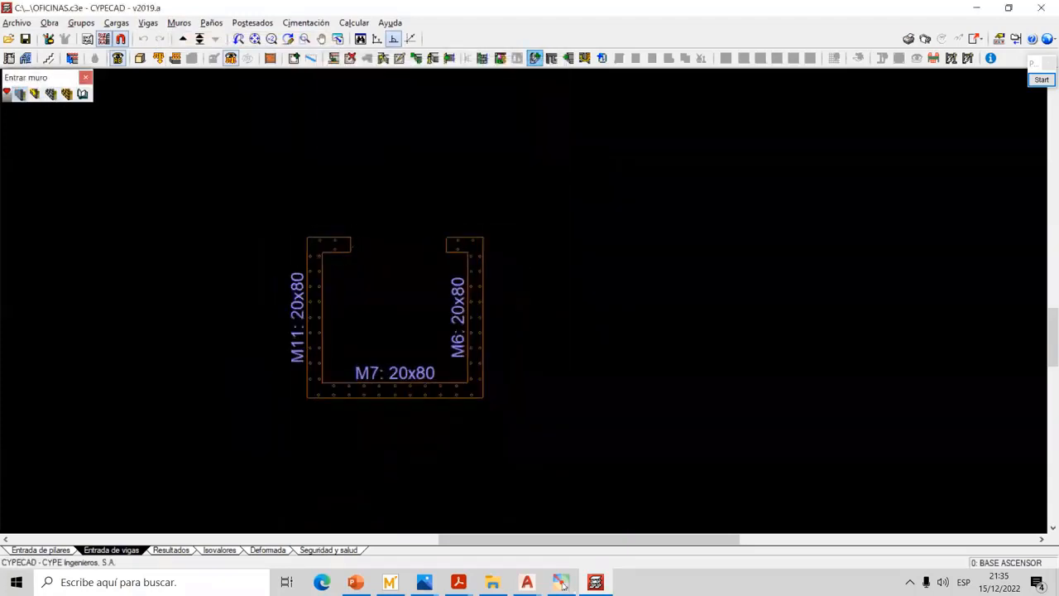
pyautogui.scroll(2, 353, 245)
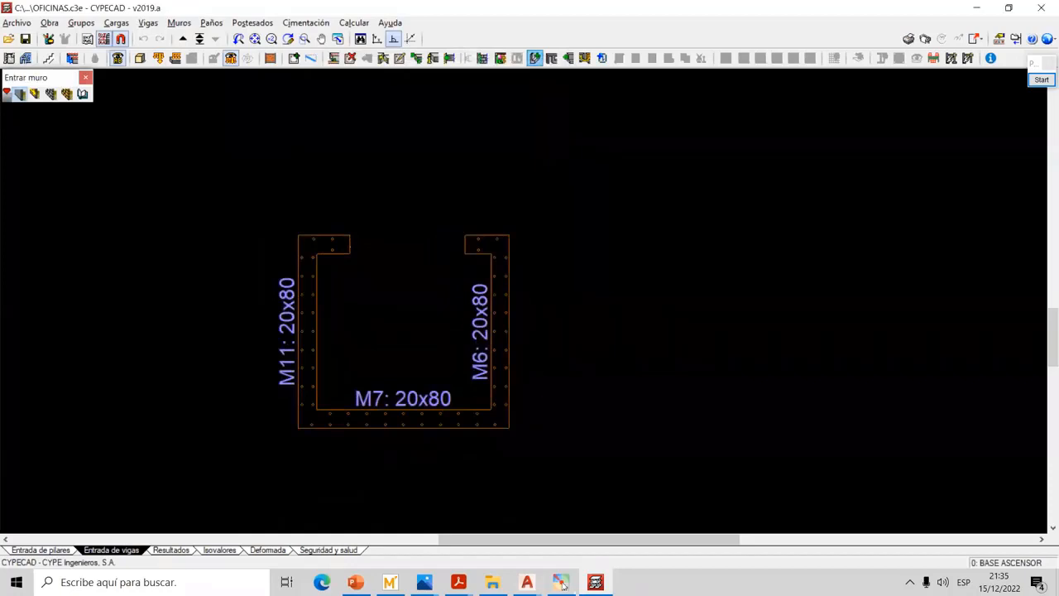
pyautogui.click(350, 244)
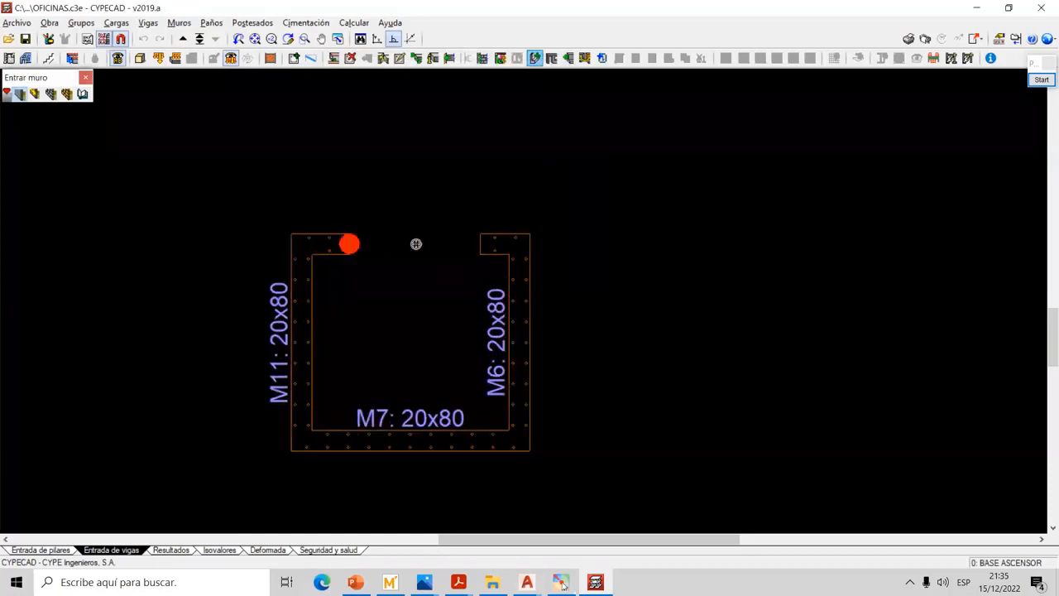
pyautogui.click(477, 244)
pyautogui.click(350, 244)
pyautogui.click(480, 244)
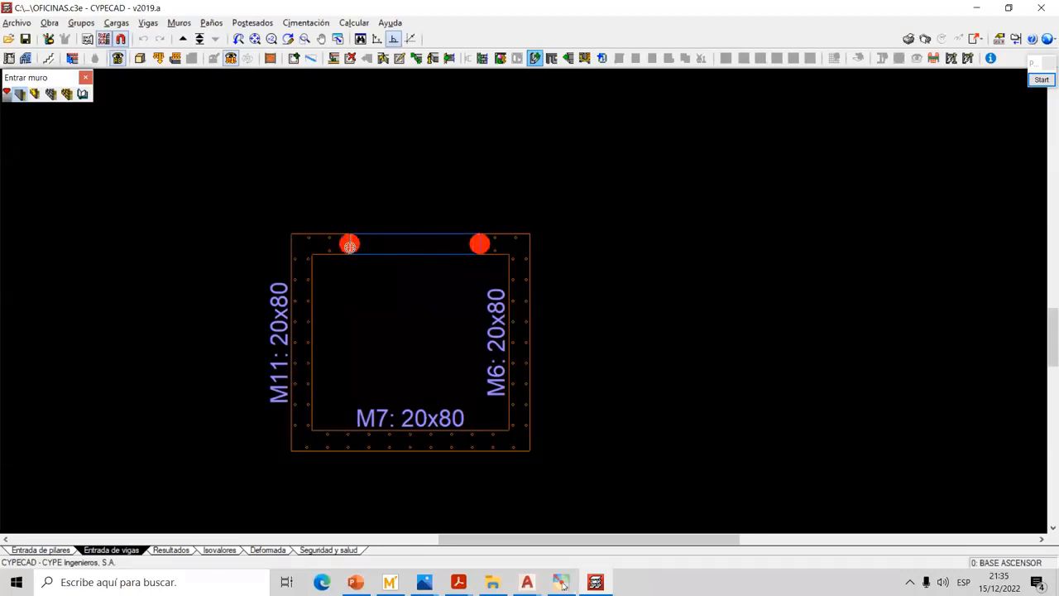
pyautogui.scroll(1, 350, 246)
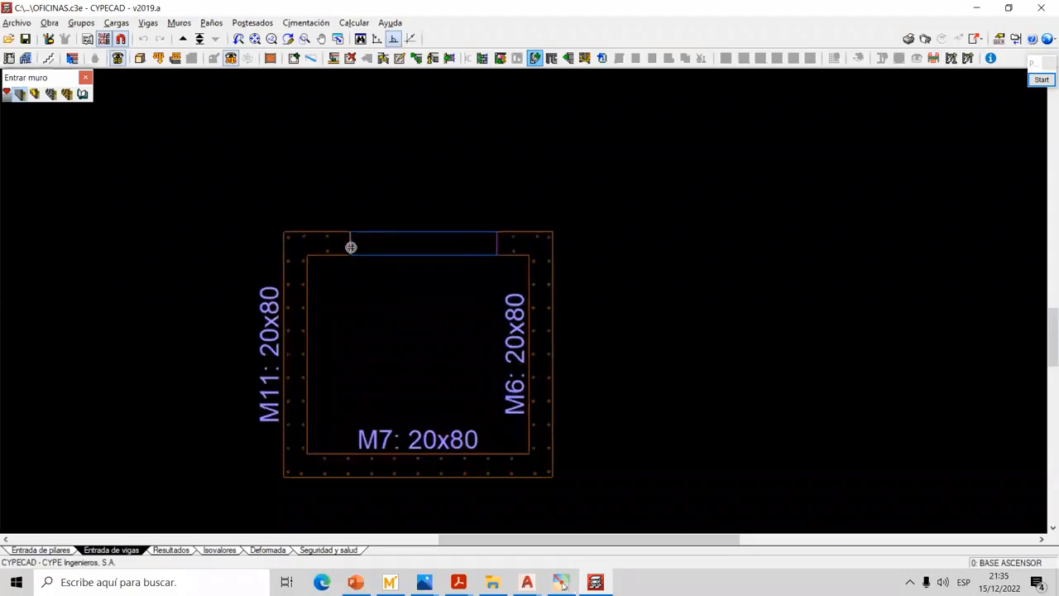
pyautogui.scroll(-2, 356, 247)
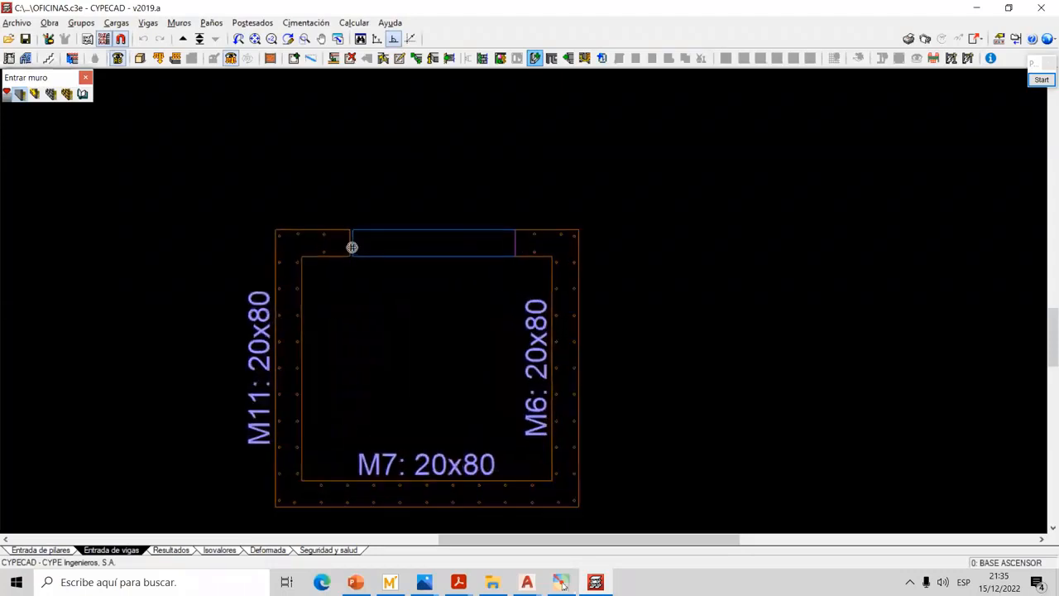
pyautogui.scroll(-1, 360, 248)
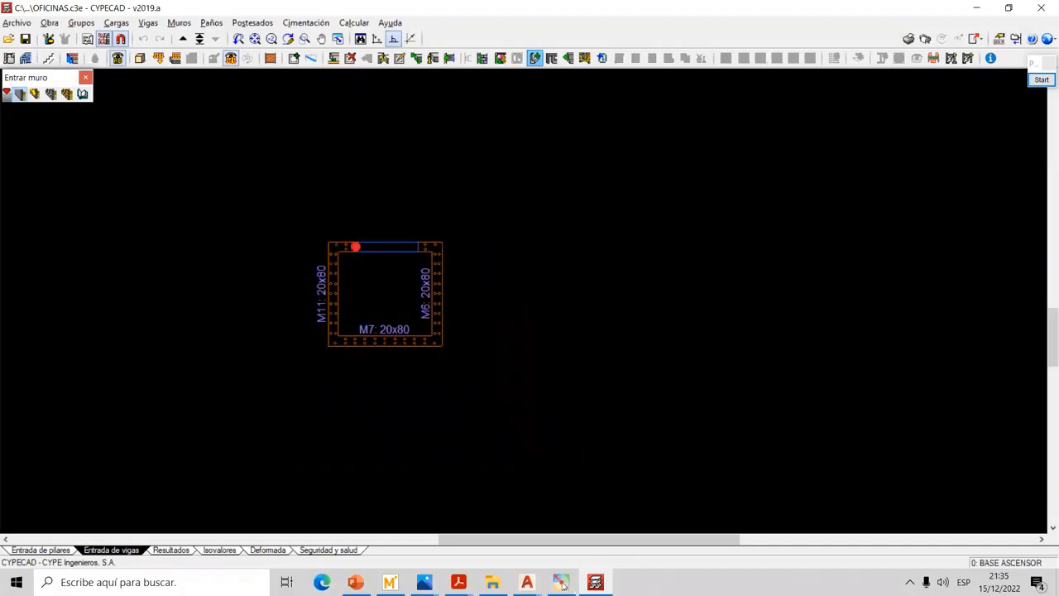
pyautogui.scroll(1, 386, 266)
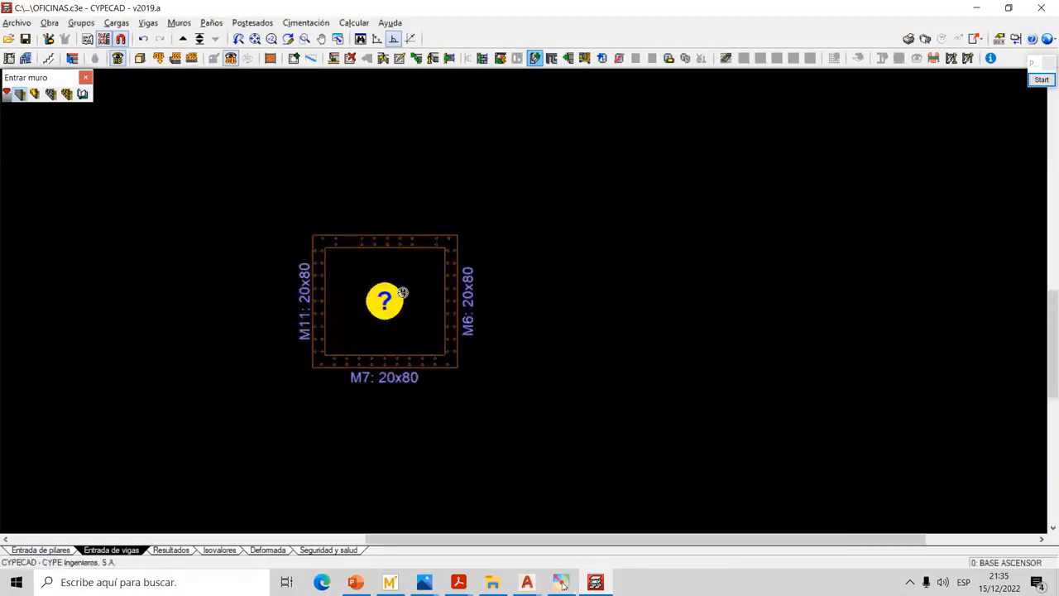
pyautogui.scroll(2, 403, 294)
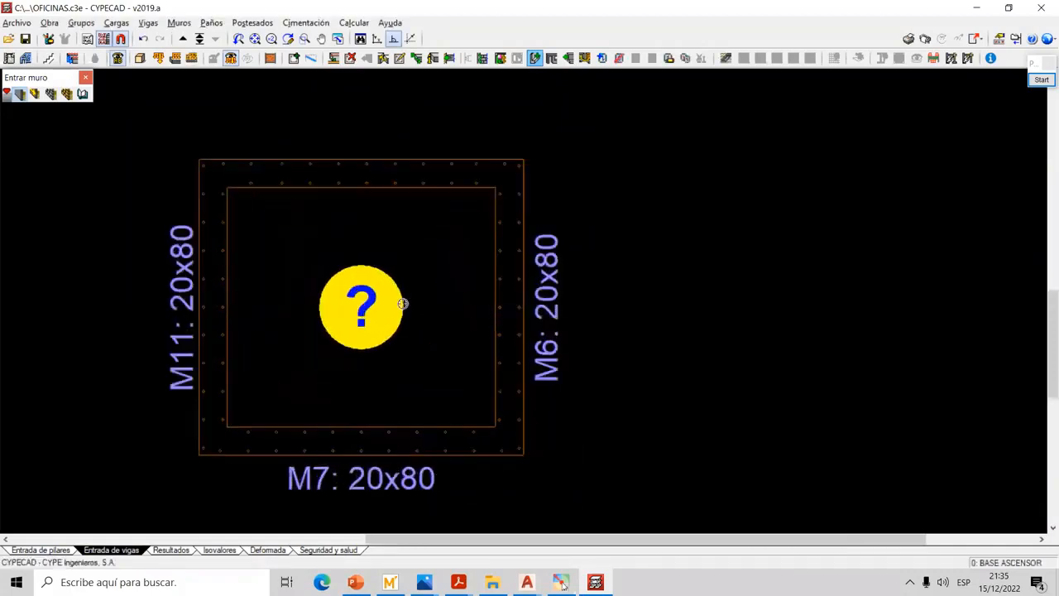
# Annotate the undefined panel inside the shaft with a red freehand check mark, and finish the annotation
pyautogui.click(1042, 79)
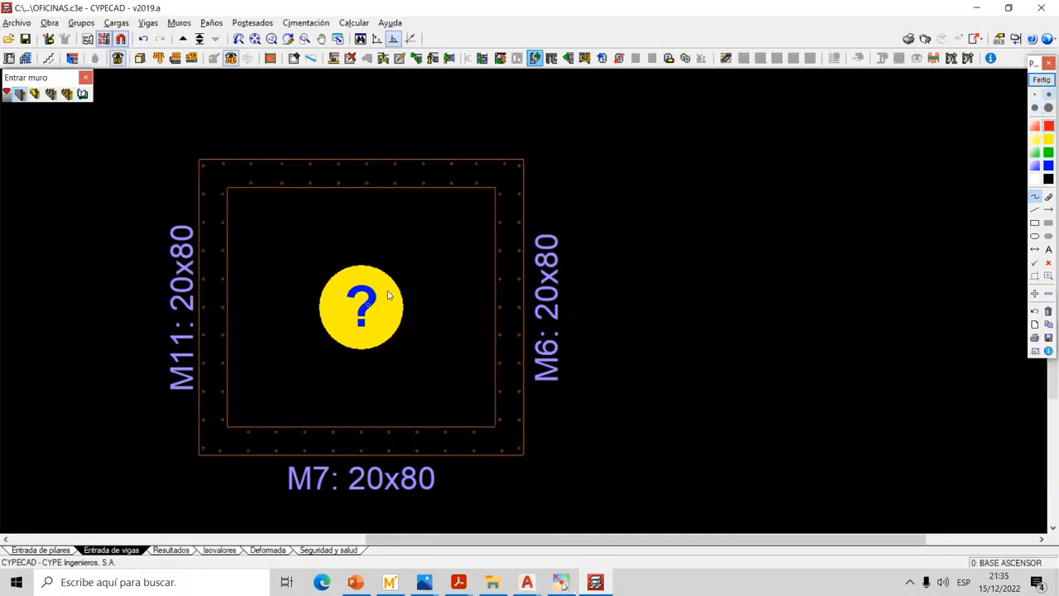
pyautogui.moveTo(409, 286); pyautogui.dragTo(465, 256)
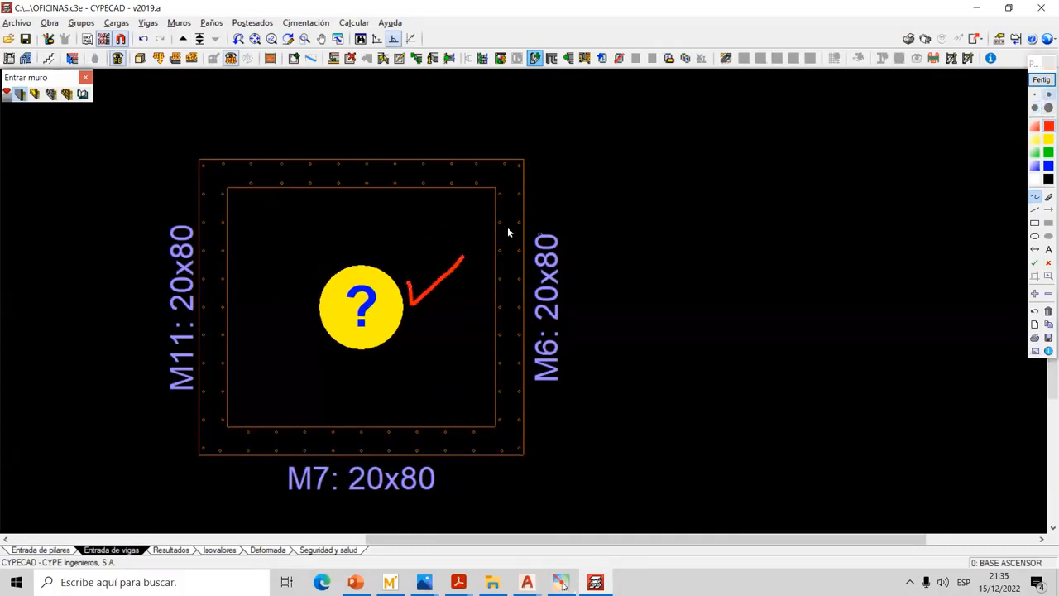
pyautogui.click(1042, 80)
# Assign a 25 cm ground-supported slab with ballast modulus 1000 t/m³ to the panel inside the shaft, reinforced parallel to wall M6
pyautogui.scroll(-1, 856, 157)
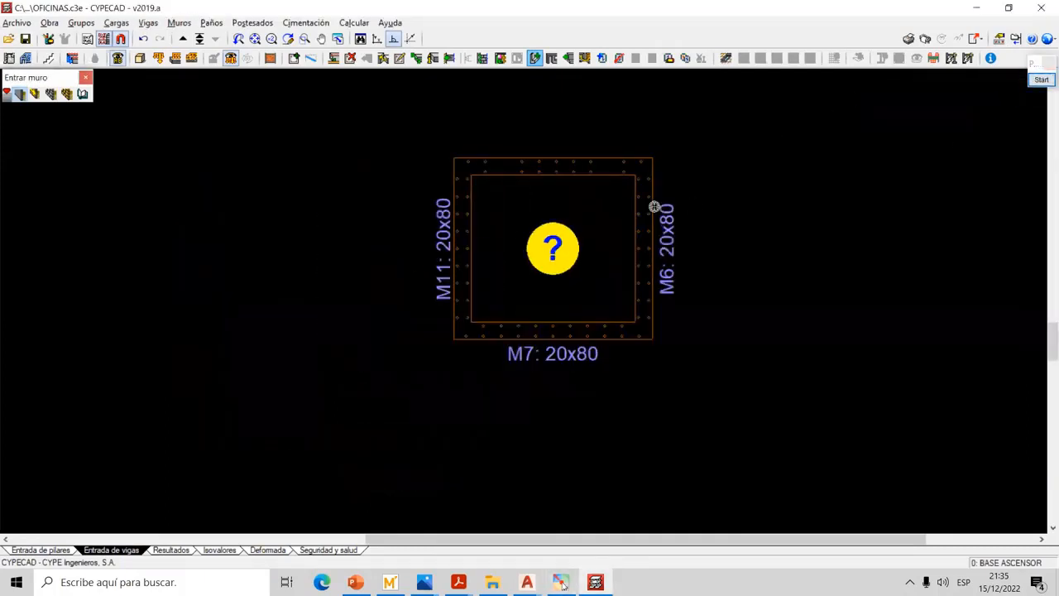
pyautogui.moveTo(655, 207); pyautogui.dragTo(572, 238, button='middle')
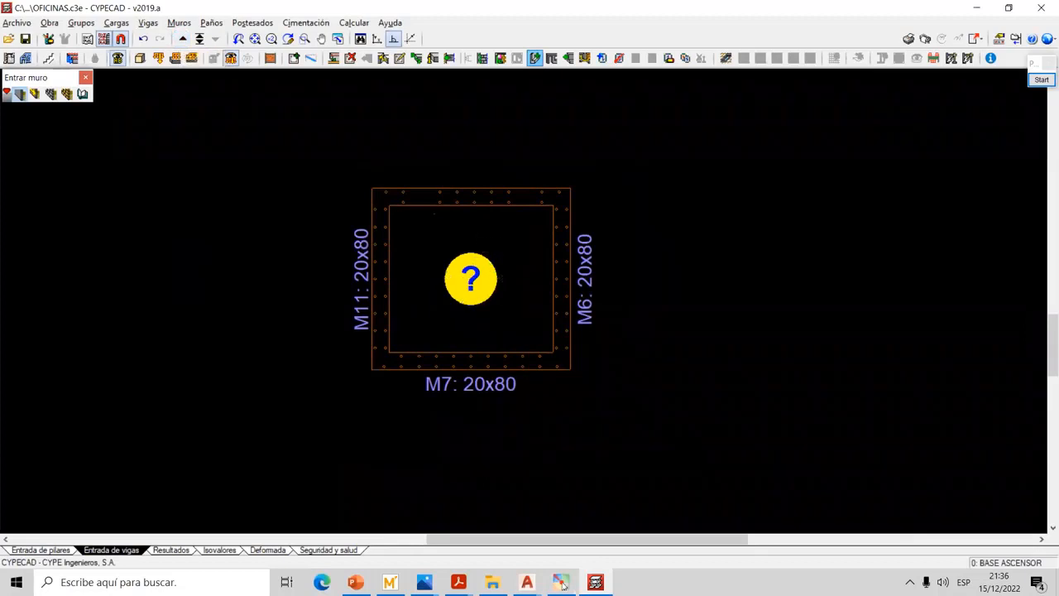
pyautogui.click(209, 24)
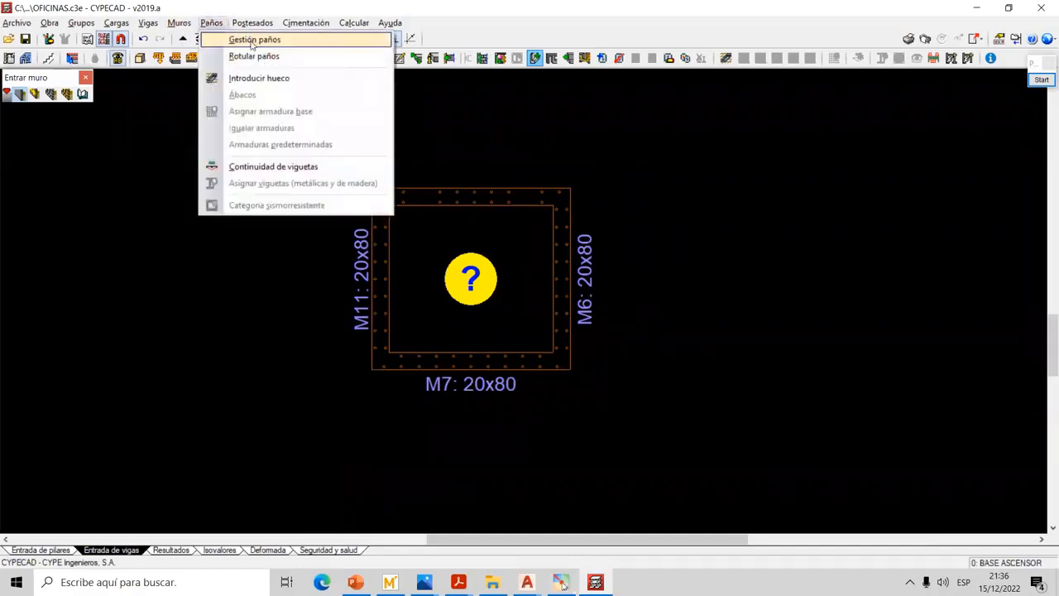
pyautogui.click(253, 42)
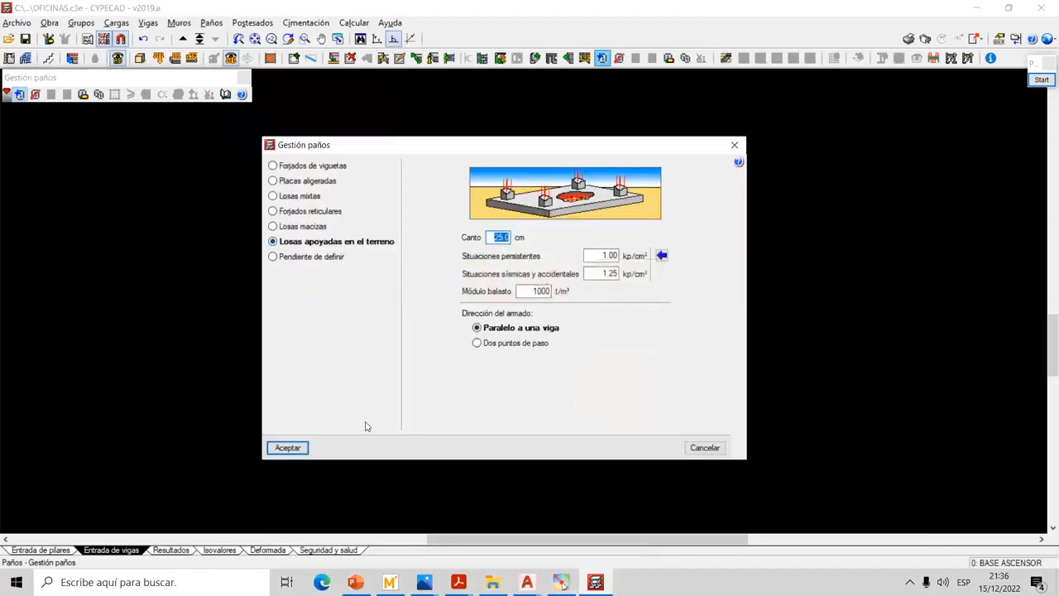
pyautogui.click(288, 447)
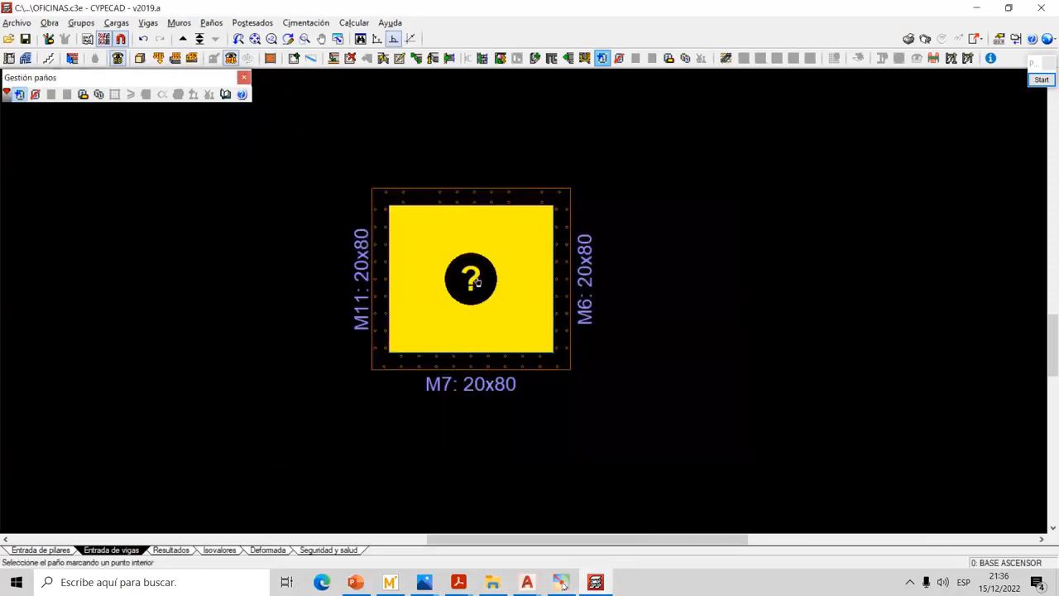
pyautogui.click(478, 282)
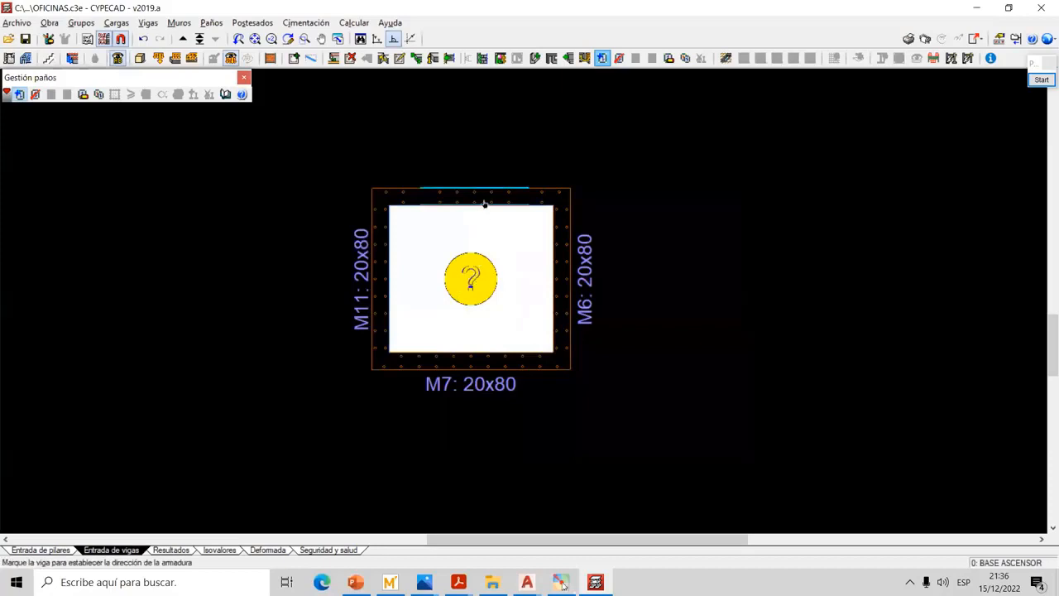
pyautogui.click(553, 245)
pyautogui.scroll(-2, 510, 282)
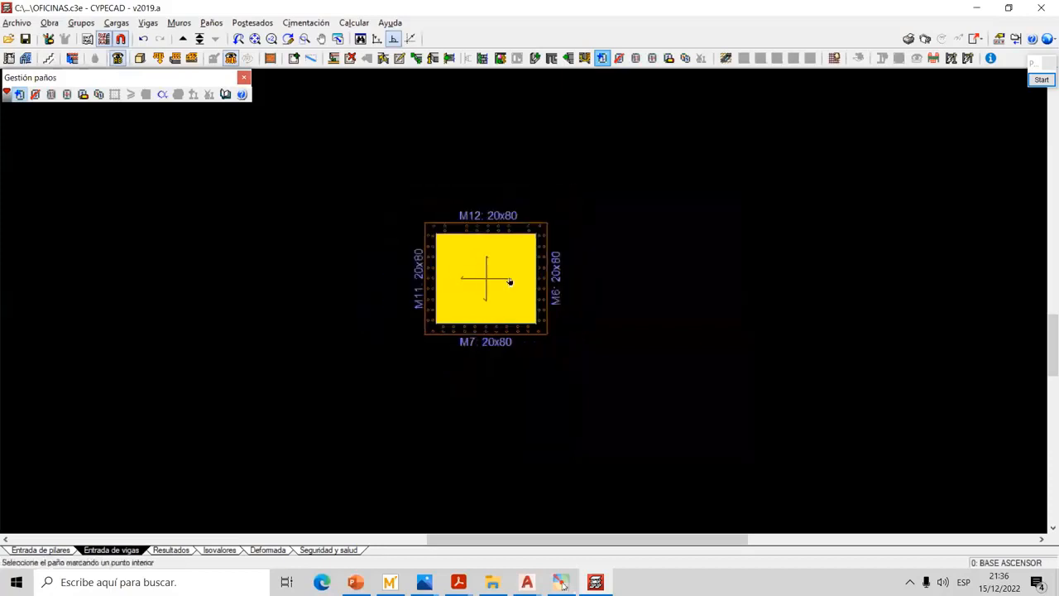
pyautogui.click(504, 283)
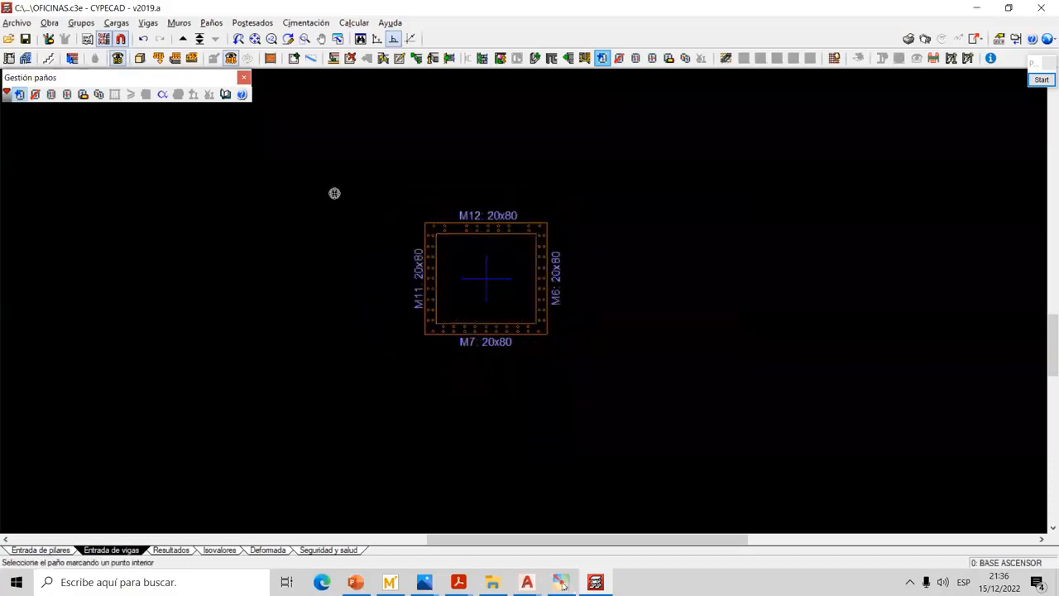
# Go up to the SUB SUELO group, examine the closed shaft within the foundation plan, and leave panel management
pyautogui.click(183, 38)
pyautogui.scroll(-1, 555, 339)
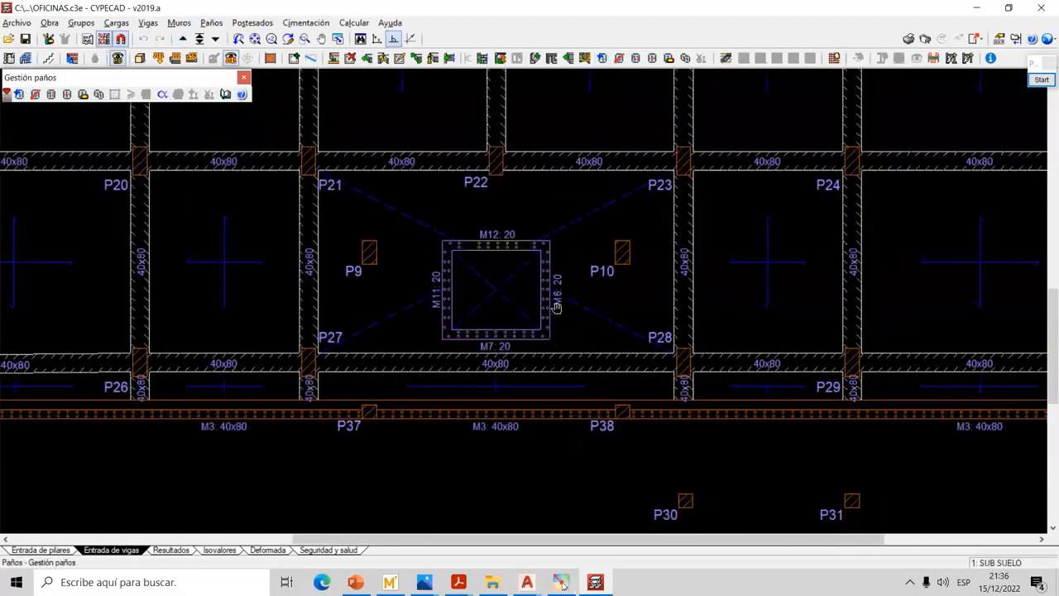
pyautogui.moveTo(541, 320); pyautogui.dragTo(544, 295, button='middle')
pyautogui.scroll(-3, 528, 265)
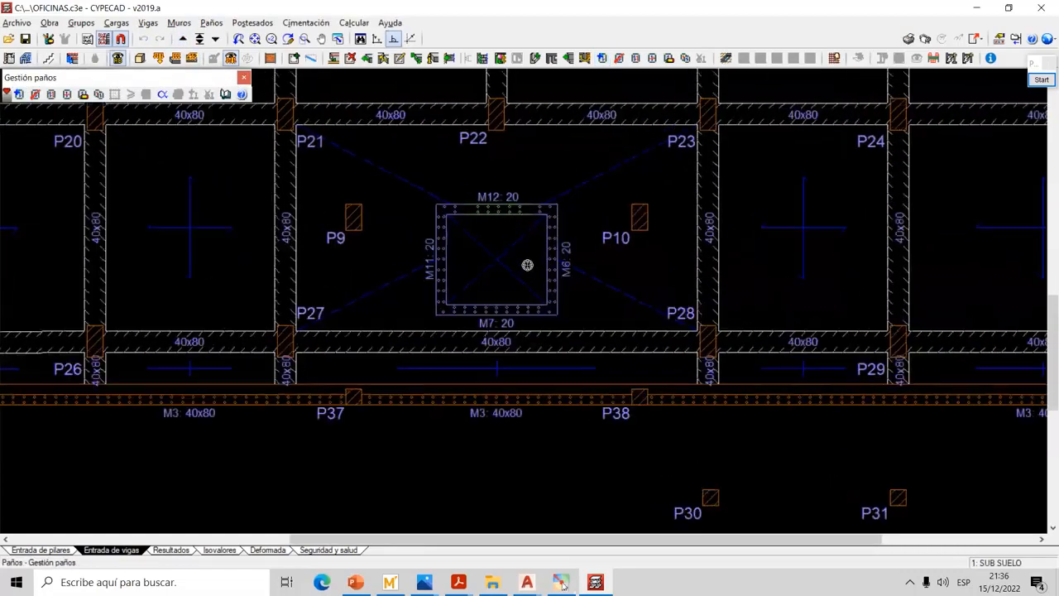
pyautogui.scroll(1, 513, 264)
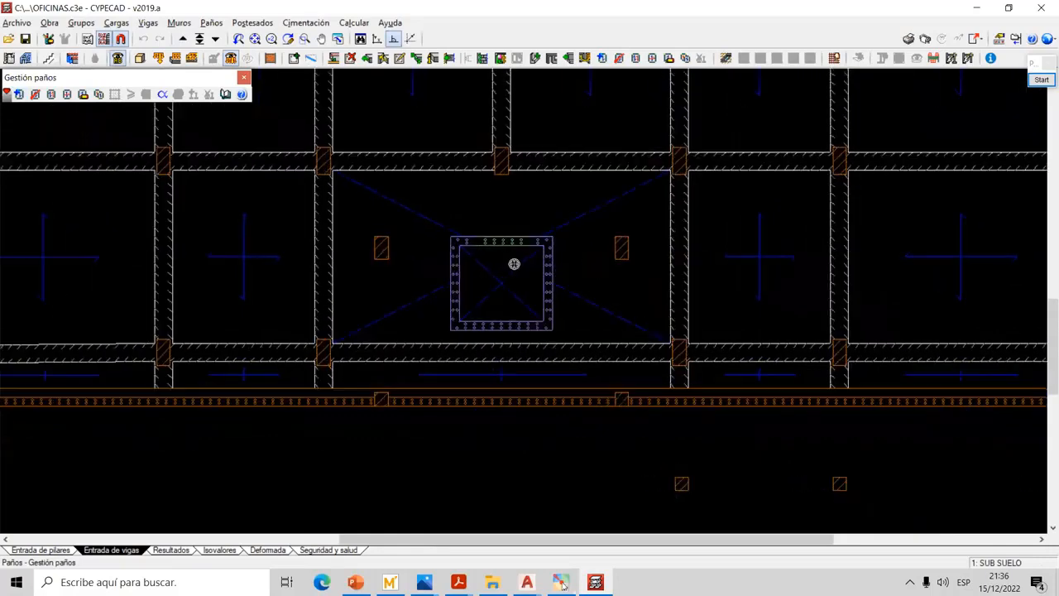
pyautogui.moveTo(513, 264); pyautogui.dragTo(512, 290, button='middle')
pyautogui.scroll(-3, 512, 291)
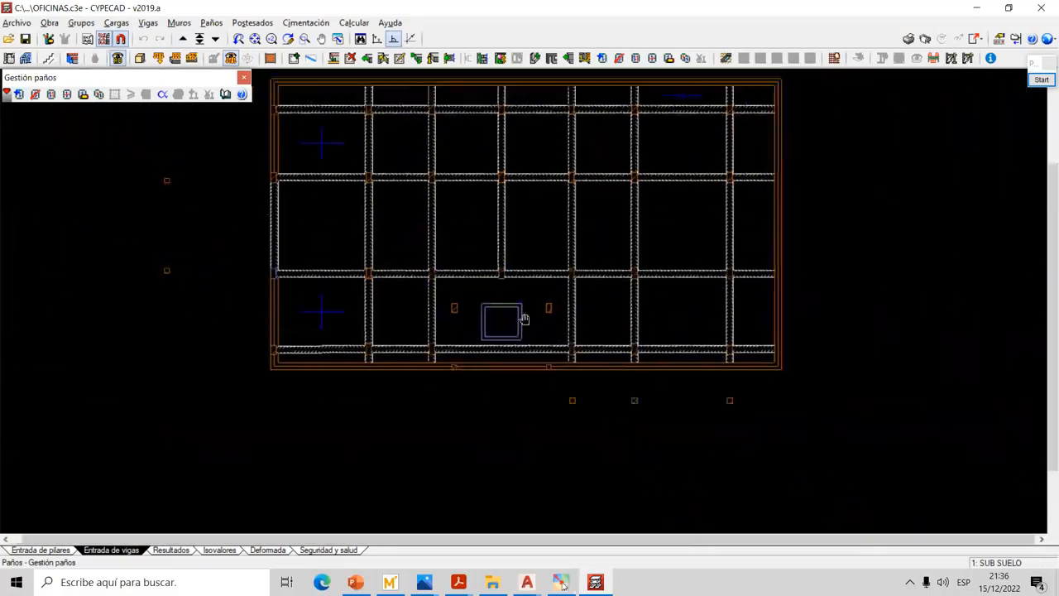
pyautogui.click(244, 79)
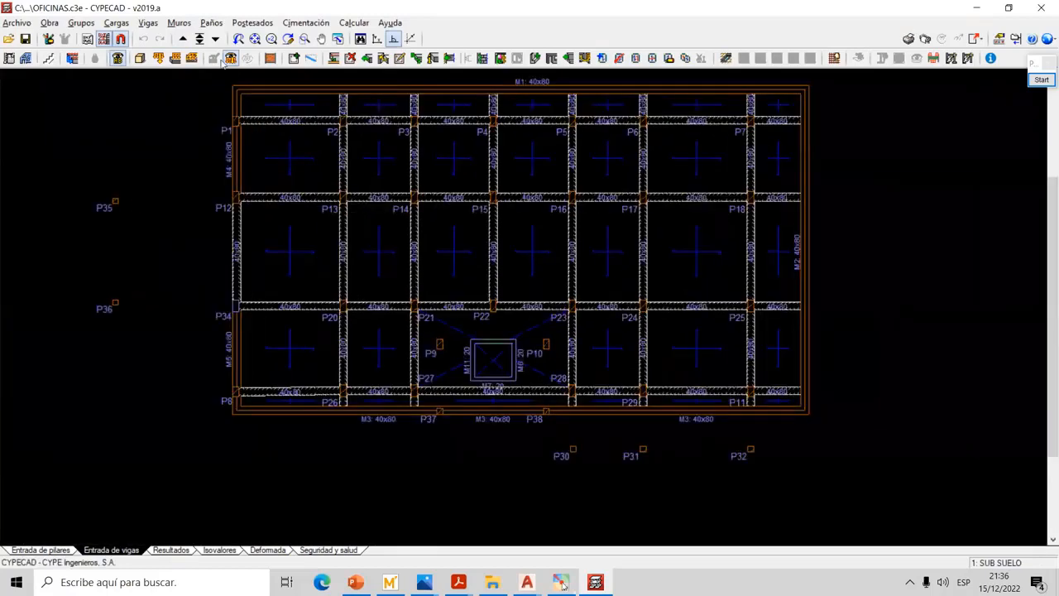
# Annotate the SUB SUELO group label with a red rectangle around it, and finish the annotation
pyautogui.click(1041, 79)
pyautogui.click(1035, 223)
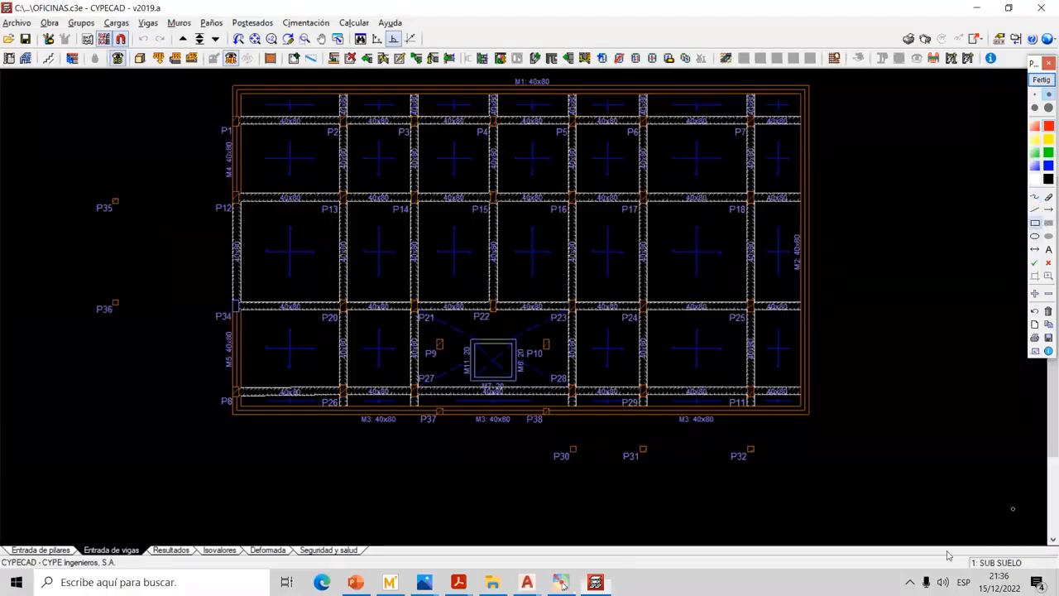
pyautogui.moveTo(945, 537)
pyautogui.mouseDown()
pyautogui.moveTo(1035, 565)
pyautogui.moveTo(1042, 576)
pyautogui.mouseUp()
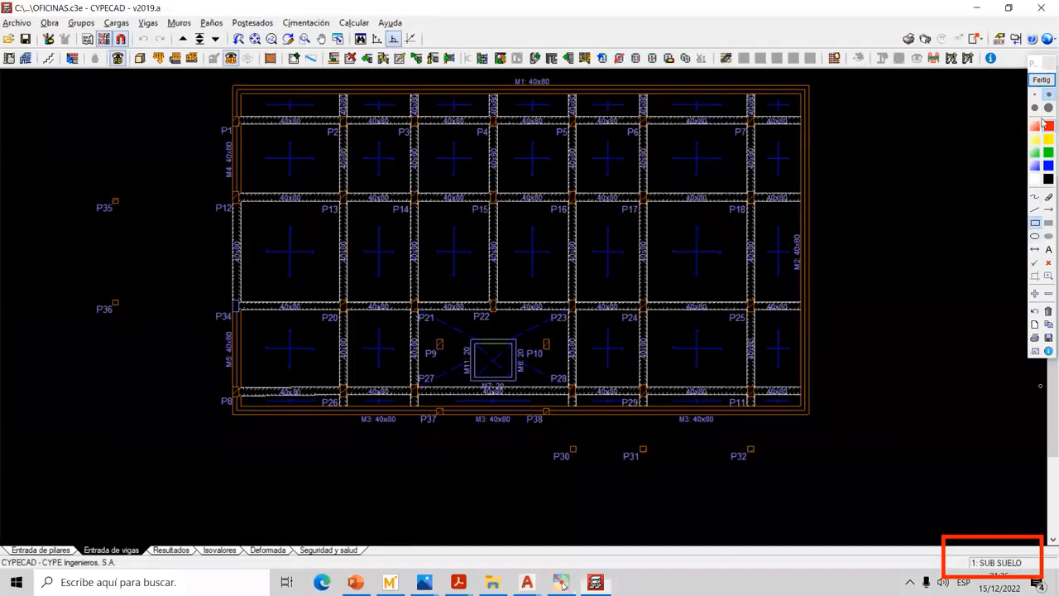
pyautogui.click(1041, 80)
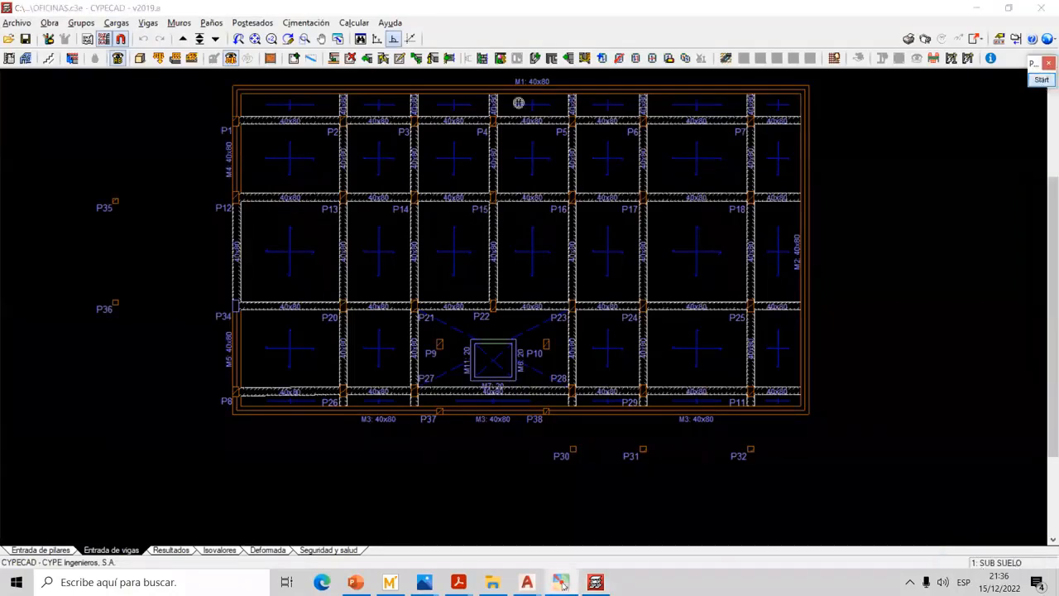
# Go to the PLANTA BAJA group through the building's group diagram
pyautogui.click(203, 43)
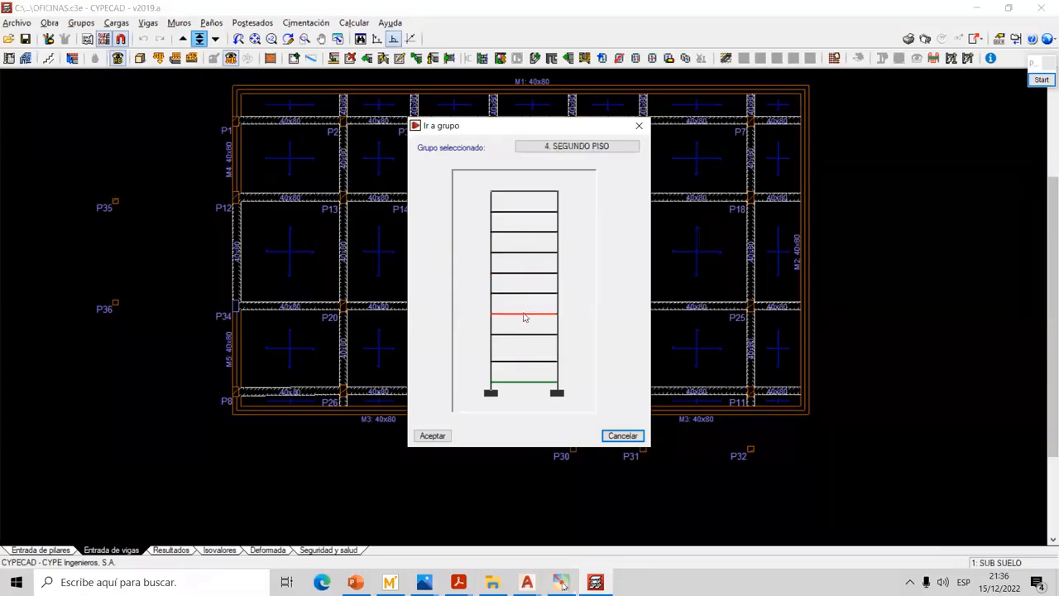
pyautogui.doubleClick(525, 362)
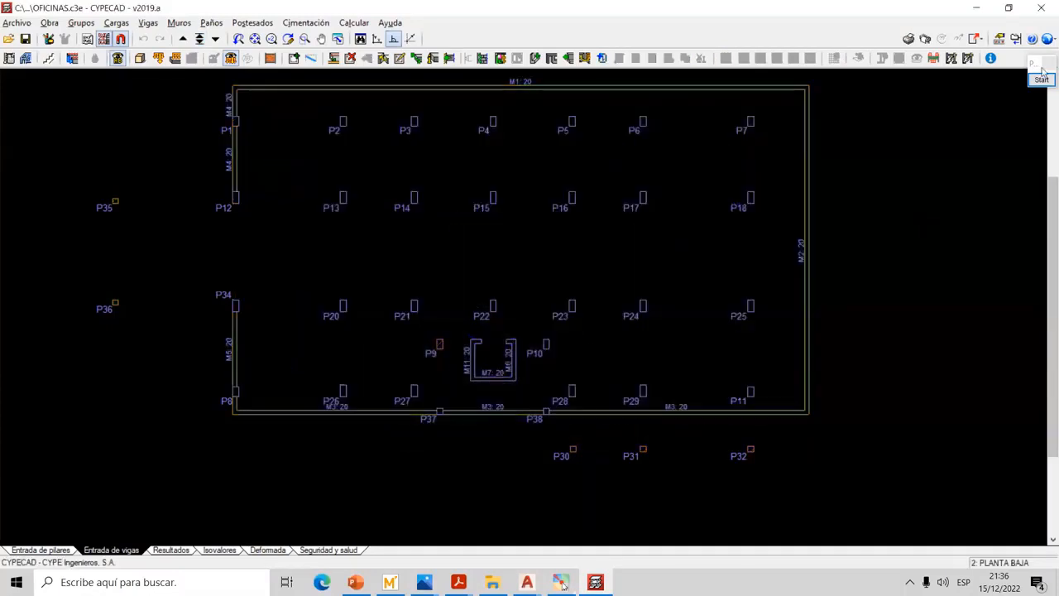
# Annotate the PLANTA BAJA group label with a thick red rectangle around it, and finish the annotation
pyautogui.click(1041, 80)
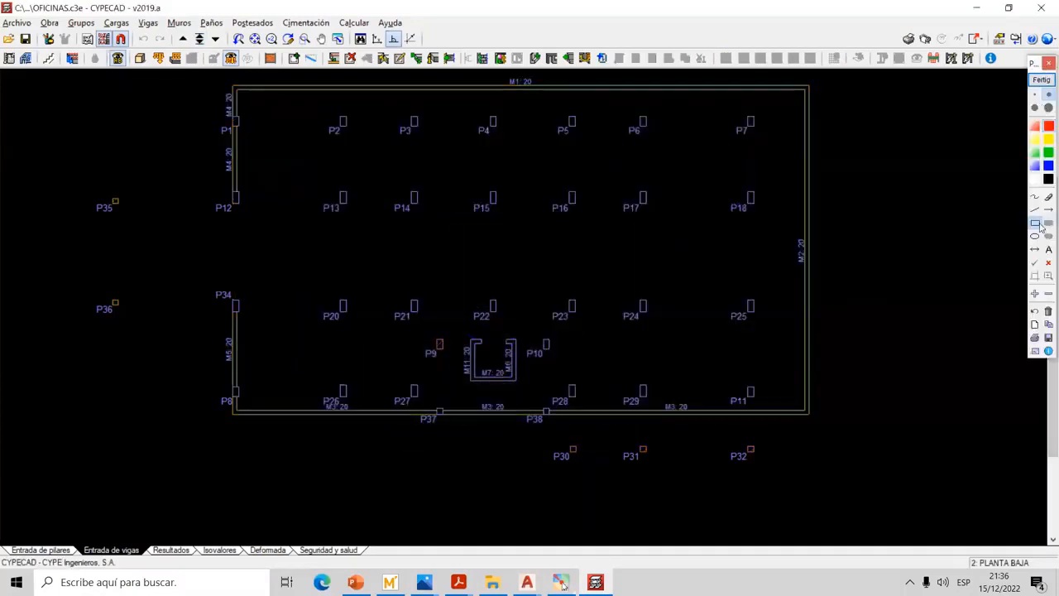
pyautogui.click(1036, 108)
pyautogui.moveTo(965, 528)
pyautogui.mouseDown()
pyautogui.moveTo(1029, 579)
pyautogui.moveTo(1042, 576)
pyautogui.mouseUp()
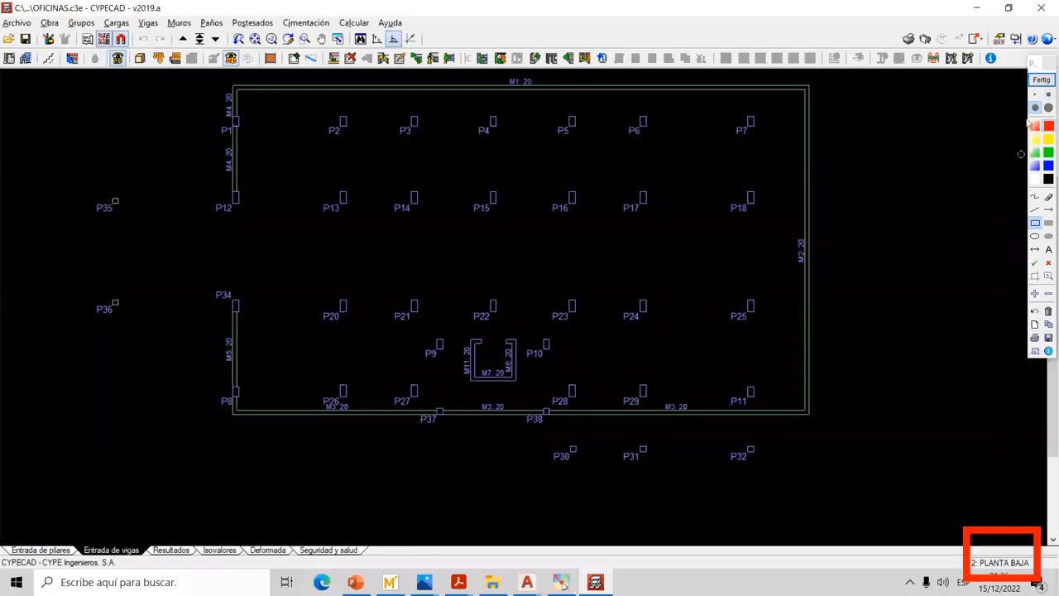
pyautogui.click(1042, 80)
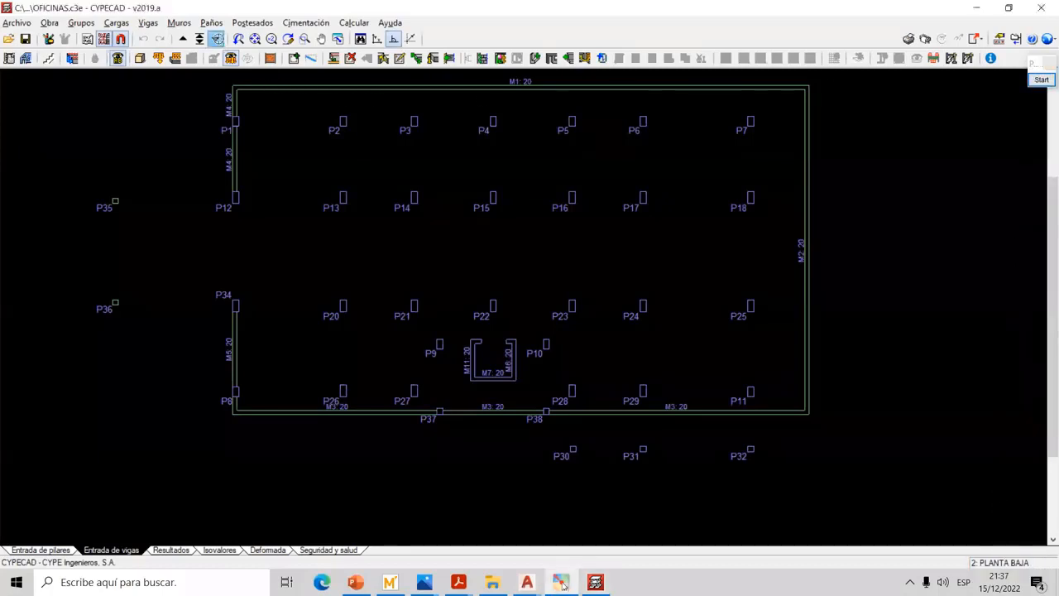
# Go down to the SUB SUELO group and bring the elevator shaft between columns P9 and P10 into view
pyautogui.press('pagedown')
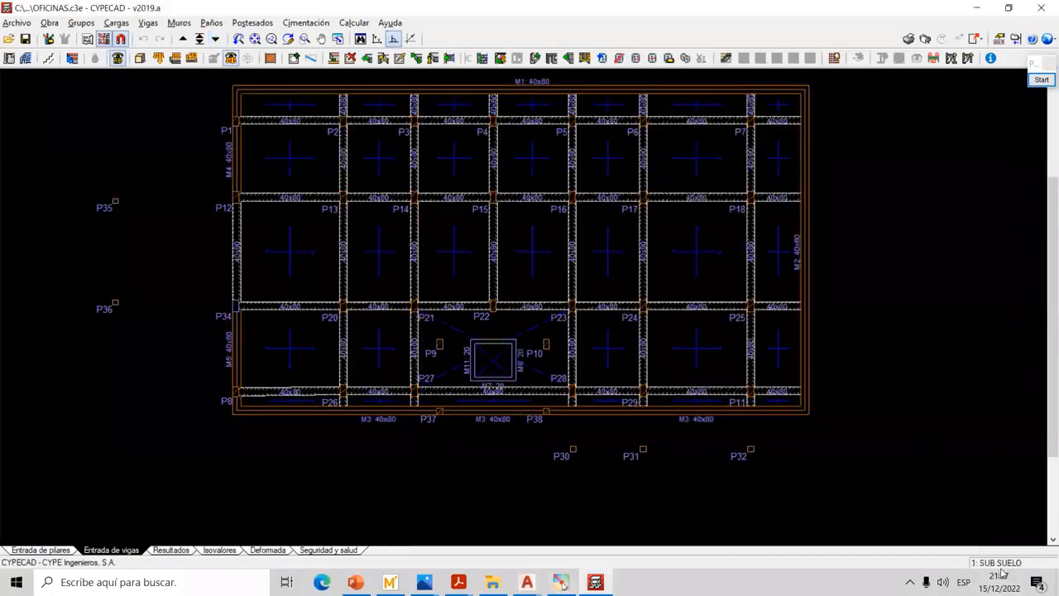
pyautogui.scroll(2, 472, 381)
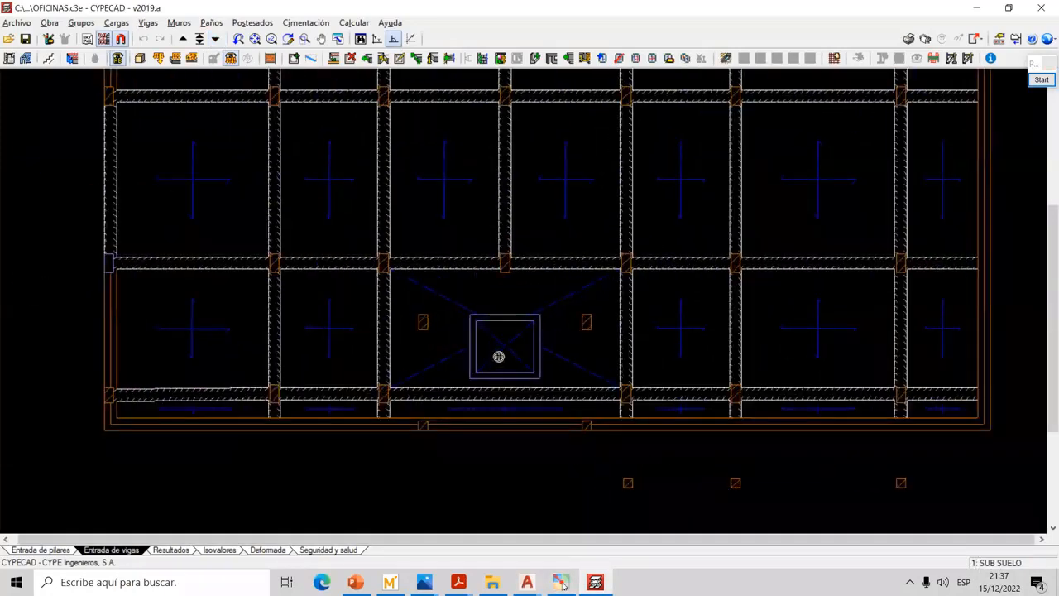
pyautogui.scroll(4, 499, 356)
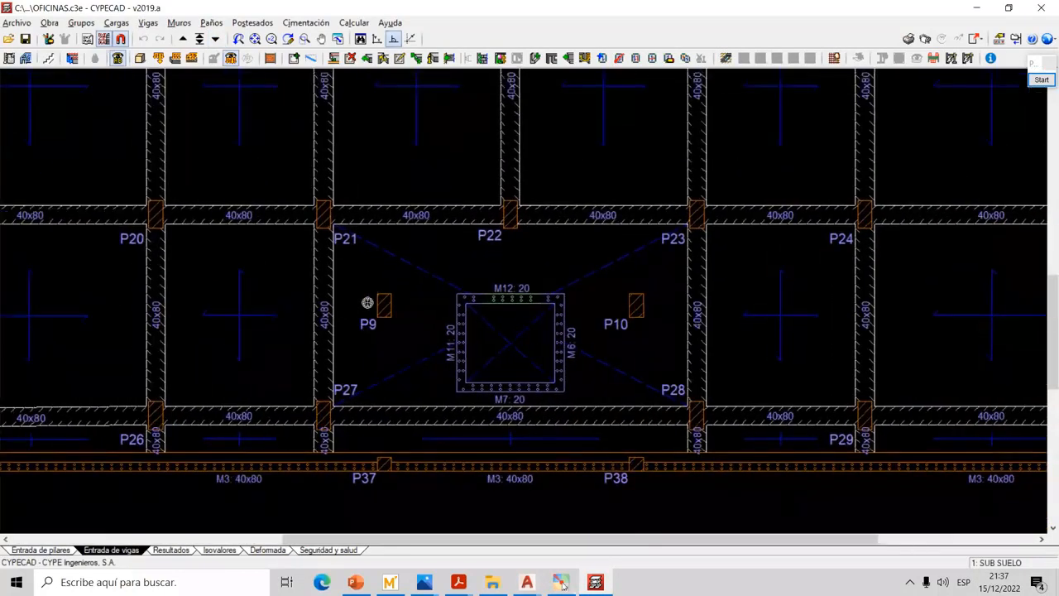
pyautogui.scroll(1, 367, 303)
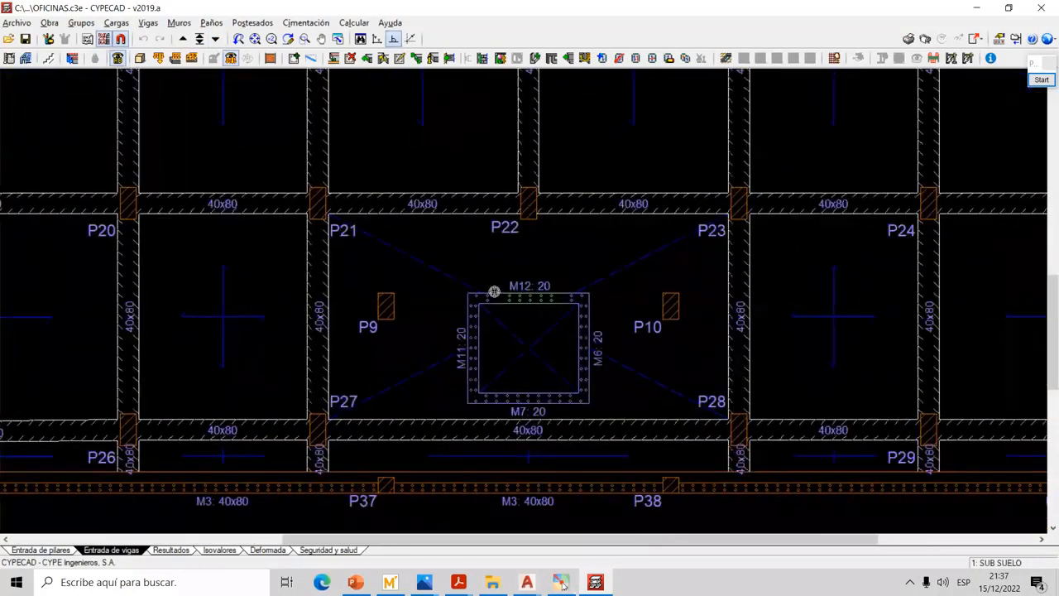
pyautogui.moveTo(538, 288); pyautogui.dragTo(508, 298, button='middle')
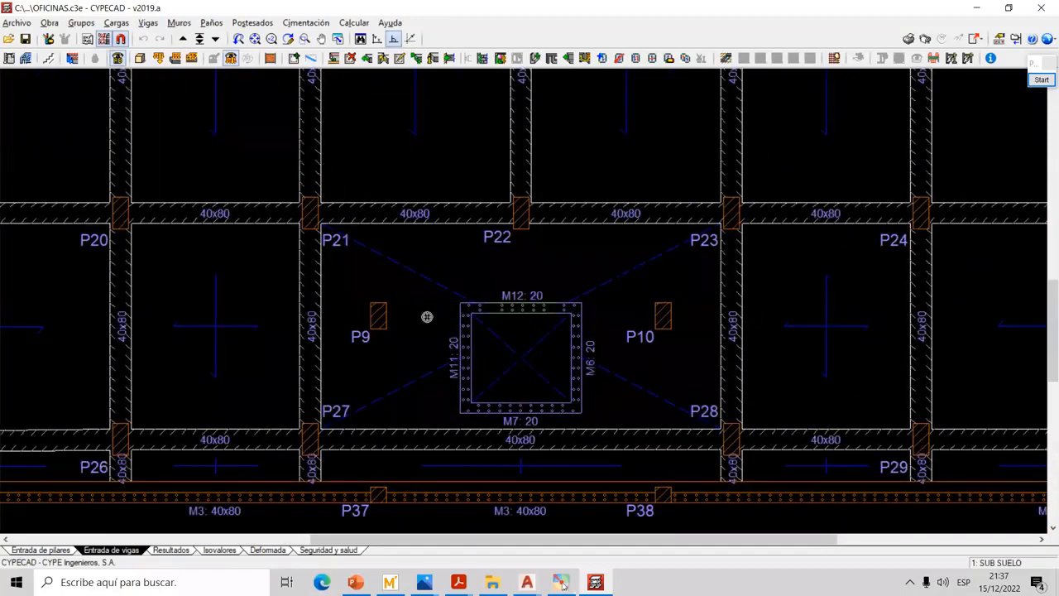
# Display the imported drawing template beneath the SUB SUELO plan and examine the beam lines around the elevator shaft
pyautogui.click(105, 39)
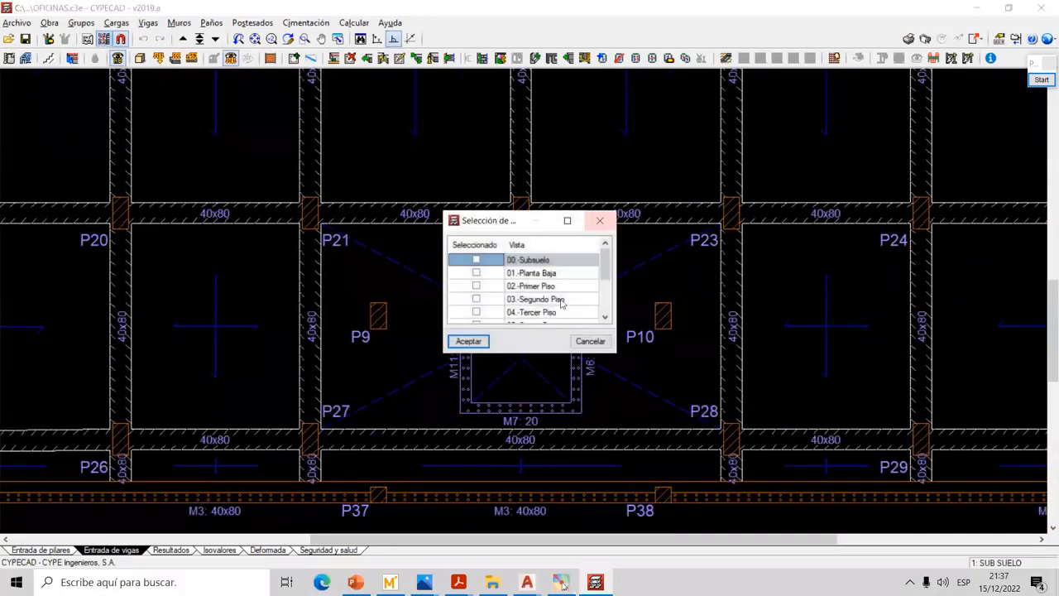
pyautogui.click(468, 341)
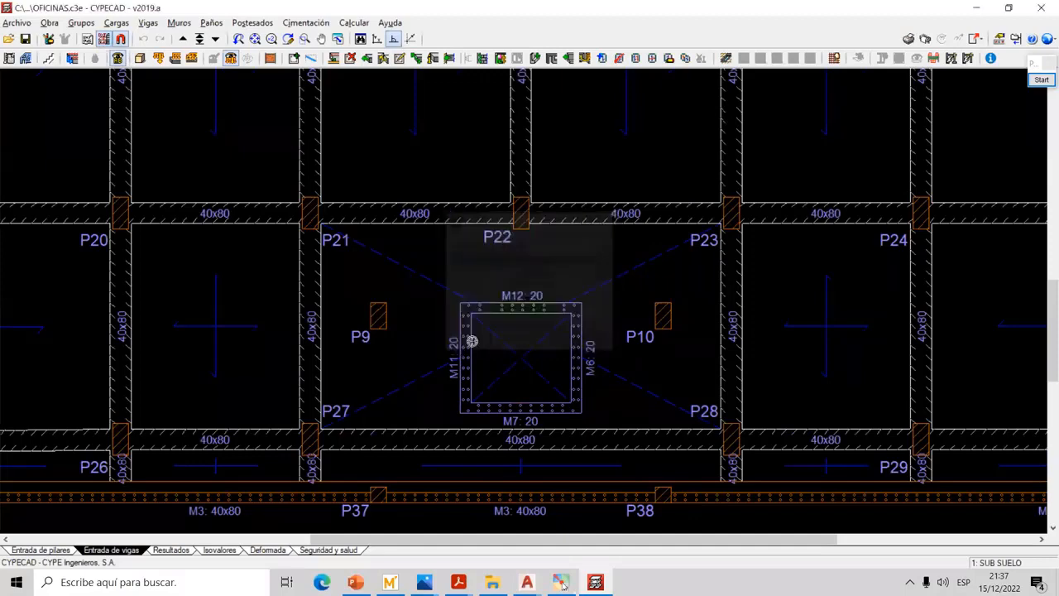
pyautogui.scroll(2, 477, 405)
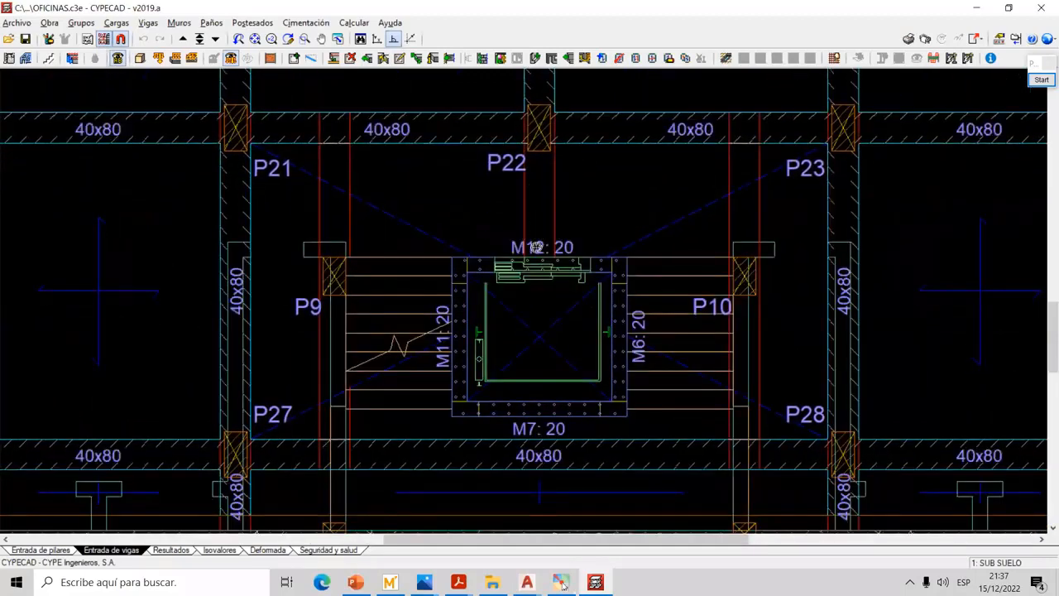
pyautogui.scroll(-2, 543, 186)
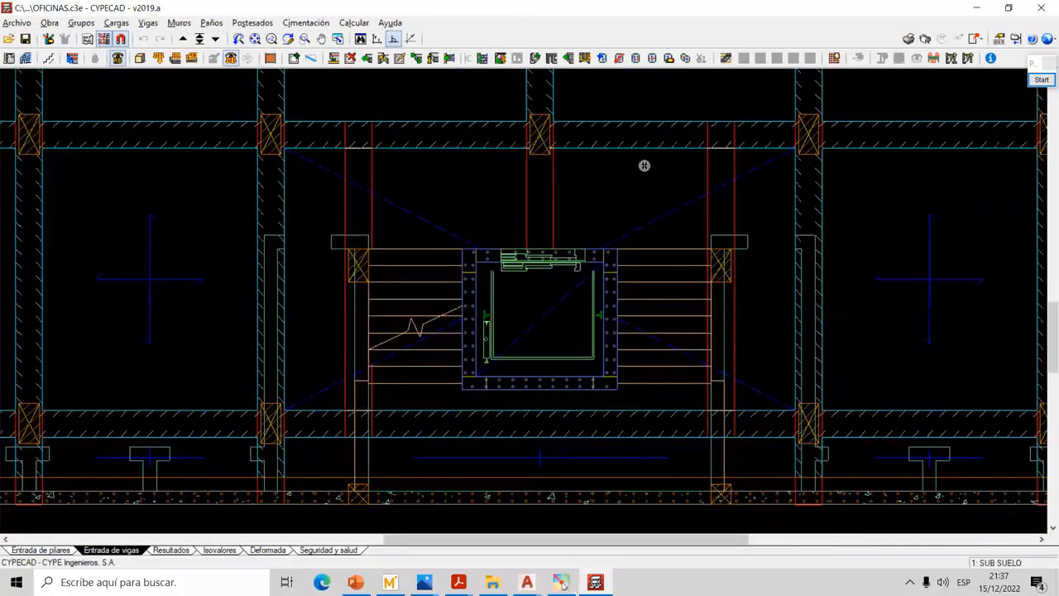
pyautogui.scroll(1, 550, 130)
pyautogui.scroll(2, 535, 220)
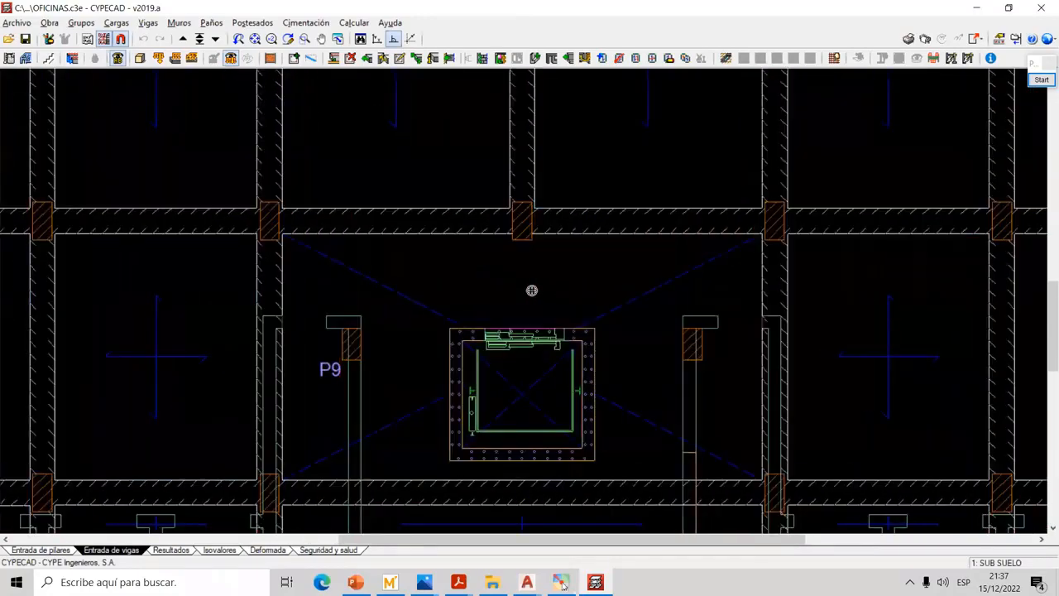
pyautogui.scroll(1, 530, 279)
pyautogui.scroll(-3, 530, 276)
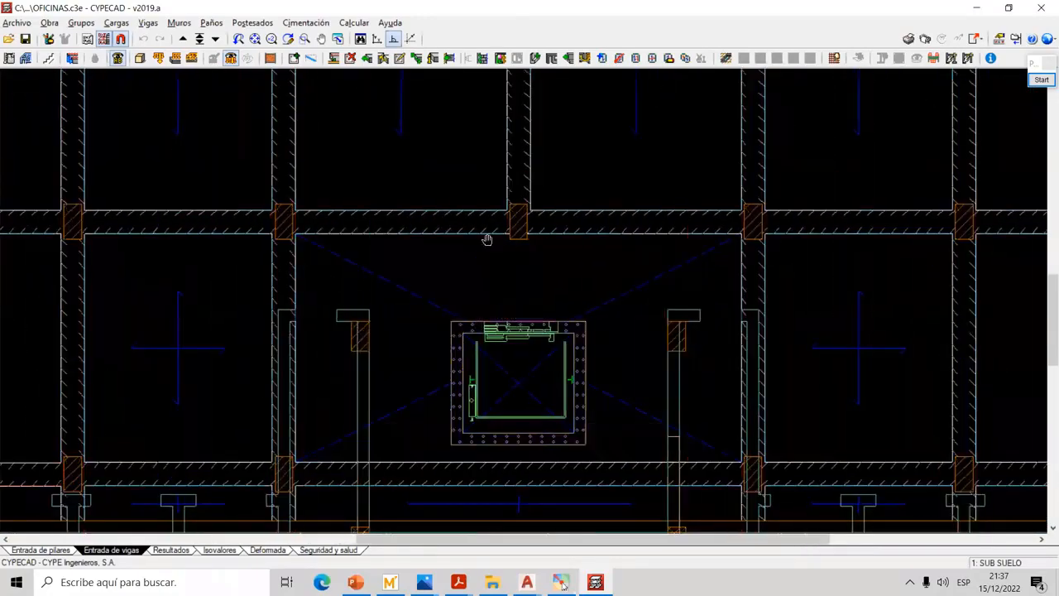
pyautogui.scroll(-1, 479, 177)
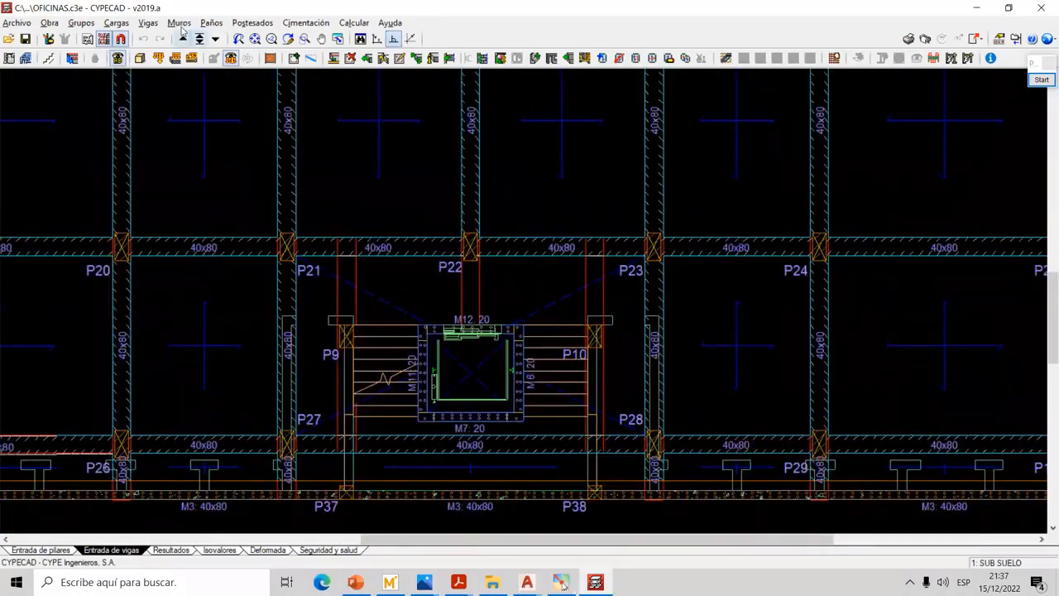
# Extend the 40x80 beam that ends at column P22 to shaft wall M12
pyautogui.click(149, 23)
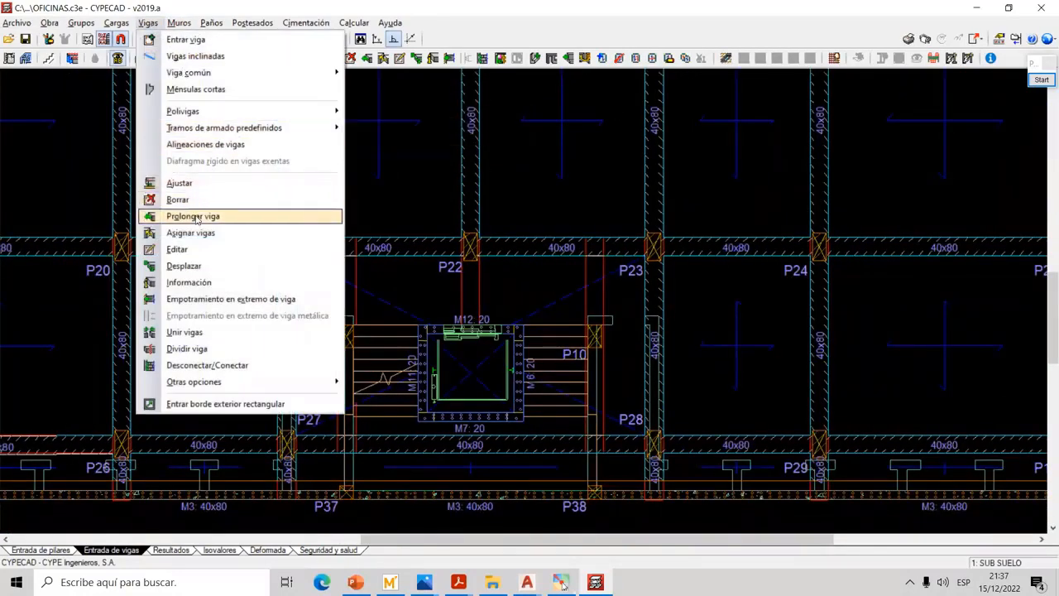
pyautogui.click(196, 217)
pyautogui.click(469, 165)
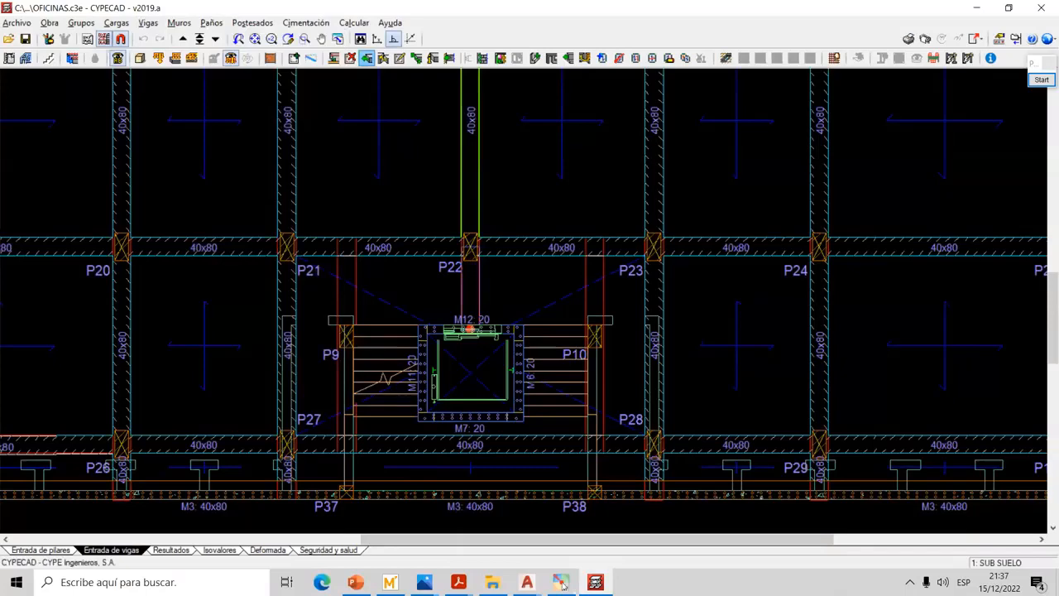
pyautogui.click(470, 330)
pyautogui.scroll(2, 485, 303)
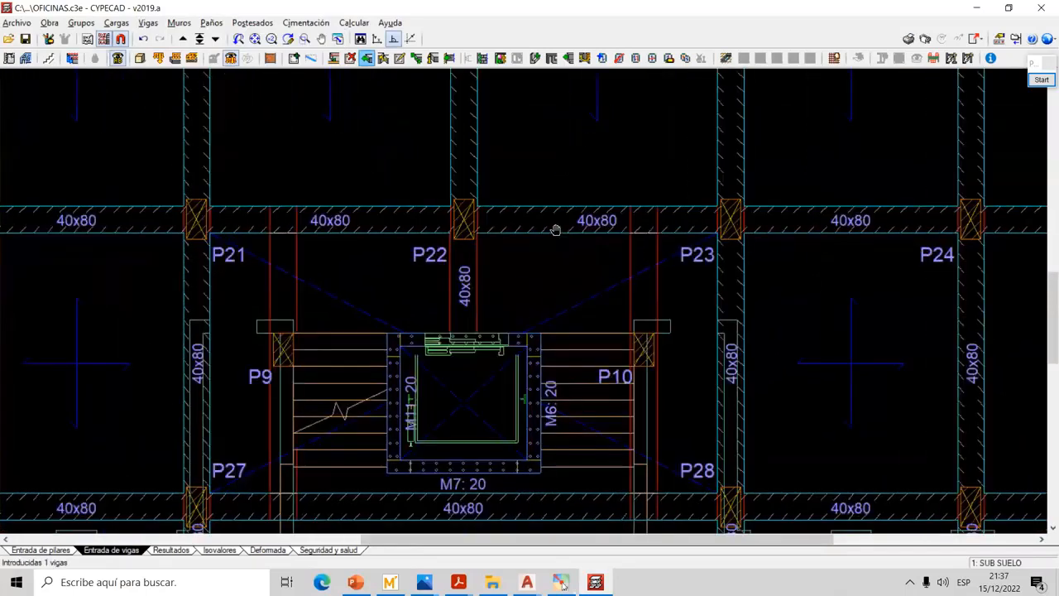
pyautogui.moveTo(485, 303); pyautogui.dragTo(556, 230, button='middle')
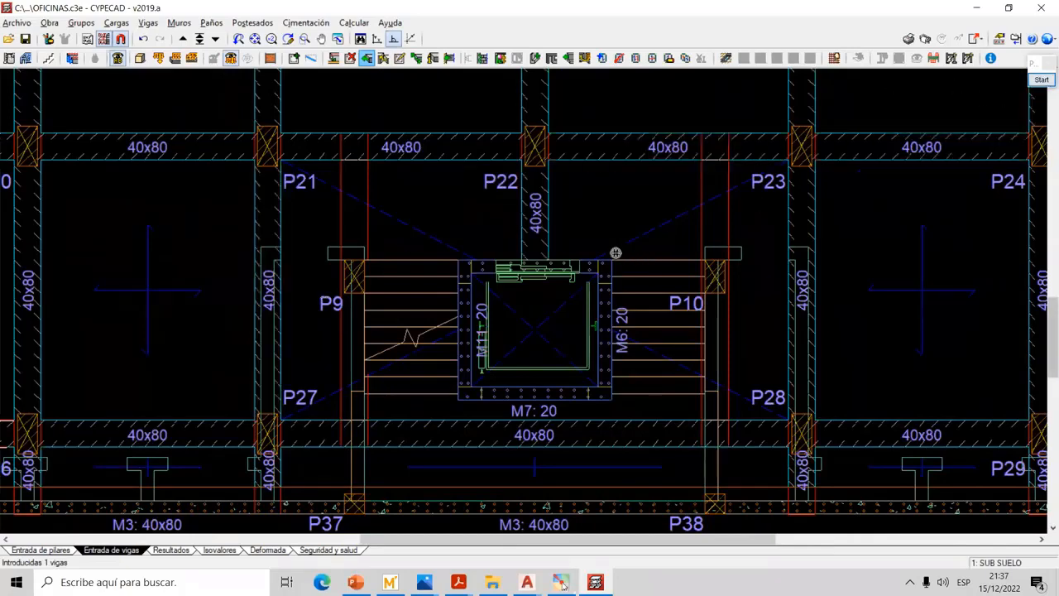
# Annotate the stair's first tread between column P9 and shaft wall M11 with a filled red rectangle
pyautogui.scroll(3, 425, 326)
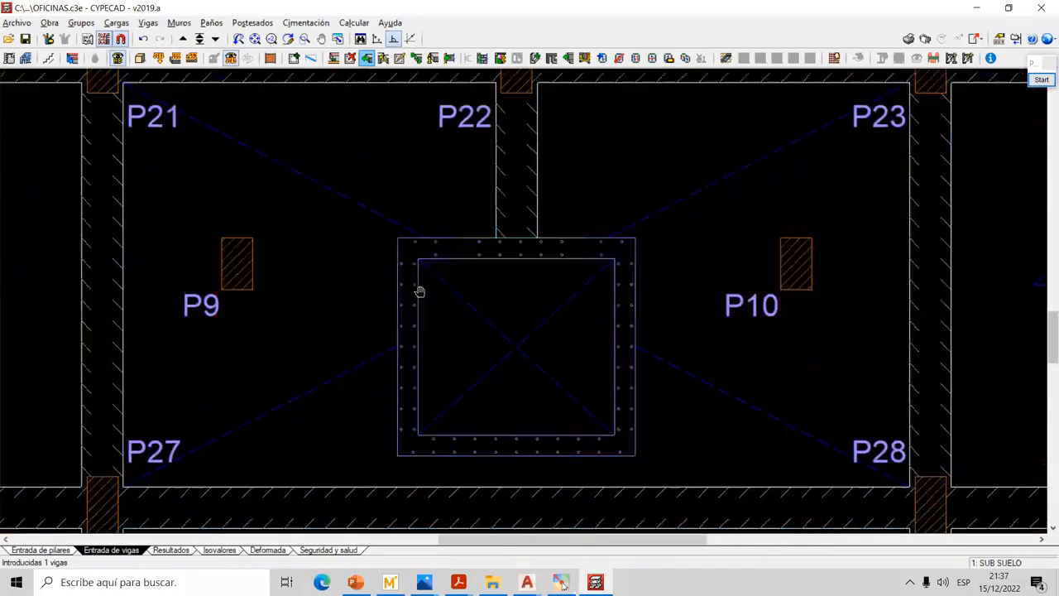
pyautogui.moveTo(420, 291); pyautogui.dragTo(329, 302, button='middle')
pyautogui.scroll(2, 260, 297)
pyautogui.click(1040, 80)
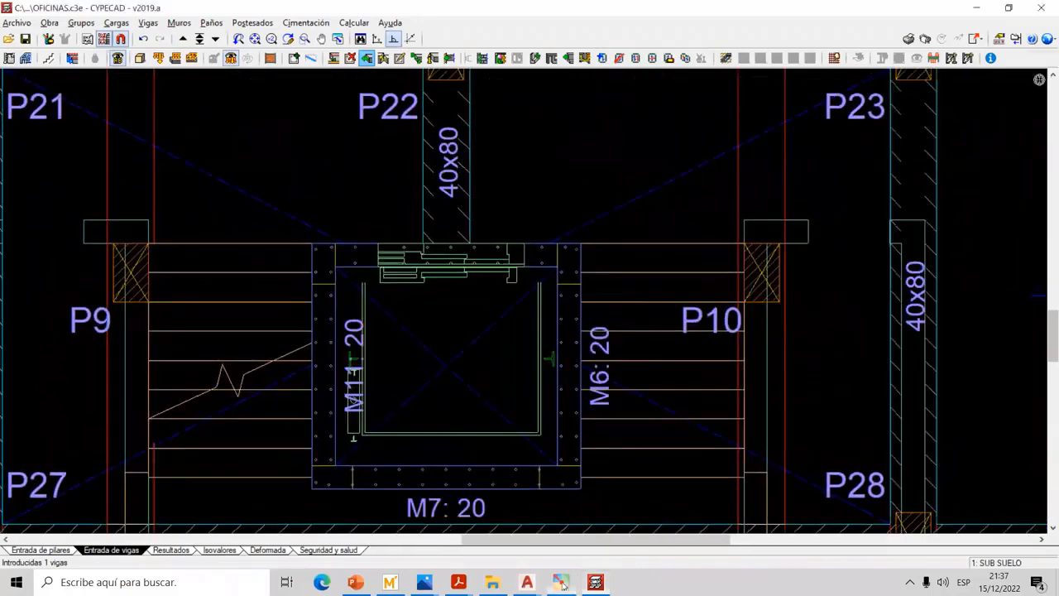
pyautogui.click(1035, 223)
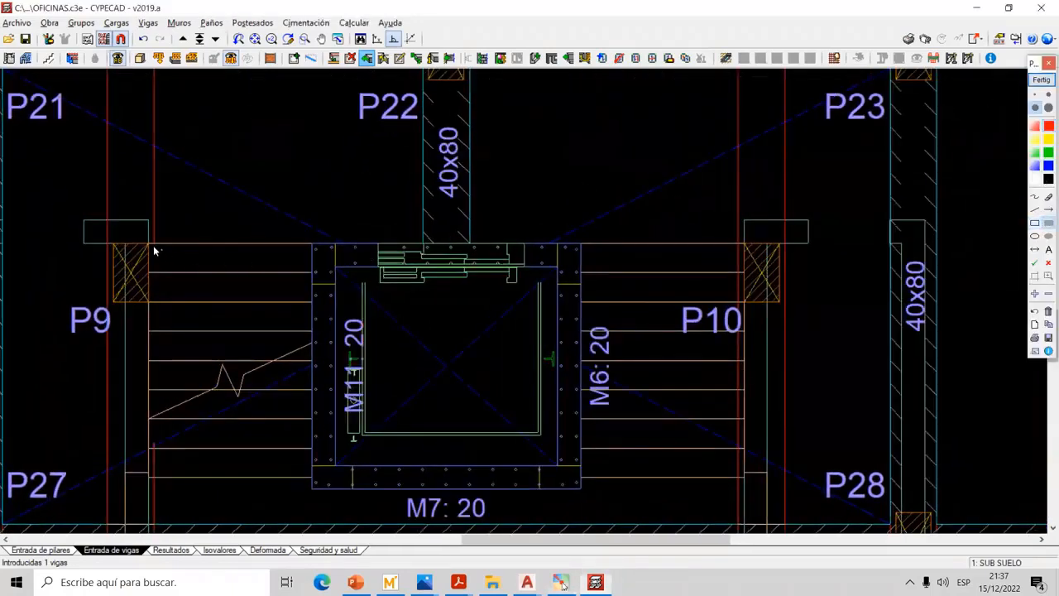
pyautogui.moveTo(149, 244); pyautogui.dragTo(313, 273)
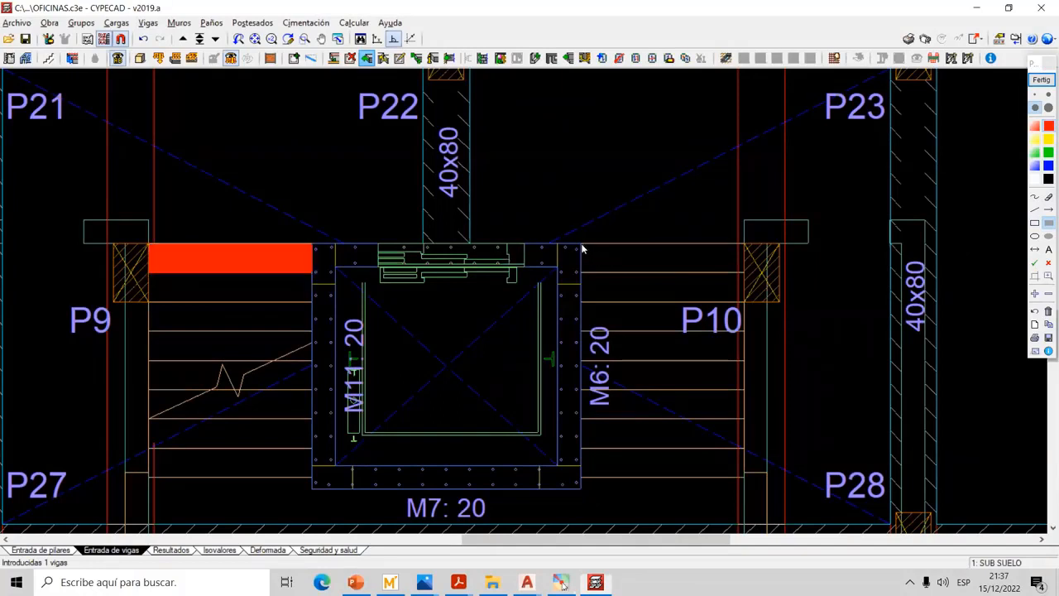
# Highlight the first stair strip beside P10 in red and sketch a freehand arrow around the elevator core from the P9 side, then exit annotation mode
pyautogui.moveTo(696, 263); pyautogui.dragTo(742, 273)
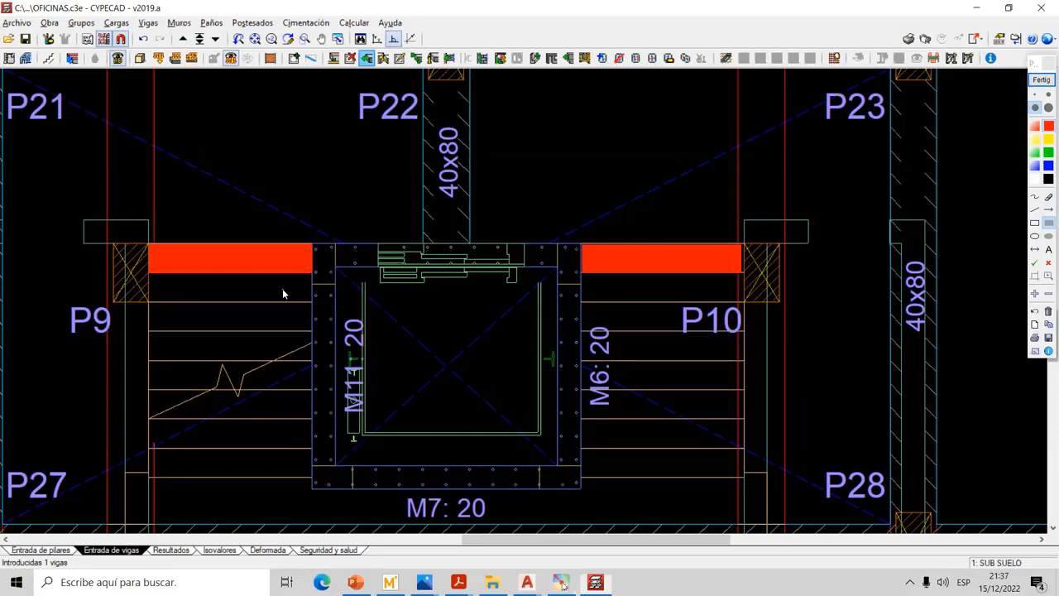
pyautogui.click(1034, 198)
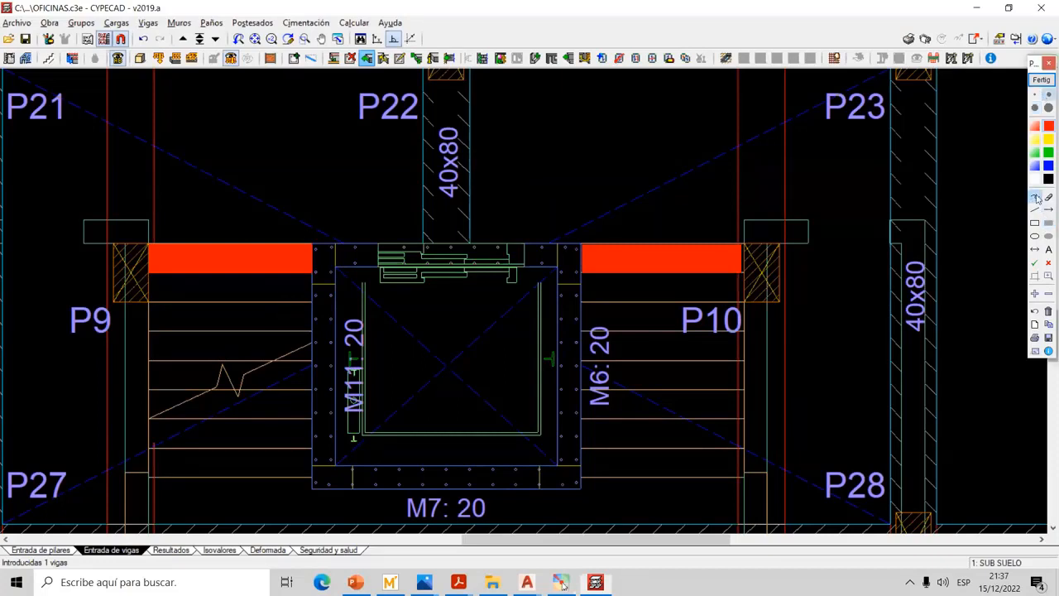
pyautogui.click(1035, 109)
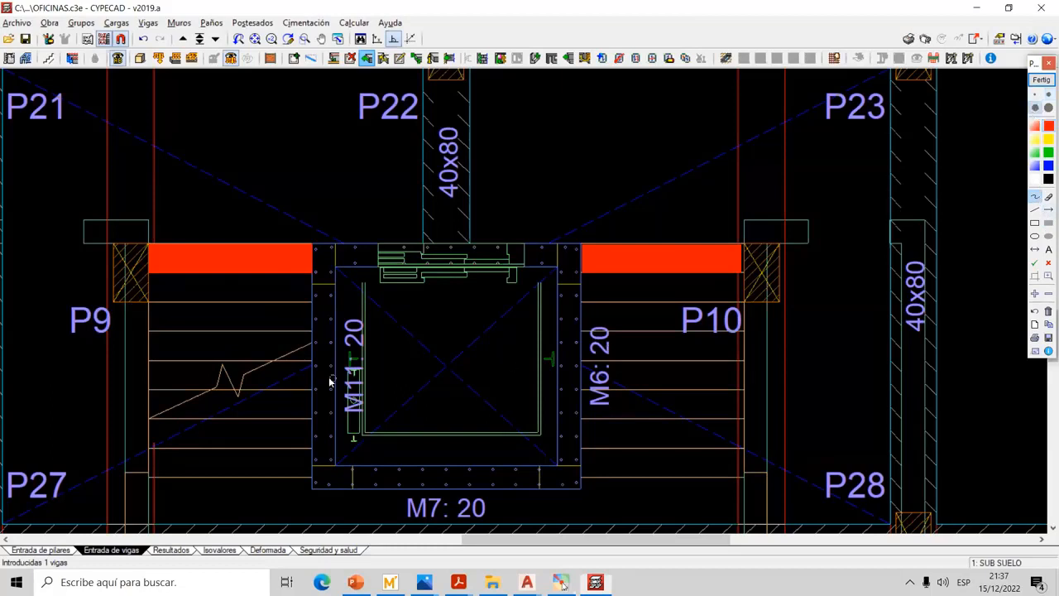
pyautogui.click(258, 288)
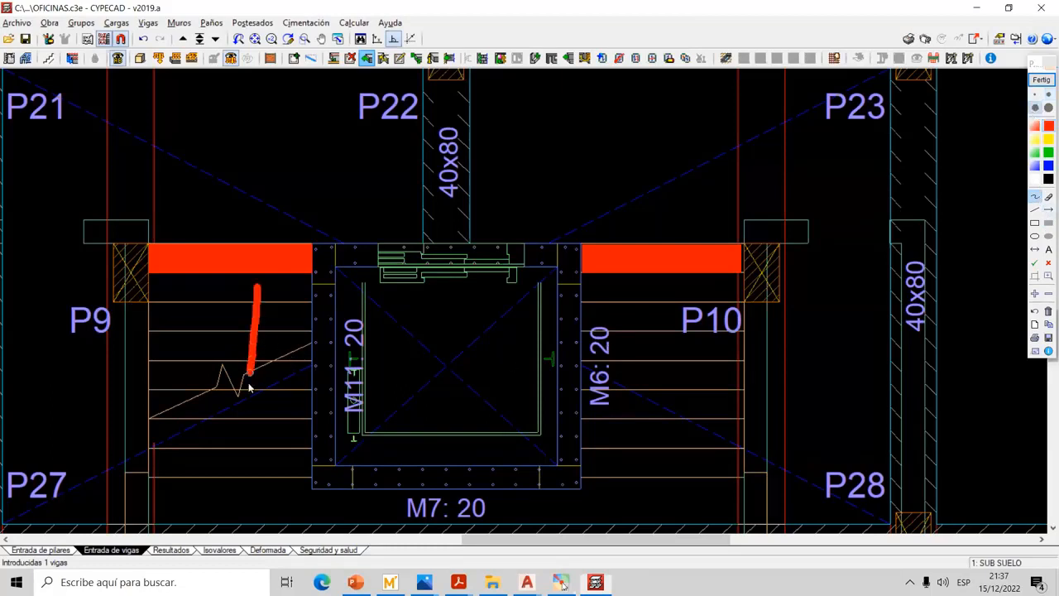
pyautogui.moveTo(243, 455)
pyautogui.mouseDown()
pyautogui.moveTo(283, 496)
pyautogui.moveTo(494, 513)
pyautogui.moveTo(626, 428)
pyautogui.mouseUp()
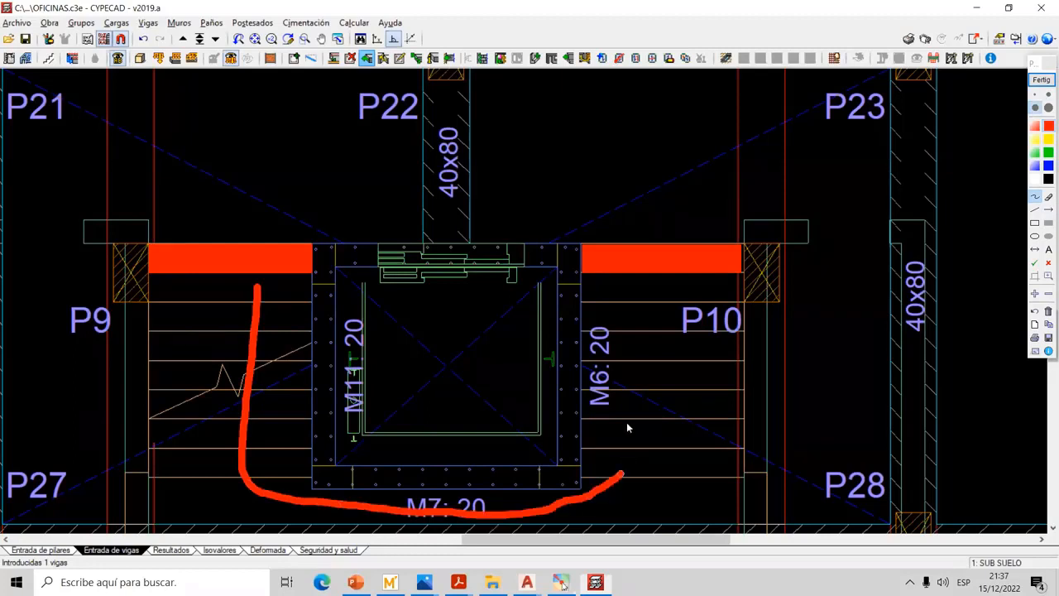
pyautogui.moveTo(627, 377)
pyautogui.mouseDown()
pyautogui.moveTo(643, 315)
pyautogui.moveTo(619, 339)
pyautogui.mouseUp()
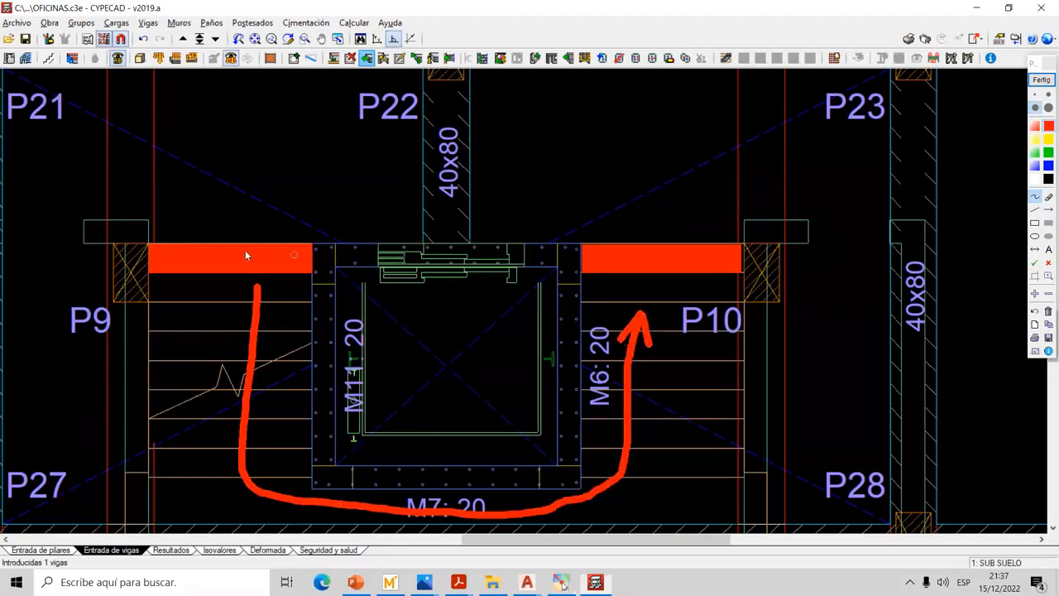
pyautogui.moveTo(242, 232); pyautogui.dragTo(283, 195)
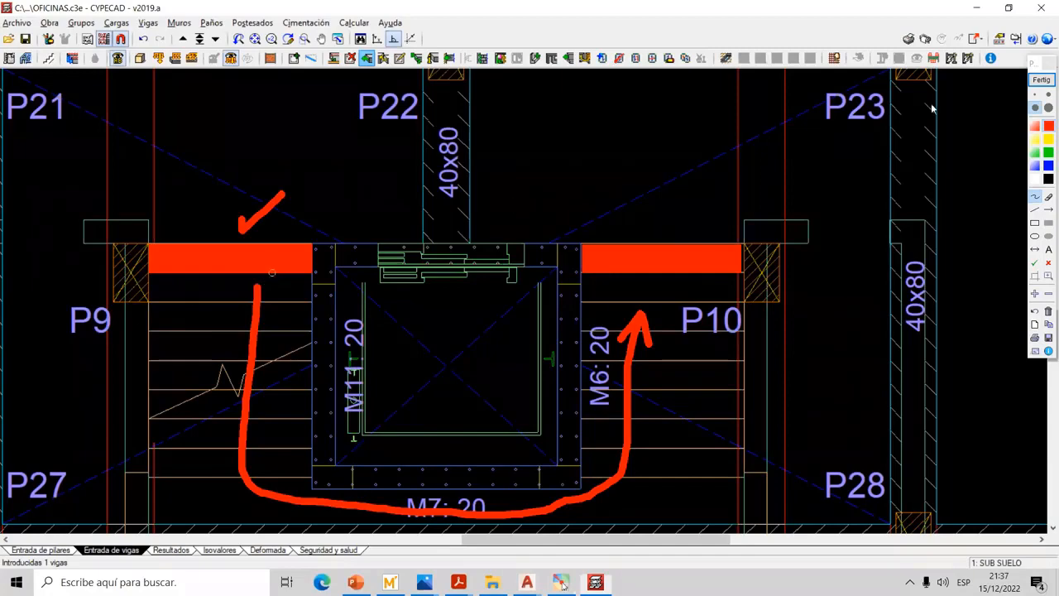
pyautogui.click(1041, 80)
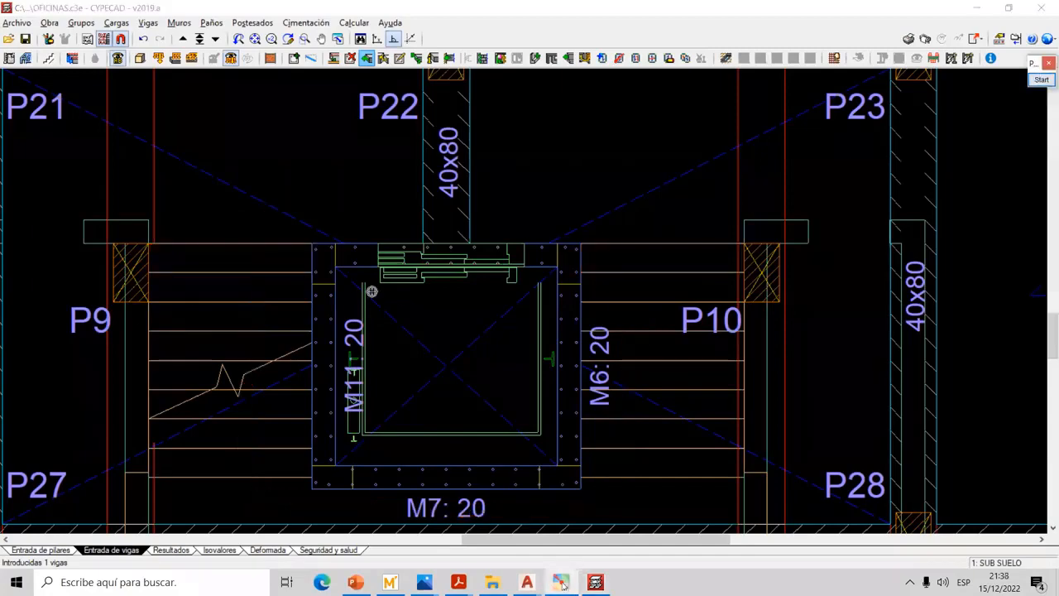
# Mark the strip between P9 and the elevator core and the vertical band through P9 with filled red rectangles, then exit annotation mode
pyautogui.scroll(-1, 373, 291)
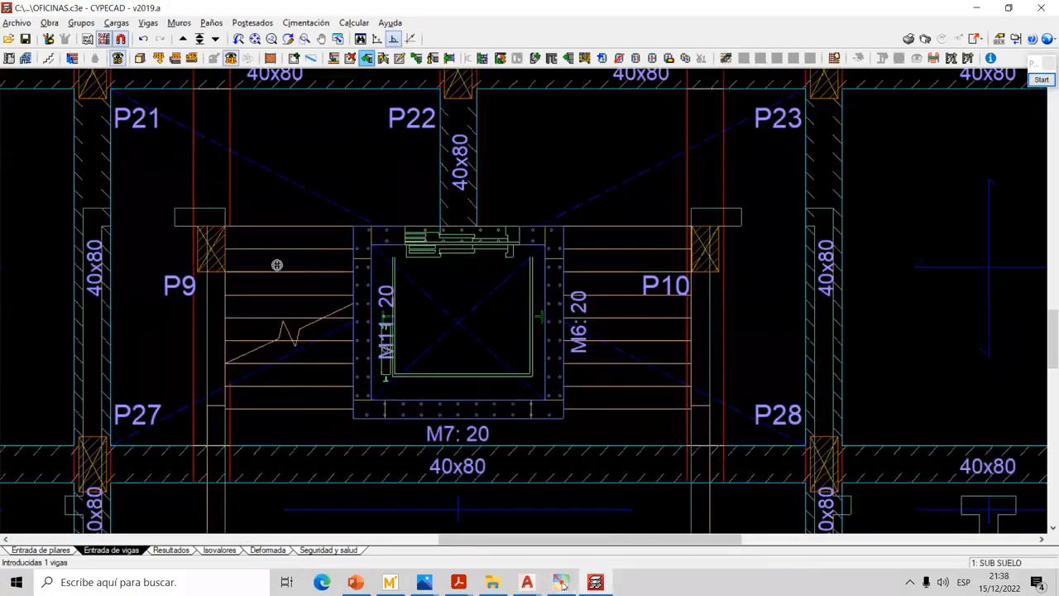
pyautogui.scroll(2, 314, 266)
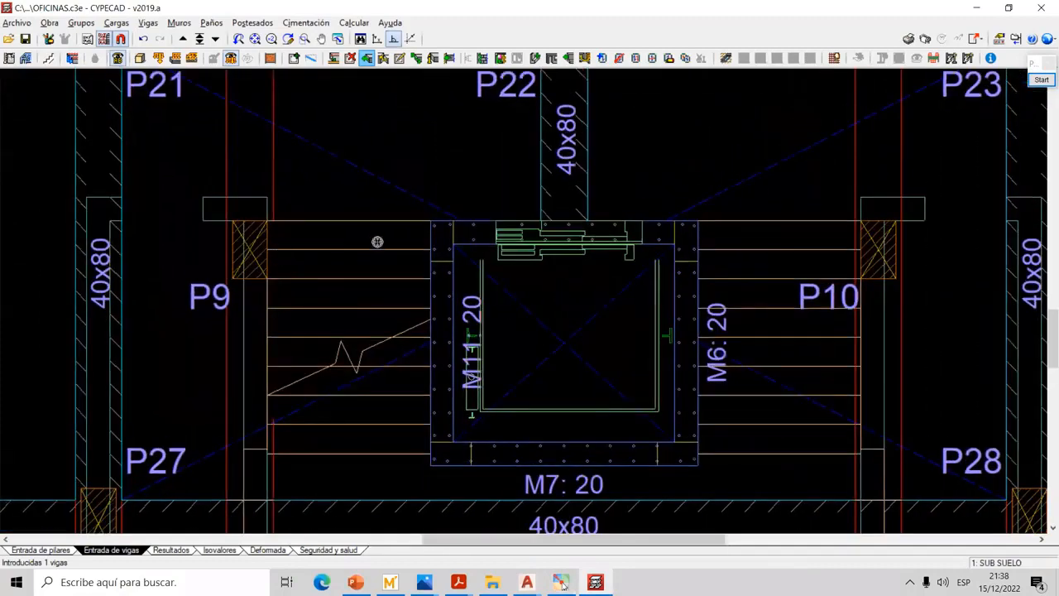
pyautogui.scroll(-1, 378, 242)
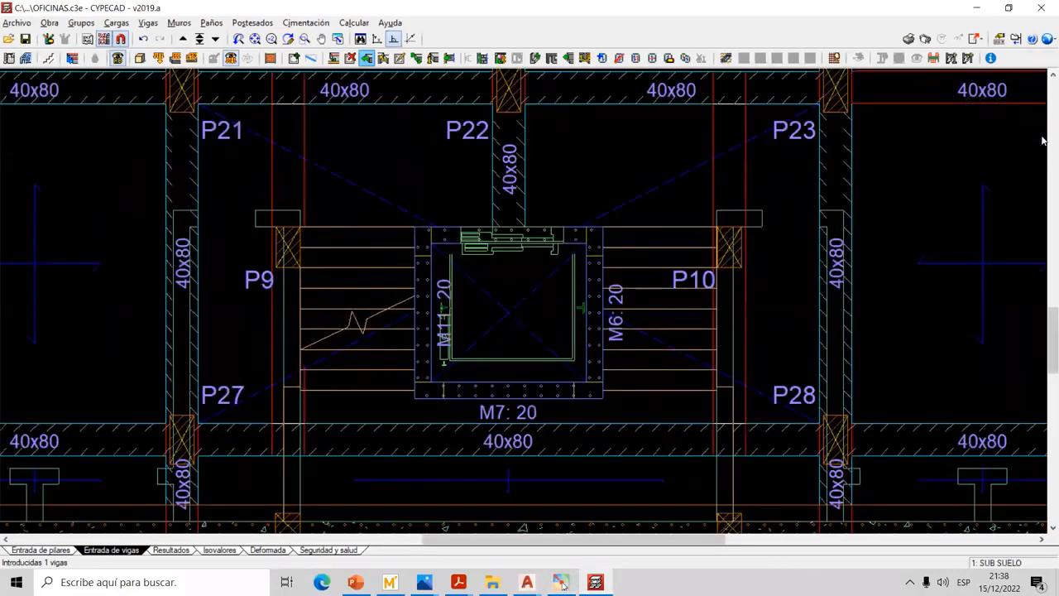
pyautogui.moveTo(1043, 140)
pyautogui.click(1047, 223)
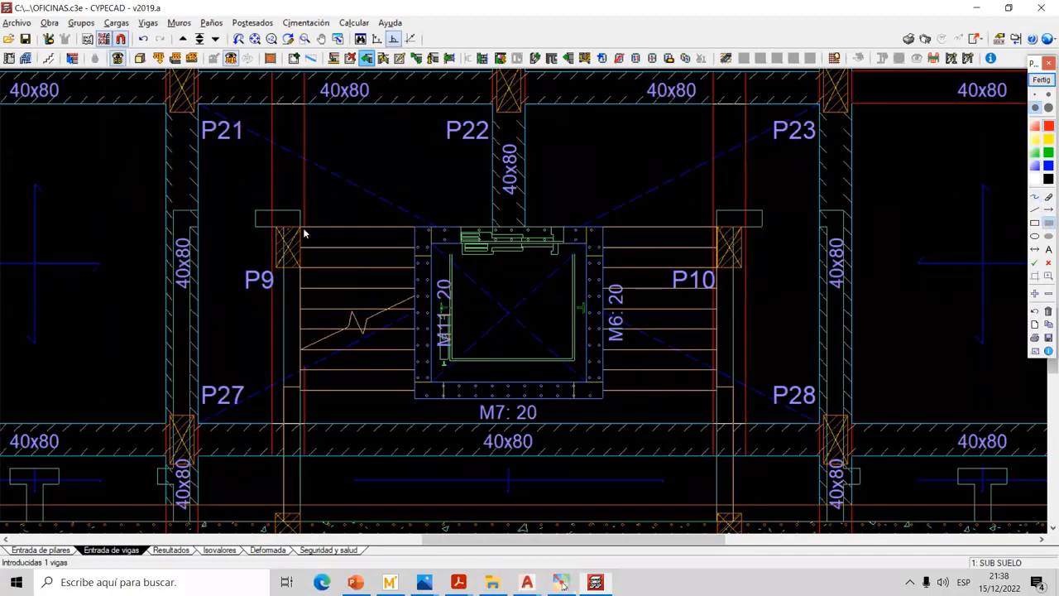
pyautogui.moveTo(299, 228); pyautogui.dragTo(417, 247)
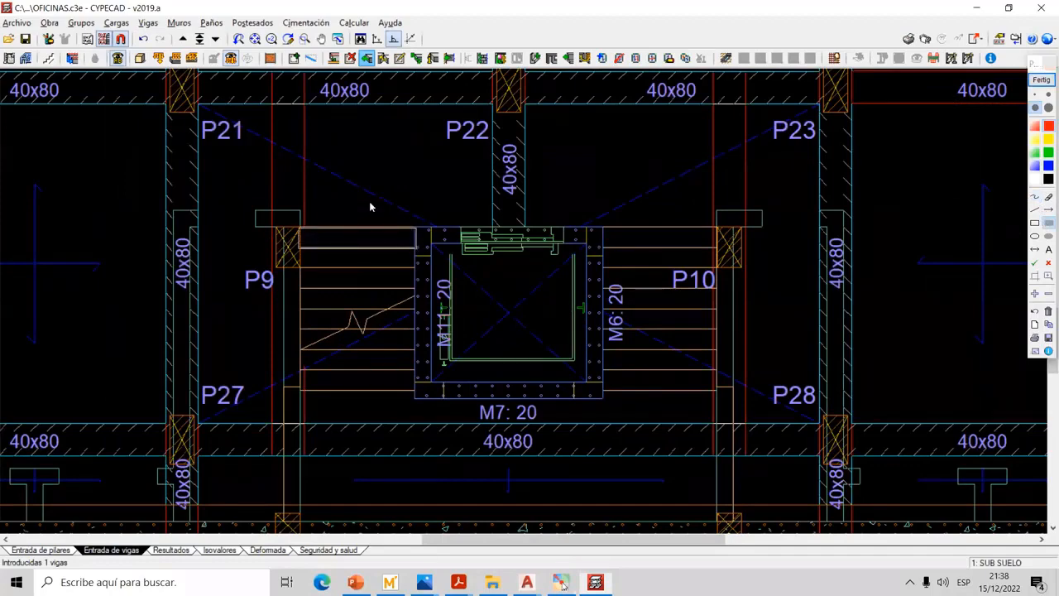
pyautogui.moveTo(270, 106)
pyautogui.mouseDown()
pyautogui.moveTo(310, 291)
pyautogui.moveTo(305, 452)
pyautogui.mouseUp()
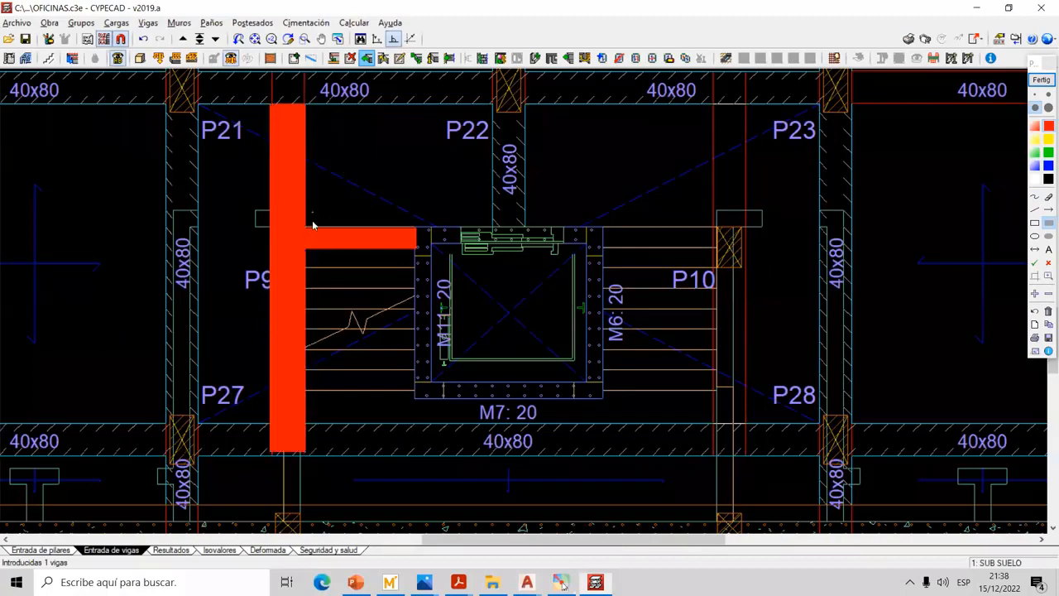
pyautogui.click(1041, 79)
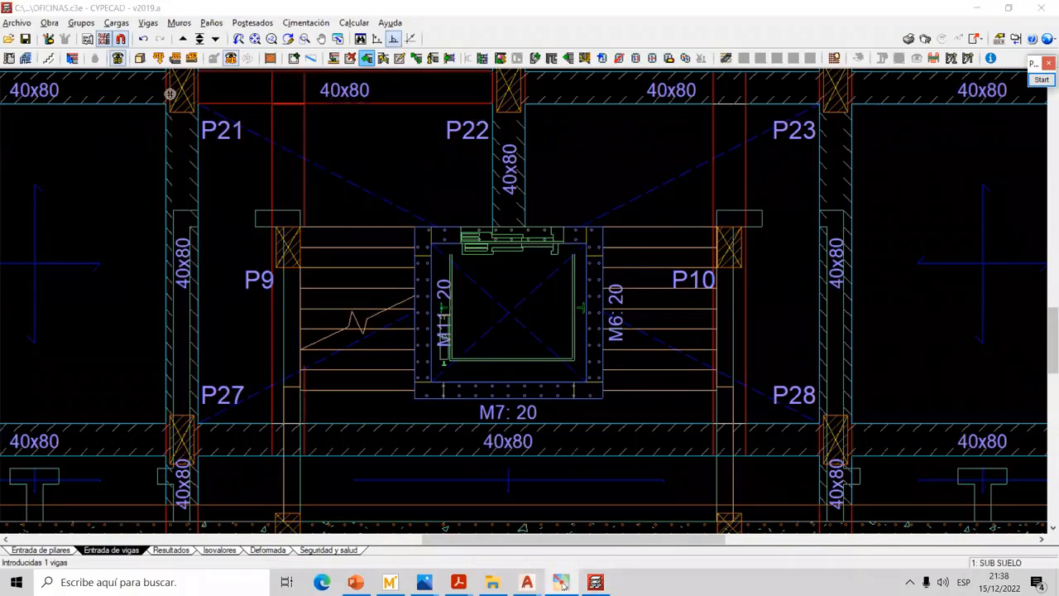
# Hide the 00.-Subsuelo background template so that only the structural elements around the elevator core are displayed
pyautogui.click(104, 39)
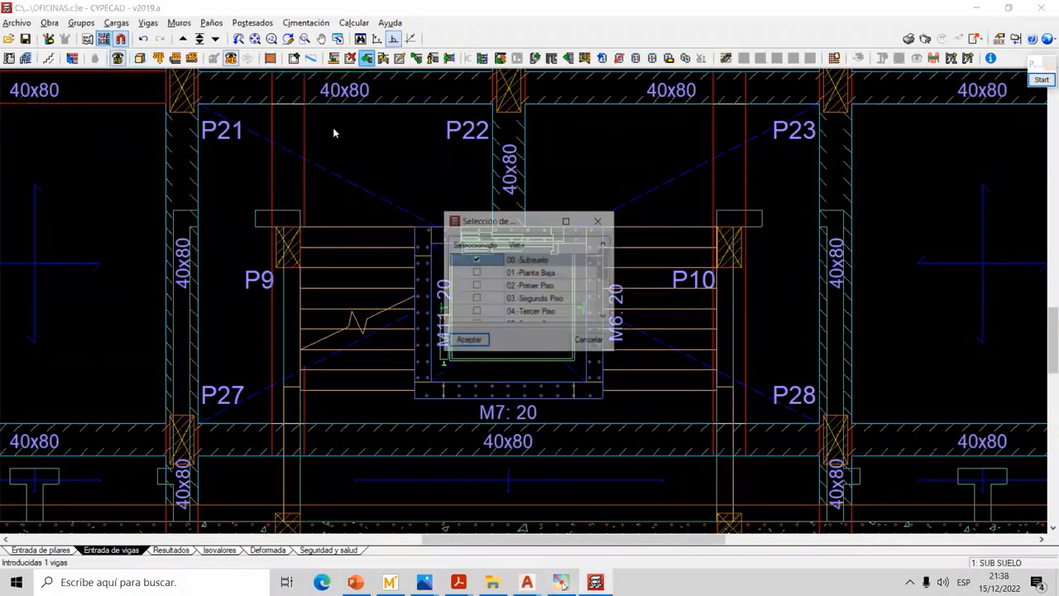
pyautogui.click(486, 342)
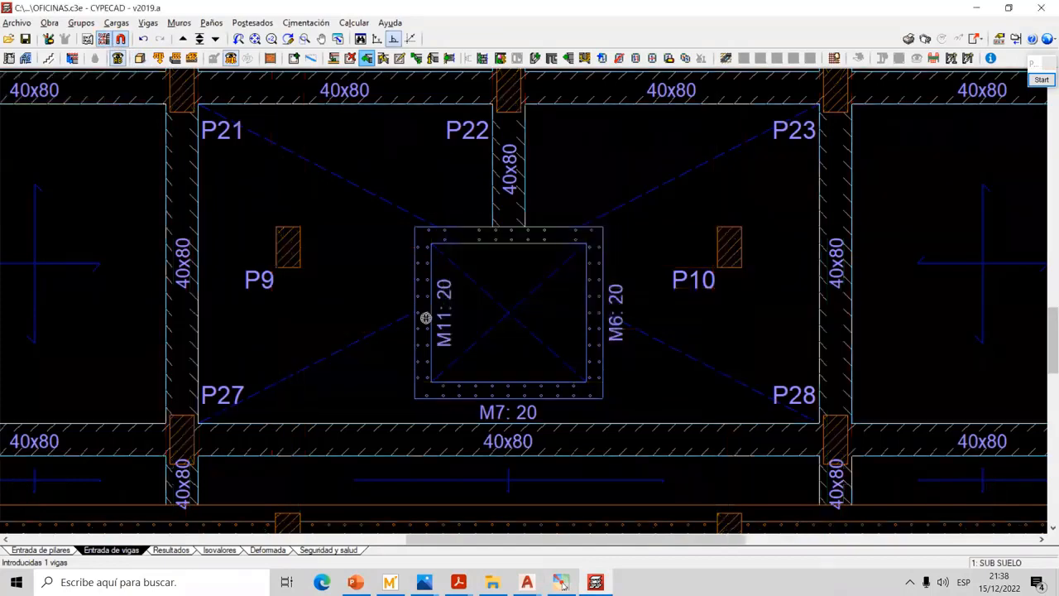
pyautogui.scroll(1, 379, 263)
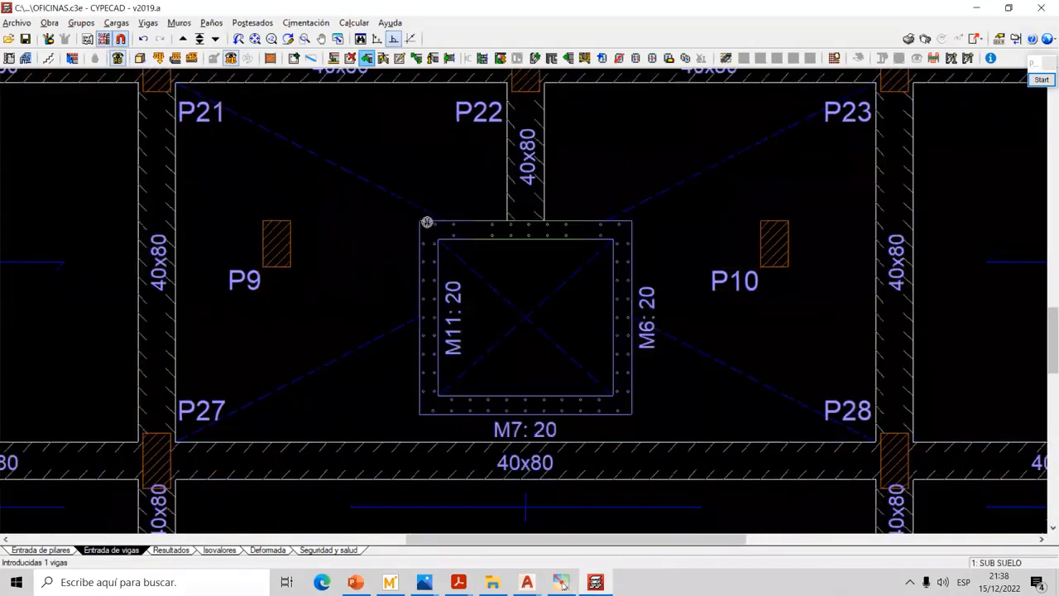
# Set up a new foundation beam with a rectangular section 25 cm wide and 80 cm deep and a ballast modulus of 1 t/m³
pyautogui.click(147, 22)
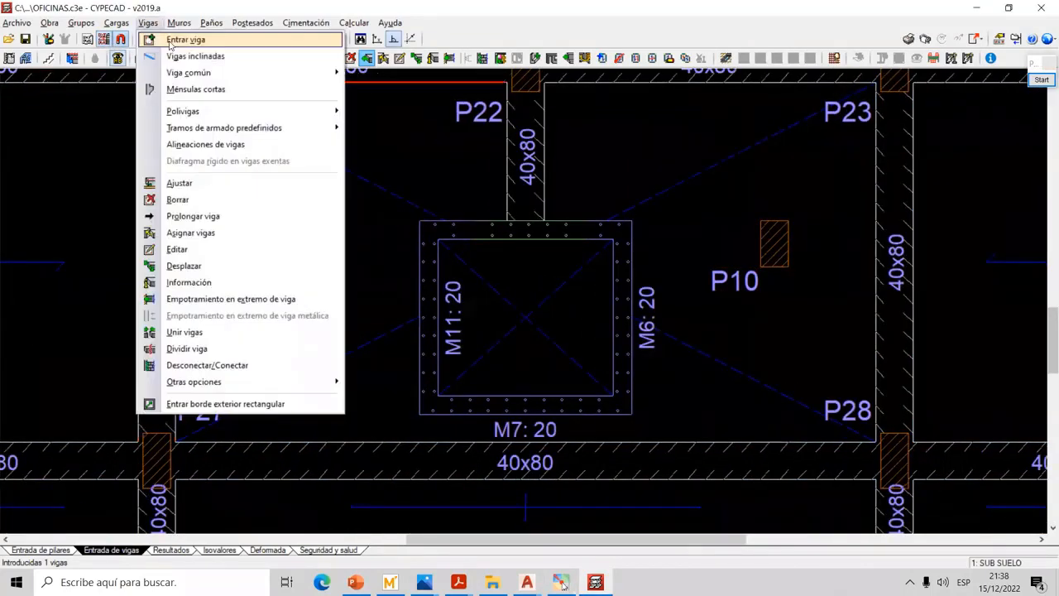
pyautogui.click(185, 40)
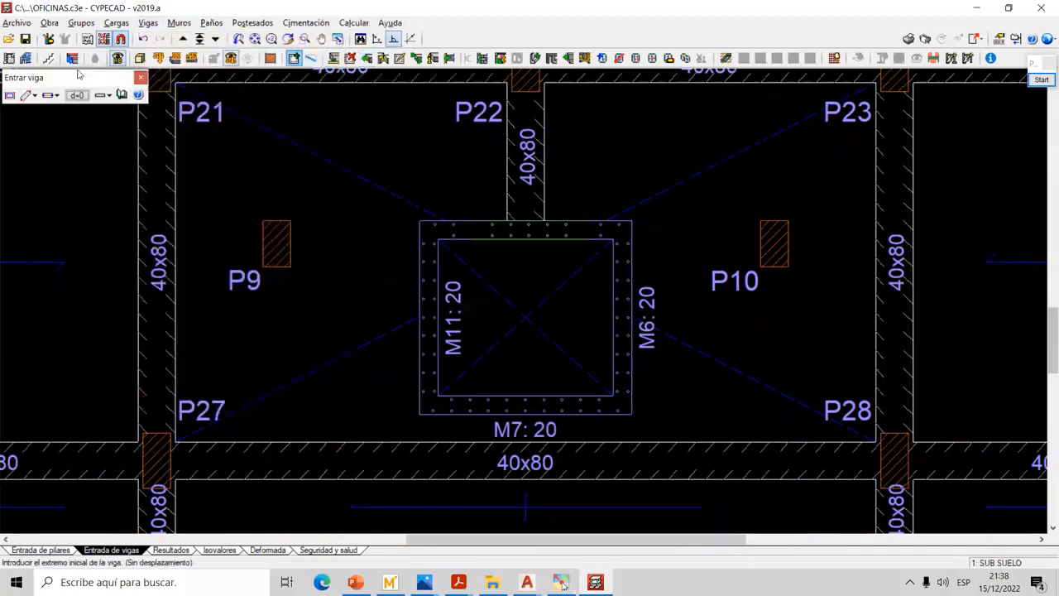
pyautogui.click(11, 95)
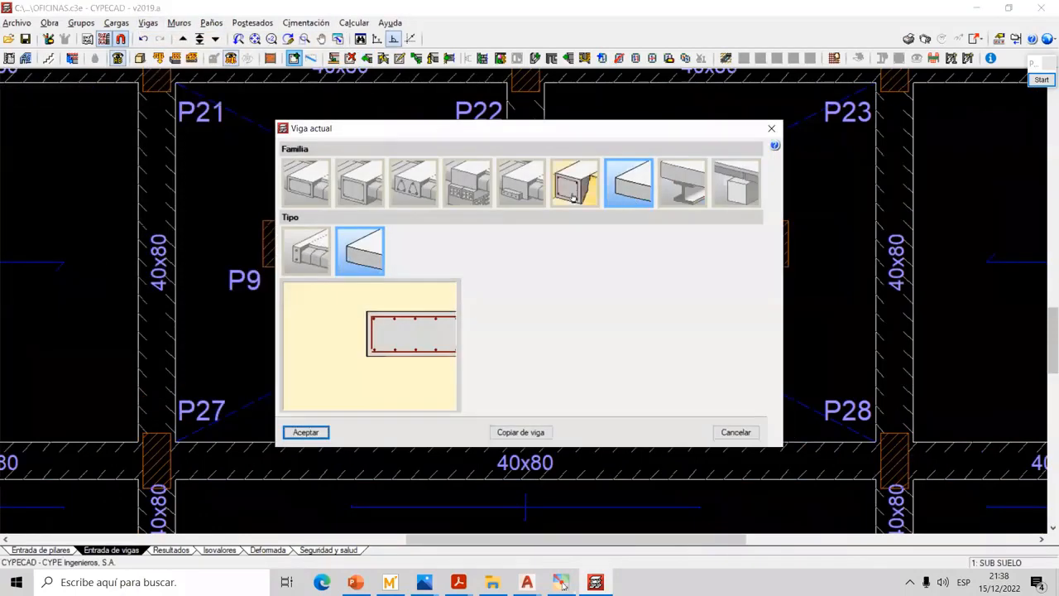
pyautogui.click(576, 193)
pyautogui.doubleClick(692, 313)
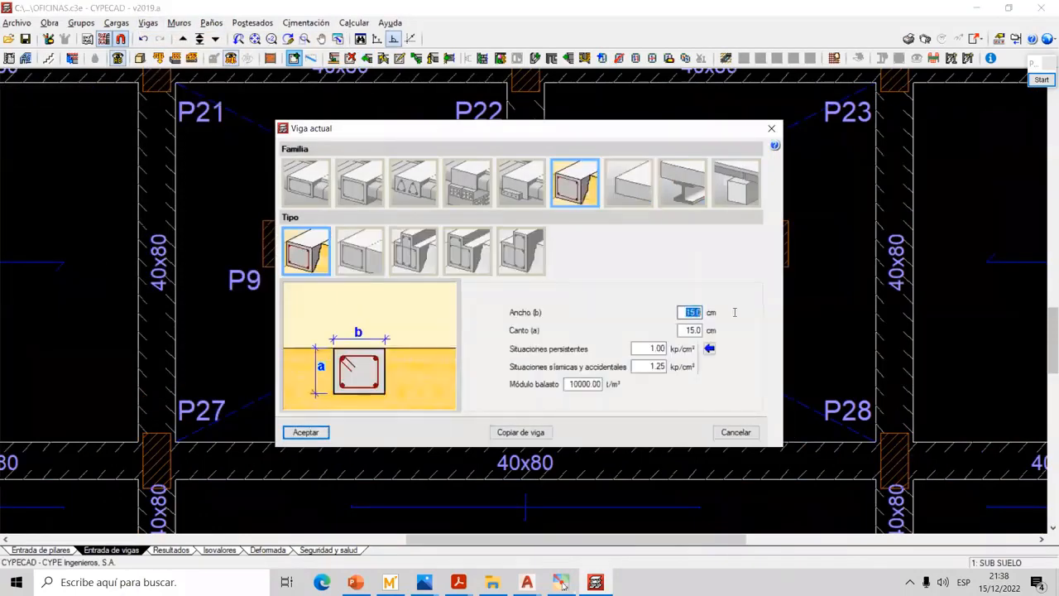
pyautogui.doubleClick(685, 331)
pyautogui.doubleClick(570, 383)
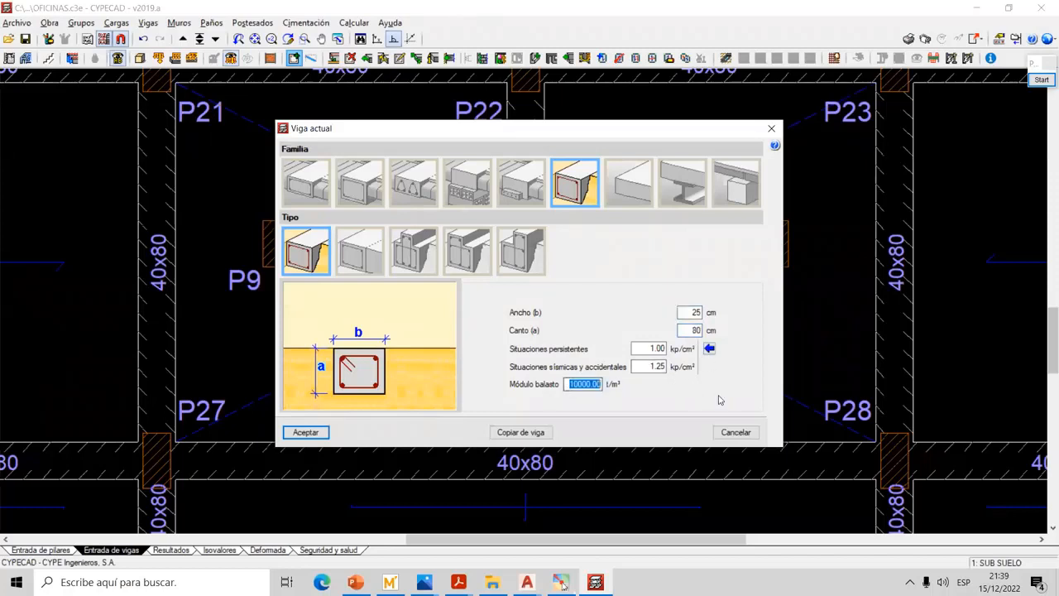
pyautogui.write('1')
pyautogui.click(306, 432)
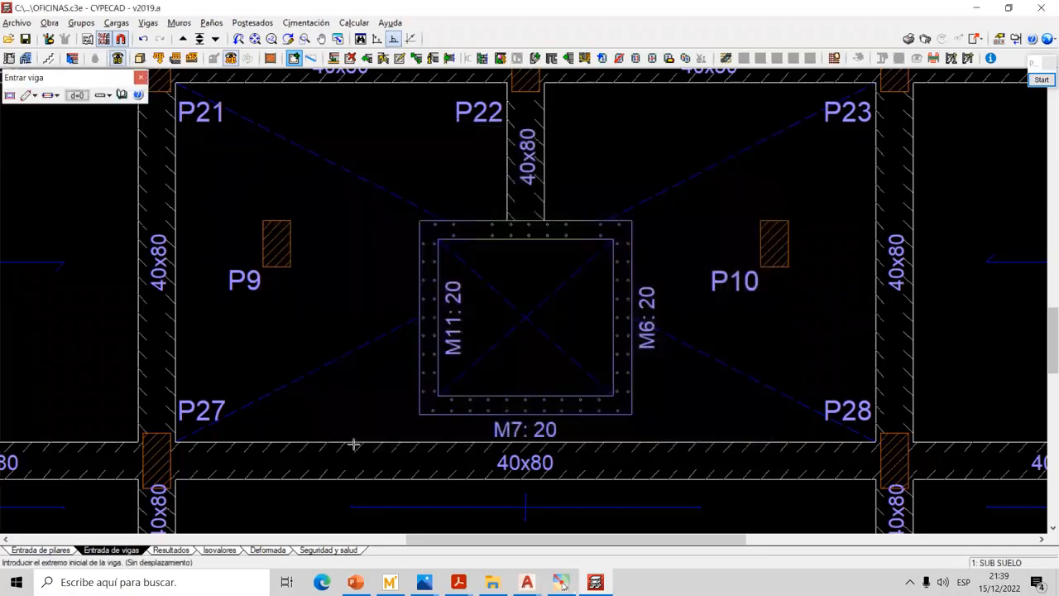
# Insert the 25x80 beam with Izquierda alignment from the upper-right corner of P9 to the upper-left corner of the elevator core
pyautogui.click(277, 243)
pyautogui.scroll(2, 277, 243)
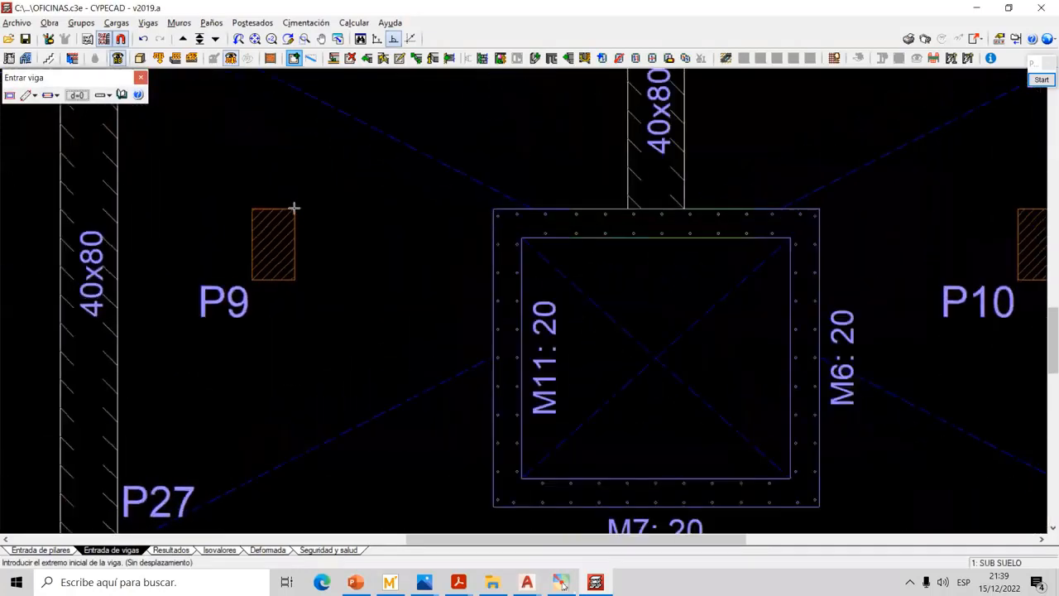
pyautogui.click(277, 245)
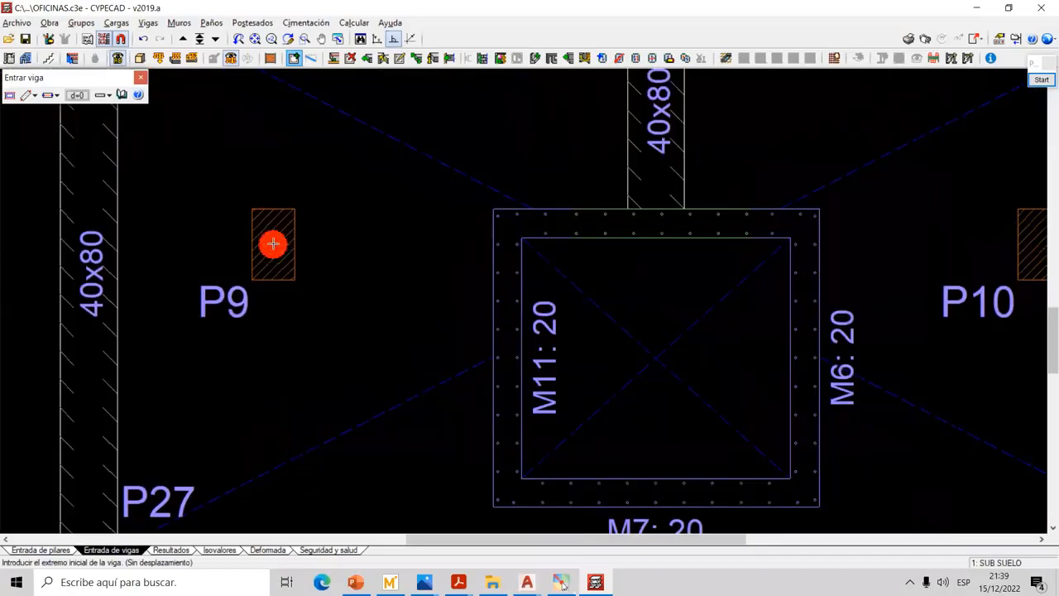
pyautogui.click(56, 96)
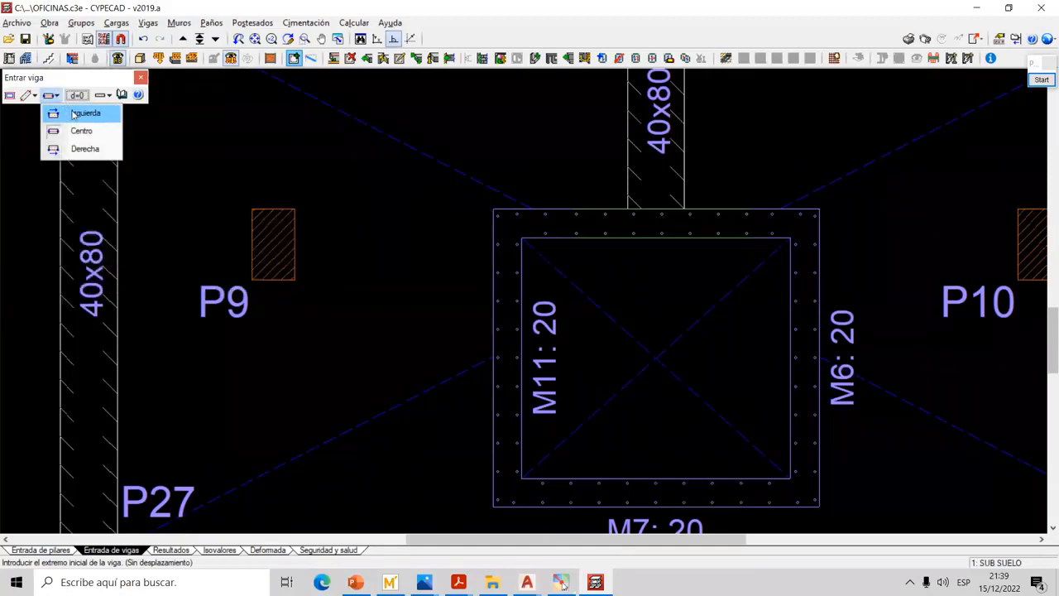
pyautogui.click(73, 114)
pyautogui.click(296, 206)
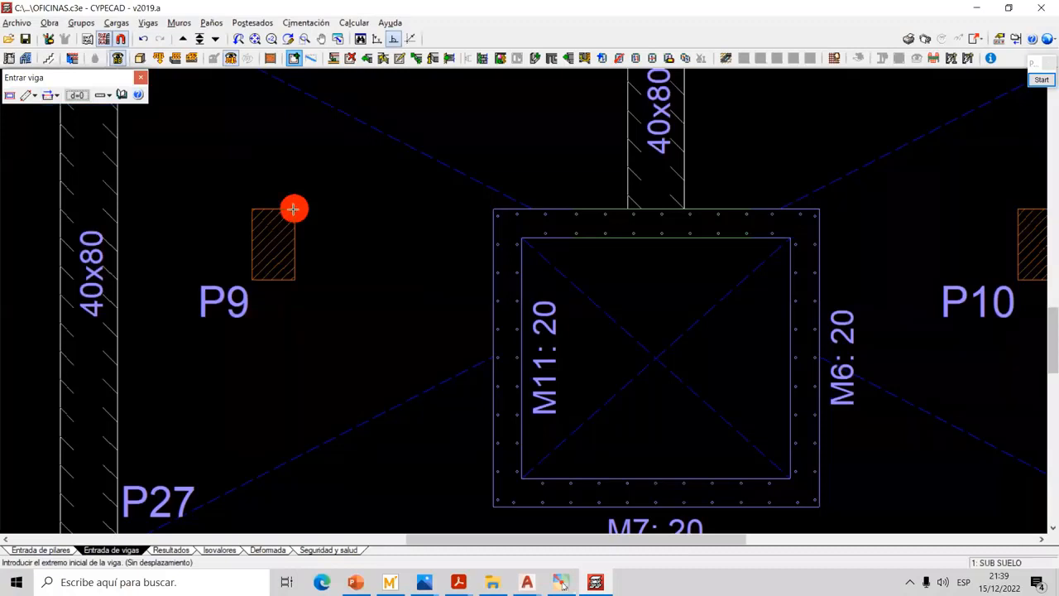
pyautogui.click(490, 209)
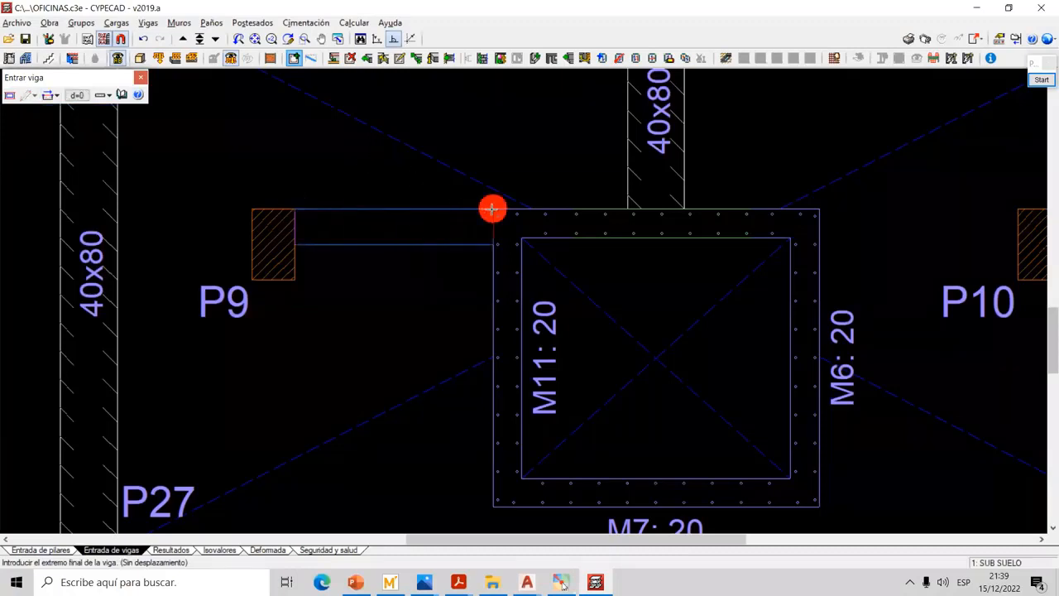
pyautogui.click(492, 209)
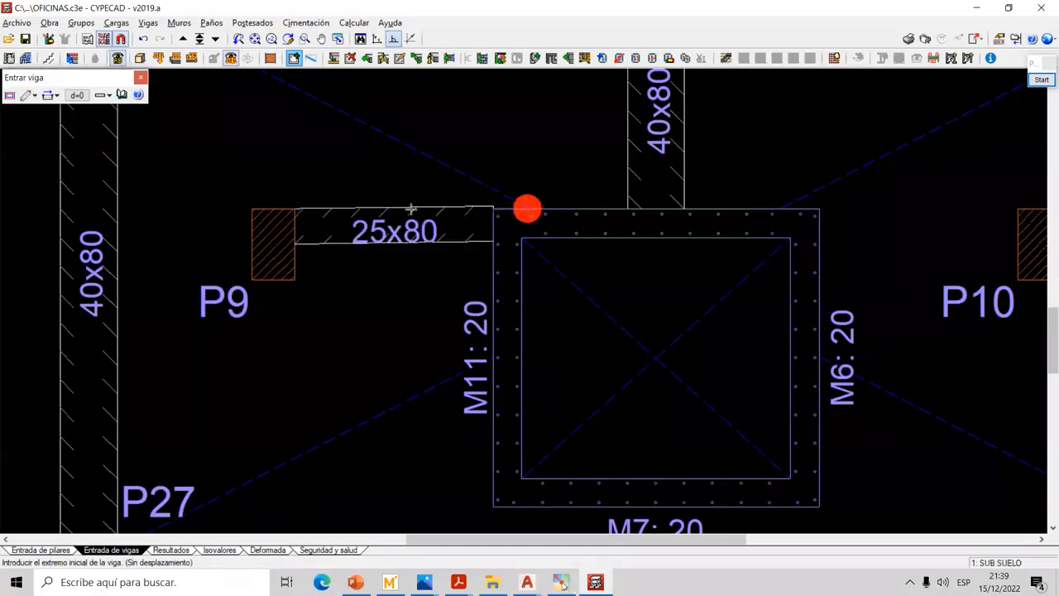
pyautogui.click(371, 246)
# Insert a 25x80 beam with Izquierda alignment from the elevator core's upper-right corner to the upper-left corner of P10
pyautogui.scroll(-3, 370, 246)
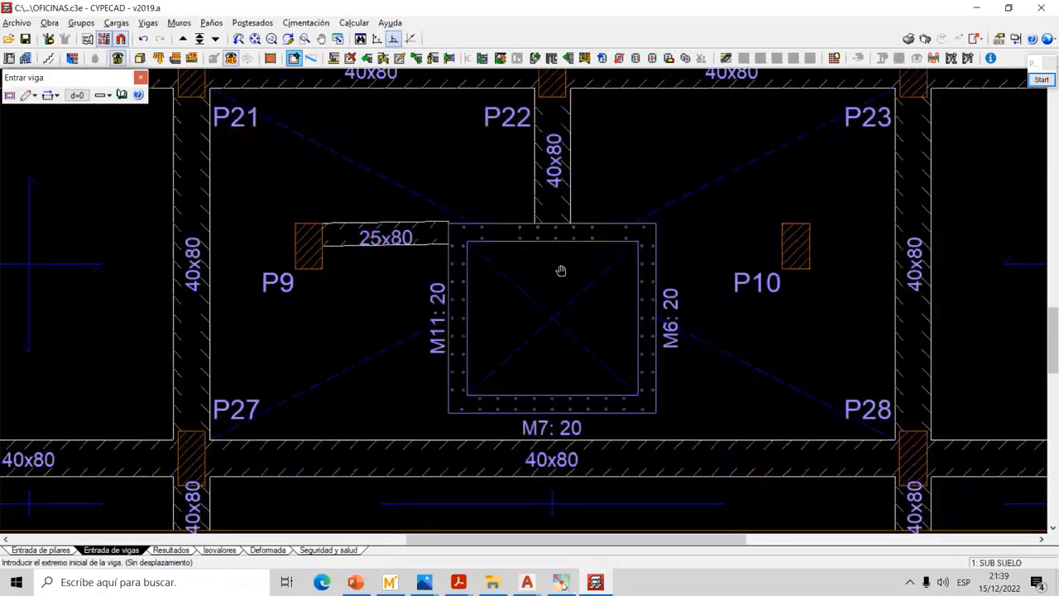
pyautogui.click(533, 244)
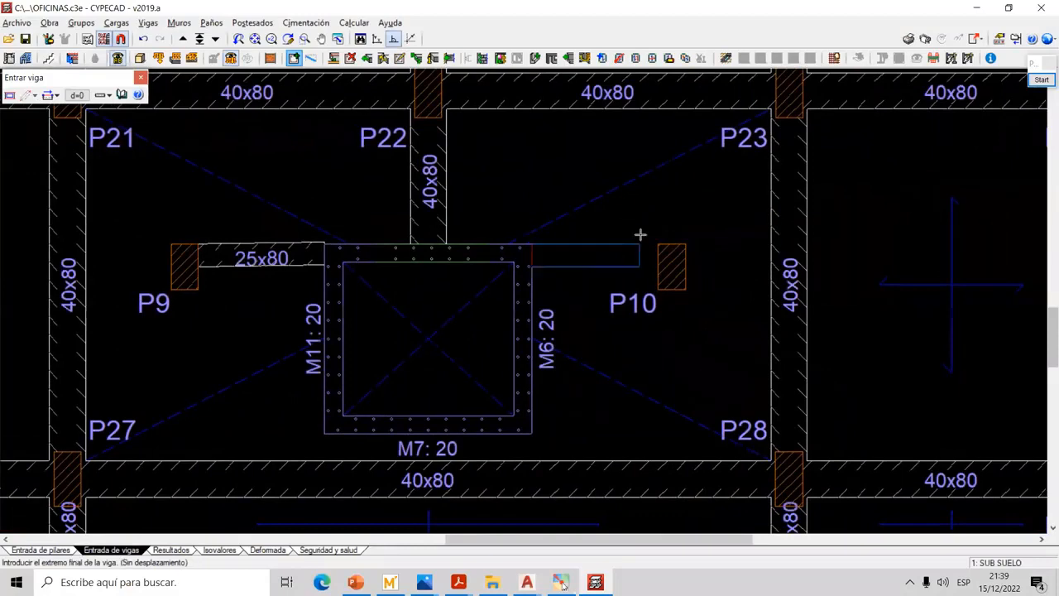
pyautogui.click(58, 96)
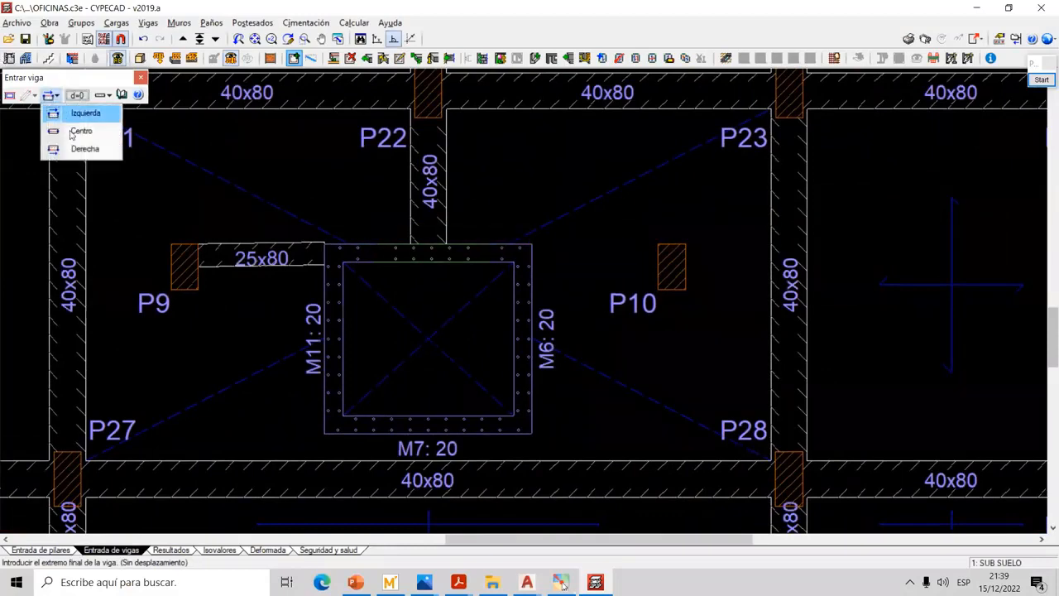
pyautogui.click(78, 149)
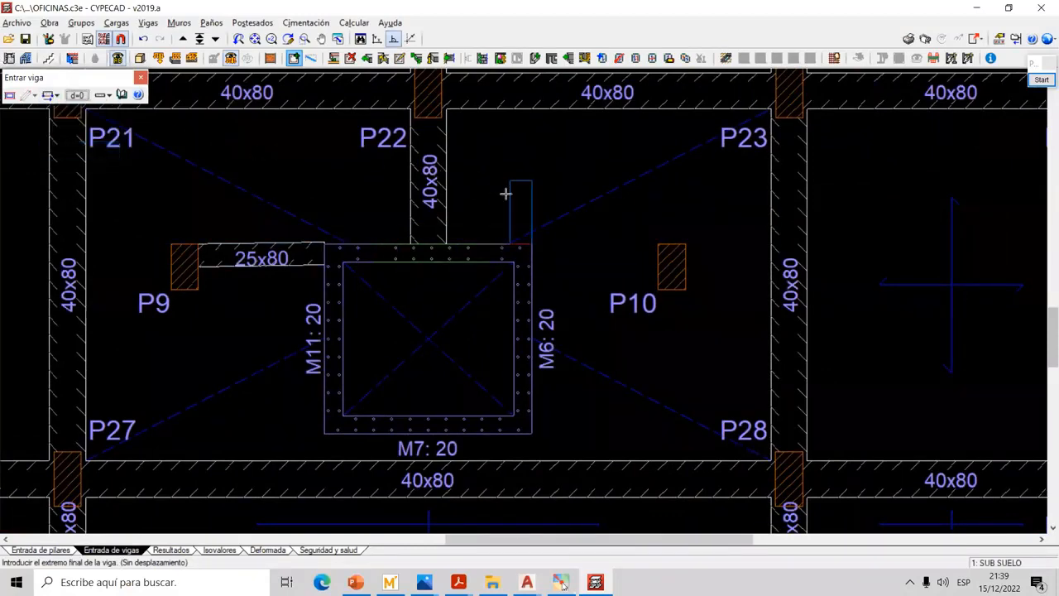
pyautogui.click(653, 235)
pyautogui.click(53, 96)
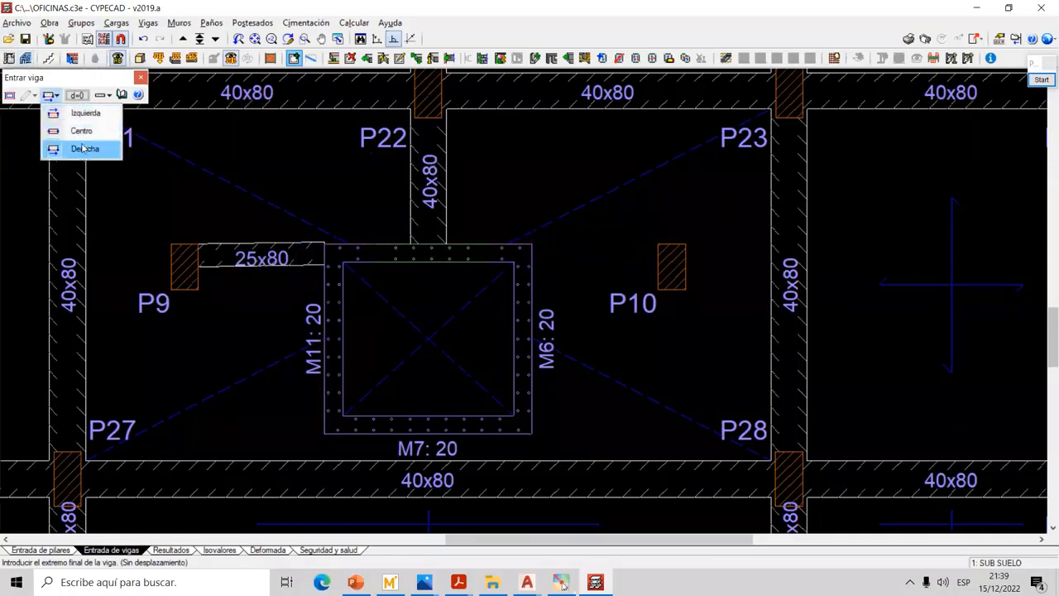
pyautogui.click(85, 113)
pyautogui.click(657, 246)
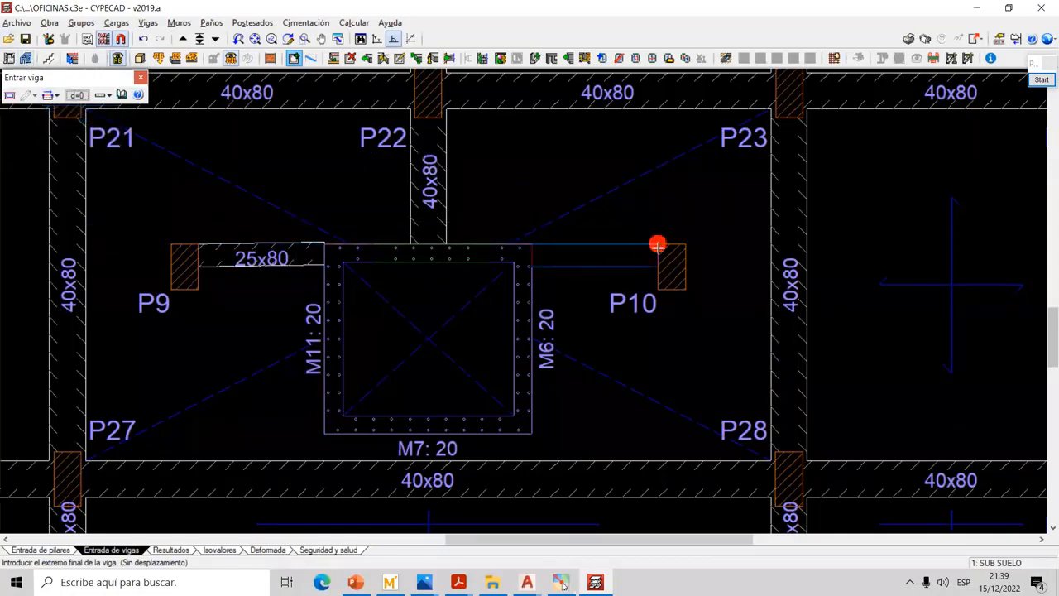
pyautogui.click(657, 246)
# Insert a 25x80 beam with Centro alignment from the centre of P9 straight down to P37
pyautogui.scroll(-3, 612, 207)
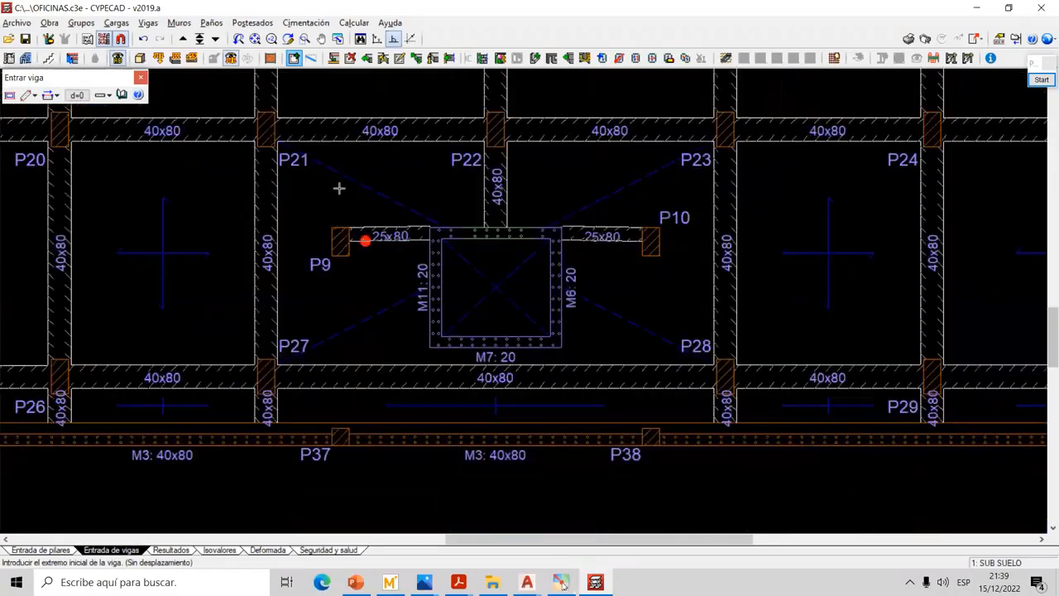
pyautogui.click(332, 140)
pyautogui.click(339, 251)
pyautogui.scroll(3, 339, 253)
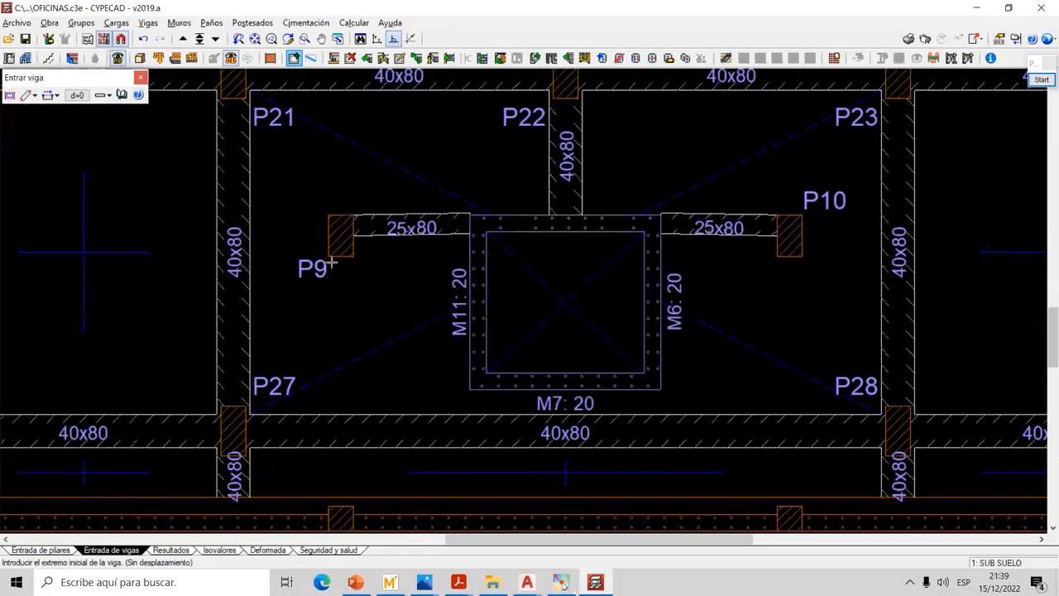
pyautogui.click(148, 22)
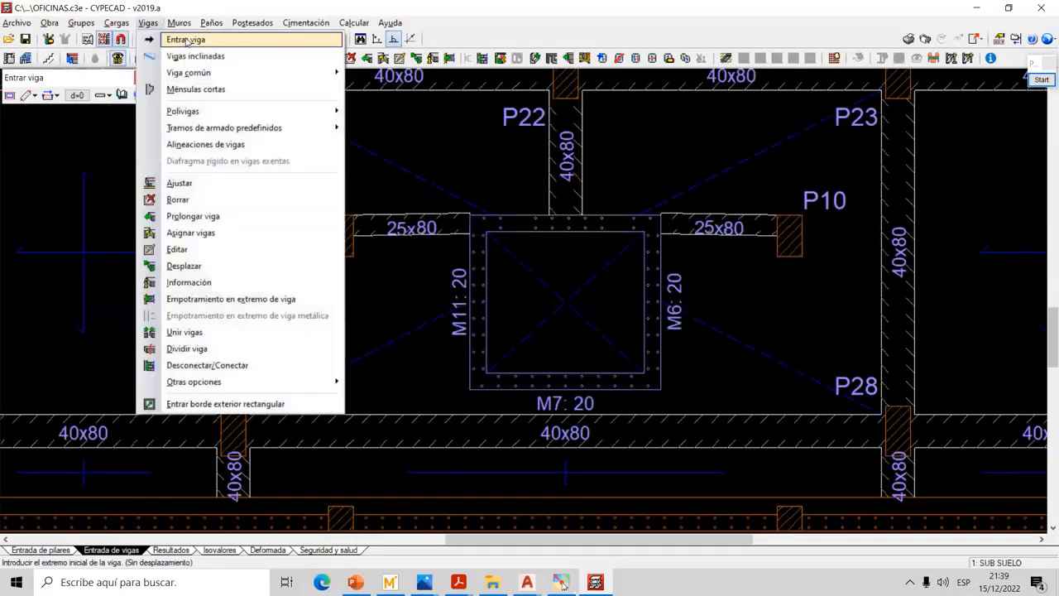
pyautogui.click(187, 40)
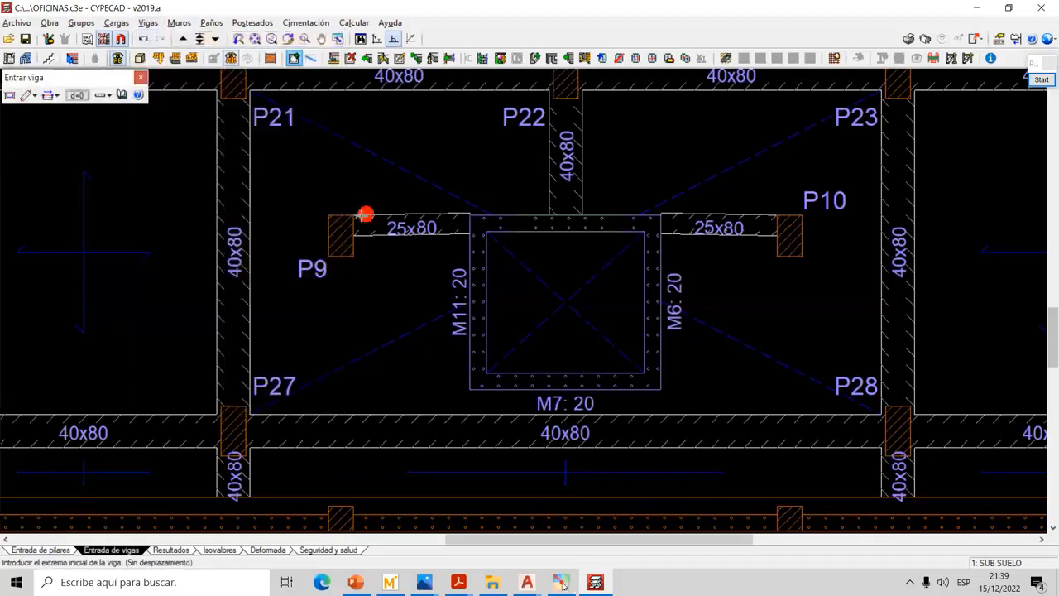
pyautogui.click(51, 96)
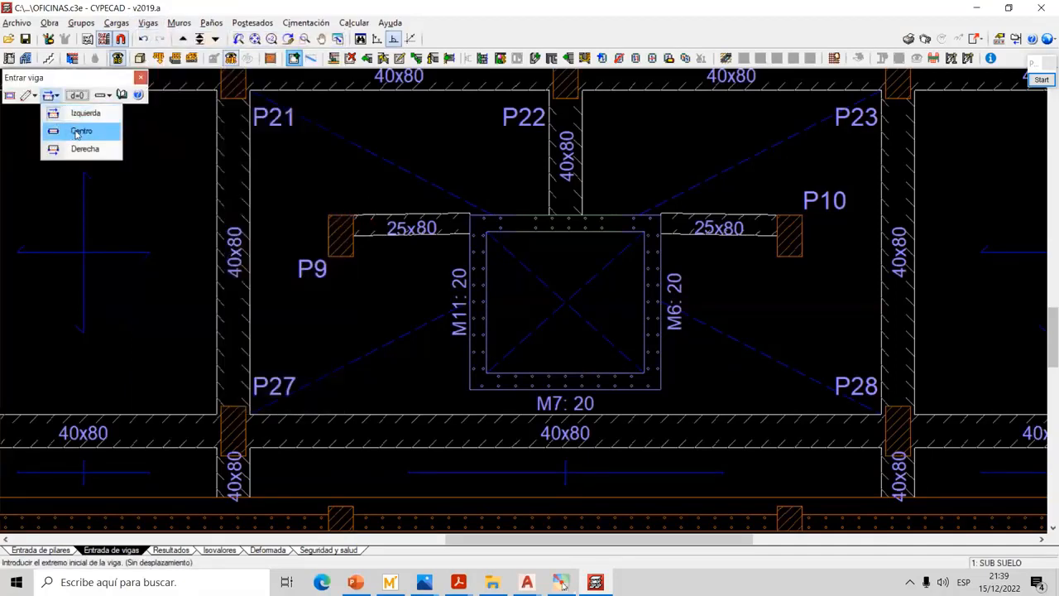
pyautogui.click(77, 131)
pyautogui.click(341, 236)
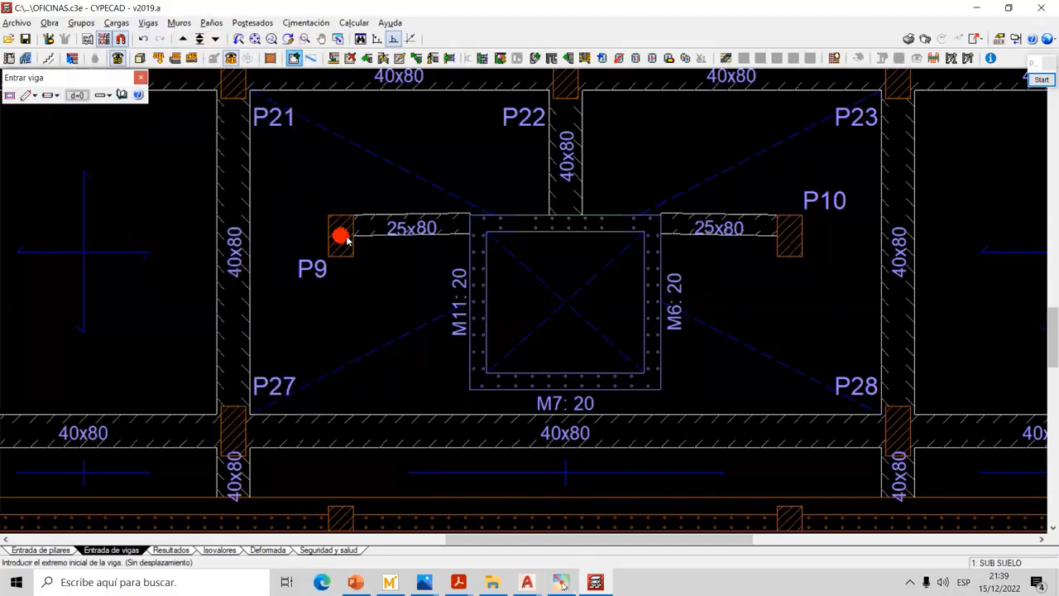
pyautogui.moveTo(348, 404); pyautogui.dragTo(355, 315, button='middle')
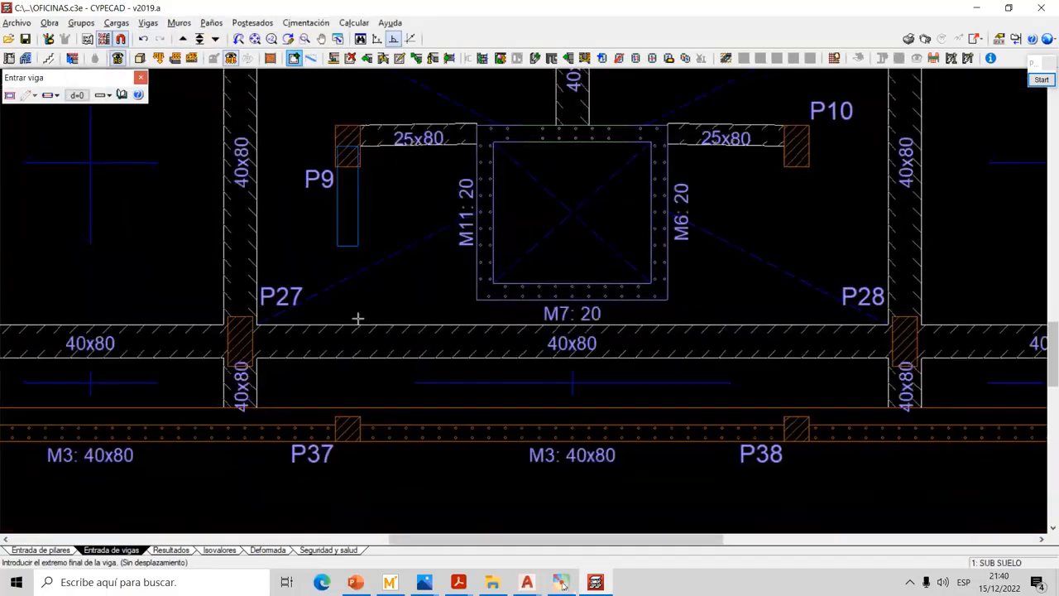
pyautogui.click(348, 428)
# Insert a matching centred 25x80 beam from P10 straight down to P38
pyautogui.scroll(-2, 704, 186)
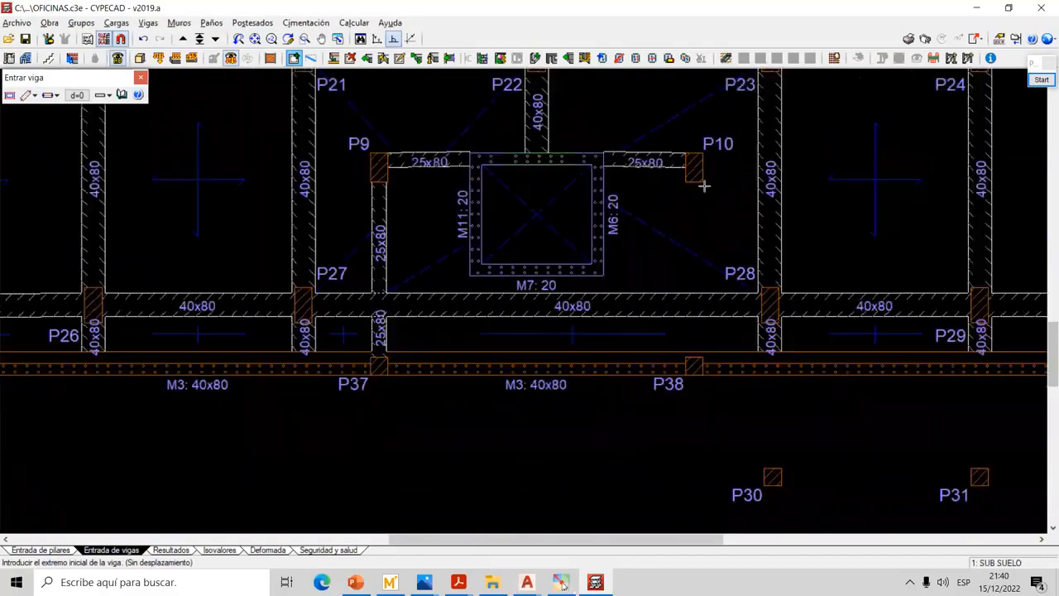
pyautogui.click(696, 172)
pyautogui.click(696, 363)
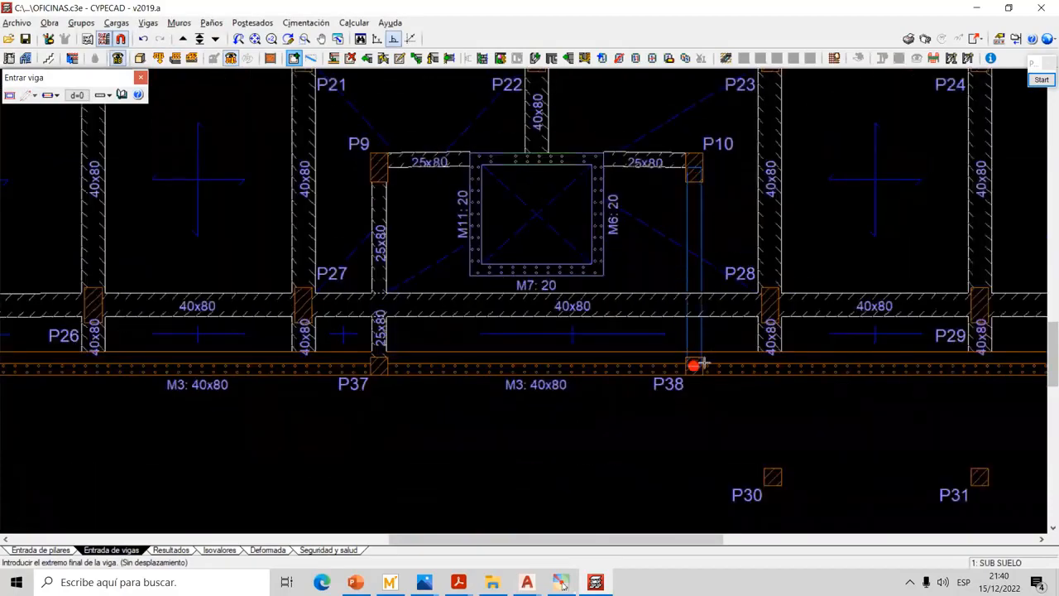
# Display the 00.-Subsuelo template to compare the new beams around the core with the plan, and hide it again
pyautogui.moveTo(598, 199); pyautogui.dragTo(598, 286, button='middle')
pyautogui.scroll(-1, 598, 286)
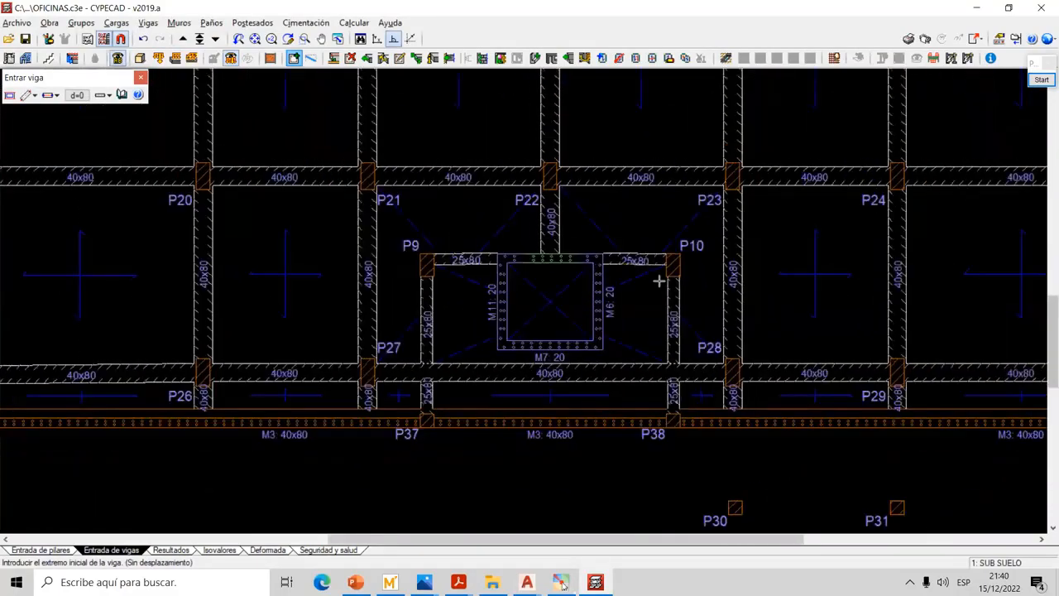
pyautogui.scroll(1, 661, 281)
pyautogui.scroll(1, 680, 176)
pyautogui.click(104, 39)
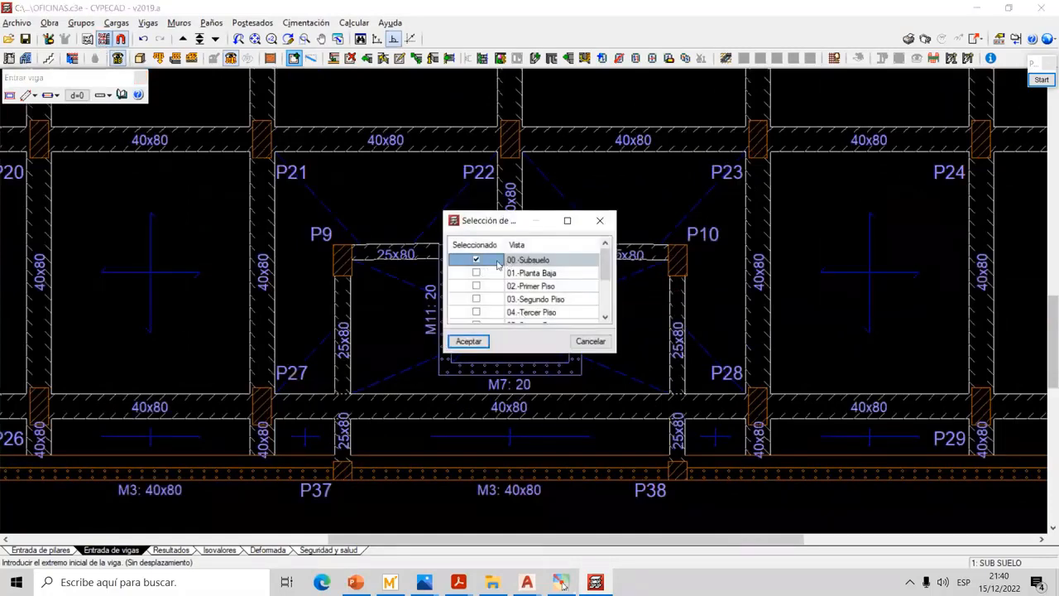
pyautogui.click(484, 345)
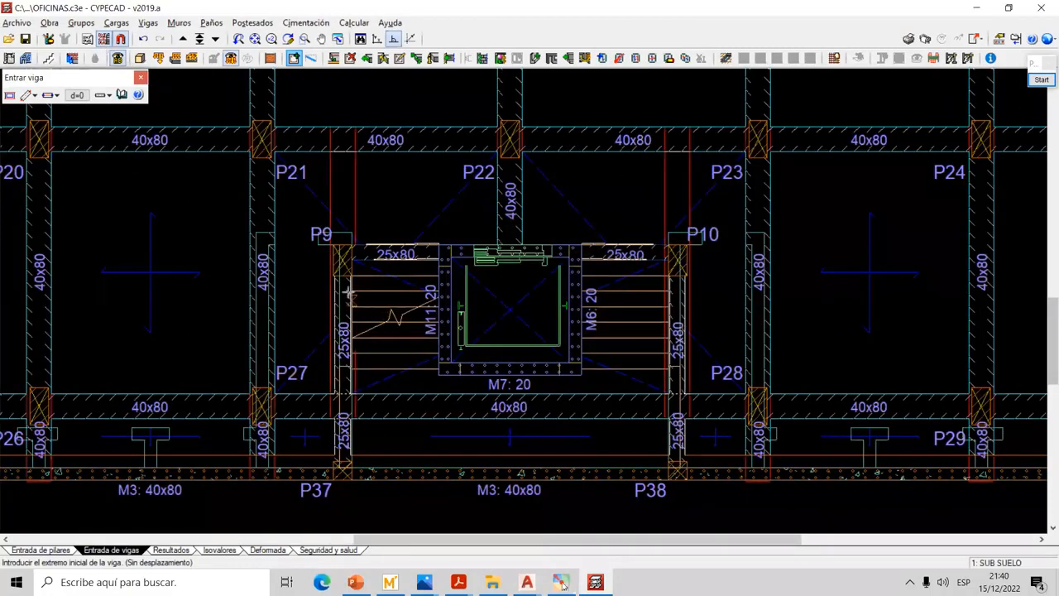
pyautogui.scroll(1, 351, 287)
pyautogui.scroll(1, 348, 287)
pyautogui.click(103, 39)
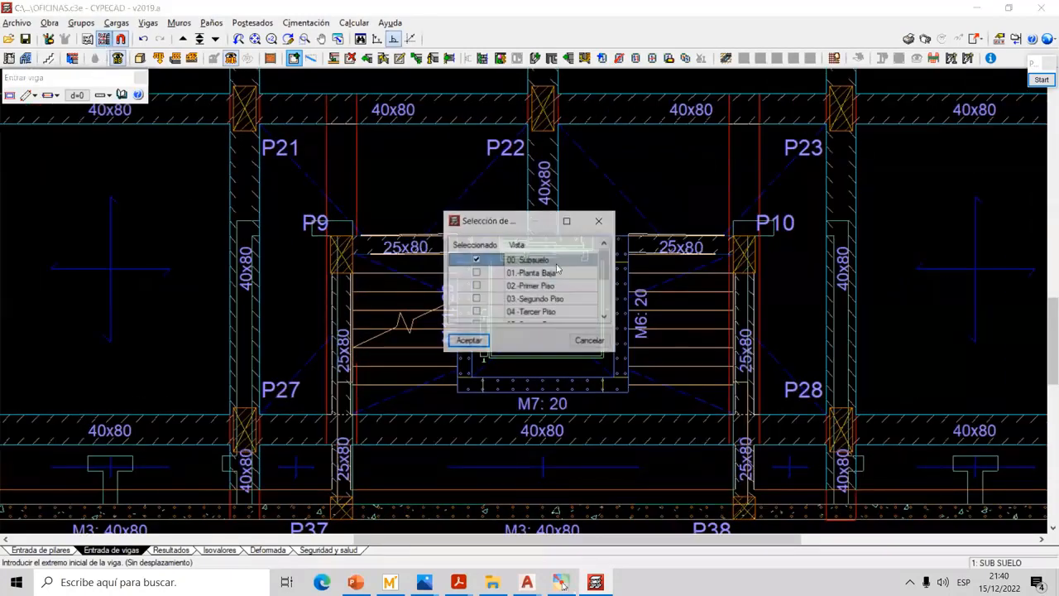
pyautogui.click(469, 341)
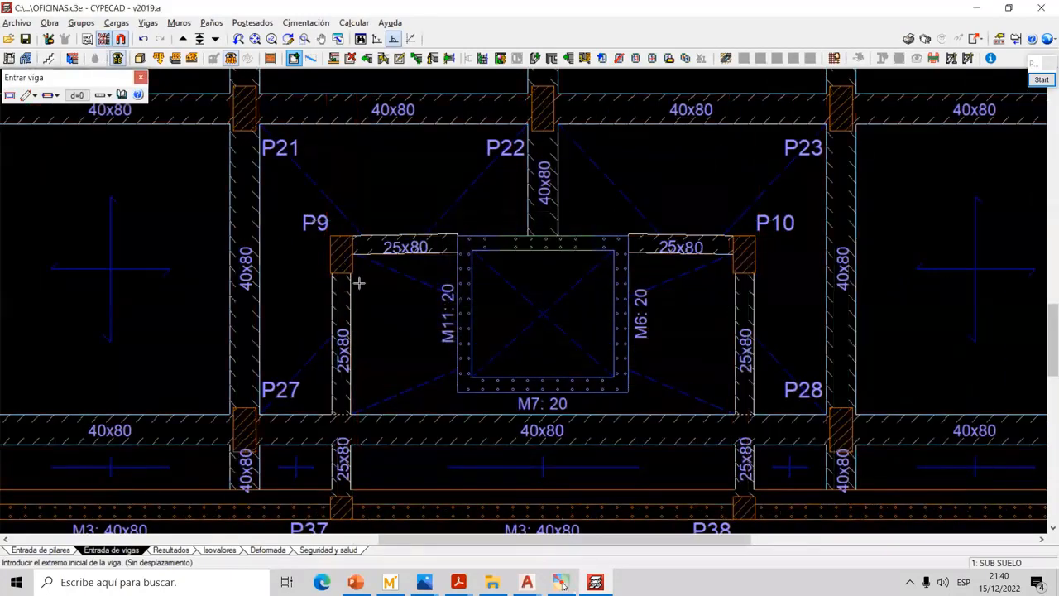
# Extend the vertical 25x80 beams at P9 and P10 up to the 40x80 beam between P21 and P23 with Prolongar viga
pyautogui.moveTo(428, 227); pyautogui.dragTo(318, 258, button='middle')
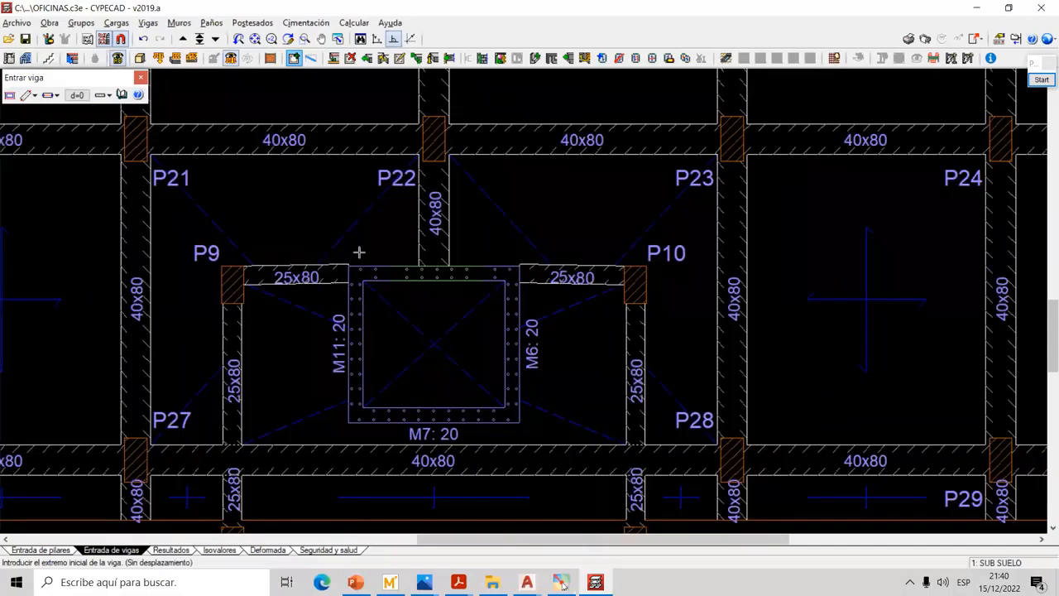
pyautogui.click(147, 22)
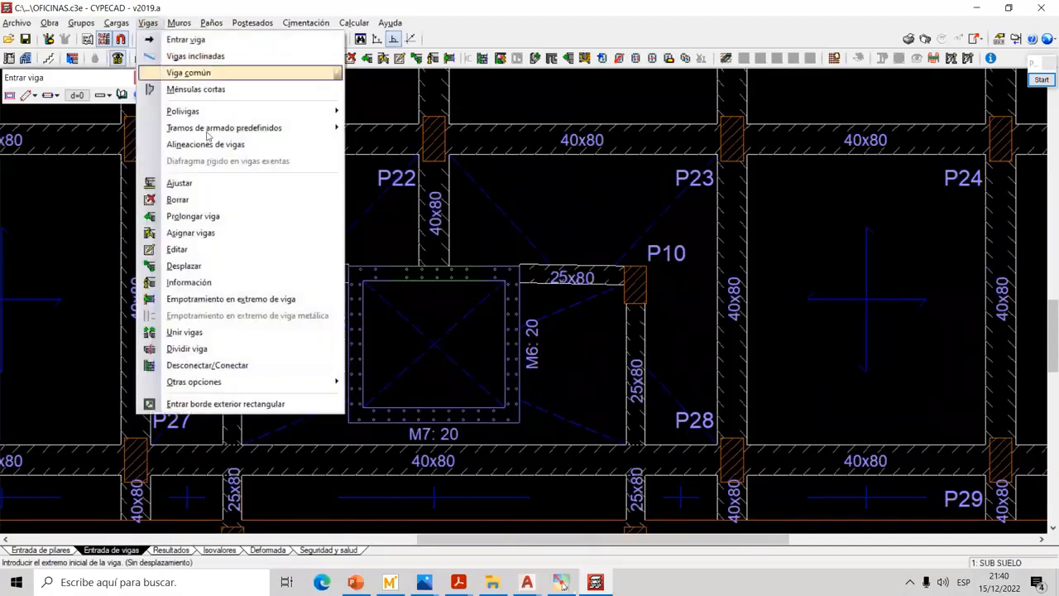
pyautogui.click(202, 217)
pyautogui.click(227, 282)
pyautogui.click(232, 137)
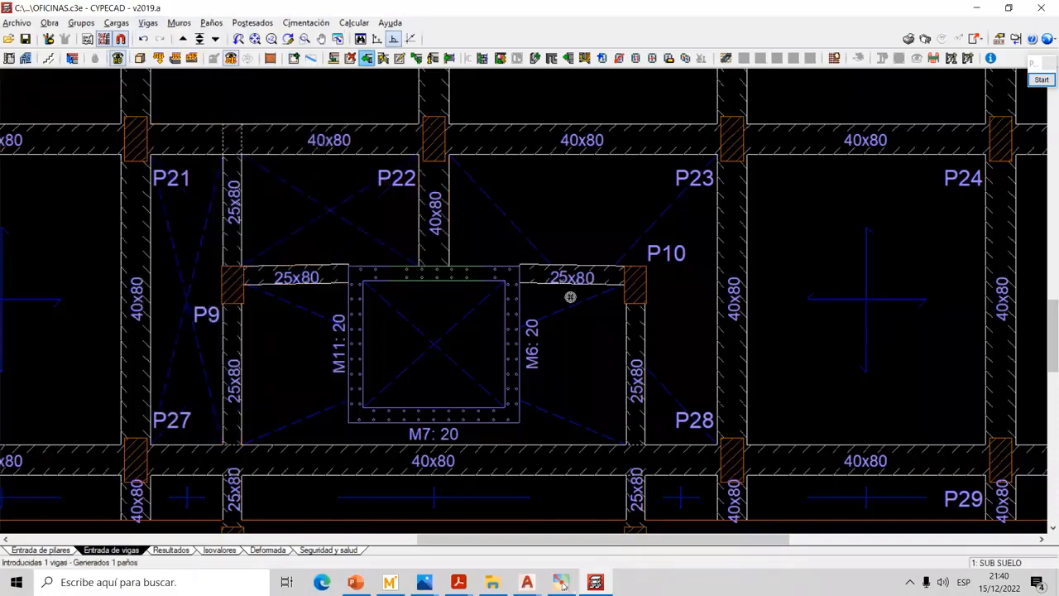
pyautogui.click(638, 326)
pyautogui.click(634, 138)
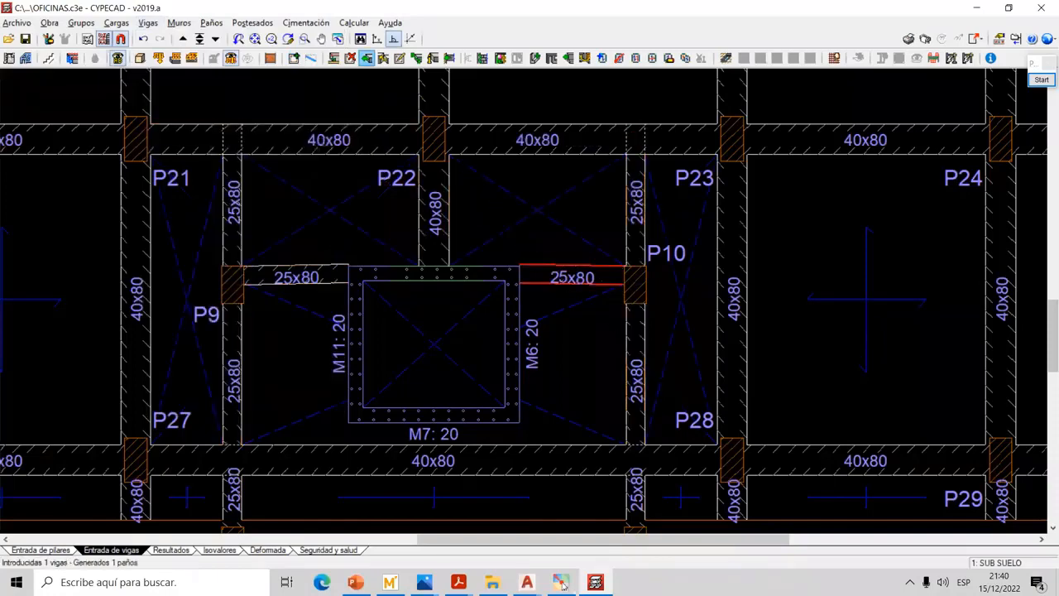
# Start the Ajustar beam command for the slanted beam beside P9 and turn off object snapping (Activar capturas)
pyautogui.scroll(3, 456, 262)
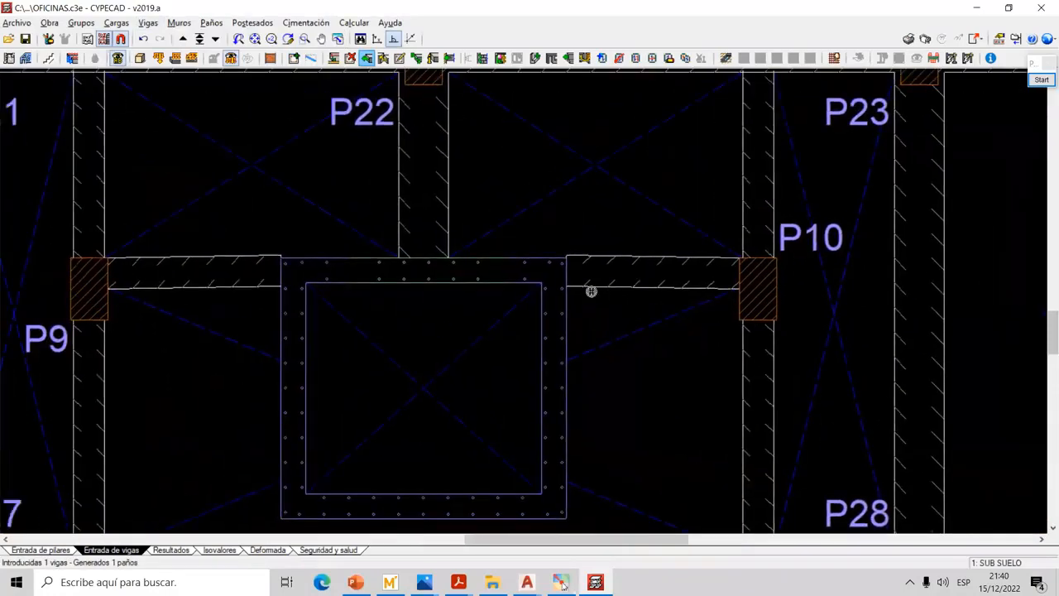
pyautogui.scroll(4, 380, 287)
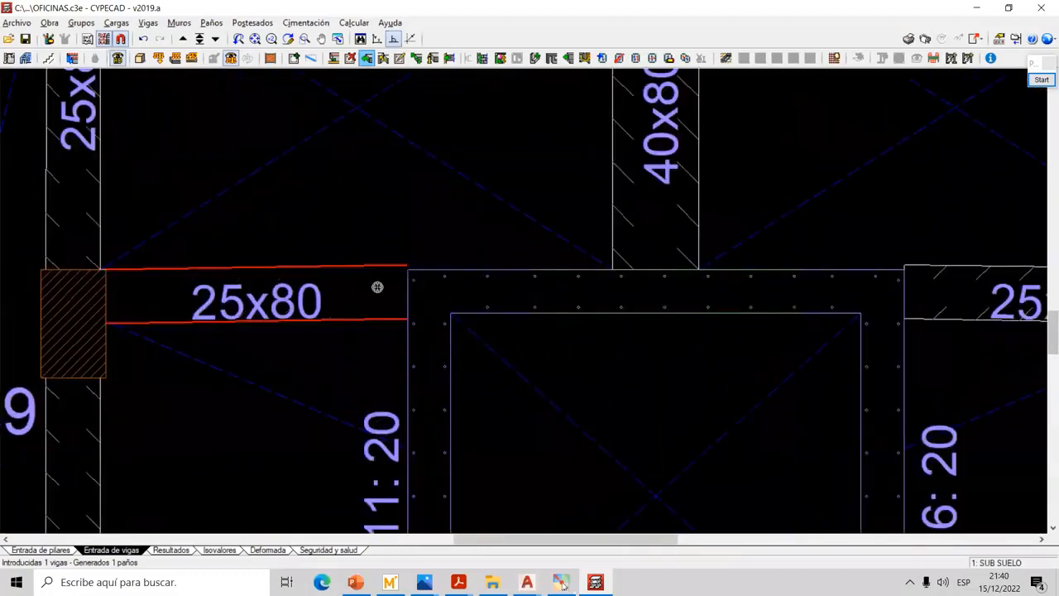
pyautogui.scroll(2, 447, 294)
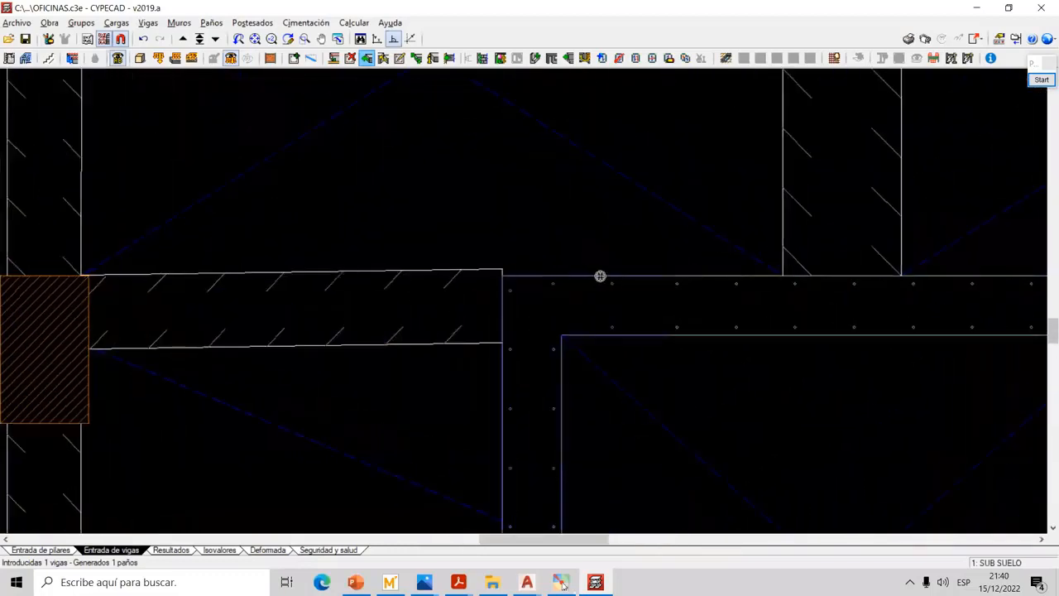
pyautogui.scroll(-1, 605, 284)
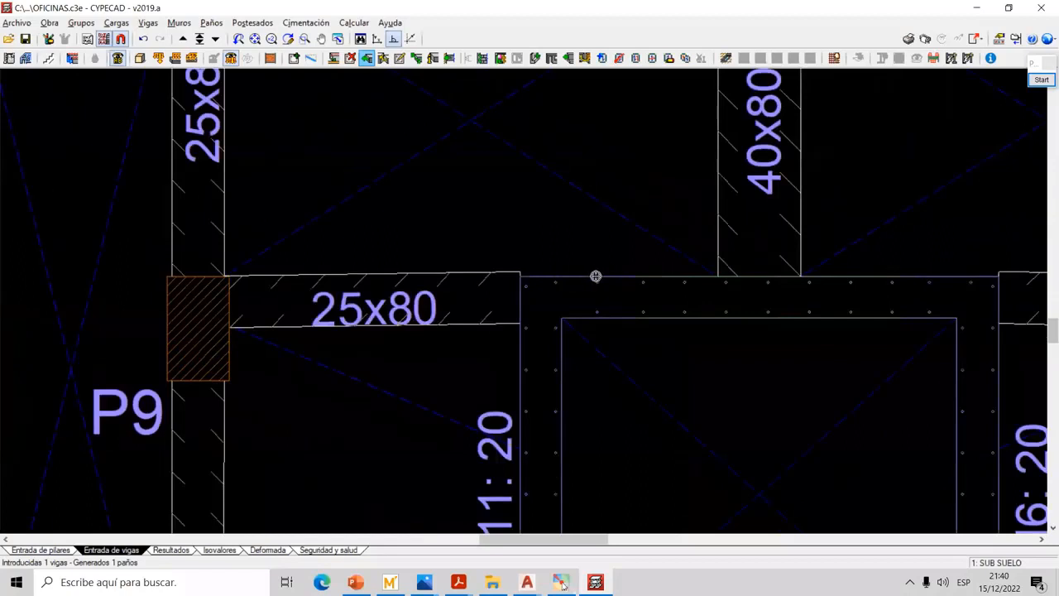
pyautogui.click(148, 22)
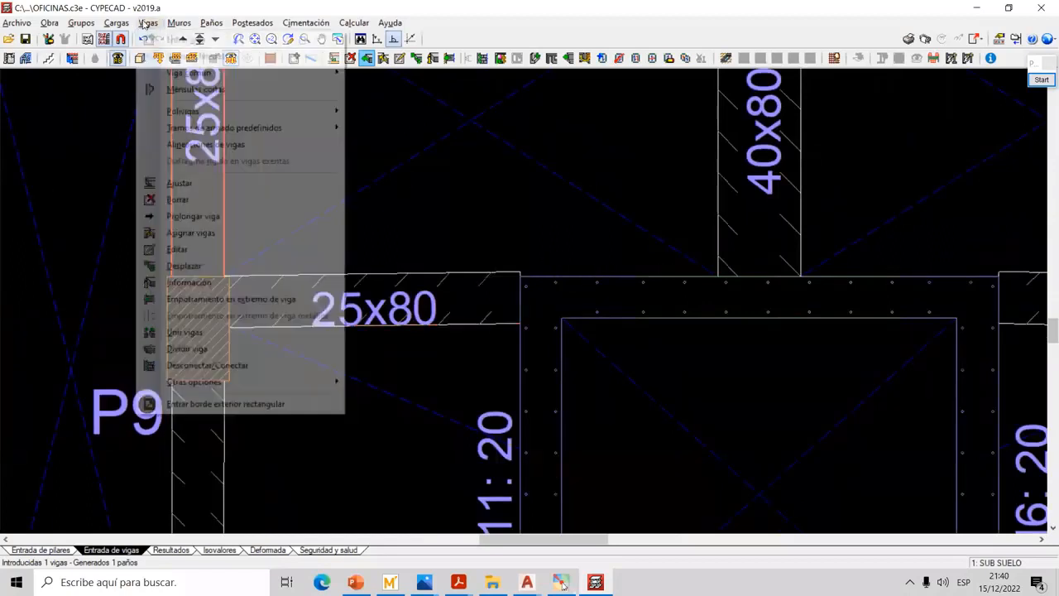
pyautogui.click(180, 183)
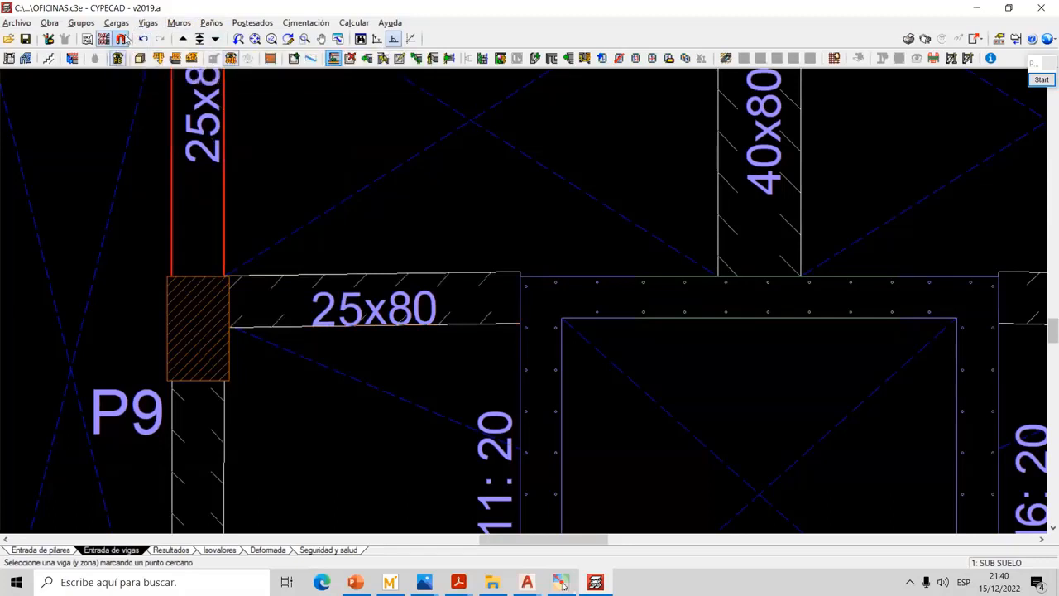
pyautogui.click(122, 39)
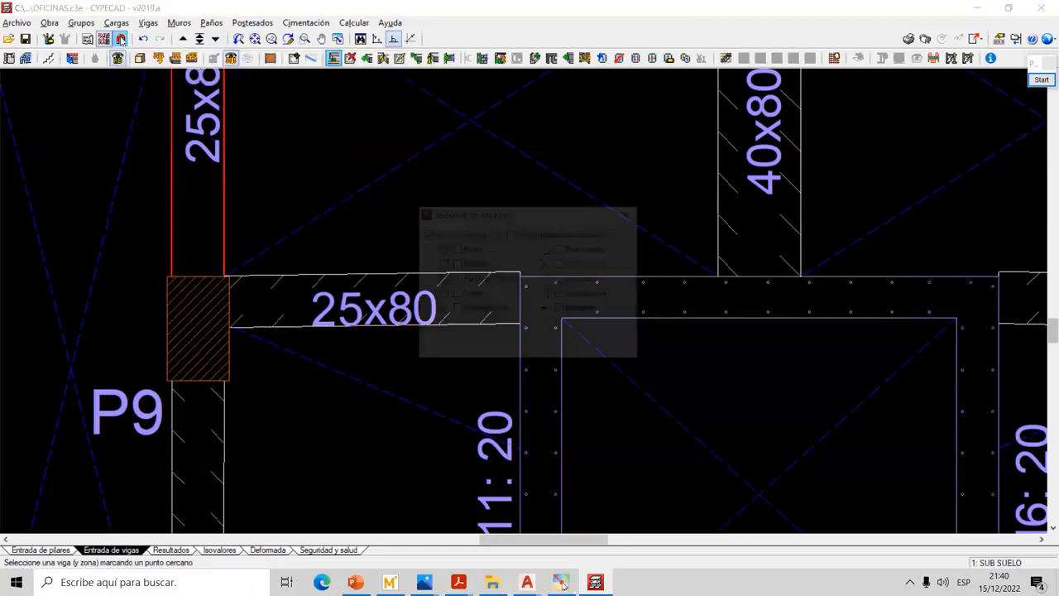
pyautogui.click(427, 233)
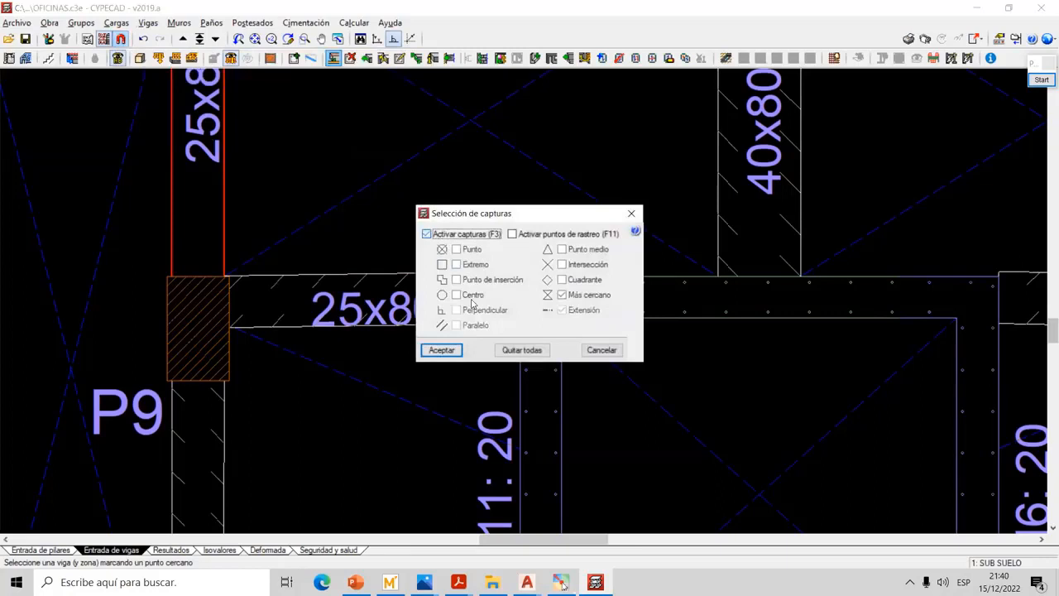
pyautogui.click(441, 350)
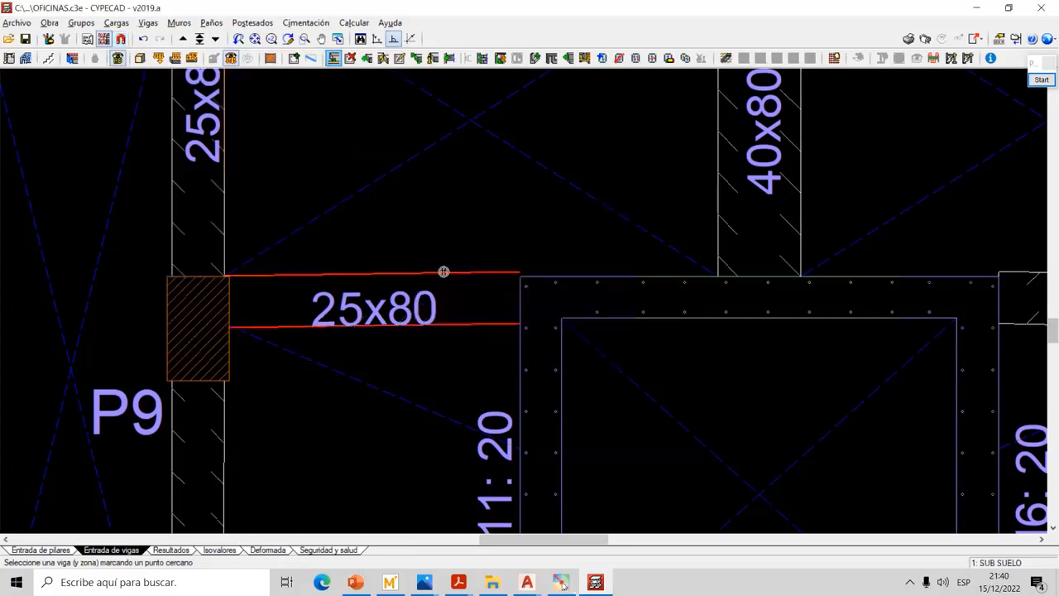
# Adjust the 25x80 beam between P9 and the elevator core so its upper edge aligns with the core wall's outer face
pyautogui.click(148, 23)
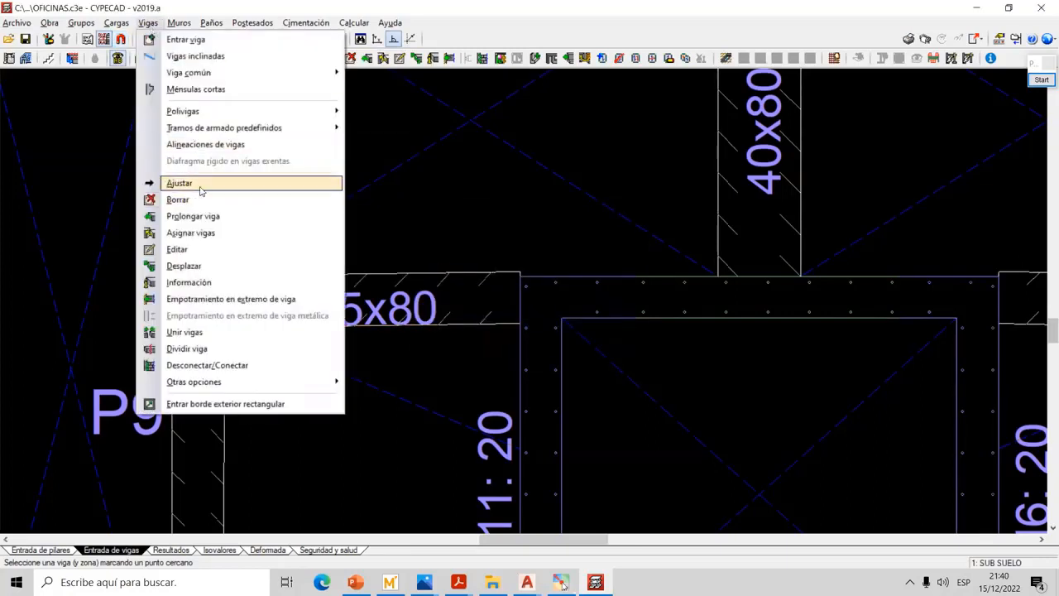
pyautogui.click(199, 191)
pyautogui.click(445, 244)
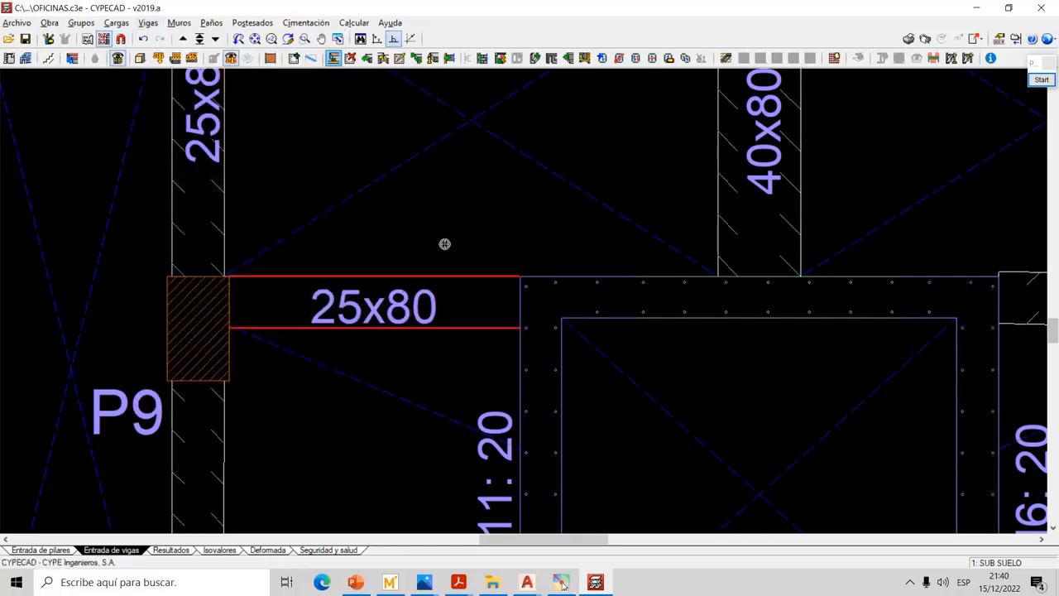
# Adjust the 25x80 beam between P10 and the elevator core so its upper edge aligns with the core wall's outer face
pyautogui.scroll(-1, 446, 243)
pyautogui.scroll(-3, 494, 195)
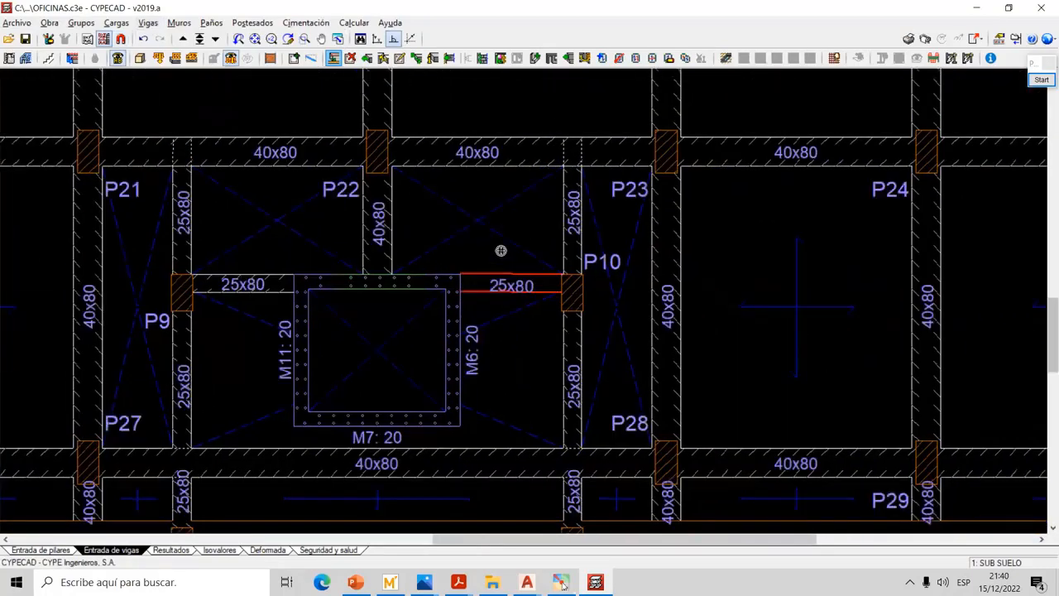
pyautogui.scroll(4, 494, 258)
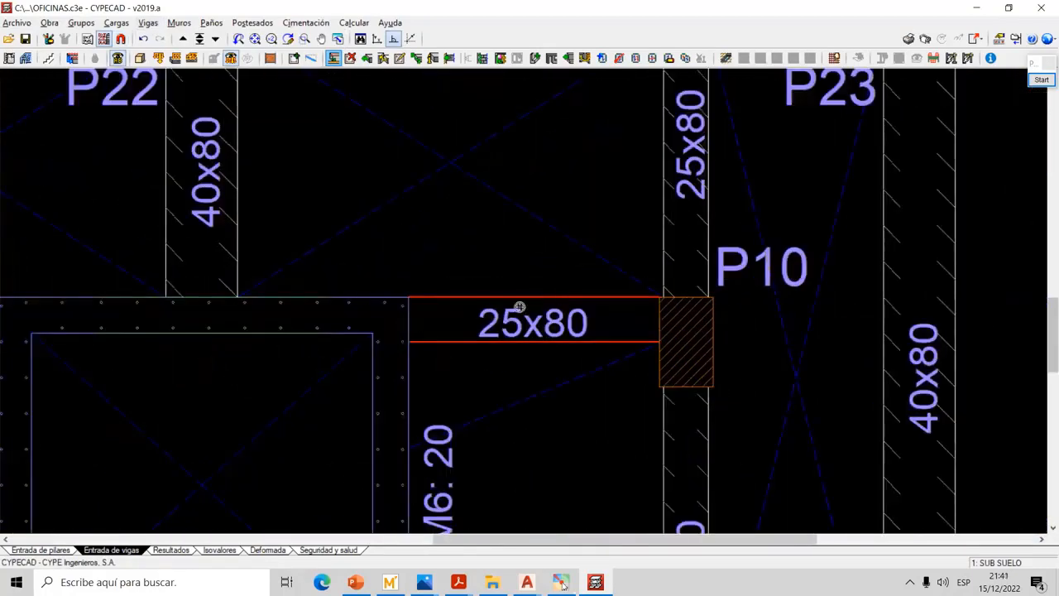
pyautogui.scroll(1, 513, 310)
pyautogui.scroll(1, 529, 307)
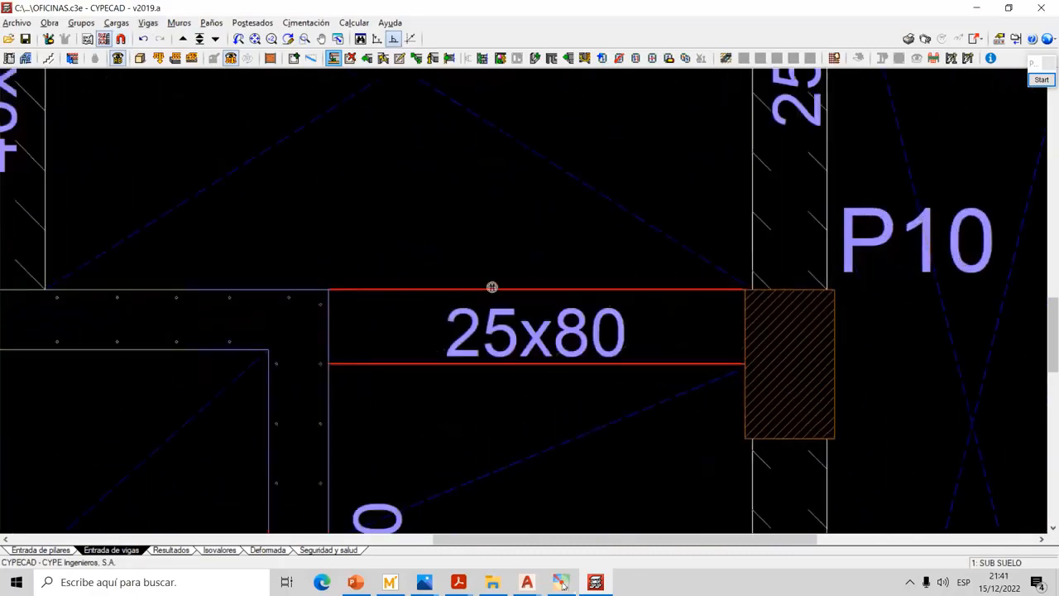
pyautogui.scroll(-4, 490, 288)
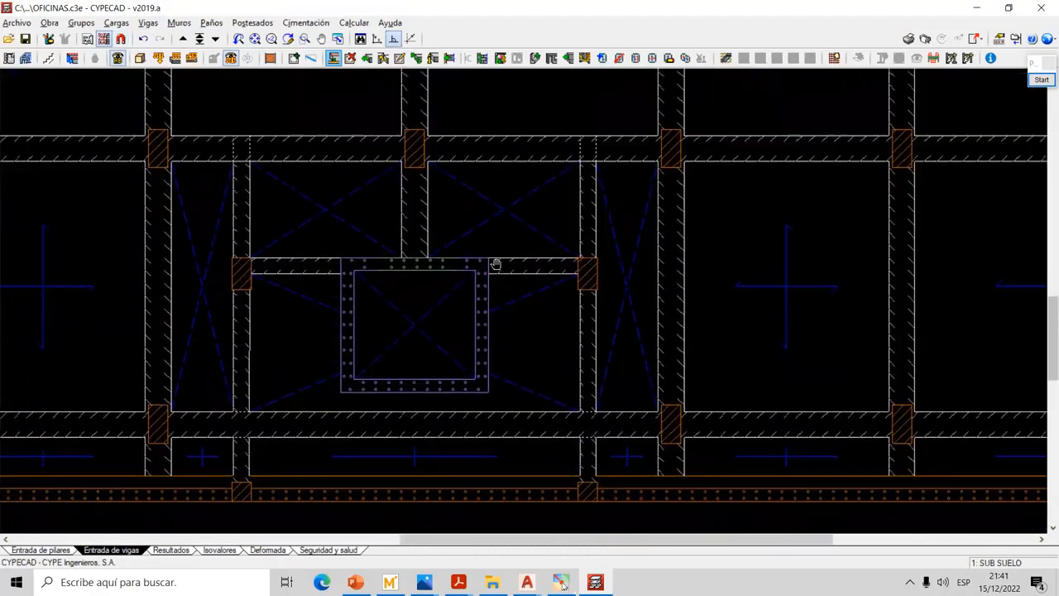
pyautogui.scroll(-4, 497, 273)
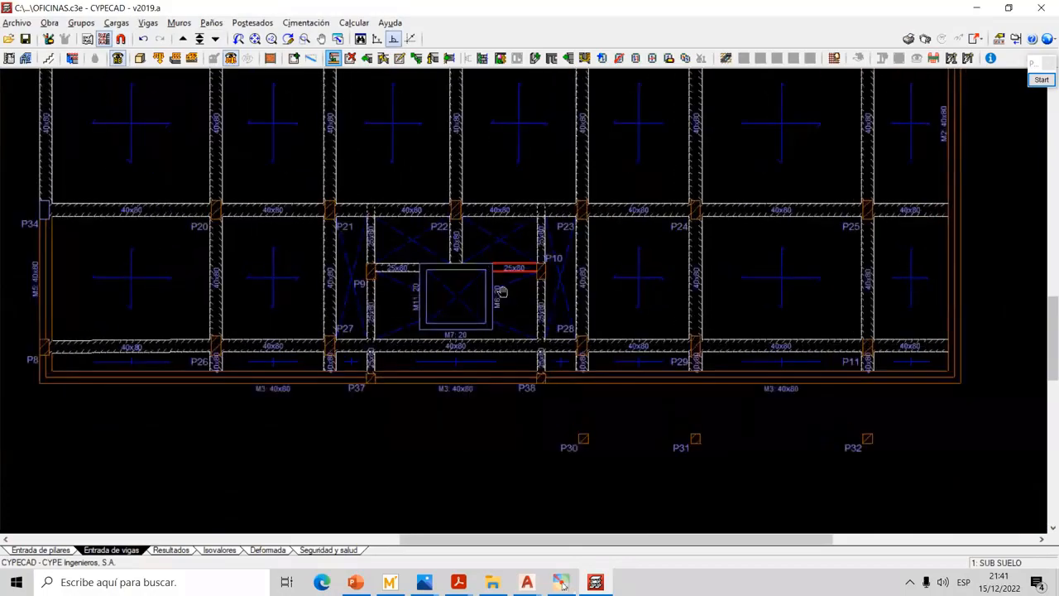
# Cross out the empty panels between P10 and P23/P28 and between P22 and P10 in green with the screen annotation pen
pyautogui.scroll(1, 506, 284)
pyautogui.click(1042, 79)
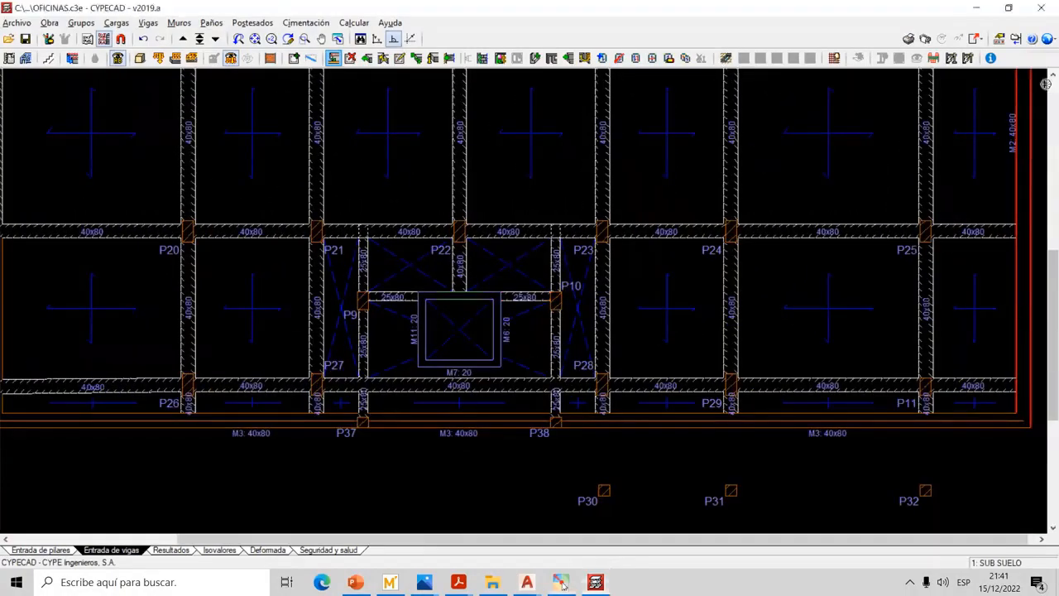
pyautogui.click(1049, 95)
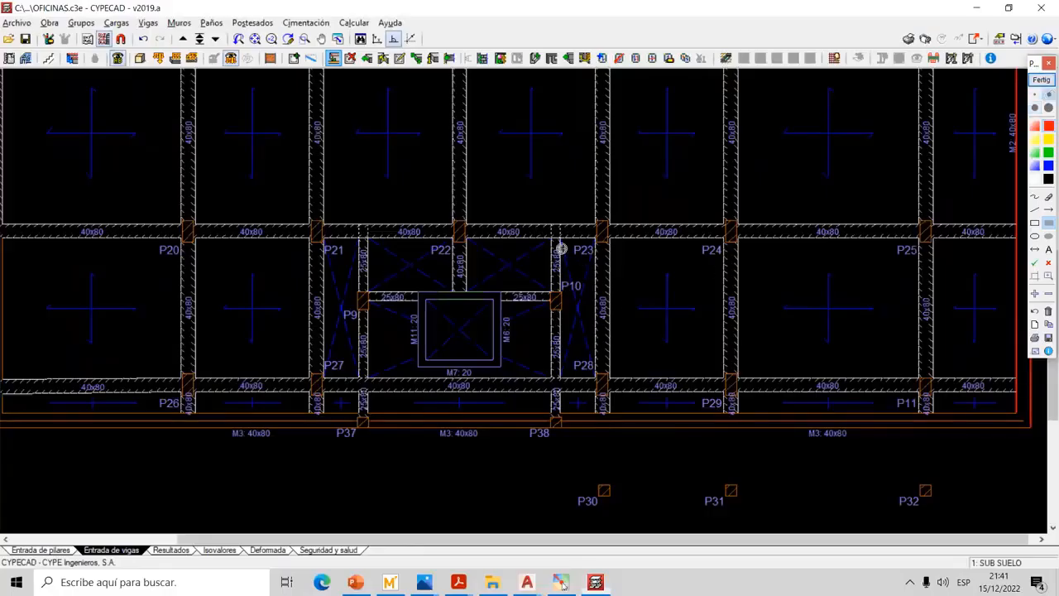
pyautogui.click(1035, 196)
pyautogui.click(1049, 150)
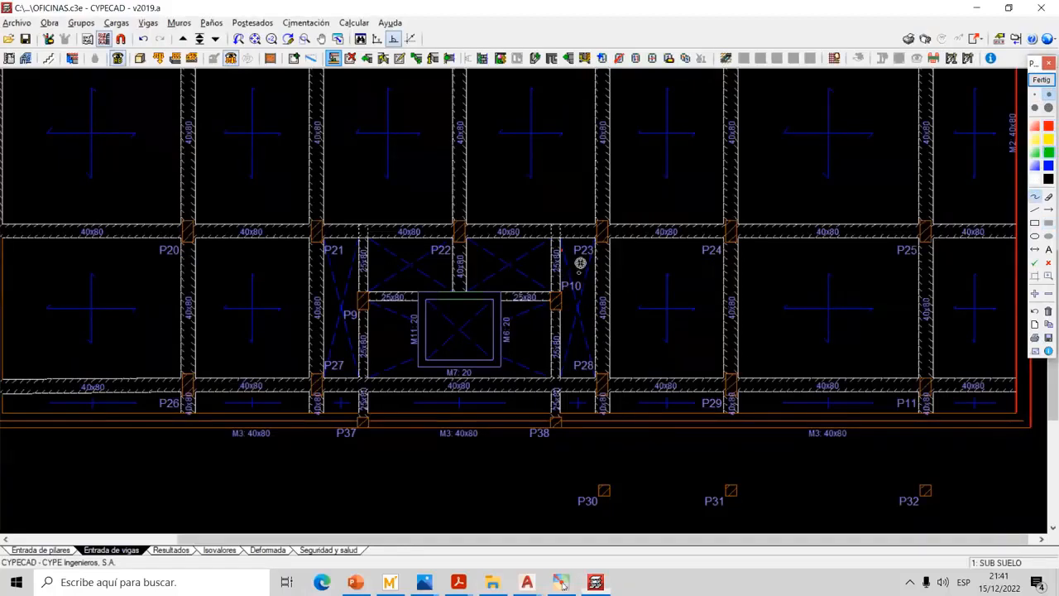
pyautogui.moveTo(562, 247)
pyautogui.mouseDown()
pyautogui.moveTo(596, 360)
pyautogui.moveTo(577, 302)
pyautogui.moveTo(563, 369)
pyautogui.mouseUp()
pyautogui.moveTo(547, 240); pyautogui.dragTo(471, 290)
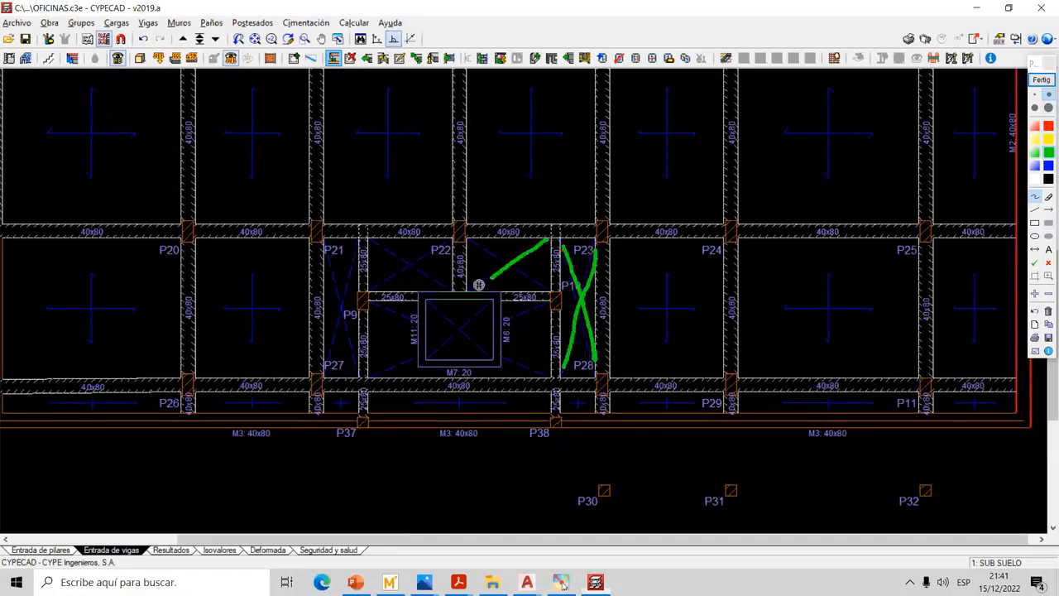
pyautogui.moveTo(485, 247); pyautogui.dragTo(544, 287)
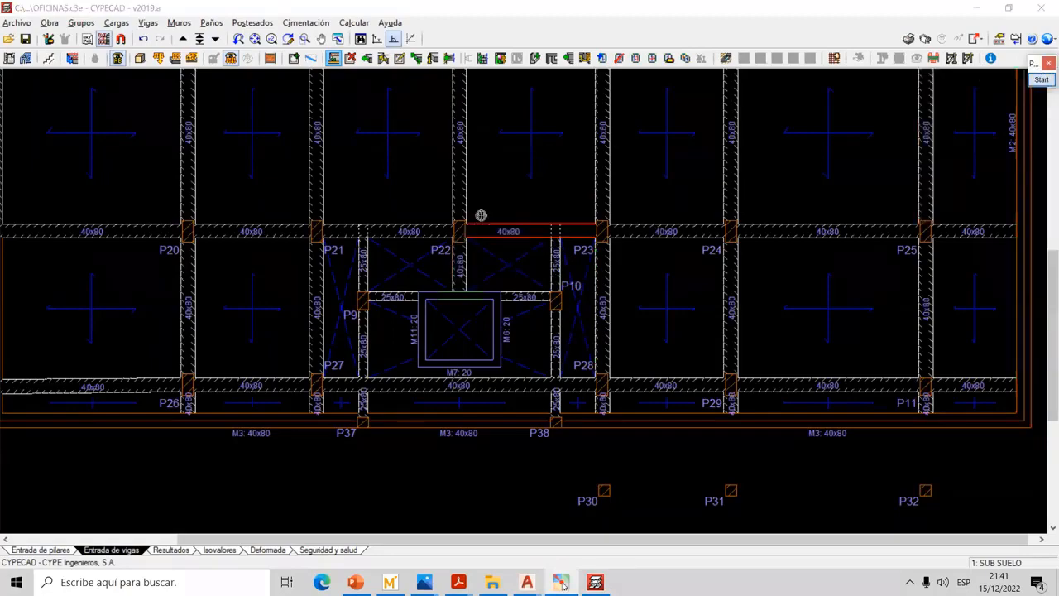
# Copy the ground-supported slab of the panel between P16, P17, P23 and P24, keeping all copy options selected
pyautogui.scroll(1, 548, 284)
pyautogui.scroll(2, 584, 290)
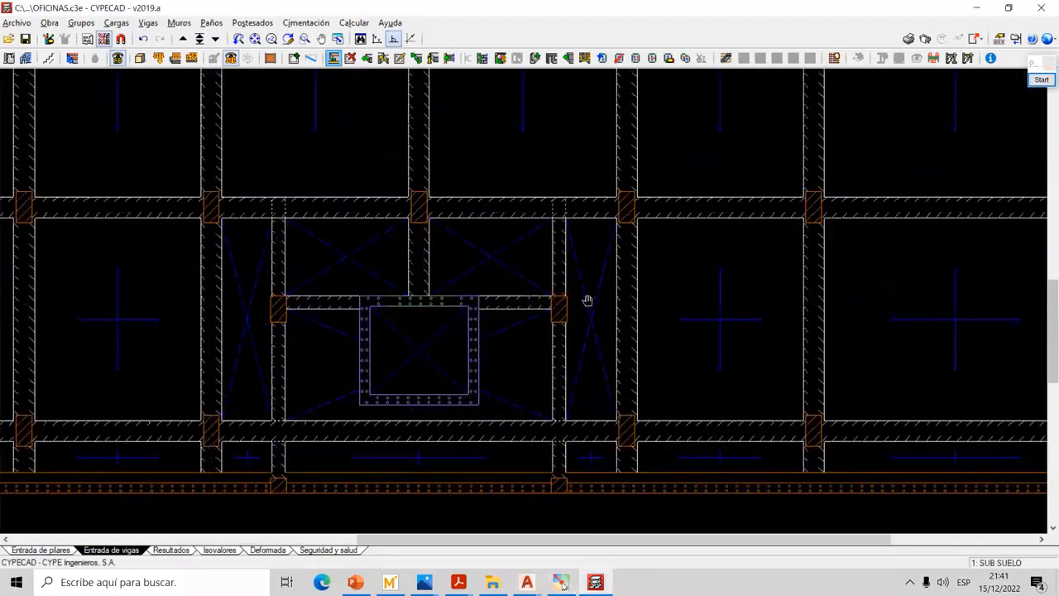
pyautogui.scroll(-3, 530, 248)
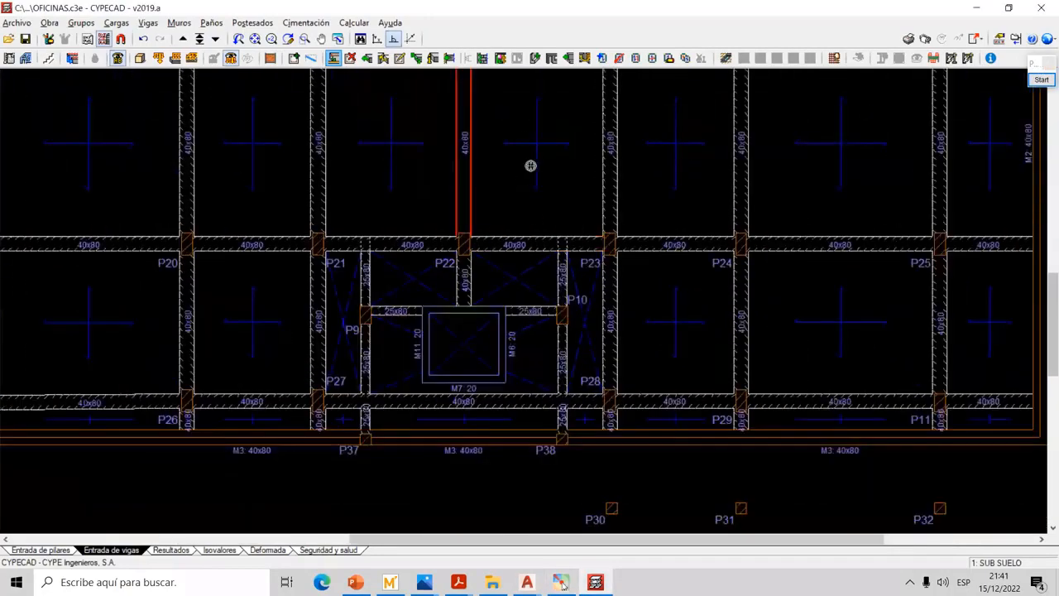
pyautogui.scroll(-3, 529, 163)
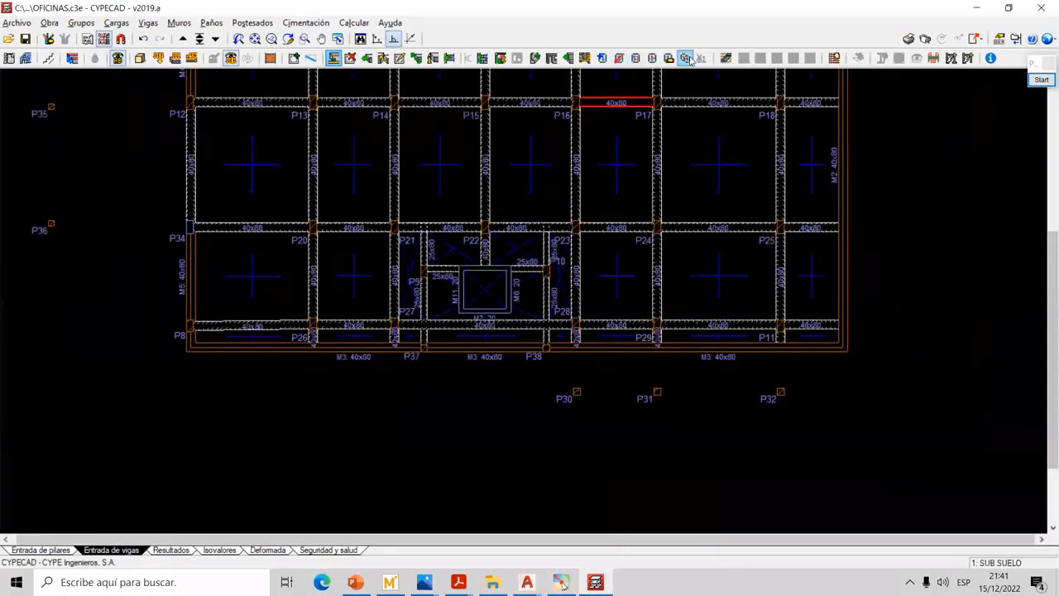
pyautogui.click(687, 60)
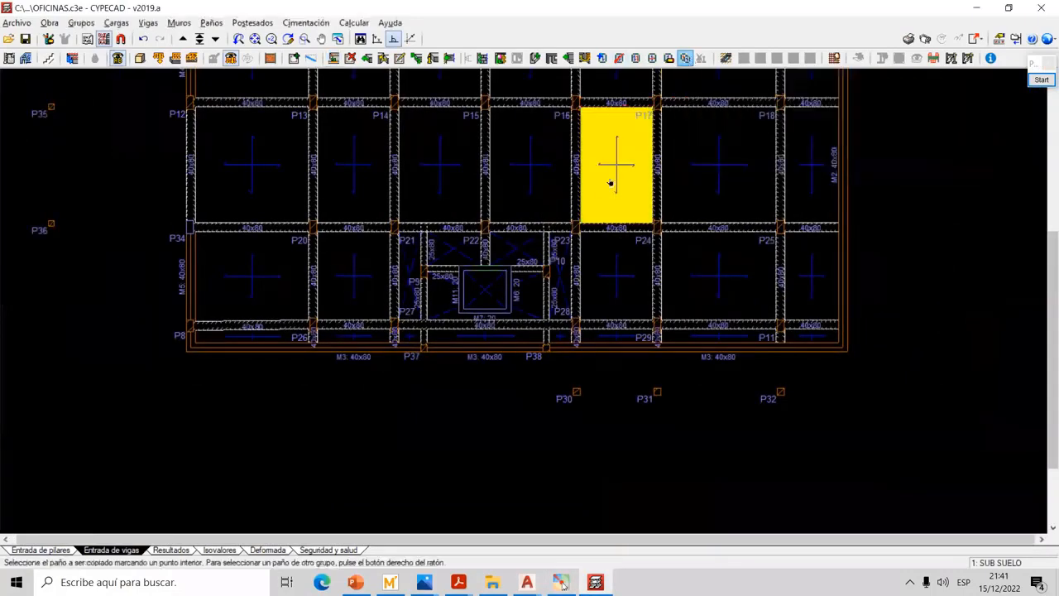
pyautogui.click(612, 182)
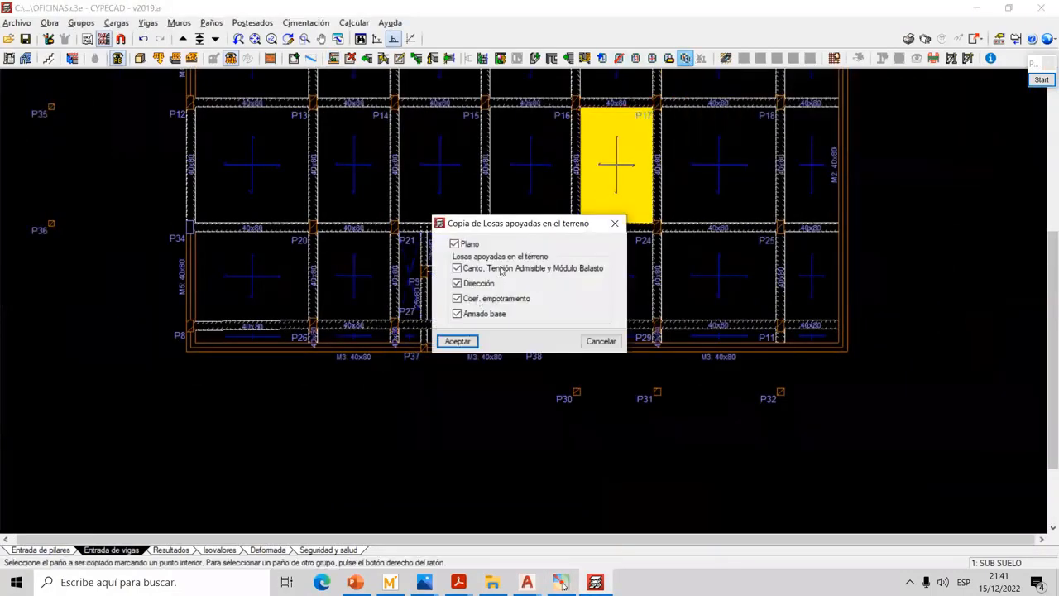
pyautogui.click(458, 341)
# Apply the copied ground-supported slab to the six empty panels around the elevator core between P21/P27 and P23/P28
pyautogui.scroll(3, 482, 289)
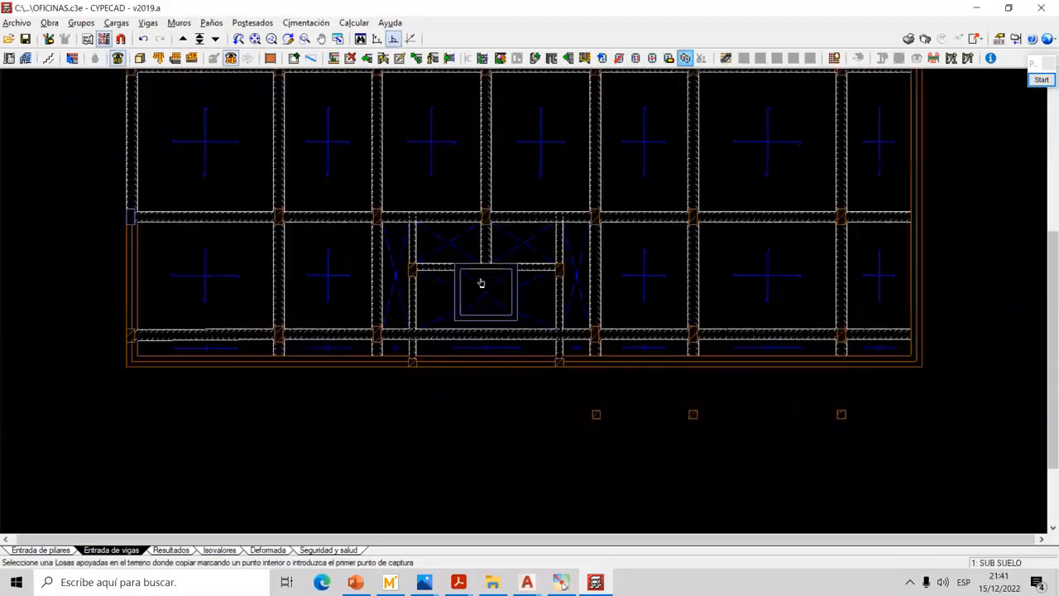
pyautogui.click(615, 239)
pyautogui.click(561, 240)
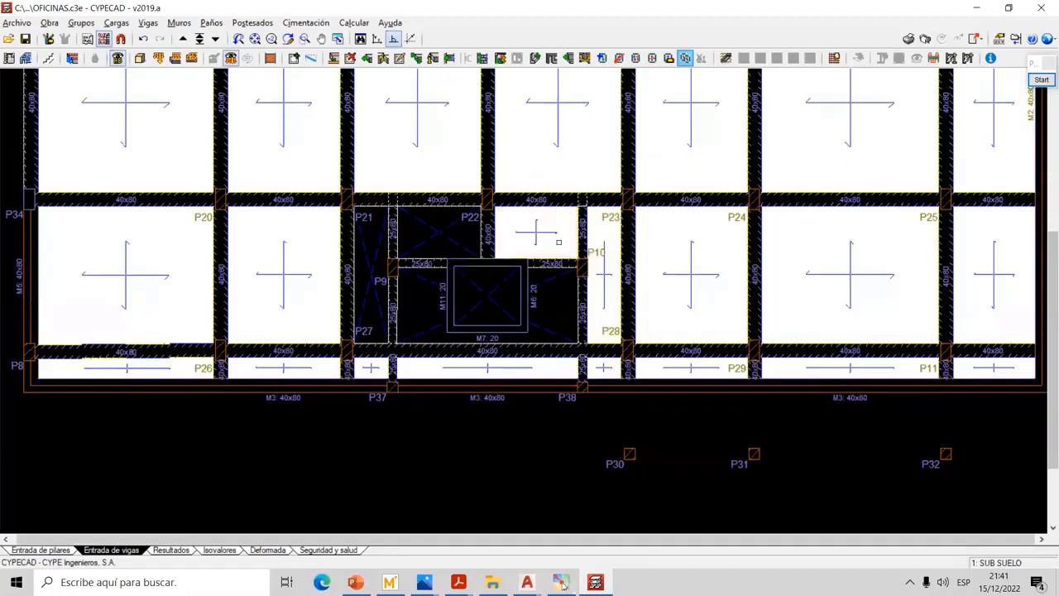
pyautogui.click(549, 303)
pyautogui.click(419, 229)
pyautogui.click(372, 273)
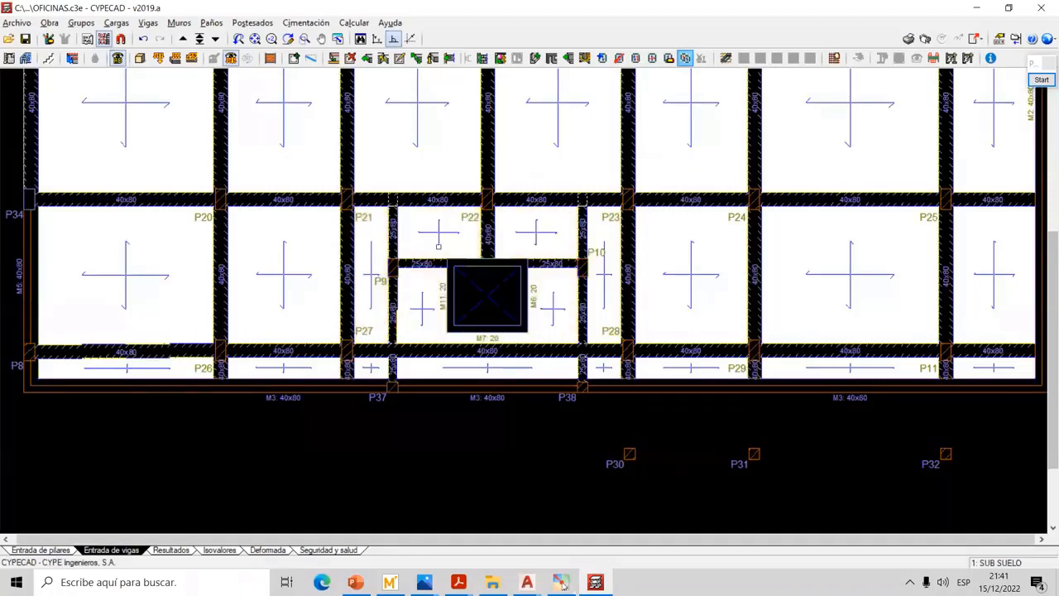
# Open the 3D floor view (Vista 3D plantas) from BASE ASCENSOR up to PLANTA BAJA
pyautogui.click(82, 23)
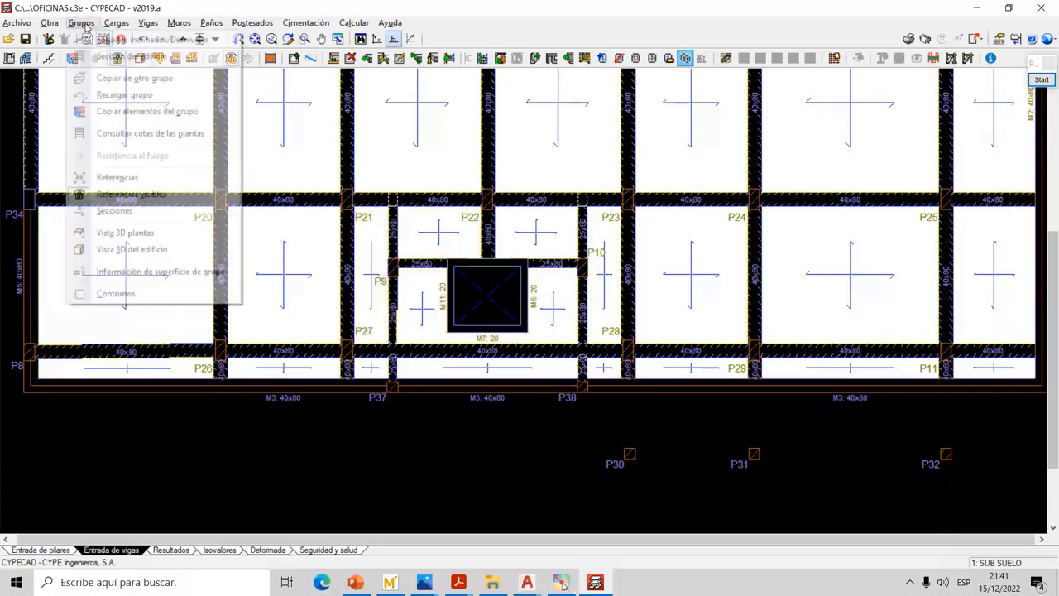
pyautogui.click(150, 233)
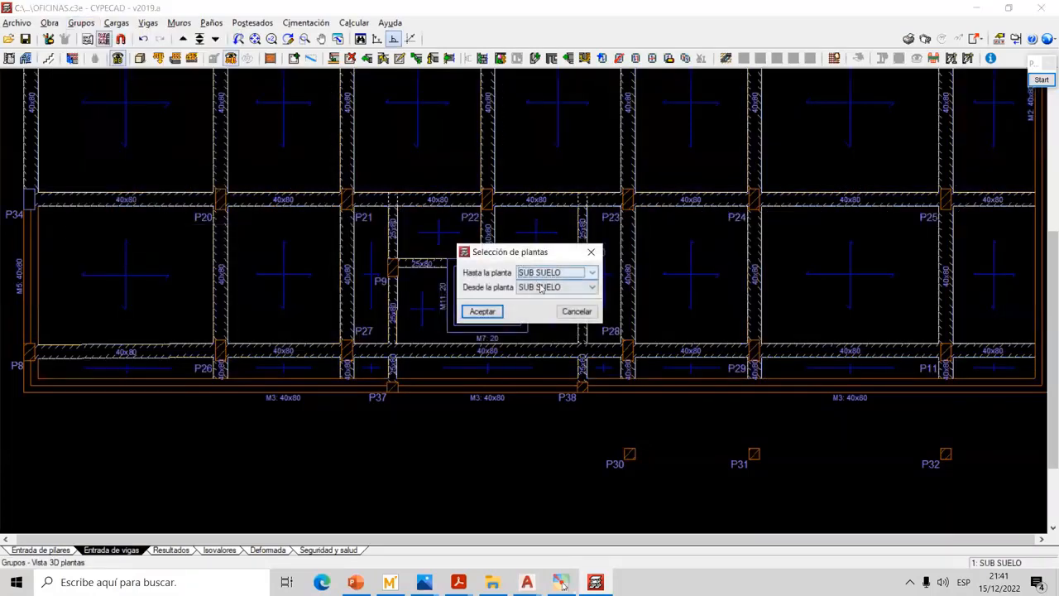
pyautogui.click(551, 287)
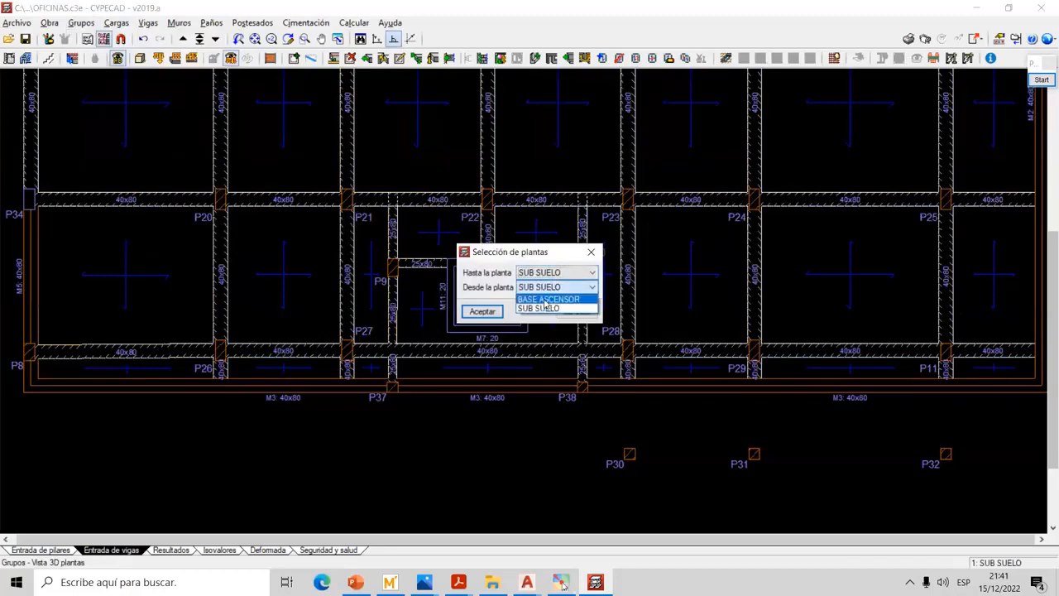
pyautogui.click(546, 300)
pyautogui.click(554, 272)
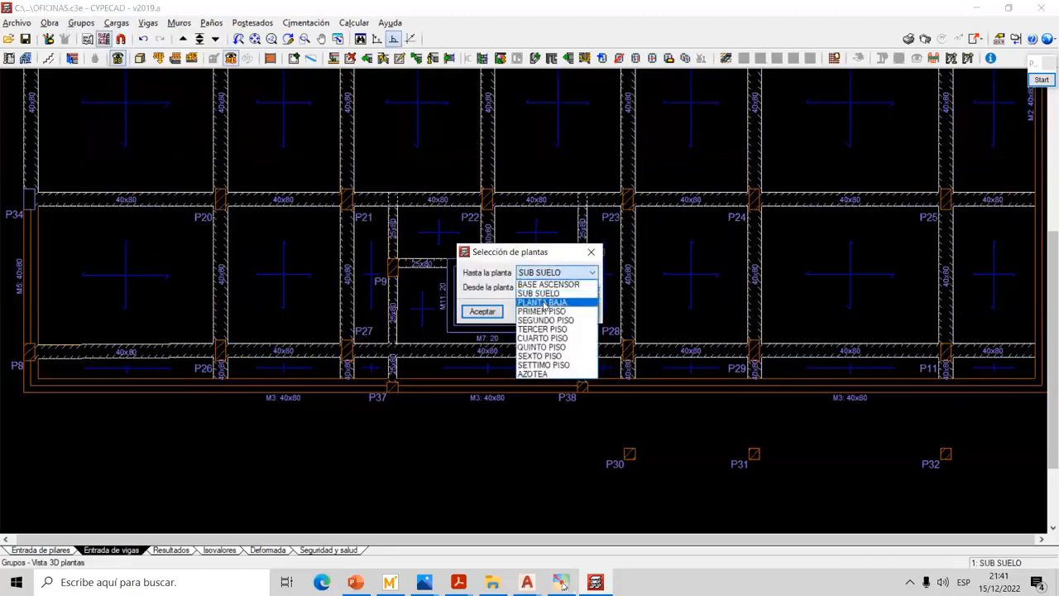
pyautogui.click(543, 303)
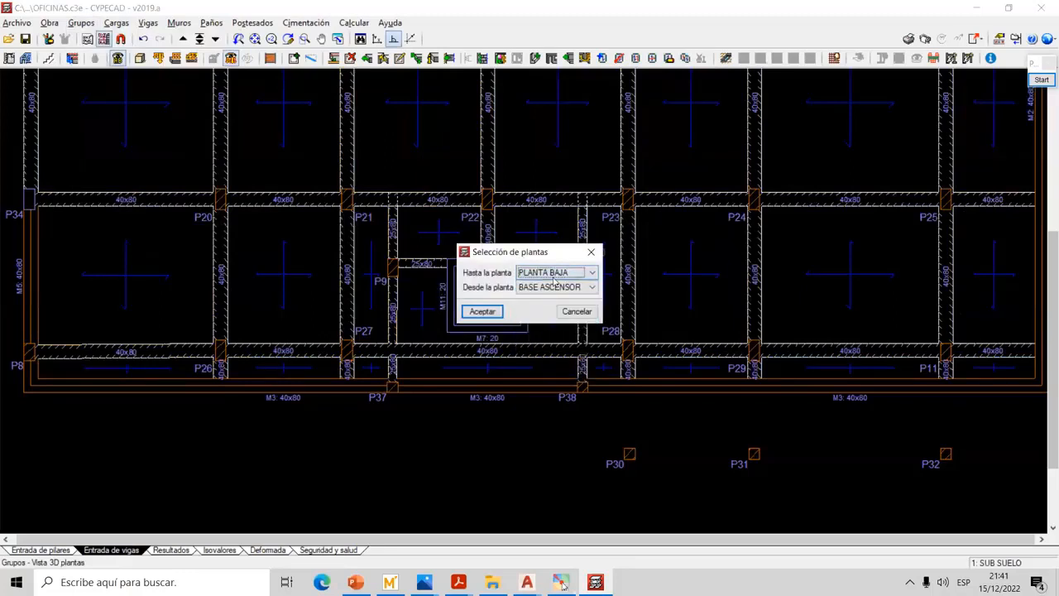
pyautogui.click(483, 312)
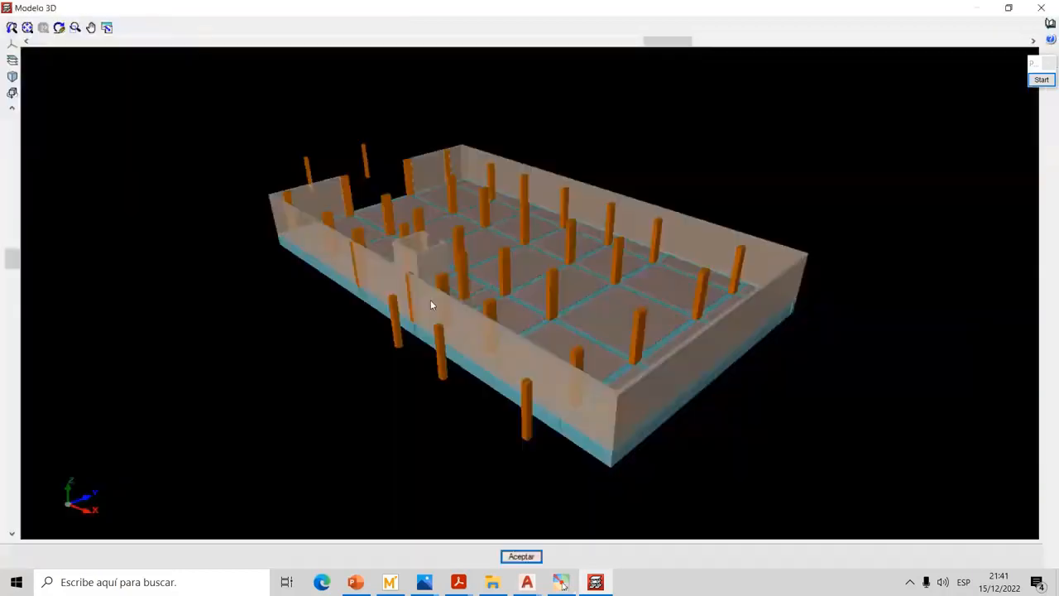
# Examine the foundation beams, slabs, columns and elevator core in the 3D model from several sides
pyautogui.moveTo(430, 305); pyautogui.dragTo(316, 194)
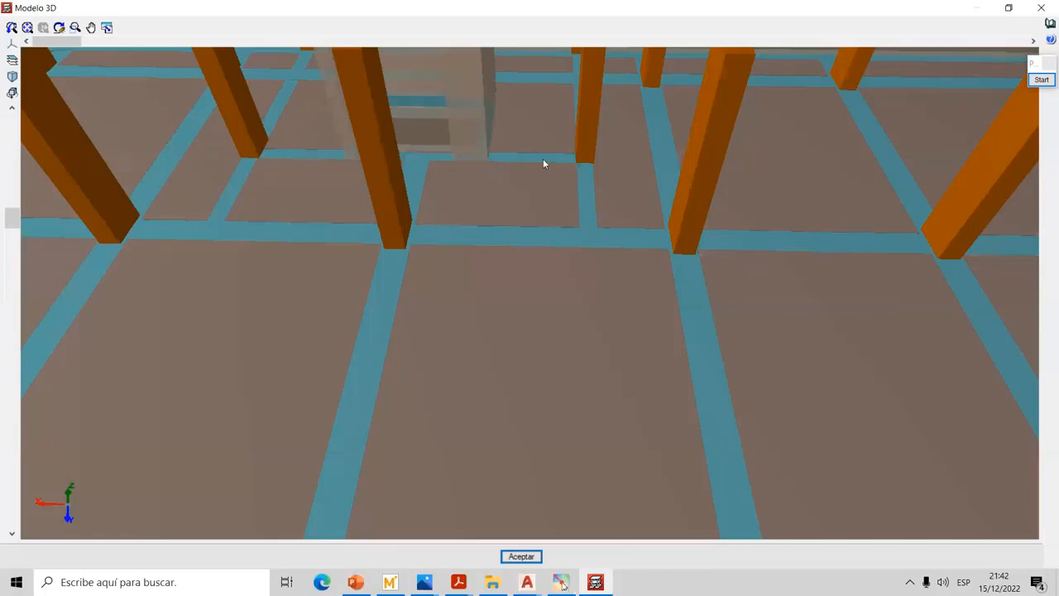
pyautogui.scroll(-10, 510, 162)
pyautogui.moveTo(466, 239); pyautogui.dragTo(438, 234, button='middle')
pyautogui.scroll(5, 439, 213)
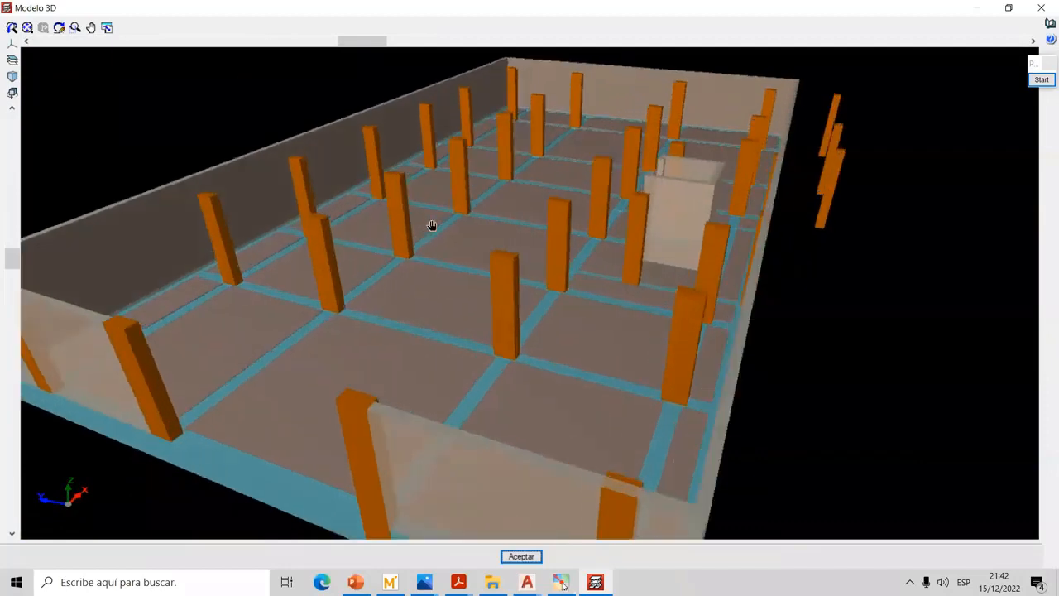
pyautogui.scroll(-3, 563, 229)
pyautogui.moveTo(563, 230); pyautogui.dragTo(606, 243, button='middle')
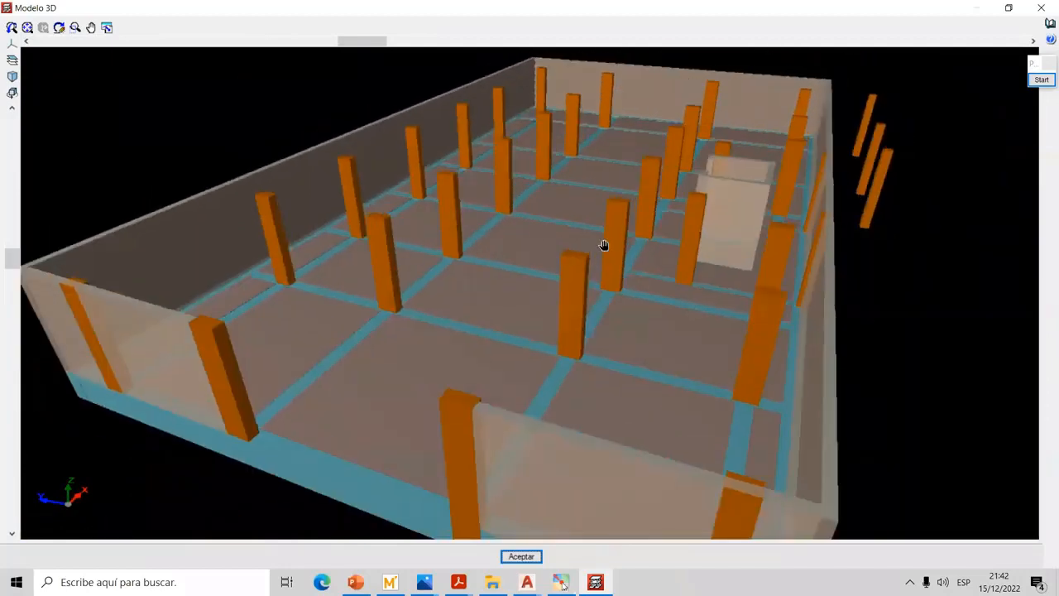
# Mark a beam between the tops of two interior columns with a thick green annotation line, and clear the mark
pyautogui.click(1042, 79)
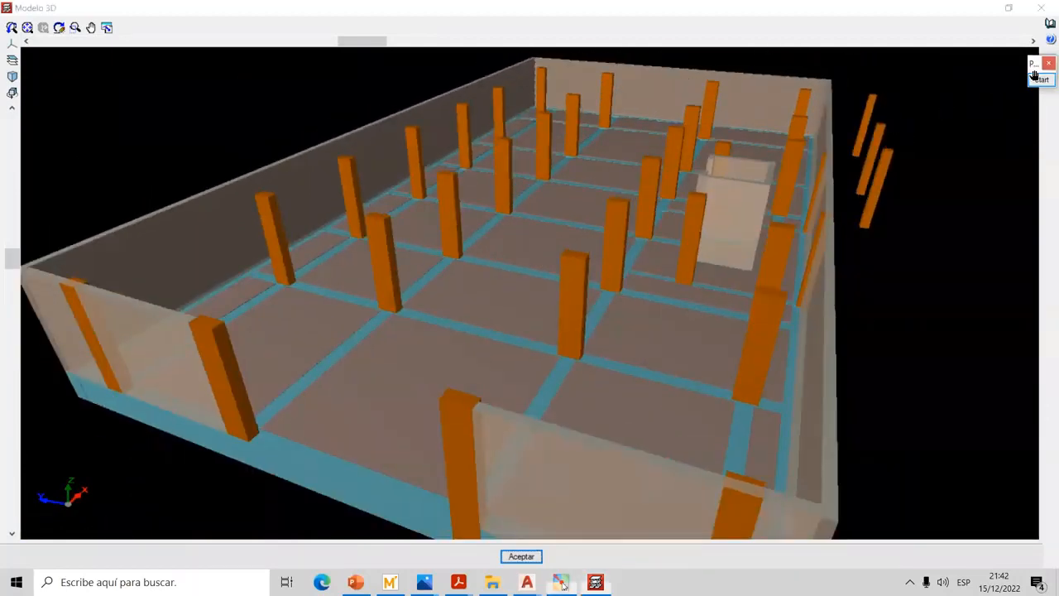
pyautogui.click(1048, 108)
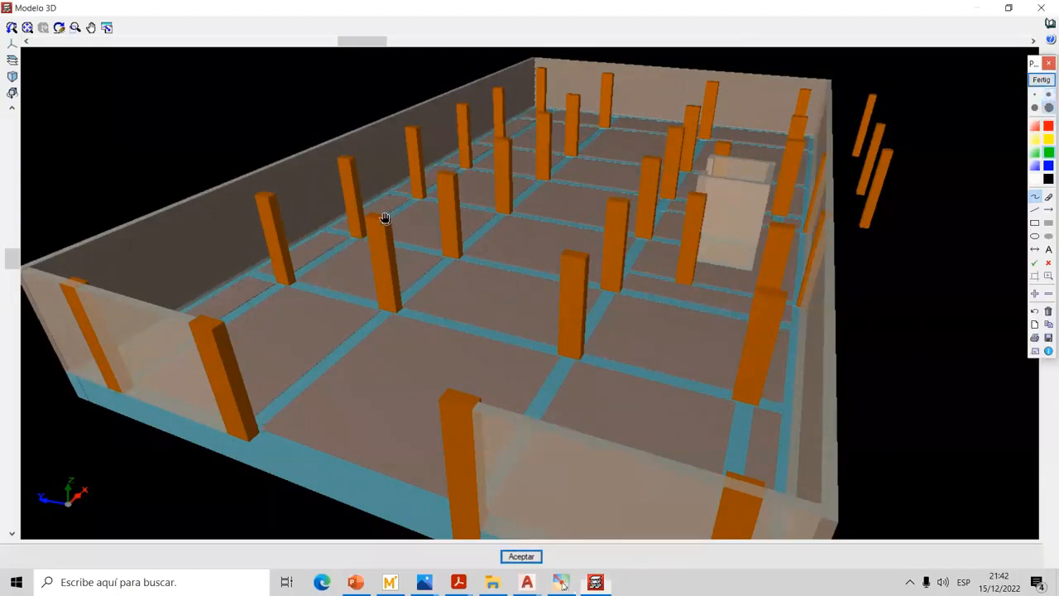
pyautogui.moveTo(385, 219); pyautogui.dragTo(577, 255)
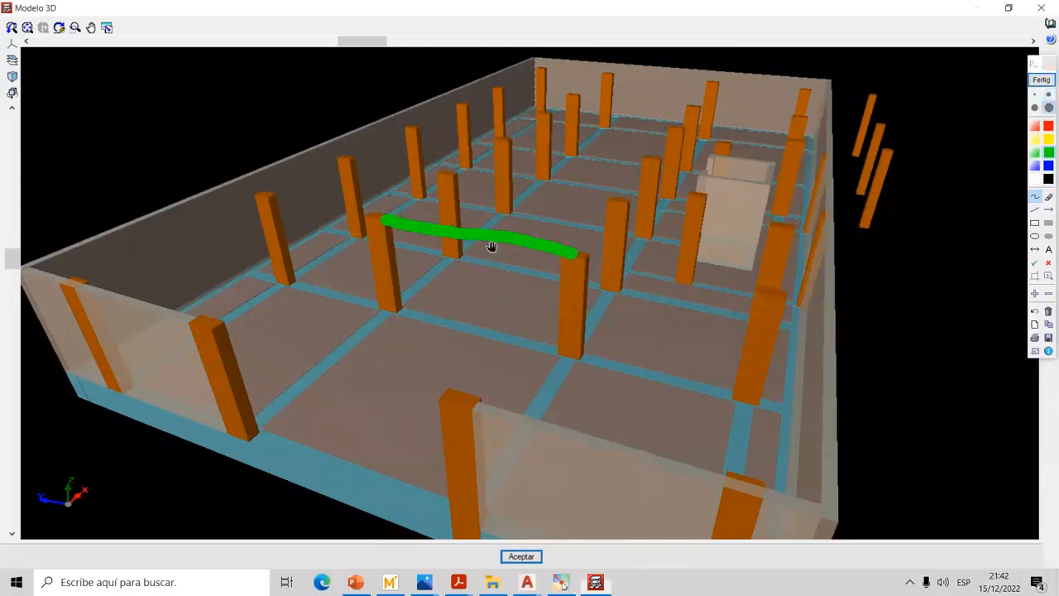
pyautogui.click(1042, 79)
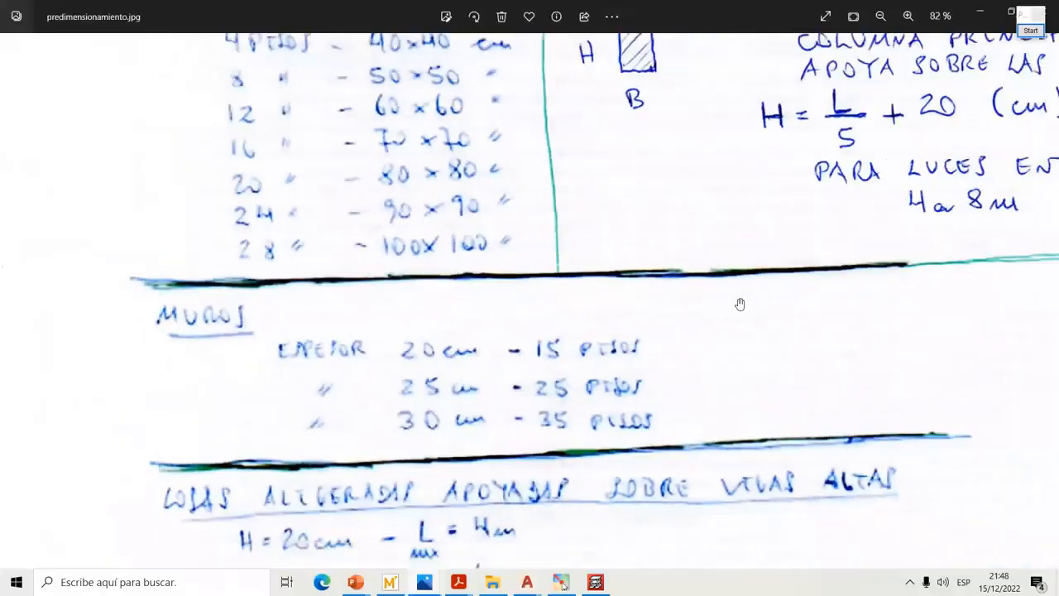
# Review the beam sizing rules in predimensionamiento.jpg and circle the minimum width B = 25 cm in red
pyautogui.scroll(-3, 740, 304)
pyautogui.scroll(3, 493, 358)
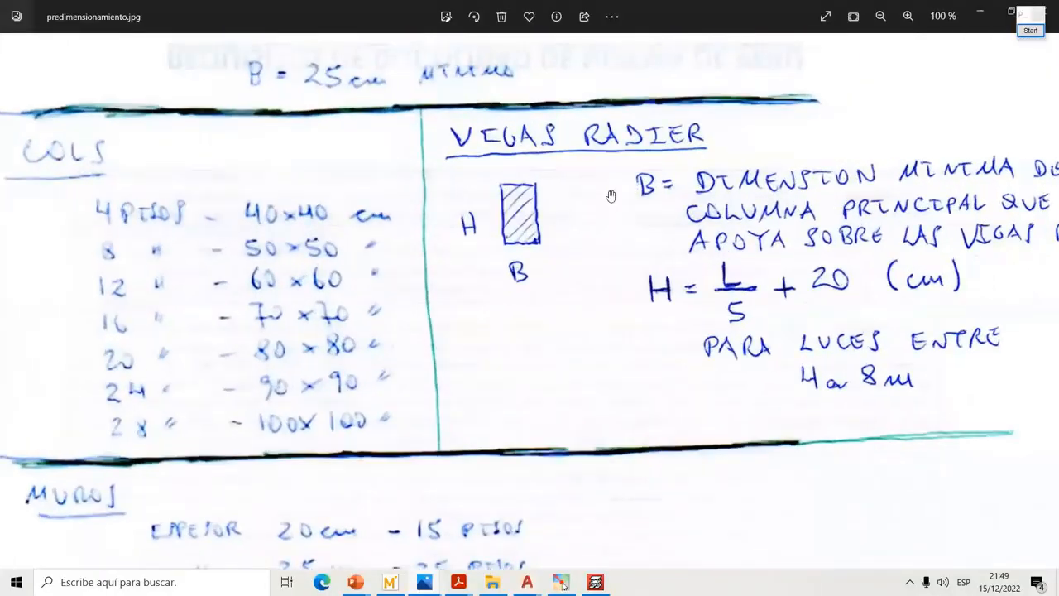
pyautogui.scroll(3, 493, 359)
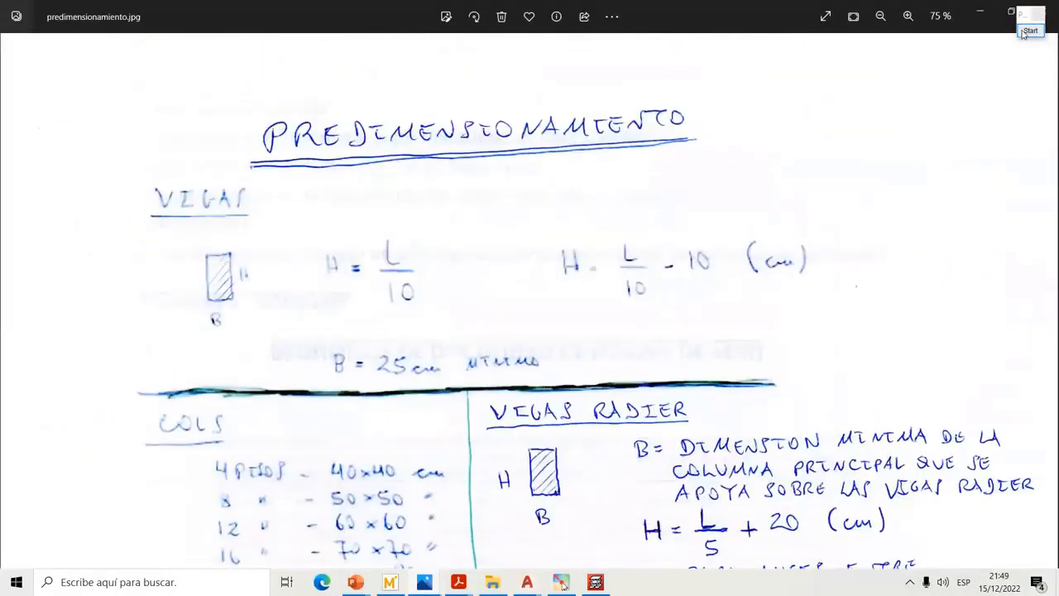
pyautogui.click(1042, 48)
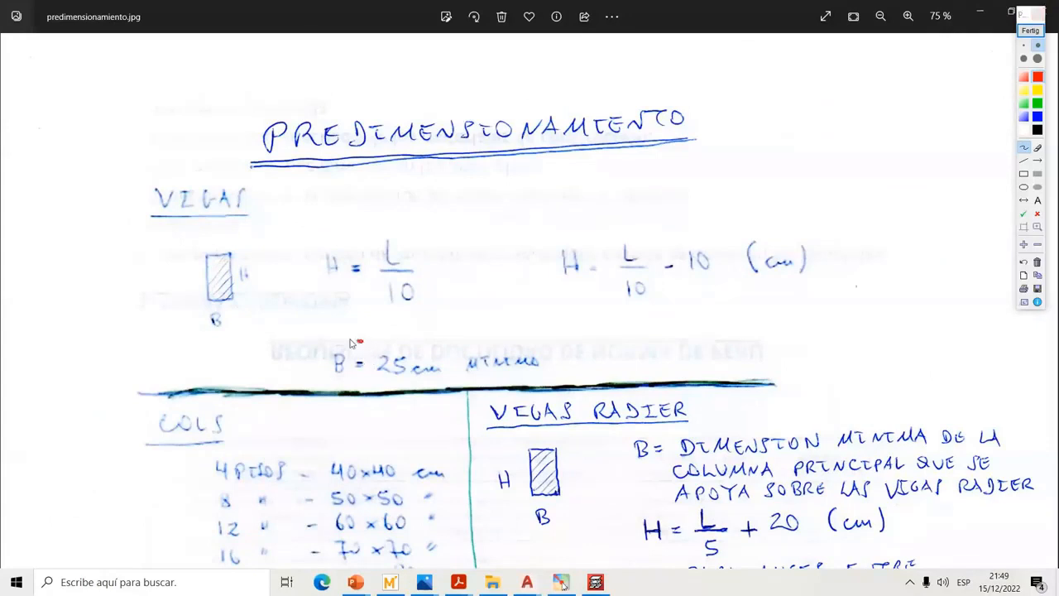
pyautogui.moveTo(362, 339)
pyautogui.mouseDown()
pyautogui.moveTo(329, 379)
pyautogui.moveTo(404, 399)
pyautogui.moveTo(445, 365)
pyautogui.moveTo(358, 340)
pyautogui.mouseUp()
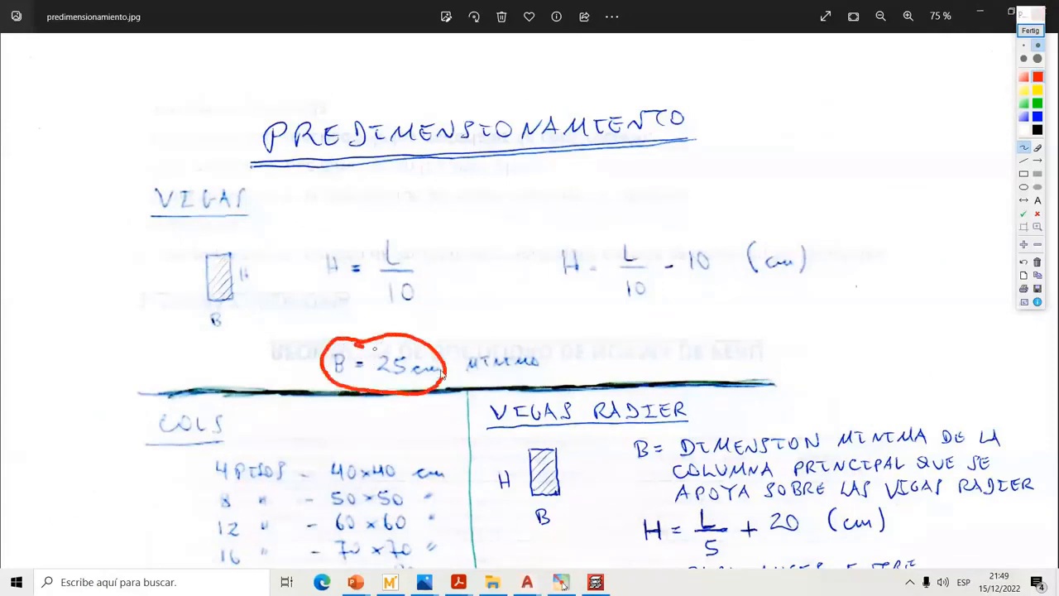
# Underline the word MINIMO, circle the H of the L/10 - 10 formula and label L as cm in red, and close the annotations
pyautogui.moveTo(469, 382); pyautogui.dragTo(523, 383)
pyautogui.moveTo(553, 231)
pyautogui.mouseDown()
pyautogui.moveTo(549, 280)
pyautogui.moveTo(560, 228)
pyautogui.moveTo(543, 239)
pyautogui.mouseUp()
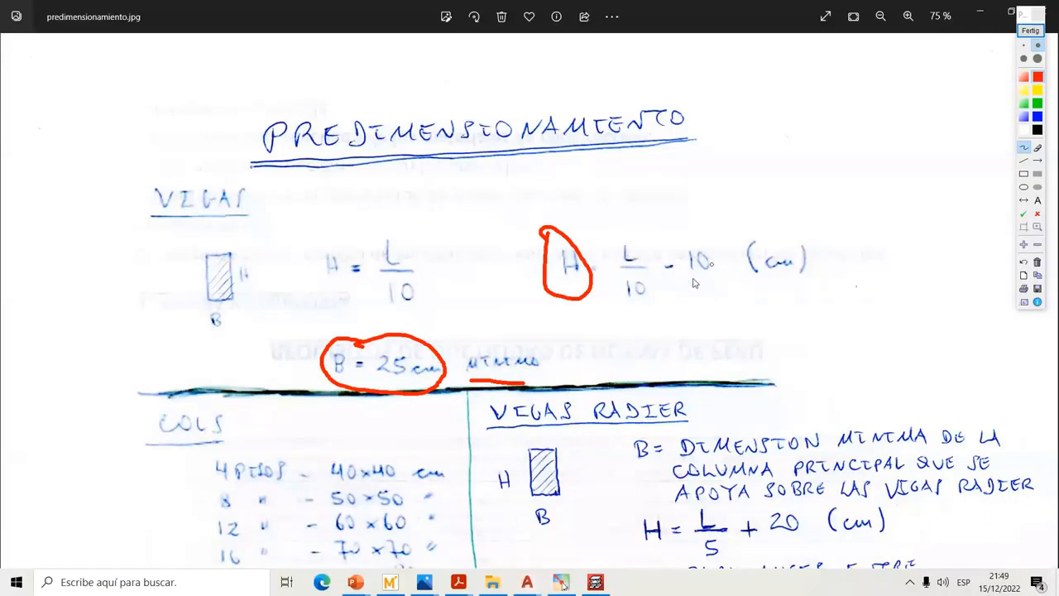
pyautogui.moveTo(635, 244)
pyautogui.mouseDown()
pyautogui.moveTo(662, 222)
pyautogui.moveTo(710, 216)
pyautogui.moveTo(722, 234)
pyautogui.mouseUp()
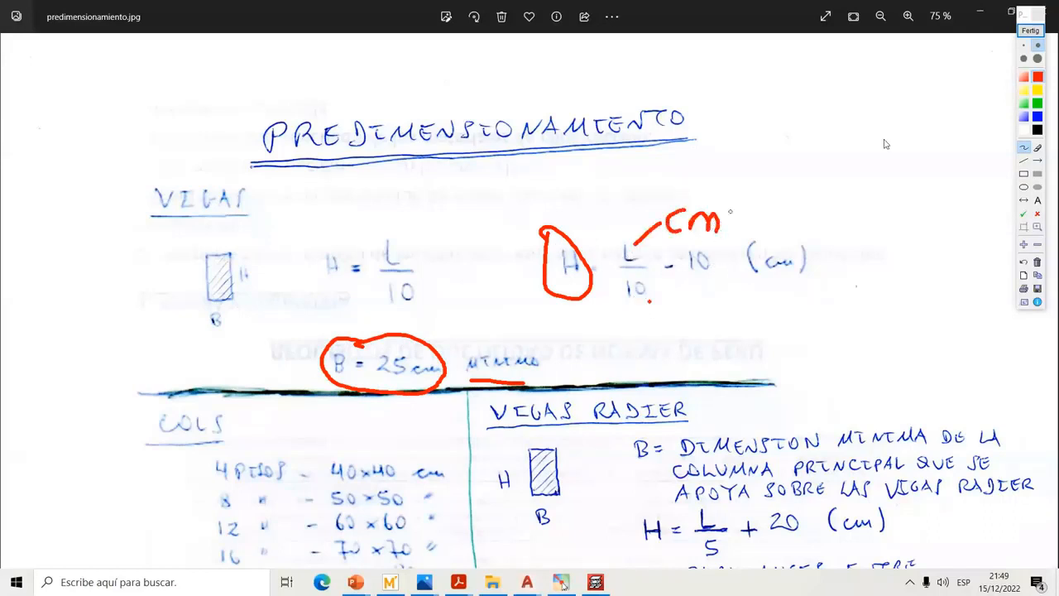
pyautogui.click(1031, 31)
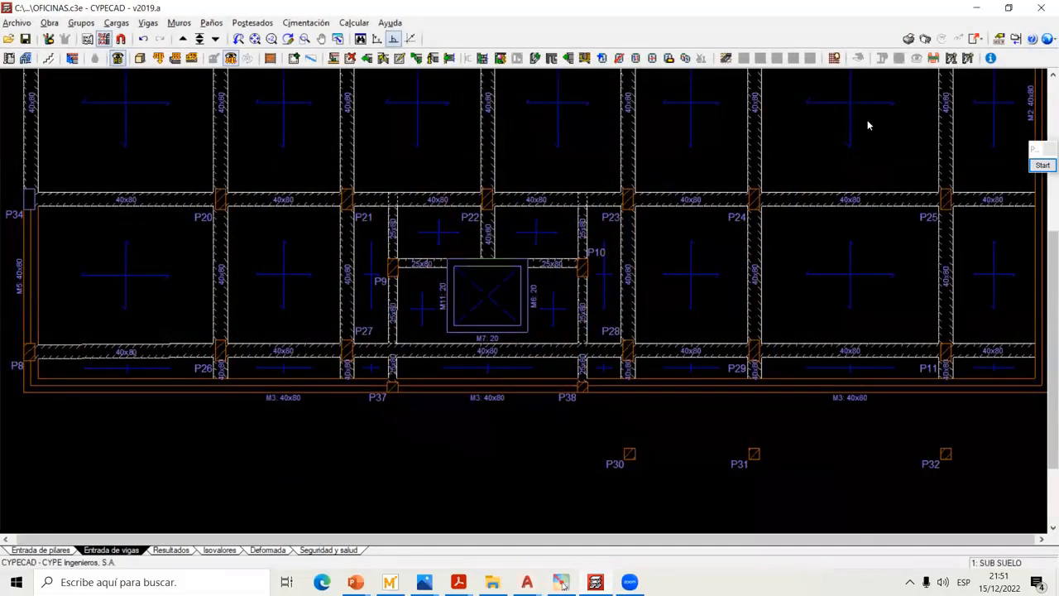
# Define a new floor beam of the dropped family, 25 cm wide and 45 cm deep, trying Viga bajo forjado on and off
pyautogui.click(147, 22)
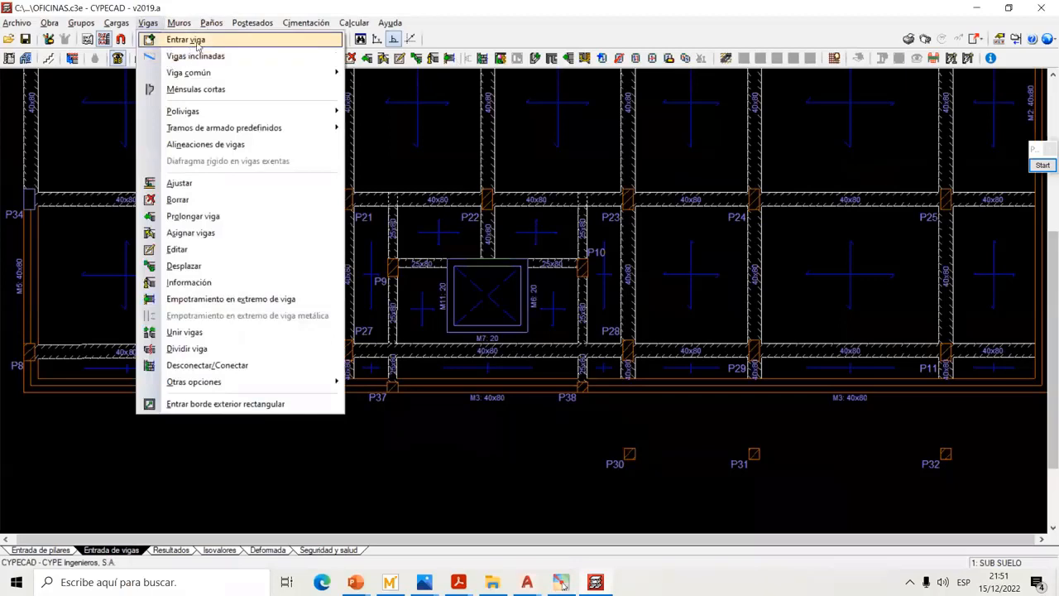
pyautogui.click(197, 43)
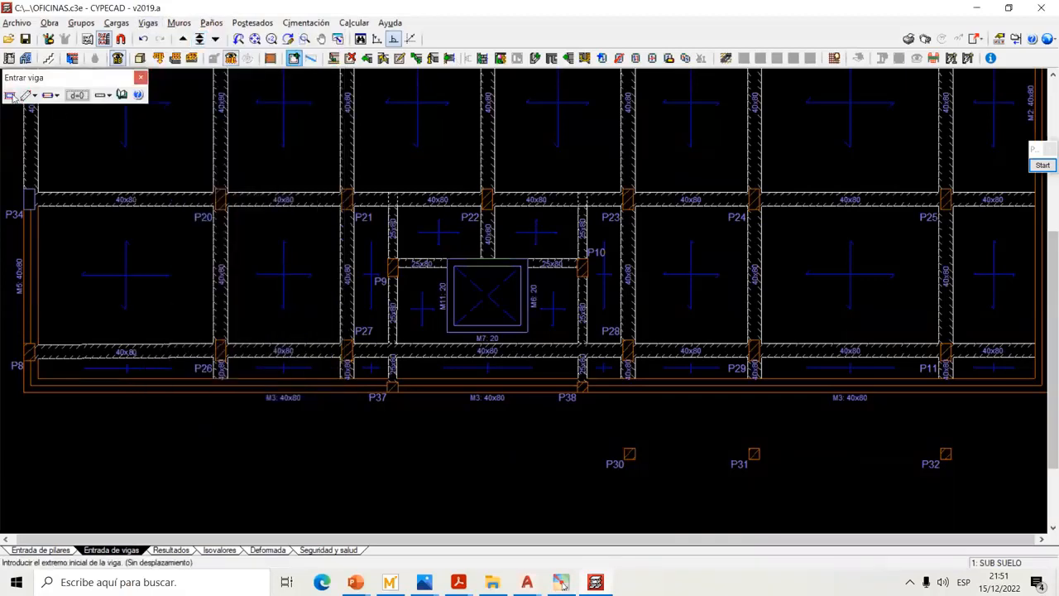
pyautogui.click(10, 96)
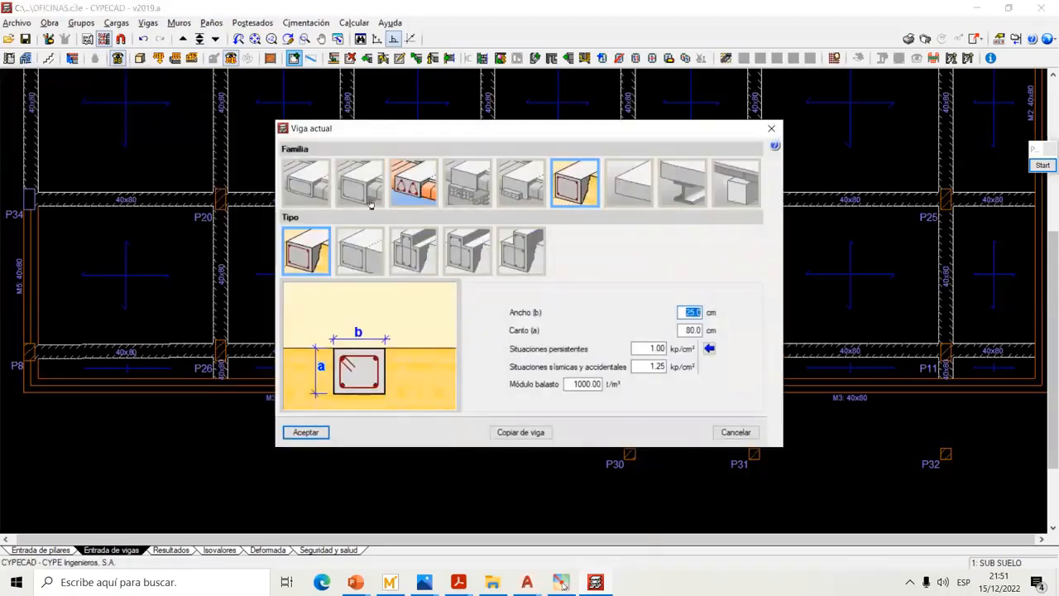
pyautogui.click(350, 196)
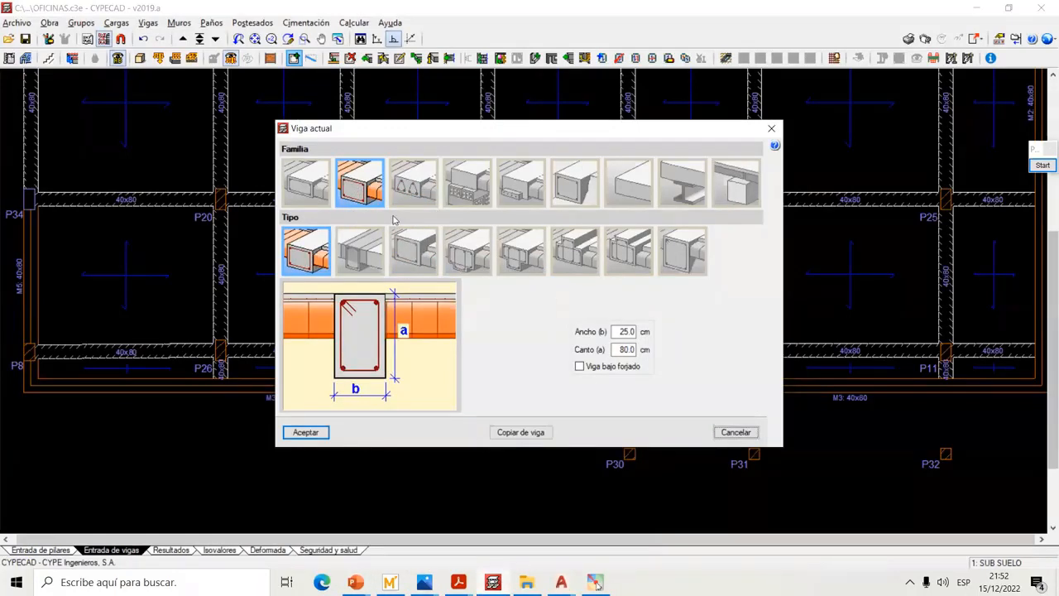
pyautogui.doubleClick(624, 332)
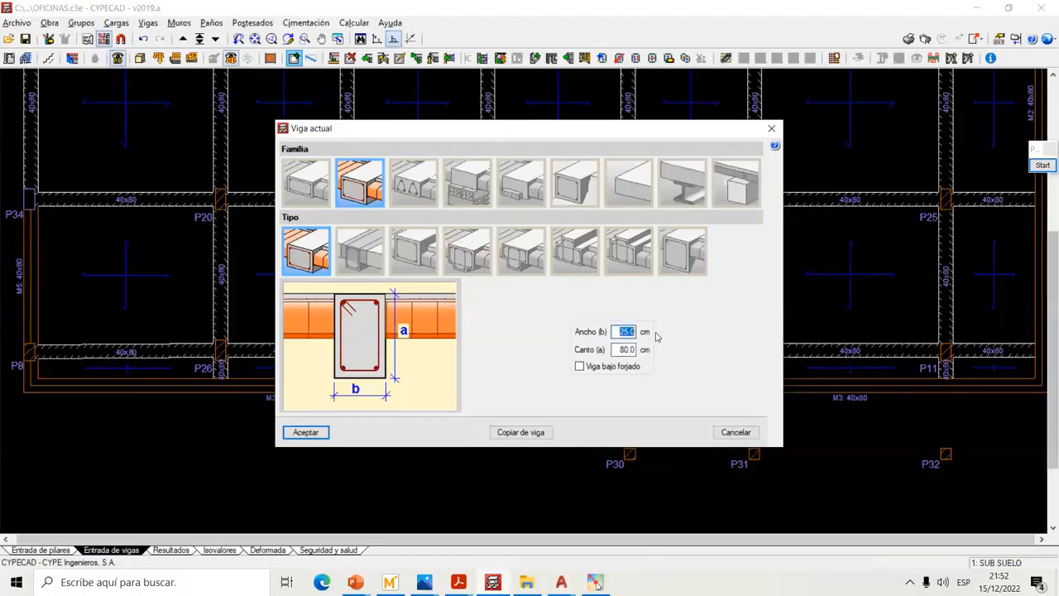
pyautogui.write('25')
pyautogui.press('Tab')
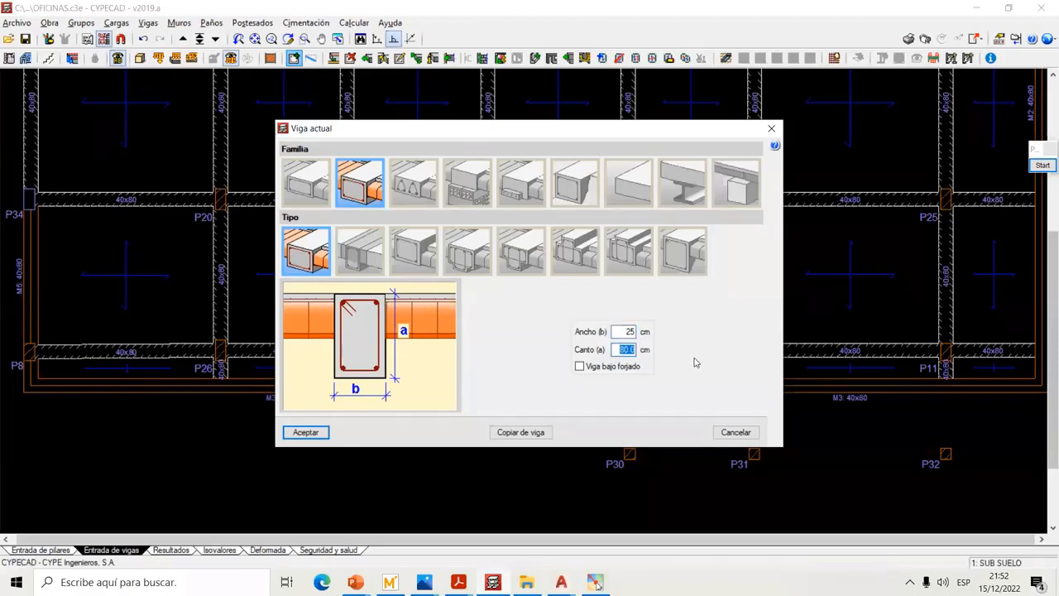
pyautogui.write('55')
pyautogui.click(580, 366)
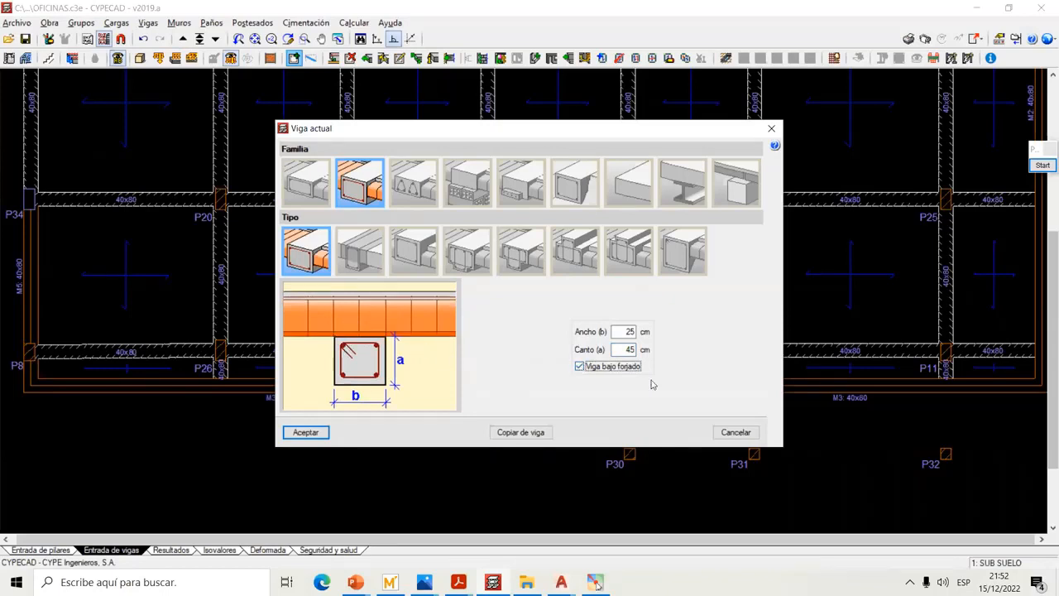
pyautogui.click(580, 367)
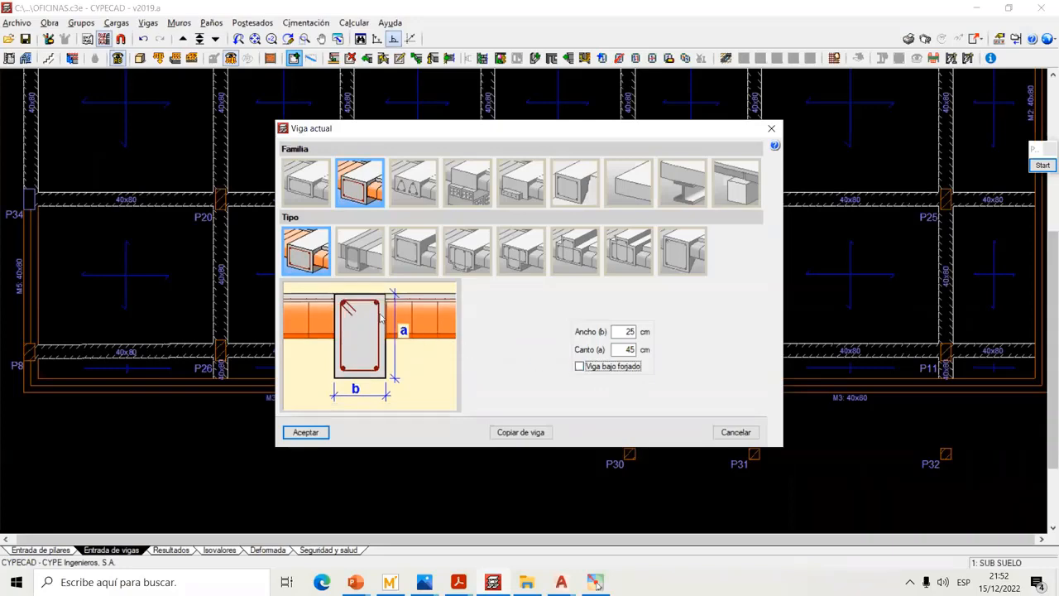
# Open the photo 20150502_093854.jpg, trace the beam's vertical stirrup and the crossing slab bars in green, and close the annotations
pyautogui.click(424, 582)
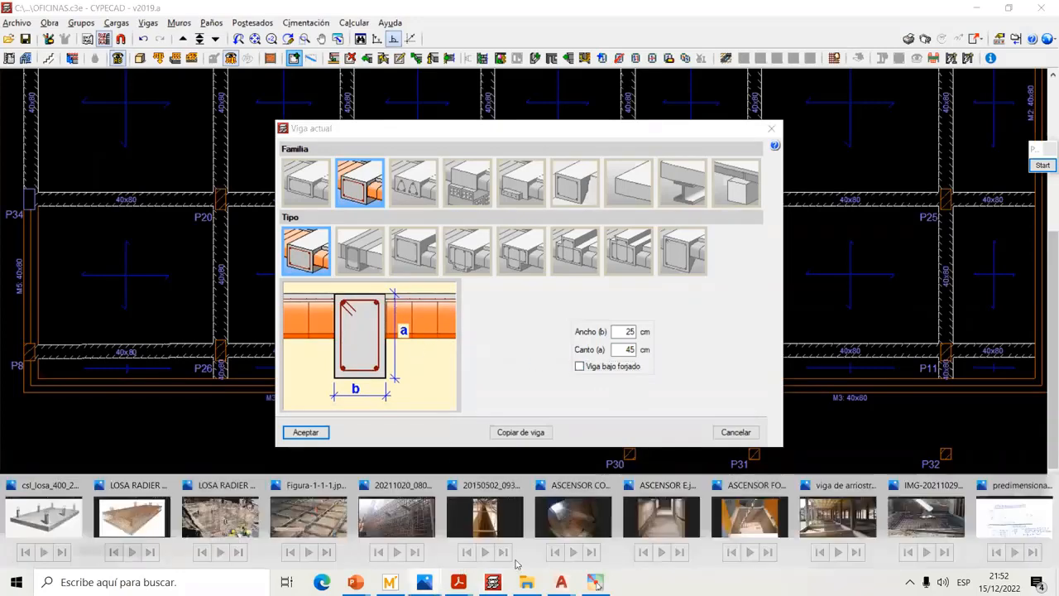
pyautogui.click(484, 526)
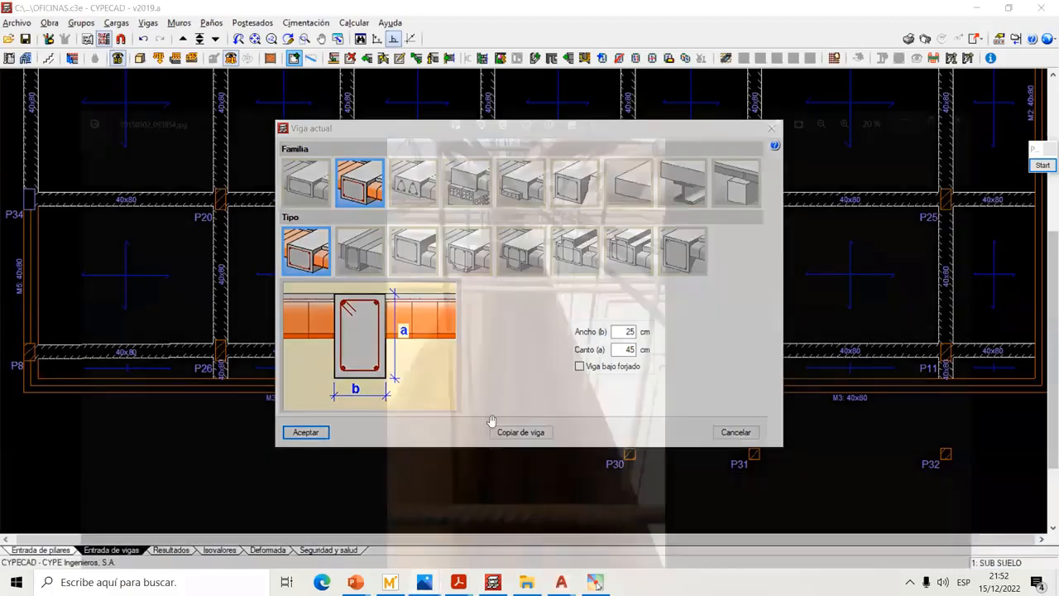
pyautogui.click(1042, 164)
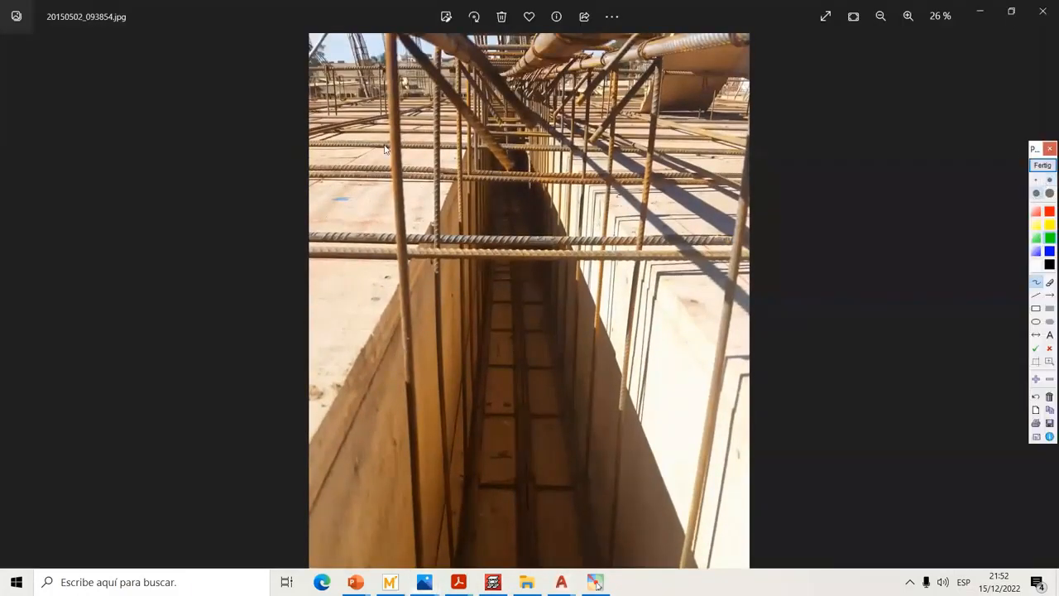
pyautogui.moveTo(390, 134); pyautogui.dragTo(406, 295)
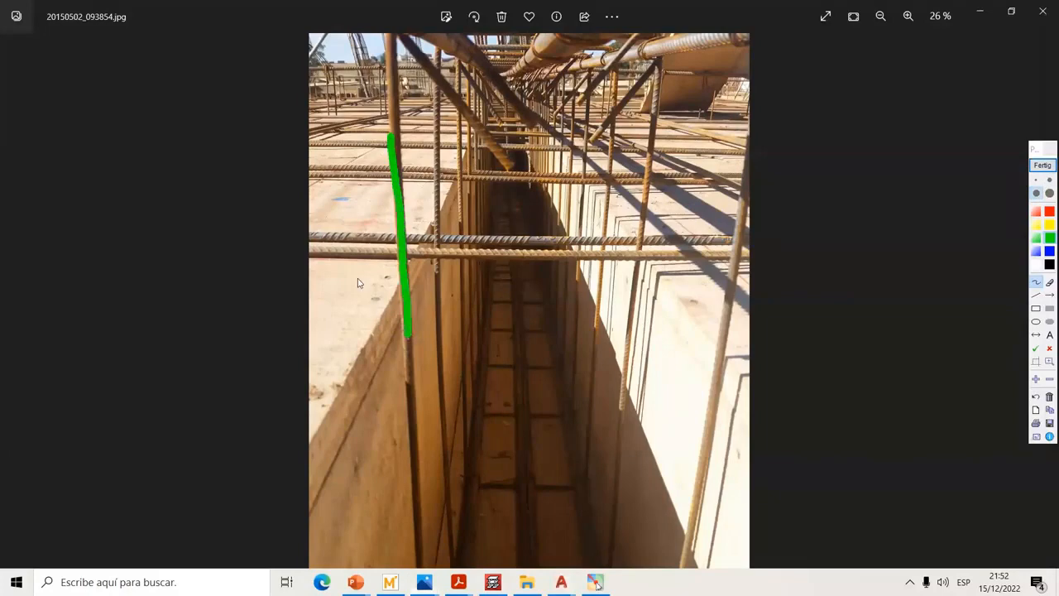
pyautogui.moveTo(370, 258); pyautogui.dragTo(557, 256)
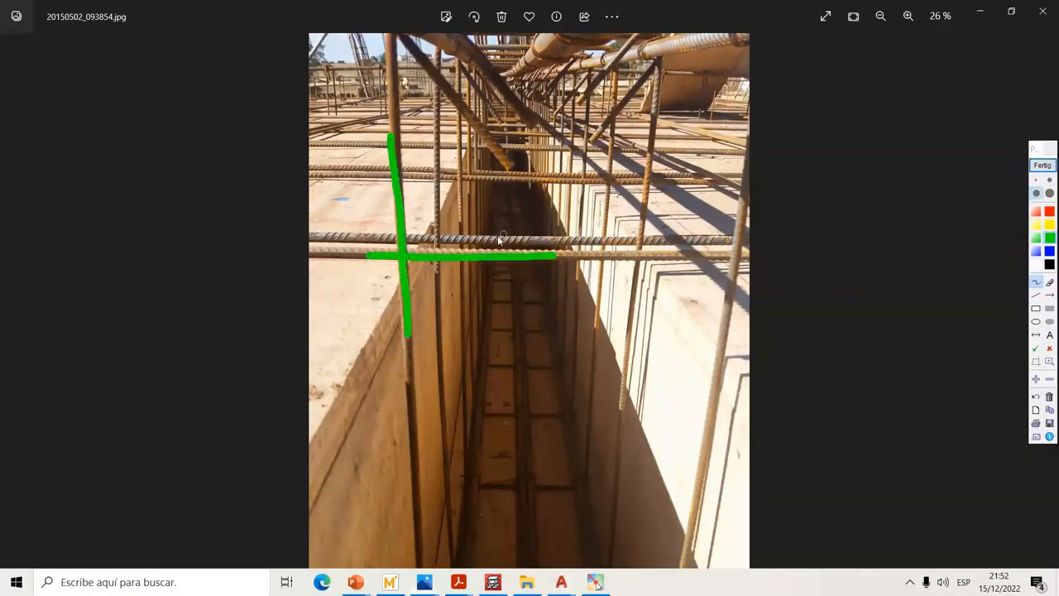
pyautogui.moveTo(495, 238); pyautogui.dragTo(589, 241)
pyautogui.moveTo(489, 241); pyautogui.dragTo(451, 239)
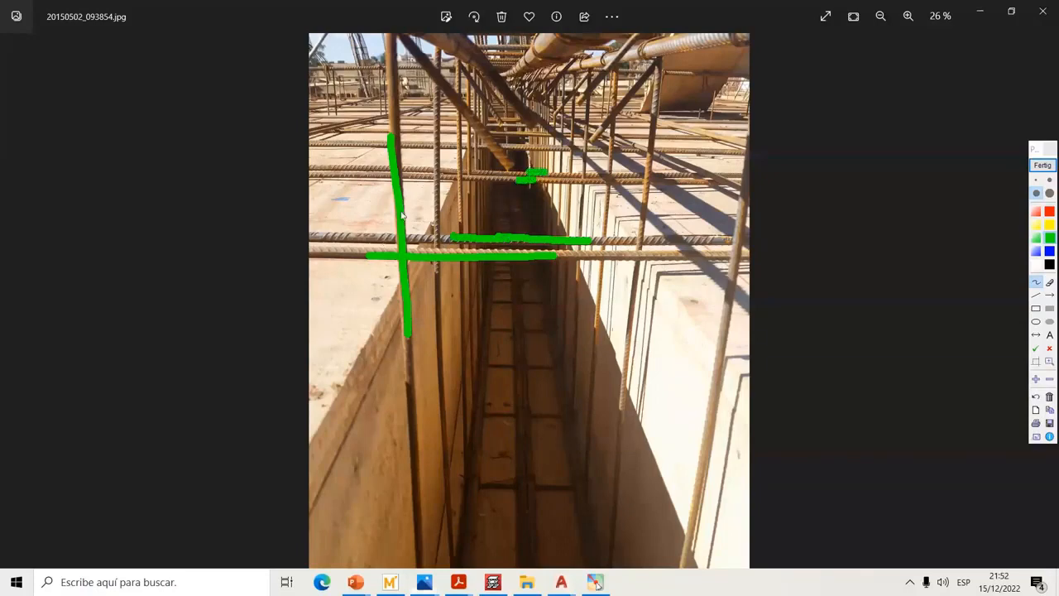
pyautogui.moveTo(397, 161)
pyautogui.mouseDown()
pyautogui.moveTo(390, 81)
pyautogui.moveTo(387, 156)
pyautogui.moveTo(404, 252)
pyautogui.mouseUp()
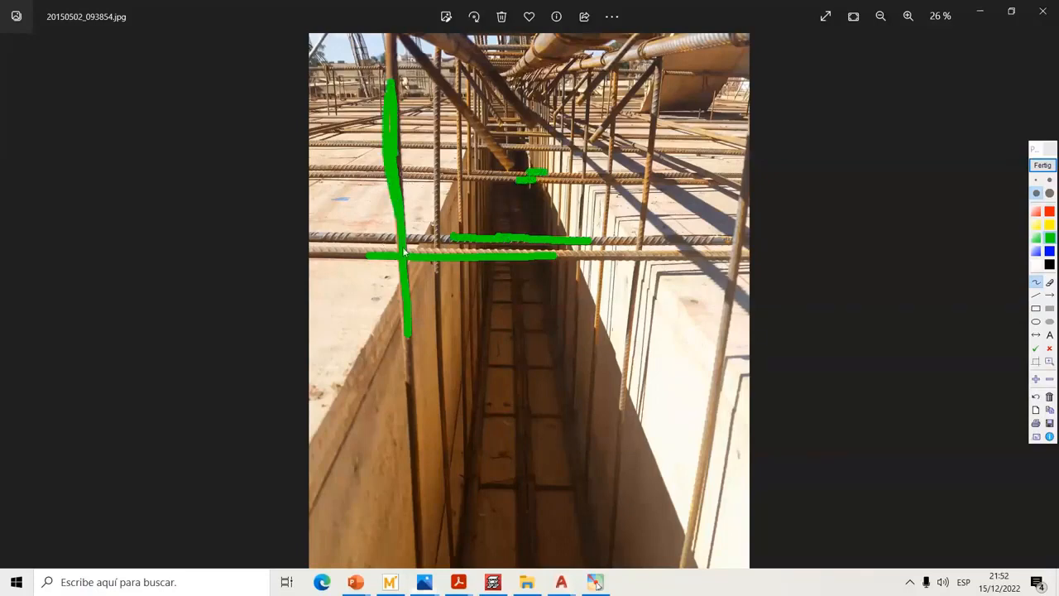
pyautogui.click(1043, 165)
pyautogui.keyDown('ctrl'); pyautogui.scroll(-3, 441, 178); pyautogui.keyUp('ctrl')
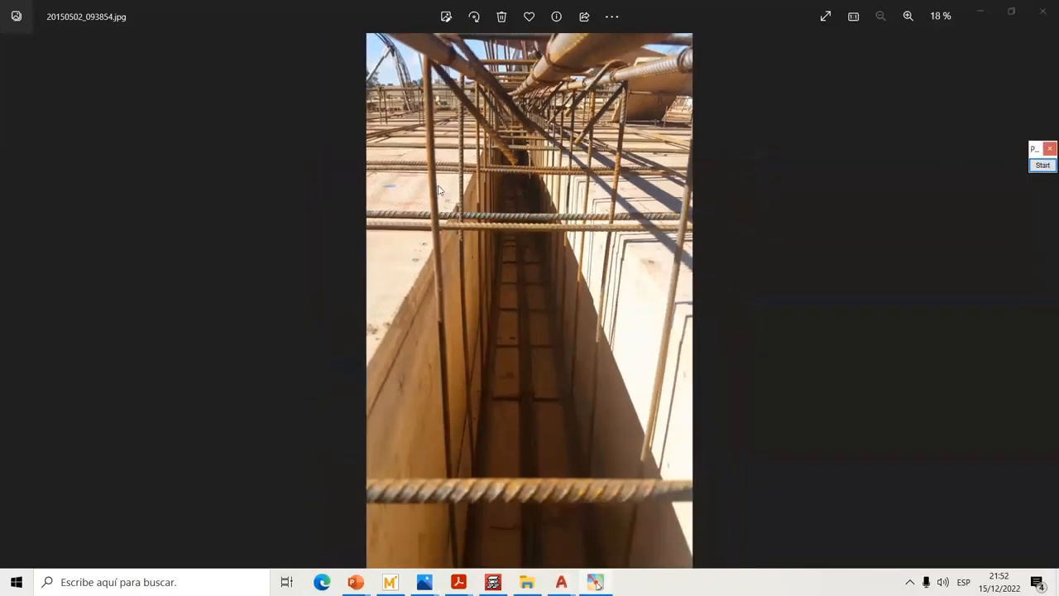
# Switch back to CYPECAD, compare the section with and without Viga bajo forjado, and accept the 25 x 45 cm beam with it off
pyautogui.click(495, 581)
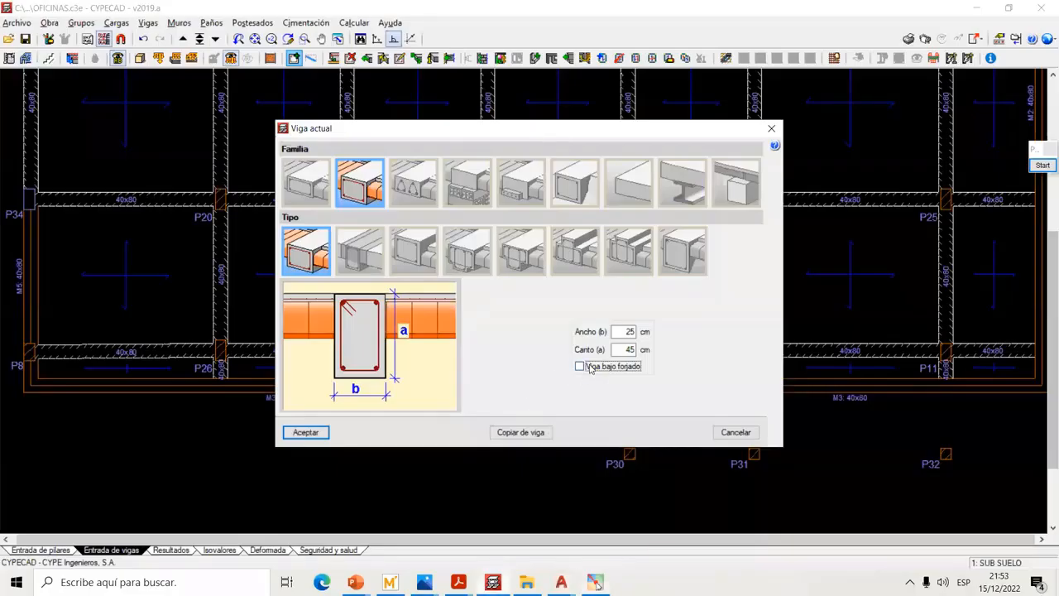
pyautogui.click(589, 368)
pyautogui.click(582, 368)
pyautogui.click(581, 368)
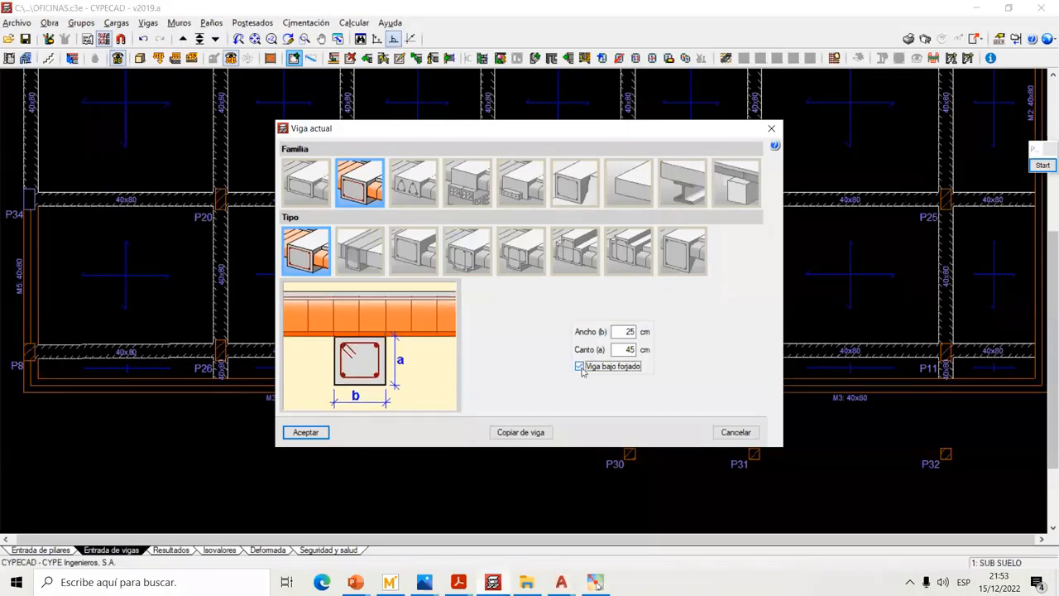
pyautogui.click(581, 367)
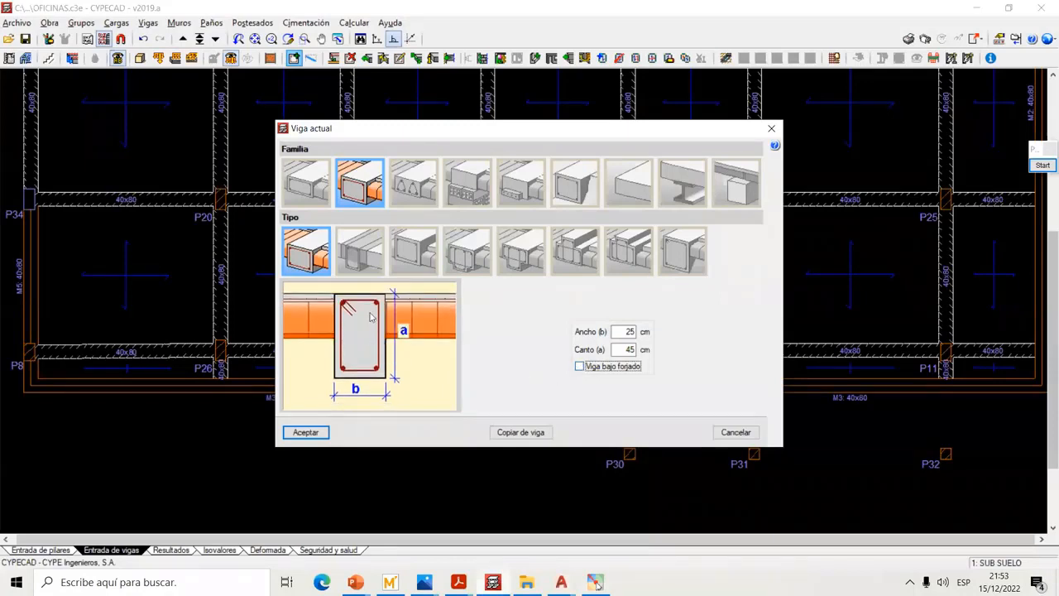
pyautogui.click(321, 432)
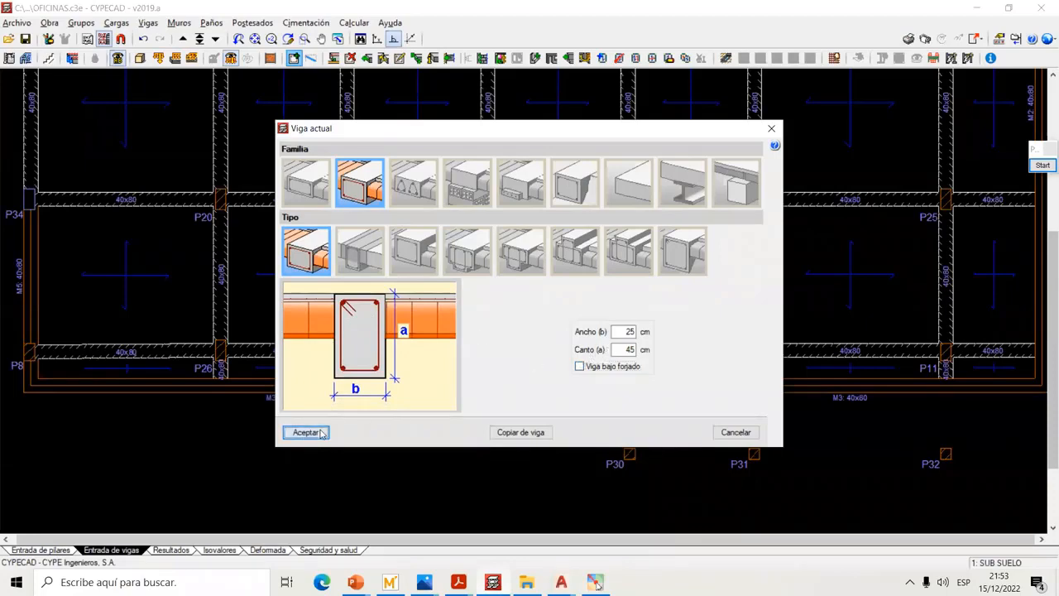
# Go up one floor from SUB SUELO to the PLANTA BAJA plan
pyautogui.scroll(-6, 326, 362)
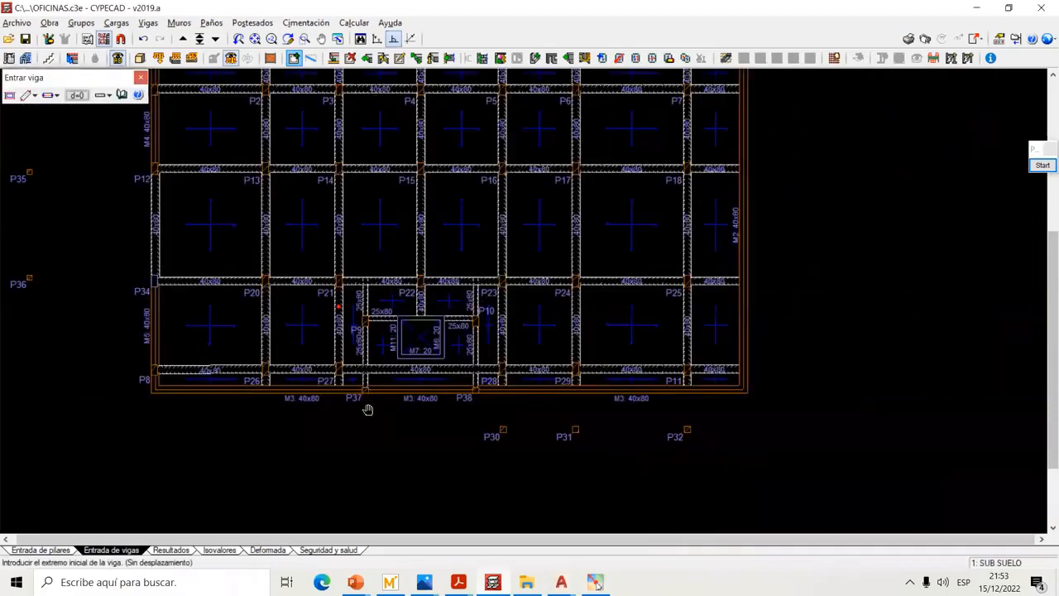
pyautogui.scroll(2, 197, 199)
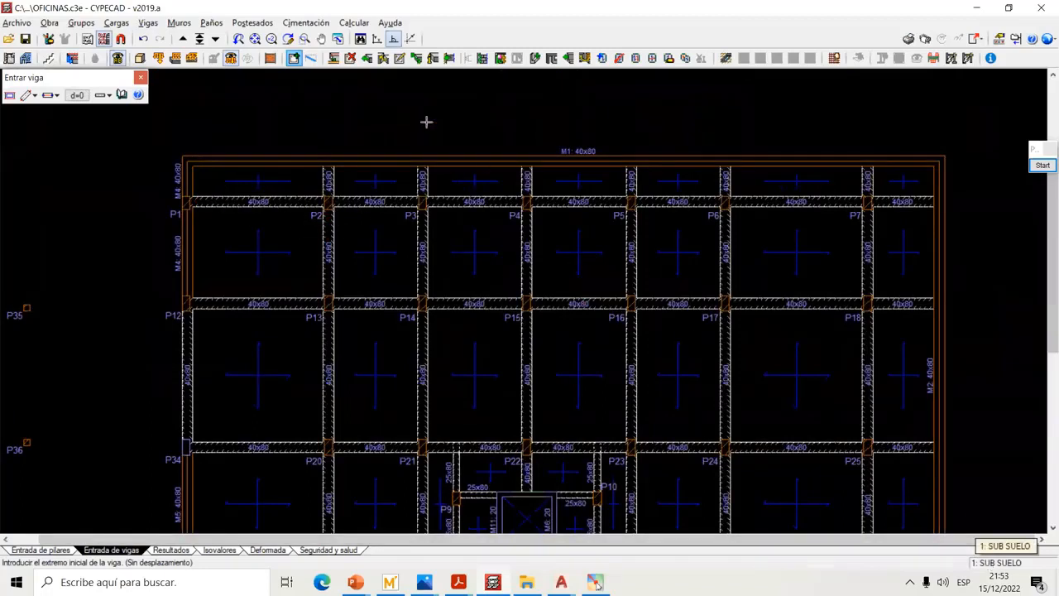
pyautogui.click(183, 39)
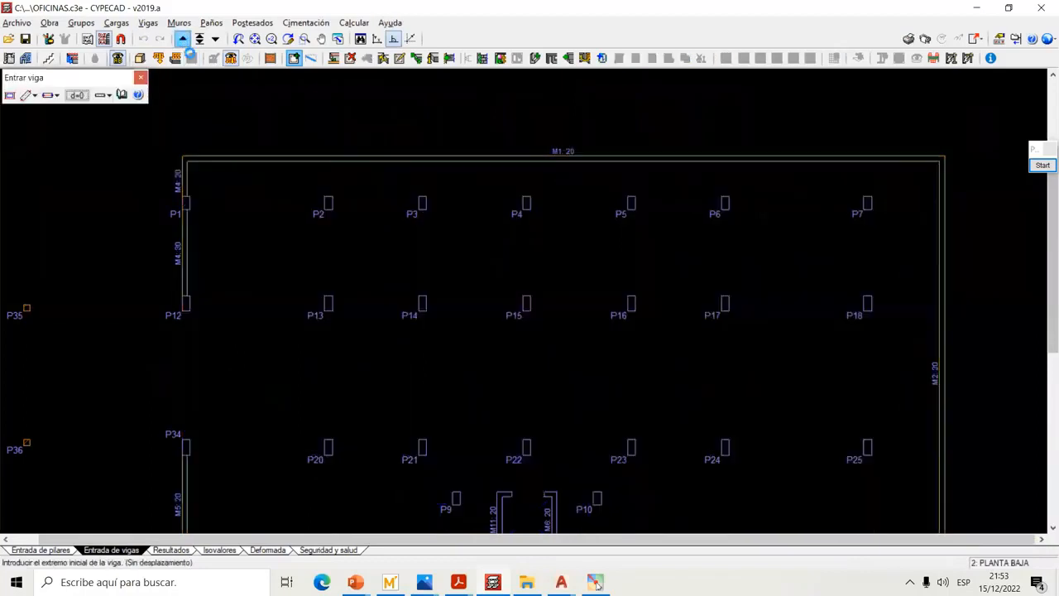
pyautogui.scroll(-2, 407, 264)
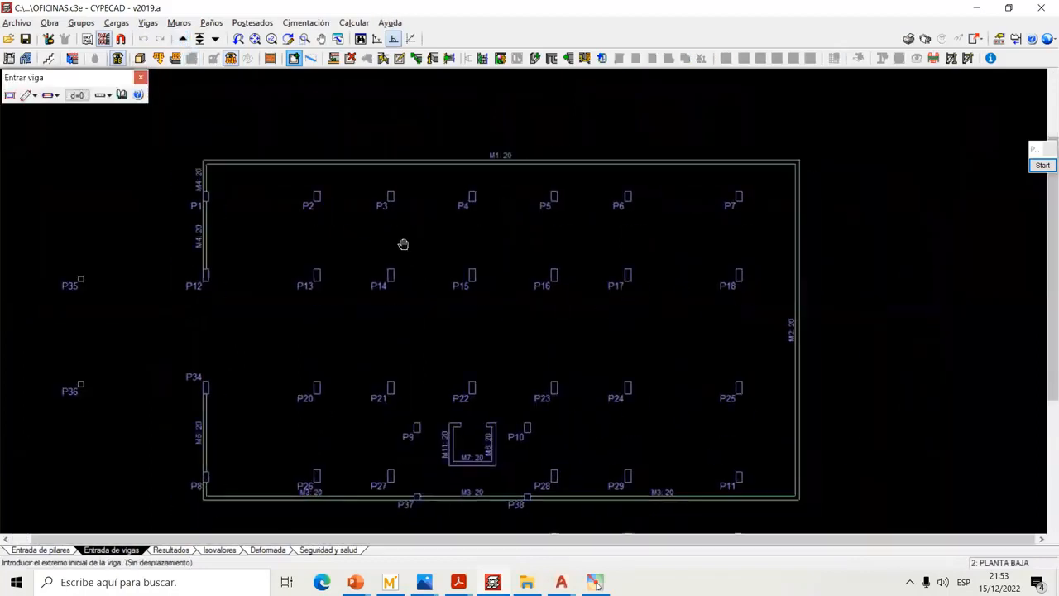
# Place horizontal 25x45 beams along the P1–P7, P12–P18 and P34–P25 column rows, each extended to wall M2
pyautogui.click(200, 189)
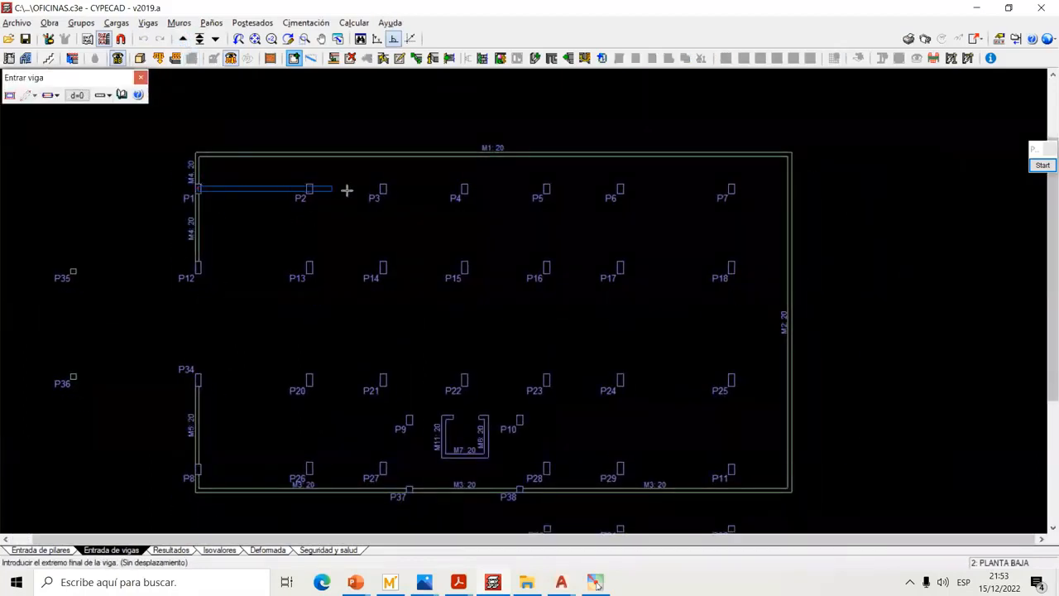
pyautogui.click(790, 190)
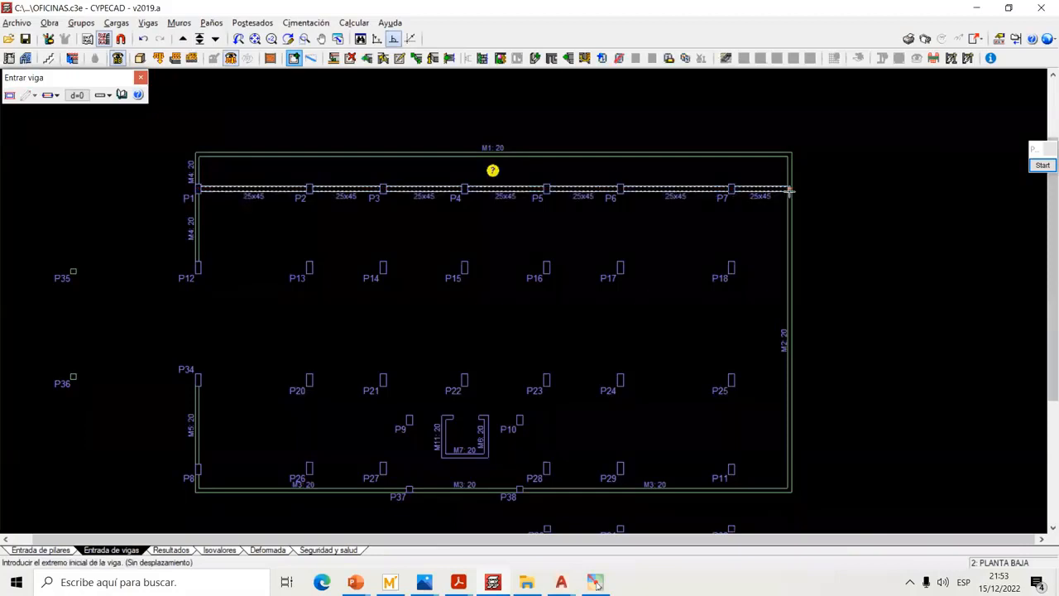
pyautogui.click(200, 268)
pyautogui.click(789, 268)
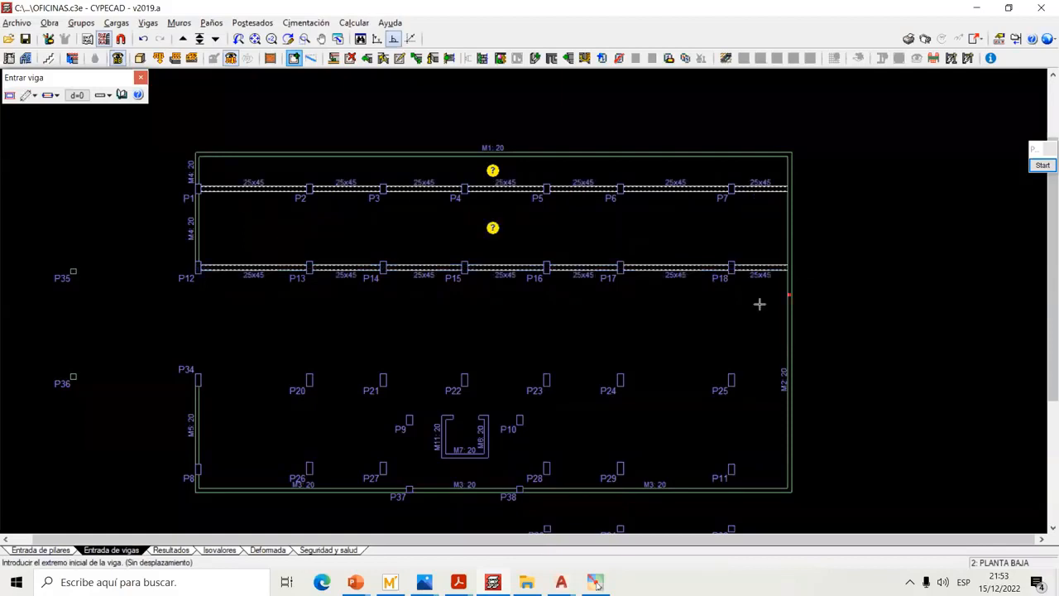
pyautogui.scroll(-2, 760, 304)
pyautogui.click(200, 317)
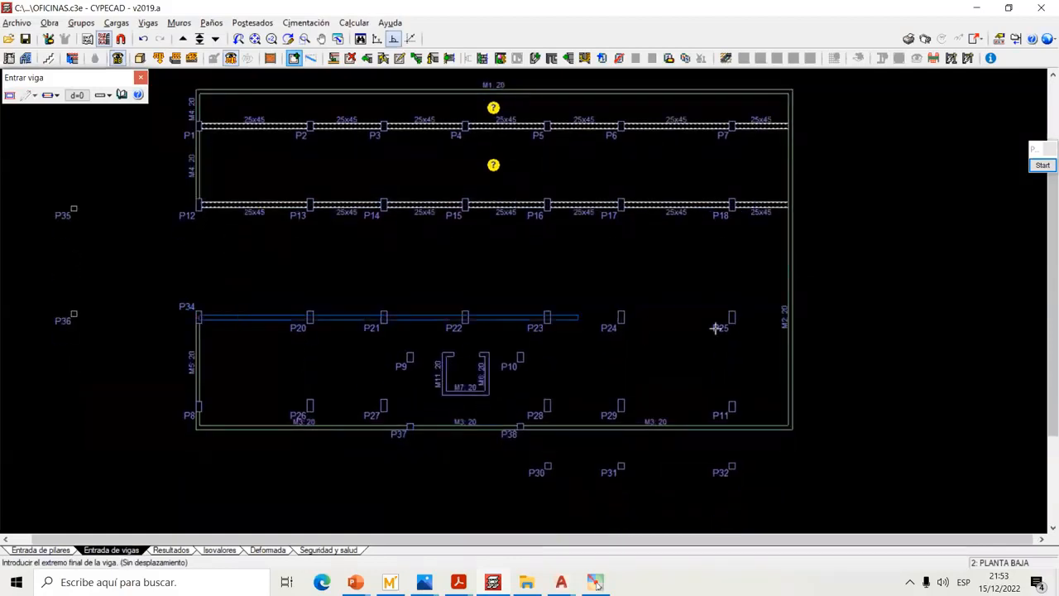
pyautogui.click(785, 324)
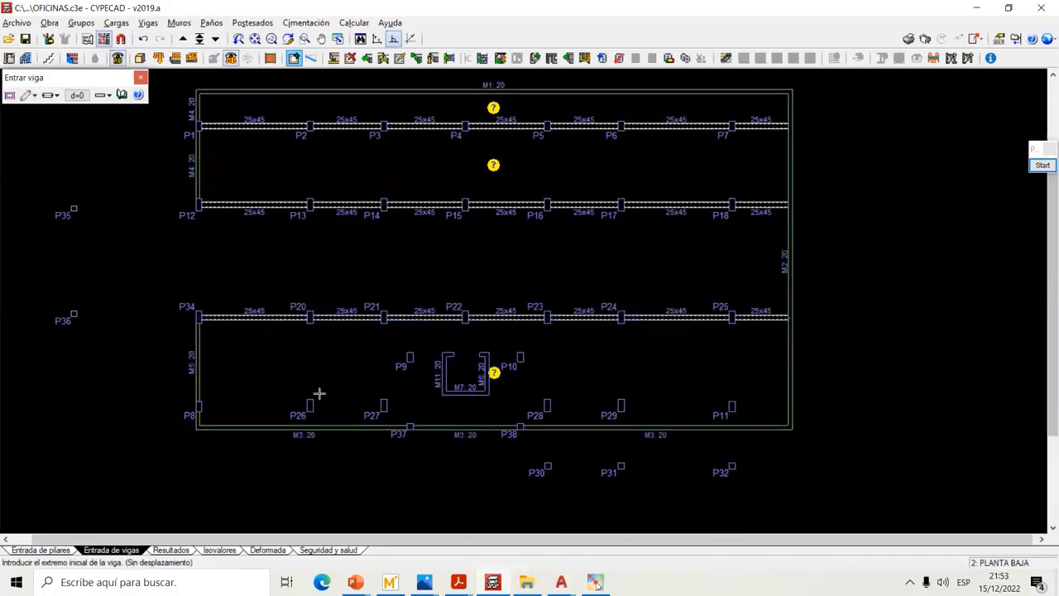
# Place vertical 25x45 beams from P2 and P3 down to wall M3, and from P4 through P15 to P22
pyautogui.click(311, 125)
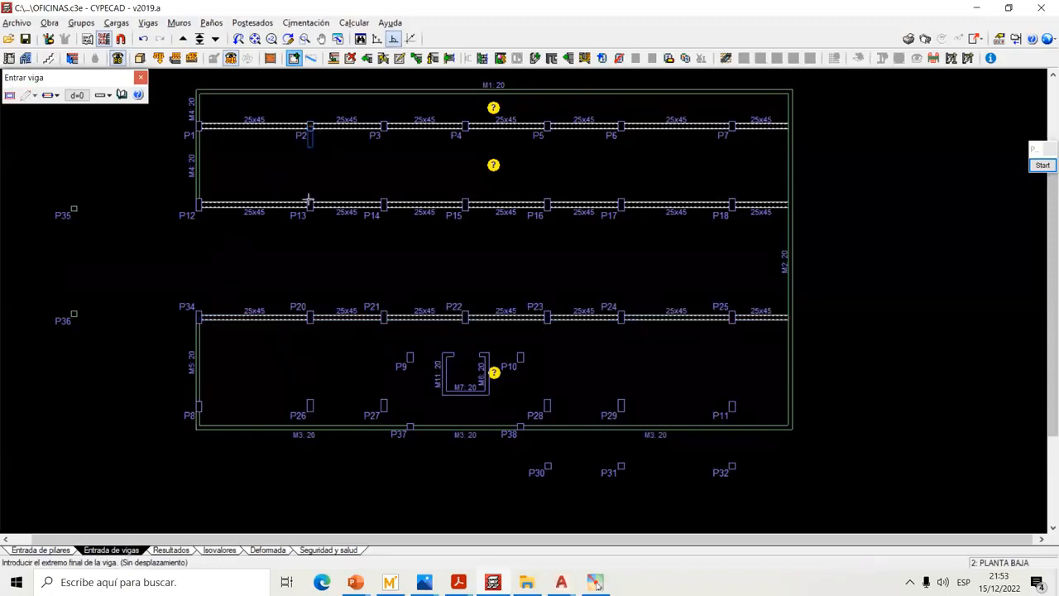
pyautogui.click(310, 426)
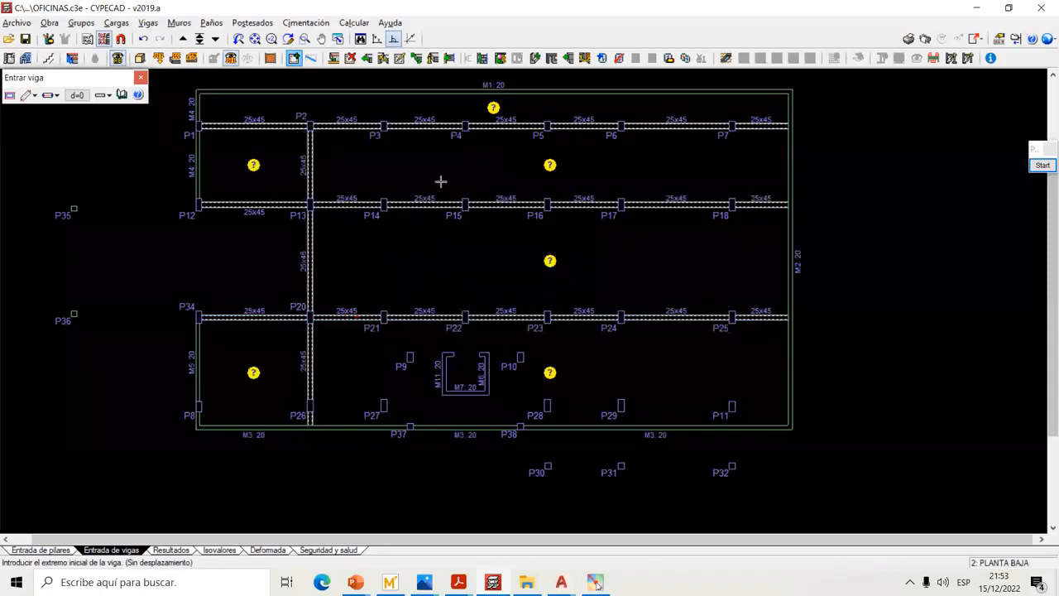
pyautogui.click(385, 126)
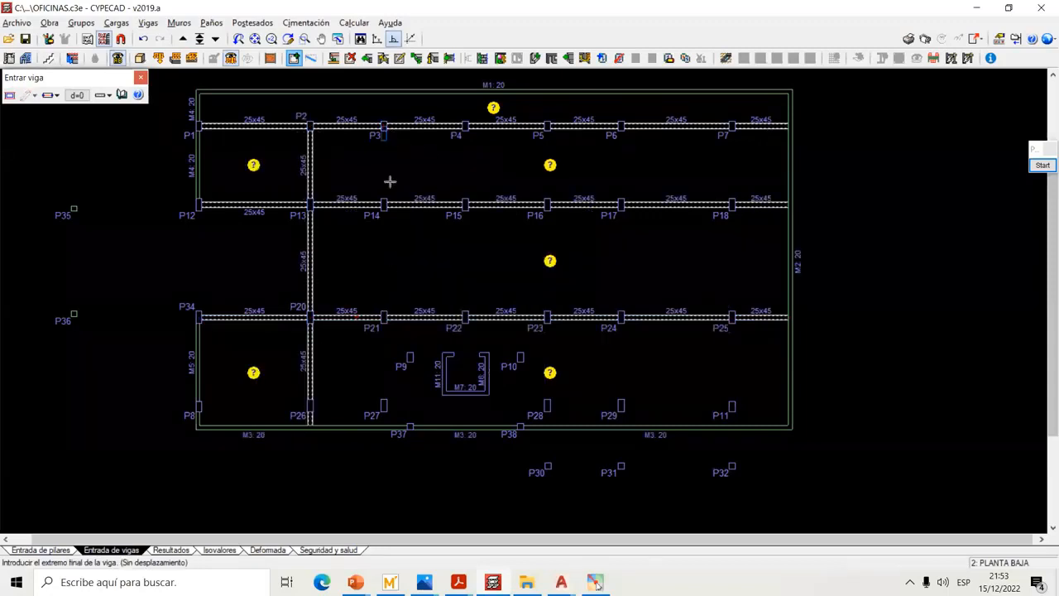
pyautogui.click(384, 424)
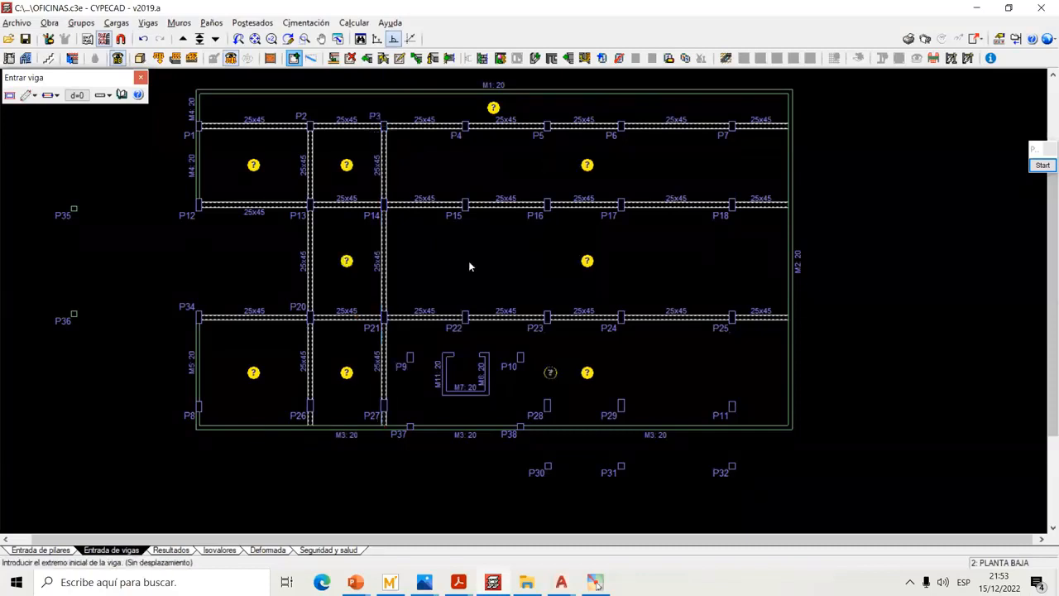
pyautogui.click(466, 126)
pyautogui.click(466, 317)
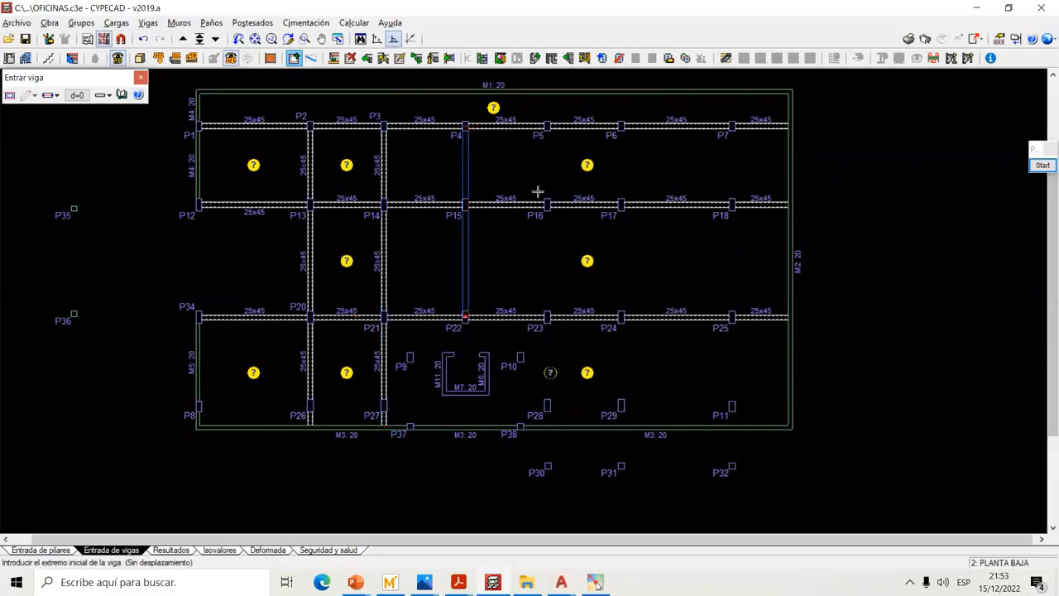
# Place vertical 25x45 beams from P5, P6 and P7 through their column lines down to wall M3
pyautogui.click(548, 126)
pyautogui.click(547, 424)
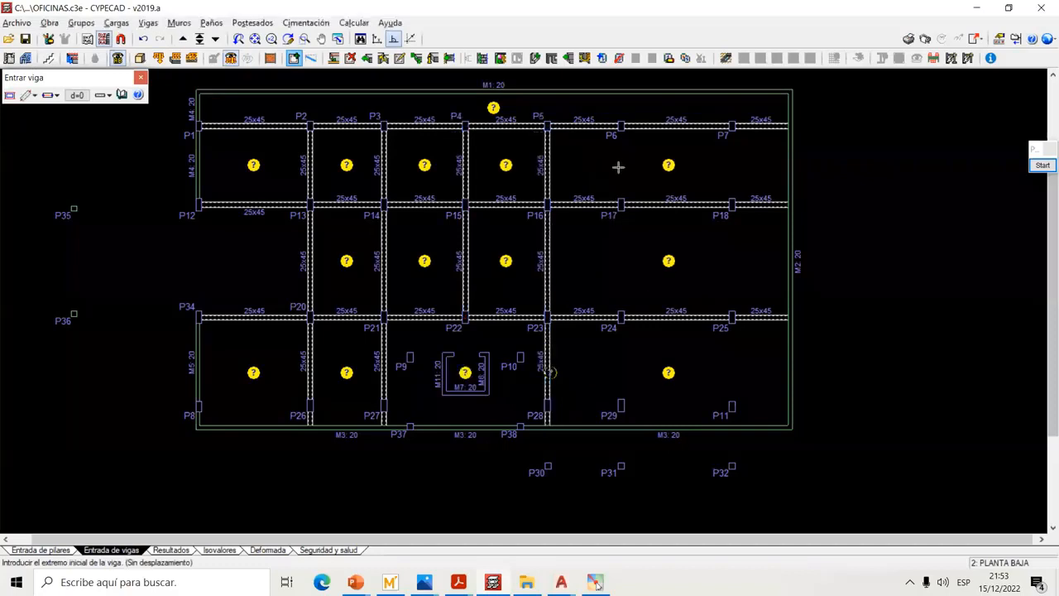
pyautogui.click(621, 128)
pyautogui.click(620, 426)
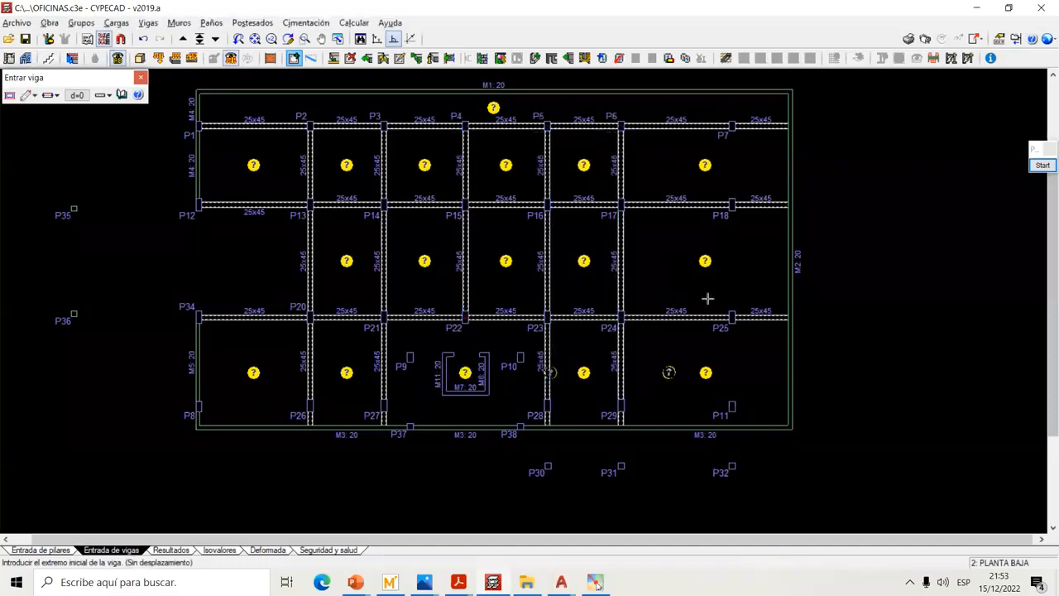
pyautogui.click(733, 126)
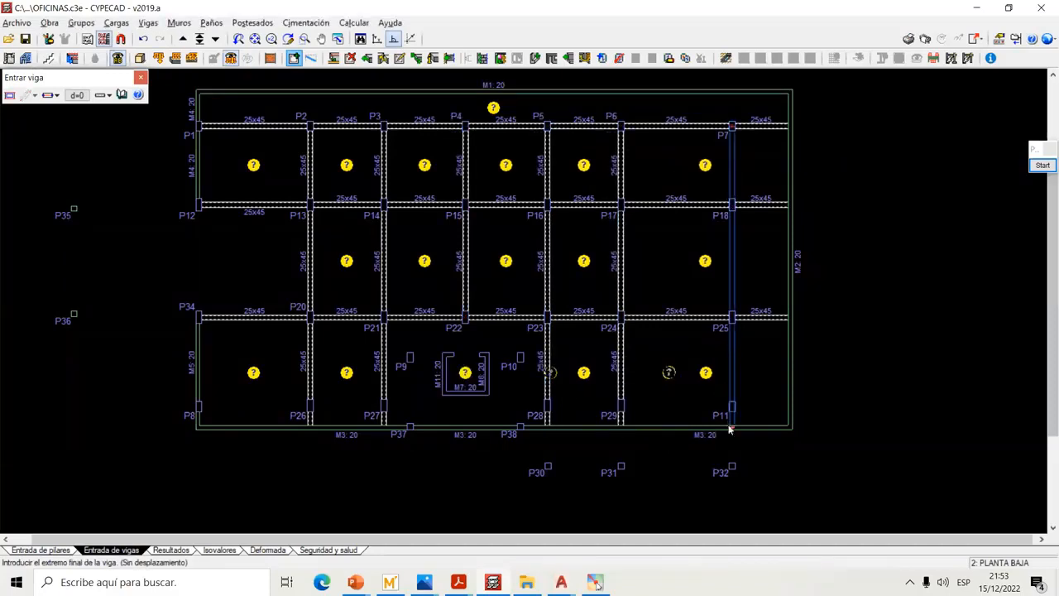
pyautogui.click(732, 426)
# Place a vertical 25x45 beam between columns P12 and P34 to close the gap in the perimeter
pyautogui.scroll(2, 317, 188)
pyautogui.scroll(1, 317, 189)
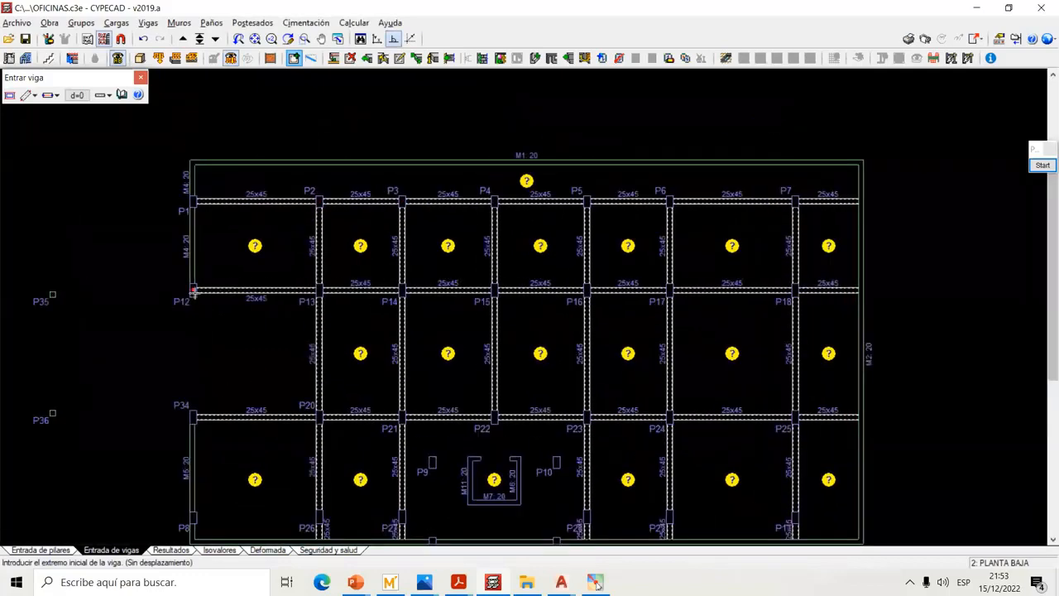
pyautogui.click(193, 290)
pyautogui.click(202, 415)
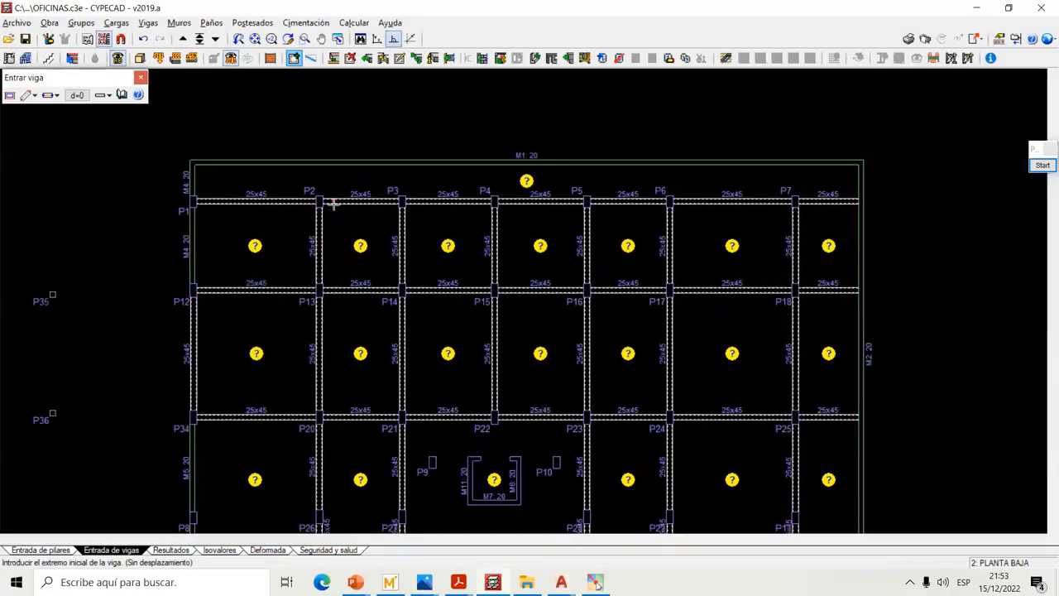
# Extend the vertical beams at P2, P3, P4 and P5 up to wall M1 with Prolongar viga
pyautogui.scroll(3, 329, 203)
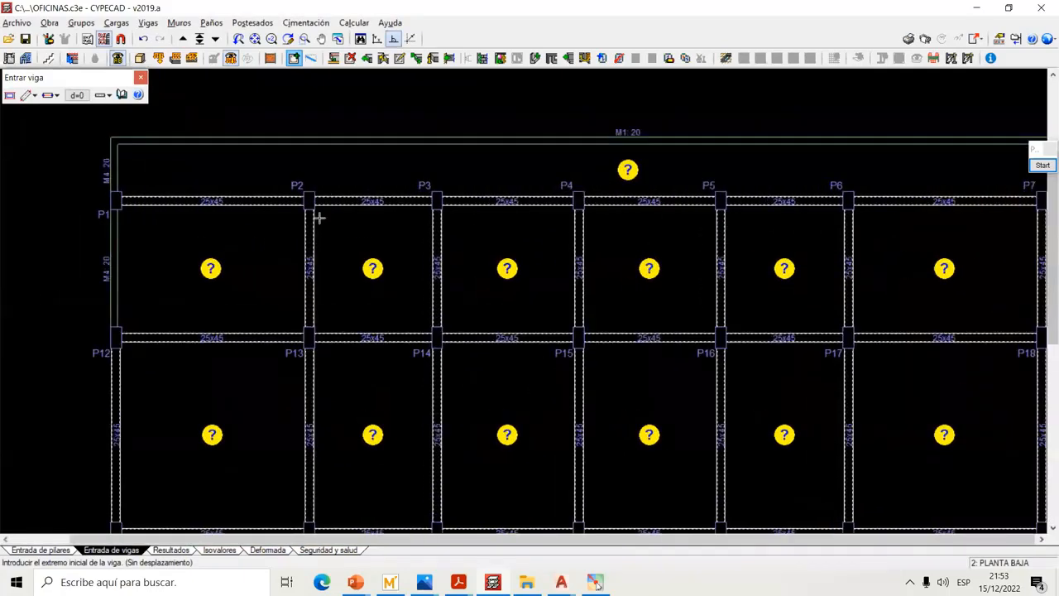
pyautogui.click(148, 22)
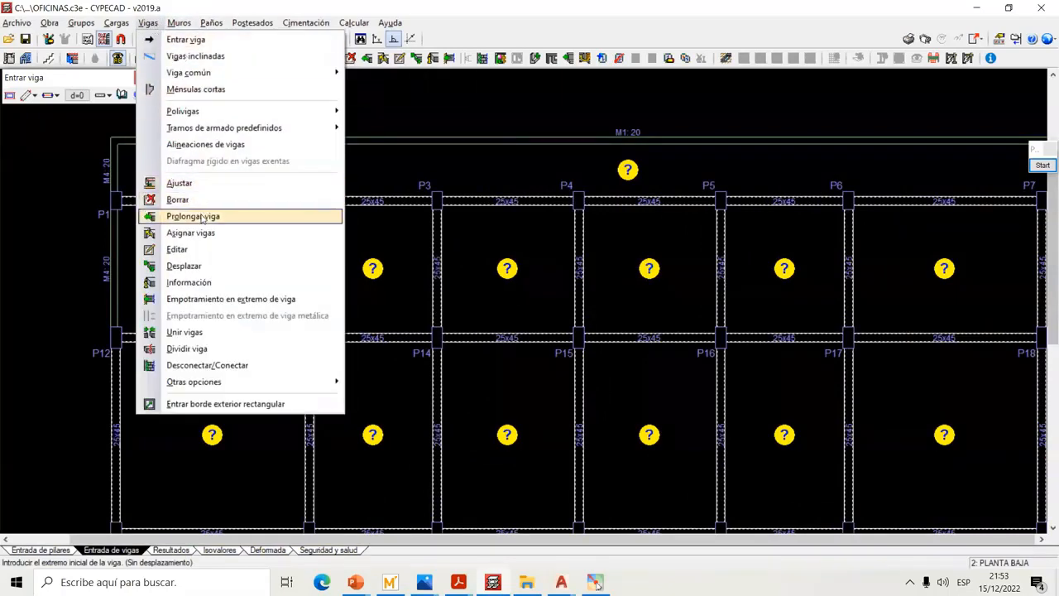
pyautogui.click(202, 218)
pyautogui.click(308, 236)
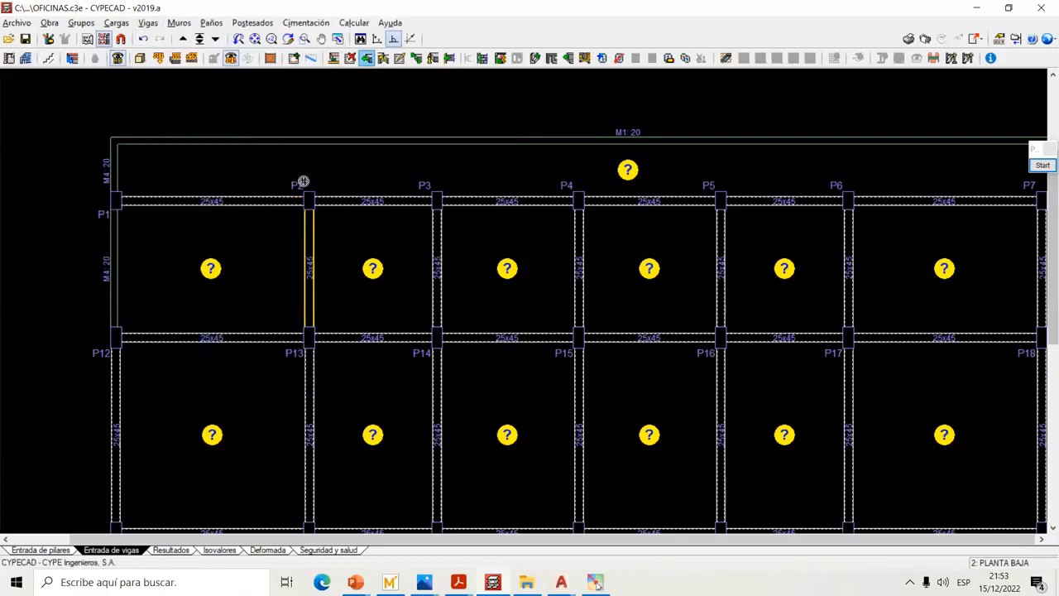
pyautogui.click(320, 139)
pyautogui.click(436, 230)
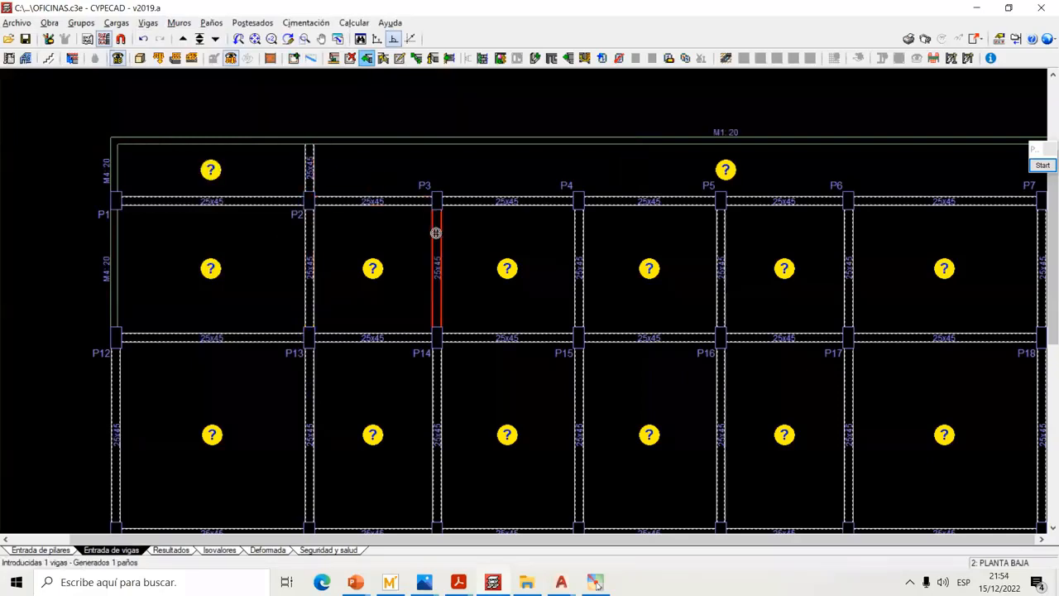
pyautogui.click(439, 141)
pyautogui.click(576, 225)
pyautogui.click(577, 141)
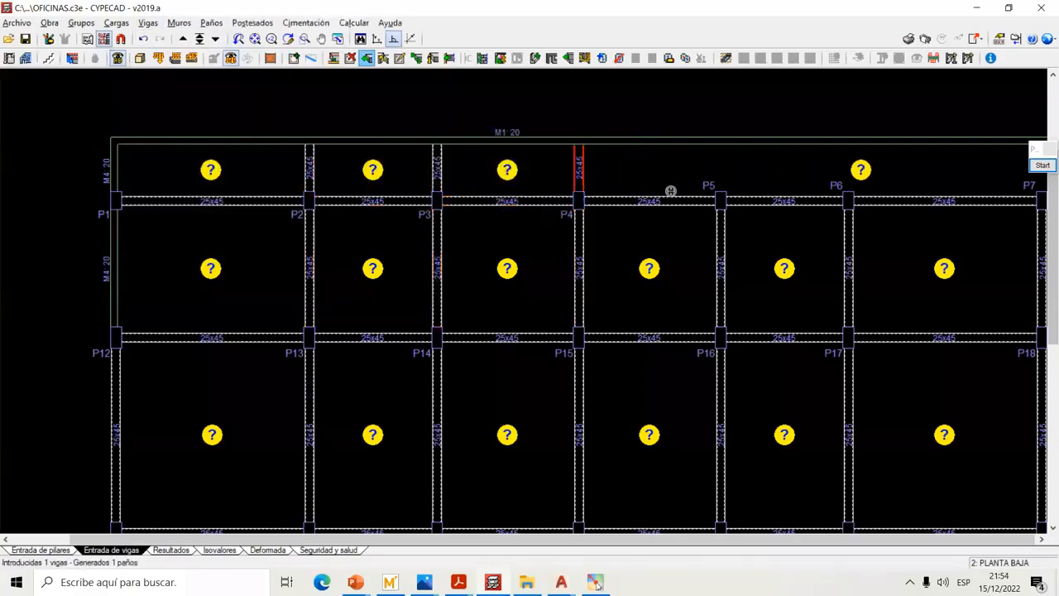
pyautogui.click(718, 226)
pyautogui.click(721, 143)
# Extend the vertical beams at P6 and P7 up to wall M1
pyautogui.moveTo(774, 174); pyautogui.dragTo(567, 190, button='middle')
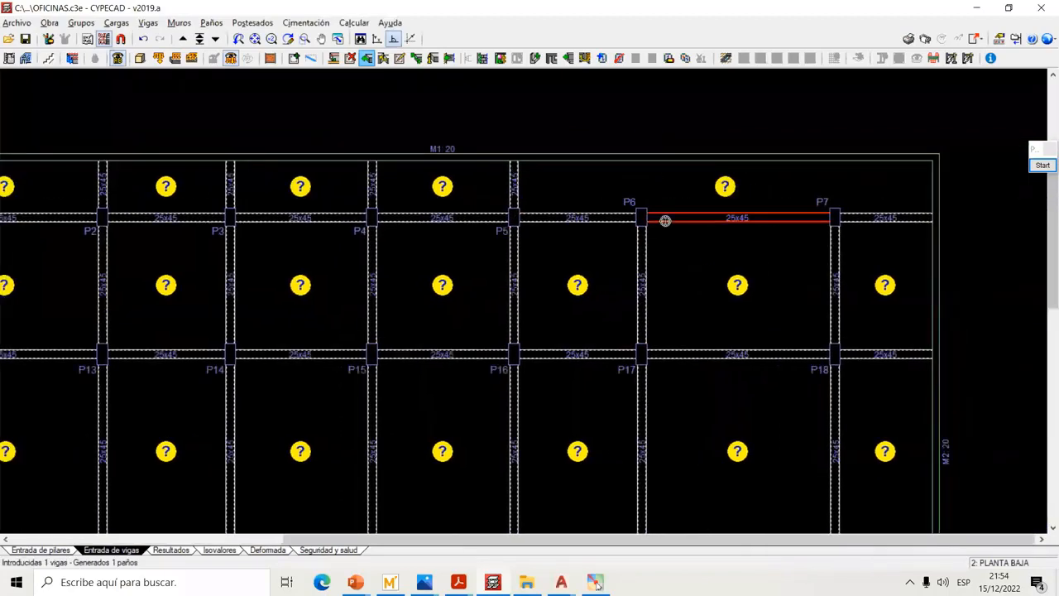
pyautogui.click(647, 239)
pyautogui.click(653, 158)
pyautogui.click(834, 240)
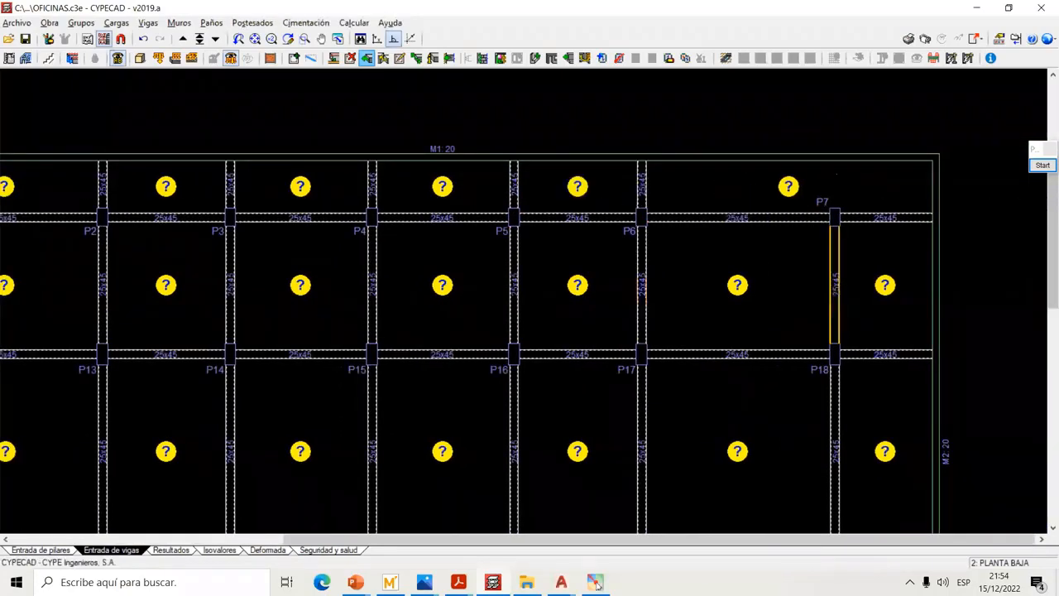
pyautogui.click(835, 157)
# Place a horizontal 25x45 beam from P8 along the P26–P11 column row to wall M2 and finish beam entry
pyautogui.scroll(-2, 762, 192)
pyautogui.moveTo(717, 227); pyautogui.dragTo(752, 108, button='middle')
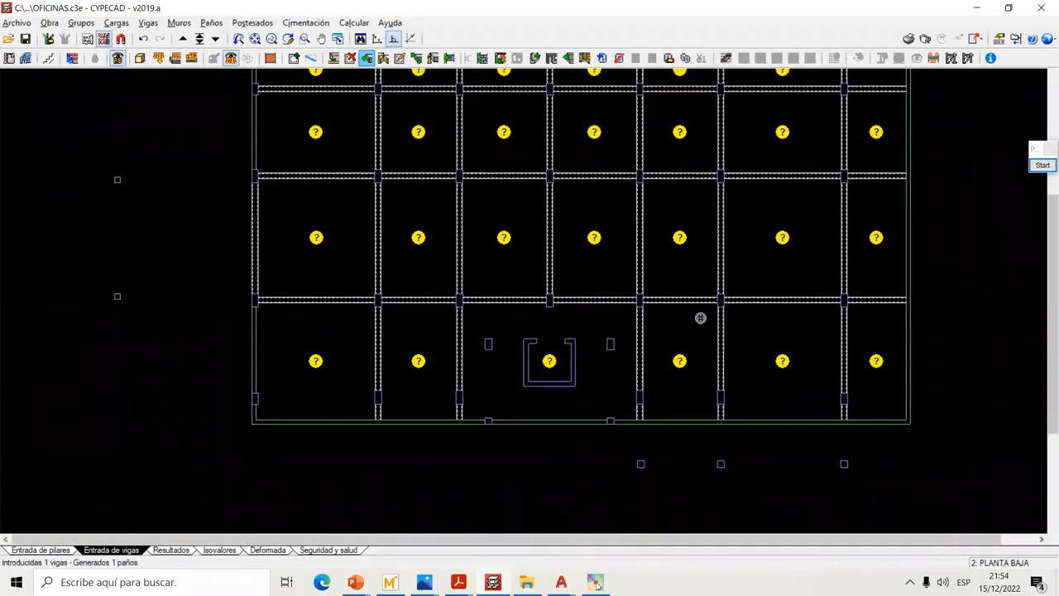
pyautogui.moveTo(328, 418); pyautogui.dragTo(343, 359, button='middle')
pyautogui.scroll(1, 323, 347)
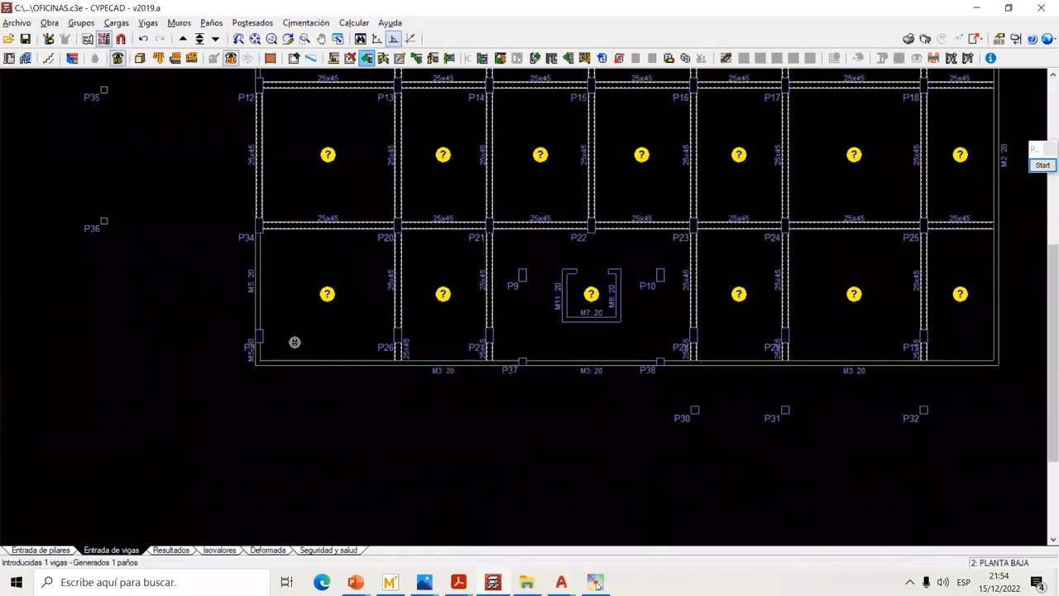
pyautogui.click(149, 22)
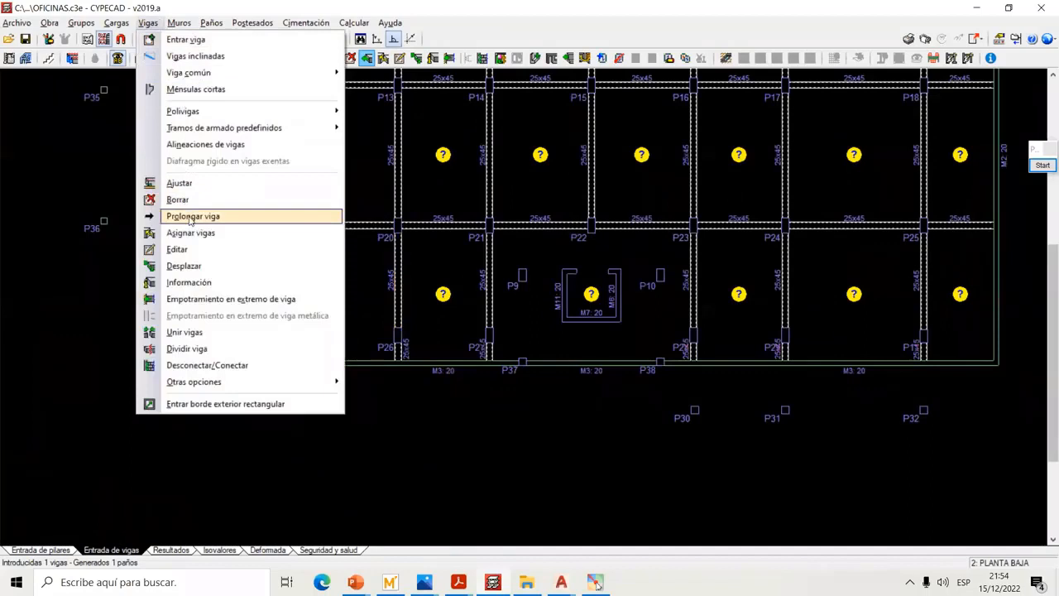
pyautogui.click(208, 43)
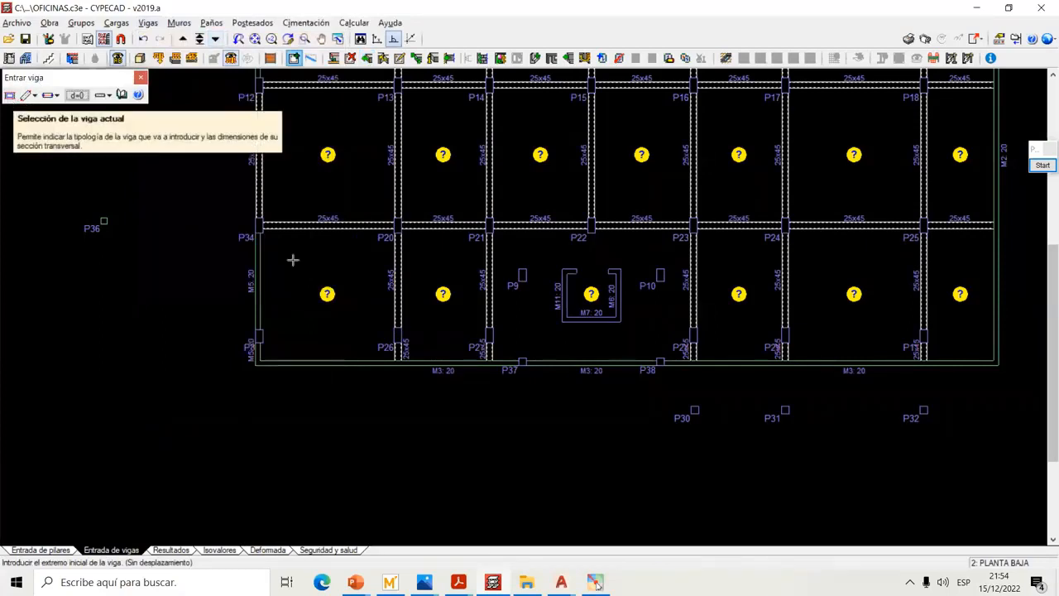
pyautogui.click(260, 337)
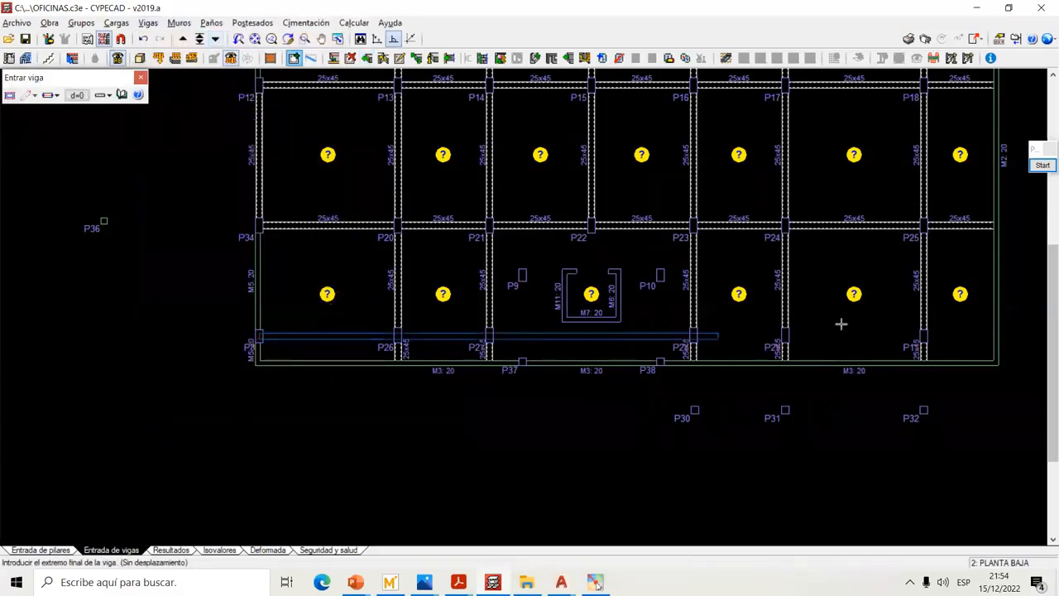
pyautogui.click(996, 335)
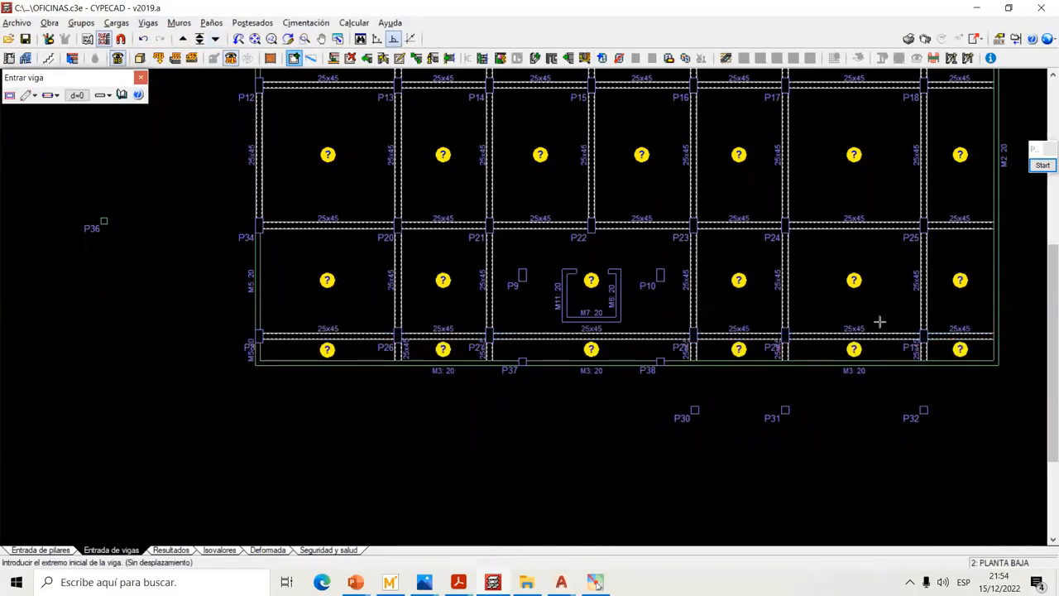
pyautogui.scroll(-3, 719, 305)
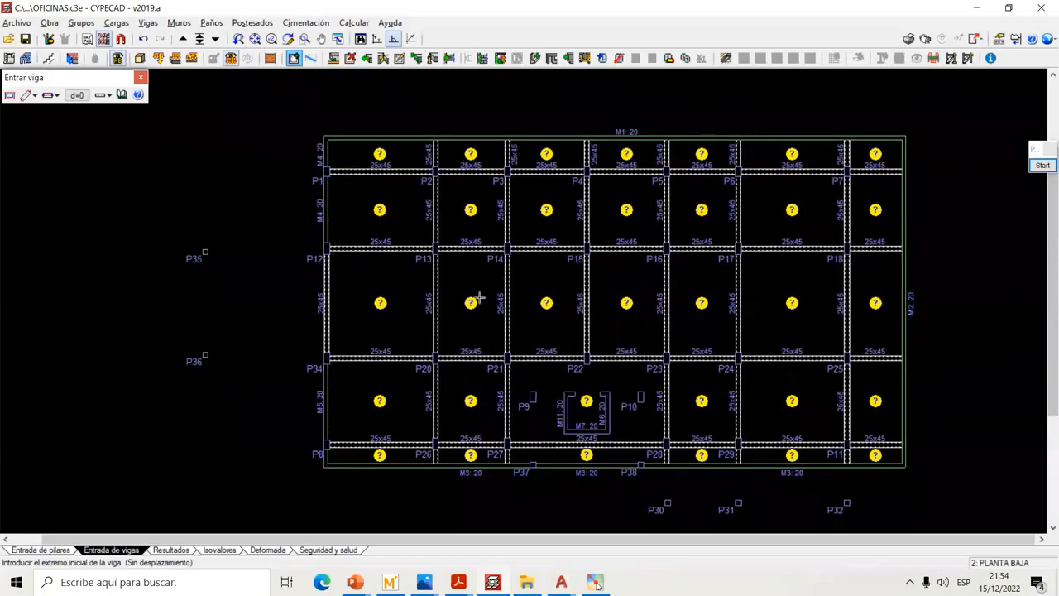
pyautogui.click(141, 78)
# Adjust the P12–P34 beam flush with the outer face of its columns using Ajustar, and check its alignment at P12
pyautogui.scroll(4, 338, 201)
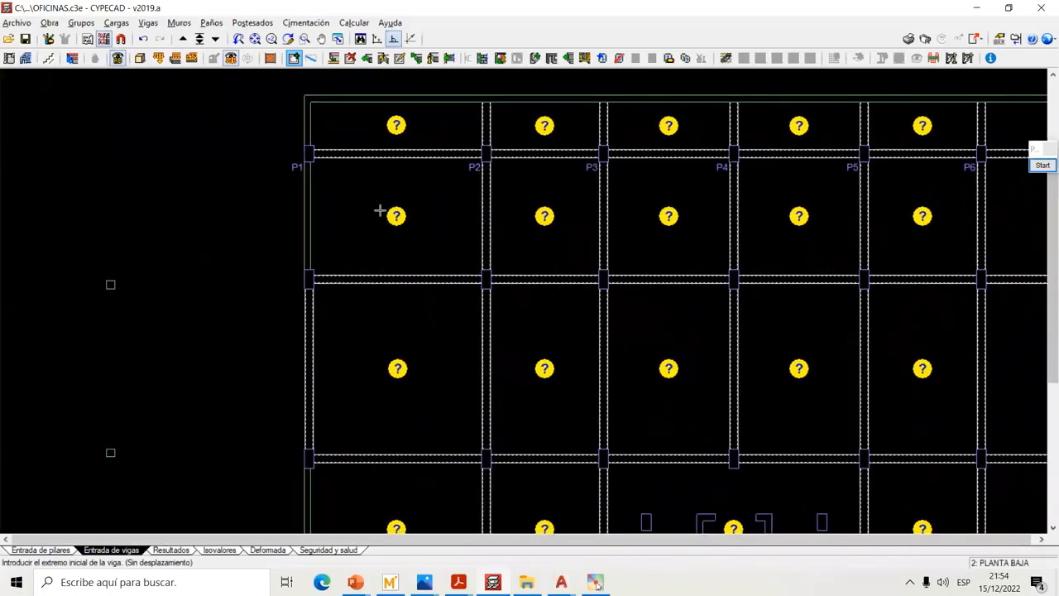
pyautogui.scroll(5, 314, 281)
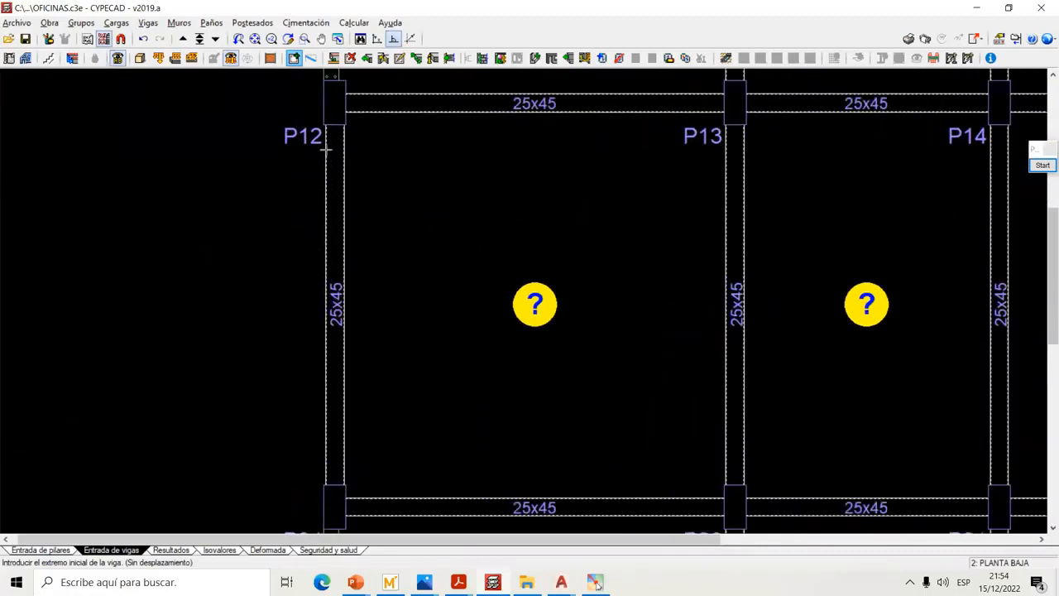
pyautogui.click(148, 24)
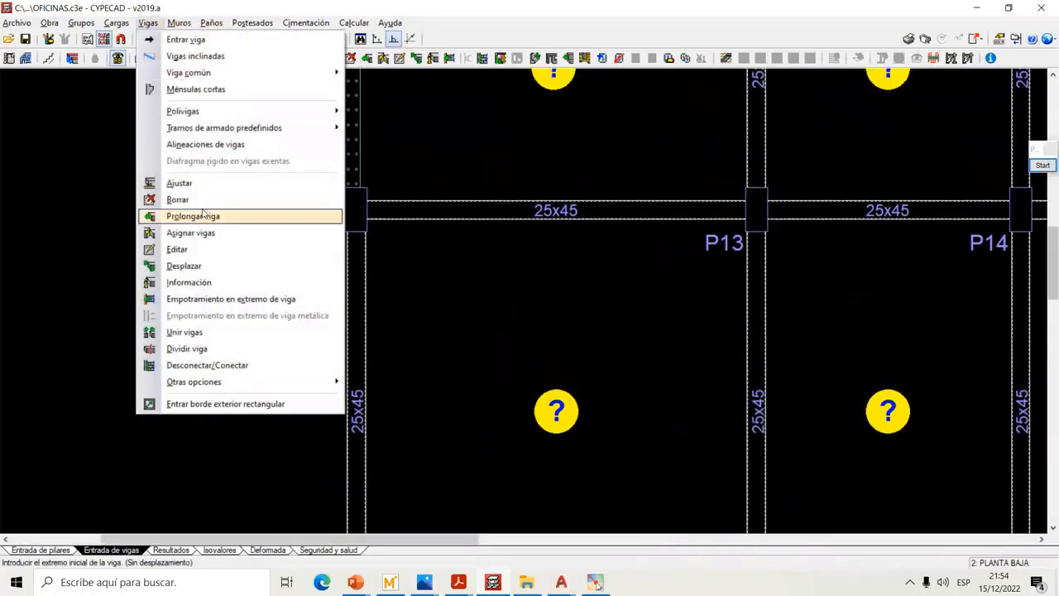
pyautogui.click(200, 184)
pyautogui.scroll(-6, 232, 191)
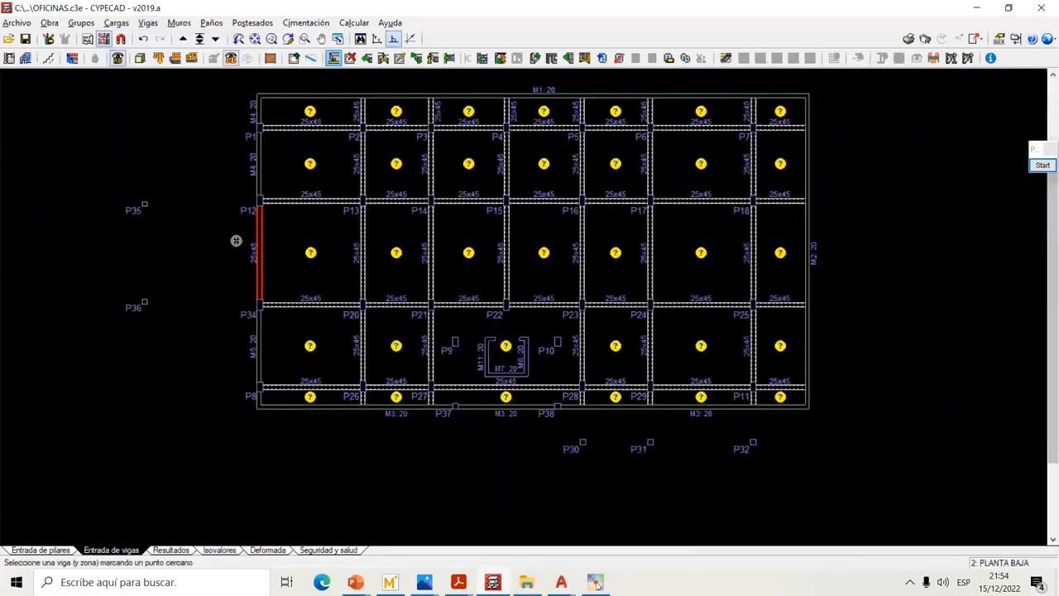
pyautogui.click(238, 244)
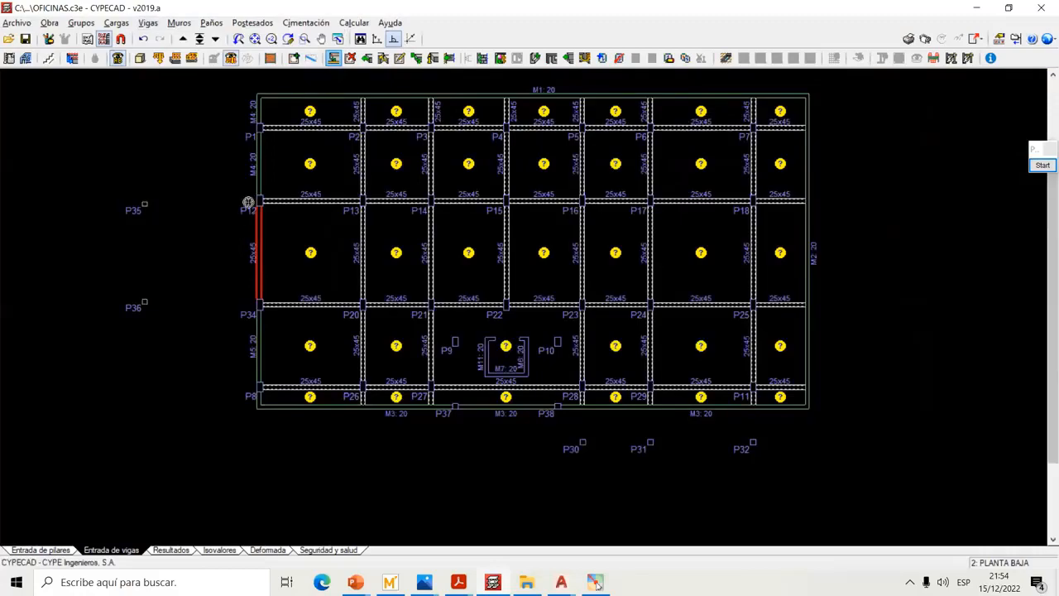
pyautogui.scroll(5, 246, 204)
pyautogui.scroll(2, 272, 190)
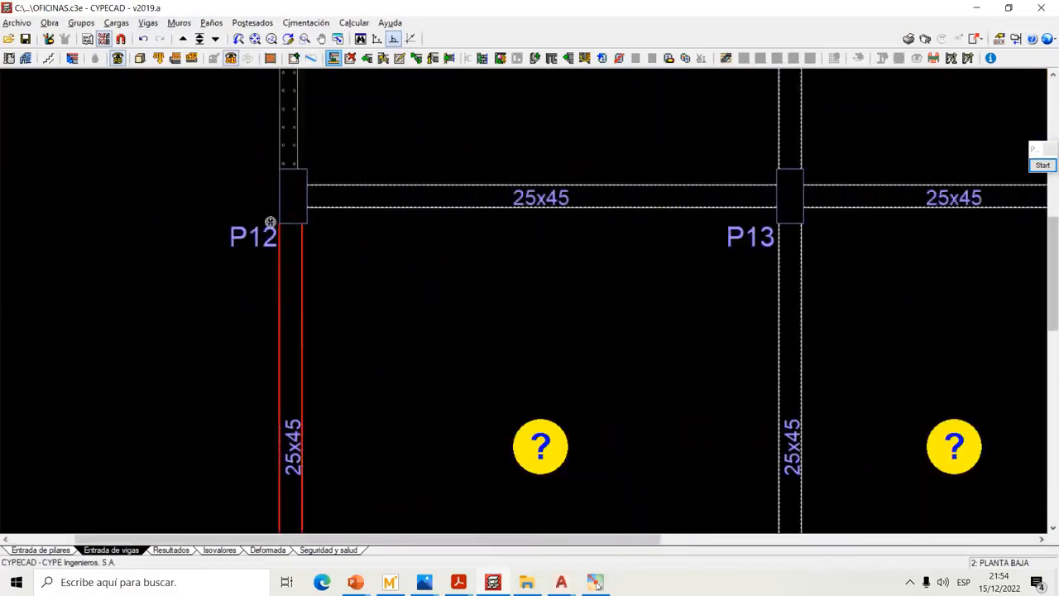
pyautogui.scroll(-5, 575, 215)
pyautogui.scroll(-1, 402, 303)
pyautogui.scroll(5, 402, 303)
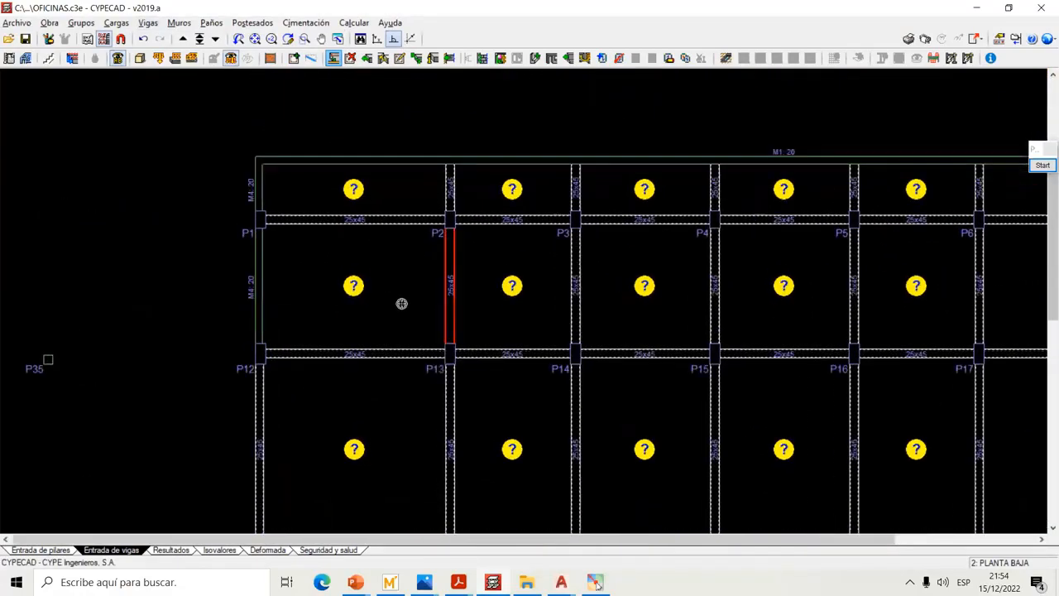
# Start entering a new floor panel with Gestión paños and choose Forjados reticulares as the slab type
pyautogui.moveTo(343, 286); pyautogui.dragTo(409, 300, button='middle')
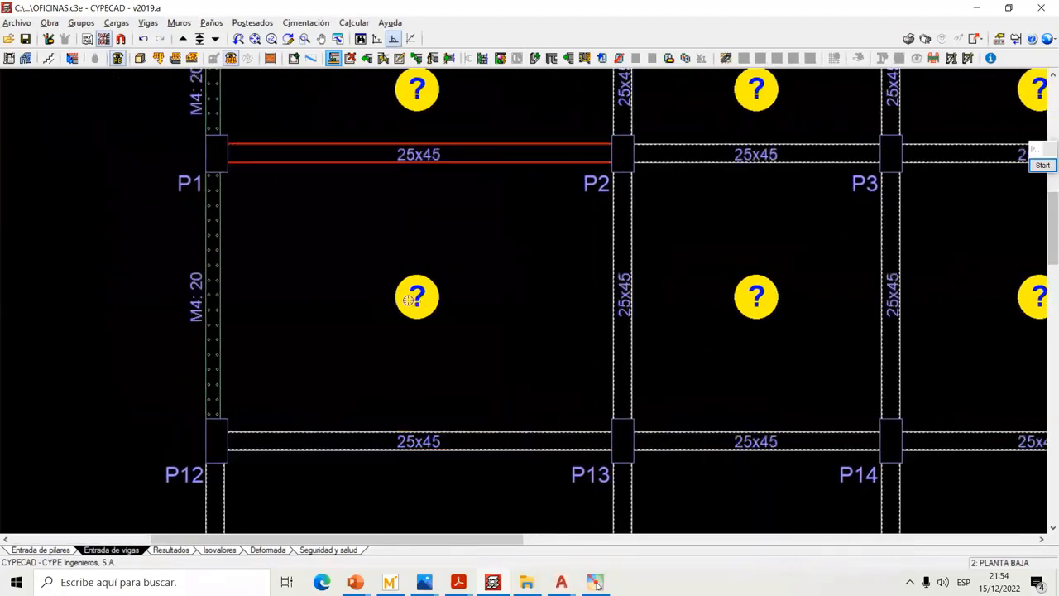
pyautogui.scroll(-1, 426, 297)
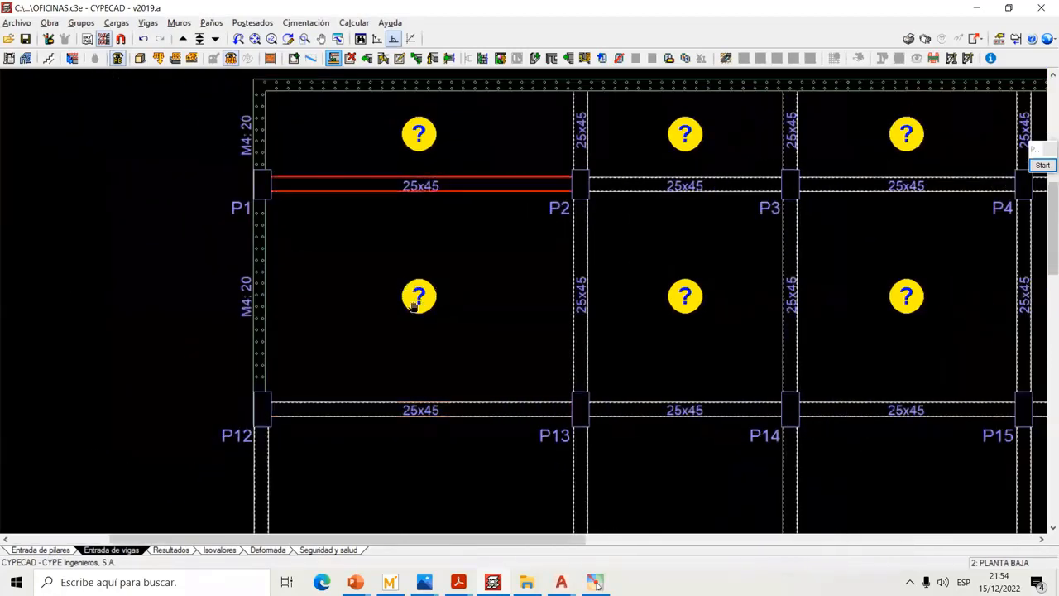
pyautogui.moveTo(443, 150); pyautogui.dragTo(417, 168, button='middle')
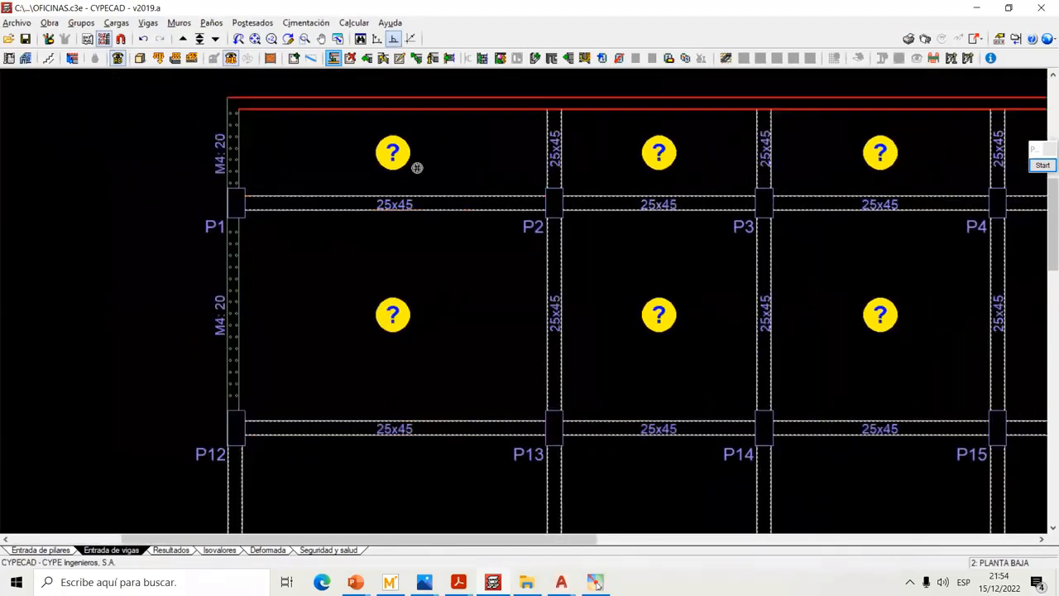
pyautogui.click(211, 23)
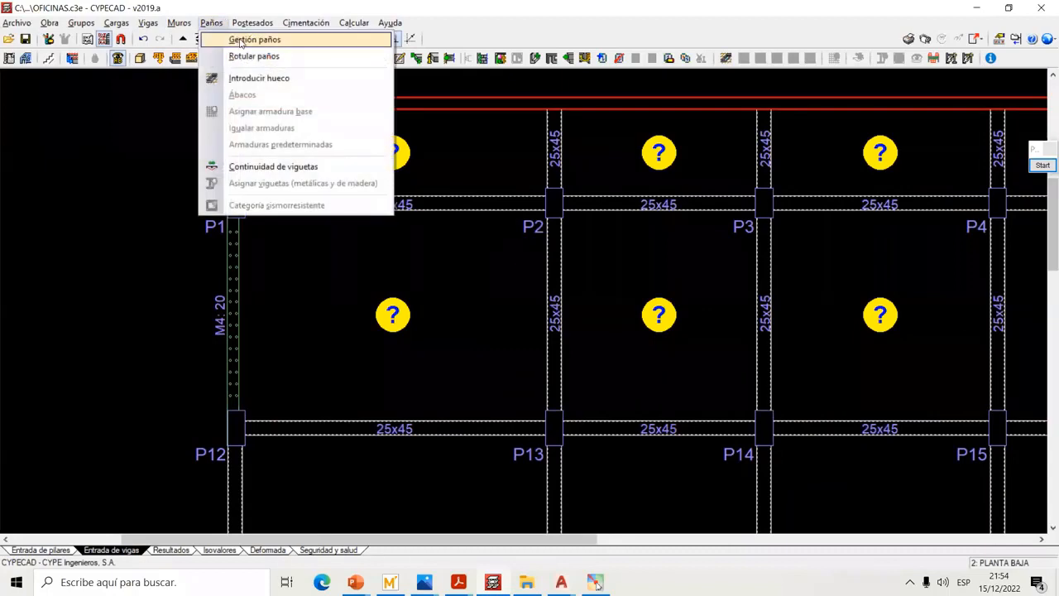
pyautogui.click(240, 39)
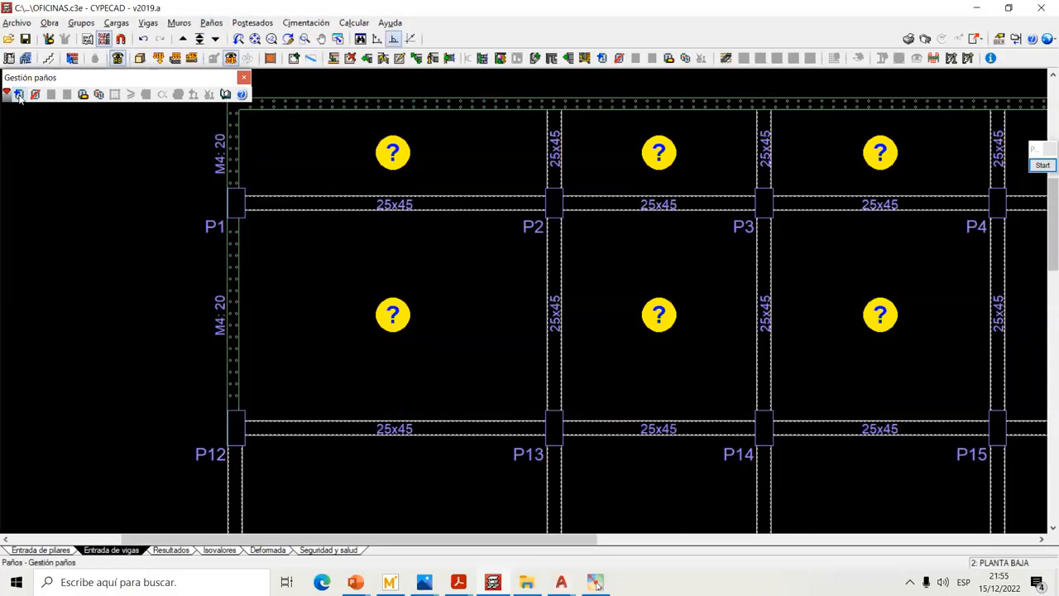
pyautogui.click(19, 94)
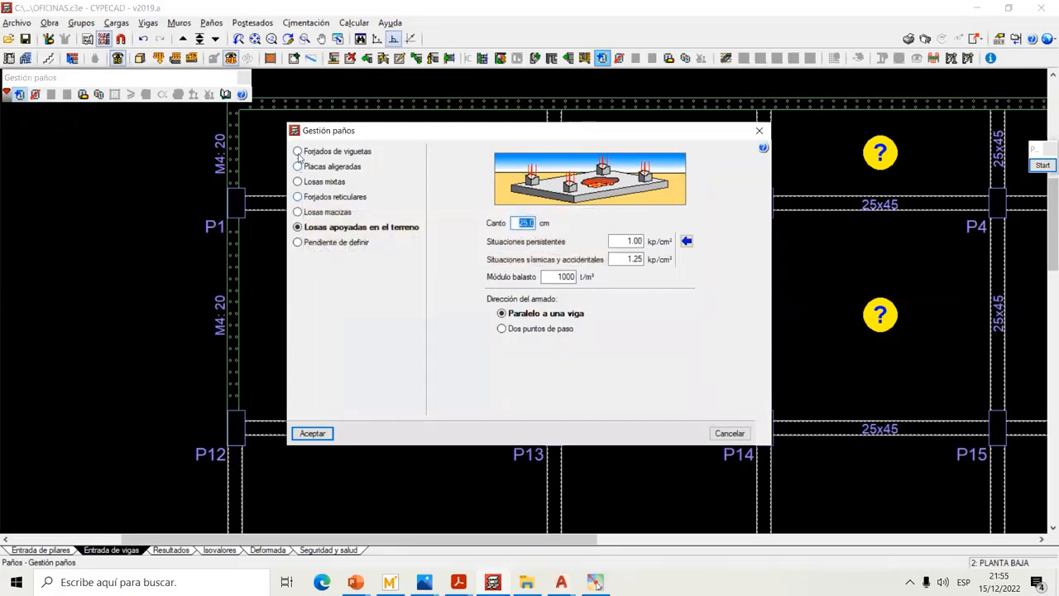
pyautogui.click(298, 151)
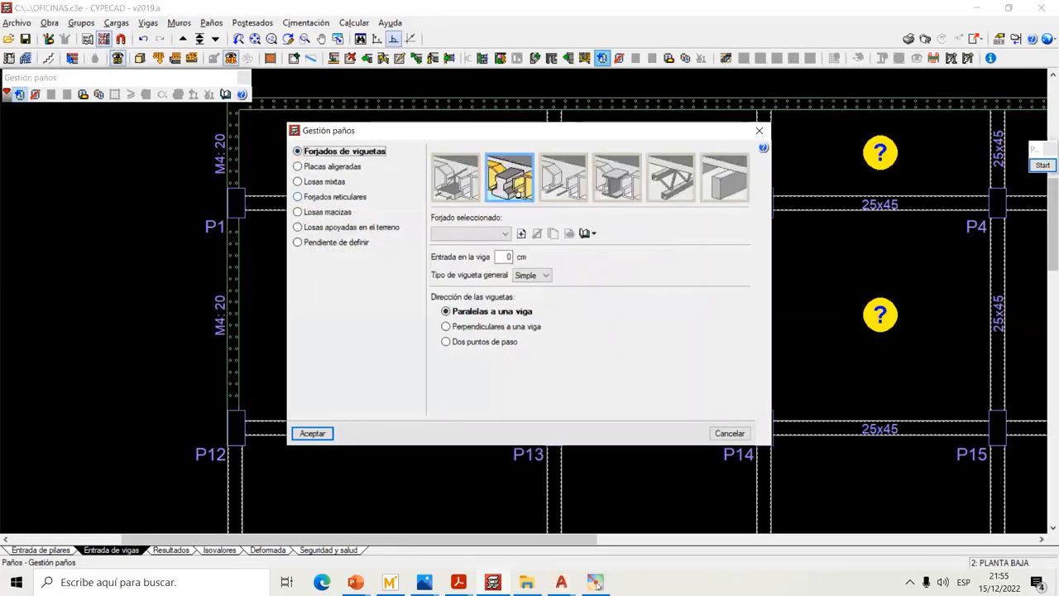
pyautogui.click(298, 197)
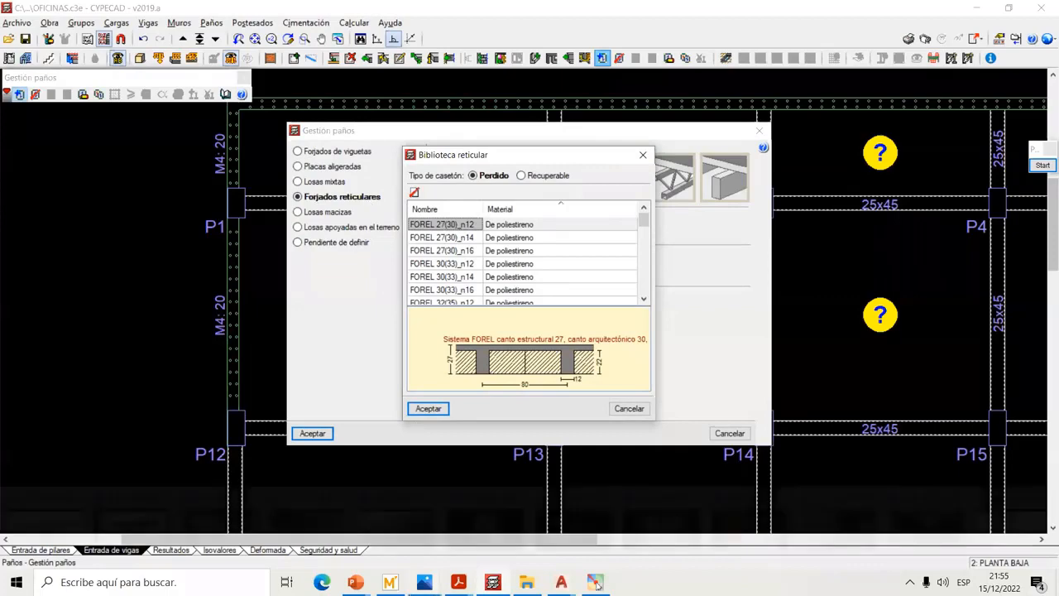
# Switch to File Explorer and examine the waffle slab photo IMG_1704 in the LOSA CASETONADA O RETICULAR folder
pyautogui.moveTo(598, 585)
pyautogui.click(506, 517)
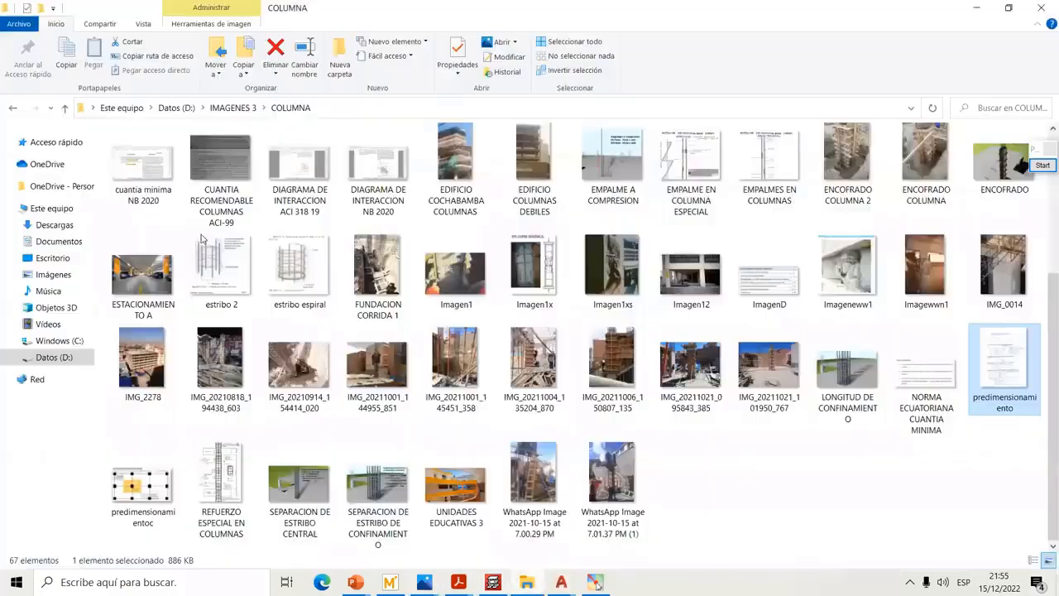
pyautogui.click(12, 109)
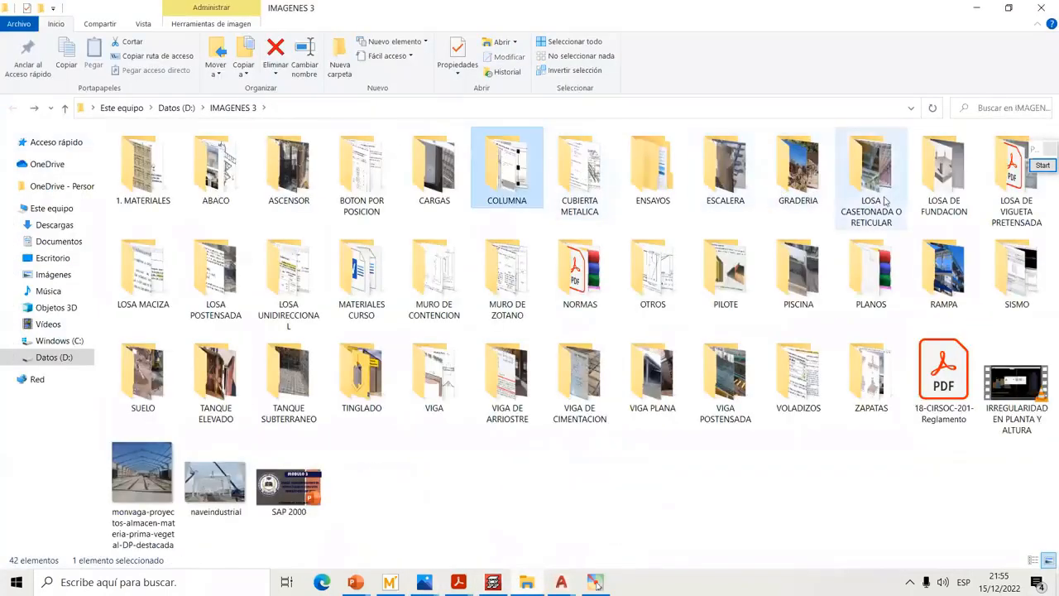
pyautogui.doubleClick(883, 201)
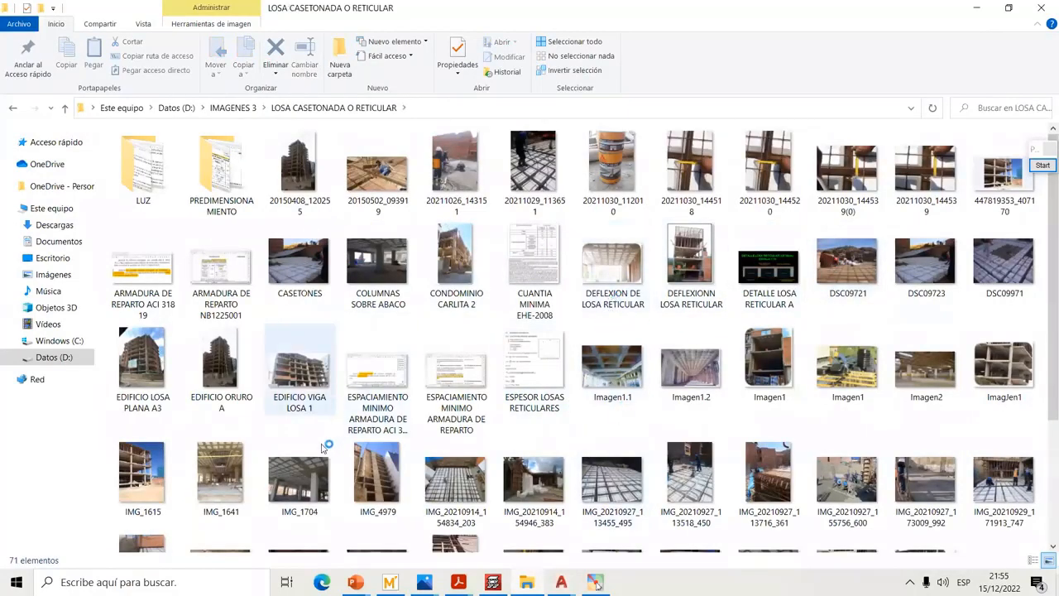
pyautogui.scroll(-2, 323, 447)
pyautogui.doubleClick(306, 308)
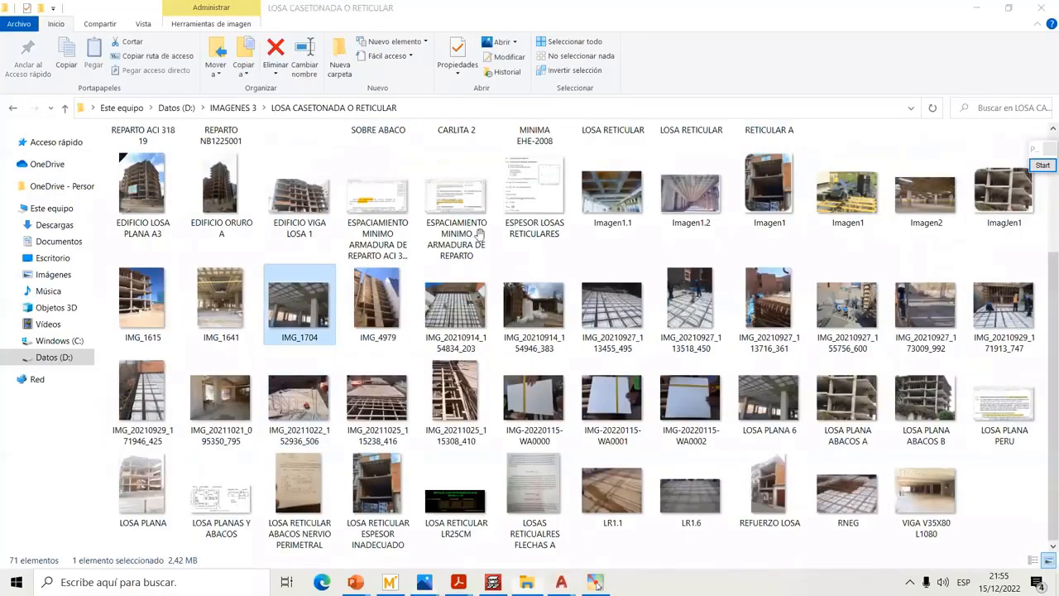
pyautogui.scroll(2, 361, 310)
pyautogui.scroll(1, 179, 197)
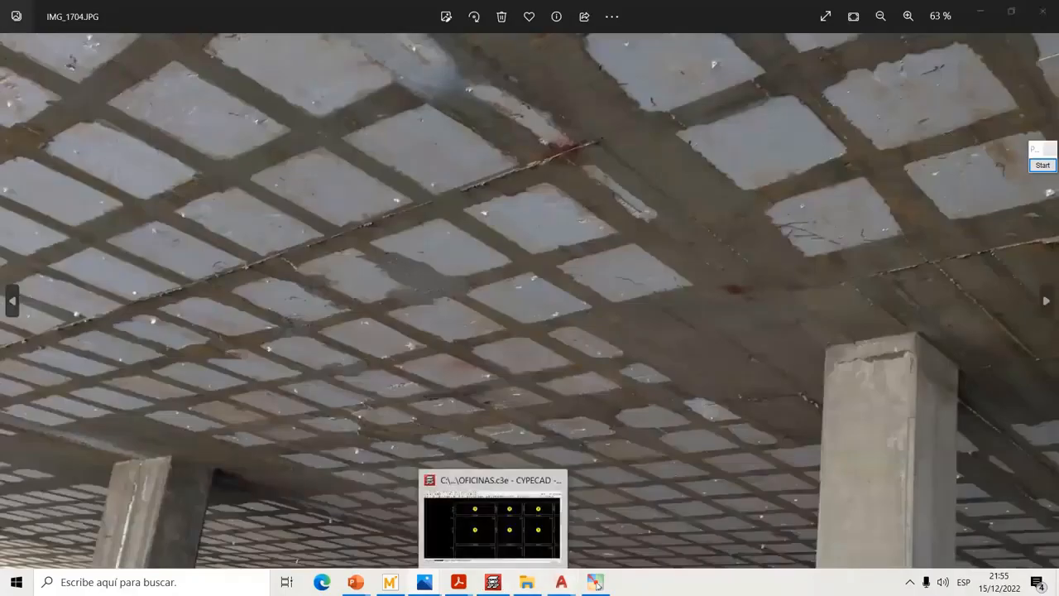
# Show the Recuperable caseton types in CYPECAD's reticular library, and examine the matching waffle ceiling photo Imagen2 in the image folder
pyautogui.click(493, 582)
pyautogui.click(522, 176)
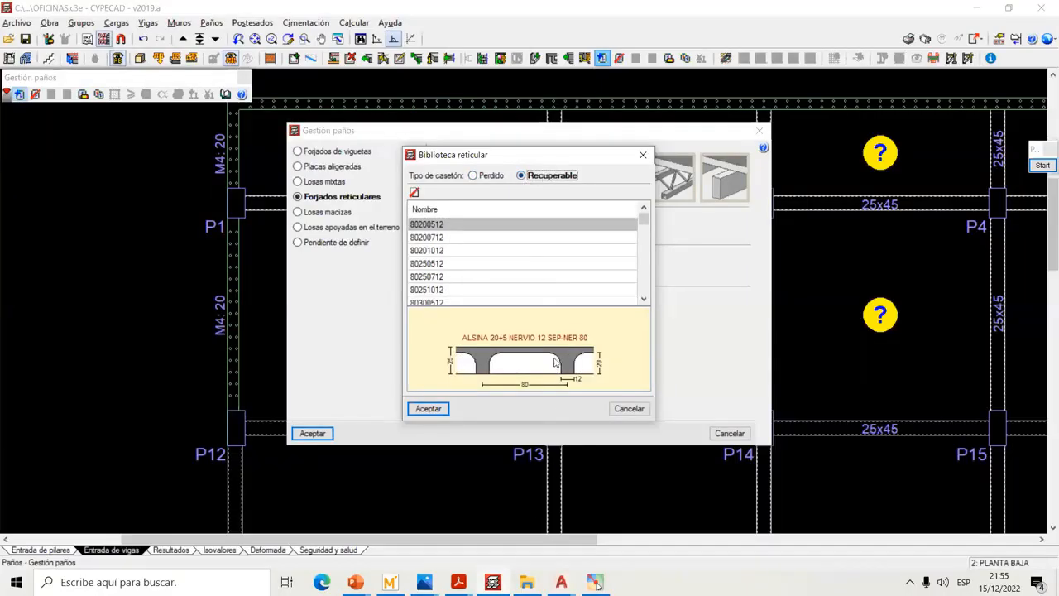
pyautogui.click(525, 579)
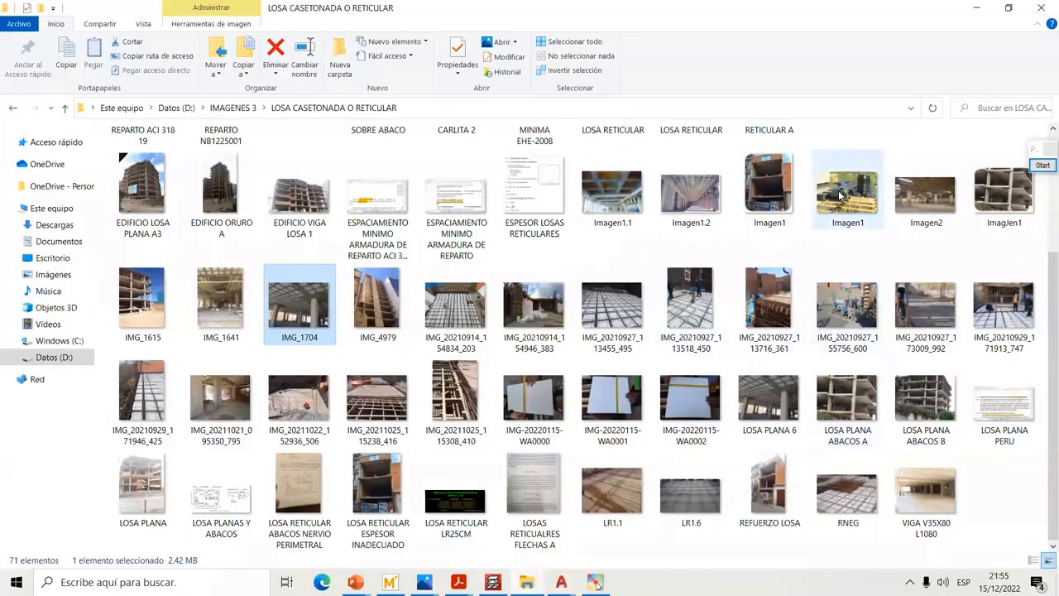
pyautogui.click(916, 186)
pyautogui.doubleClick(916, 187)
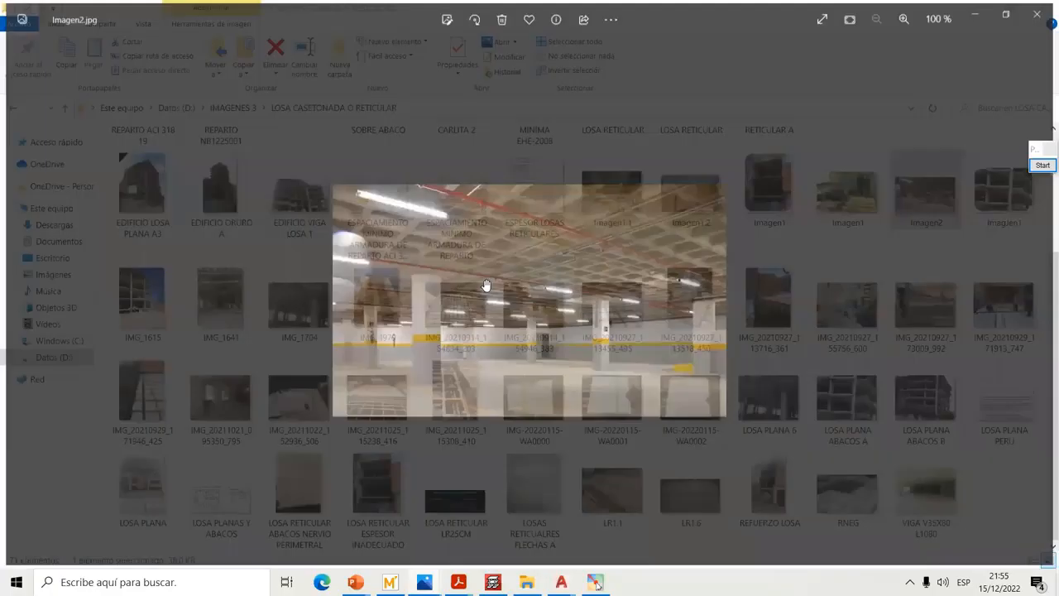
pyautogui.scroll(2, 450, 127)
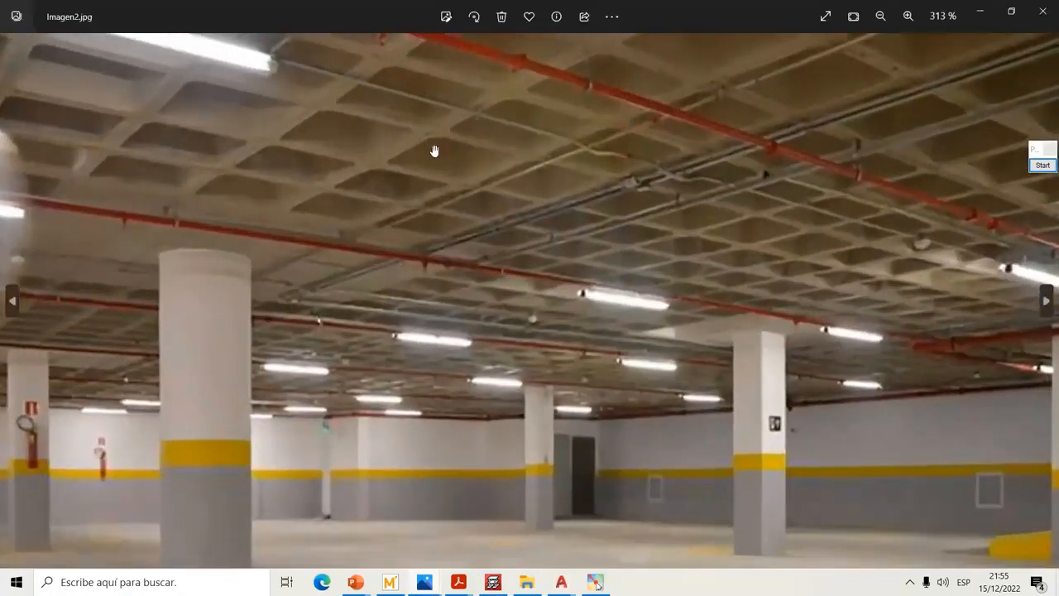
pyautogui.click(1042, 11)
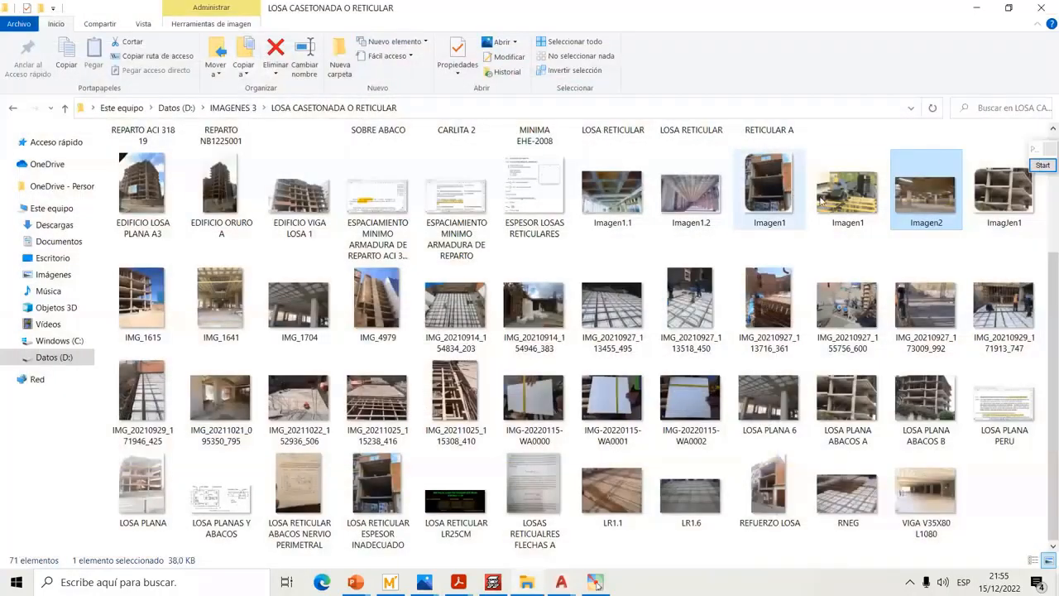
# Open the photo Imagen1.png and examine the reusable plastic formers close up
pyautogui.click(831, 196)
pyautogui.doubleClick(831, 196)
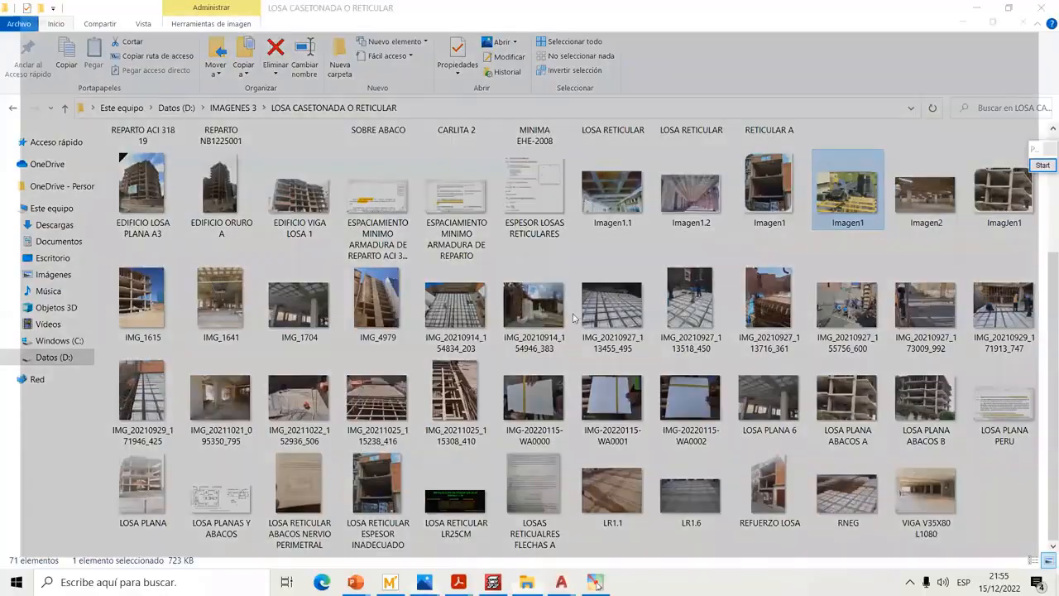
pyautogui.scroll(5, 419, 327)
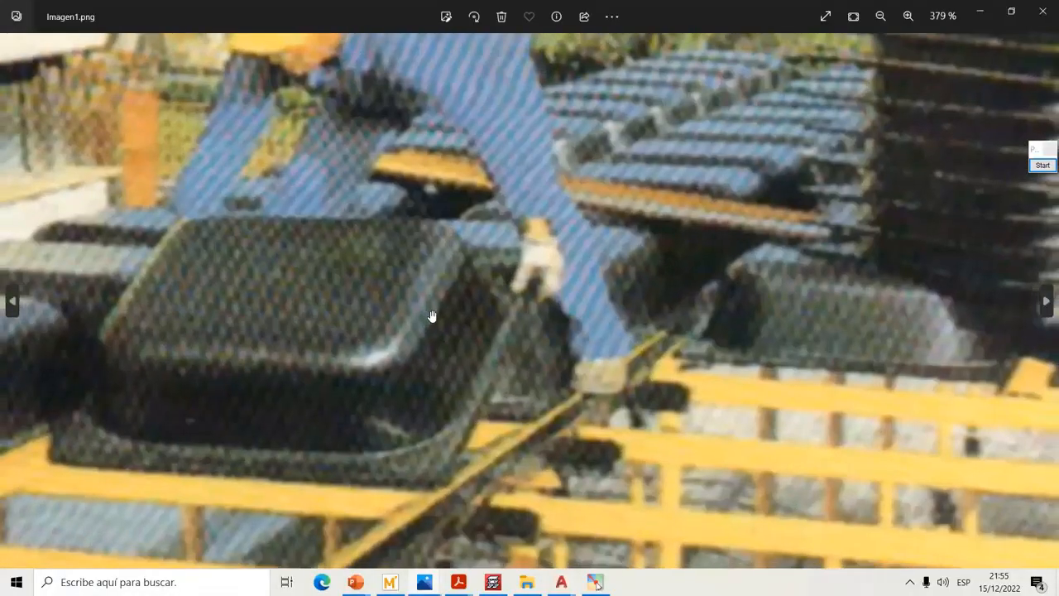
pyautogui.scroll(-4, 381, 318)
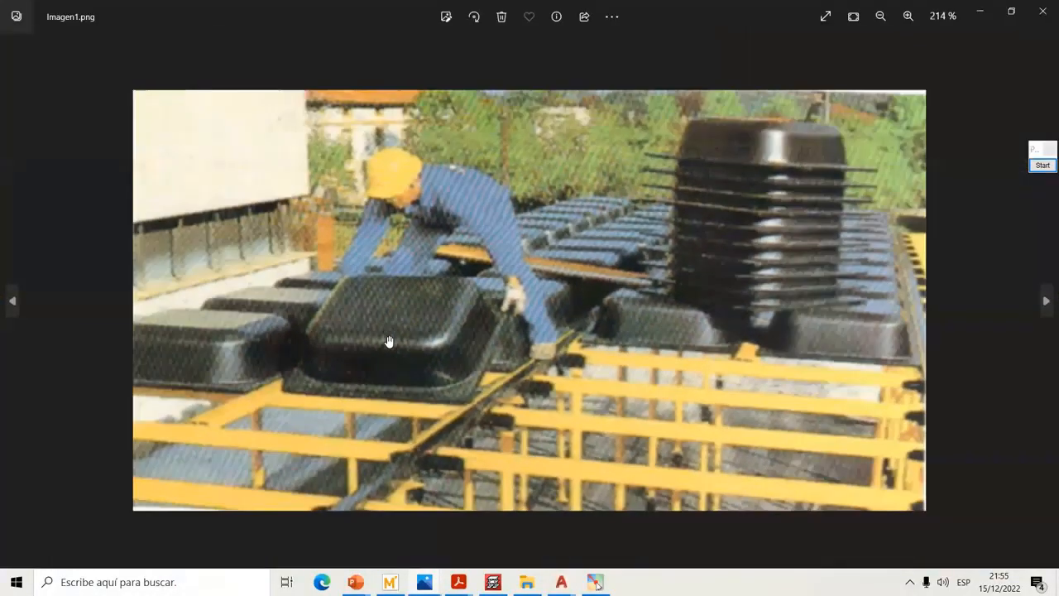
pyautogui.scroll(1, 388, 339)
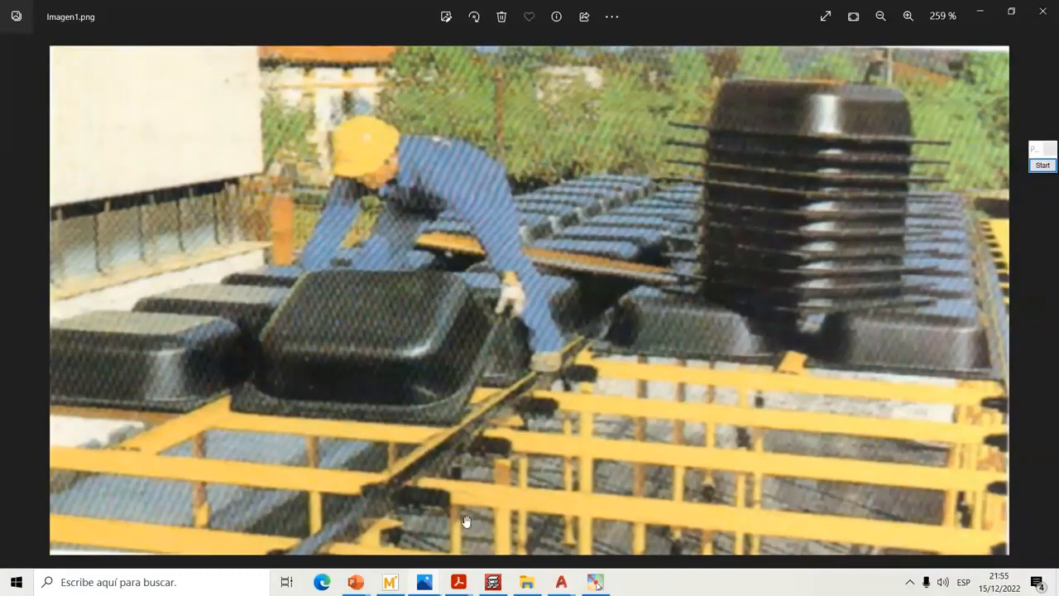
# Return to CYPECAD, set the caseton type to Perdido and leave the reticular library without importing an element
pyautogui.hotkey('alt', 'Tab')
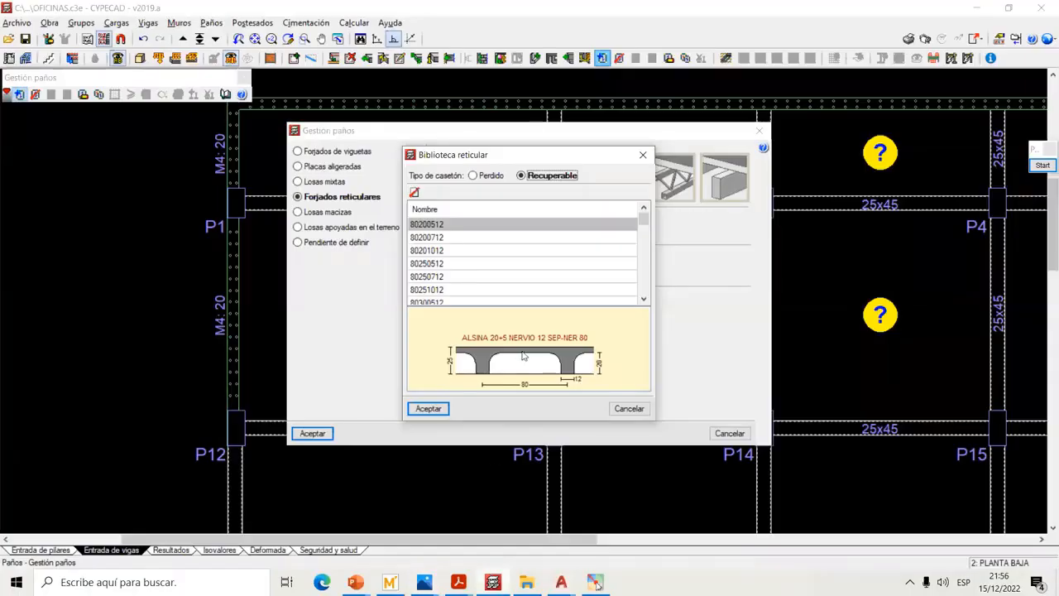
pyautogui.click(481, 176)
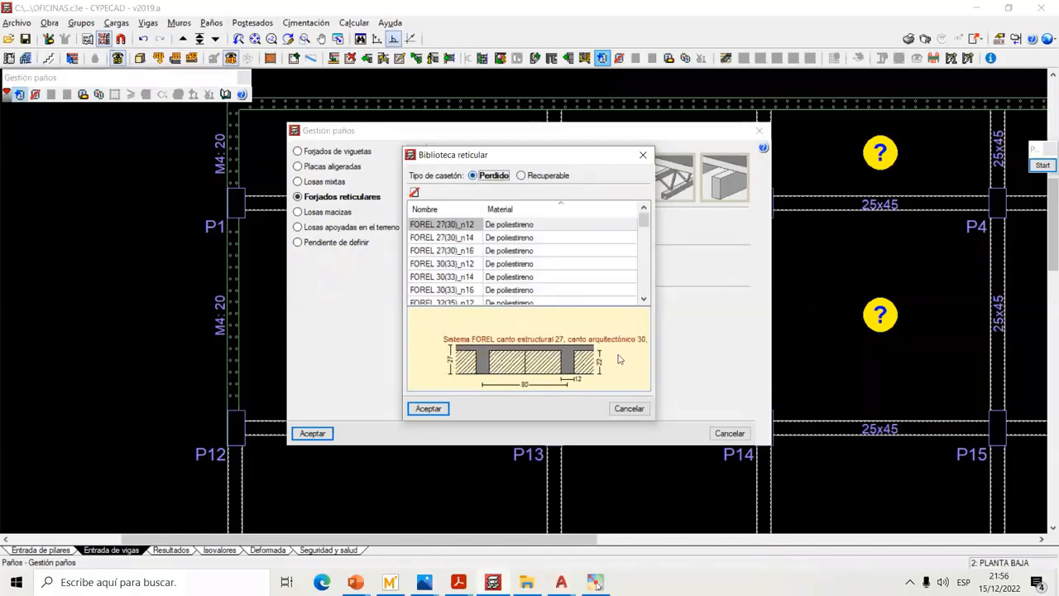
pyautogui.click(628, 411)
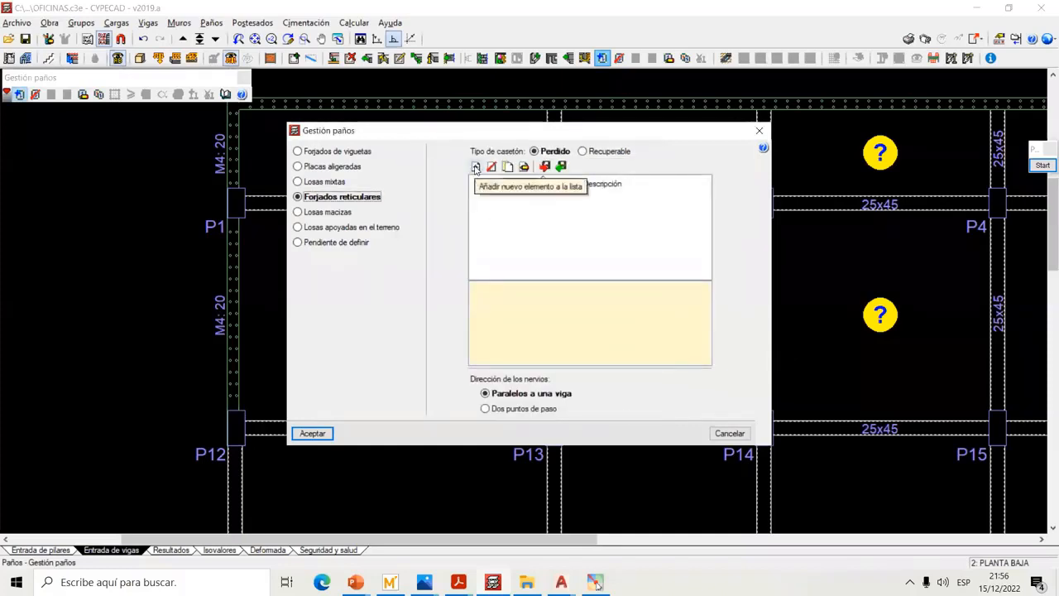
# Add a new reticular slab named LR 25cm with the reference lr 25cm
pyautogui.click(475, 167)
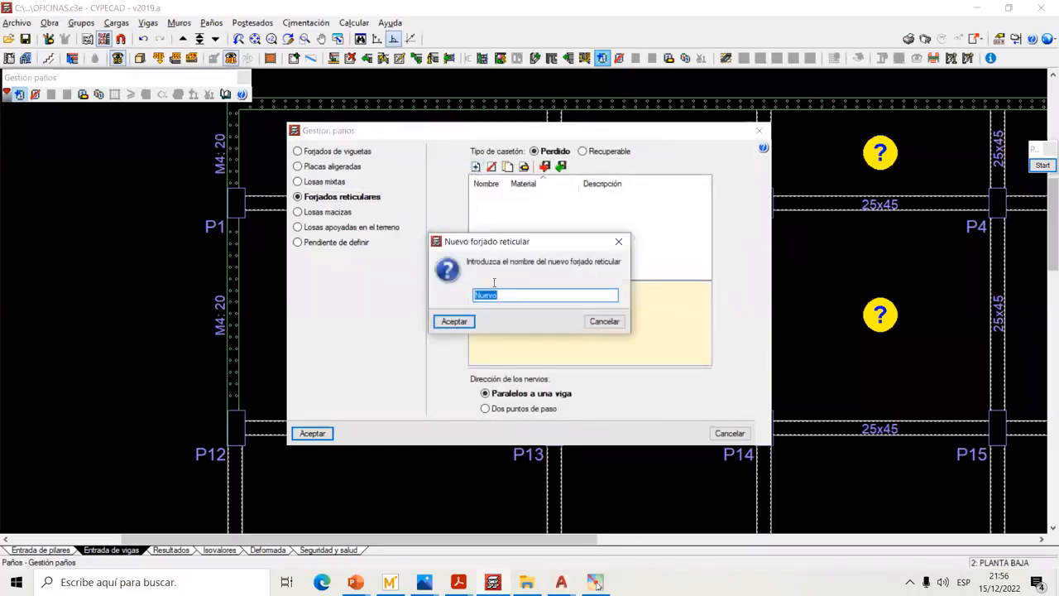
pyautogui.write('LR 25')
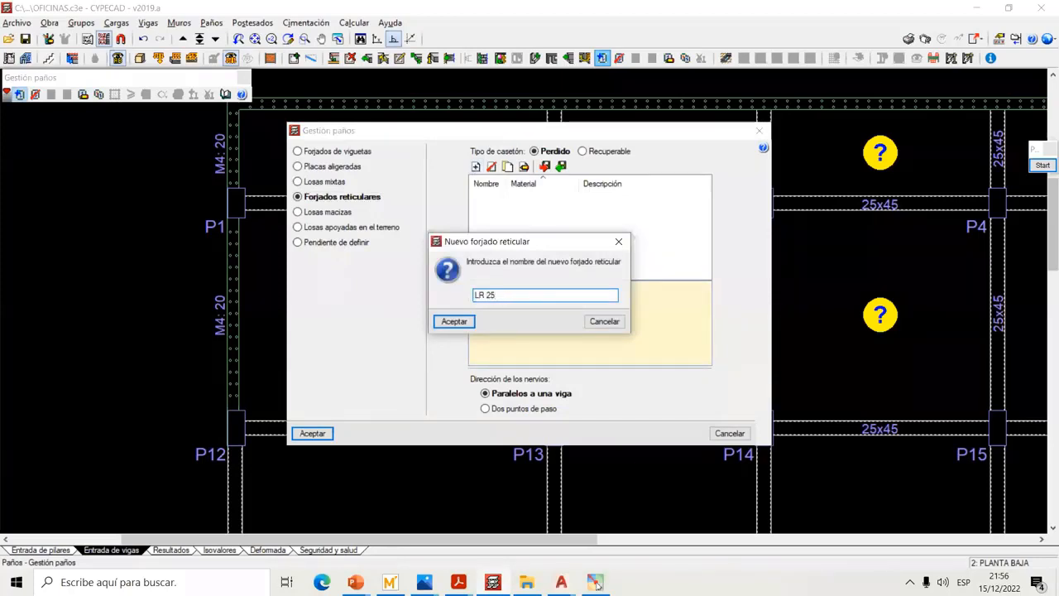
pyautogui.write('cm')
pyautogui.click(461, 322)
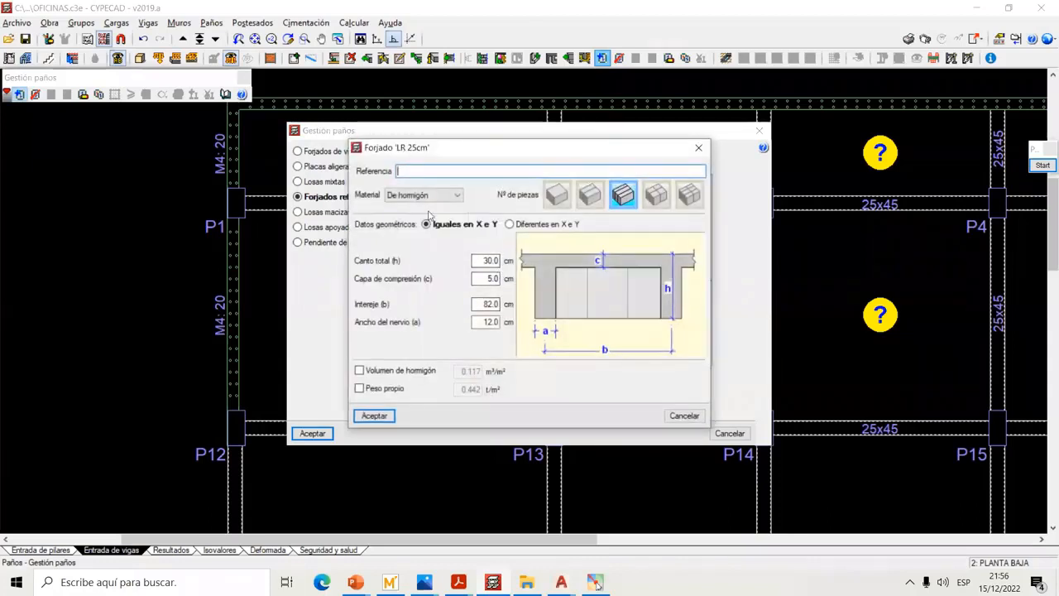
pyautogui.write('lr 25cm')
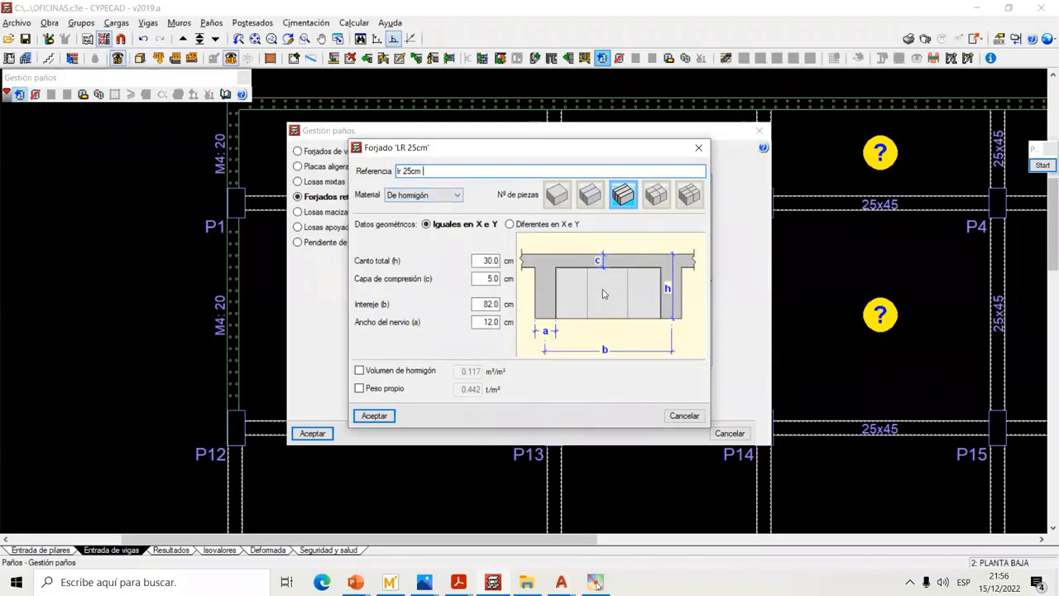
# Check the slab blocks in the photo IMG_1704 and set the LR 25cm slab's material to De poliestireno in CYPECAD
pyautogui.click(431, 195)
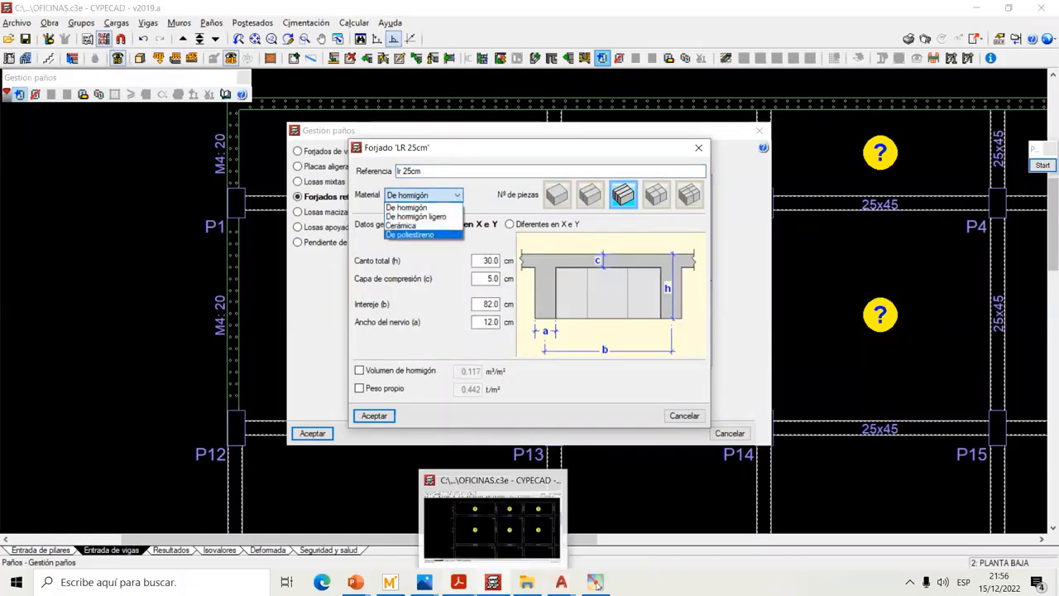
pyautogui.click(424, 583)
pyautogui.click(956, 521)
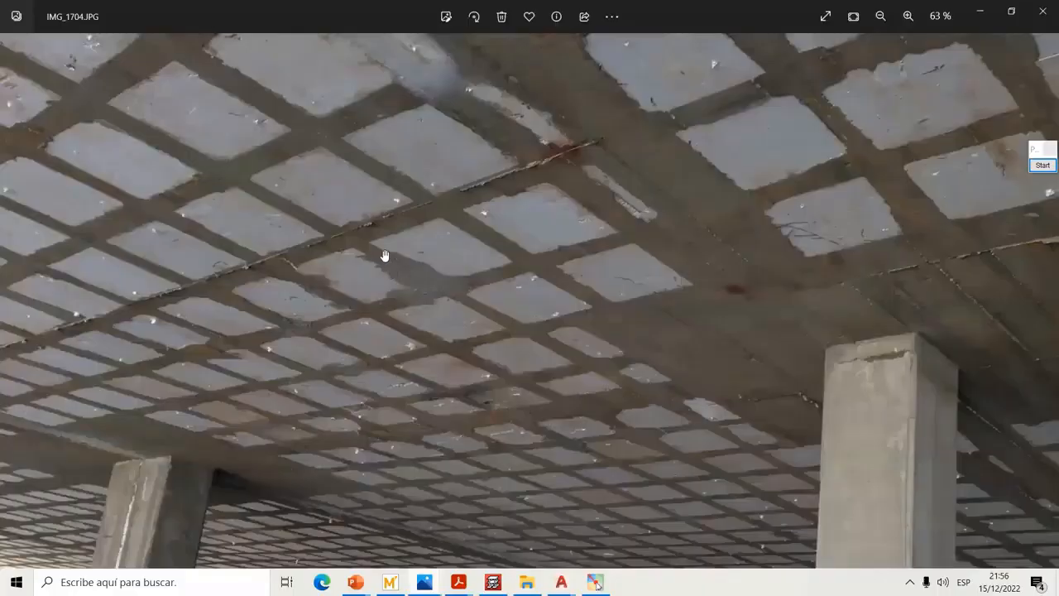
pyautogui.scroll(5, 296, 197)
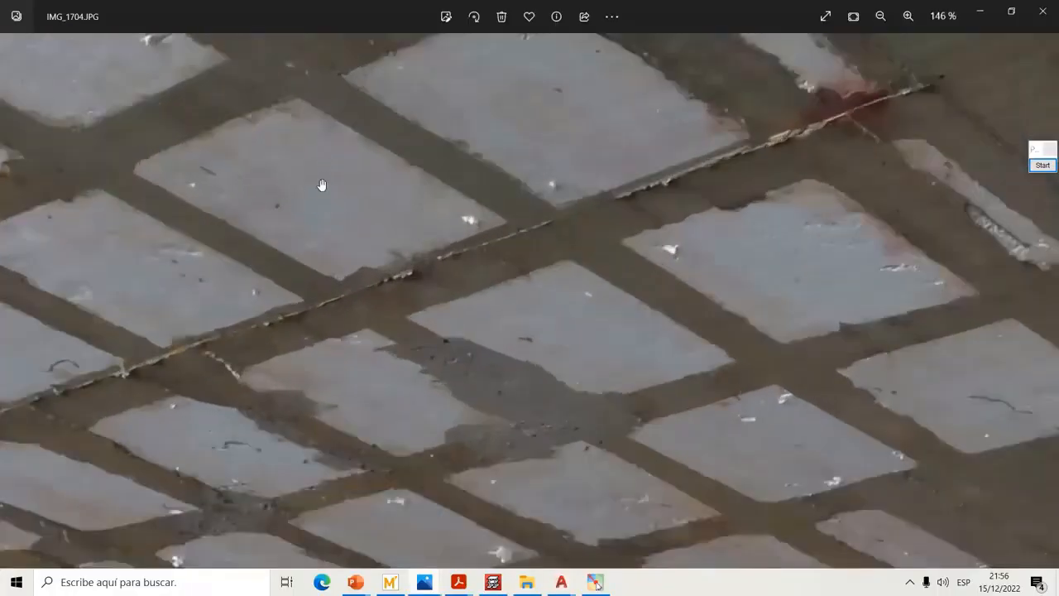
pyautogui.click(492, 583)
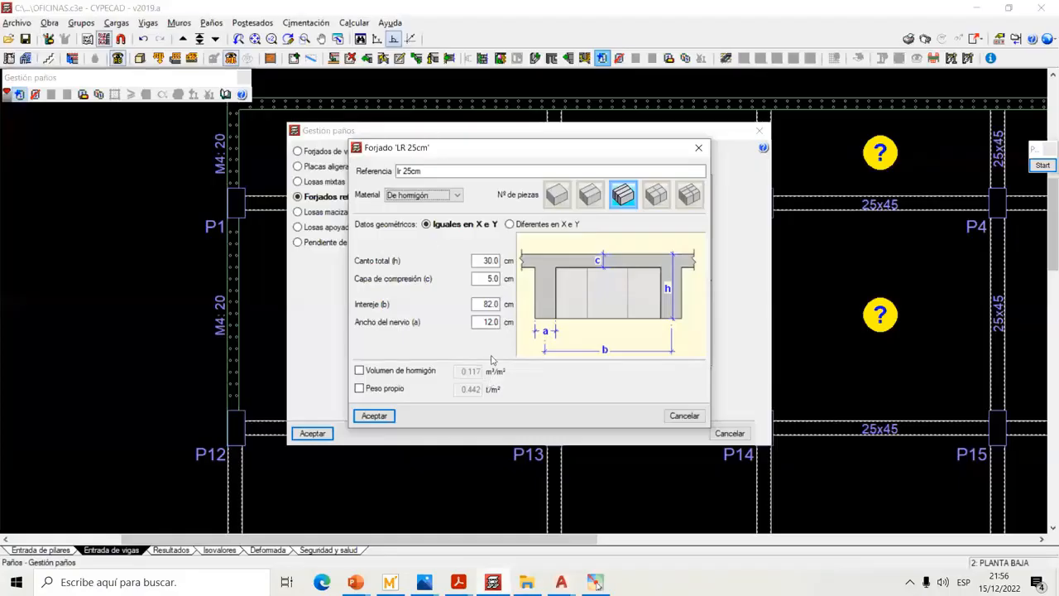
pyautogui.click(422, 195)
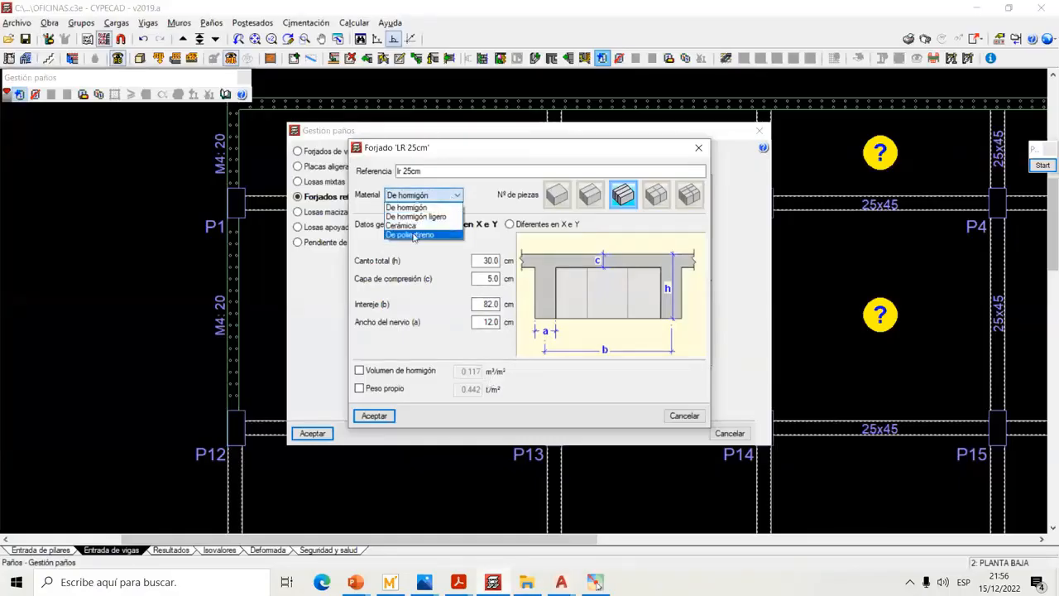
pyautogui.click(412, 234)
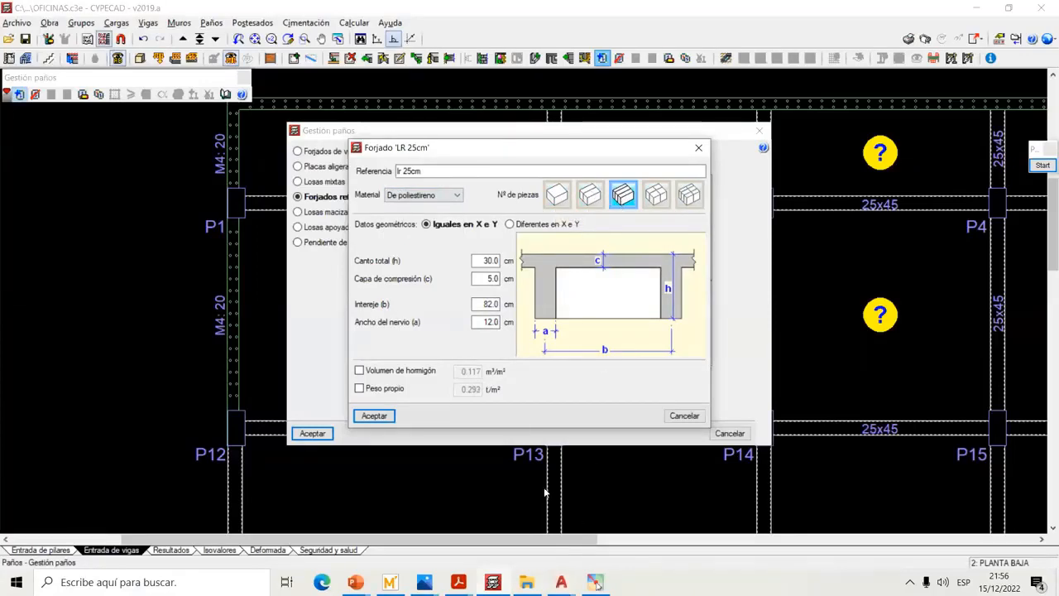
# Switch to the photo IMG_1704 and mark the width across one polystyrene block, leaving the photo clear of annotations
pyautogui.click(598, 585)
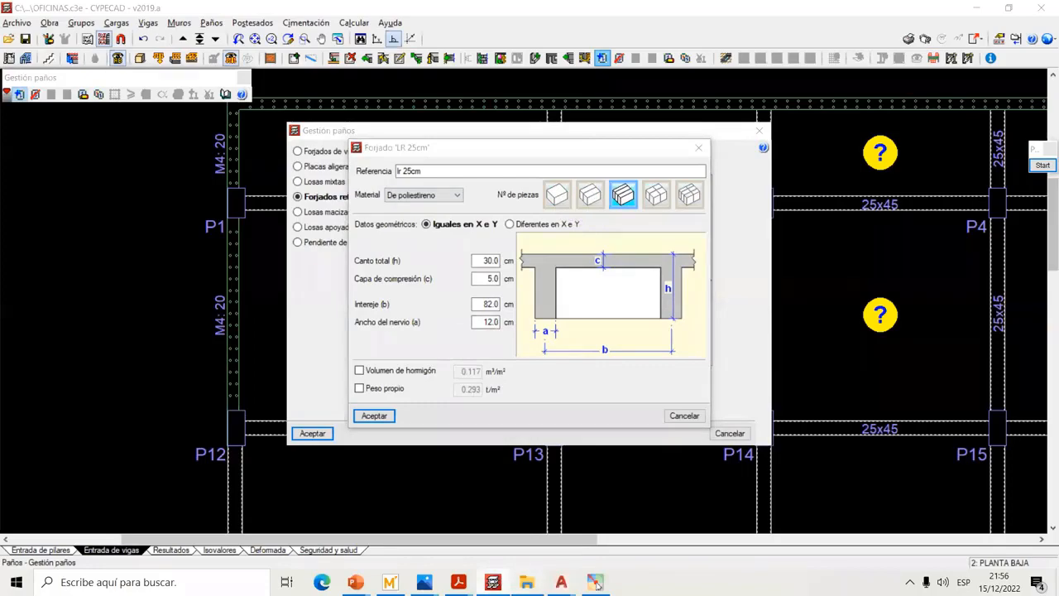
pyautogui.moveTo(598, 585)
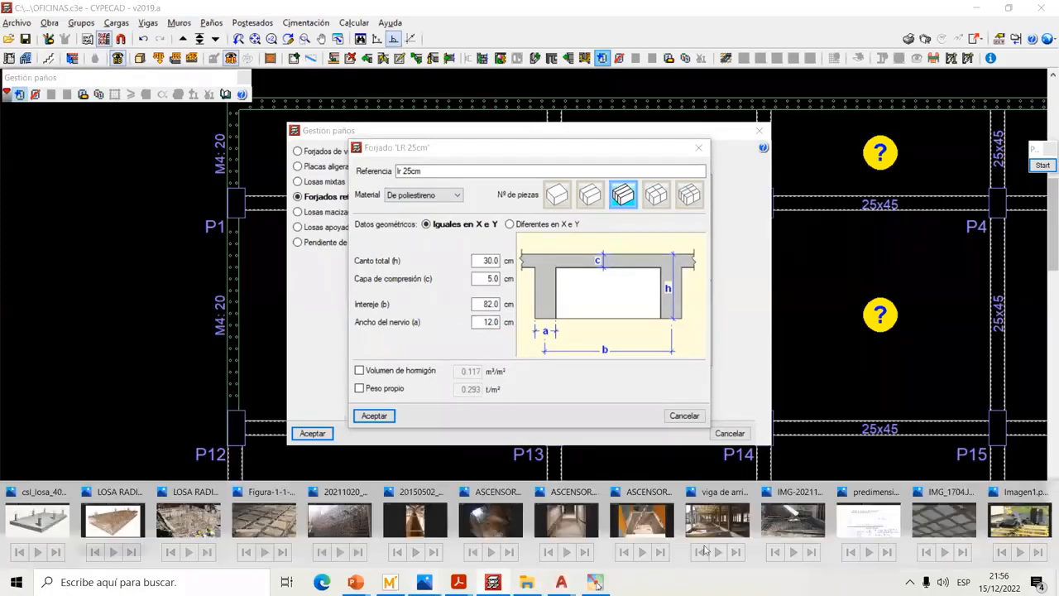
pyautogui.click(942, 521)
pyautogui.click(1043, 166)
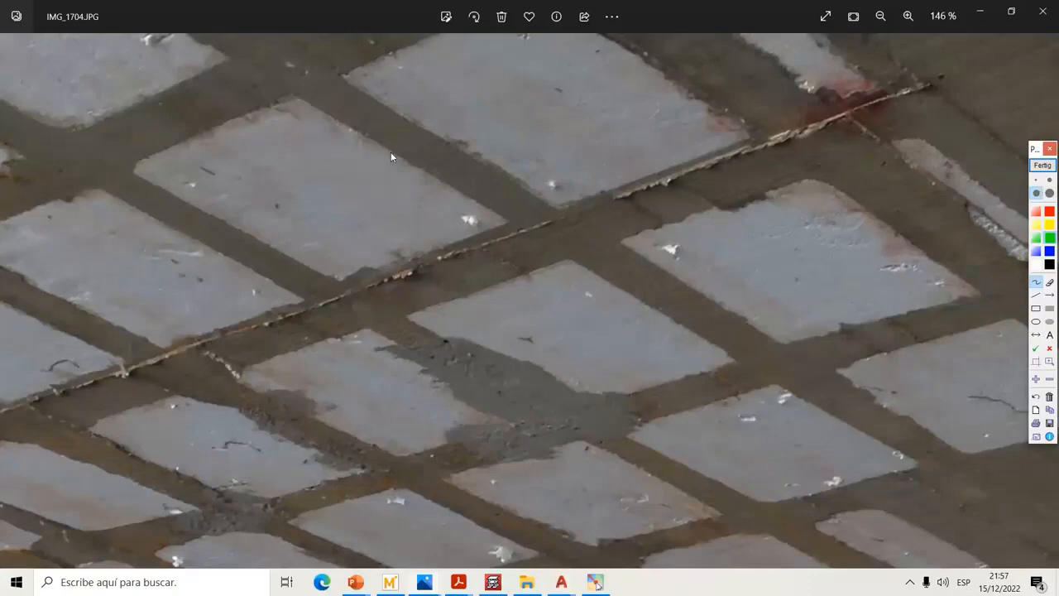
pyautogui.moveTo(392, 153); pyautogui.dragTo(373, 145)
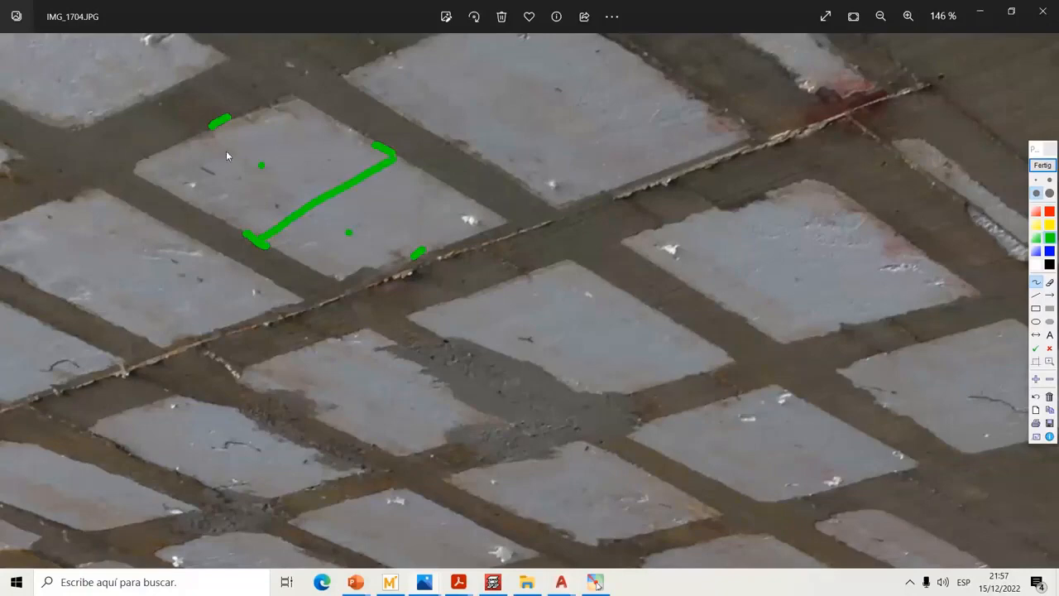
pyautogui.click(1043, 164)
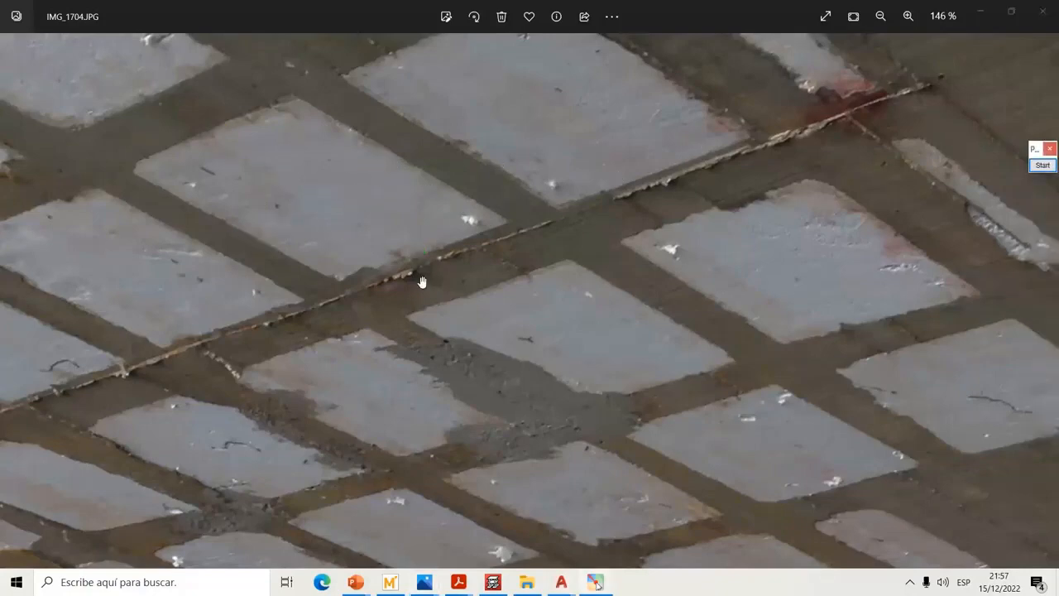
# Return to CYPECAD and set the LR 25cm slab's number of pieces to a single block
pyautogui.click(493, 582)
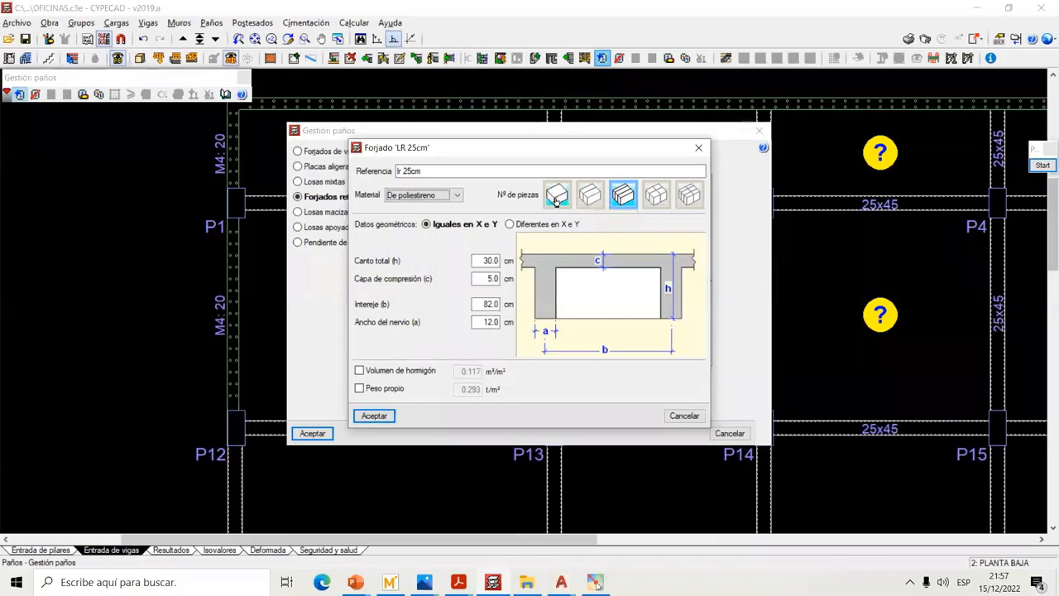
pyautogui.click(556, 198)
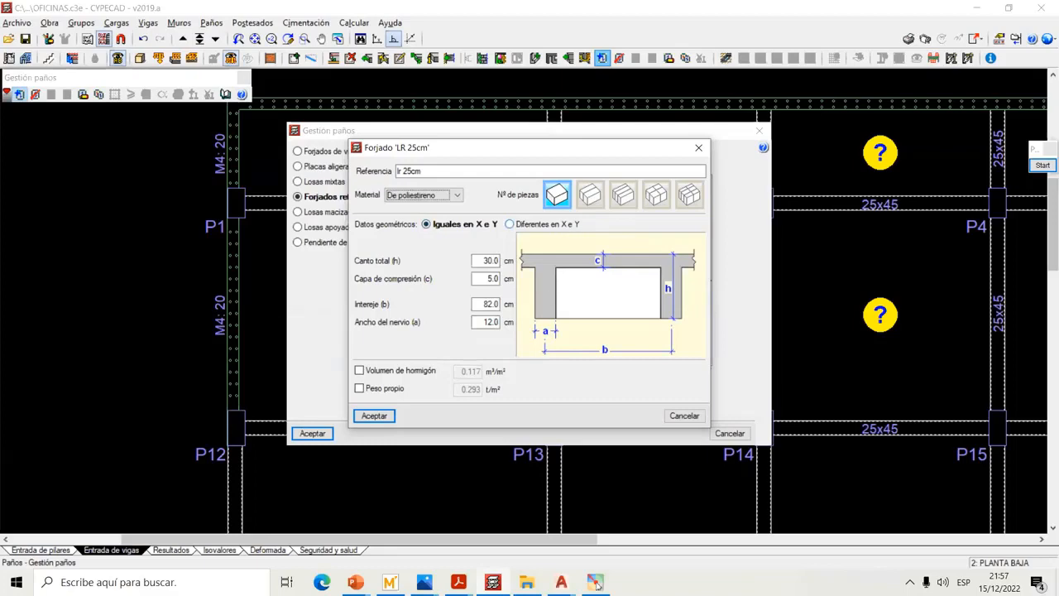
# Reopen the photo IMG_1704 and mark the X and Y dimensions of one block, clearing the marks at the end
pyautogui.moveTo(424, 582)
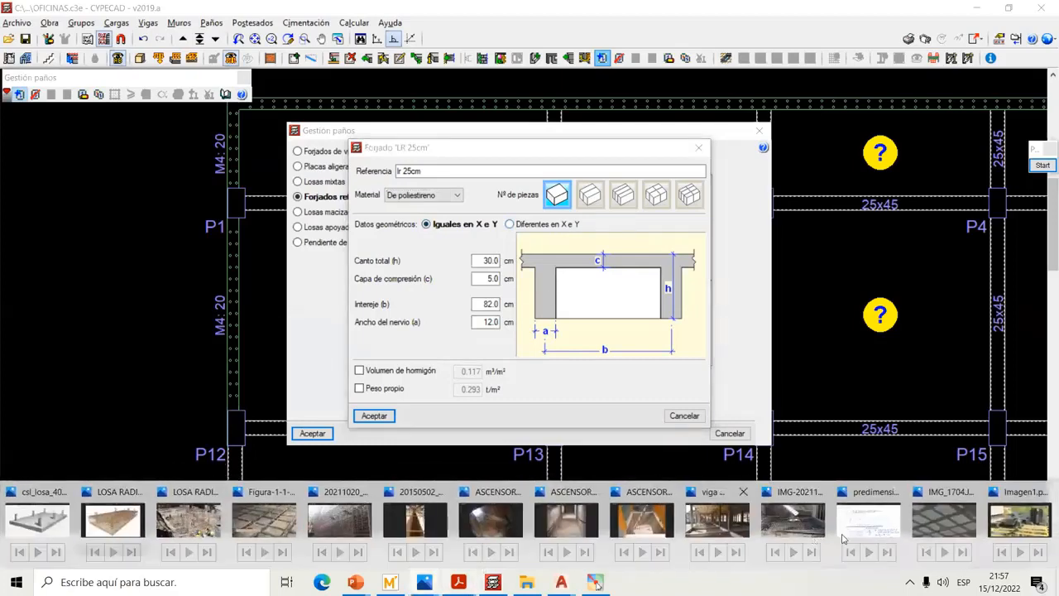
pyautogui.click(943, 520)
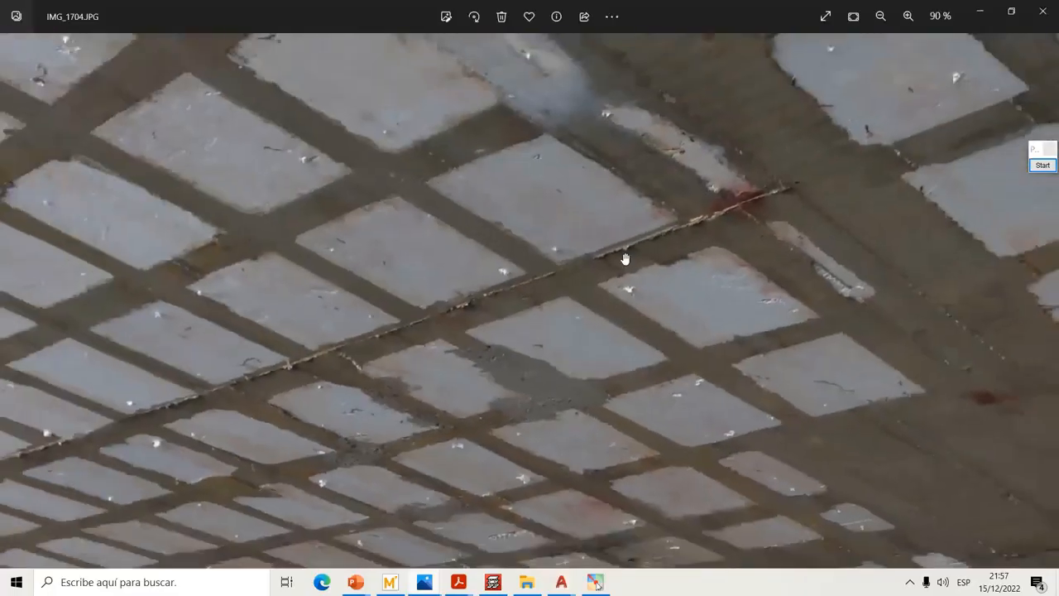
pyautogui.scroll(2, 625, 258)
pyautogui.click(1043, 165)
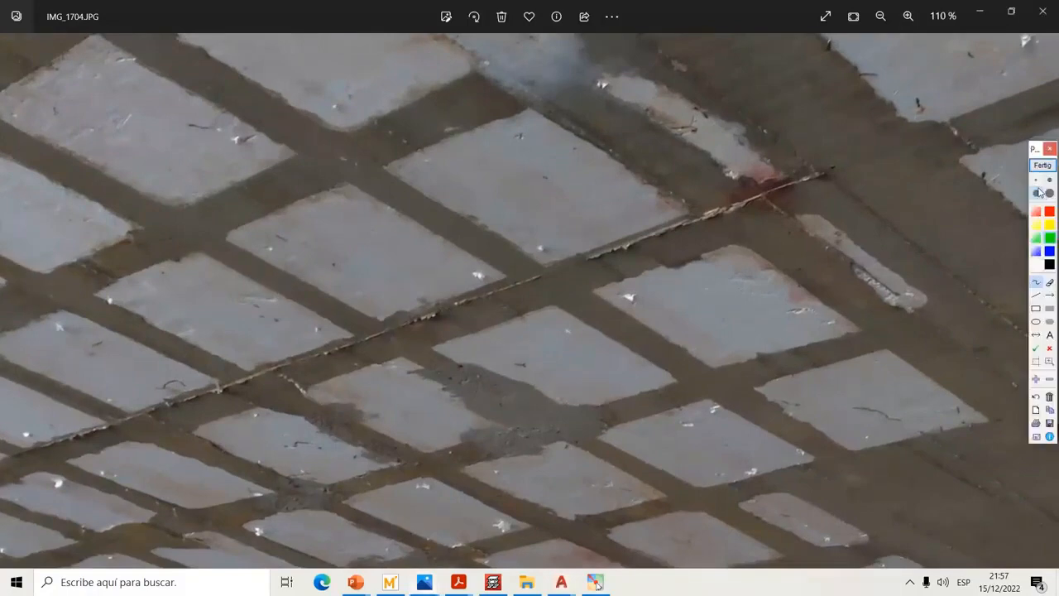
pyautogui.click(302, 283)
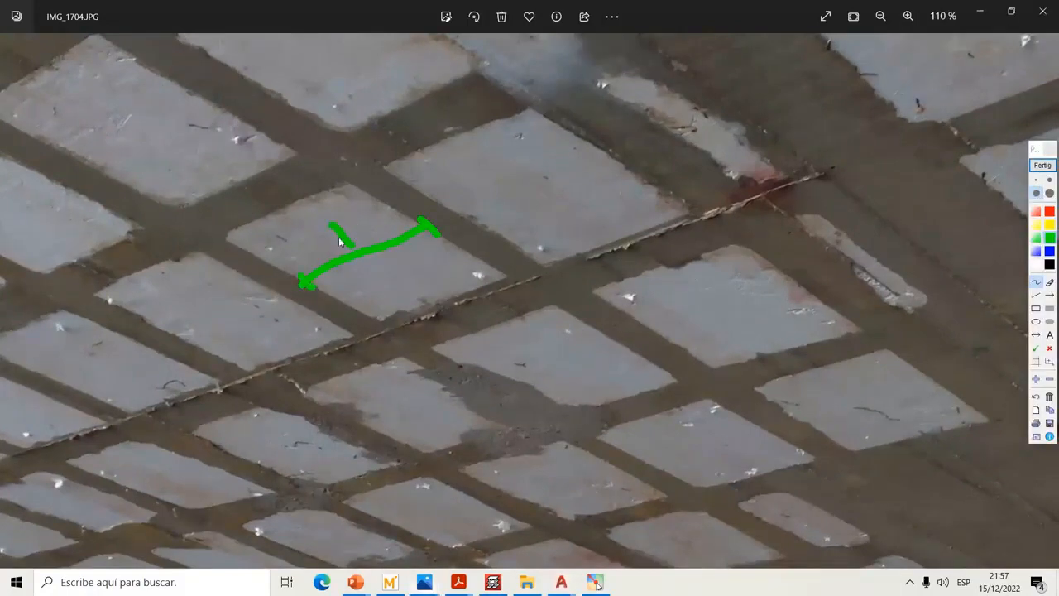
pyautogui.moveTo(358, 221); pyautogui.dragTo(335, 244)
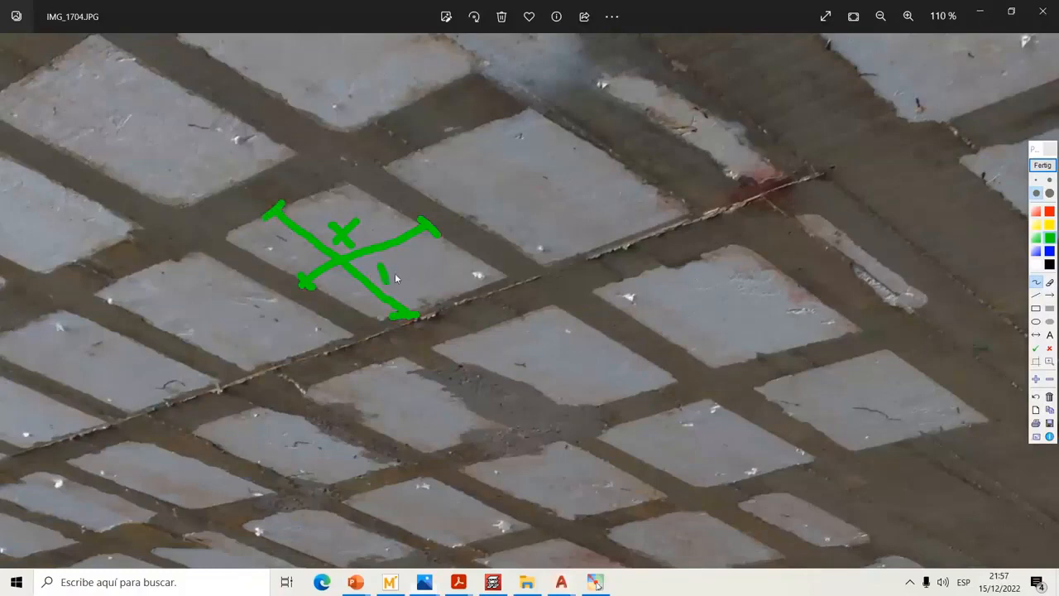
pyautogui.moveTo(399, 268); pyautogui.dragTo(385, 291)
pyautogui.click(1043, 165)
pyautogui.moveTo(1045, 187)
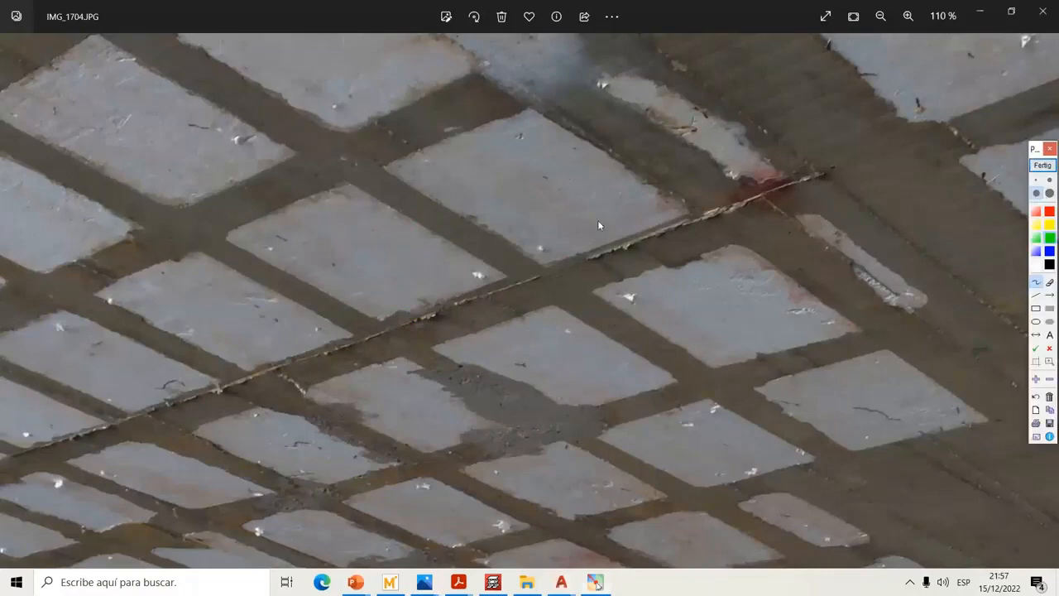
# Outline and shade a larger rectangular block on the IMG_1704 photo, label its sides 40 and 60, and clear the annotations
pyautogui.scroll(-5, 558, 201)
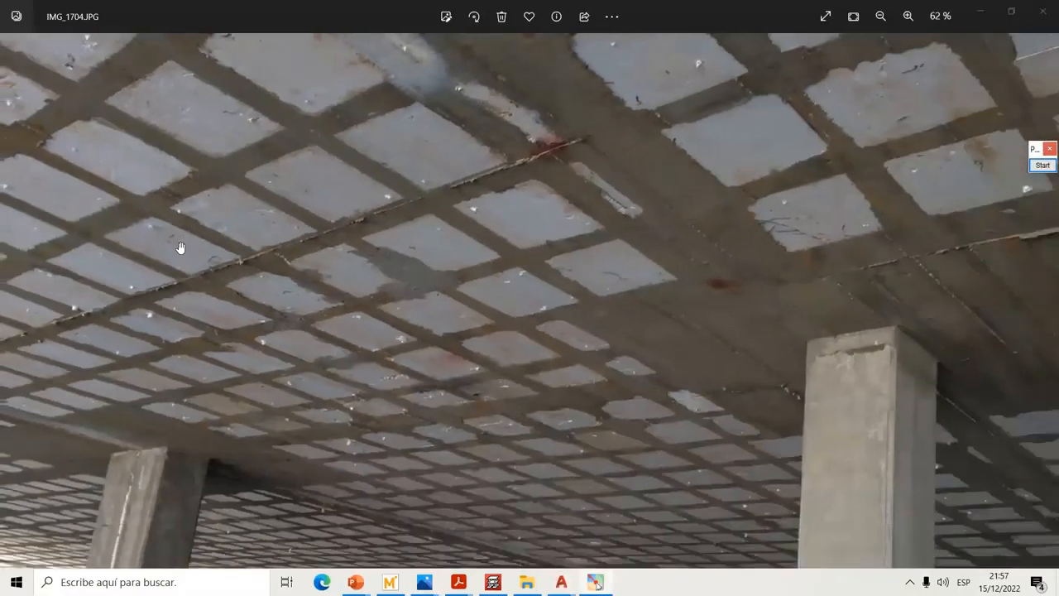
pyautogui.click(1043, 166)
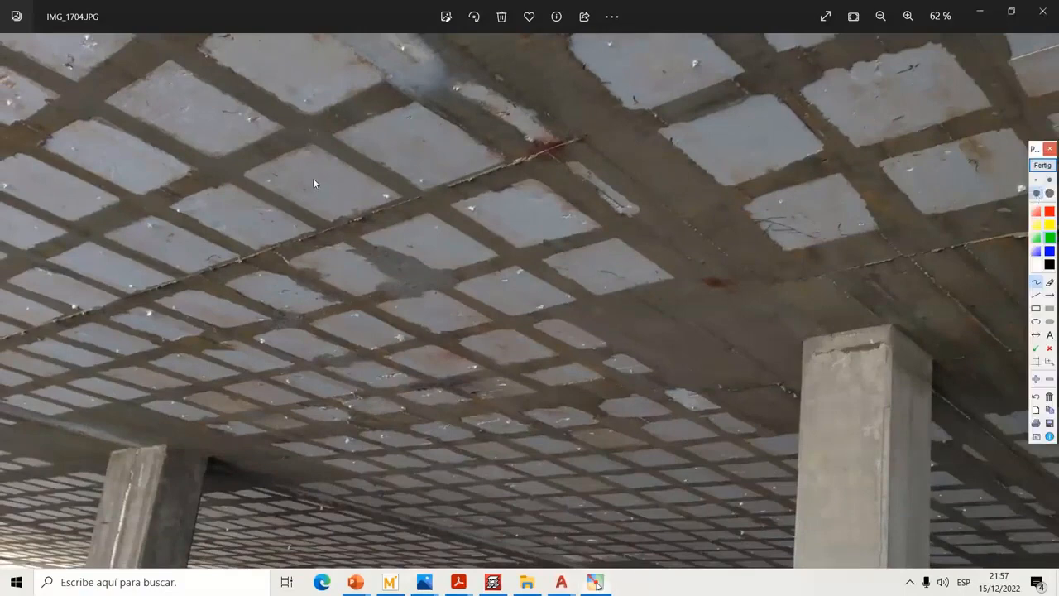
pyautogui.click(282, 158)
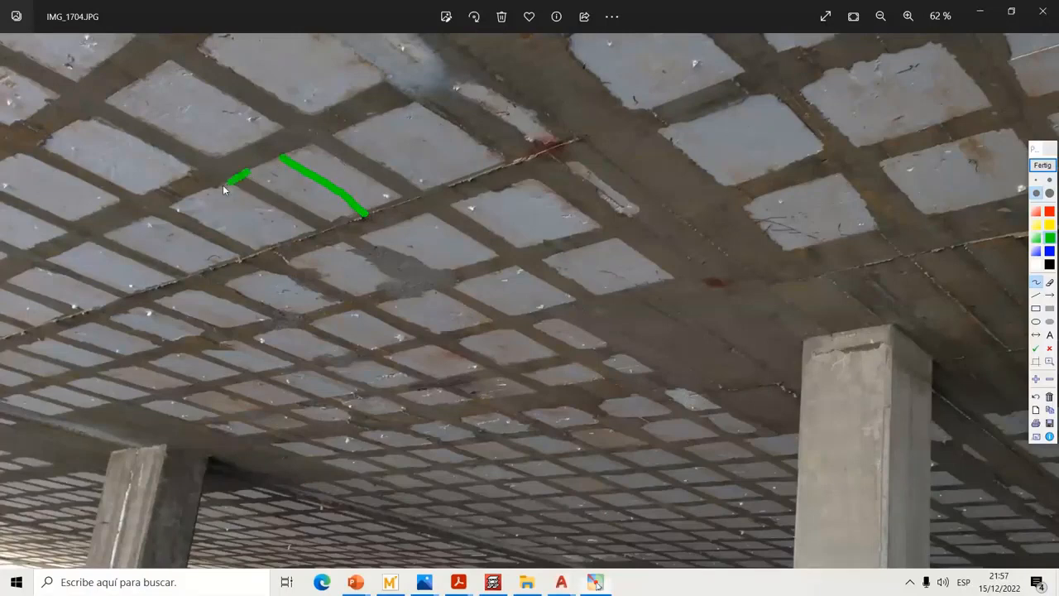
pyautogui.moveTo(270, 233); pyautogui.dragTo(306, 237)
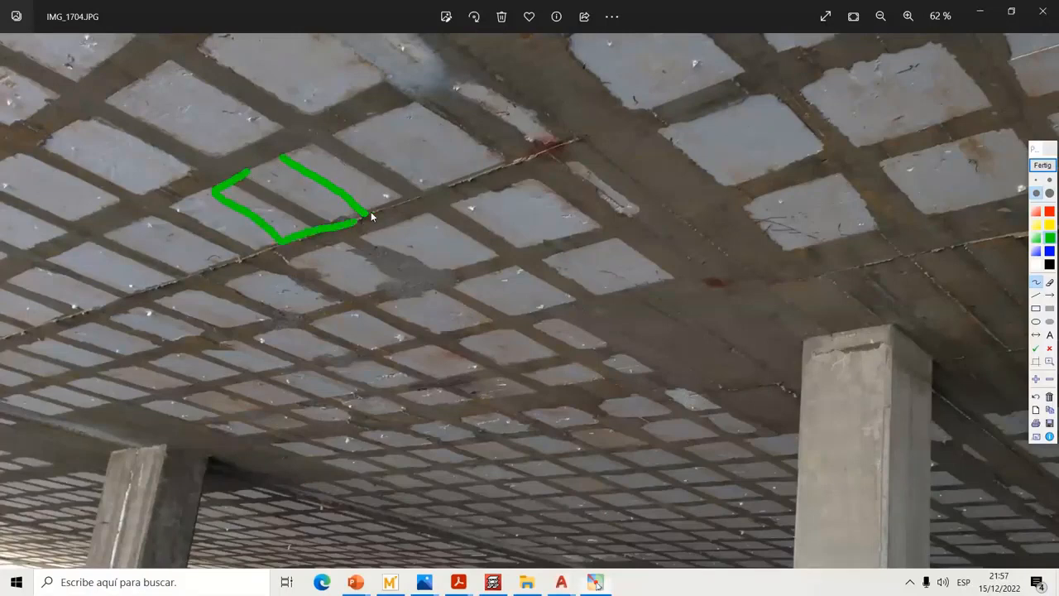
pyautogui.moveTo(371, 217); pyautogui.dragTo(393, 195)
pyautogui.moveTo(310, 148)
pyautogui.mouseDown()
pyautogui.moveTo(239, 168)
pyautogui.moveTo(232, 186)
pyautogui.moveTo(250, 204)
pyautogui.moveTo(309, 174)
pyautogui.moveTo(342, 196)
pyautogui.moveTo(323, 175)
pyautogui.mouseUp()
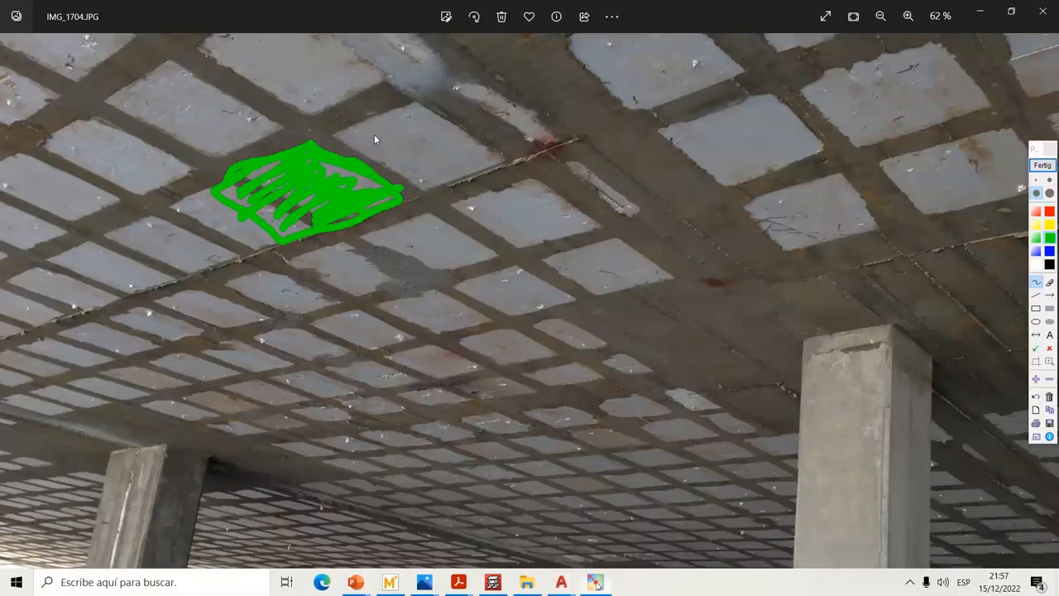
pyautogui.moveTo(372, 132)
pyautogui.mouseDown()
pyautogui.moveTo(368, 143)
pyautogui.moveTo(384, 146)
pyautogui.moveTo(380, 166)
pyautogui.mouseUp()
pyautogui.moveTo(359, 250); pyautogui.dragTo(377, 245)
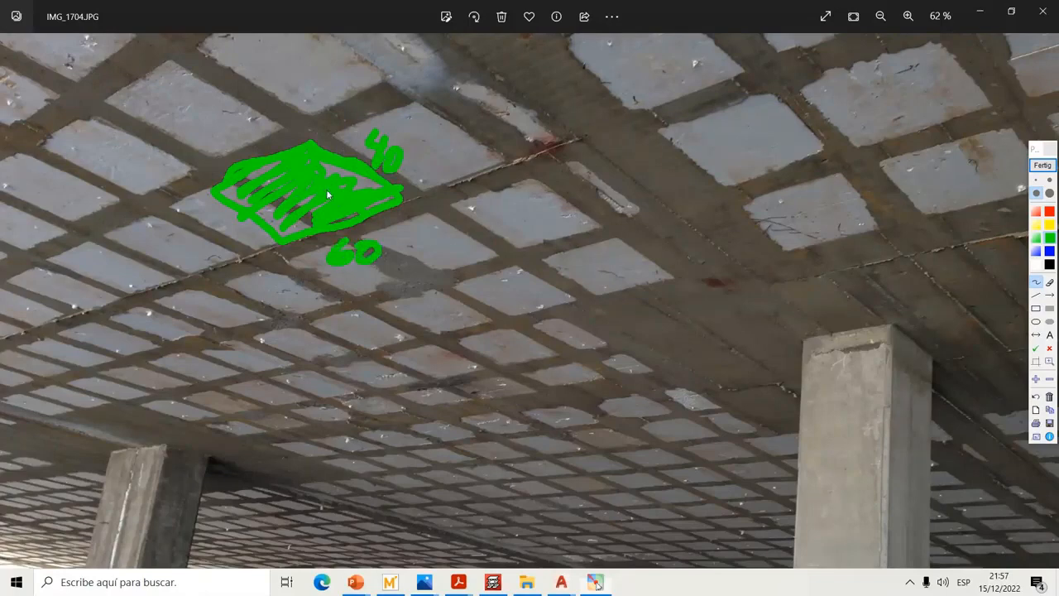
pyautogui.click(1042, 165)
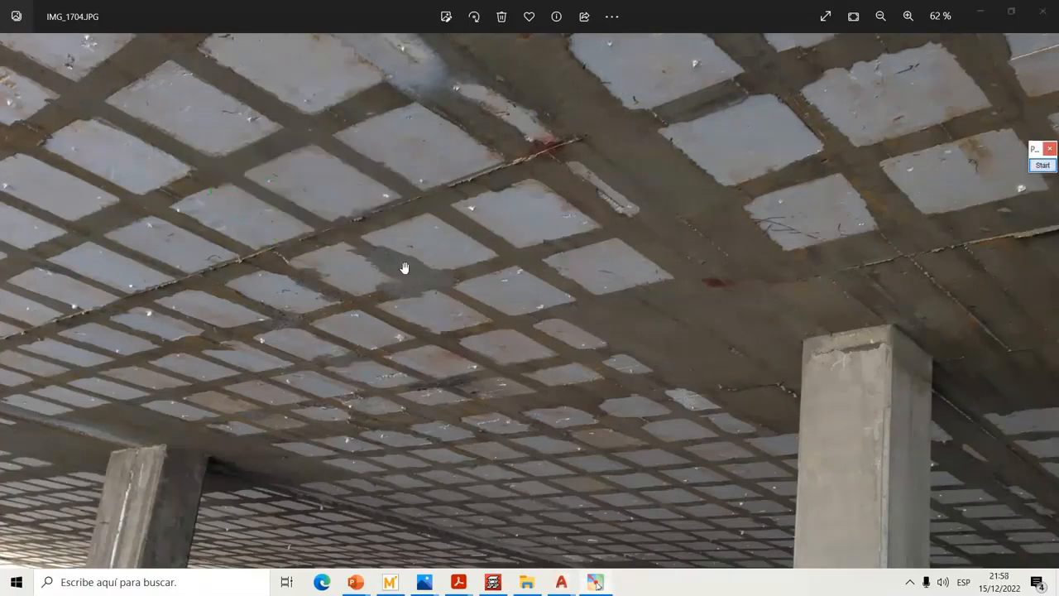
# Return to CYPECAD and set the LR 25cm slab's total depth to 25 cm, rib spacing to 50 cm and rib width to 10 cm
pyautogui.click(596, 583)
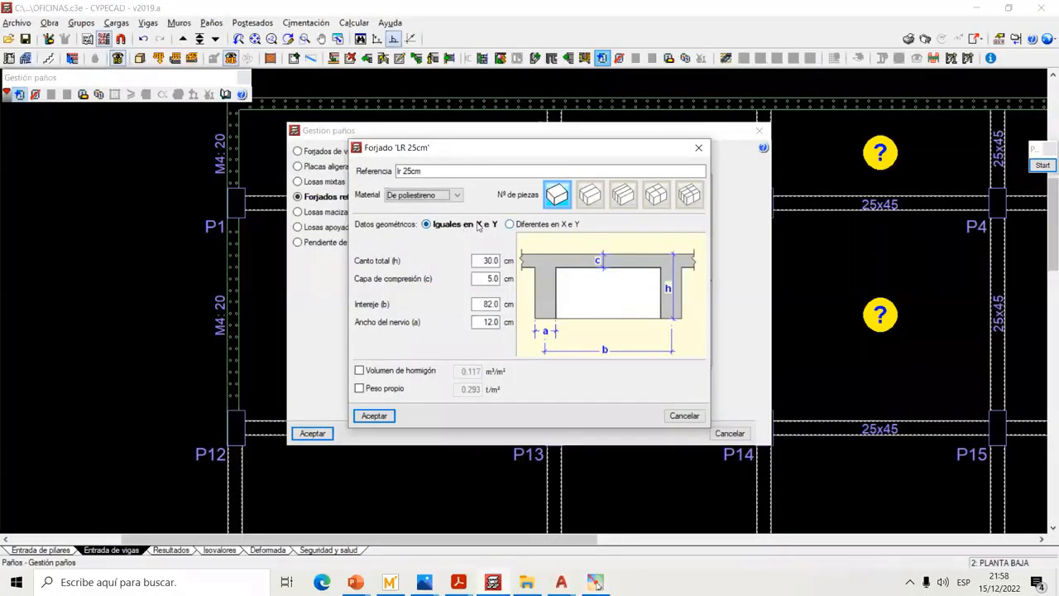
pyautogui.click(485, 261)
pyautogui.moveTo(484, 261); pyautogui.dragTo(525, 261)
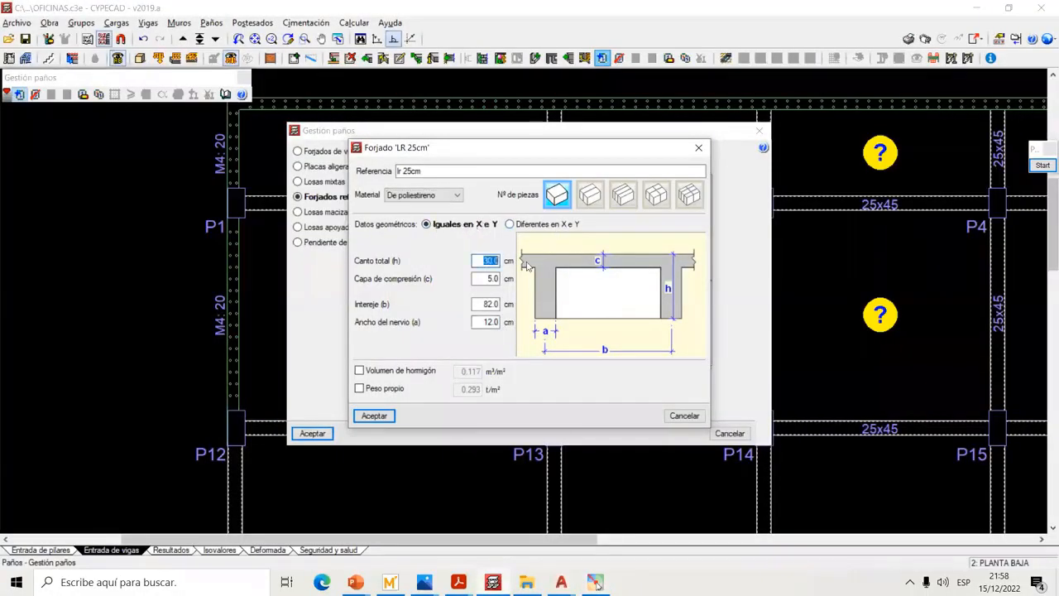
pyautogui.write('25')
pyautogui.moveTo(485, 304); pyautogui.dragTo(563, 305)
pyautogui.write('50')
pyautogui.press('Tab')
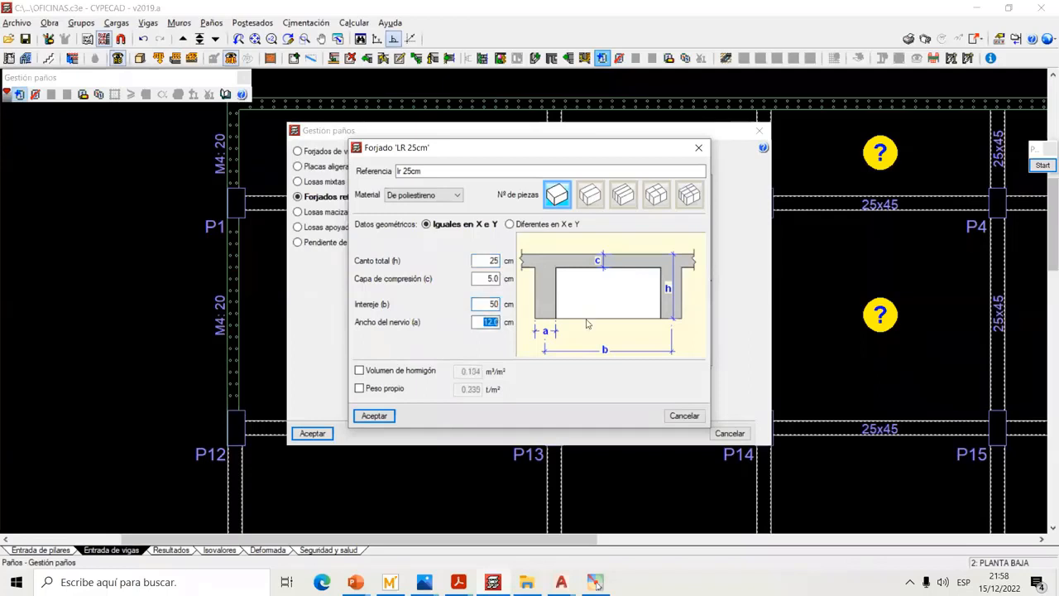
pyautogui.write('10')
pyautogui.click(490, 304)
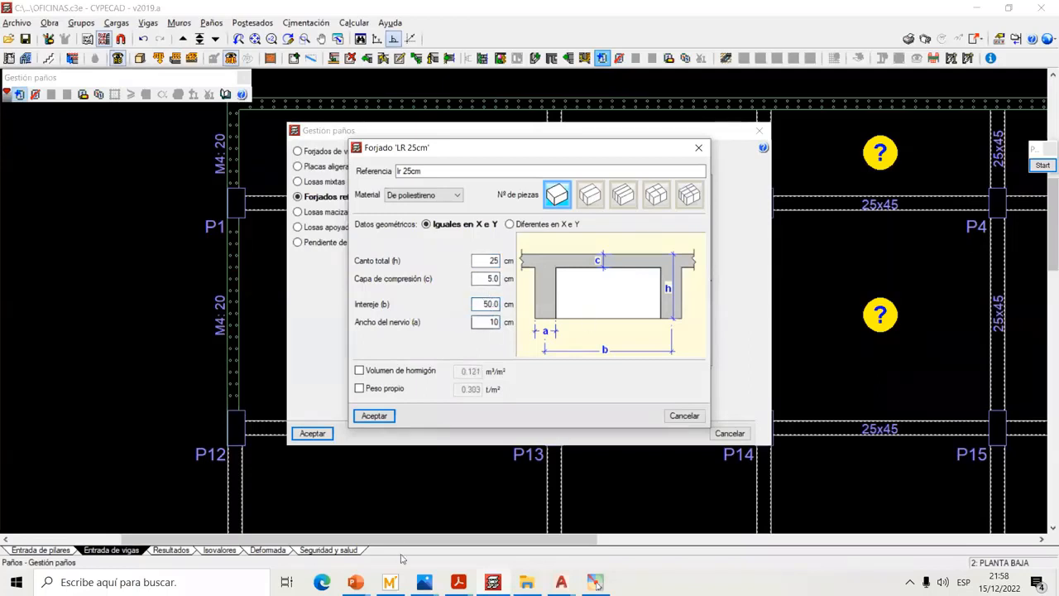
# Switch to 18-CIRSOC-201-Reglamento.pdf in Adobe Acrobat Reader and check the ribbed slab dimension limits on page 282
pyautogui.moveTo(364, 579)
pyautogui.click(596, 583)
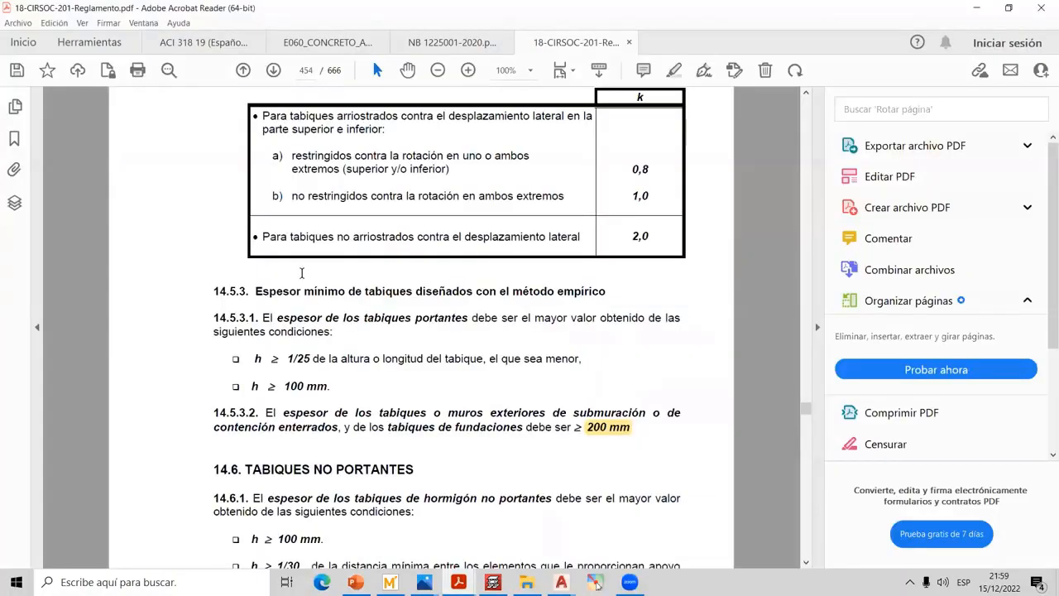
pyautogui.hotkey('ctrl', 'a')
pyautogui.write('282')
pyautogui.press('Return')
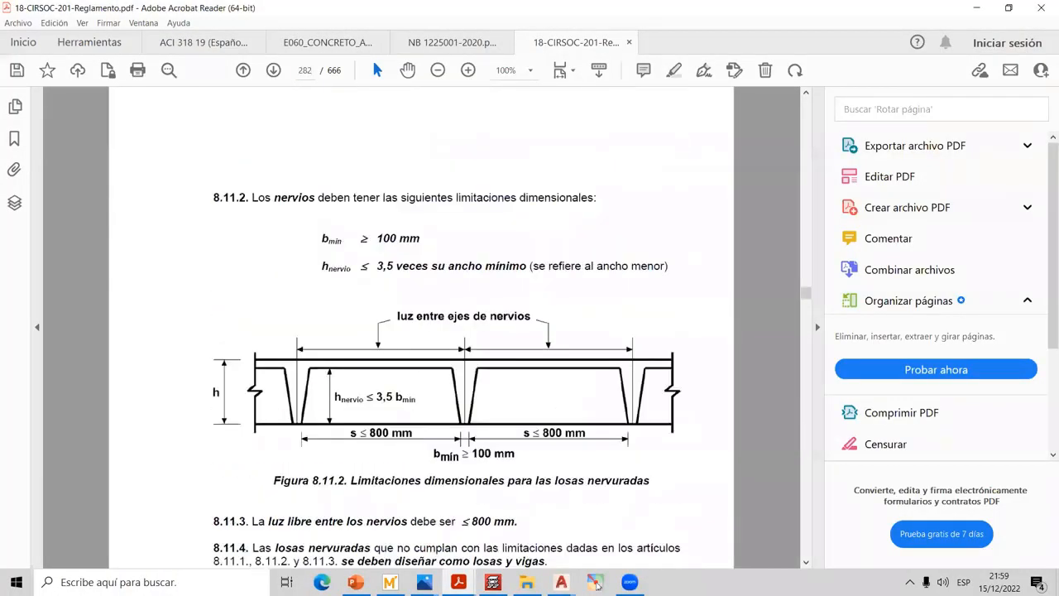
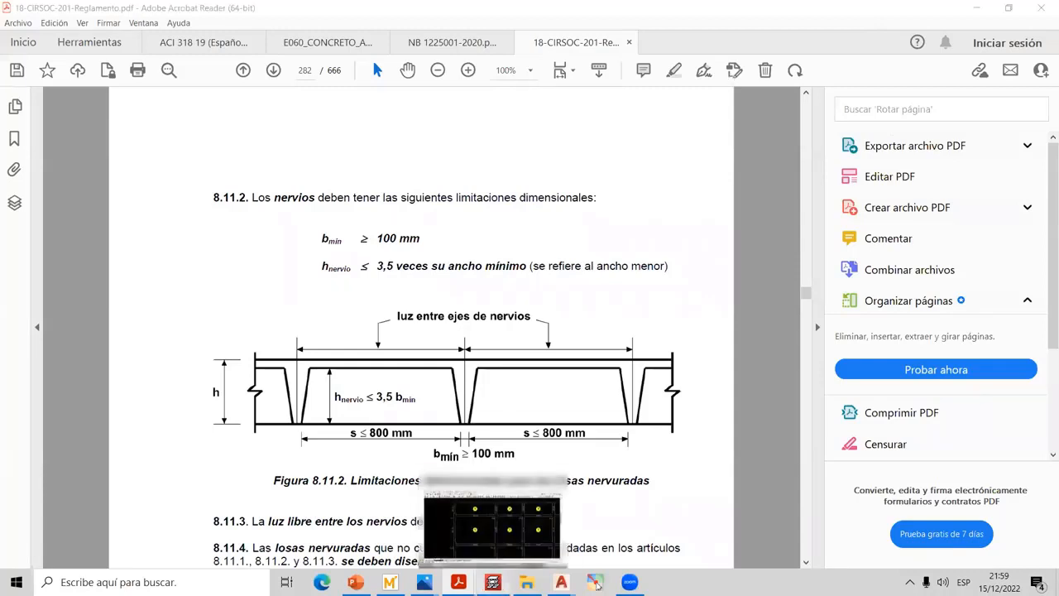
# Review the rib width in CYPECAD and examine the ribs between the blocks close up in the photo IMG_1704
pyautogui.click(493, 582)
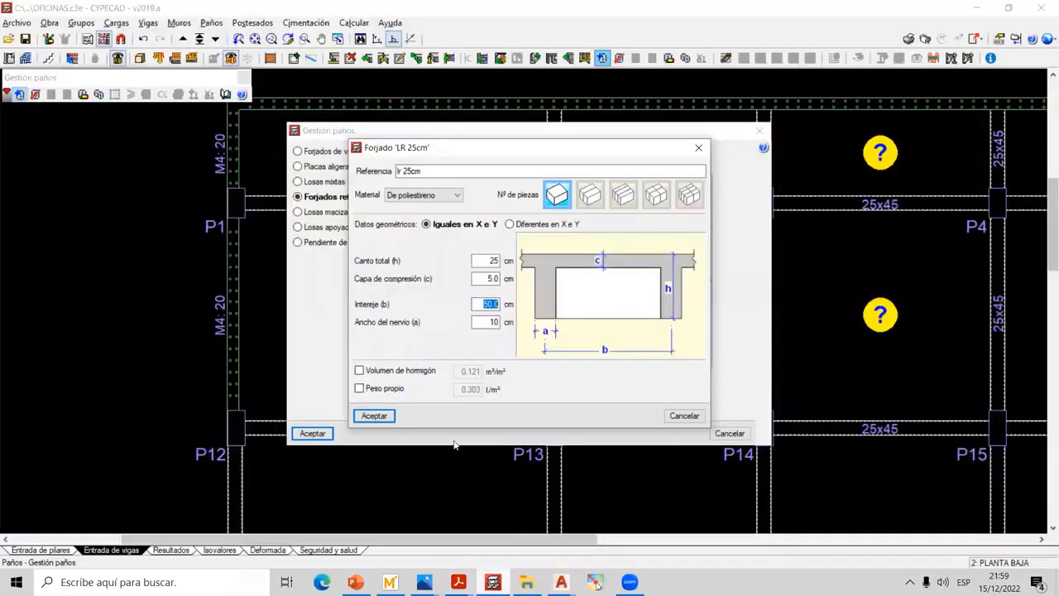
pyautogui.click(491, 322)
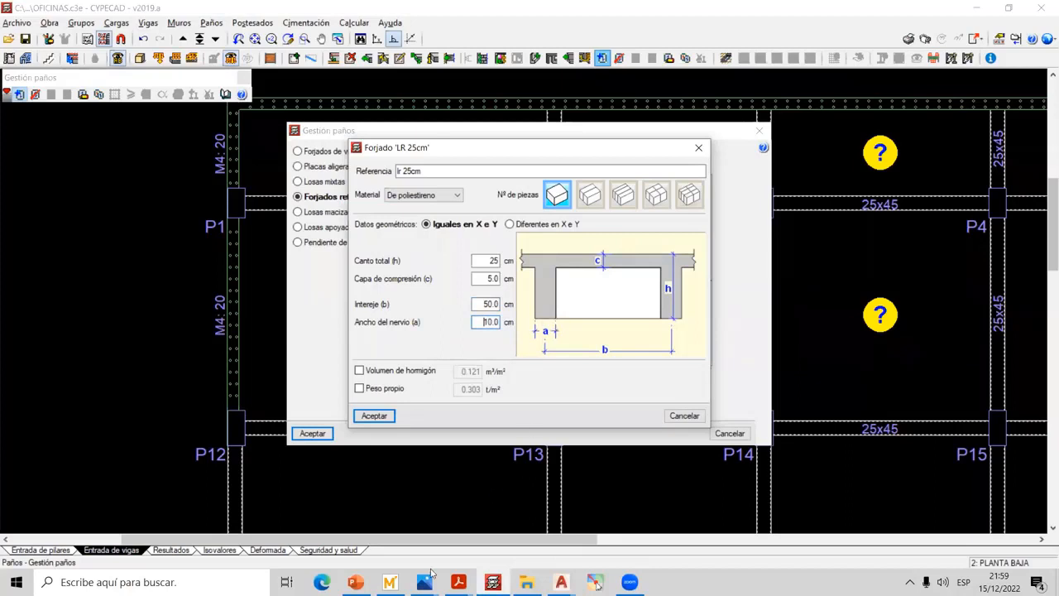
pyautogui.click(426, 580)
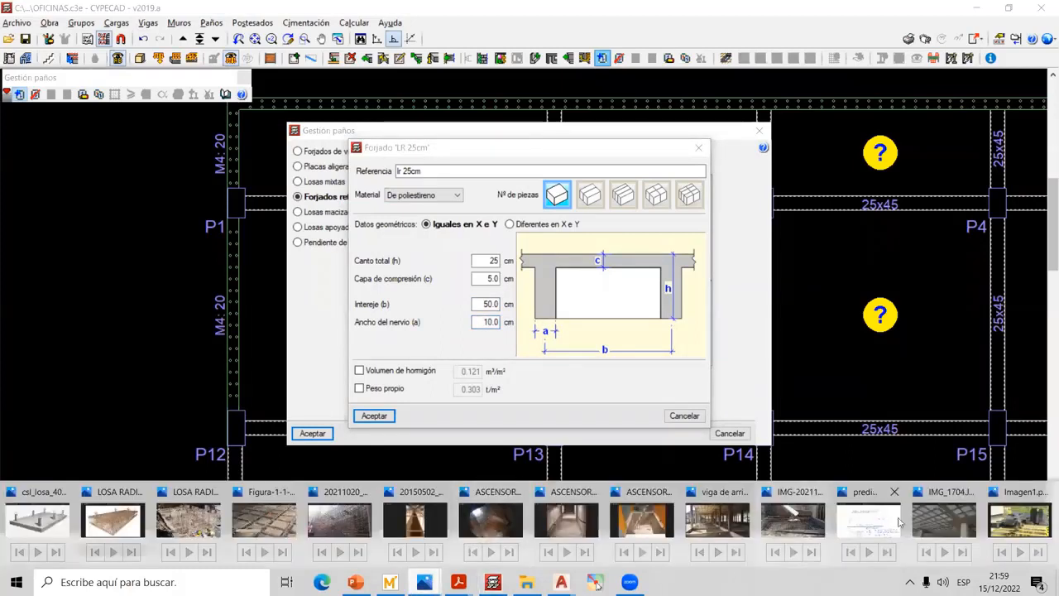
pyautogui.click(944, 522)
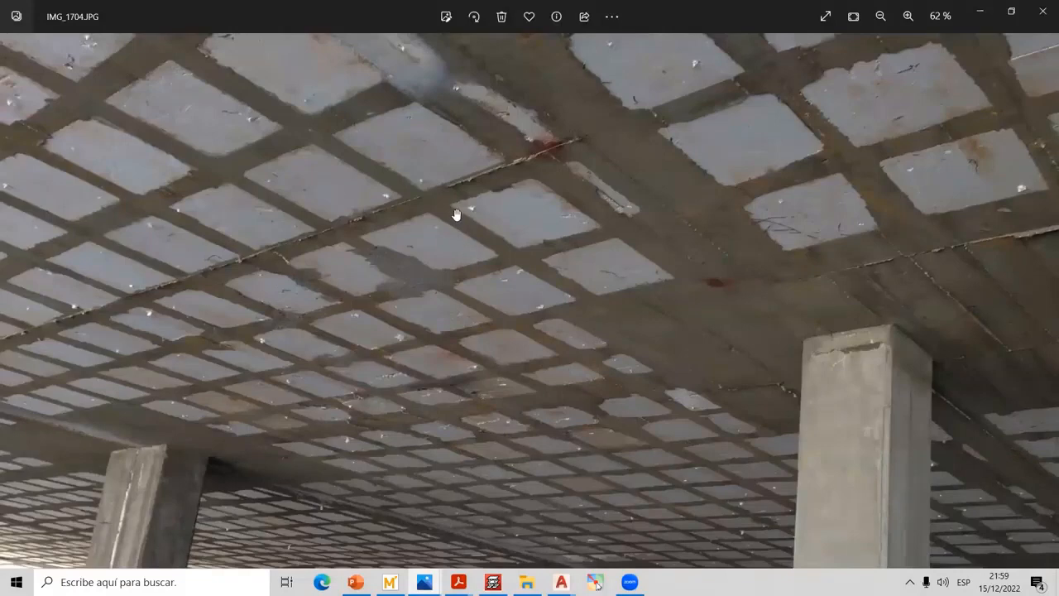
pyautogui.scroll(5, 463, 217)
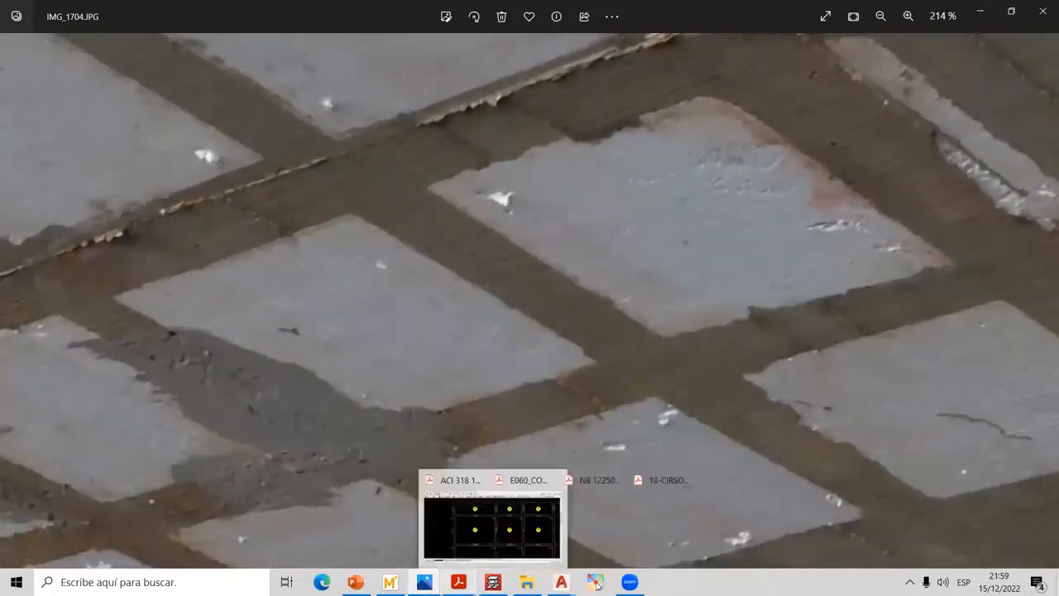
# Return to CYPECAD, mark the axis-to-axis rib spacing in green on the LR 25cm slab diagram, and clear the mark
pyautogui.click(494, 582)
pyautogui.click(486, 323)
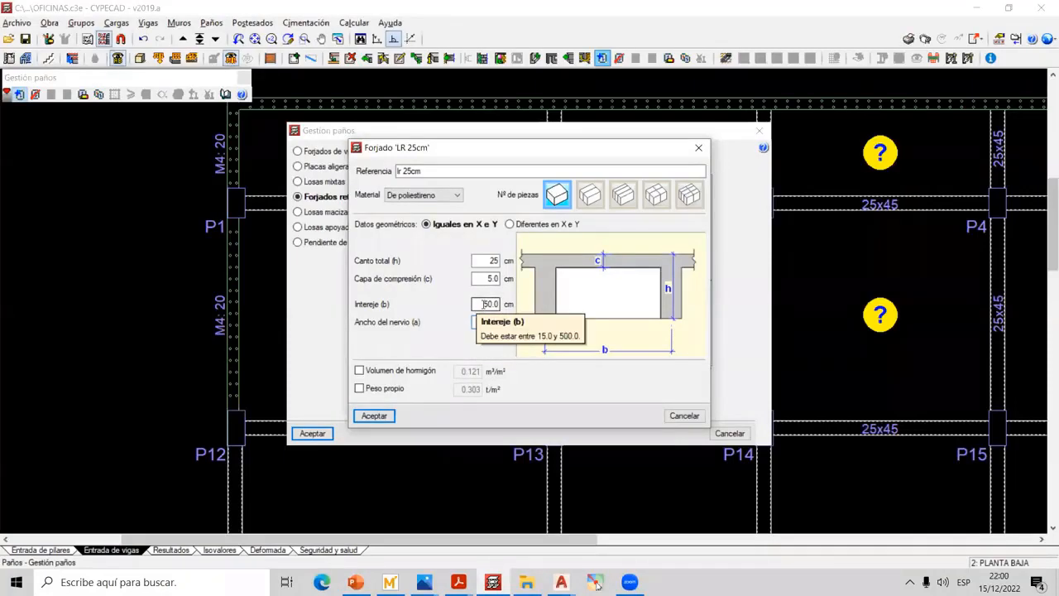
pyautogui.doubleClick(485, 303)
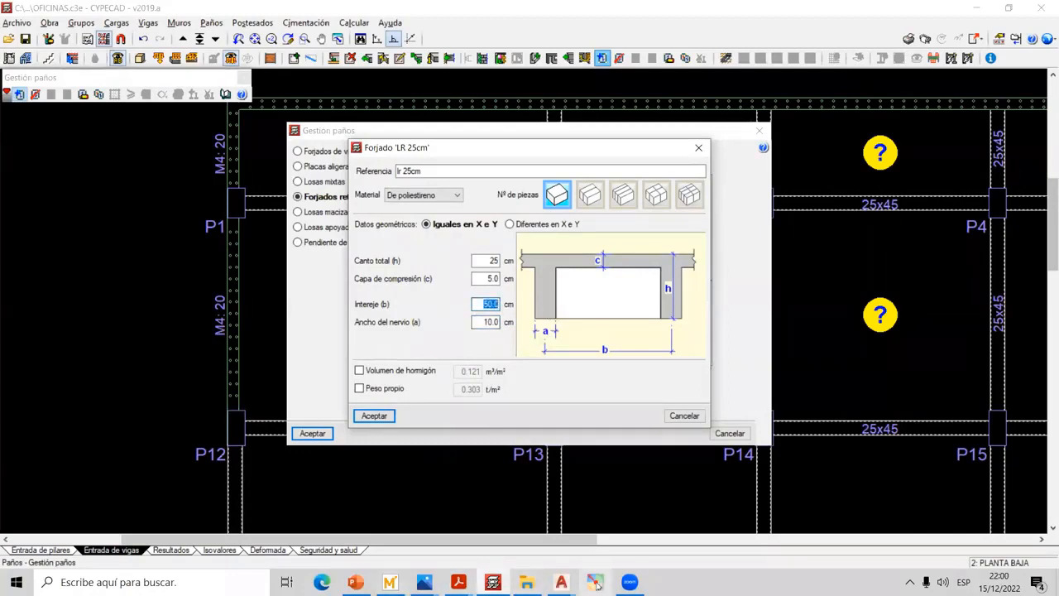
pyautogui.click(596, 582)
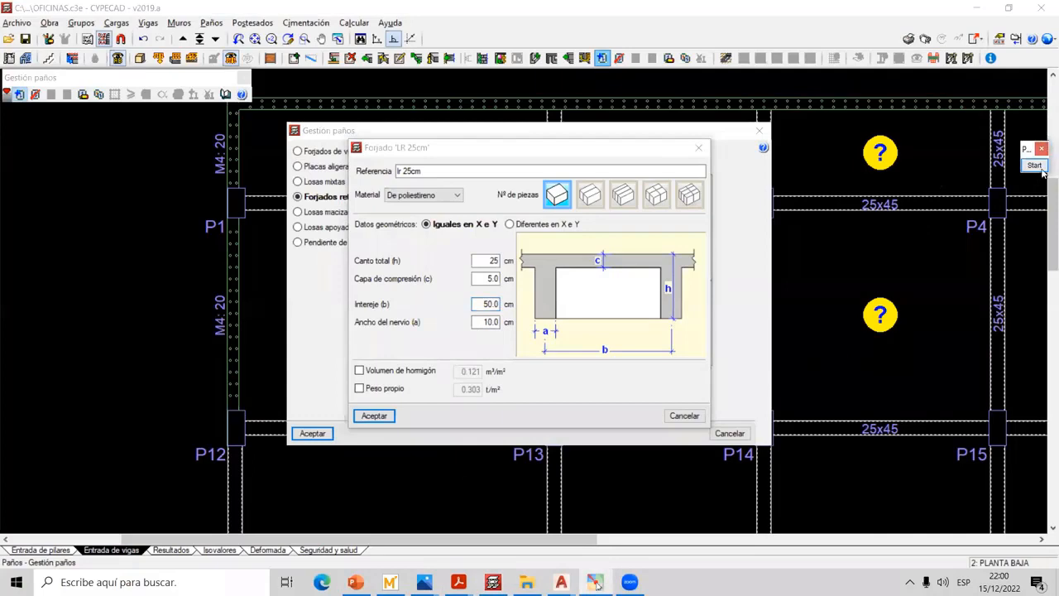
pyautogui.click(1041, 168)
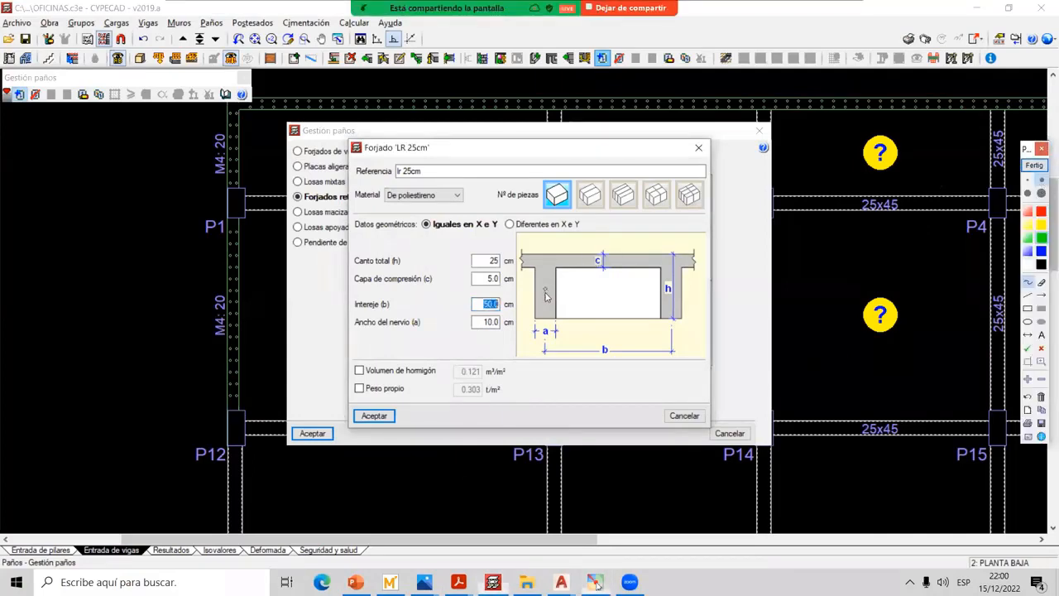
pyautogui.moveTo(546, 296); pyautogui.dragTo(676, 312)
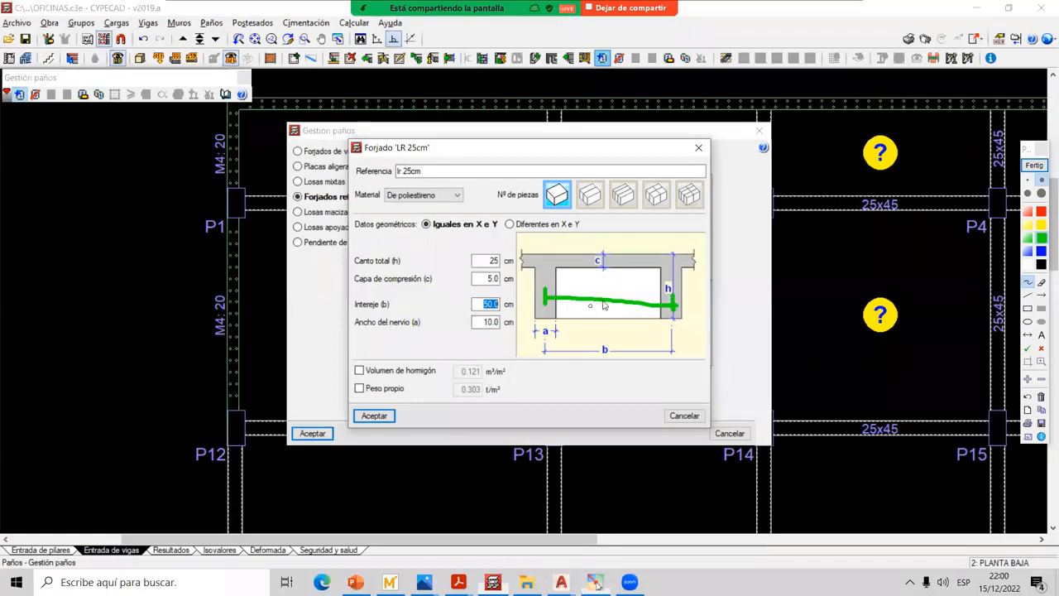
pyautogui.click(1035, 164)
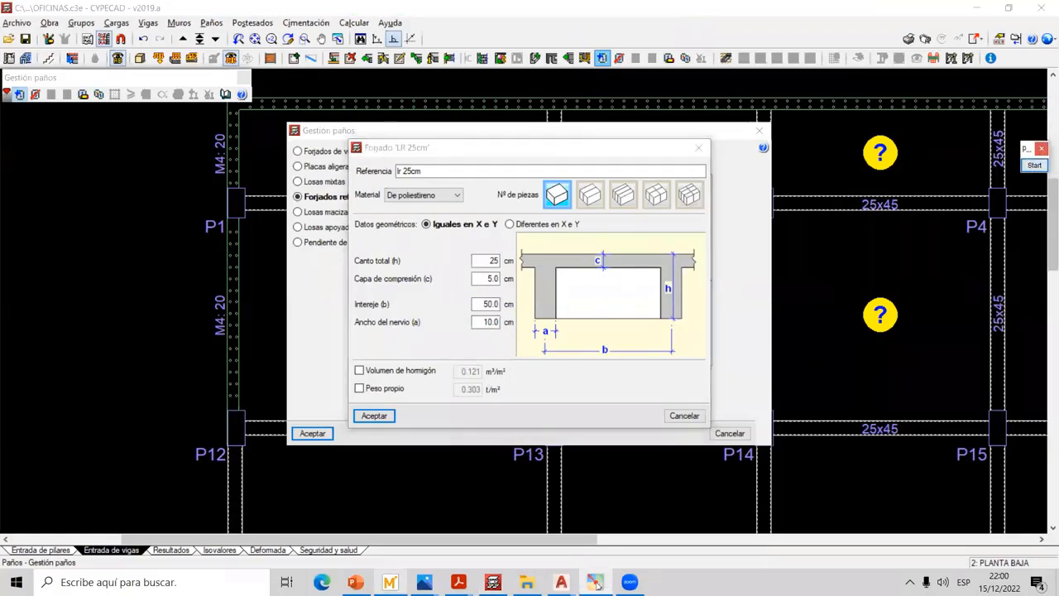
# Switch to 18-CIRSOC-201-Reglamento.pdf in Adobe Acrobat Reader, check the clear spacing limit between ribs on page 282, and return to CYPECAD
pyautogui.click(390, 582)
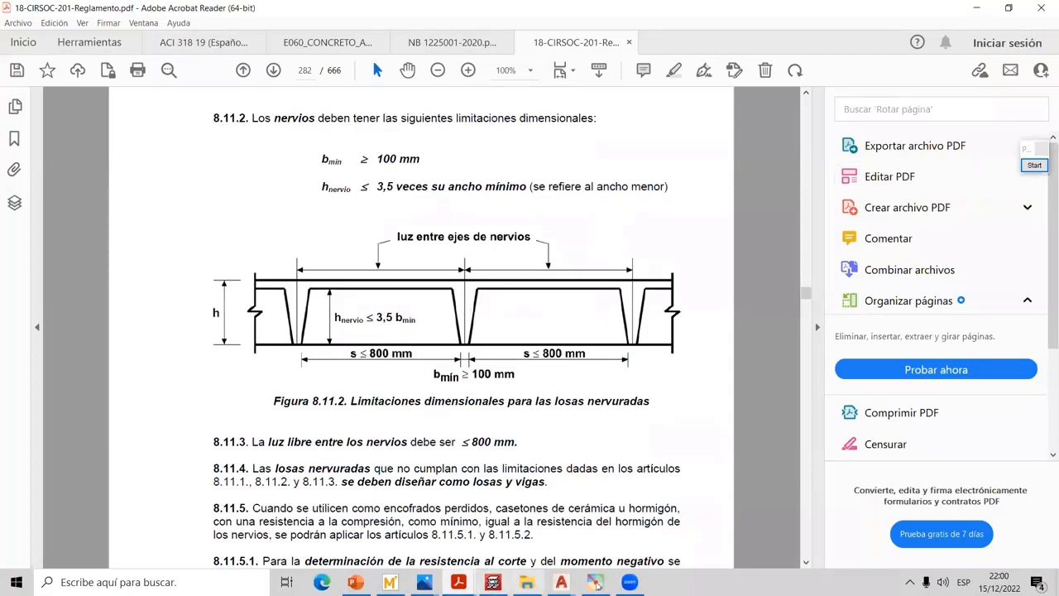
pyautogui.moveTo(526, 582)
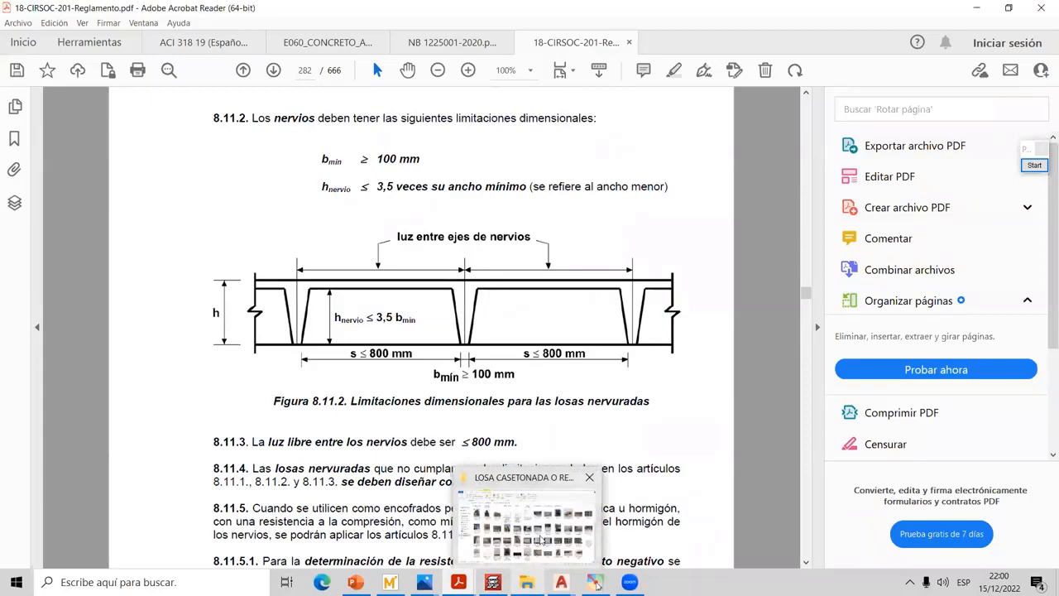
pyautogui.click(477, 485)
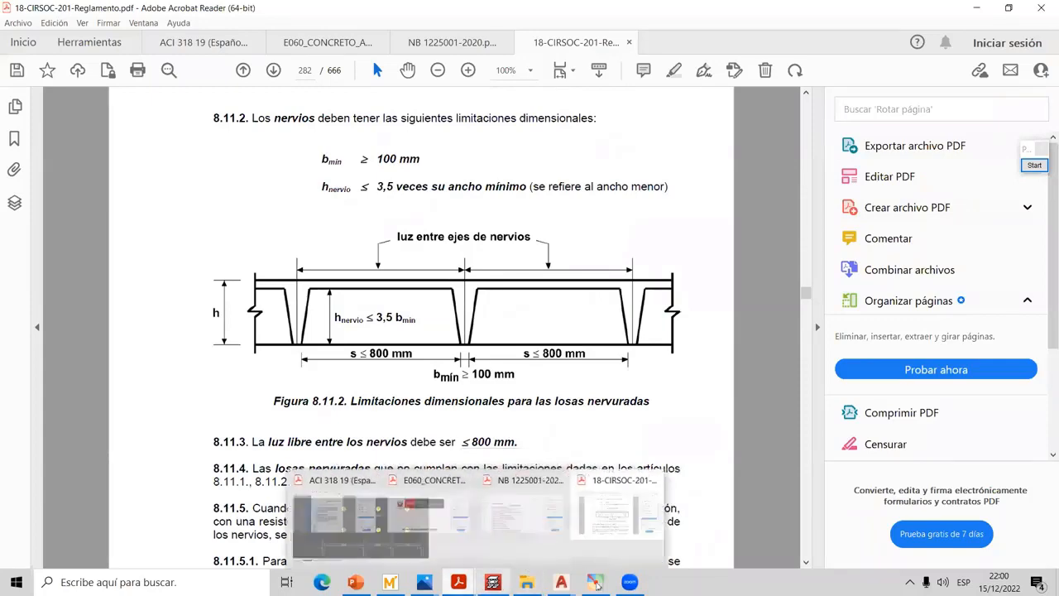
# Mark the clear distance between ribs along the block's bottom edge in the slab diagram and label it 75 cm by hand
pyautogui.click(1042, 171)
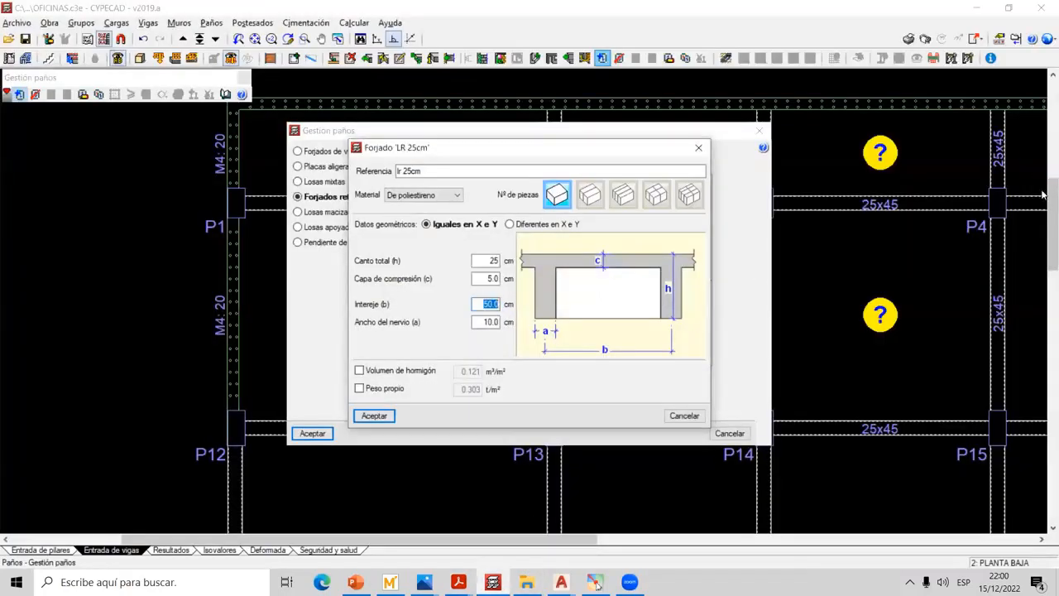
pyautogui.click(1028, 283)
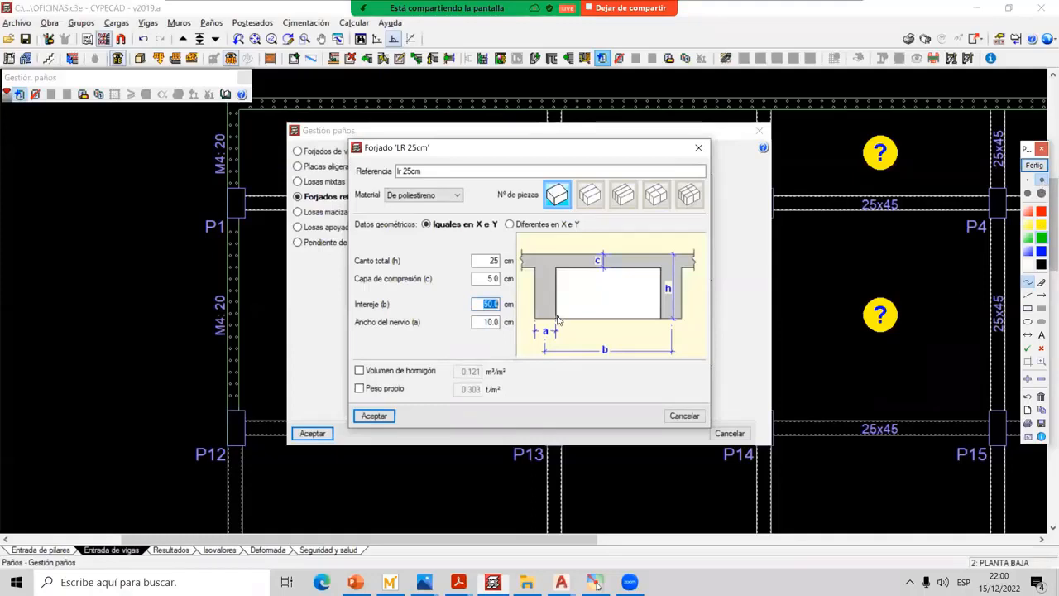
pyautogui.moveTo(555, 321)
pyautogui.mouseDown()
pyautogui.moveTo(662, 323)
pyautogui.moveTo(650, 374)
pyautogui.moveTo(680, 363)
pyautogui.moveTo(667, 395)
pyautogui.moveTo(700, 379)
pyautogui.moveTo(692, 394)
pyautogui.moveTo(738, 411)
pyautogui.mouseUp()
pyautogui.moveTo(750, 406)
pyautogui.mouseDown()
pyautogui.moveTo(766, 396)
pyautogui.moveTo(773, 421)
pyautogui.mouseUp()
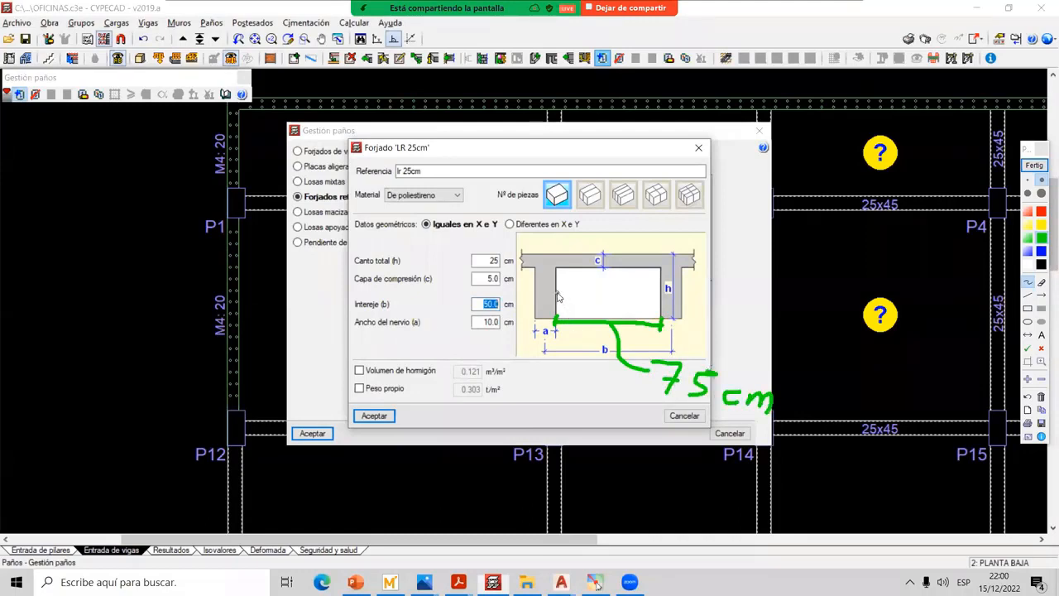
# Mark the block width as 40, extend the line to both rib axes with an arrow to the spacing value, and clear the annotations
pyautogui.moveTo(557, 295)
pyautogui.mouseDown()
pyautogui.moveTo(663, 296)
pyautogui.moveTo(565, 300)
pyautogui.moveTo(593, 285)
pyautogui.moveTo(616, 290)
pyautogui.moveTo(623, 275)
pyautogui.moveTo(673, 303)
pyautogui.mouseUp()
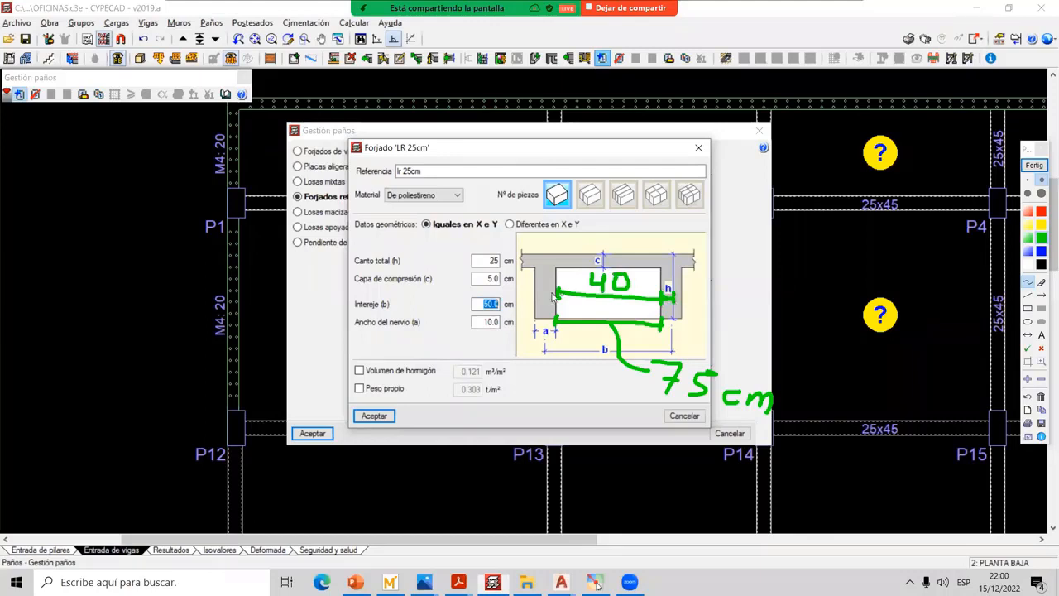
pyautogui.moveTo(560, 291); pyautogui.dragTo(545, 297)
pyautogui.moveTo(557, 269); pyautogui.dragTo(499, 304)
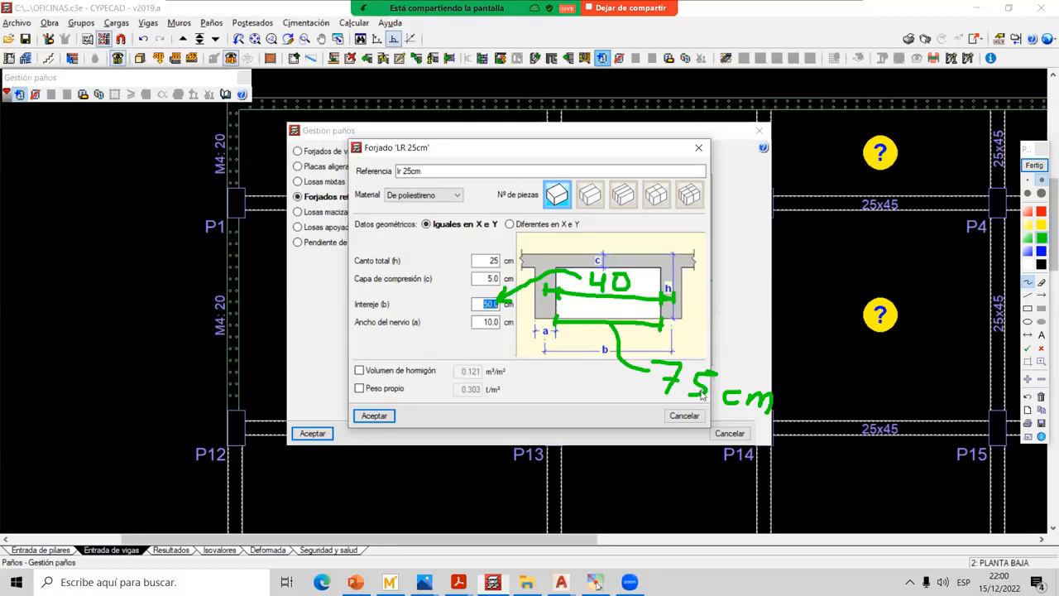
pyautogui.moveTo(635, 274); pyautogui.dragTo(646, 271)
pyautogui.click(1036, 166)
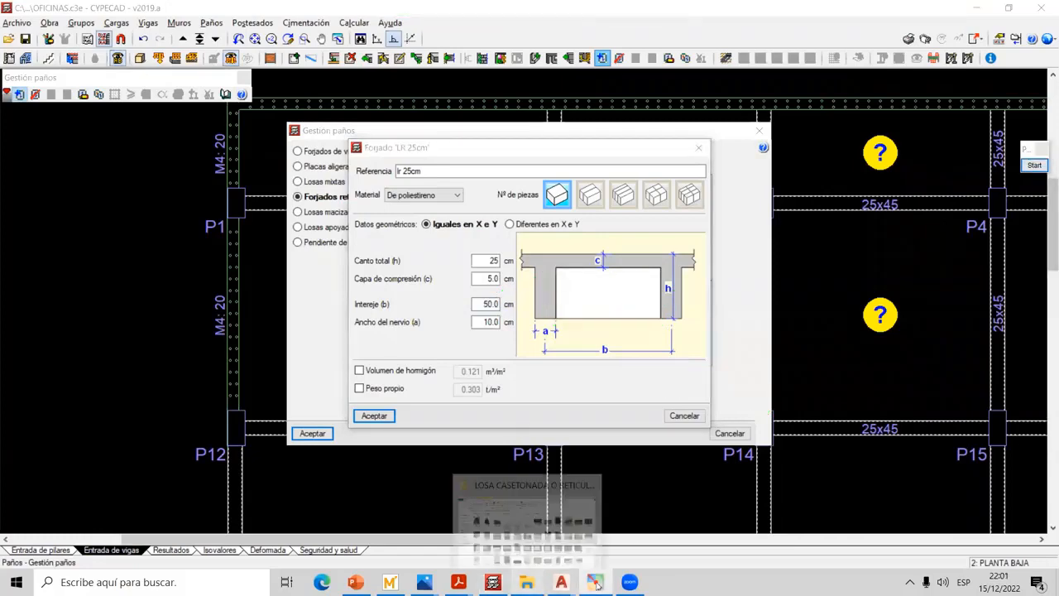
# Open the photo IMG-20220115-WA0001.jpg and examine the tape measurements of the polystyrene block there and in IMG-20220115-WA0002.jpg
pyautogui.click(530, 513)
pyautogui.doubleClick(630, 406)
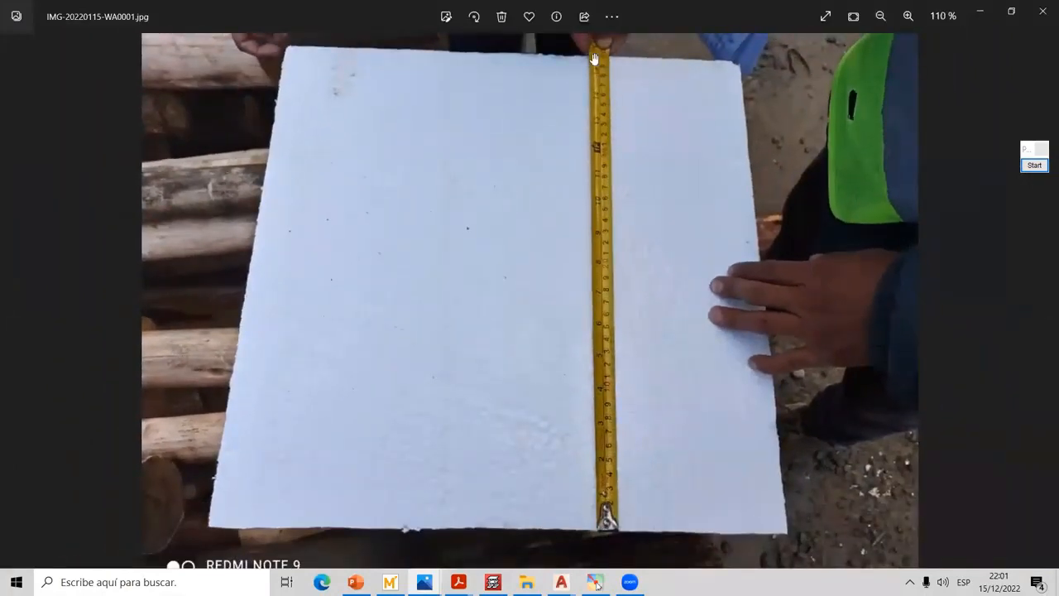
pyautogui.scroll(1, 612, 69)
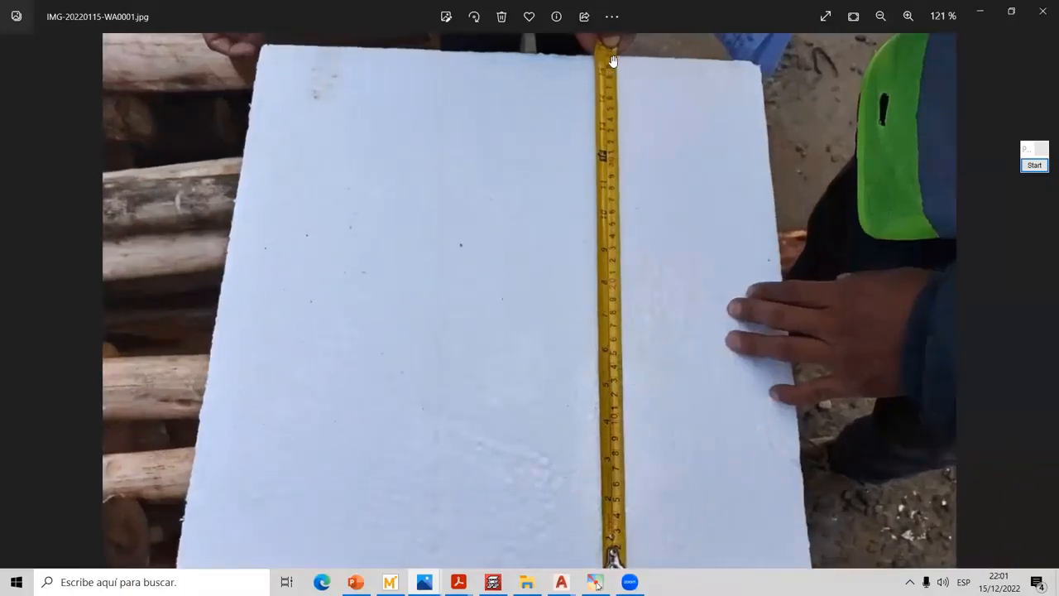
pyautogui.scroll(-2, 636, 223)
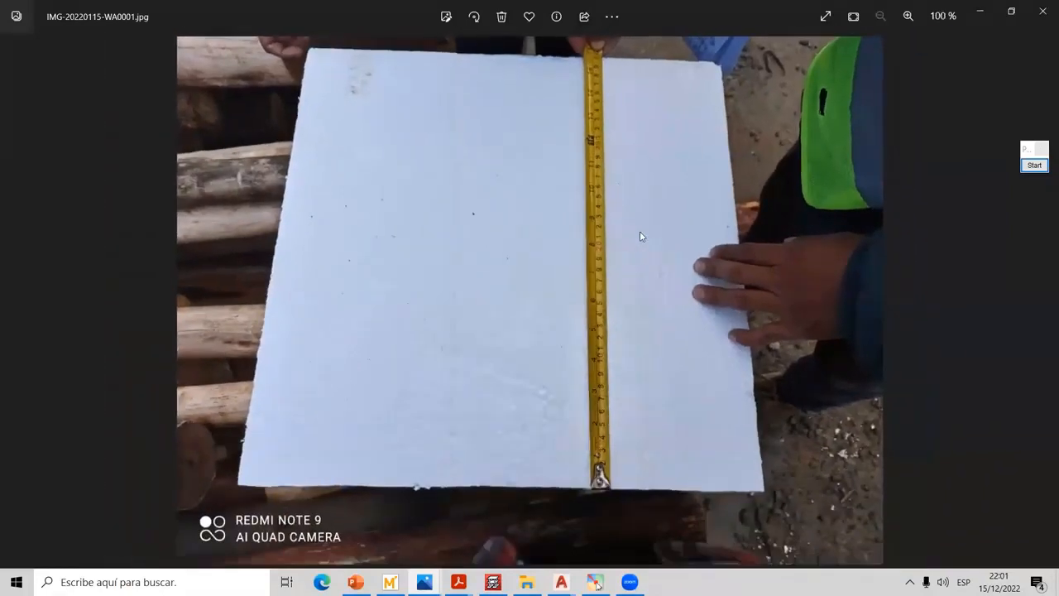
pyautogui.press('Right')
pyautogui.scroll(4, 814, 169)
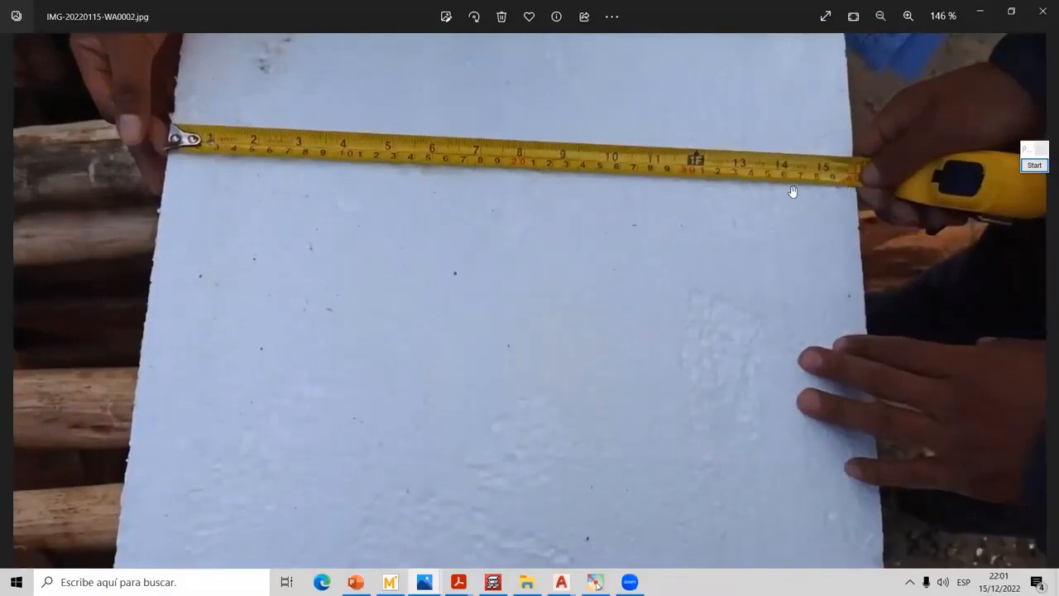
pyautogui.scroll(-4, 738, 240)
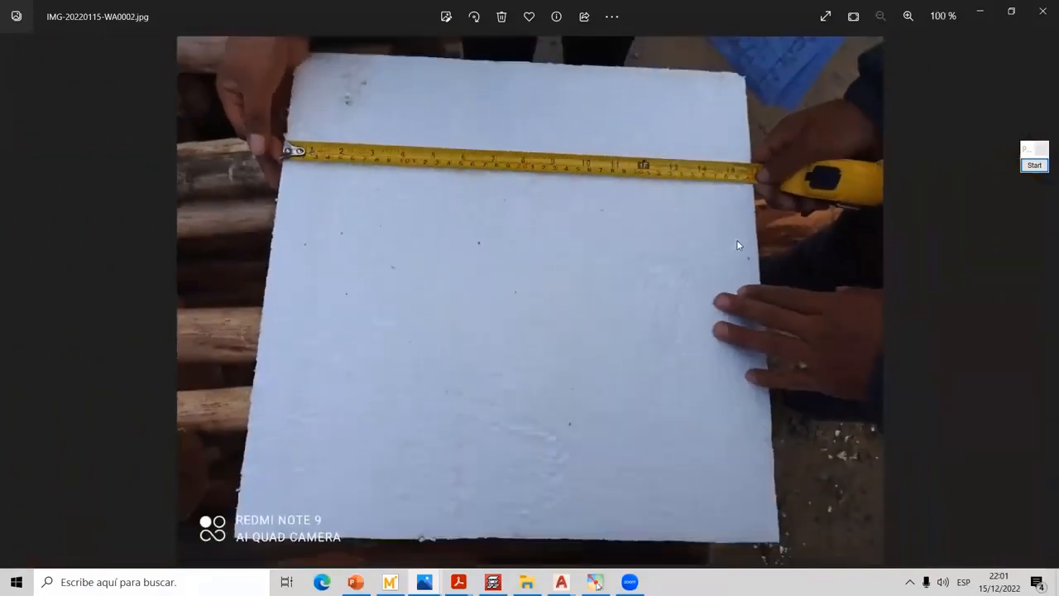
pyautogui.press('Left')
pyautogui.scroll(3, 617, 66)
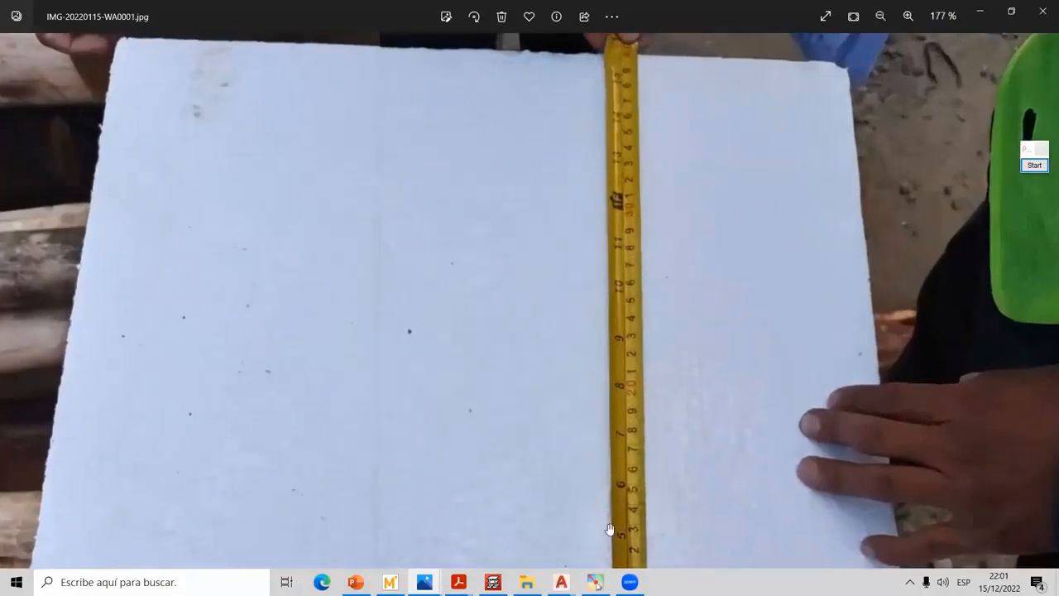
# Return to CYPECAD and set the rib spacing of the LR 25cm slab to 60 cm
pyautogui.click(596, 583)
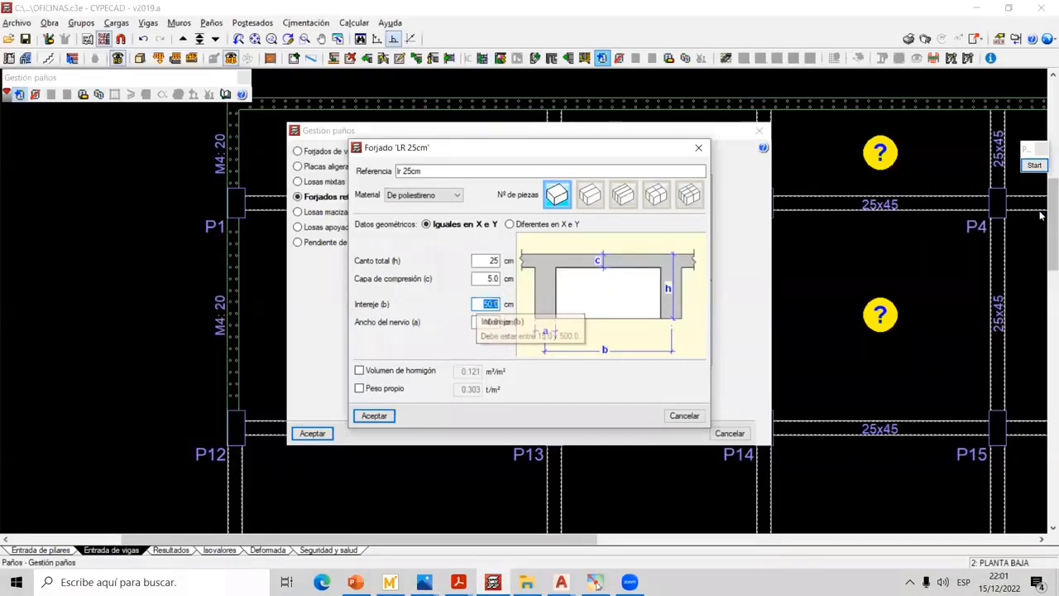
pyautogui.click(1035, 165)
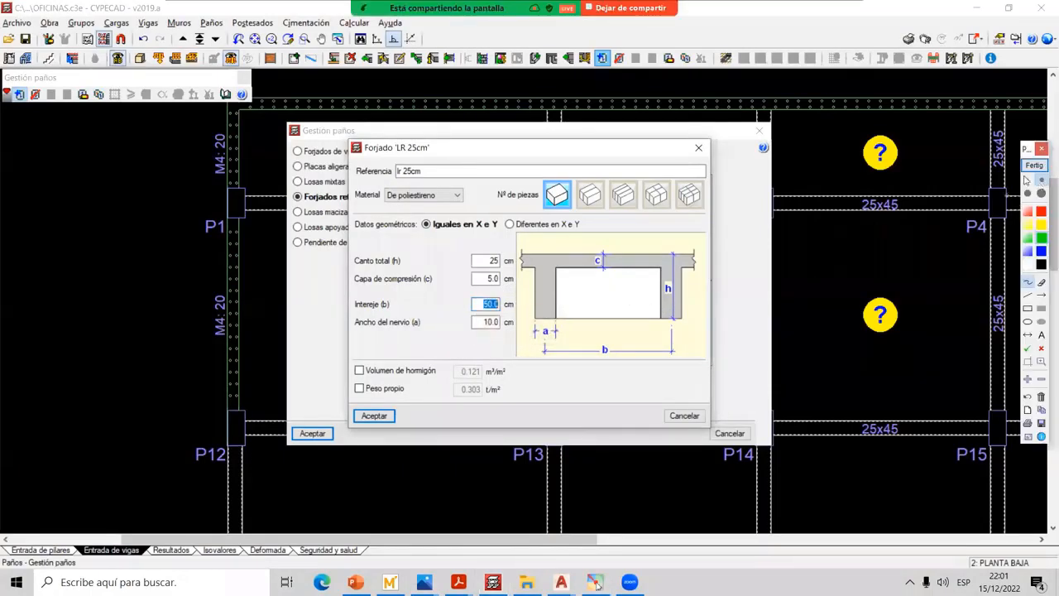
pyautogui.click(1034, 165)
pyautogui.doubleClick(488, 303)
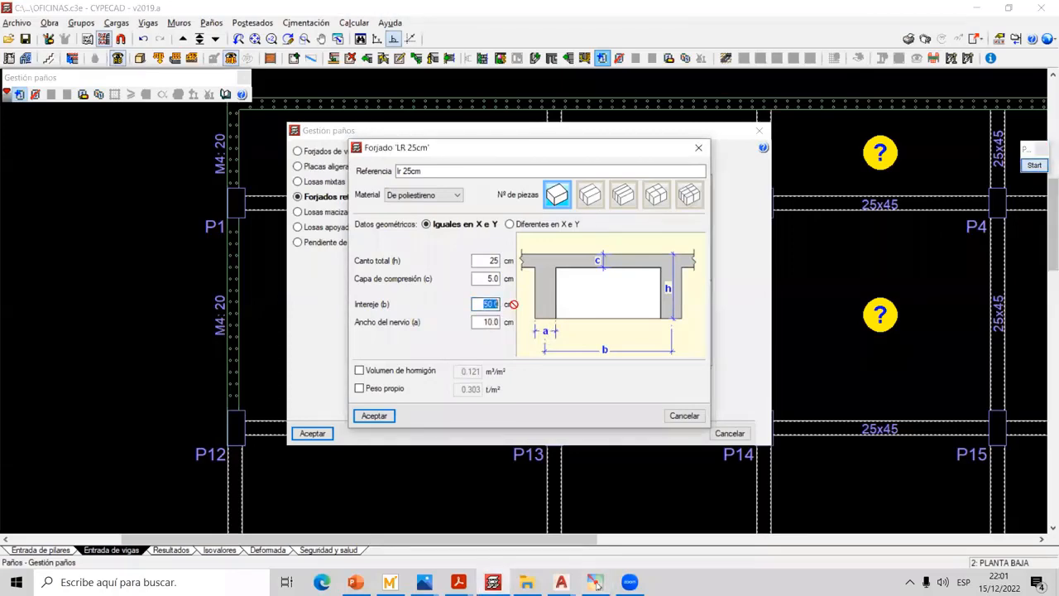
pyautogui.write('60')
# Draw a filled green slab strip with a dashed sagging curve and a downward arrow beneath it, and clear the annotations
pyautogui.click(1029, 168)
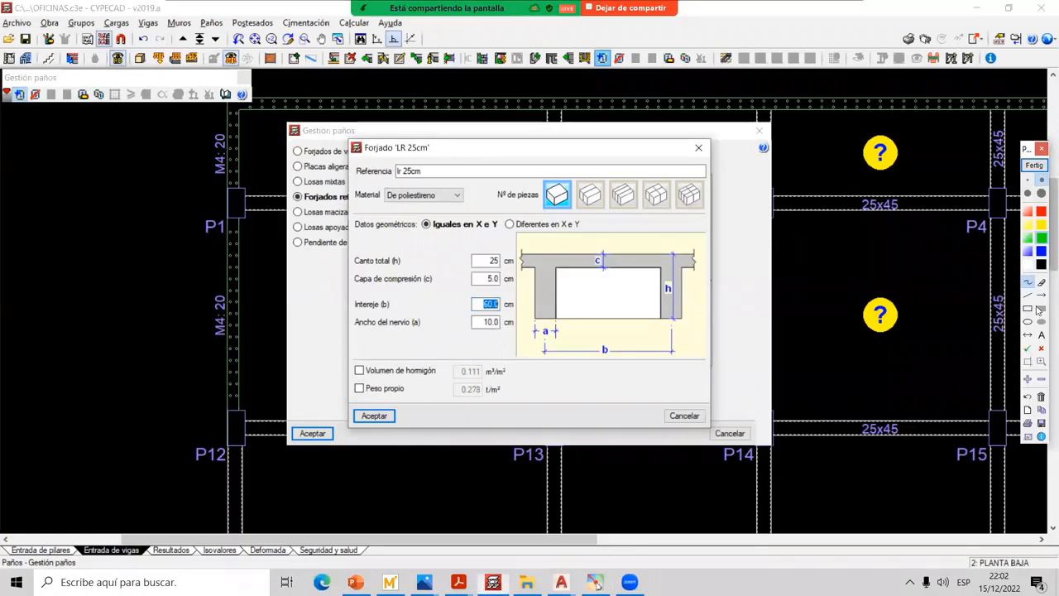
pyautogui.moveTo(308, 111)
pyautogui.mouseDown()
pyautogui.moveTo(1053, 233)
pyautogui.moveTo(984, 178)
pyautogui.mouseUp()
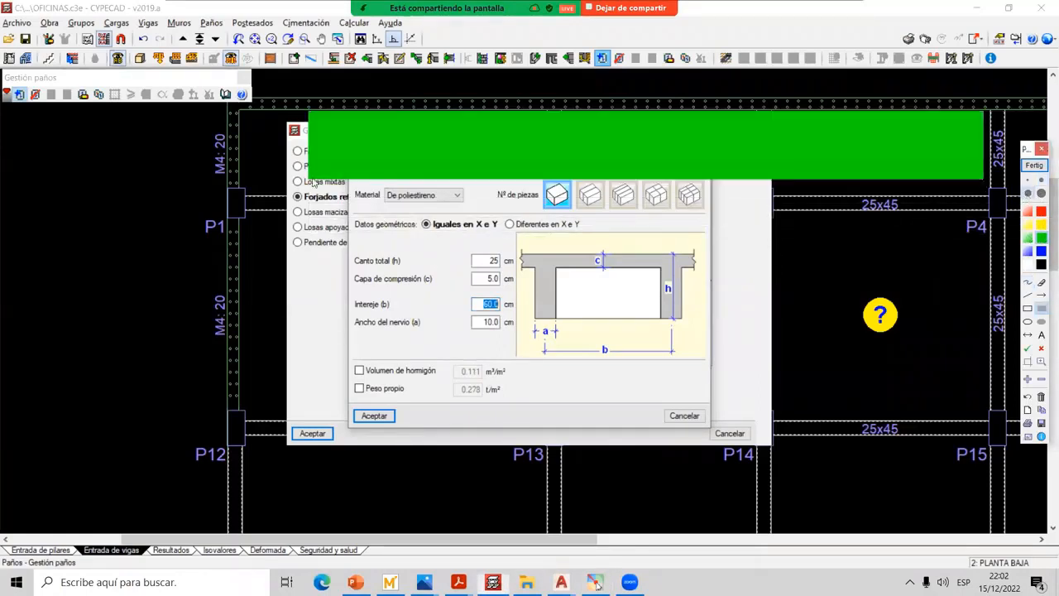
pyautogui.click(1028, 283)
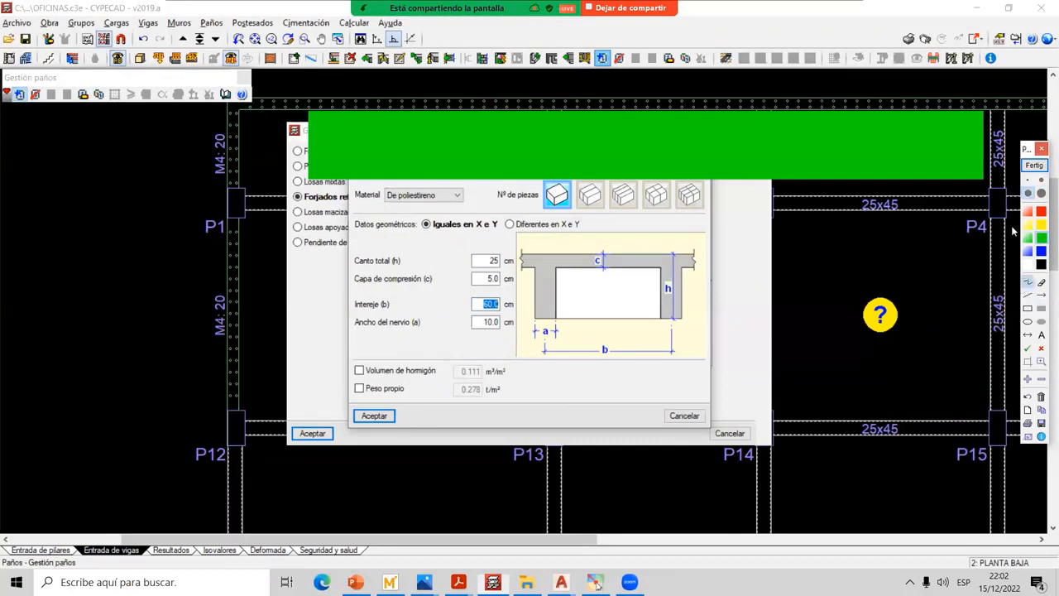
pyautogui.moveTo(315, 186)
pyautogui.mouseDown()
pyautogui.moveTo(507, 209)
pyautogui.moveTo(731, 215)
pyautogui.moveTo(1001, 184)
pyautogui.mouseUp()
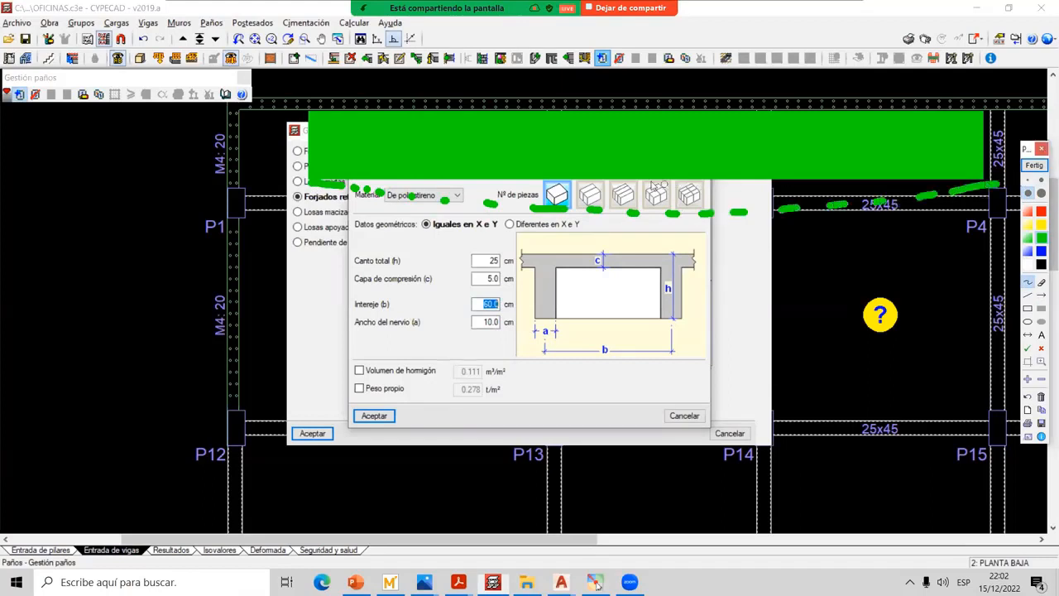
pyautogui.moveTo(653, 180)
pyautogui.mouseDown()
pyautogui.moveTo(662, 218)
pyautogui.moveTo(654, 205)
pyautogui.mouseUp()
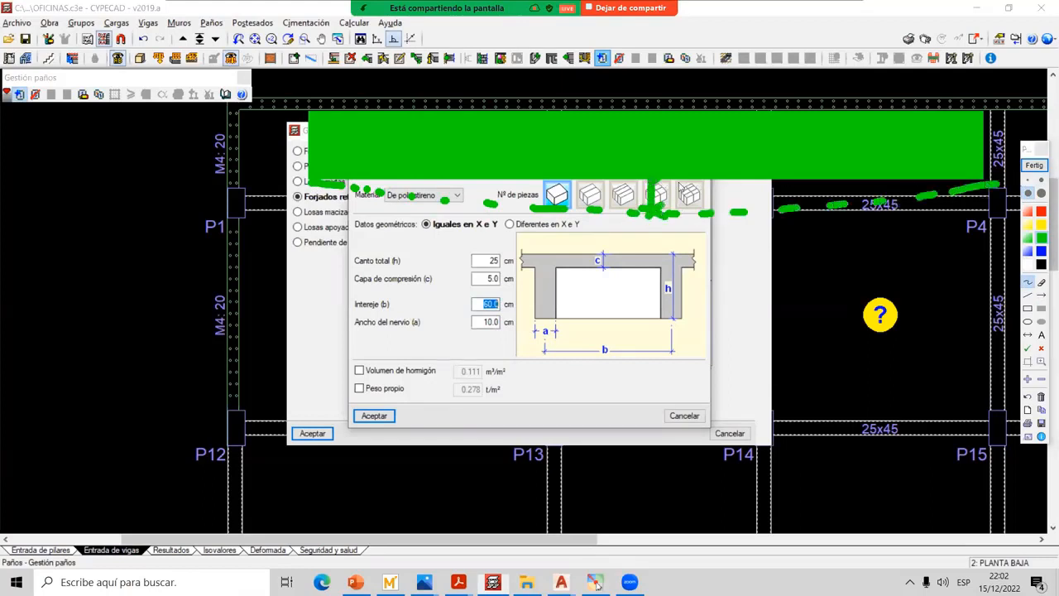
pyautogui.click(1035, 165)
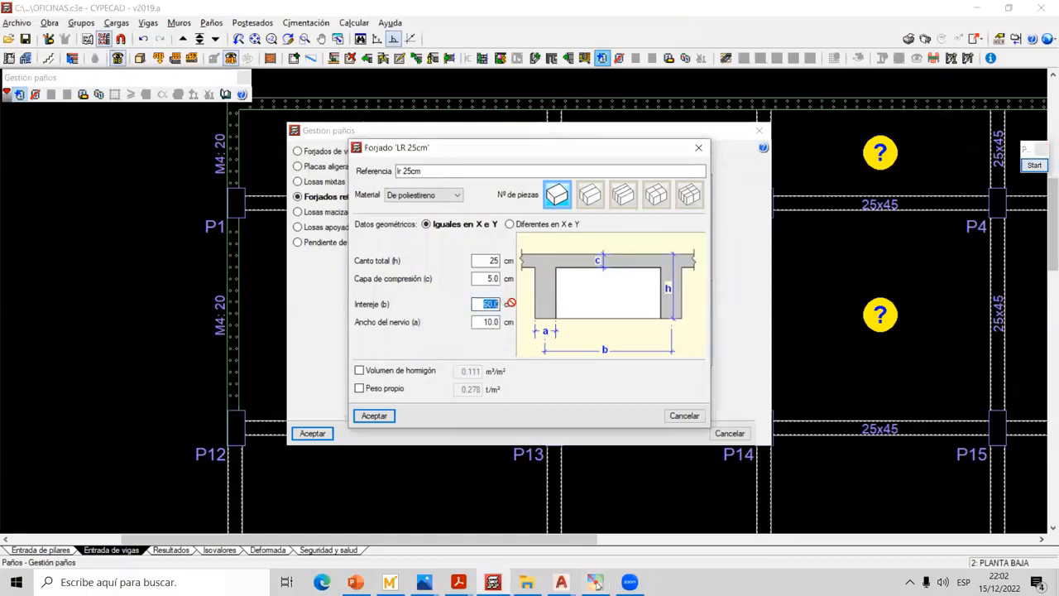
# Set the LR 25cm slab's rib spacing to 50 cm and its compression layer to 5 cm
pyautogui.write('50')
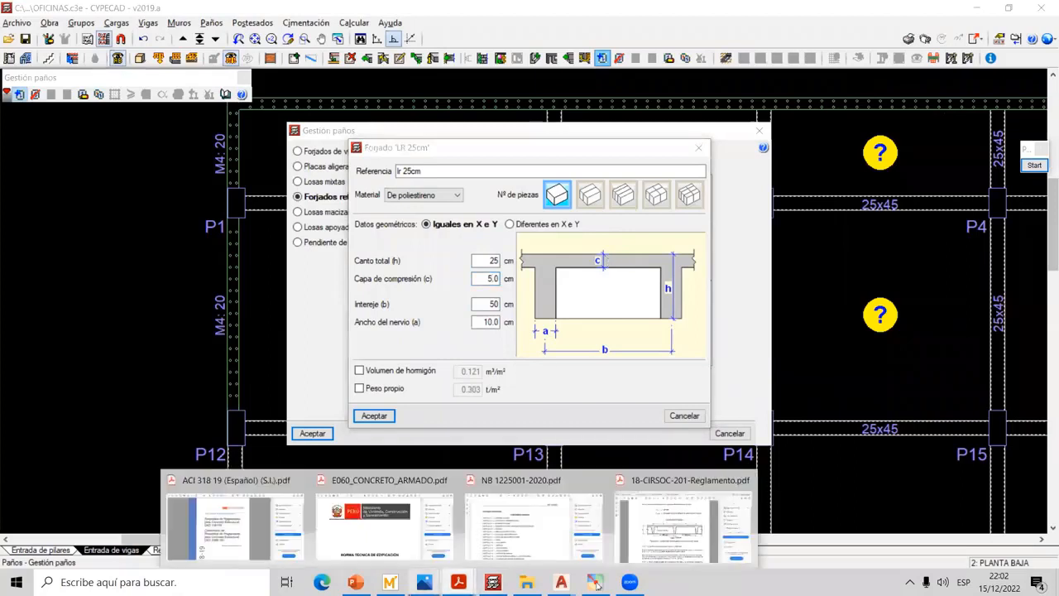
pyautogui.doubleClick(493, 279)
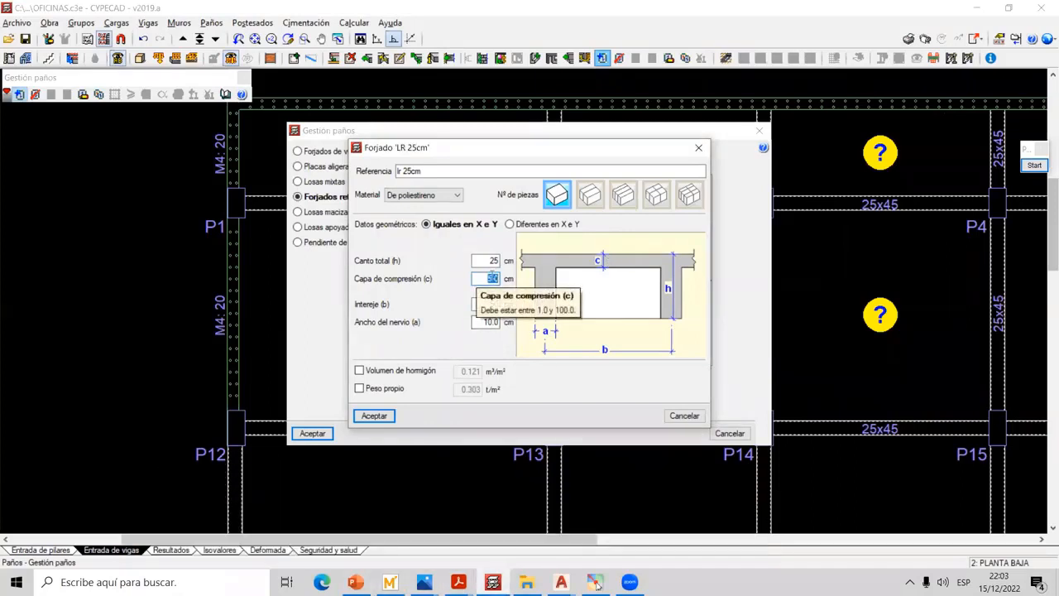
pyautogui.write('4')
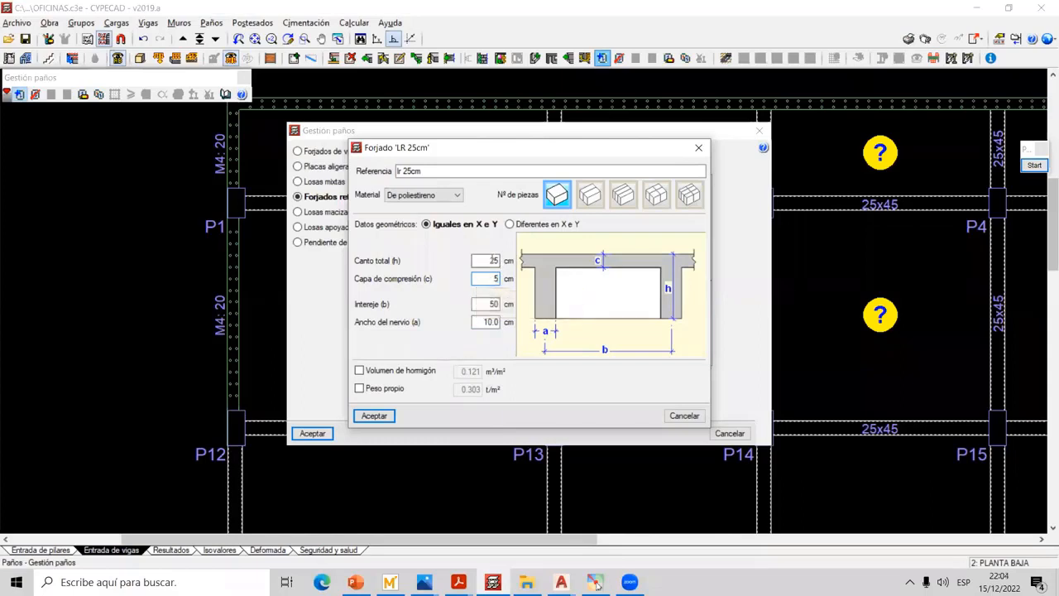
pyautogui.click(489, 260)
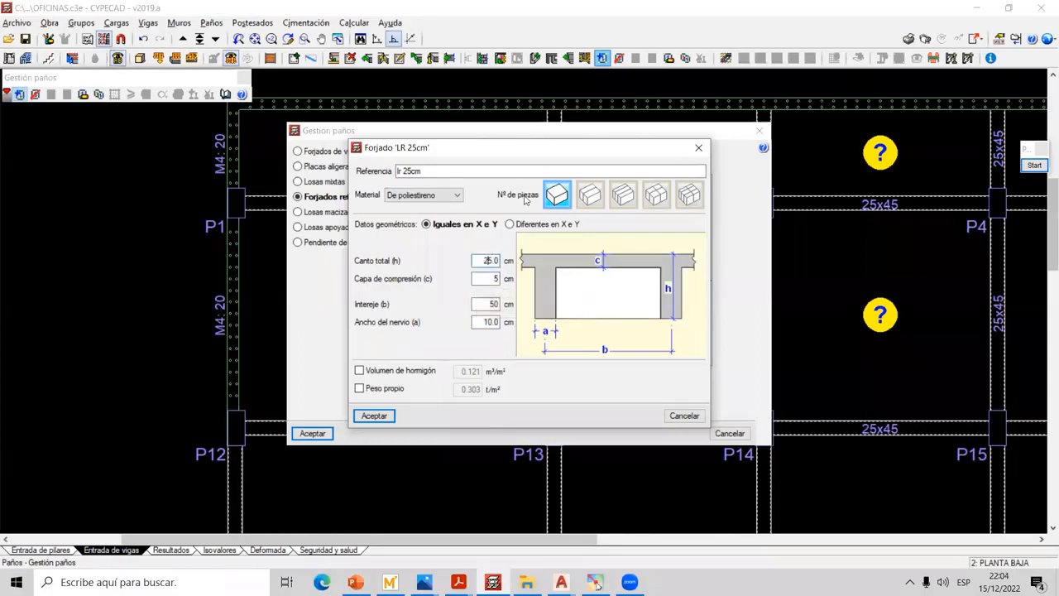
pyautogui.click(464, 57)
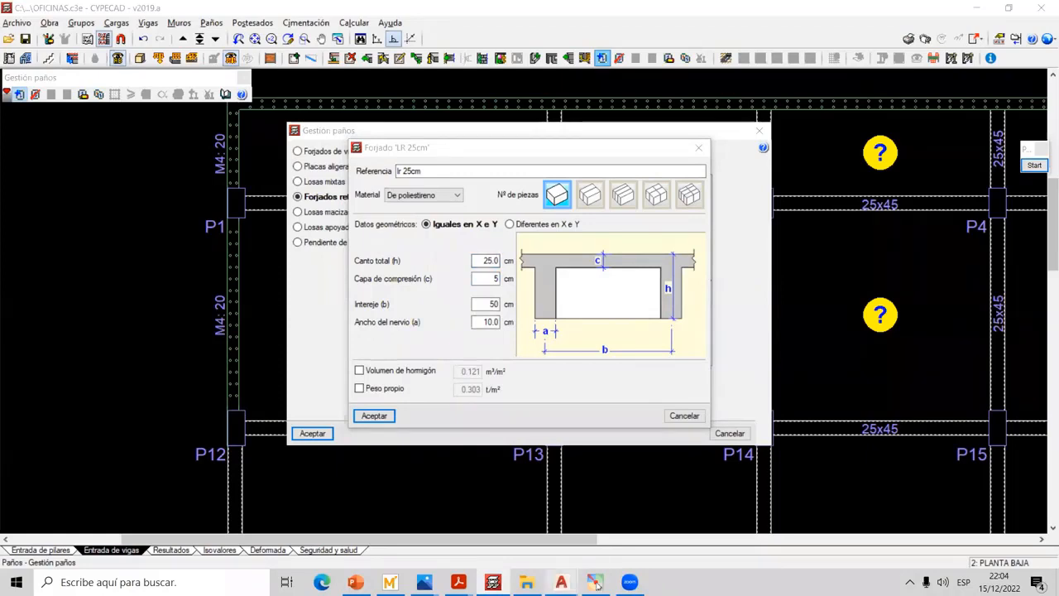
# Switch to File Explorer, open the photo DSC09723.JPG and examine the reinforcement mesh laid over the polystyrene blocks
pyautogui.click(526, 582)
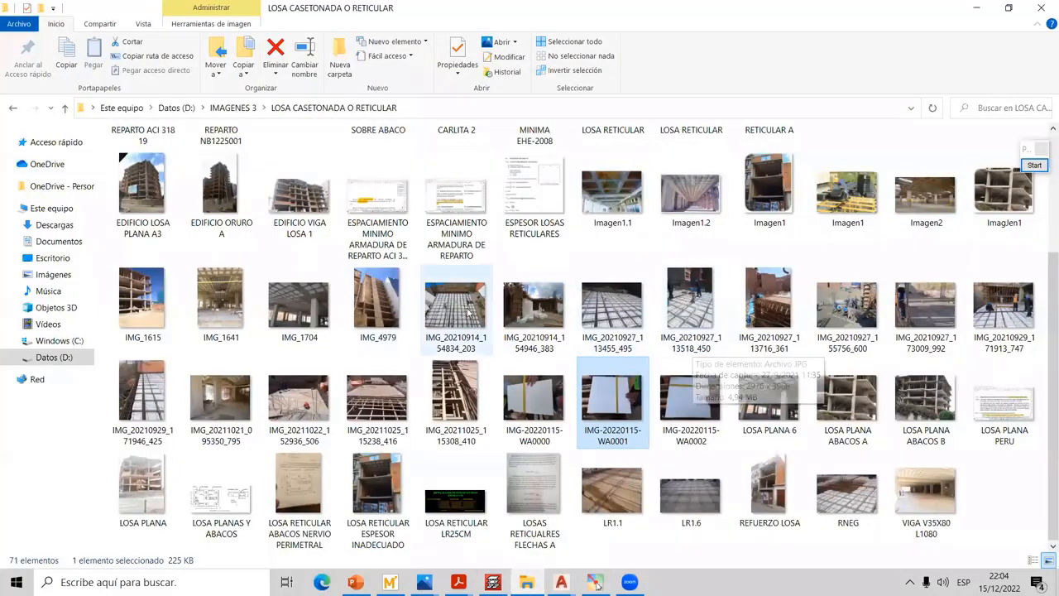
pyautogui.scroll(3, 401, 315)
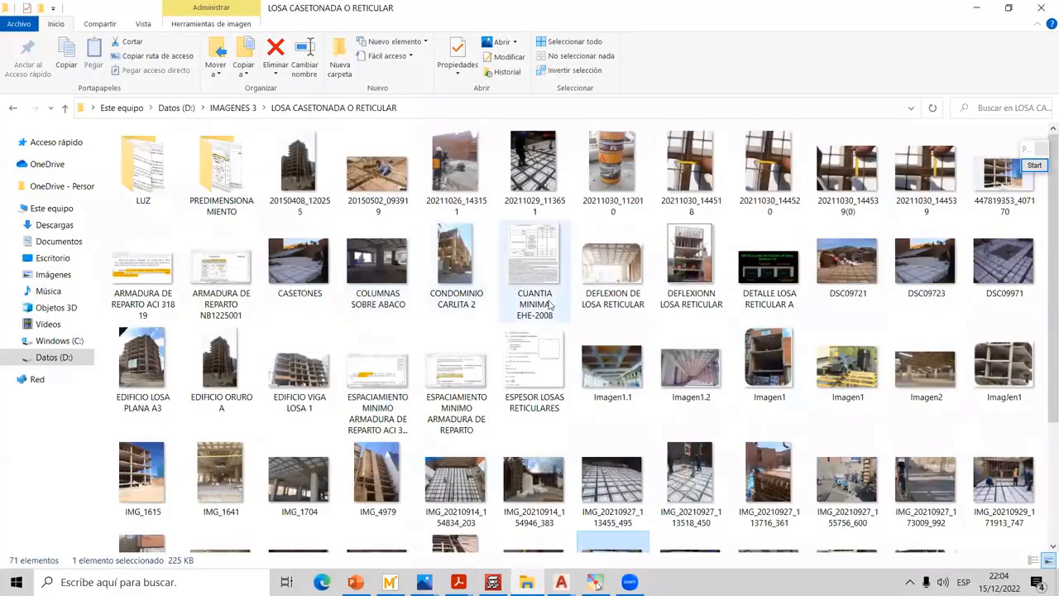
pyautogui.click(915, 268)
pyautogui.doubleClick(914, 268)
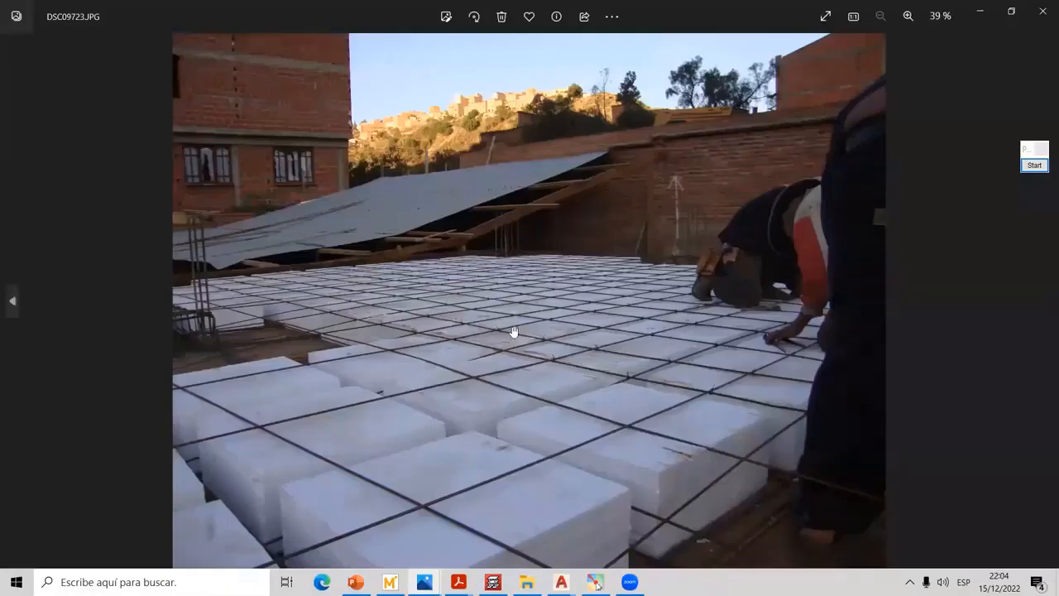
pyautogui.scroll(2, 510, 327)
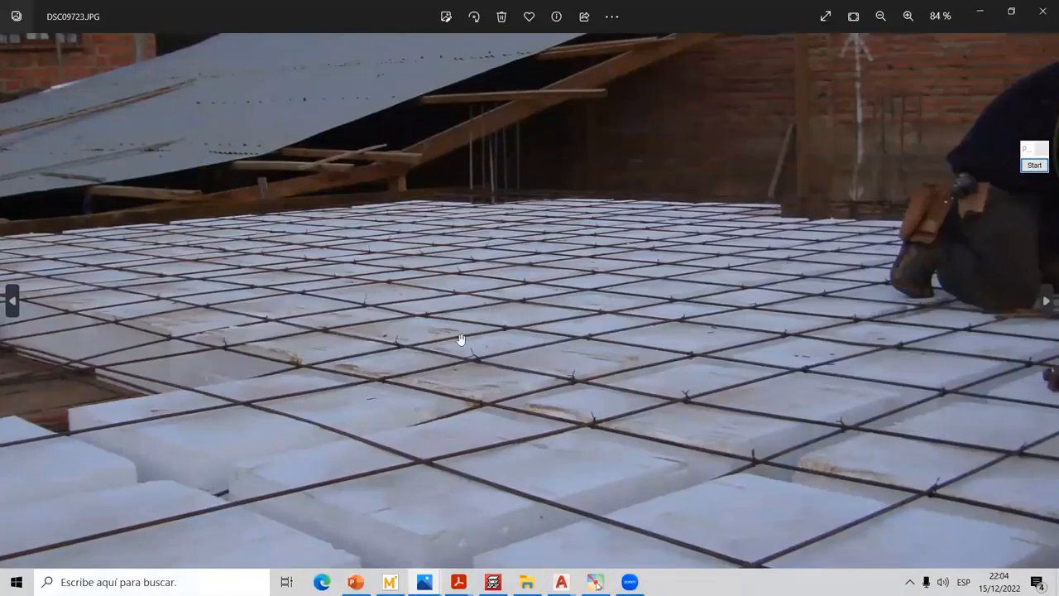
pyautogui.scroll(-2, 461, 356)
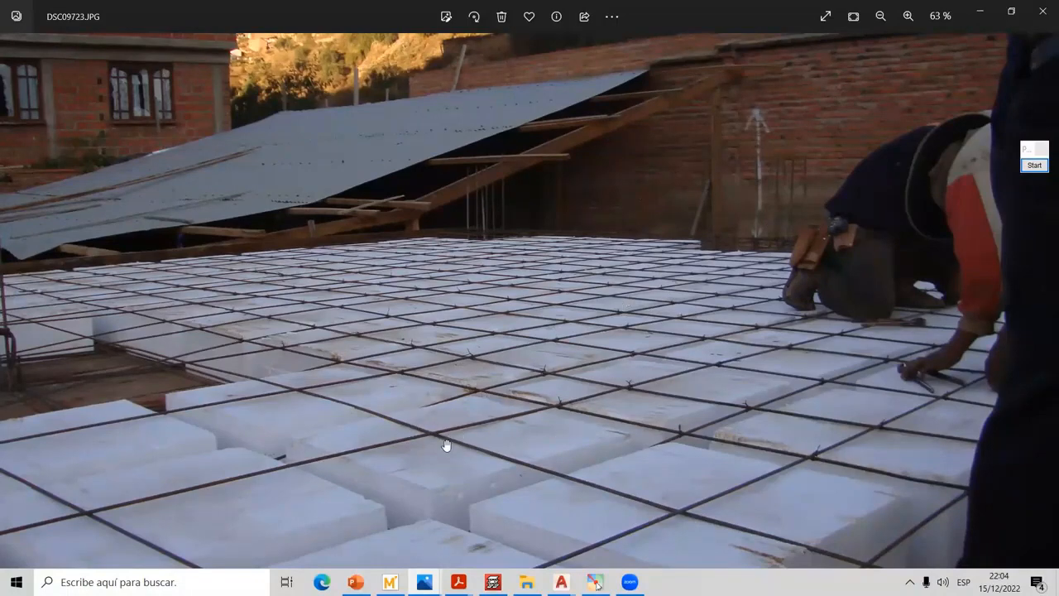
pyautogui.scroll(3, 429, 433)
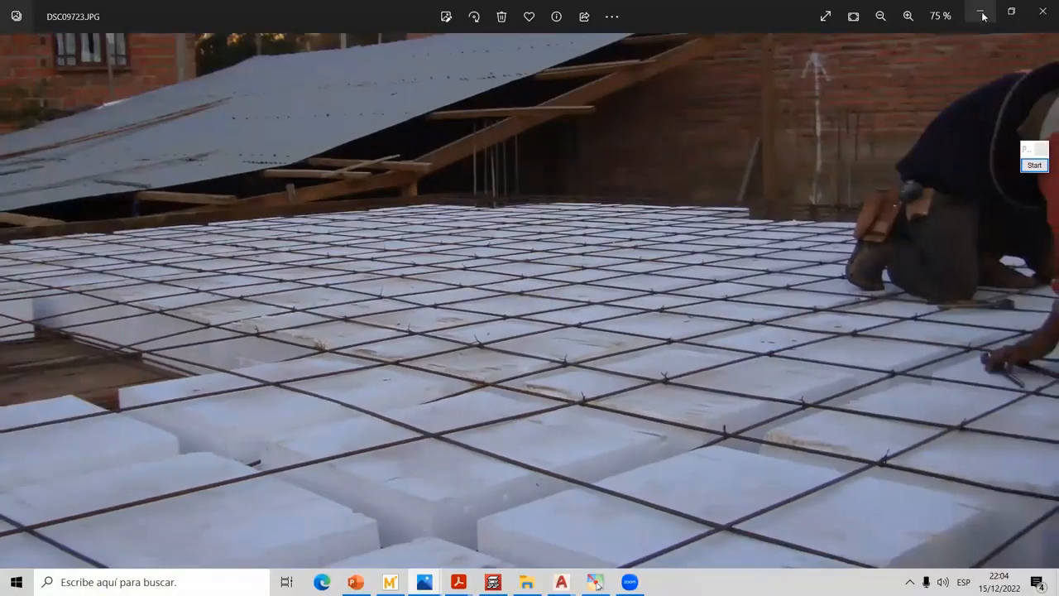
pyautogui.click(984, 11)
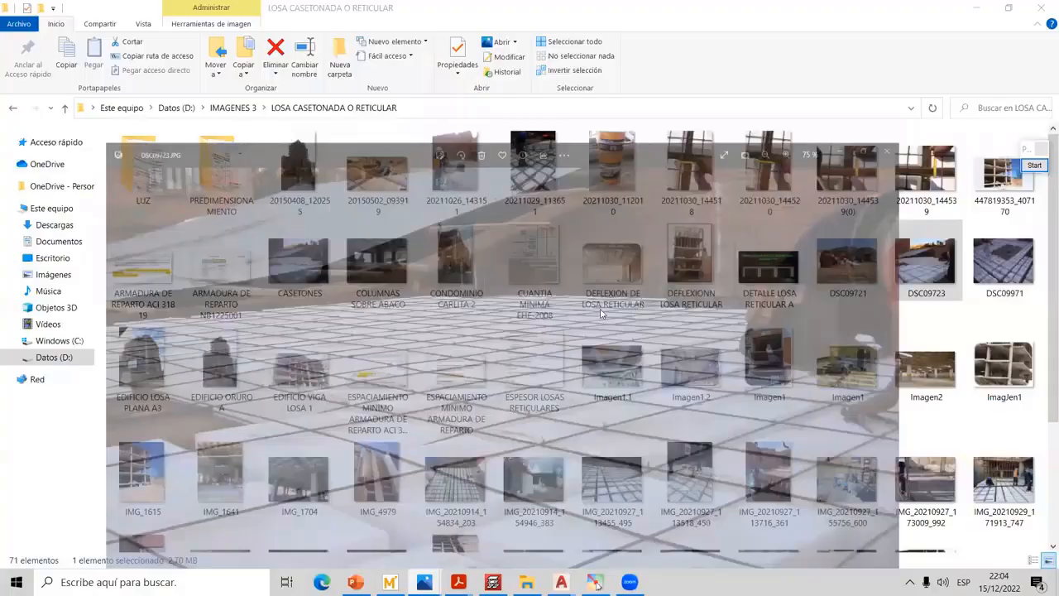
# Open the photo DSC09721.JPG and examine the rib reinforcement grid and the spacing of the blocks
pyautogui.click(849, 267)
pyautogui.doubleClick(849, 267)
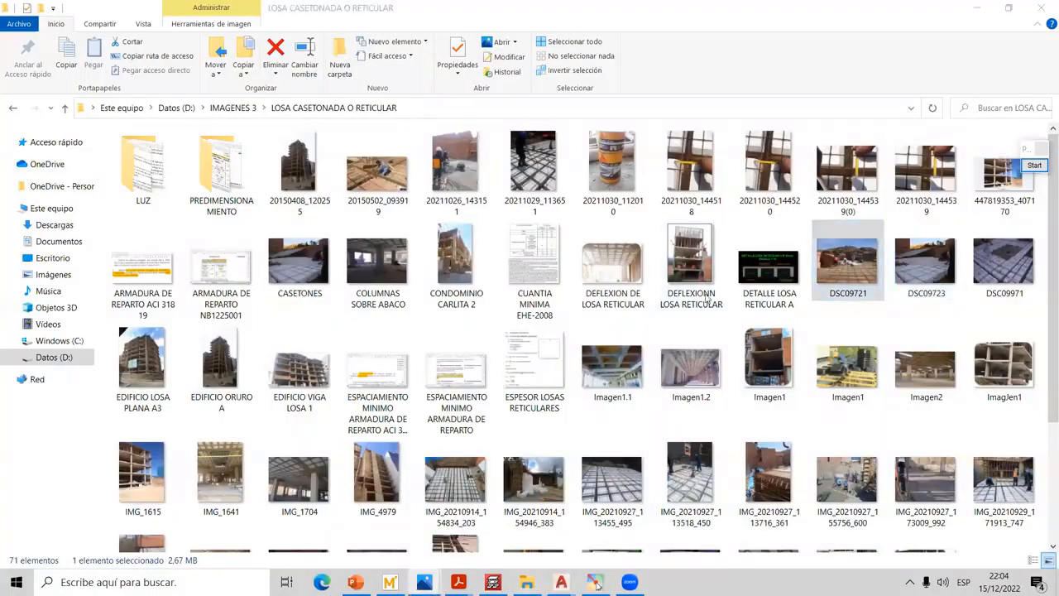
pyautogui.scroll(4, 439, 277)
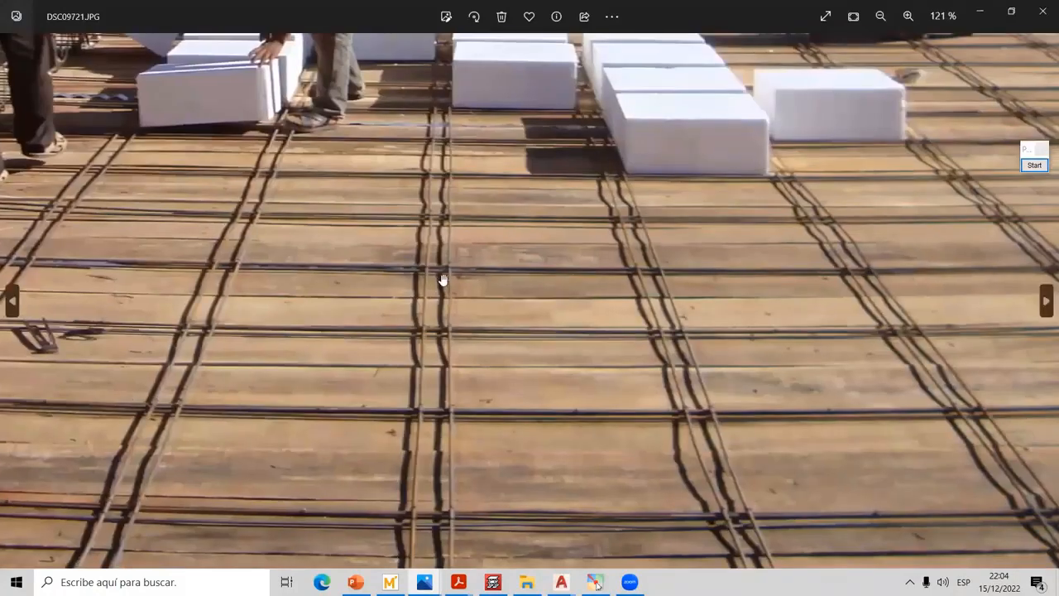
pyautogui.scroll(-1, 608, 273)
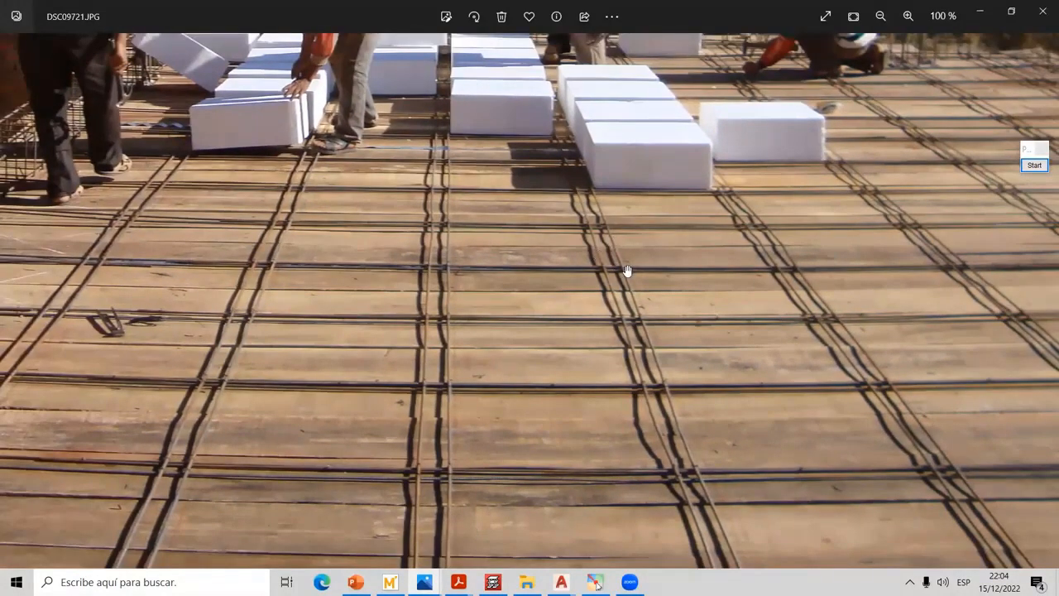
pyautogui.click(981, 11)
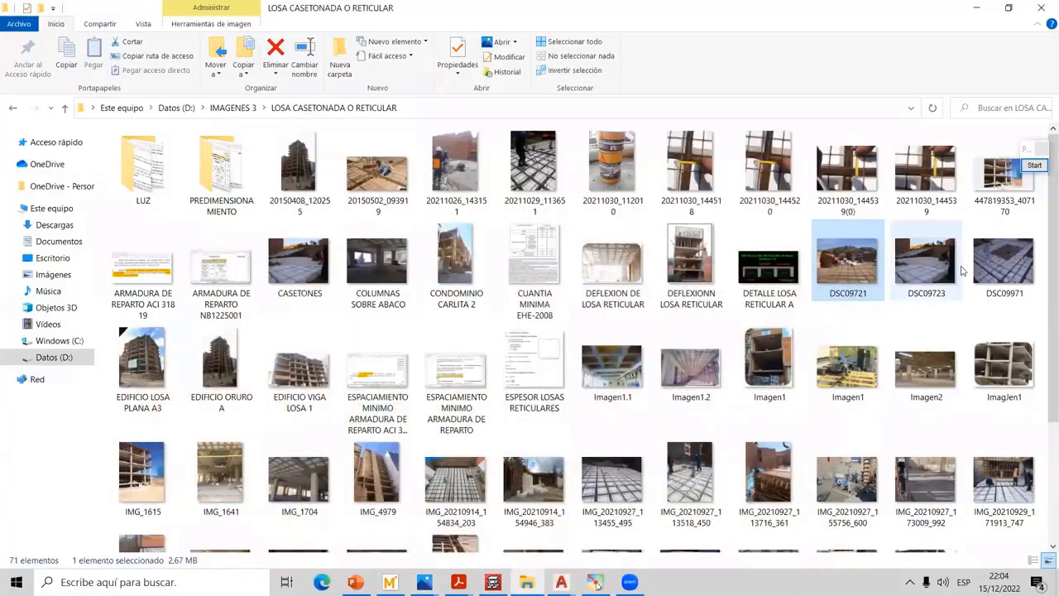
# Open the photo IMG_20210914_154834_203.jpg and examine the mesh and ribs between the polystyrene blocks up close
pyautogui.click(455, 488)
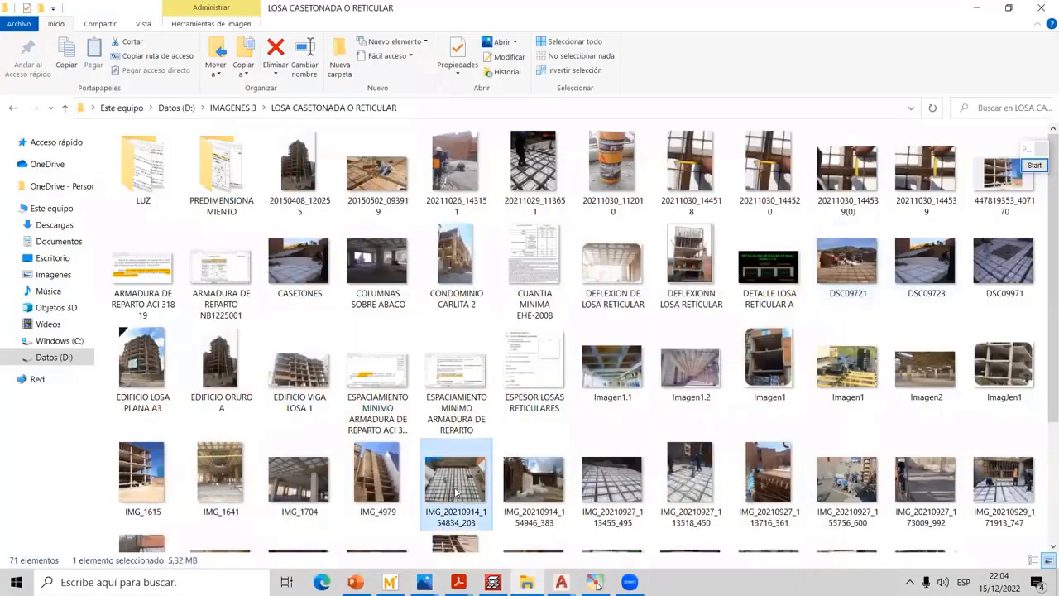
pyautogui.doubleClick(455, 491)
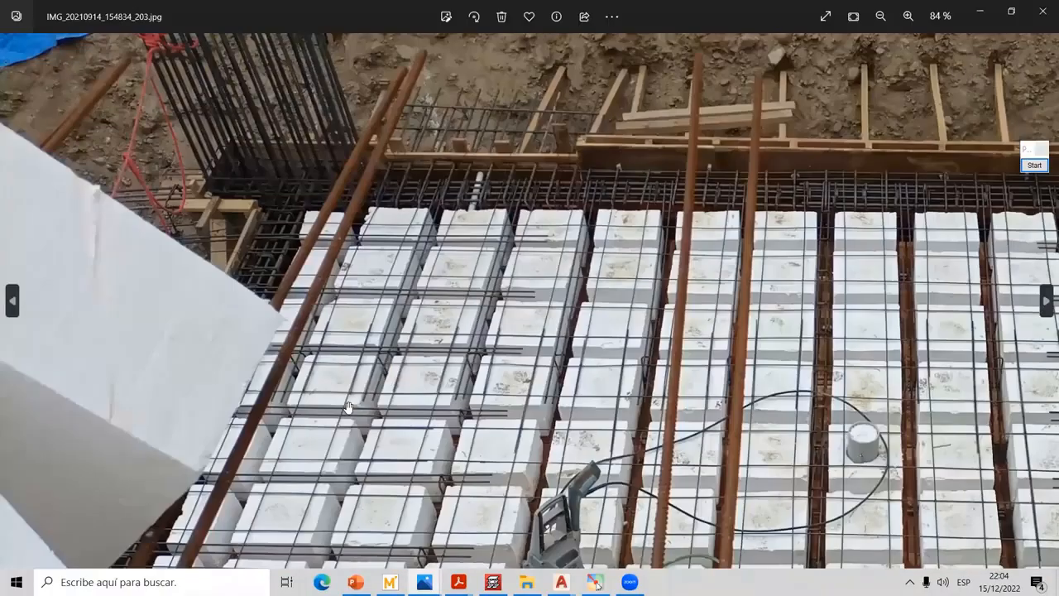
pyautogui.scroll(5, 349, 408)
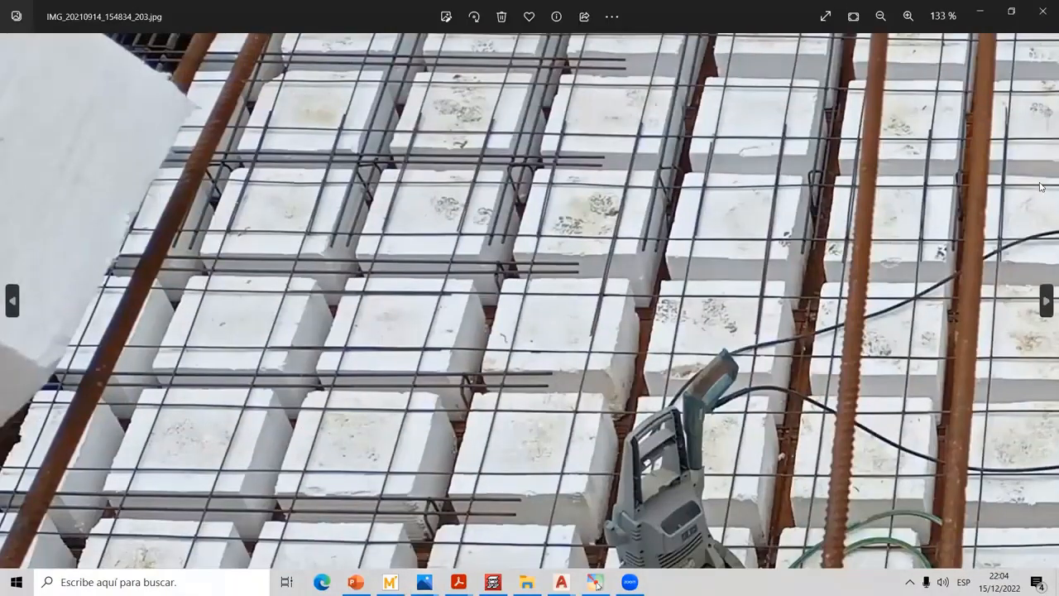
# Mark the mesh bars around the central blocks with short, thin green strokes and clear the annotations
pyautogui.moveTo(1043, 180)
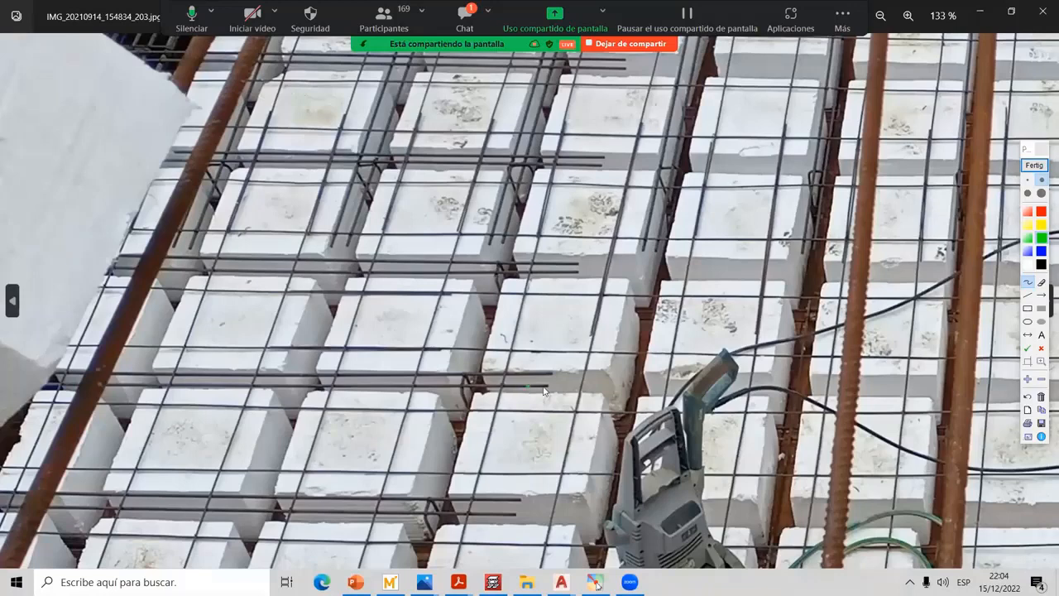
pyautogui.moveTo(533, 377); pyautogui.dragTo(553, 374)
pyautogui.moveTo(639, 386); pyautogui.dragTo(638, 404)
pyautogui.moveTo(589, 356); pyautogui.dragTo(586, 382)
pyautogui.click(1035, 165)
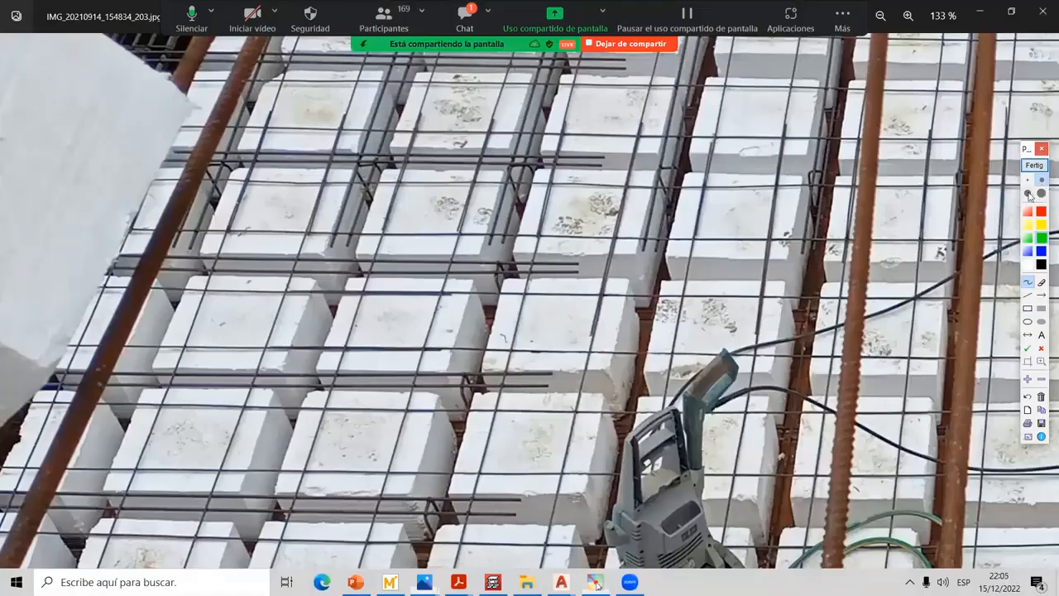
# Trace the mesh bars over the rib crossing between the blocks with a thicker green pen, and clear the annotations
pyautogui.click(1028, 193)
pyautogui.moveTo(585, 358); pyautogui.dragTo(564, 458)
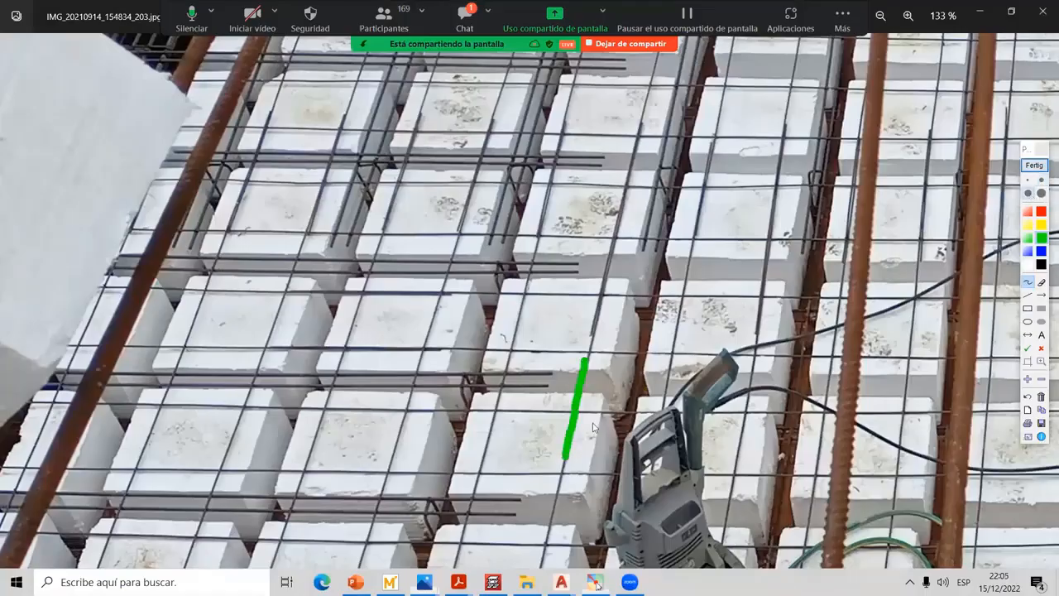
pyautogui.moveTo(672, 367); pyautogui.dragTo(662, 458)
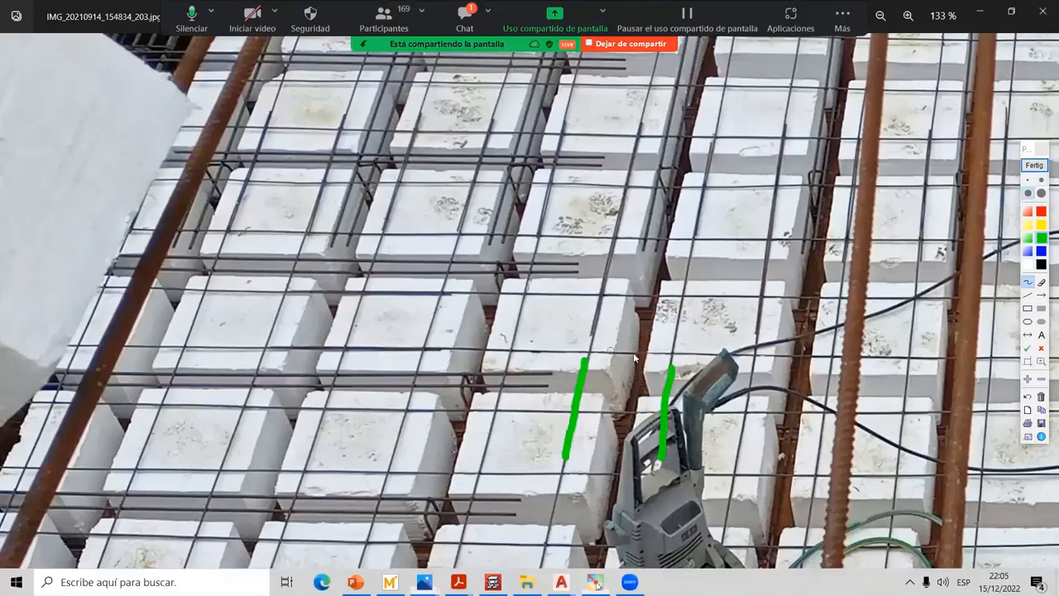
pyautogui.moveTo(609, 350); pyautogui.dragTo(646, 355)
pyautogui.moveTo(613, 406); pyautogui.dragTo(647, 411)
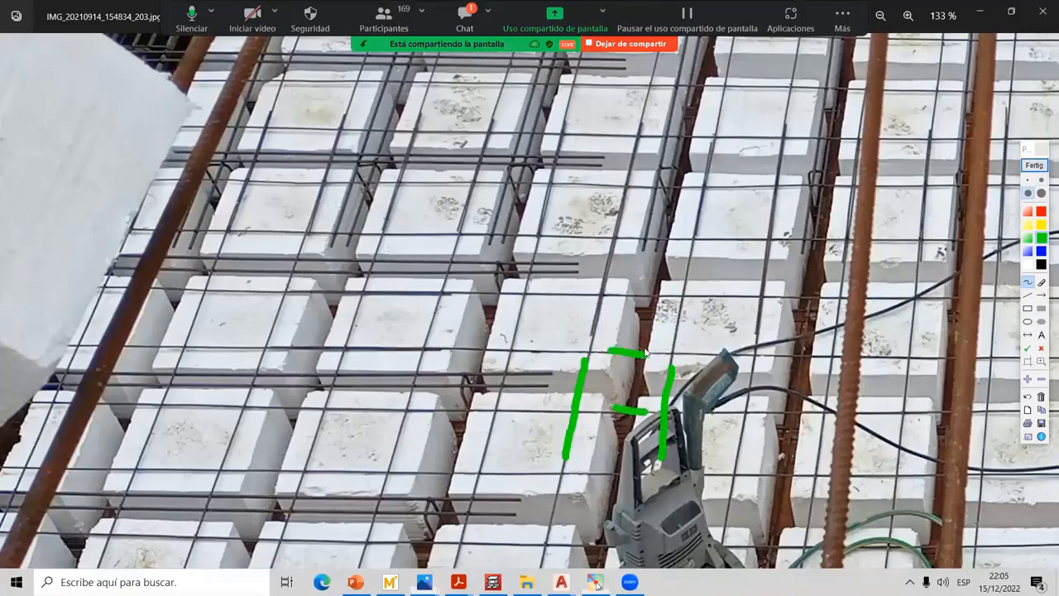
pyautogui.moveTo(646, 355); pyautogui.dragTo(677, 357)
pyautogui.moveTo(643, 410); pyautogui.dragTo(677, 413)
pyautogui.moveTo(478, 387); pyautogui.dragTo(507, 387)
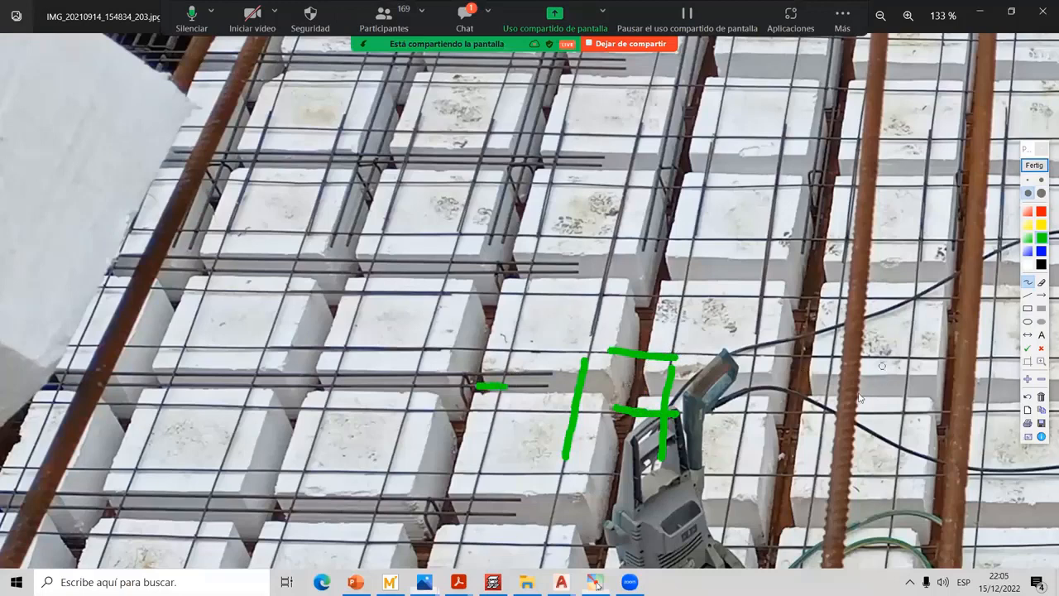
pyautogui.moveTo(797, 409); pyautogui.dragTo(796, 434)
pyautogui.click(1034, 165)
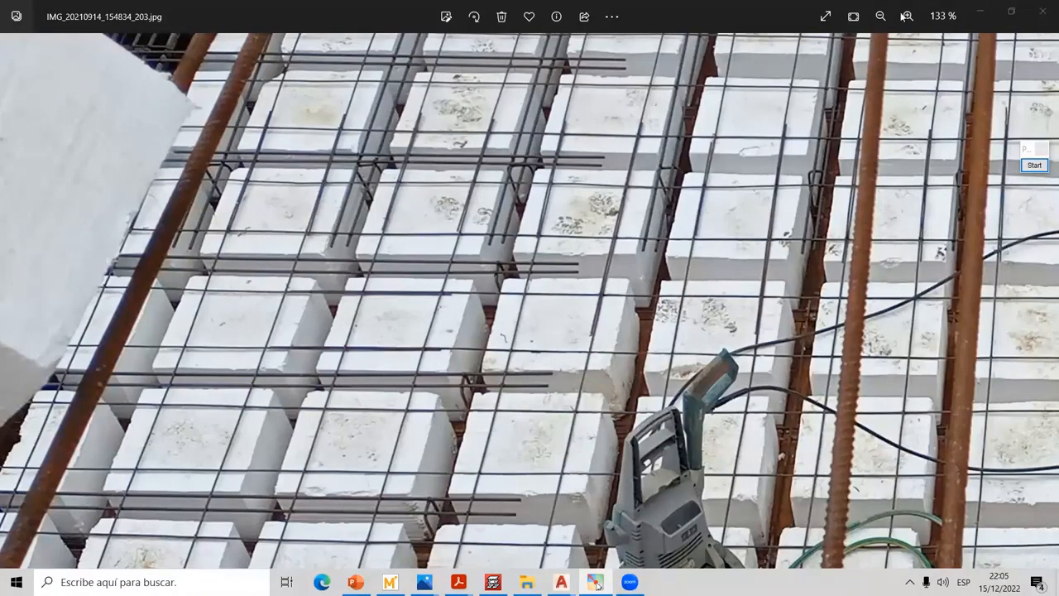
# Open the image altura de losa ACI 318-19.png from the PREDIMENSIONAMIENTO folder in File Explorer to consult the minimum slab thickness table
pyautogui.click(596, 582)
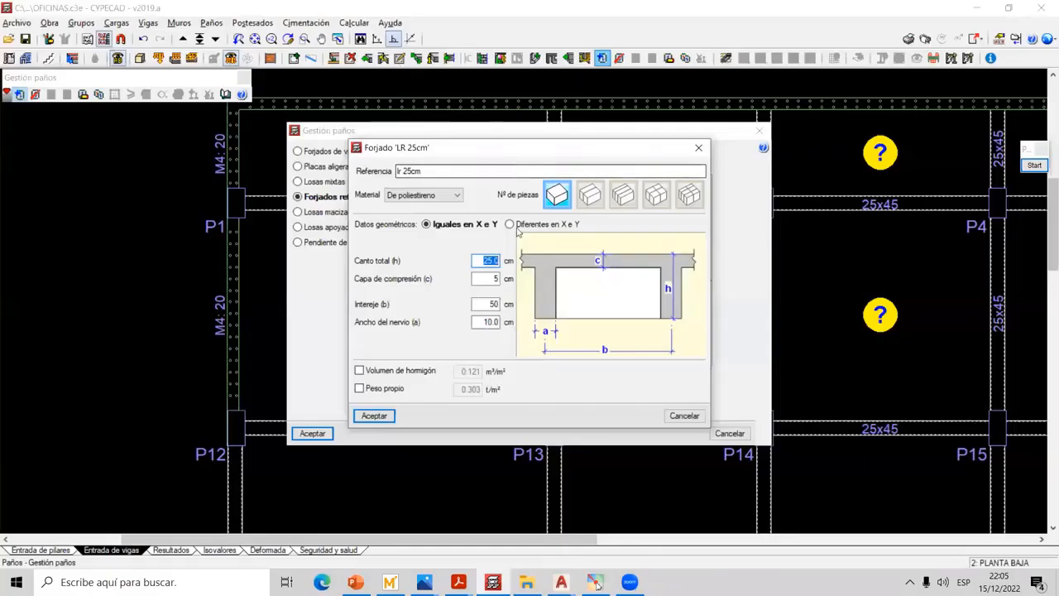
pyautogui.click(487, 261)
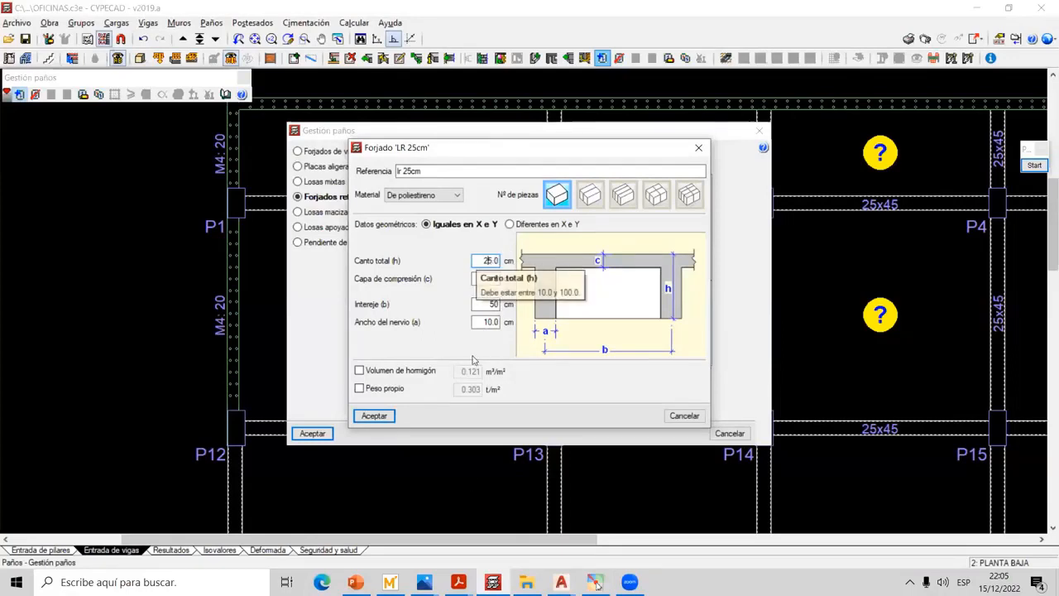
pyautogui.click(356, 583)
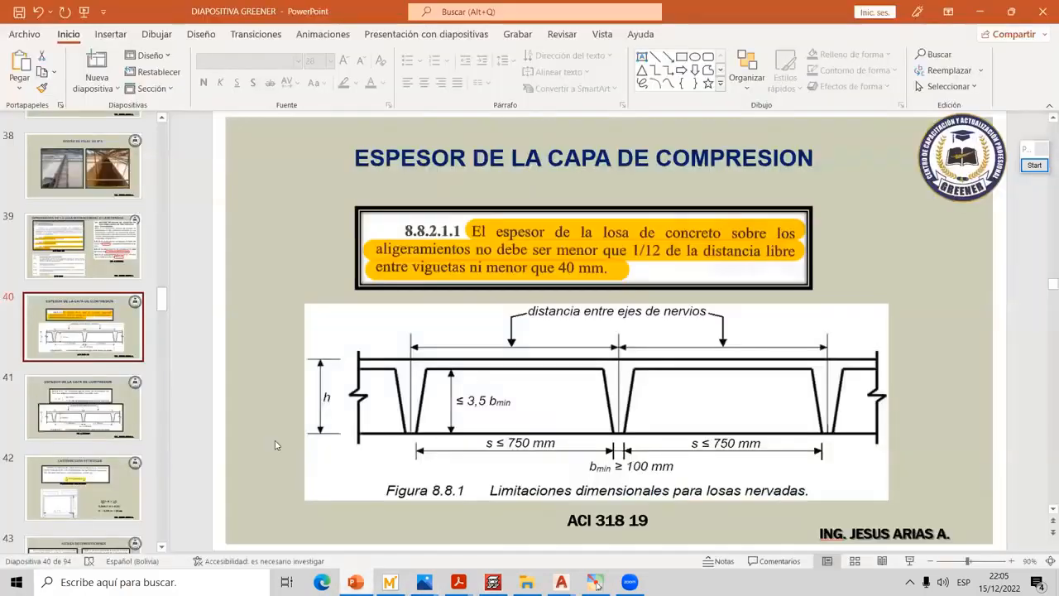
pyautogui.click(528, 583)
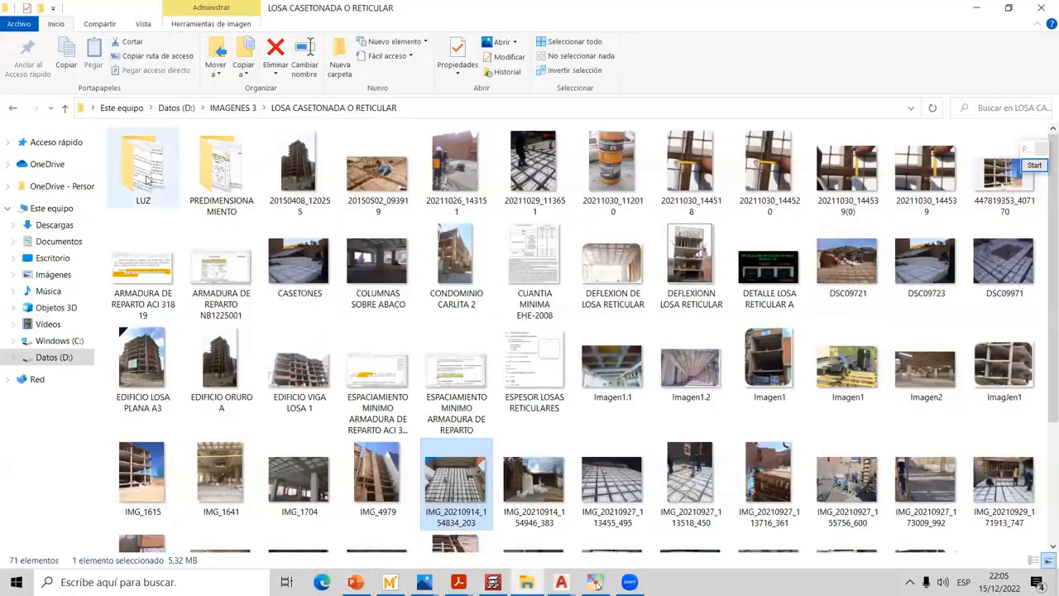
pyautogui.doubleClick(214, 185)
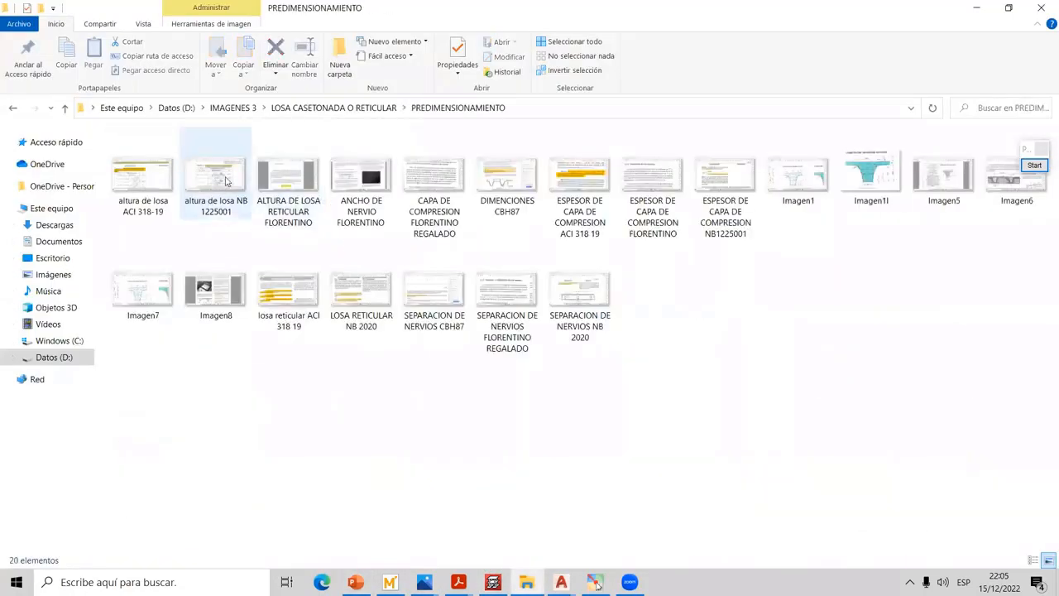
pyautogui.doubleClick(171, 183)
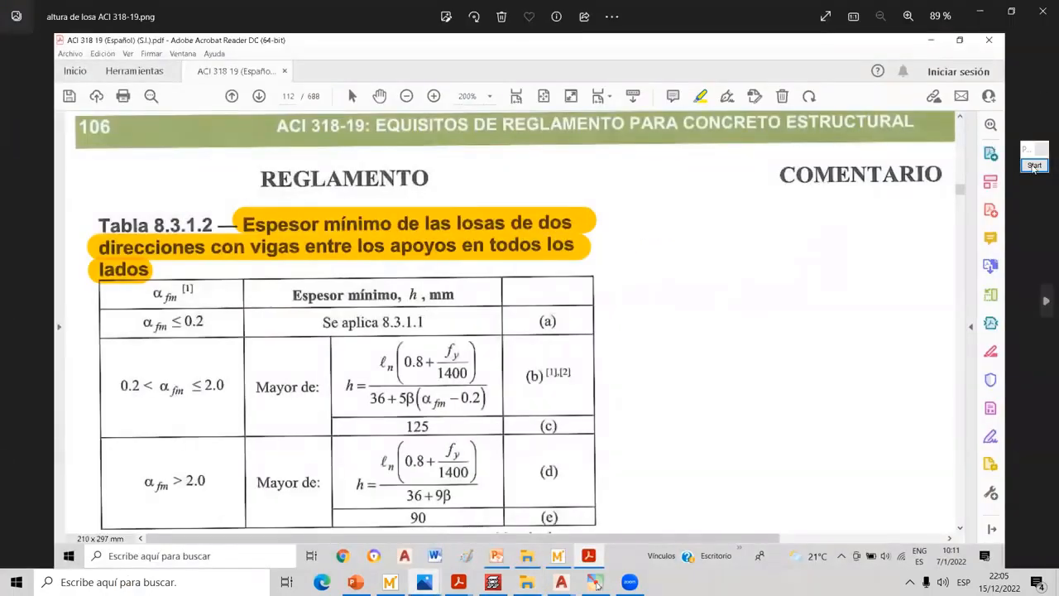
# Circle the heading Tabla 8.3.1.2 and the αfm term of formula (b) in green, and clear the annotations
pyautogui.click(1034, 165)
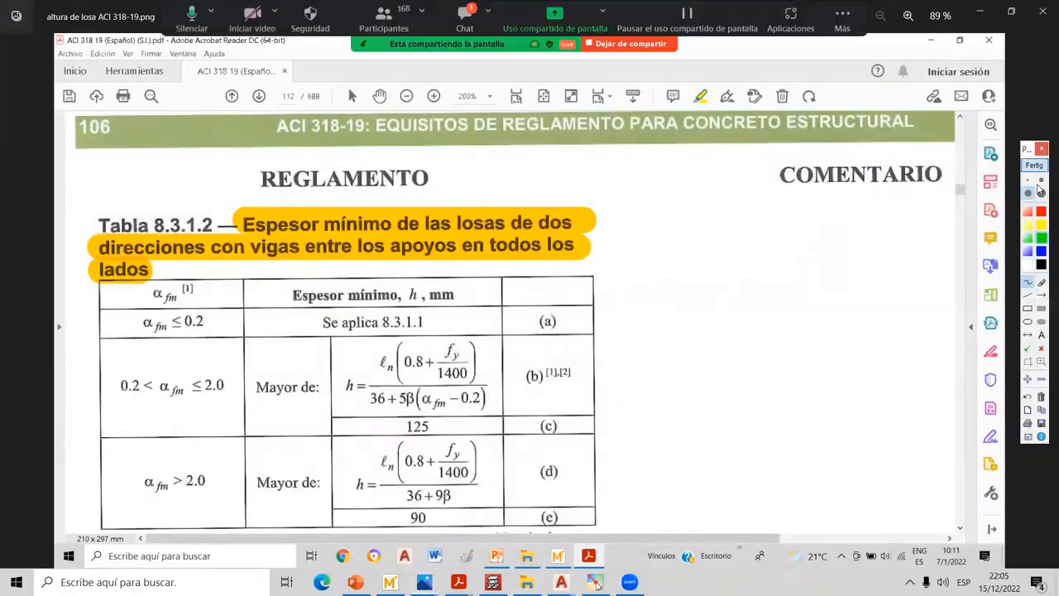
pyautogui.click(1041, 181)
pyautogui.moveTo(122, 204)
pyautogui.mouseDown()
pyautogui.moveTo(93, 233)
pyautogui.moveTo(185, 245)
pyautogui.moveTo(221, 220)
pyautogui.moveTo(184, 201)
pyautogui.mouseUp()
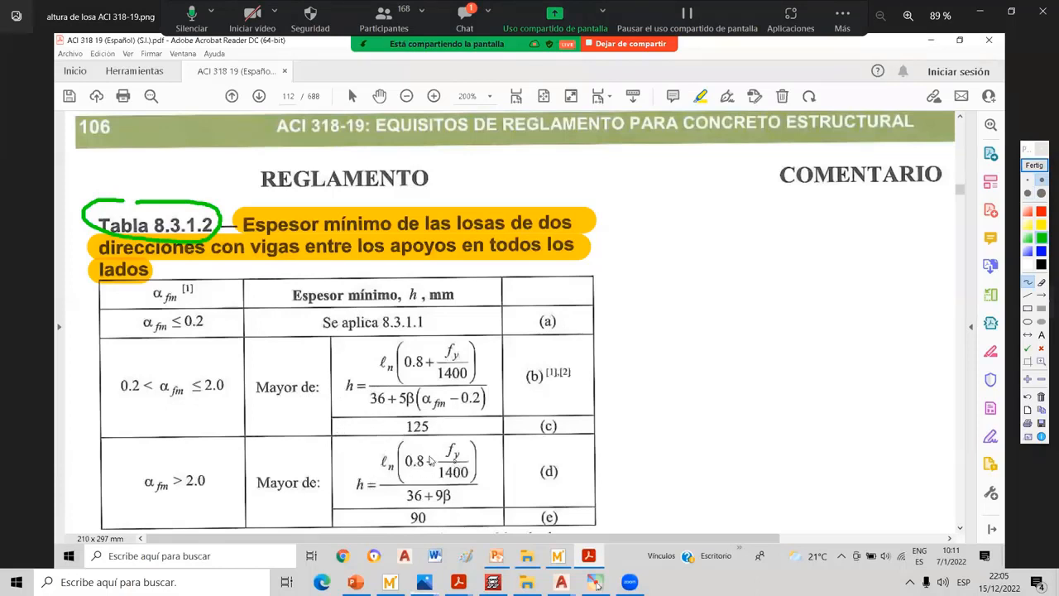
pyautogui.moveTo(430, 386)
pyautogui.mouseDown()
pyautogui.moveTo(420, 414)
pyautogui.moveTo(454, 409)
pyautogui.moveTo(428, 392)
pyautogui.moveTo(455, 412)
pyautogui.mouseUp()
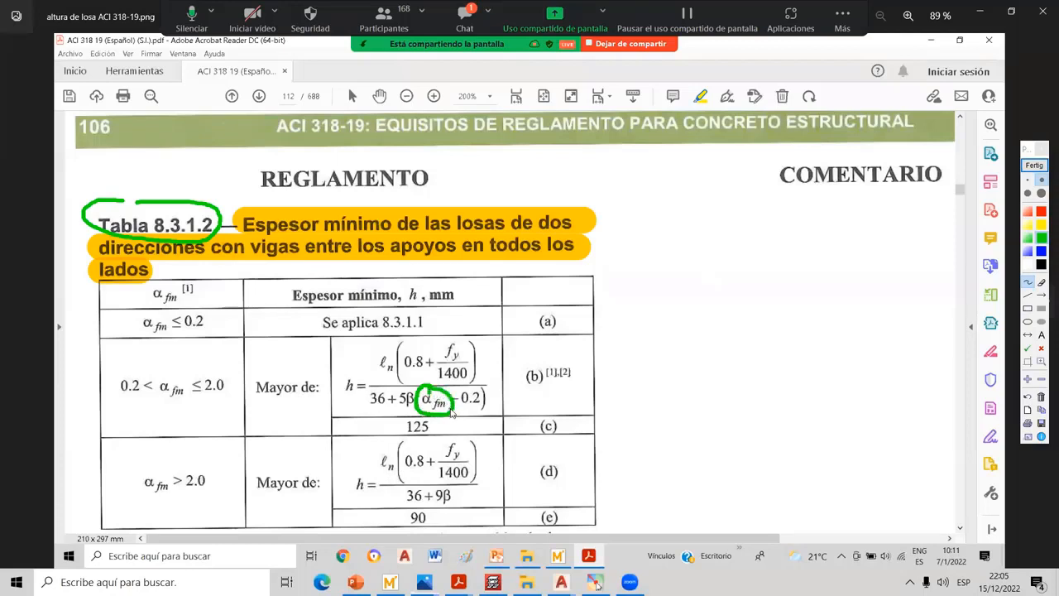
pyautogui.click(1035, 166)
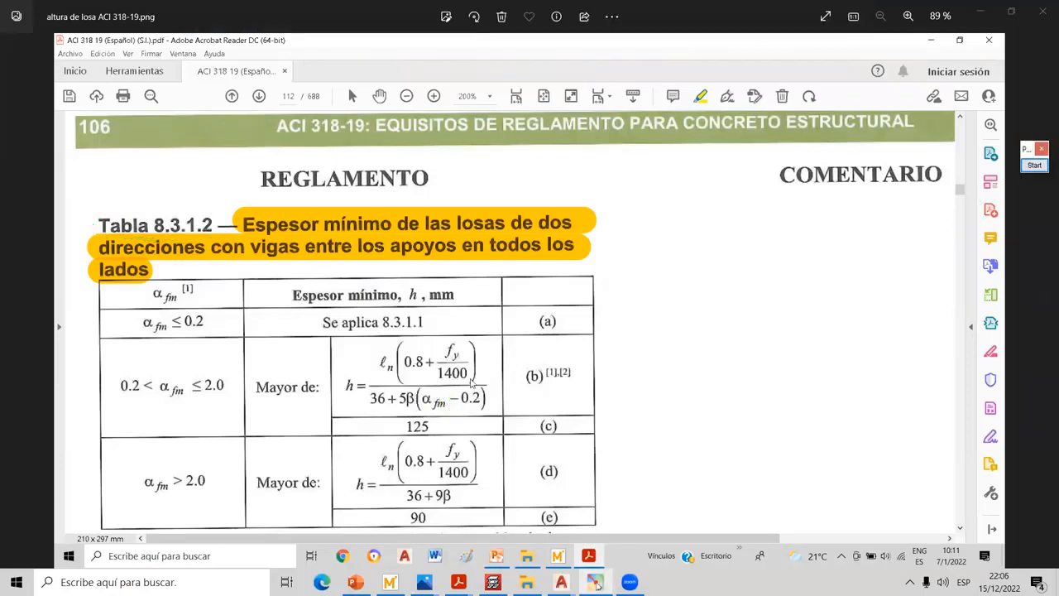
# Return from the ACI table image to the LR 25cm slab definition in CYPECAD and move its dialog clear of the panel list
pyautogui.click(981, 13)
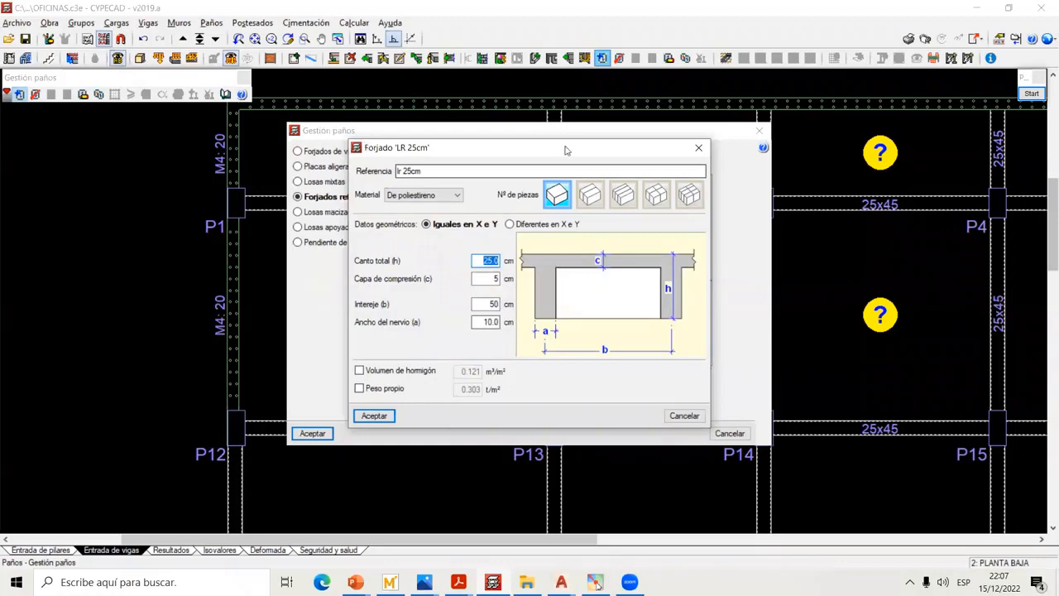
pyautogui.moveTo(567, 150); pyautogui.dragTo(584, 96)
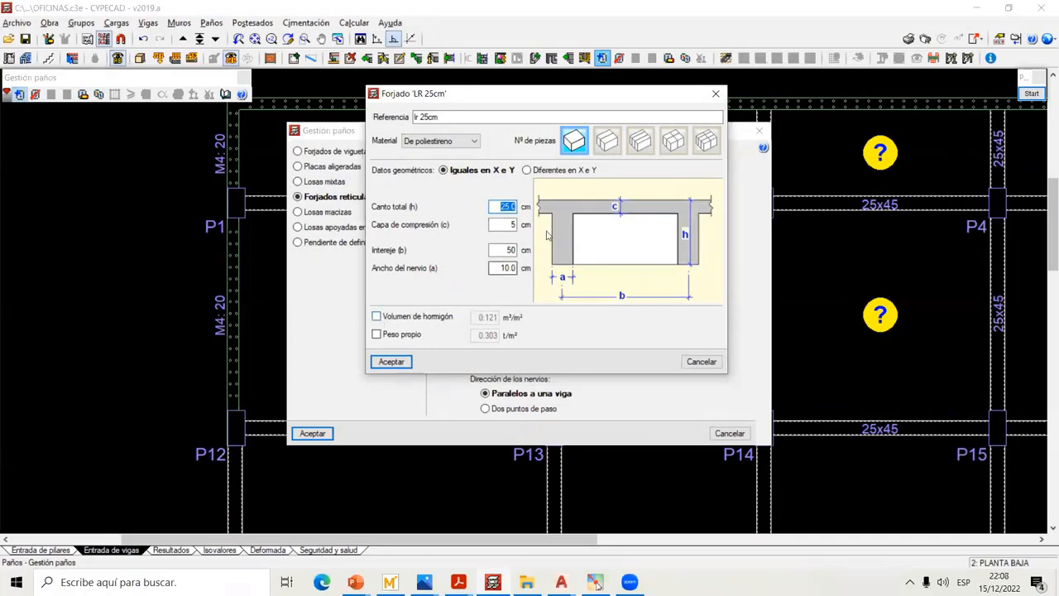
# Try the manual overrides for Volumen de hormigón and Peso propio of the LR 25cm slab, turning each off again
pyautogui.click(376, 316)
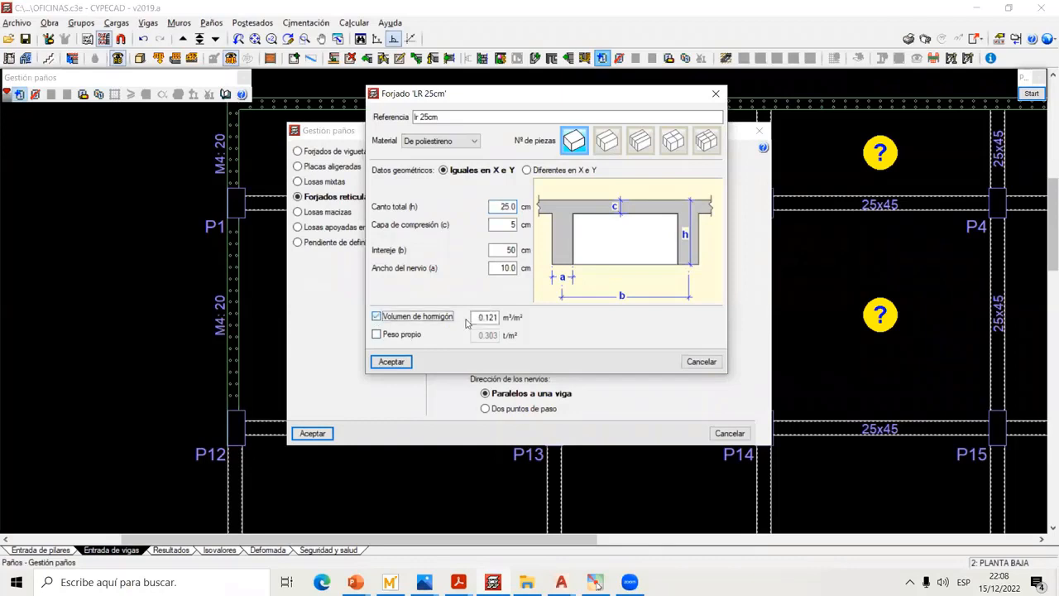
pyautogui.click(495, 317)
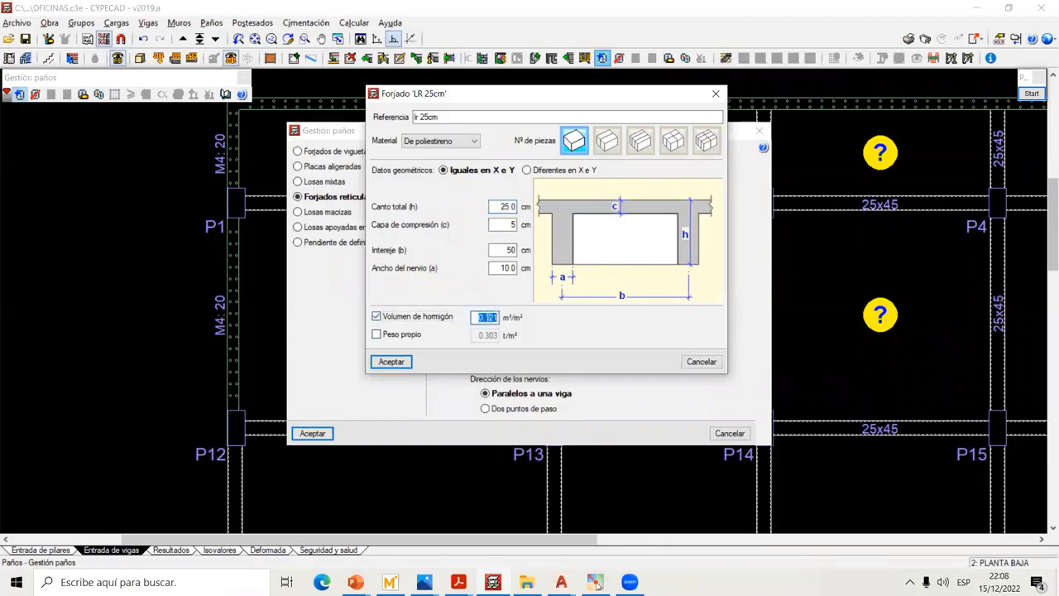
pyautogui.click(376, 316)
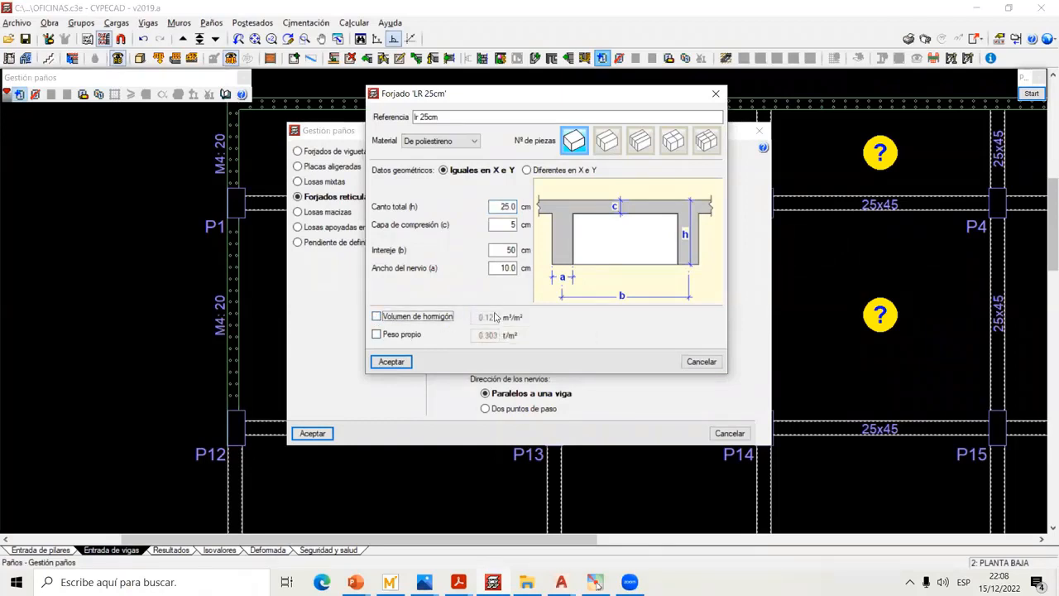
pyautogui.click(396, 335)
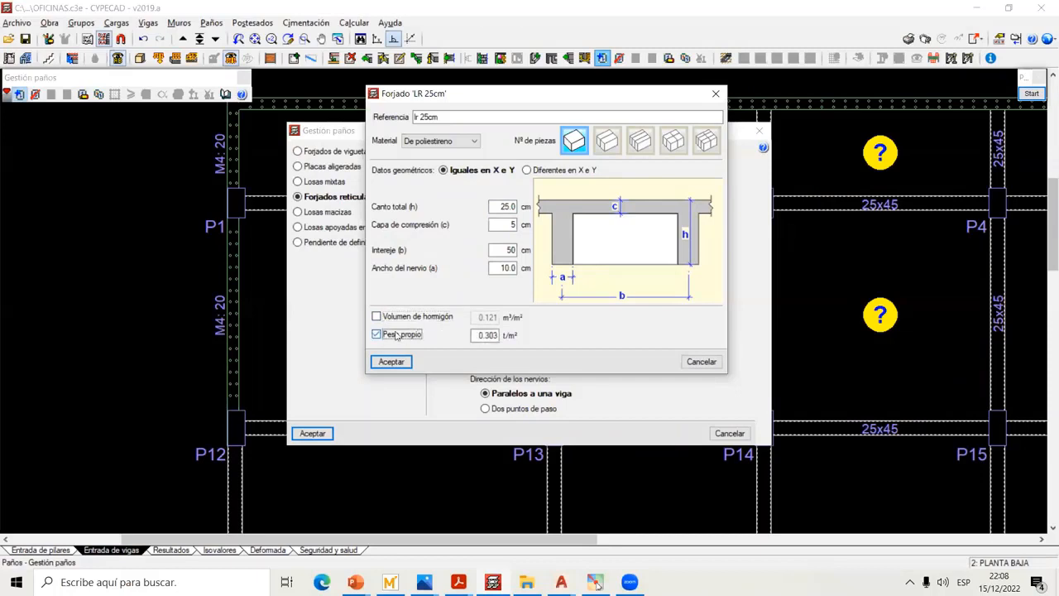
pyautogui.click(483, 336)
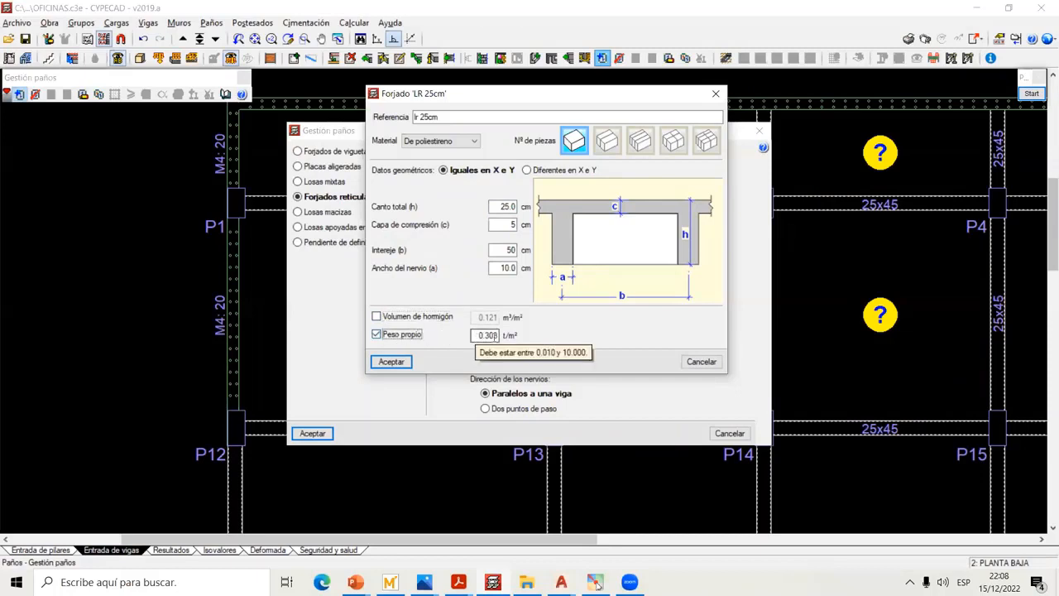
pyautogui.click(377, 335)
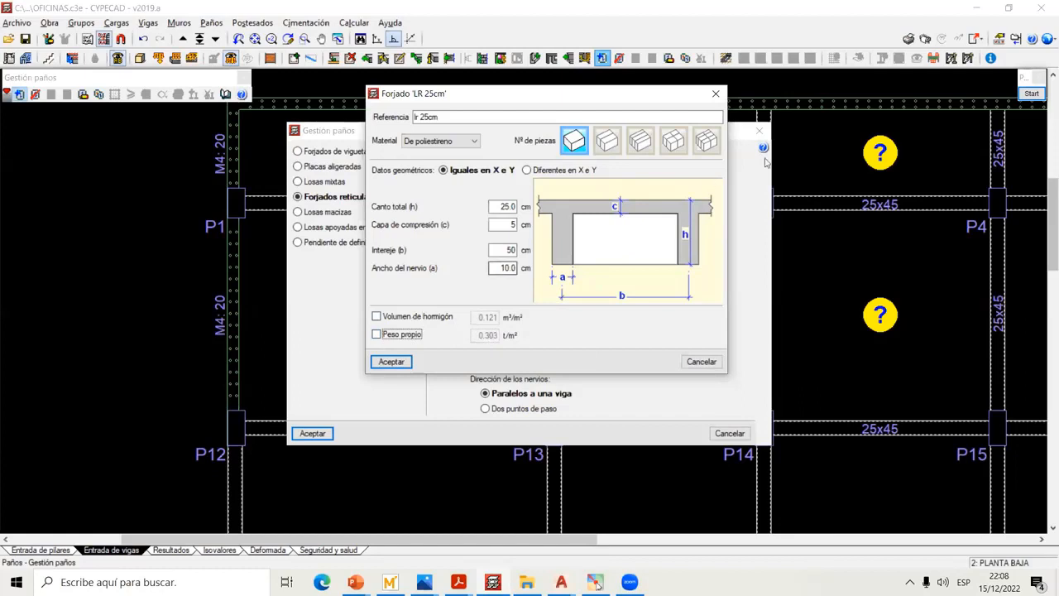
# Shade the block in the LR 25cm section diagram with a filled green rectangle annotation
pyautogui.click(1036, 94)
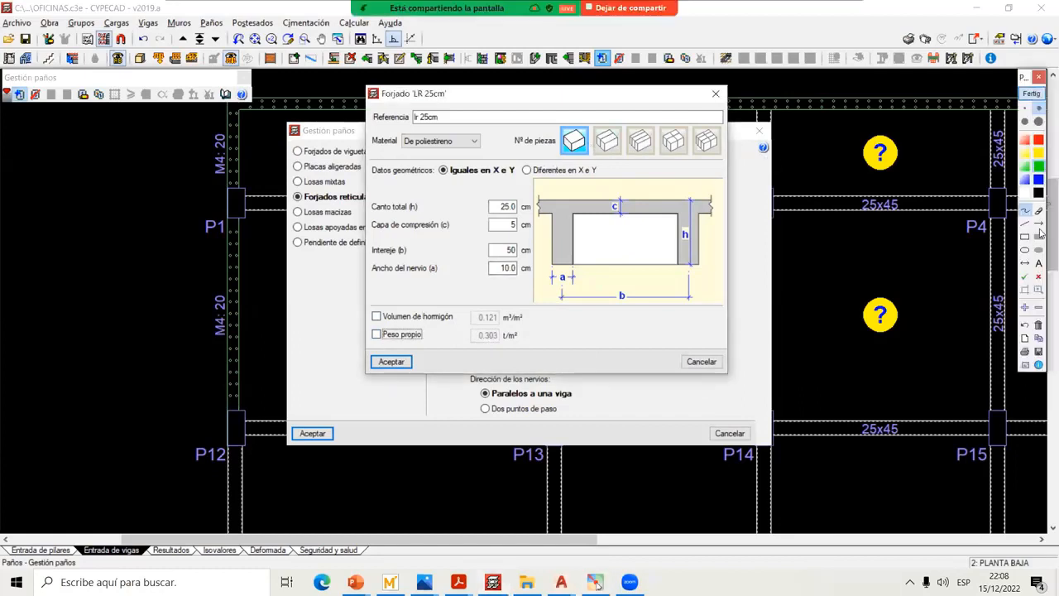
pyautogui.click(1040, 241)
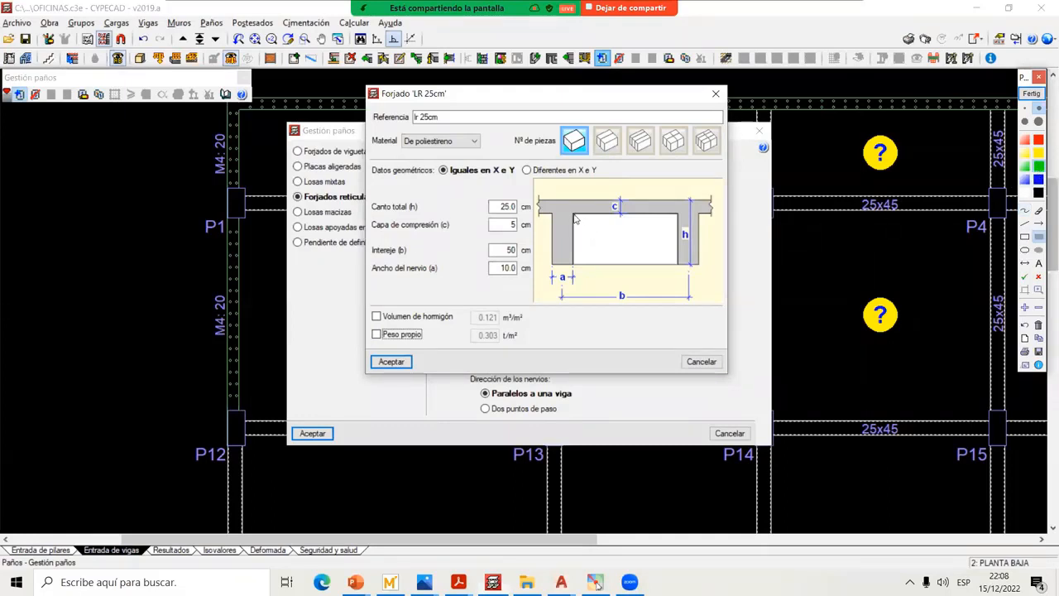
pyautogui.moveTo(574, 216); pyautogui.dragTo(678, 266)
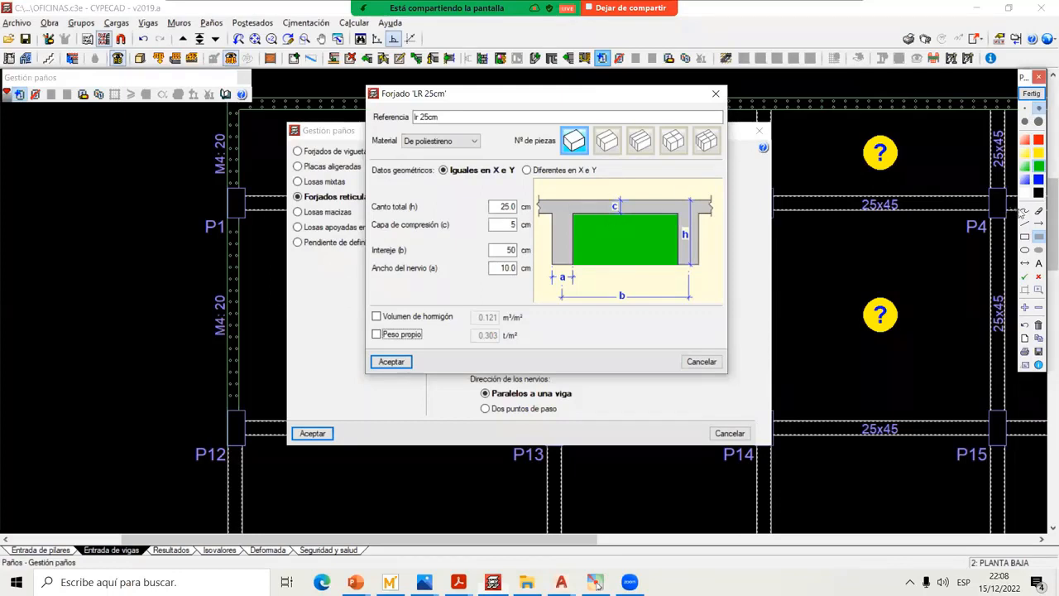
# Write 12 Kg in blue beside the block with a leader line, circle it, add a question mark and clear the annotations
pyautogui.click(1025, 210)
pyautogui.click(1040, 178)
pyautogui.moveTo(648, 239)
pyautogui.mouseDown()
pyautogui.moveTo(727, 245)
pyautogui.moveTo(755, 235)
pyautogui.moveTo(763, 257)
pyautogui.moveTo(797, 253)
pyautogui.moveTo(810, 235)
pyautogui.moveTo(836, 241)
pyautogui.moveTo(834, 257)
pyautogui.moveTo(857, 249)
pyautogui.mouseUp()
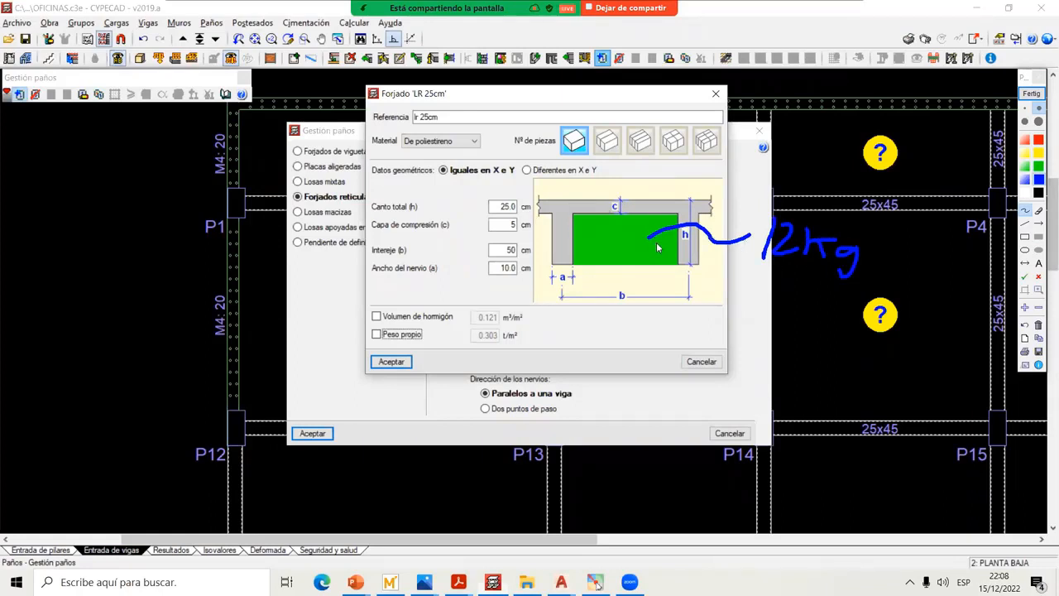
pyautogui.moveTo(783, 201)
pyautogui.mouseDown()
pyautogui.moveTo(813, 310)
pyautogui.moveTo(785, 195)
pyautogui.mouseUp()
pyautogui.moveTo(750, 345)
pyautogui.mouseDown()
pyautogui.moveTo(799, 340)
pyautogui.moveTo(763, 458)
pyautogui.mouseUp()
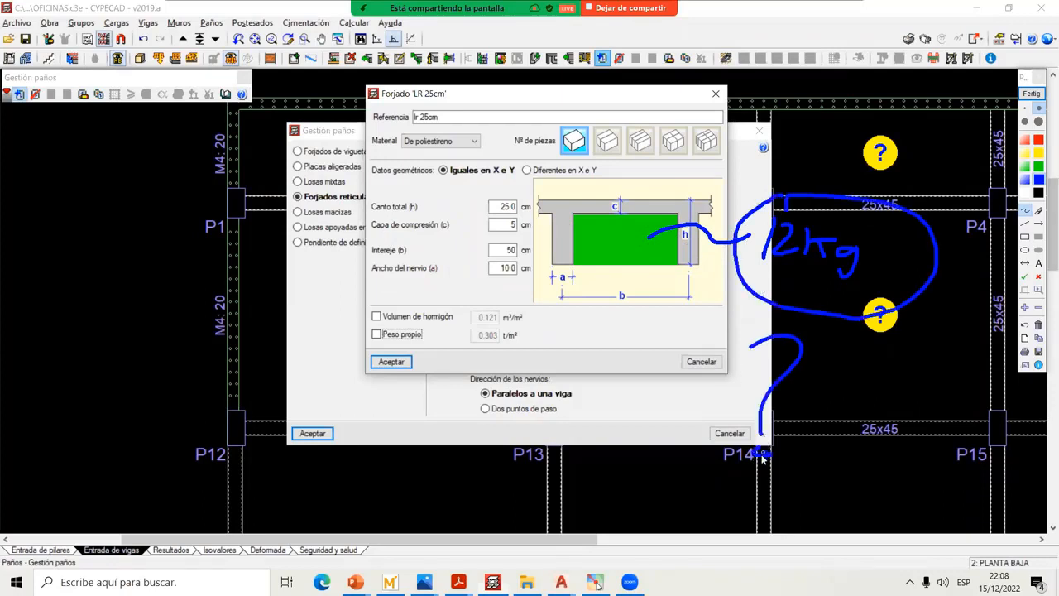
pyautogui.click(1032, 94)
# Review the block material options without changing De poliestireno, trace the rib outline in blue on the section and clear the tracing
pyautogui.click(439, 141)
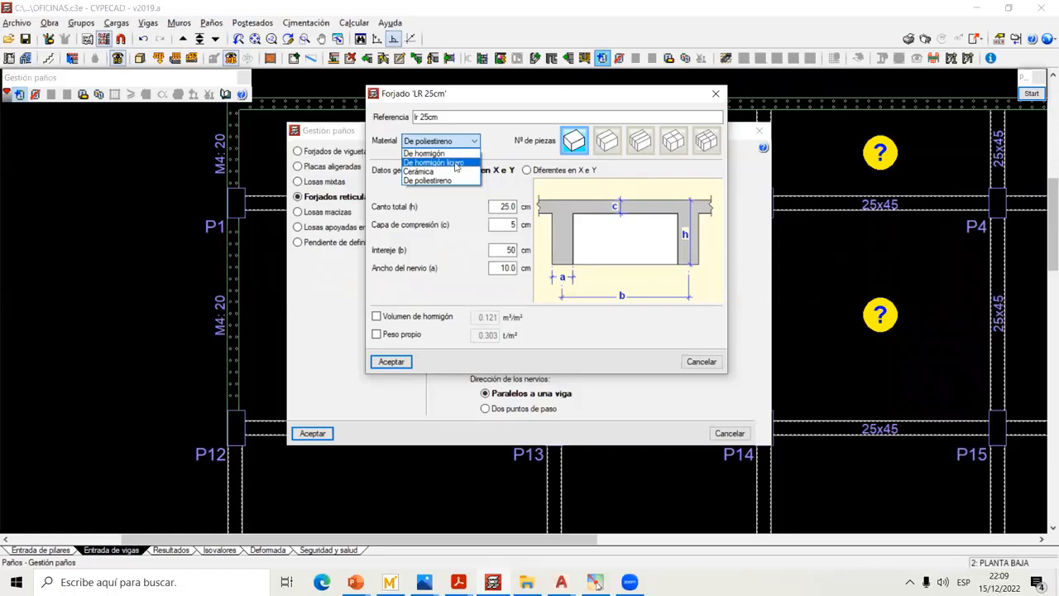
pyautogui.click(495, 154)
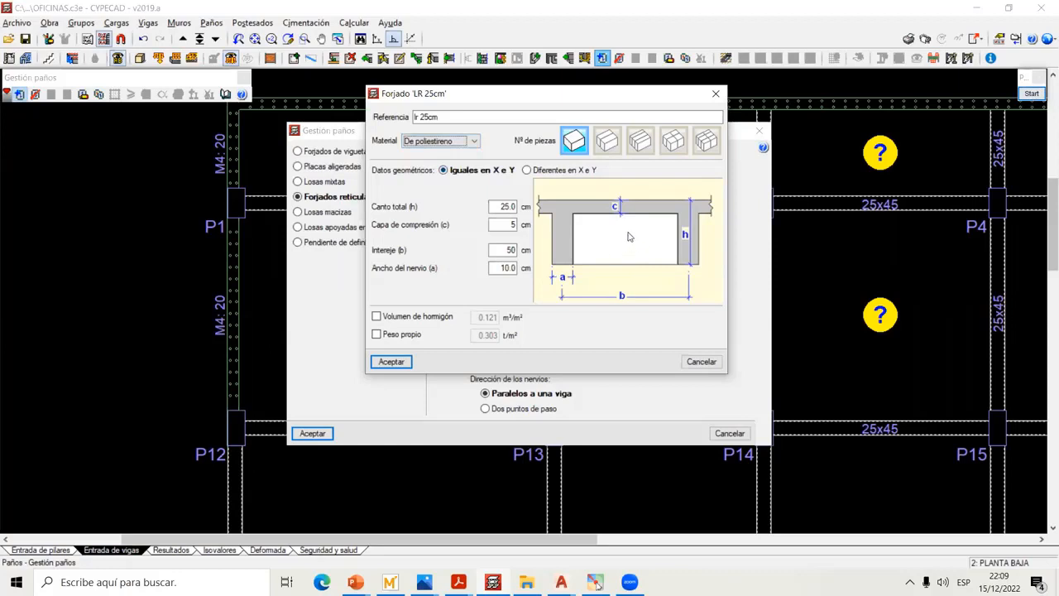
pyautogui.click(1031, 94)
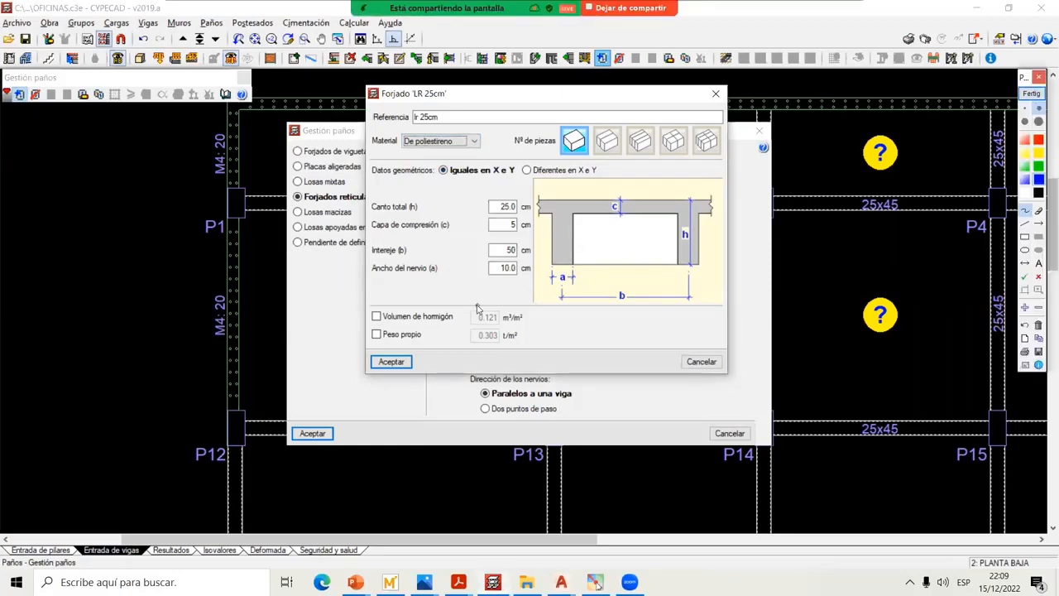
pyautogui.moveTo(484, 308)
pyautogui.mouseDown()
pyautogui.moveTo(555, 250)
pyautogui.moveTo(574, 260)
pyautogui.moveTo(579, 216)
pyautogui.moveTo(637, 217)
pyautogui.moveTo(684, 242)
pyautogui.moveTo(687, 264)
pyautogui.moveTo(698, 224)
pyautogui.moveTo(713, 215)
pyautogui.mouseUp()
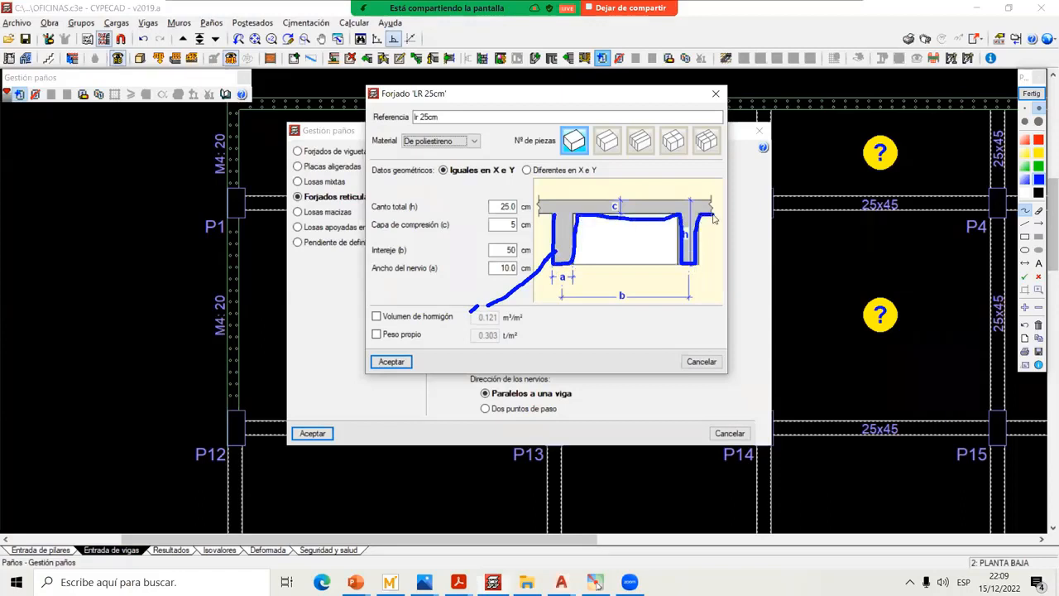
pyautogui.click(1041, 111)
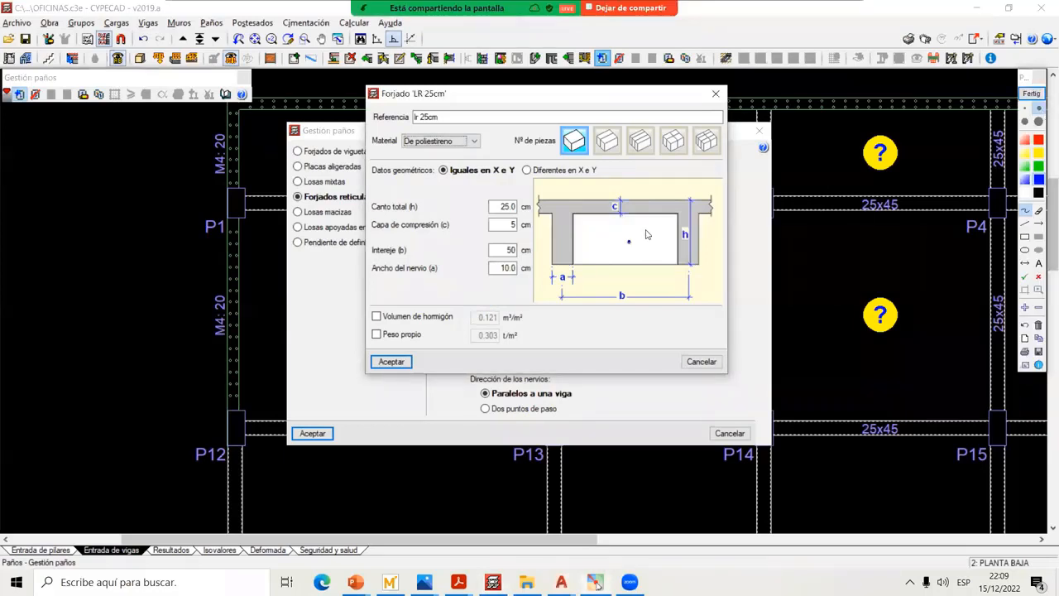
# Underline Peso propio and its t/m² unit in blue, link the rib and block to the self-weight value, and circle that value
pyautogui.moveTo(630, 242); pyautogui.dragTo(648, 231)
pyautogui.moveTo(392, 339); pyautogui.dragTo(420, 337)
pyautogui.moveTo(505, 340); pyautogui.dragTo(522, 339)
pyautogui.moveTo(567, 237)
pyautogui.mouseDown()
pyautogui.moveTo(567, 278)
pyautogui.moveTo(537, 334)
pyautogui.mouseUp()
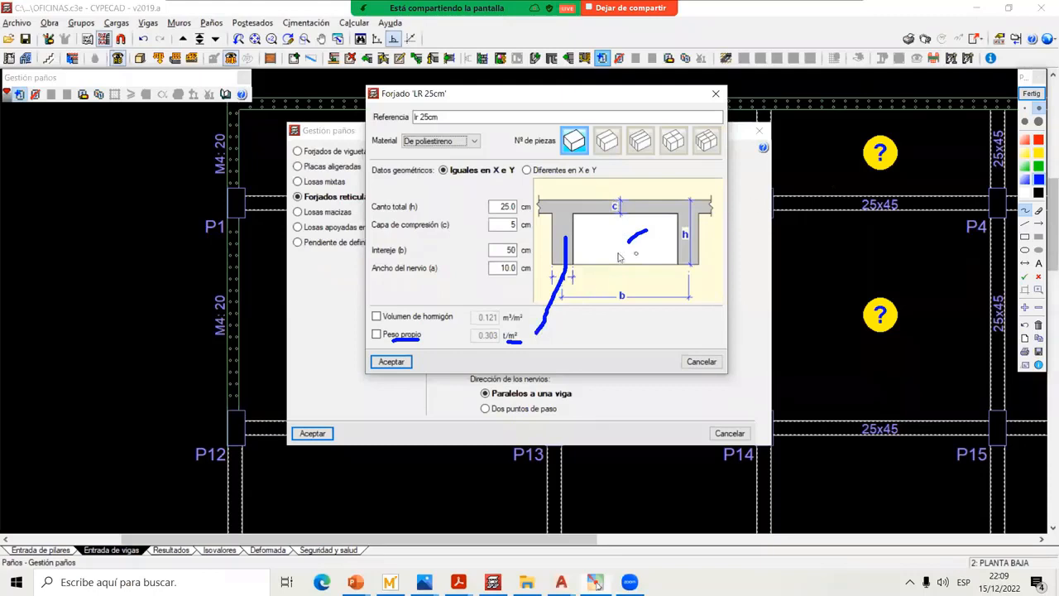
pyautogui.moveTo(634, 242)
pyautogui.mouseDown()
pyautogui.moveTo(588, 304)
pyautogui.moveTo(533, 338)
pyautogui.mouseUp()
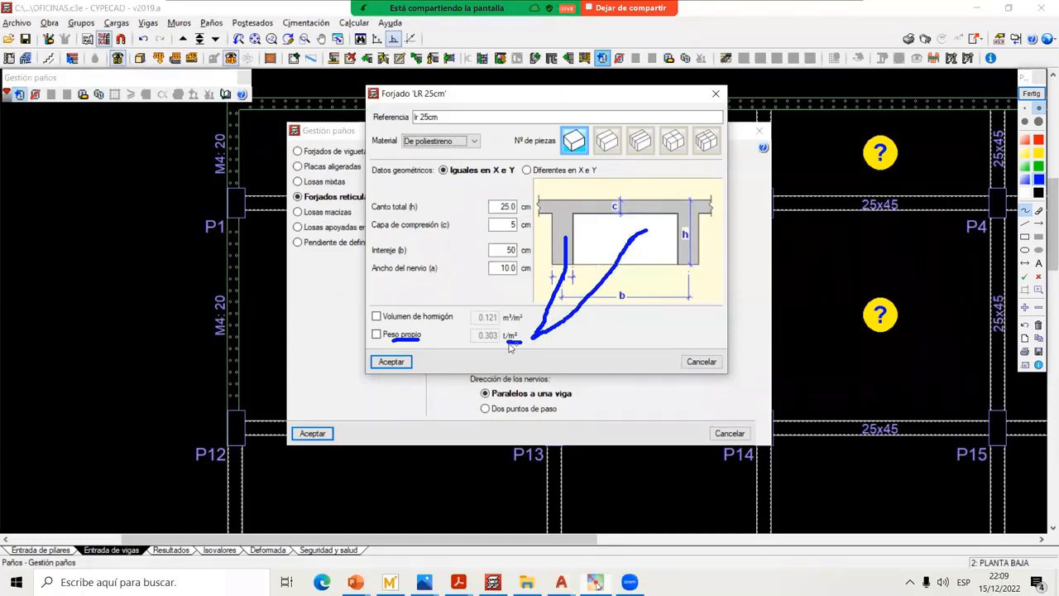
pyautogui.moveTo(515, 327)
pyautogui.mouseDown()
pyautogui.moveTo(465, 329)
pyautogui.moveTo(475, 348)
pyautogui.moveTo(534, 340)
pyautogui.mouseUp()
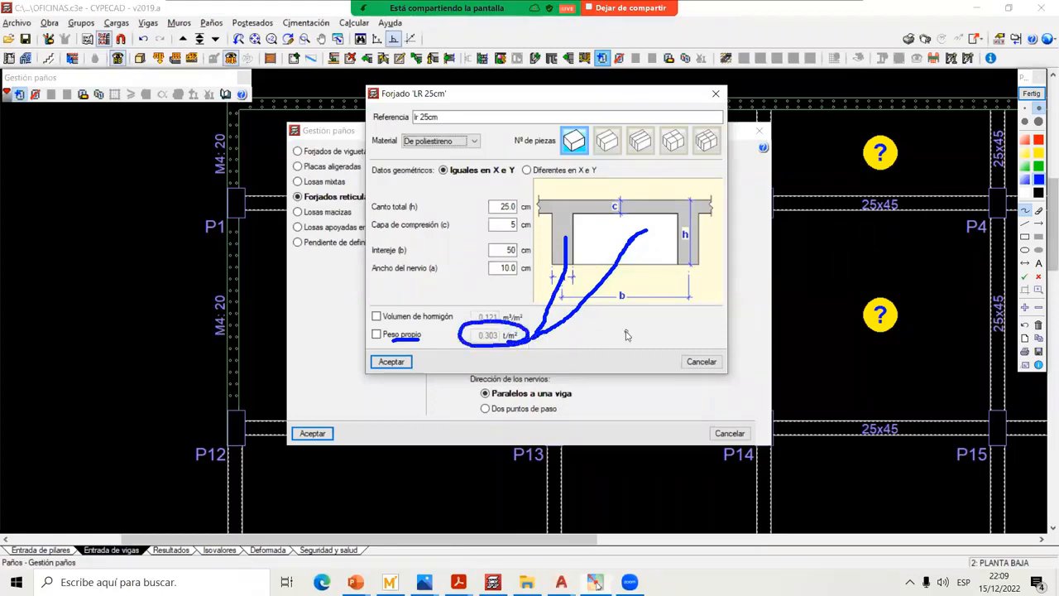
# Sketch a blue bending moment diagram with the label As beside the section, and clear the annotations
pyautogui.moveTo(619, 335); pyautogui.dragTo(794, 336)
pyautogui.moveTo(620, 335)
pyautogui.mouseDown()
pyautogui.moveTo(631, 305)
pyautogui.moveTo(667, 344)
pyautogui.moveTo(745, 346)
pyautogui.moveTo(799, 288)
pyautogui.moveTo(798, 336)
pyautogui.mouseUp()
pyautogui.moveTo(850, 382)
pyautogui.mouseDown()
pyautogui.moveTo(876, 322)
pyautogui.moveTo(892, 382)
pyautogui.moveTo(887, 354)
pyautogui.moveTo(912, 388)
pyautogui.moveTo(889, 392)
pyautogui.mouseUp()
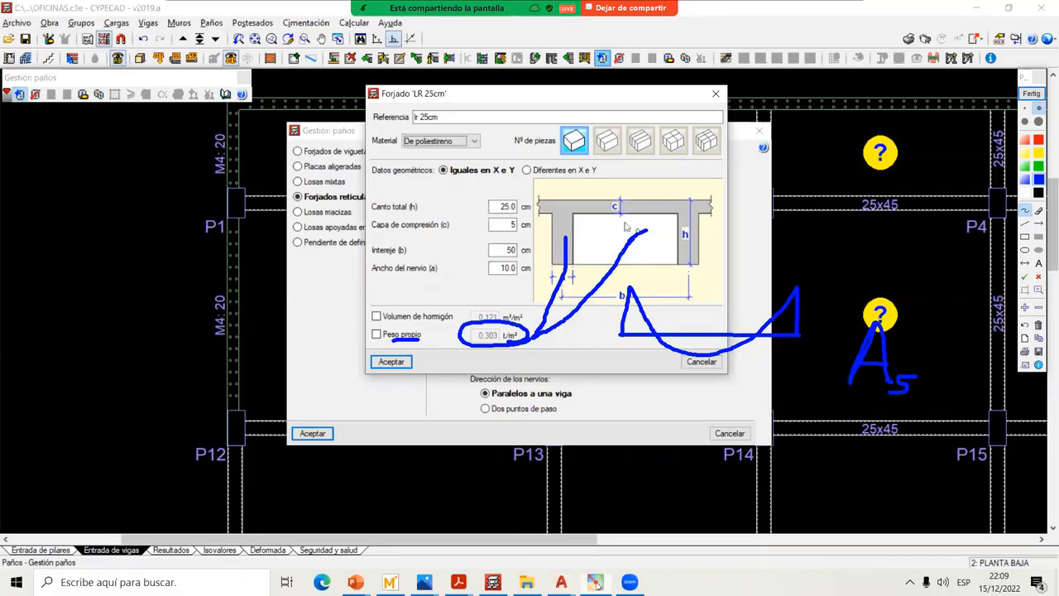
pyautogui.click(1031, 94)
# Try De hormigón ligero with a single-piece block for the LR 25cm slab, and restore the material to De poliestireno
pyautogui.click(462, 142)
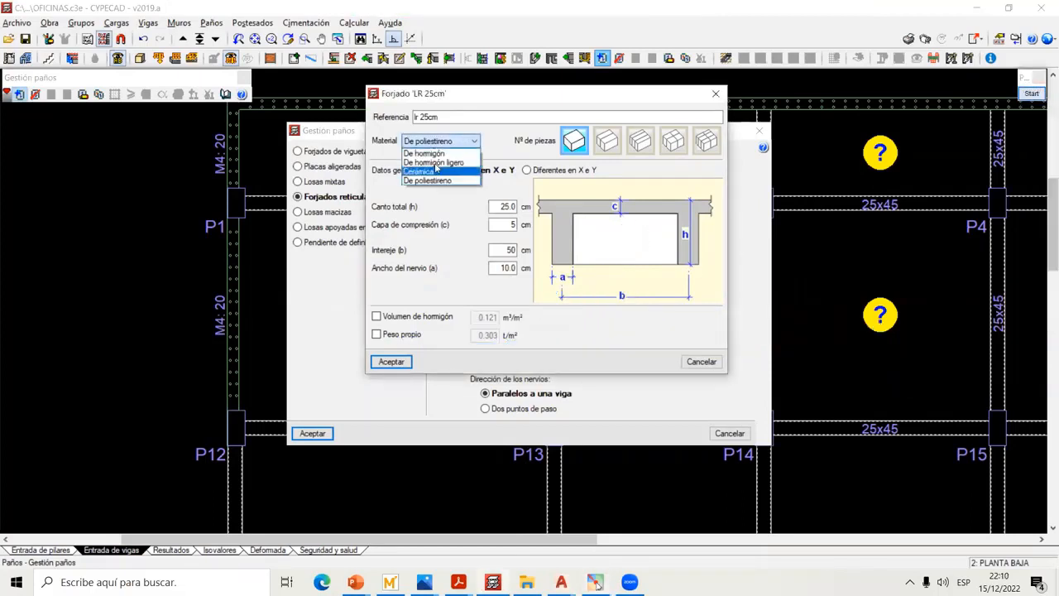
pyautogui.click(434, 162)
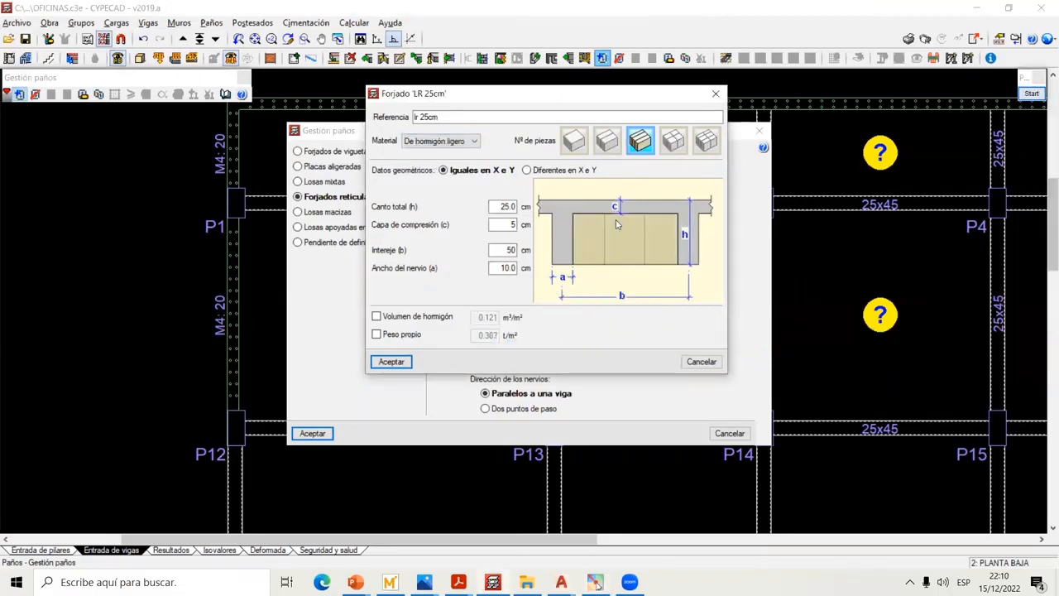
pyautogui.click(576, 143)
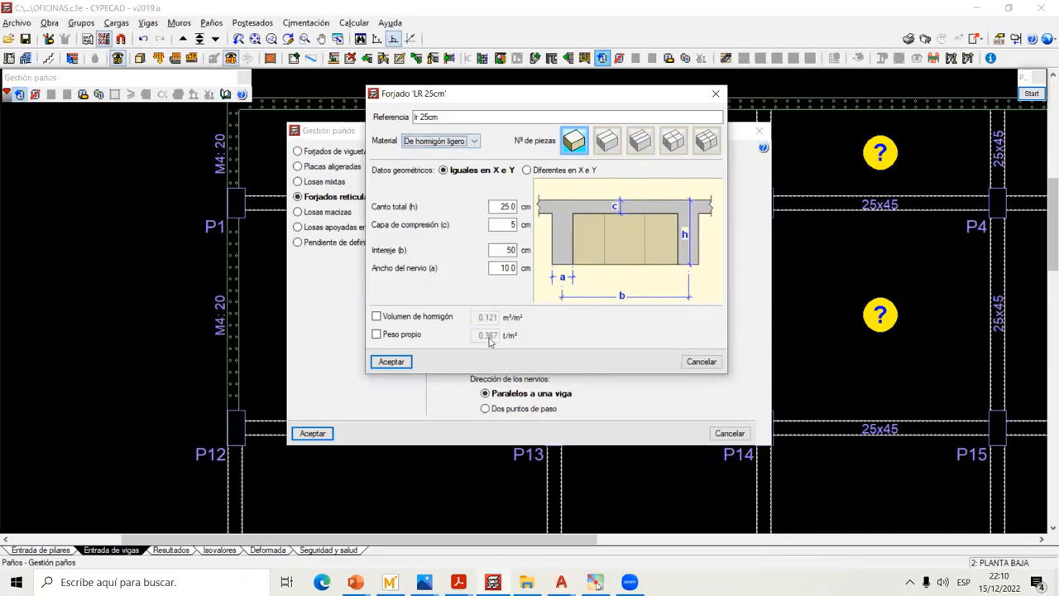
pyautogui.click(475, 141)
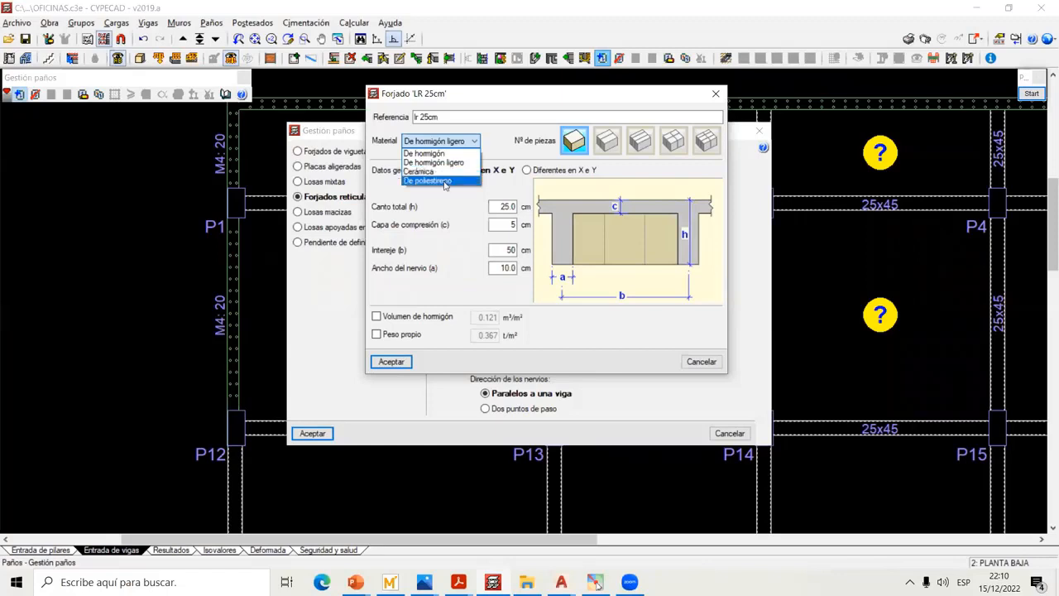
pyautogui.click(447, 180)
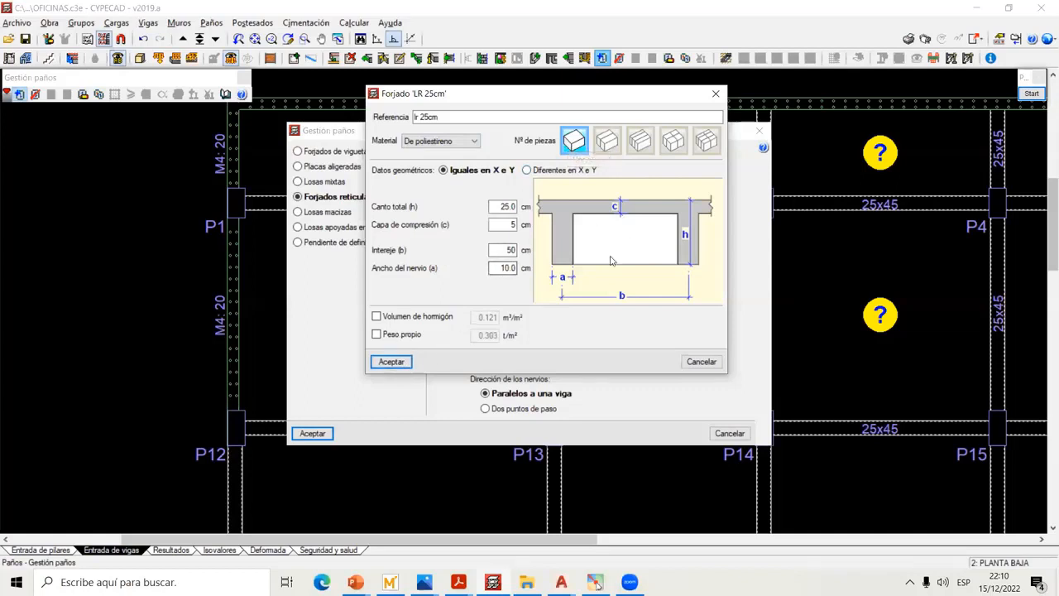
# Accept the LR 25cm slab and assign it to the panel between P1, P2, P12 and P13, ribs parallel to beam P1–P2
pyautogui.click(391, 362)
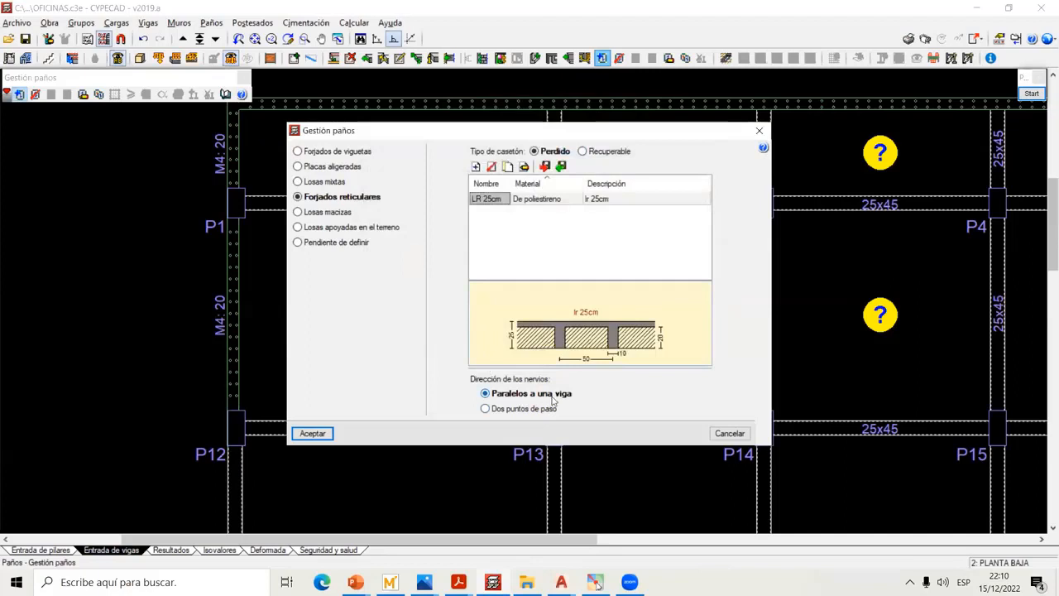
pyautogui.click(313, 433)
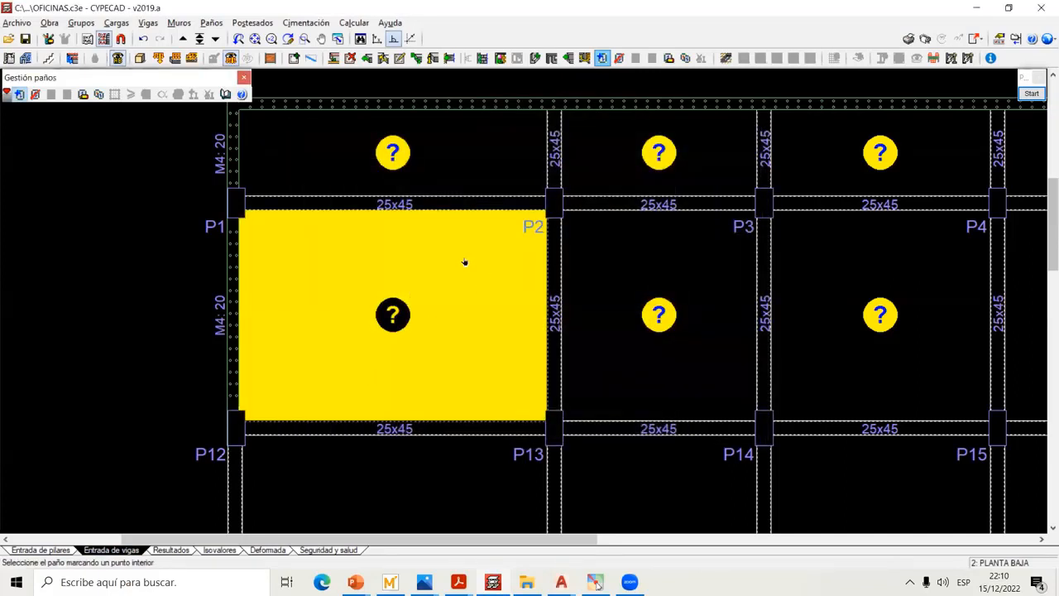
pyautogui.click(465, 261)
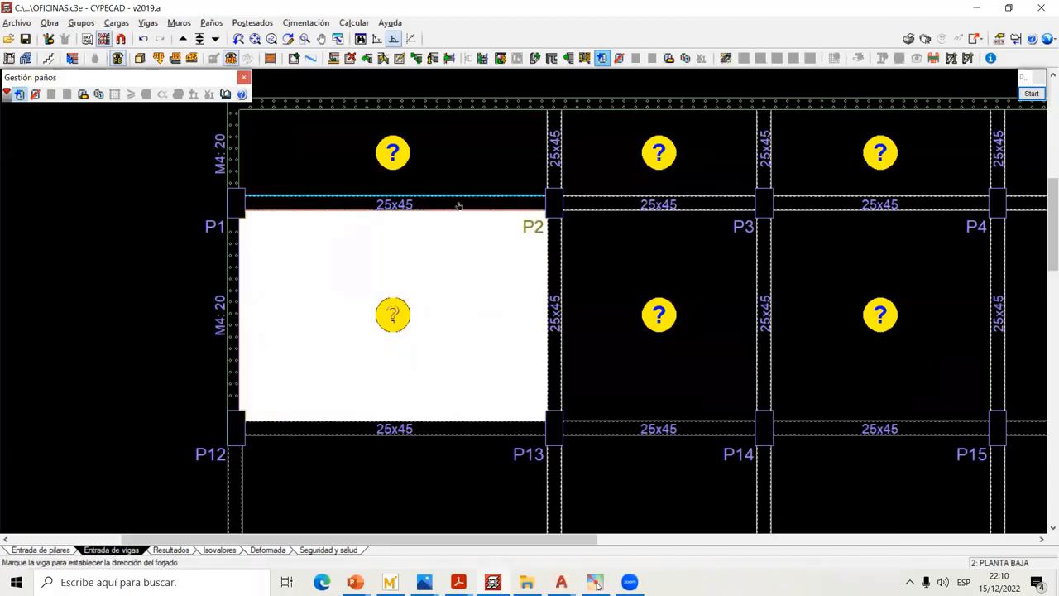
pyautogui.click(460, 206)
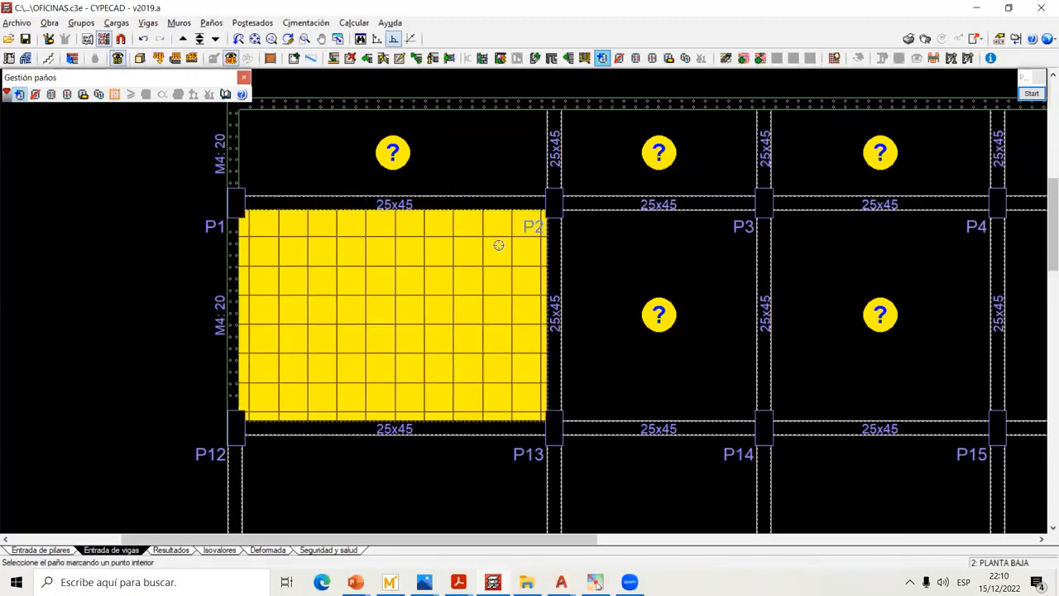
pyautogui.click(499, 245)
pyautogui.click(361, 251)
# Assign the LR 25cm slab to the panel between P2, P3, P13 and P14, with ribs parallel to beam P2–P3
pyautogui.scroll(-3, 423, 260)
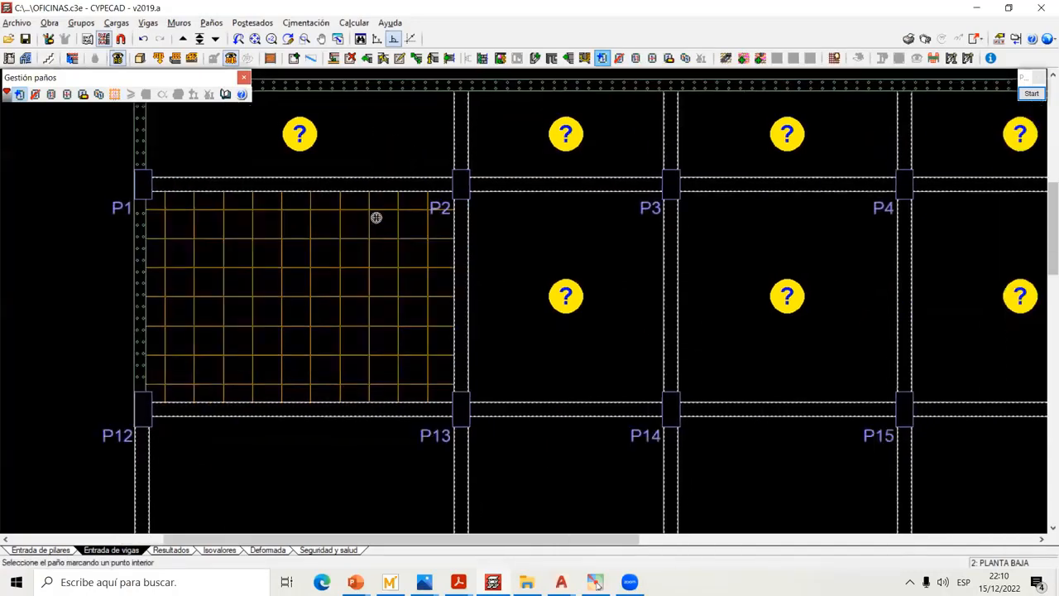
pyautogui.scroll(2, 432, 254)
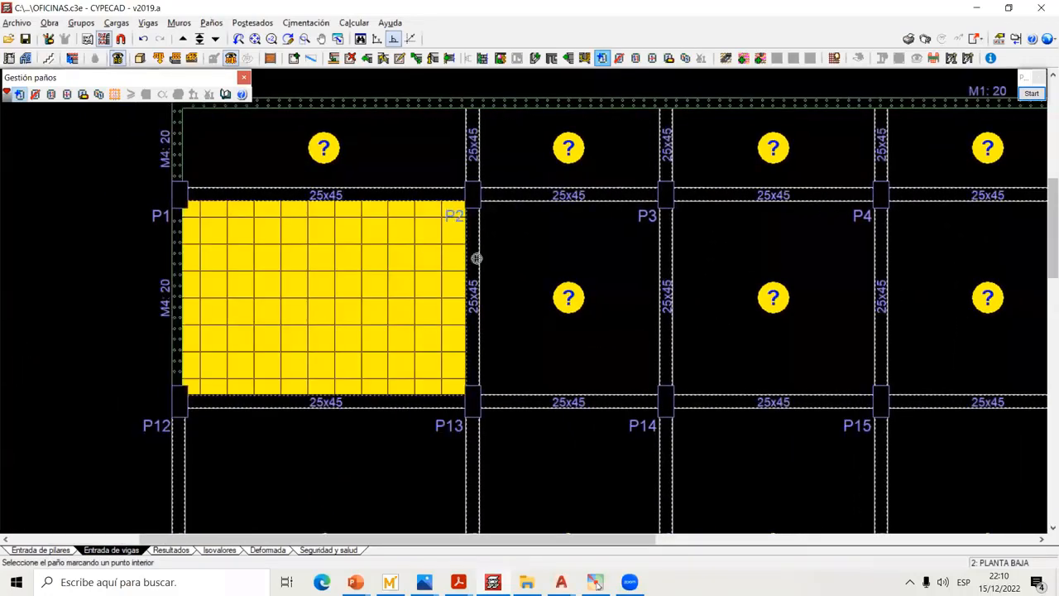
pyautogui.click(507, 258)
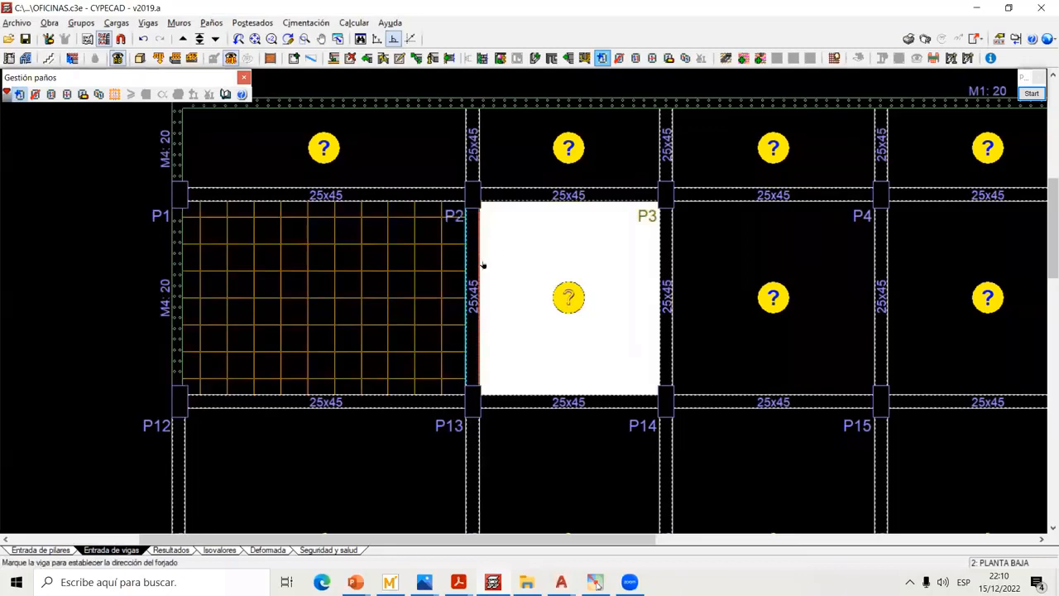
pyautogui.click(508, 197)
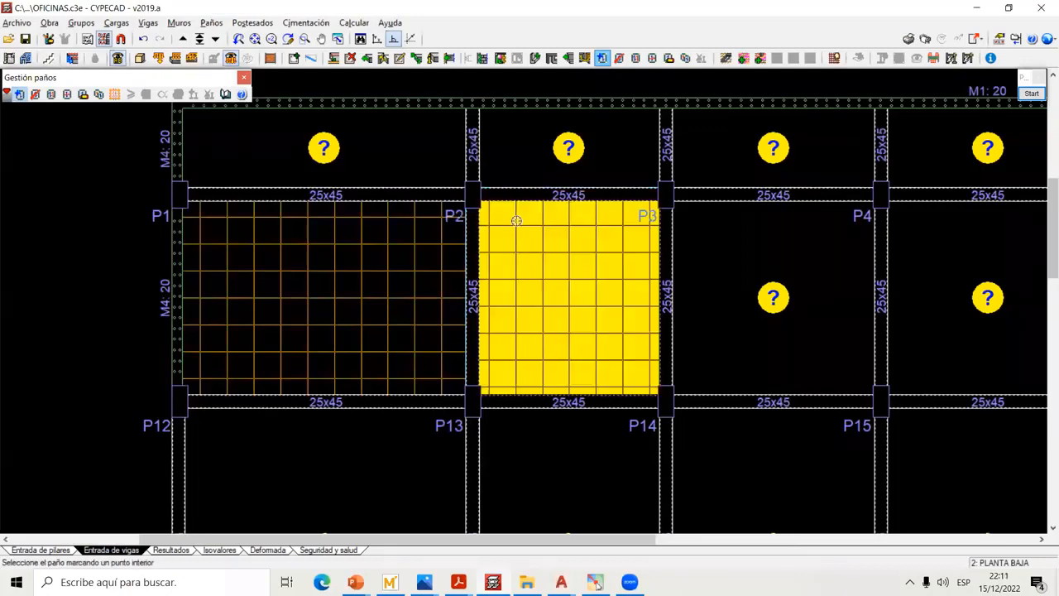
# Assign the LR 25cm slab to the panel between P13, P14, P20 and P21 and the one between P12, P13, P34 and P20
pyautogui.click(504, 386)
pyautogui.click(475, 394)
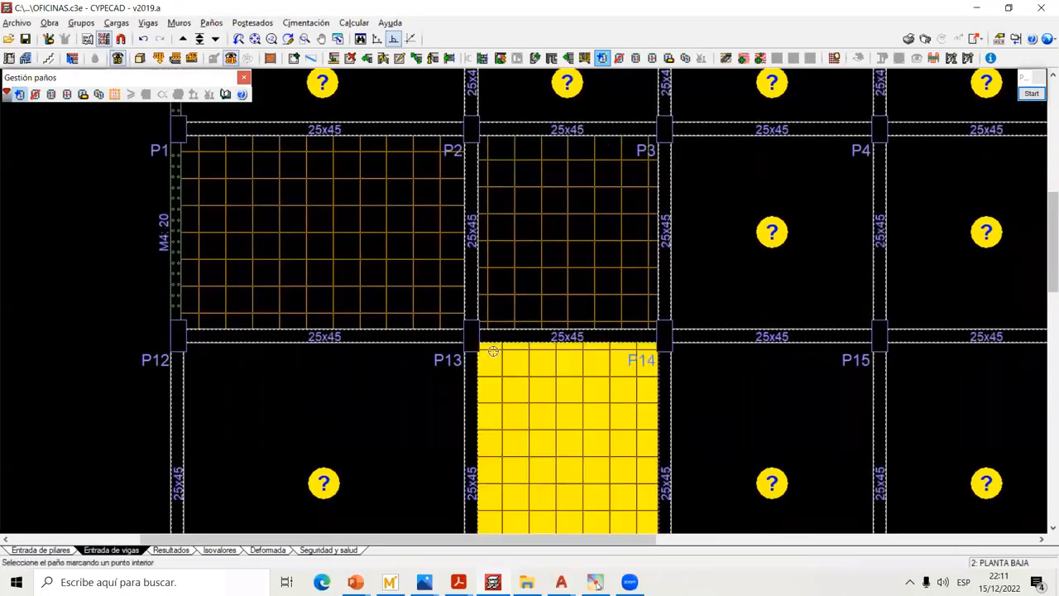
pyautogui.moveTo(460, 402); pyautogui.dragTo(518, 298, button='middle')
pyautogui.click(518, 298)
pyautogui.click(525, 312)
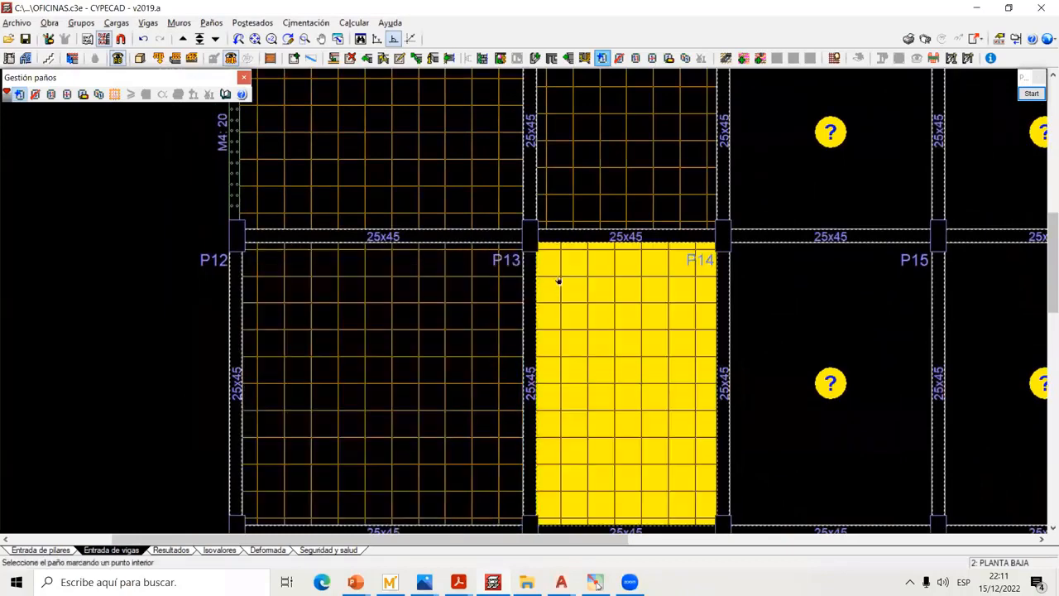
pyautogui.scroll(-2, 458, 338)
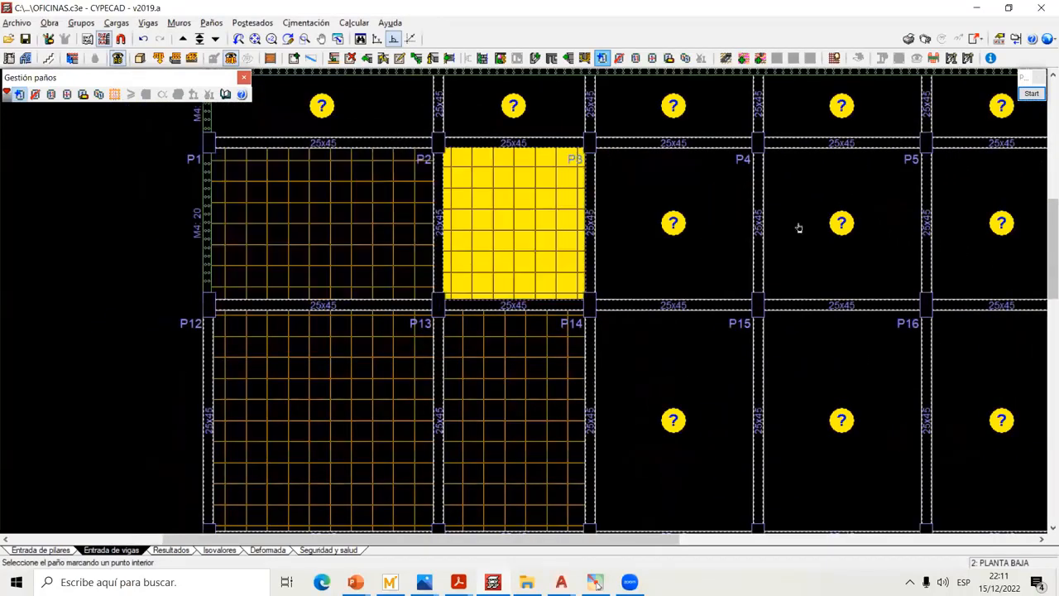
# Draw a red cross over the panels around P14 and P15, clear it, and compare the rib alignment across beam P2–P13
pyautogui.click(1032, 92)
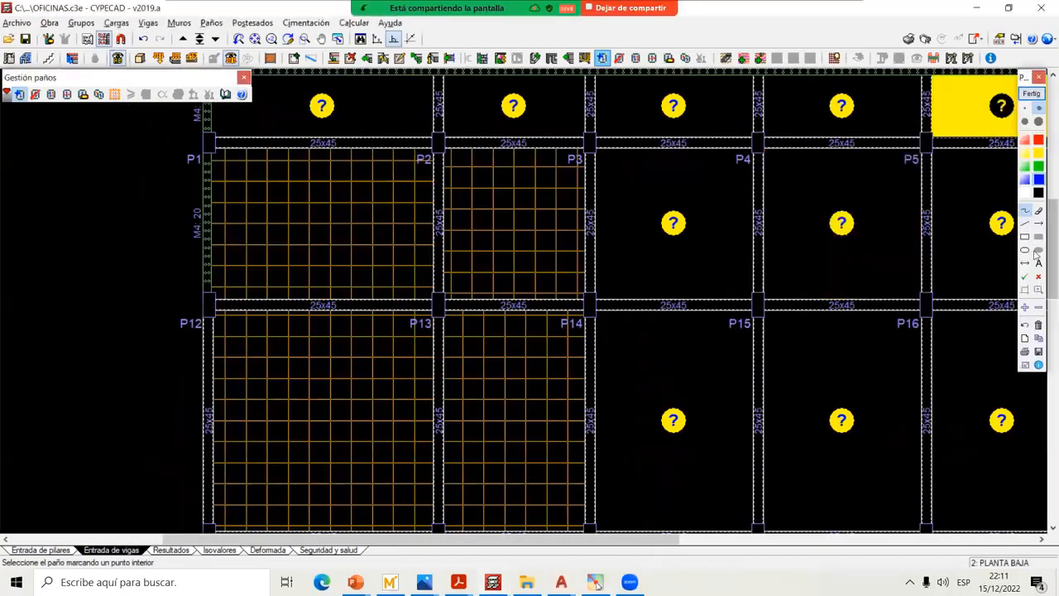
pyautogui.click(1027, 212)
pyautogui.moveTo(521, 191); pyautogui.dragTo(734, 454)
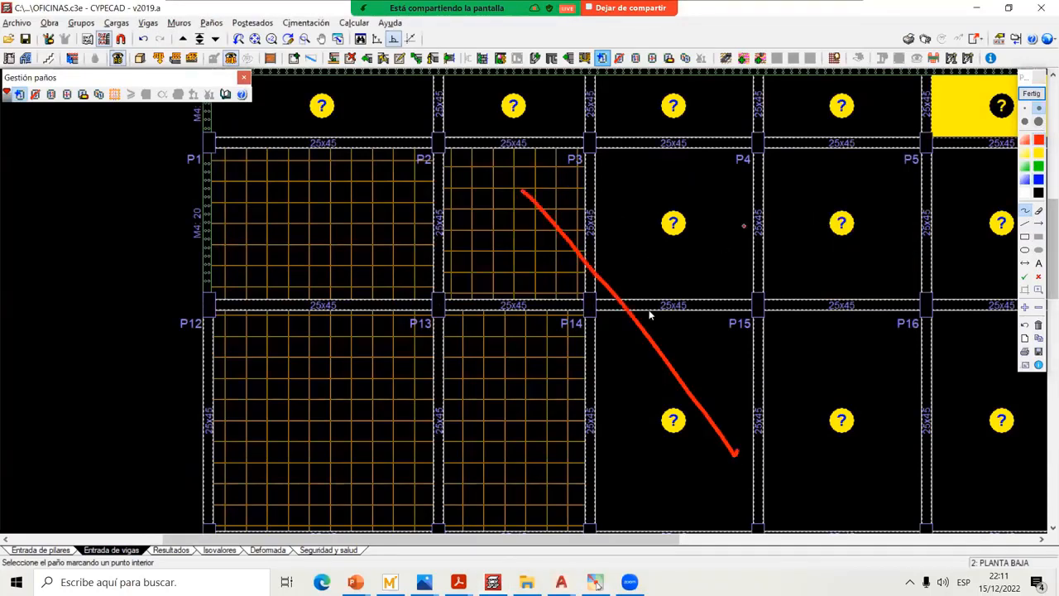
pyautogui.moveTo(650, 315); pyautogui.dragTo(520, 459)
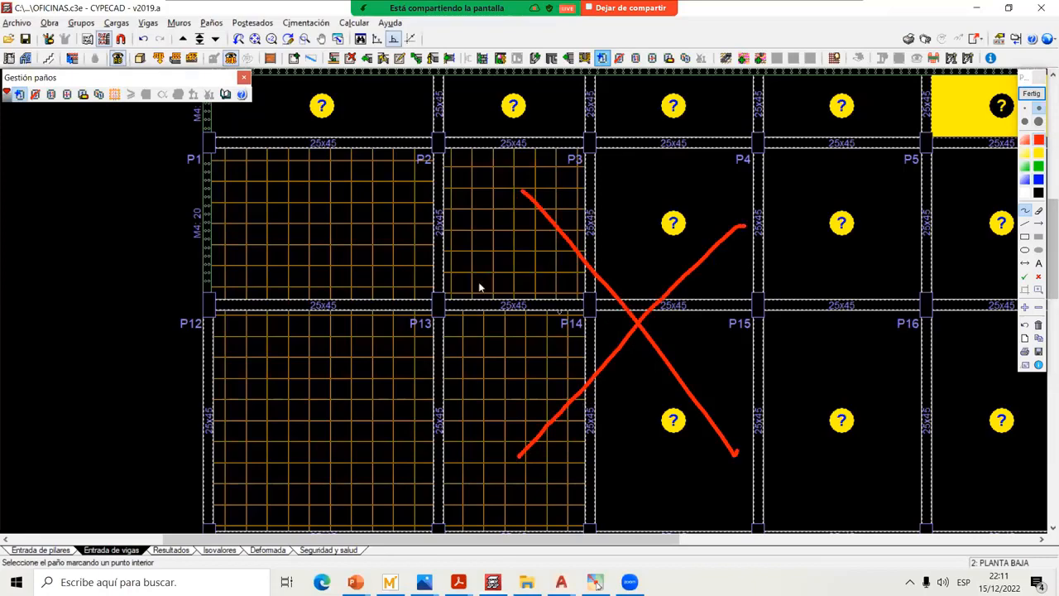
pyautogui.click(1035, 101)
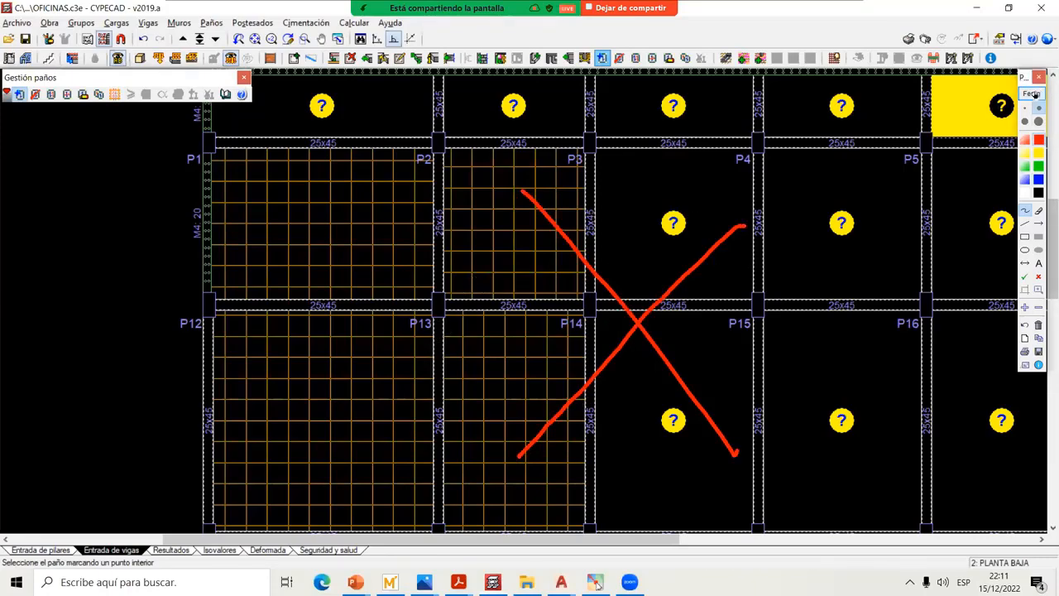
pyautogui.scroll(4, 435, 253)
pyautogui.scroll(4, 425, 226)
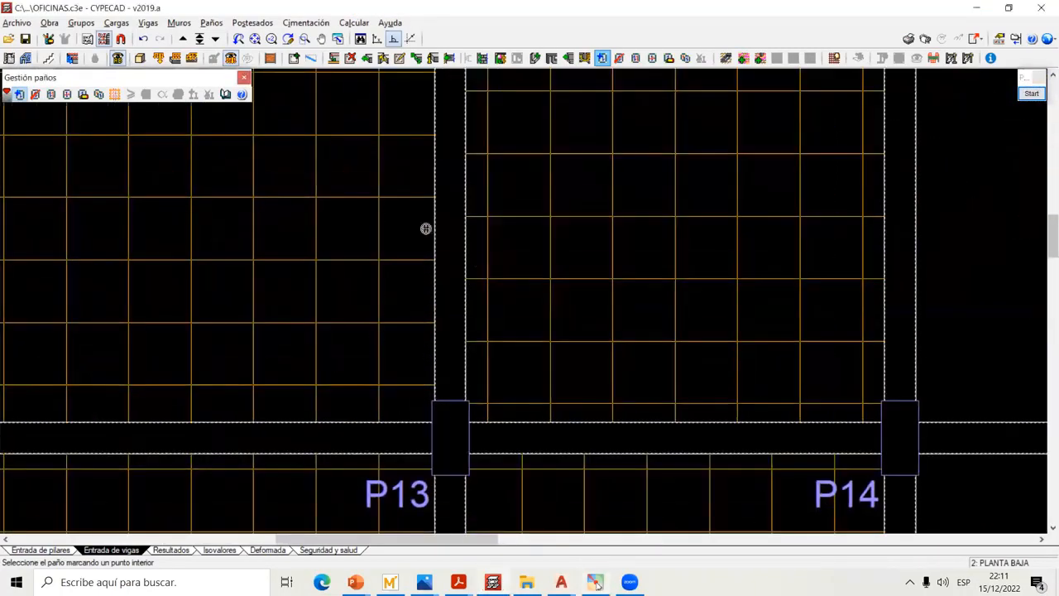
pyautogui.scroll(-3, 546, 241)
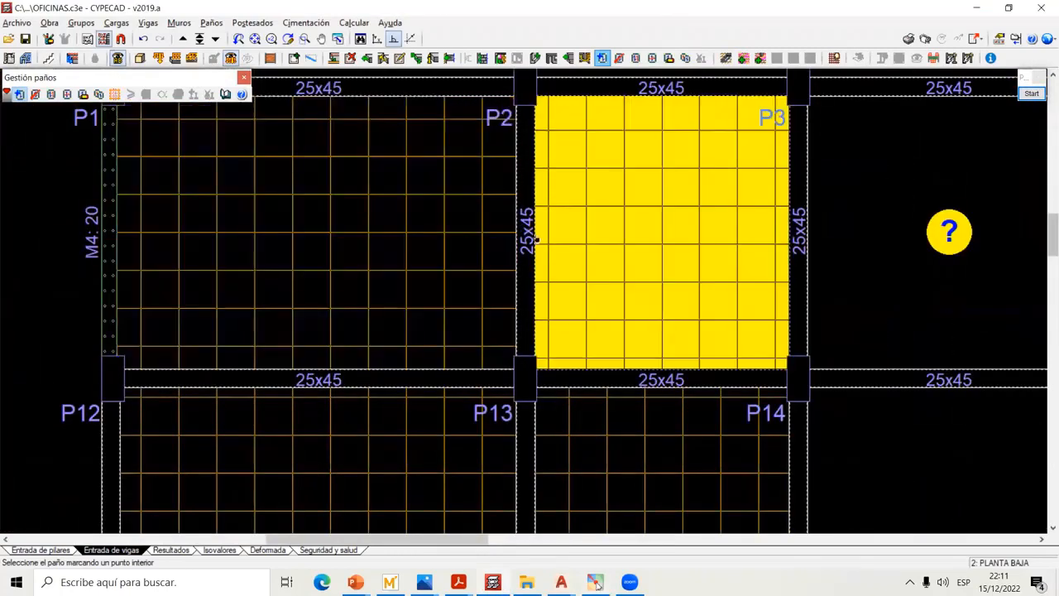
pyautogui.scroll(1, 540, 240)
# Switch to File Explorer, browse the LOSA CASETONADA O RETICULAR folder, and open the photo 20150502_093919.jpg
pyautogui.click(527, 582)
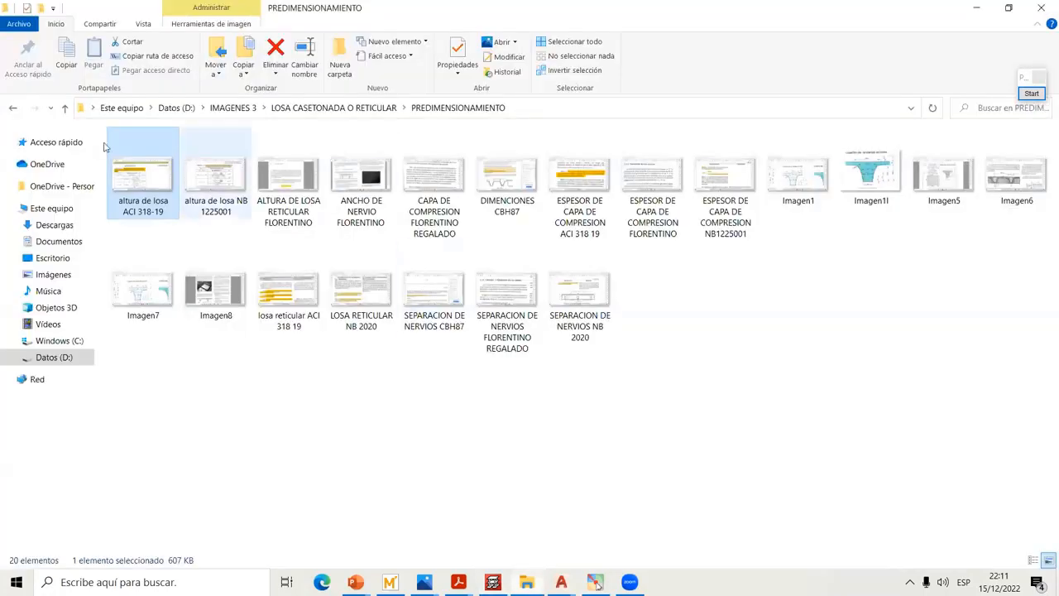
pyautogui.click(12, 107)
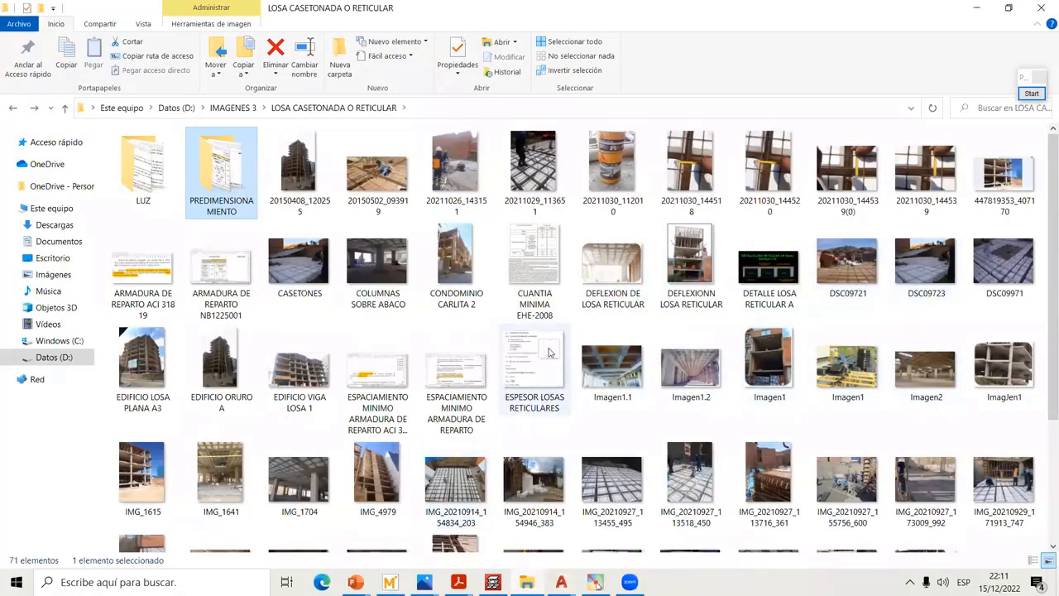
pyautogui.scroll(-3, 552, 351)
pyautogui.scroll(3, 555, 346)
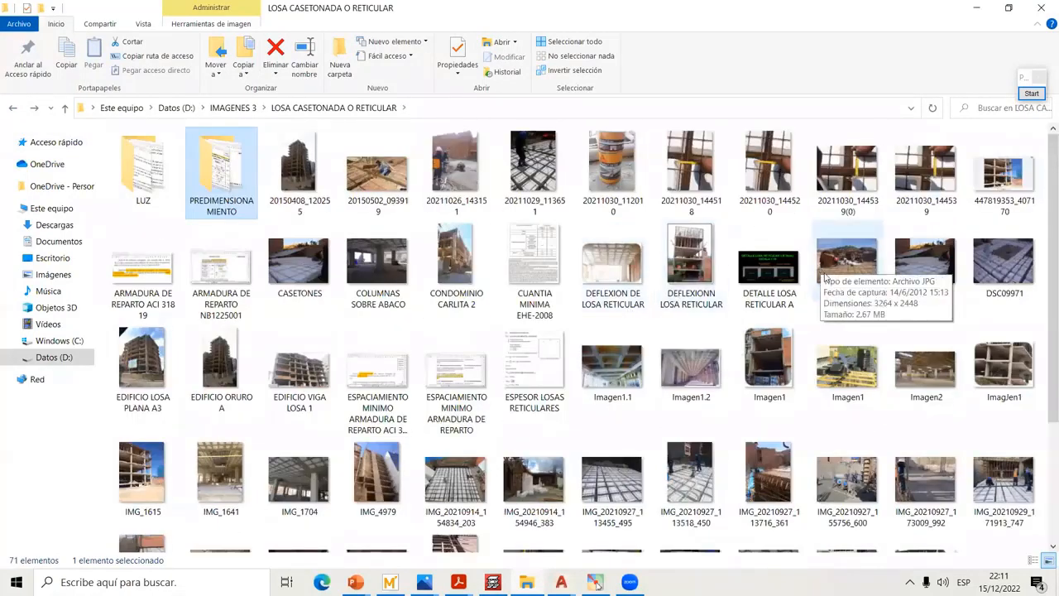
pyautogui.scroll(-2, 826, 278)
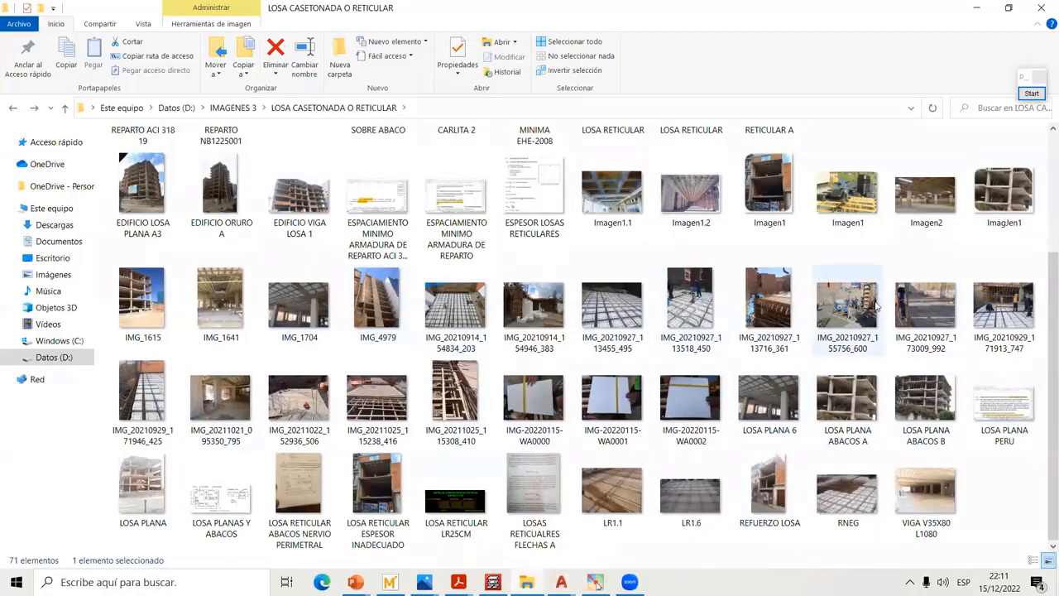
pyautogui.scroll(2, 853, 303)
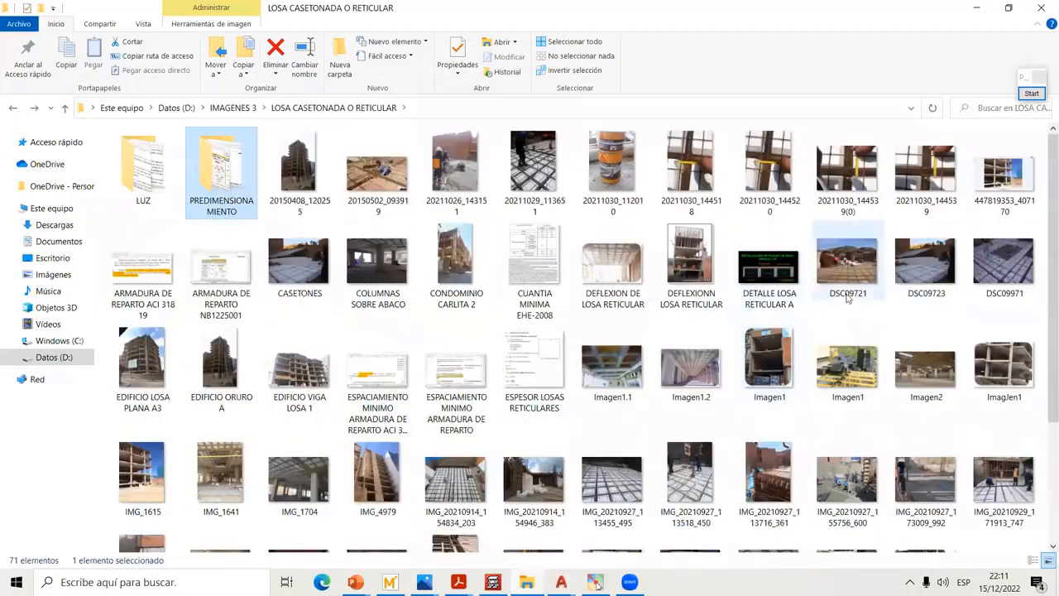
pyautogui.doubleClick(393, 185)
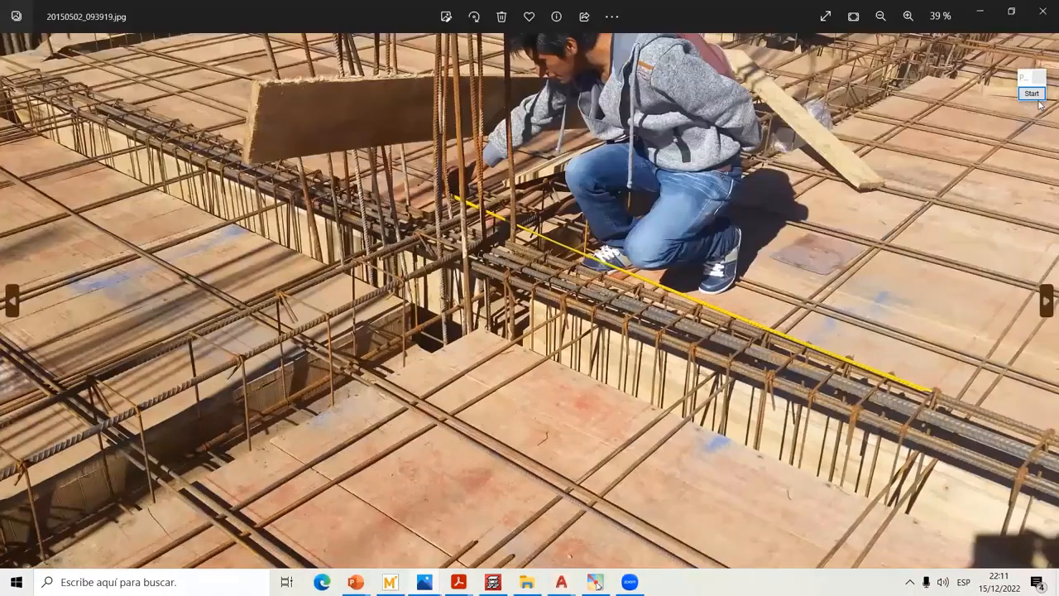
# Trace the beam and rib reinforcement on the site photo with thick red strokes, and clear the annotations
pyautogui.click(1032, 93)
pyautogui.moveTo(815, 383); pyautogui.dragTo(857, 394)
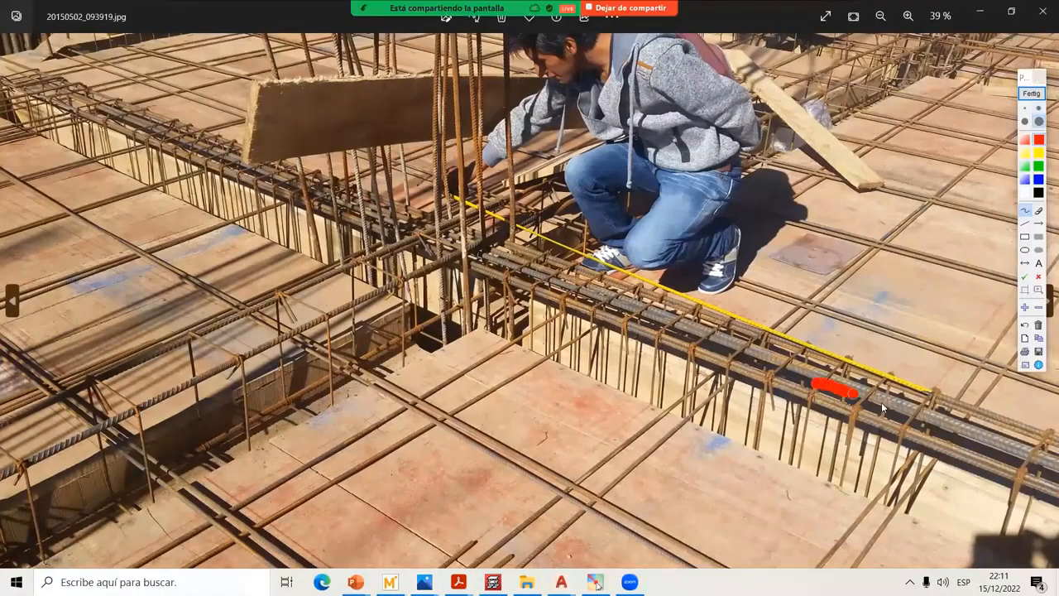
pyautogui.moveTo(623, 467); pyautogui.dragTo(860, 267)
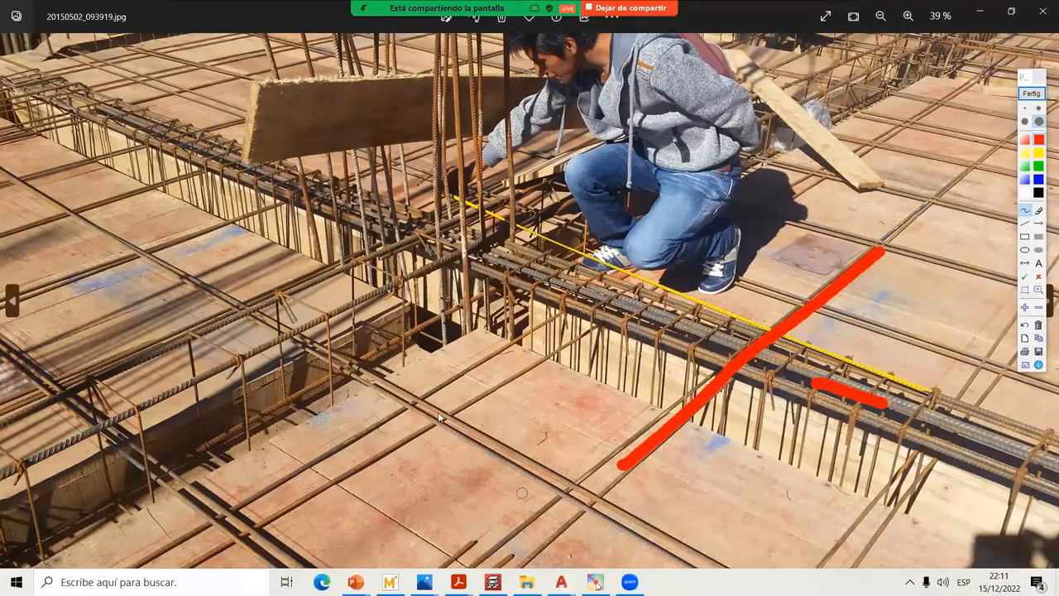
pyautogui.moveTo(451, 420)
pyautogui.mouseDown()
pyautogui.moveTo(234, 318)
pyautogui.moveTo(172, 269)
pyautogui.mouseUp()
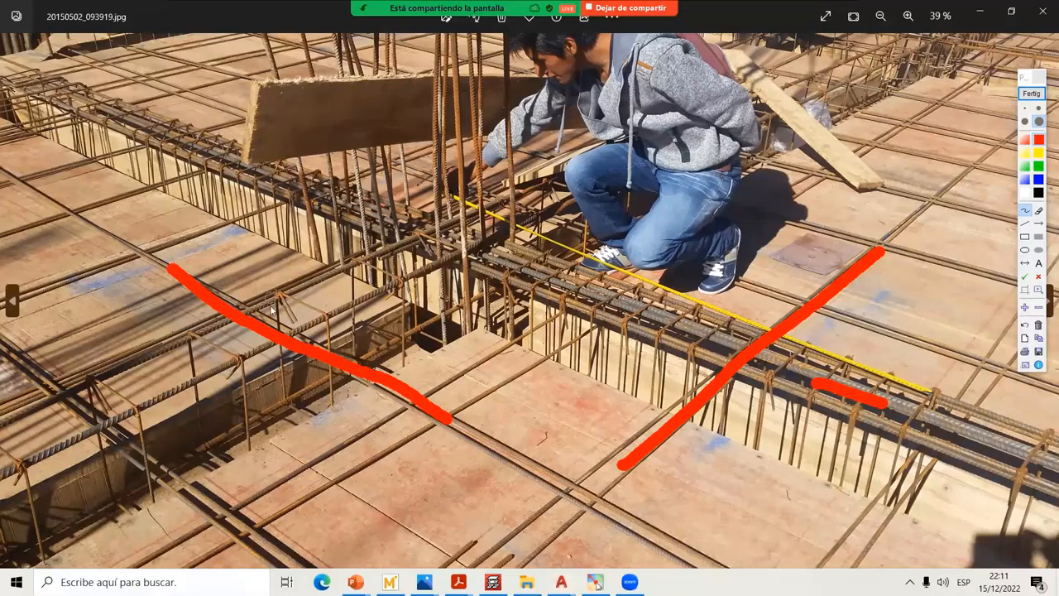
pyautogui.click(1031, 93)
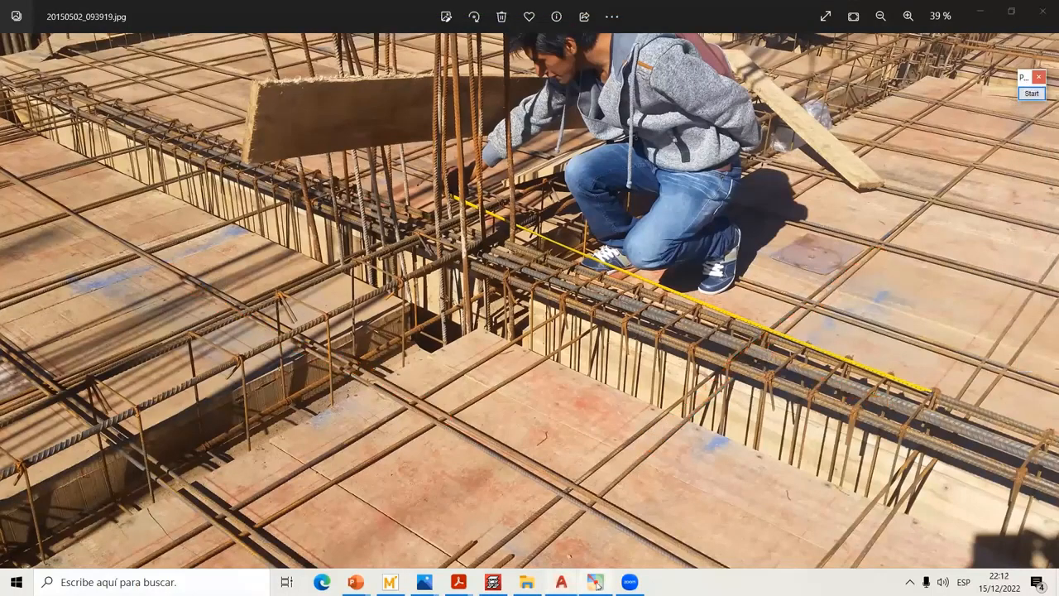
# Switch back to CYPECAD and turn panels P2–P3–P13–P14, P12–P13–P34–P20, P13–P14–P20–P21 and P14–P15–P21–P22 into openings
pyautogui.hotkey('alt', 'Tab')
pyautogui.scroll(3, 562, 306)
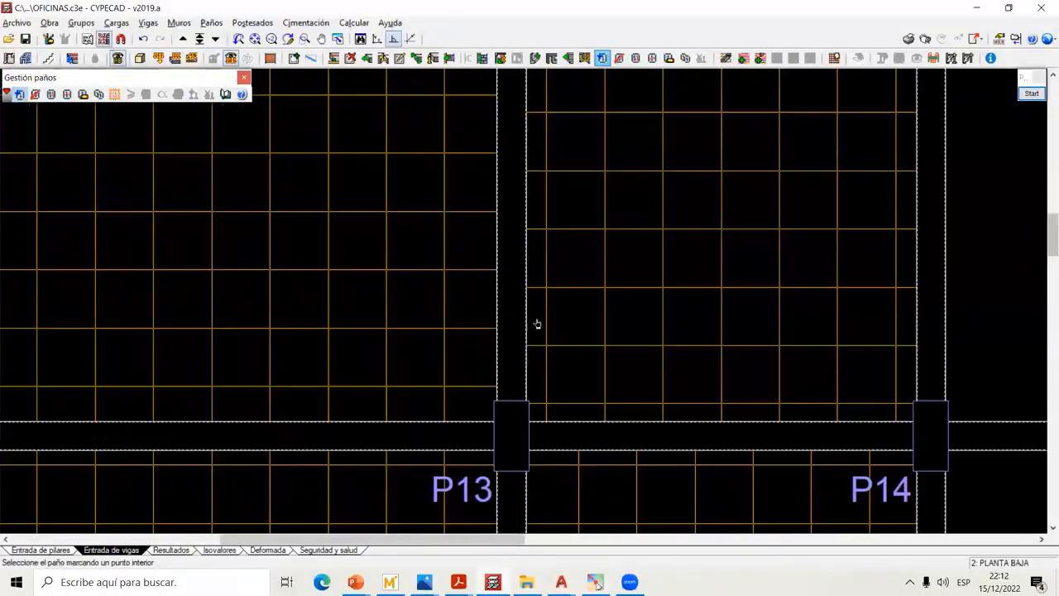
pyautogui.scroll(-4, 519, 286)
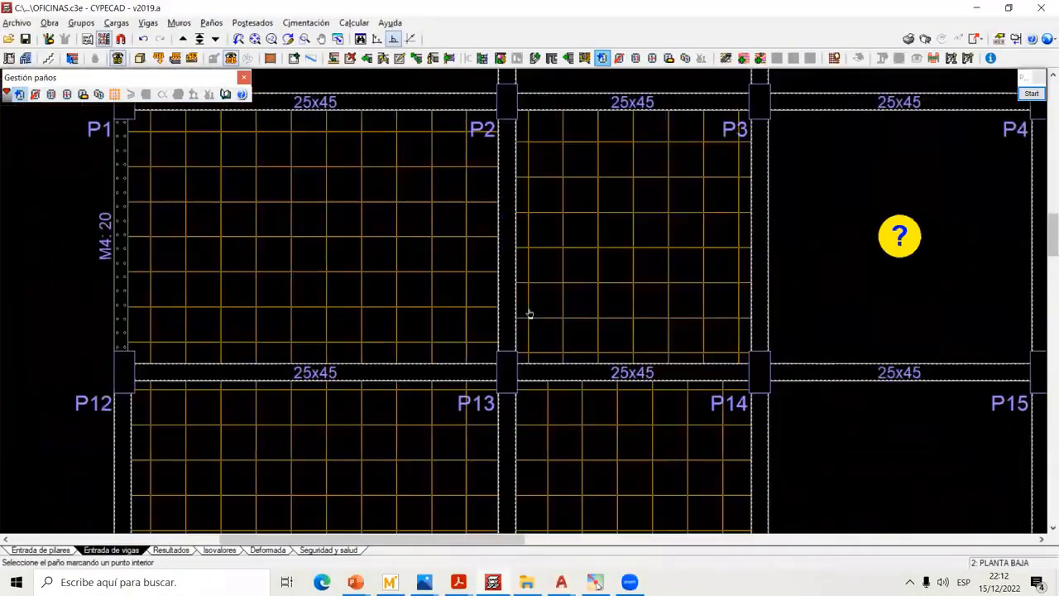
pyautogui.scroll(-3, 547, 340)
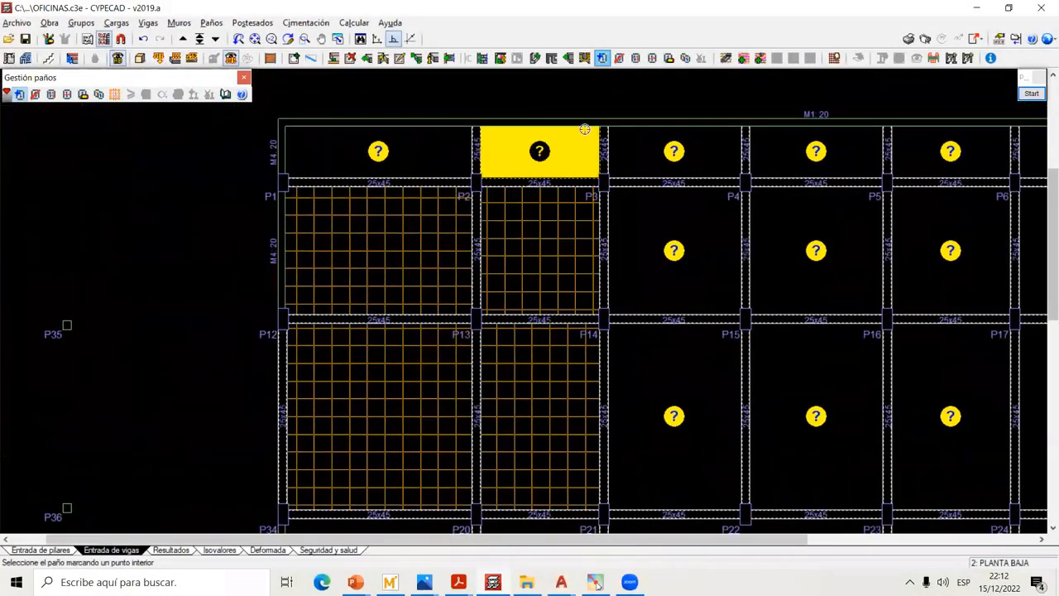
pyautogui.click(620, 58)
pyautogui.click(638, 390)
pyautogui.click(539, 248)
pyautogui.click(557, 386)
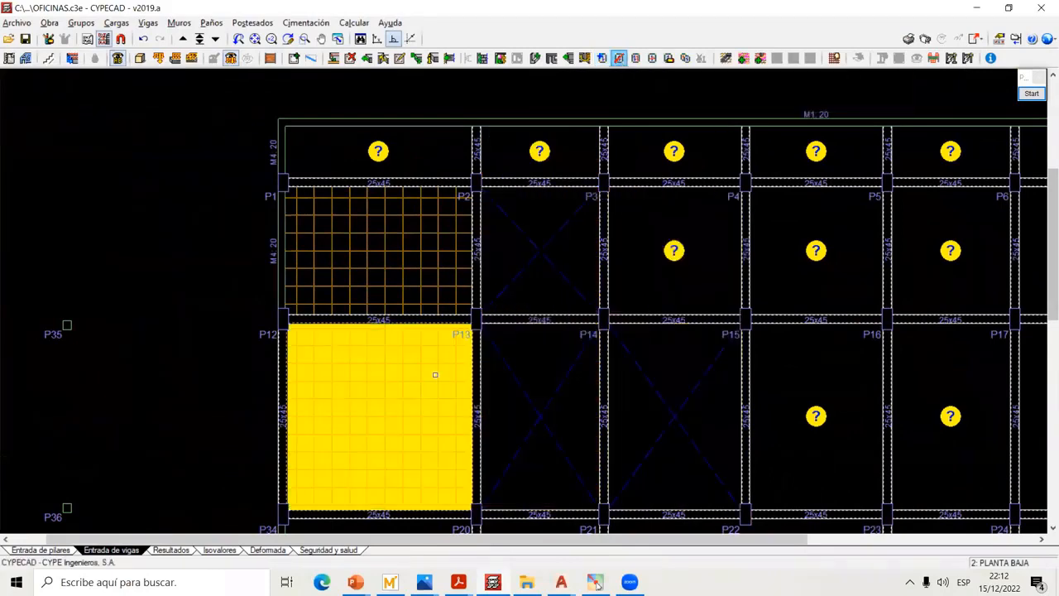
pyautogui.click(436, 375)
# Copy panel P1–P2–P12–P13 to all floor panels, with Plano, Tipo de casetón, Punto de paso, Dirección and Armado base enabled
pyautogui.scroll(3, 447, 248)
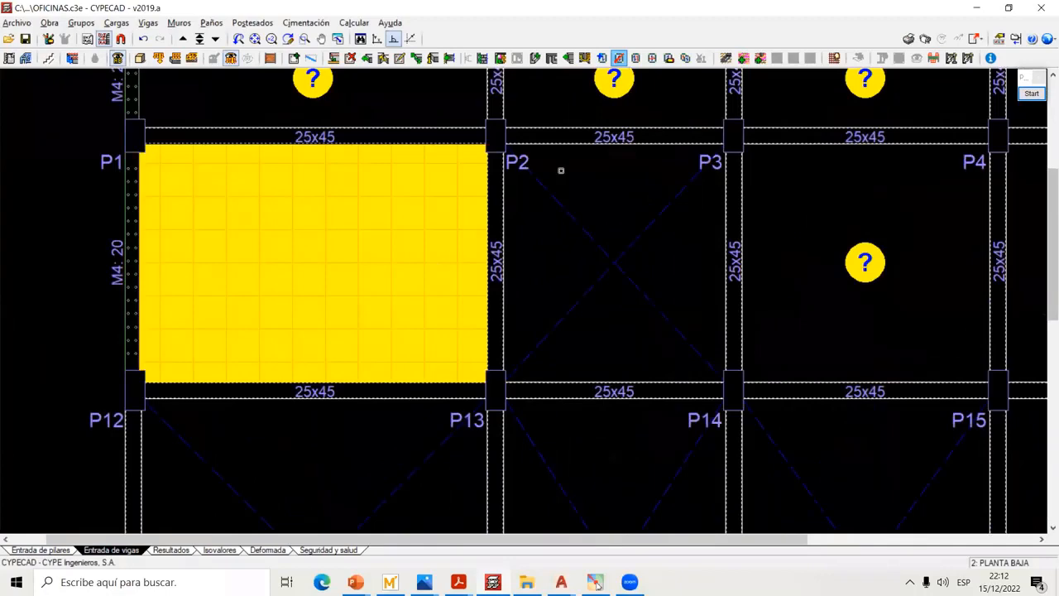
pyautogui.scroll(-3, 724, 196)
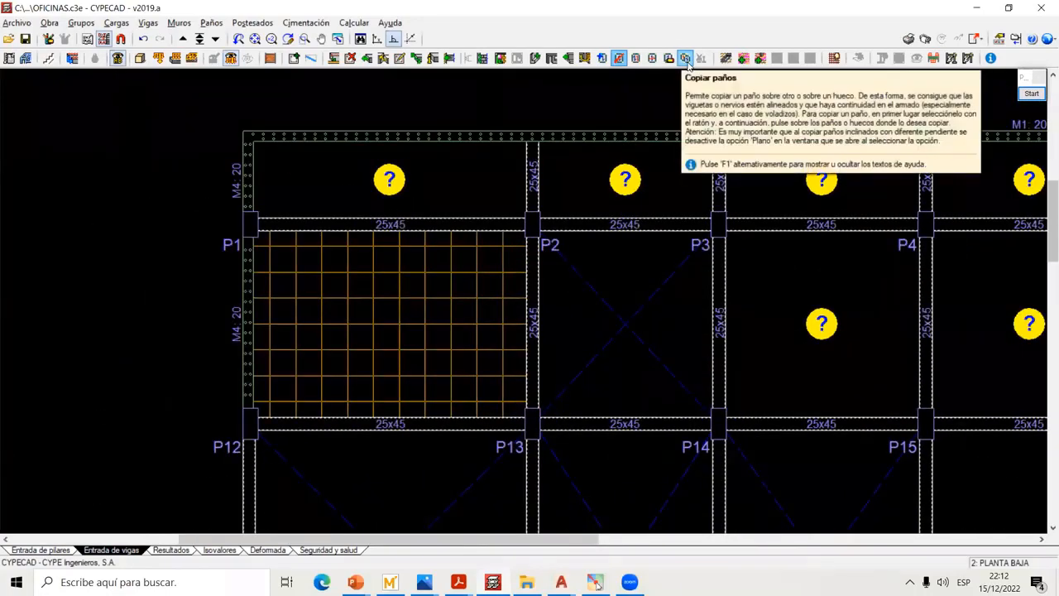
pyautogui.click(686, 62)
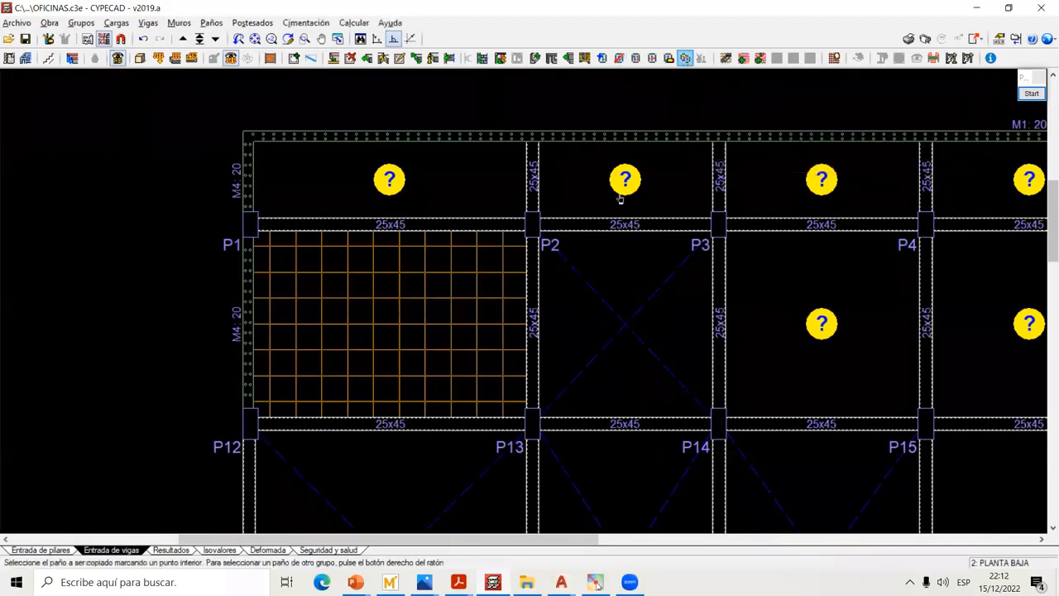
pyautogui.click(480, 314)
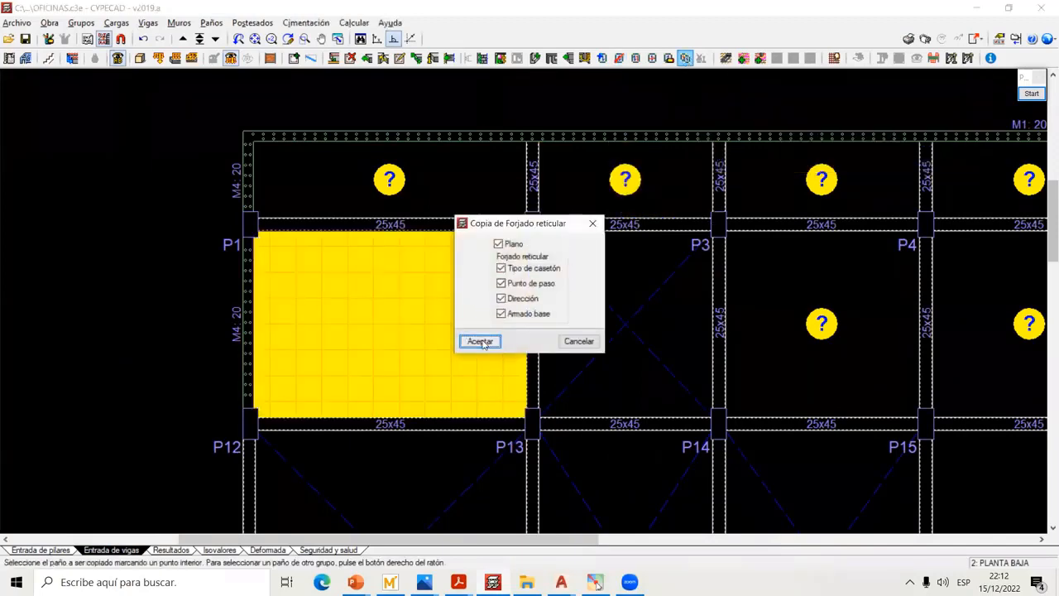
pyautogui.click(480, 341)
pyautogui.scroll(-5, 497, 315)
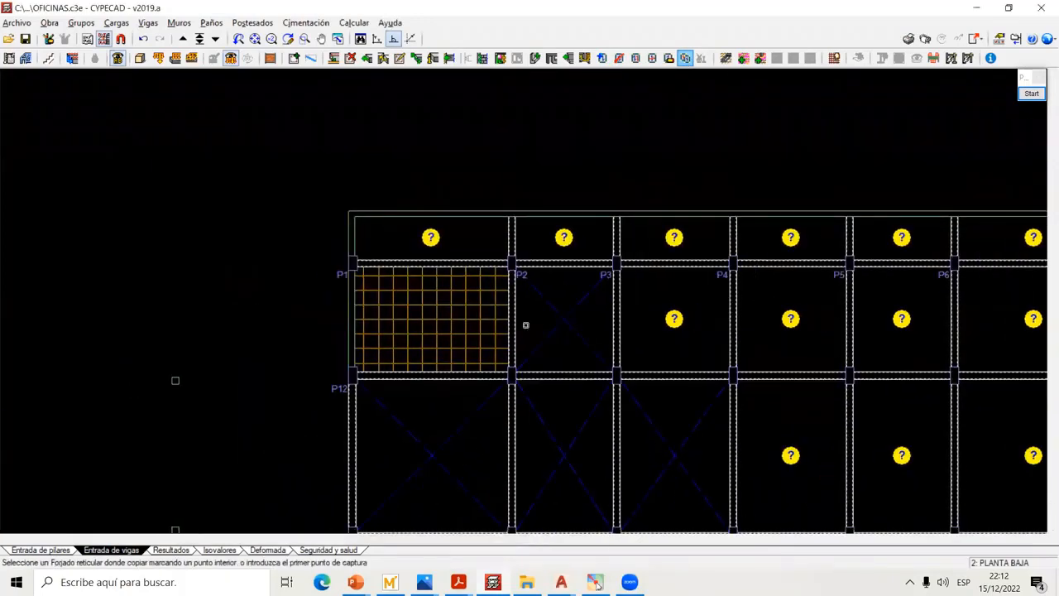
pyautogui.click(879, 469)
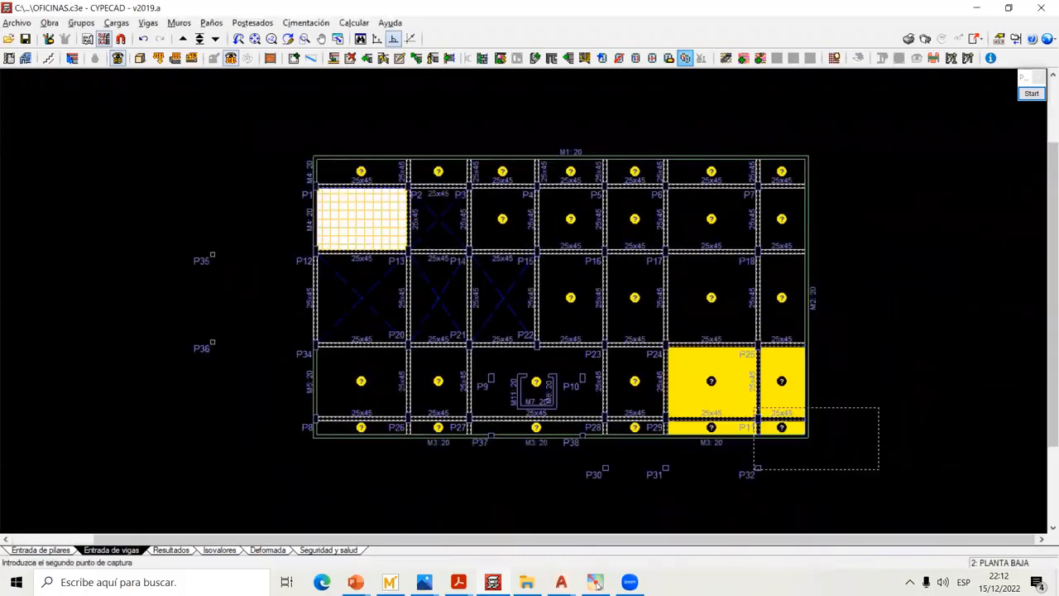
pyautogui.click(314, 123)
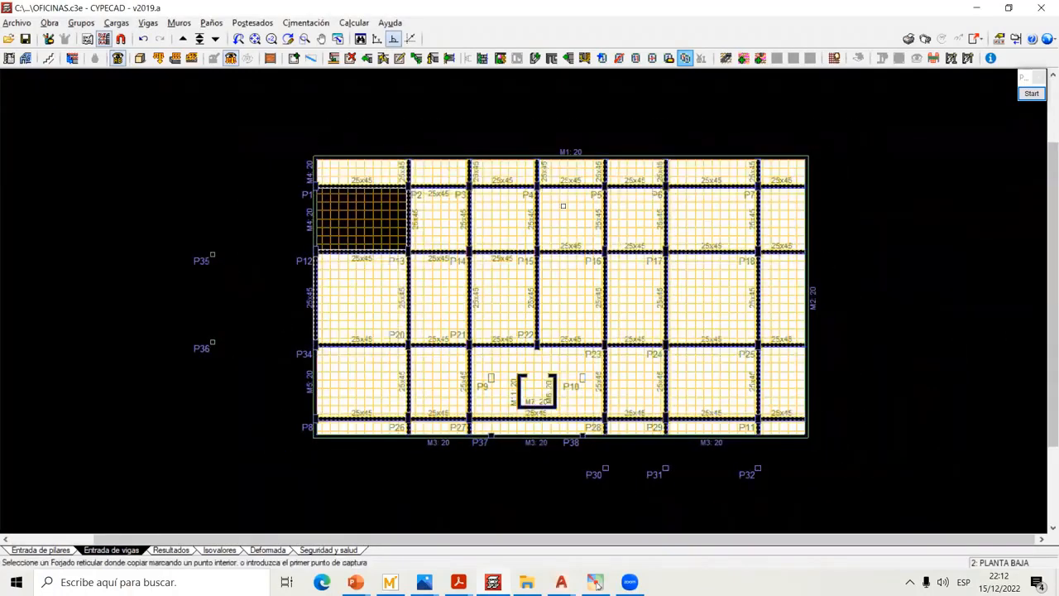
# Open the 3D model of the building and examine the beams, columns and slab from inside the basement level
pyautogui.scroll(3, 538, 207)
pyautogui.scroll(1, 530, 224)
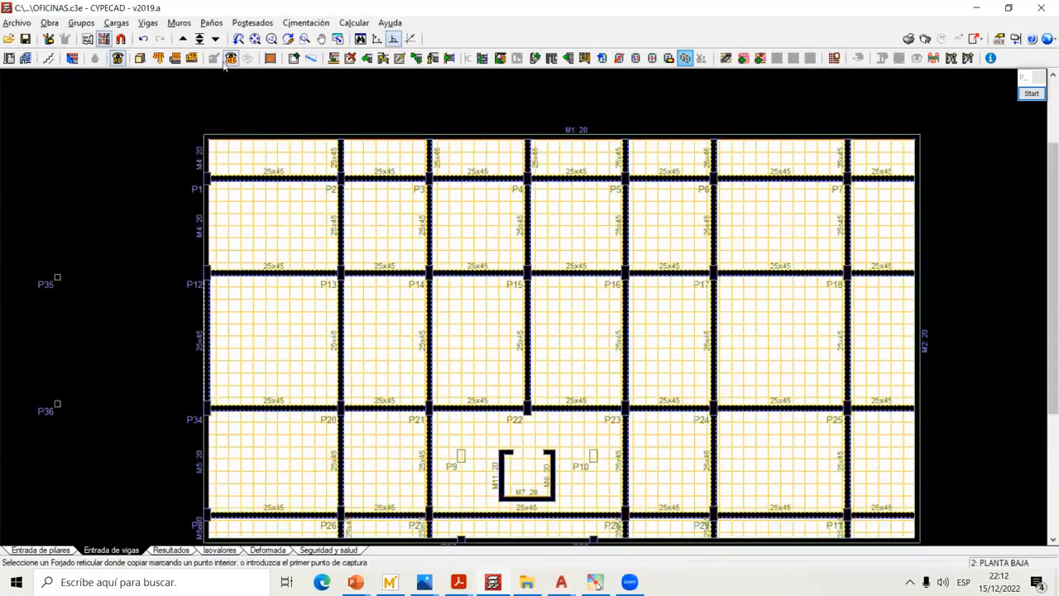
pyautogui.click(140, 59)
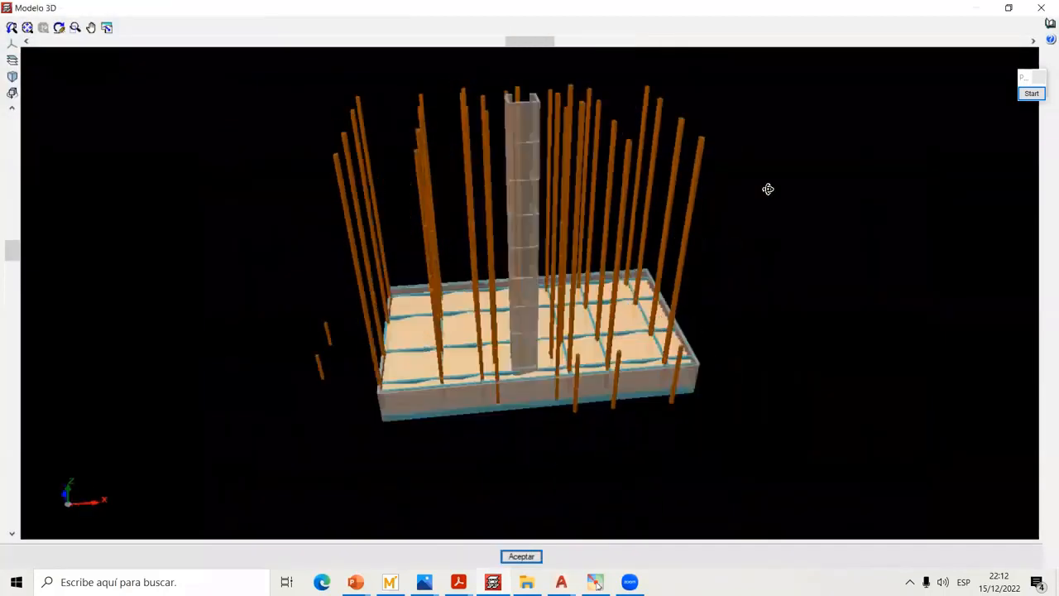
pyautogui.moveTo(768, 189); pyautogui.dragTo(496, 372)
pyautogui.scroll(5, 515, 324)
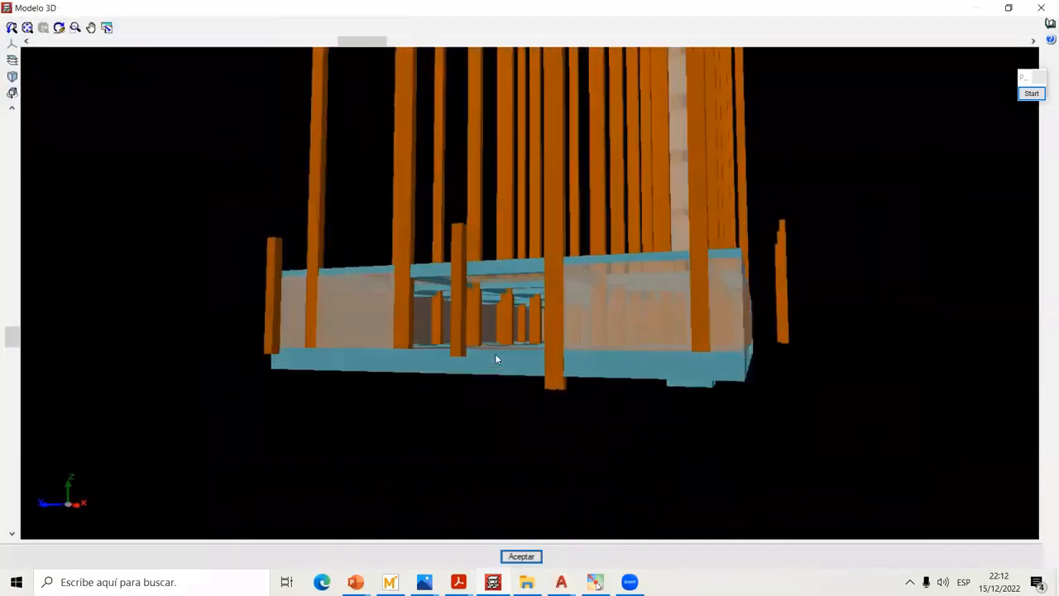
pyautogui.scroll(8, 500, 348)
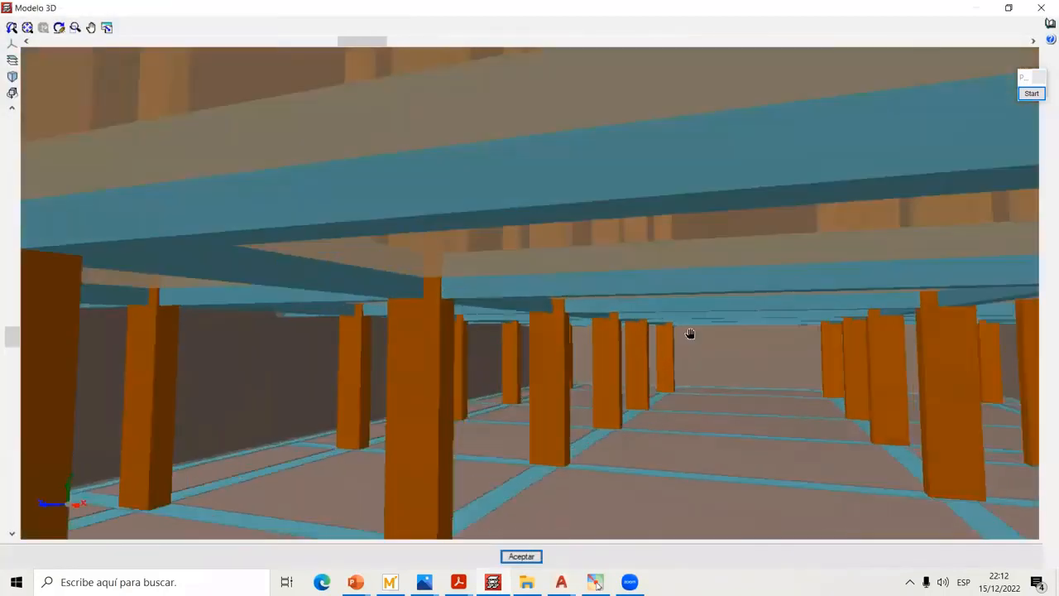
pyautogui.scroll(10, 690, 333)
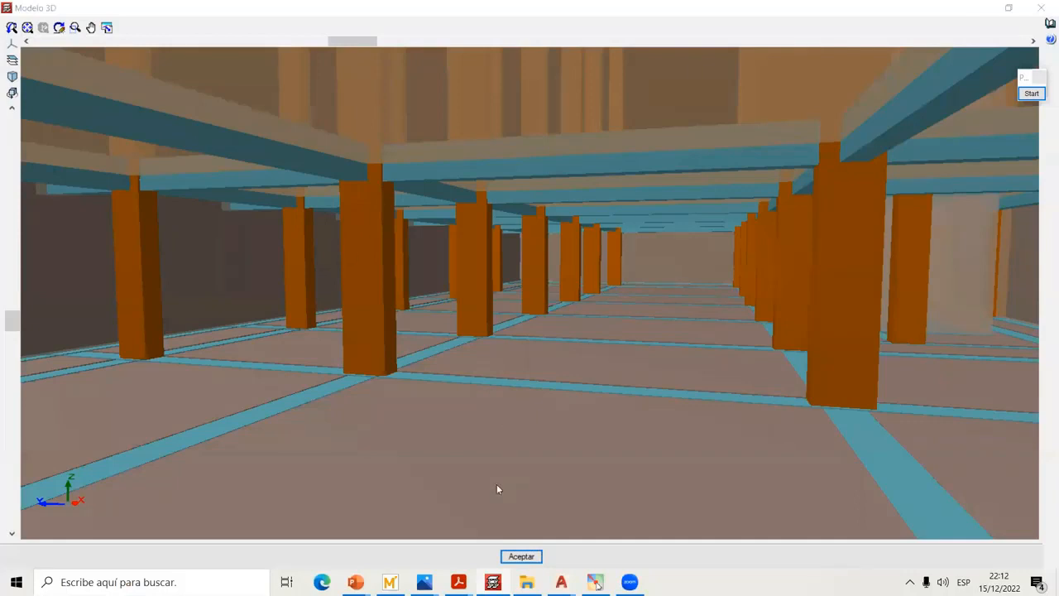
# Close the 3D model, open the panel management dialog and view the in-situ option of Forjados de viguetas
pyautogui.click(1043, 9)
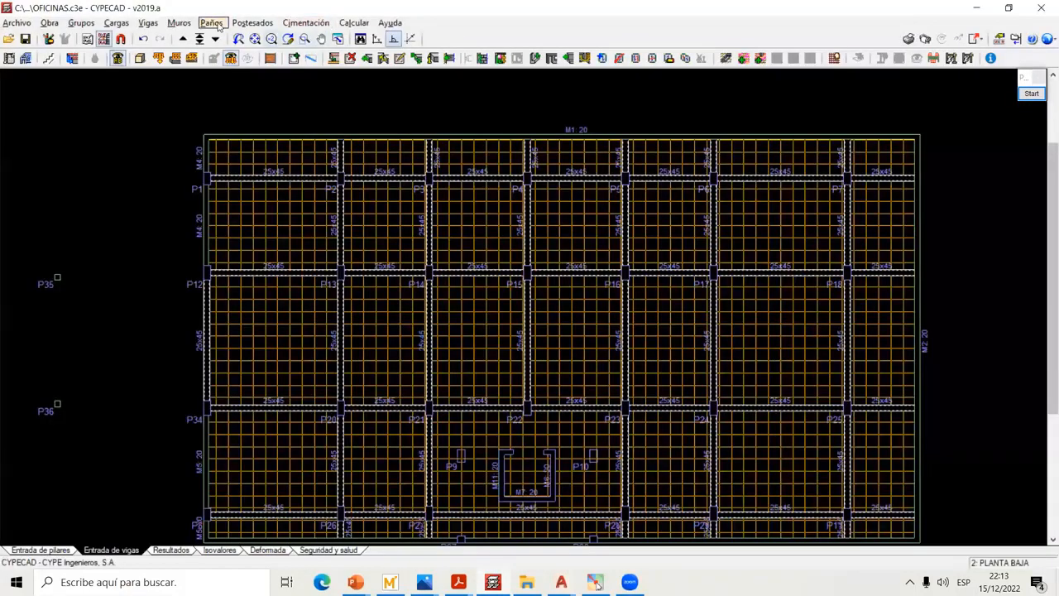
pyautogui.click(211, 22)
pyautogui.press('Return')
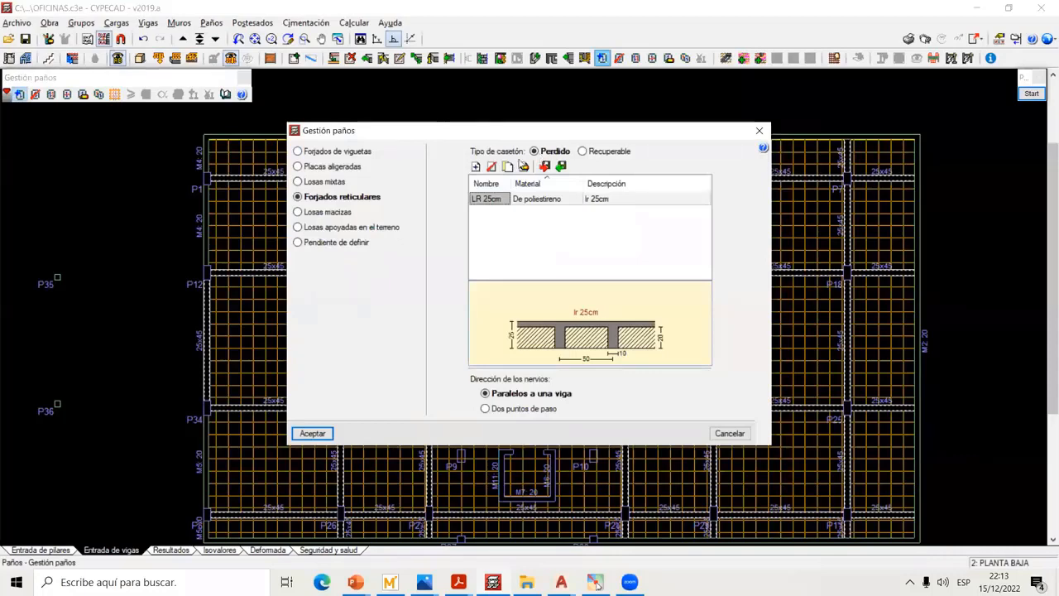
pyautogui.click(521, 123)
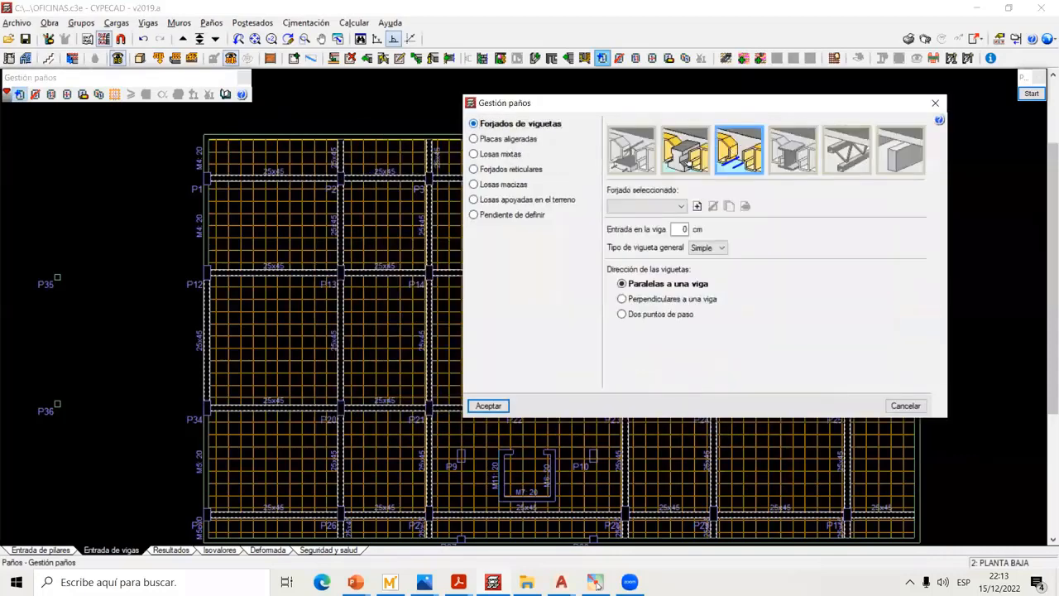
pyautogui.click(749, 163)
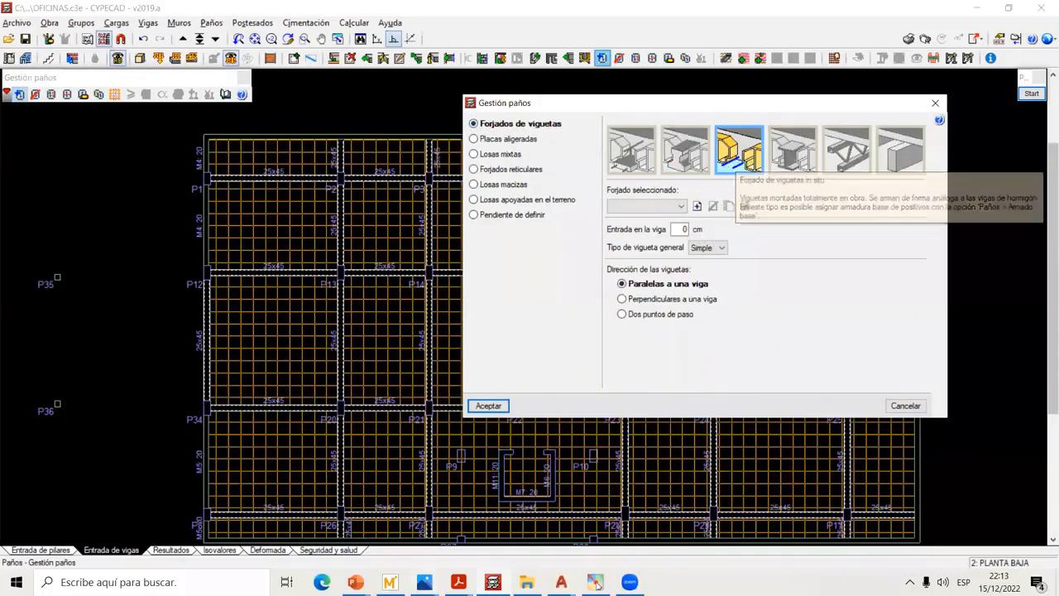
# Switch to File Explorer and view the photo Imagenb1 in the LOSA UNIDIRECCIONAL folder of IMAGENES 3
pyautogui.click(527, 517)
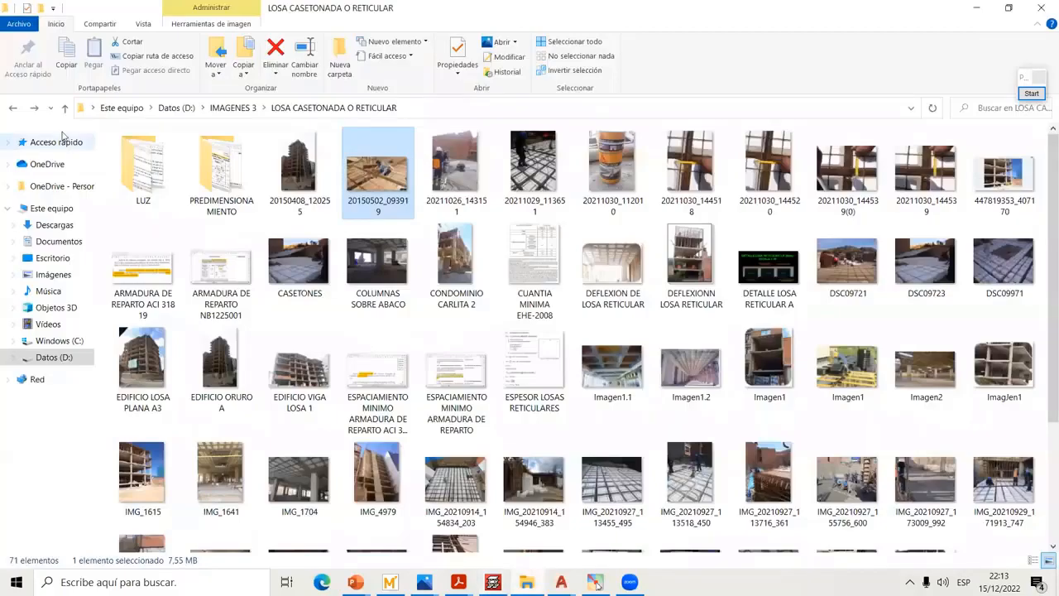
pyautogui.click(14, 108)
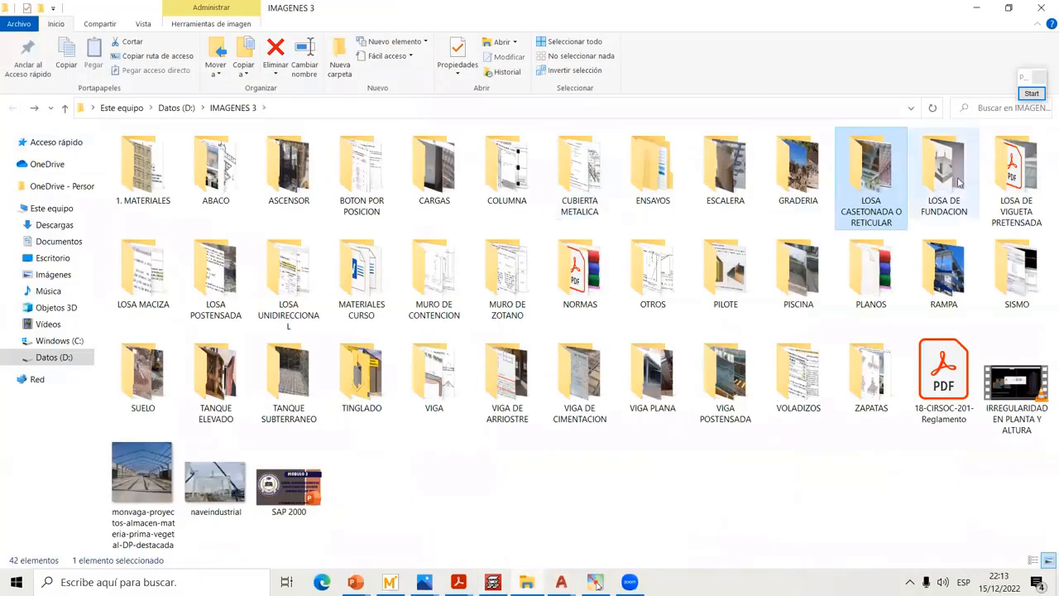
pyautogui.doubleClick(1015, 196)
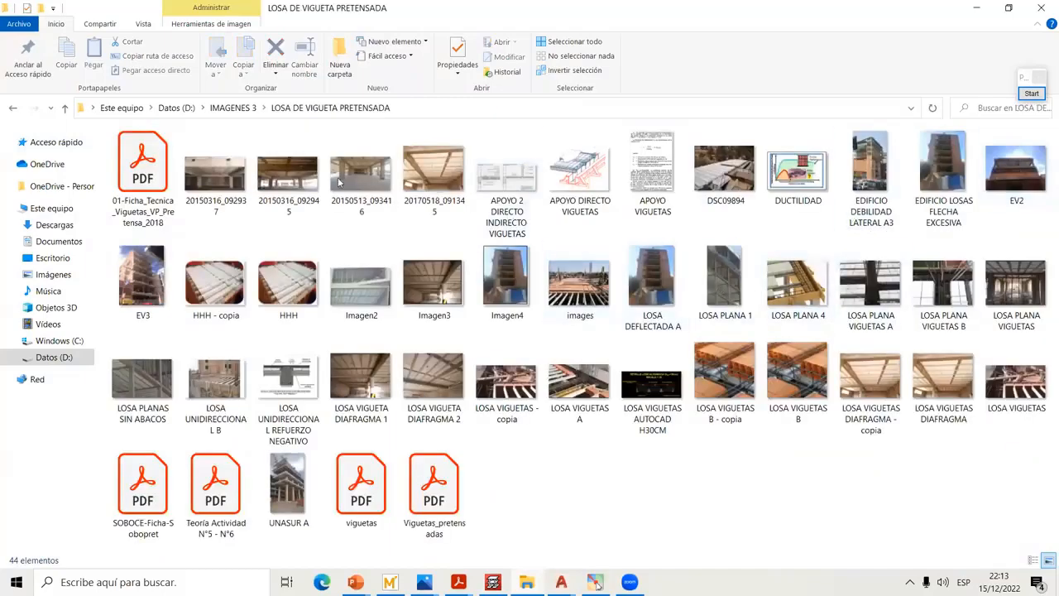
pyautogui.hotkey('alt', 'Left')
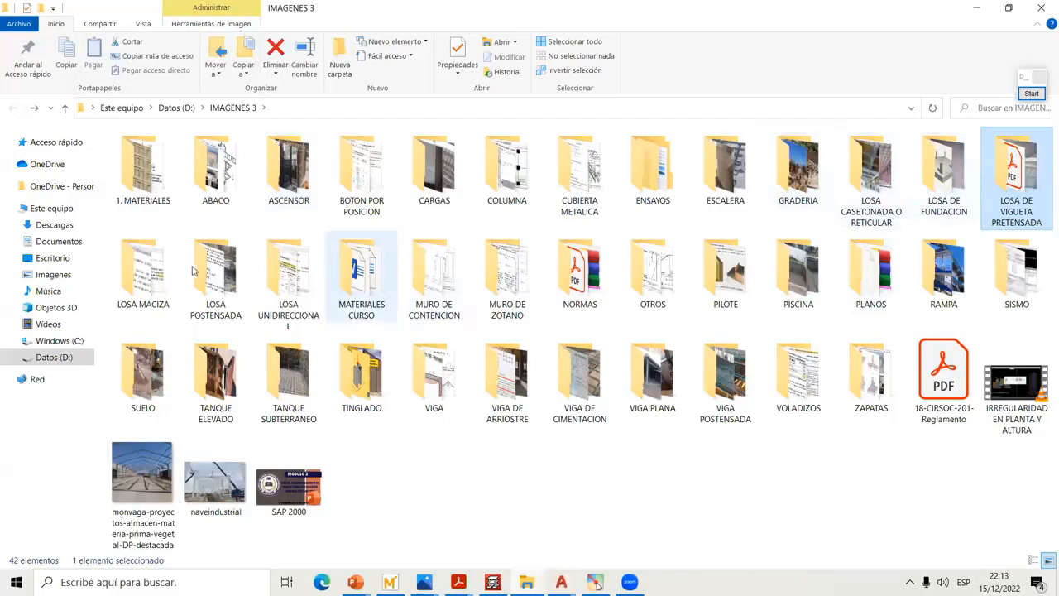
pyautogui.doubleClick(286, 281)
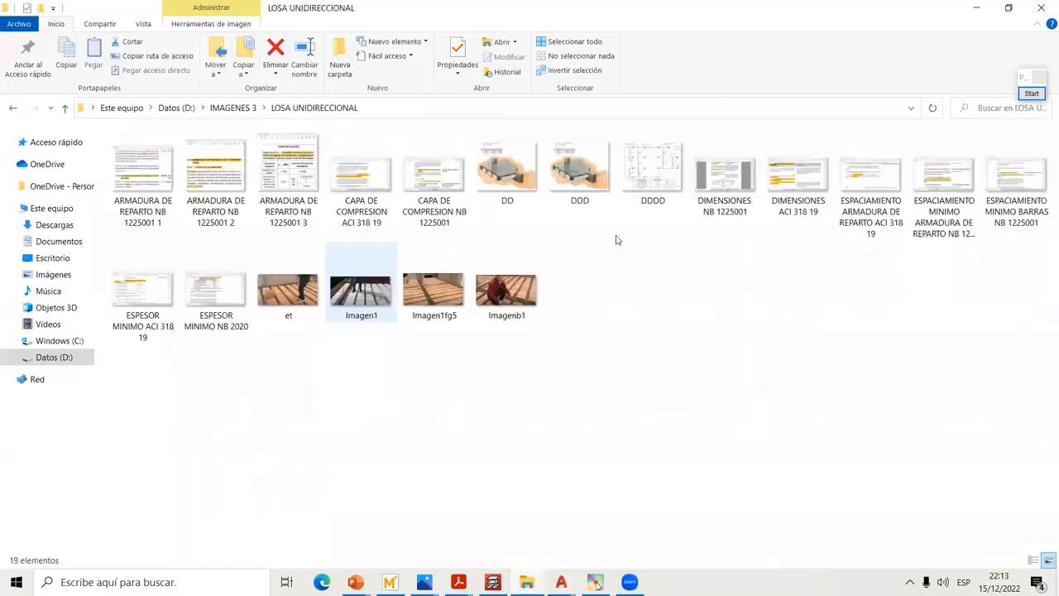
pyautogui.doubleClick(507, 290)
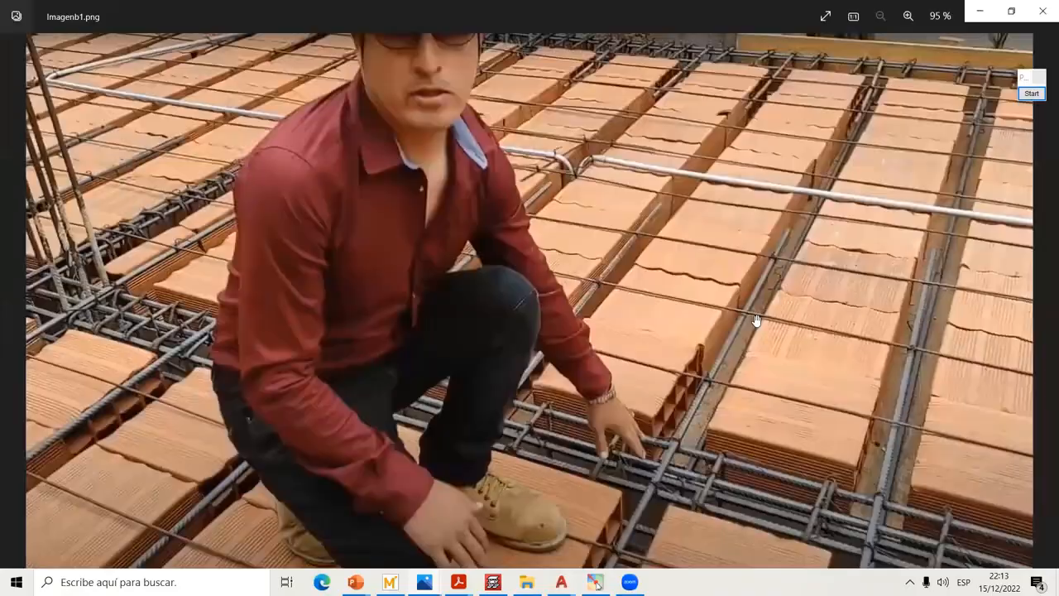
pyautogui.scroll(1, 814, 309)
pyautogui.scroll(-1, 818, 308)
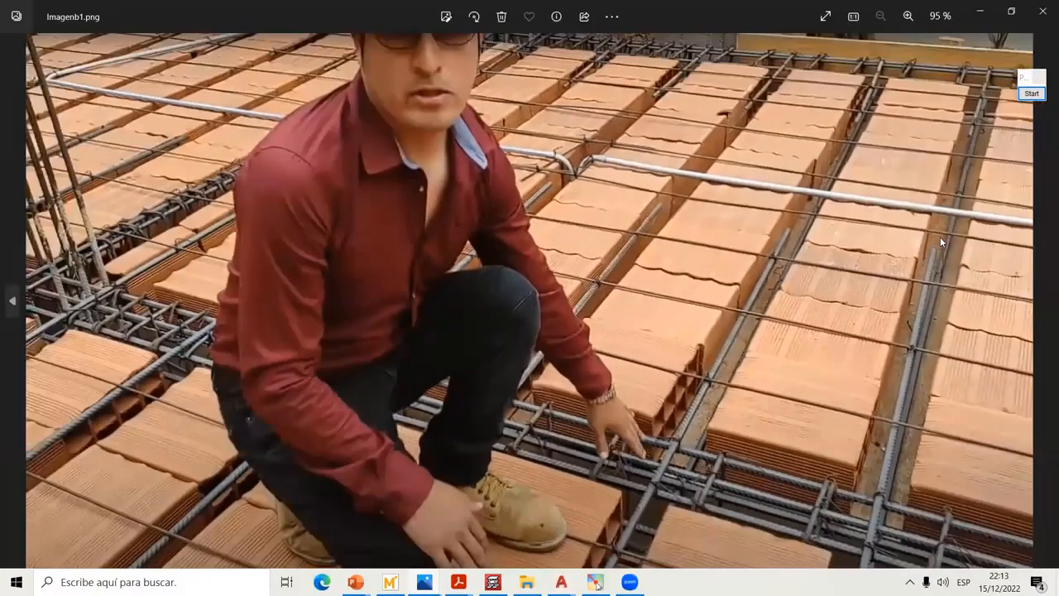
# Switch back to CYPECAD, review the Forjado de viguetas in situ description and cancel the panel dialog
pyautogui.moveTo(492, 582)
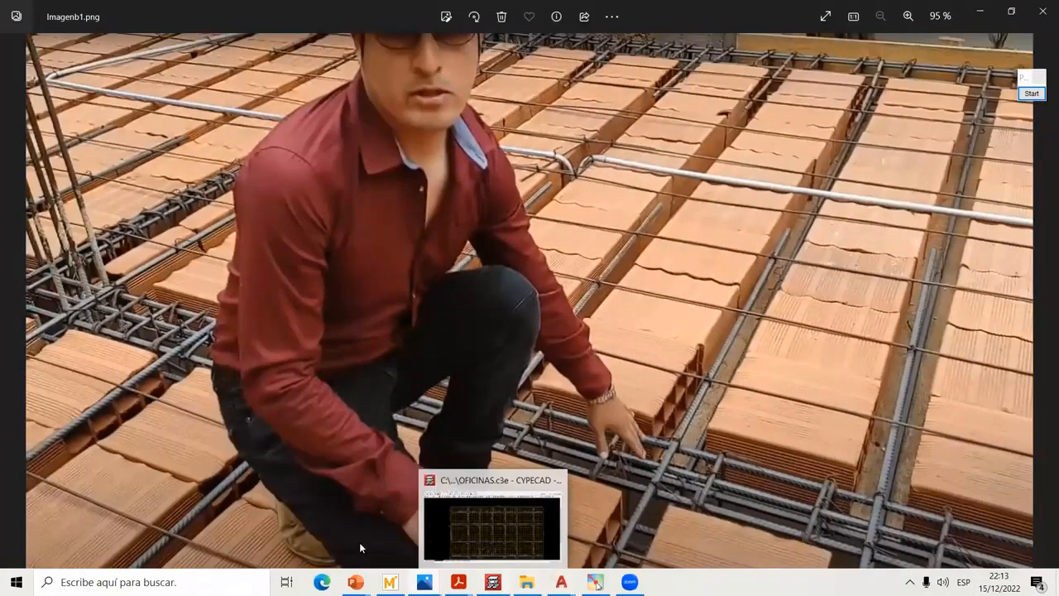
pyautogui.click(468, 536)
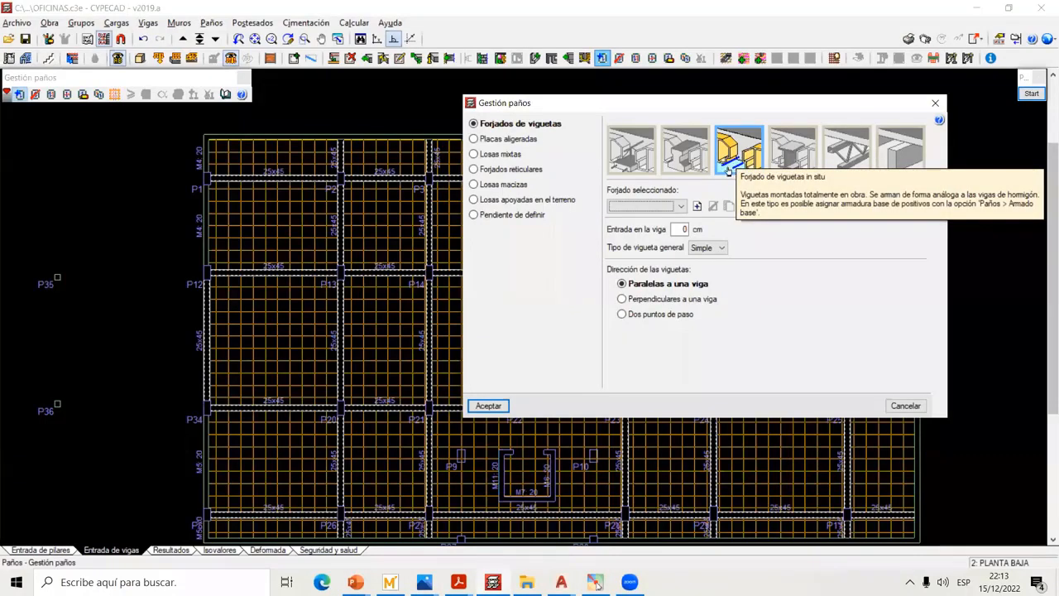
pyautogui.click(283, 369)
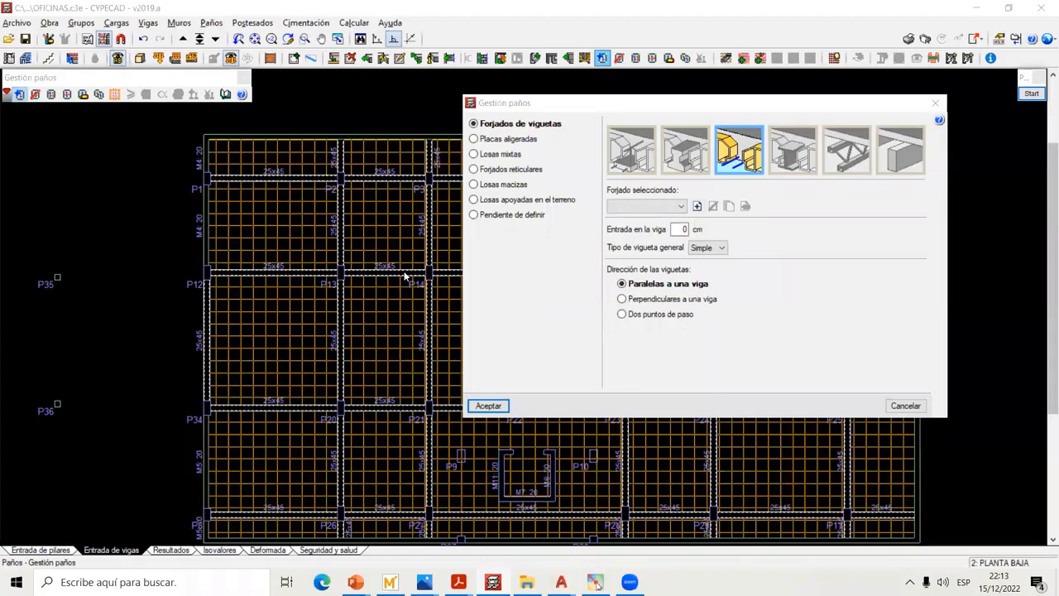
pyautogui.click(1035, 96)
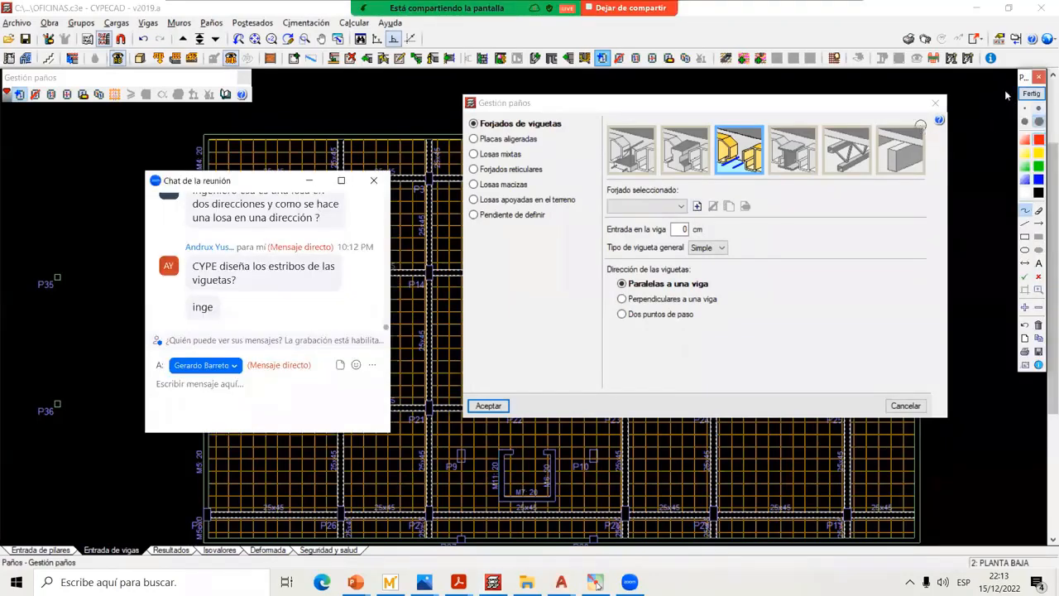
pyautogui.click(1032, 94)
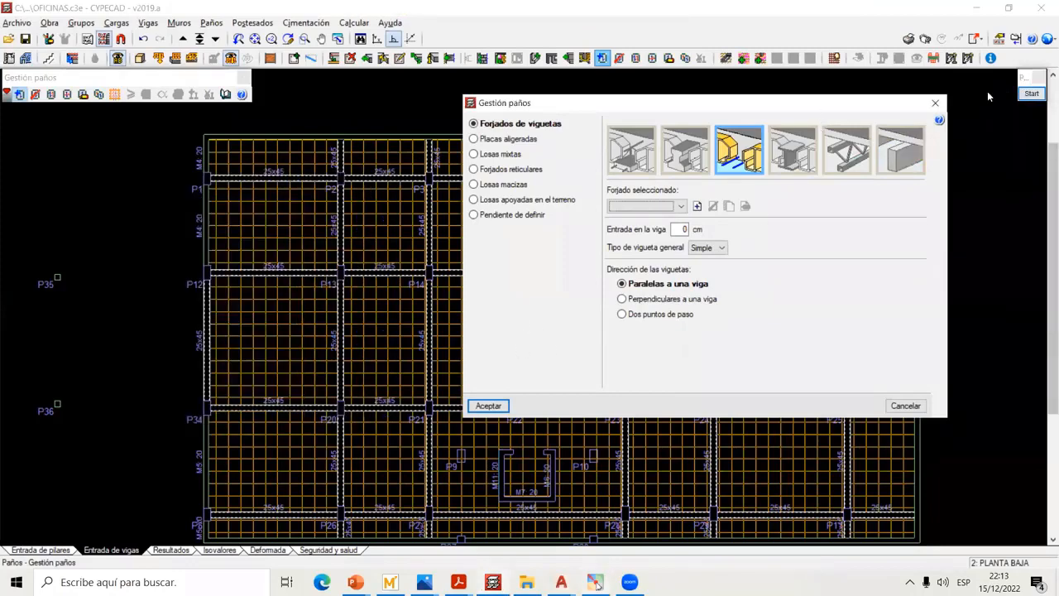
pyautogui.click(906, 407)
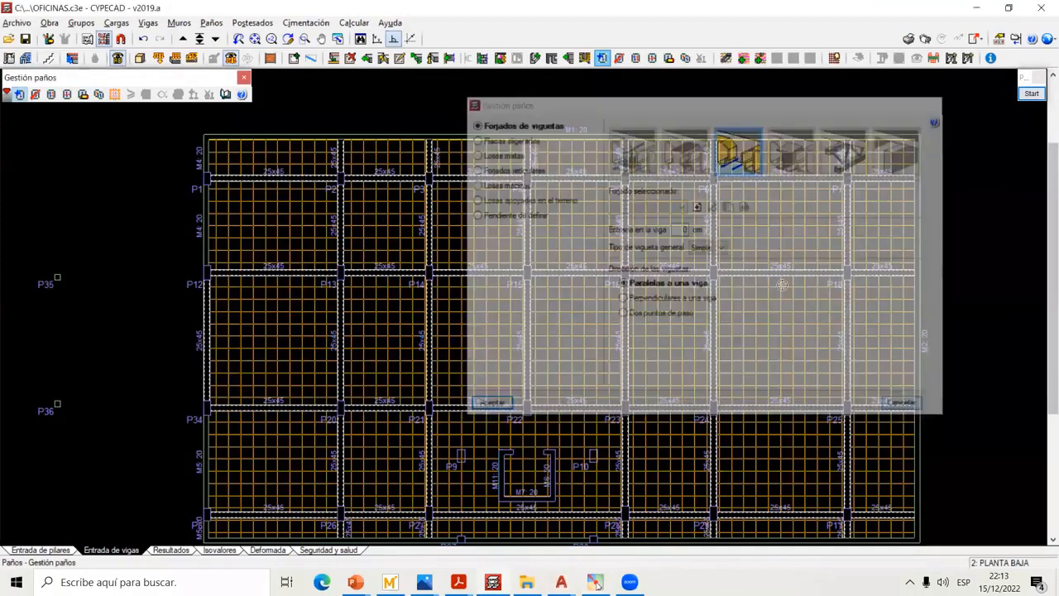
# Mark the ribs' meeting line along the lower edge of beam P6–P7 with red strokes, and clear the annotations
pyautogui.scroll(1, 728, 223)
pyautogui.moveTo(759, 234); pyautogui.dragTo(698, 289, button='middle')
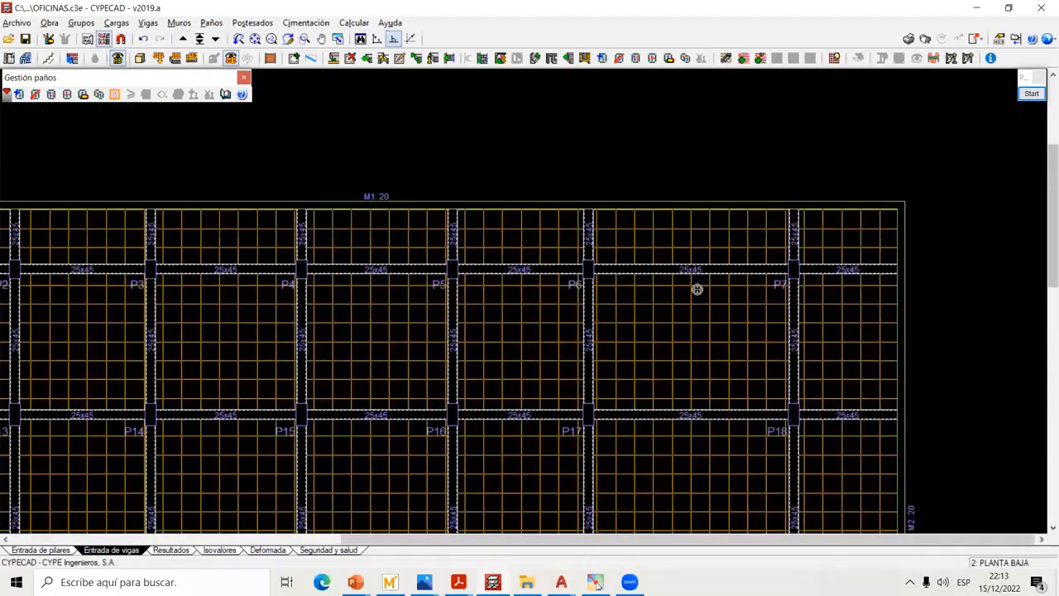
pyautogui.scroll(2, 698, 288)
pyautogui.click(1036, 96)
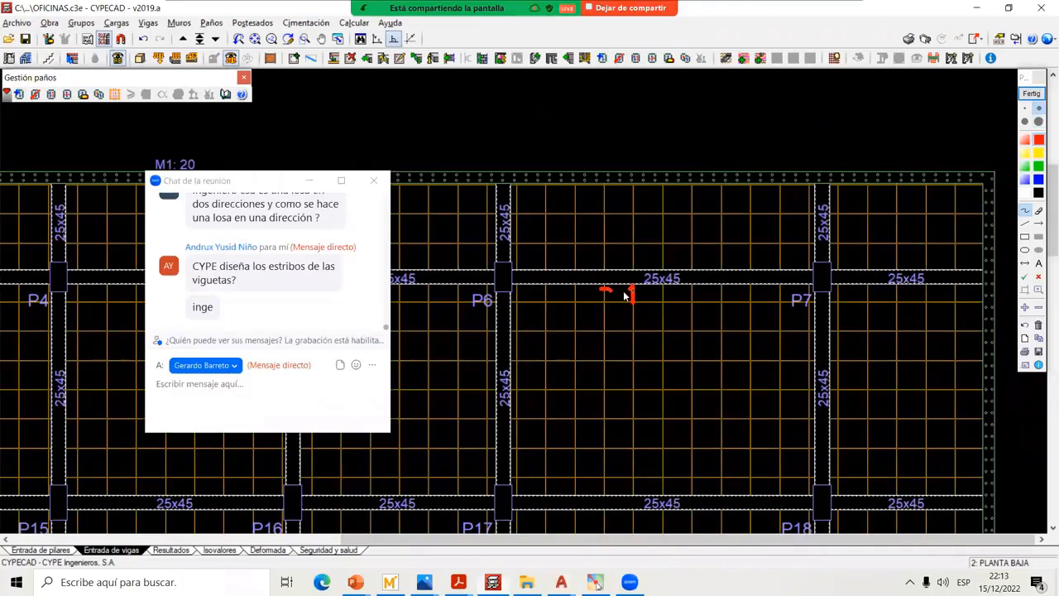
pyautogui.moveTo(624, 291); pyautogui.dragTo(776, 291)
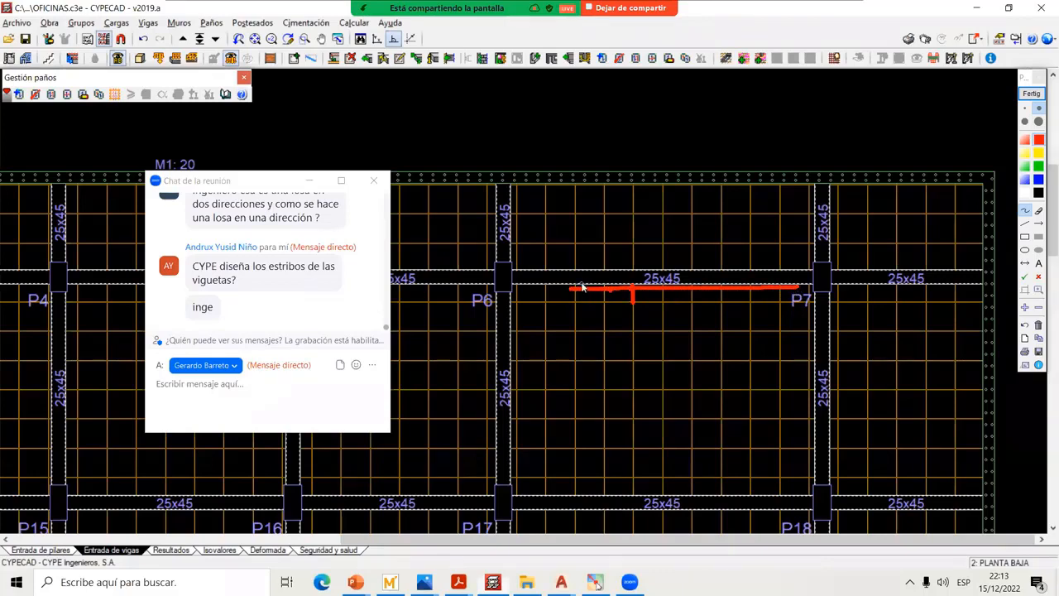
pyautogui.click(1032, 94)
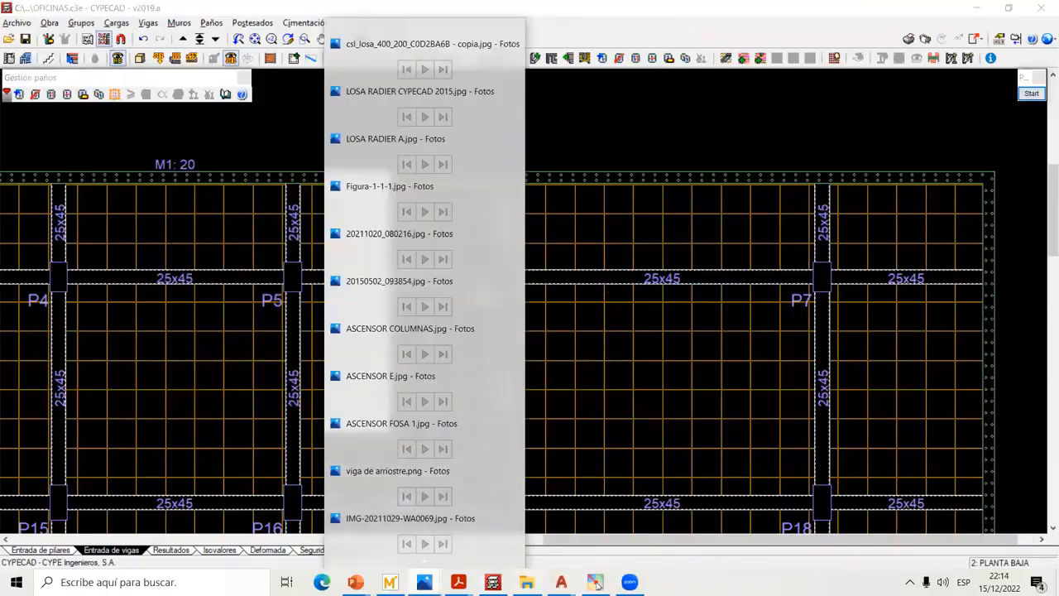
# Look at the LOSA UNIDIRECCIONAL folder, return to CYPECAD, mark a rib below beam P6–P7 with a short red stroke, and clear it
pyautogui.click(528, 581)
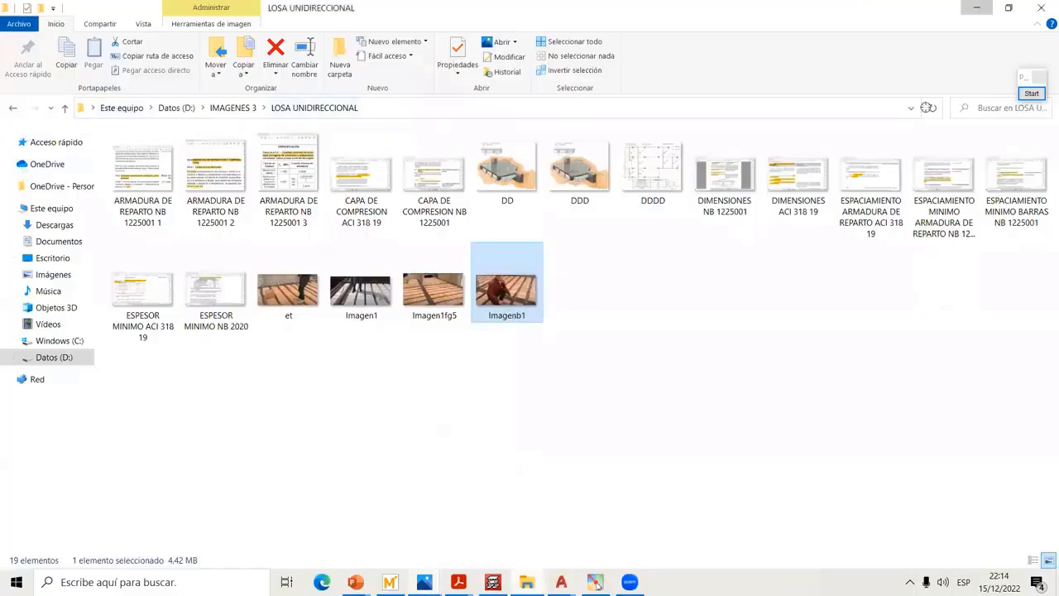
pyautogui.click(978, 8)
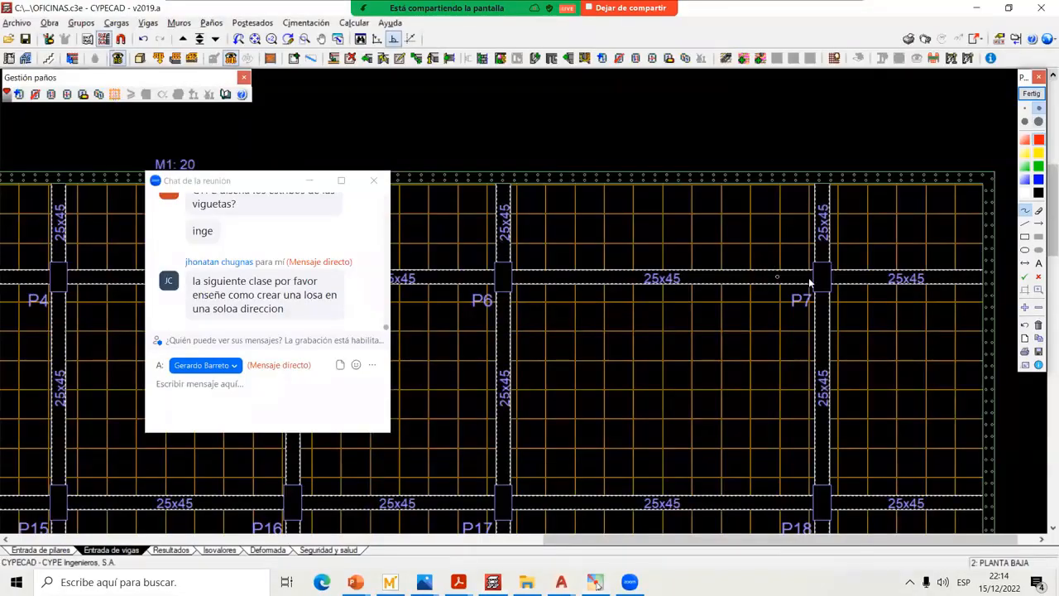
pyautogui.moveTo(694, 294); pyautogui.dragTo(697, 303)
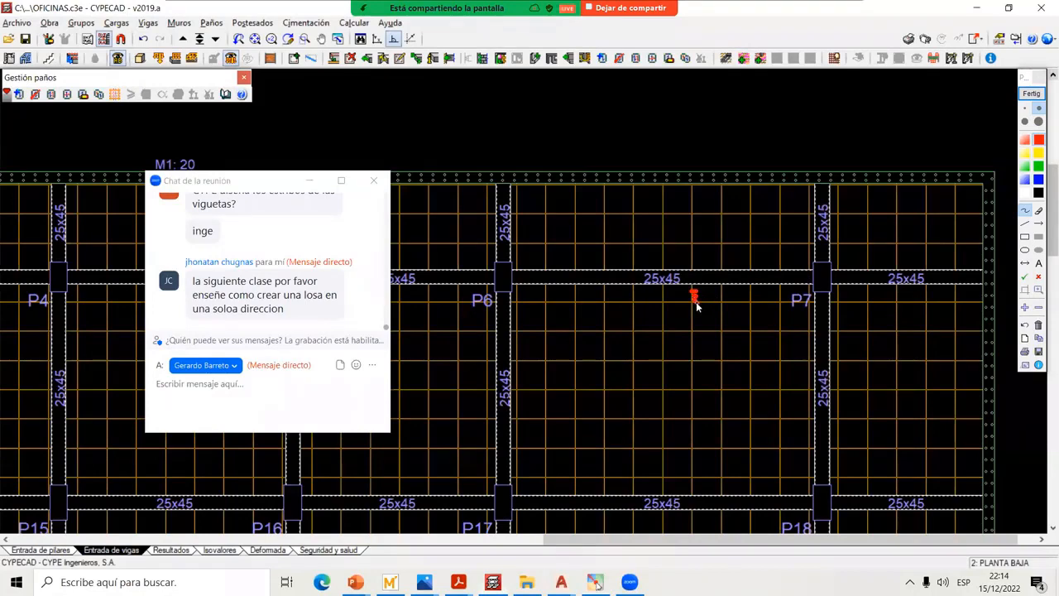
pyautogui.click(1032, 94)
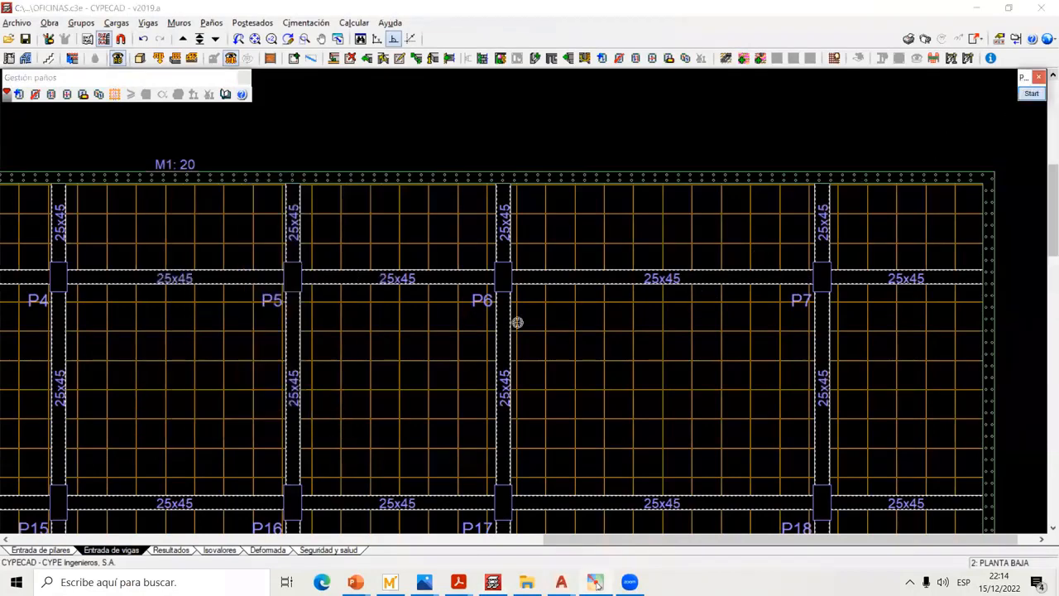